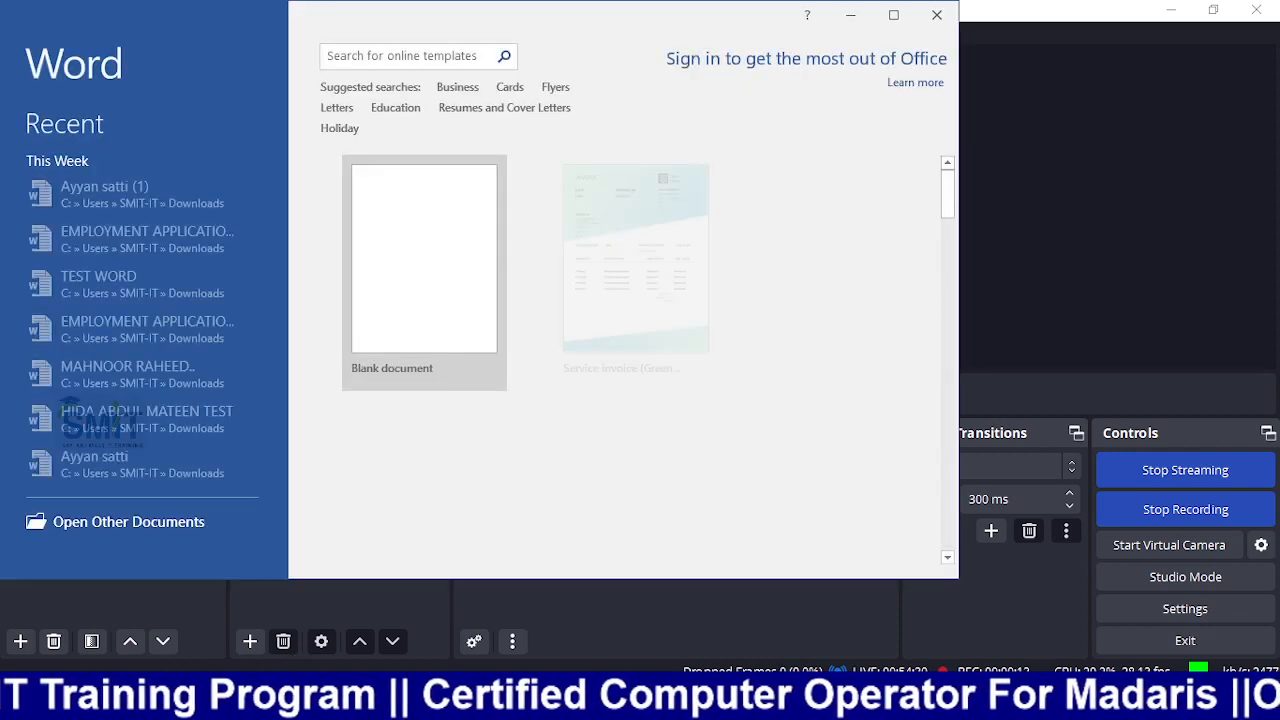
- Switch to Chrome and open the Classwork page of the Madaris Online CCO class in Google Classroom
left_click(290, 700)
left_click(926, 16)
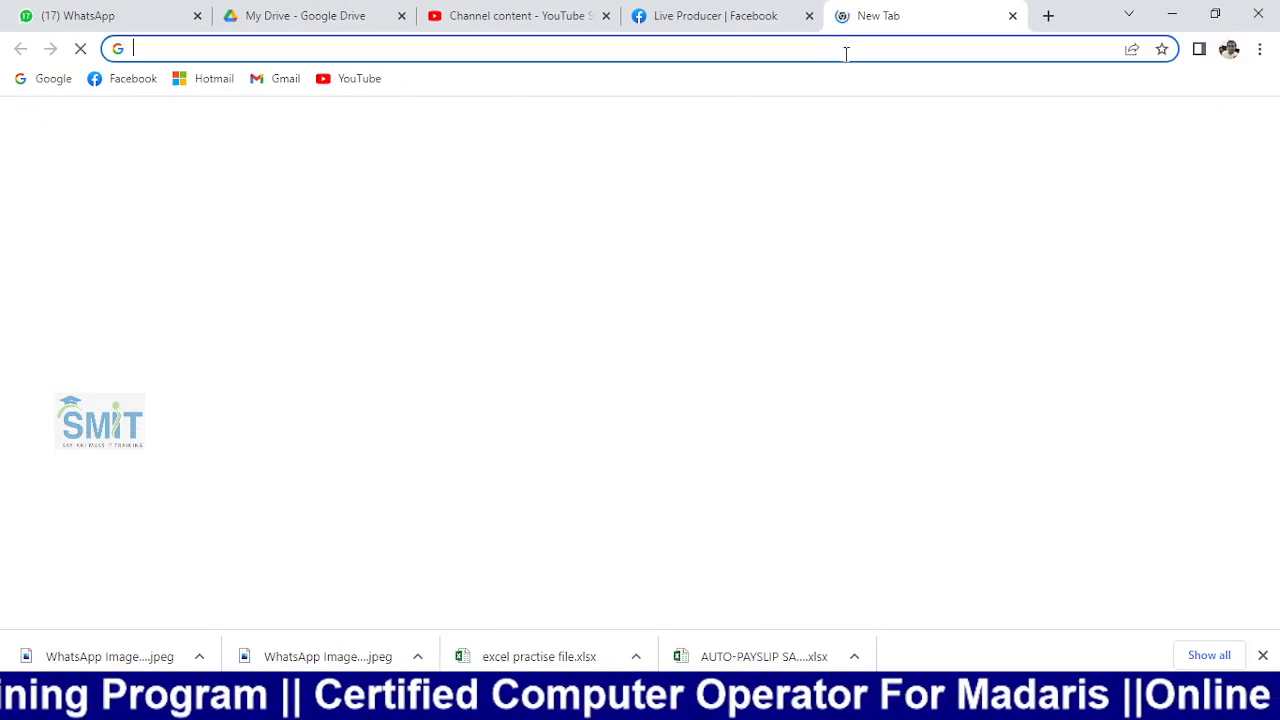
type("cl")
key("Return")
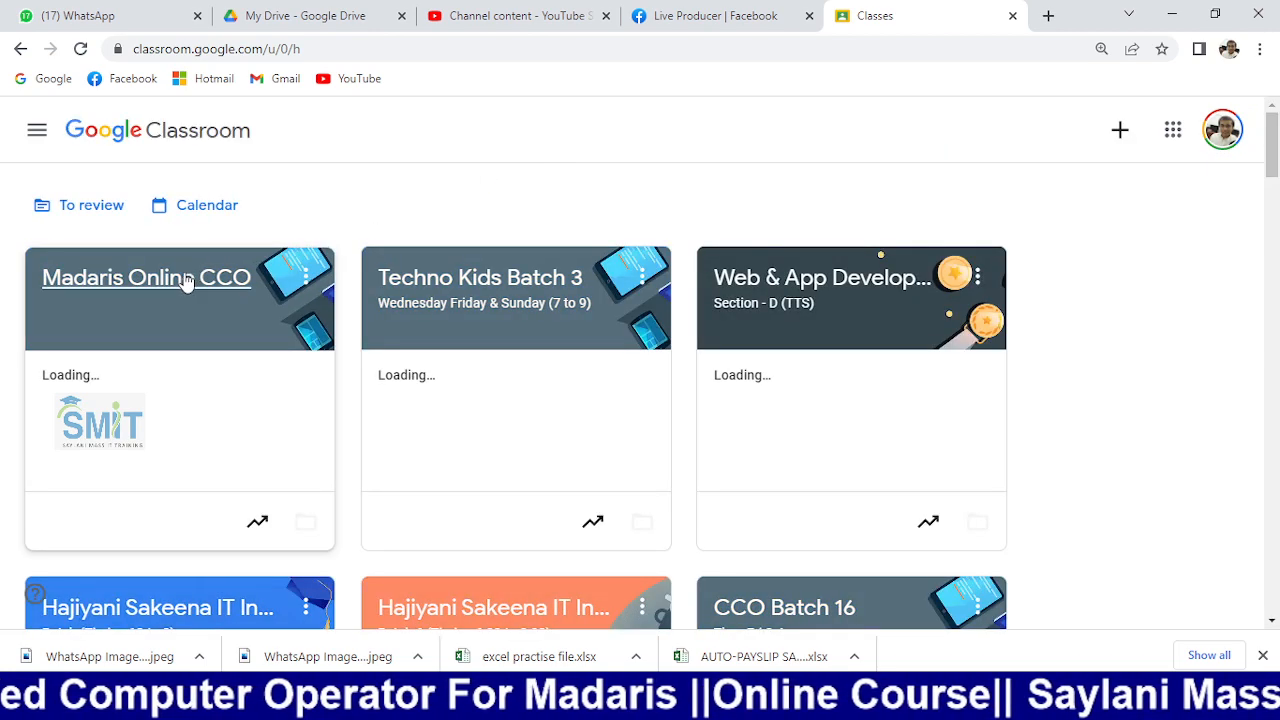
left_click(186, 280)
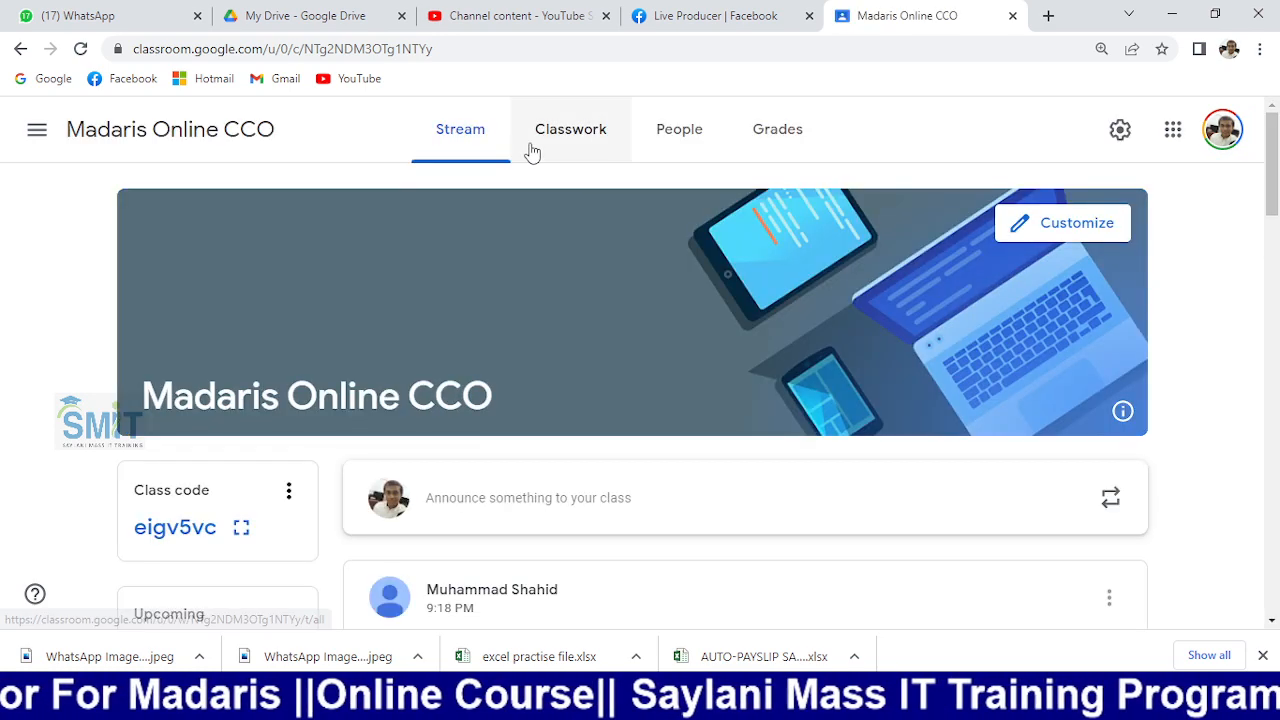
left_click(532, 151)
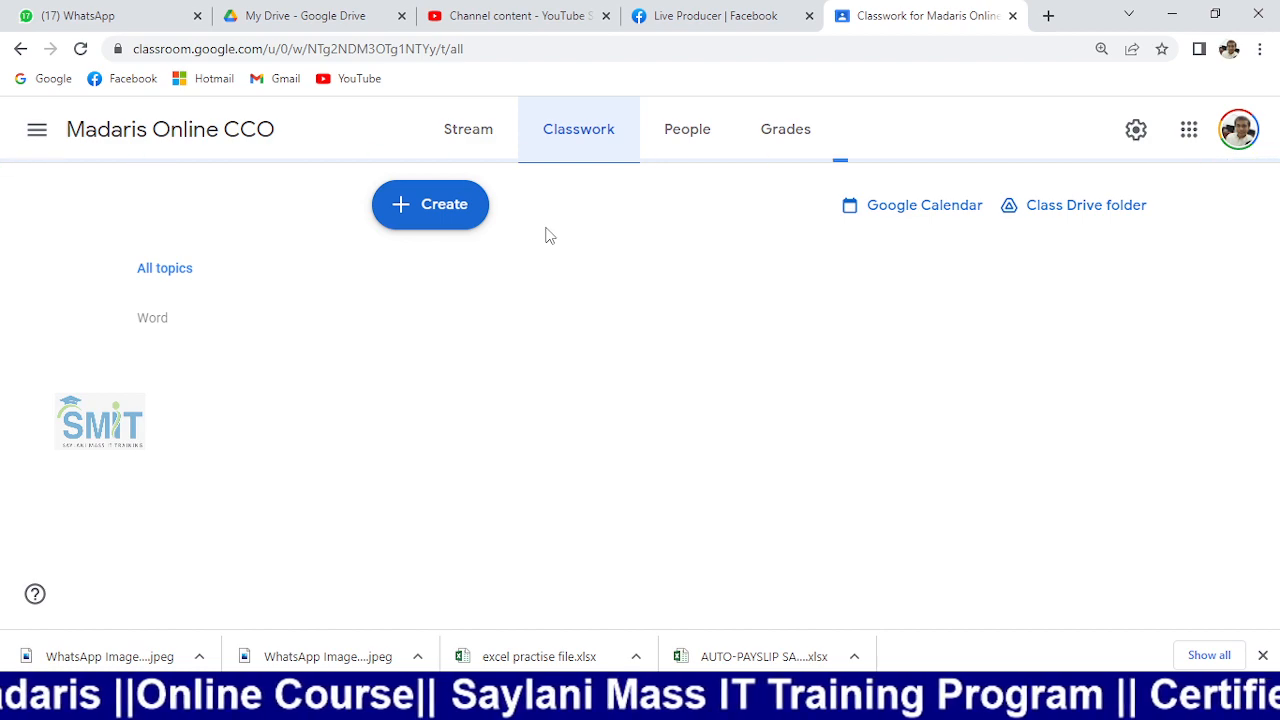
- Open the Logo-in-Word-2.png image attached to Assignment 06 under the Word topic
scroll(503, 583, "down", 2)
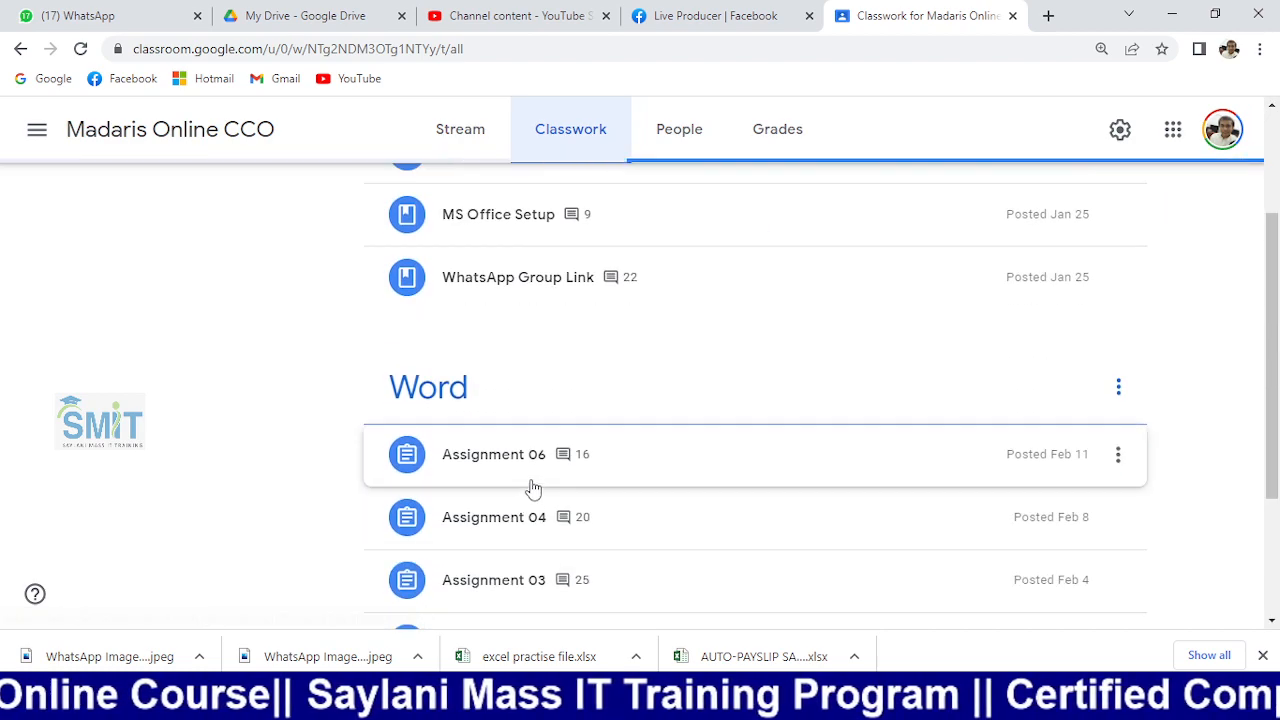
left_click(528, 470)
scroll(512, 531, "down", 2)
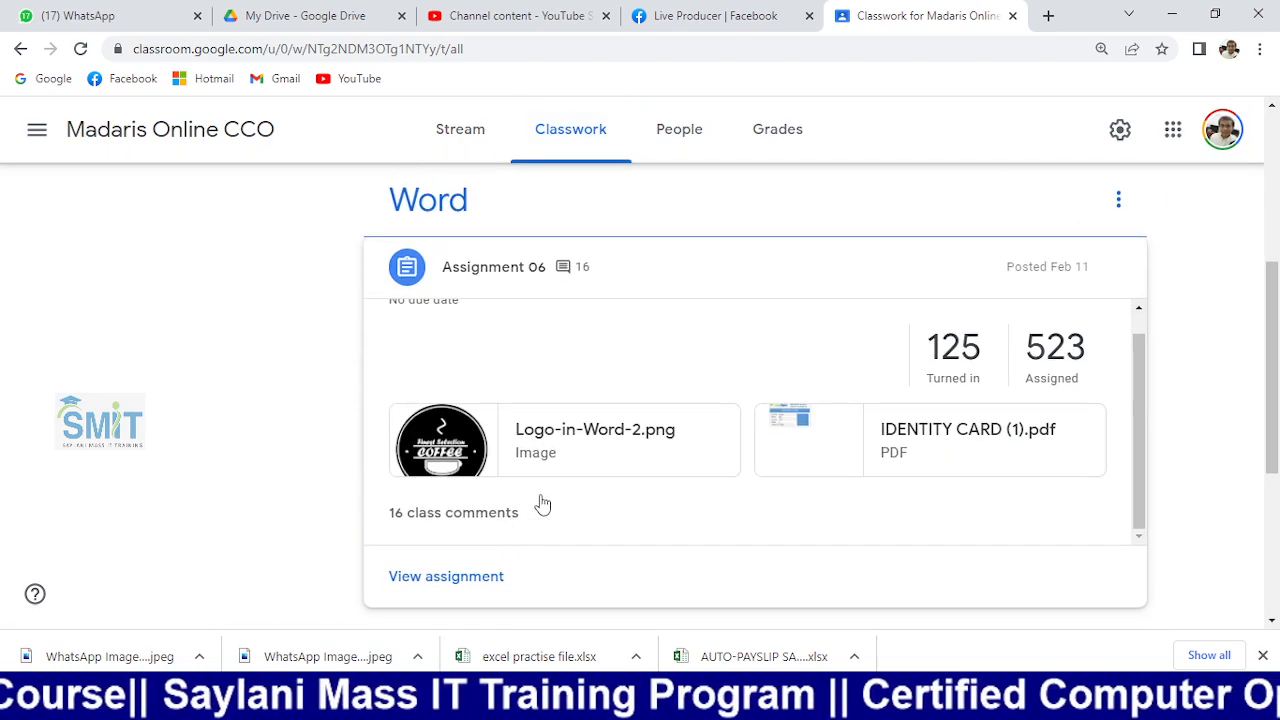
left_click(548, 450)
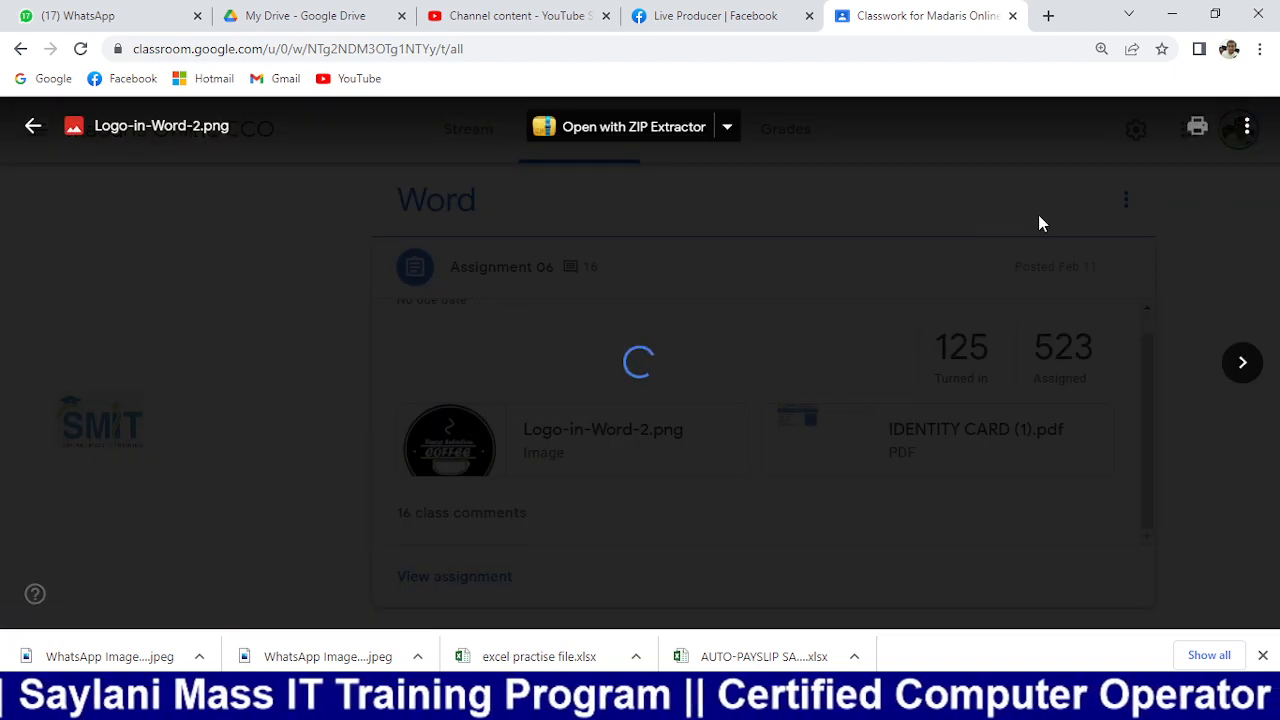
- Save the coffee logo image to disk as Logo-in-Word-2 in PNG format
right_click(788, 262)
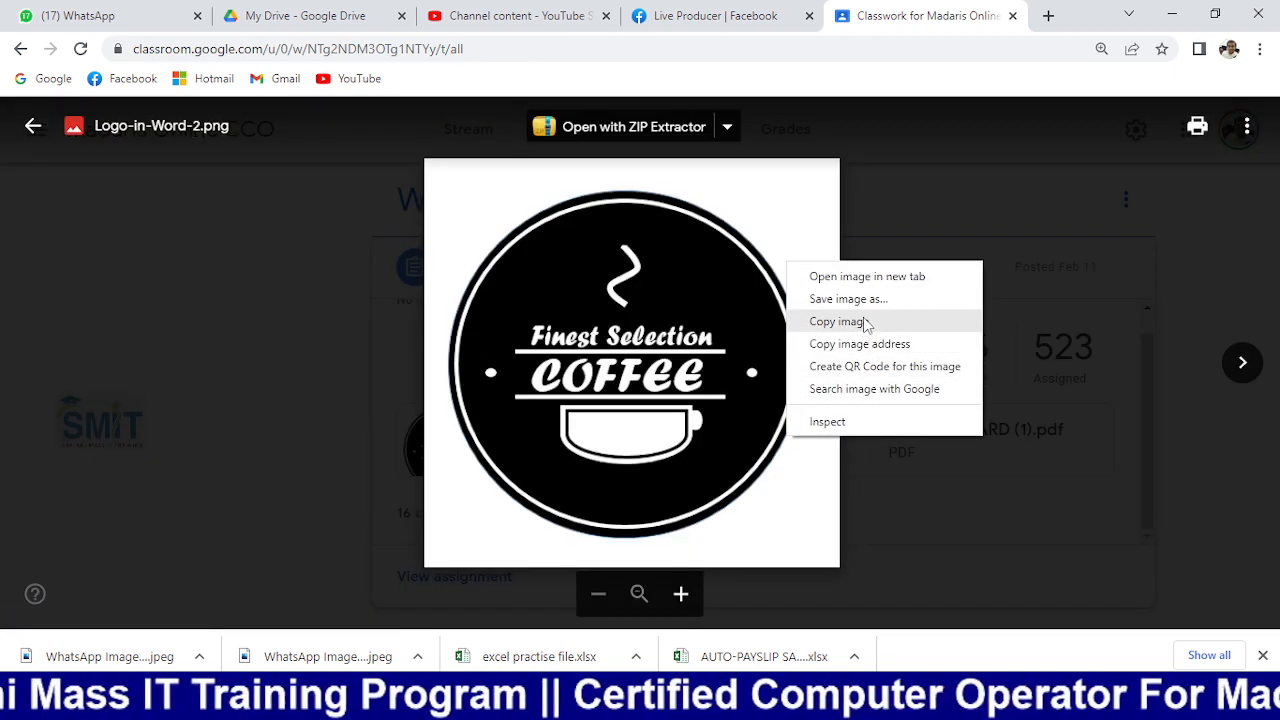
left_click(865, 322)
right_click(720, 258)
left_click(795, 320)
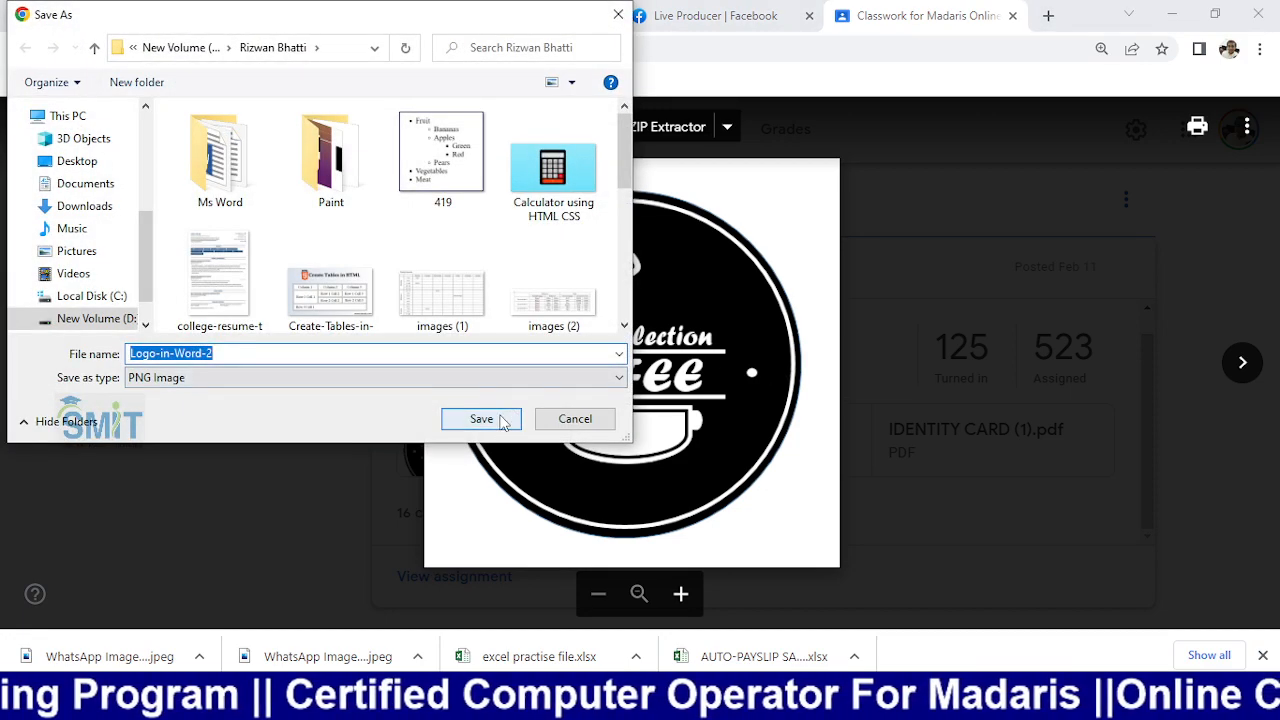
left_click(500, 419)
- Switch to Word, dismiss the activation wizard and create a blank document in a maximized window
key("alt+Tab")
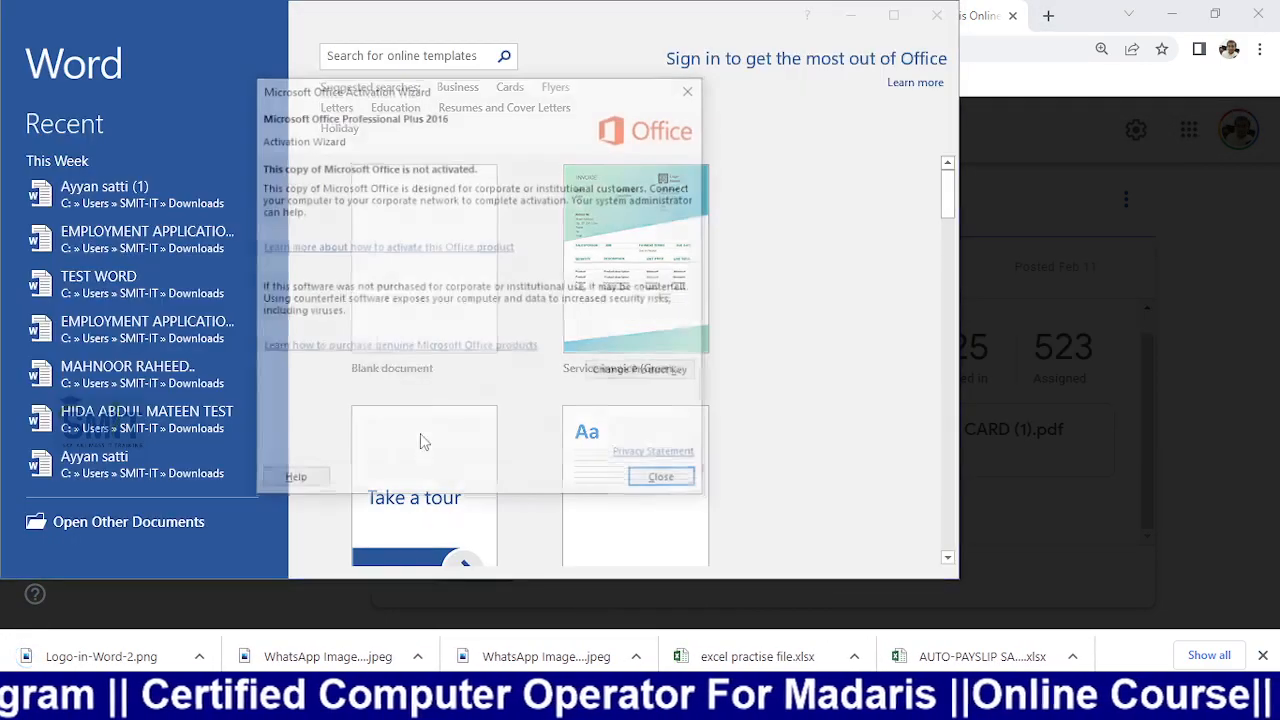
left_click(690, 91)
left_click(449, 238)
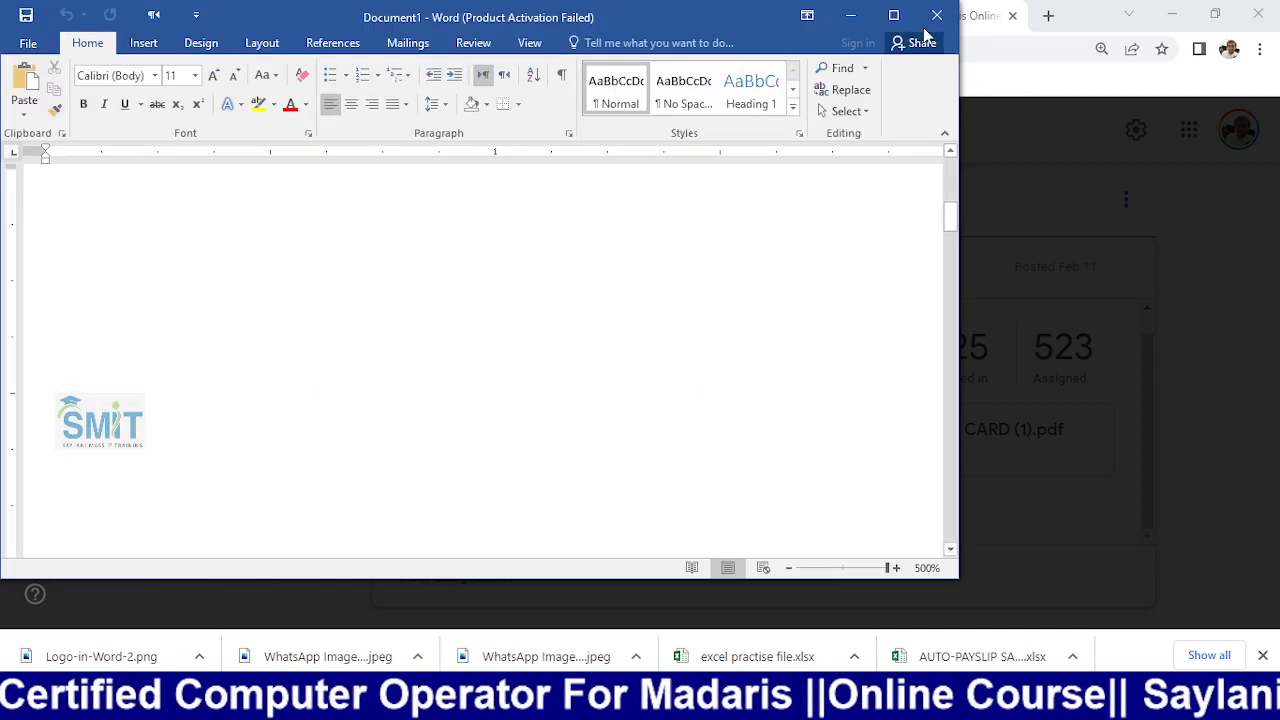
left_click(894, 14)
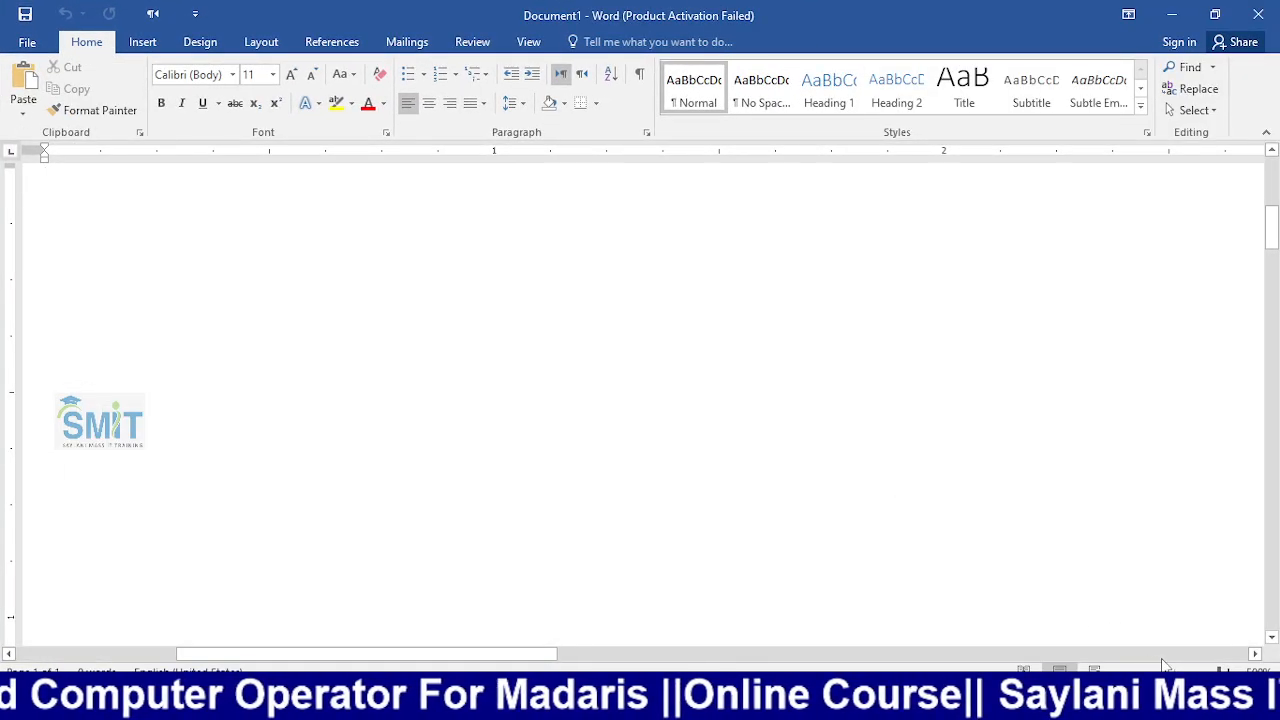
- Zoom the document to 160% and arrange Word side by side with the browser showing the coffee logo
left_click_drag(1219, 671, 1187, 672)
left_click_drag(1013, 662, 1035, 662)
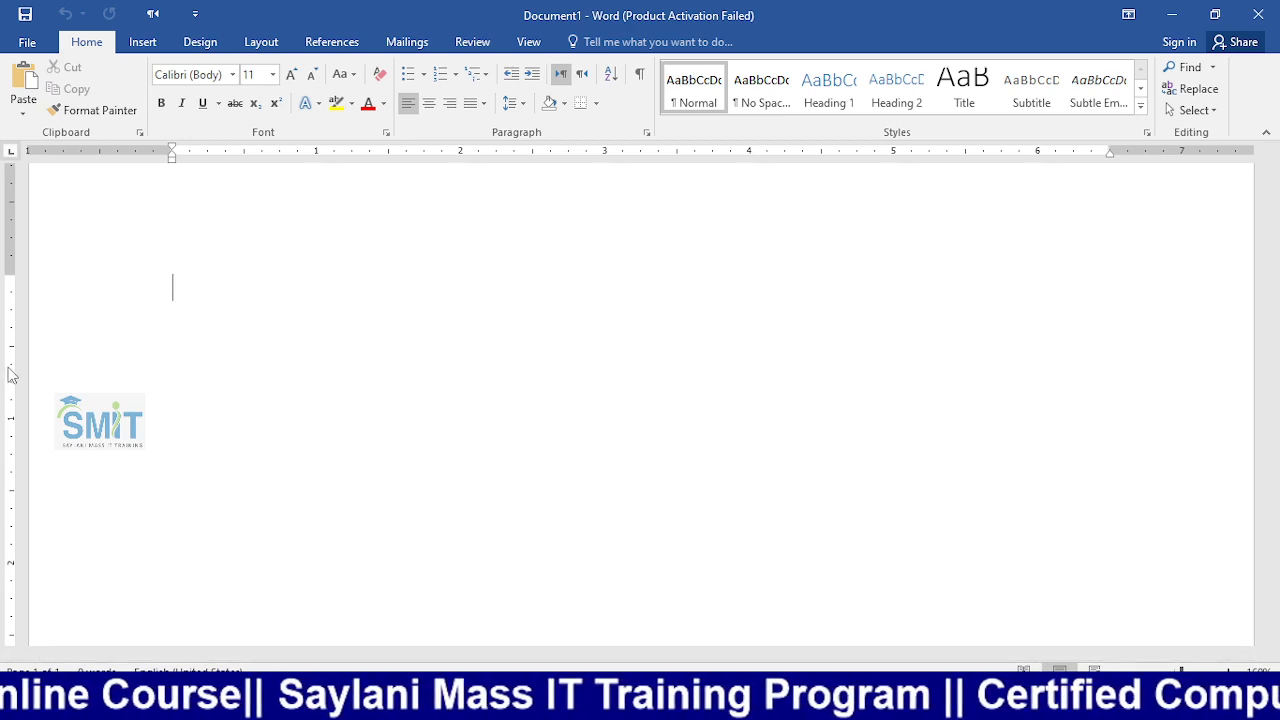
key("super+Left")
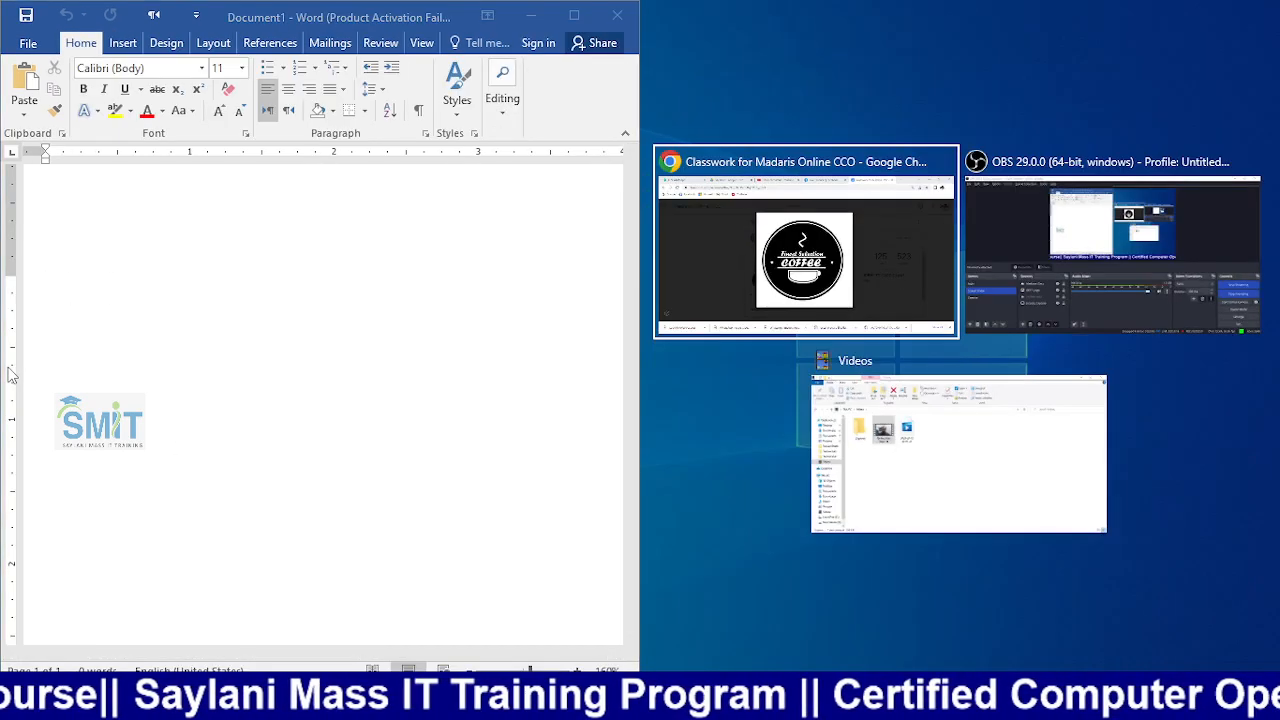
left_click(755, 290)
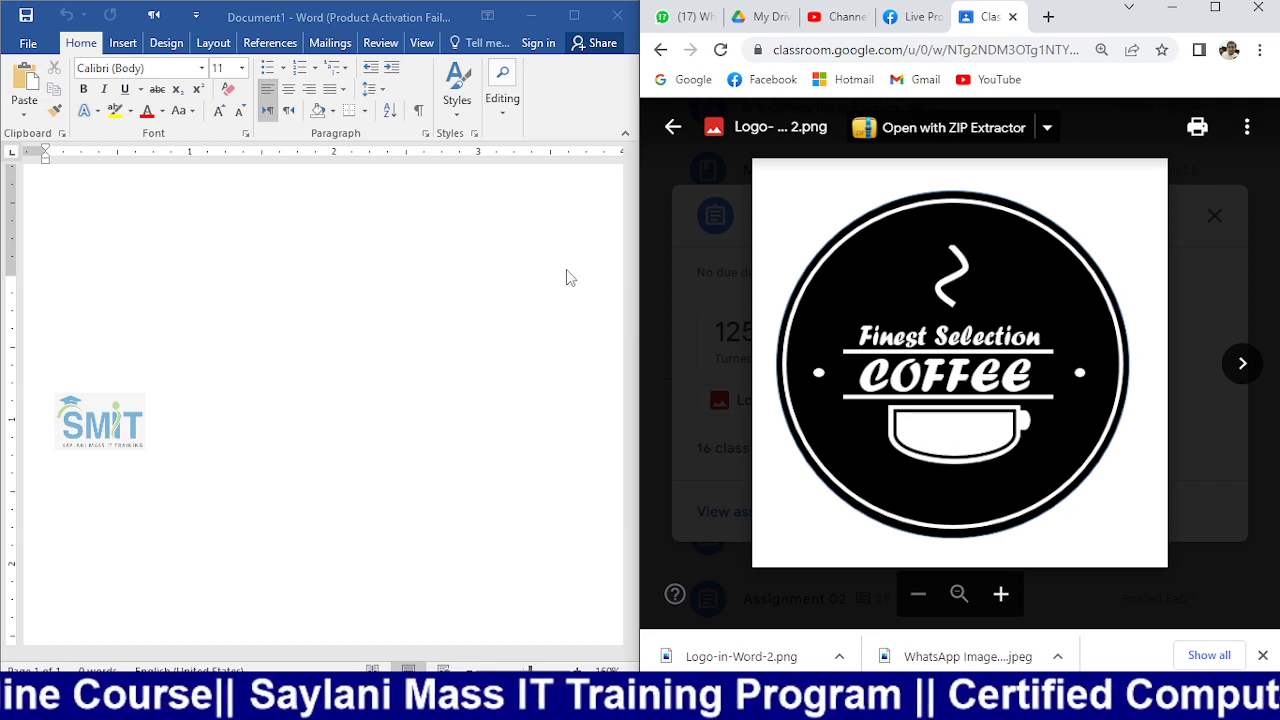
- Draw a circle about 2.3 inches in diameter on the blank page with the Oval shape
left_click(123, 48)
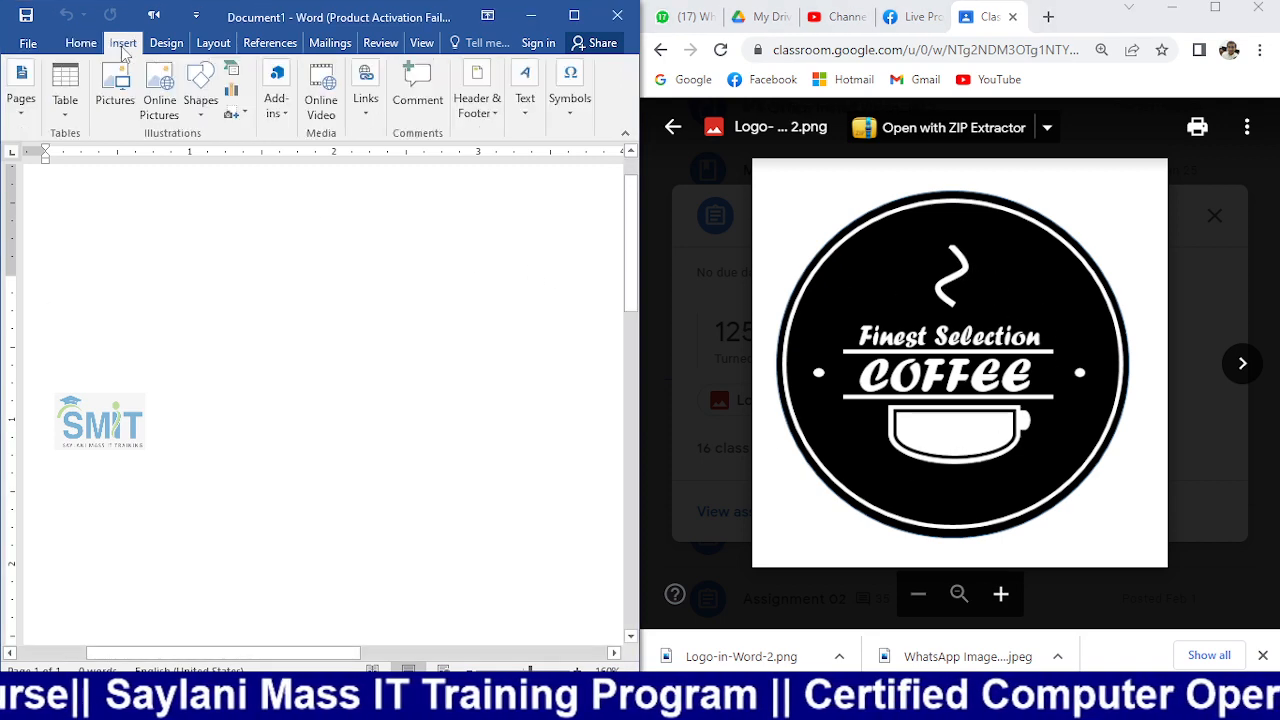
left_click(199, 115)
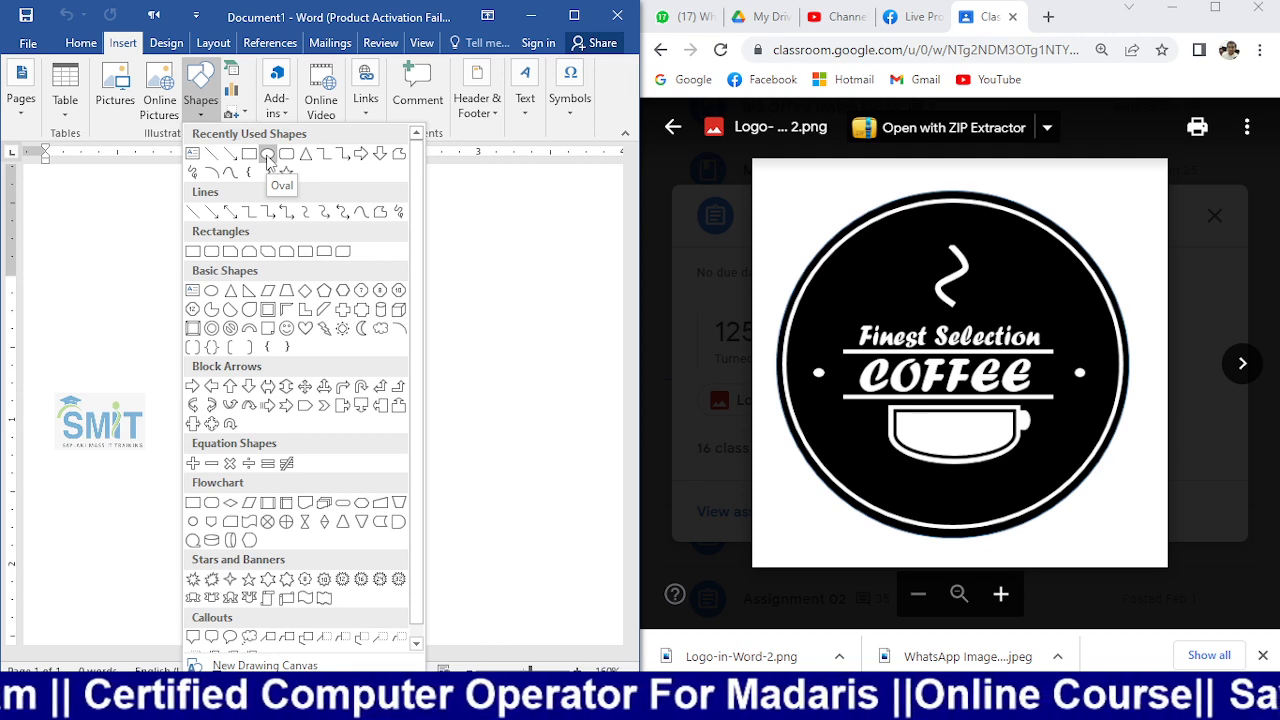
left_click(267, 155)
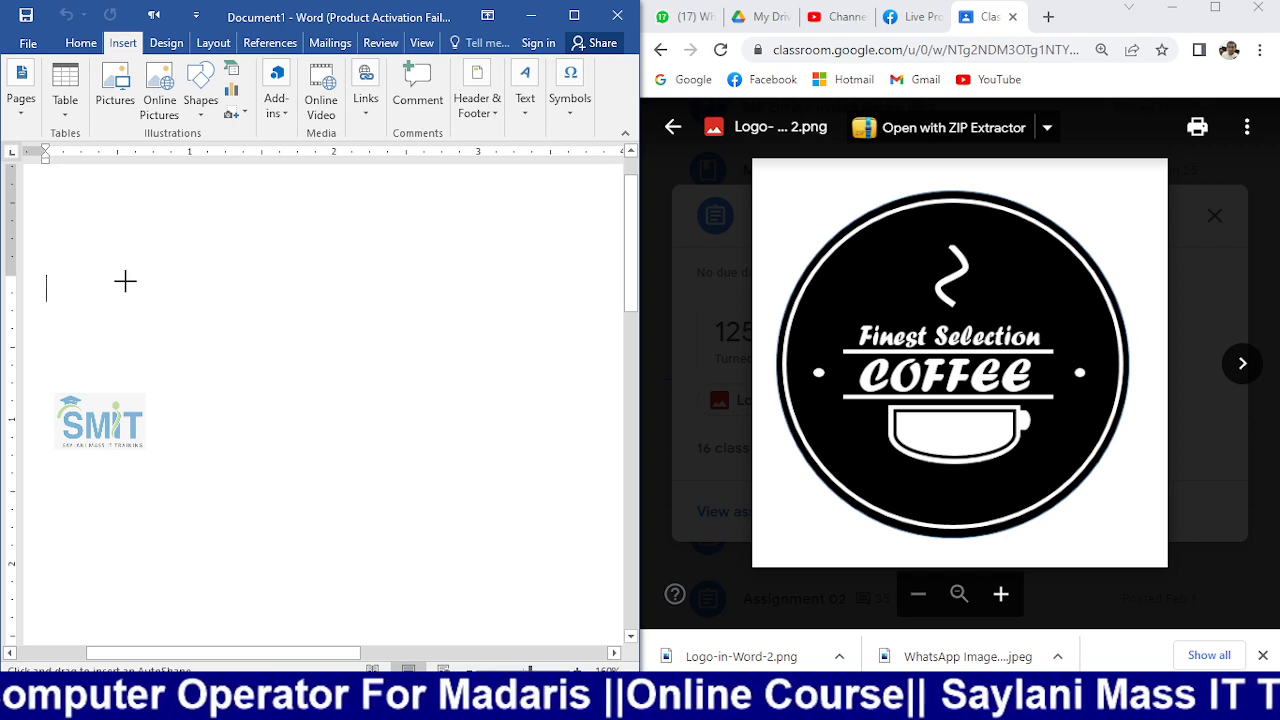
mouse_move(125, 281)
left_mouse_down()
mouse_move(286, 449)
mouse_move(462, 553)
left_mouse_up()
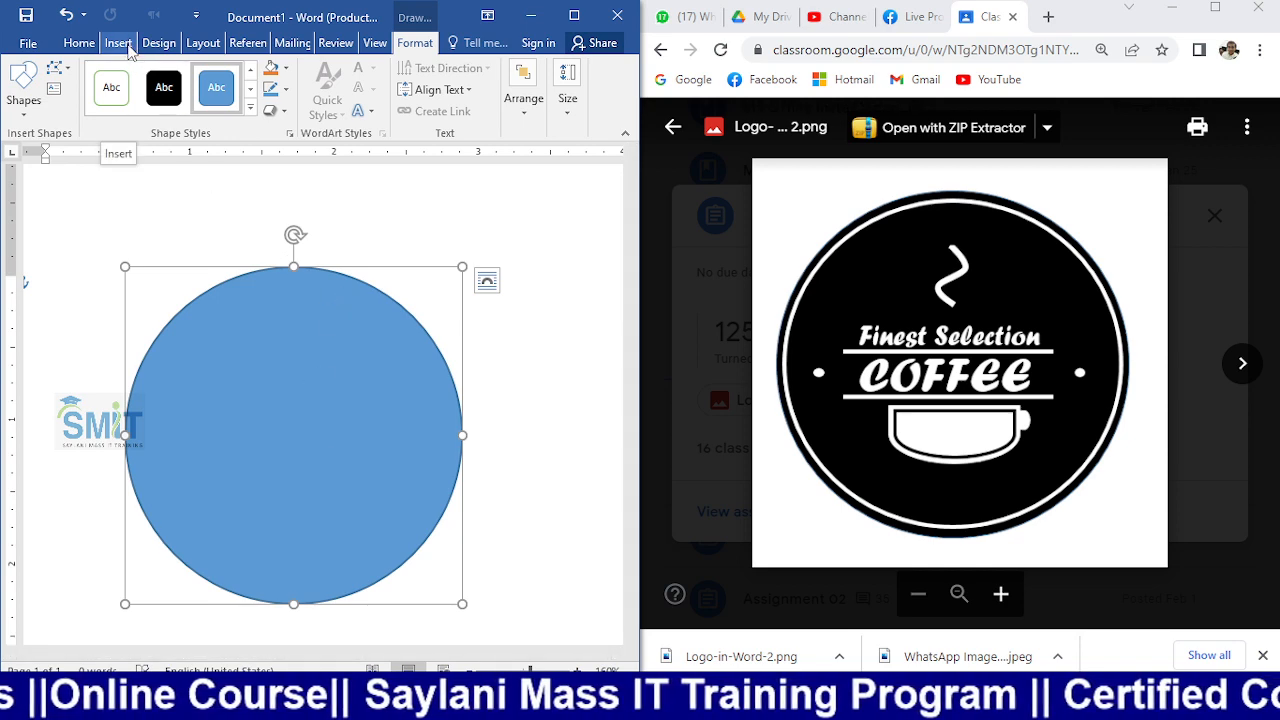
- Draw a second circle about 2.1 inches in diameter and move it roughly to the centre of the first circle
left_click(24, 88)
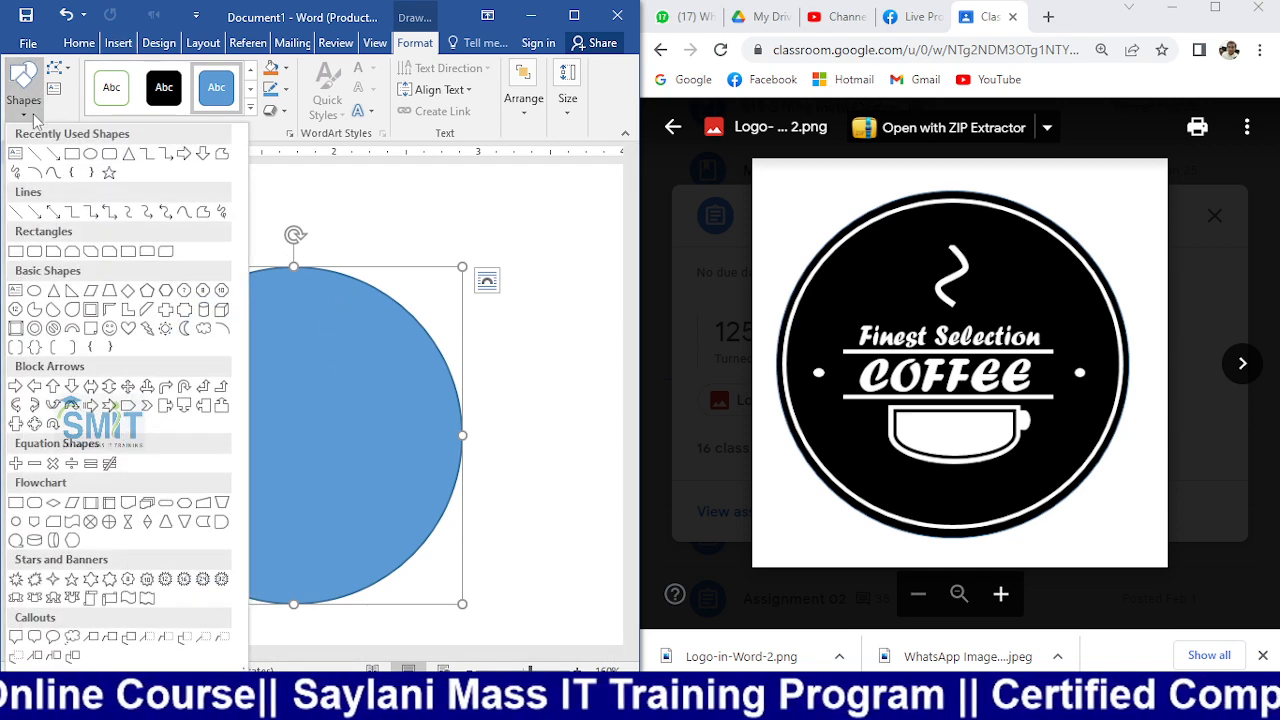
left_click(90, 154)
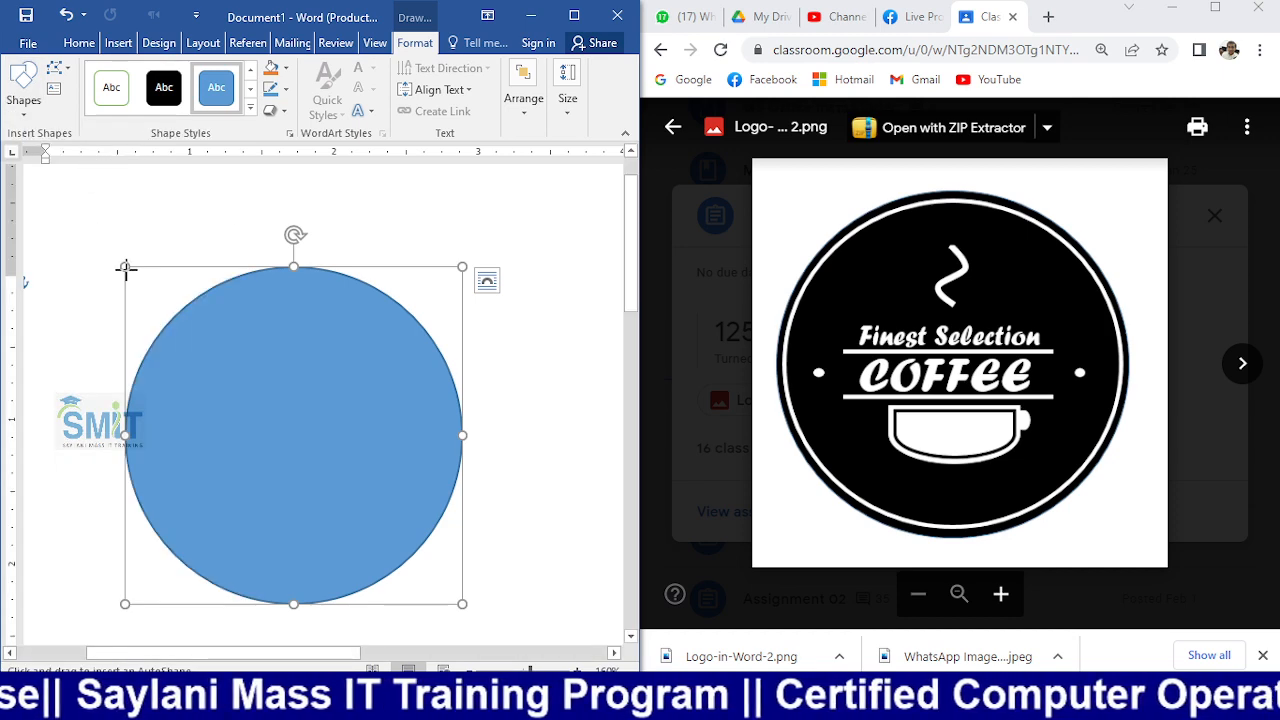
left_click_drag(134, 295, 434, 592)
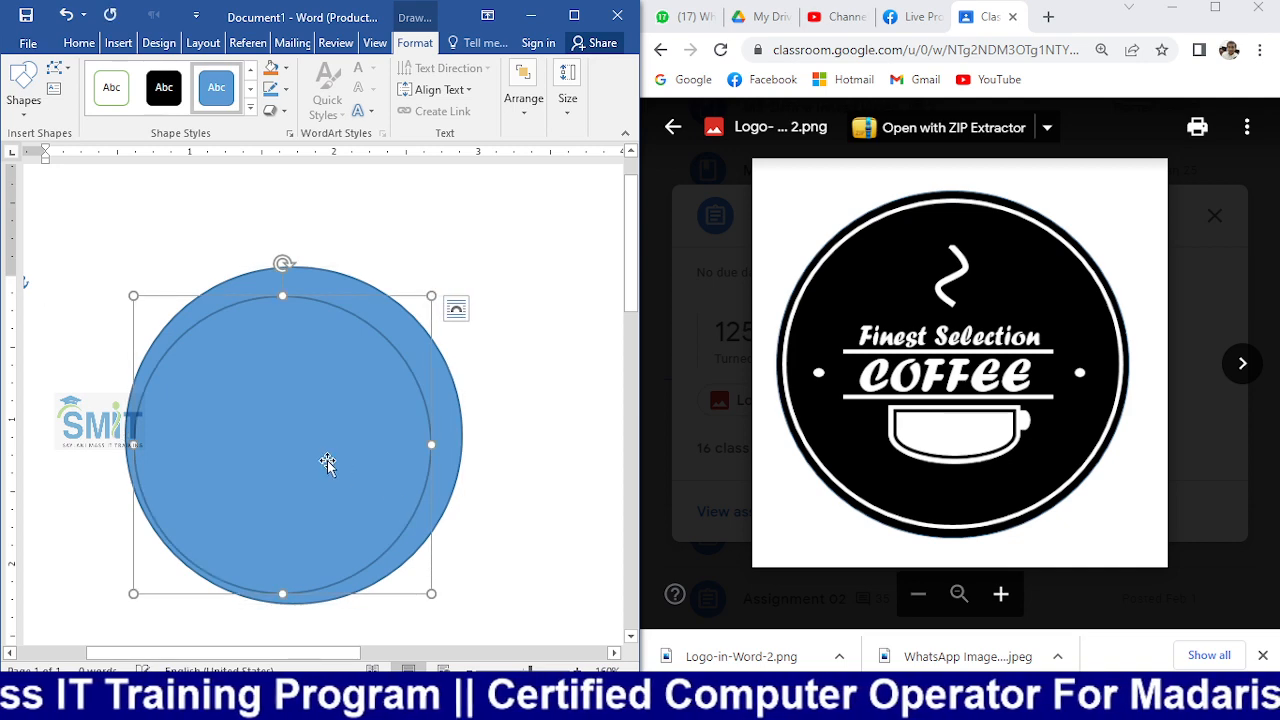
left_click_drag(331, 459, 343, 452)
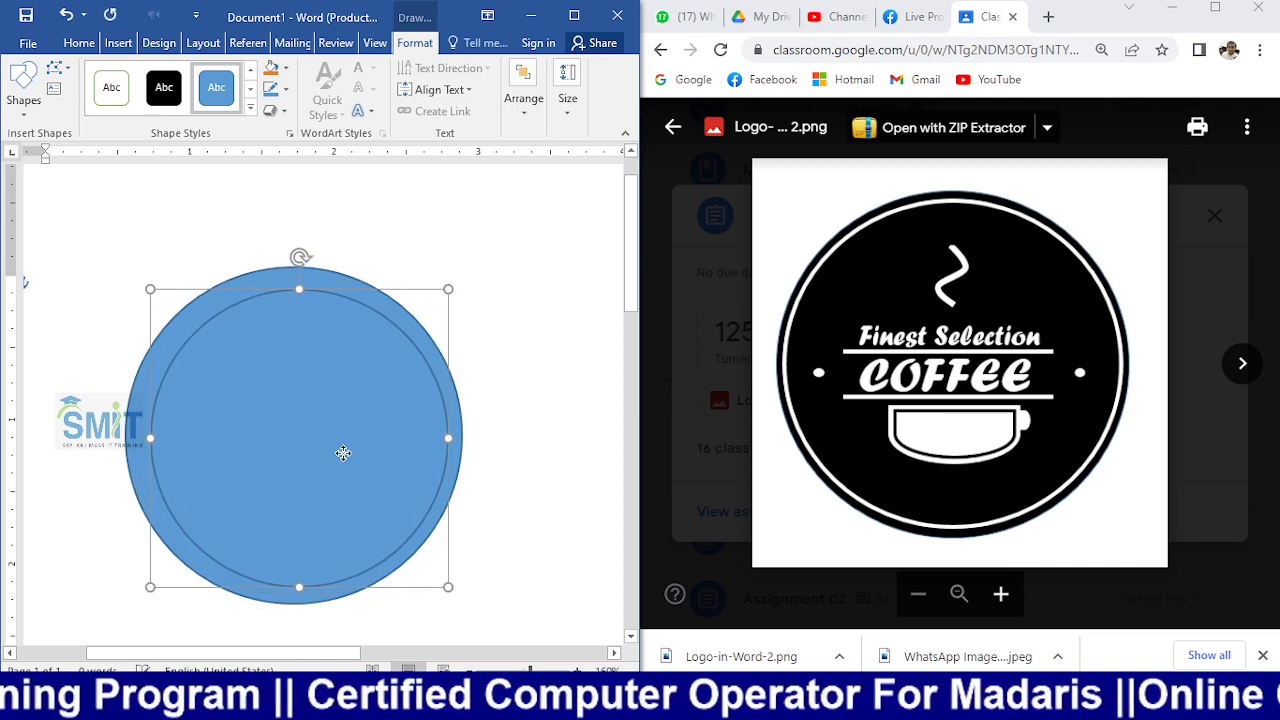
- Select both circles and align them to each other with Align Center and Align Middle
left_click(130, 440, "shift")
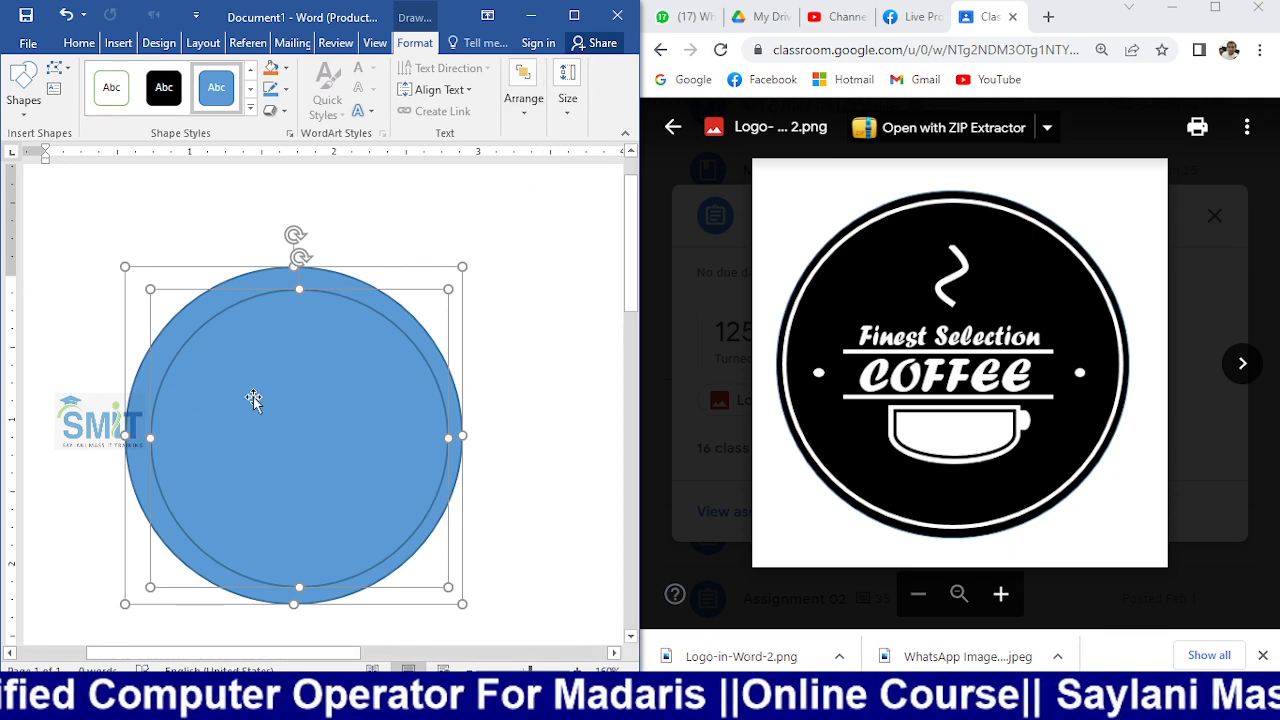
left_click(523, 98)
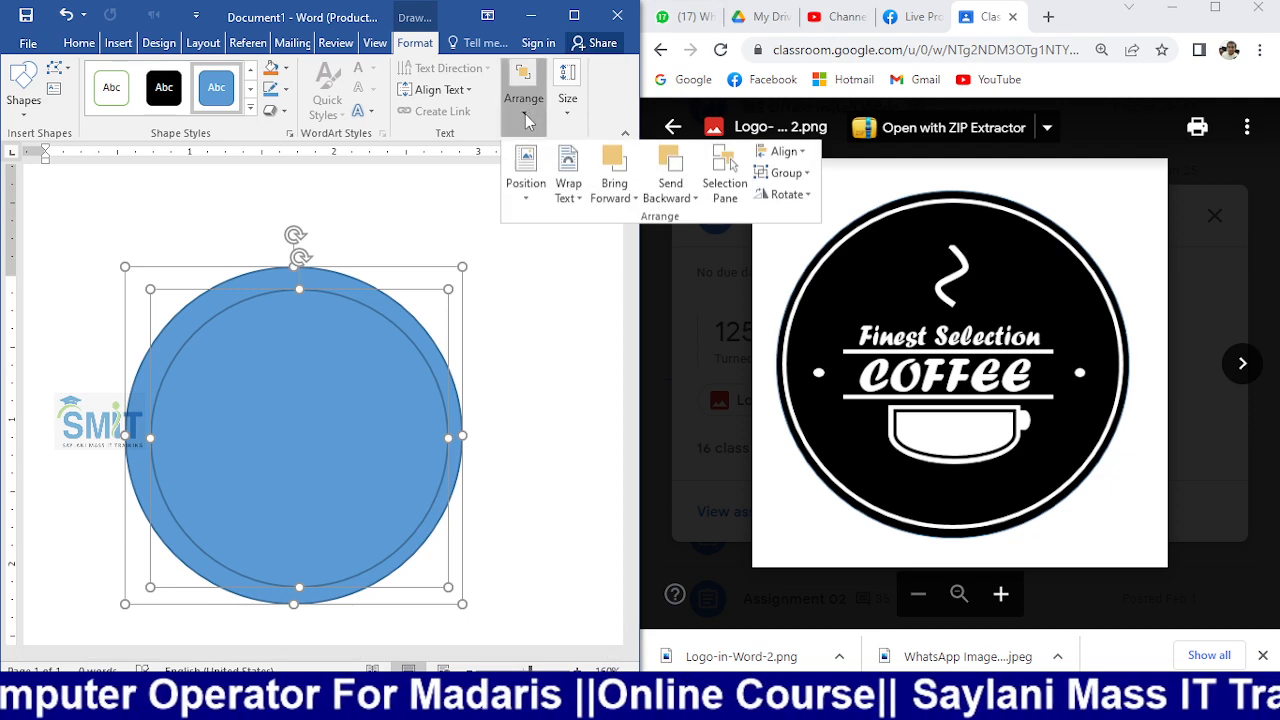
left_click(783, 152)
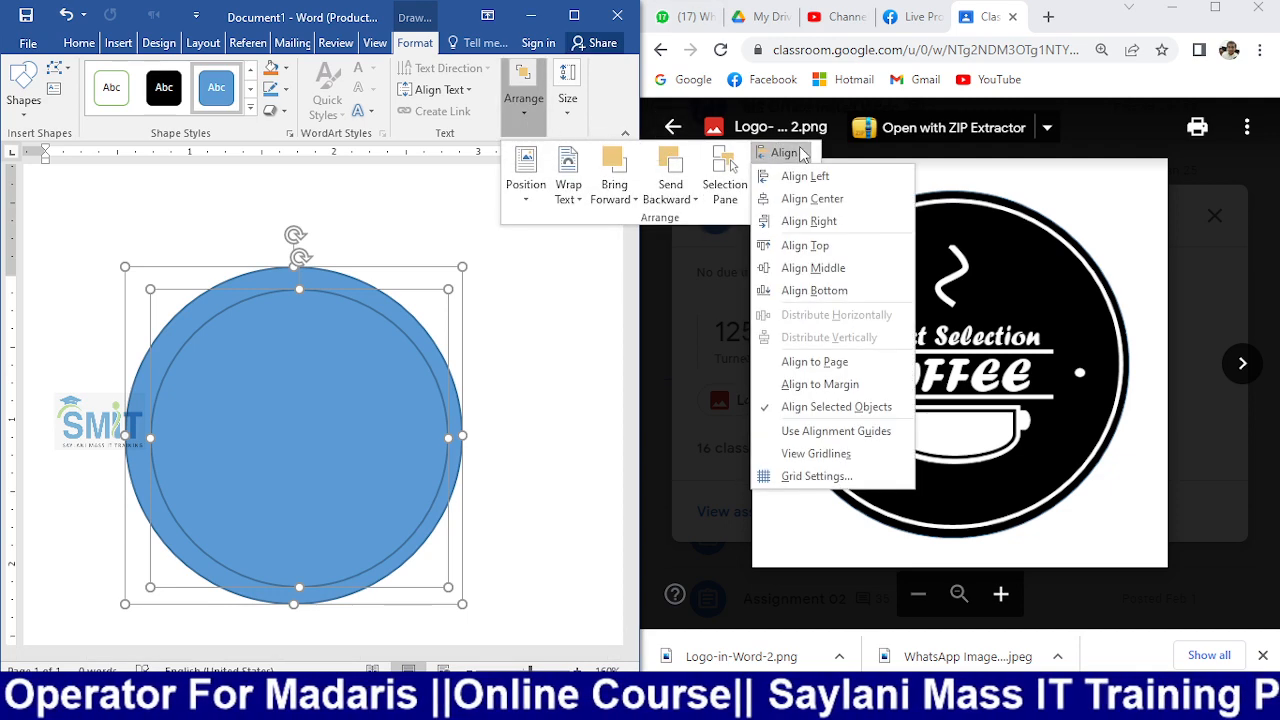
left_click(790, 199)
left_click(783, 152)
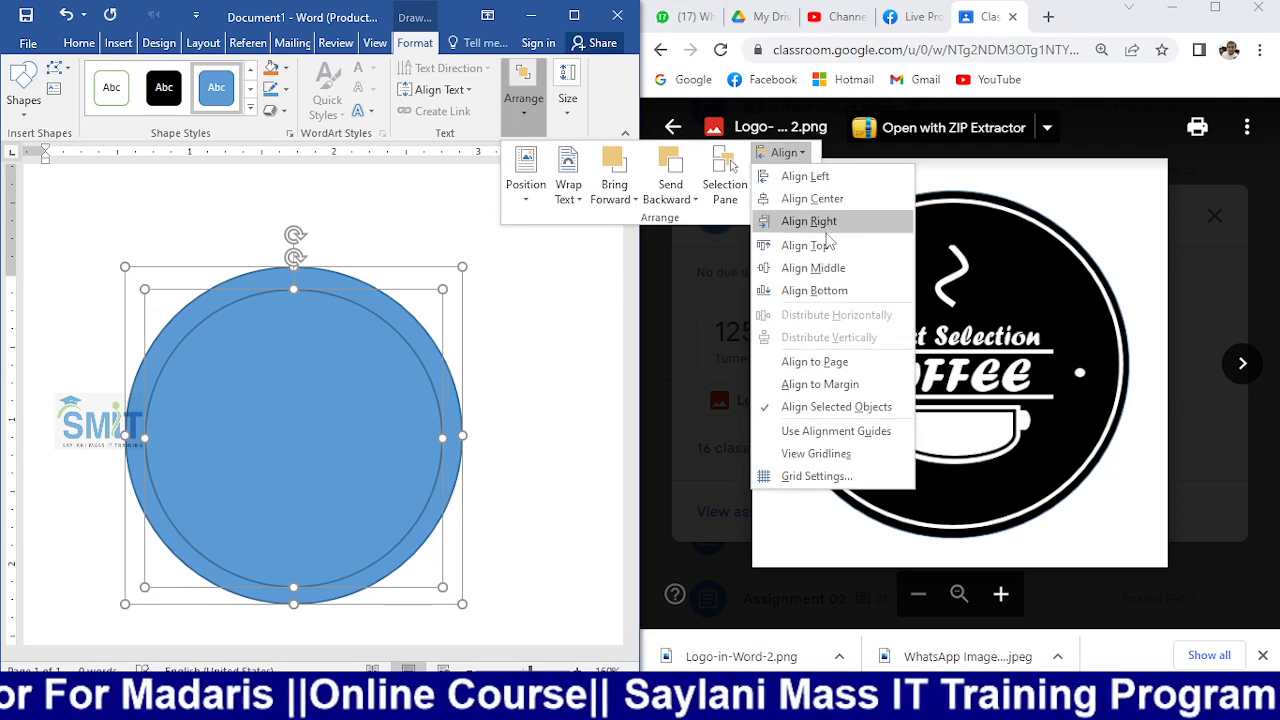
left_click(834, 270)
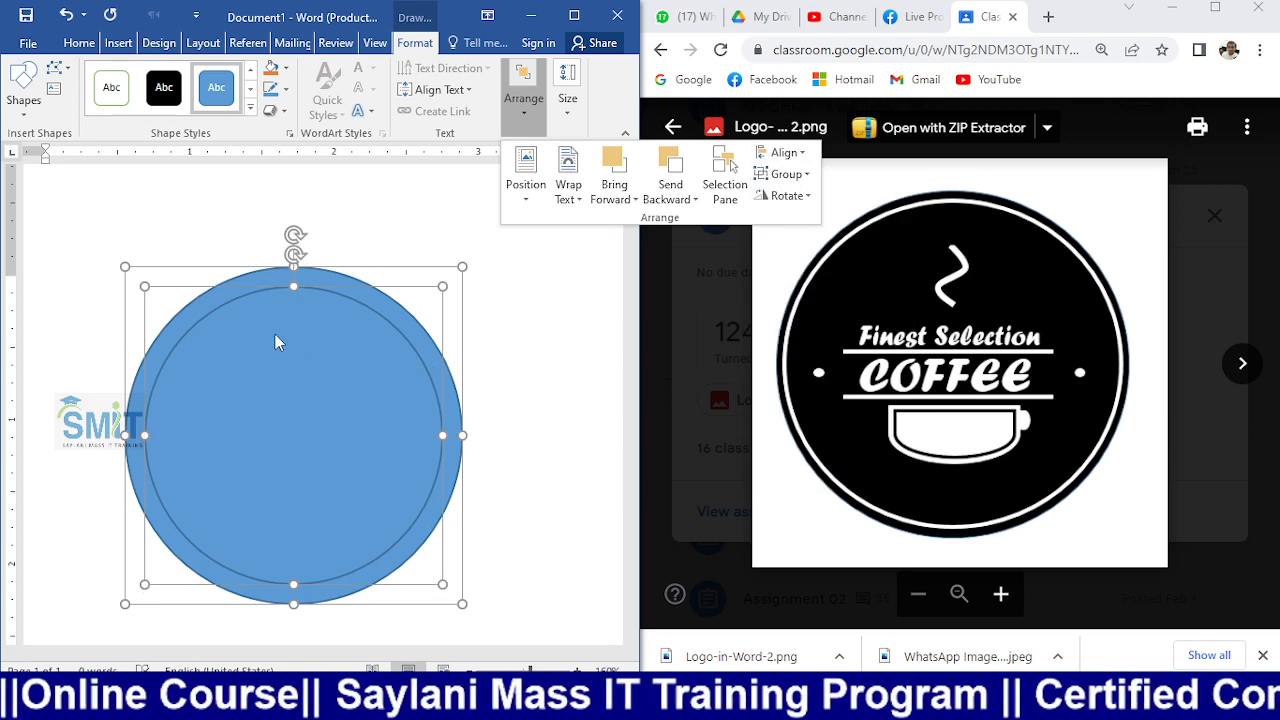
left_click(518, 363)
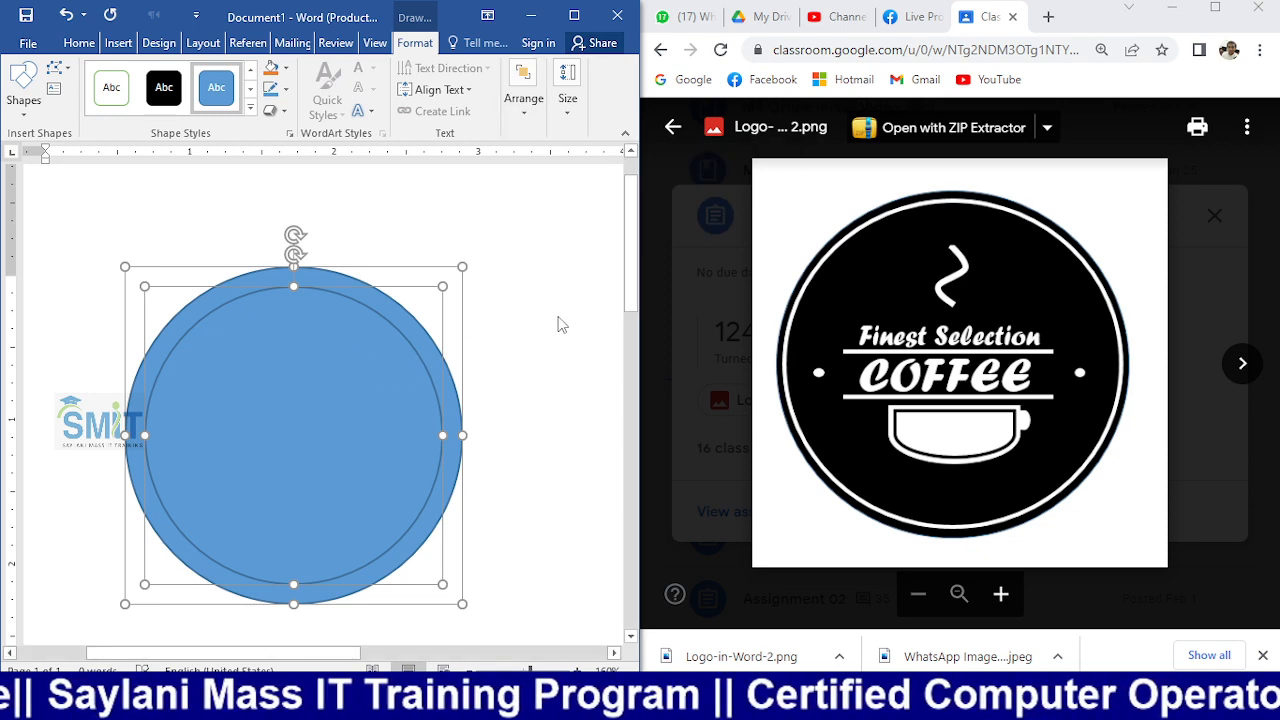
left_click(515, 310)
- Fill the outer circle and the inner circle with black
left_click(395, 318)
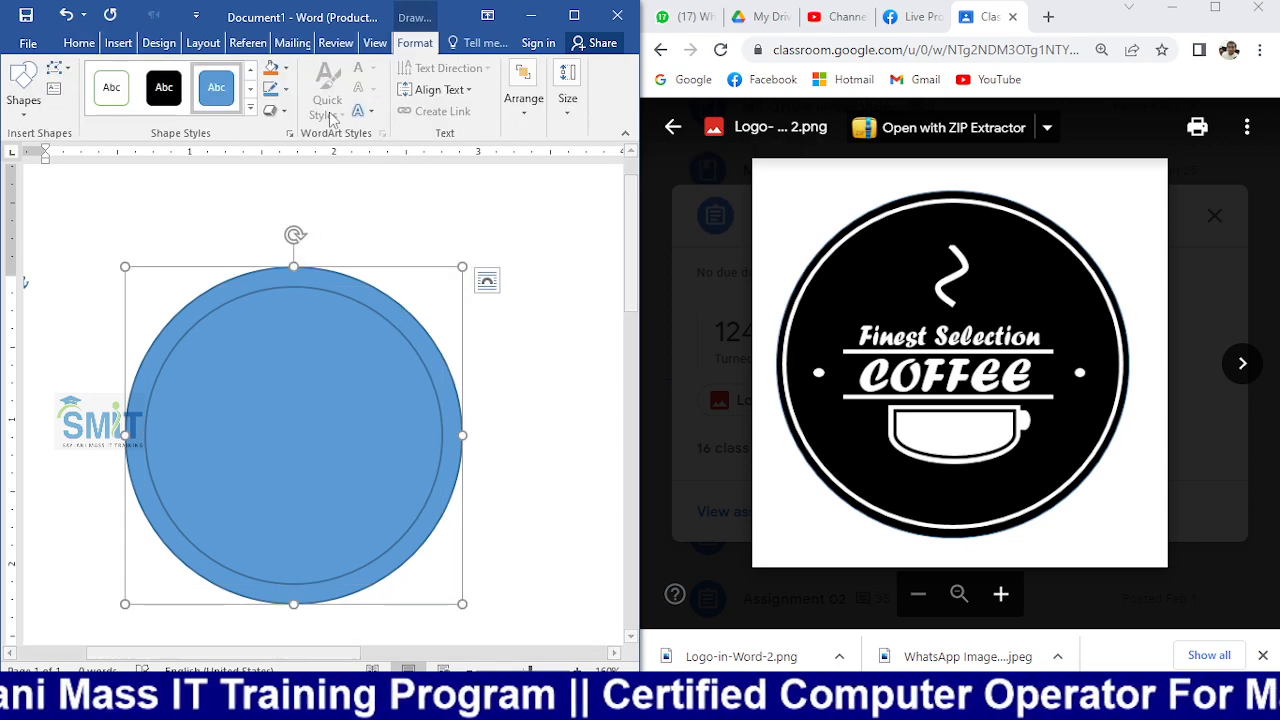
left_click(284, 72)
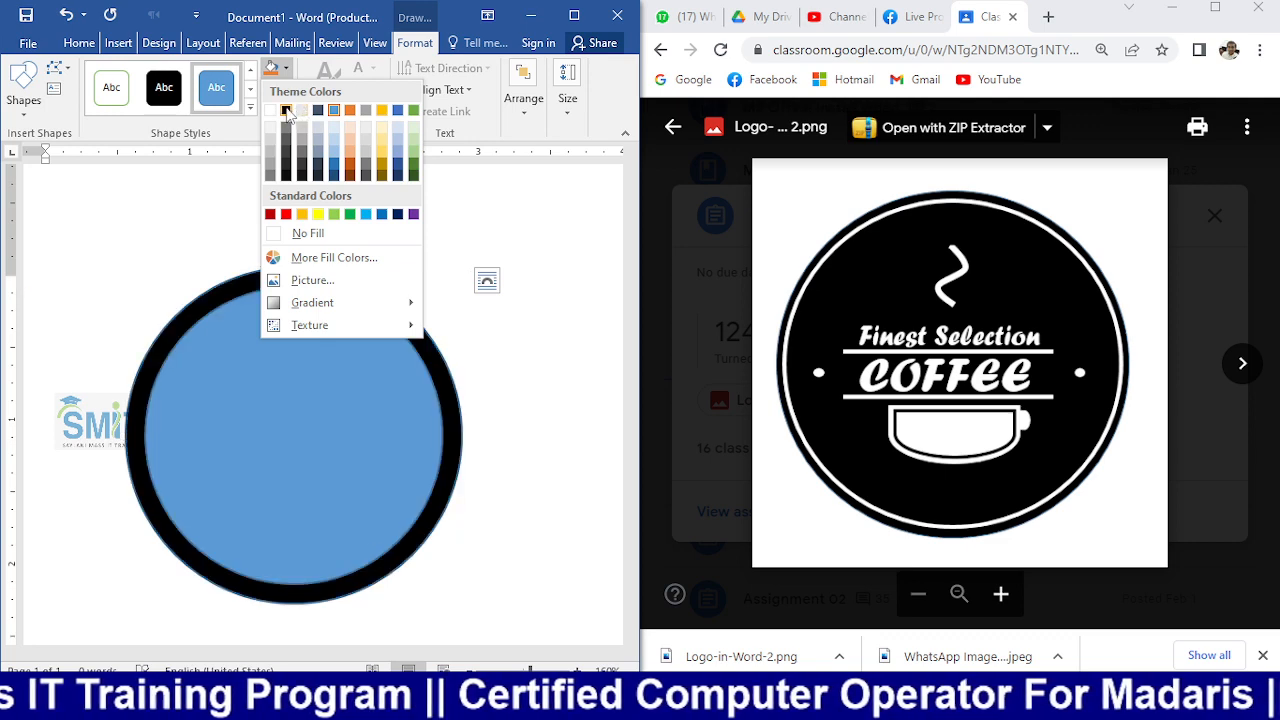
left_click(290, 134)
left_click(324, 348)
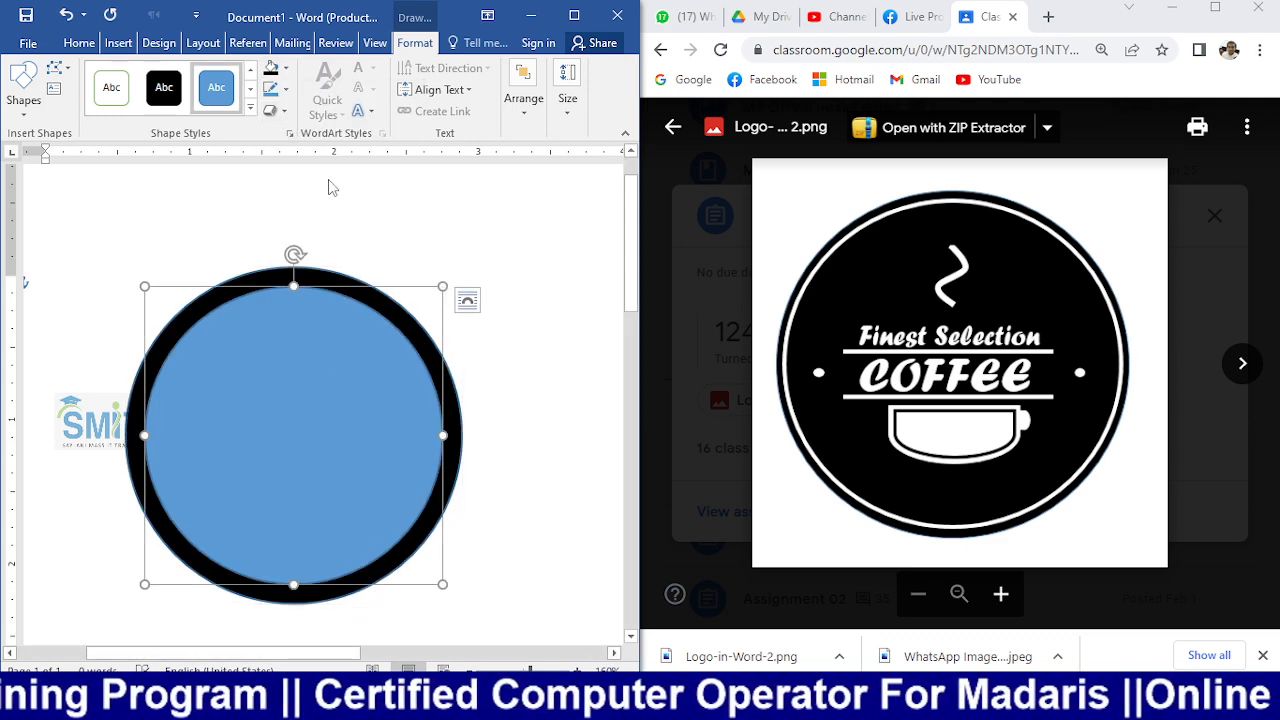
left_click(284, 72)
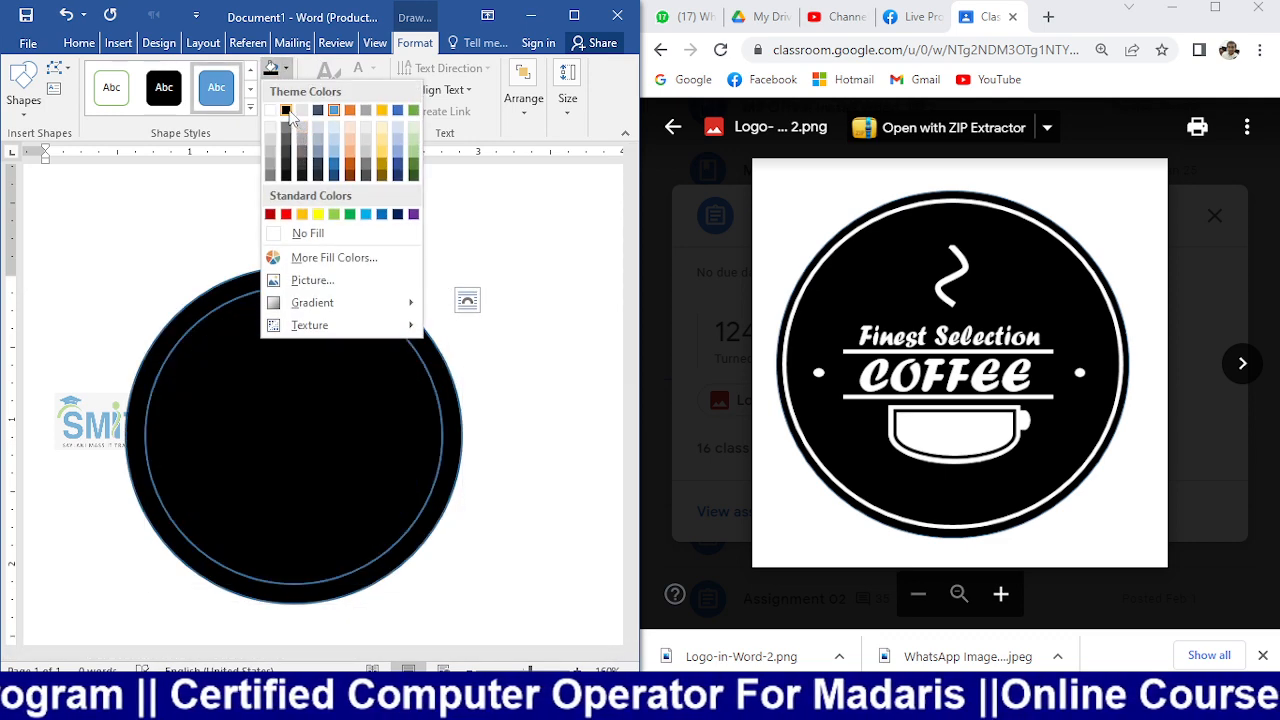
left_click(287, 112)
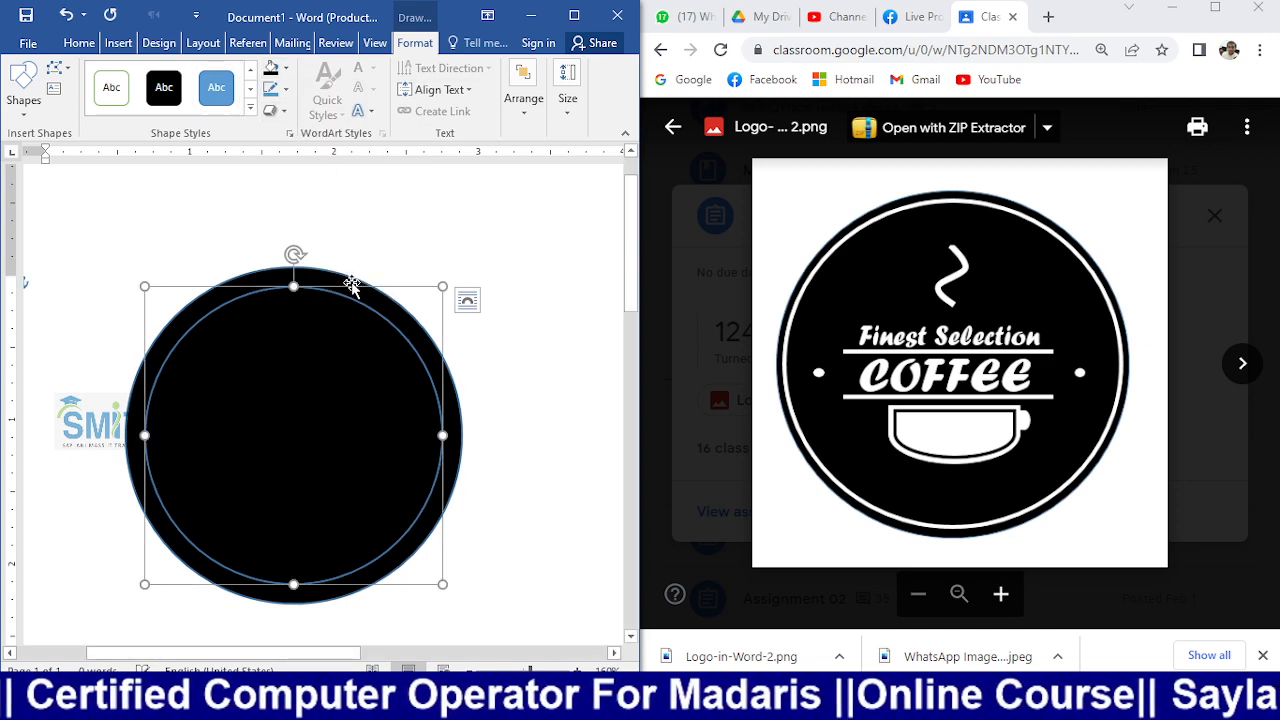
- Give the inner circle a white outline with a weight of 3 pt
left_click(287, 89)
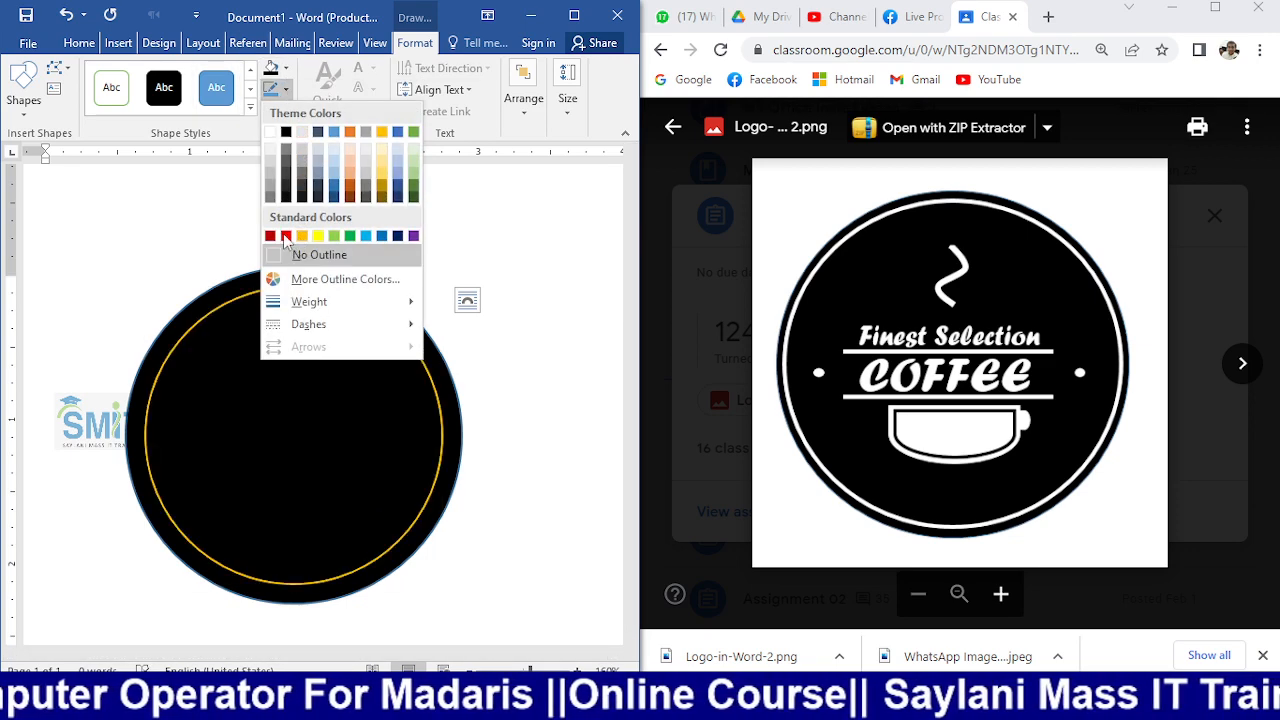
left_click(270, 131)
left_click(285, 91)
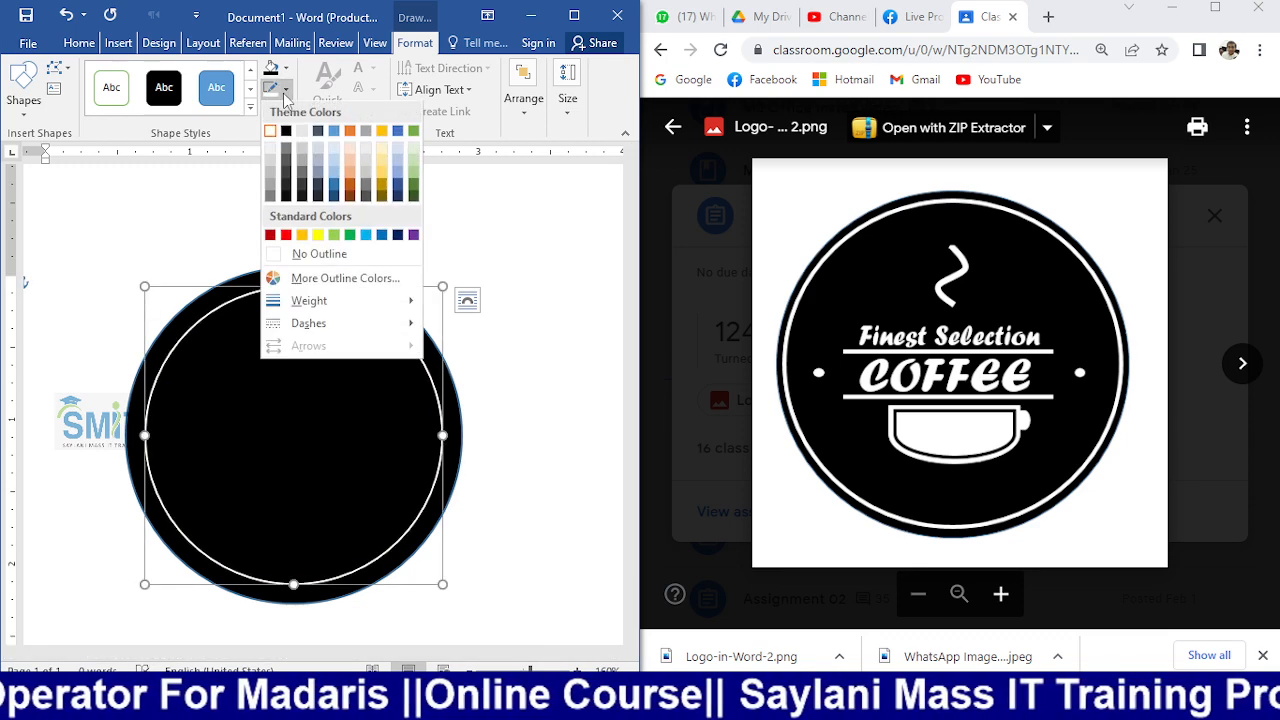
mouse_move(380, 302)
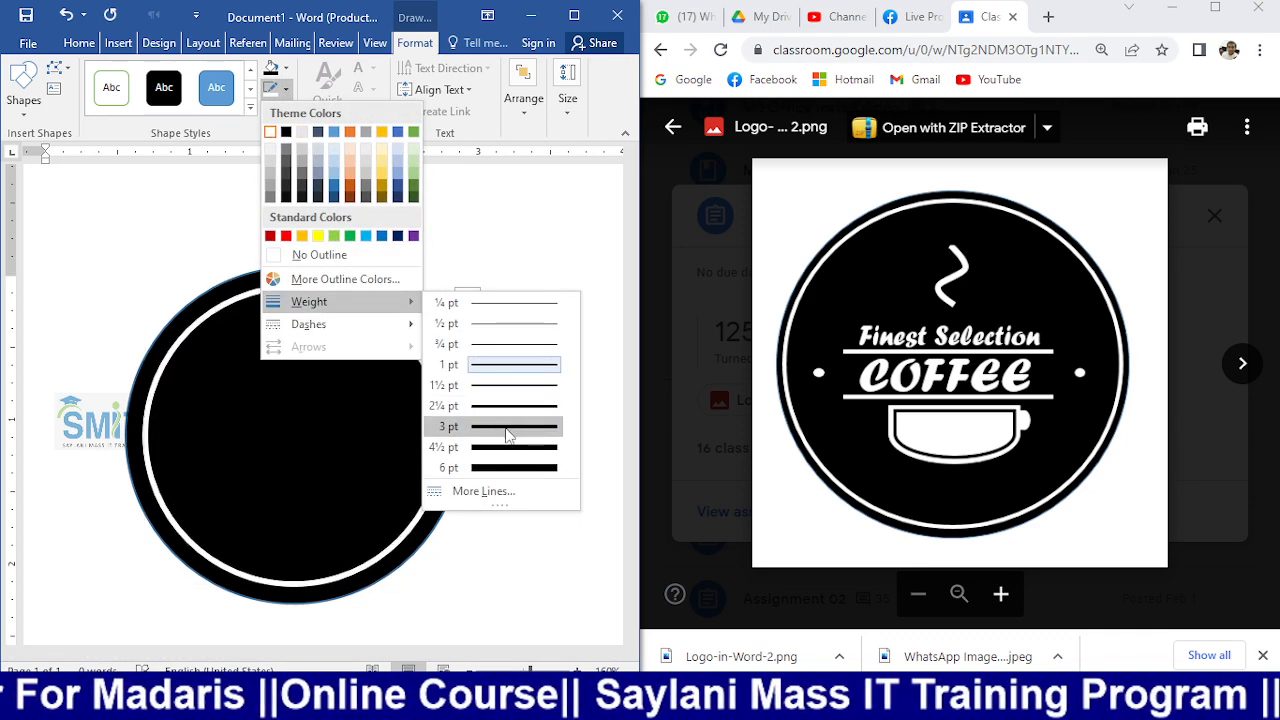
left_click(501, 413)
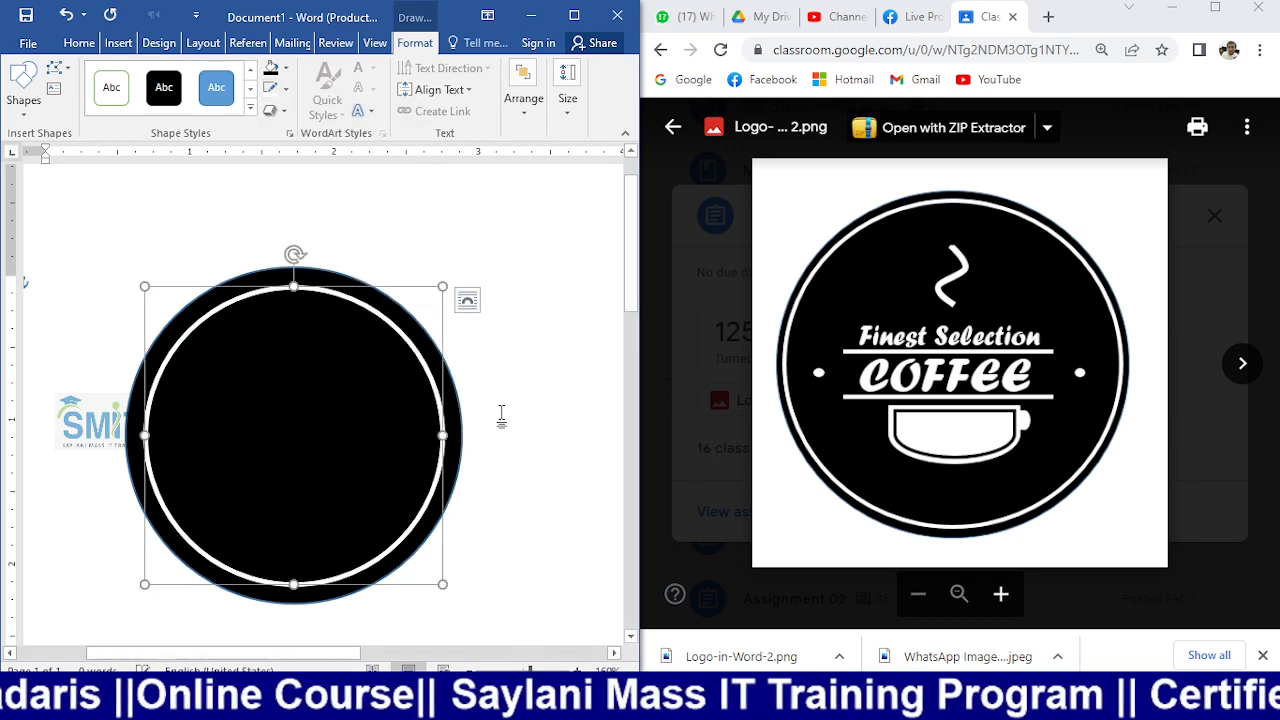
- Remove the outline from the outer black circle
left_click(340, 278)
left_click(285, 88)
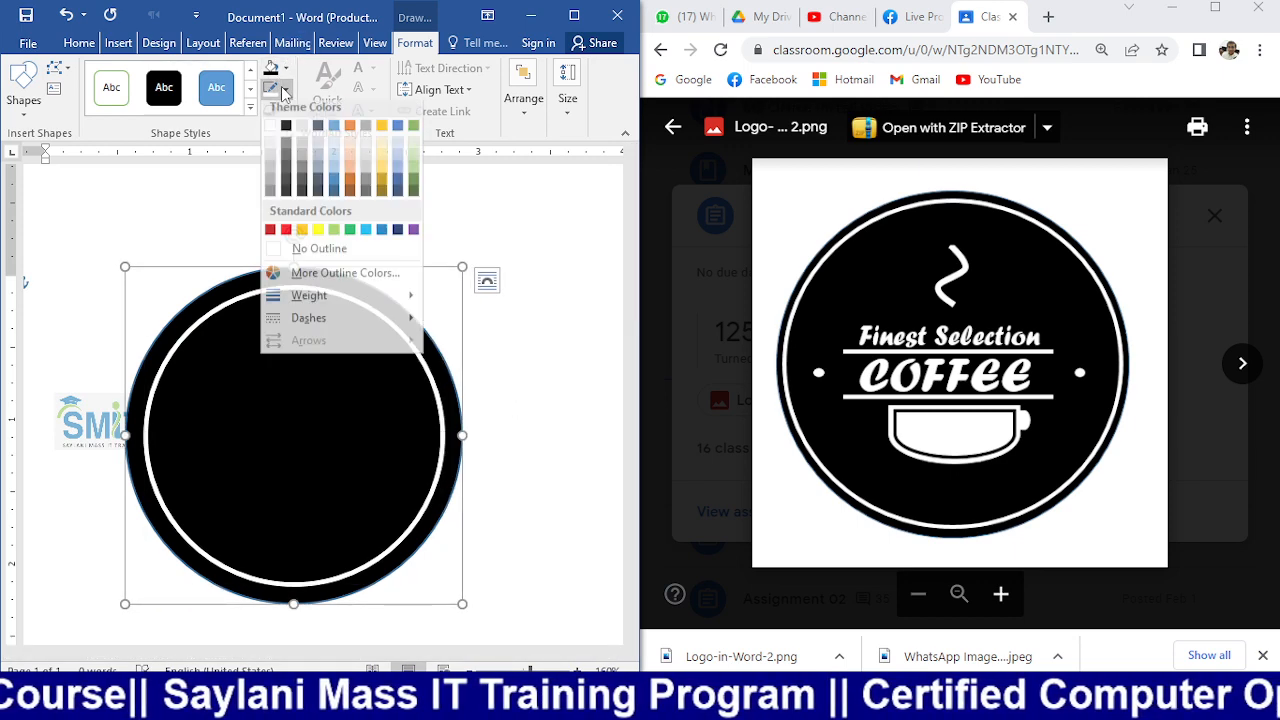
left_click(297, 256)
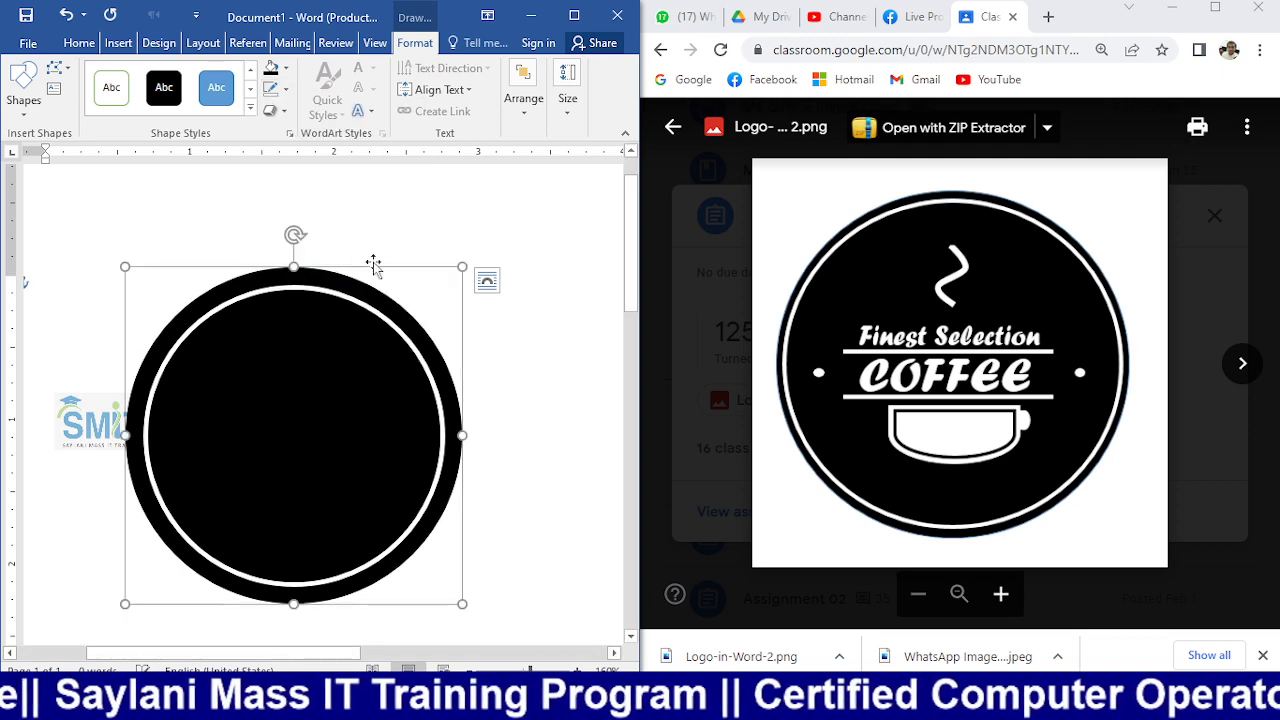
left_click(469, 230)
- Enlarge the inner circle slightly and align it to the outer circle with Align Center and Align Middle
left_click(346, 305)
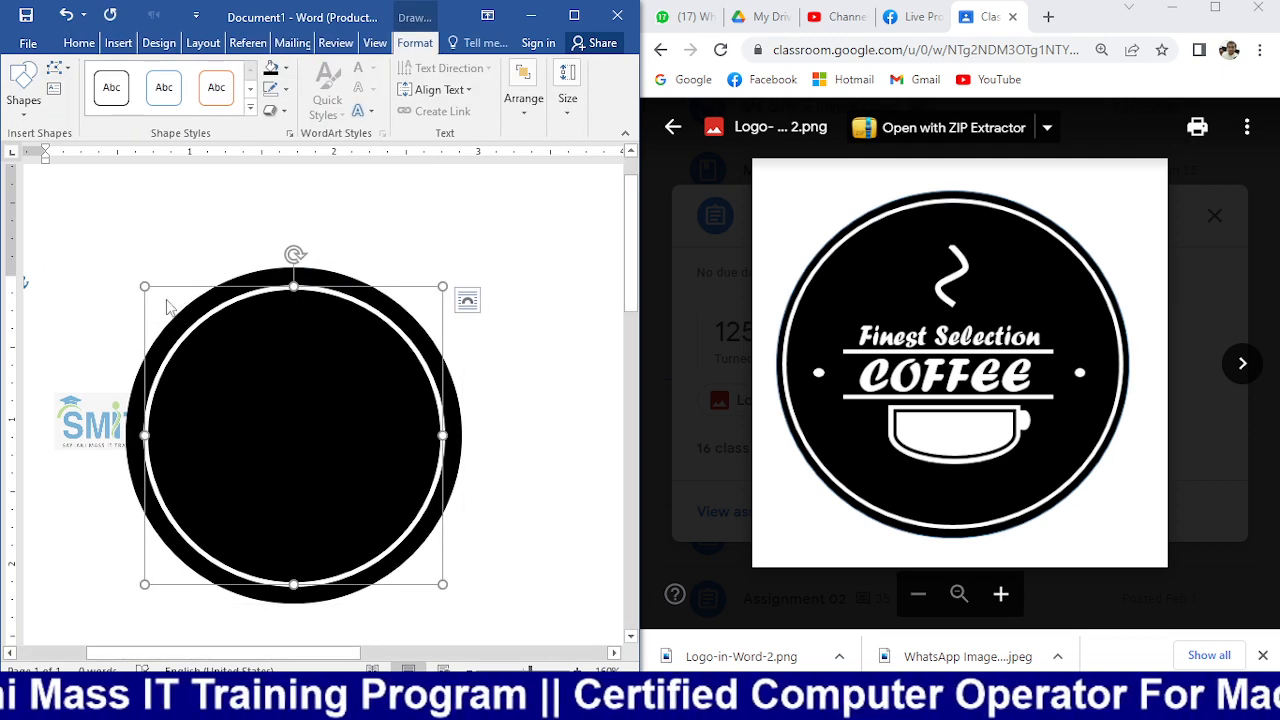
left_click_drag(140, 283, 135, 276)
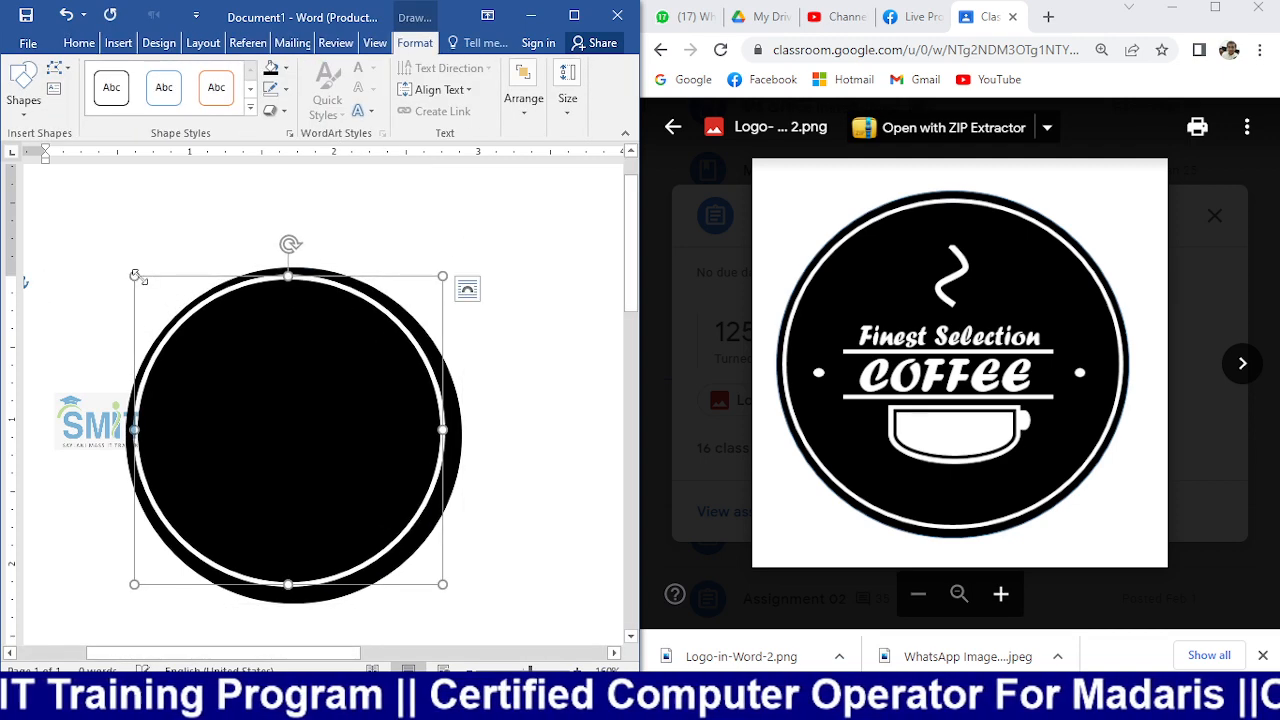
left_click(458, 432, "shift")
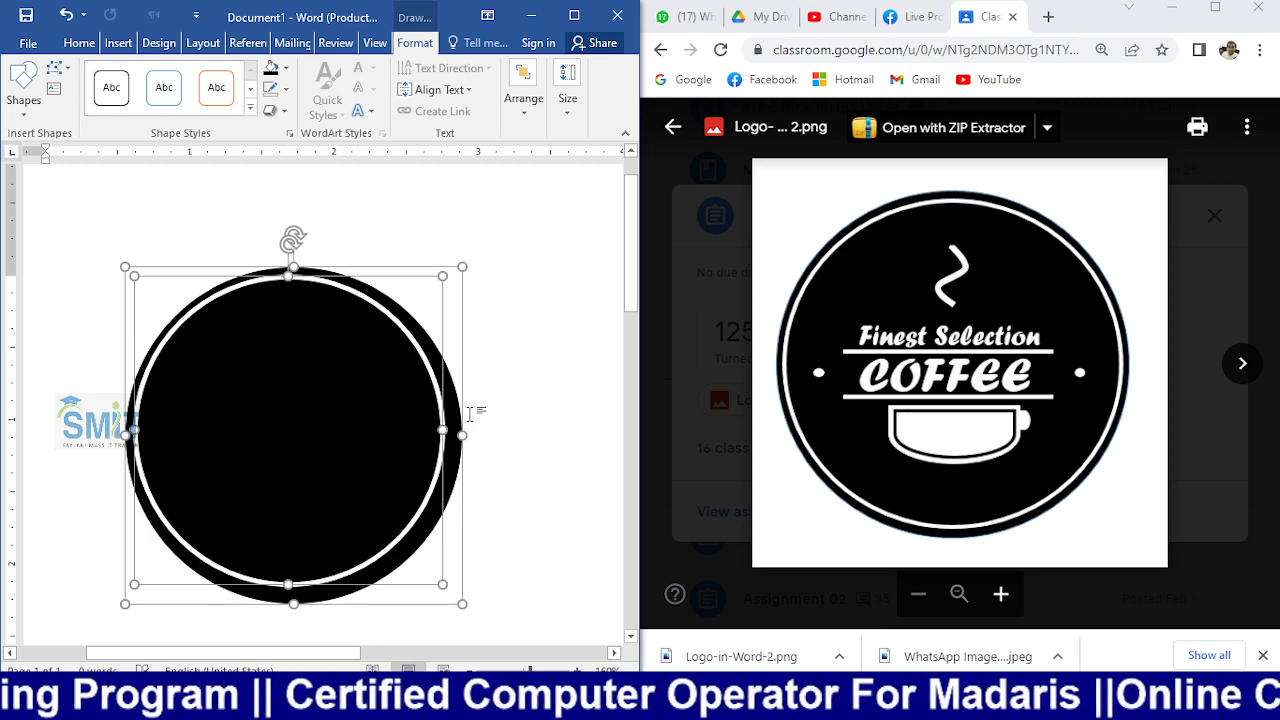
left_click(523, 98)
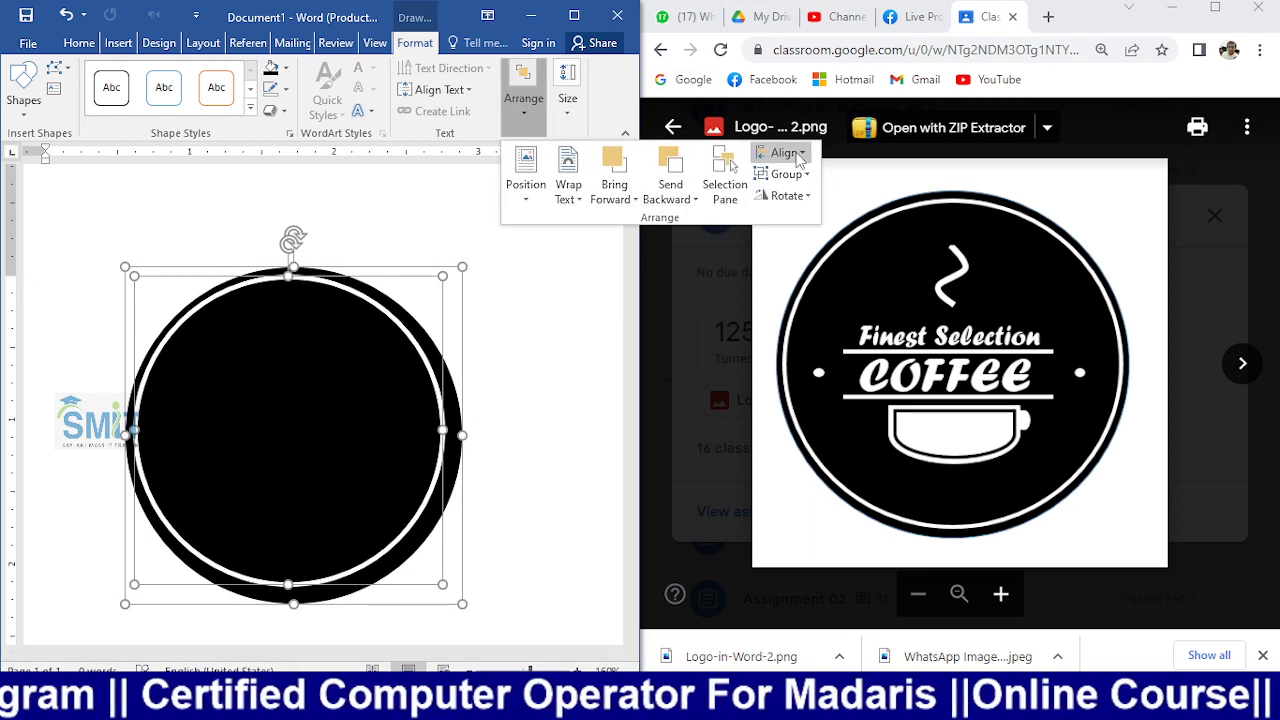
left_click(783, 152)
left_click(855, 200)
left_click(783, 152)
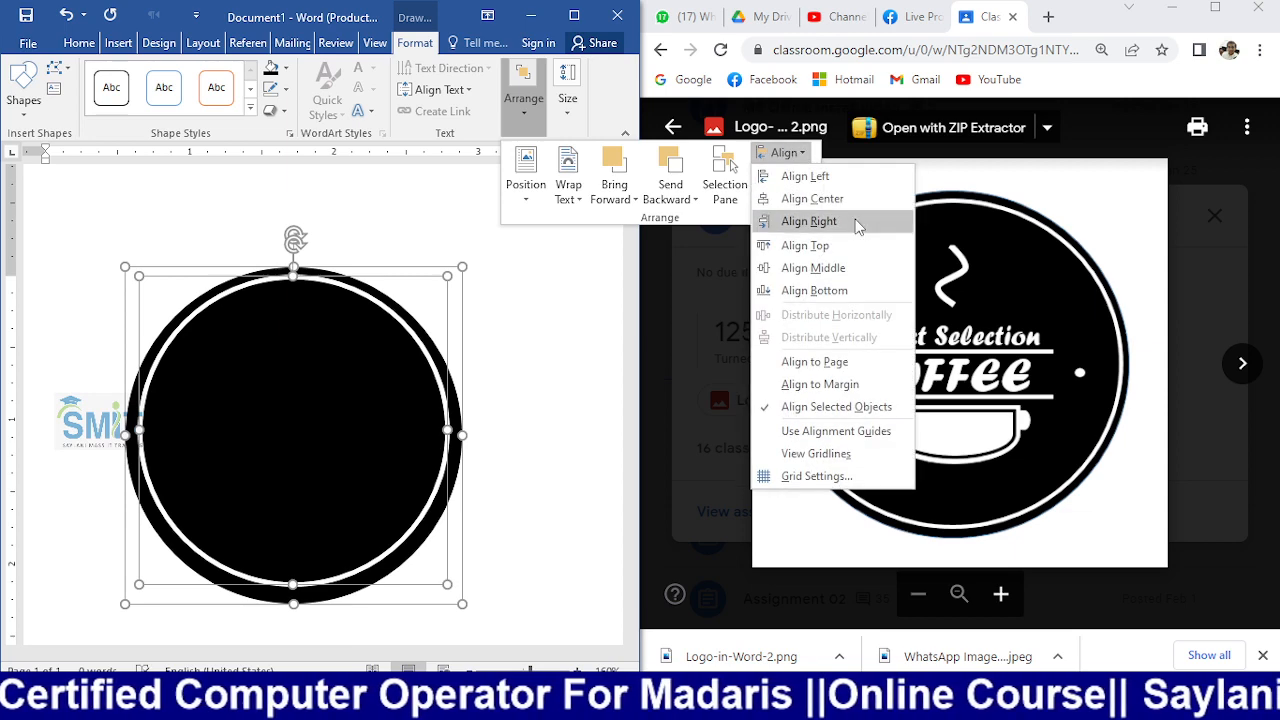
left_click(855, 272)
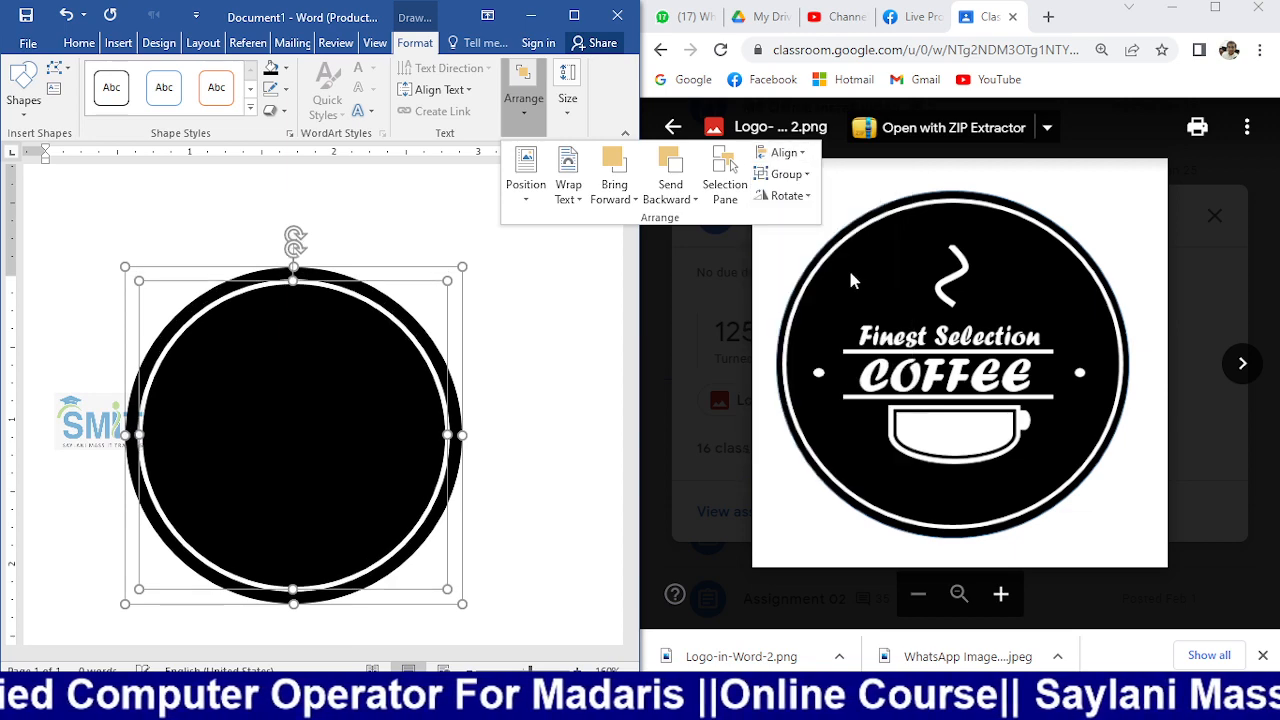
left_click(587, 273)
left_click(519, 243)
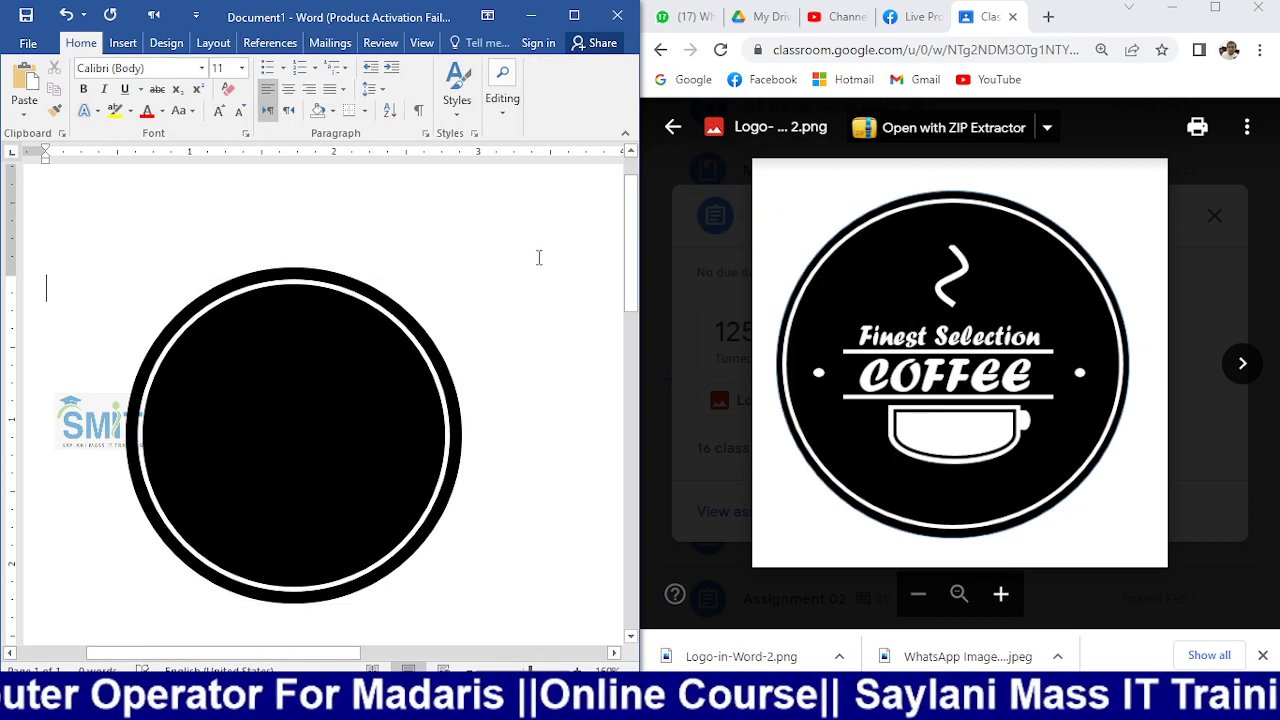
- Delete both circles and draw a new circle about 2.1 inches in diameter with the Oval shape
left_click(283, 308)
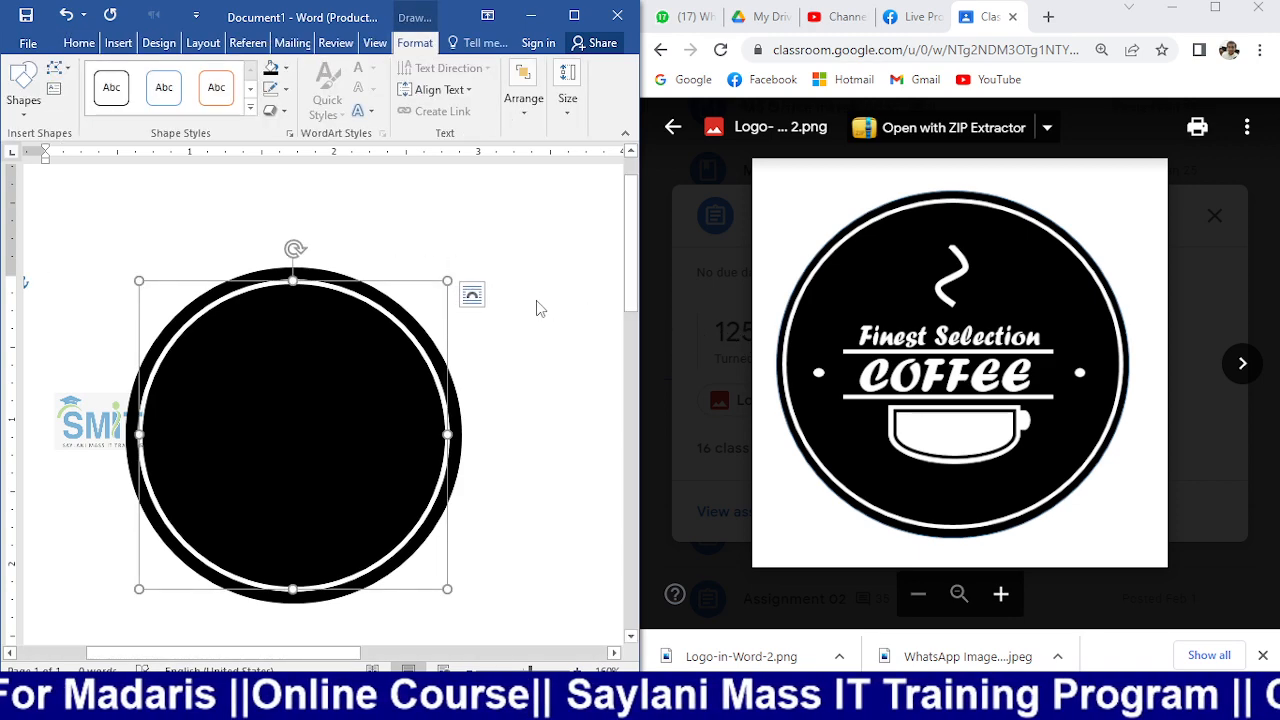
key("Delete")
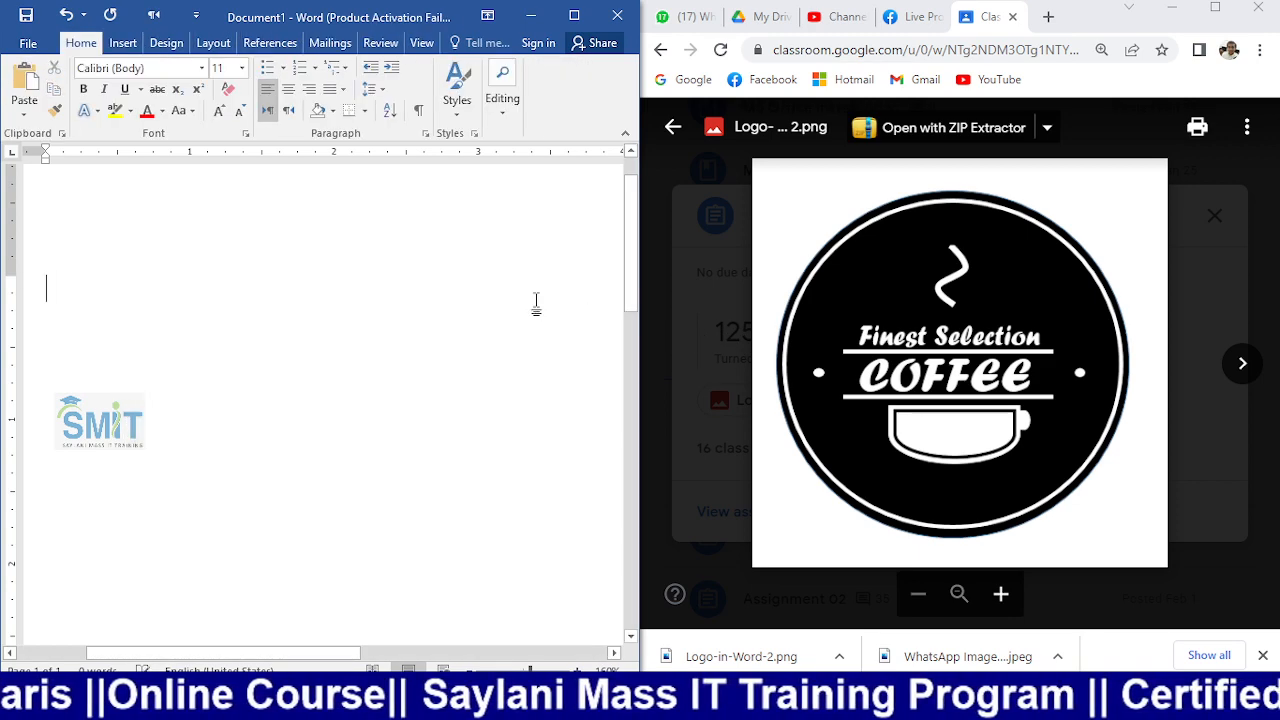
left_click(123, 42)
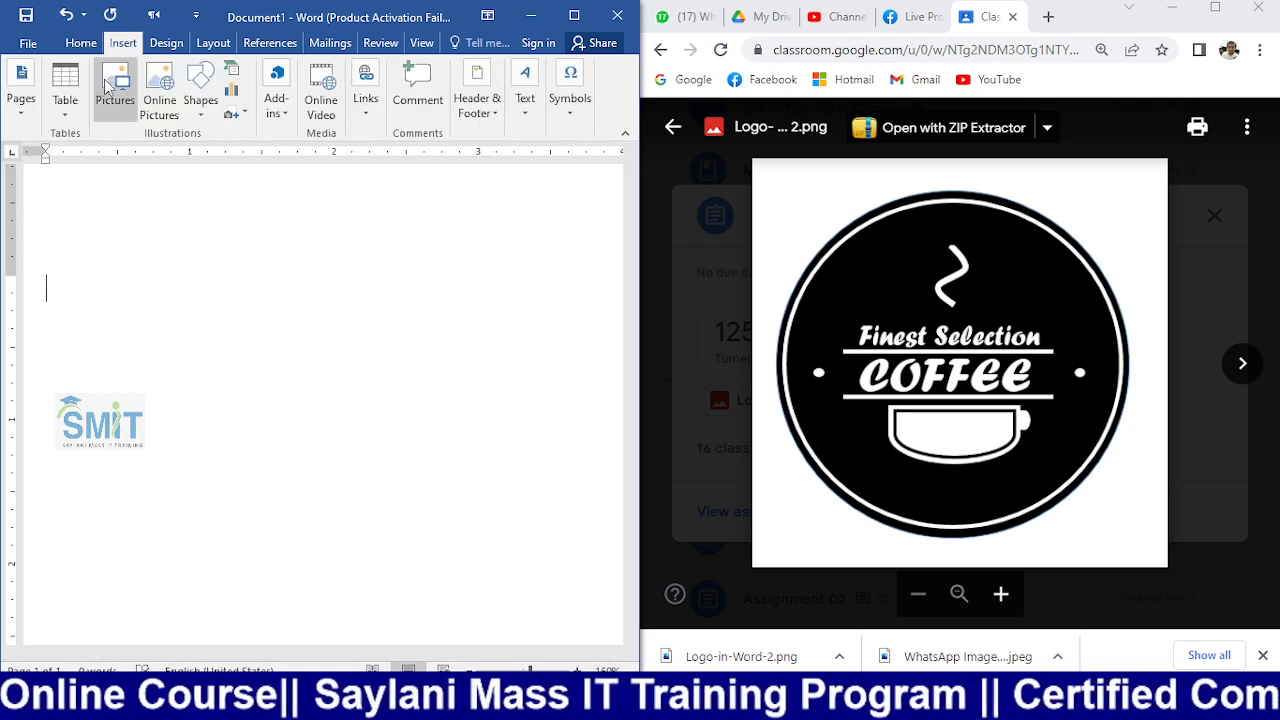
left_click(200, 88)
left_click(267, 156)
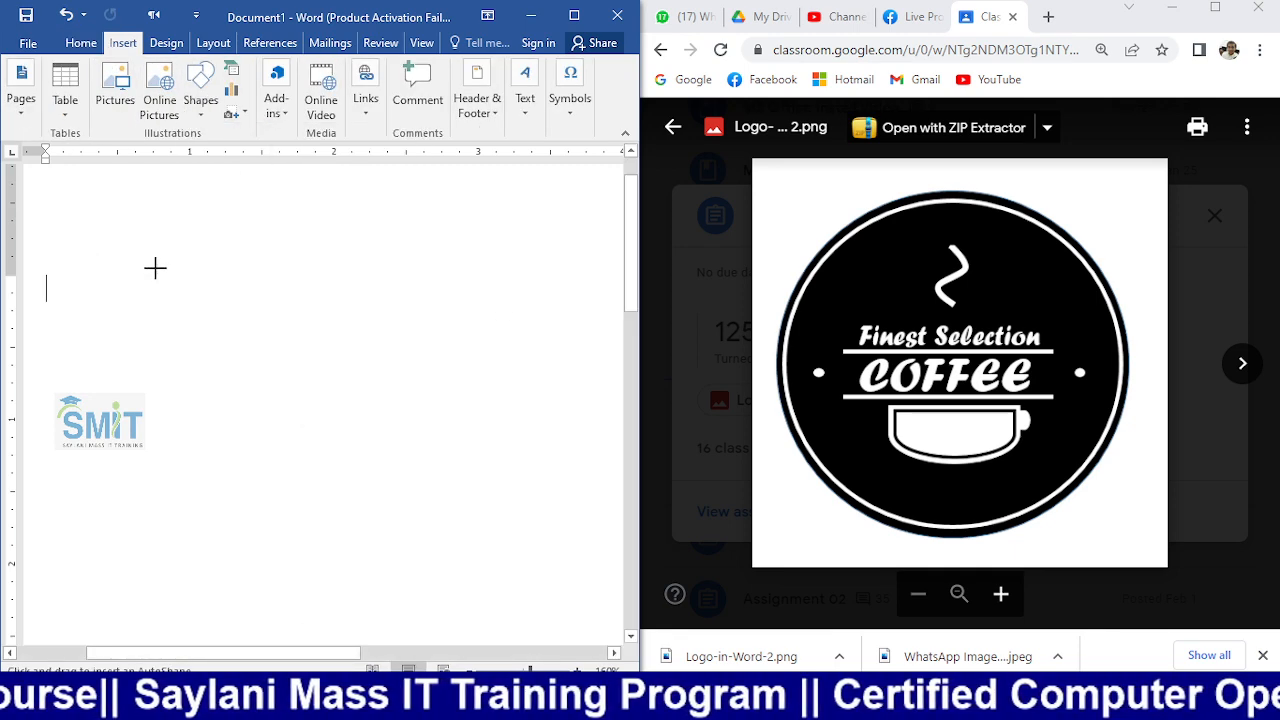
left_click_drag(155, 267, 456, 541)
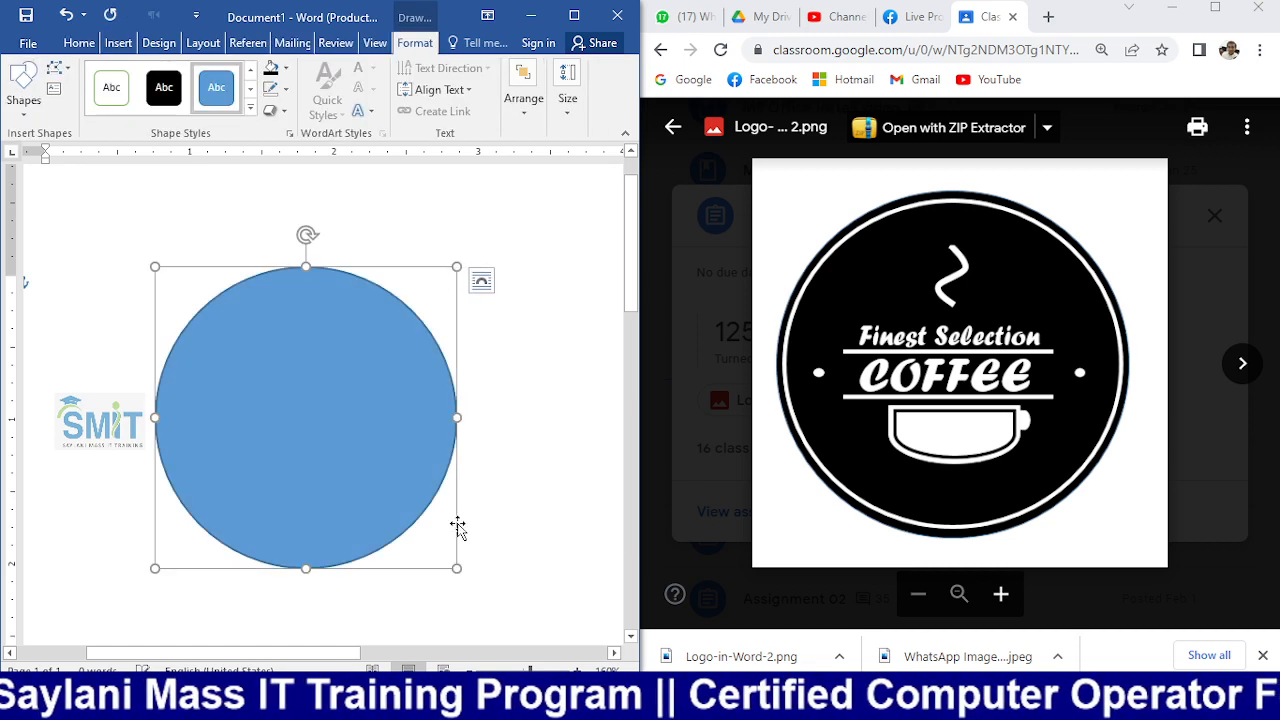
- Fill the new circle with black and remove its outline
left_click(286, 68)
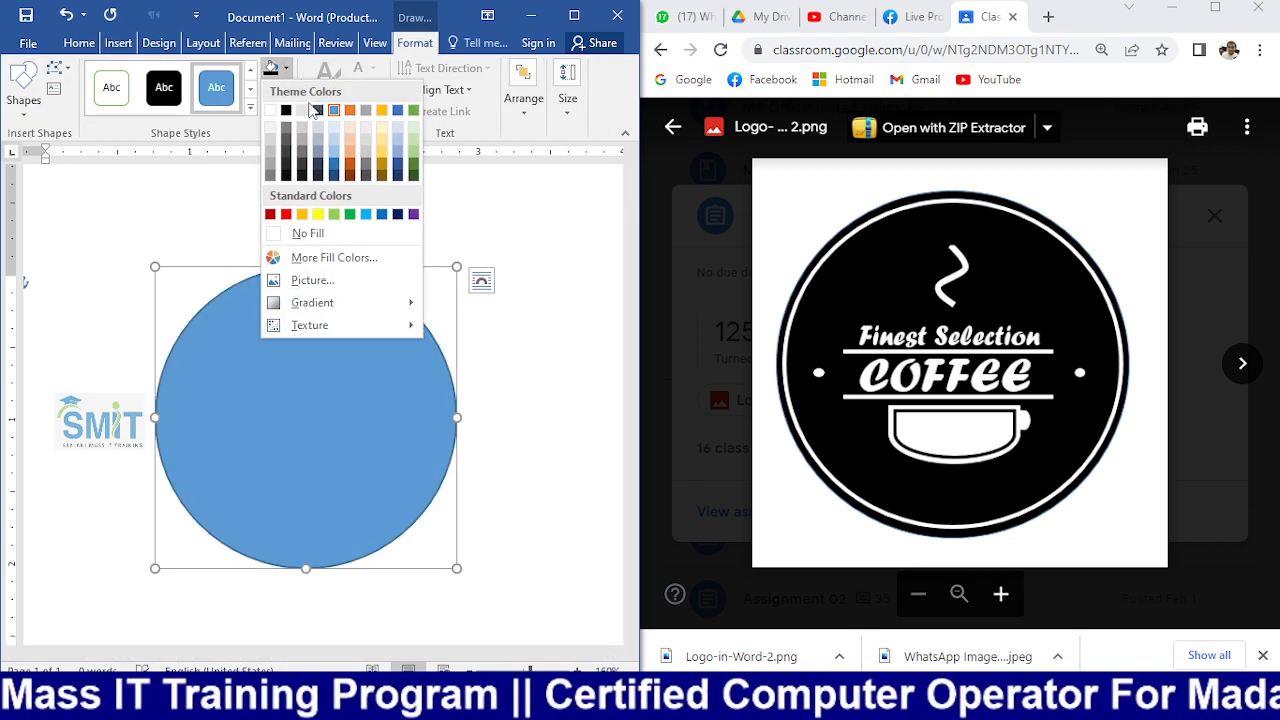
left_click(287, 110)
left_click(285, 89)
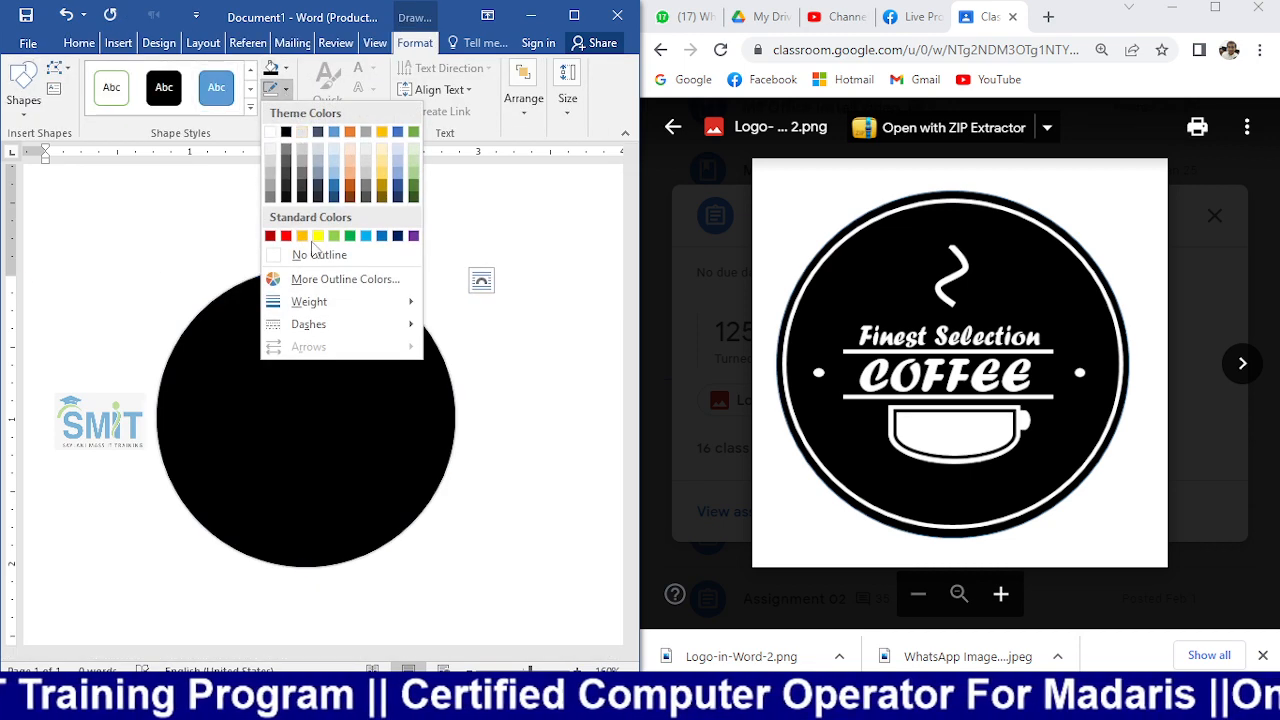
left_click(316, 260)
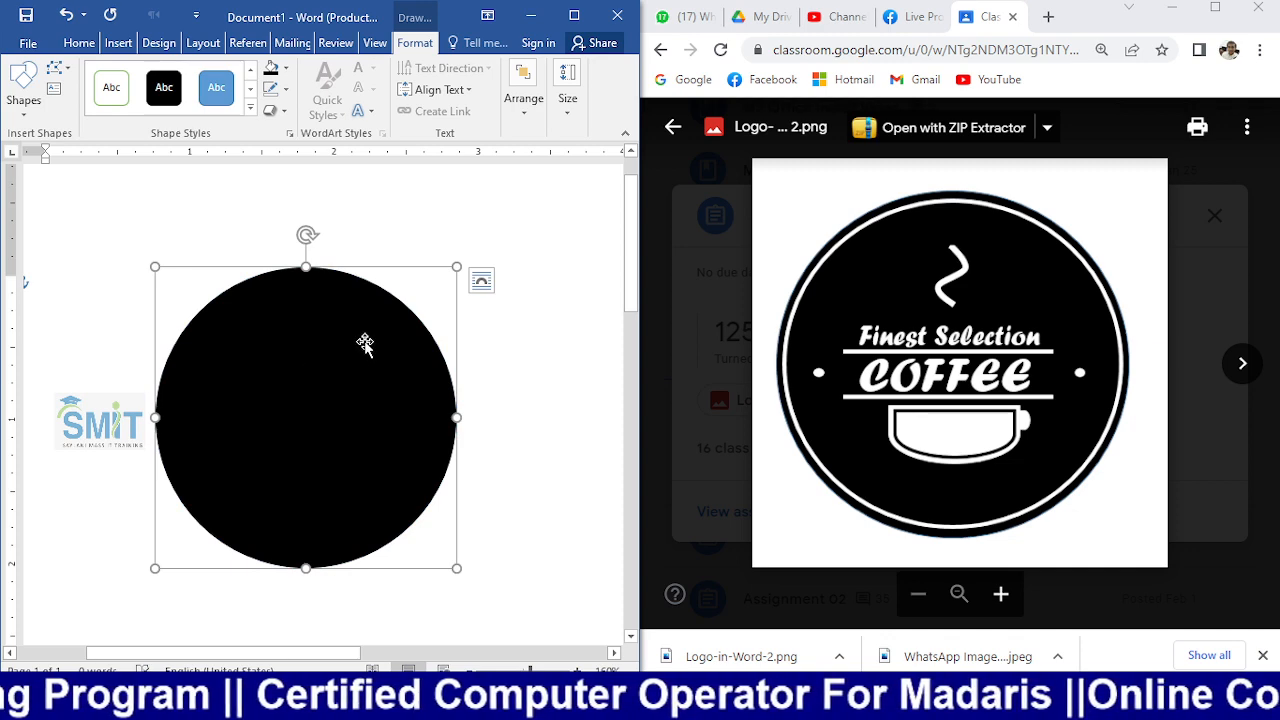
- Duplicate the black circle and give the copy a 3 pt white outline
mouse_move(370, 352)
left_mouse_down()
mouse_move(363, 343)
mouse_move(363, 386)
mouse_move(434, 374)
mouse_move(361, 375)
left_mouse_up()
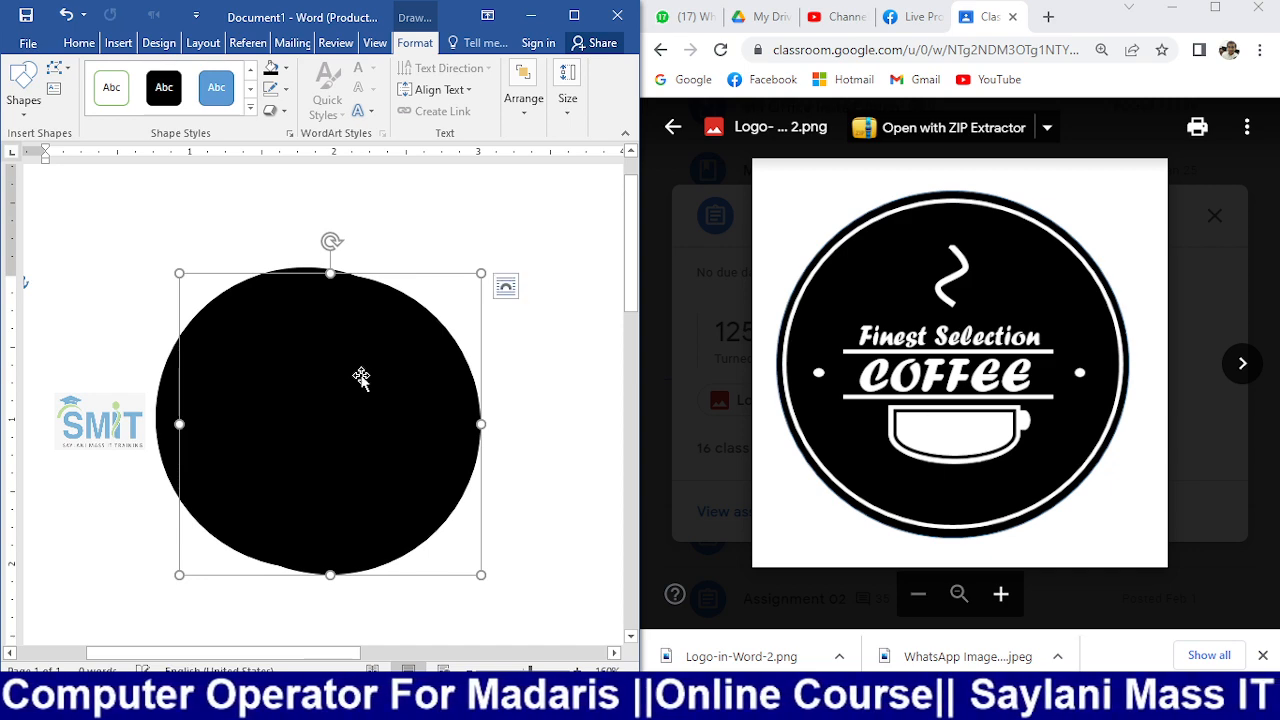
left_click(285, 89)
mouse_move(346, 300)
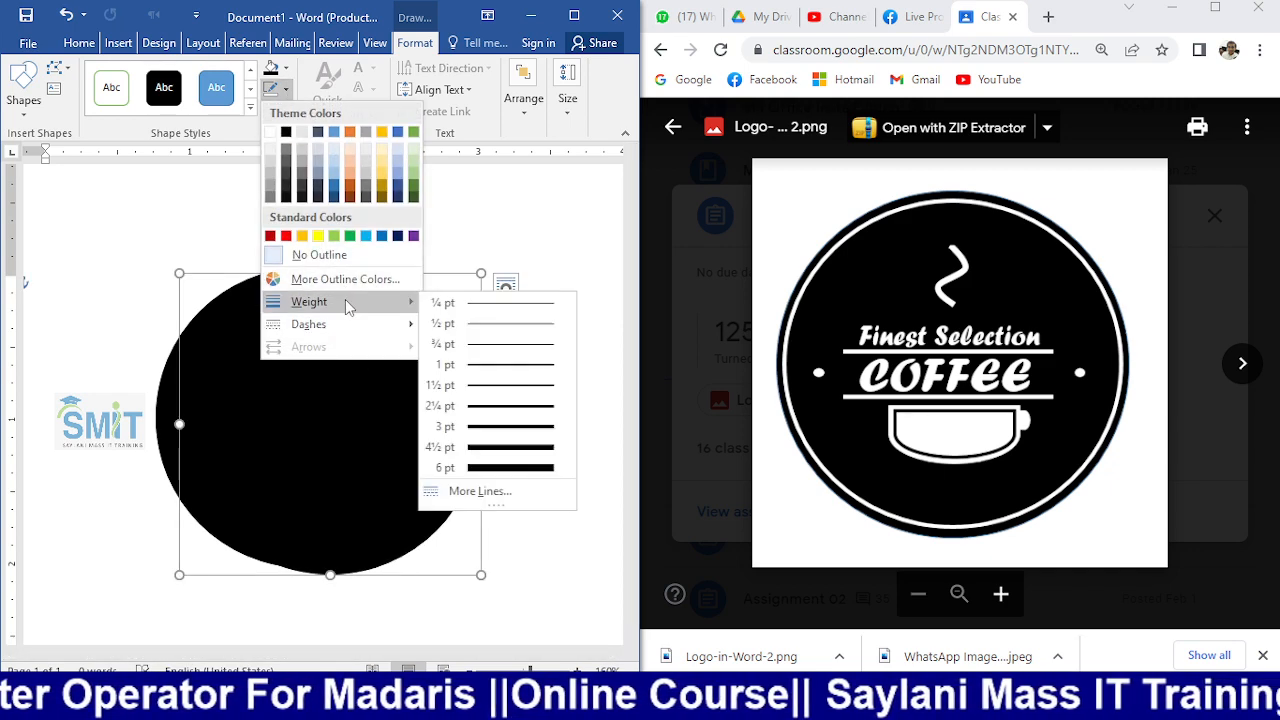
left_click(489, 427)
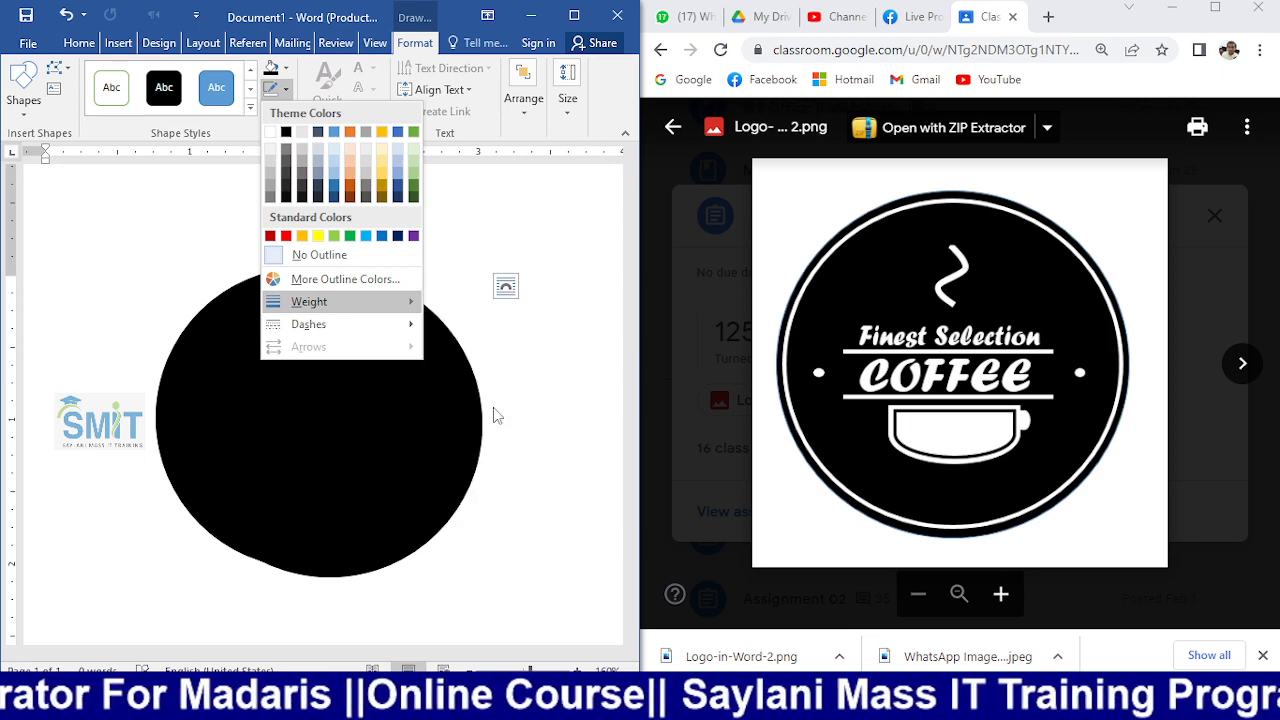
left_click(285, 89)
left_click(271, 132)
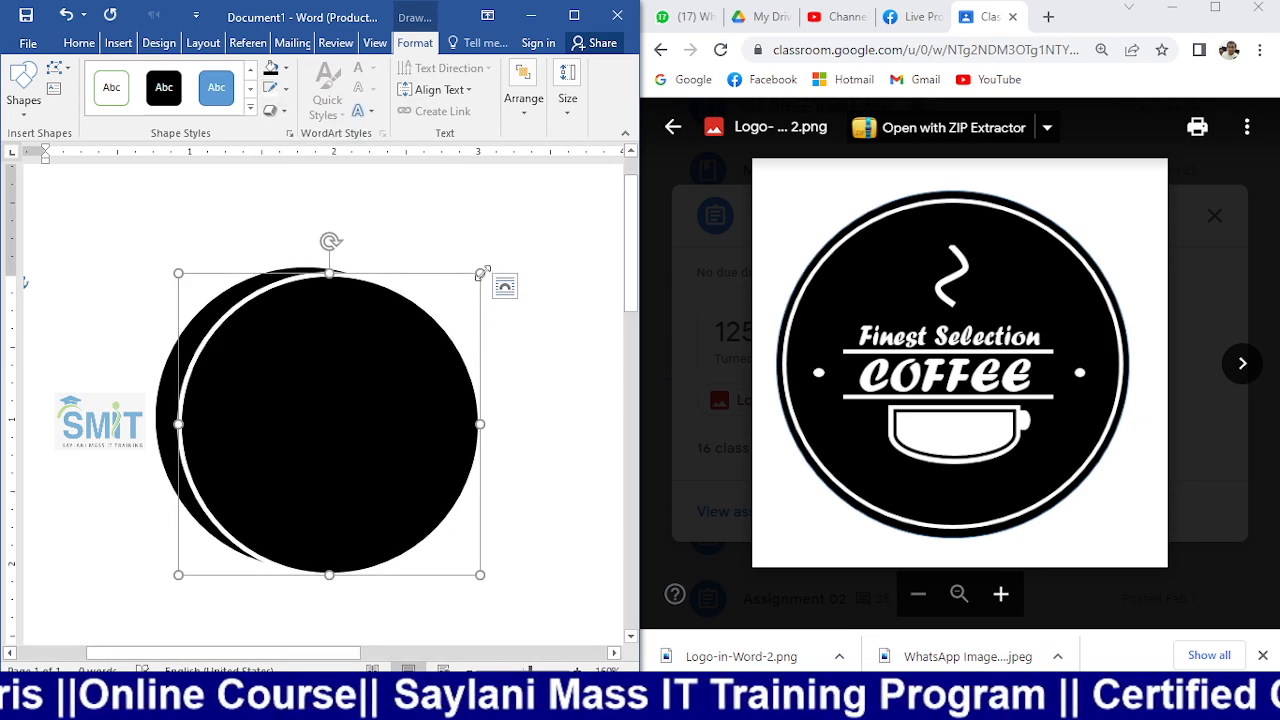
- Shrink the outlined copy to about 1.9 inches and centre it on the larger circle with Align Center and Align Middle
left_click_drag(481, 273, 454, 298)
left_click_drag(370, 380, 353, 364)
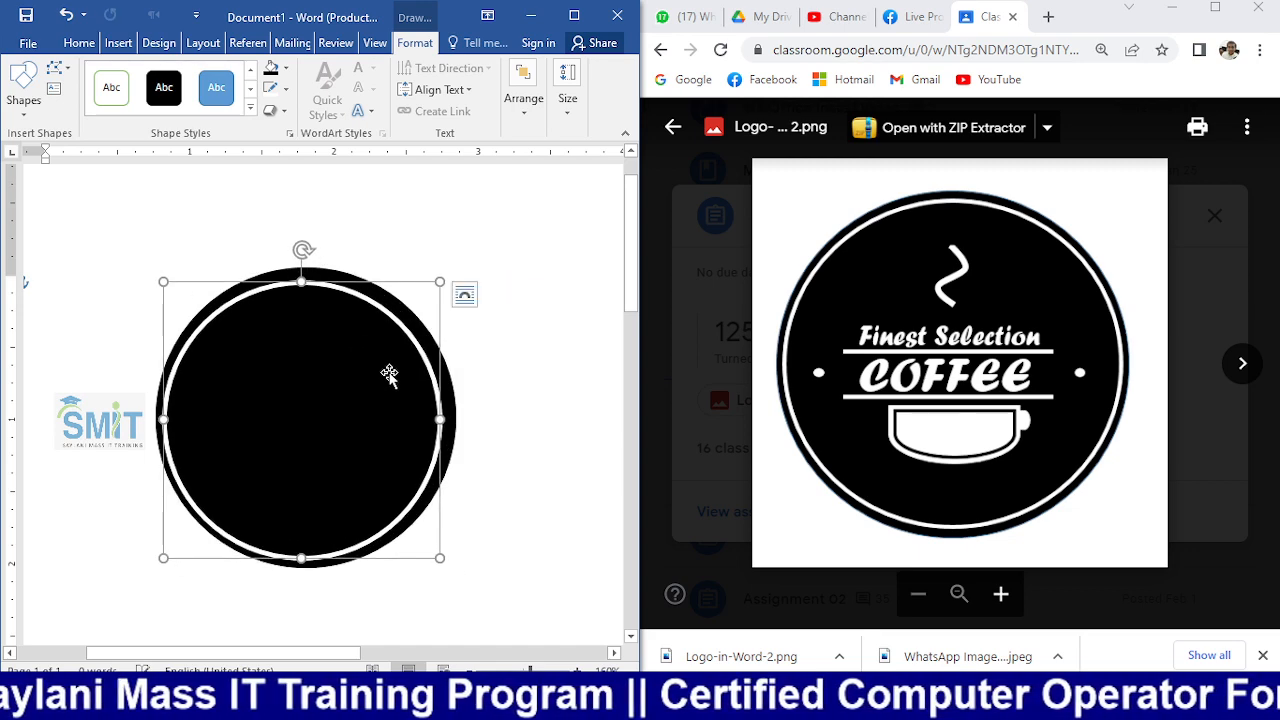
left_click(449, 394, "shift")
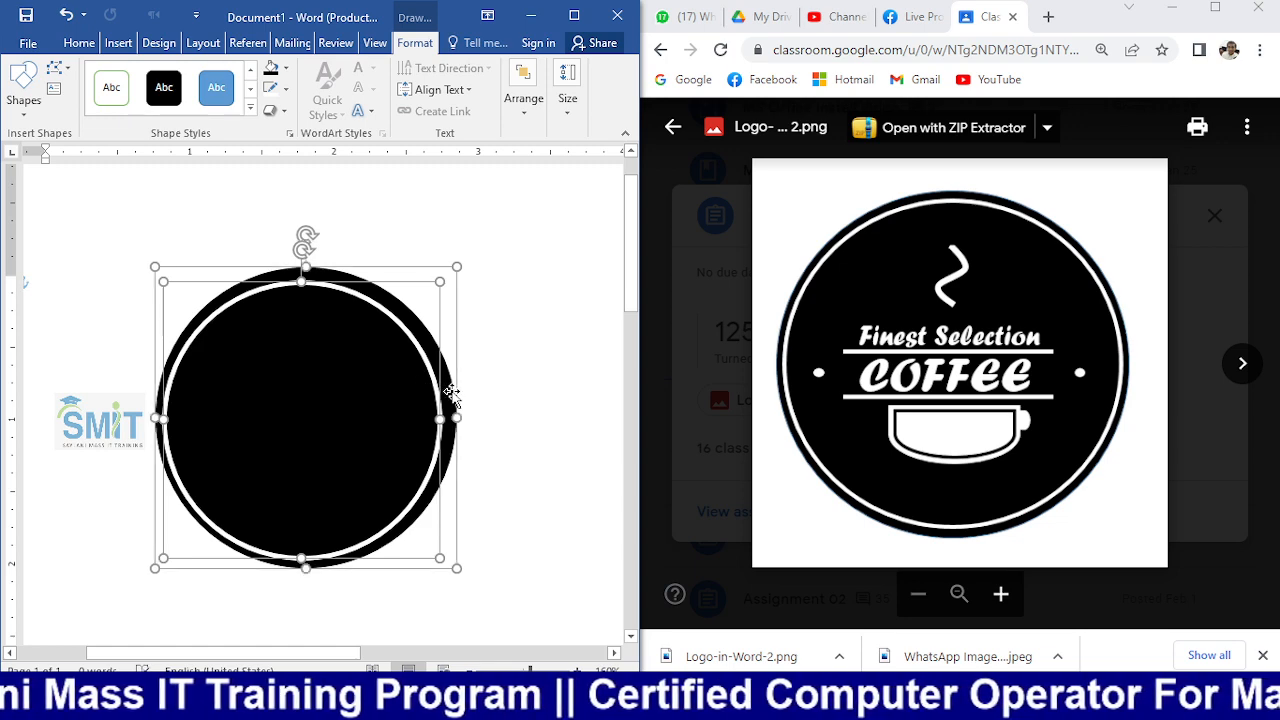
left_click(523, 98)
left_click(801, 155)
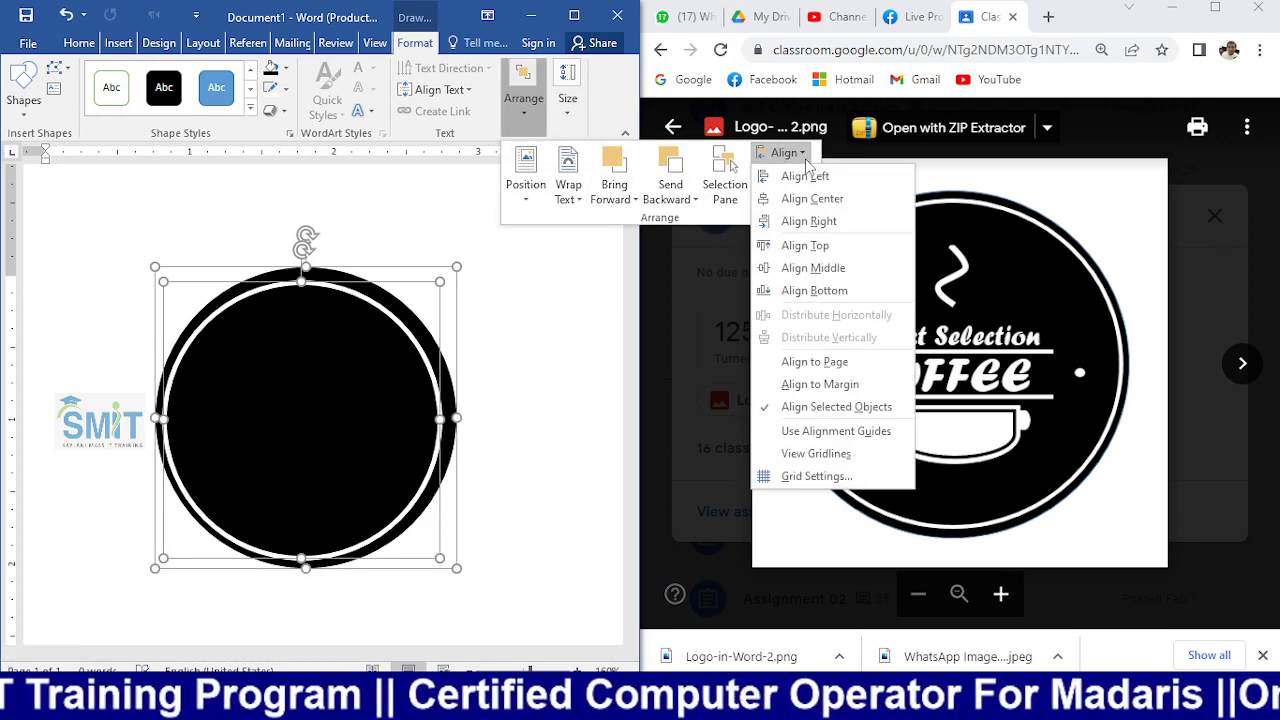
left_click(857, 196)
left_click(803, 157)
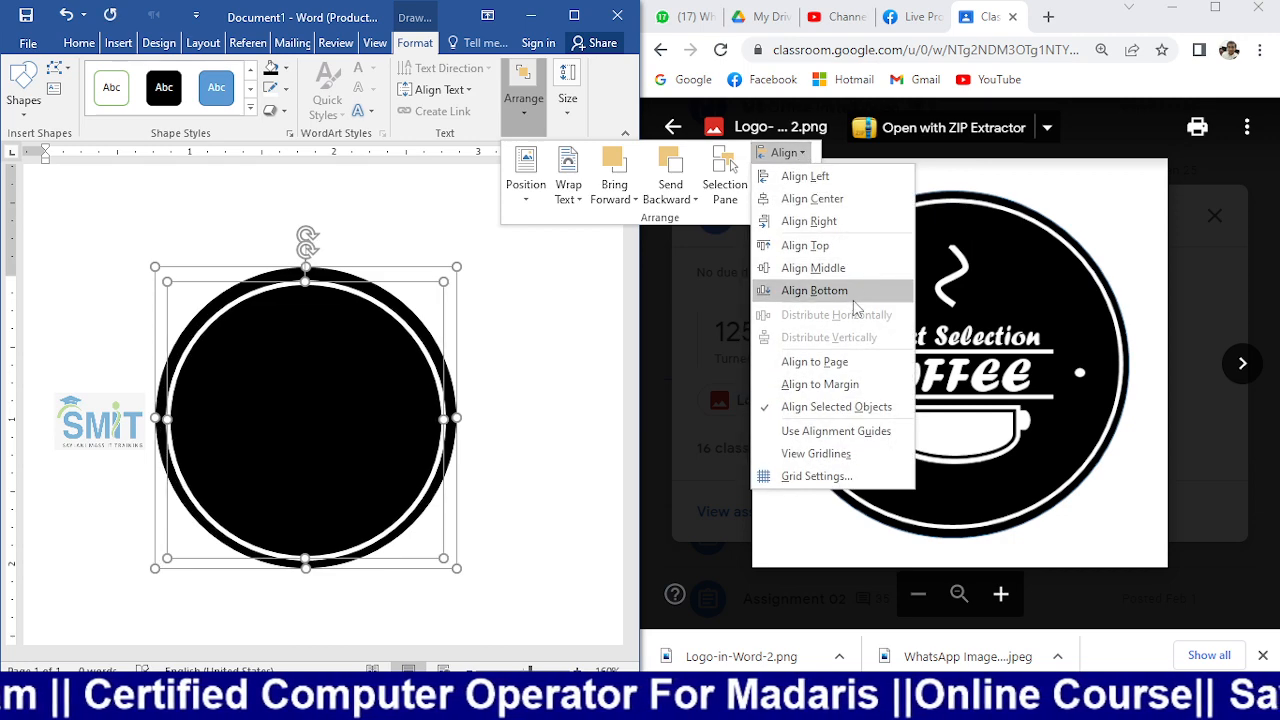
left_click(853, 269)
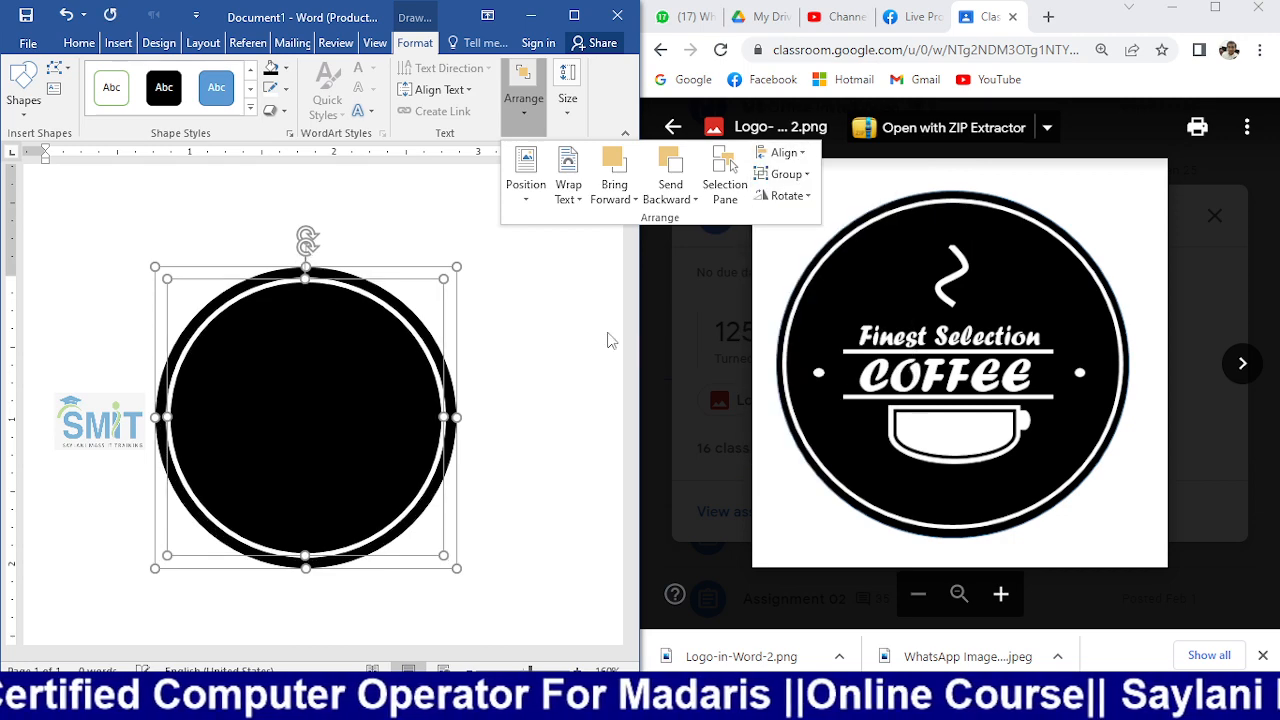
left_click(536, 316)
left_click(536, 316)
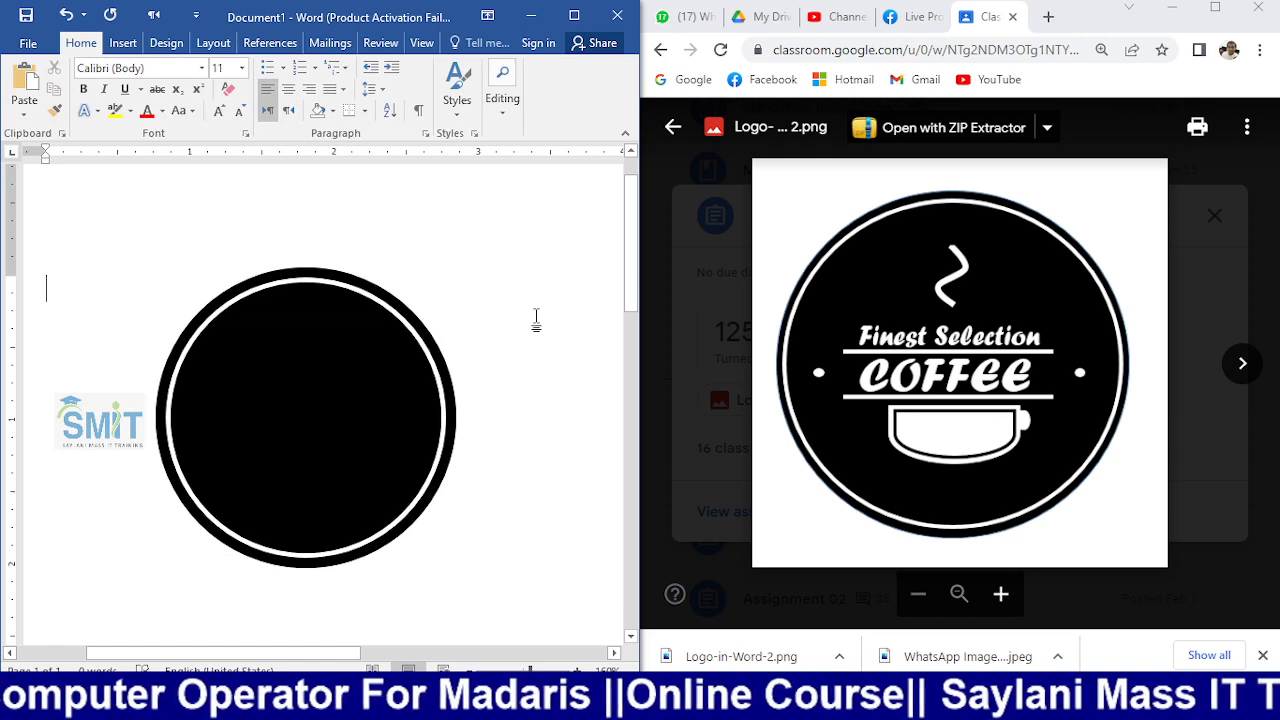
- Delete everything drawn on the page
left_click(391, 314)
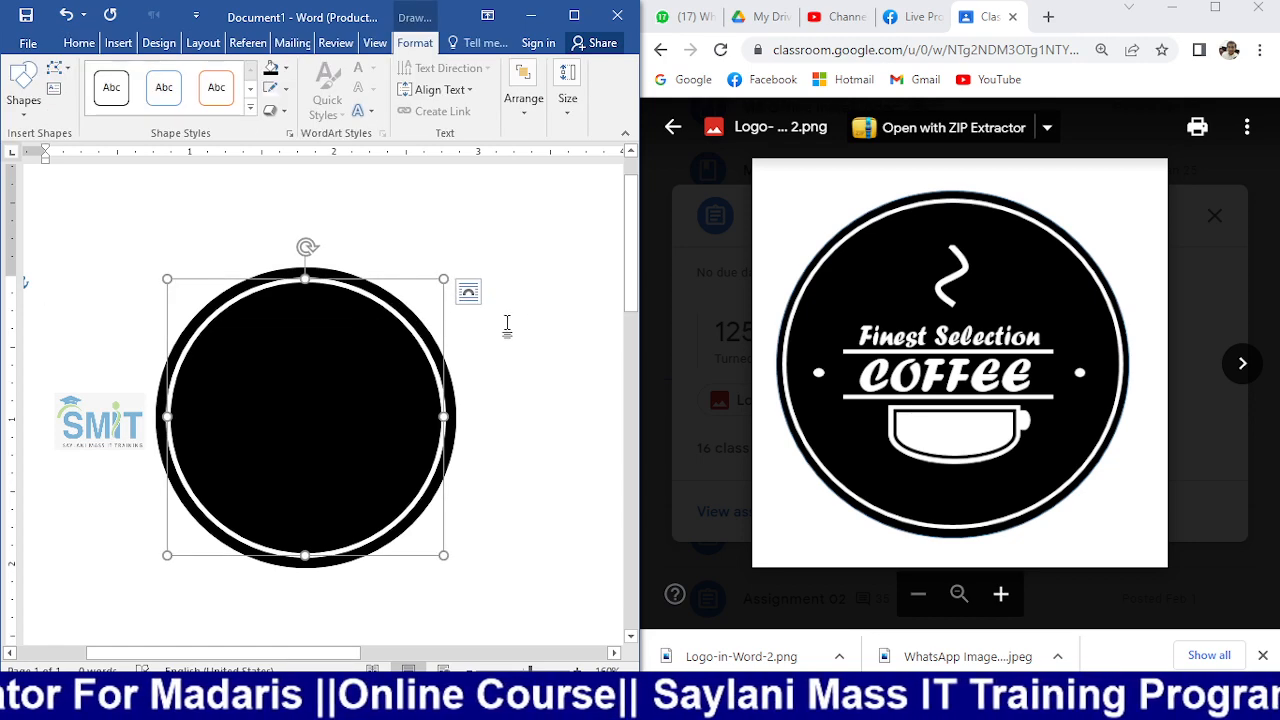
key("ctrl+a")
key("Delete")
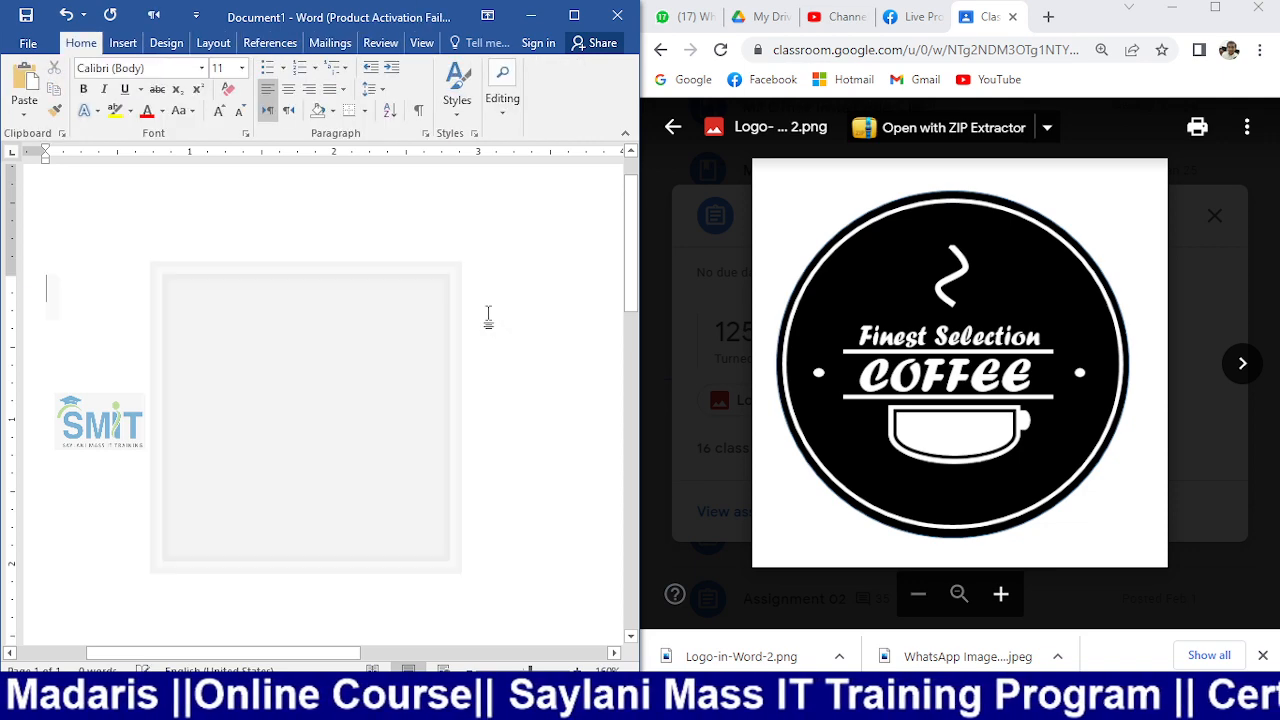
- Draw a circle about 1.9 inches in diameter on the empty page and place it near the centre
left_click(123, 43)
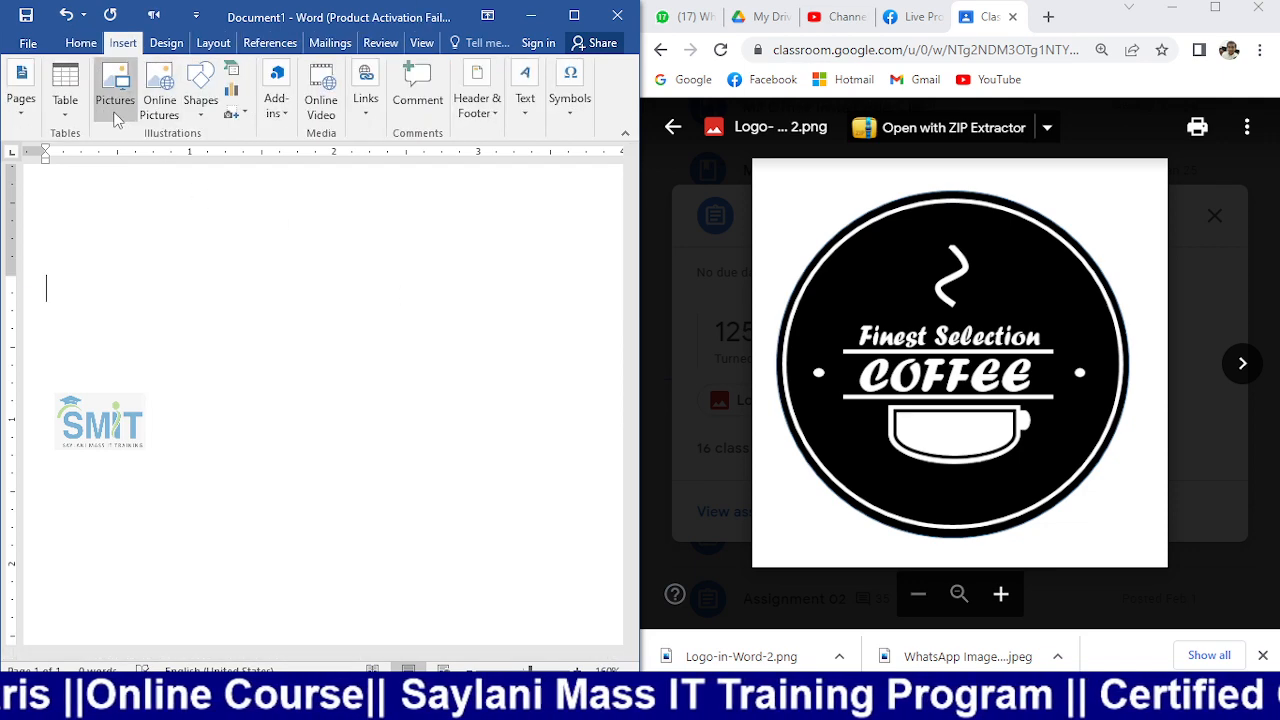
left_click(200, 88)
left_click(264, 155)
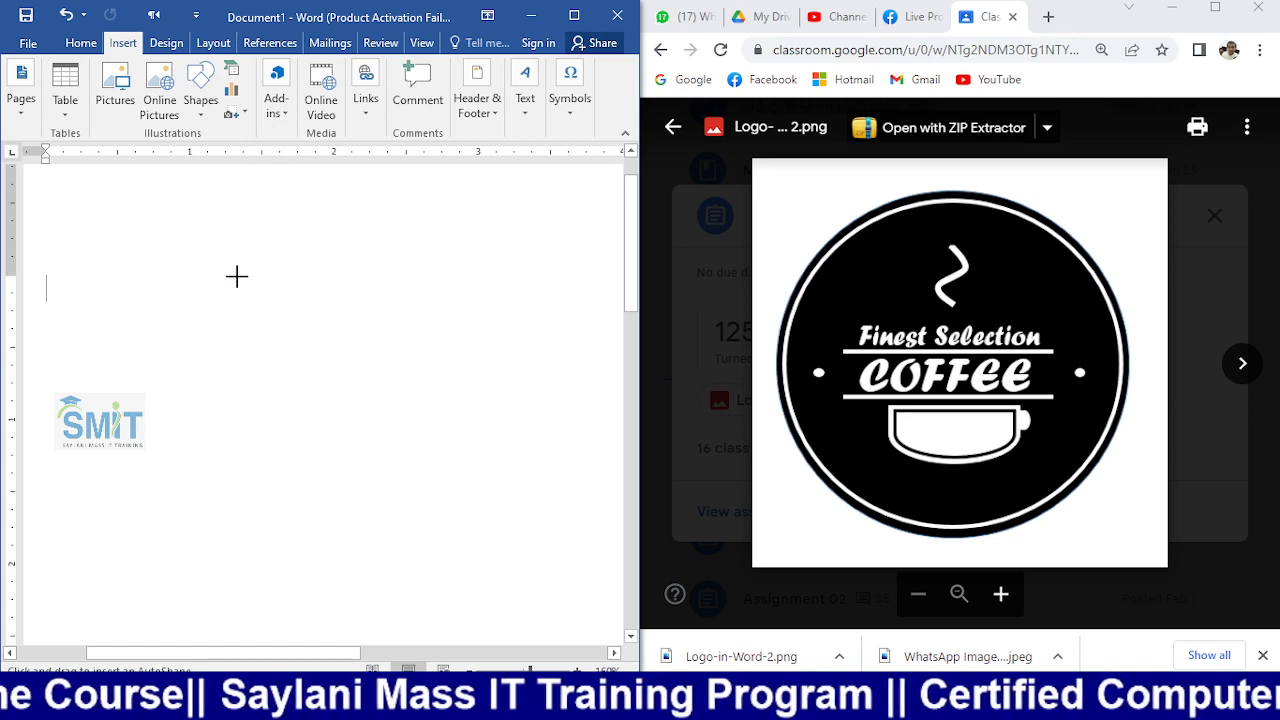
left_click_drag(217, 354, 457, 529)
left_click_drag(380, 451, 368, 438)
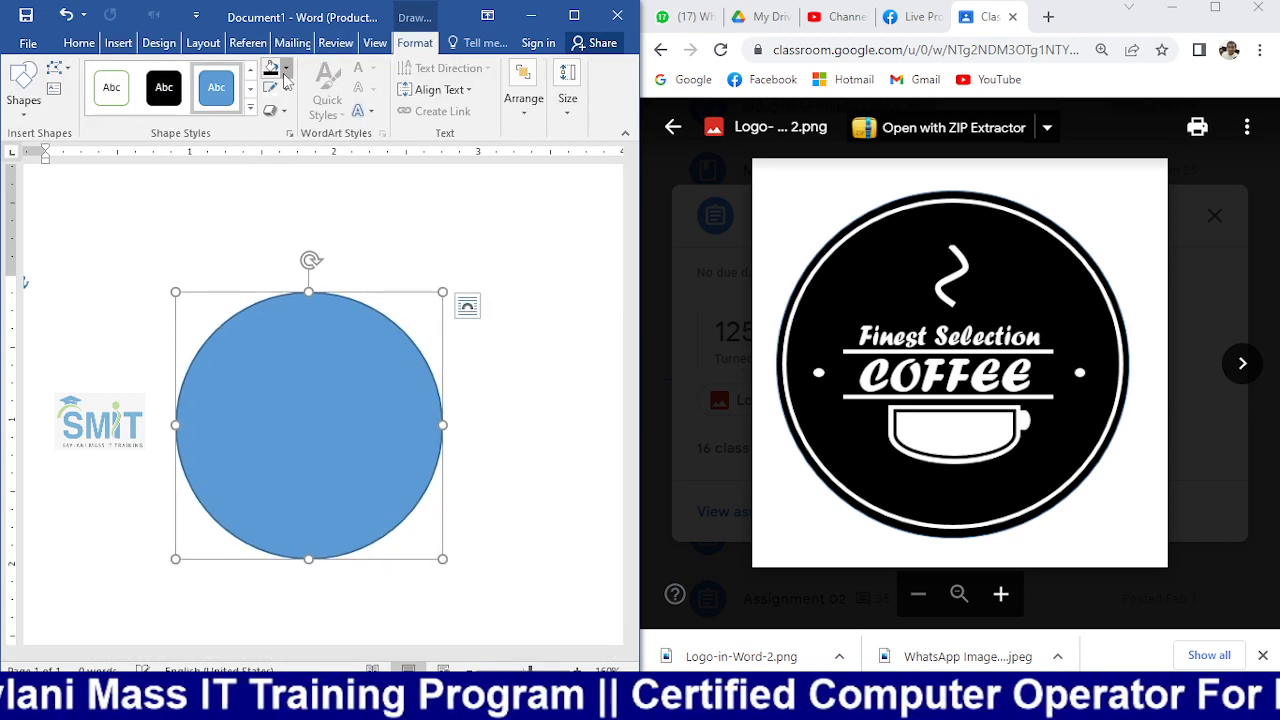
- Fill the circle with black and remove its outline
left_click(286, 68)
left_click(300, 100)
left_click(286, 88)
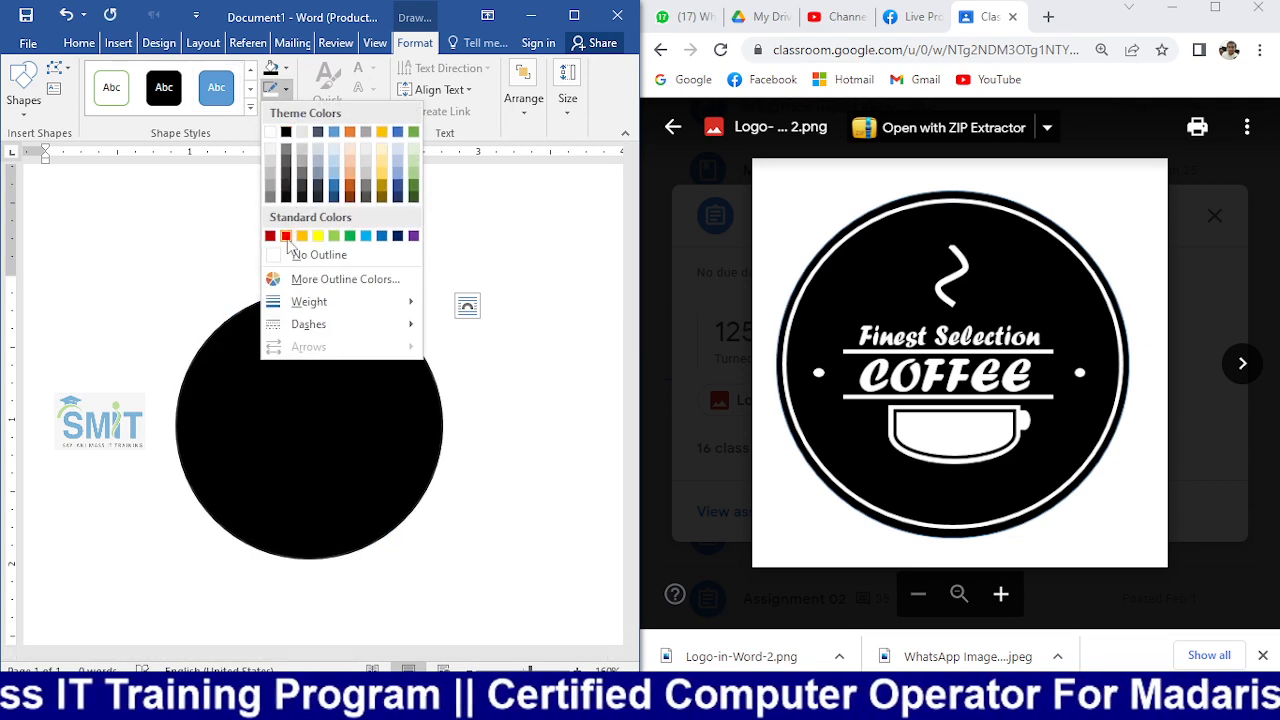
left_click(292, 253)
- Draw a second circle, resize it to about 1.7 inches, and place it inside the black circle
left_click(24, 82)
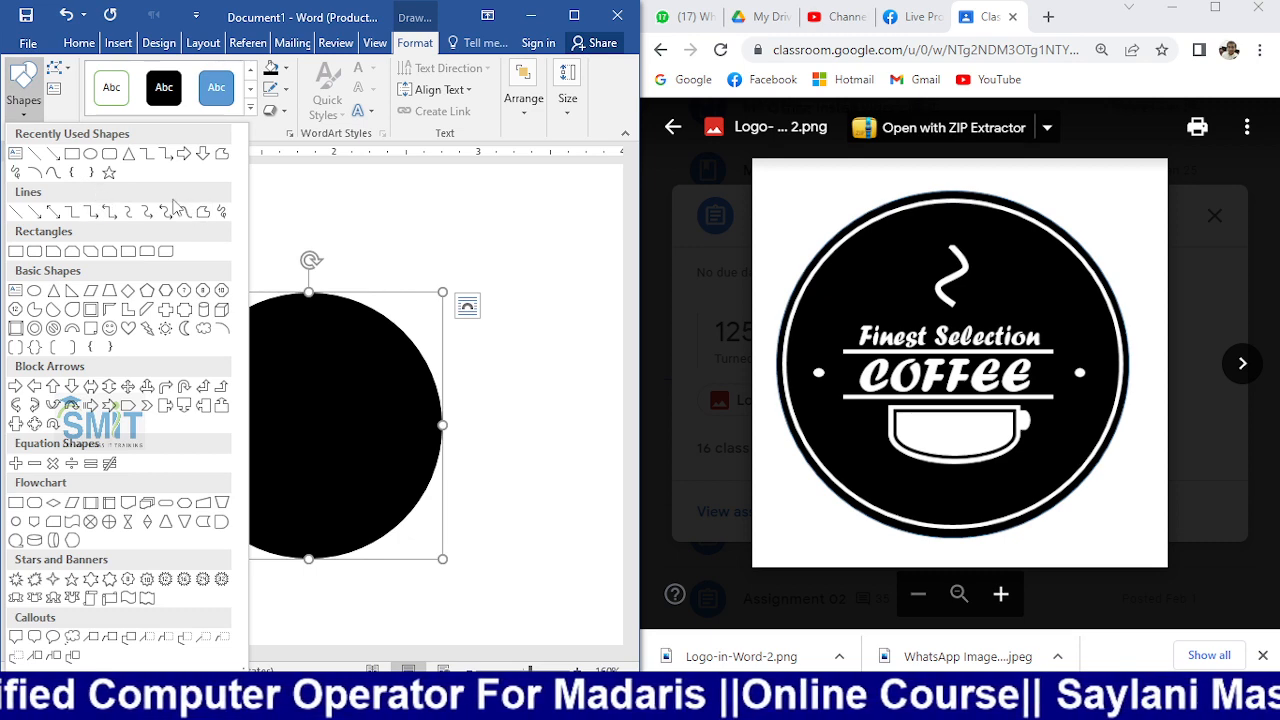
left_click(106, 155)
left_click_drag(238, 337, 415, 565)
left_click_drag(345, 455, 296, 431)
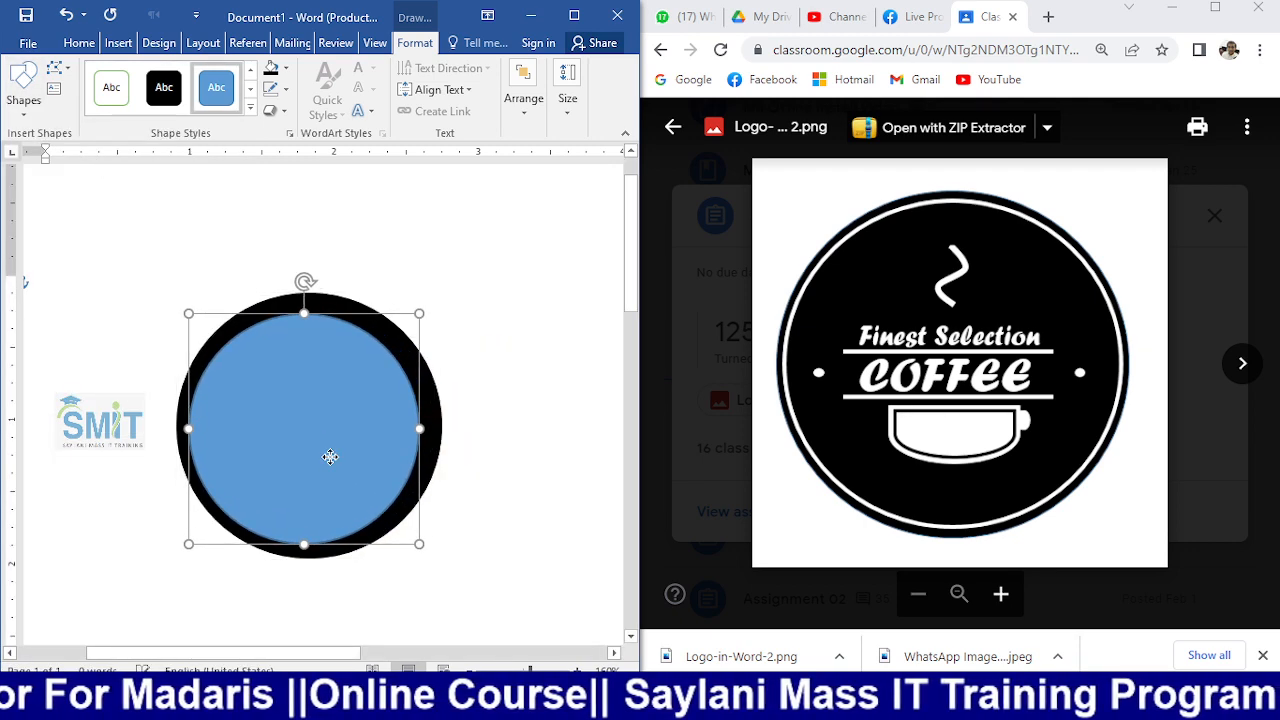
left_click_drag(421, 546, 430, 552)
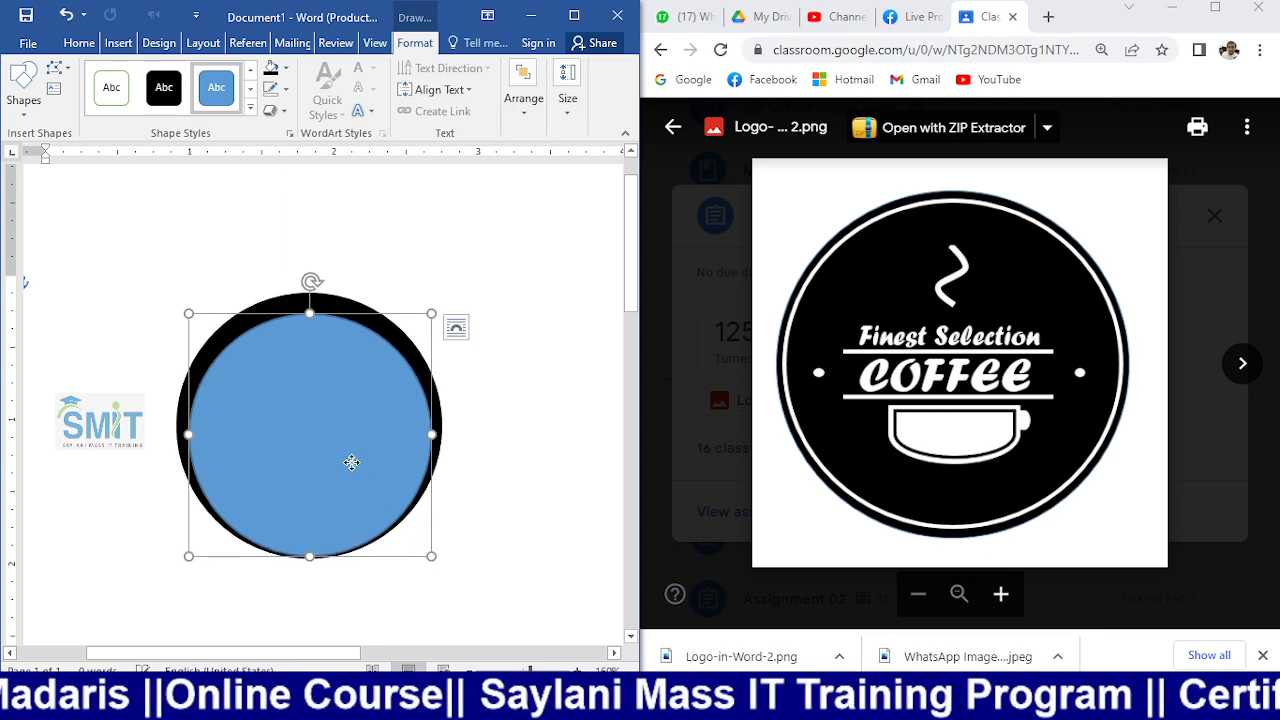
left_click_drag(349, 460, 349, 455)
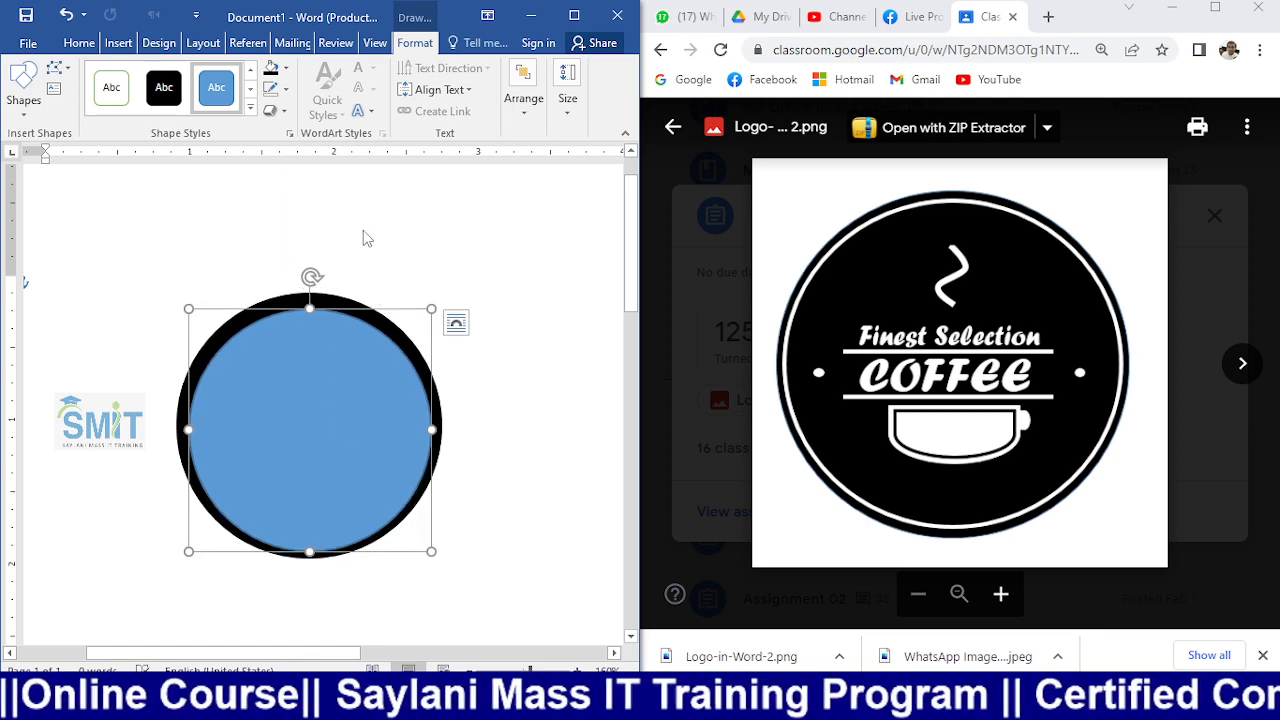
- Give the inner circle a thicker outline and colour that outline white
left_click(278, 89)
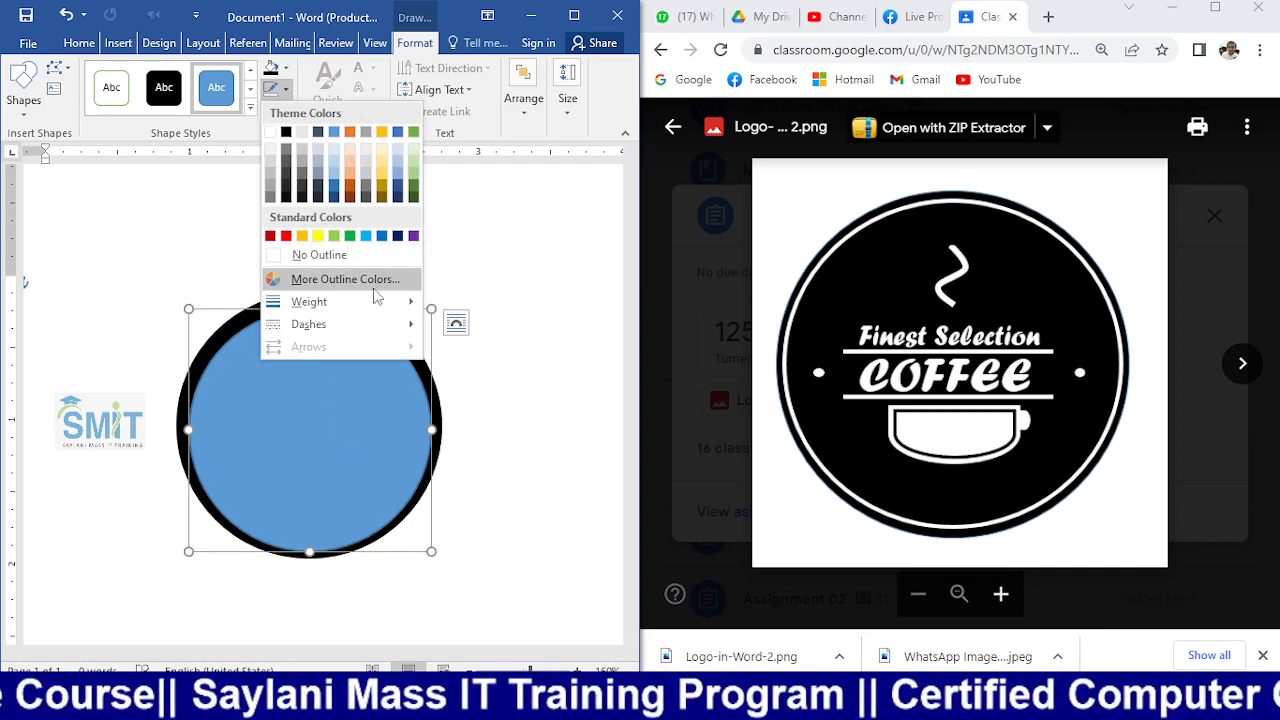
mouse_move(378, 303)
left_click(484, 406)
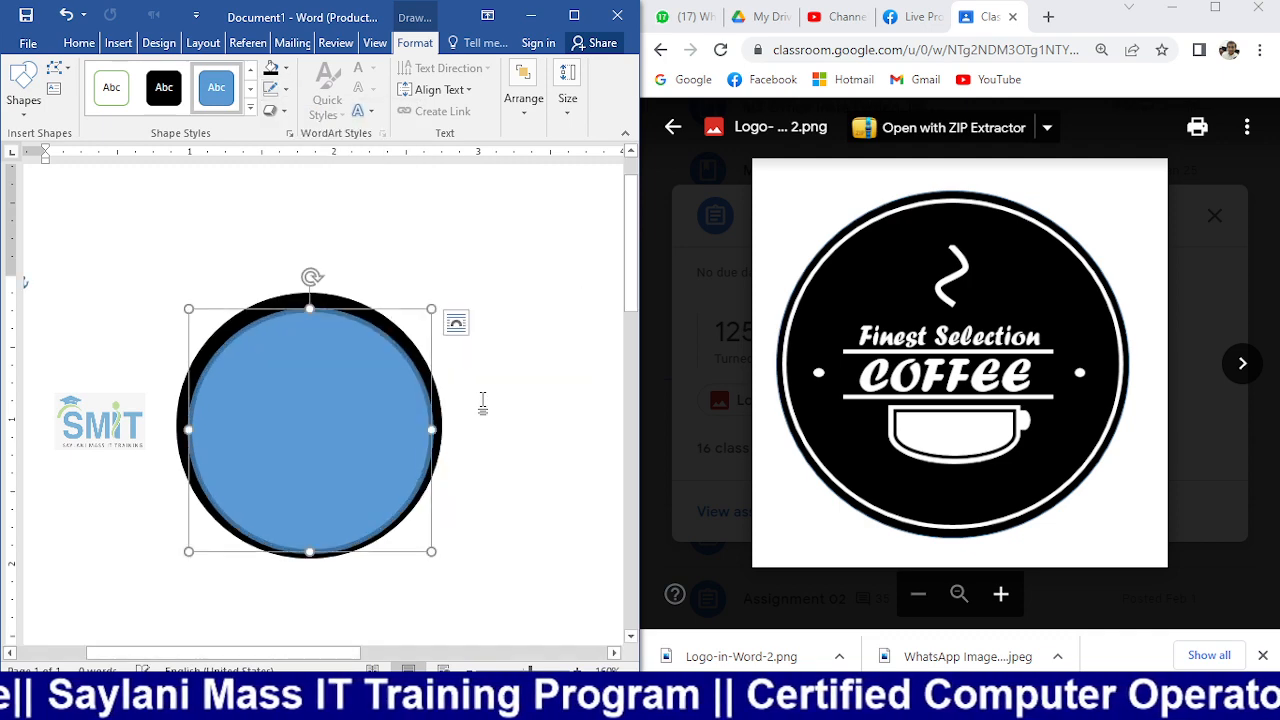
left_click(286, 89)
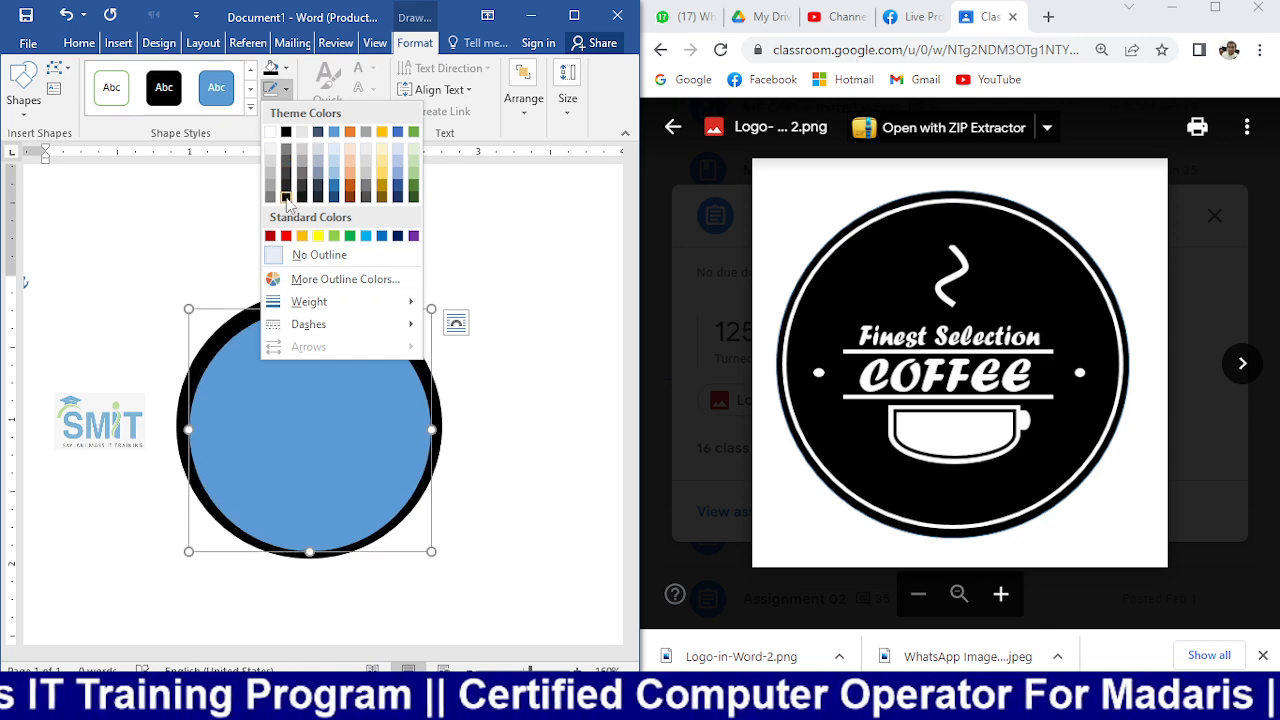
left_click(271, 134)
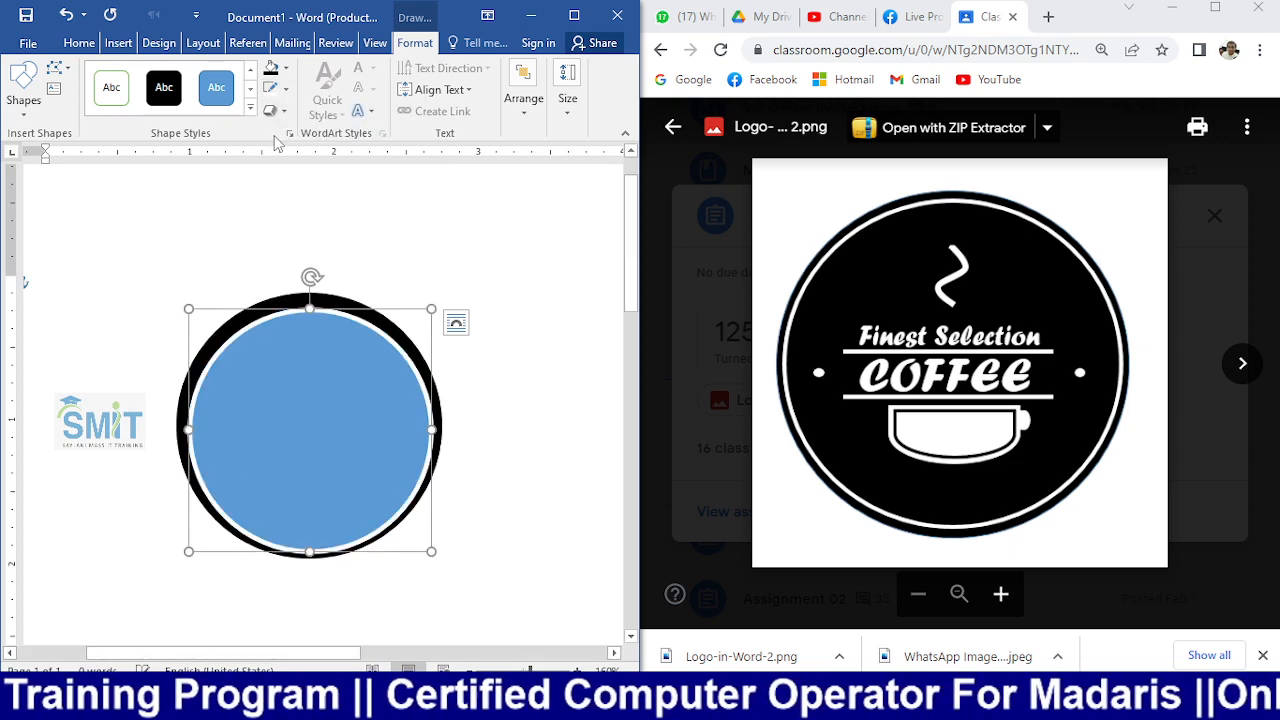
- Remove the inner circle's fill, keeping only its white outline
left_click(512, 350)
left_click(383, 392)
left_click(286, 68)
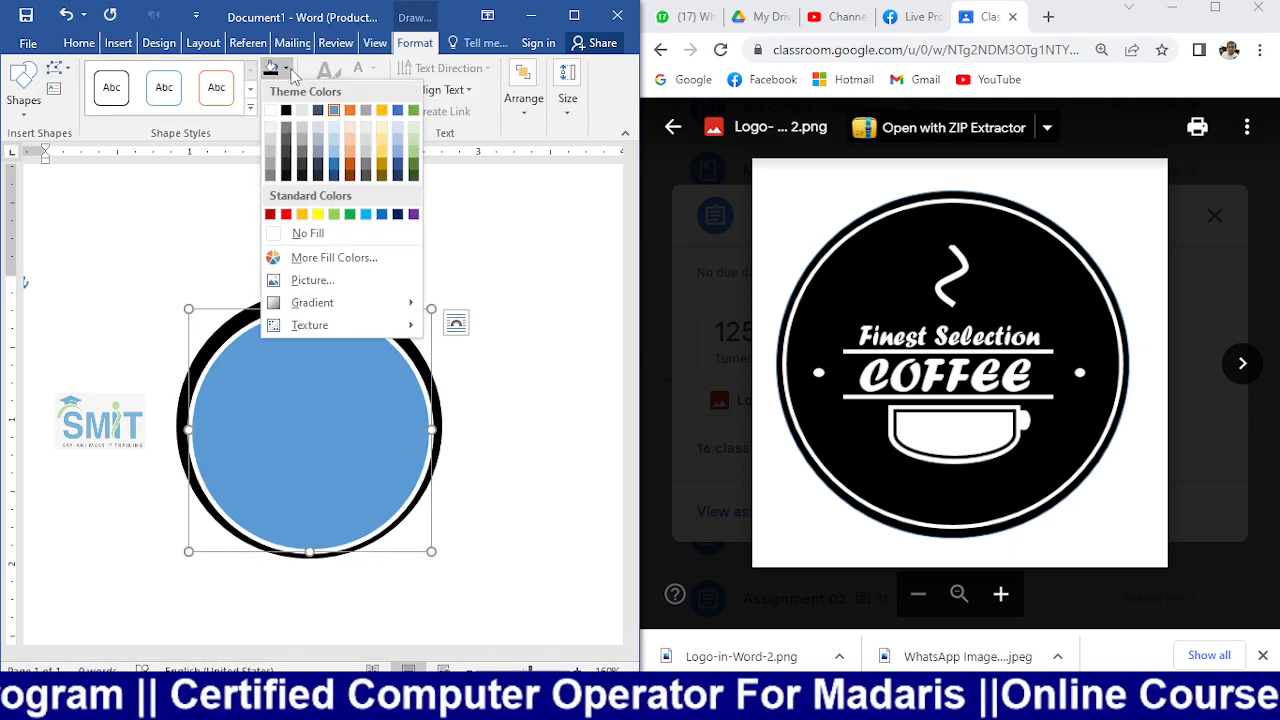
left_click(310, 234)
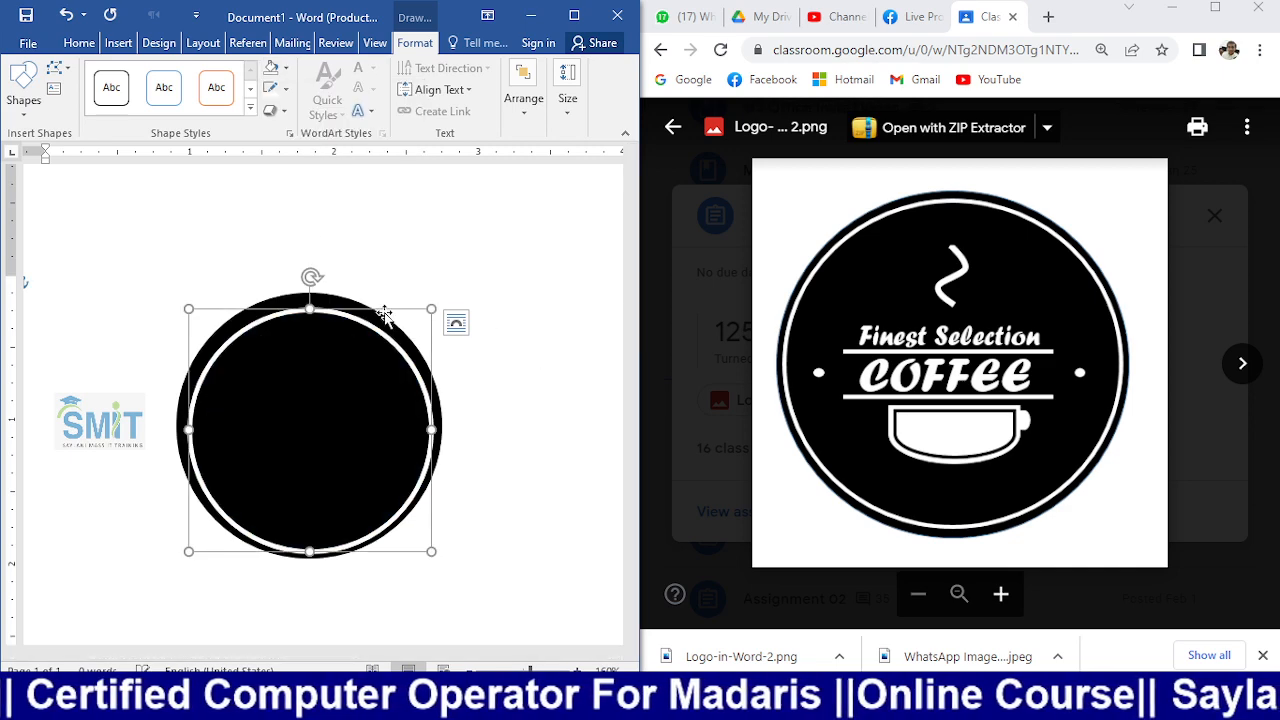
- Centre the white outlined circle on the black circle with Align Center and Align Middle
left_click(343, 300, "shift")
left_click(523, 98)
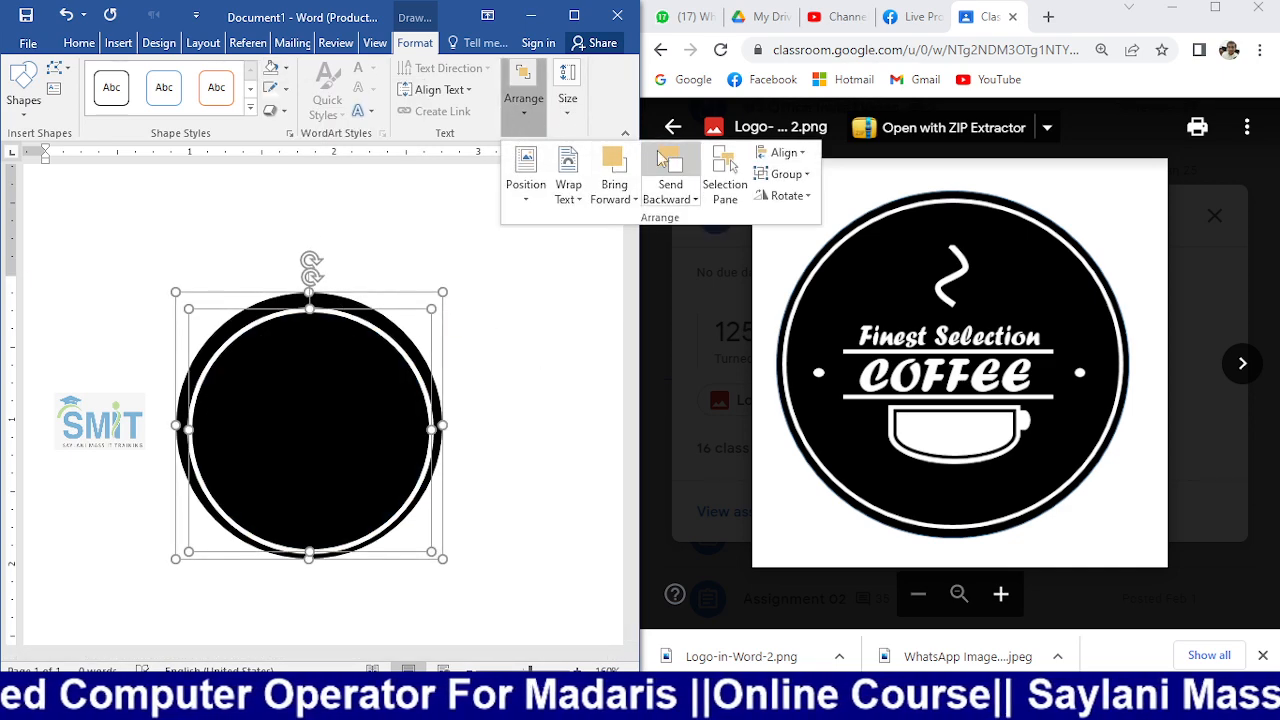
left_click(806, 153)
left_click(786, 153)
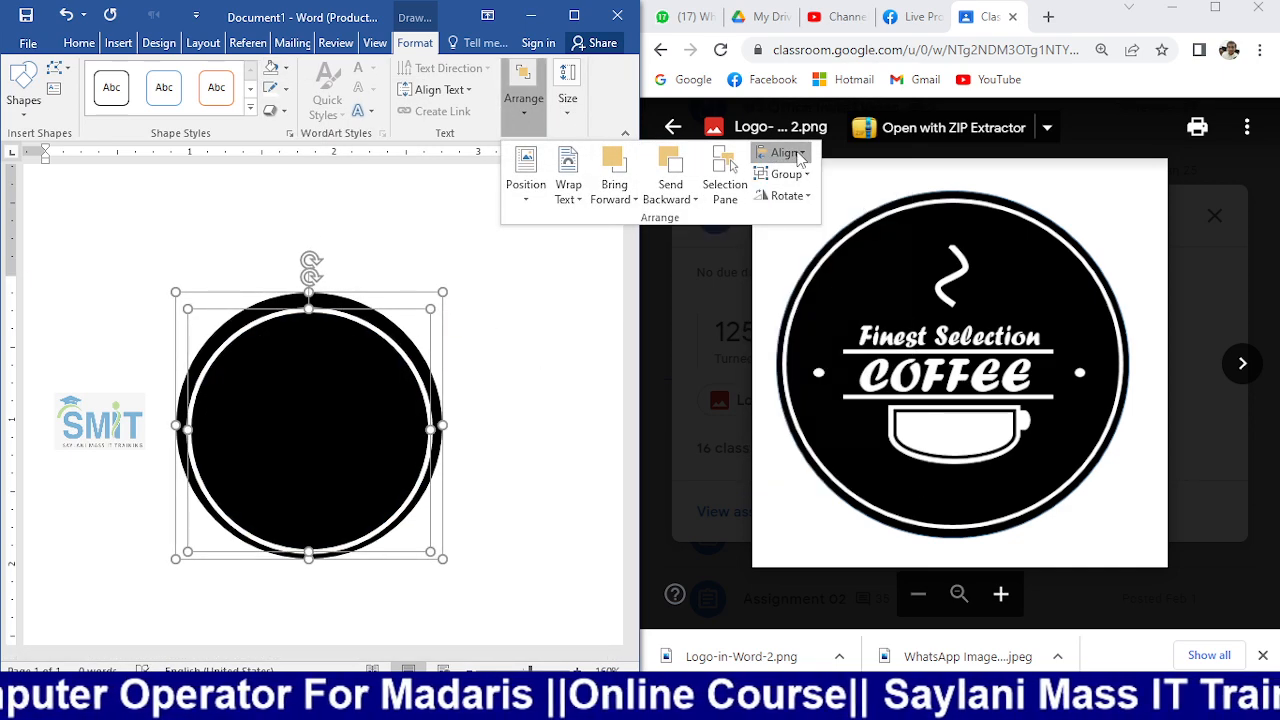
left_click(786, 153)
left_click(838, 266)
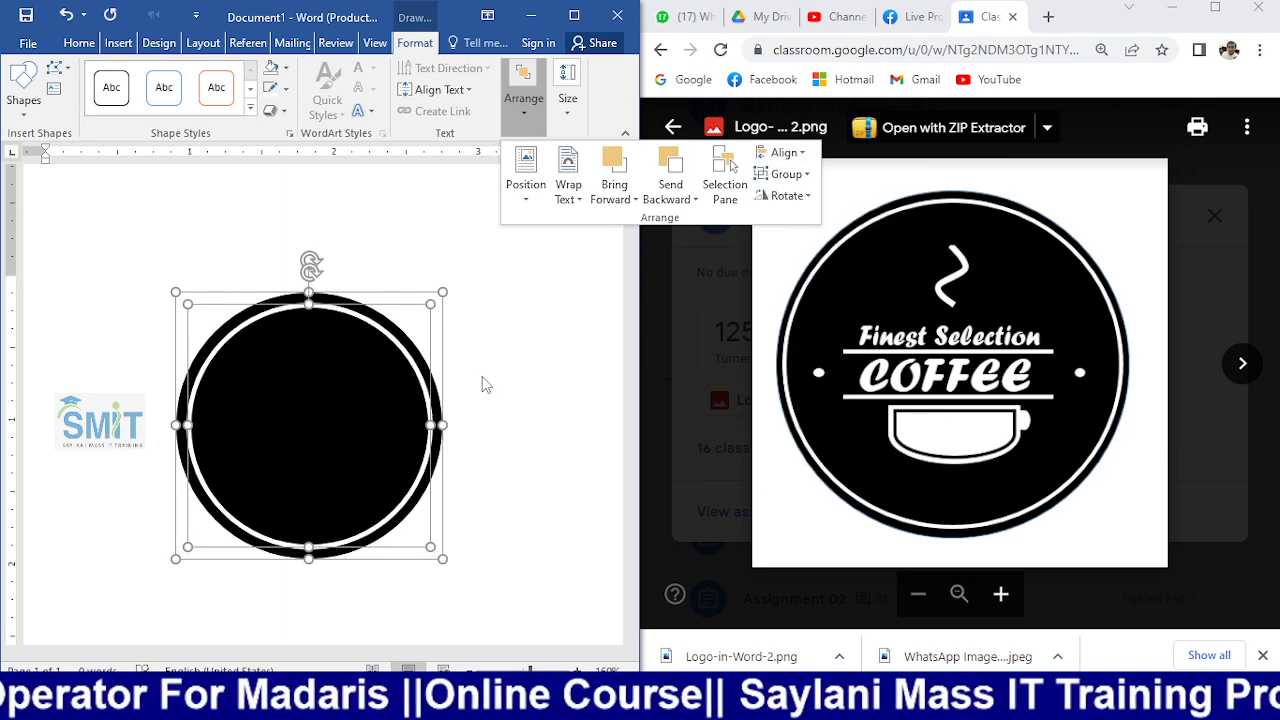
left_click(484, 385)
- Delete both circles to clear the page
left_click(527, 385)
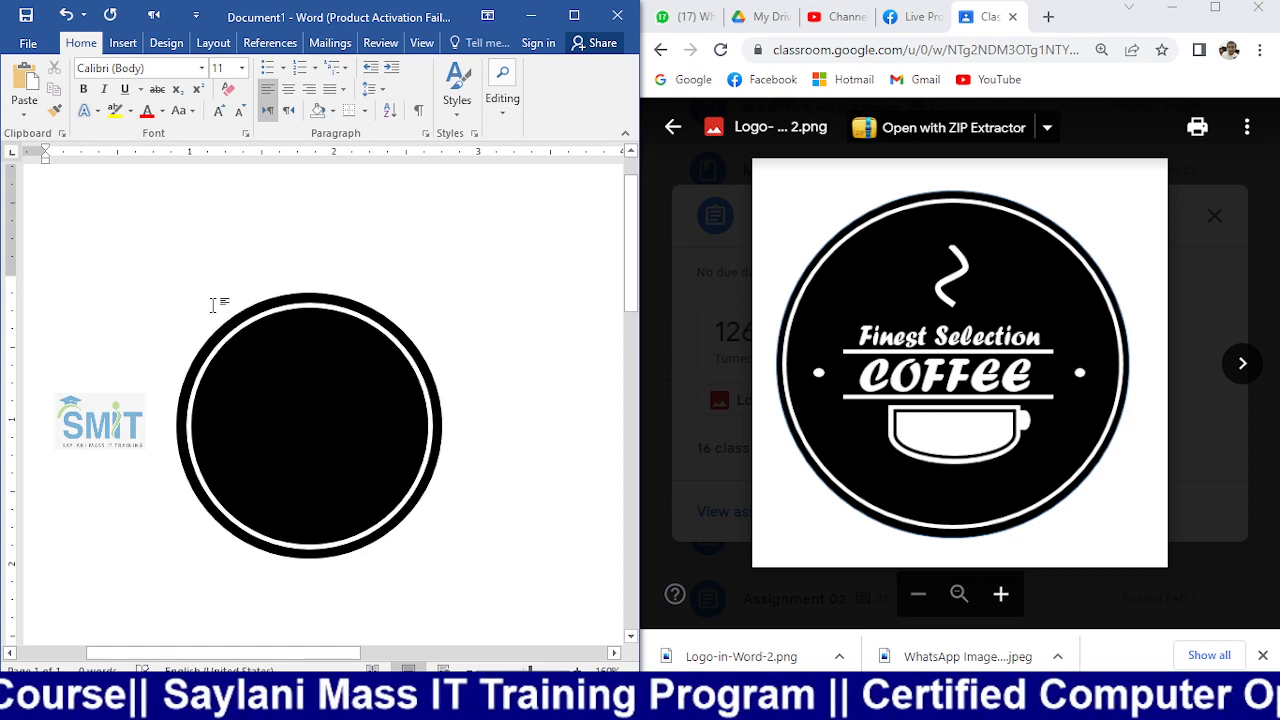
left_click(277, 320)
key("Delete")
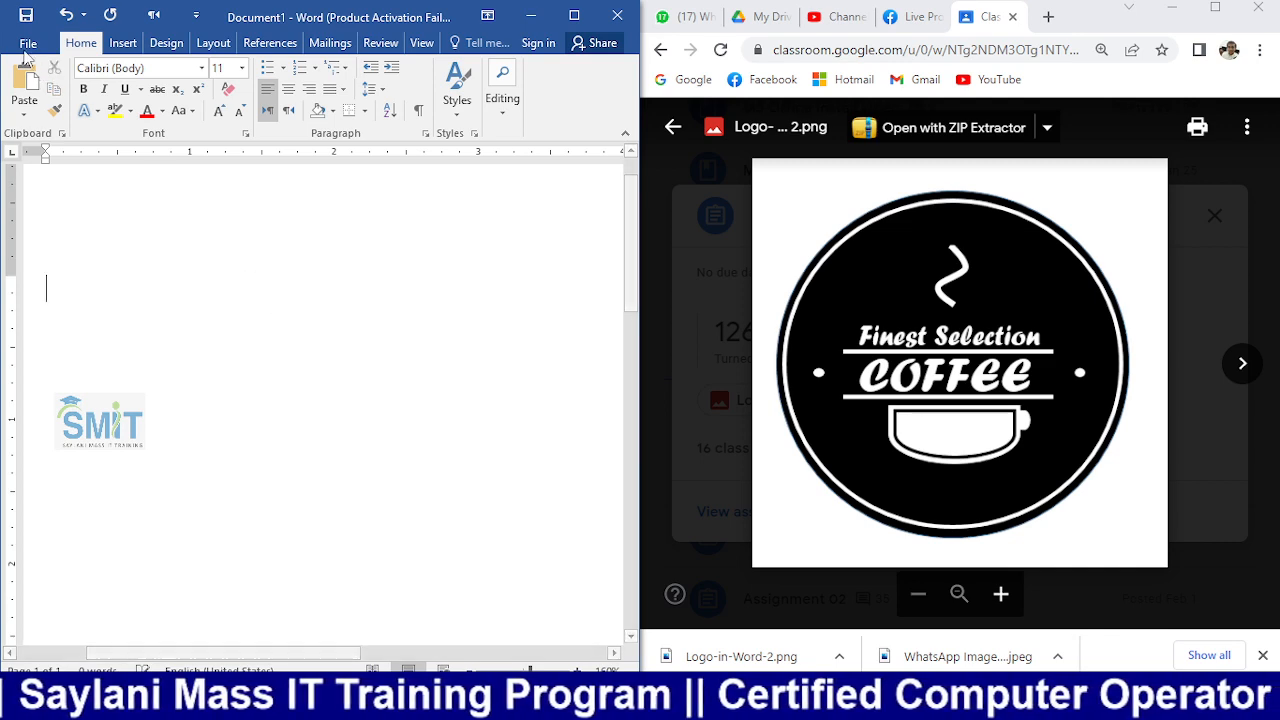
- Draw a new base circle about 1.8 inches in diameter and position it on the page
left_click(124, 43)
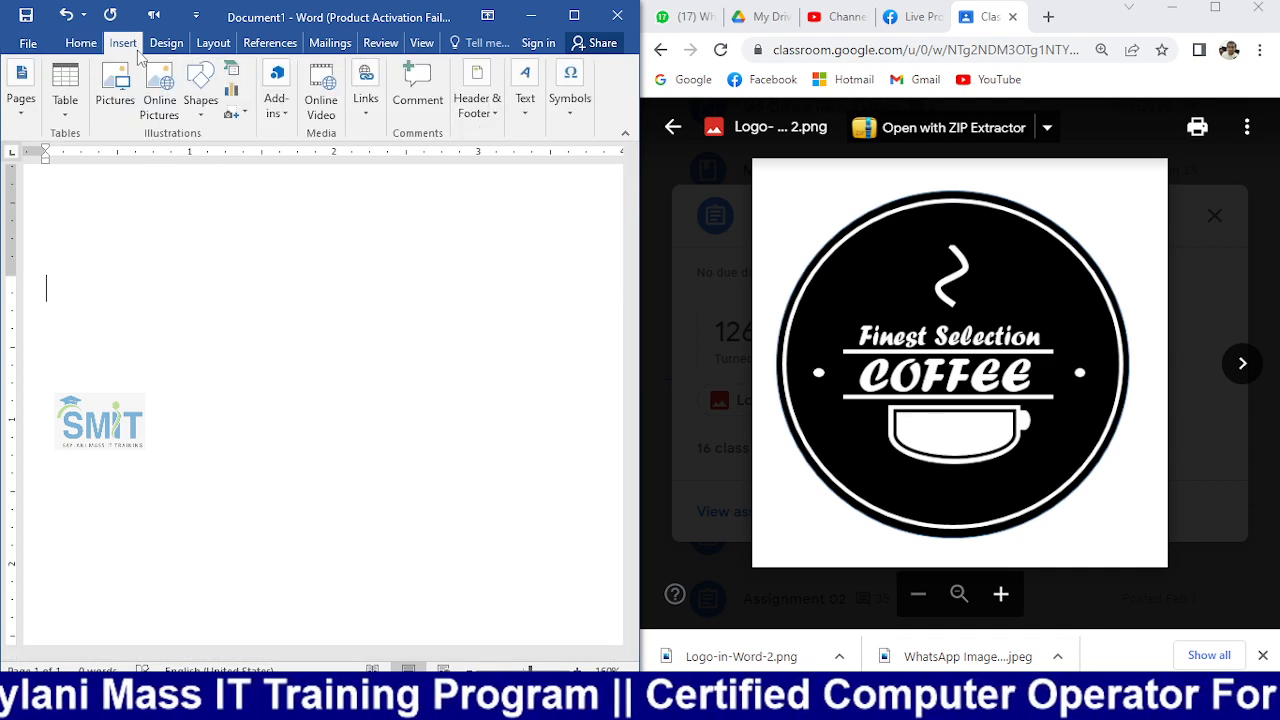
left_click(200, 90)
left_click(267, 153)
left_click_drag(204, 283, 455, 538)
left_click_drag(371, 459, 331, 449)
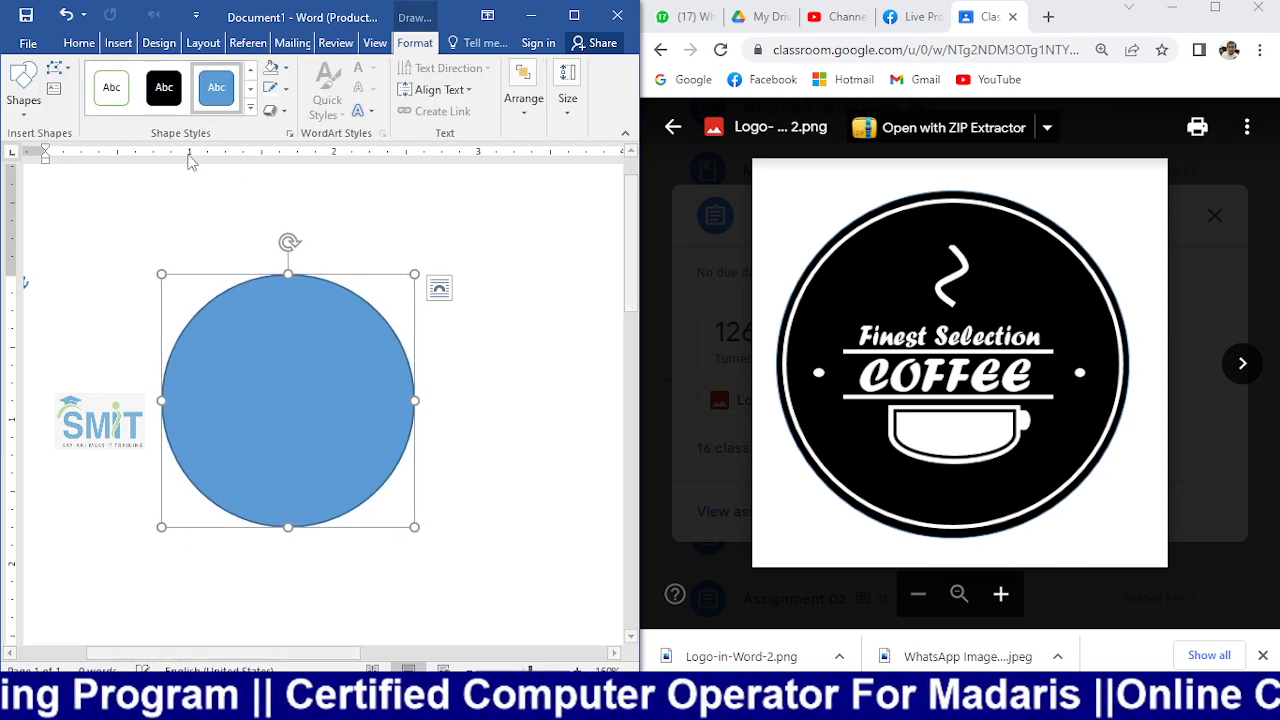
- Insert a Donut shape, thin it to a narrow ring, and fit it inside the base circle at about 1.6 inches across
left_click(26, 108)
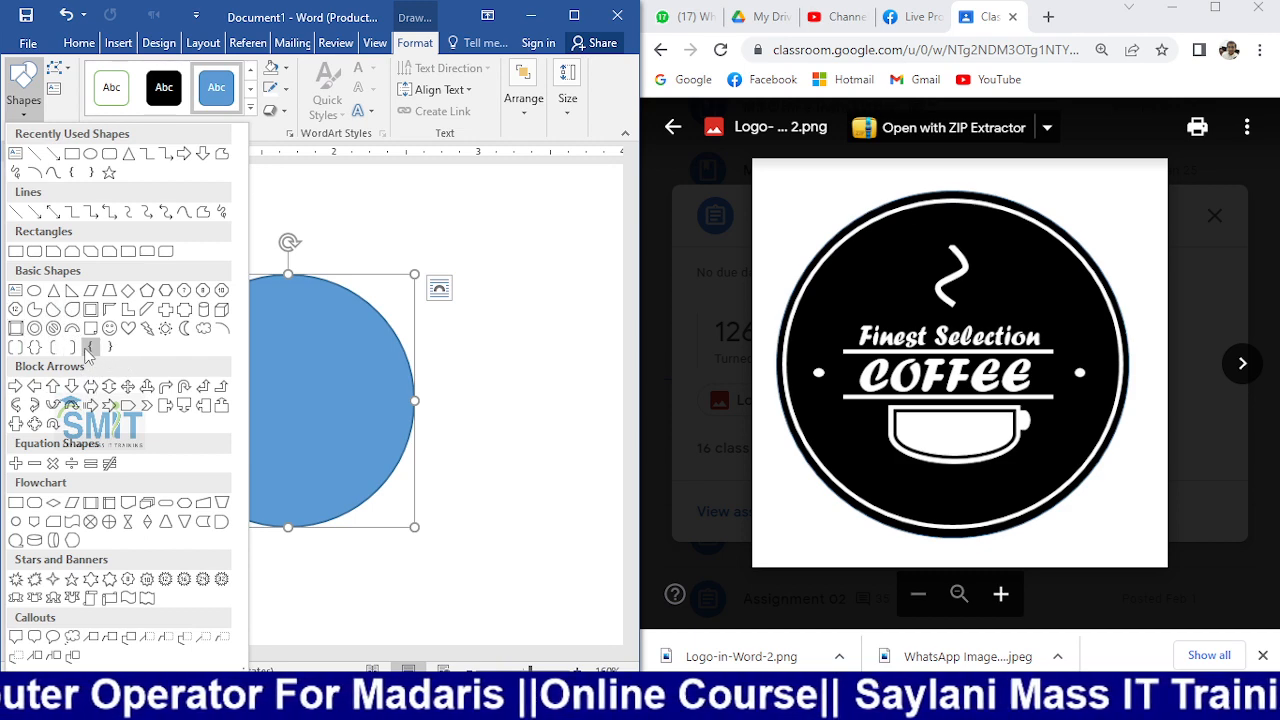
left_click(40, 330)
left_click_drag(236, 314, 513, 591)
left_click_drag(326, 416, 152, 440)
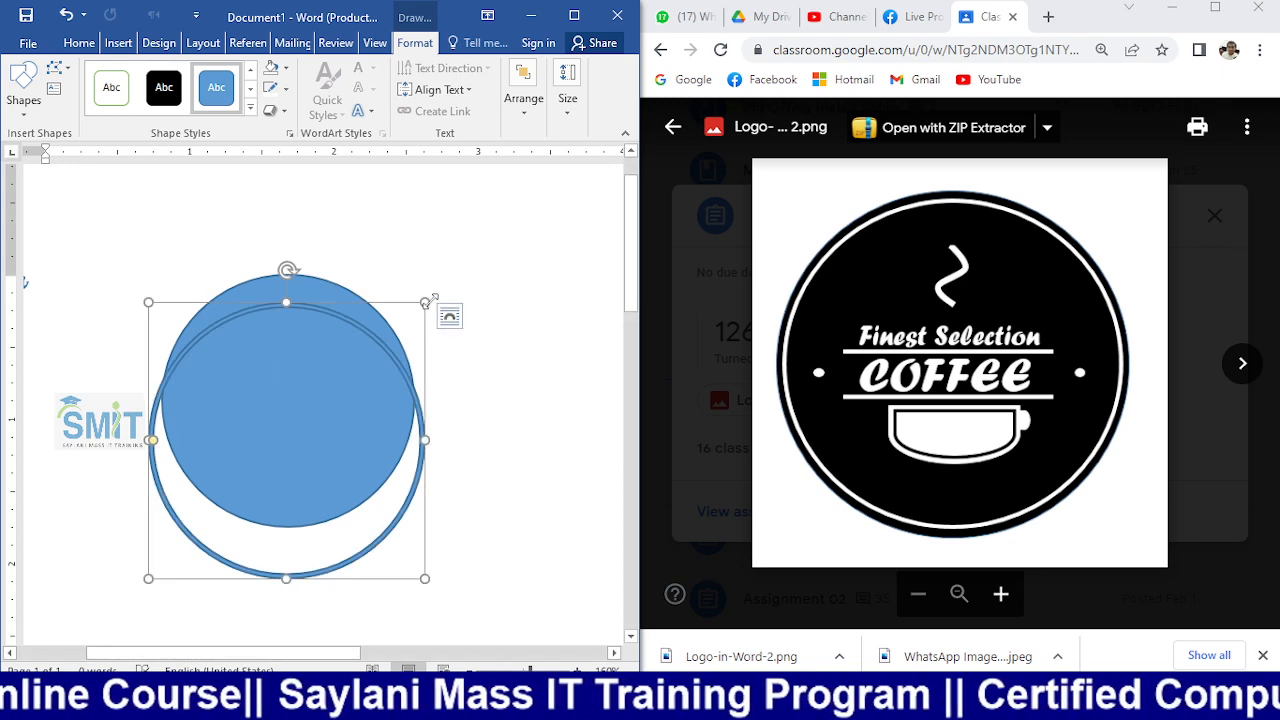
left_click_drag(408, 317, 335, 308)
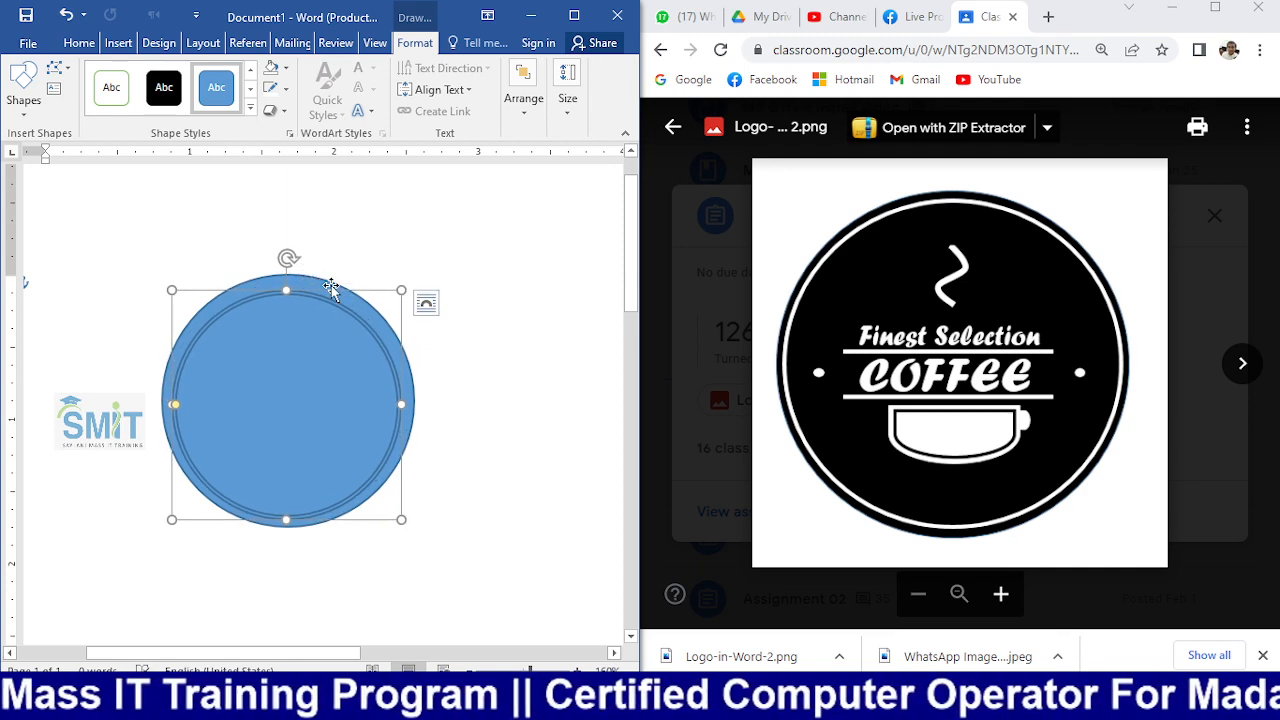
- Fill the base circle behind the ring with black and remove its outline
left_click(320, 285)
left_click(285, 68)
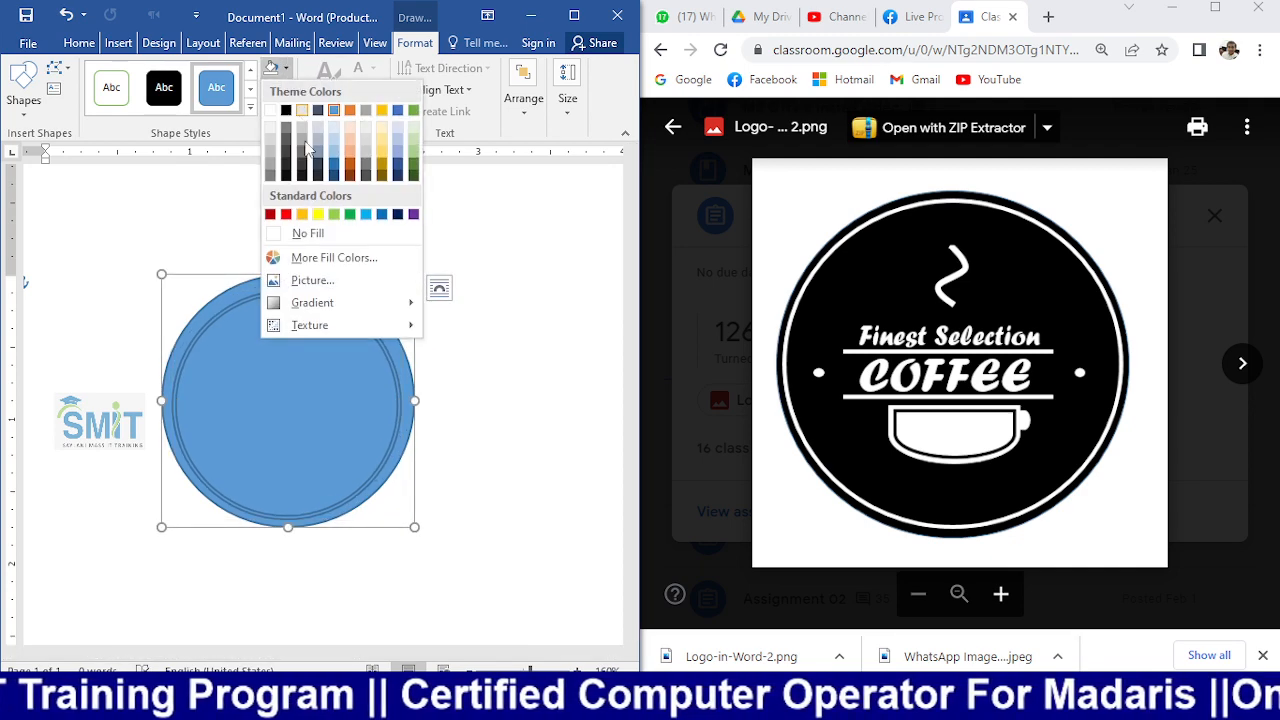
left_click(303, 176)
left_click(285, 89)
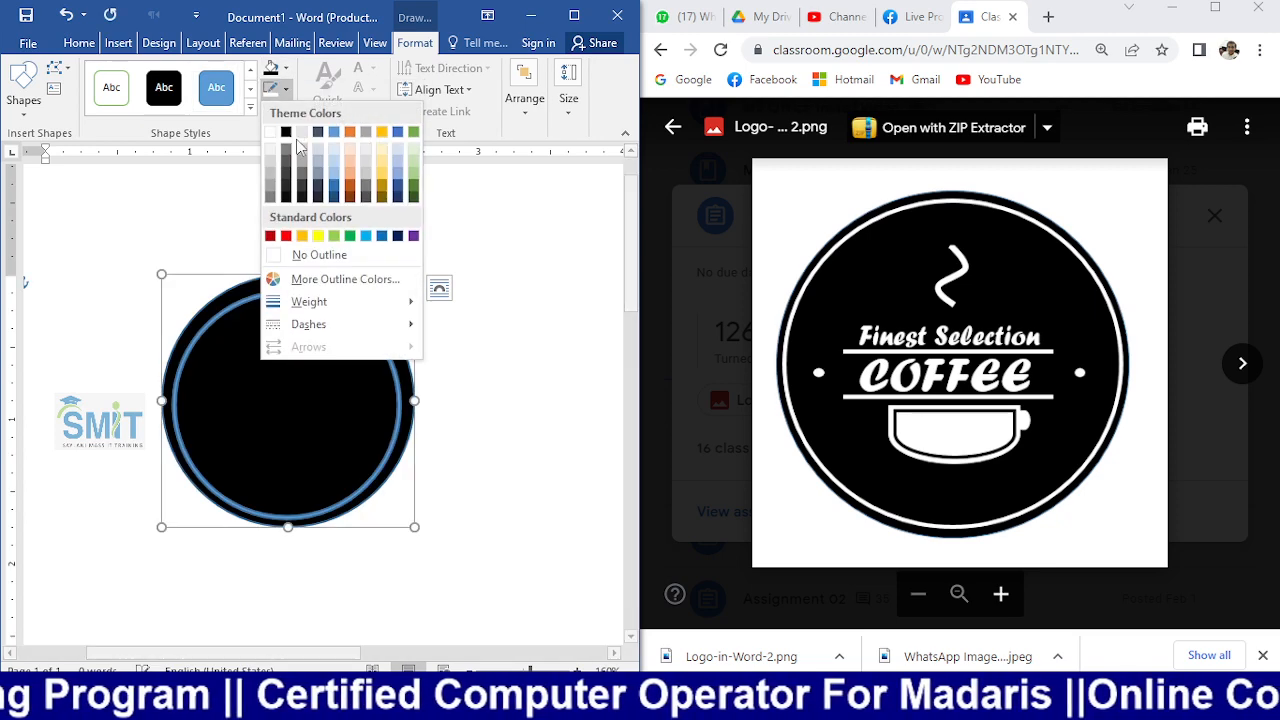
left_click(298, 254)
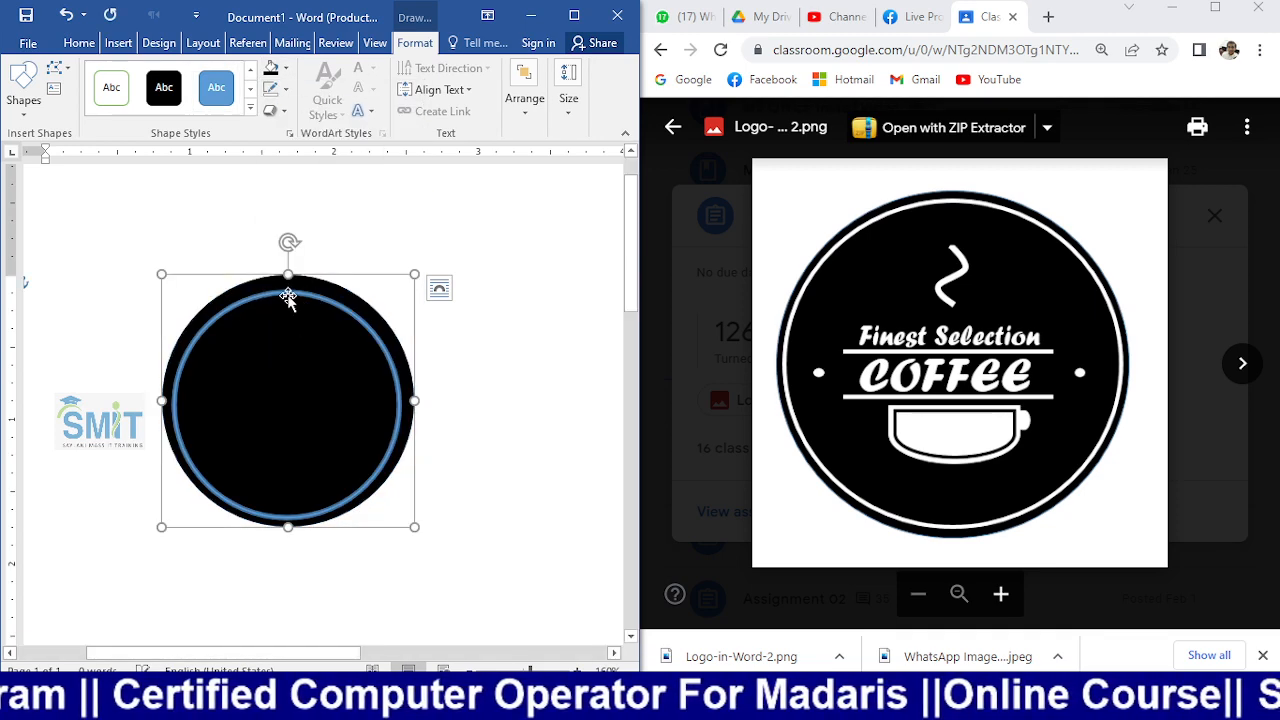
- Set both the fill and the outline of the donut ring to white
left_click(288, 296)
left_click(288, 70)
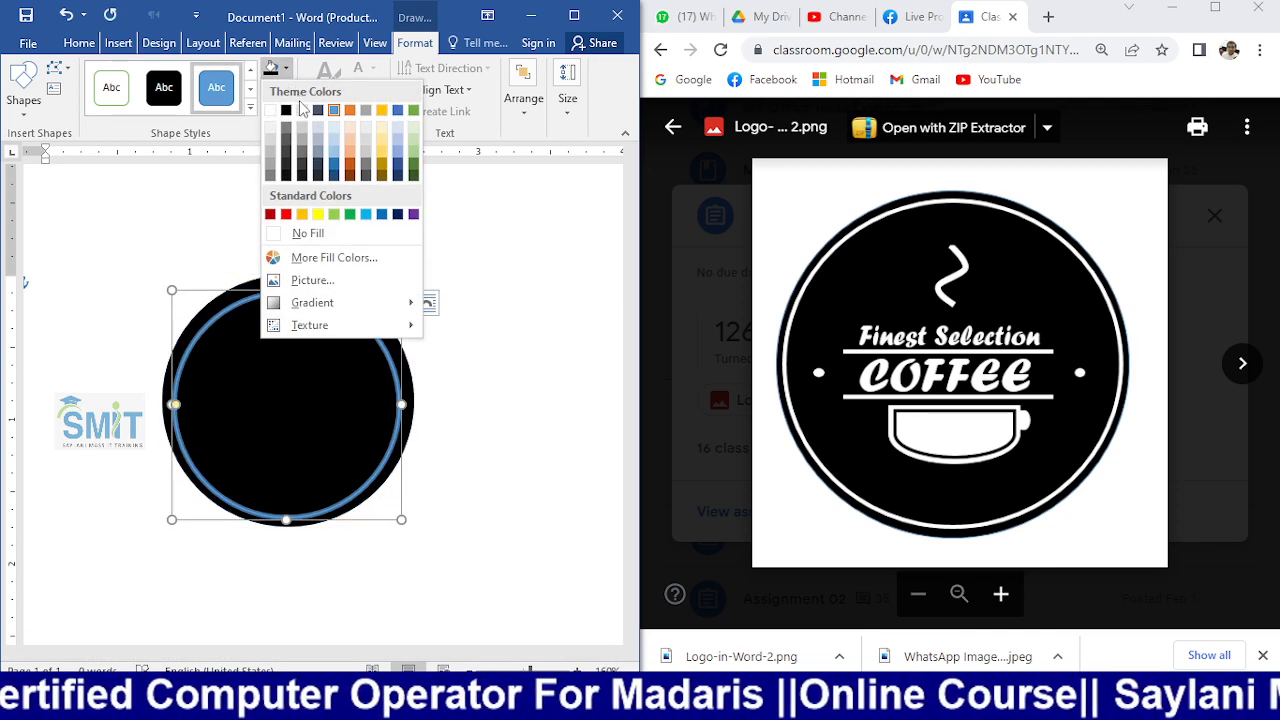
left_click(272, 110)
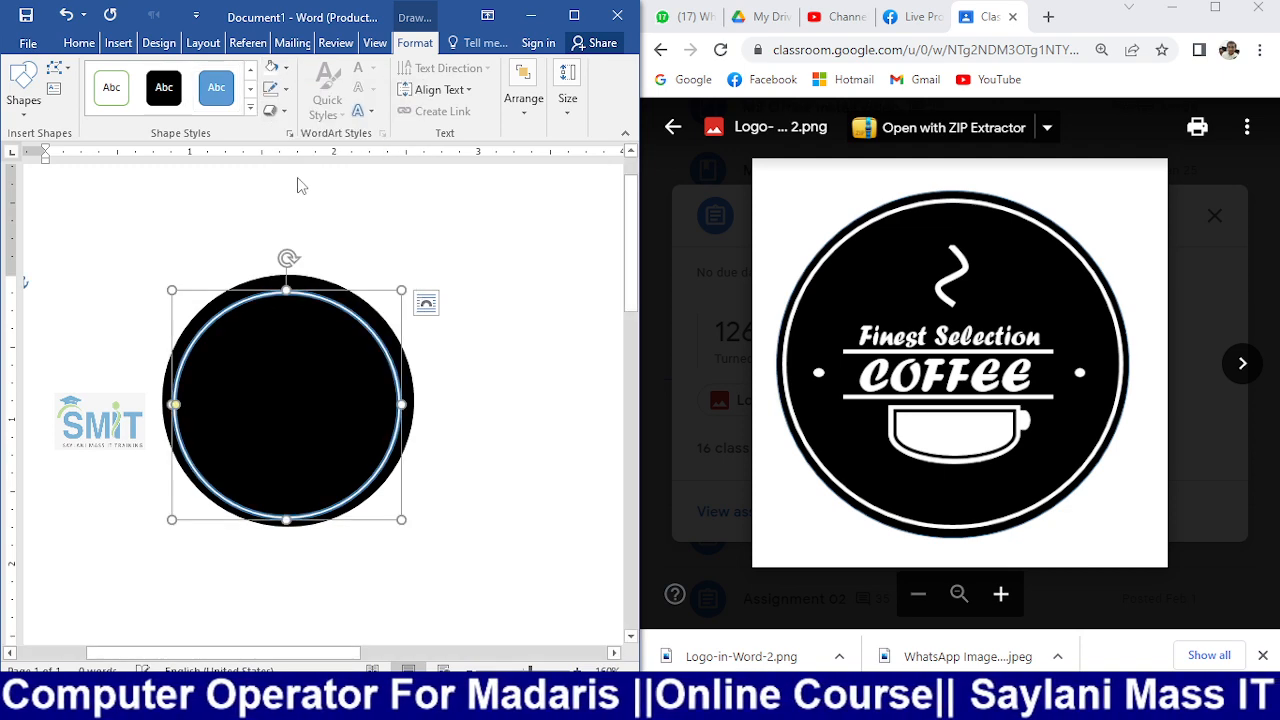
left_click(286, 90)
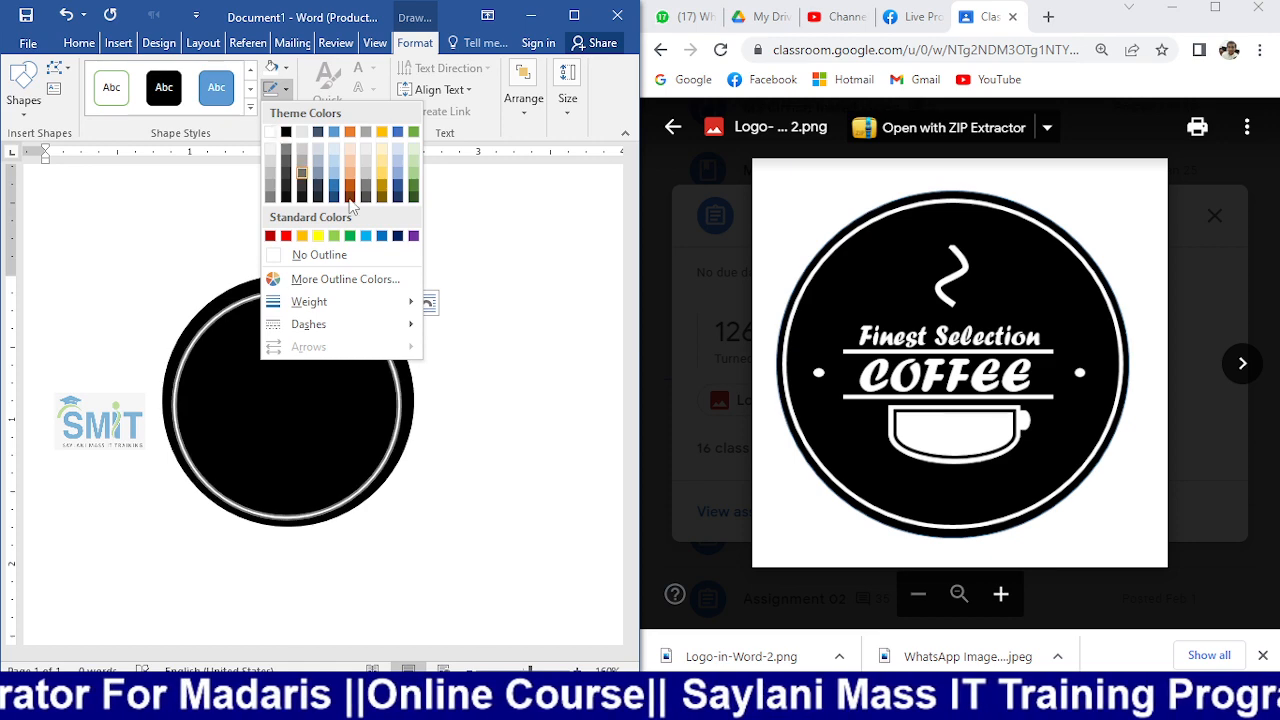
left_click(272, 134)
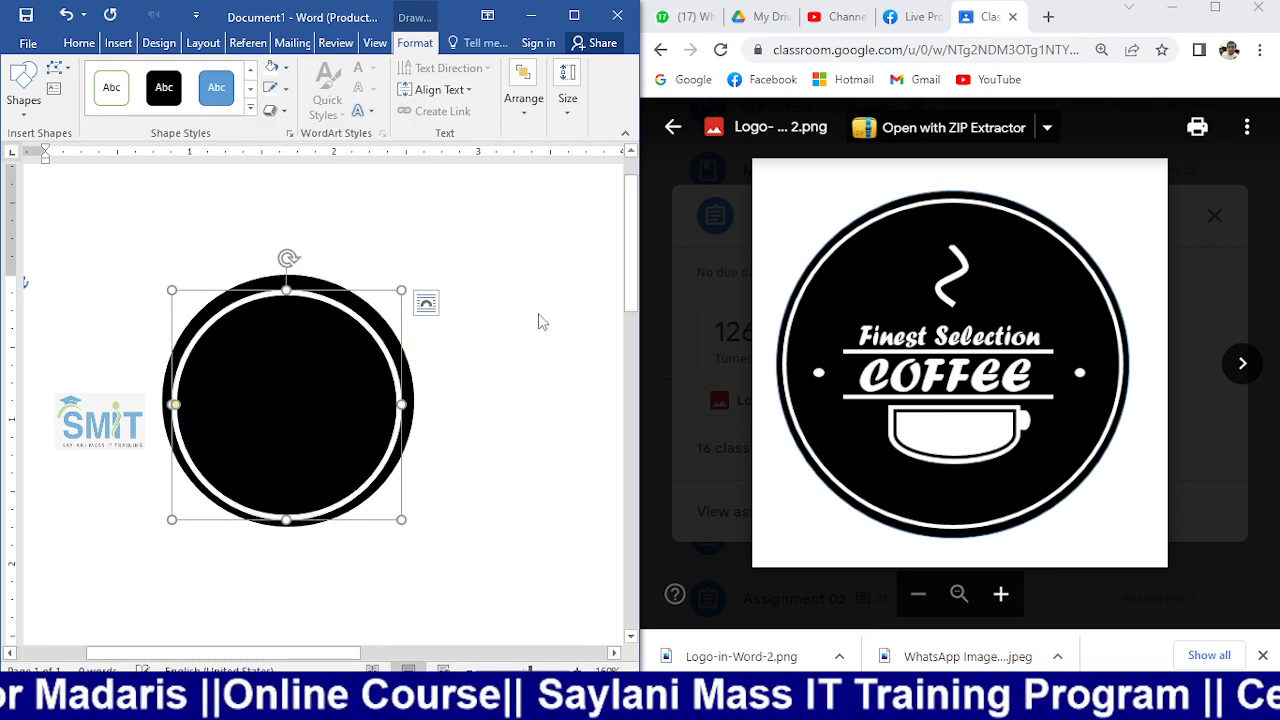
- Center the white ring on the black circle by aligning the two selected shapes to center and middle
left_click(541, 317)
left_click(350, 299)
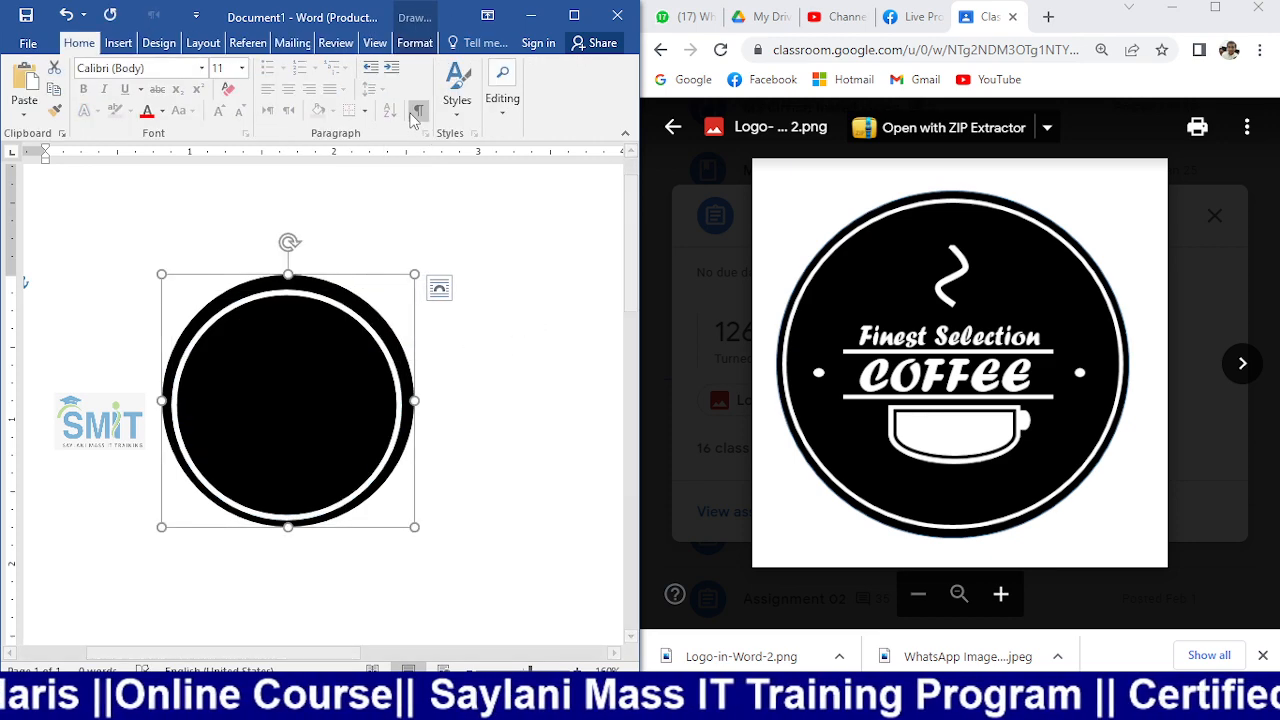
left_click(343, 316)
left_click(301, 287)
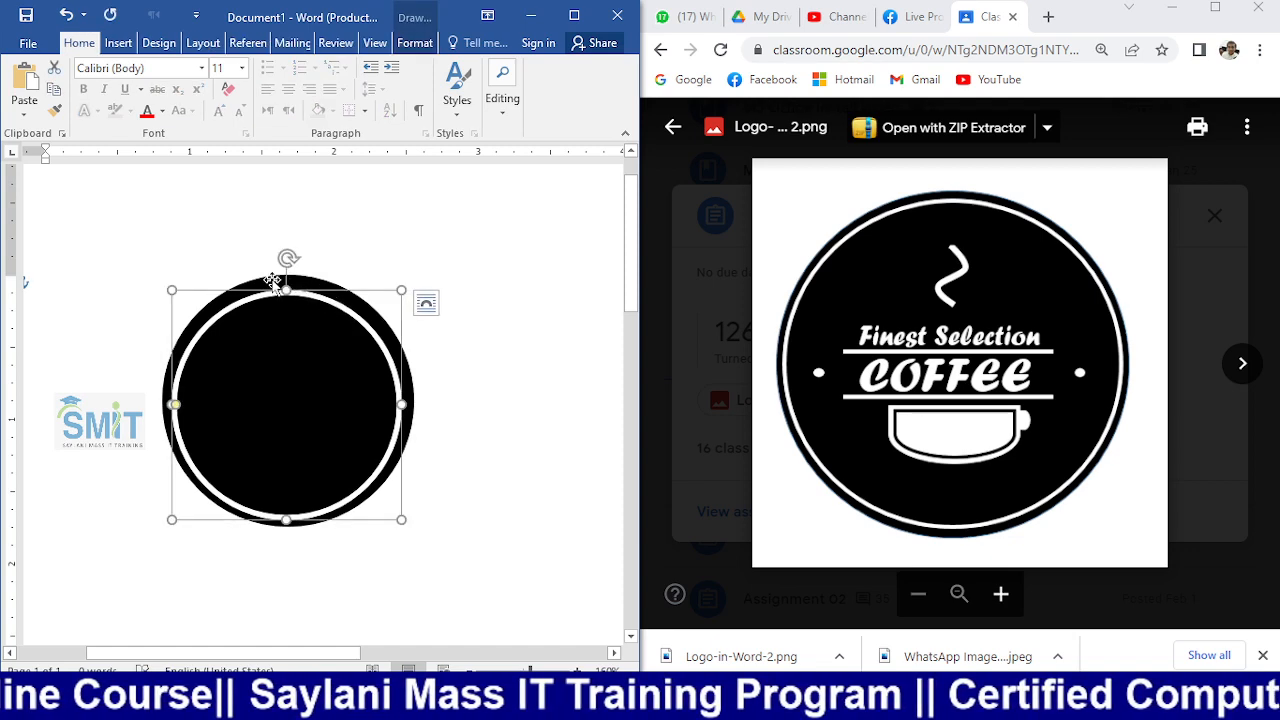
left_click(280, 282, "shift")
left_click(416, 42)
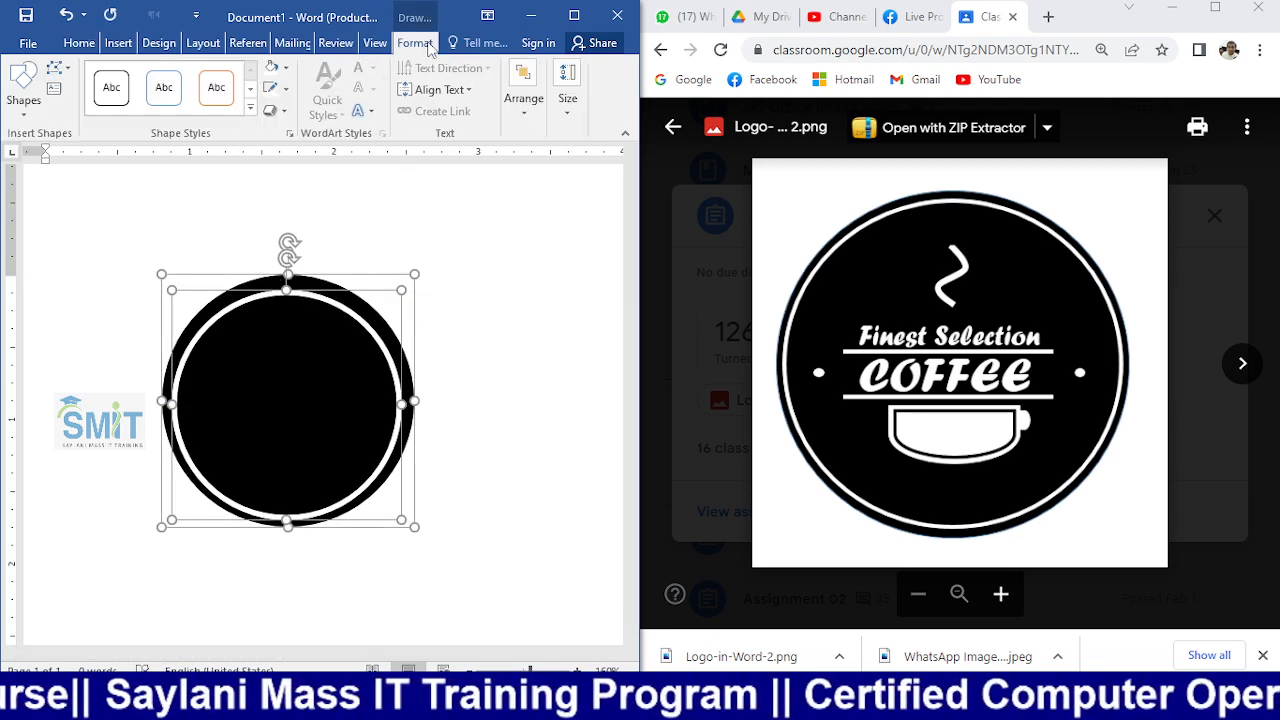
left_click(525, 108)
left_click(784, 152)
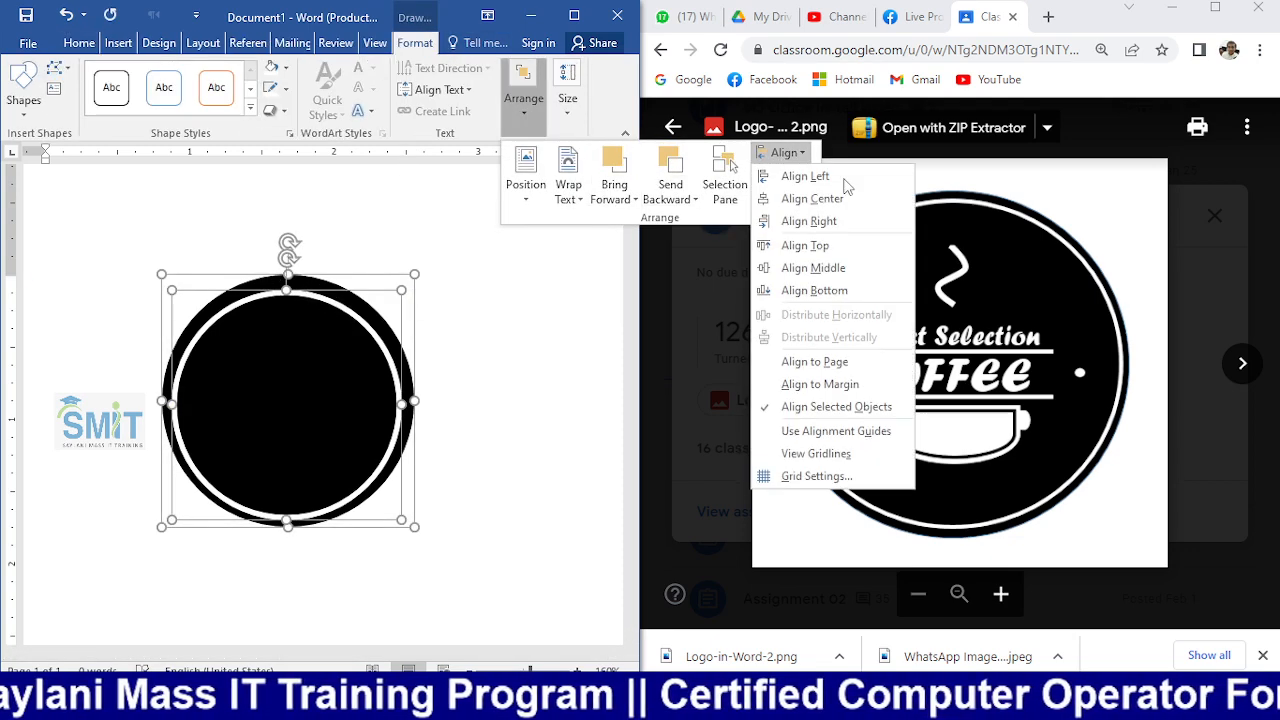
left_click(830, 198)
left_click(784, 152)
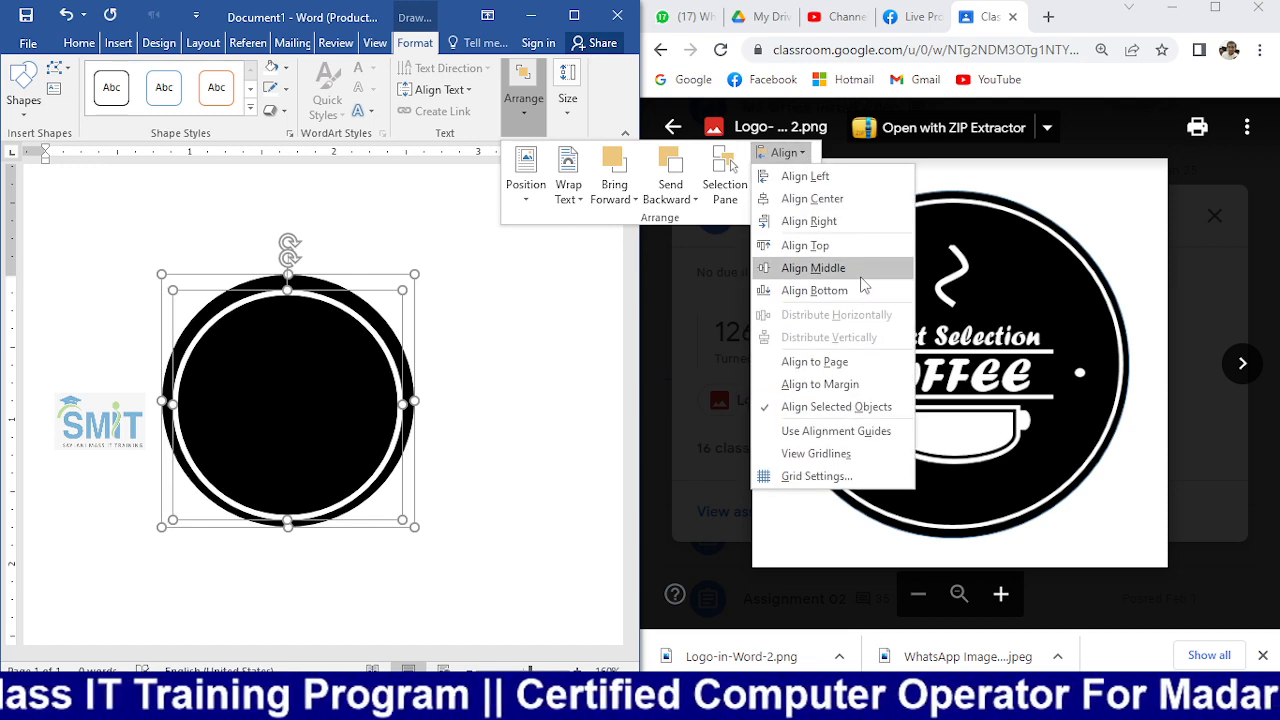
left_click(860, 270)
left_click(503, 534)
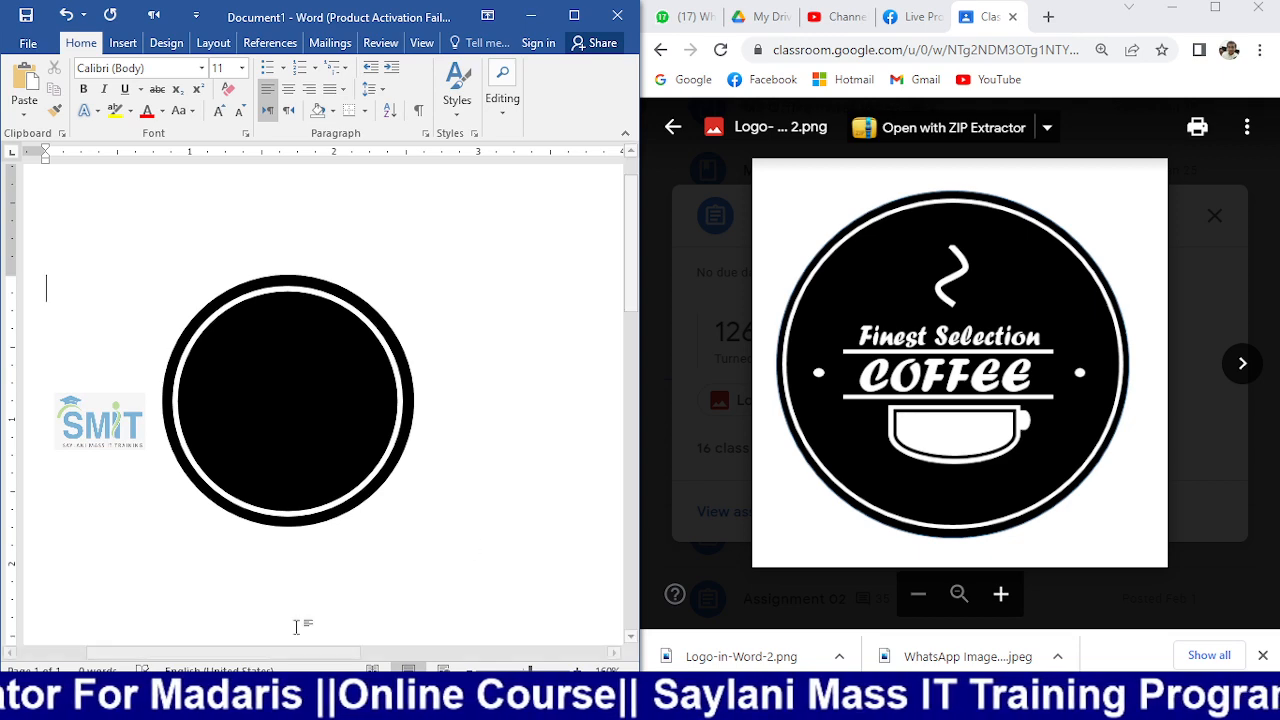
- Enlarge the black circle and white ring together until the circle is about 2.4 inches across
left_click(222, 309)
left_click(228, 313, "shift")
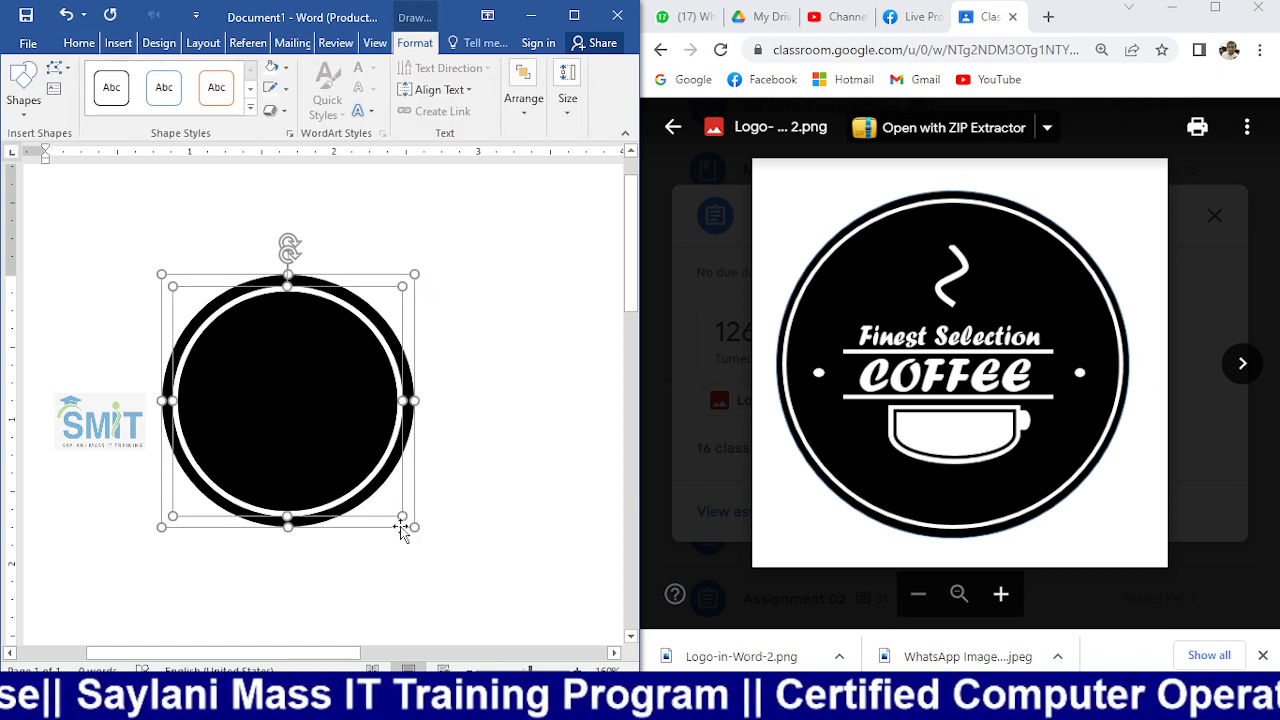
left_click_drag(413, 527, 505, 617)
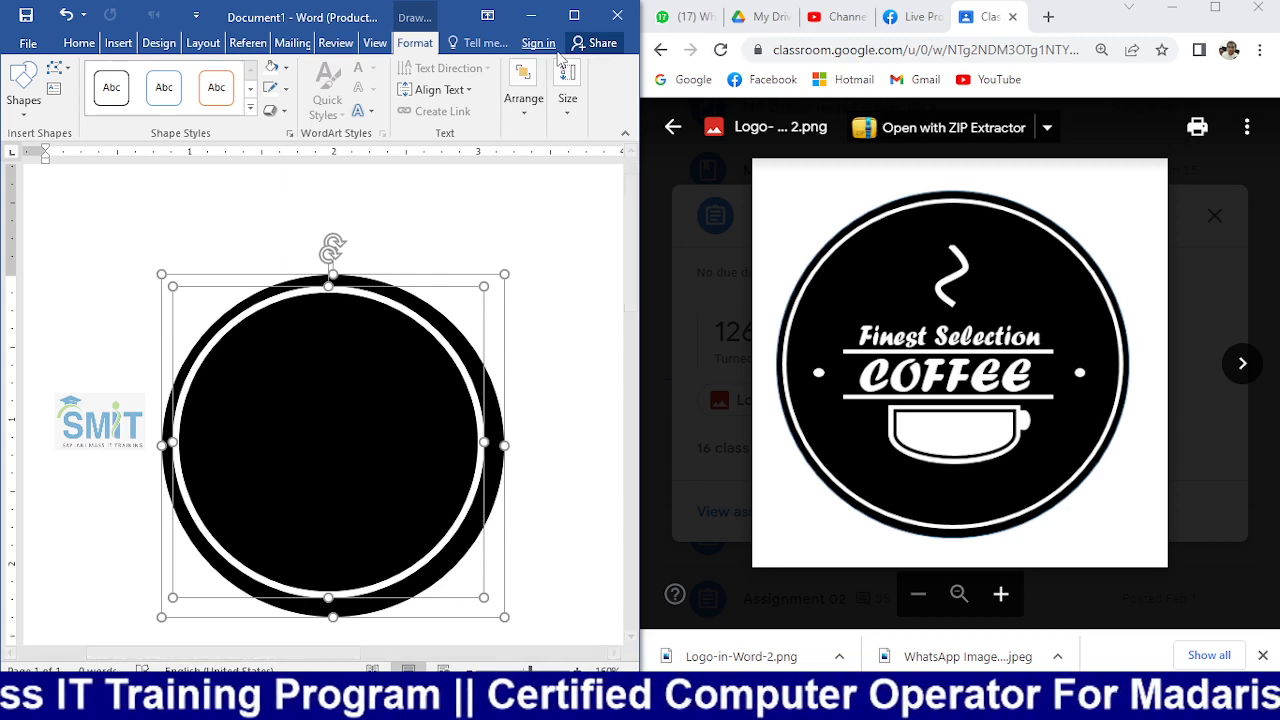
- Realign the enlarged ring and black circle with each other, both horizontally centered and vertically in the middle
left_click(524, 108)
left_click(781, 153)
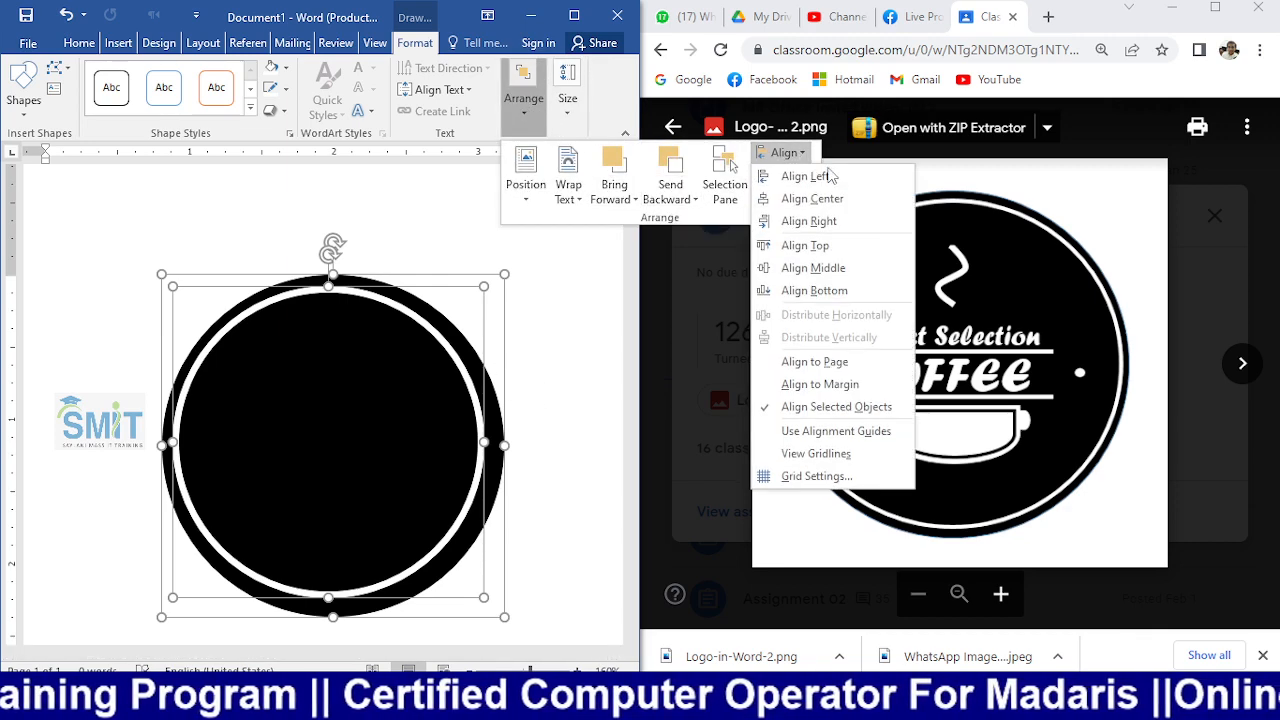
left_click(862, 199)
left_click(806, 162)
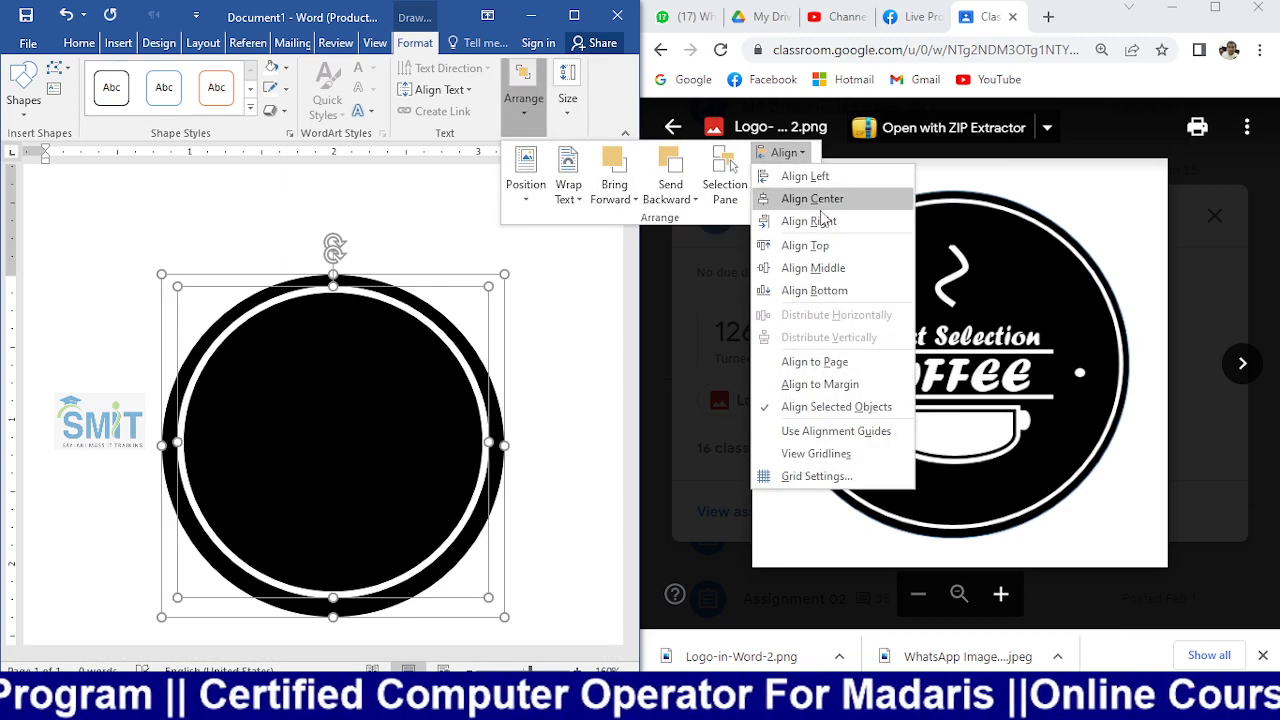
left_click(862, 266)
left_click(547, 355)
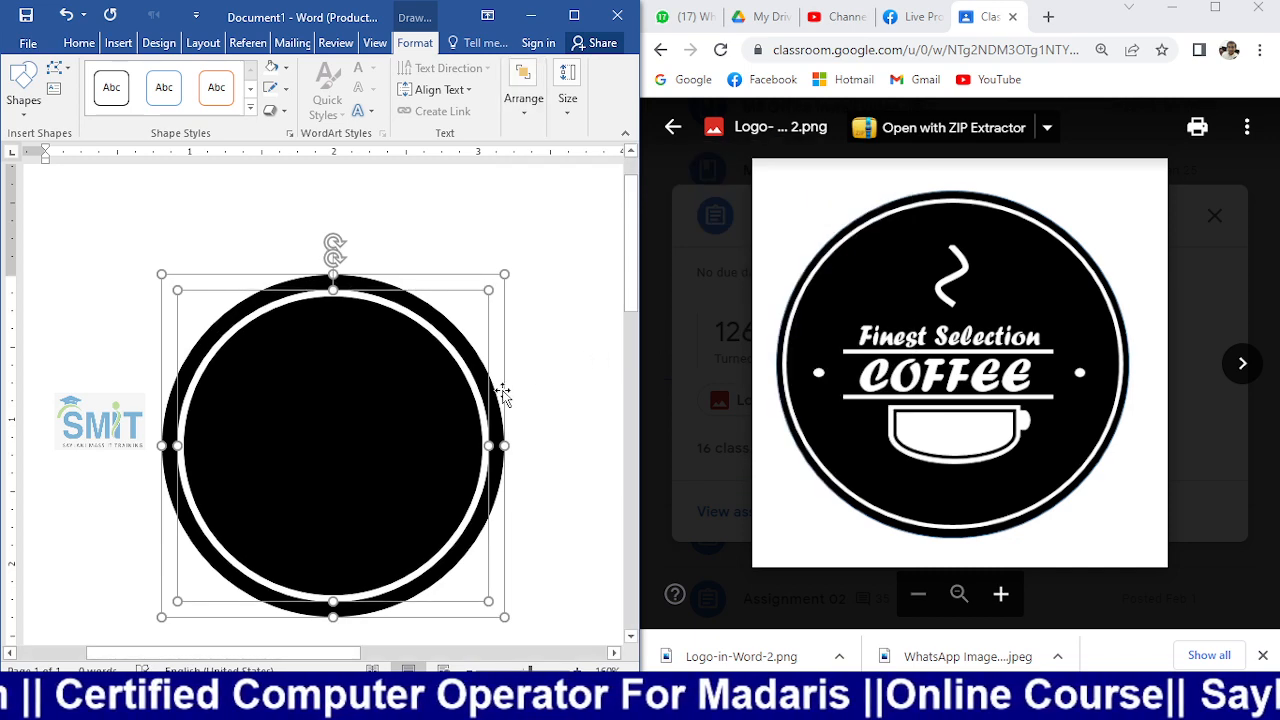
left_click(444, 235)
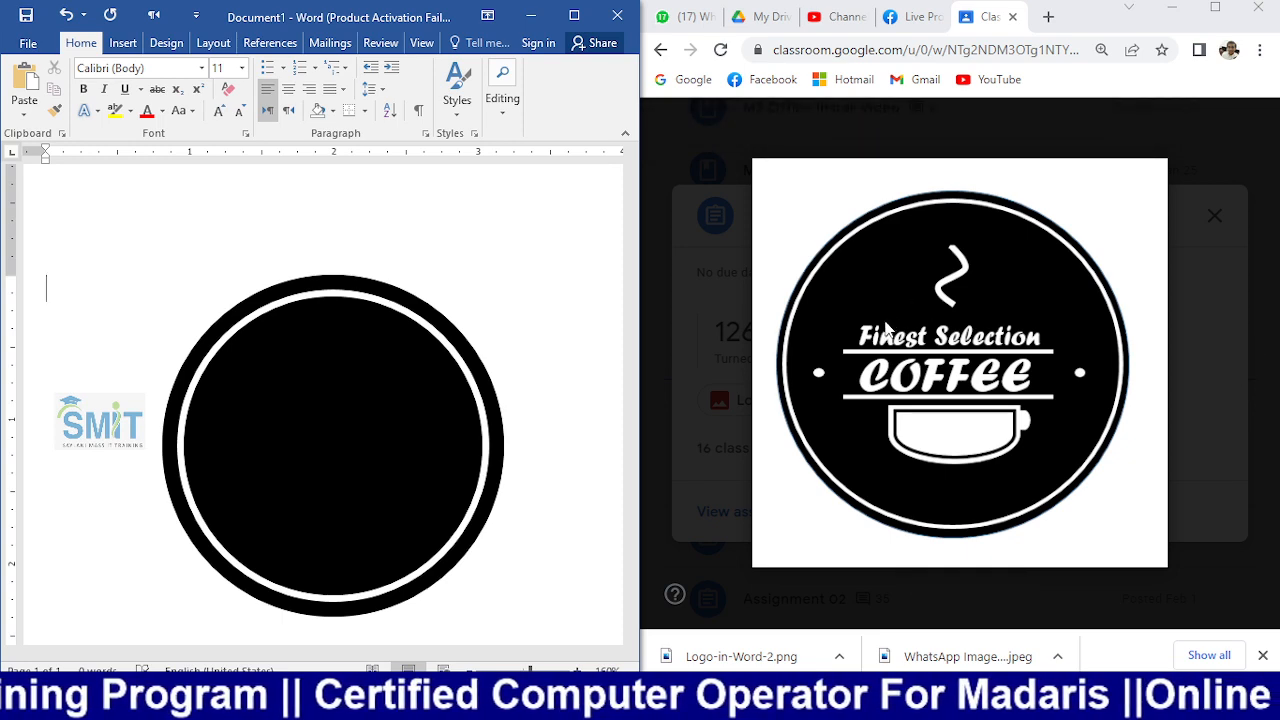
- Insert a Flowchart: Delay shape about 0.3 by 0.65 inches for the cup and place it beside the black circle
left_click(124, 47)
left_click(200, 95)
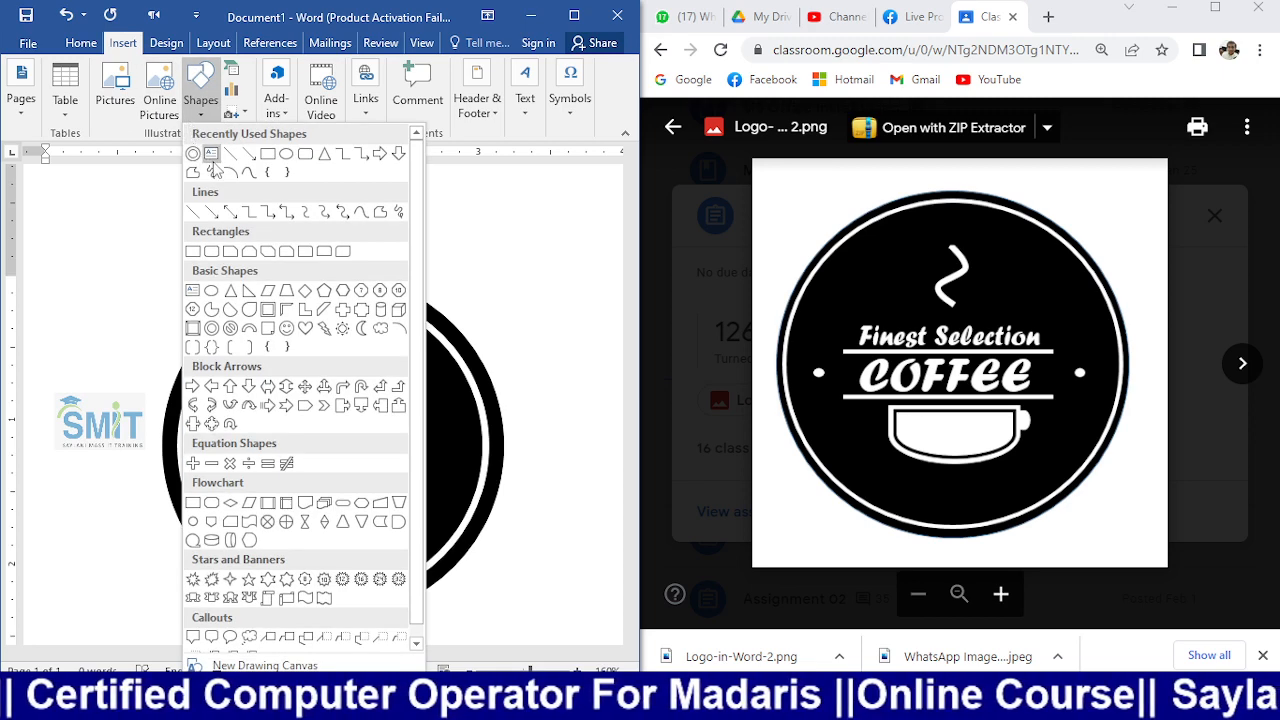
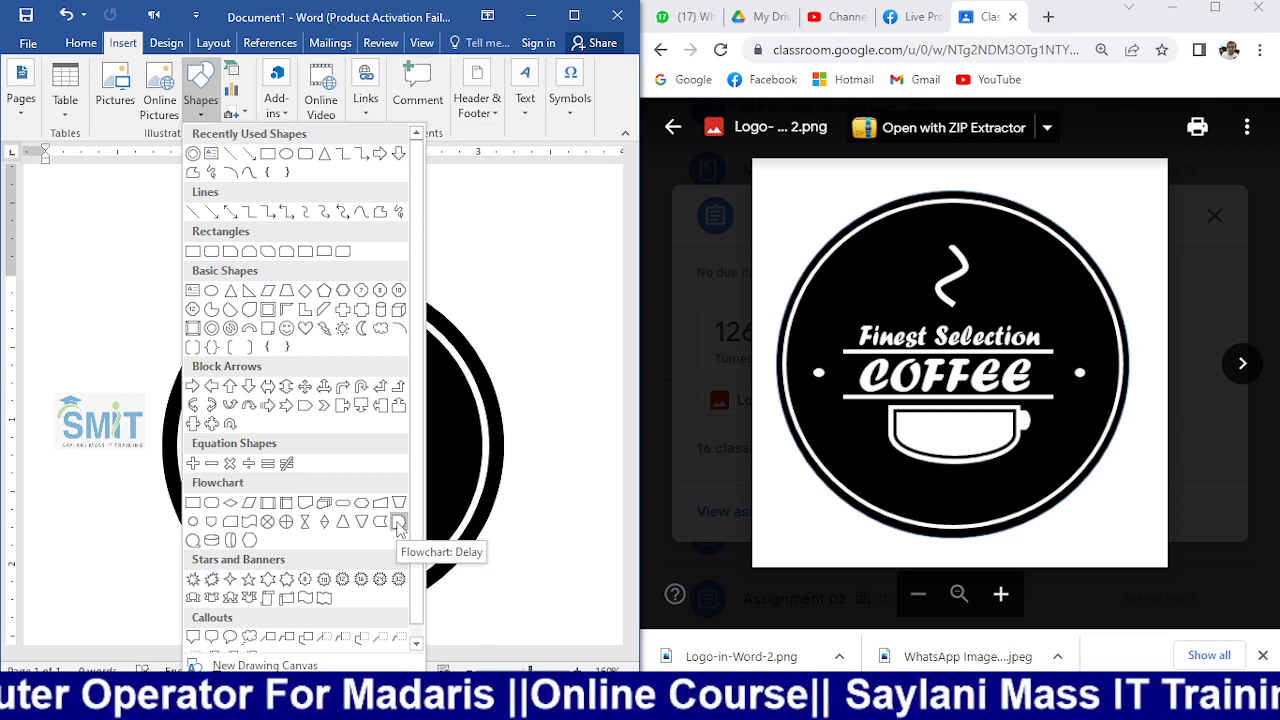
left_click(398, 524)
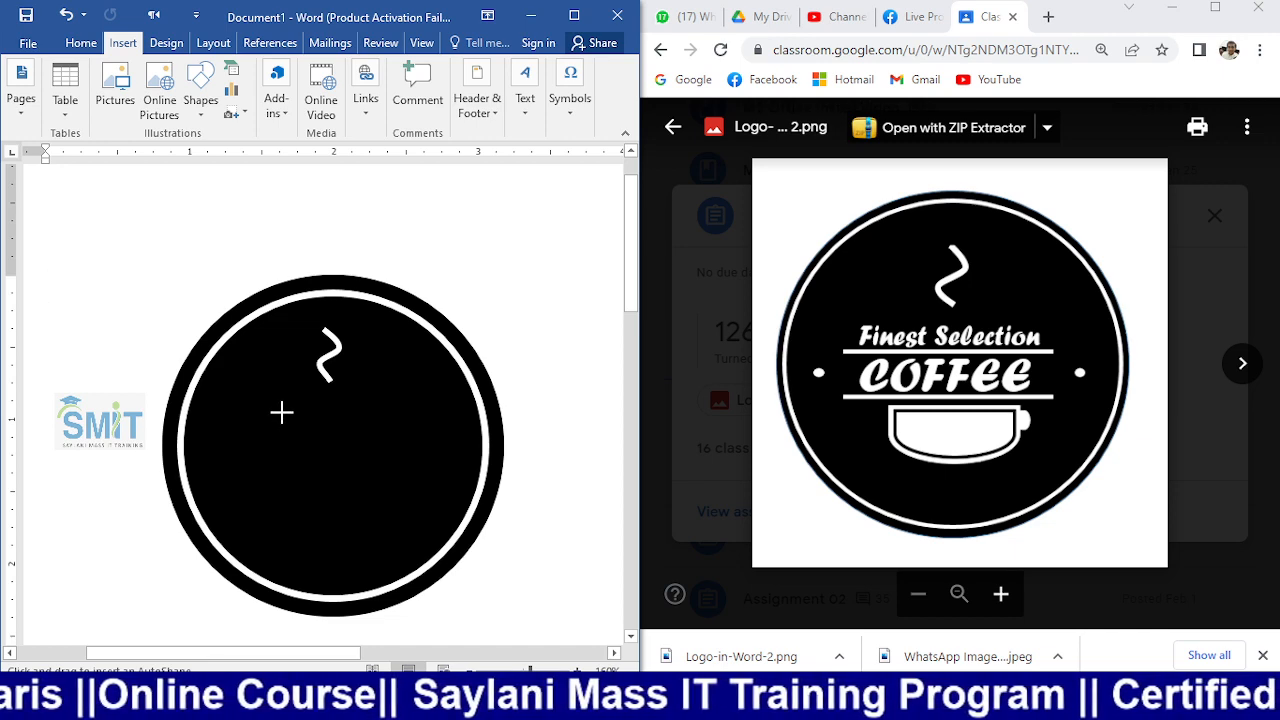
mouse_move(281, 412)
left_mouse_down()
mouse_move(340, 486)
mouse_move(308, 495)
mouse_move(325, 505)
left_mouse_up()
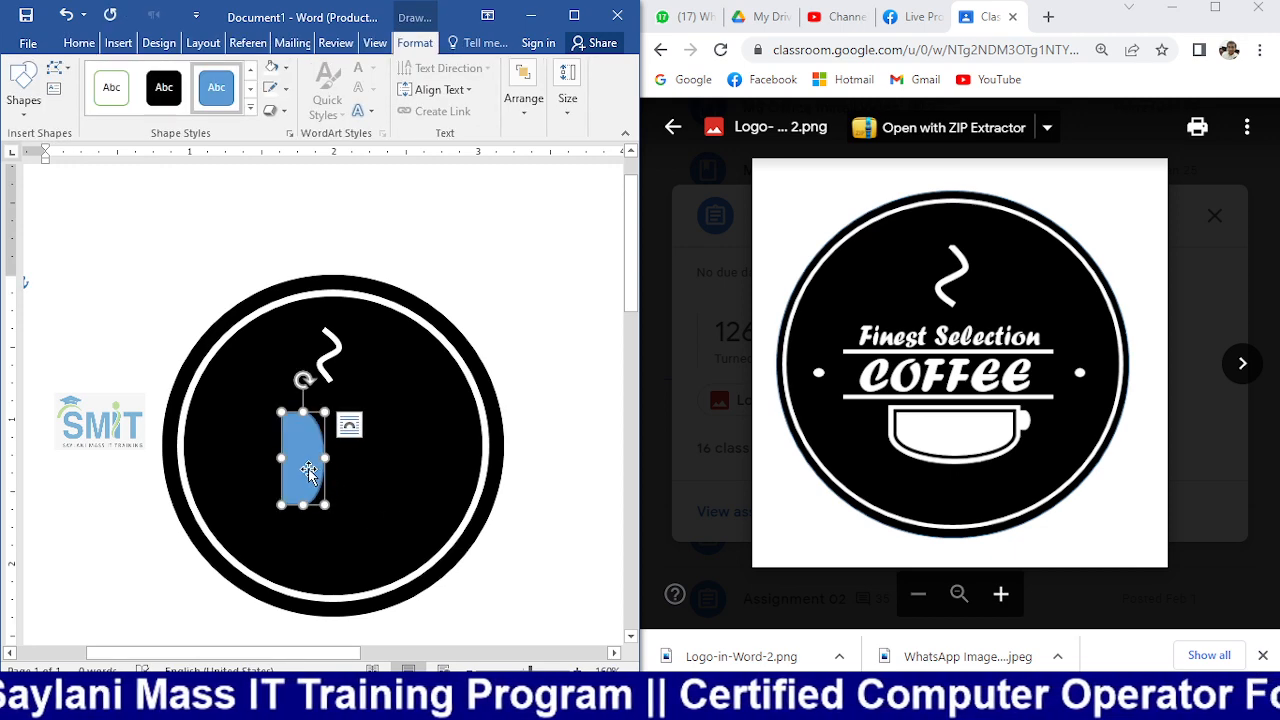
left_click_drag(297, 459, 87, 453)
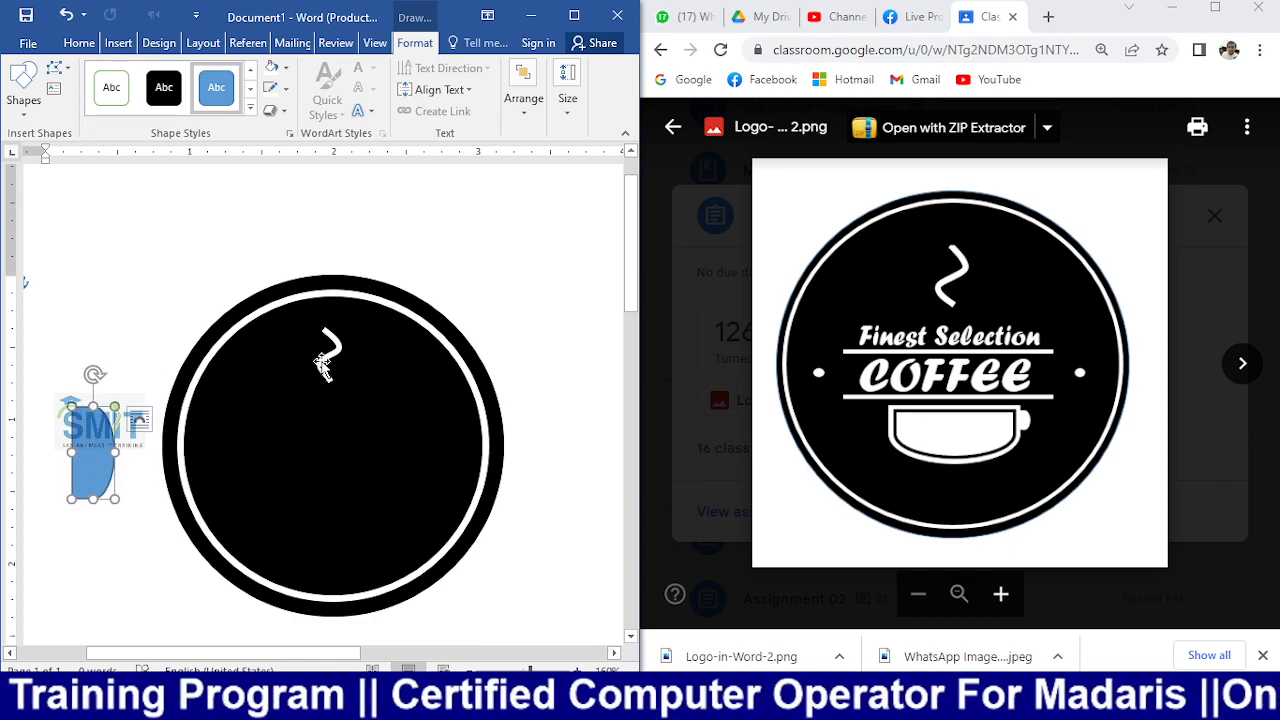
- Align the Delay shape, black circle and white ring together on a common horizontal center
left_click(233, 322)
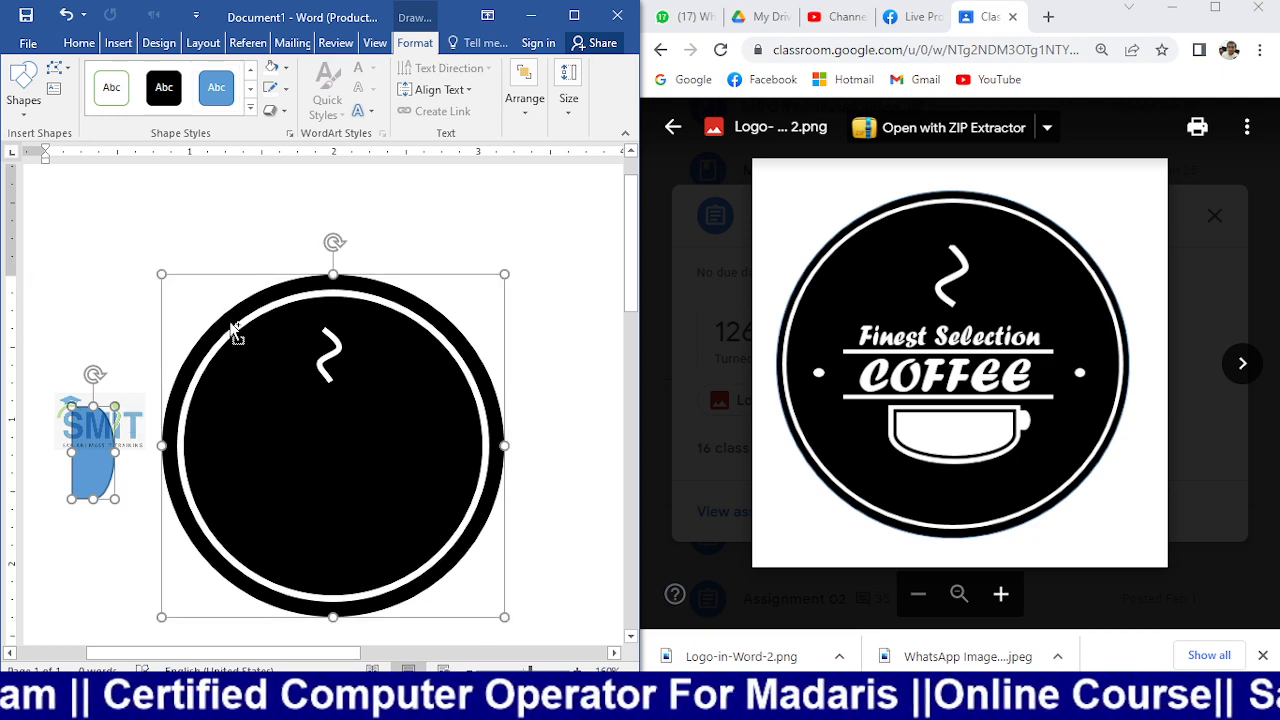
left_click(240, 340, "shift")
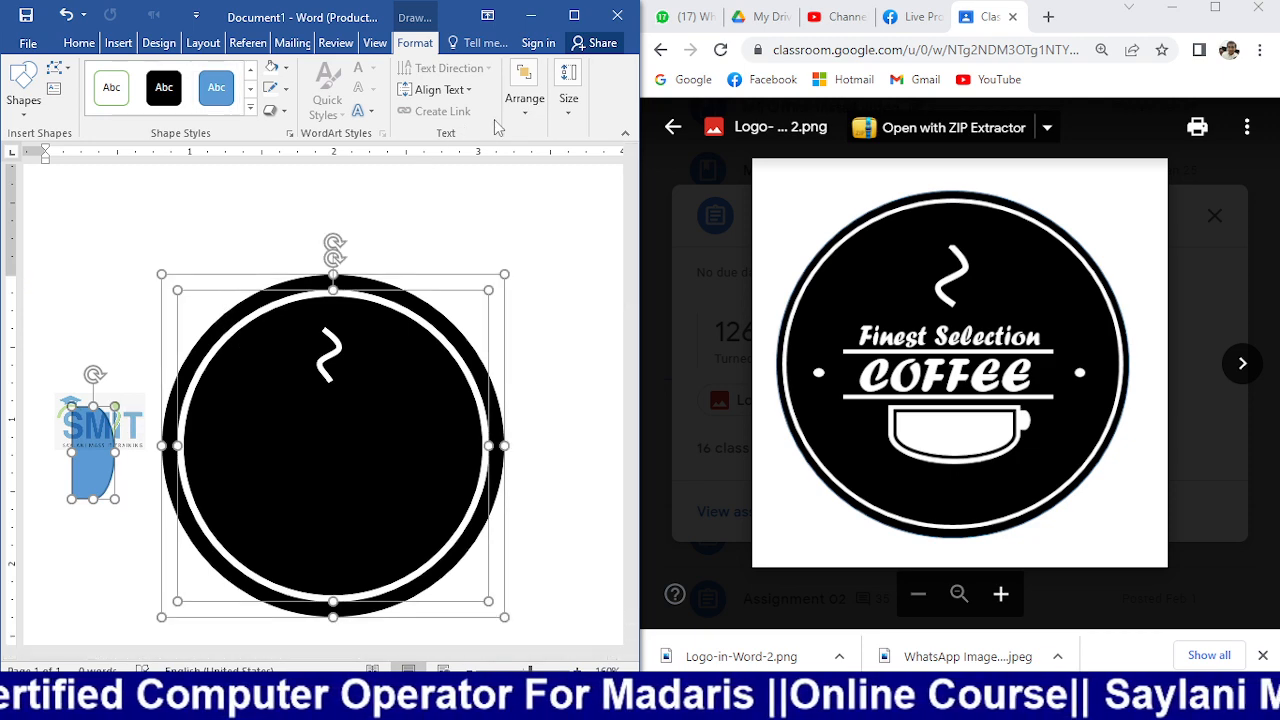
left_click(524, 95)
left_click(800, 154)
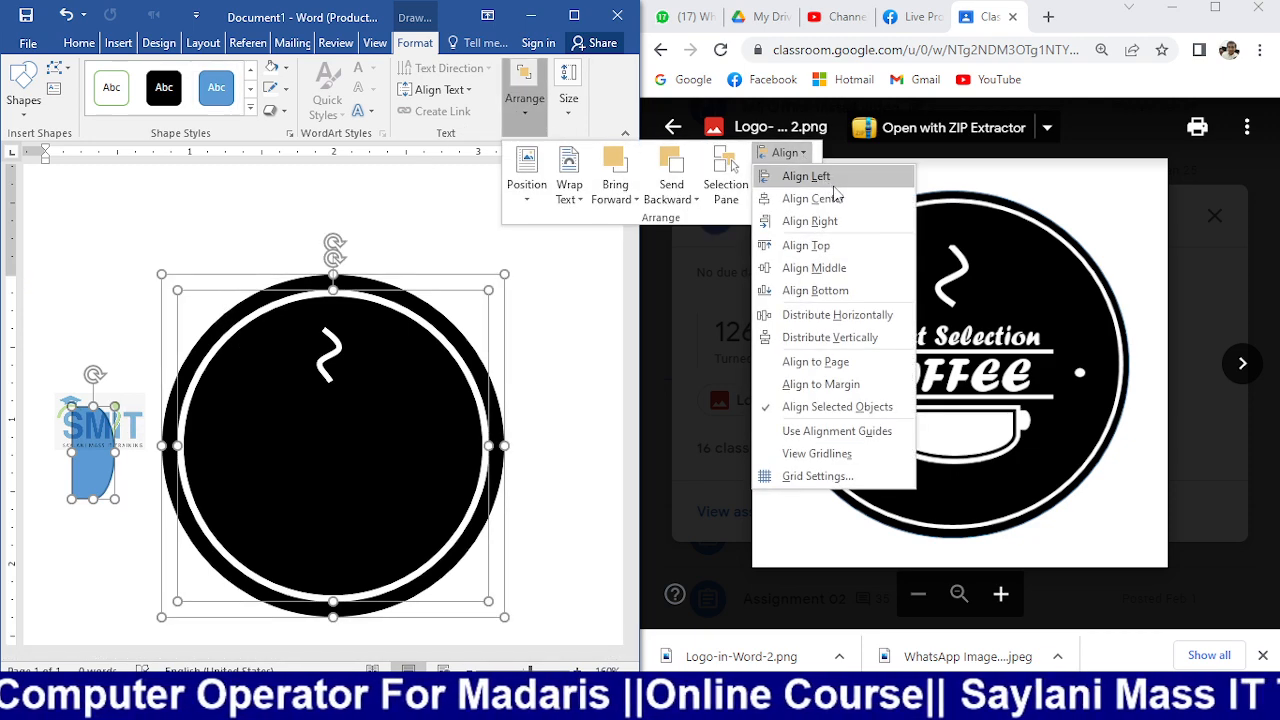
left_click(813, 198)
left_click(785, 153)
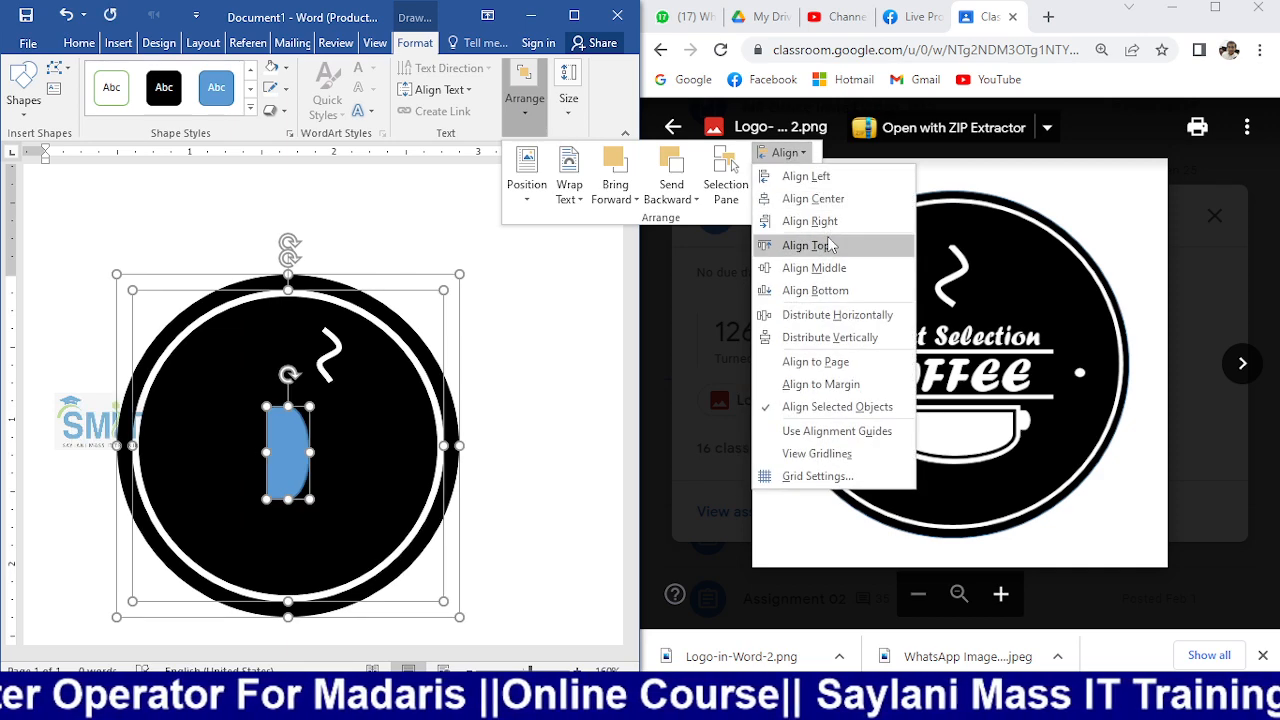
left_click(546, 395)
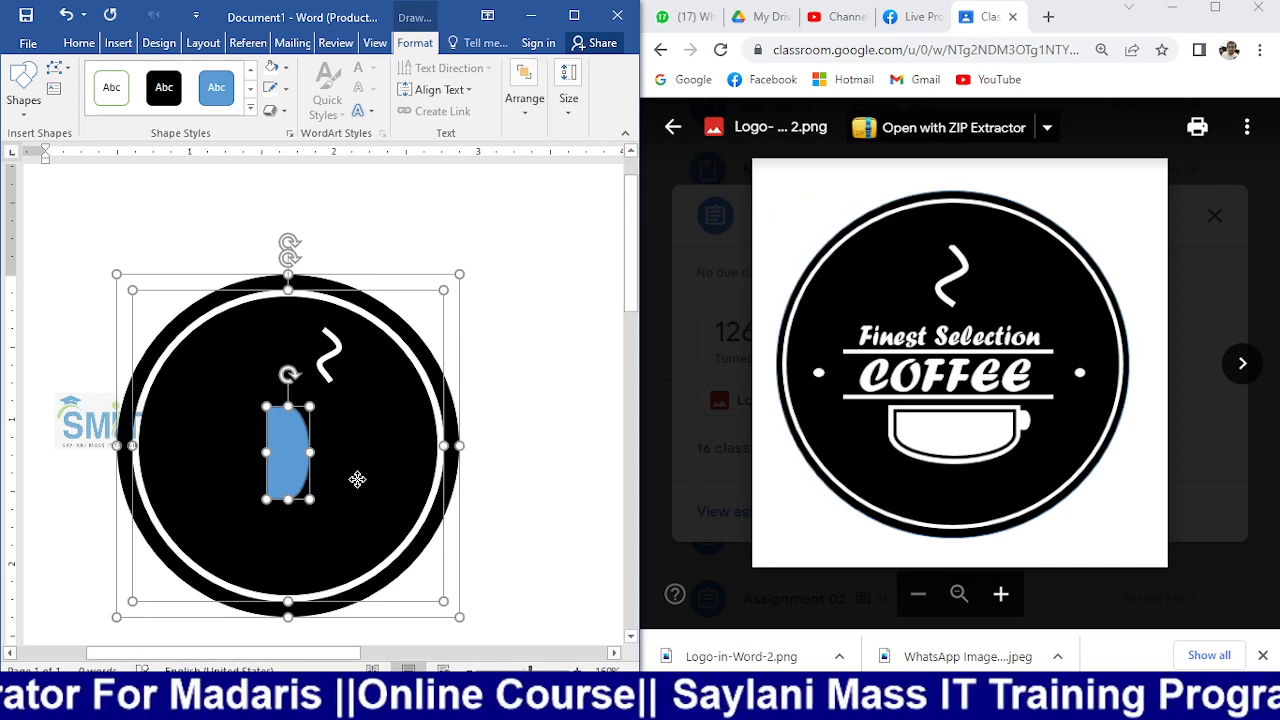
key("Escape")
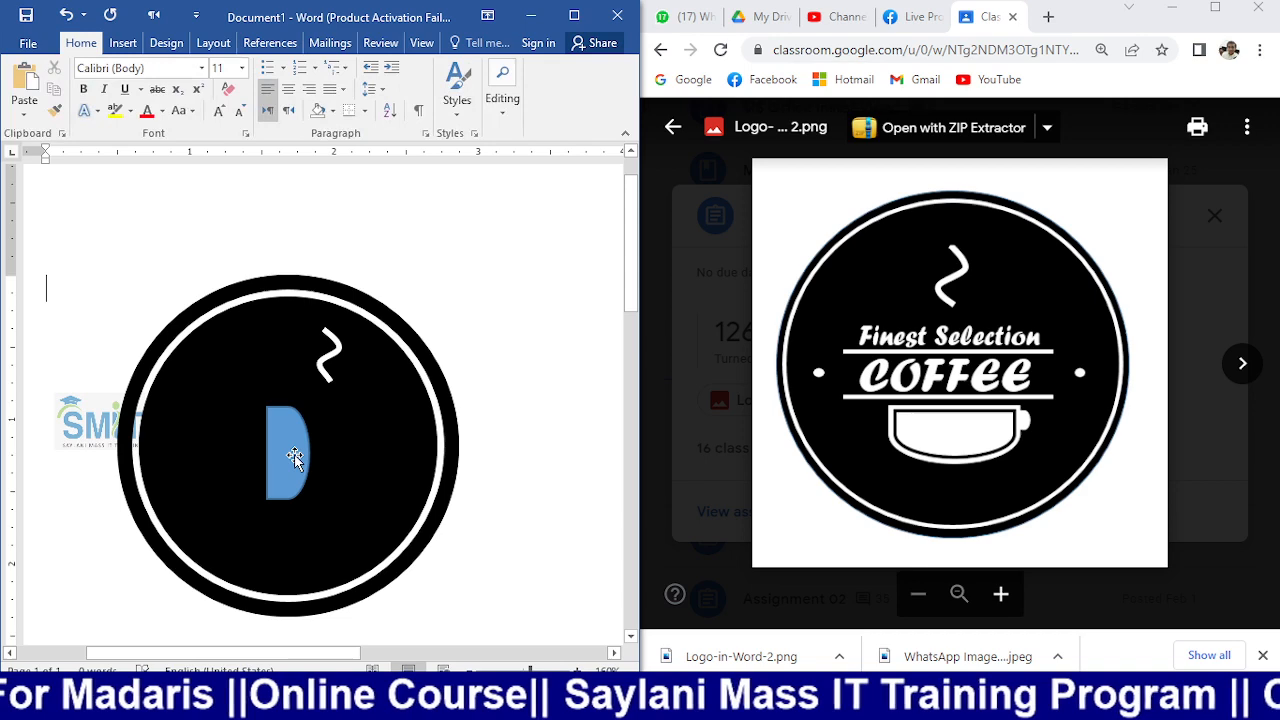
- Align only the black circle and white ring with each other to center and middle
left_click(343, 409)
left_click(415, 362, "shift")
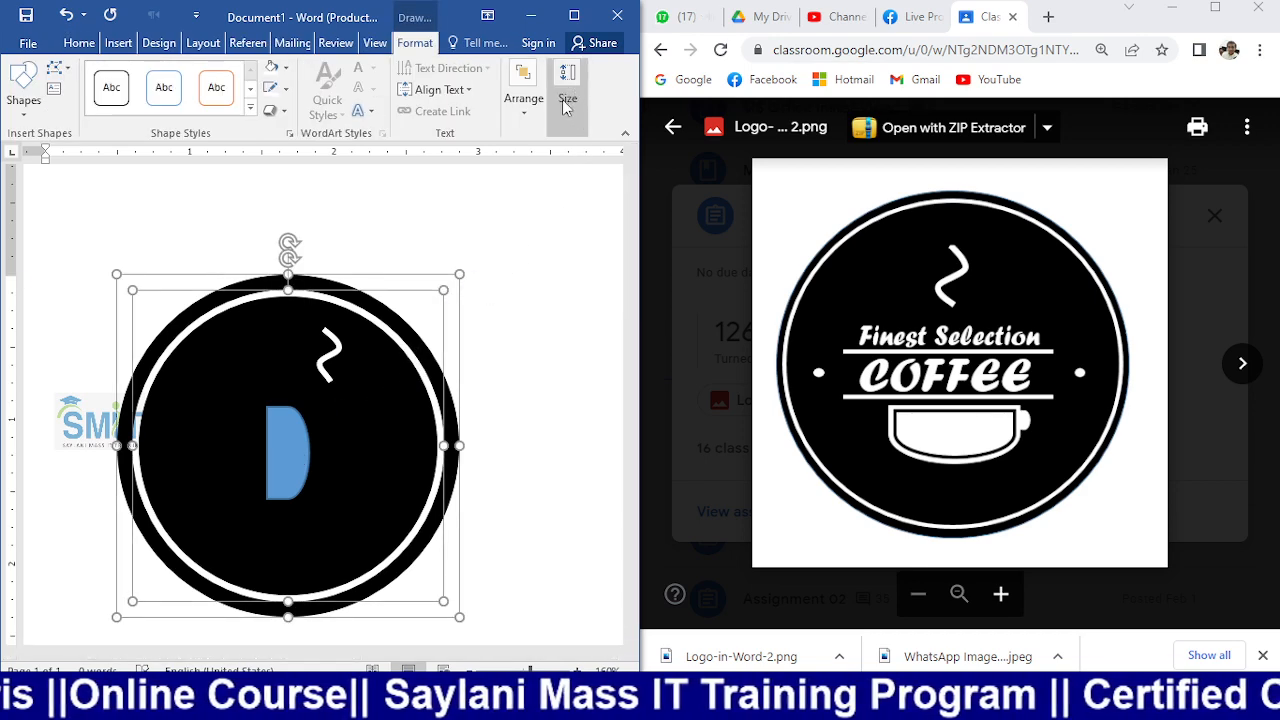
left_click(523, 98)
left_click(784, 153)
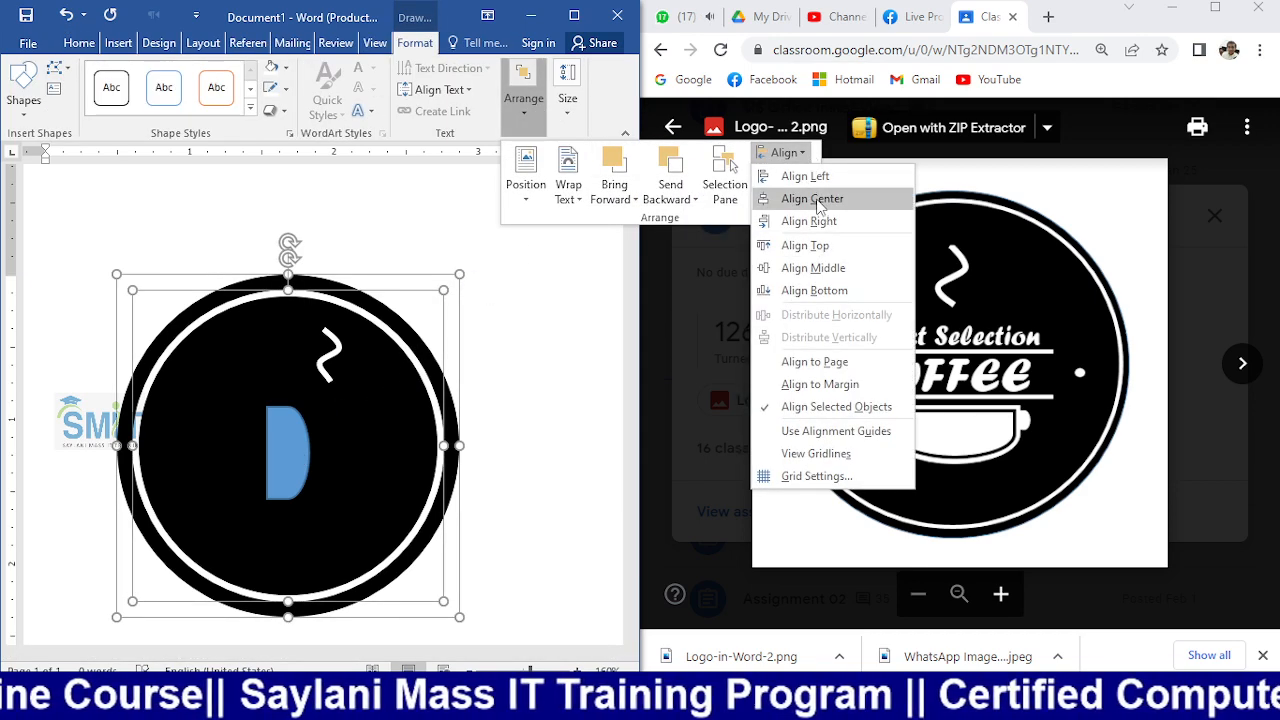
left_click(817, 199)
left_click(784, 153)
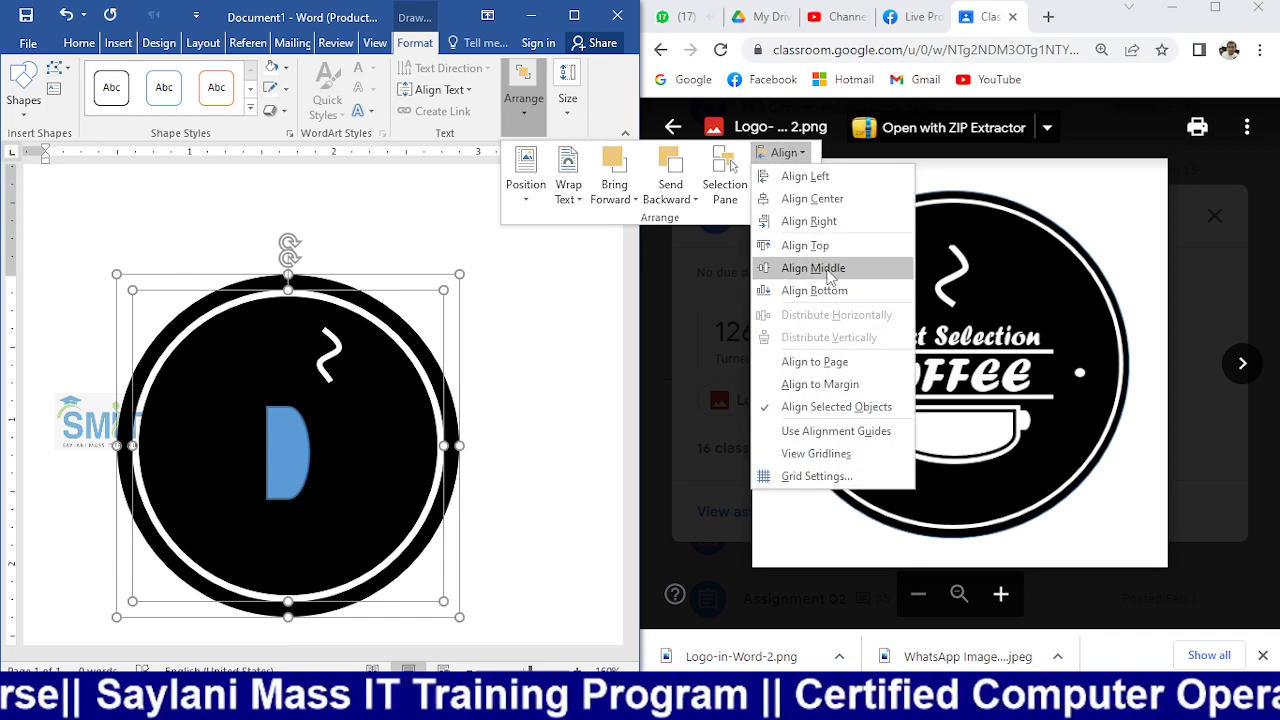
left_click(825, 268)
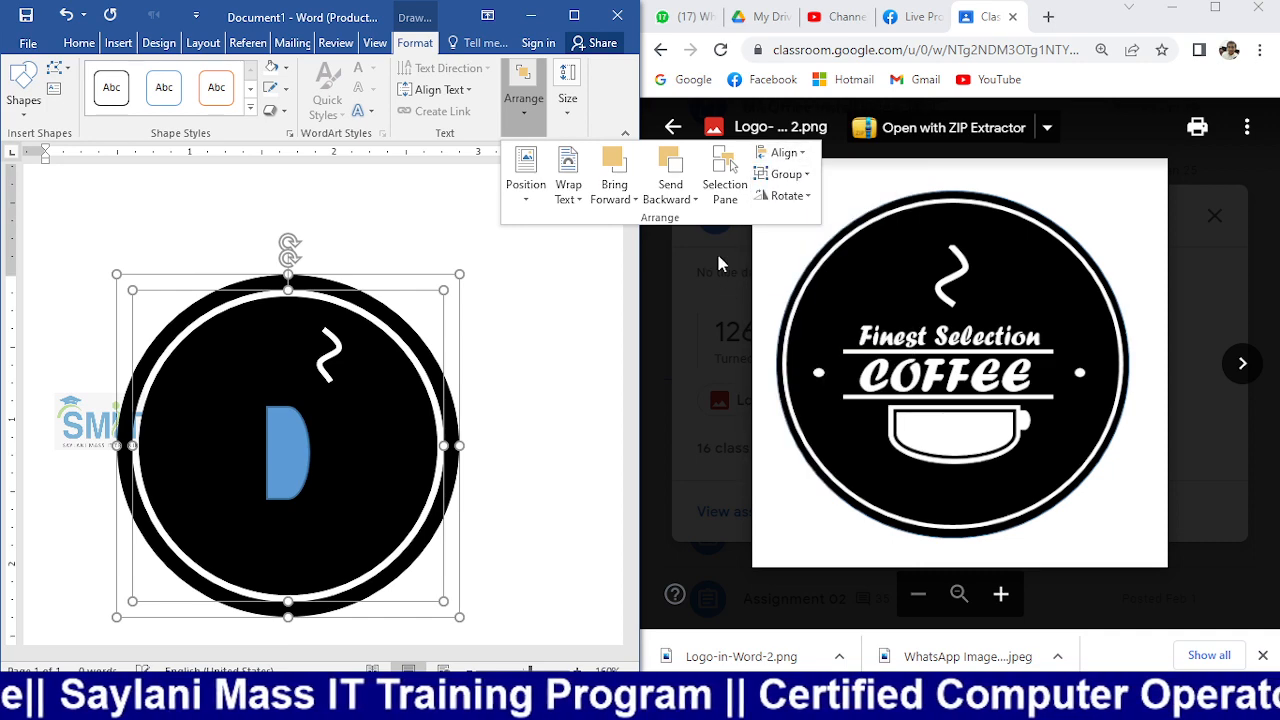
- Group the black circle and the white ring into one object
left_click(786, 174)
left_click(782, 189)
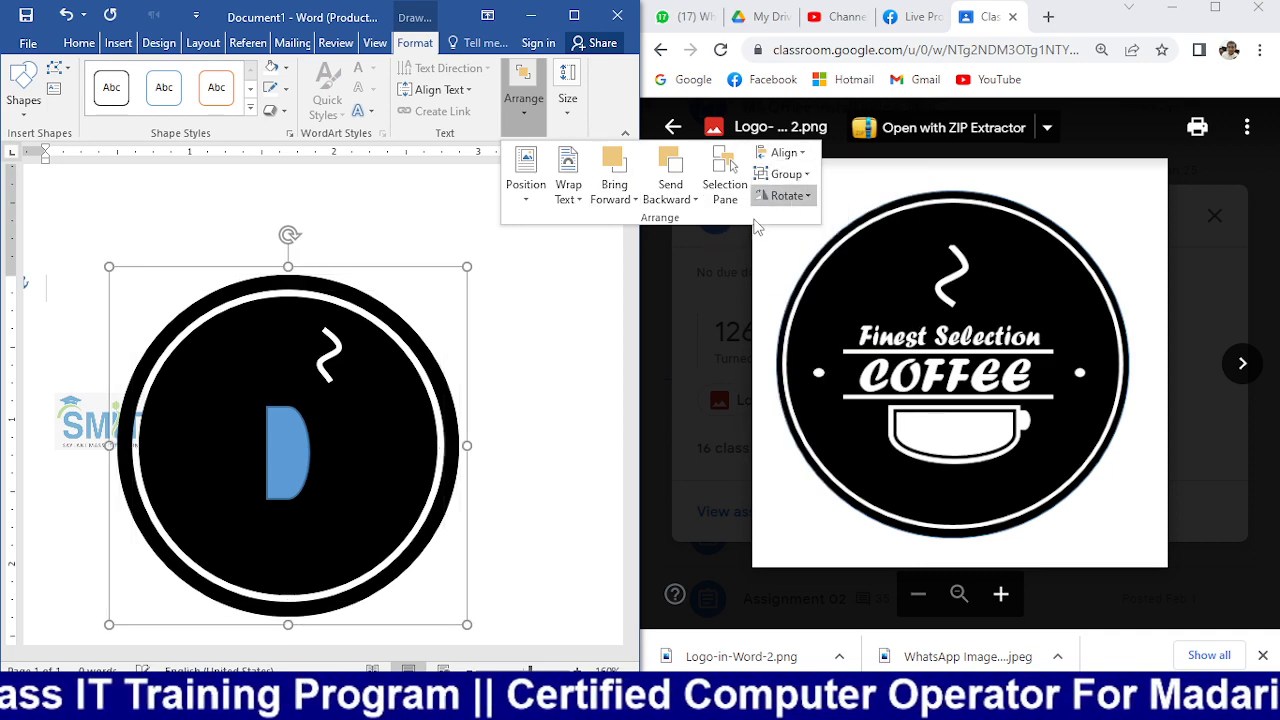
left_click(467, 383)
left_click(518, 322)
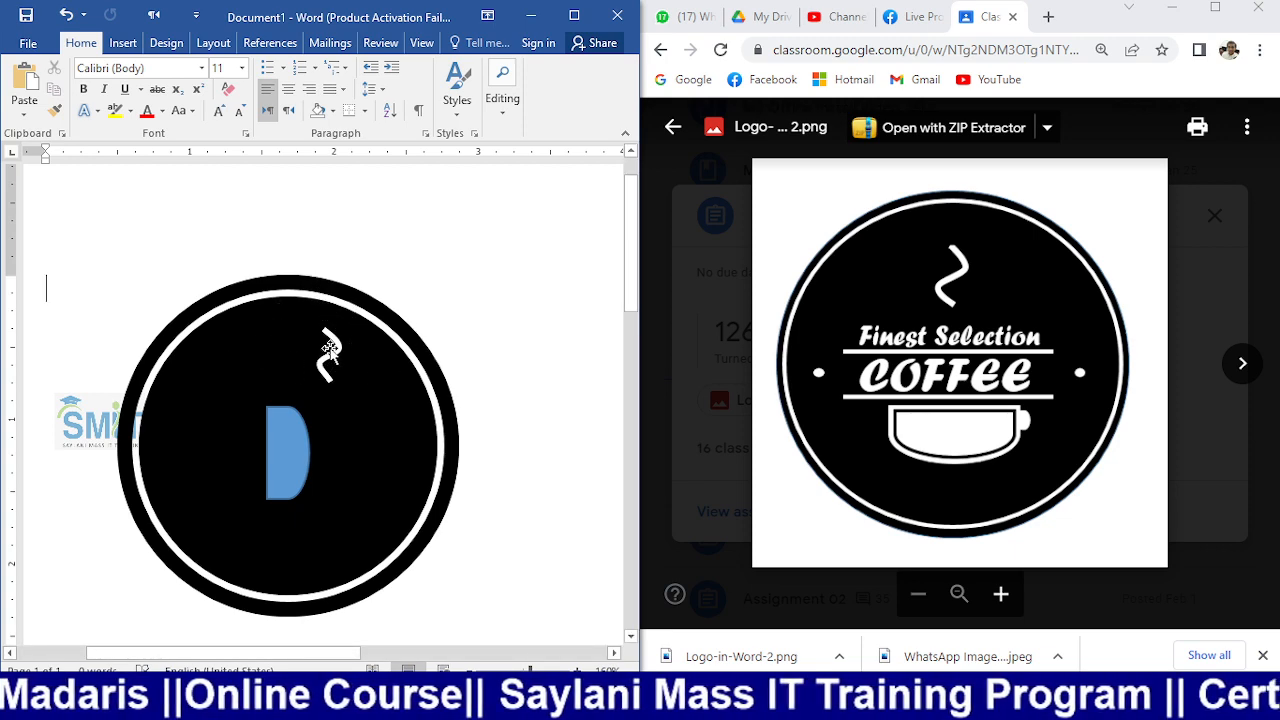
- Center the white steam curve horizontally on the ringed black circle
left_click(331, 347)
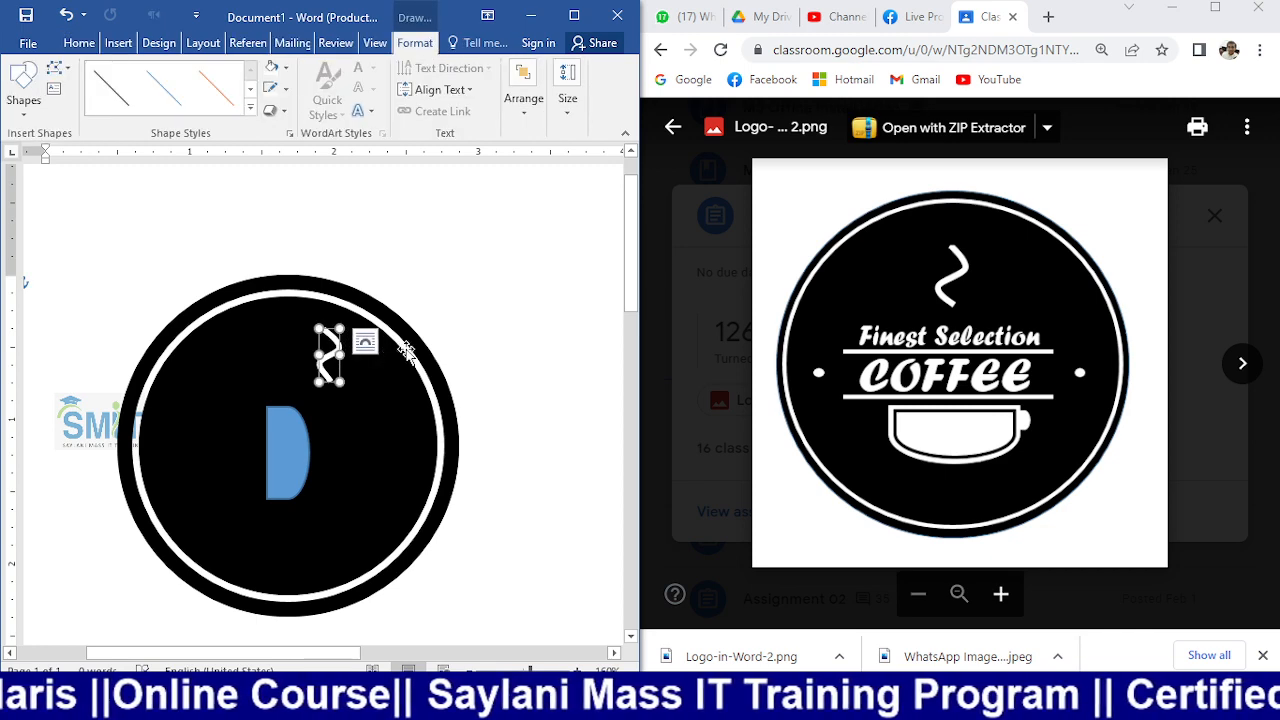
left_click(261, 350, "shift")
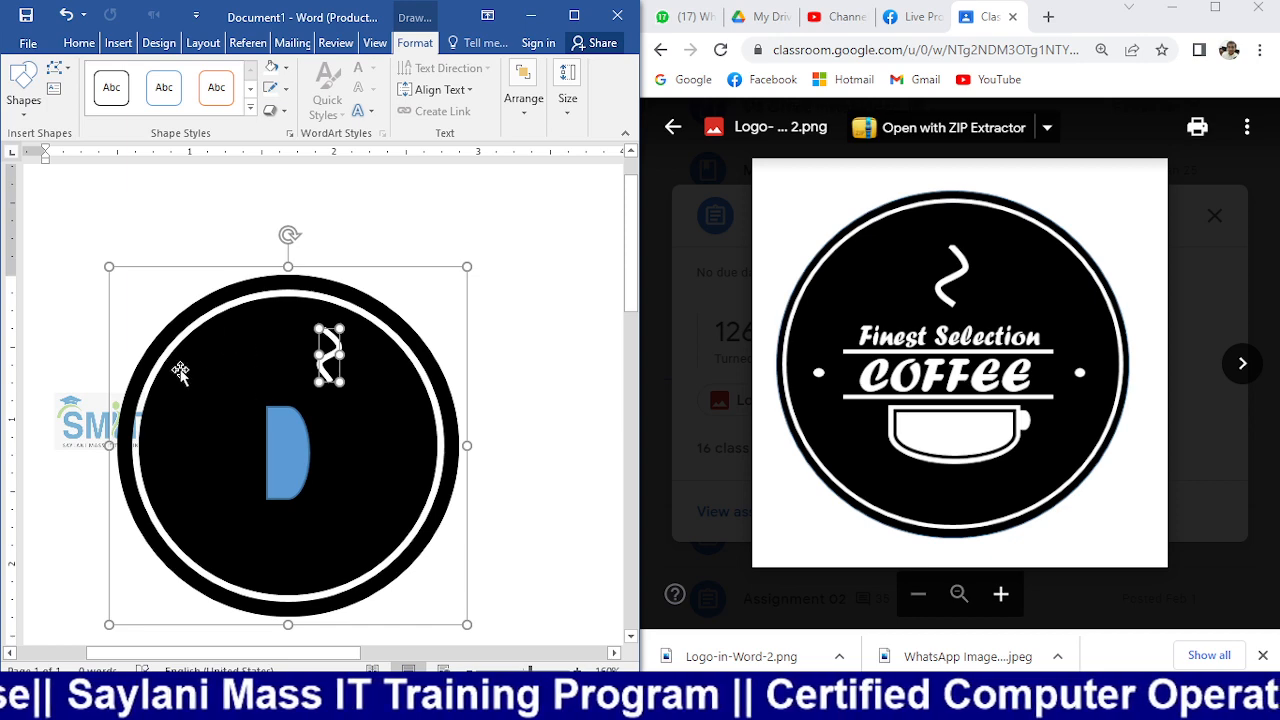
left_click(523, 98)
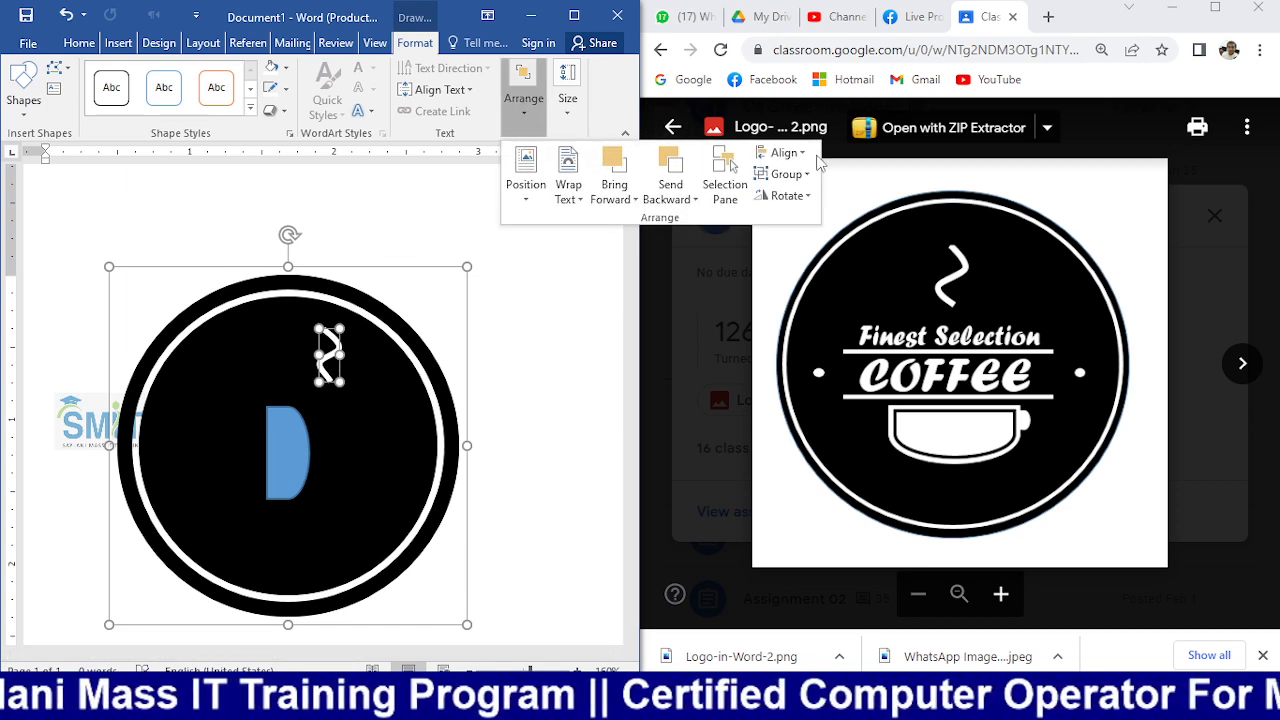
left_click(784, 153)
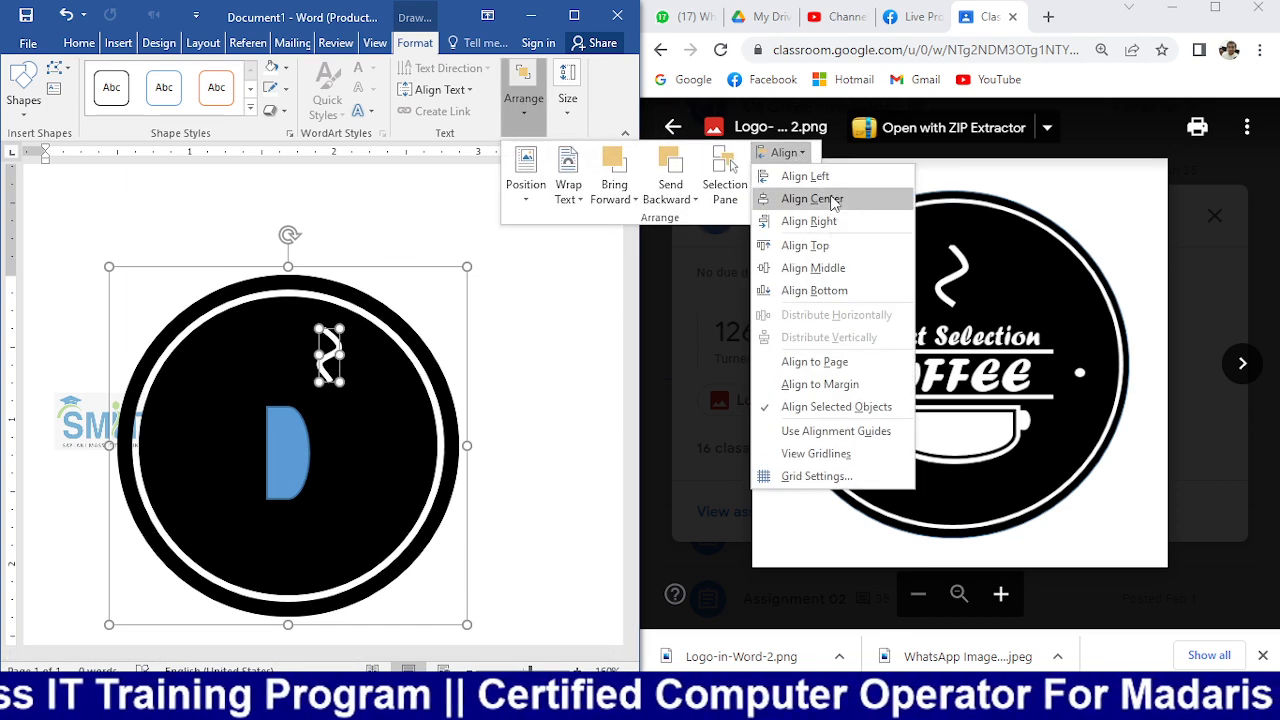
left_click(812, 198)
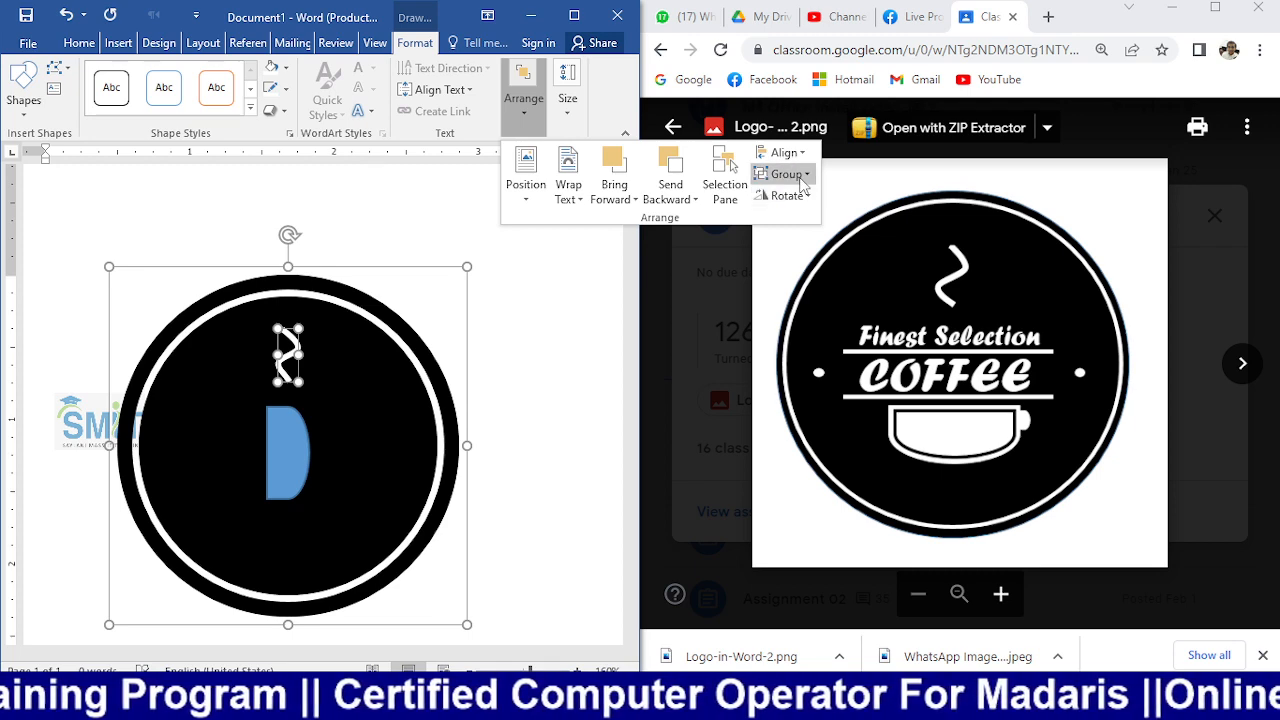
- Group the steam curve with the ringed black circle and shift the group slightly upward
left_click(803, 180)
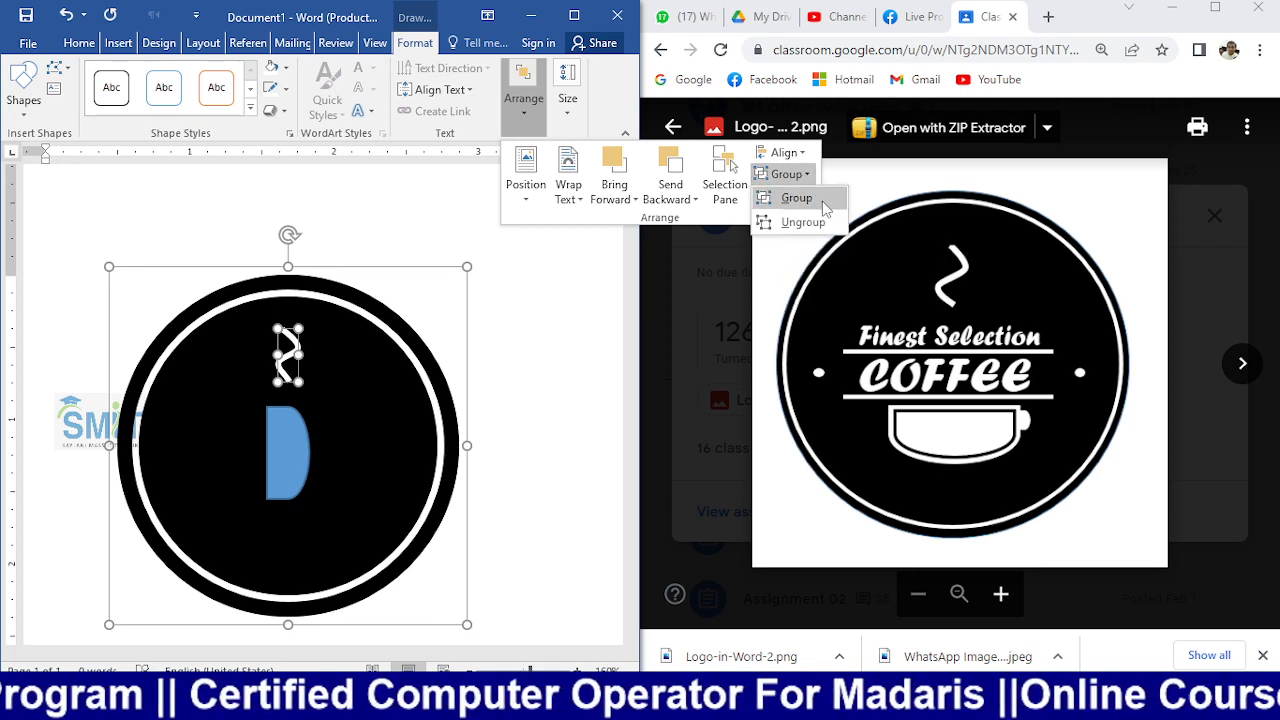
left_click(797, 198)
left_click(556, 362)
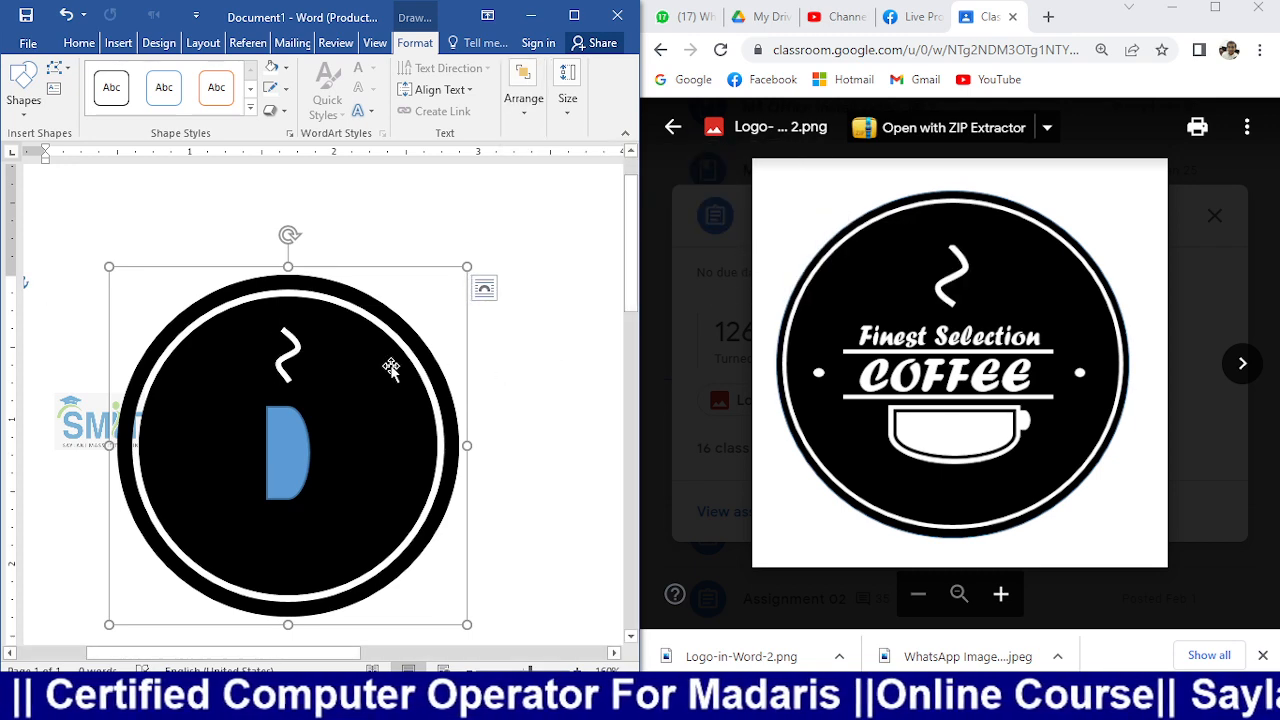
left_click(486, 394)
mouse_move(383, 309)
left_mouse_down()
mouse_move(429, 280)
mouse_move(394, 297)
left_mouse_up()
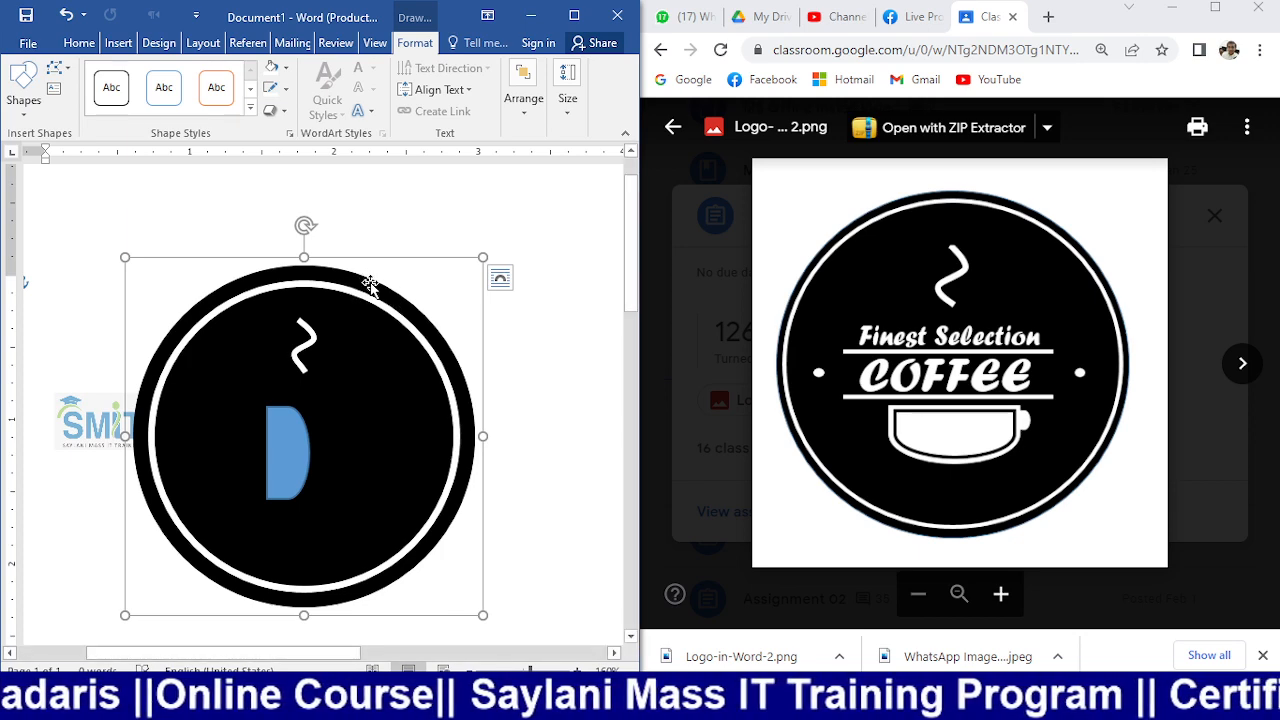
mouse_move(366, 280)
left_mouse_down()
mouse_move(352, 275)
mouse_move(353, 288)
left_mouse_up()
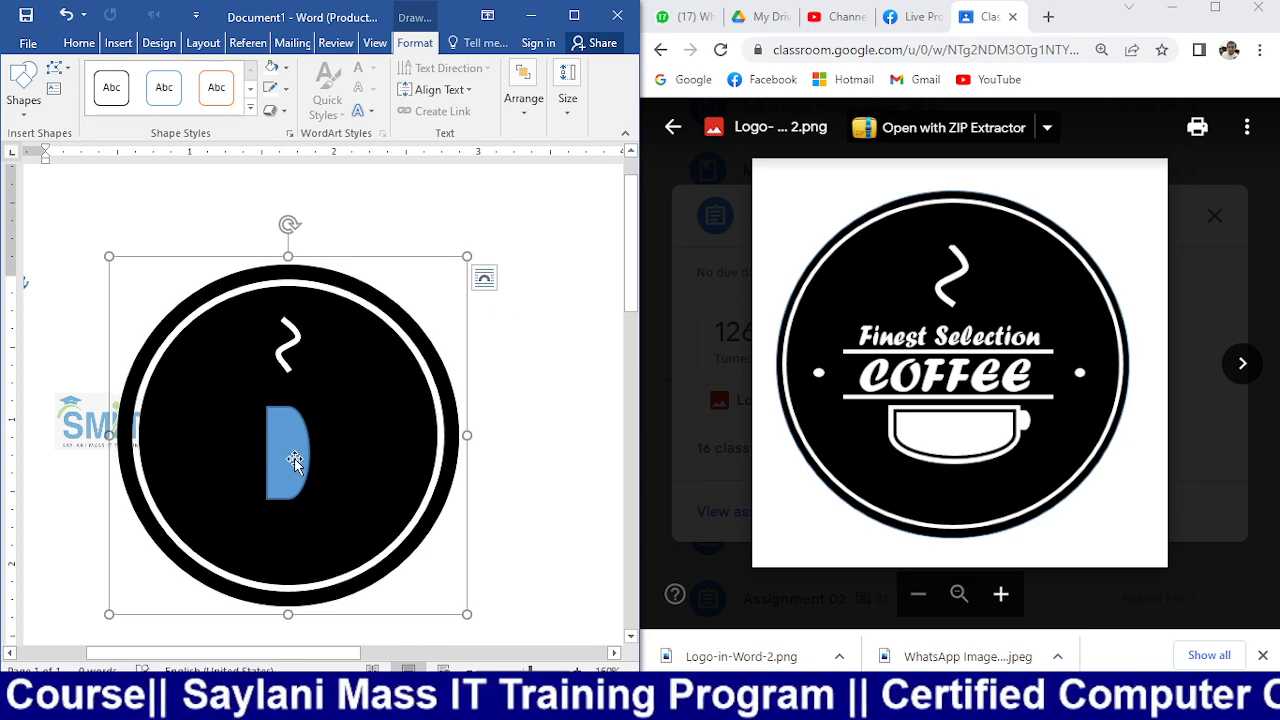
- Rotate the blue Delay shape right 90° and move it into the lower part of the black circle
left_click_drag(295, 460, 290, 492)
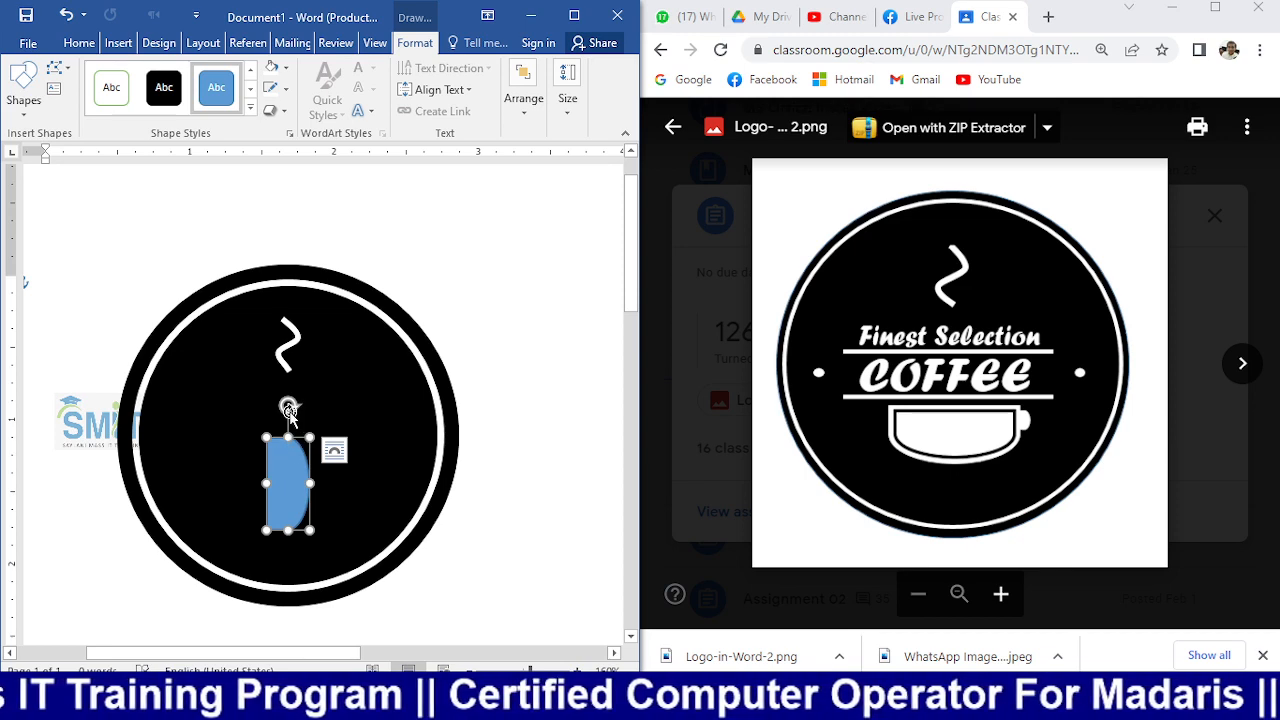
left_click(523, 98)
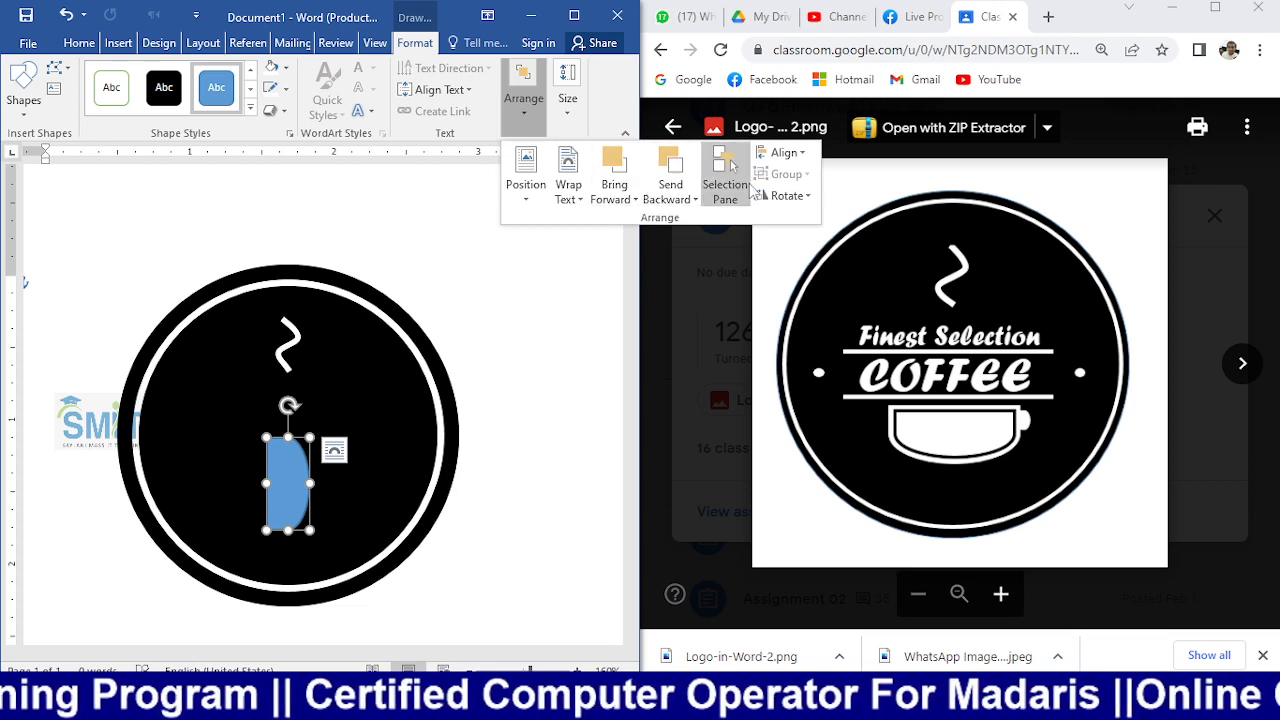
left_click(805, 198)
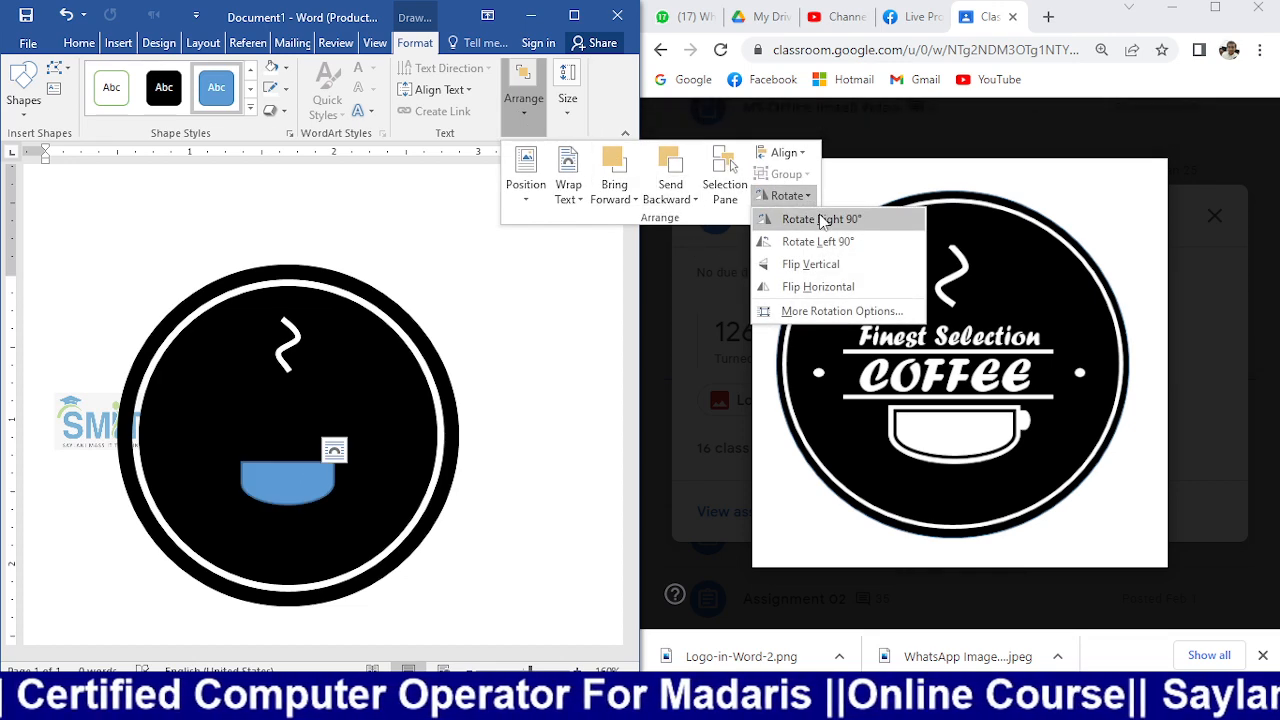
left_click(820, 220)
left_click(284, 487)
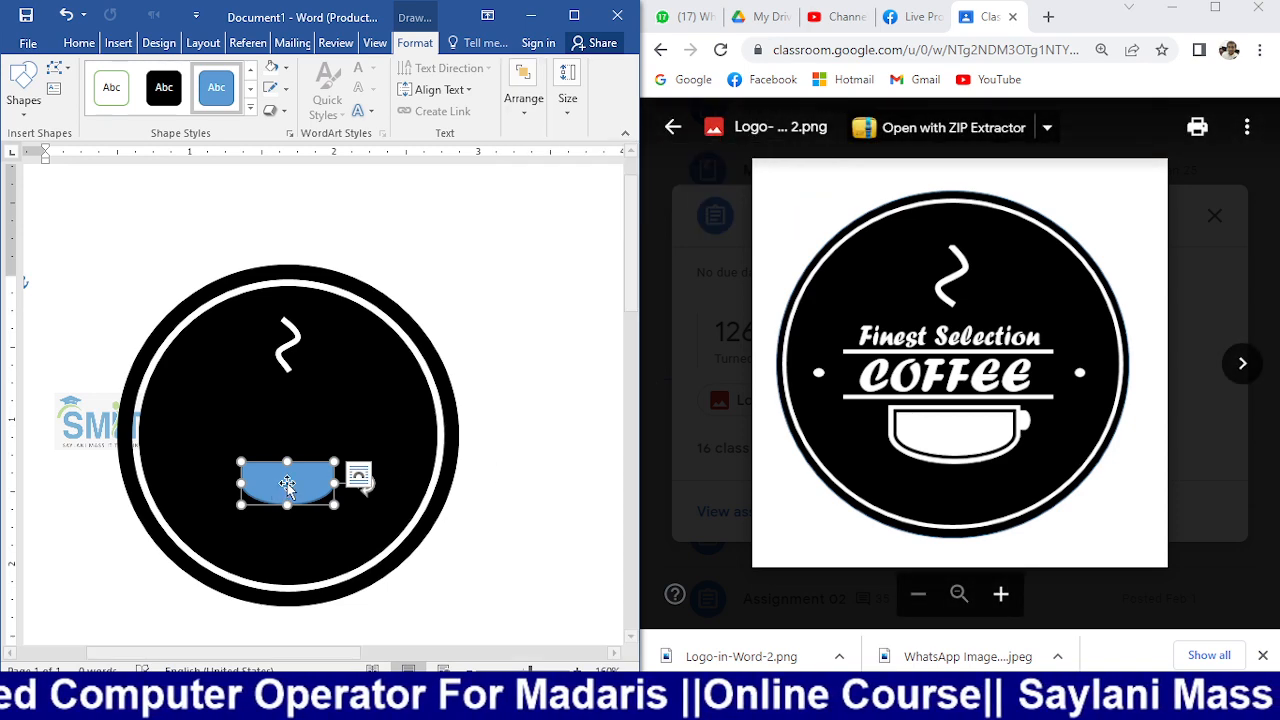
left_click_drag(286, 488, 282, 518)
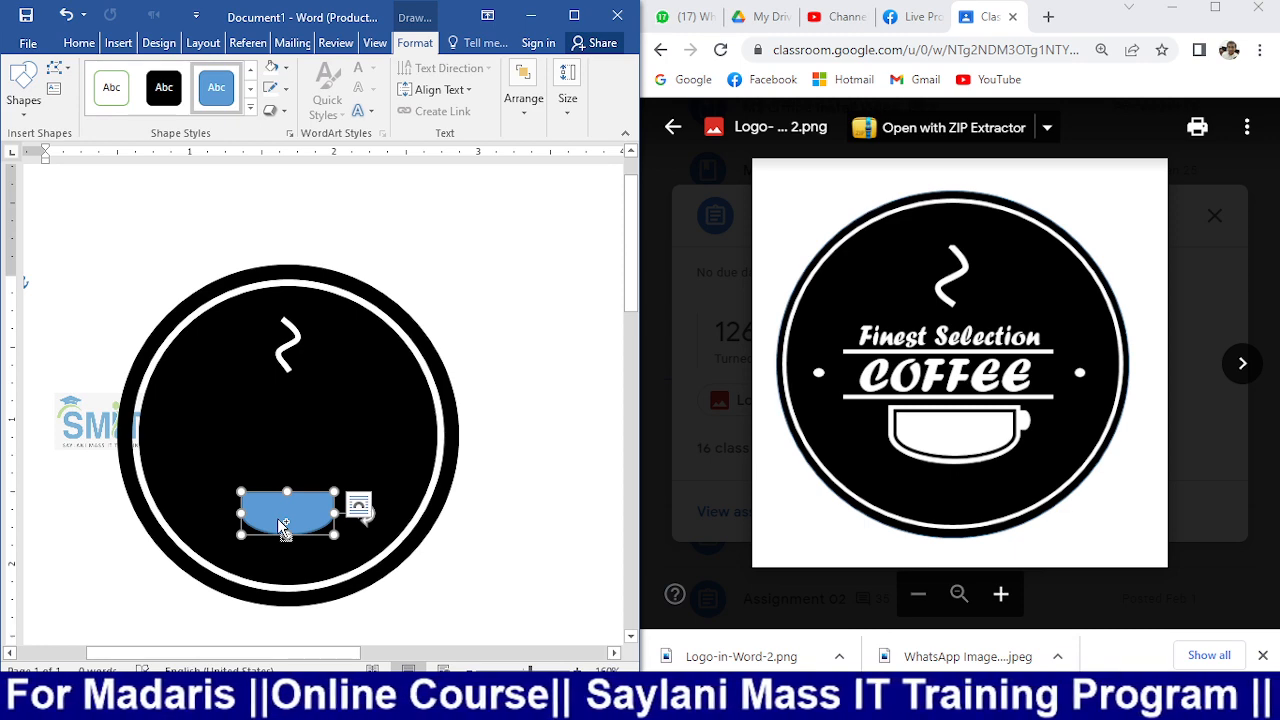
- Duplicate the cup shape, move the copy below it, and enlarge the original to about 0.9 by 0.4 inches
key("ctrl+d")
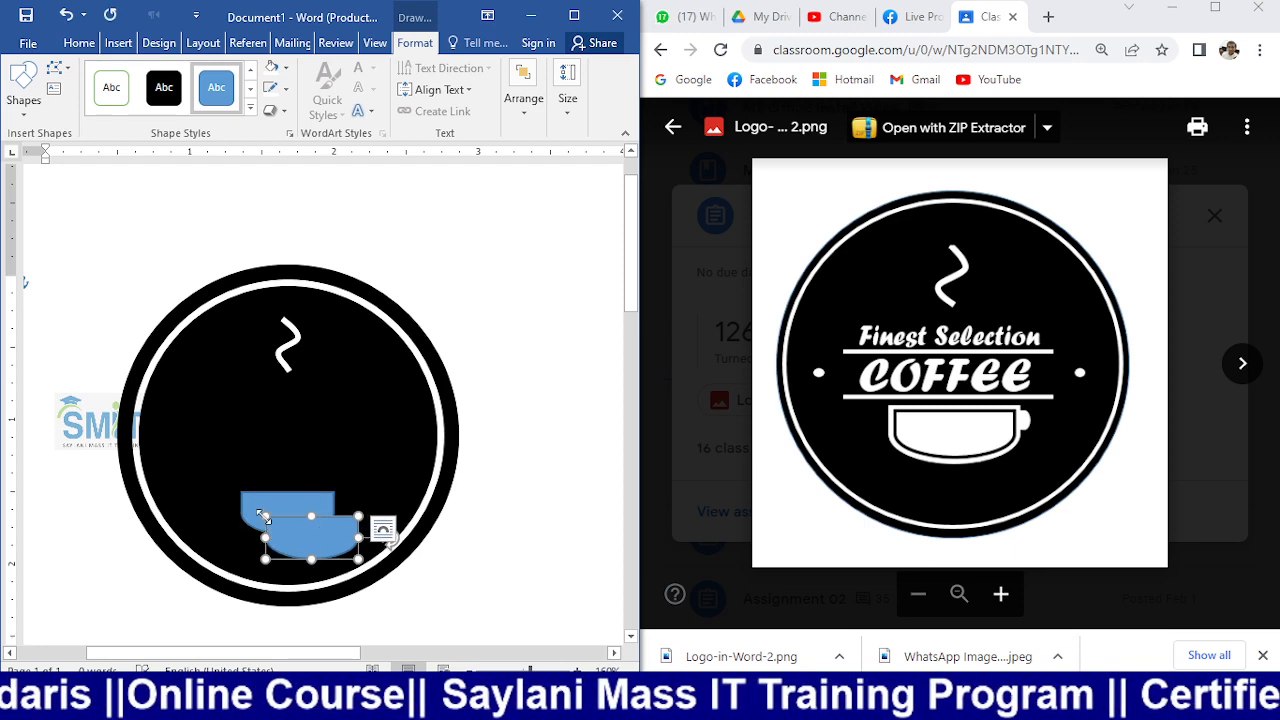
key("Down")
key("Down")
key("Down")
key("Down")
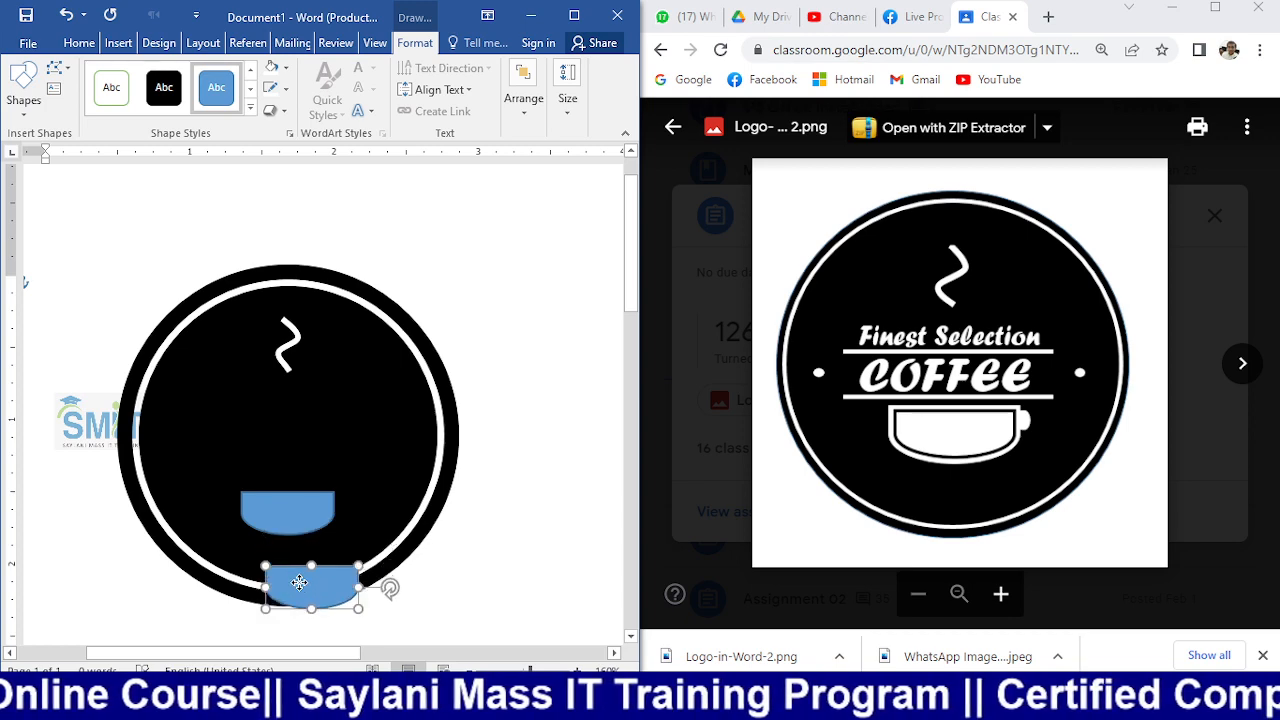
left_click(289, 511)
left_click_drag(240, 490, 285, 510)
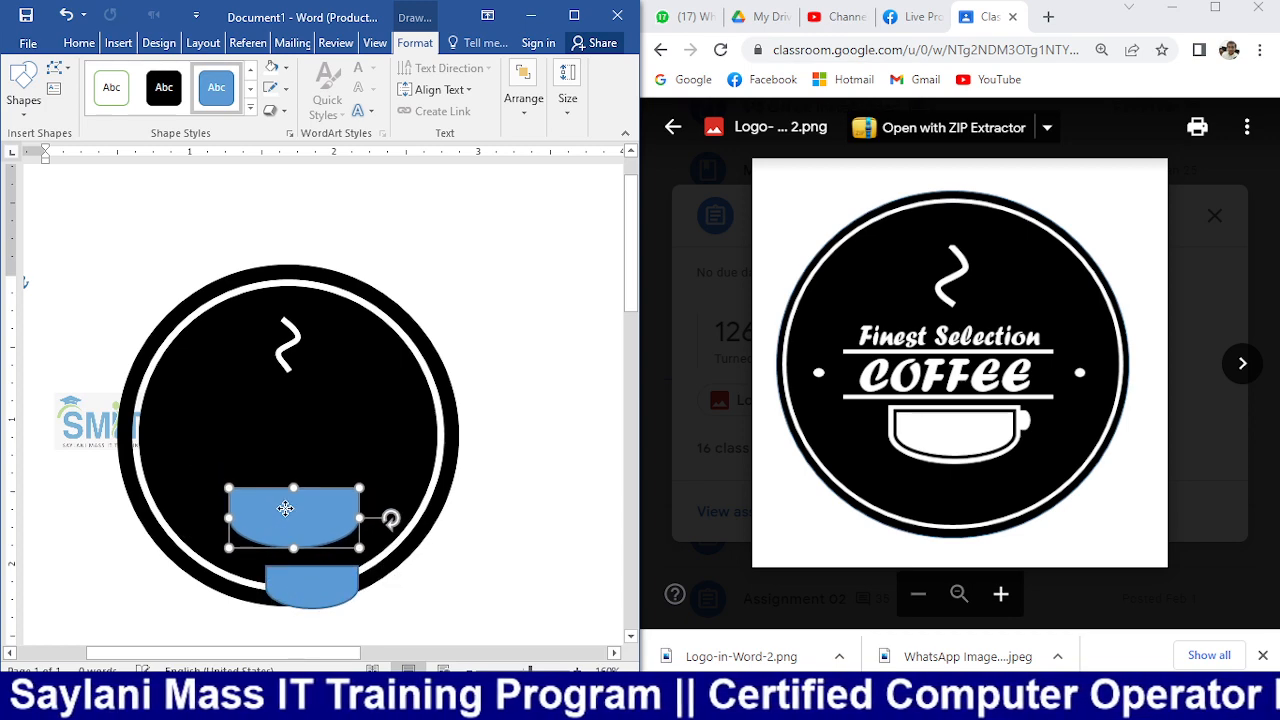
- Place the cup copy inside the larger cup and resize it to about 0.7 by 0.3 inches
left_click_drag(300, 580, 289, 521)
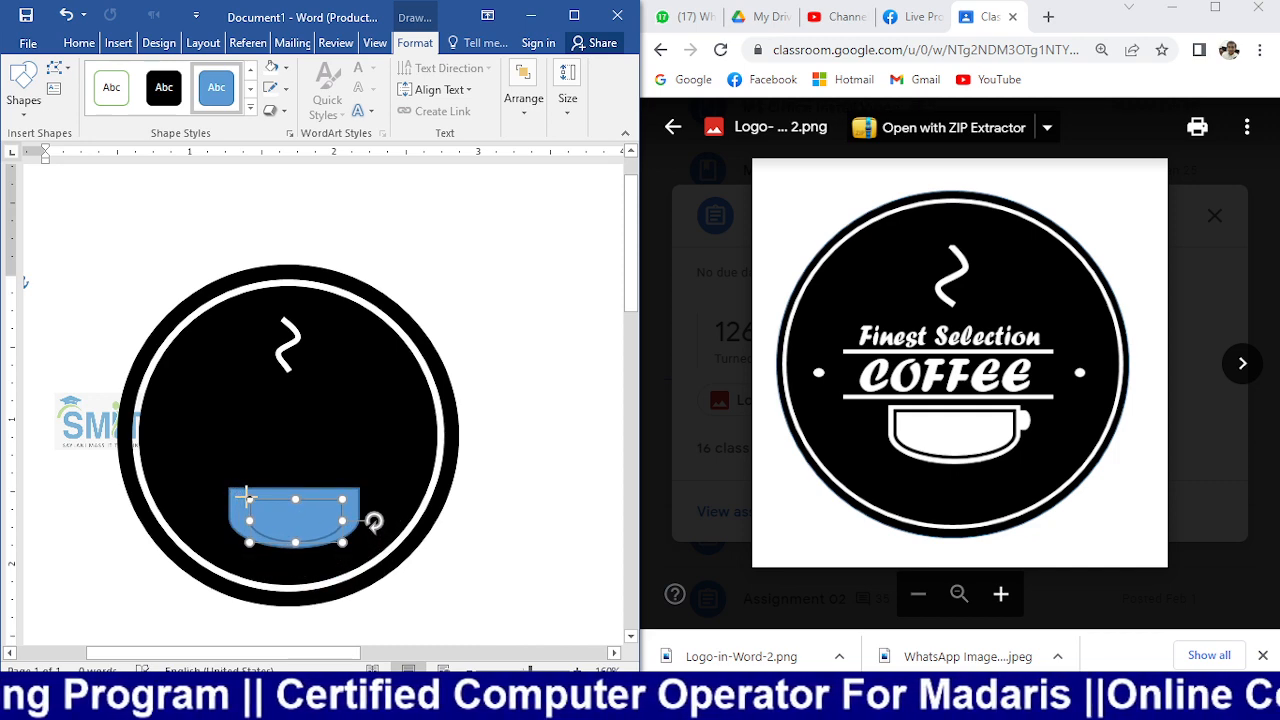
left_click_drag(247, 497, 236, 493)
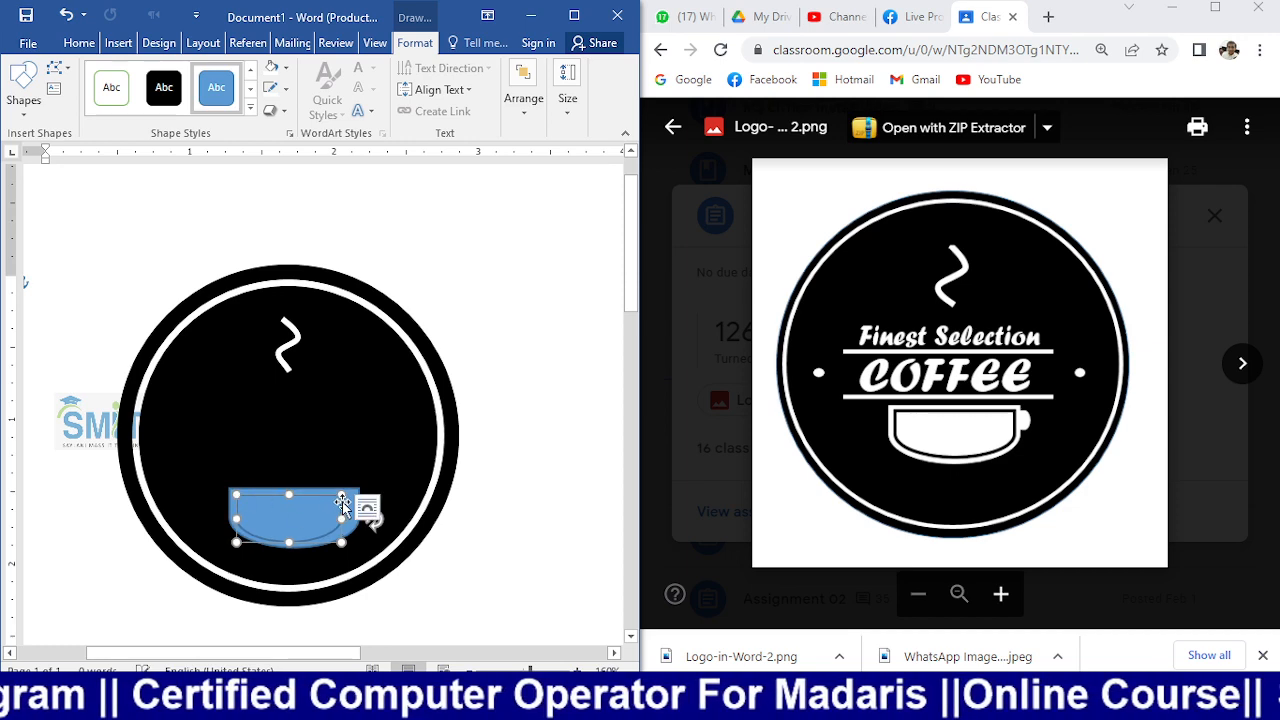
left_click_drag(351, 490, 359, 487)
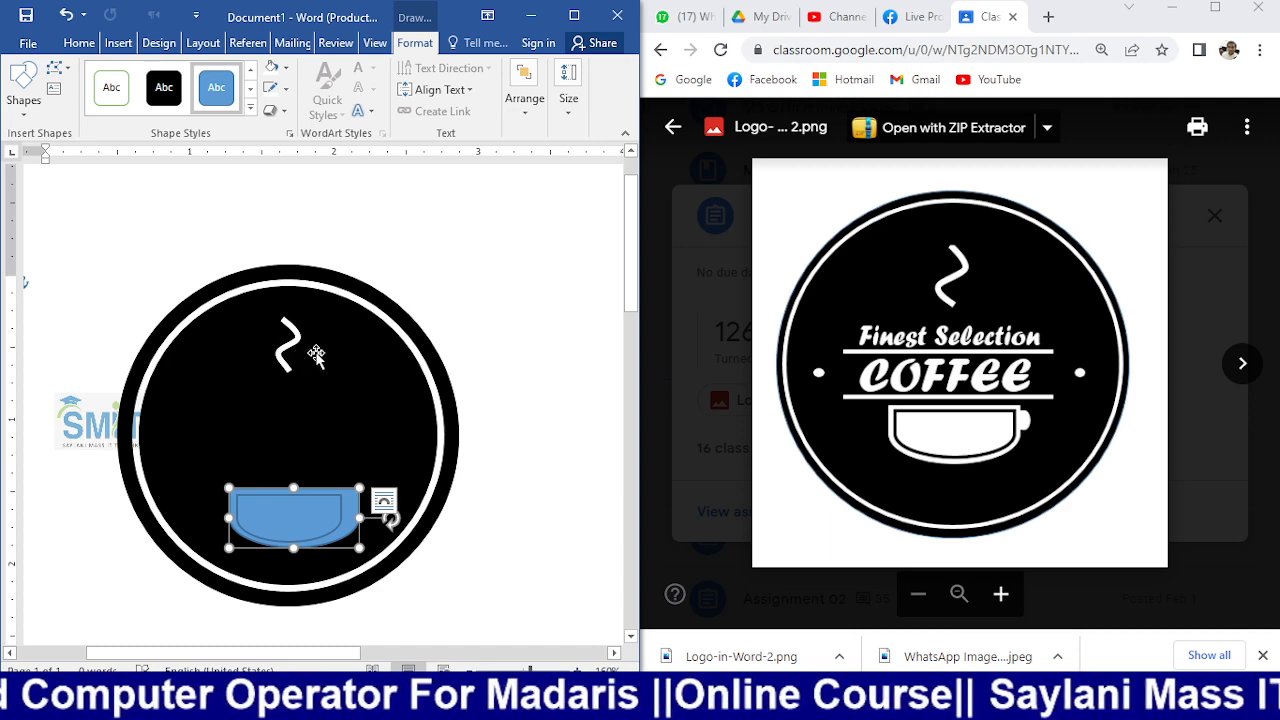
left_click_drag(327, 514, 300, 507)
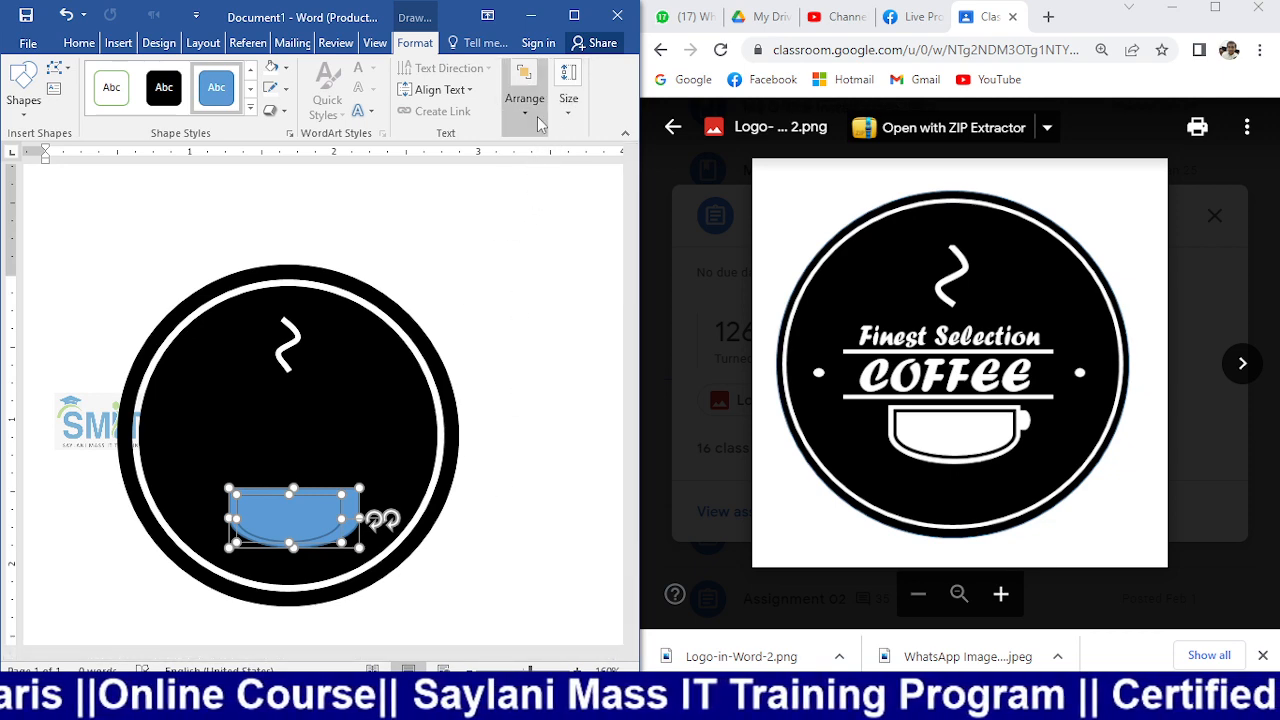
left_click(571, 362)
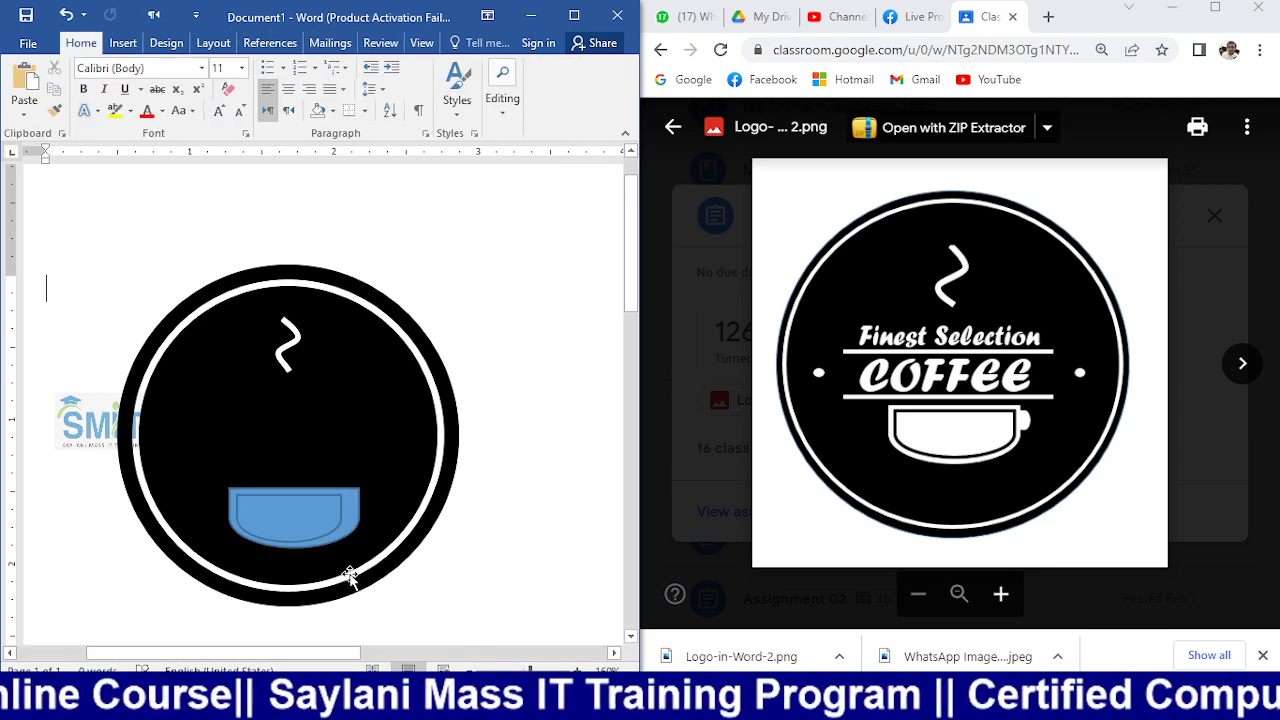
- Fill the outer cup shape with white and remove its outline
left_click(349, 516)
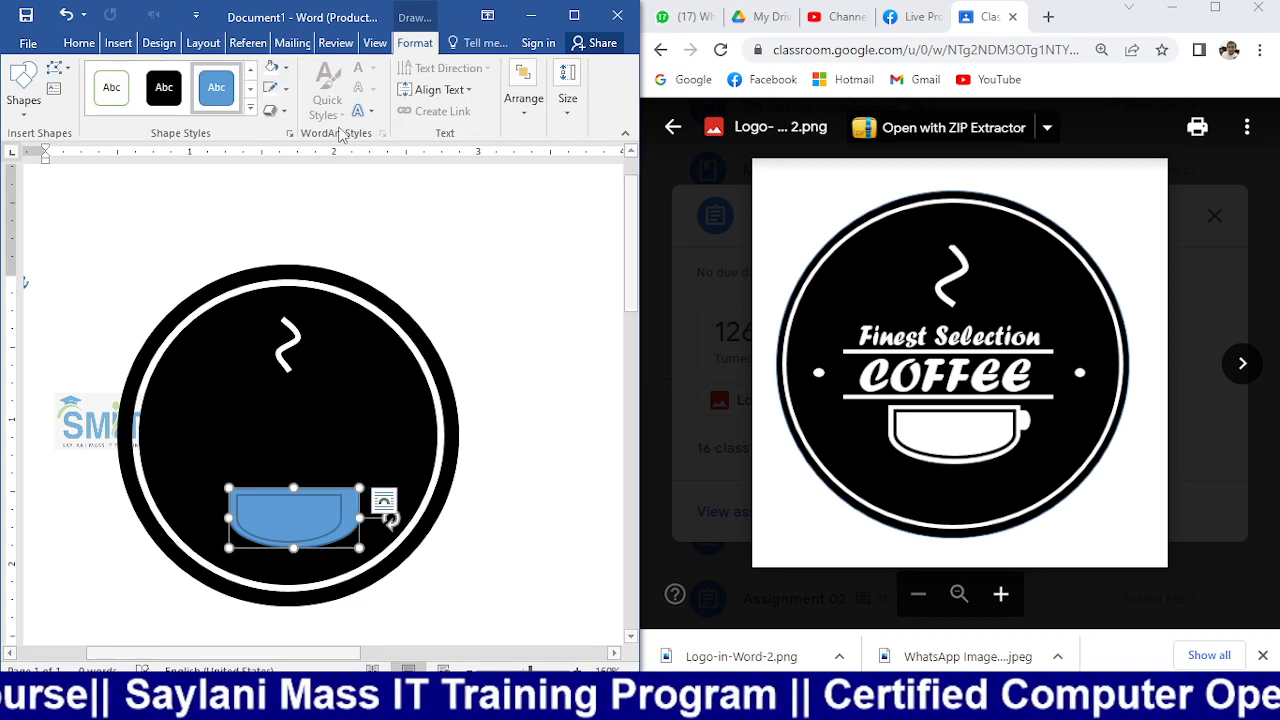
left_click(287, 68)
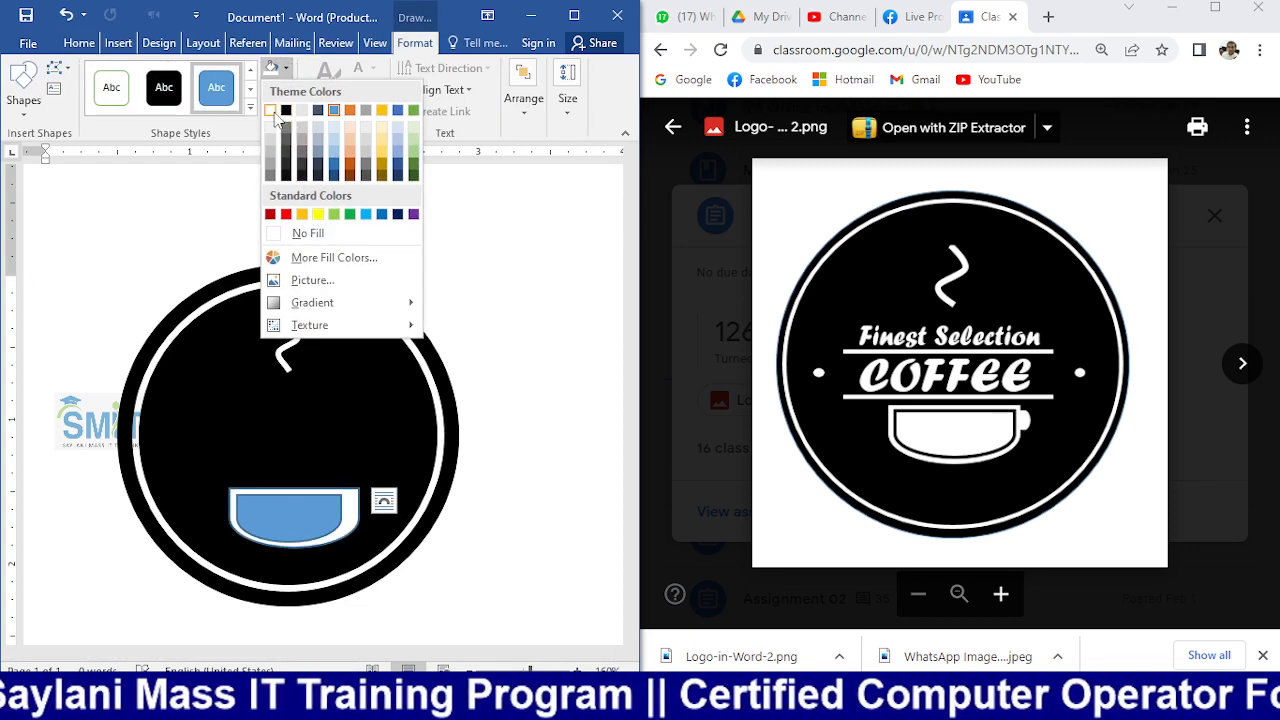
left_click(272, 110)
left_click(286, 90)
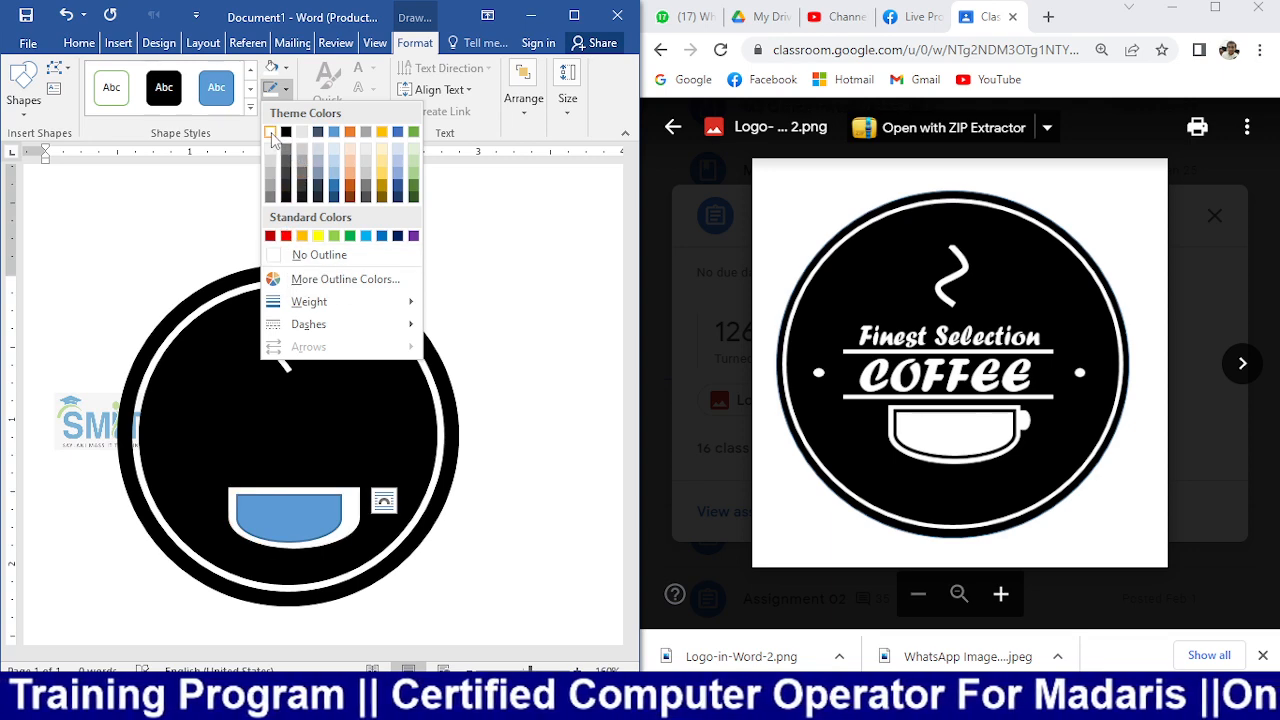
left_click(320, 256)
- Give the inner cup shape a black 2¼ pt outline and a white fill
left_click(306, 518)
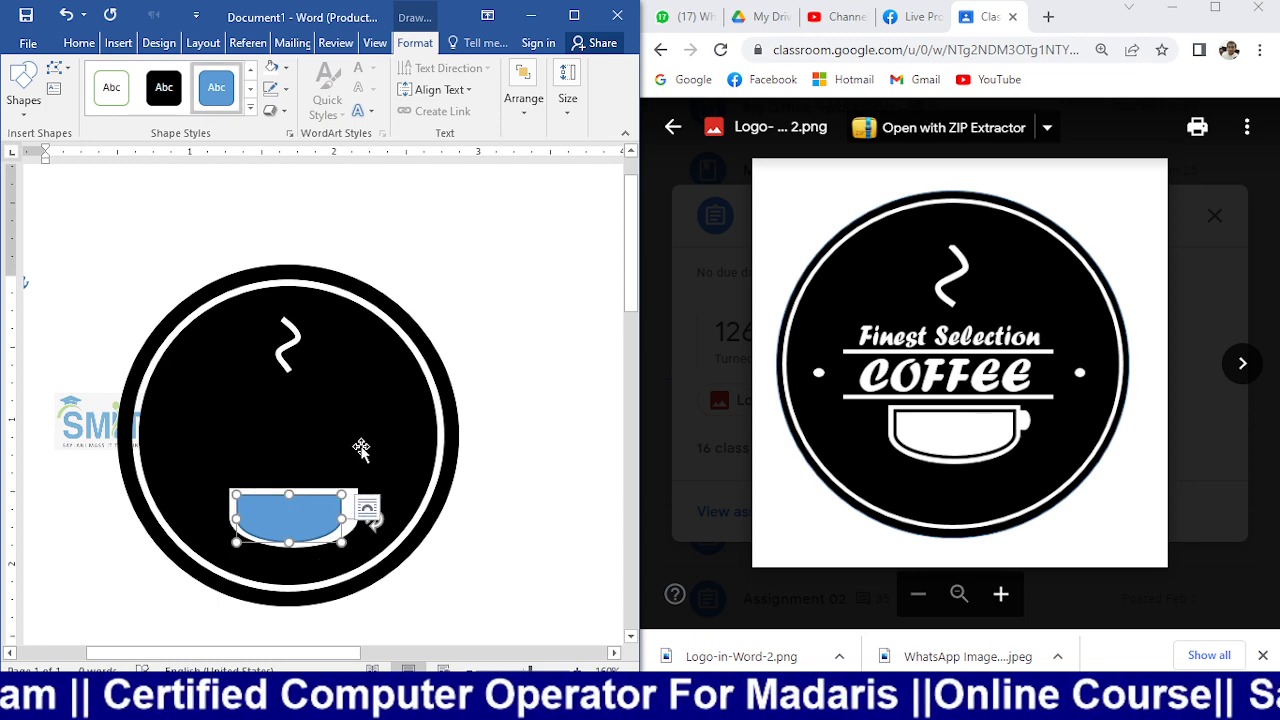
left_click(286, 91)
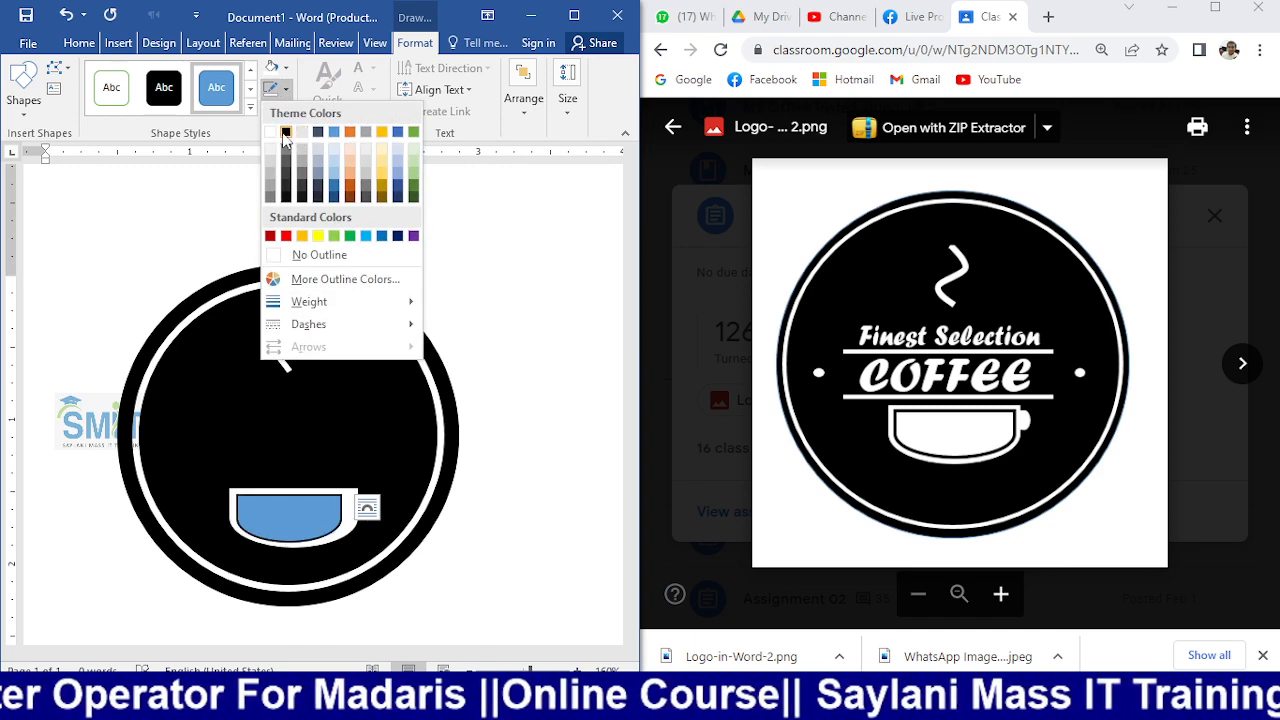
left_click(285, 133)
left_click(286, 90)
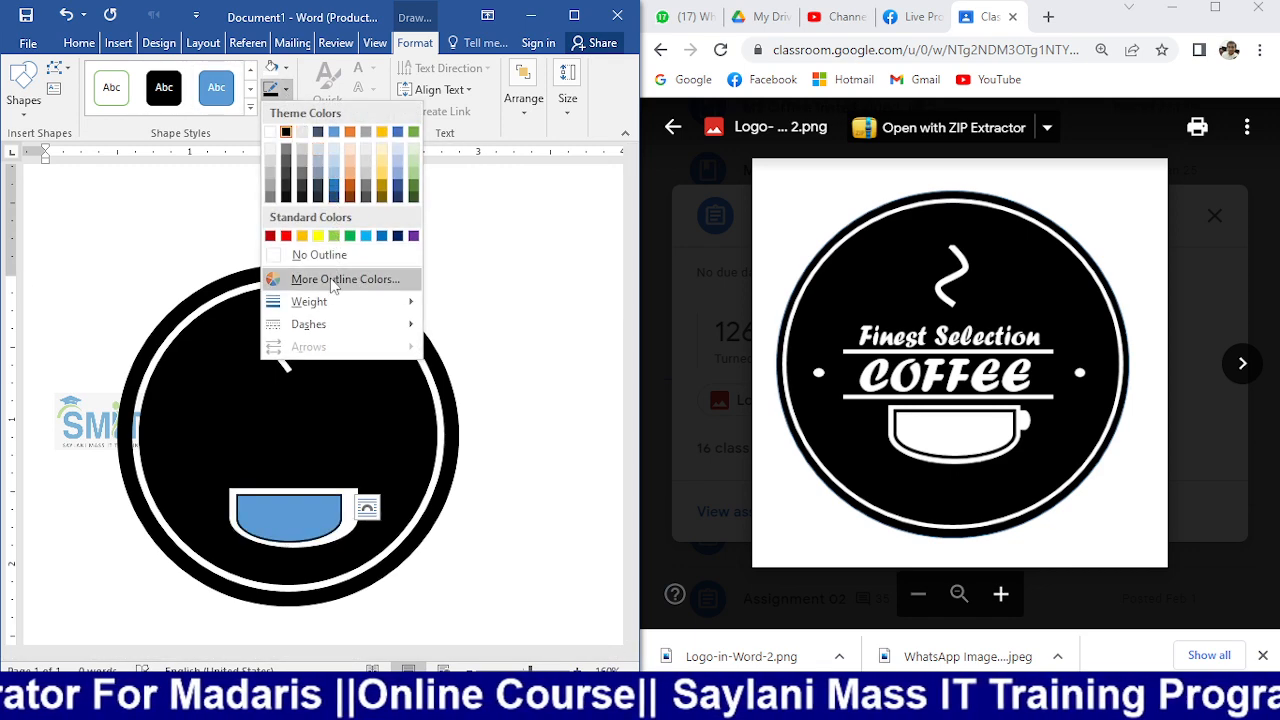
mouse_move(351, 300)
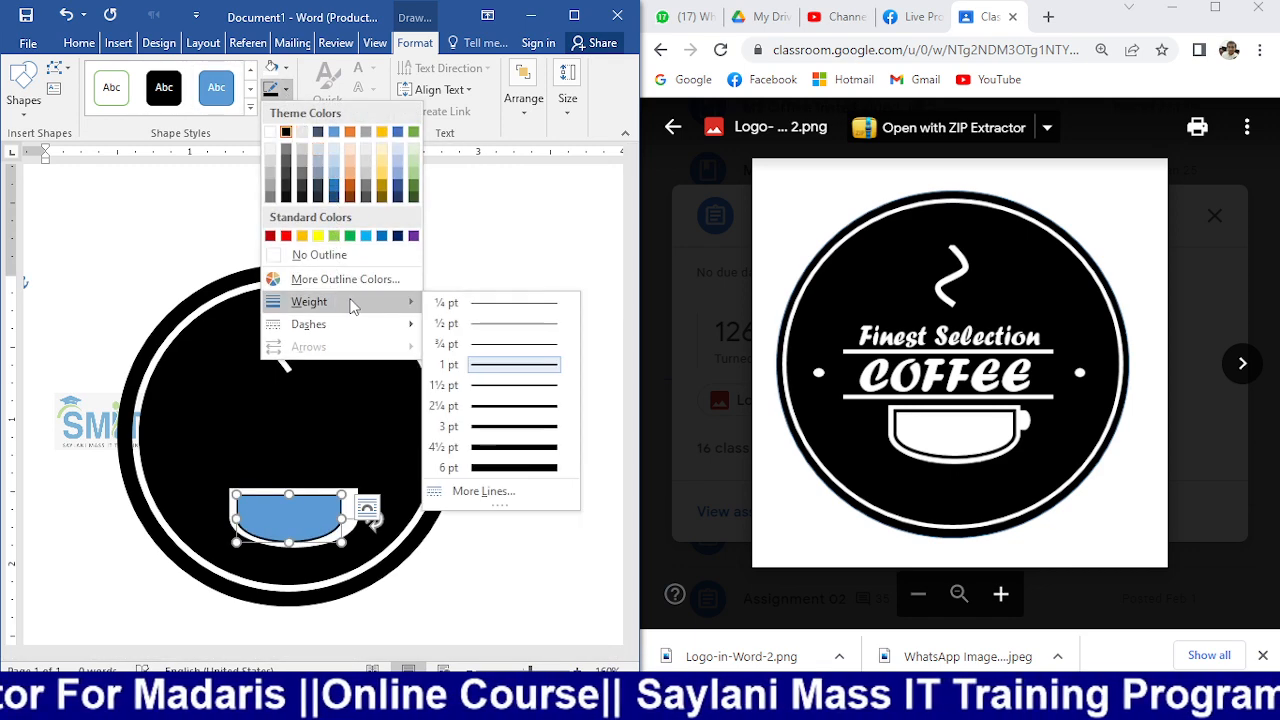
left_click(513, 406)
left_click(285, 68)
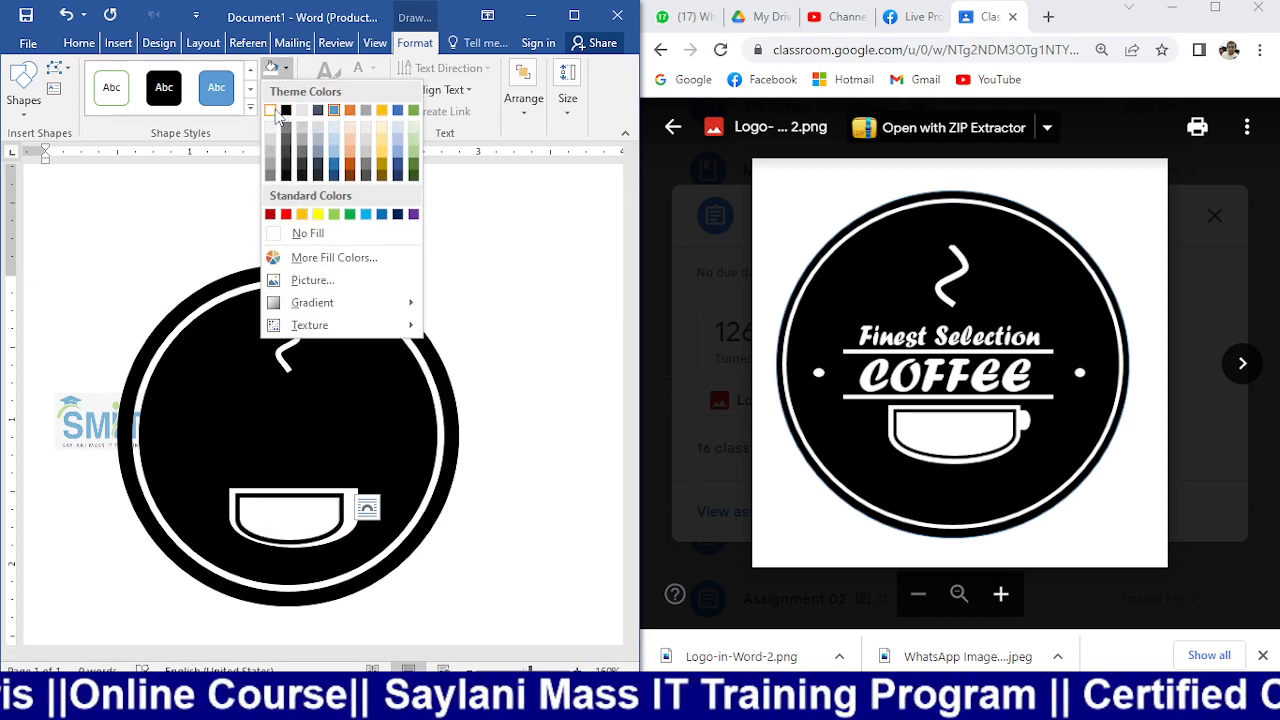
left_click(271, 111)
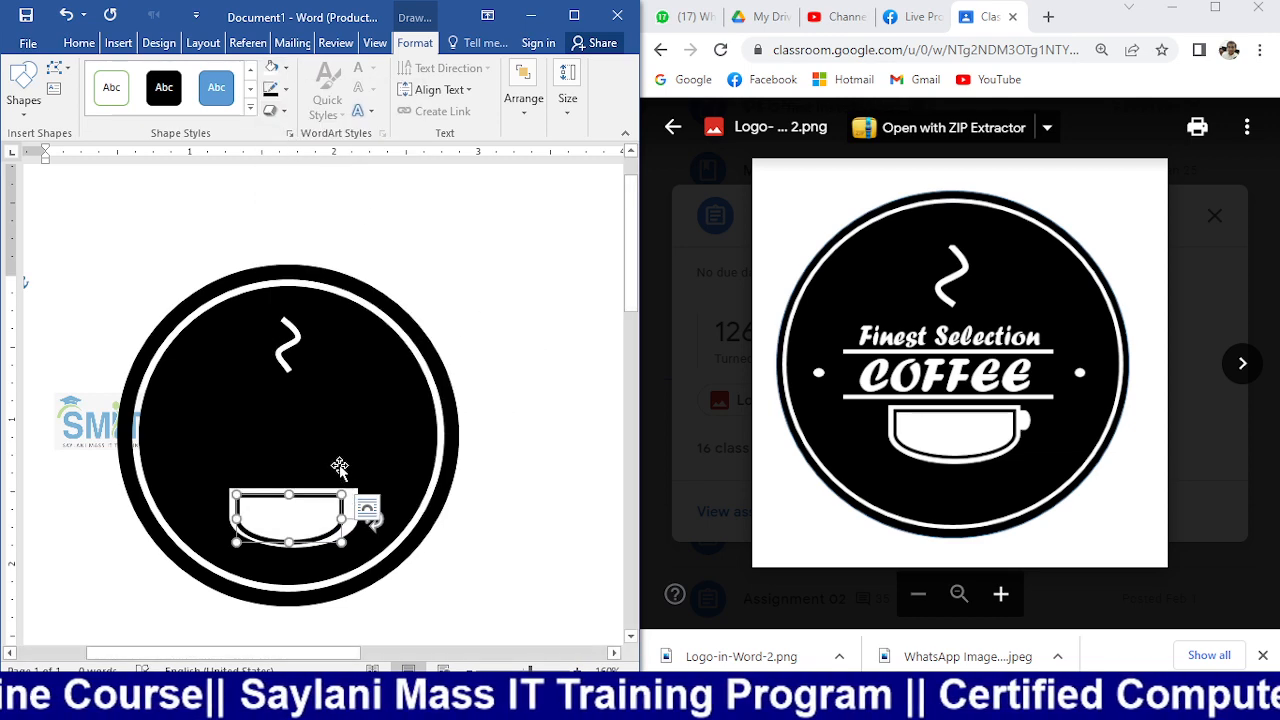
- Set the inner cup shape's outline weight to 1½ pt and deselect it
left_click(285, 89)
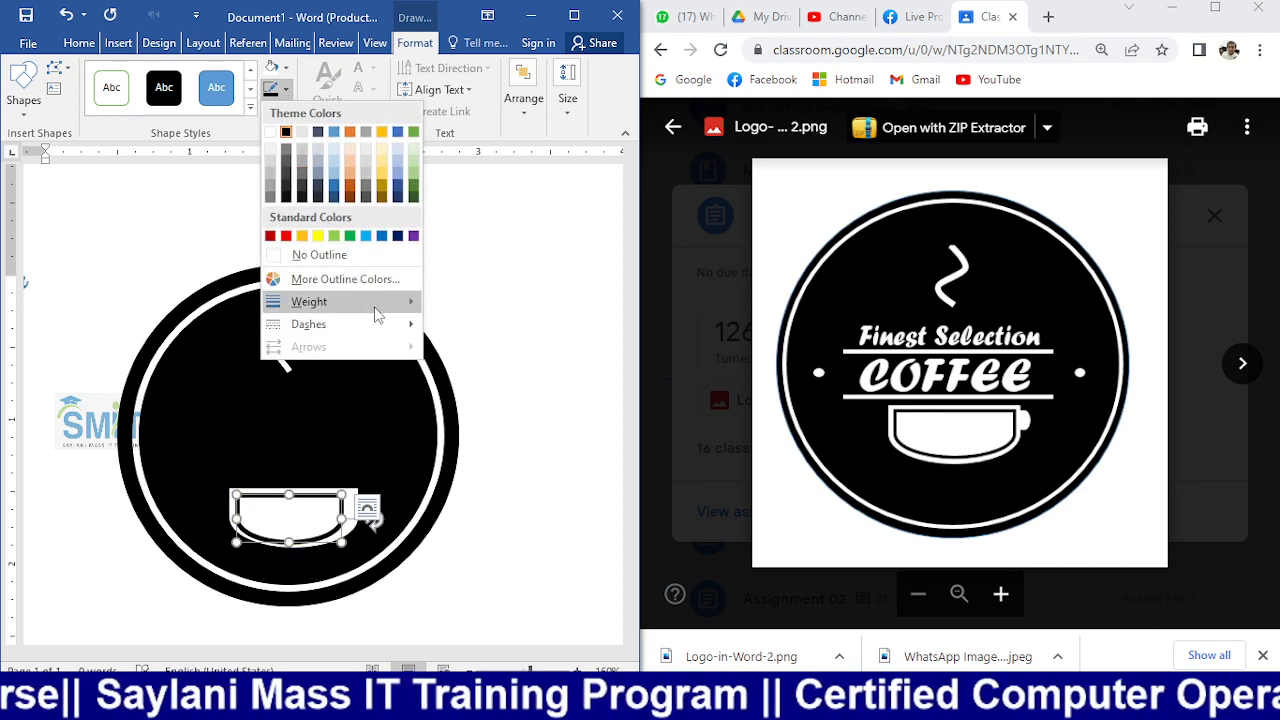
mouse_move(305, 301)
left_click(533, 387)
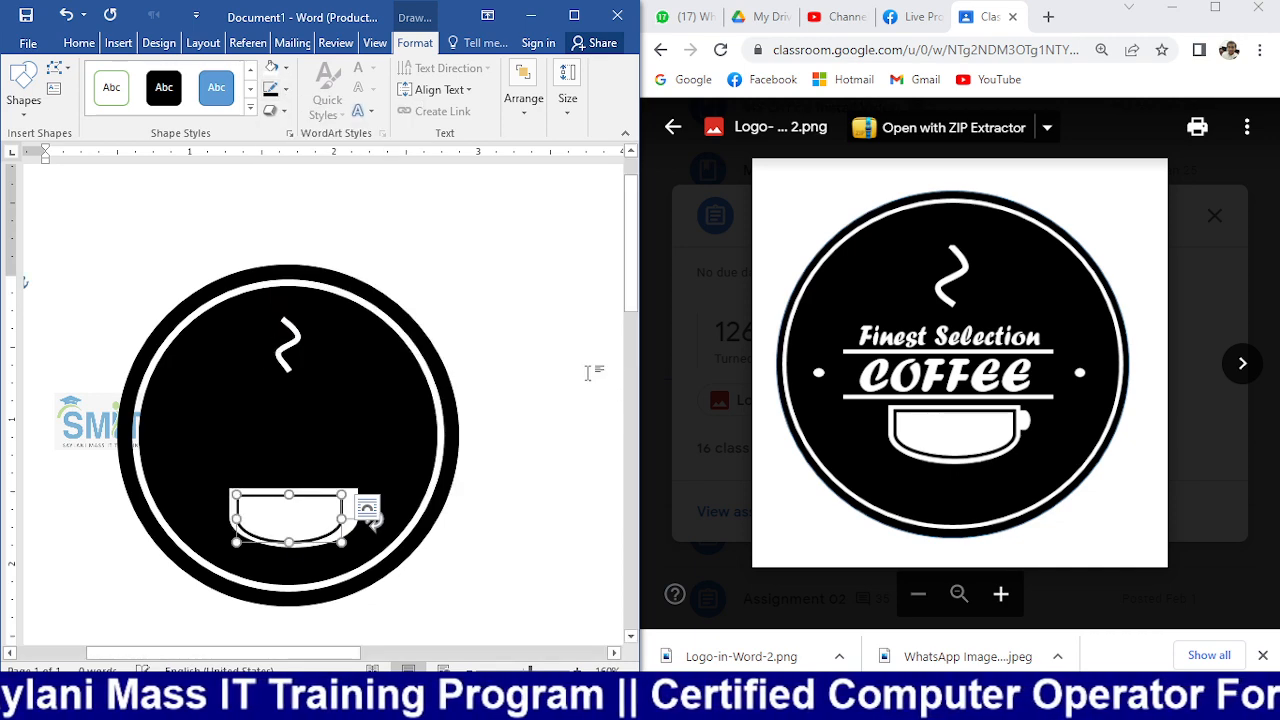
key("Escape")
- Select the inner and outer cup shapes and align them to each other by center and middle
left_click(342, 512)
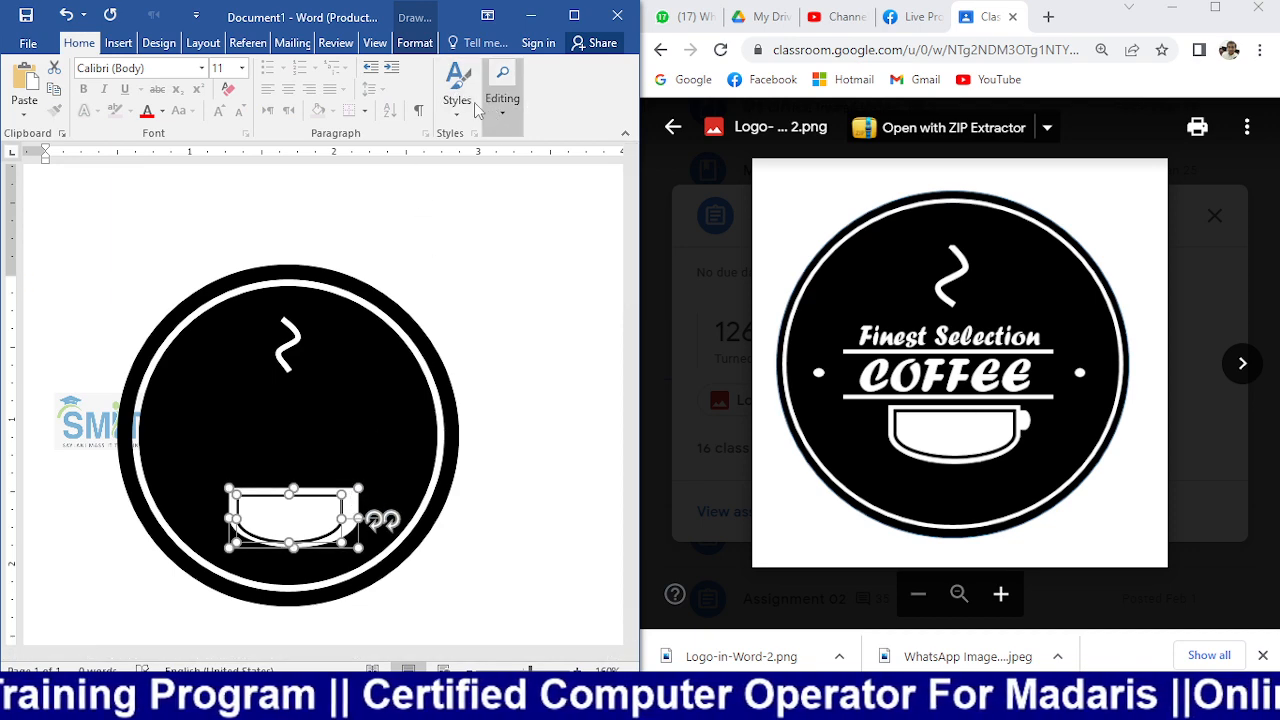
left_click(415, 43)
left_click(523, 98)
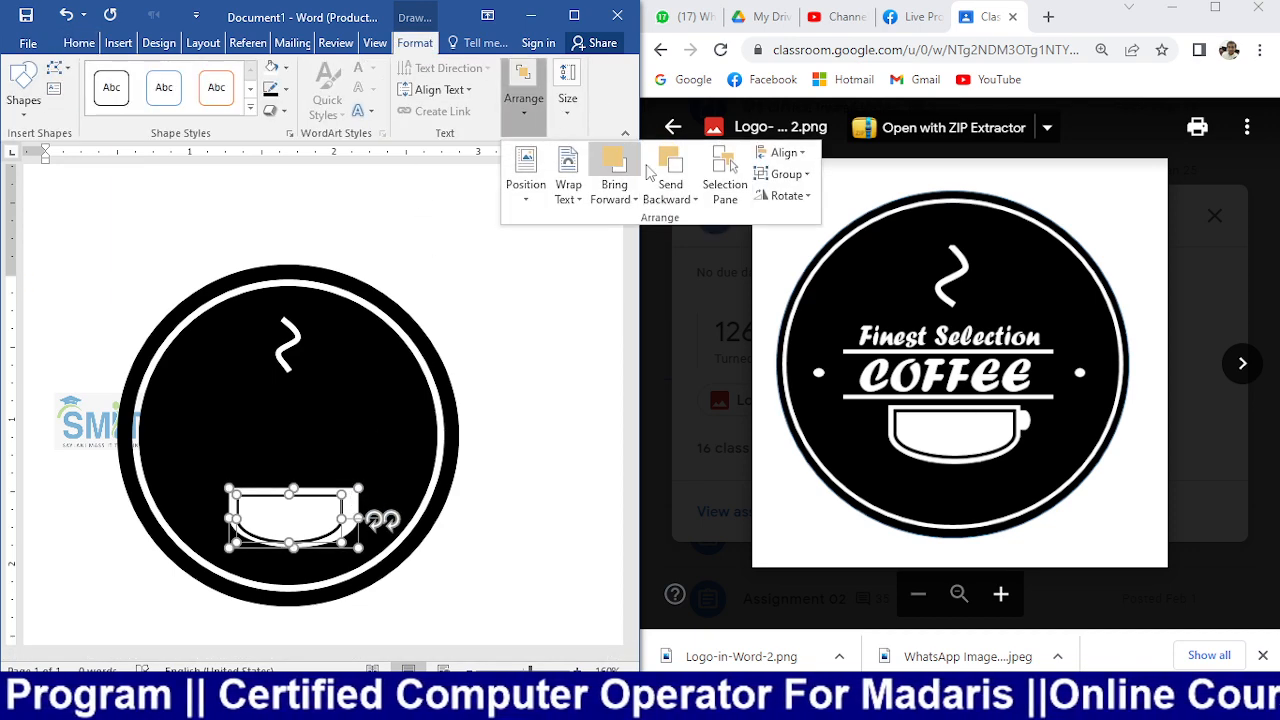
left_click(782, 152)
left_click(848, 198)
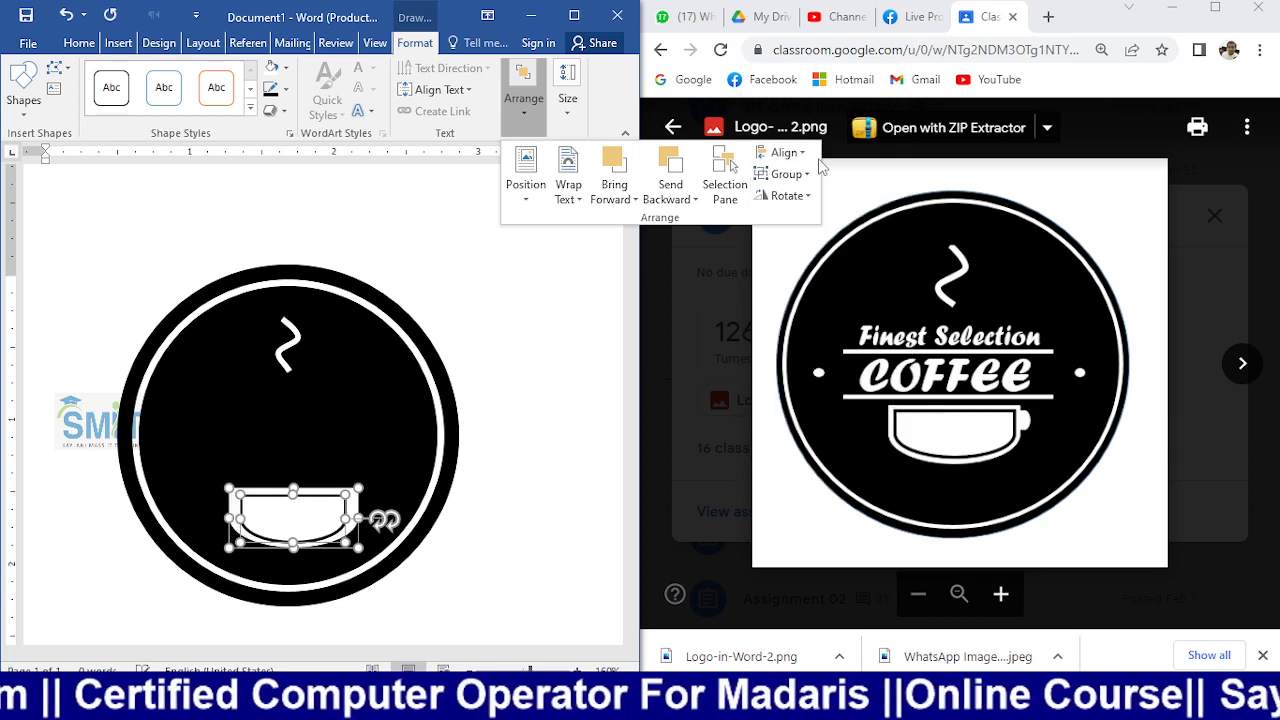
left_click(800, 154)
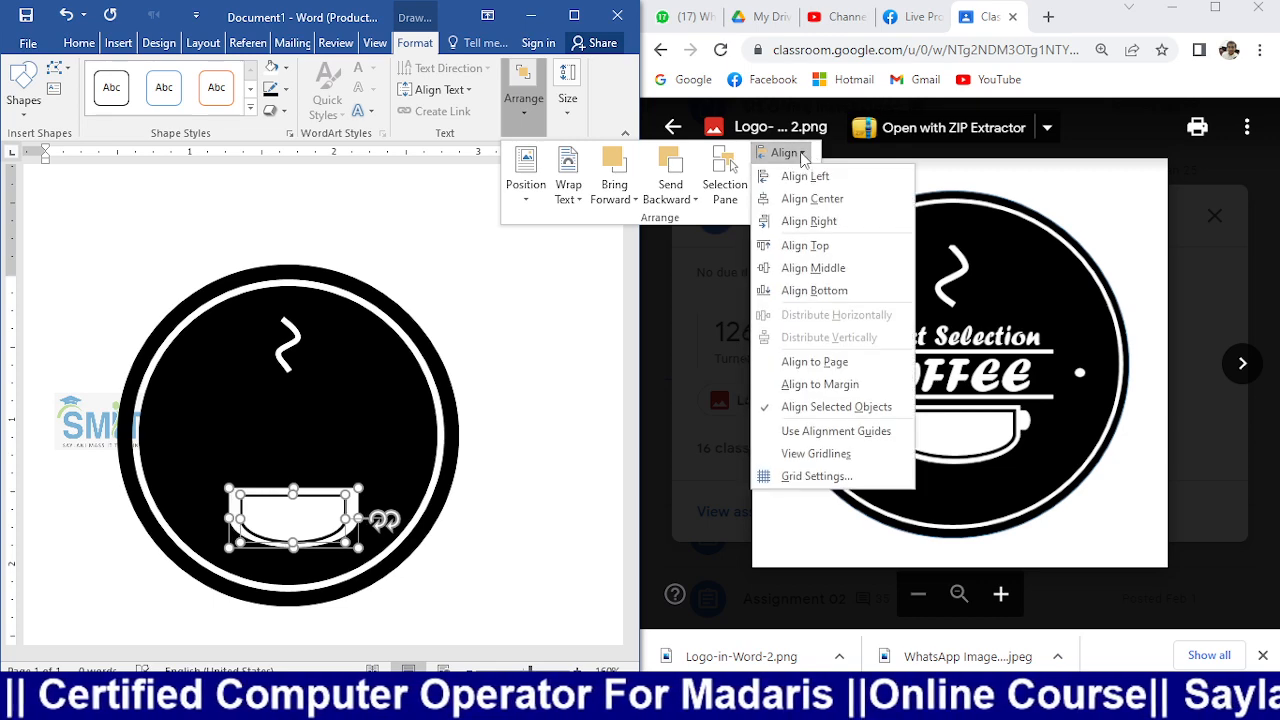
left_click(835, 267)
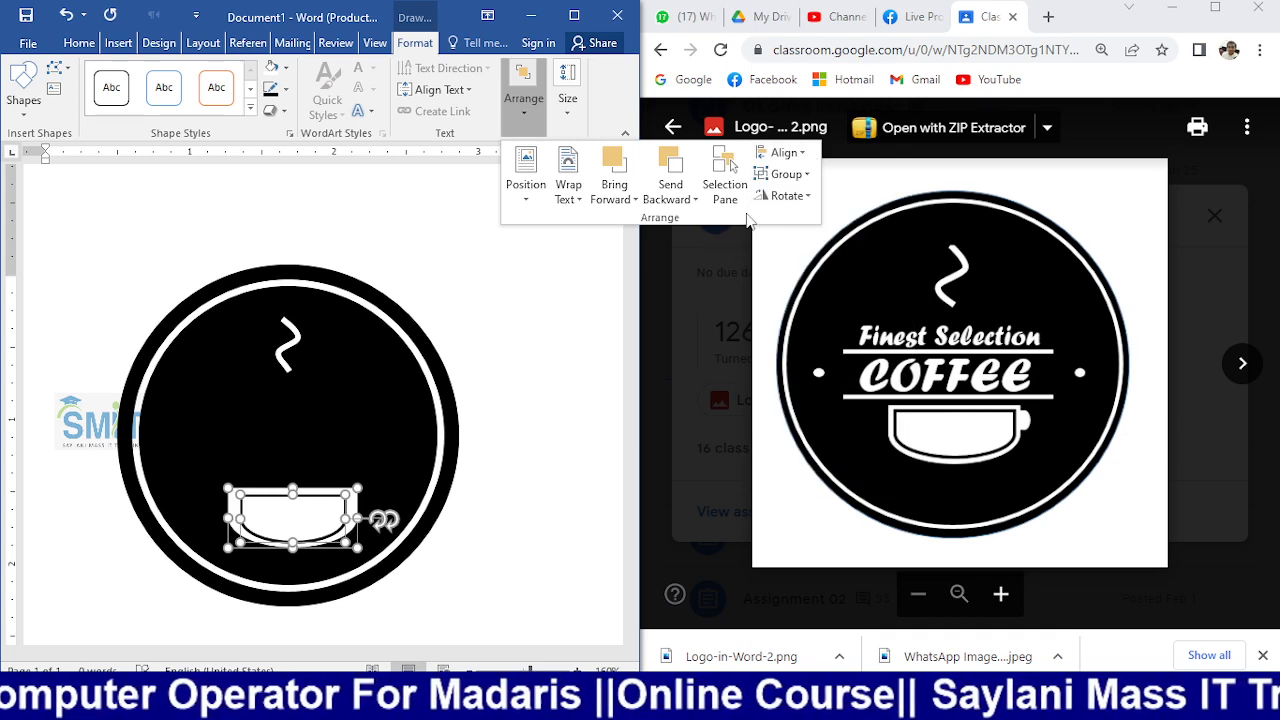
- Group the two aligned cup shapes and shift the group slightly left and down inside the black circle
left_click(786, 174)
left_click(800, 200)
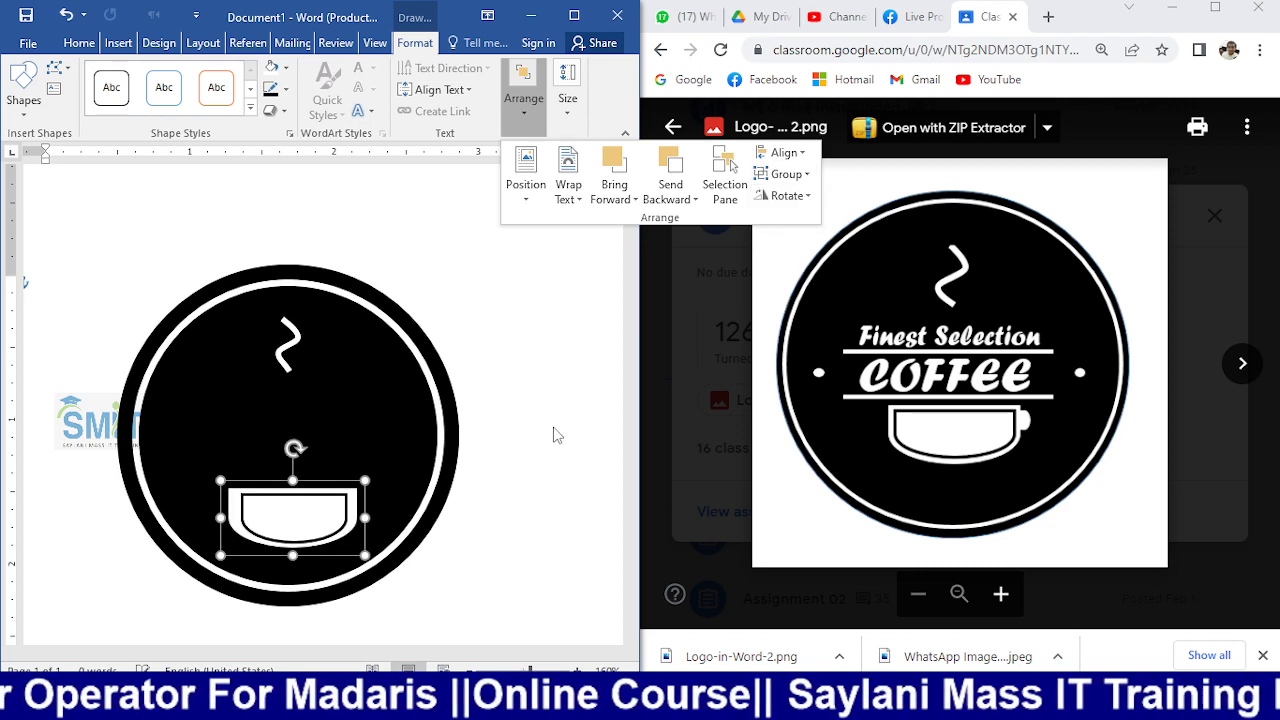
left_click(557, 435)
mouse_move(308, 500)
left_mouse_down()
mouse_move(278, 468)
mouse_move(292, 500)
left_mouse_up()
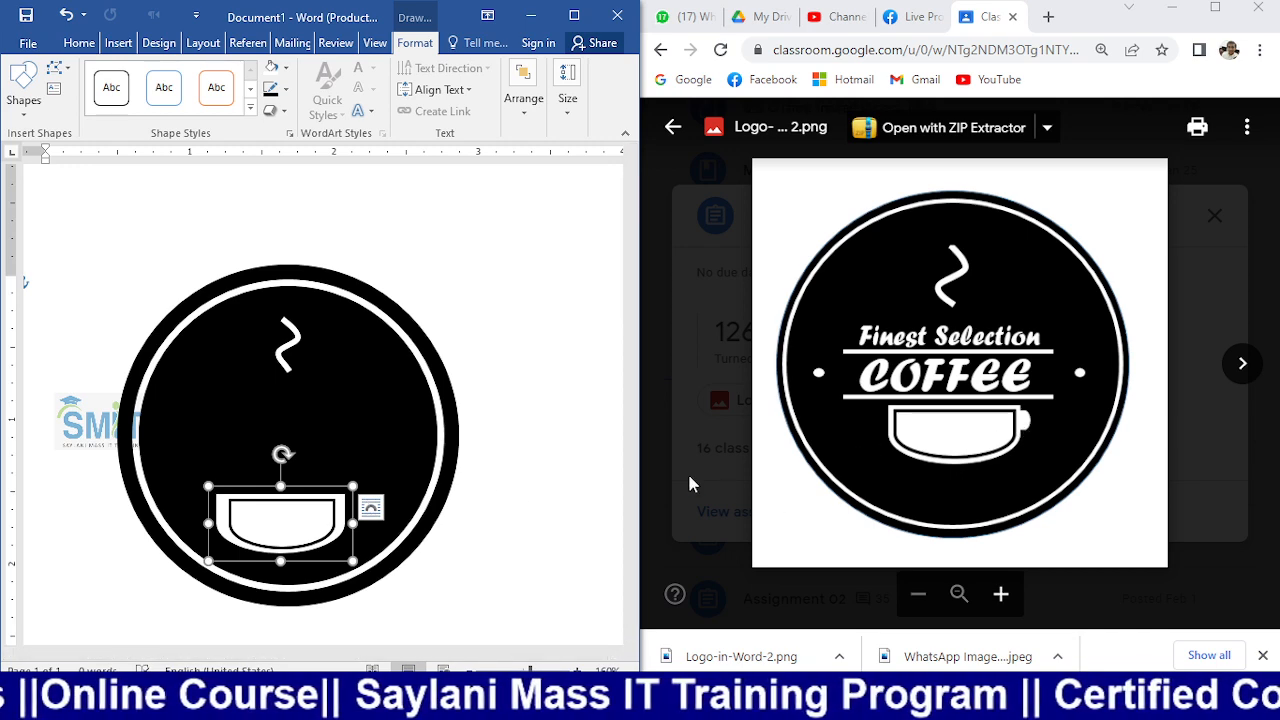
left_click(574, 460)
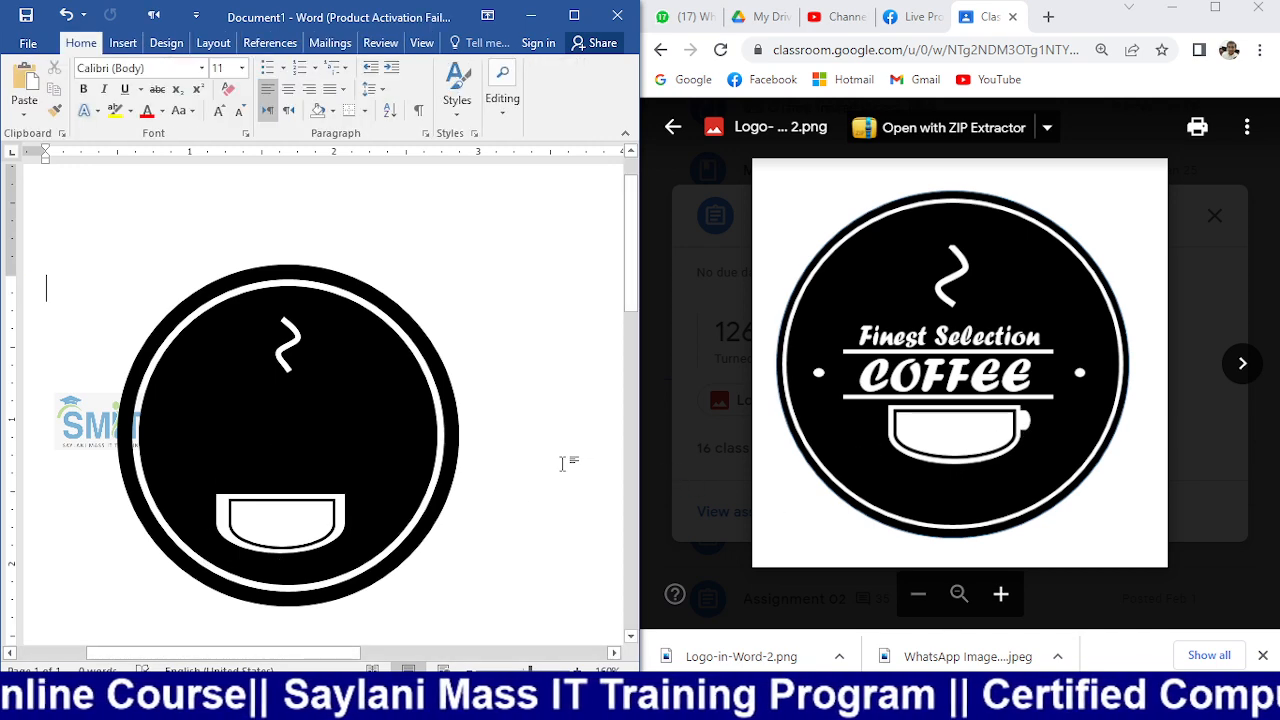
- Draw a small Flowchart Delay shape just right of the cup as its handle and enlarge it slightly
left_click(123, 42)
left_click(205, 116)
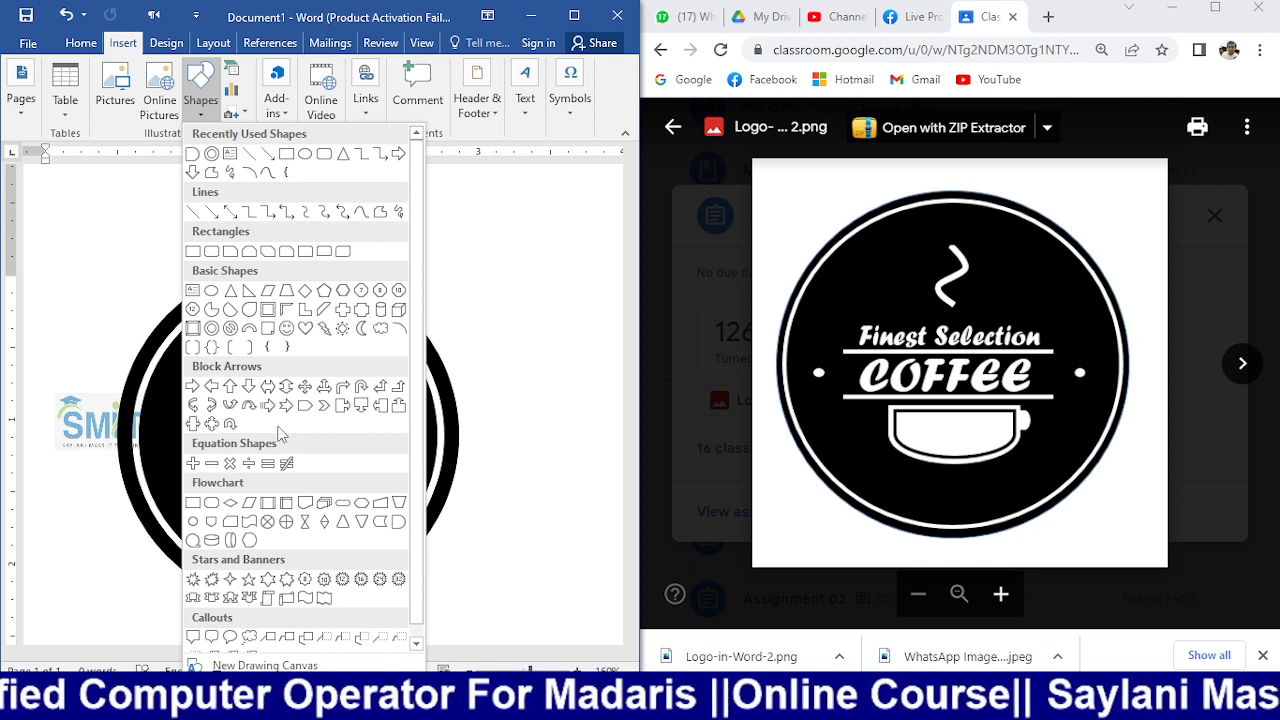
left_click(615, 420)
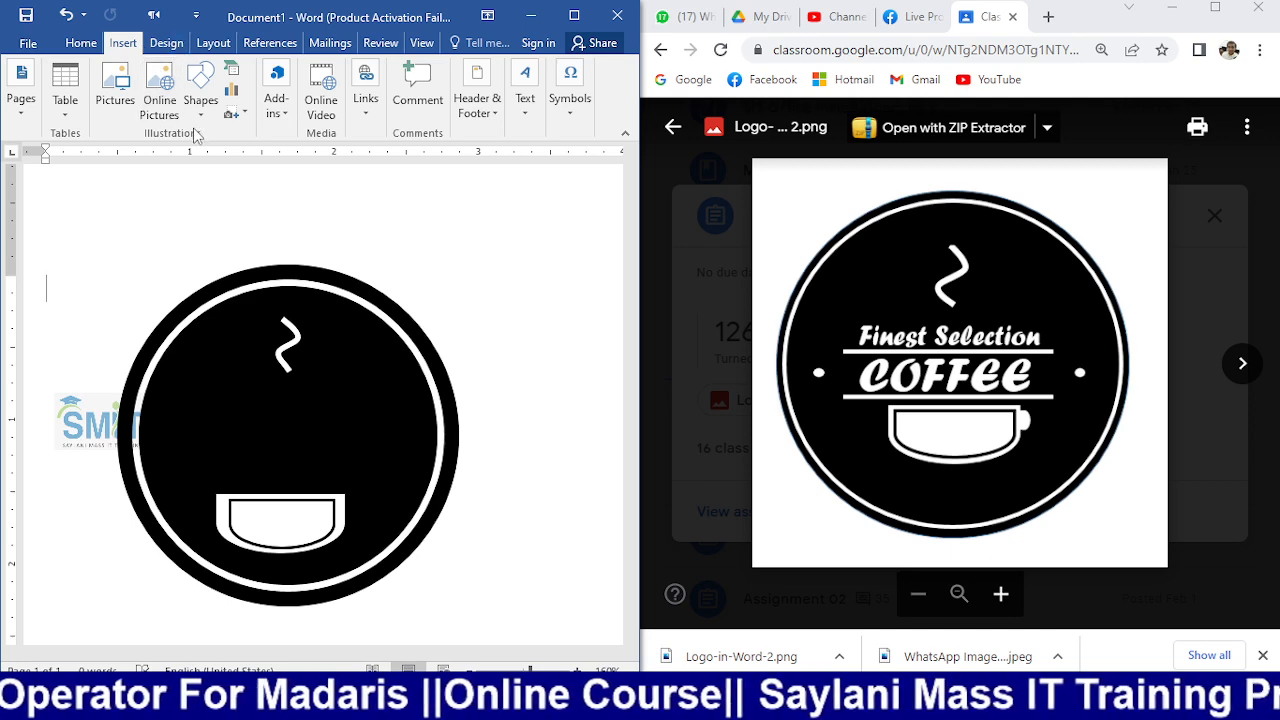
left_click(200, 88)
left_click(398, 522)
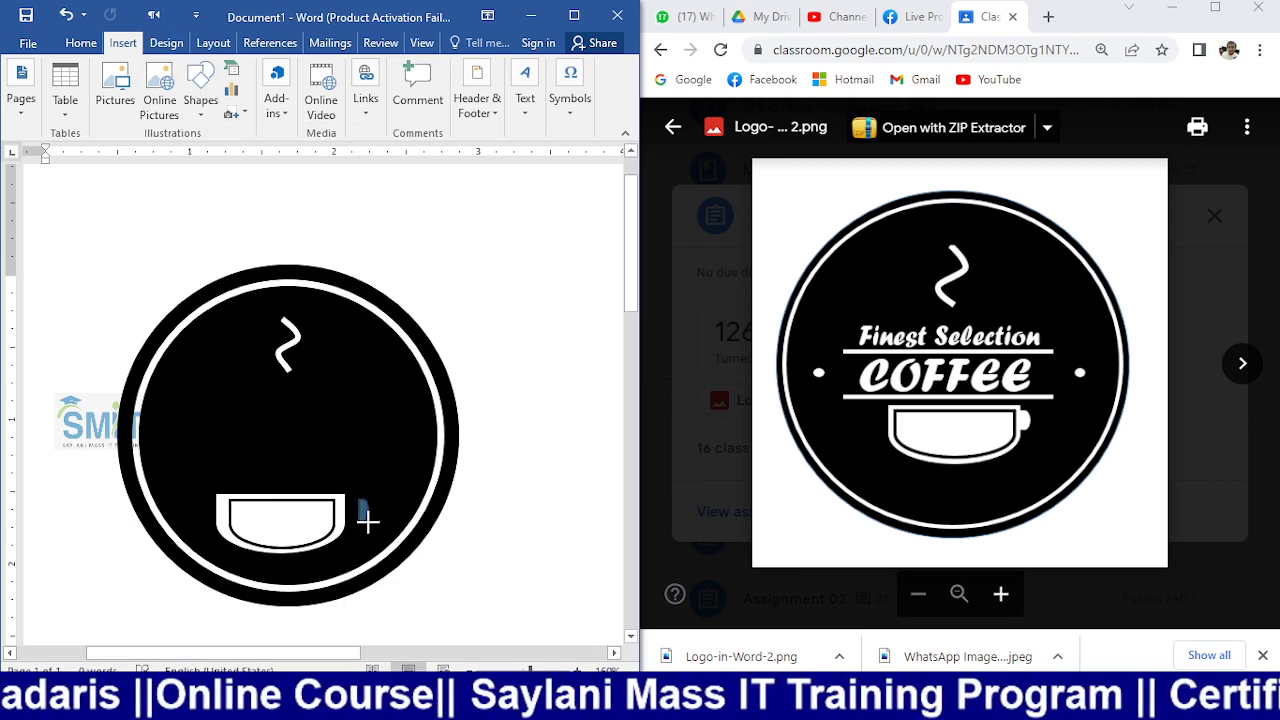
left_click_drag(366, 521, 366, 518)
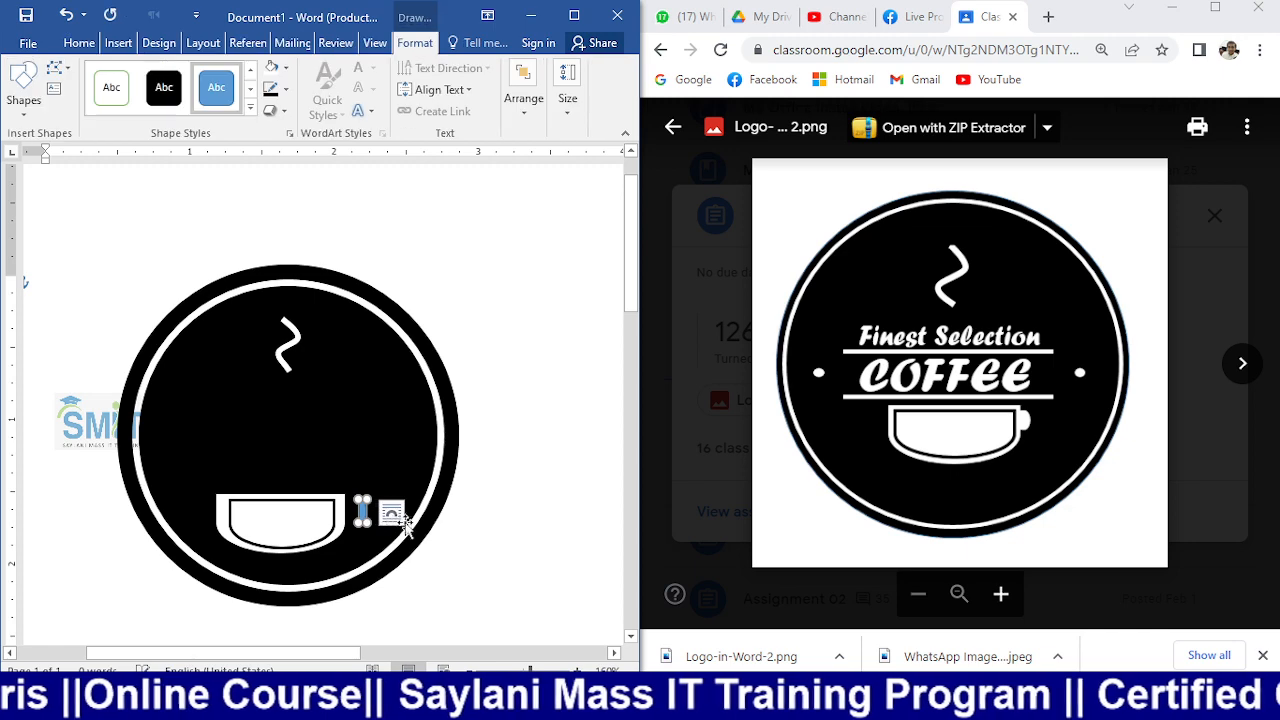
left_click(488, 565)
left_click(366, 514)
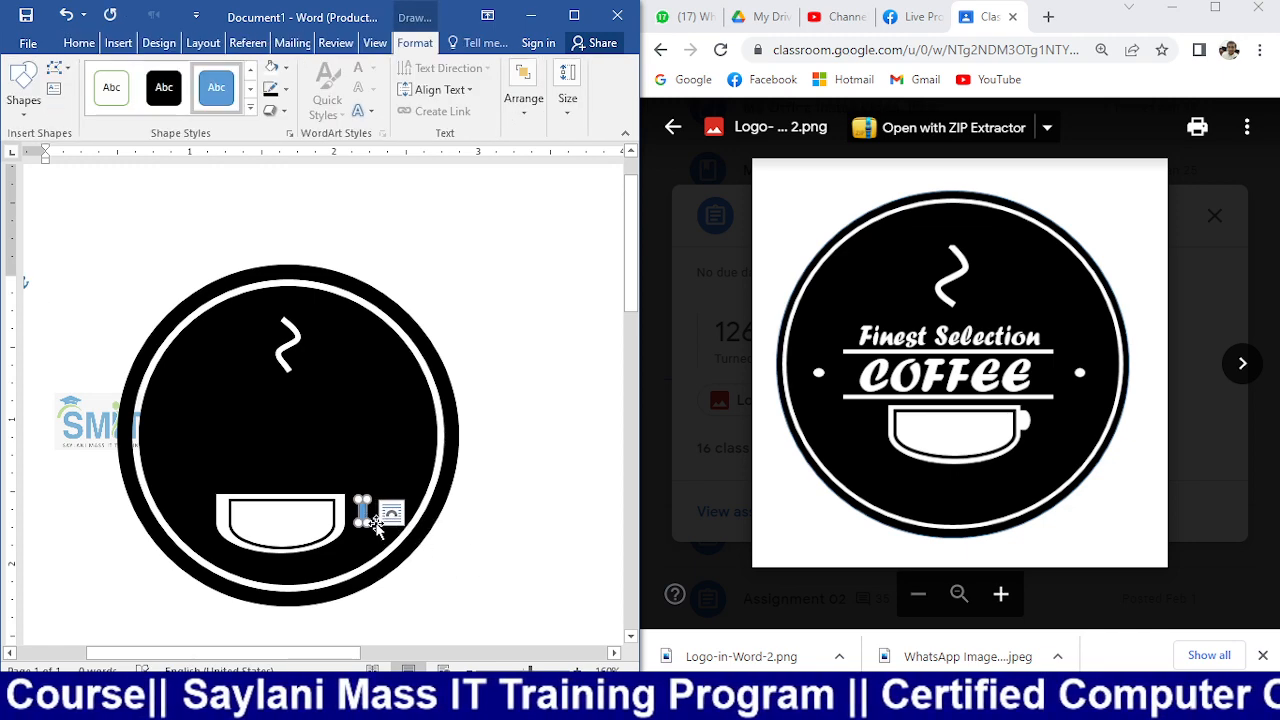
left_click_drag(369, 521, 374, 522)
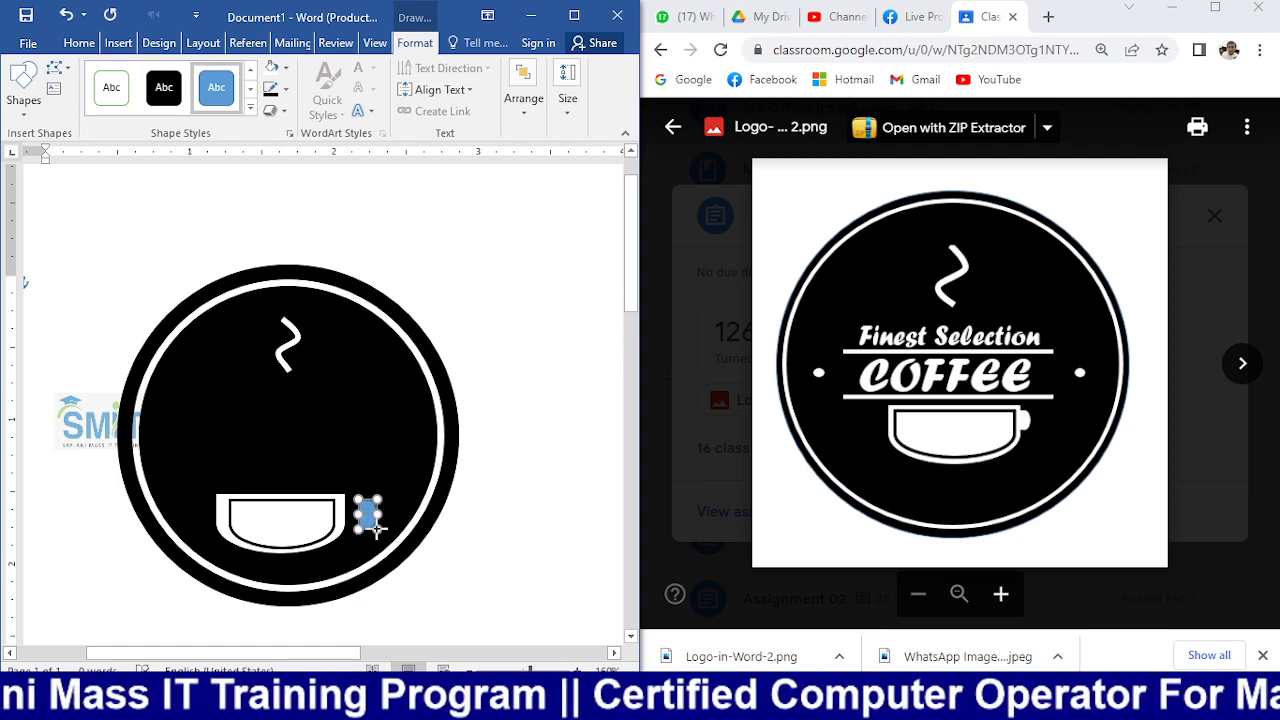
left_click(463, 534)
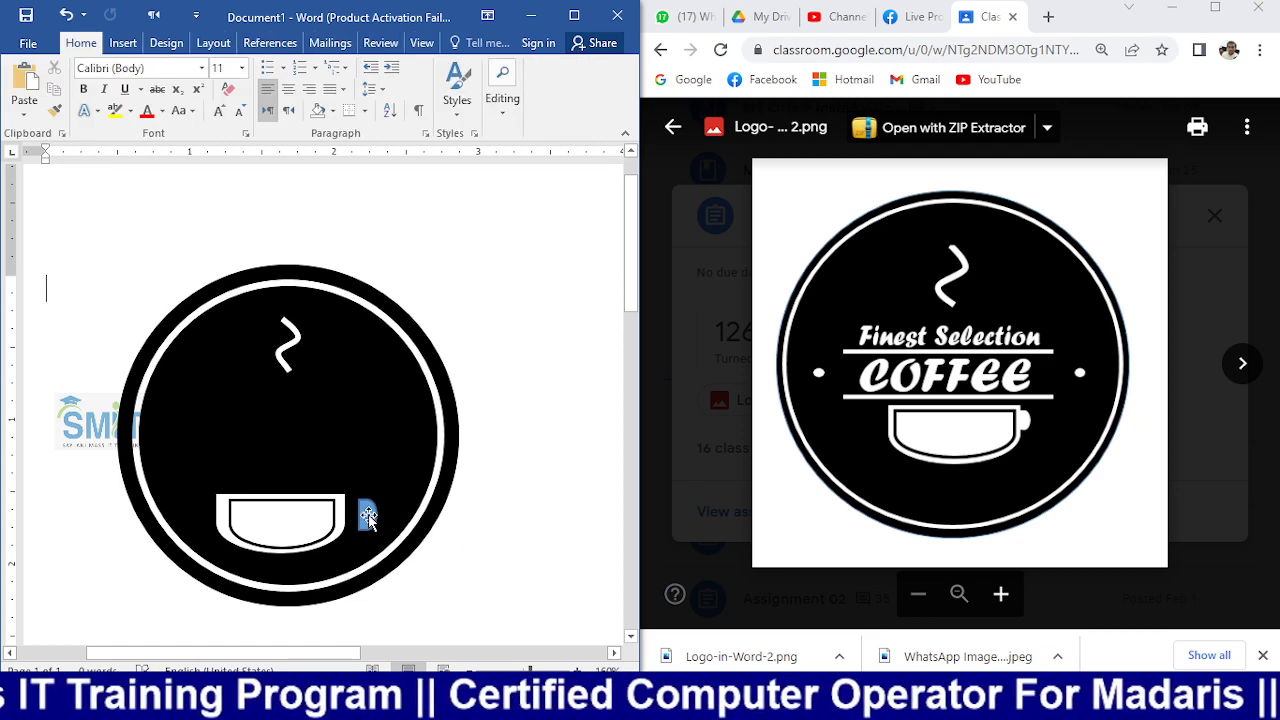
- Attach the handle shape to the cup's right edge and reduce its height and width to fit
mouse_move(368, 516)
left_mouse_down()
mouse_move(357, 513)
mouse_move(362, 525)
left_mouse_up()
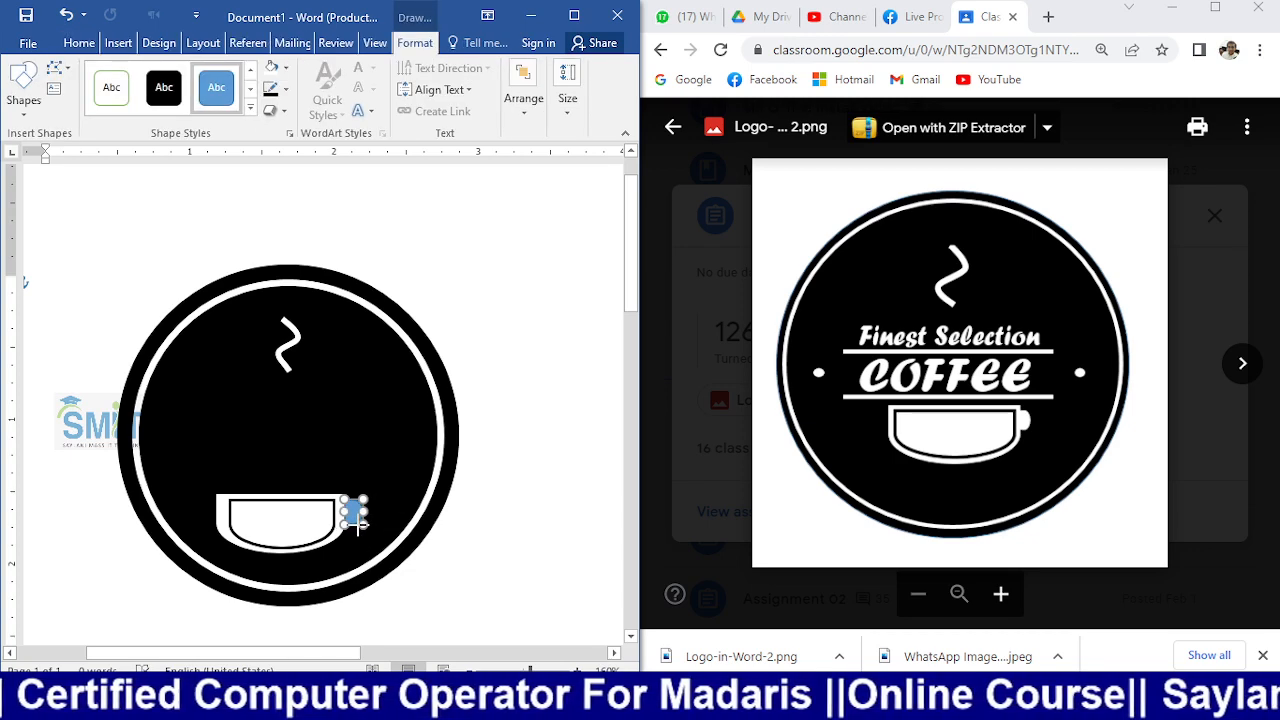
left_click_drag(358, 522, 360, 522)
left_click(512, 517)
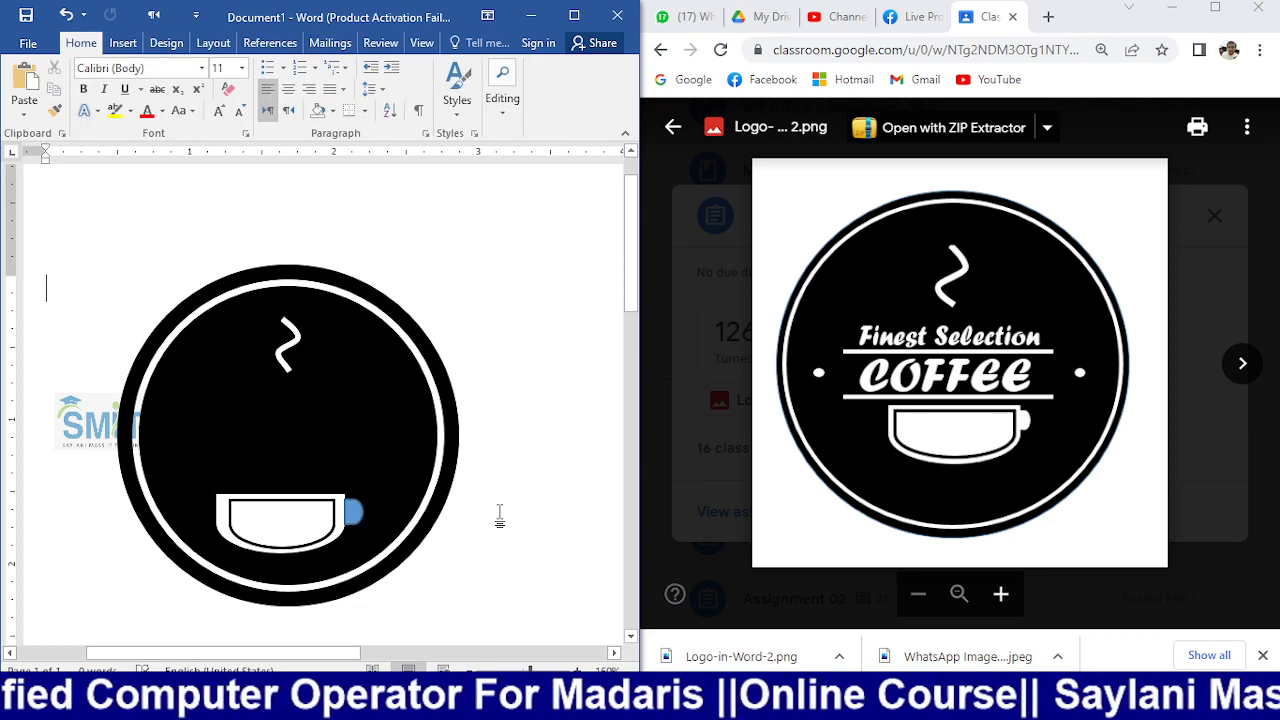
left_click(358, 510)
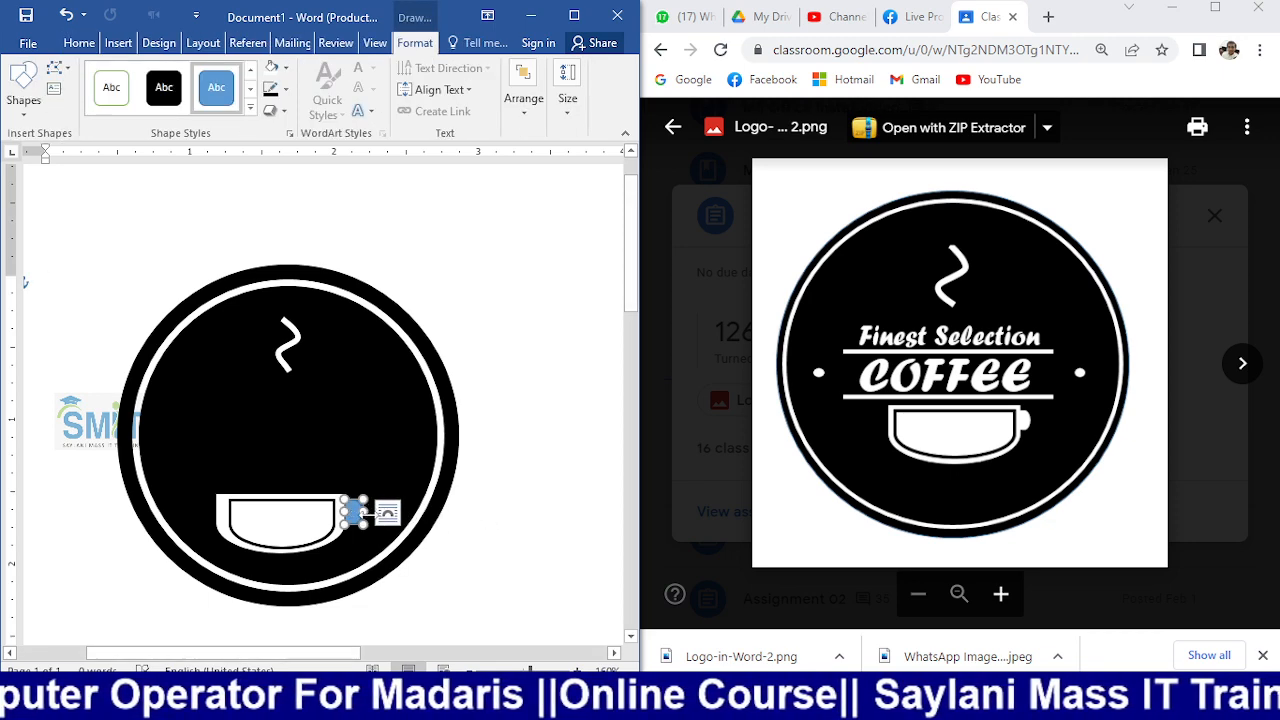
left_click_drag(365, 512, 364, 513)
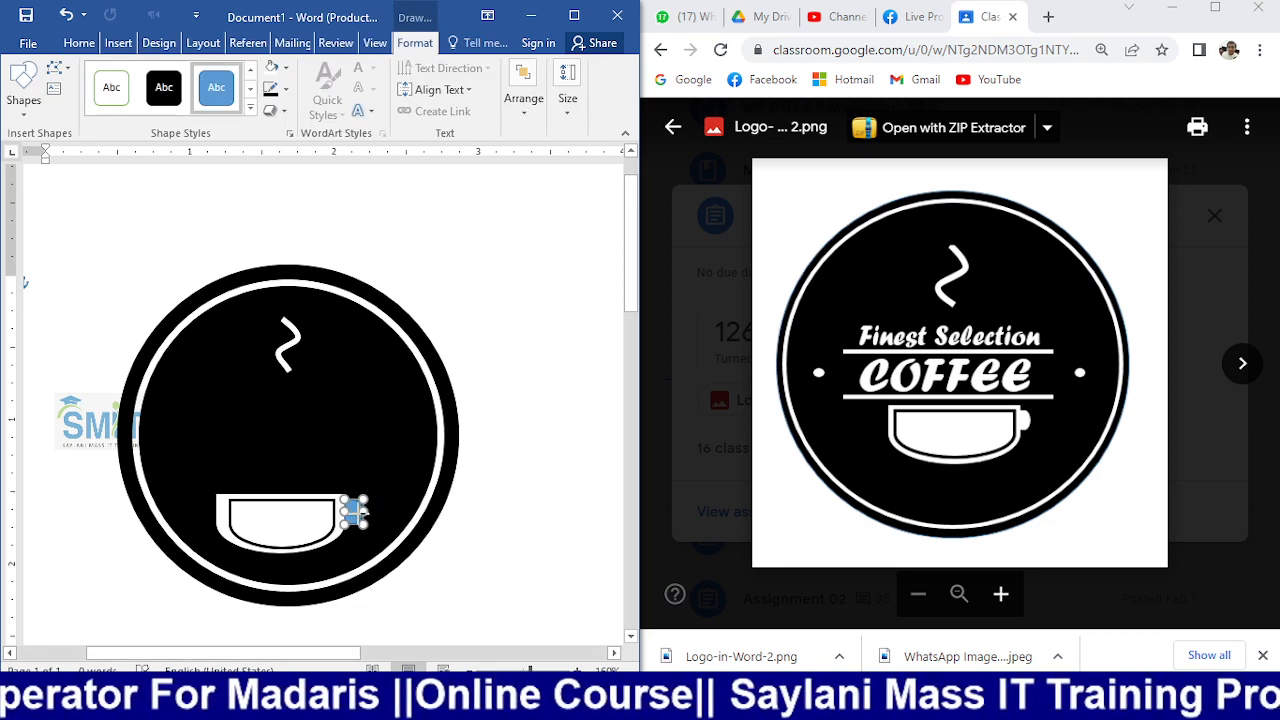
left_click(443, 518)
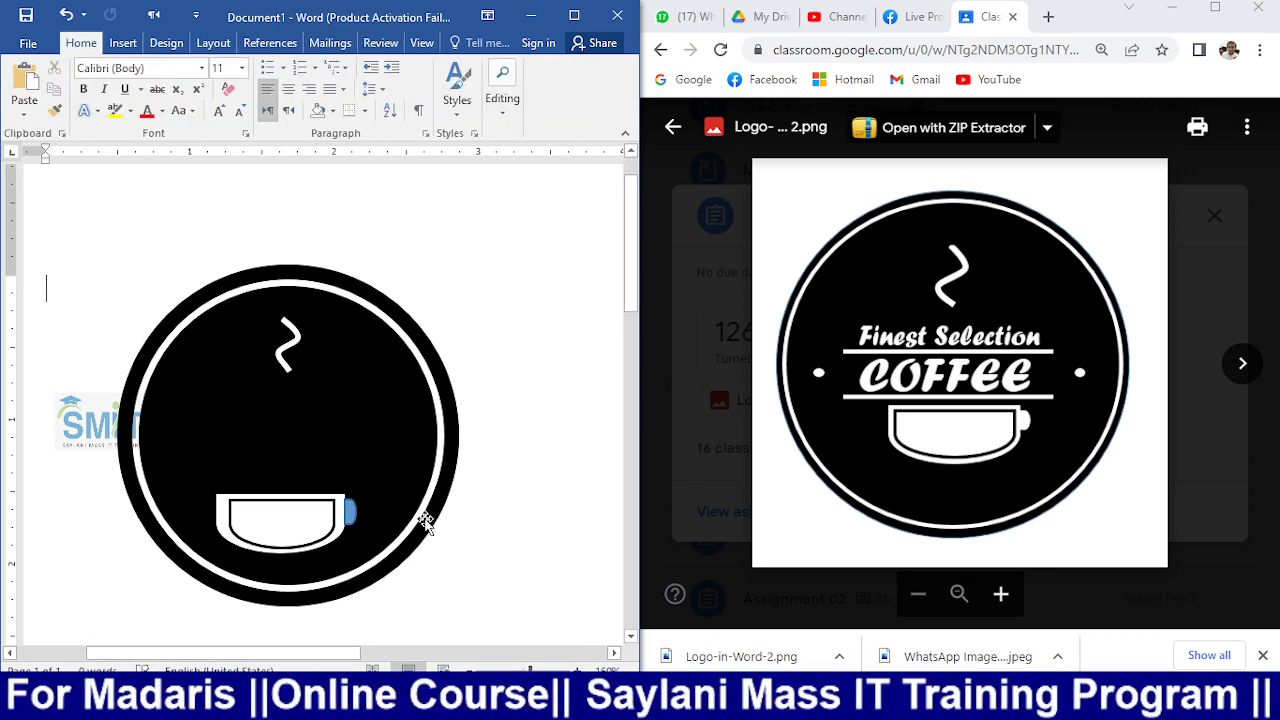
- Fill the cup's handle with white and remove its outline
left_click(348, 511)
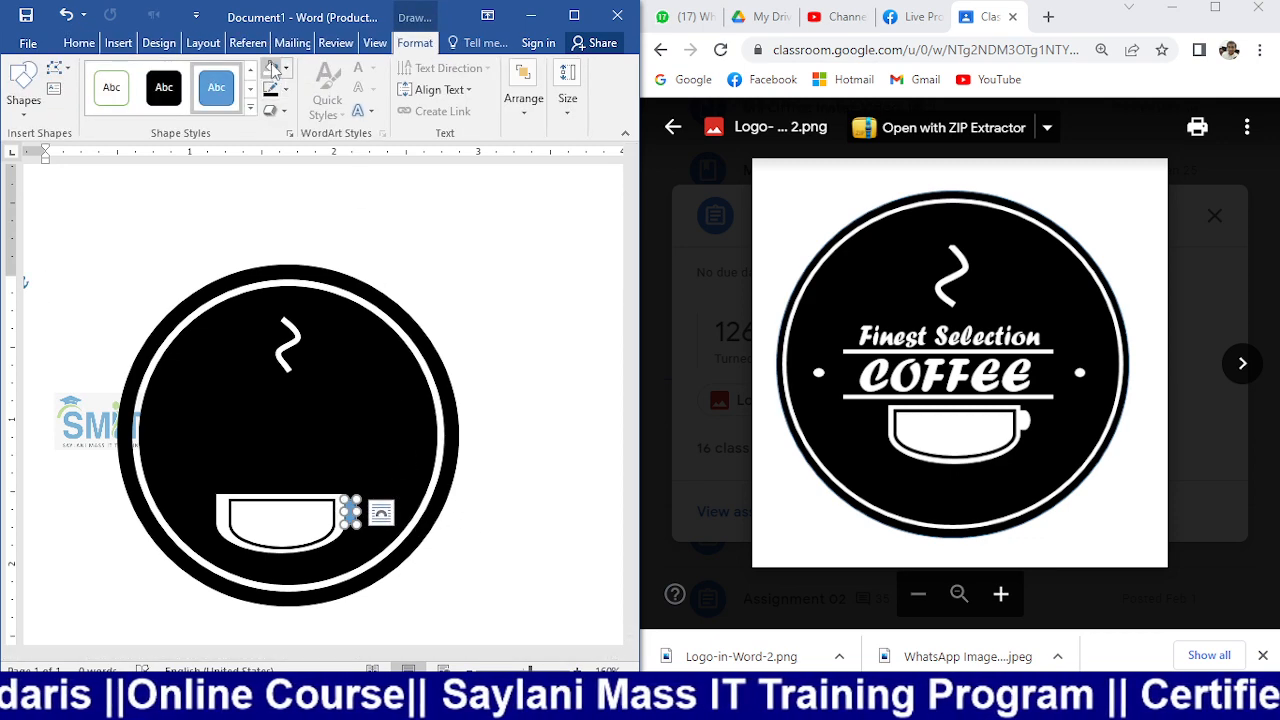
left_click(286, 68)
left_click(279, 121)
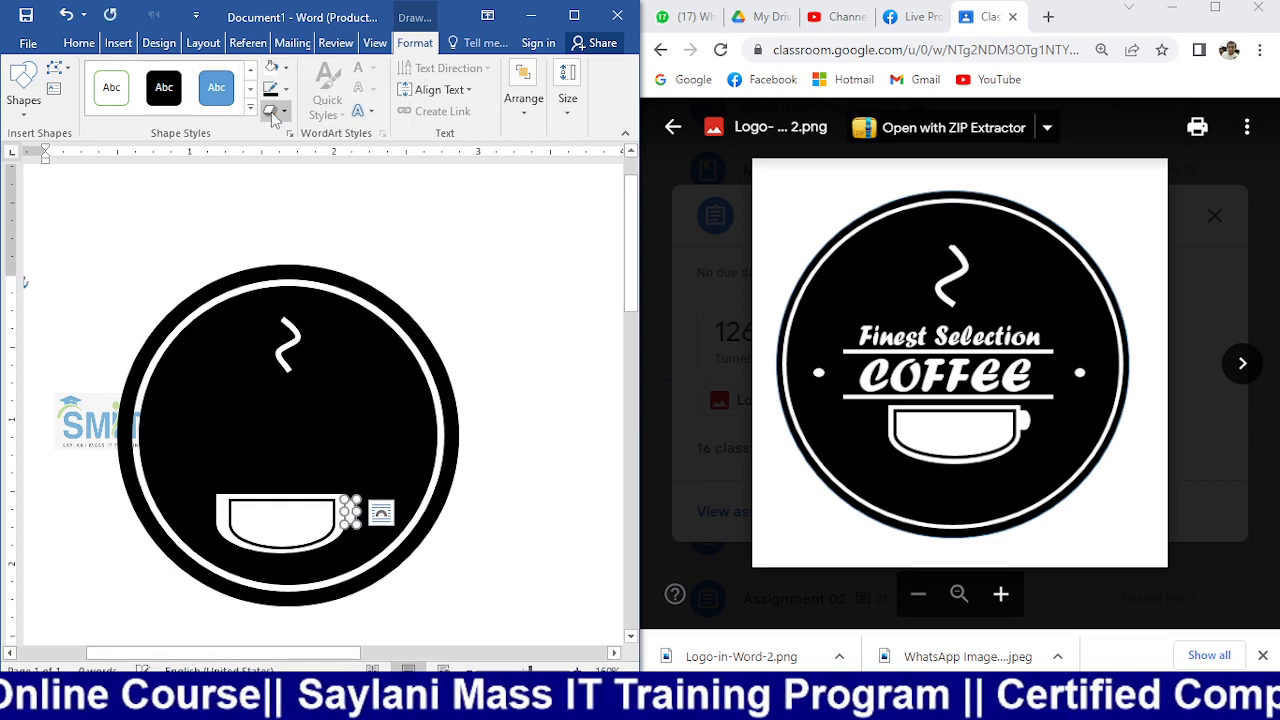
left_click(285, 89)
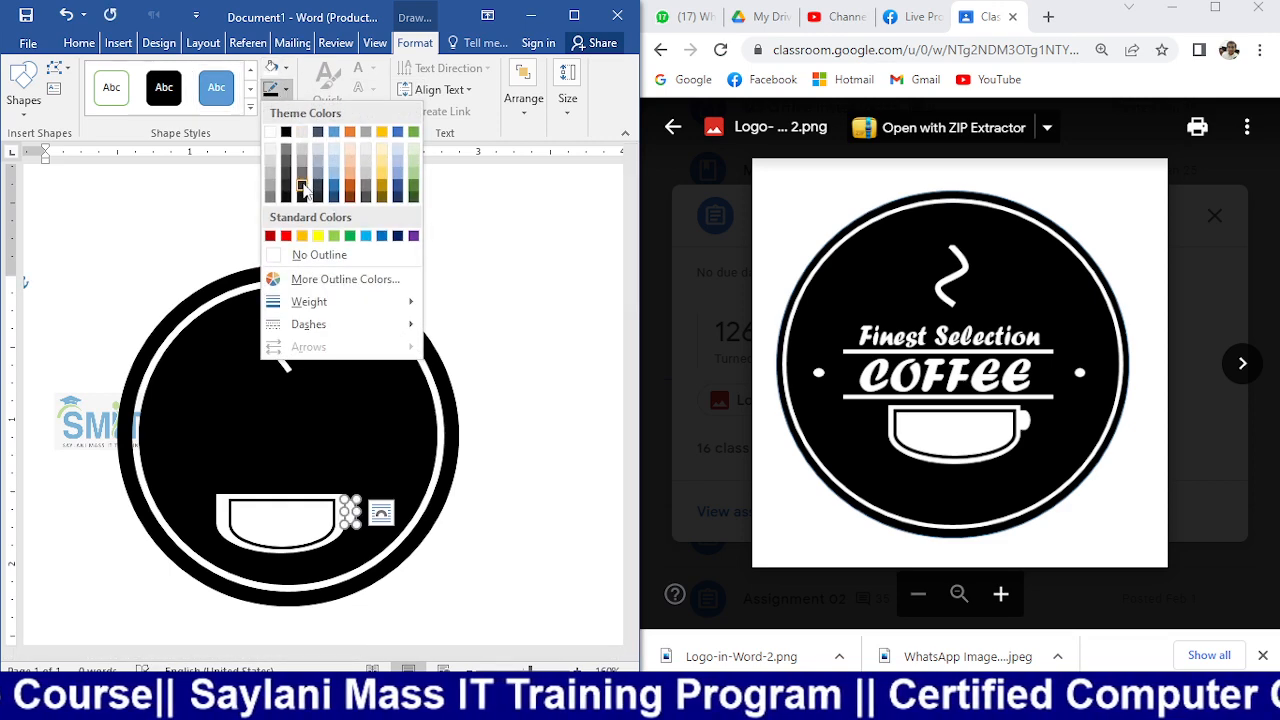
left_click(300, 253)
left_click(577, 389)
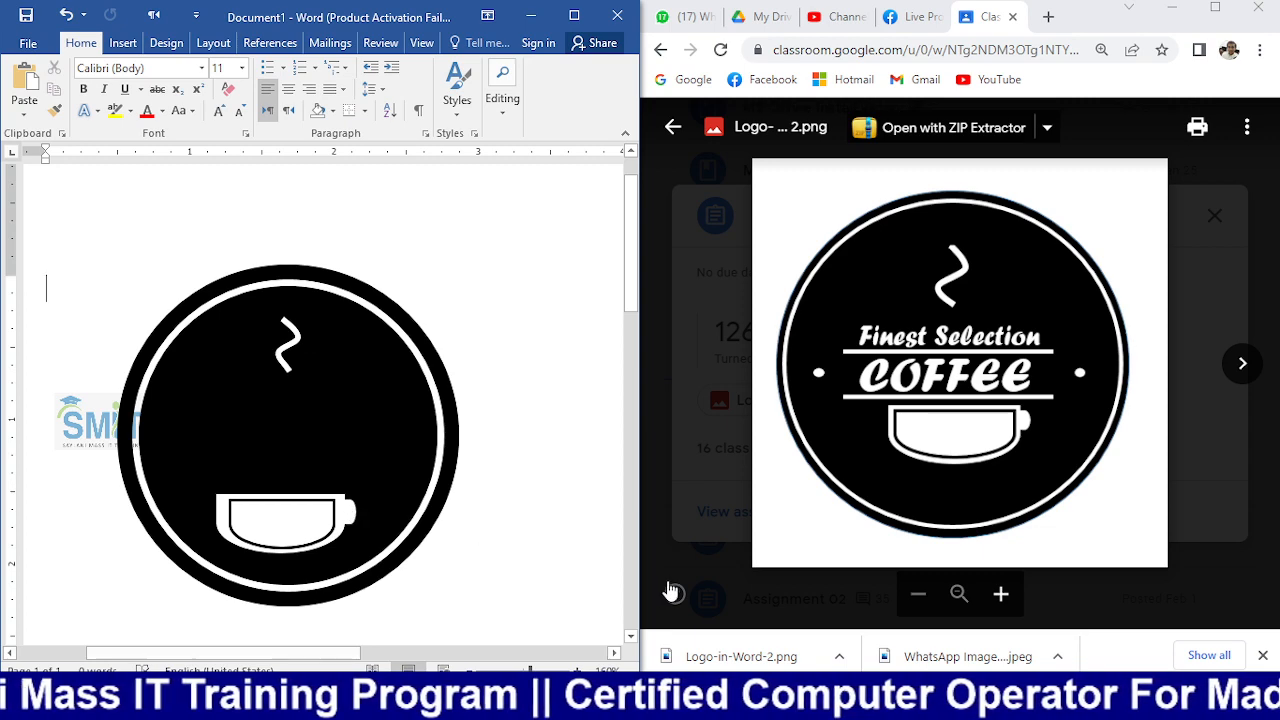
- Group the handle with the cup into a single object
left_click(347, 517)
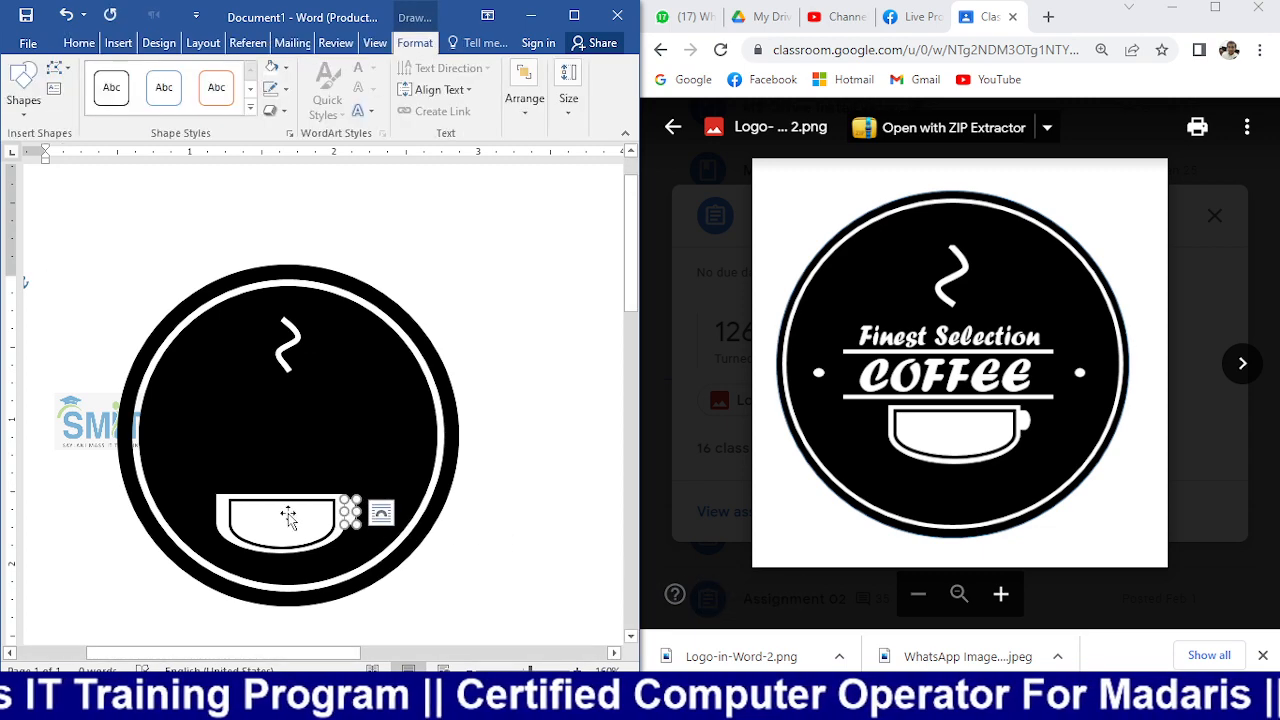
left_click(227, 505, "shift")
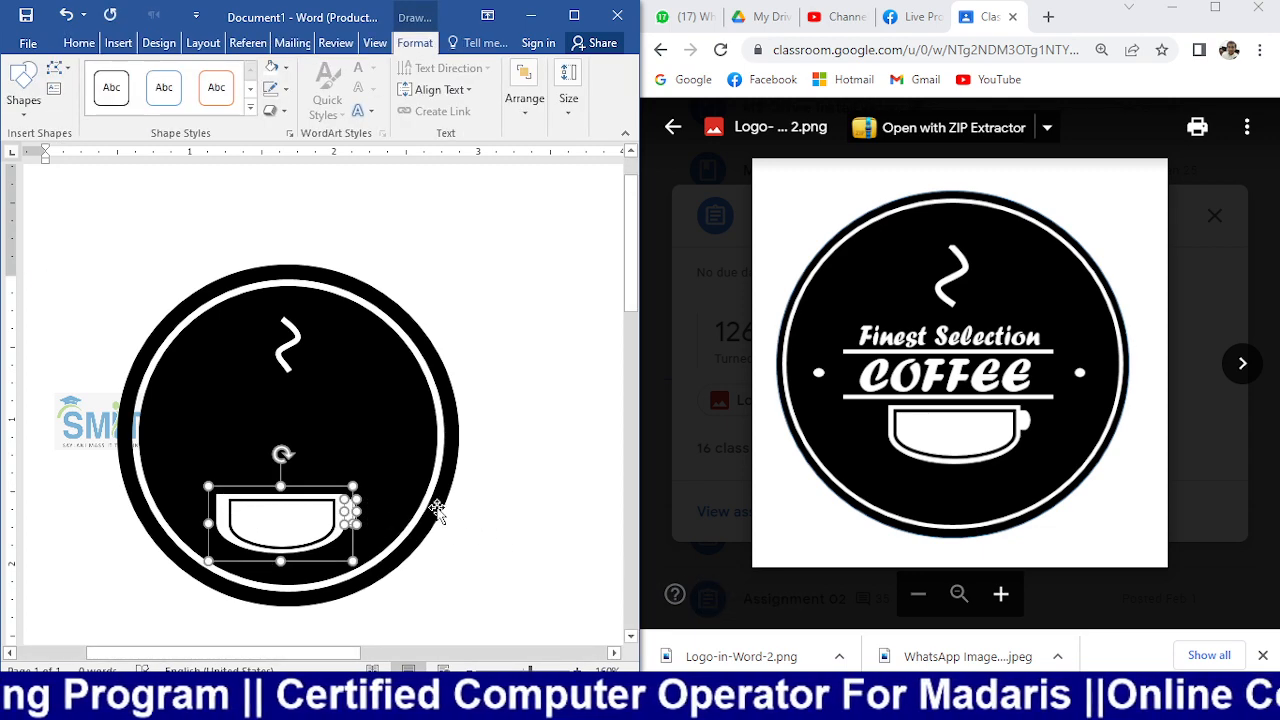
left_click(530, 128)
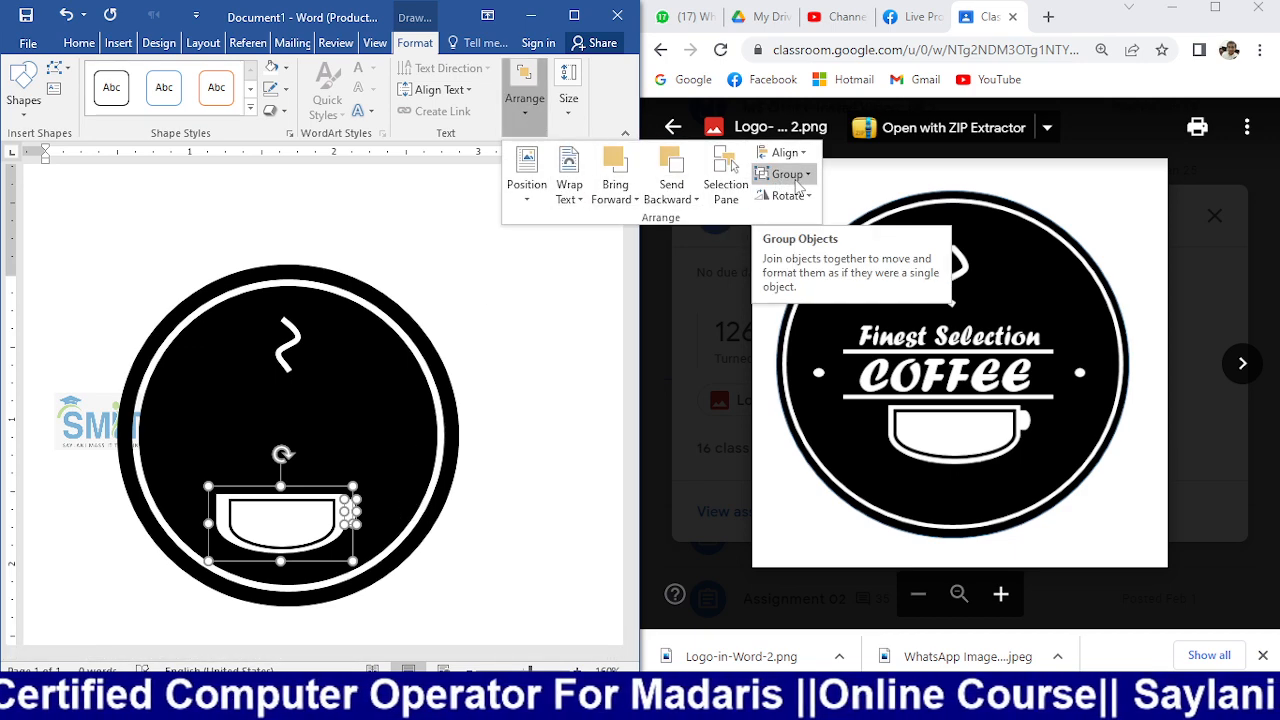
left_click(797, 176)
left_click(772, 199)
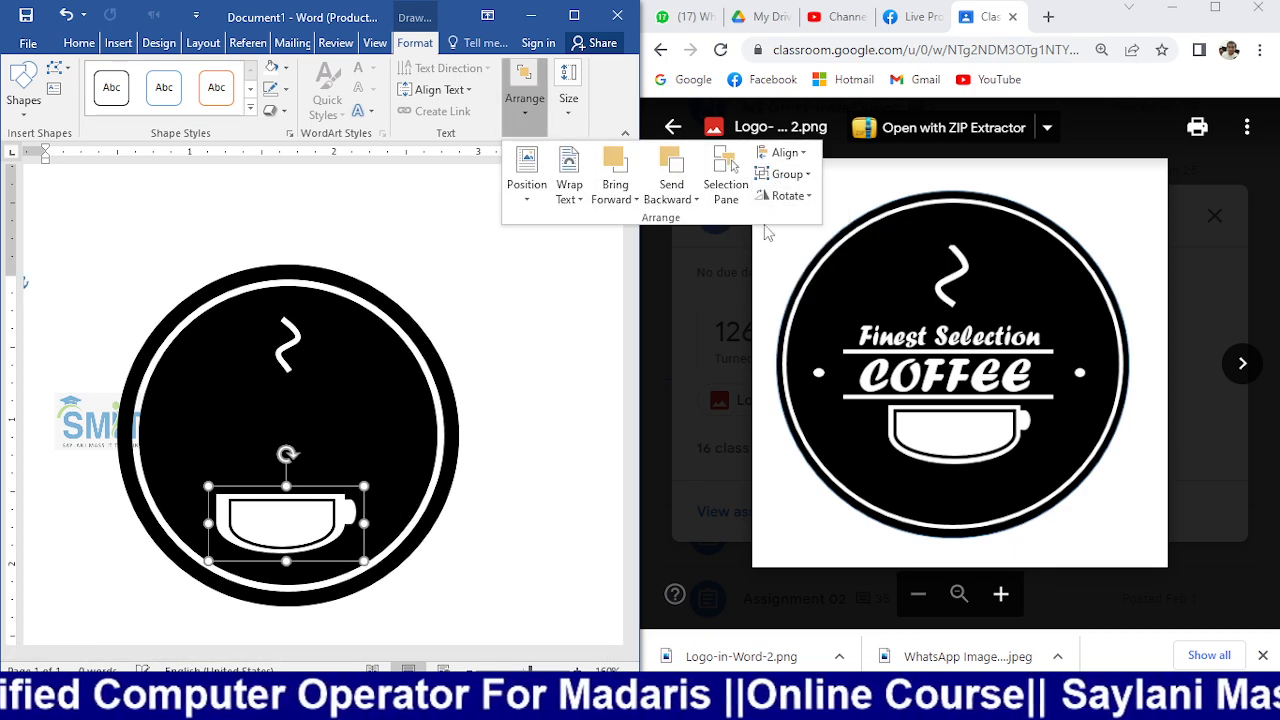
left_click(515, 515)
- Move the cup group out of the circle, shift the circle slightly up and left, and place the cup back inside
left_click_drag(330, 520, 530, 531)
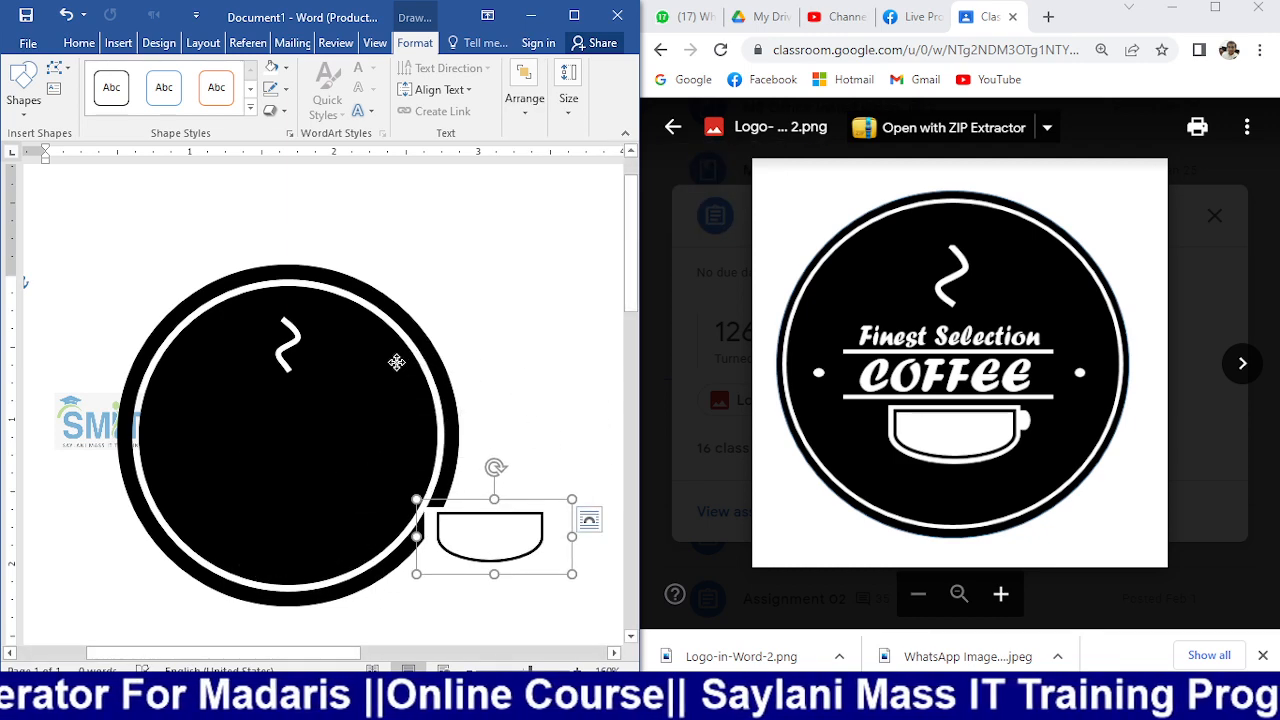
mouse_move(397, 362)
left_mouse_down()
mouse_move(386, 357)
mouse_move(409, 351)
left_mouse_up()
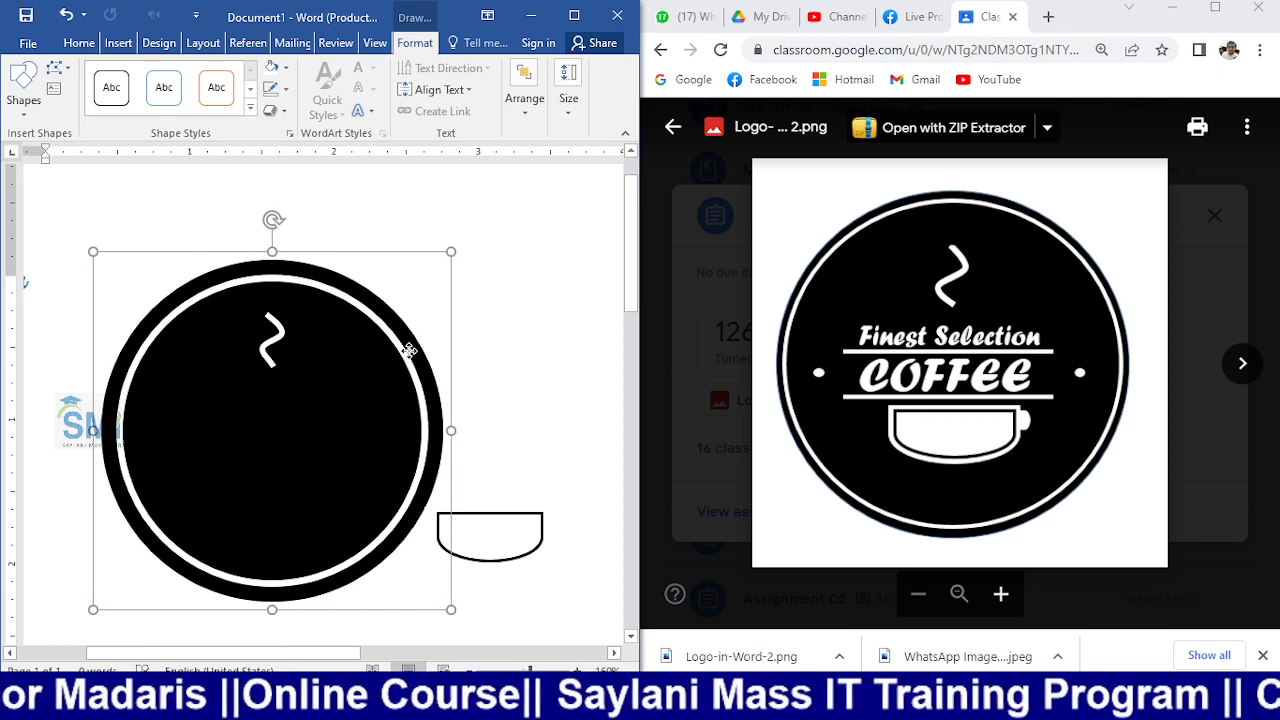
left_click(535, 537)
left_click_drag(535, 537, 313, 527)
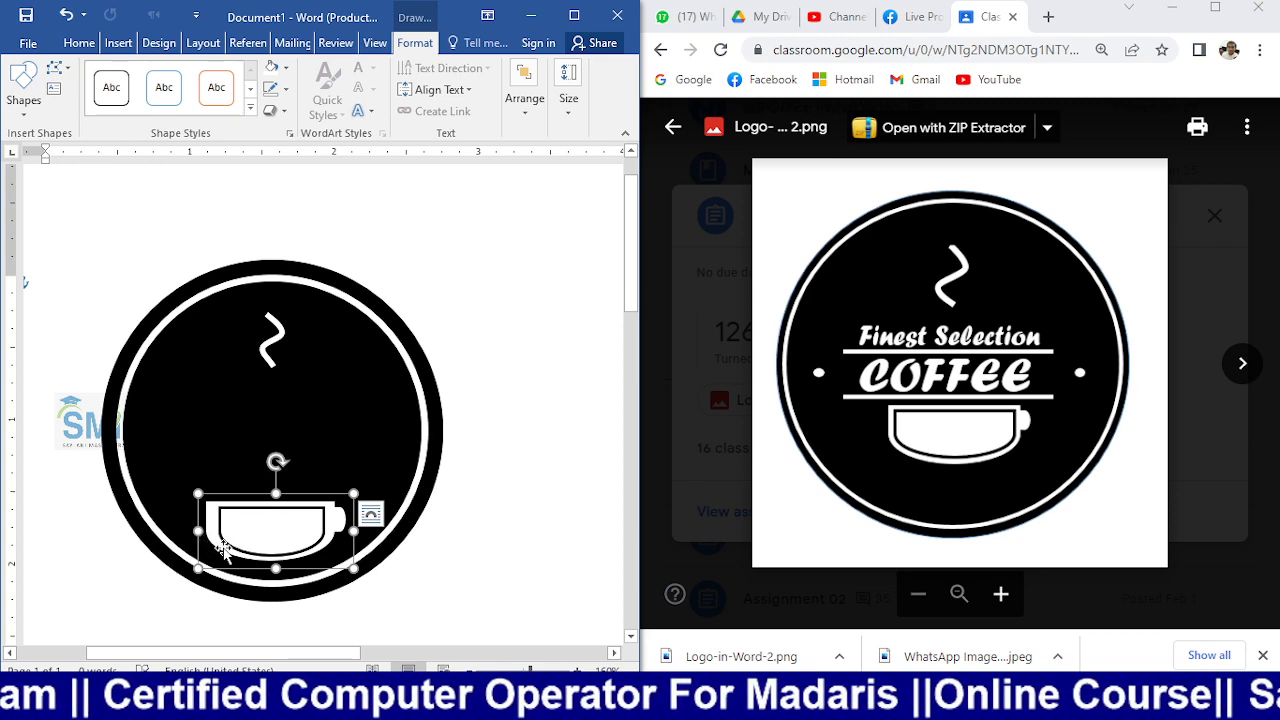
- Undo the recent edits back to the blue handle attached to the cup
key("ctrl+z")
key("ctrl+y")
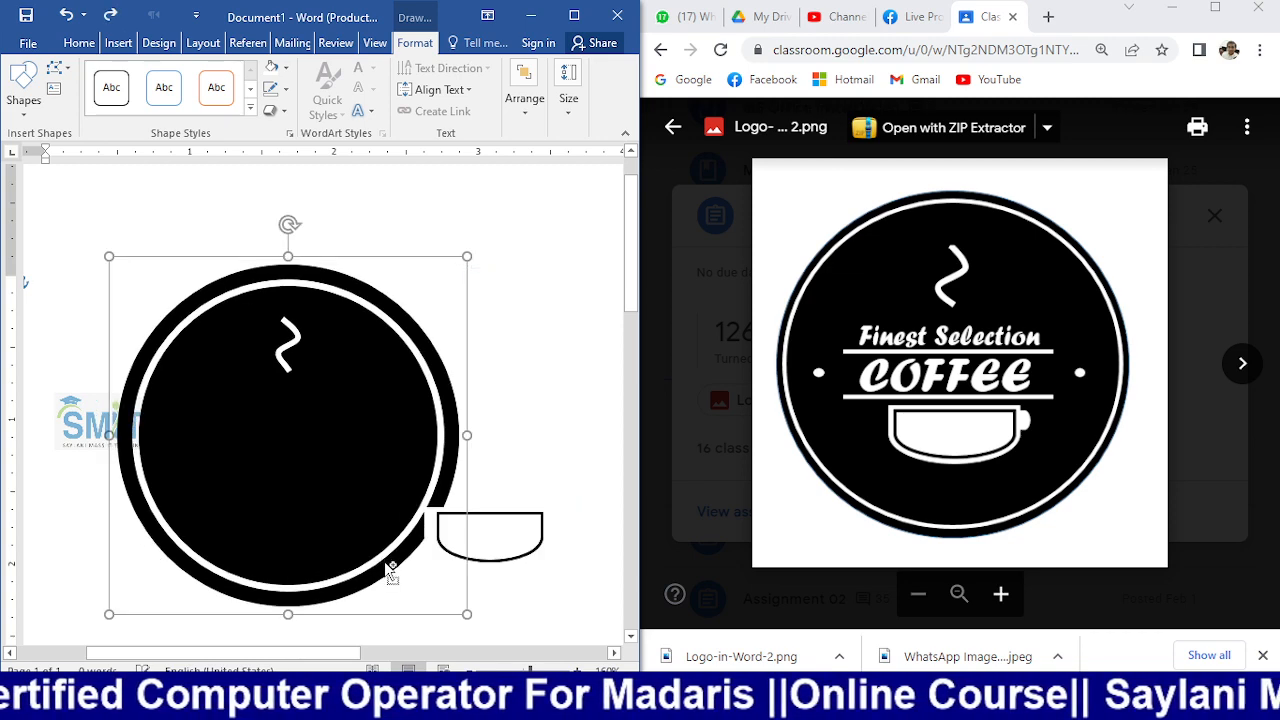
key("ctrl+y")
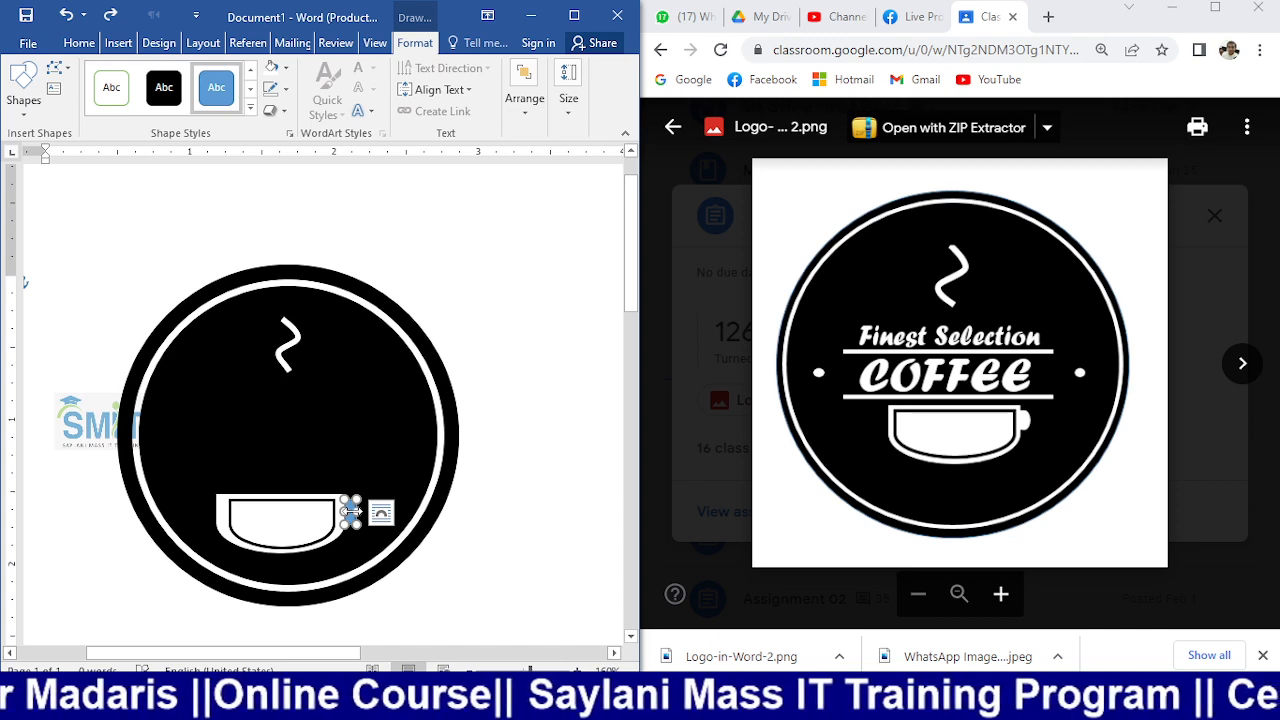
key("ctrl+z")
- Pull the handle away from the cup, and undo the edits back to before the two cup shapes were aligned
left_click_drag(353, 513, 511, 396)
key("ctrl+z")
key("ctrl+z")
key("ctrl+z")
key("ctrl+z")
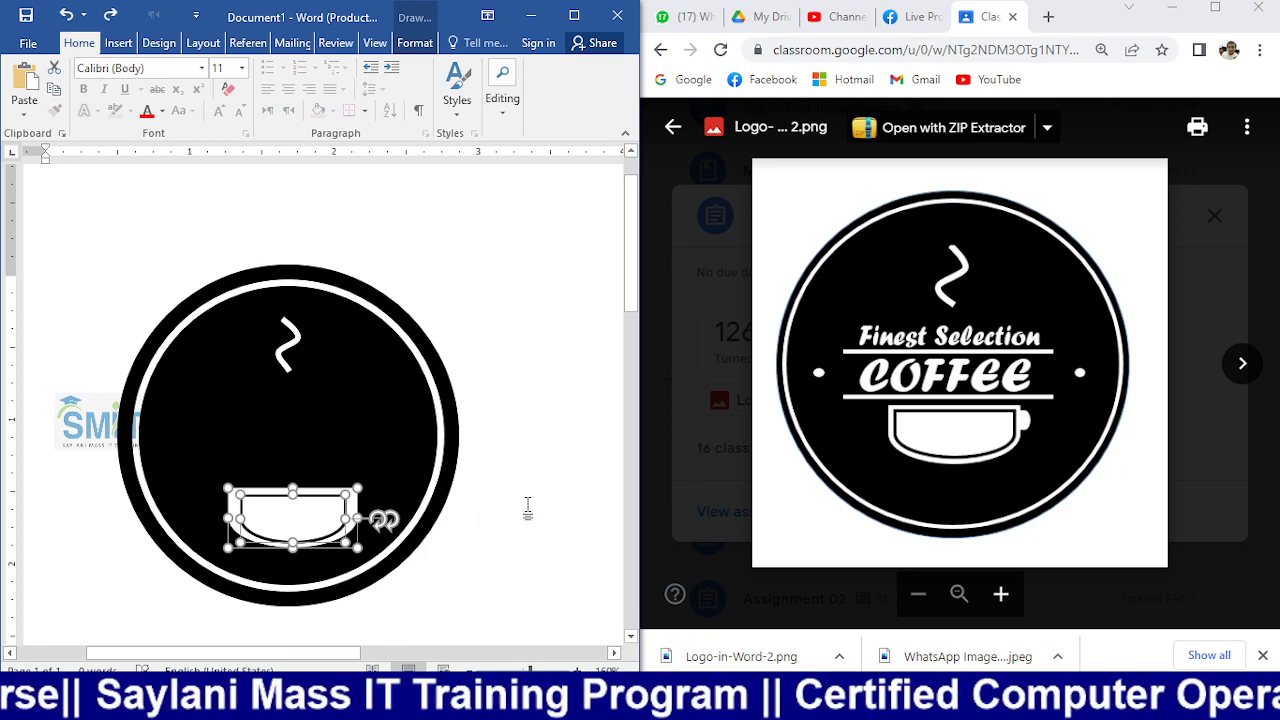
key("ctrl+z")
key("ctrl+z")
key("ctrl+z")
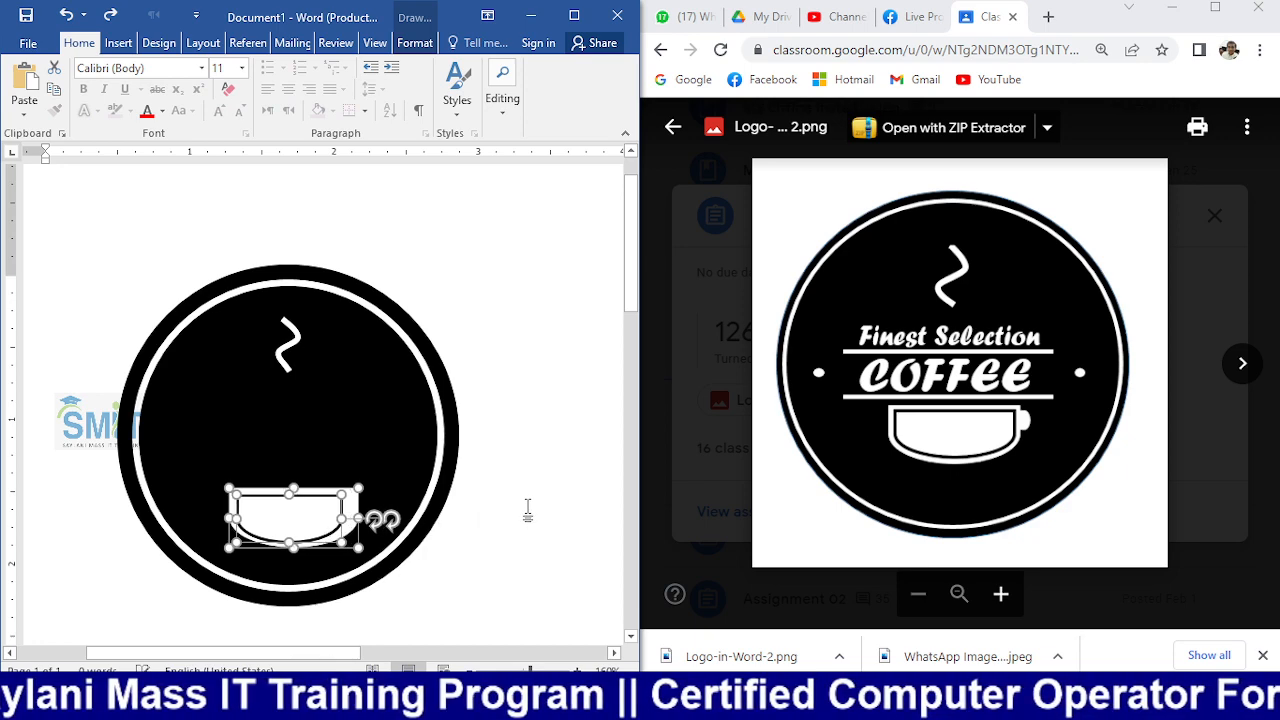
- Set the outline weight of the inner cup shape to 1½ pt
left_click(484, 537)
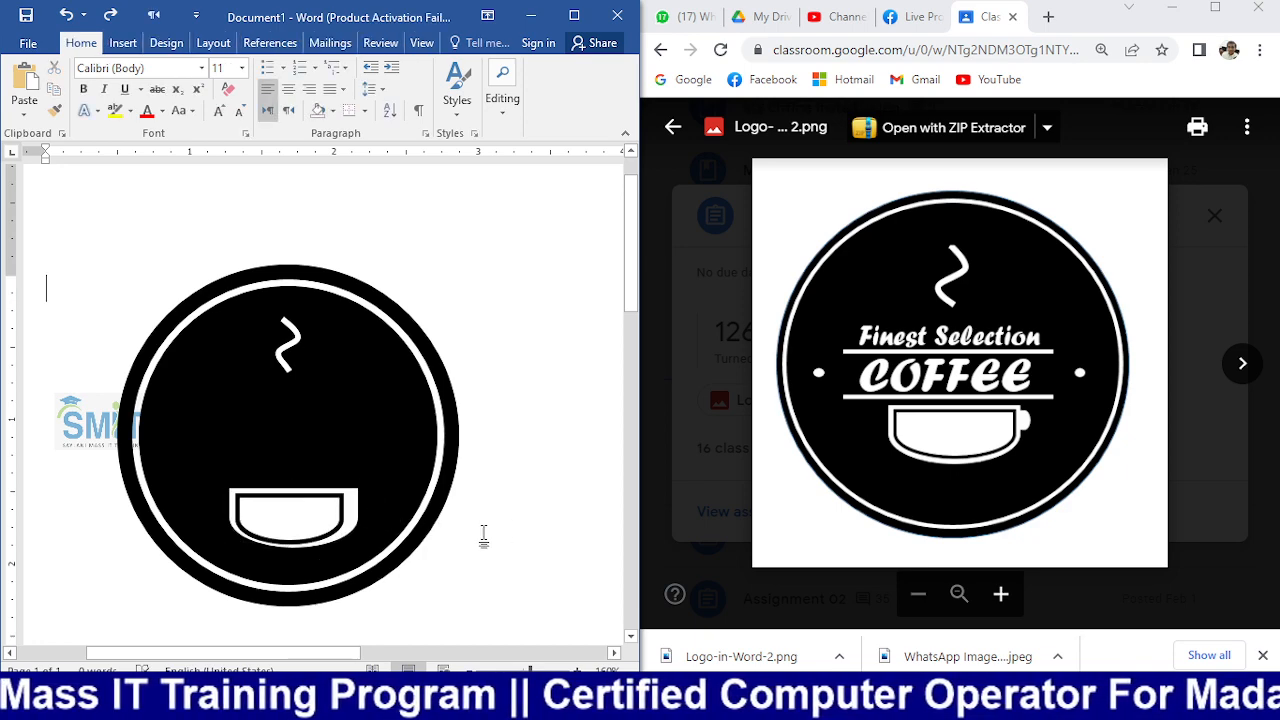
left_click(336, 500)
left_click(414, 43)
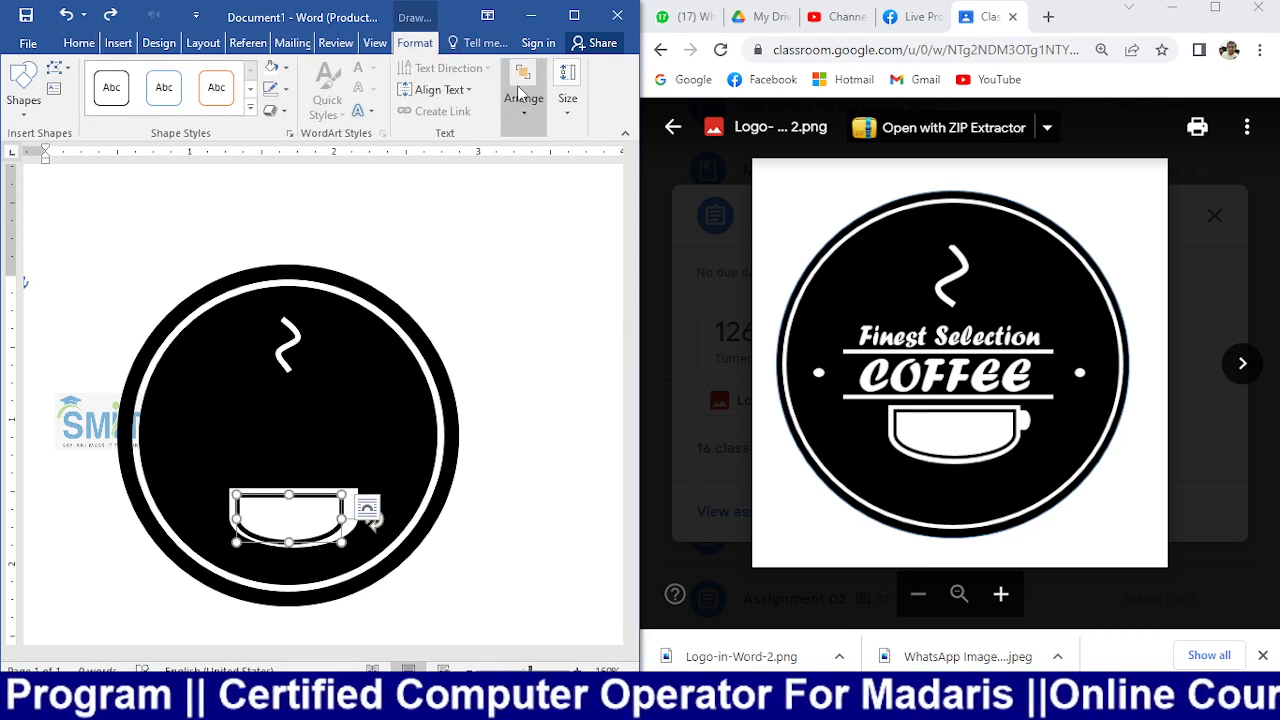
left_click(285, 89)
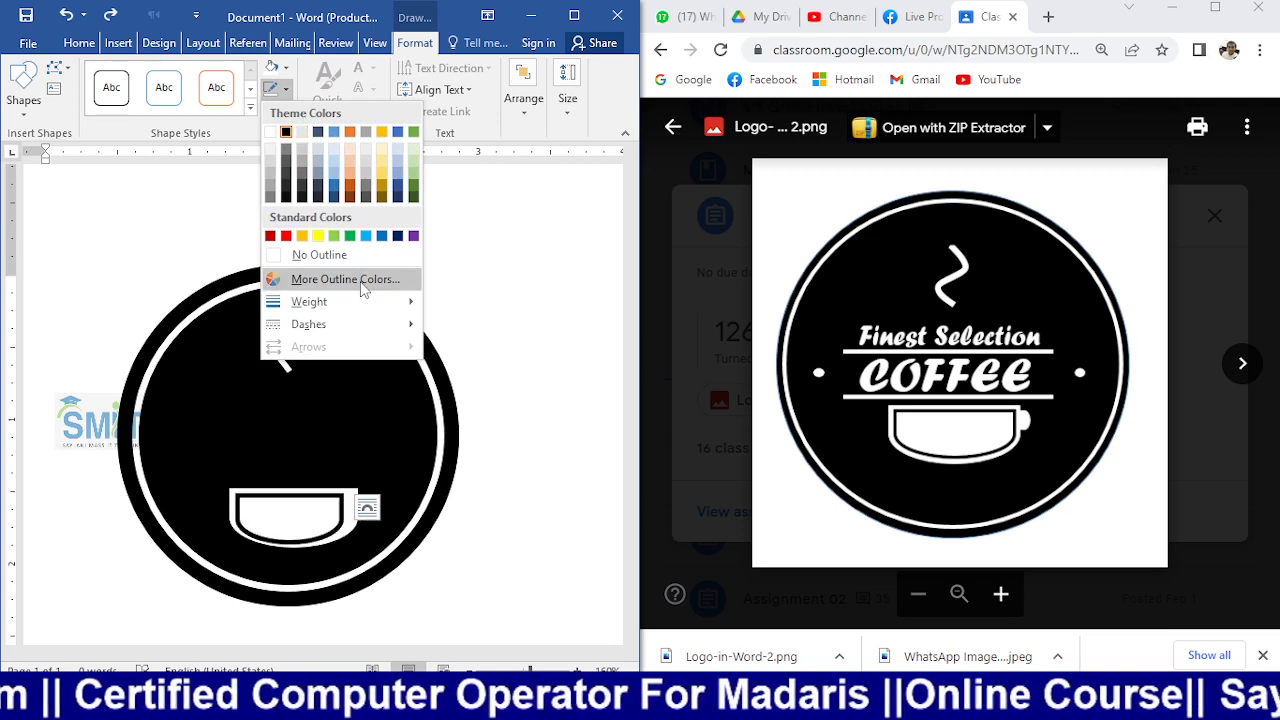
mouse_move(367, 303)
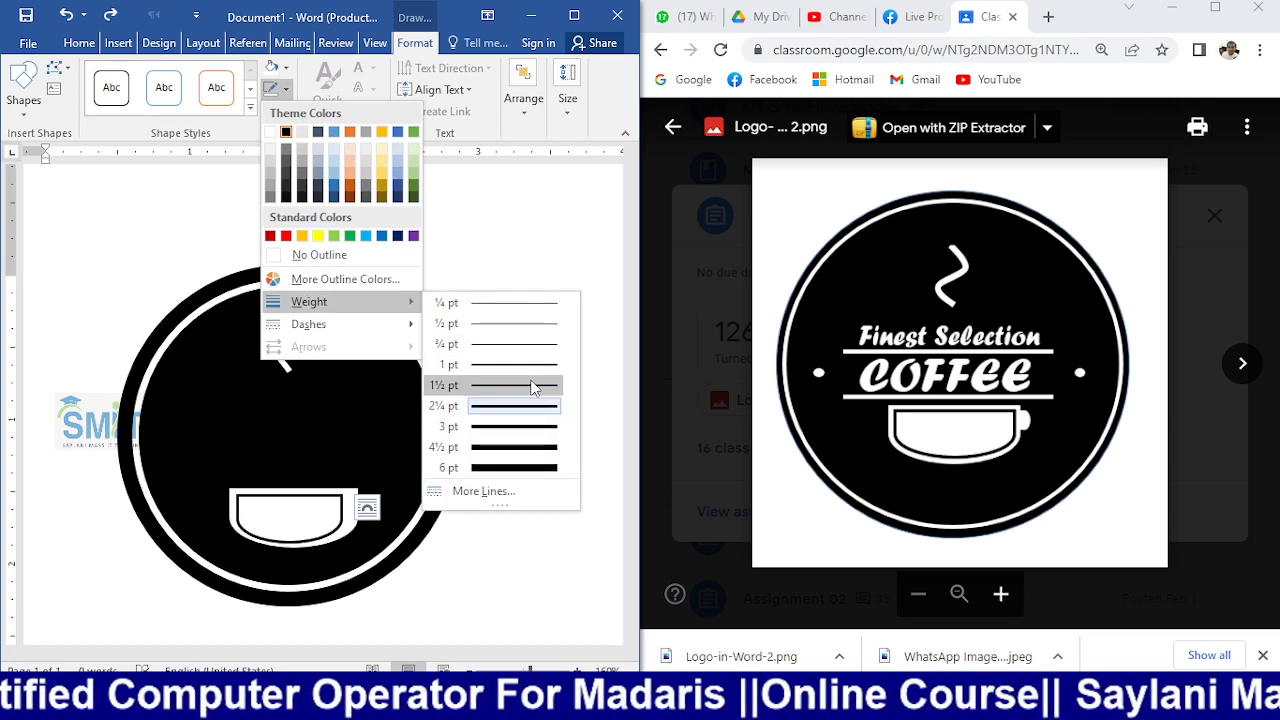
left_click(532, 388)
left_click(578, 378)
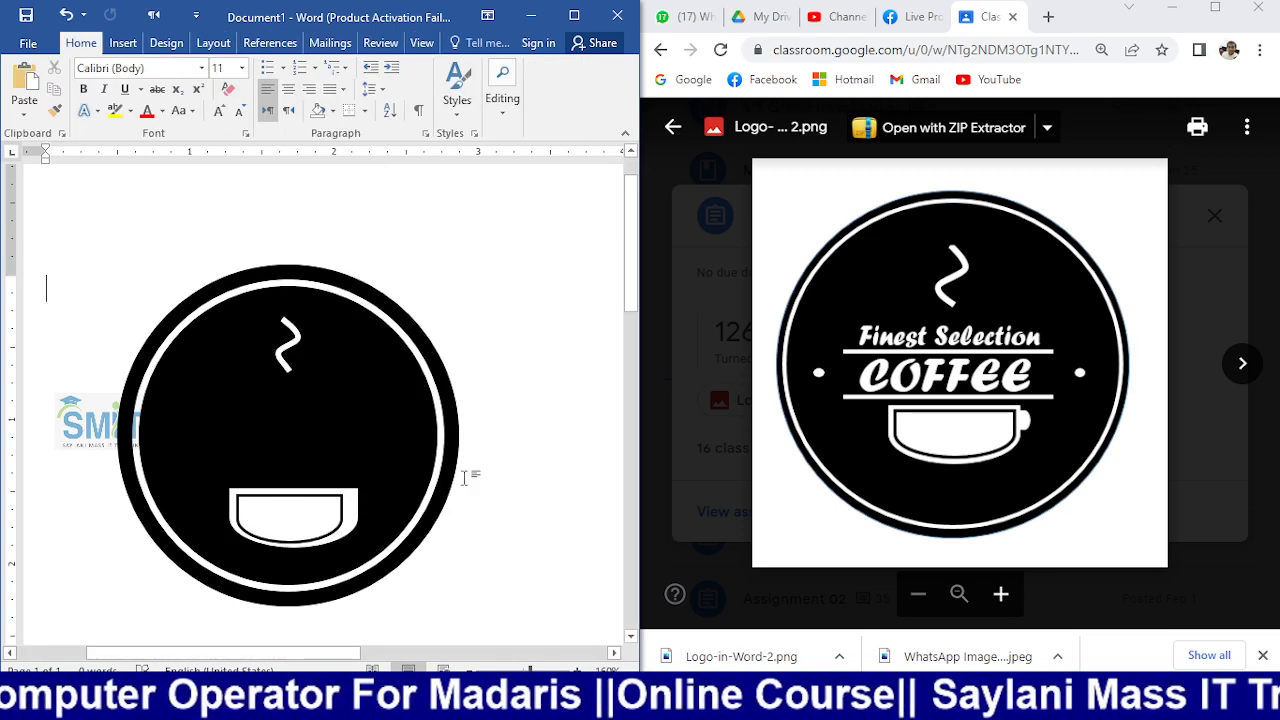
- Align the inner and outer cup shapes to each other with Align Center and Align Middle
left_click(338, 507)
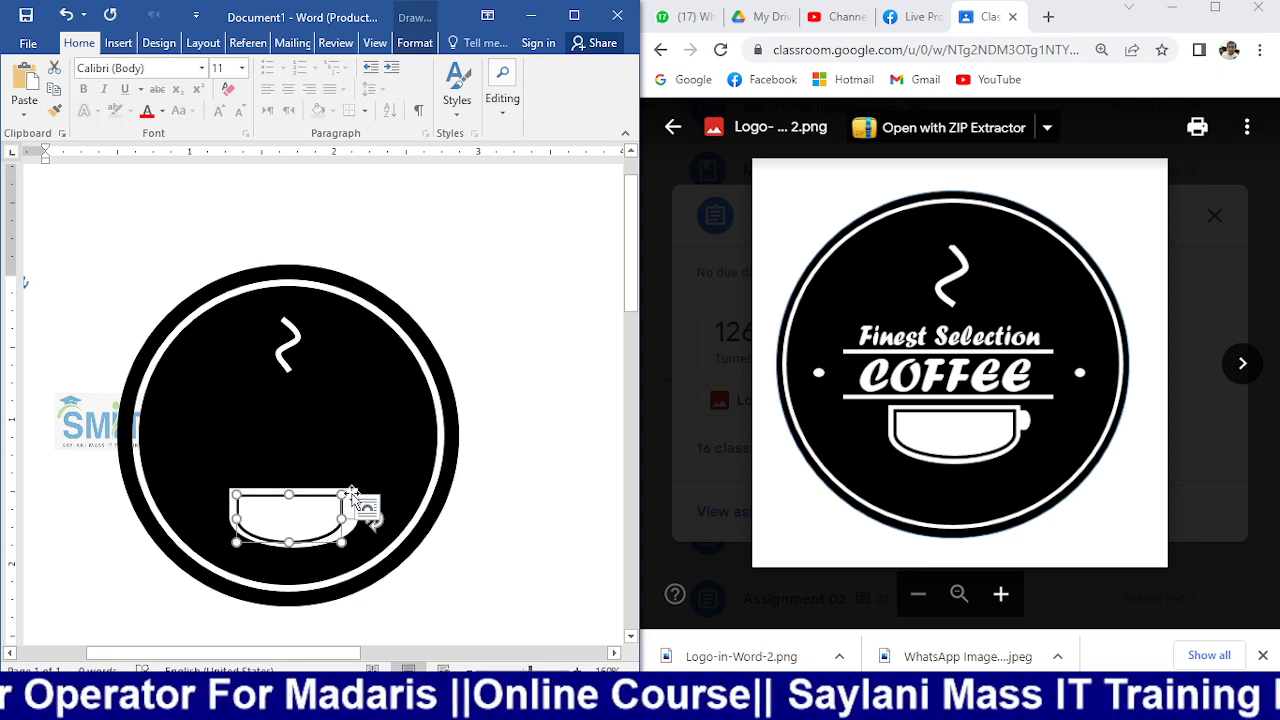
left_click(415, 42)
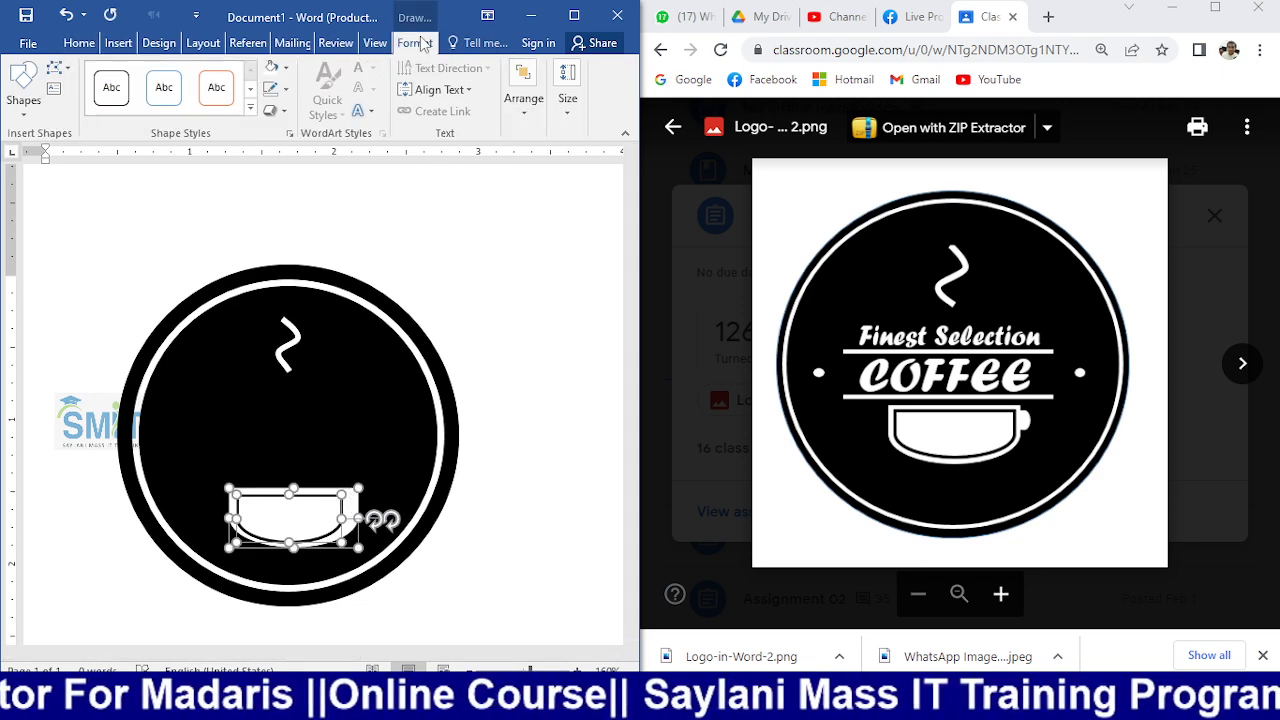
left_click(521, 100)
left_click(782, 152)
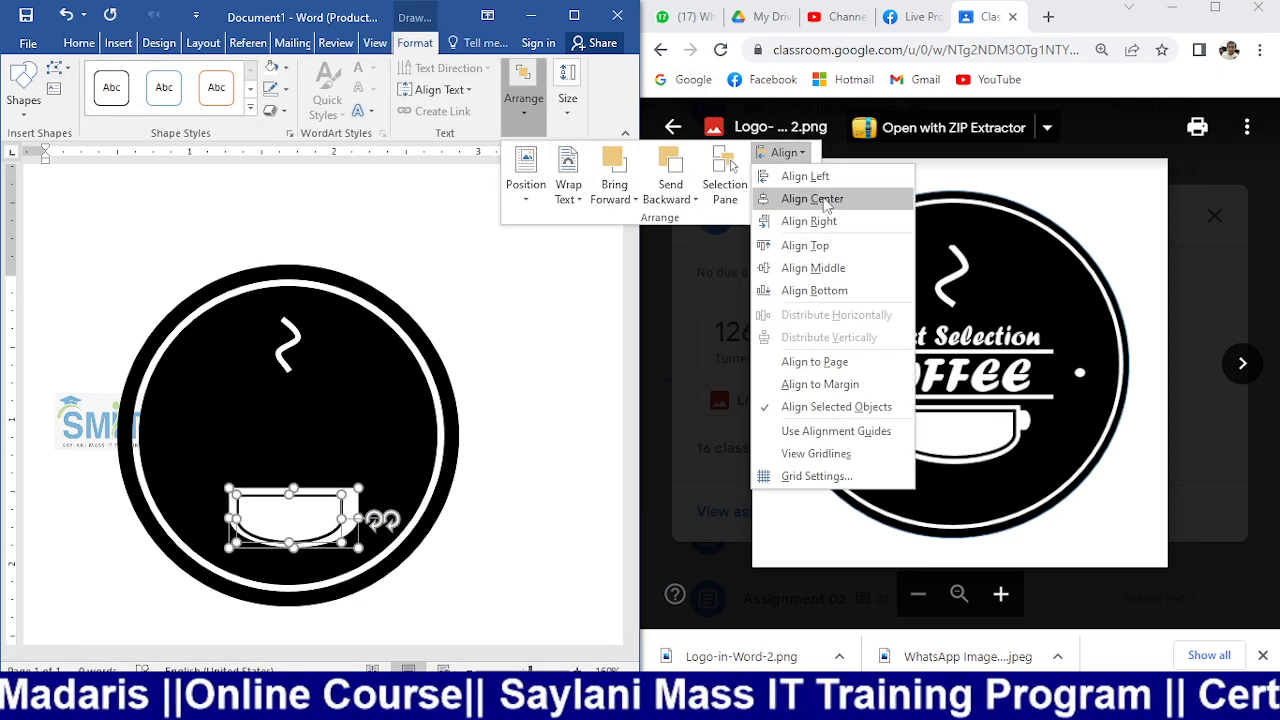
left_click(827, 199)
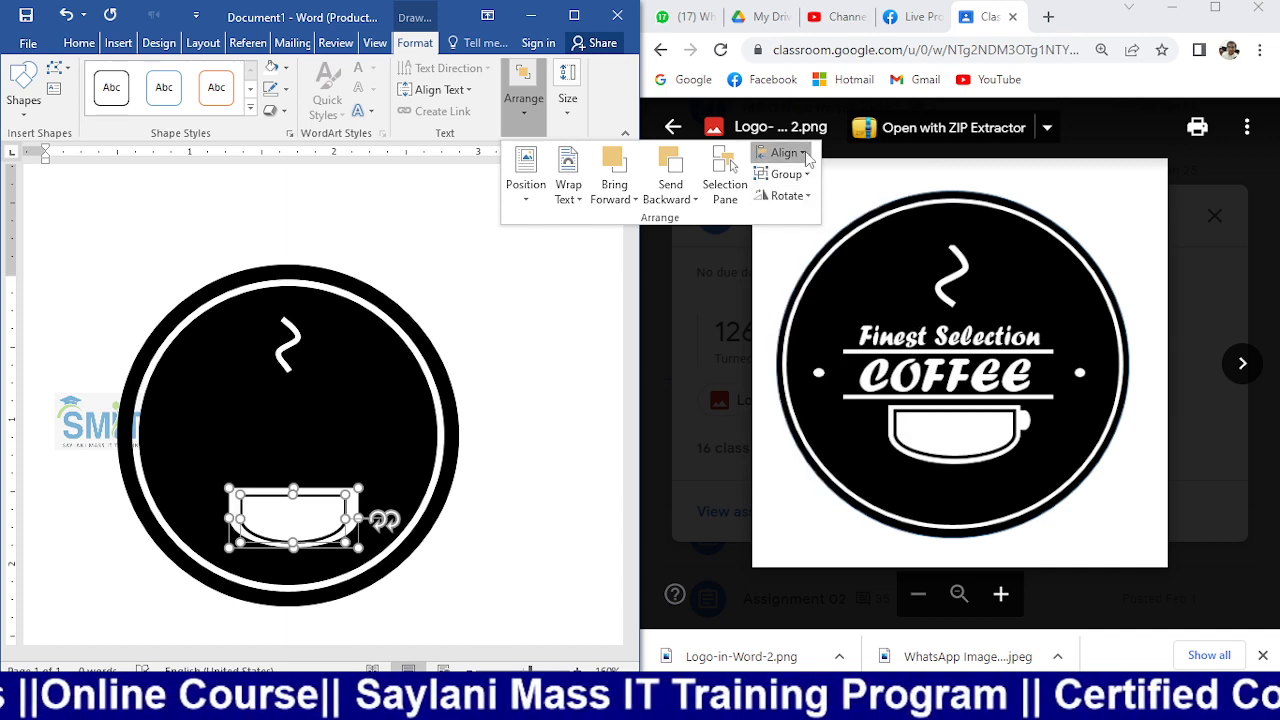
left_click(782, 152)
left_click(830, 266)
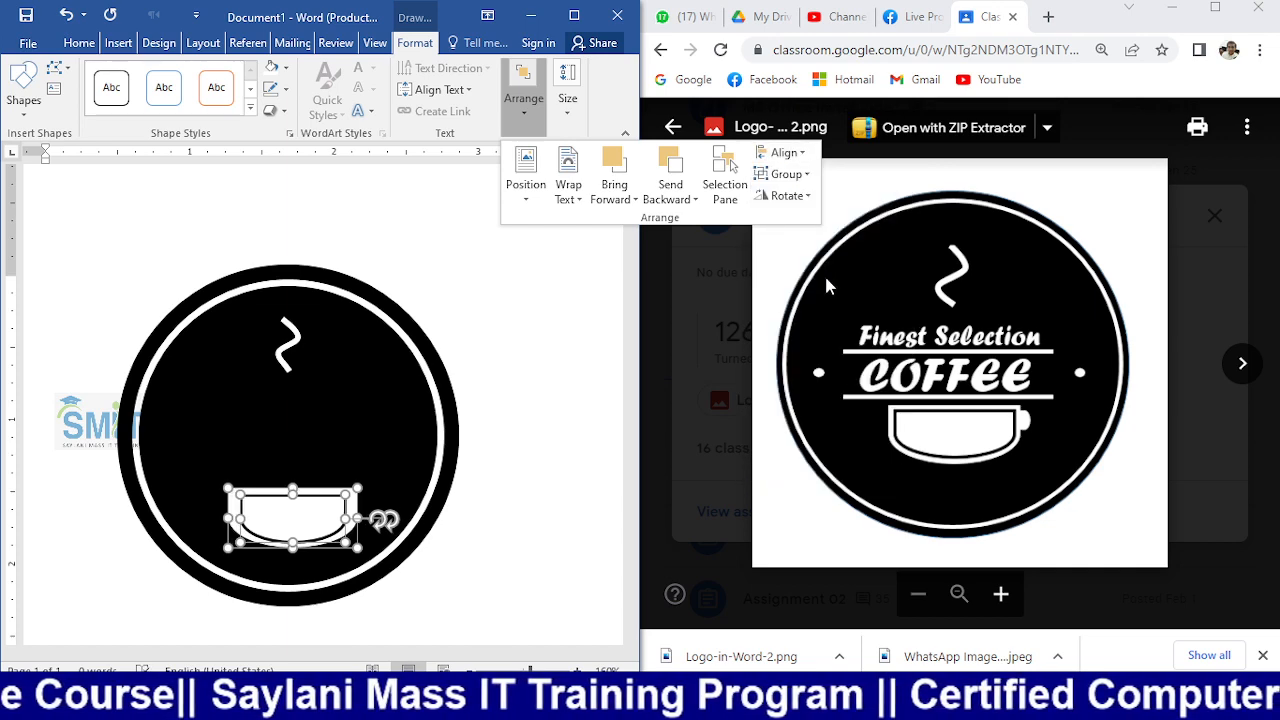
left_click(590, 425)
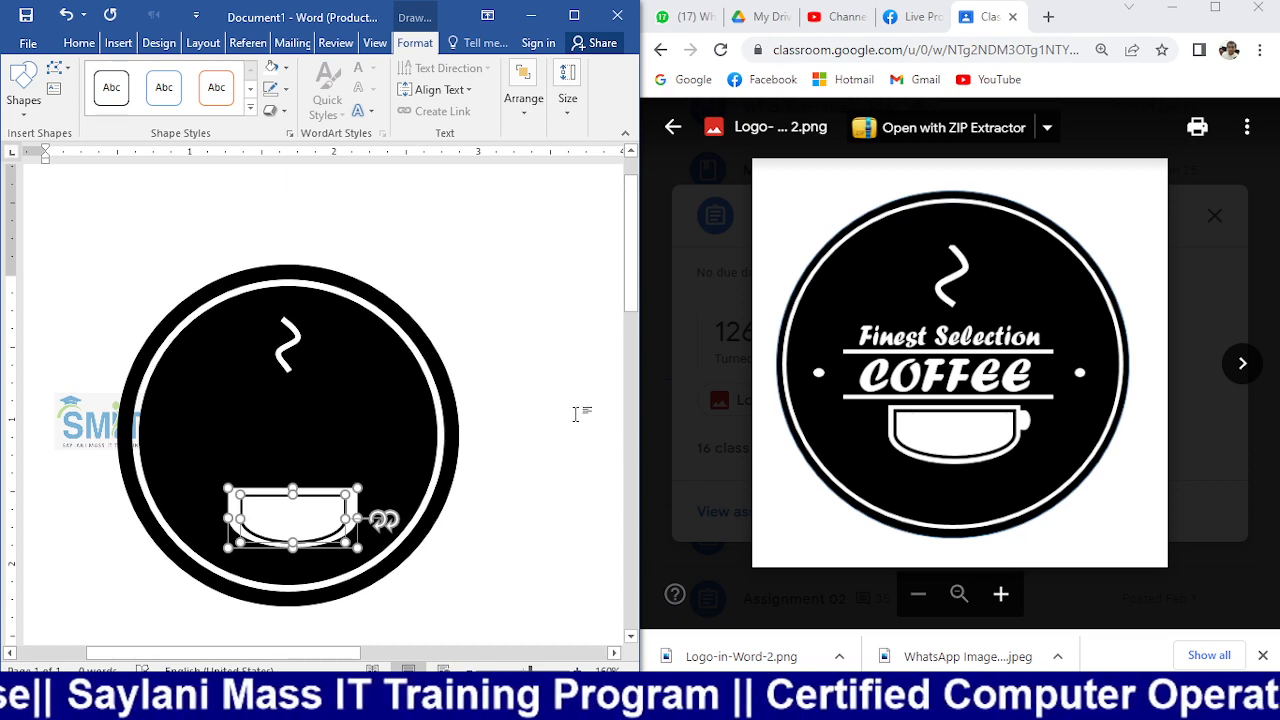
left_click(504, 437)
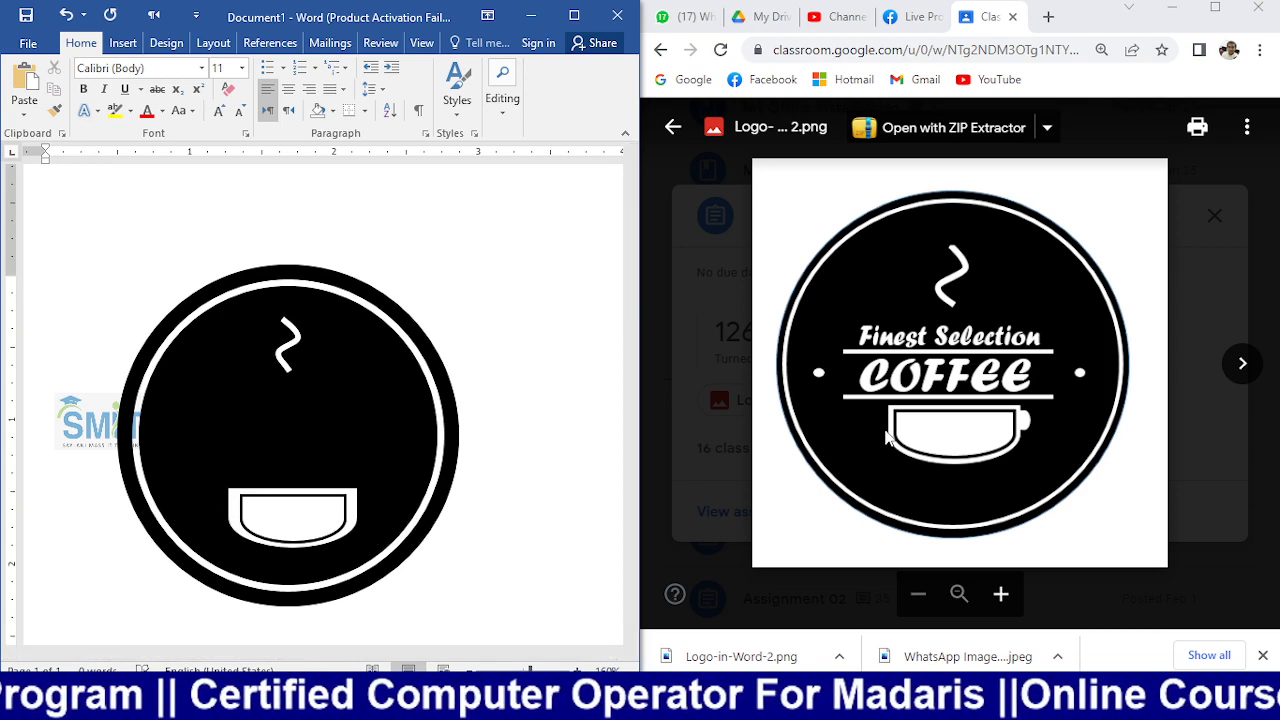
- Enlarge the inner cup shape slightly within the white outer cup
left_click(269, 514)
left_click_drag(238, 494, 233, 503)
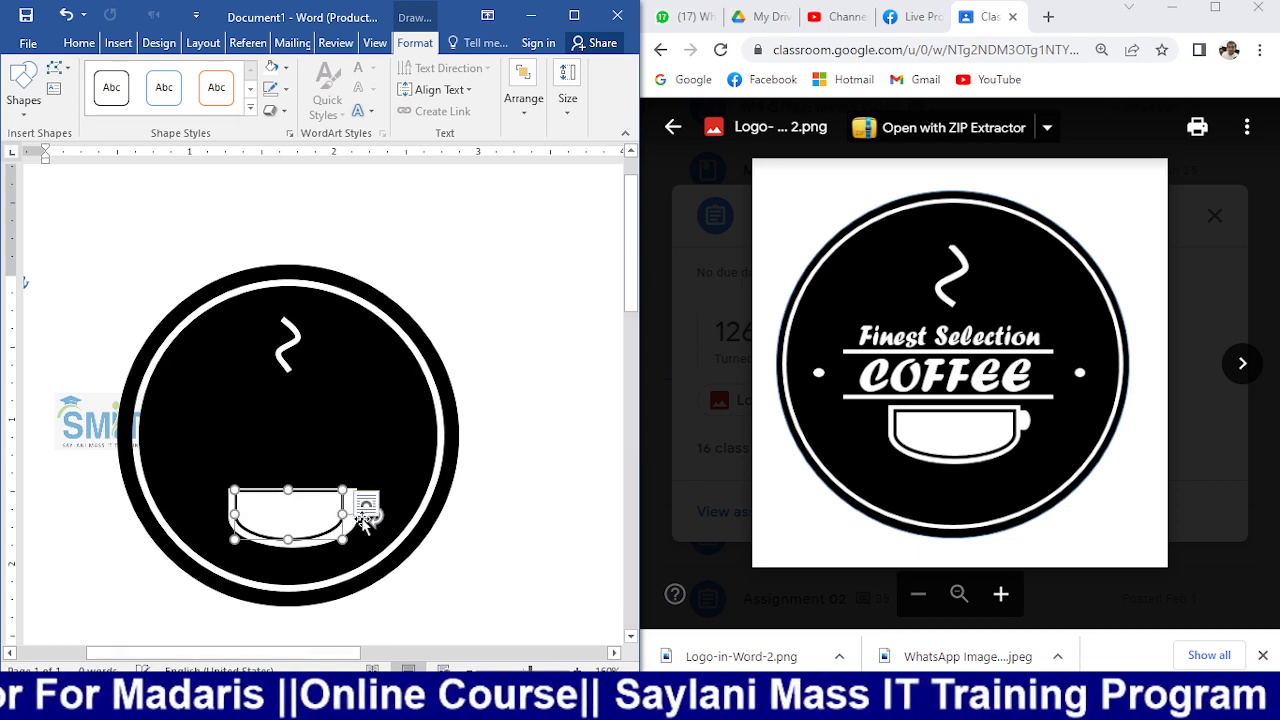
key("Escape")
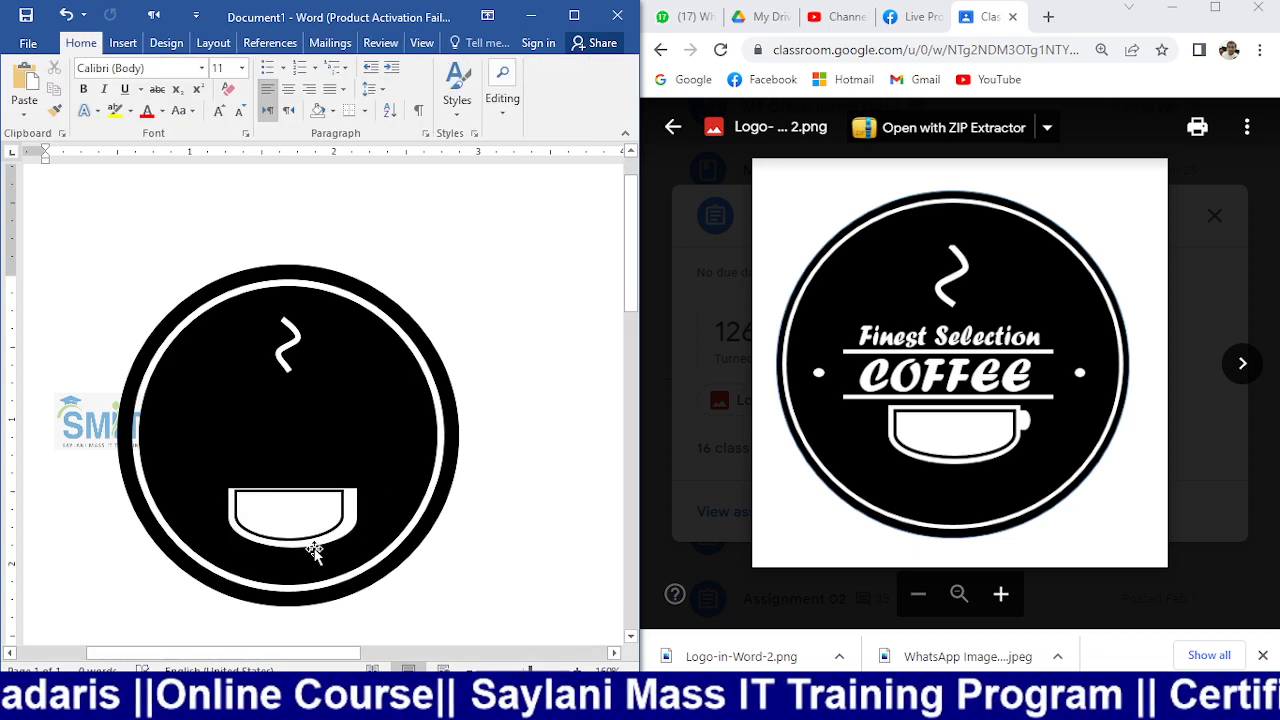
- Center the enlarged inner cup shape in the outer cup again, both horizontally and vertically
left_click(314, 551)
left_click(318, 538)
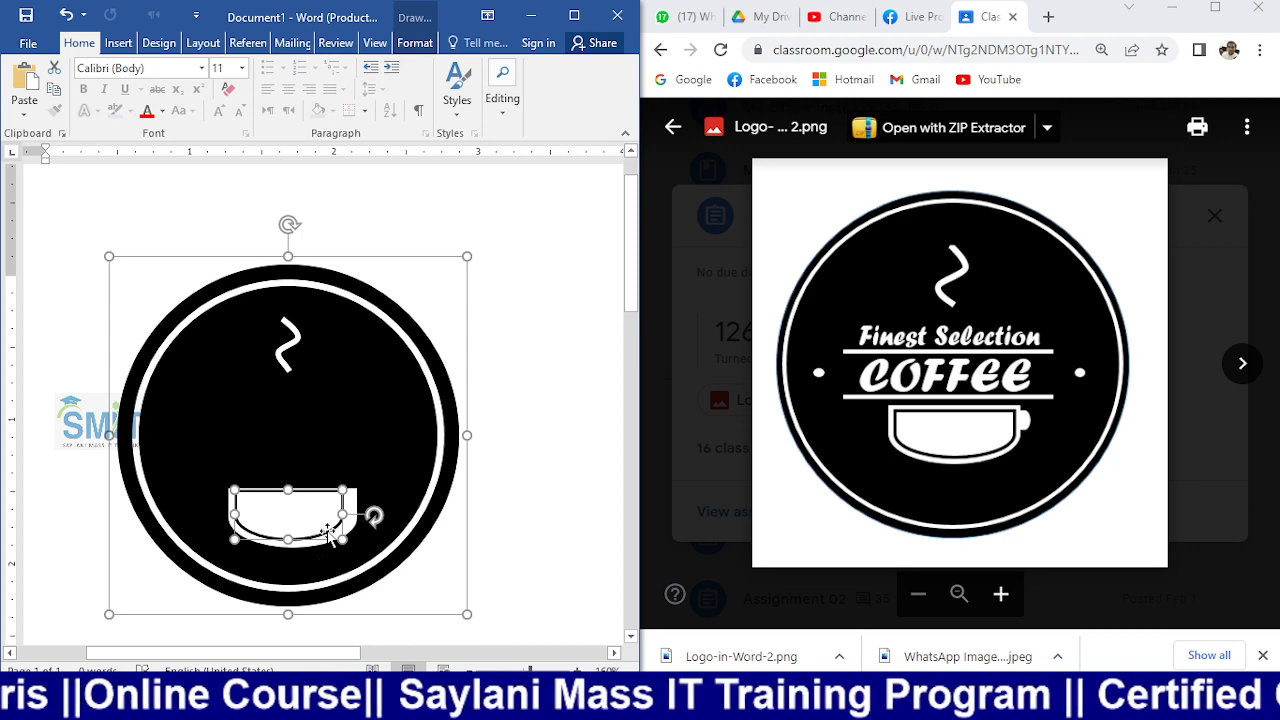
left_click(500, 506)
left_click(352, 511)
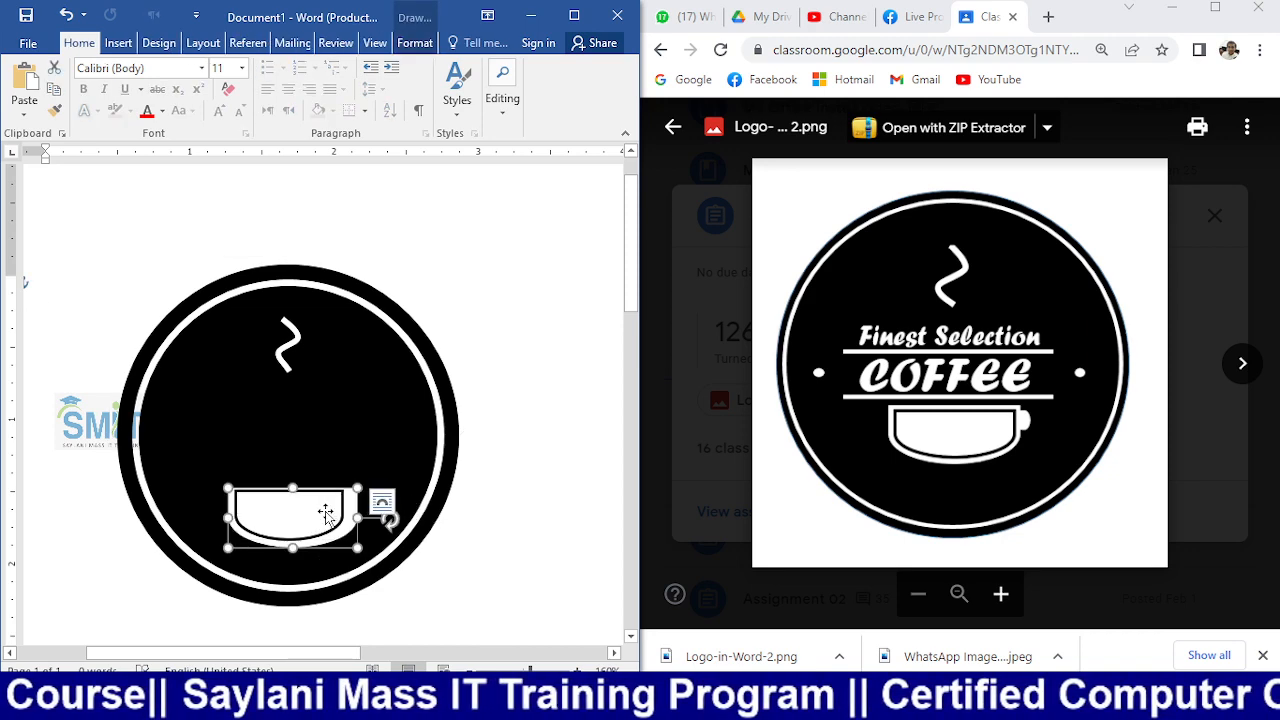
left_click(326, 513, "shift")
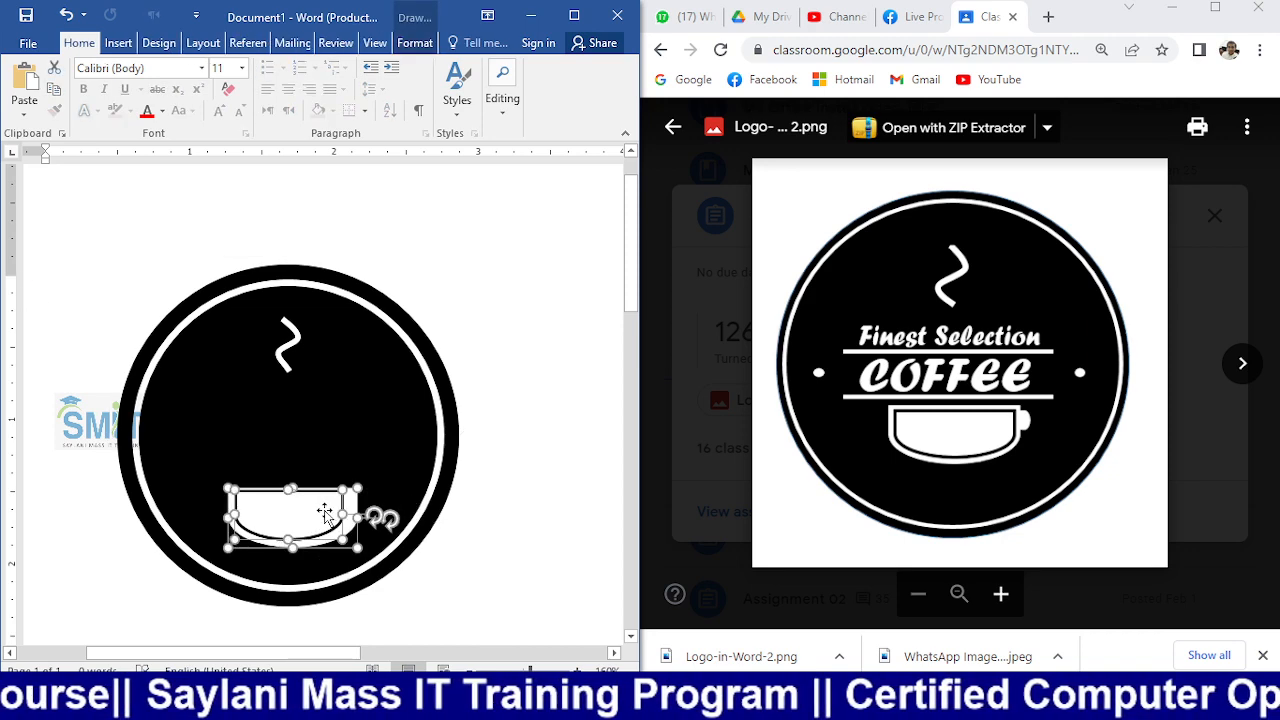
left_click(415, 42)
left_click(523, 98)
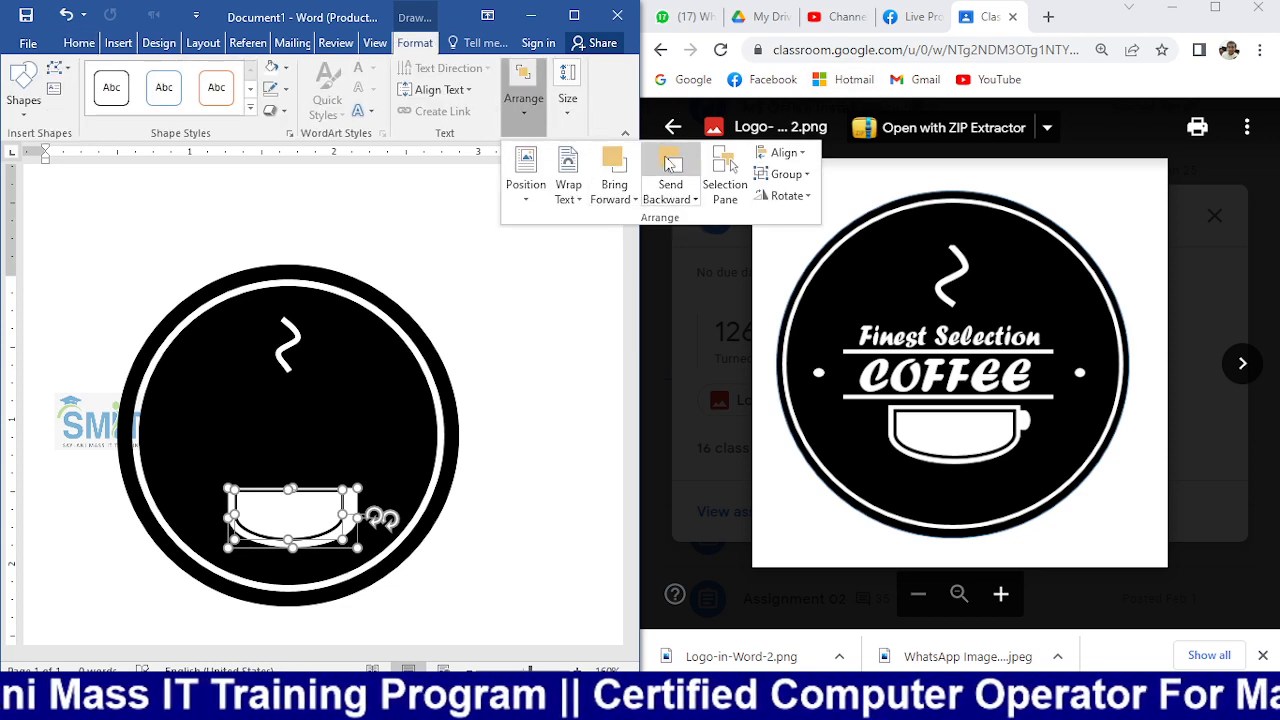
left_click(786, 153)
left_click(840, 198)
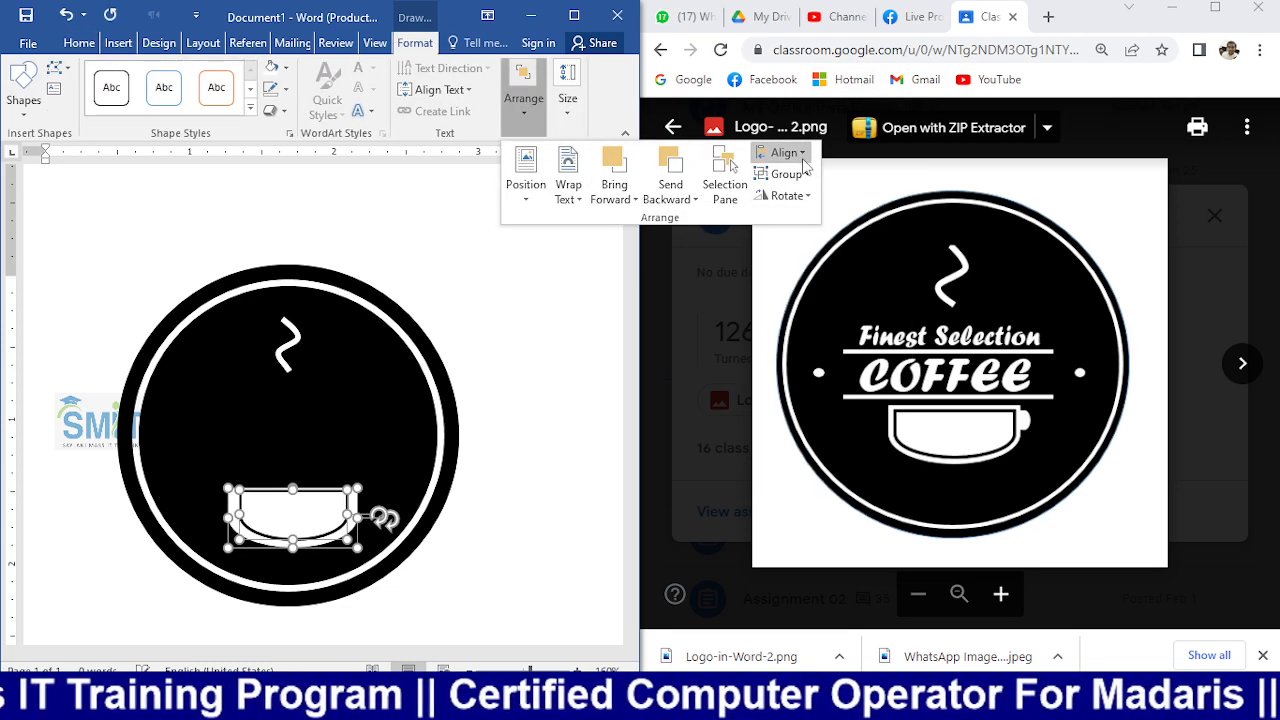
left_click(784, 153)
left_click(831, 268)
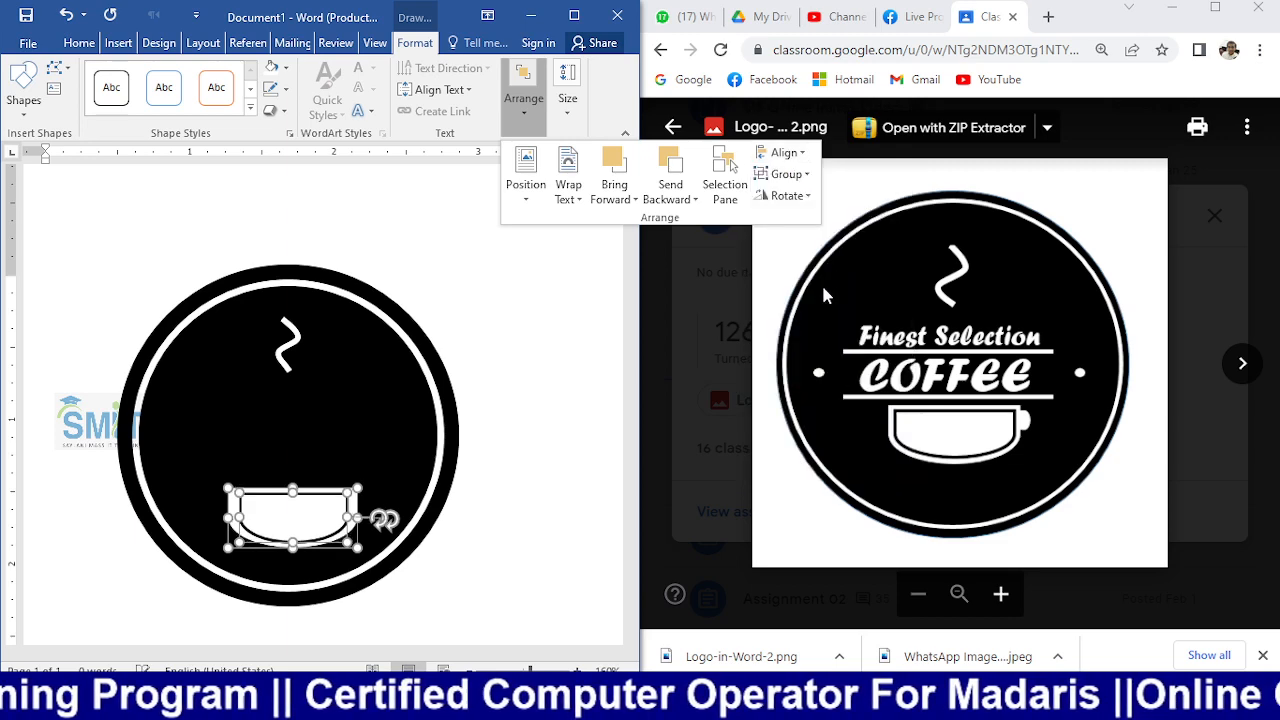
left_click(497, 413)
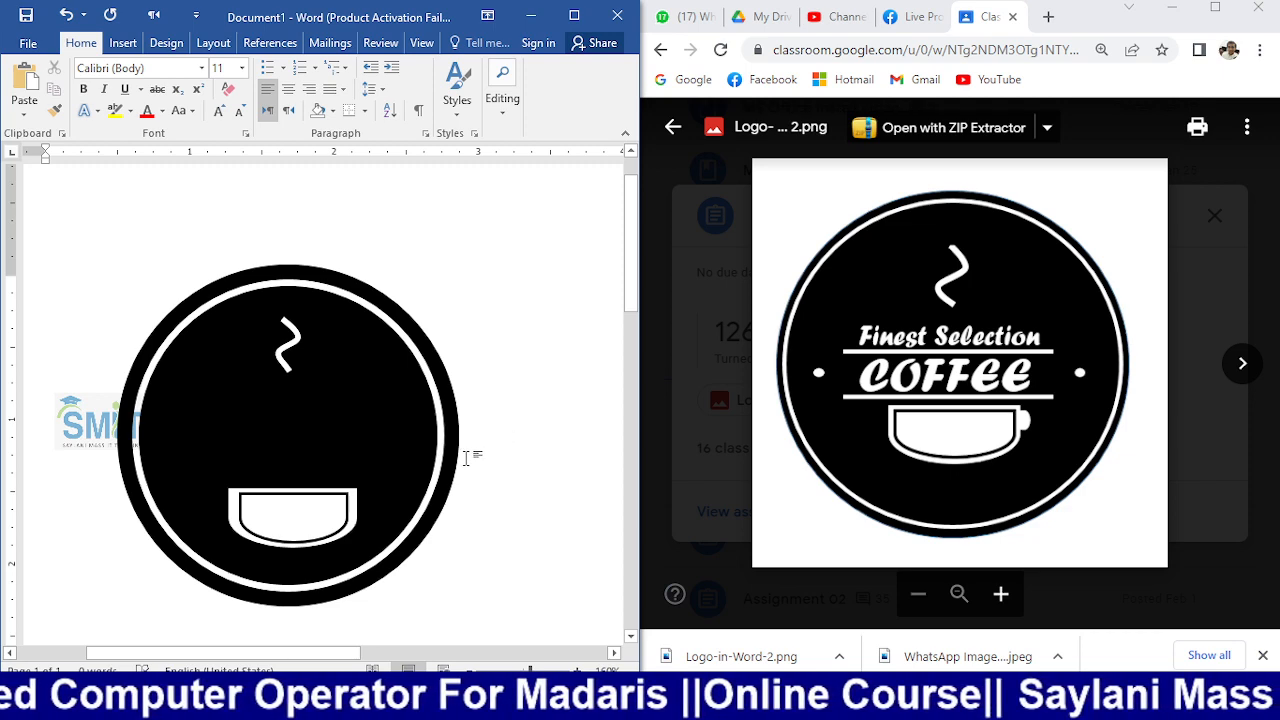
- Group the inner and outer cup shapes into a single object
left_click(305, 520)
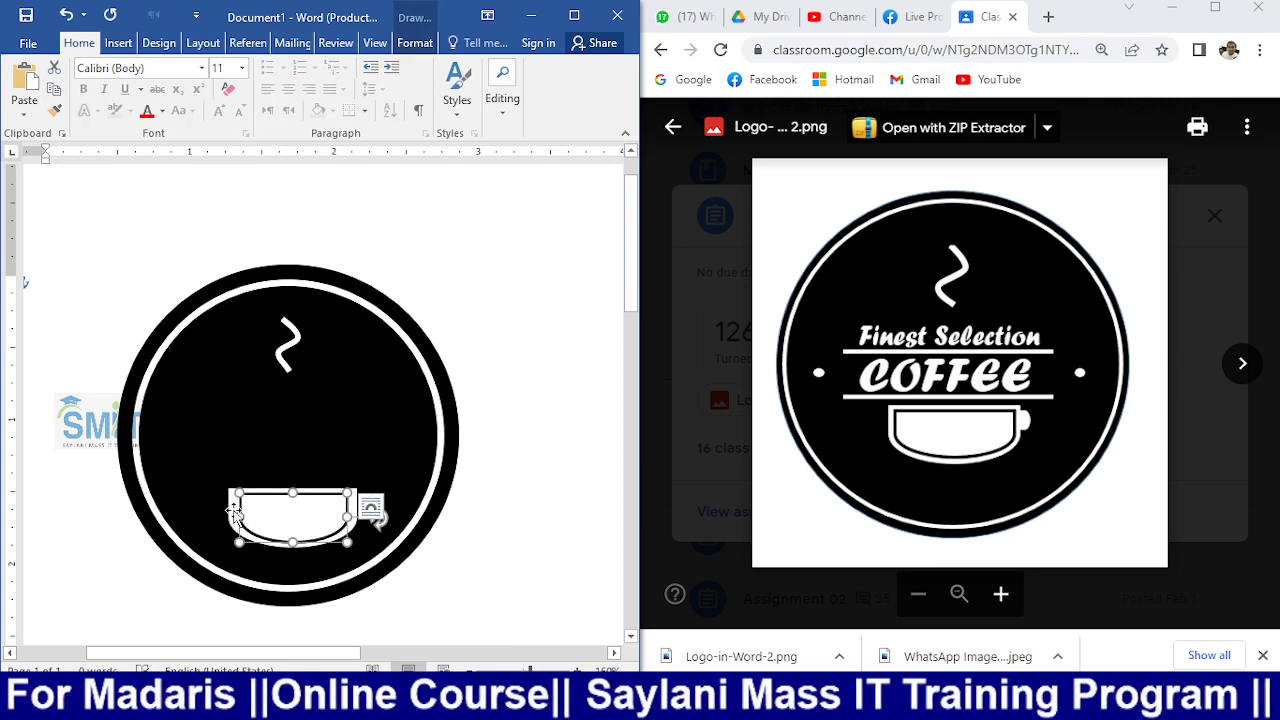
left_click(233, 512, "shift")
left_click(414, 42)
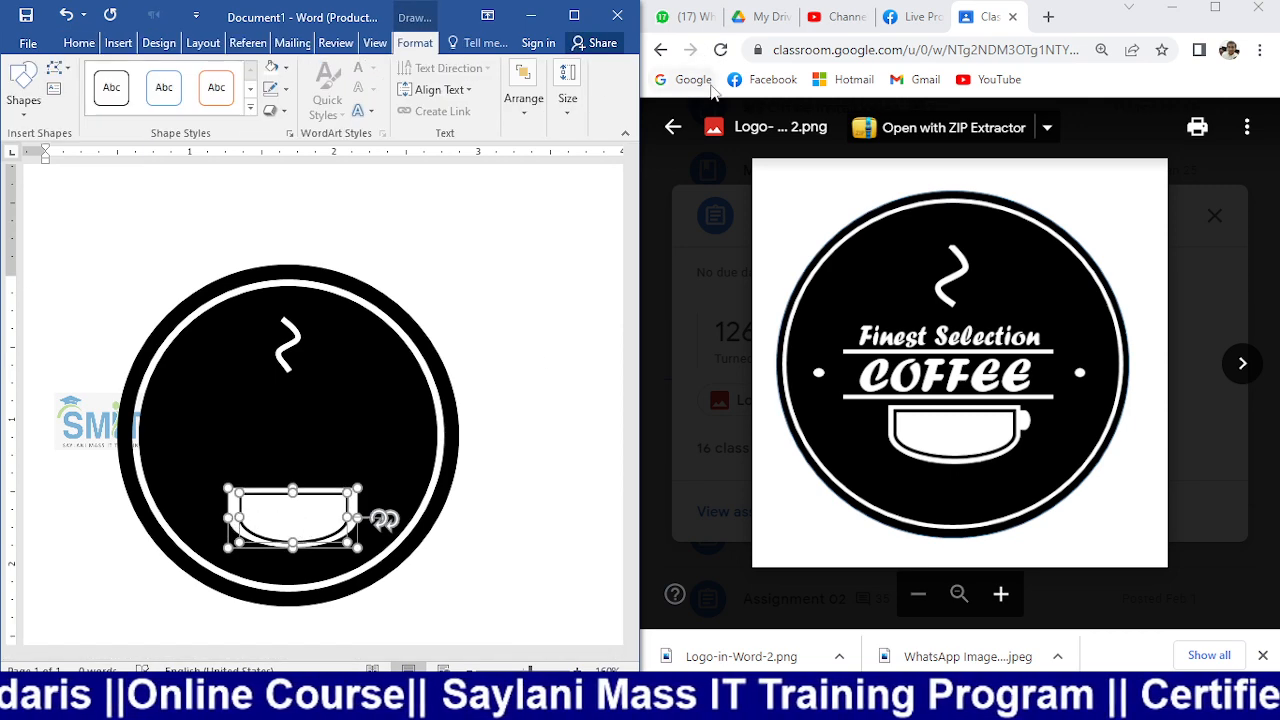
left_click(523, 98)
left_click(783, 152)
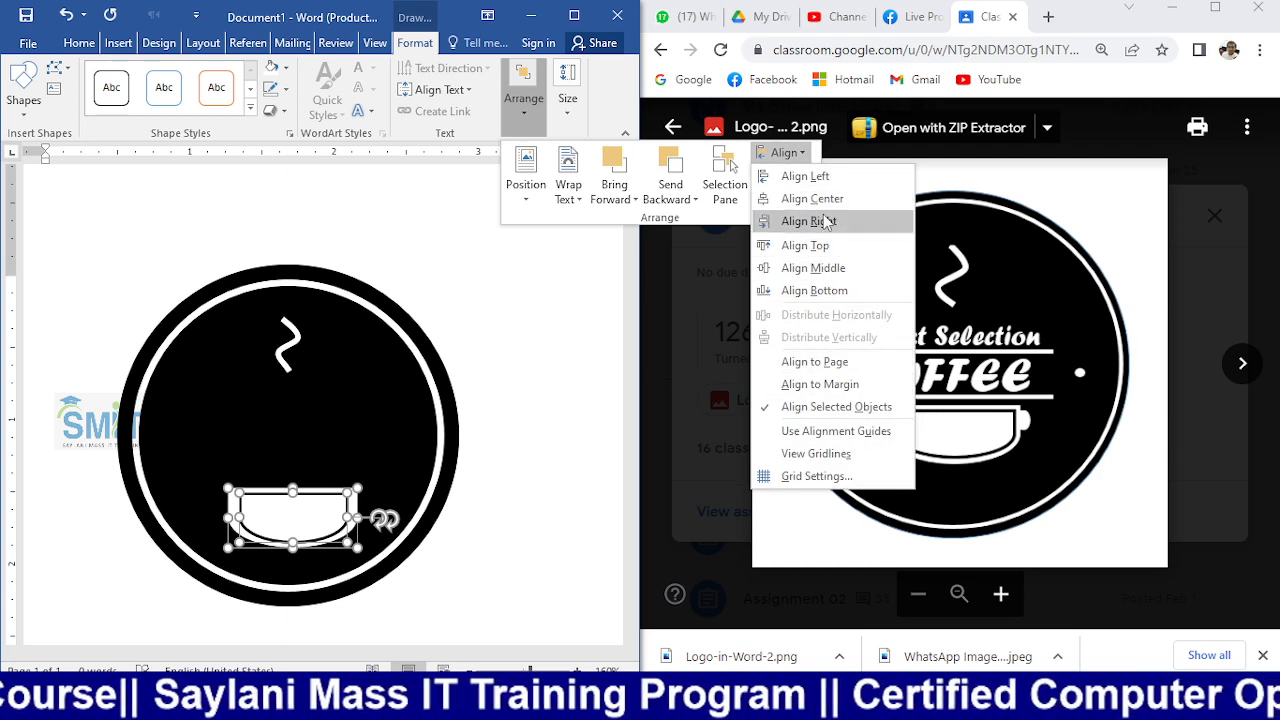
left_click(739, 223)
left_click(788, 175)
left_click(802, 199)
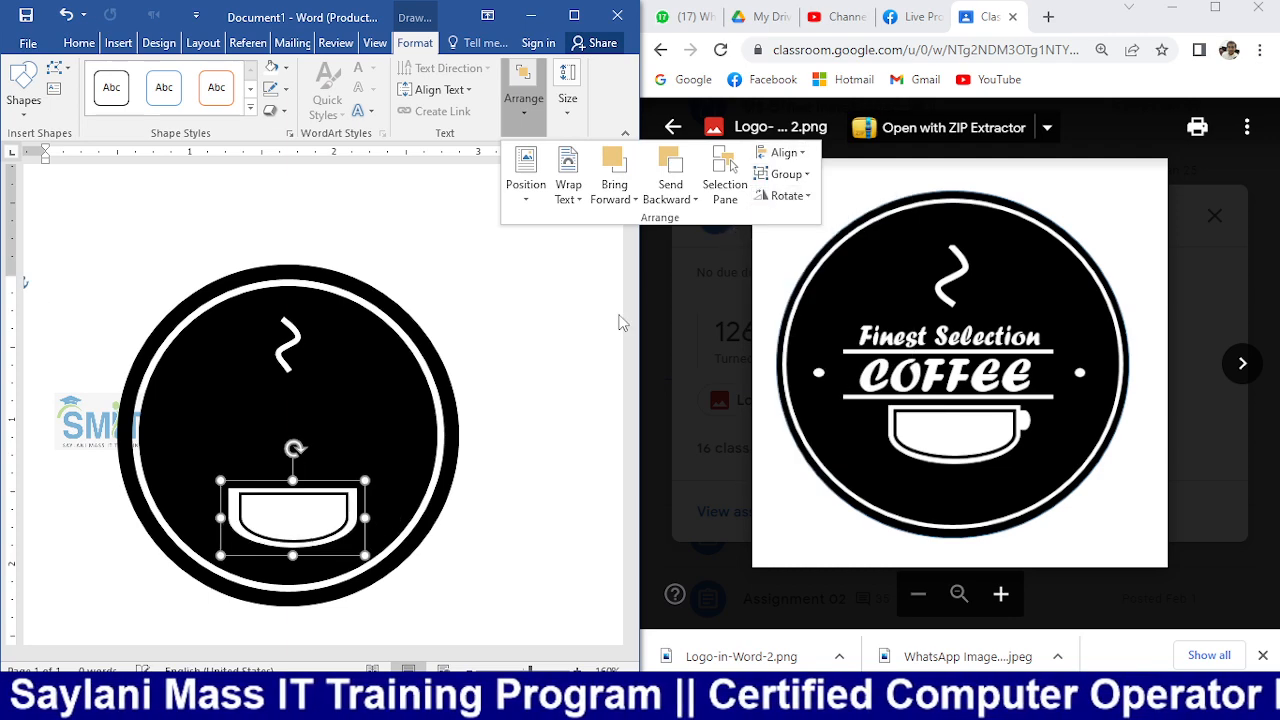
- Draw a small D-shaped Delay shape for the handle, just above the cup's right end
left_click(24, 102)
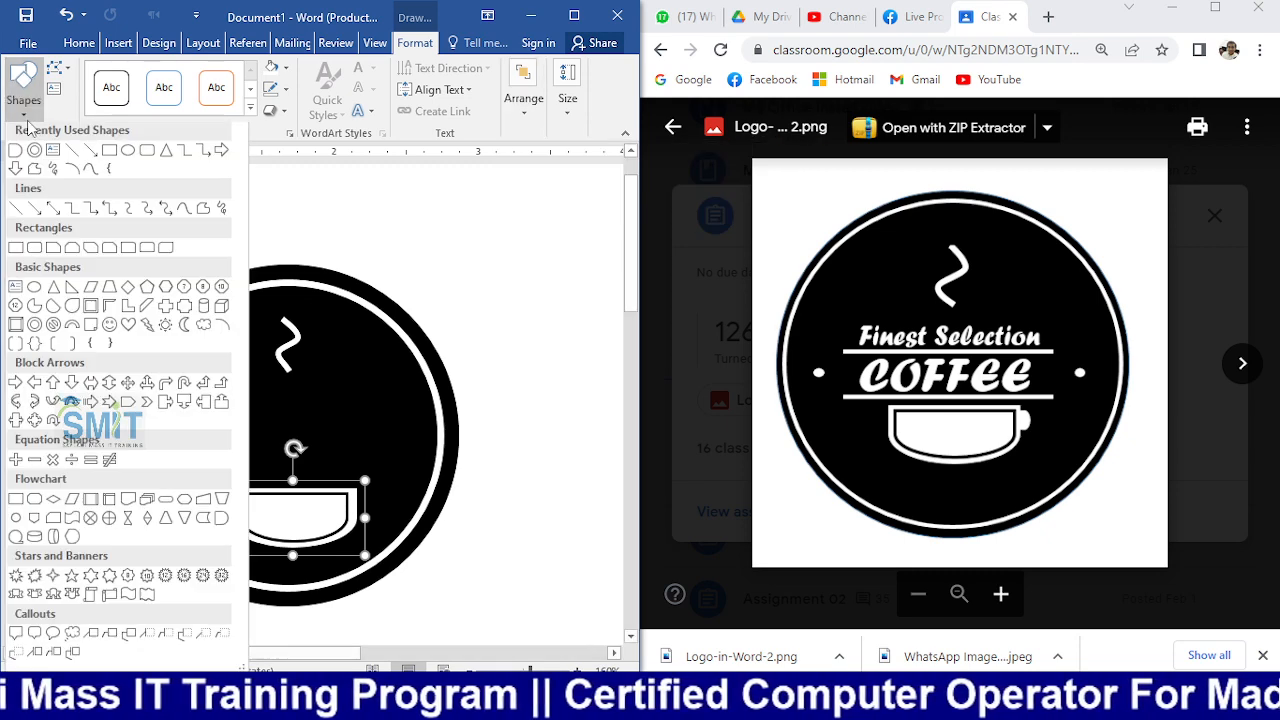
left_click(19, 160)
left_click_drag(367, 442, 383, 468)
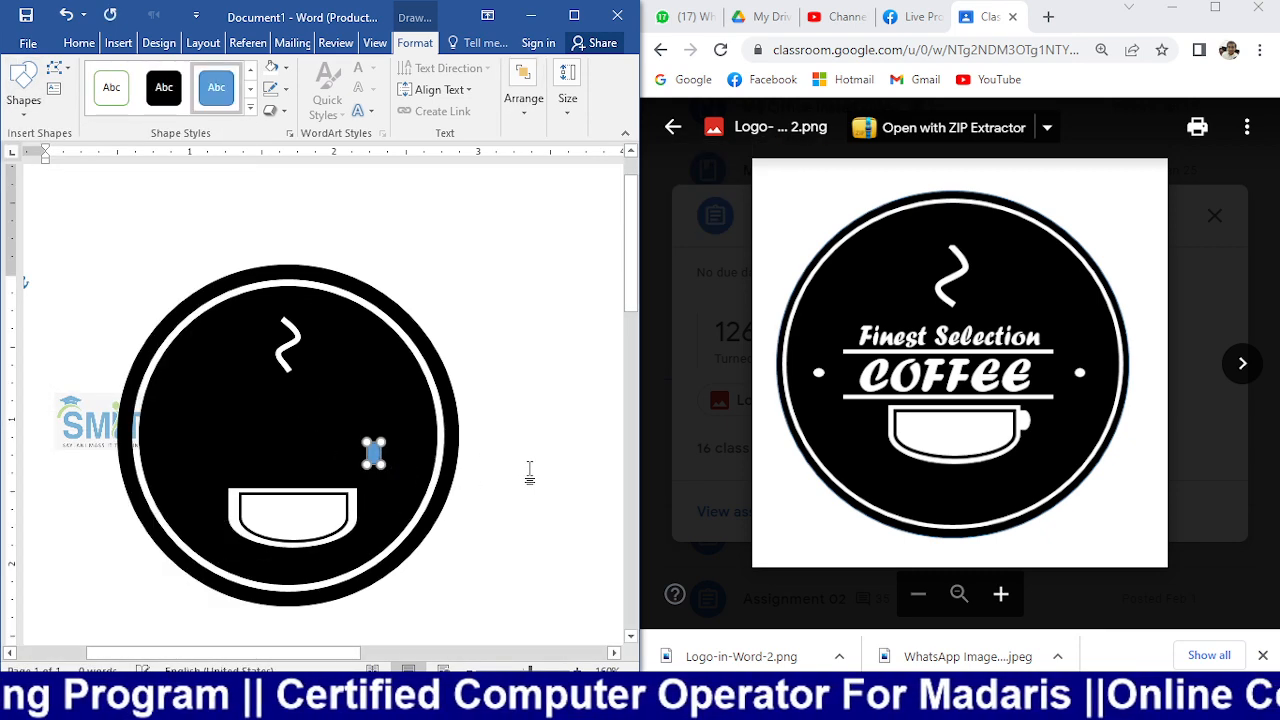
left_click(528, 471)
- Make the fill and outline of the small handle shape white
left_click(367, 457)
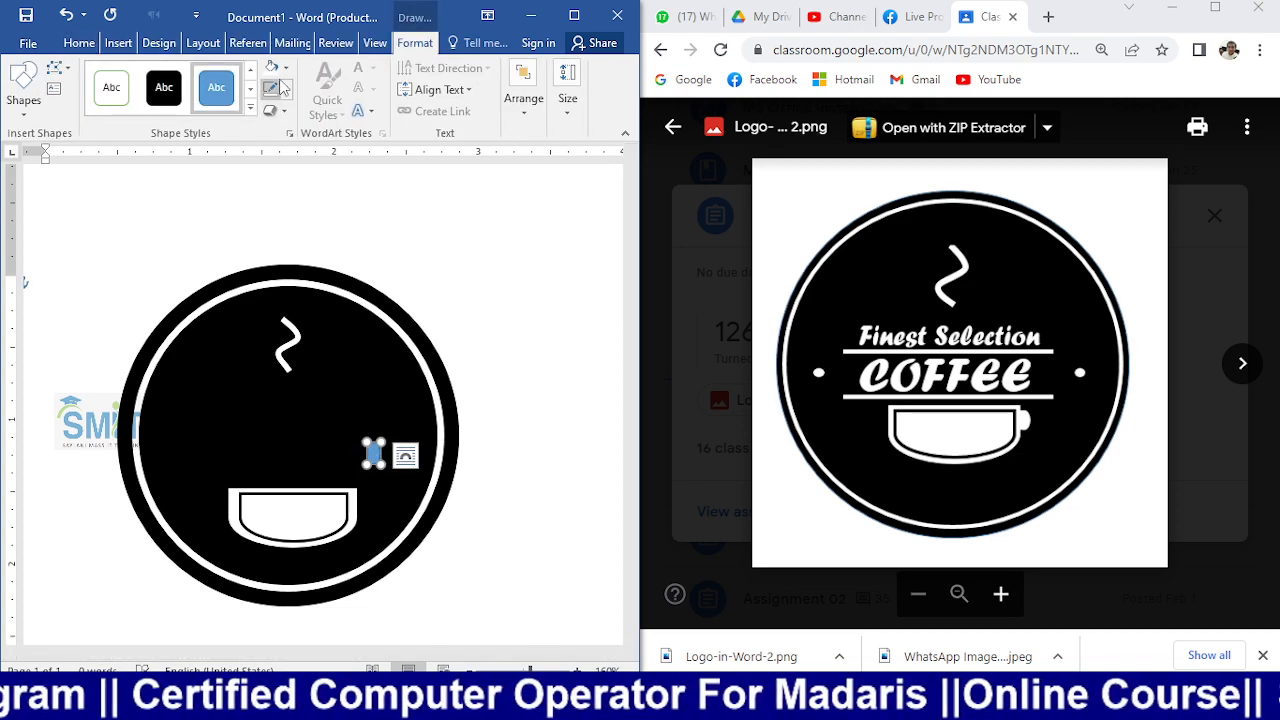
left_click(275, 68)
left_click(269, 110)
left_click(275, 88)
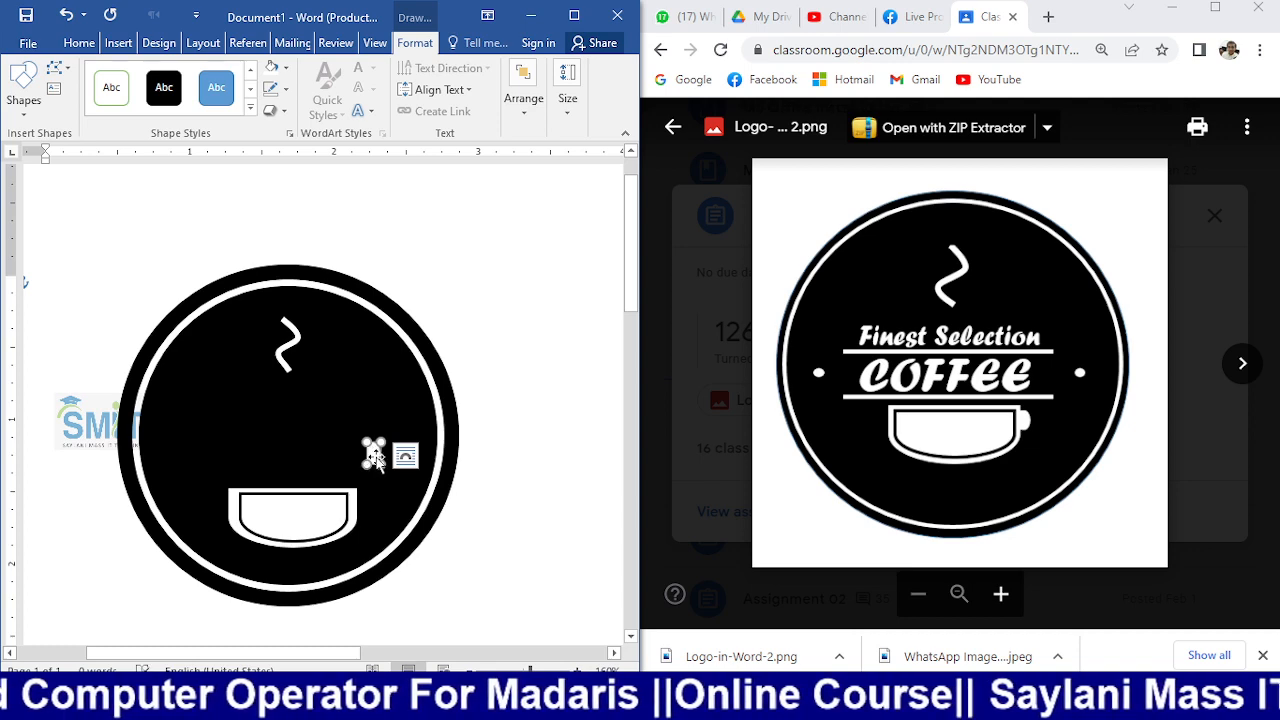
- Move the white handle against the upper right edge of the cup and nudge it slightly down
left_click_drag(373, 452, 361, 503)
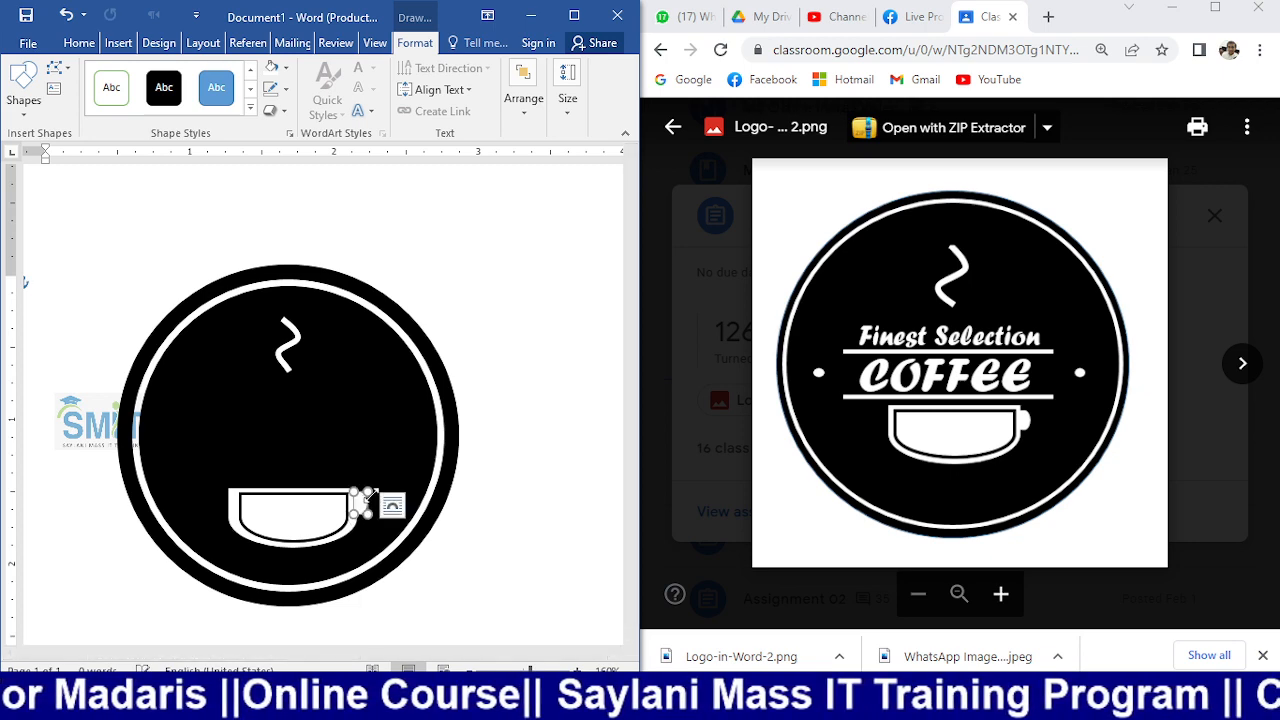
left_click(553, 398)
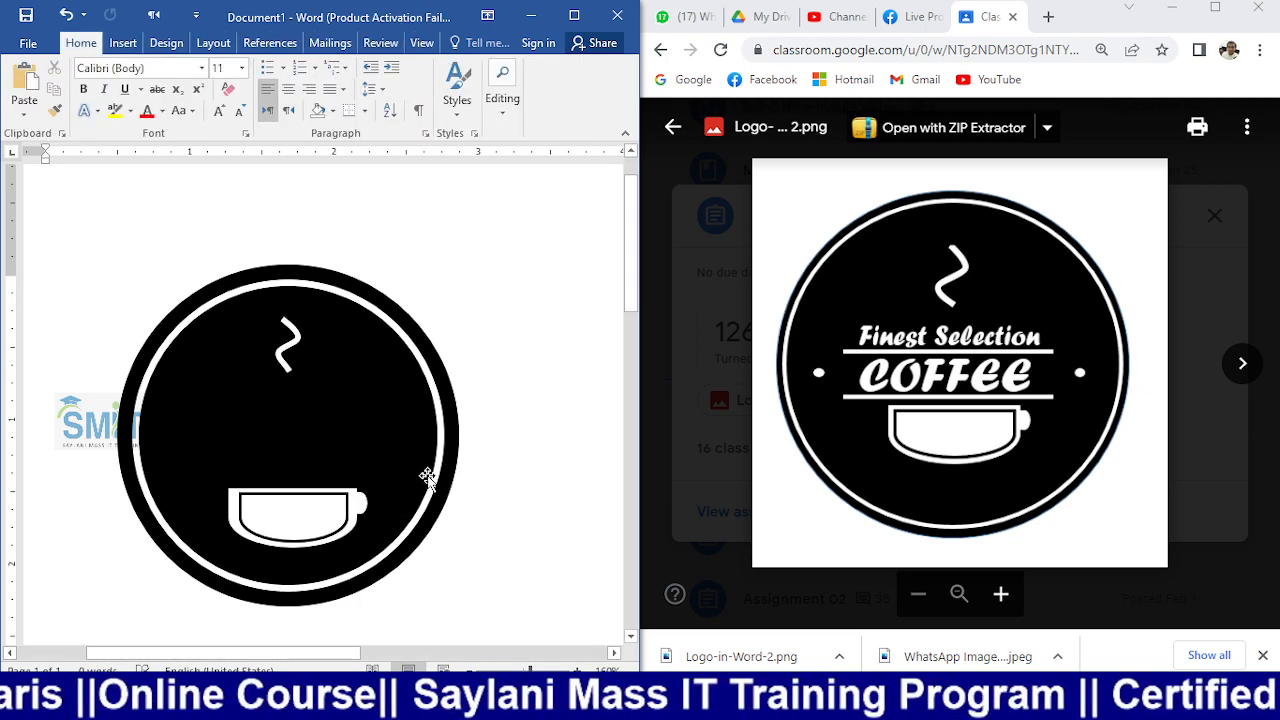
left_click(362, 507)
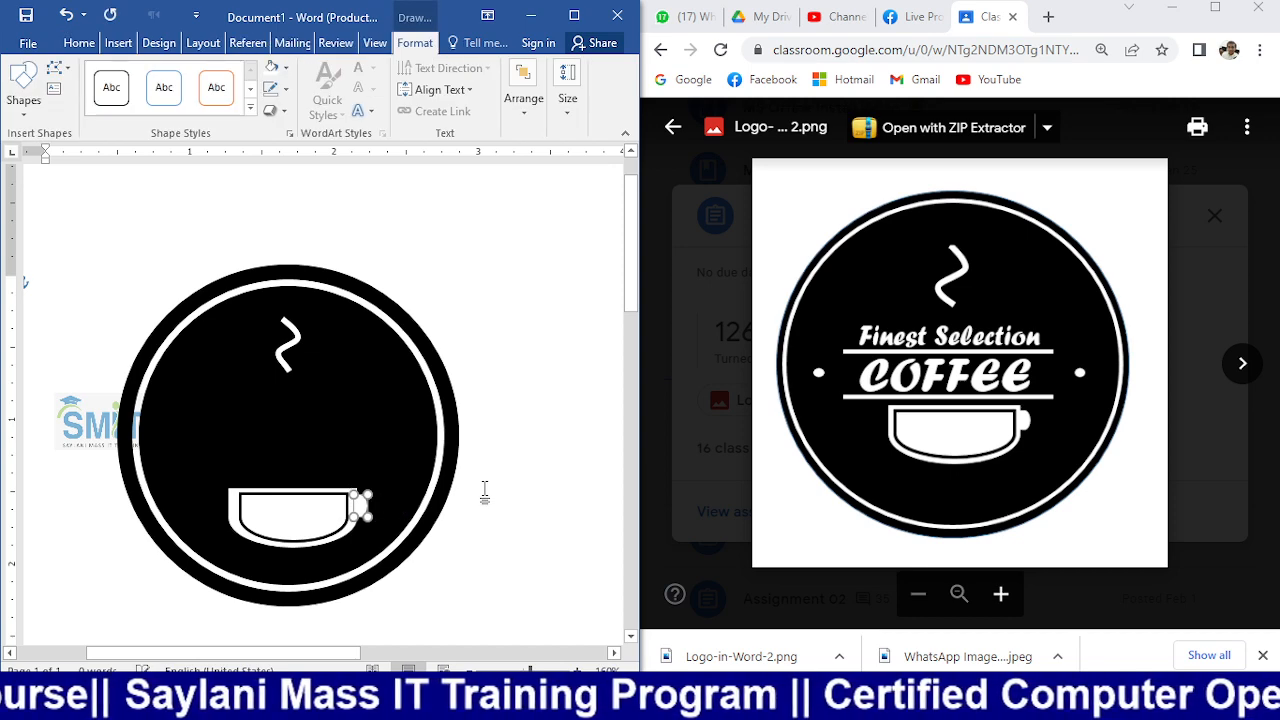
left_click(560, 462)
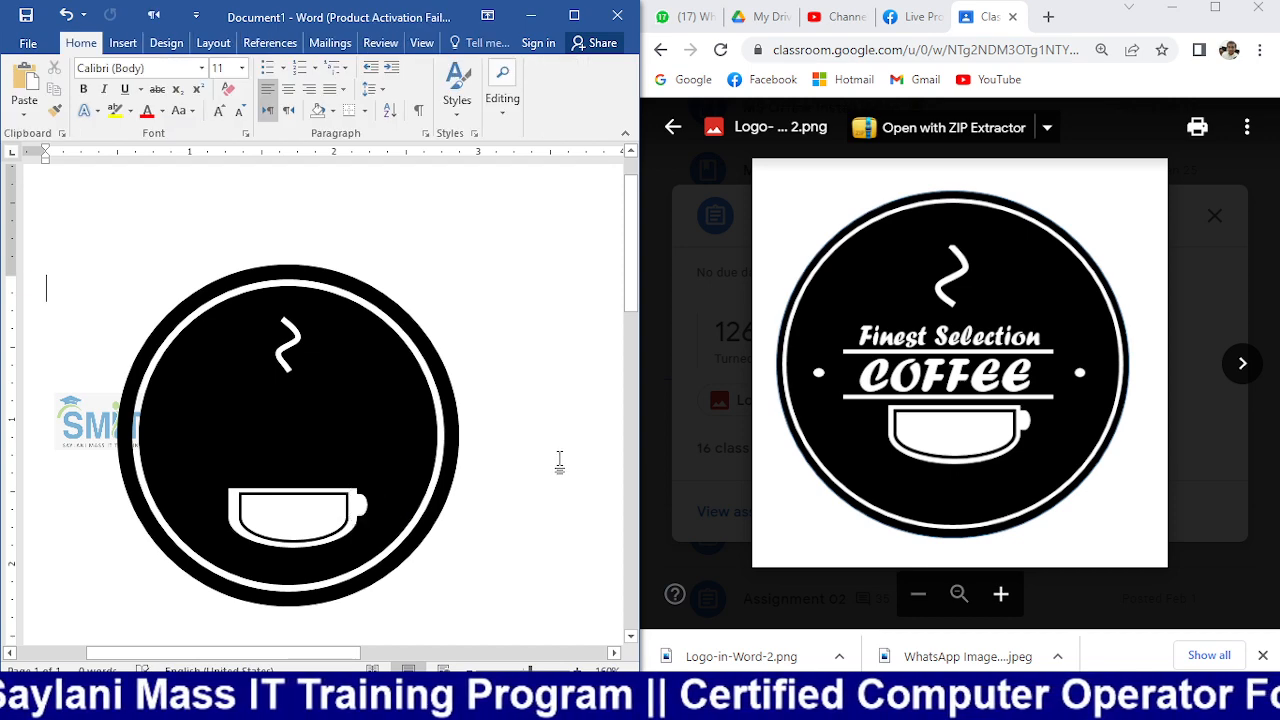
- Group the cup and its white handle into a single object
left_click(345, 506)
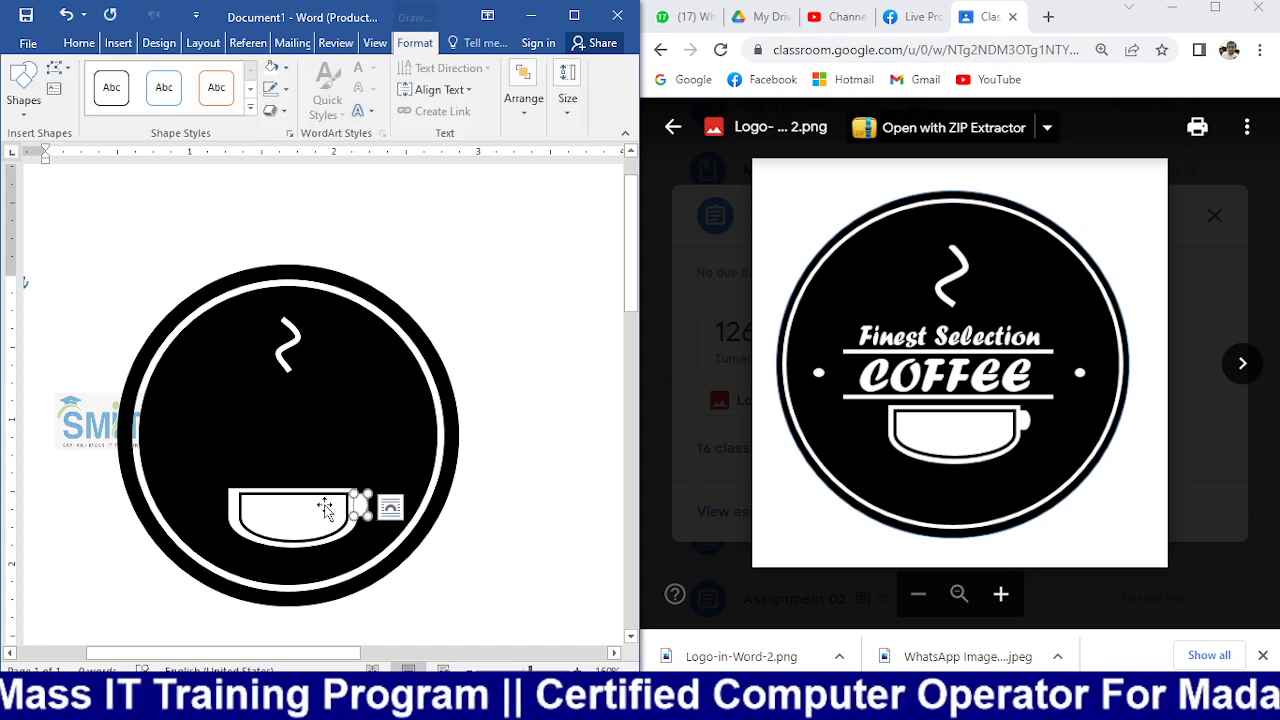
left_click(540, 125)
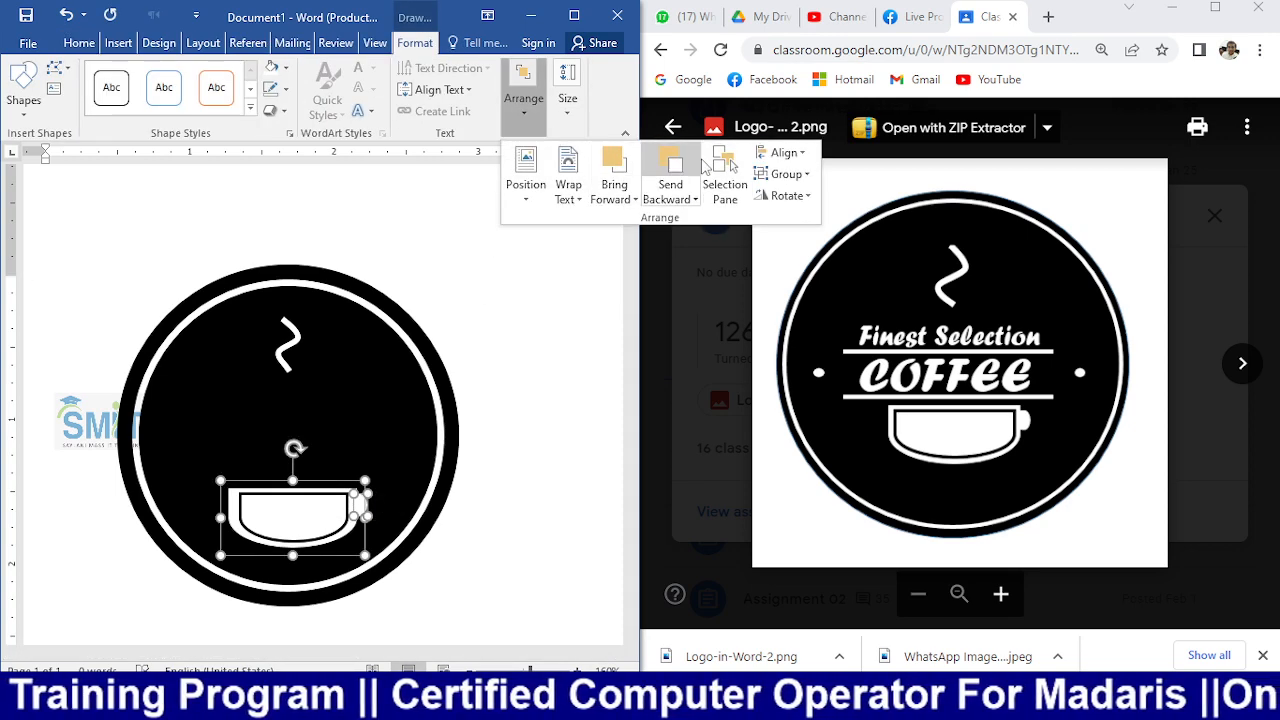
left_click(800, 155)
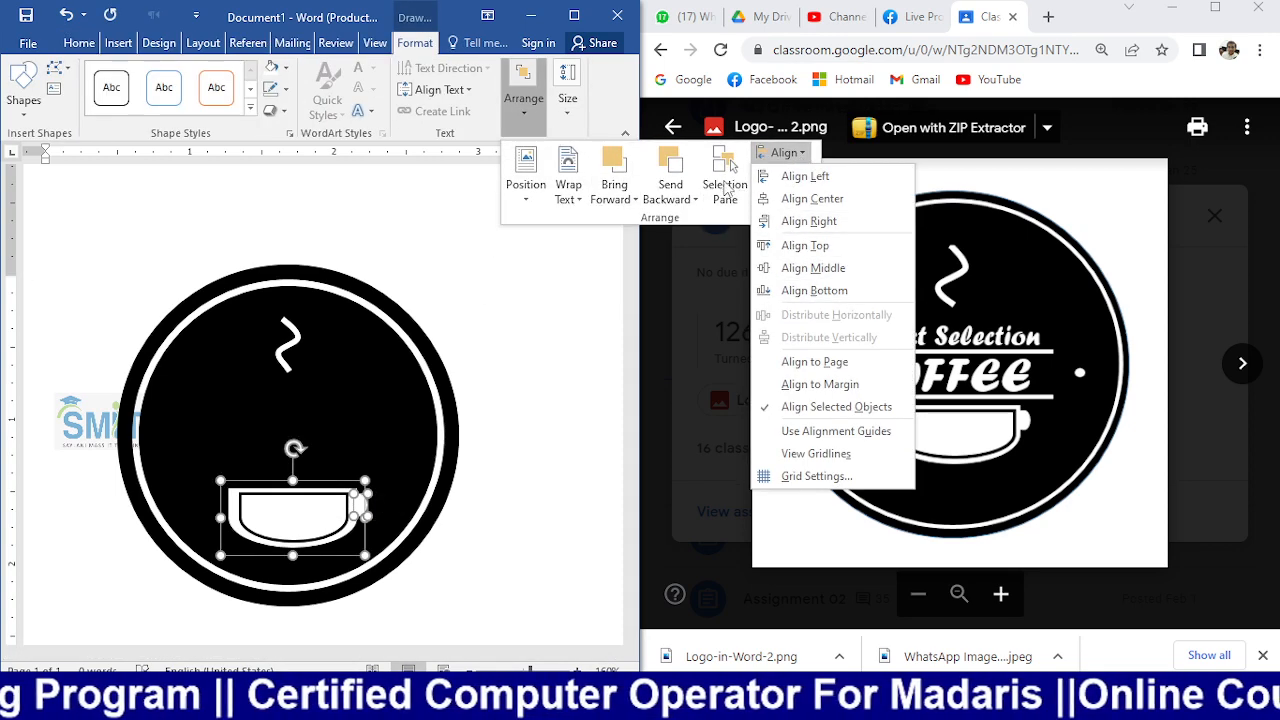
left_click(730, 220)
left_click(786, 174)
left_click(785, 198)
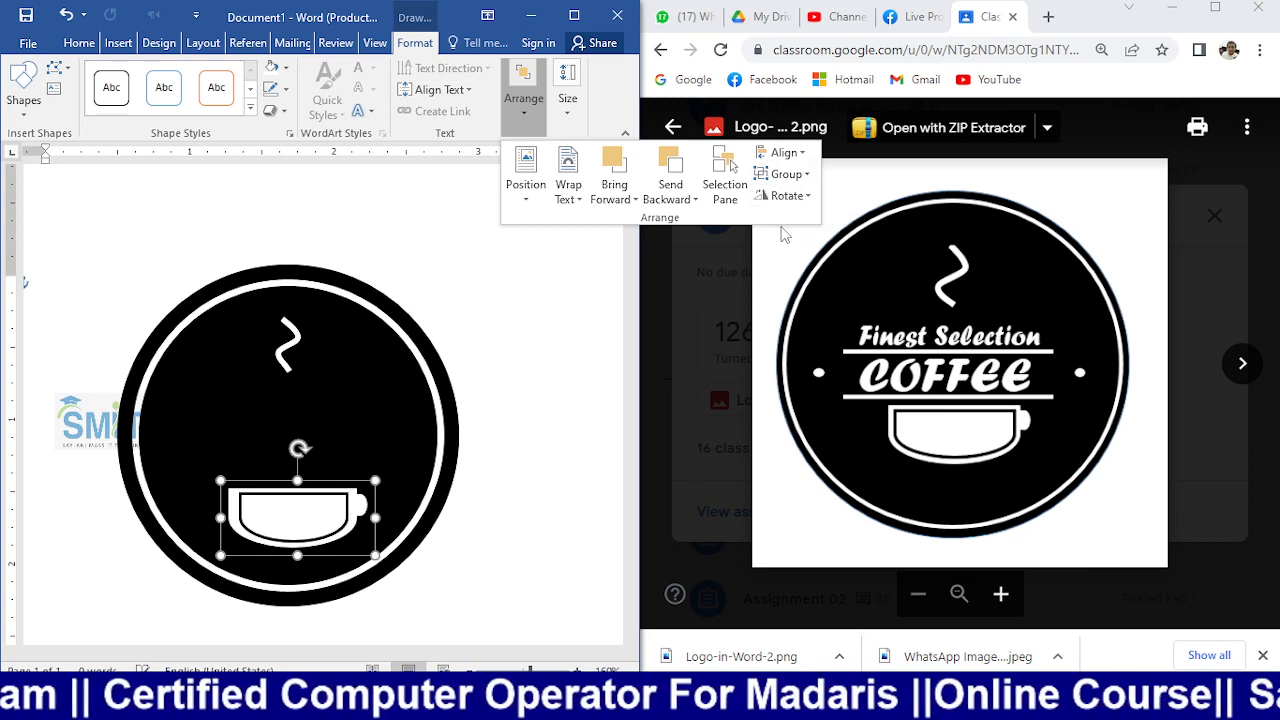
left_click(600, 359)
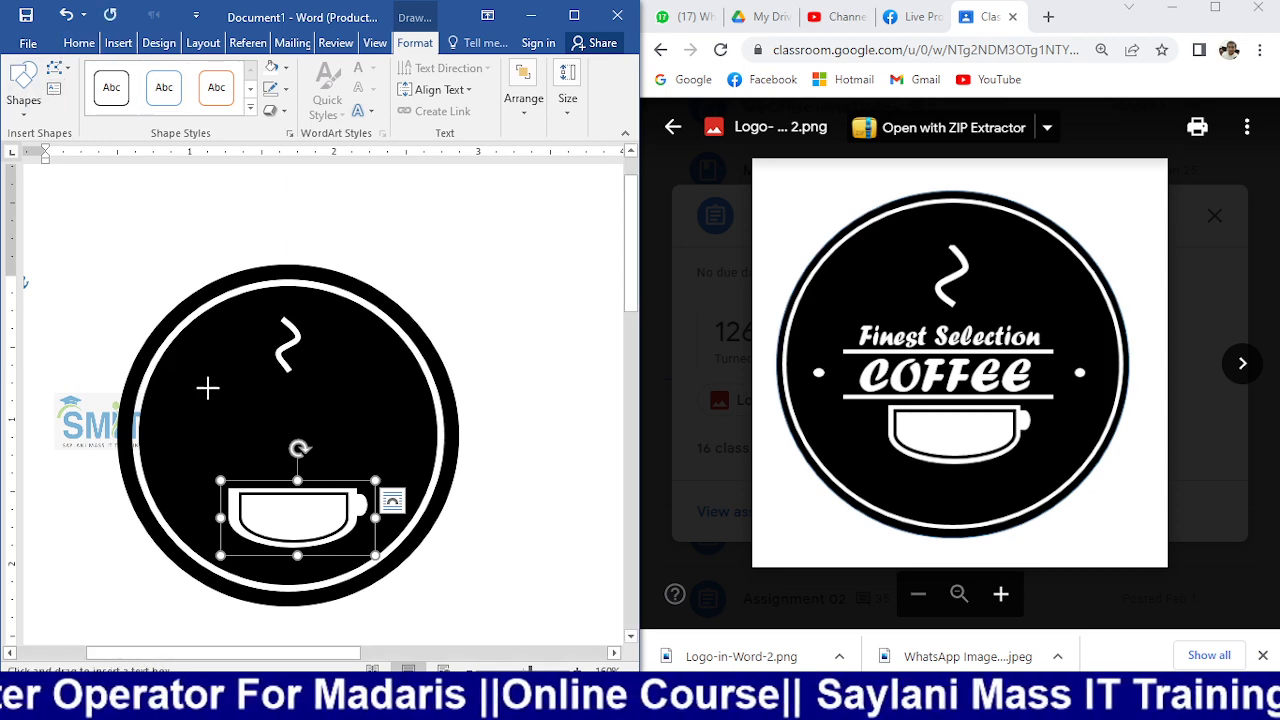
- Draw a text box between the steam squiggle and the cup and start entering "Finest Selection" in it
left_click_drag(208, 388, 397, 443)
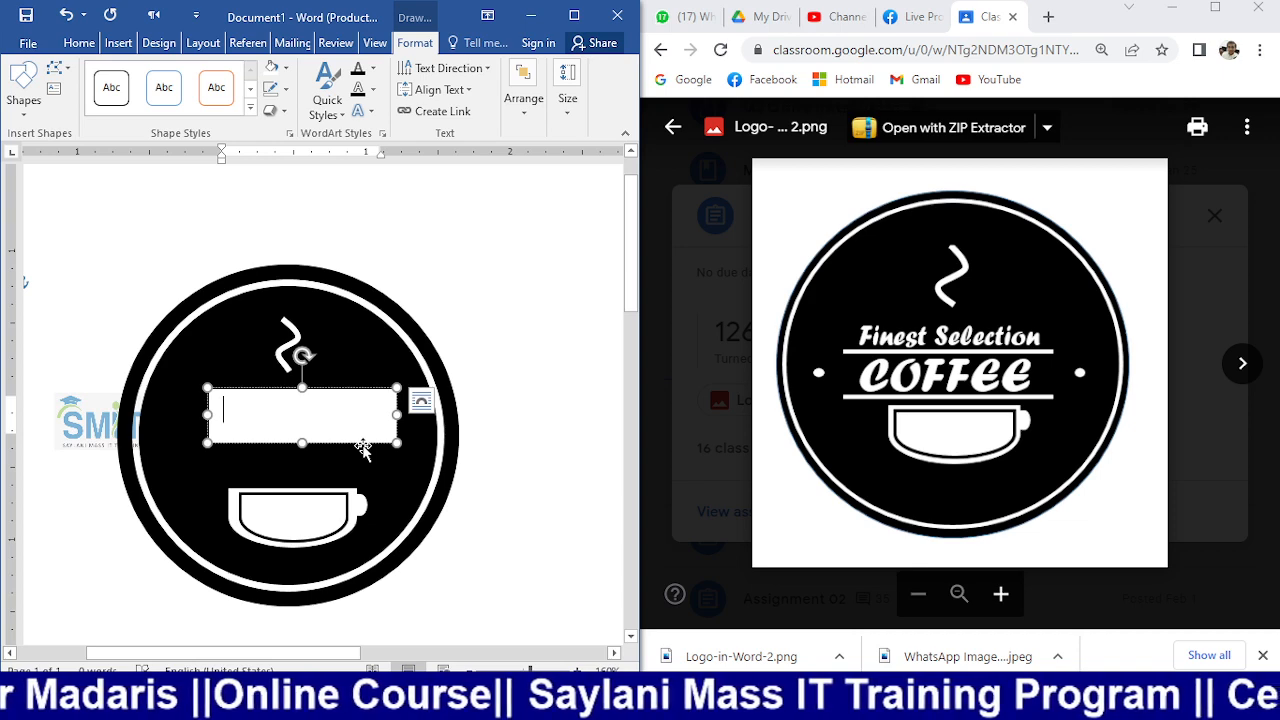
type("Fine")
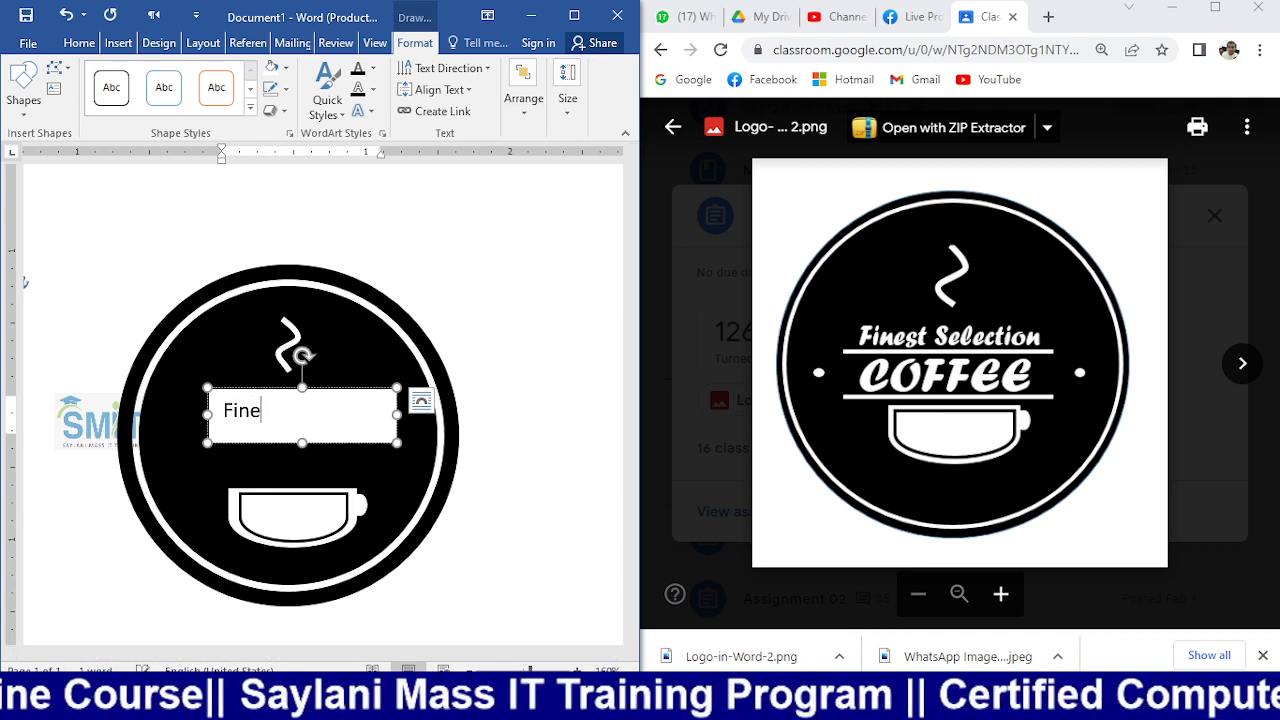
type("st Se")
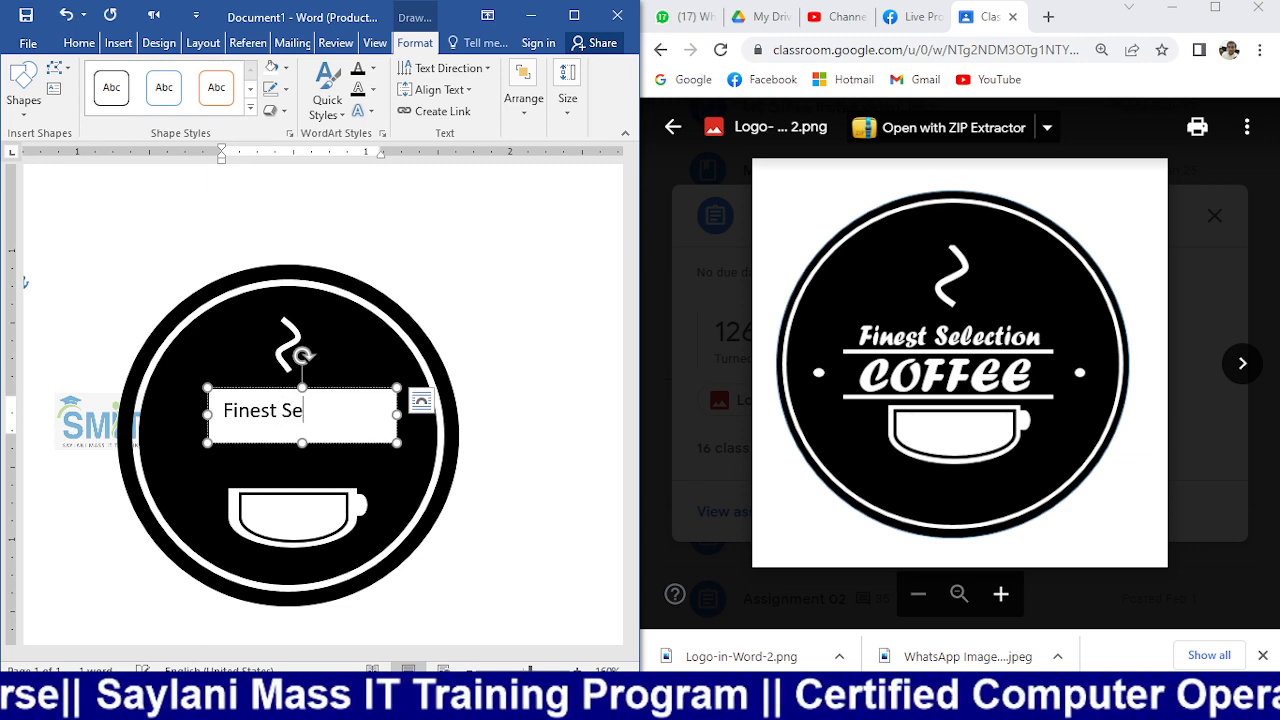
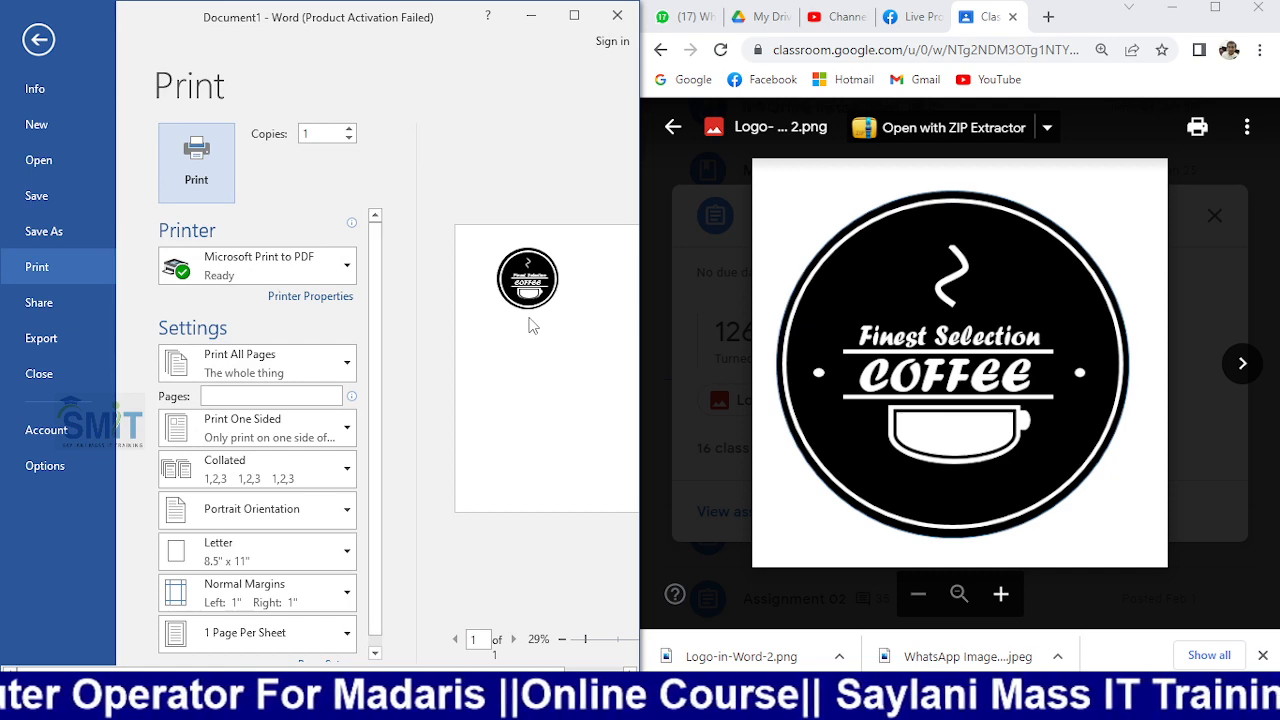
- Maximize the window and return from the print preview to the document
left_click(574, 16)
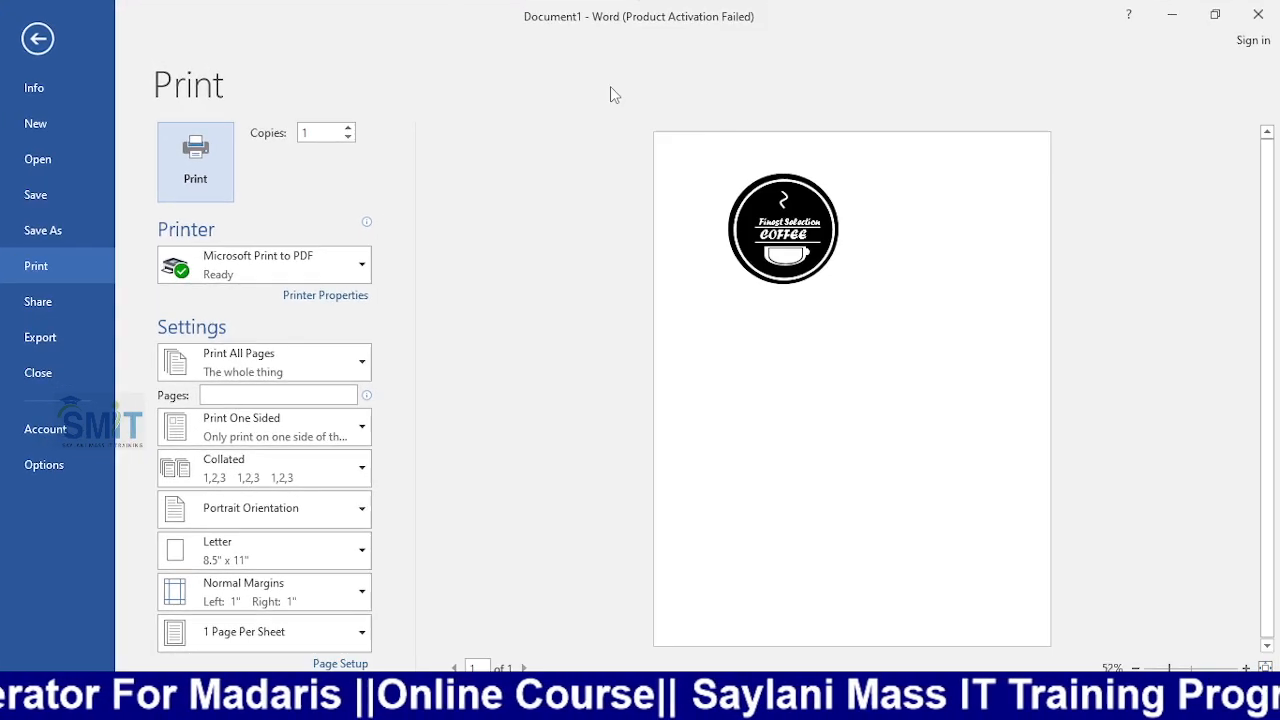
left_click(38, 36)
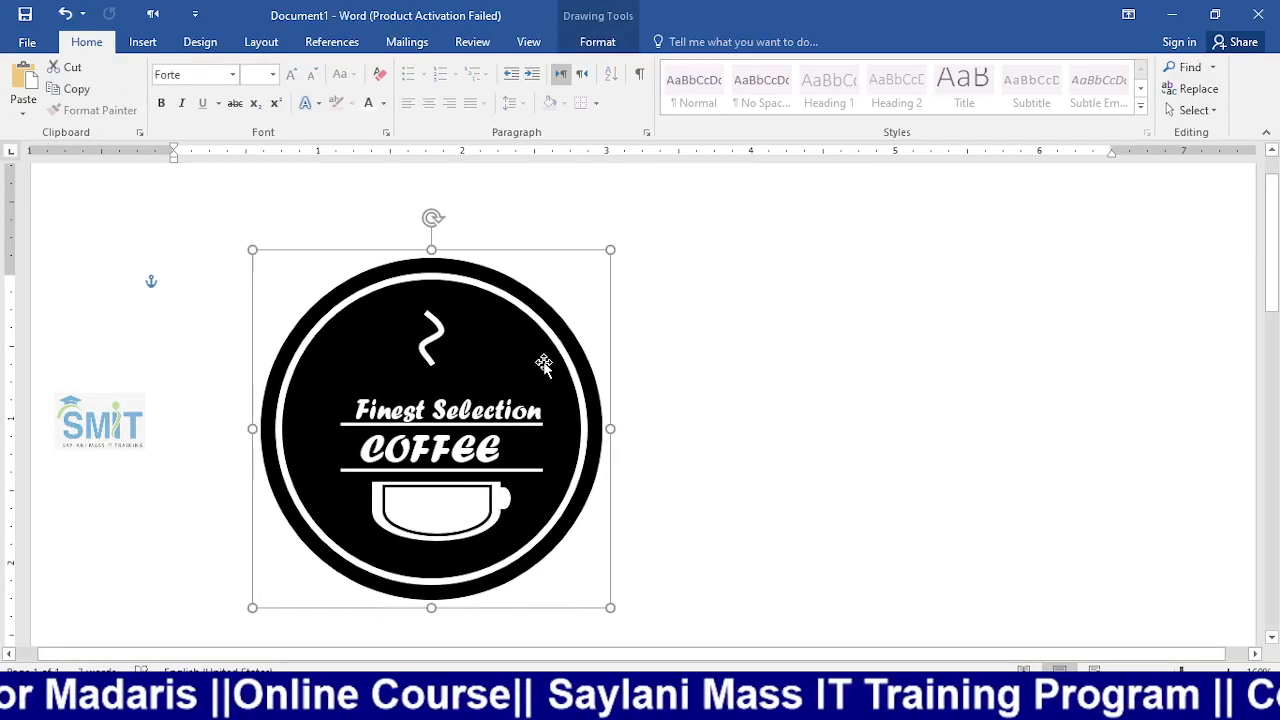
- Try enlarging the whole grouped logo from its lower right corner and check it in the print preview
left_click_drag(609, 607, 710, 662)
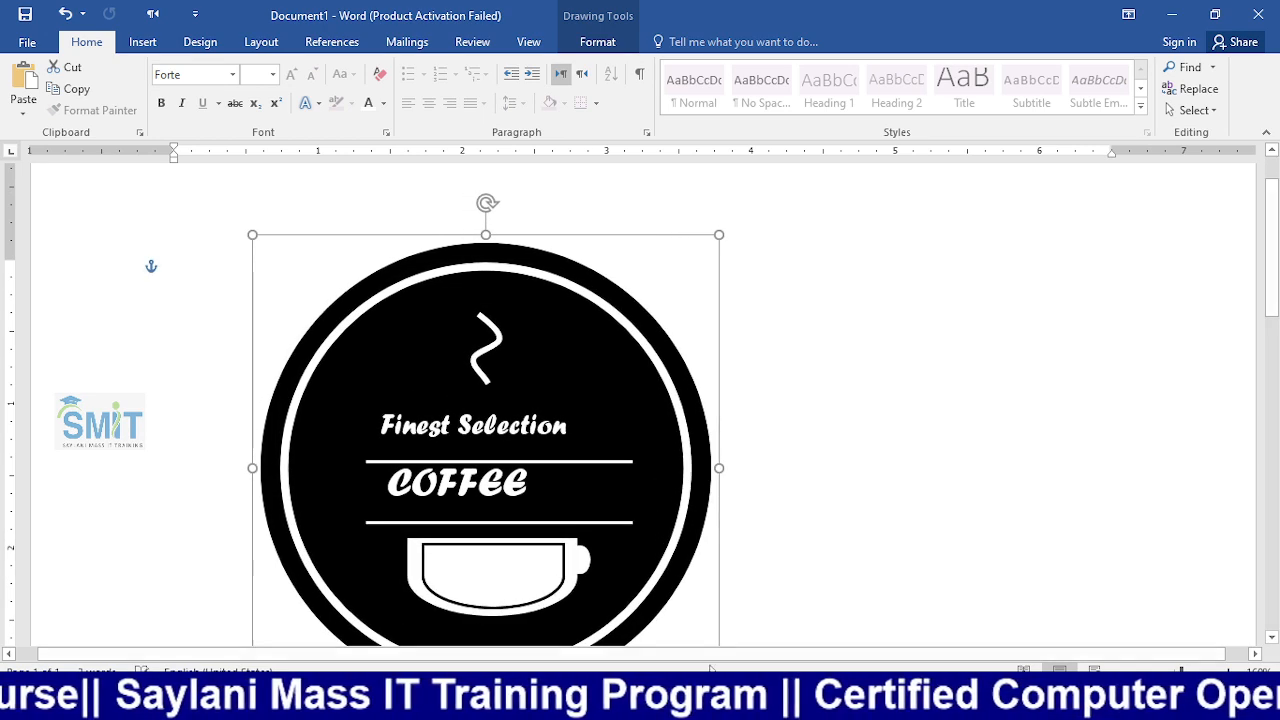
scroll(713, 481, "down", 1)
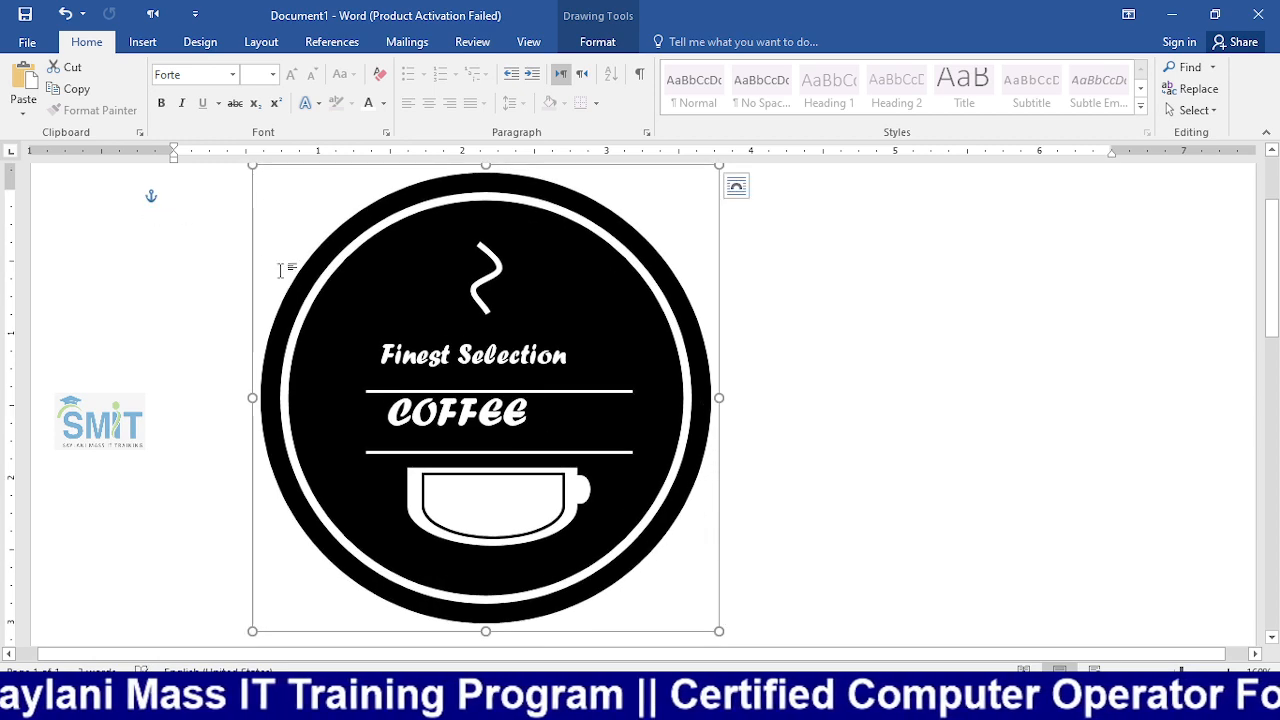
key("ctrl+p")
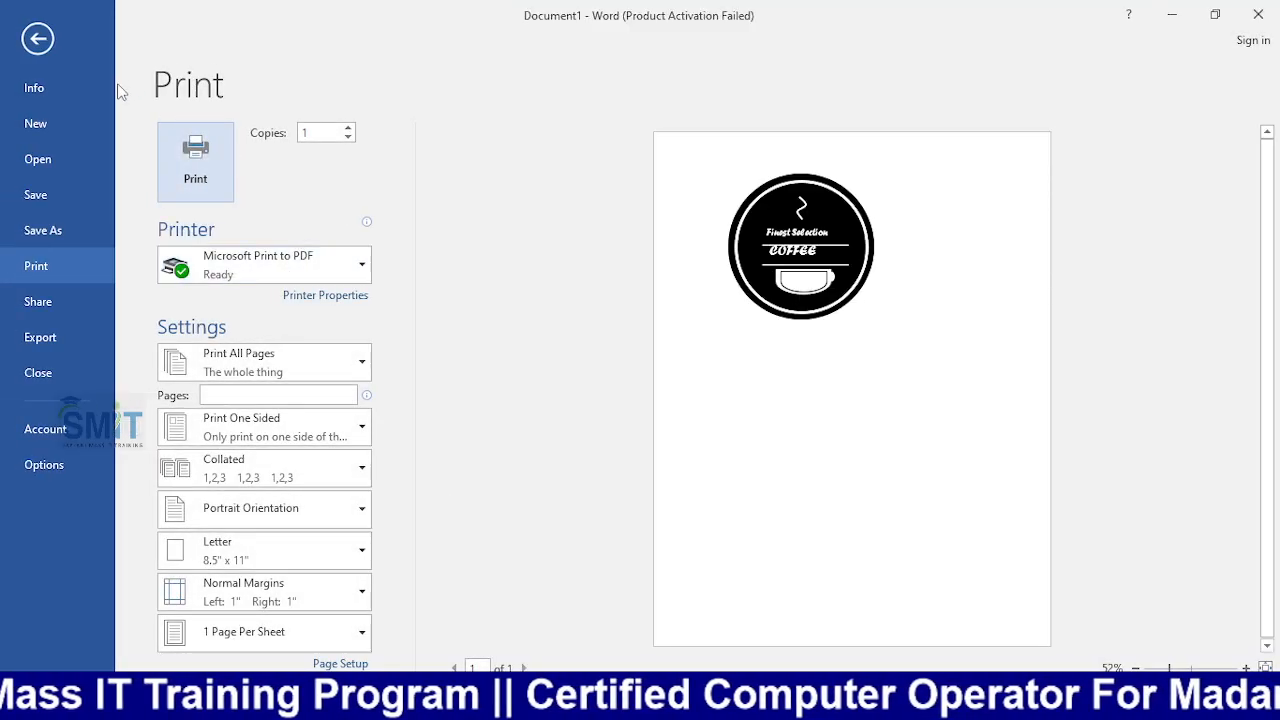
left_click(45, 46)
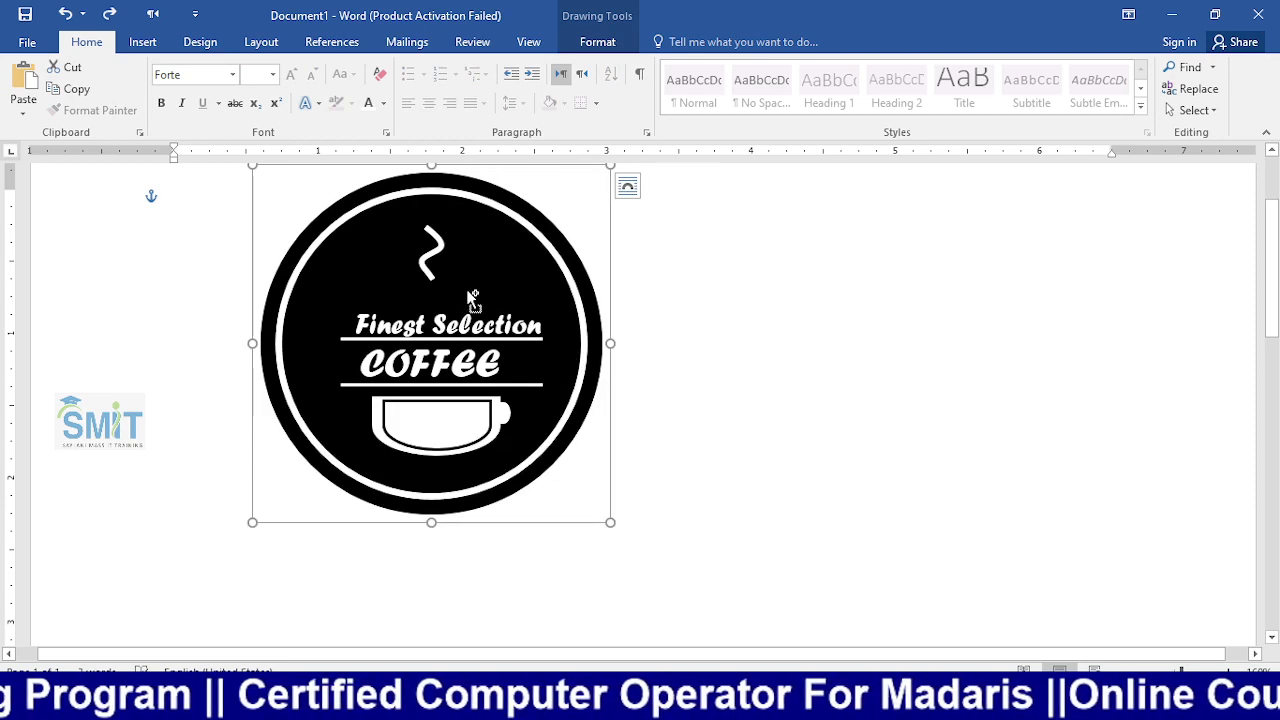
- Shift the whole logo slightly left and down on the page, and deselect it
left_click_drag(497, 388, 482, 392)
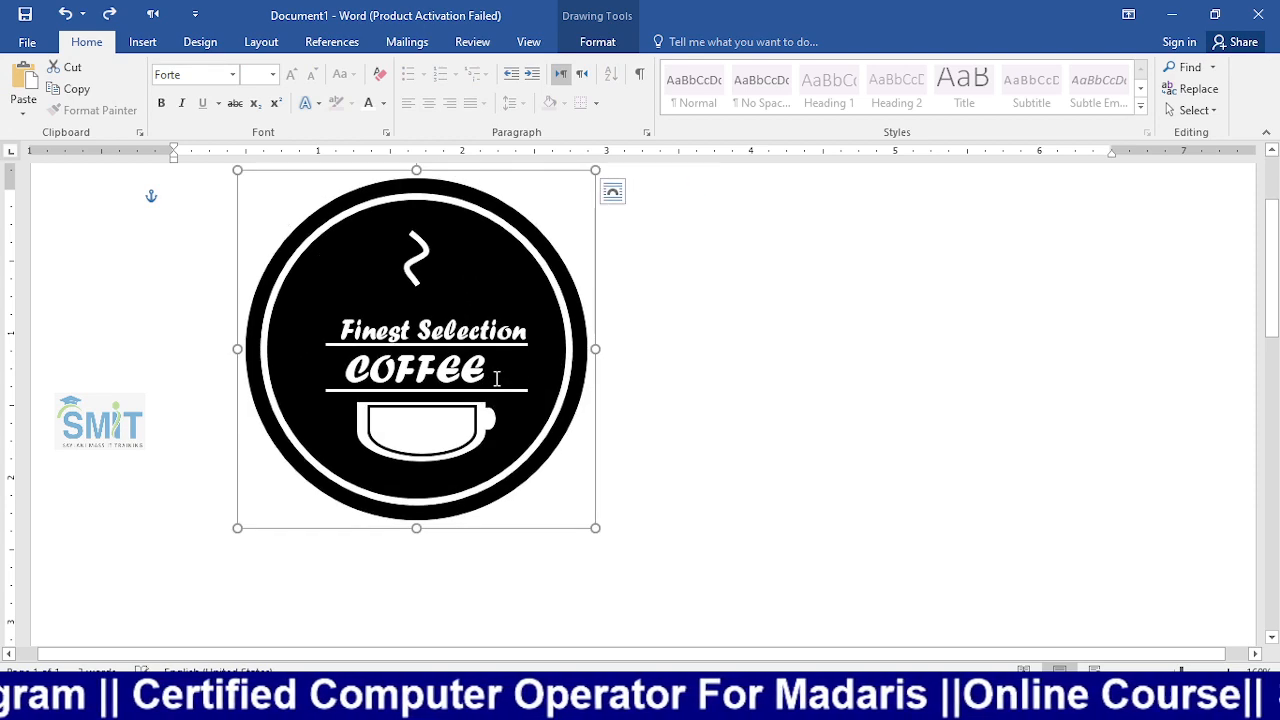
left_click(710, 371)
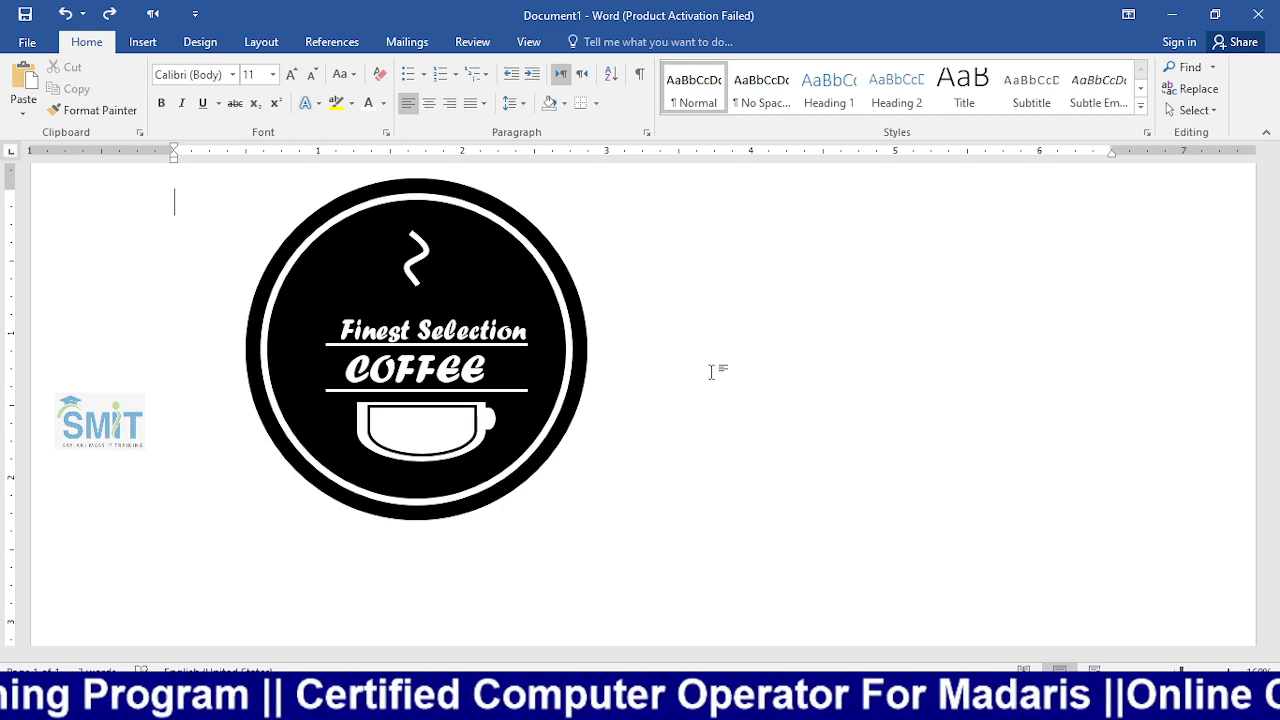
key("alt+Tab")
left_click(711, 371)
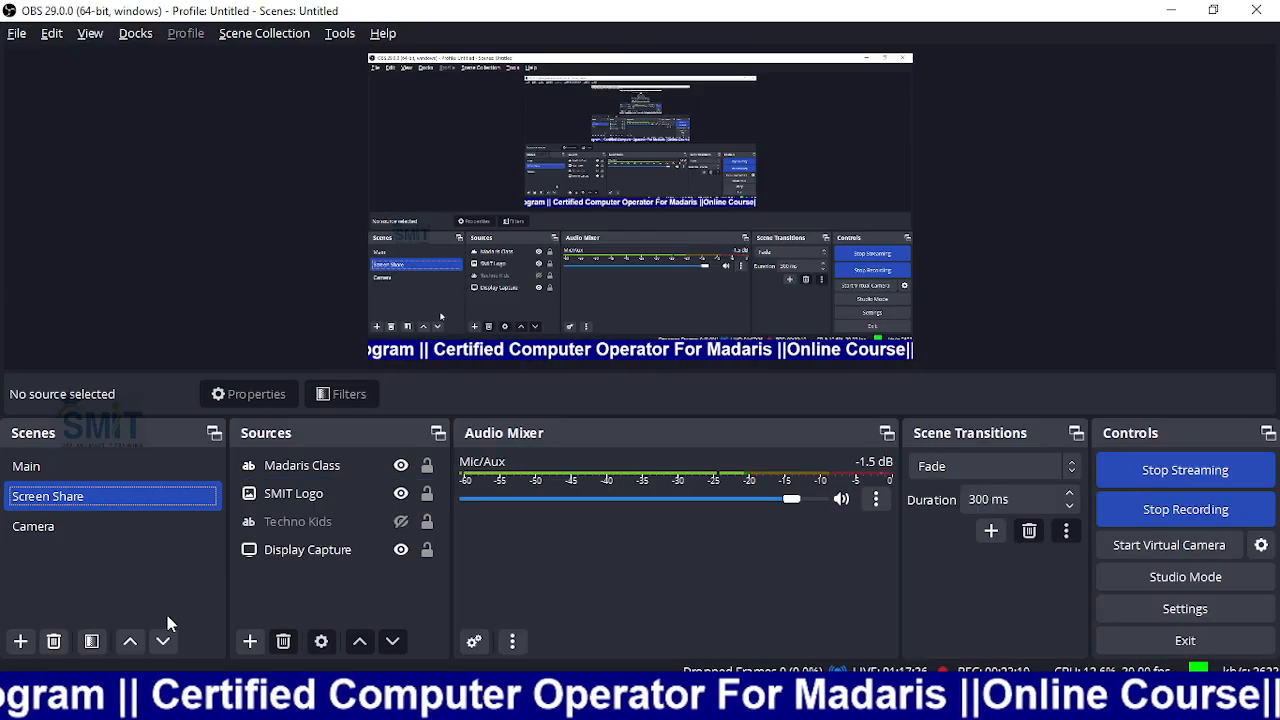
left_click(87, 531)
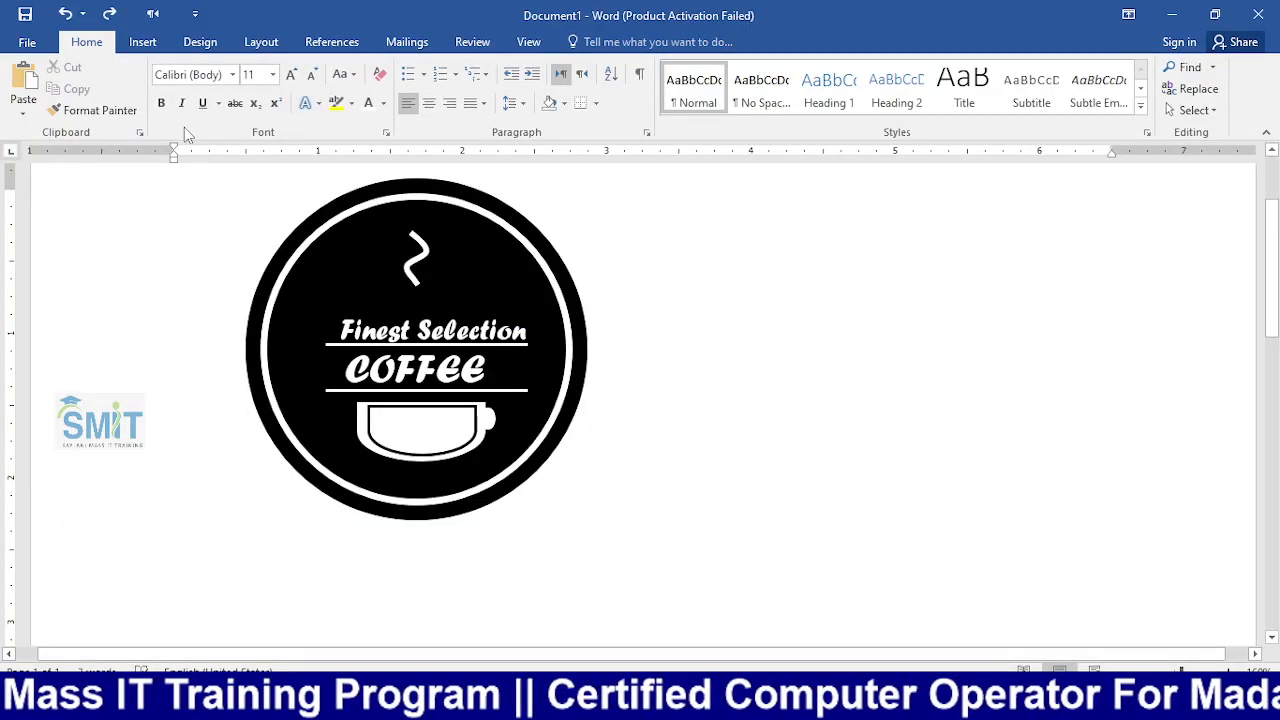
- Draw a small circle about 0.14 inches in diameter on the page just left of the logo
left_click(140, 45)
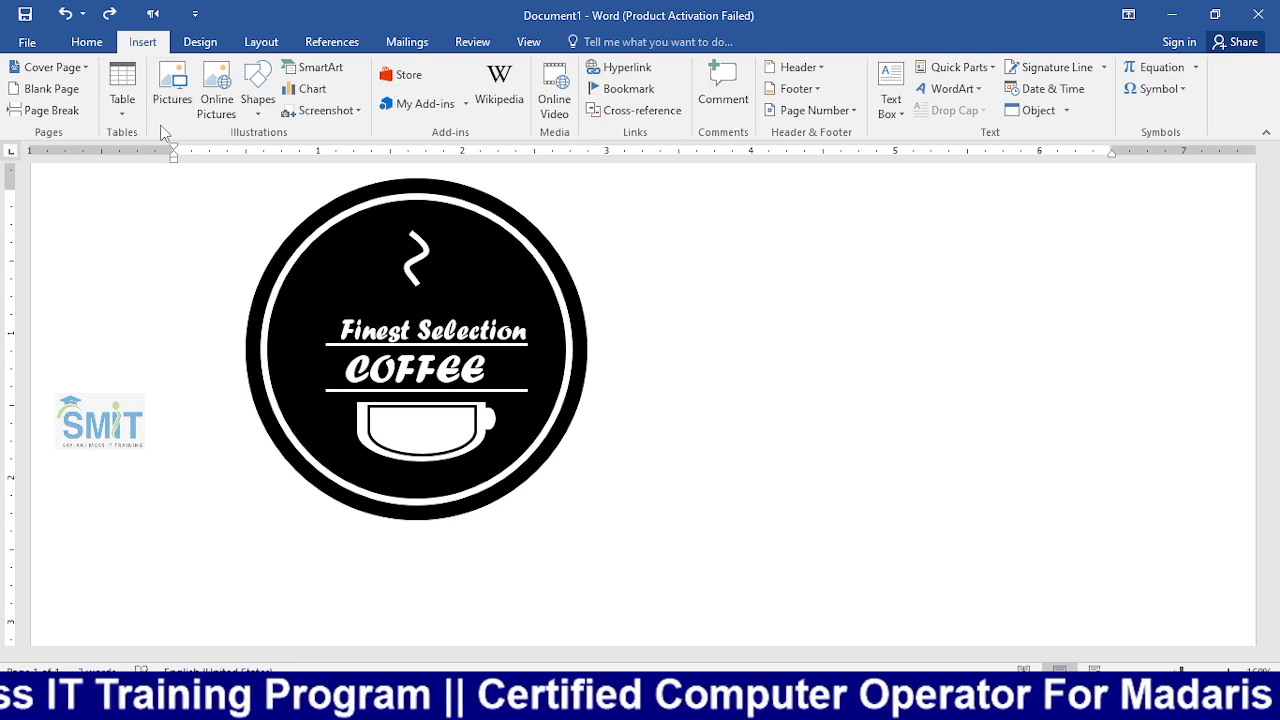
left_click(258, 92)
left_click(362, 154)
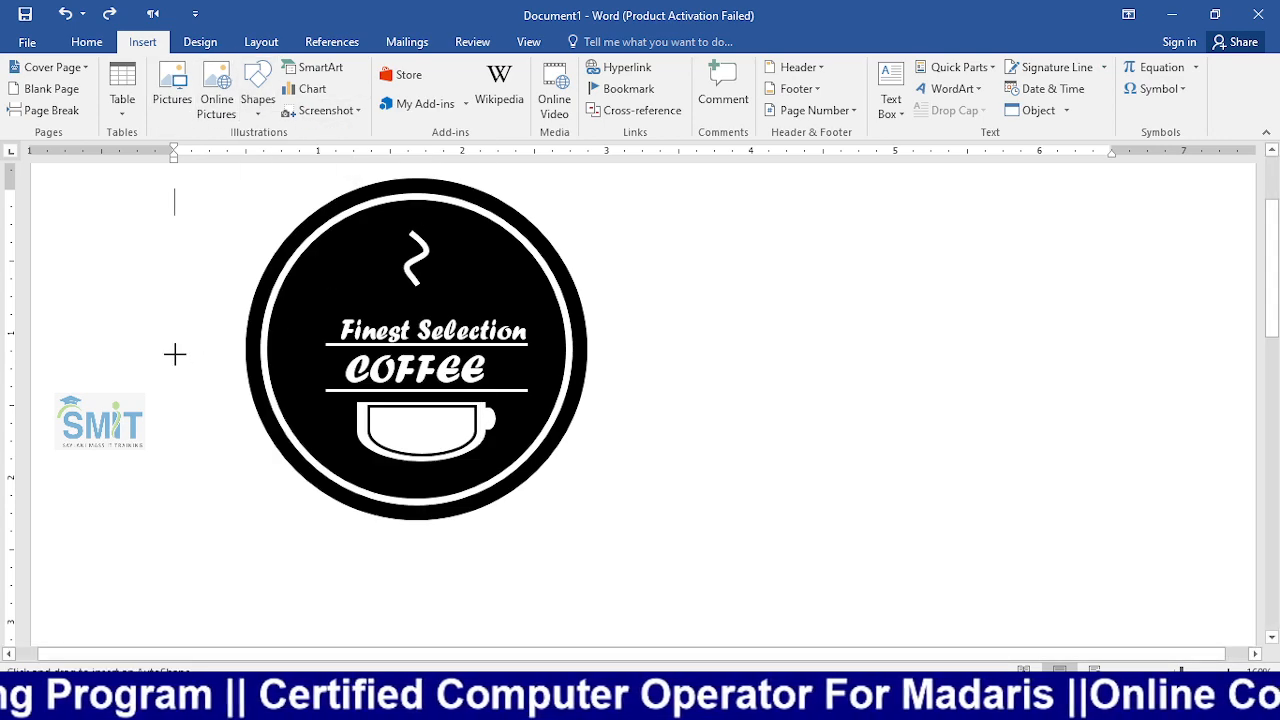
left_click_drag(160, 353, 177, 377)
- Duplicate the small circle and place one circle on each side of the word COFFEE
key("ctrl+d")
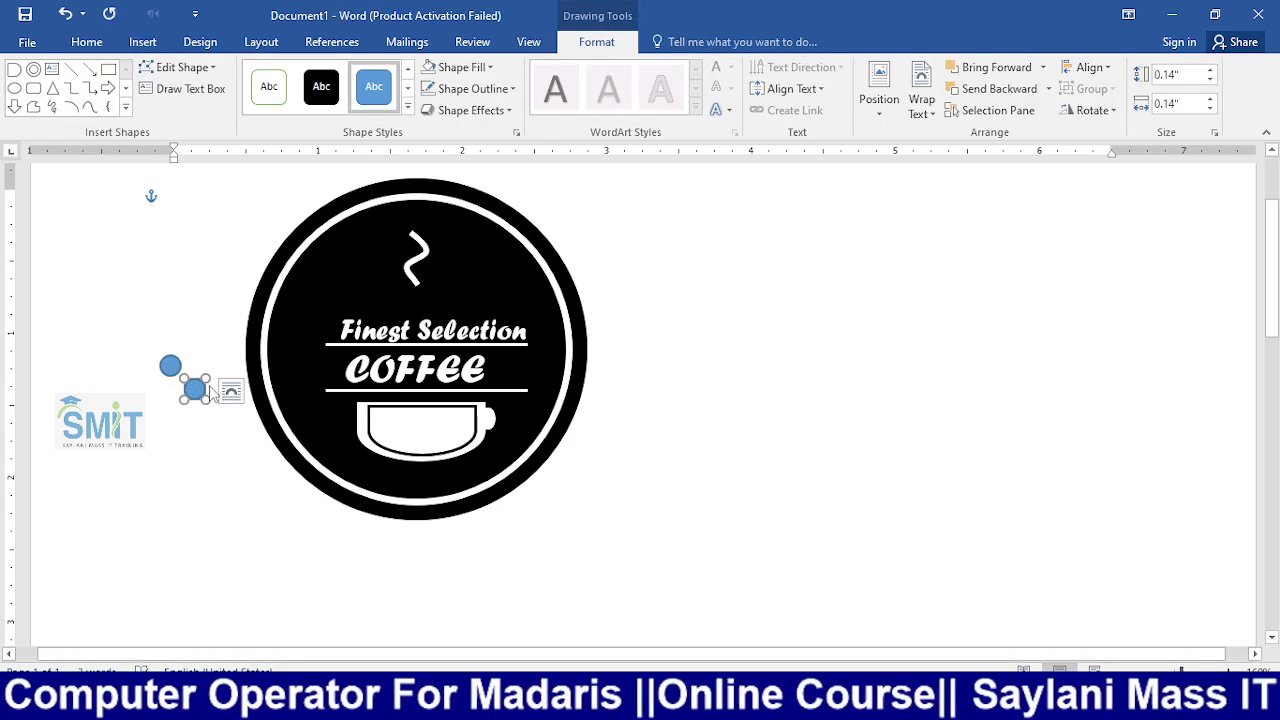
left_click_drag(198, 390, 530, 366)
left_click_drag(170, 366, 307, 366)
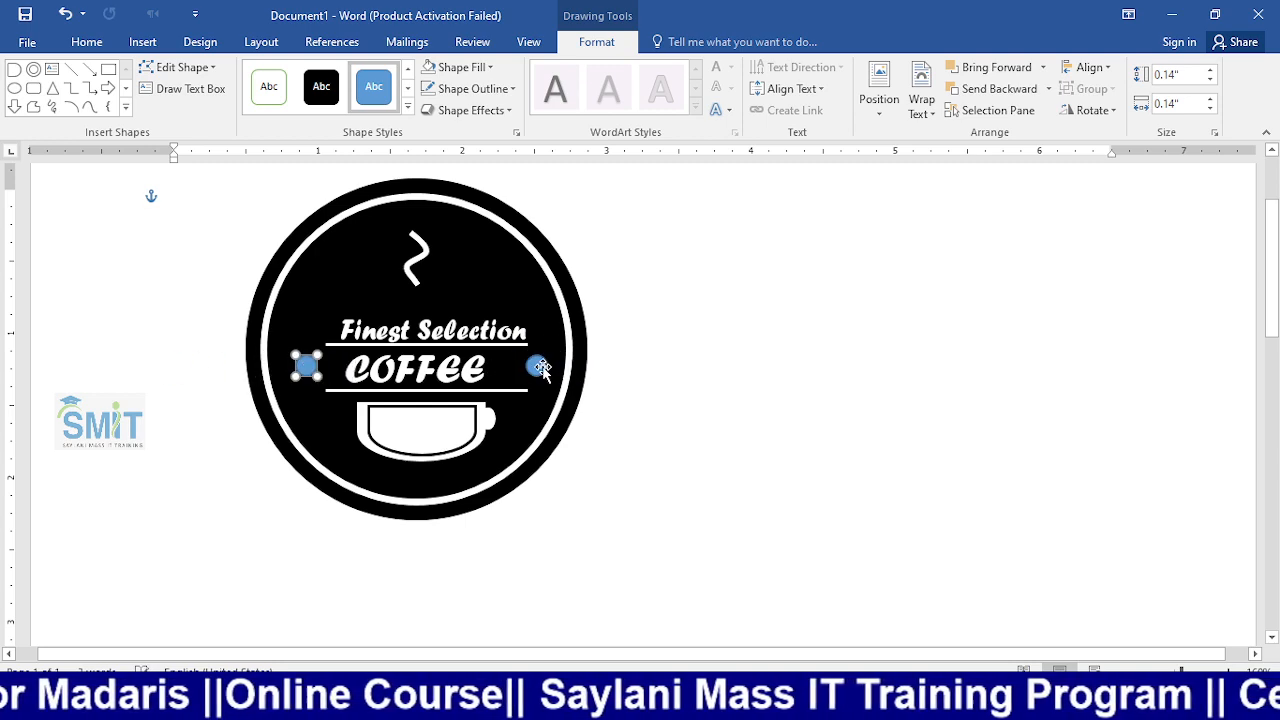
- Shrink both small circles together to about 0.09 inches and align their middles with each other
left_click(537, 366)
left_click(306, 368, "shift")
left_click_drag(295, 355, 304, 369)
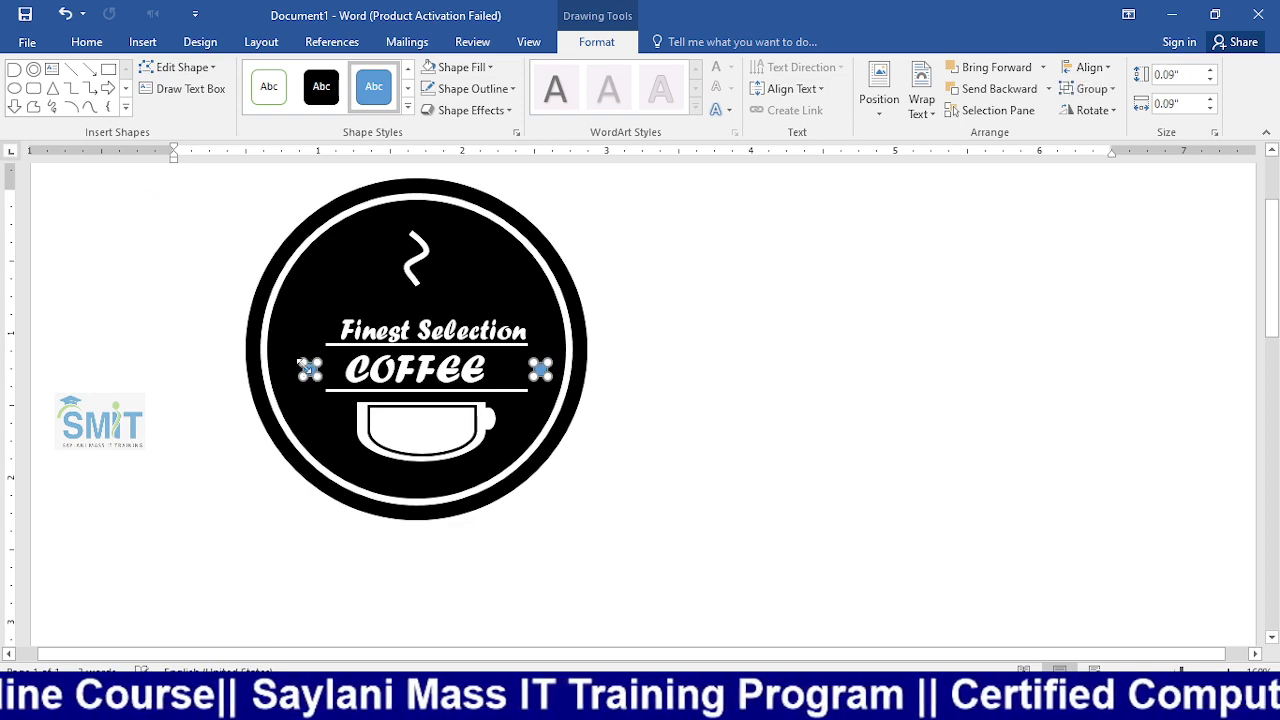
left_click(1090, 67)
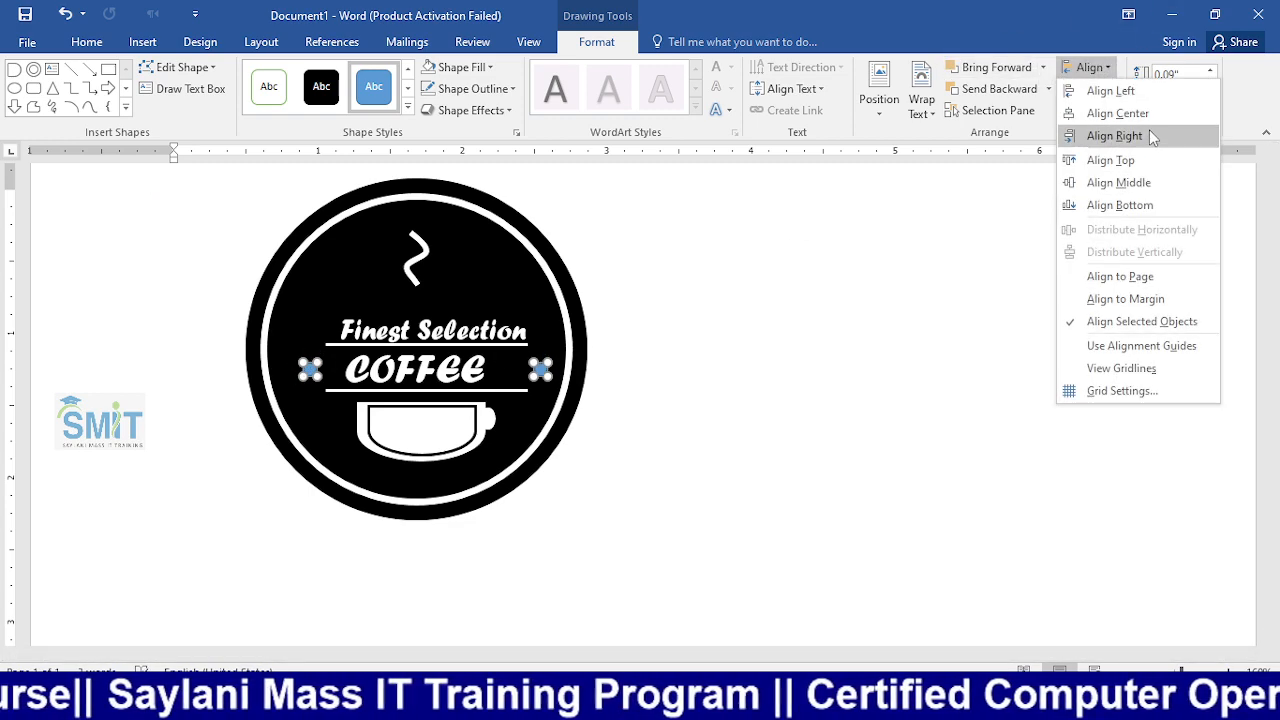
left_click(1143, 185)
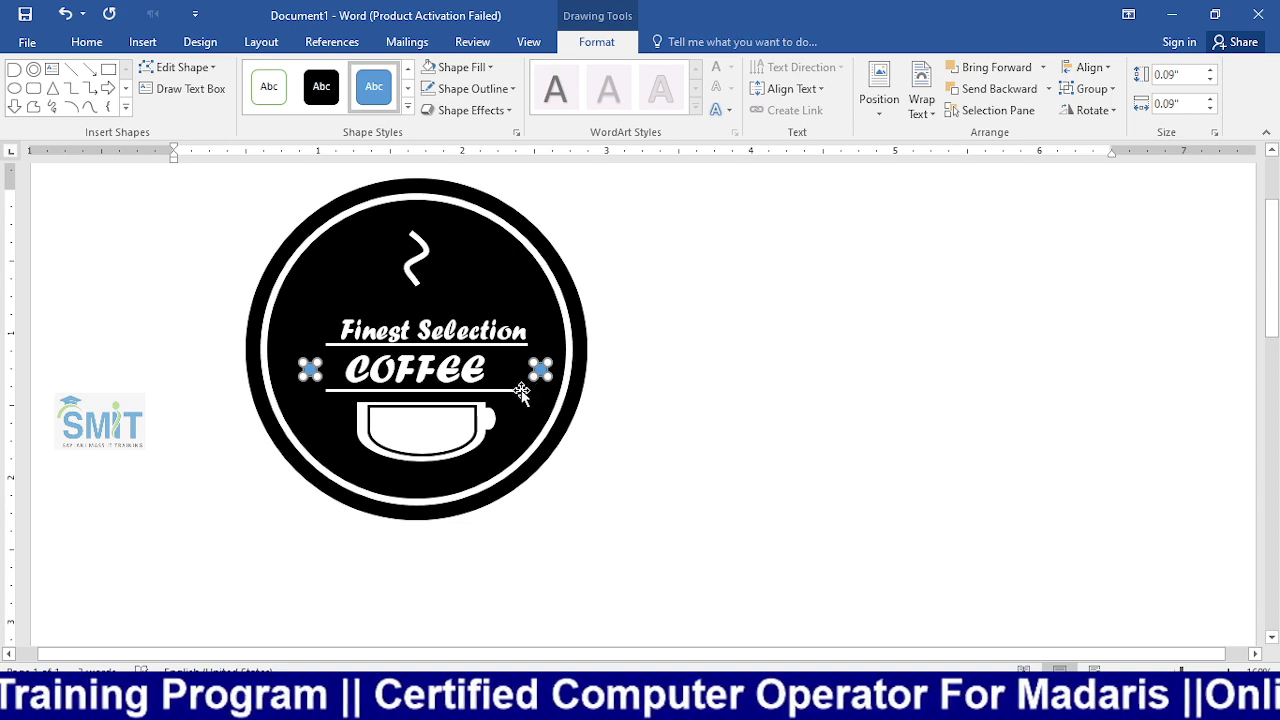
- Make the fill and outline of both small circles white, and deselect them
left_click(492, 66)
left_click(474, 88)
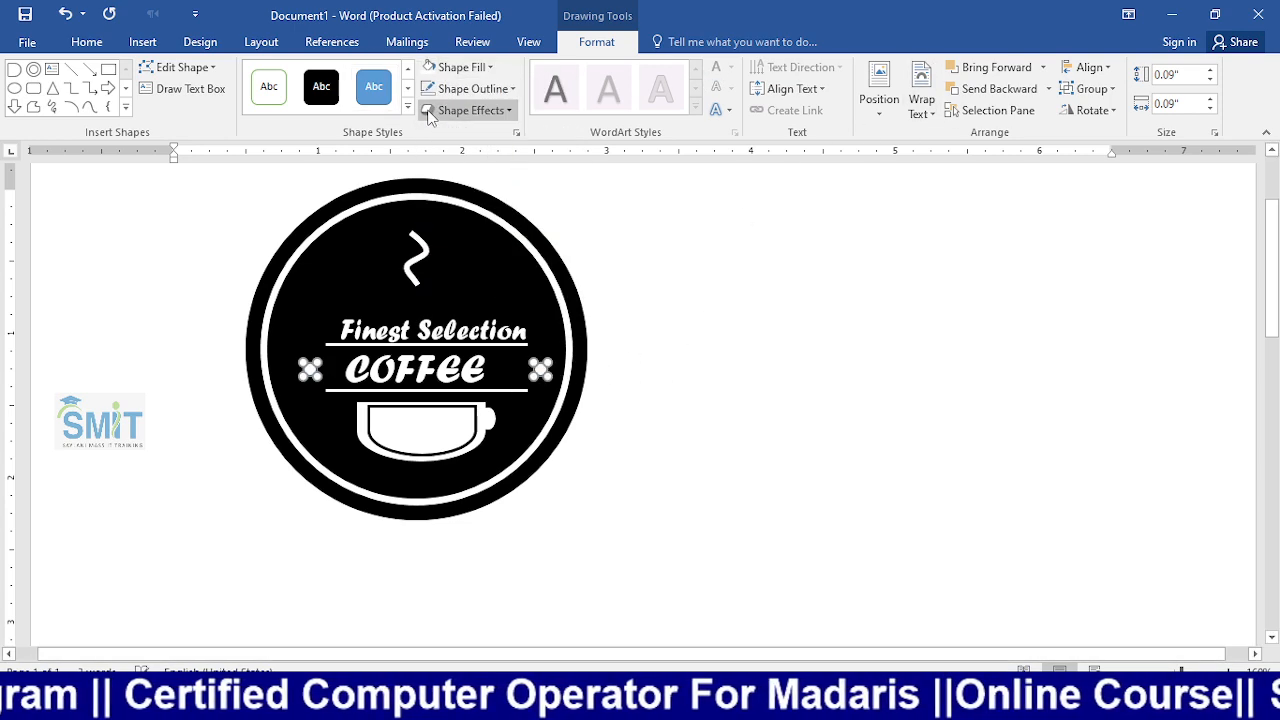
left_click(474, 88)
left_click(468, 254)
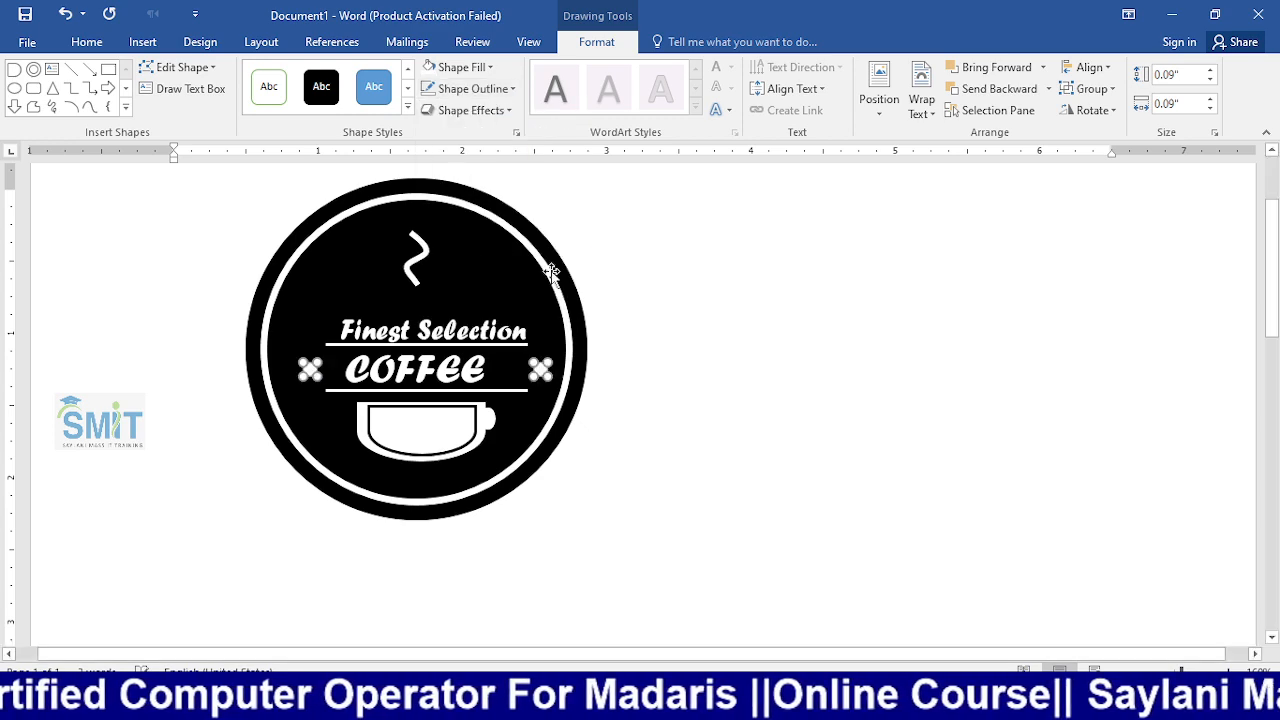
left_click(782, 256)
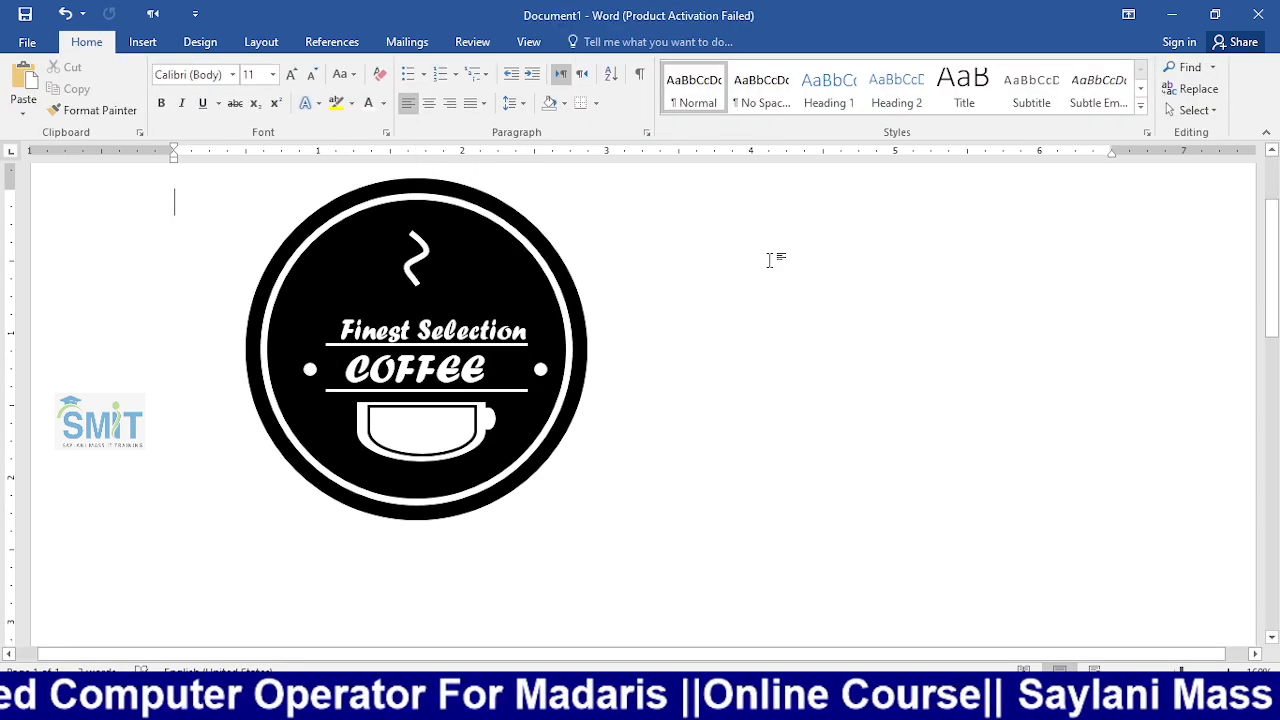
- Group the two white dots with the rest of the logo and move the whole logo left and down
left_click(515, 245)
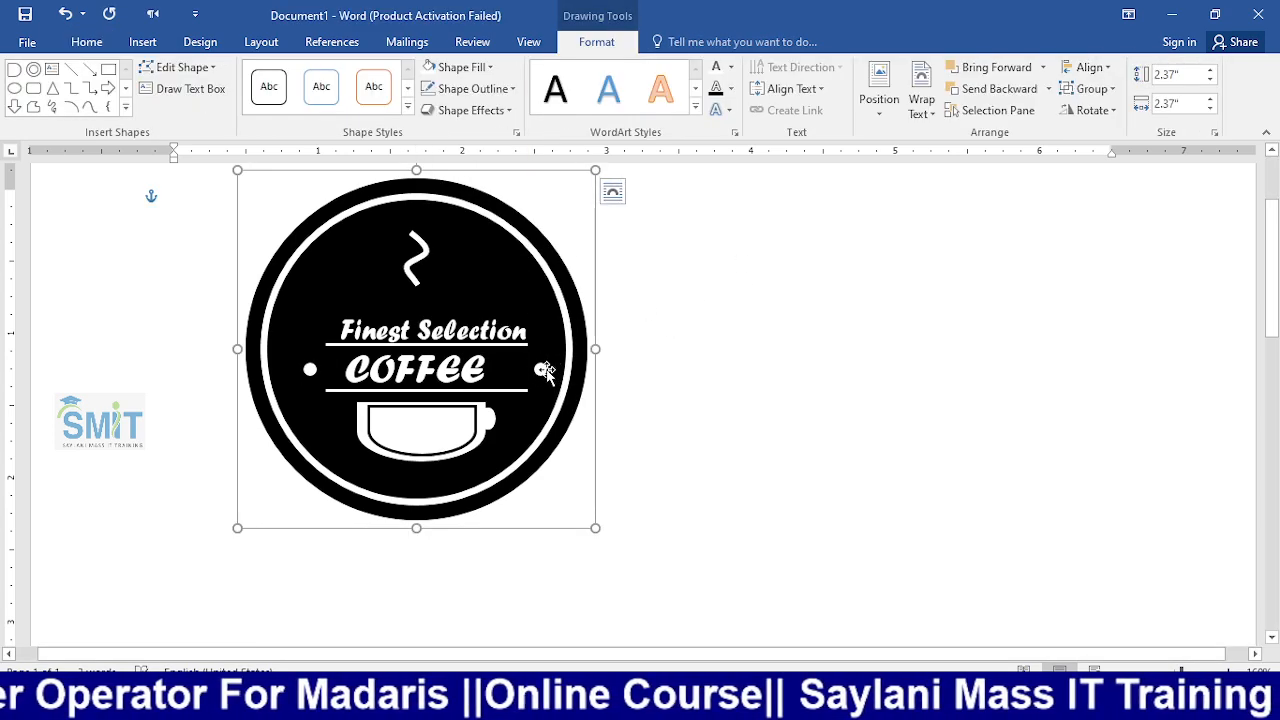
left_click(539, 372)
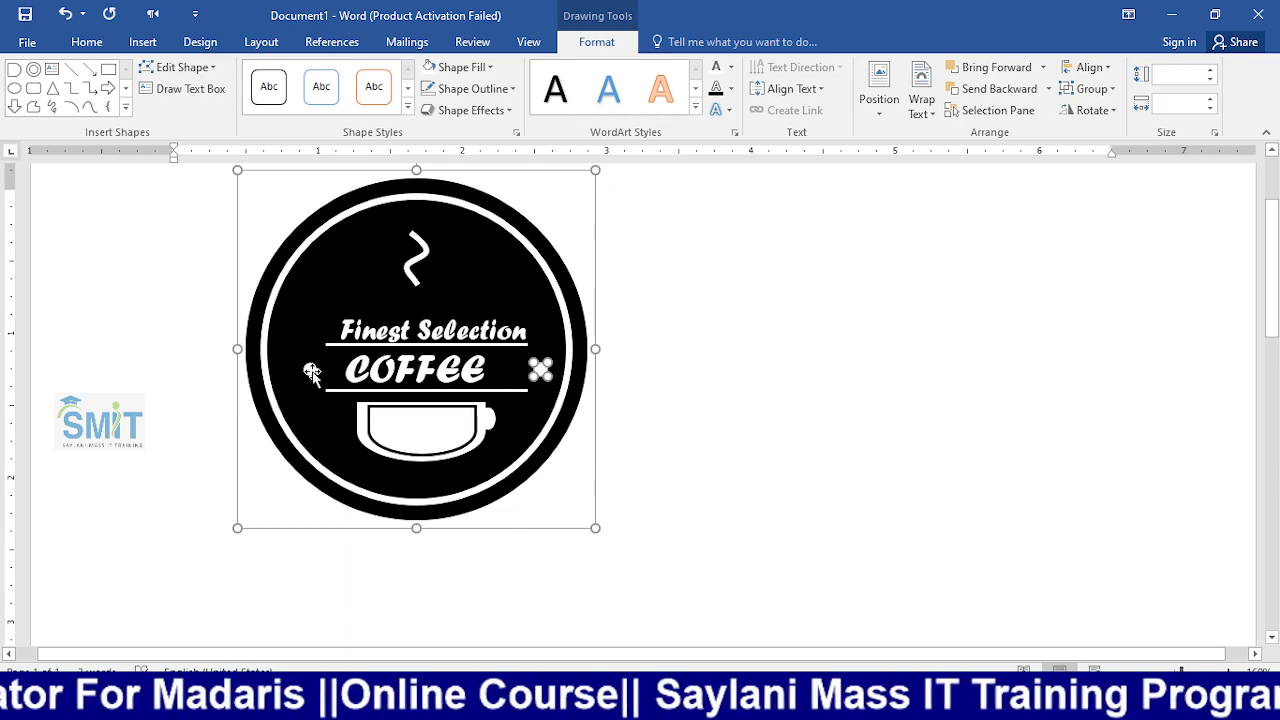
left_click_drag(313, 372, 310, 370)
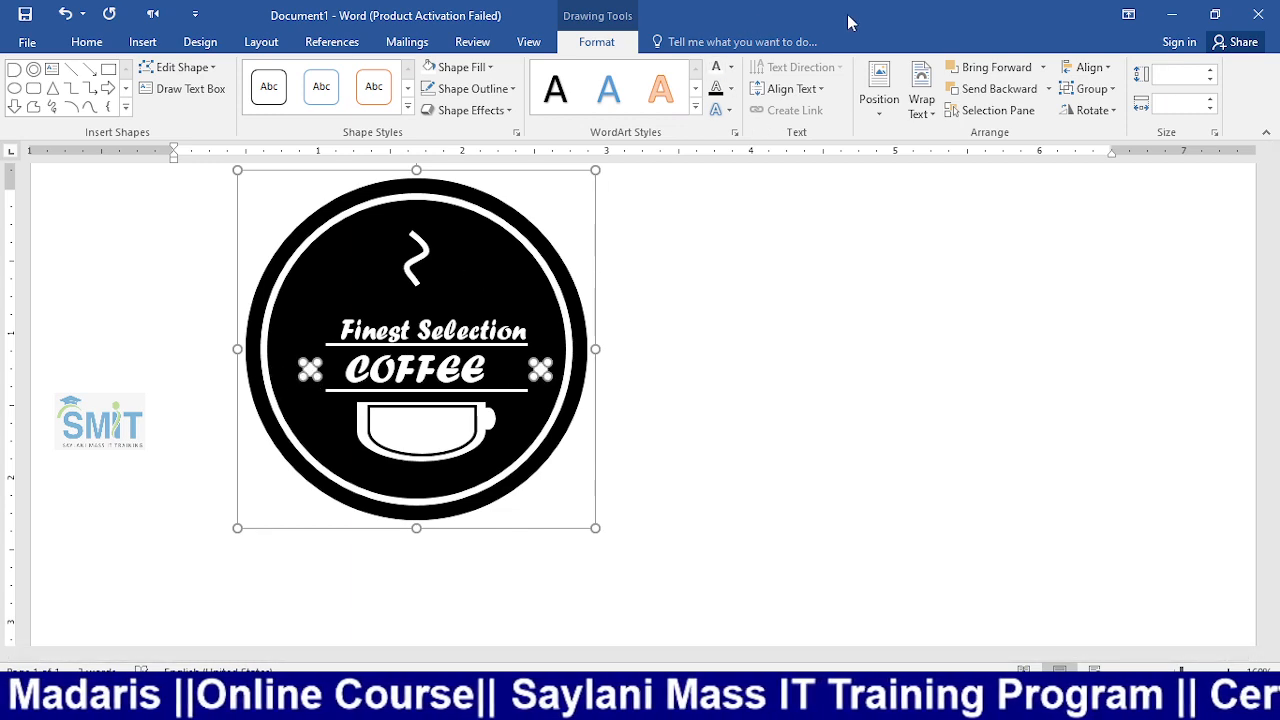
left_click(1110, 89)
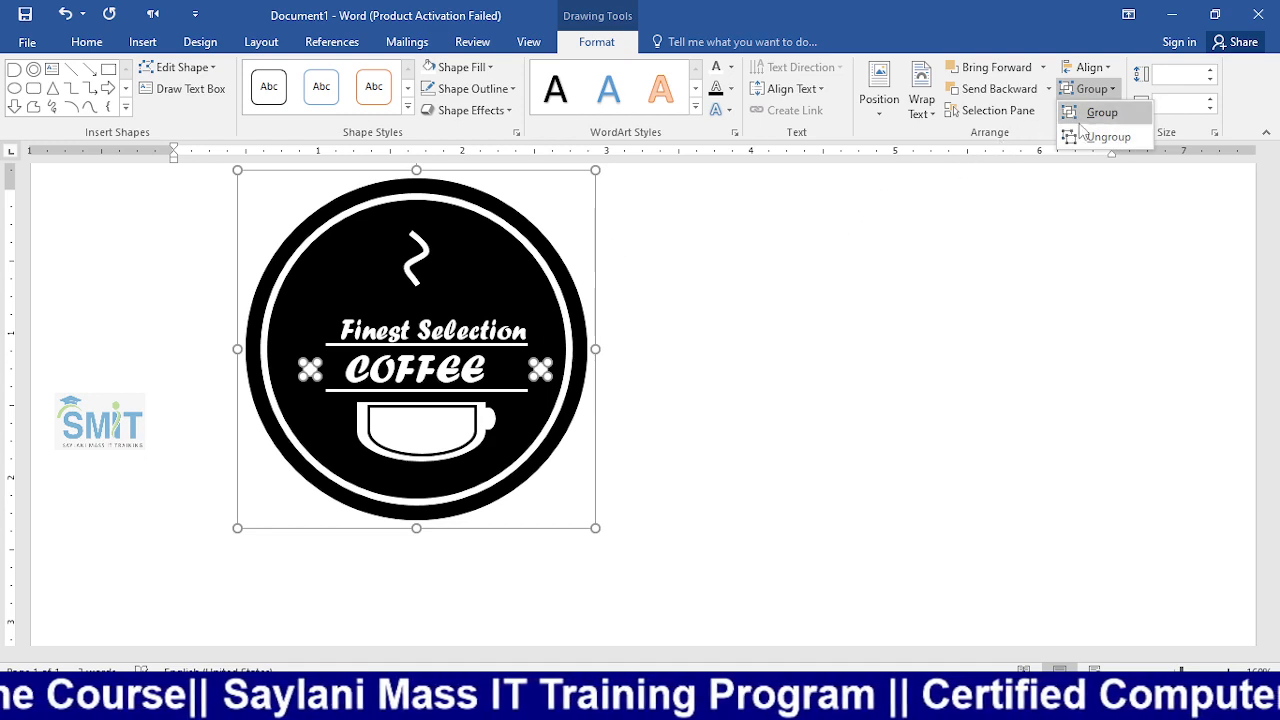
left_click(1100, 113)
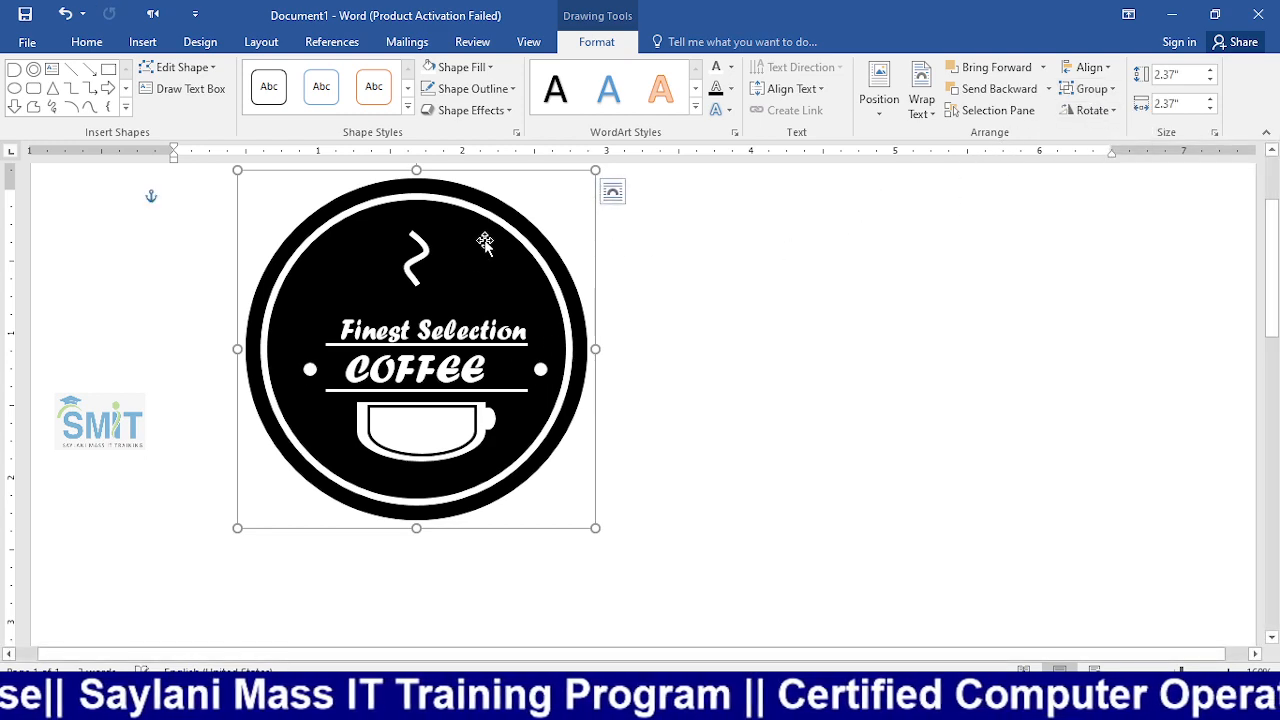
left_click_drag(476, 254, 376, 310)
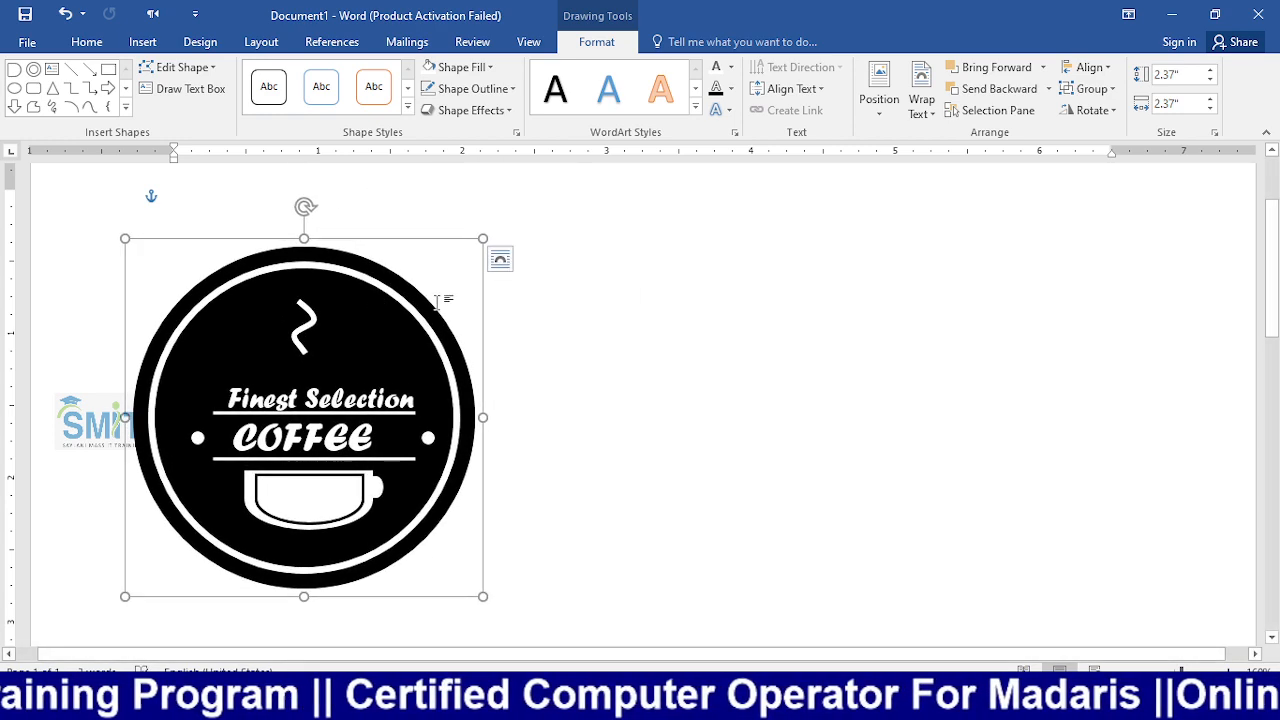
- Move the grouped logo a little to the right and up on the page
left_click_drag(407, 320, 483, 297)
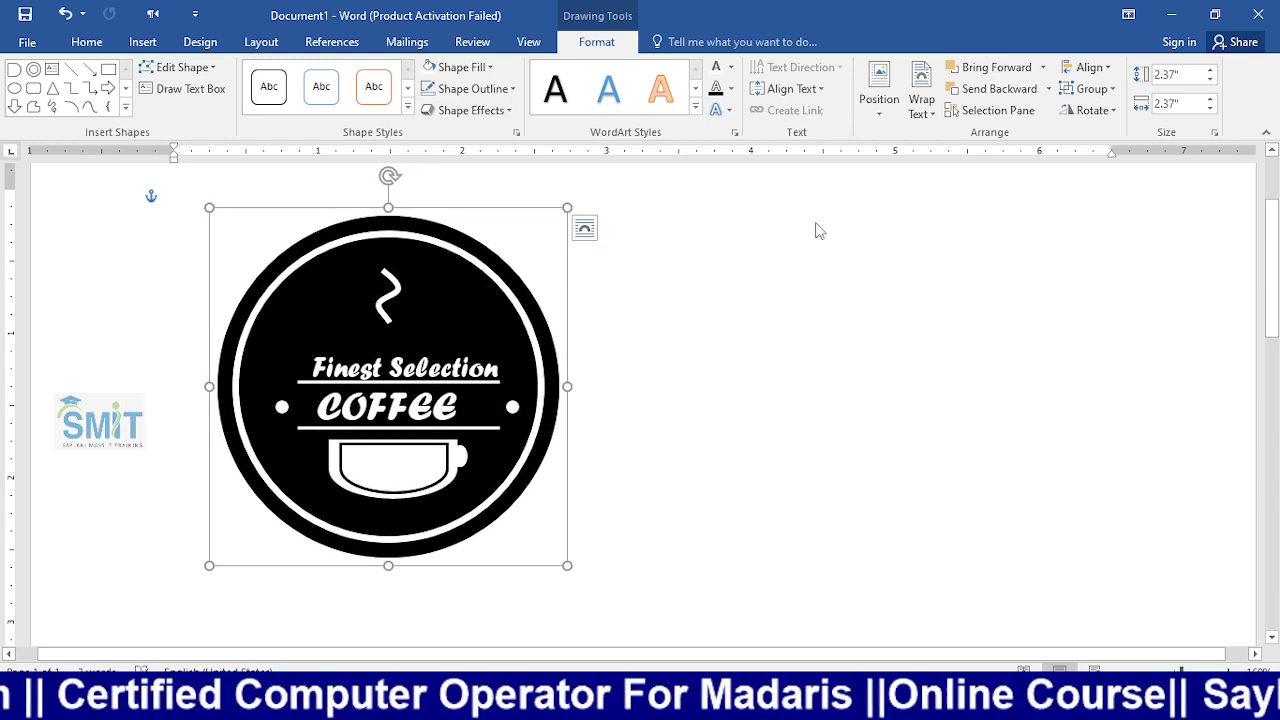
left_click(1088, 67)
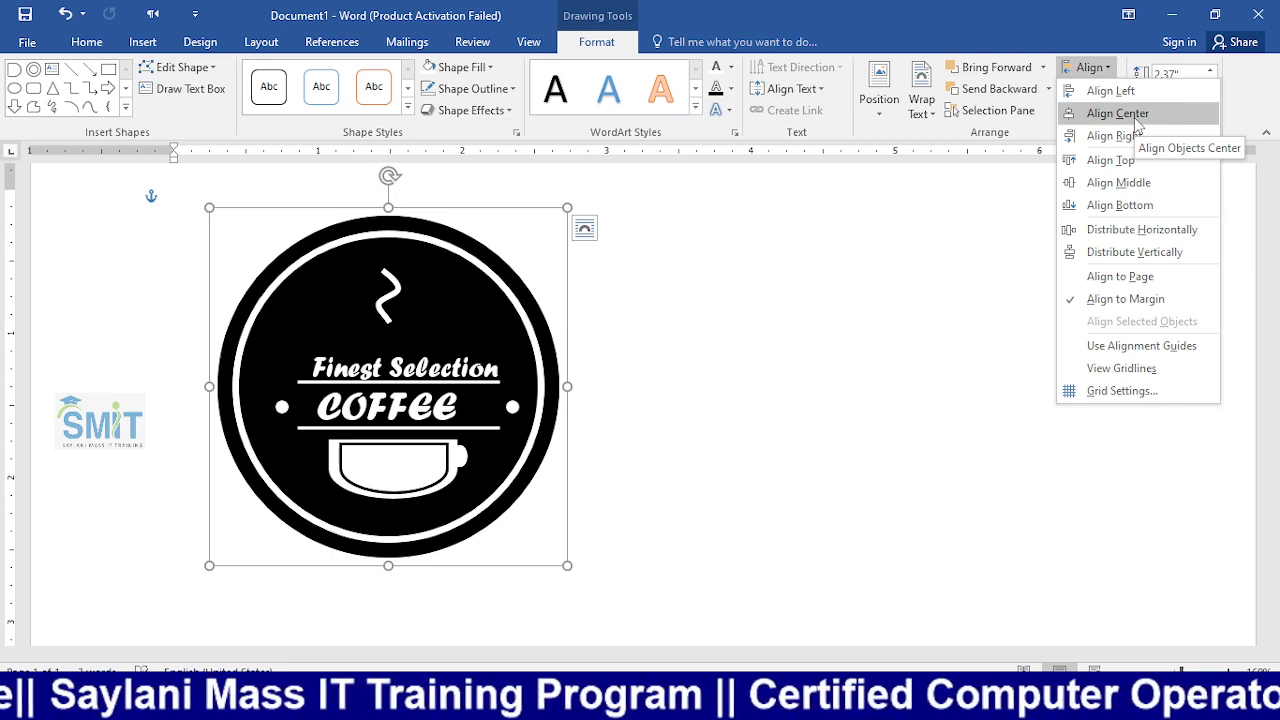
left_click(829, 346)
- Draw a rounded rectangle about 0.53 by 0.69 inches right of the logo and a 1-inch circle diagonally below it, with both shapes selected
left_click(15, 90)
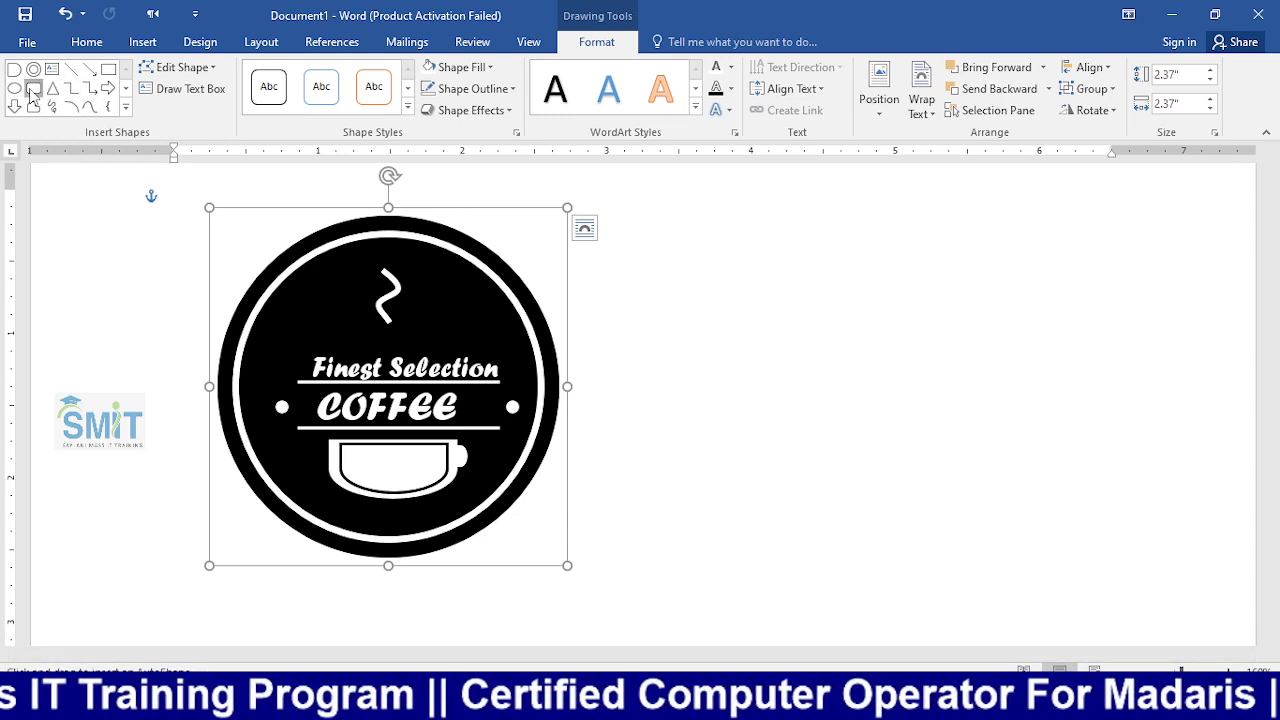
left_click_drag(786, 270, 886, 346)
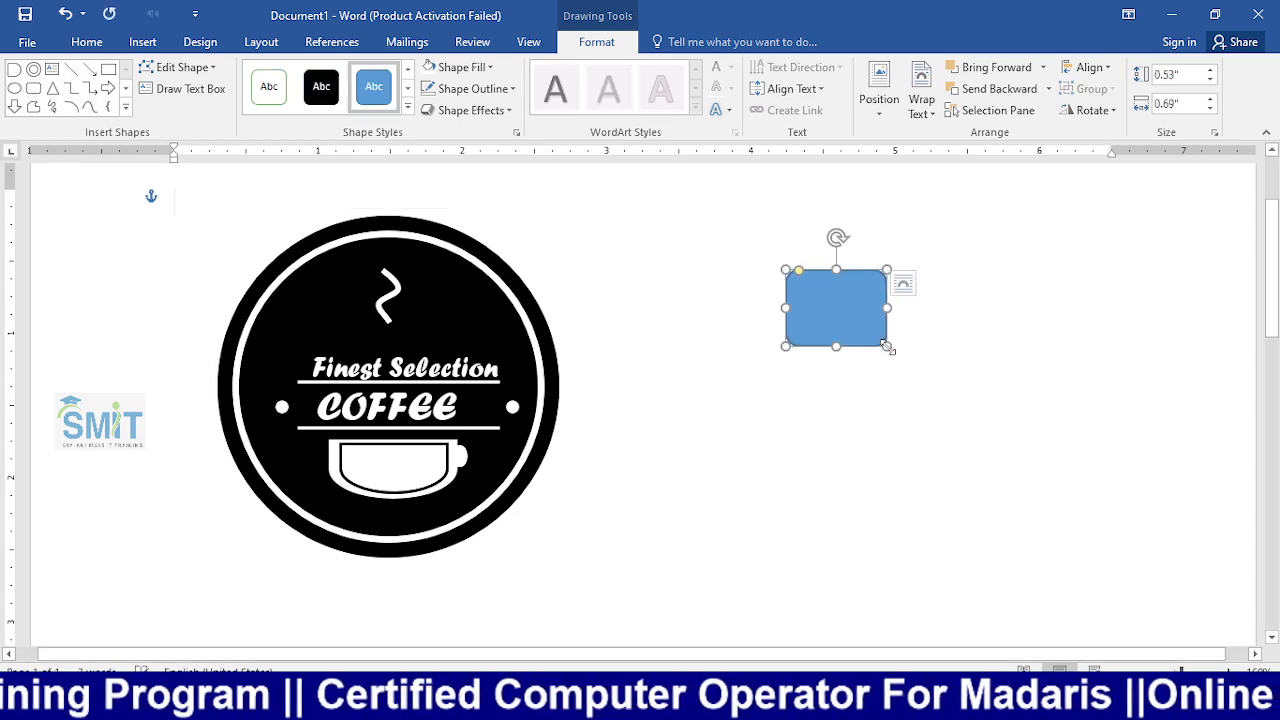
left_click(125, 106)
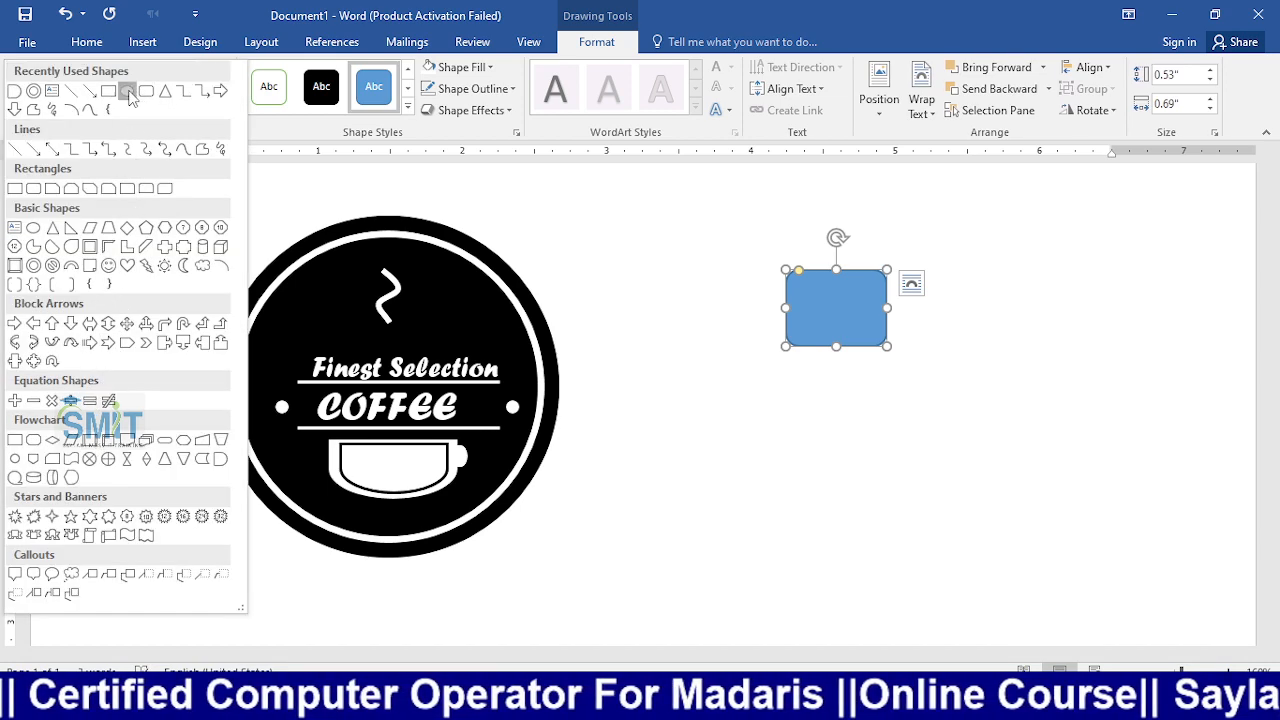
left_click(127, 91)
left_click(967, 486)
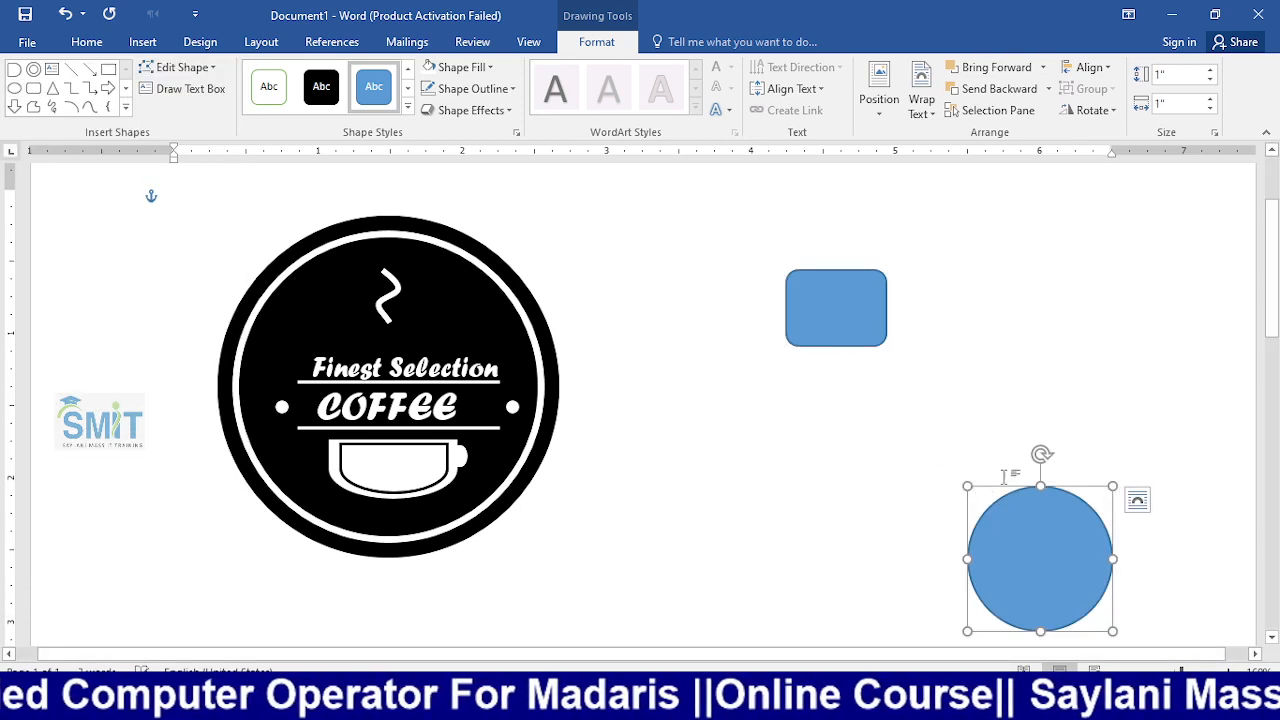
left_click(812, 312, "shift")
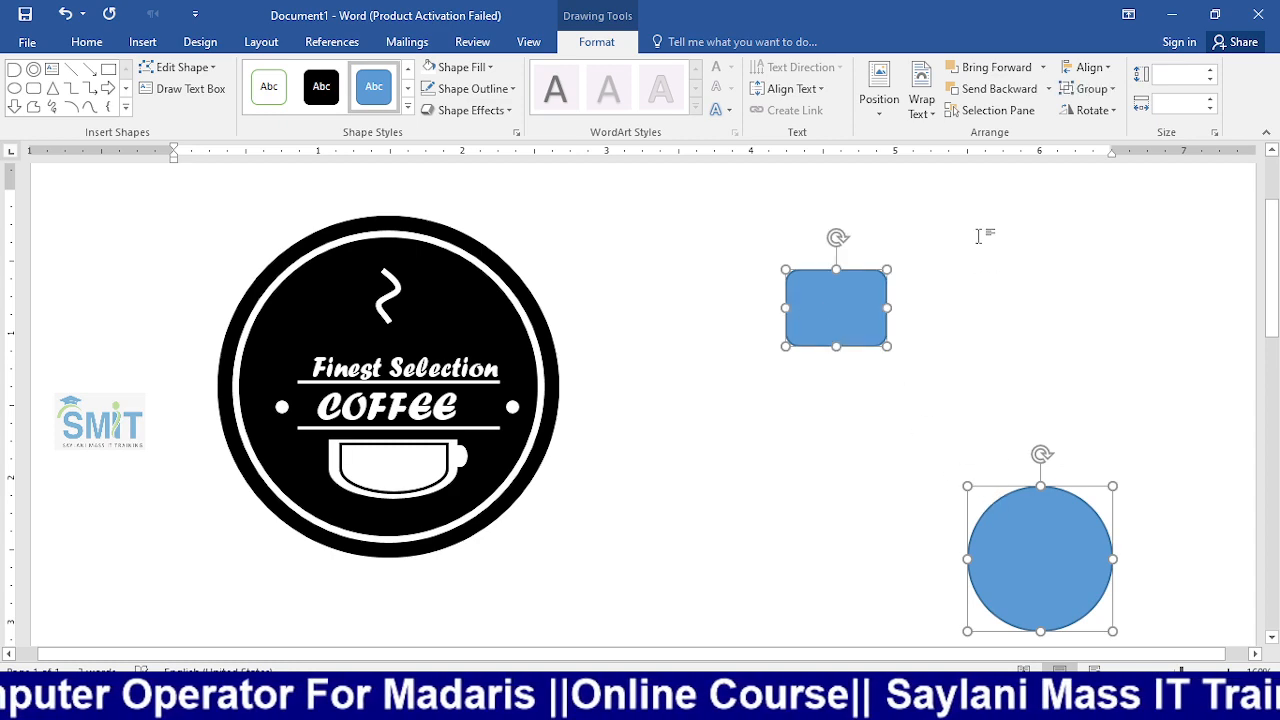
- Try centre alignment on the selected rounded rectangle and circle, and undo it
left_click(1090, 67)
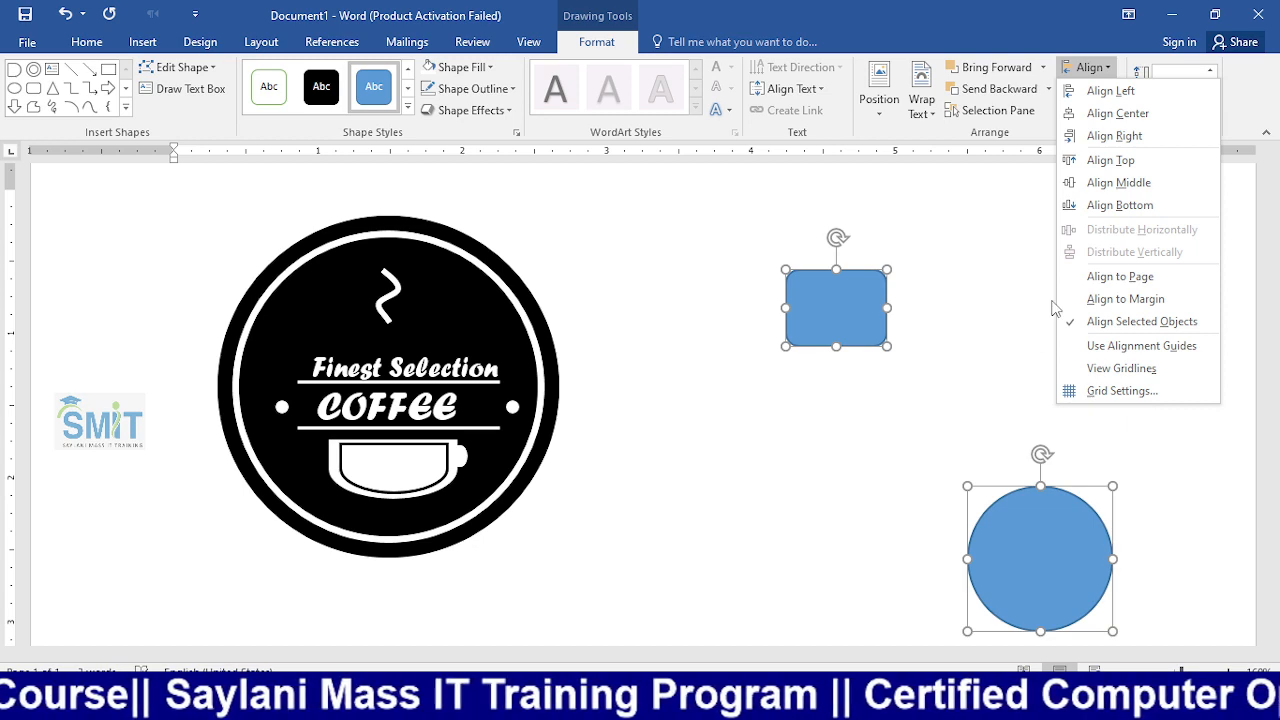
left_click(1118, 113)
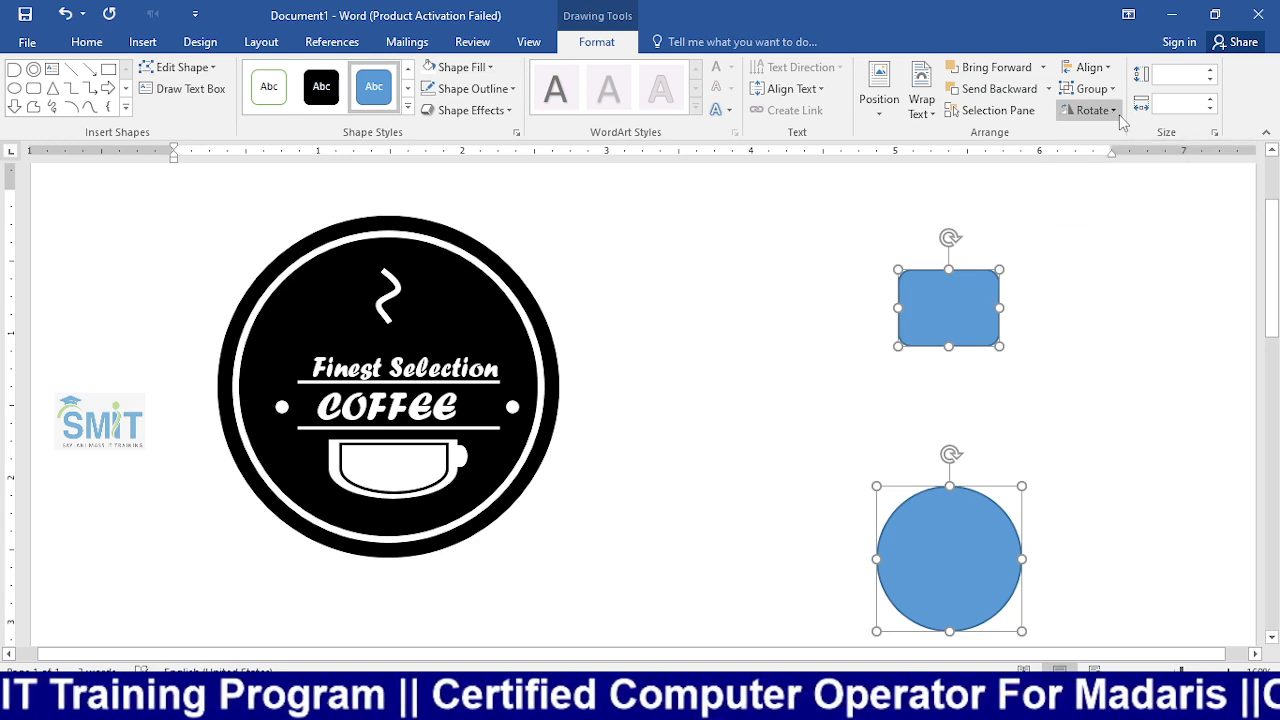
key("ctrl+z")
- Align the middles of the rounded rectangle and the circle with each other
left_click(1100, 68)
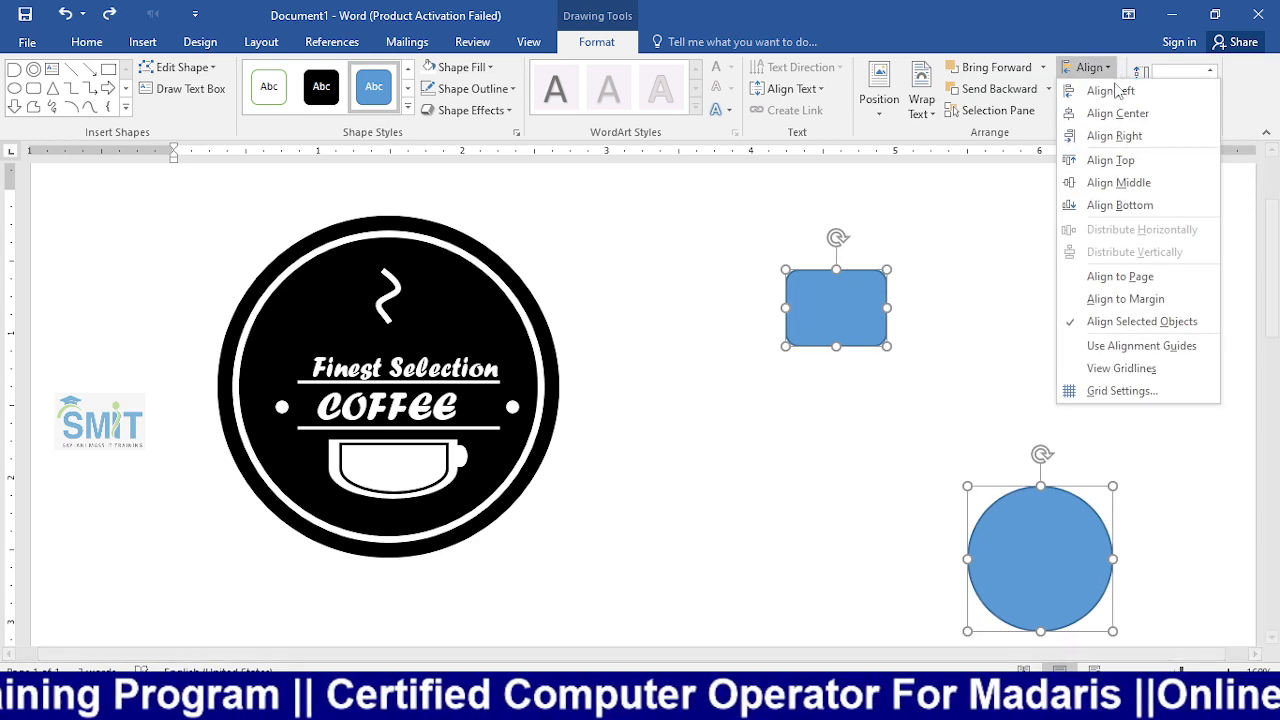
left_click(1138, 185)
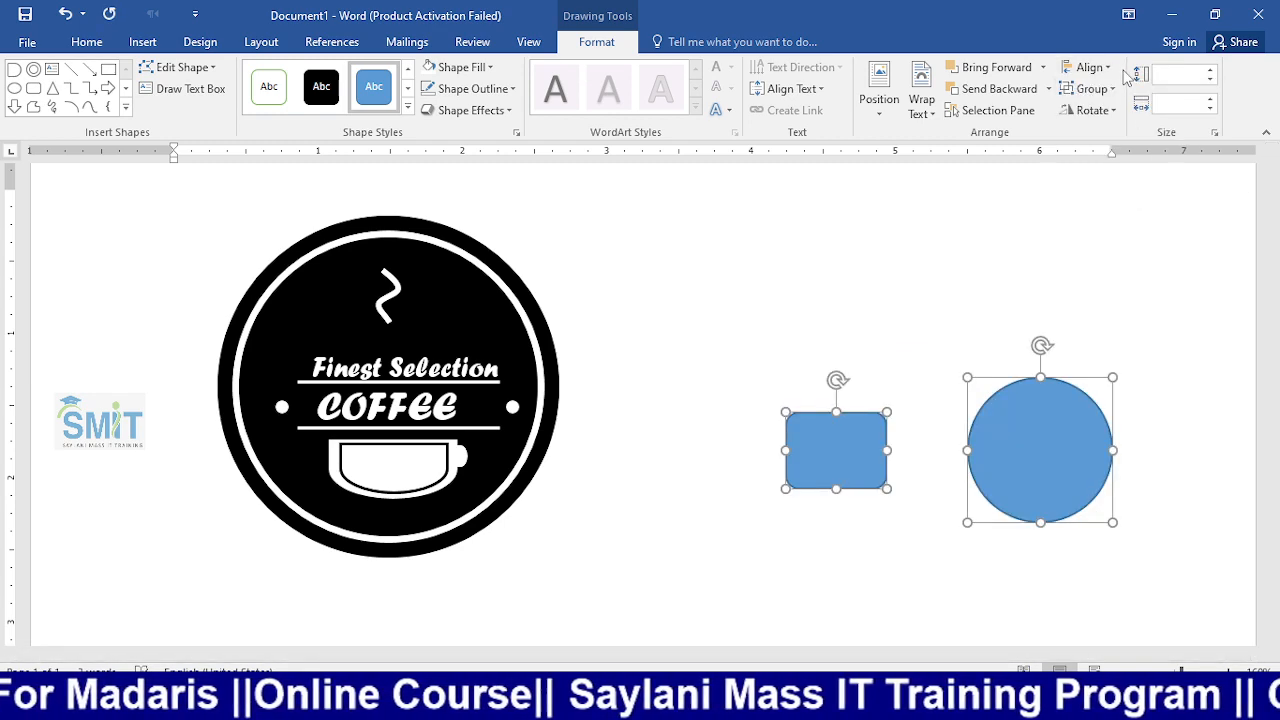
- Turn on Use Alignment Guides for the selected shapes and shift the rounded rectangle and circle together toward the logo
left_click(1089, 67)
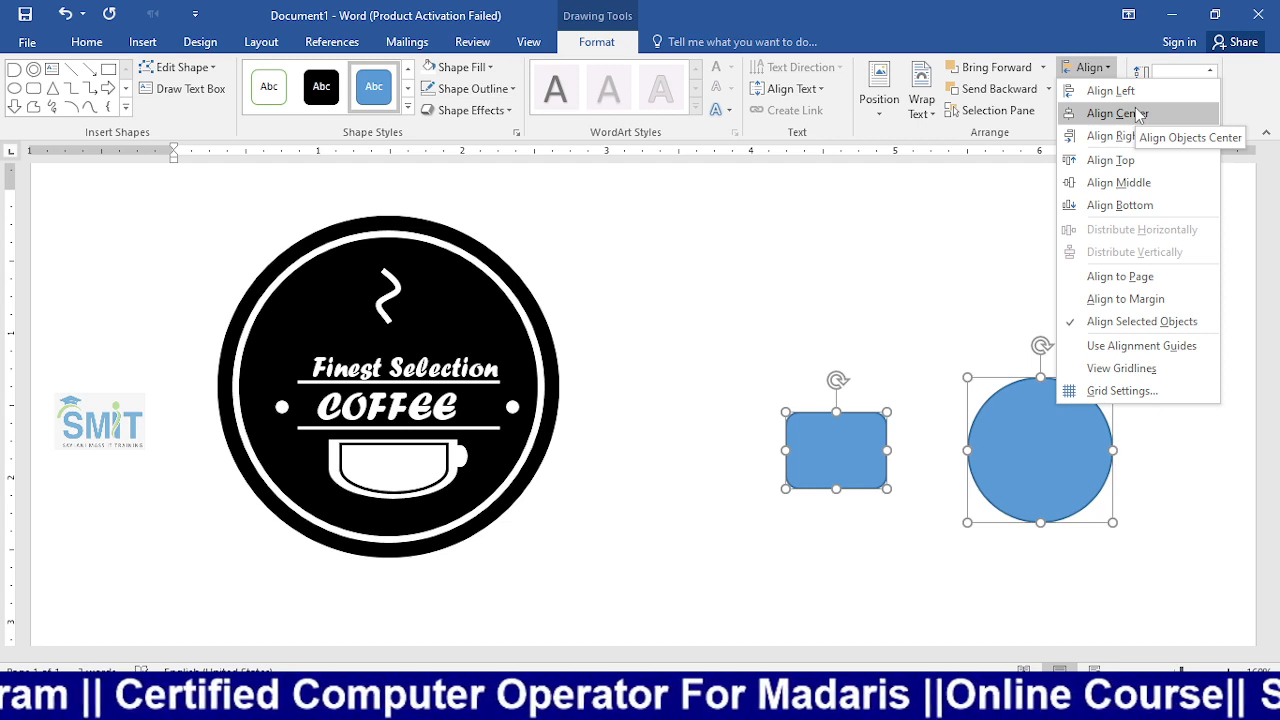
left_click(1130, 345)
left_click_drag(1032, 400, 960, 358)
left_click(1046, 447)
left_click(1000, 414)
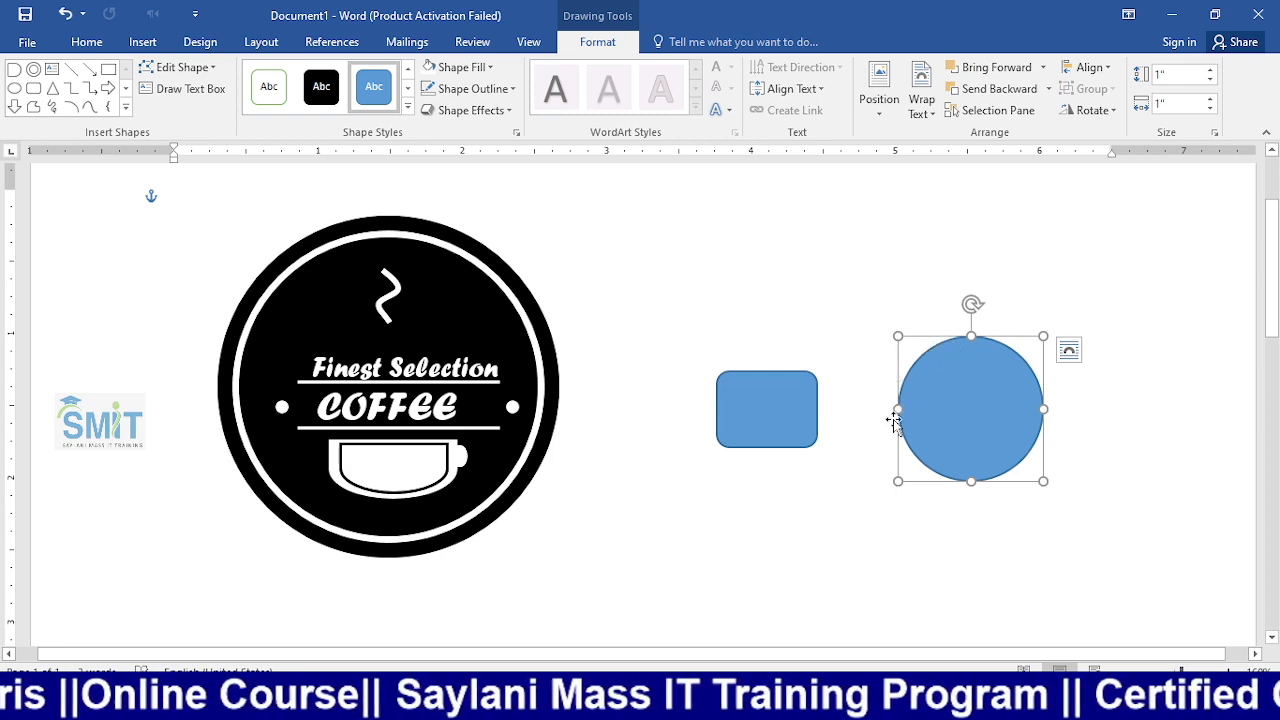
- Place a copy of the rounded rectangle just below the original
left_click(850, 468)
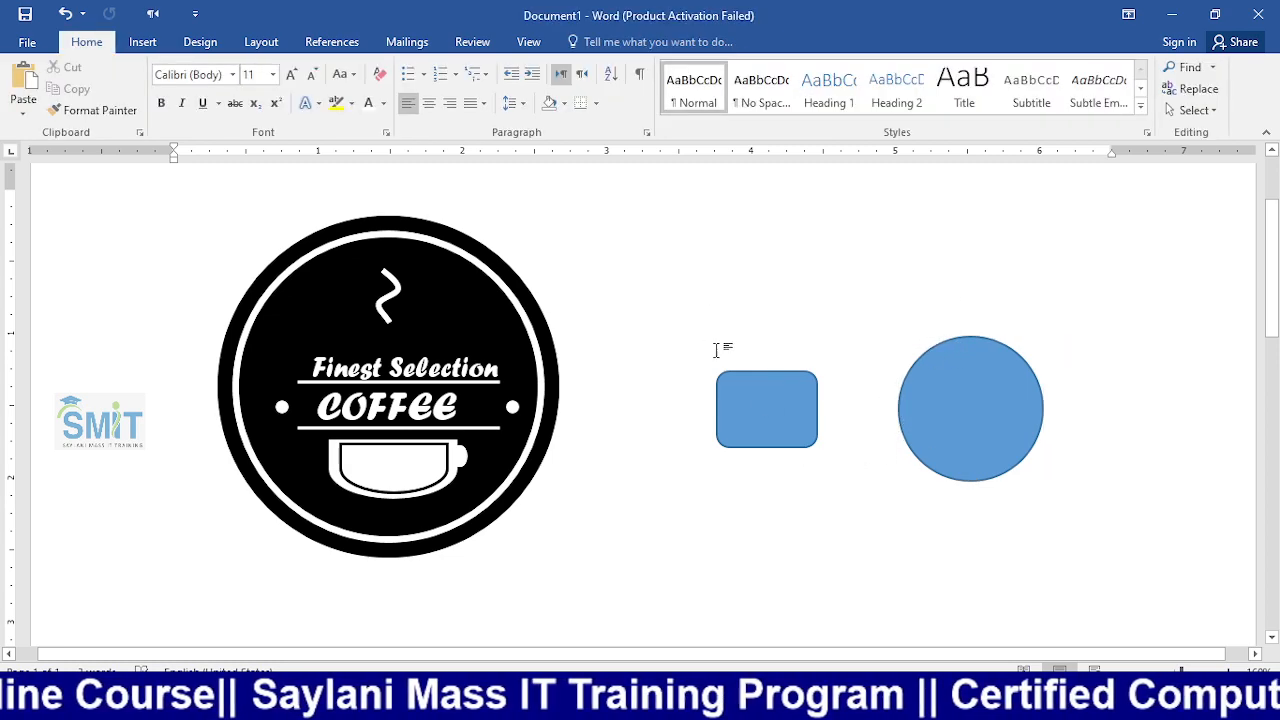
left_click(743, 390)
left_click_drag(745, 392, 768, 510)
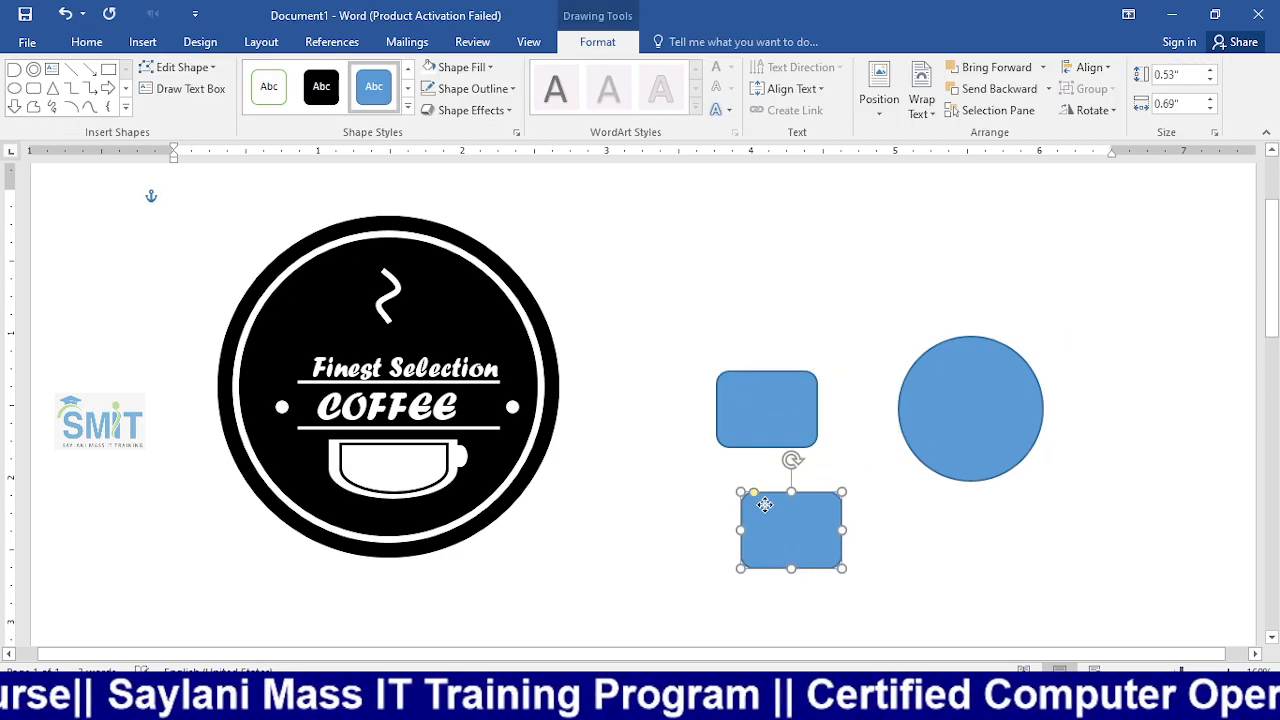
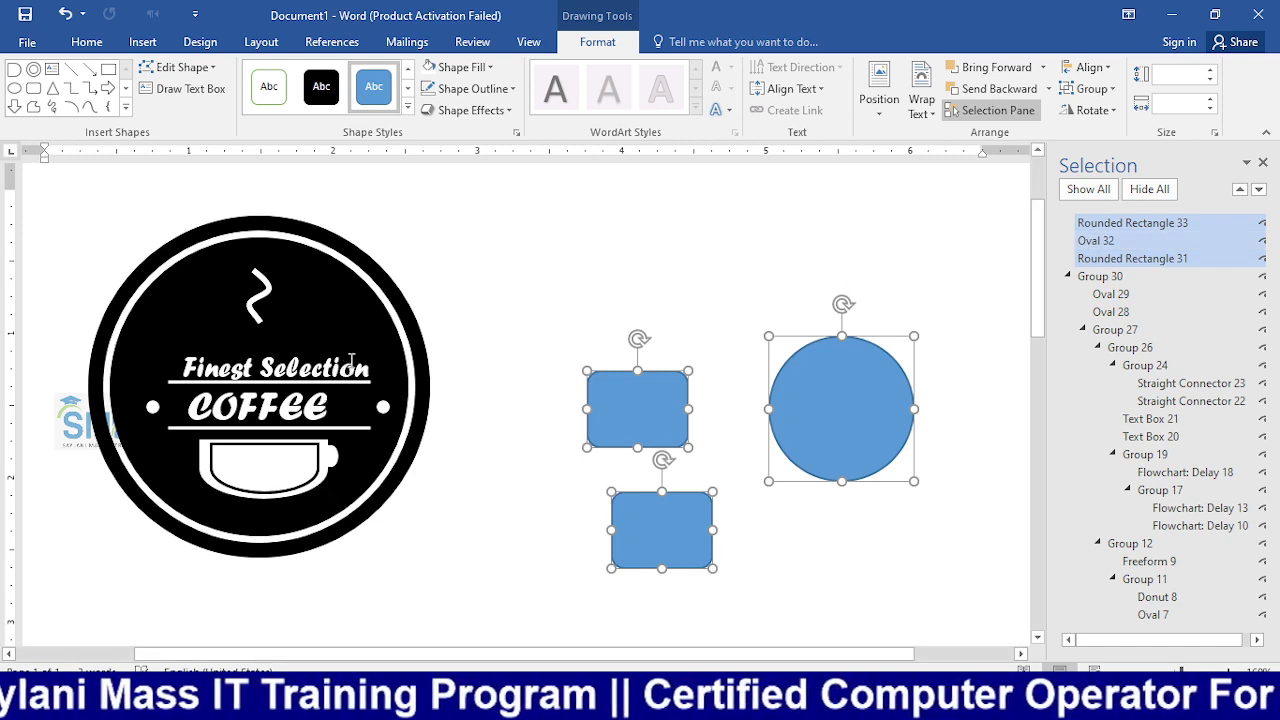
- Delete the blue circle and both blue rounded rectangles, and close the Selection pane
left_click(364, 311)
left_click(674, 405)
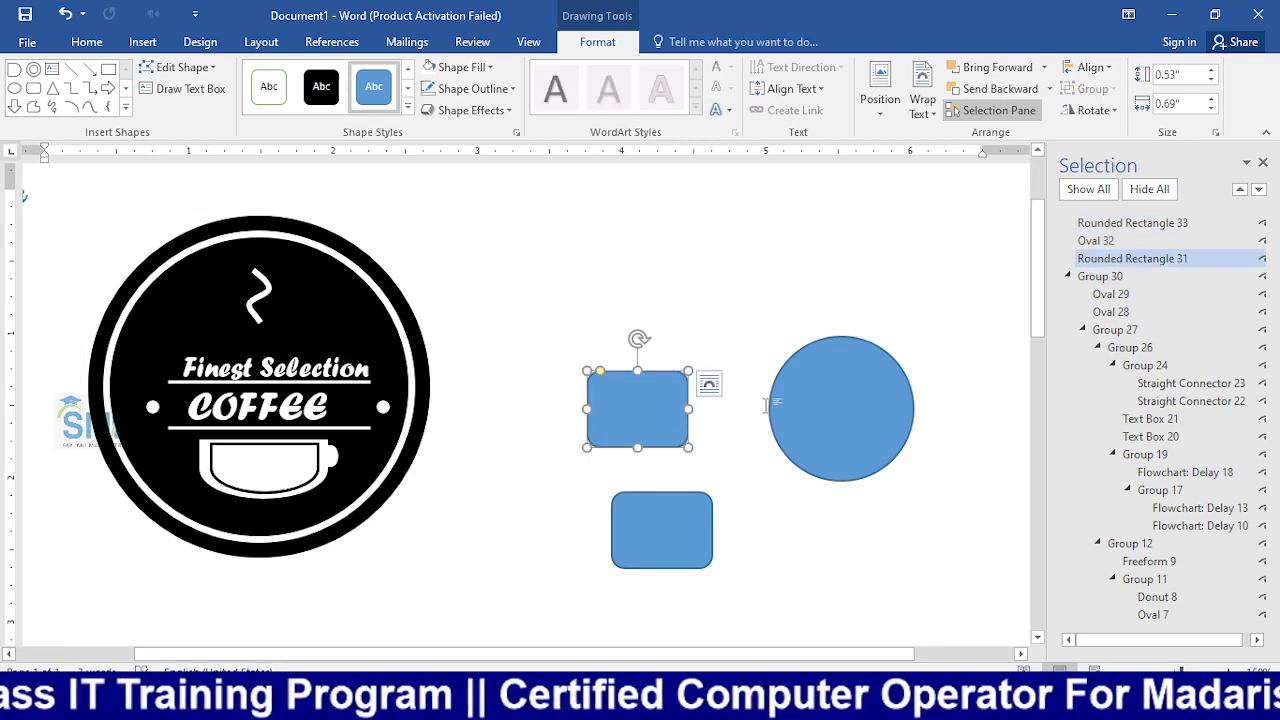
left_click(833, 407)
key("Delete")
left_click(665, 412)
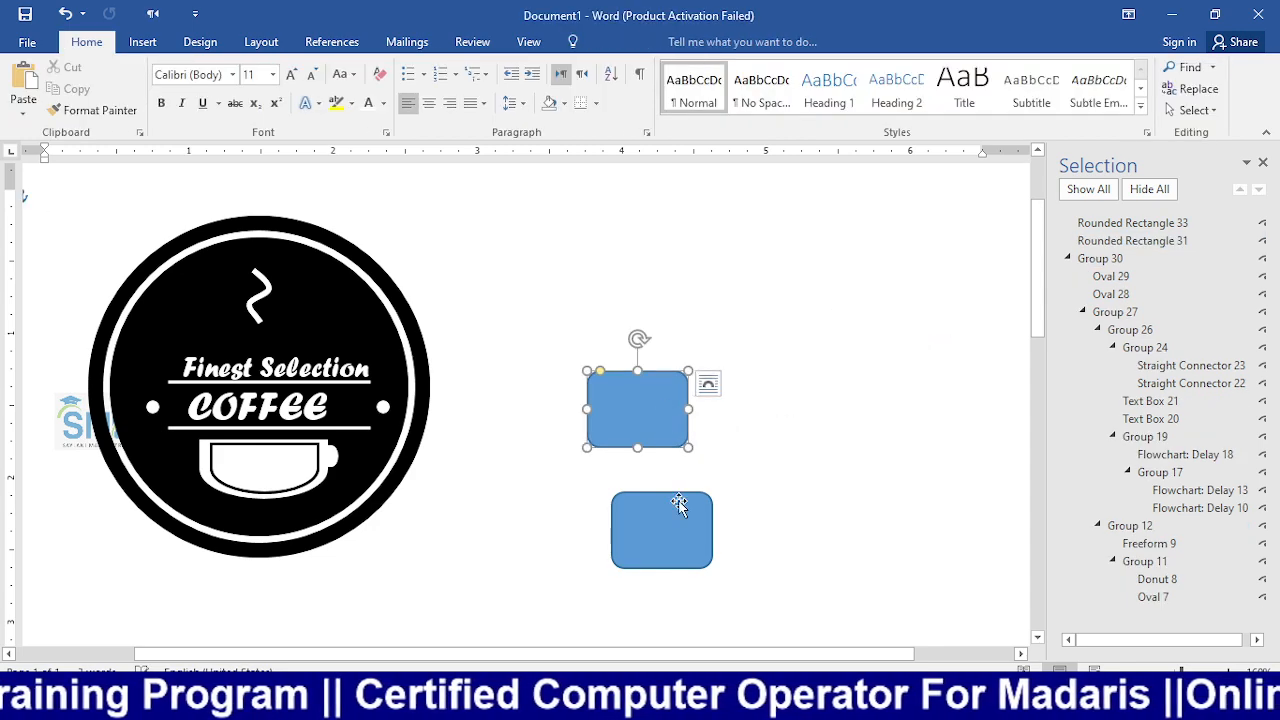
key("Delete")
left_click(680, 506)
key("Delete")
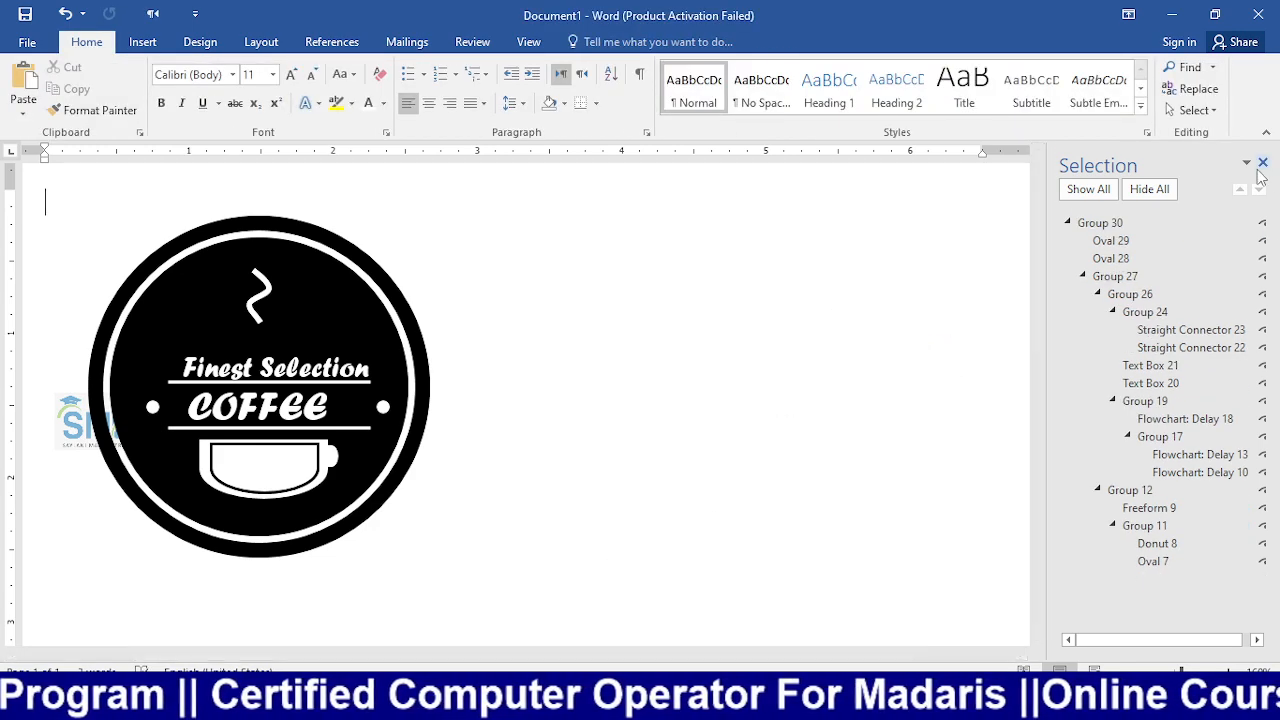
left_click(1067, 224)
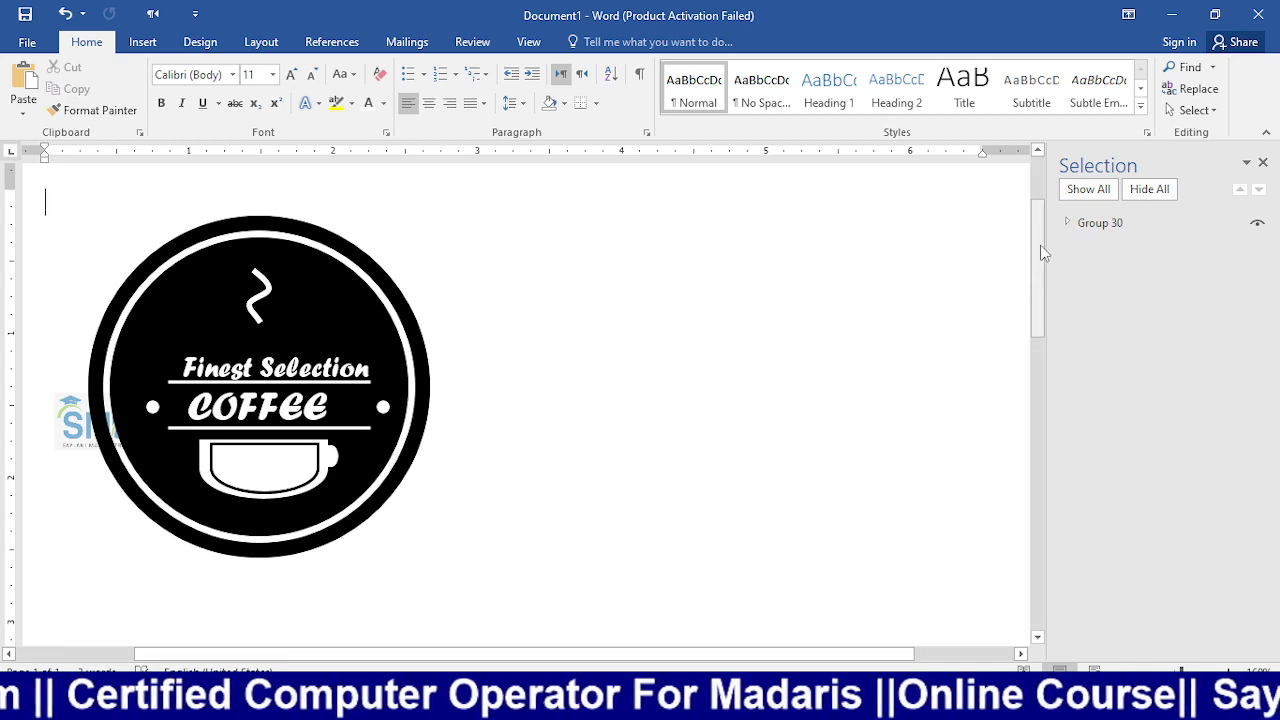
left_click(1262, 162)
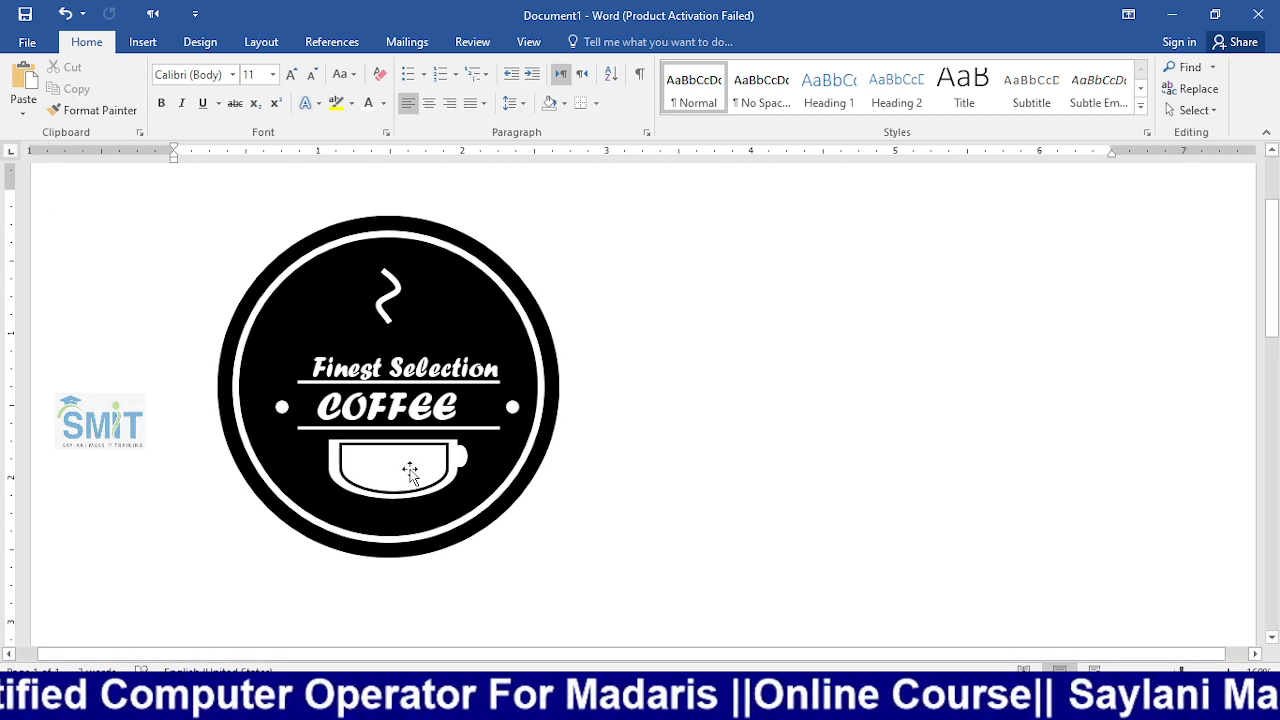
- Switch to Google Classroom in Chrome and show the next attachment, IDENTITY CARD (1).pdf
key("alt+Tab")
key("alt+Tab")
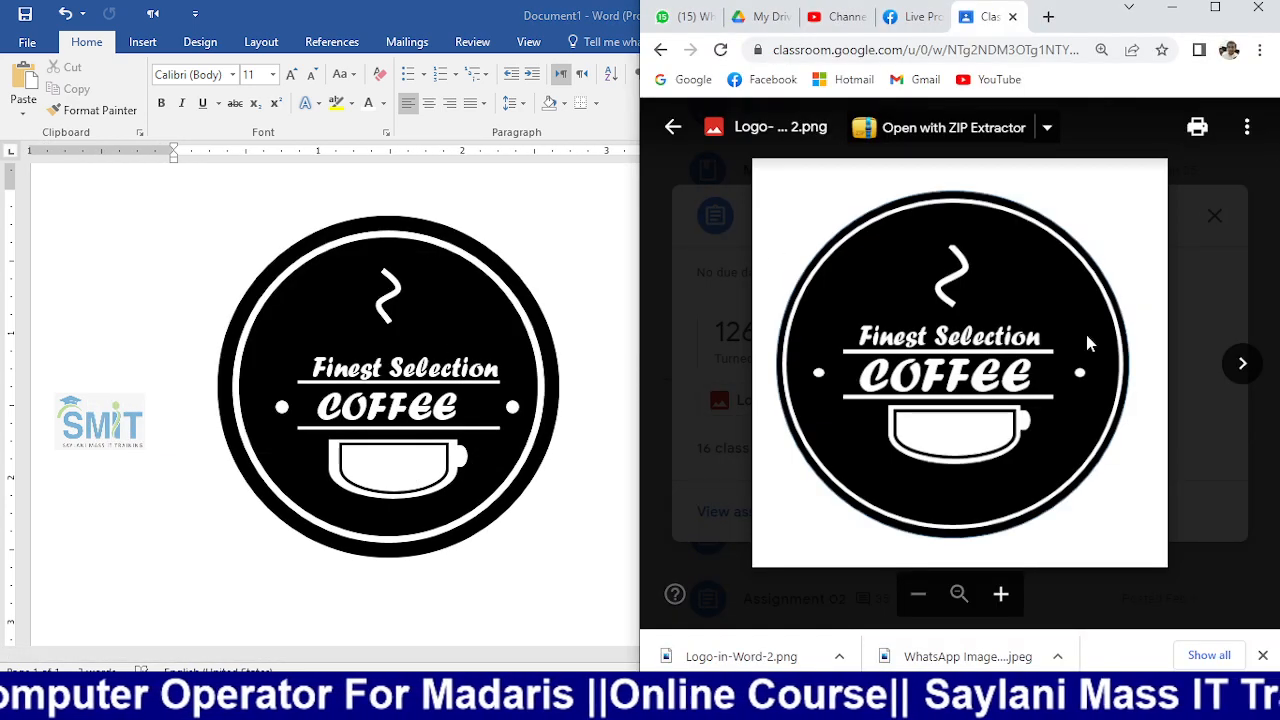
left_click(1242, 363)
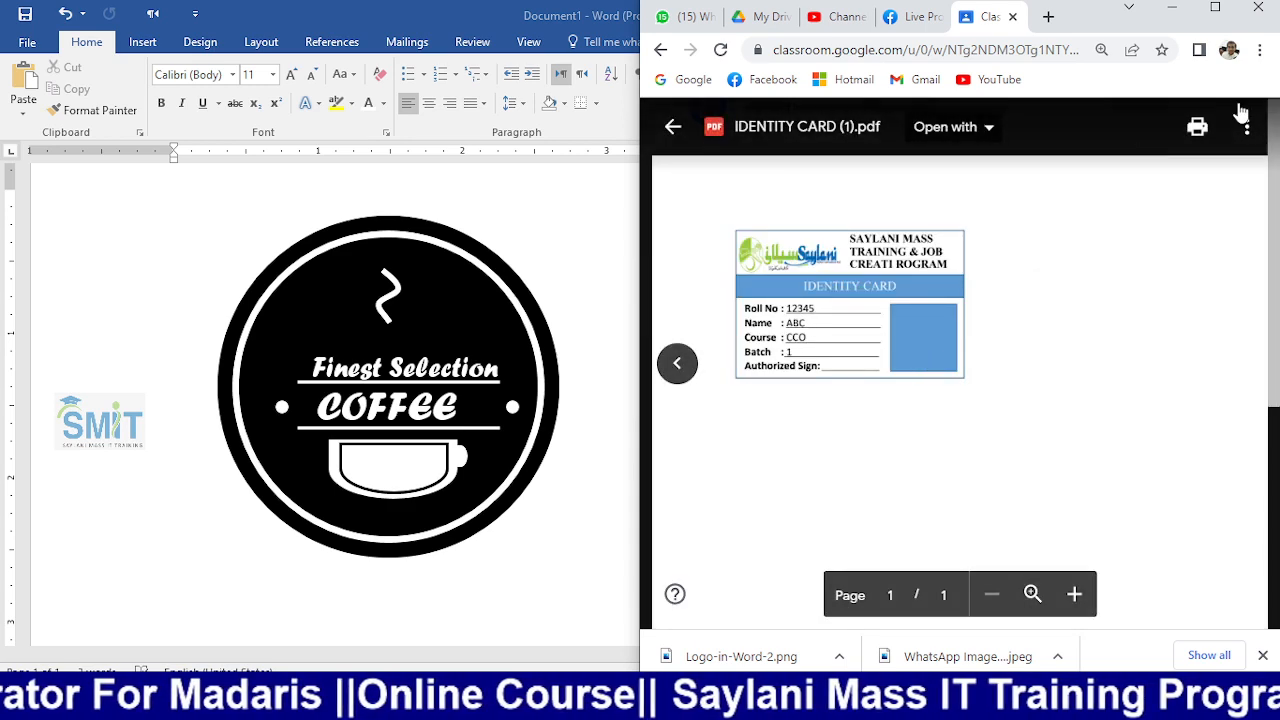
left_click(1250, 126)
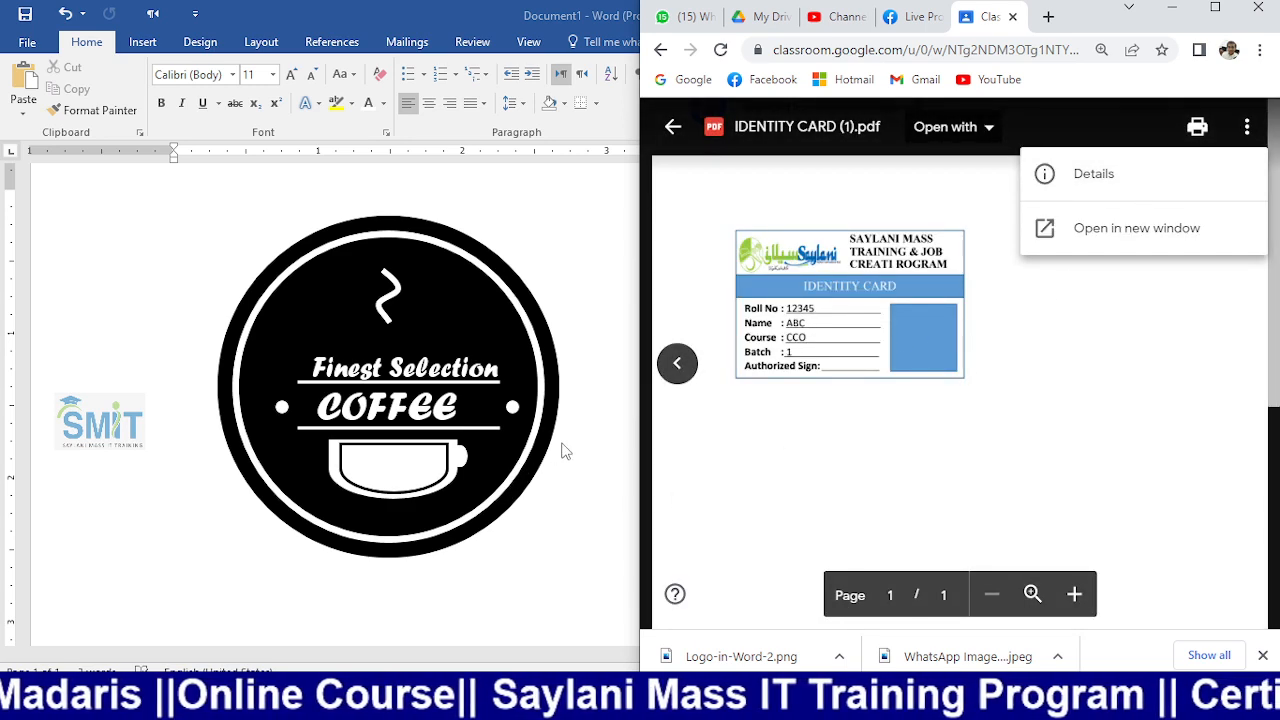
- Return to Word, go to the blank area below the coffee logo, and place its window side by side with the identity card PDF
scroll(562, 452, "down", 5)
left_click(578, 352)
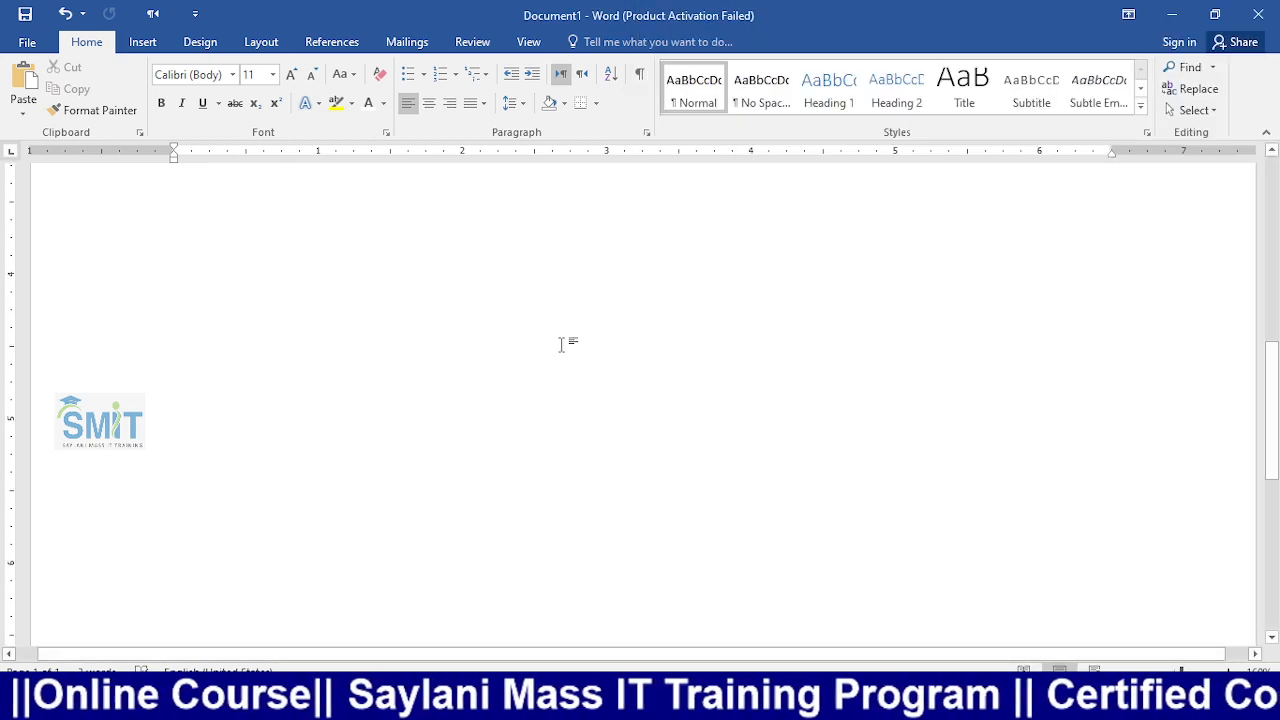
key("super+Left")
left_click(652, 449)
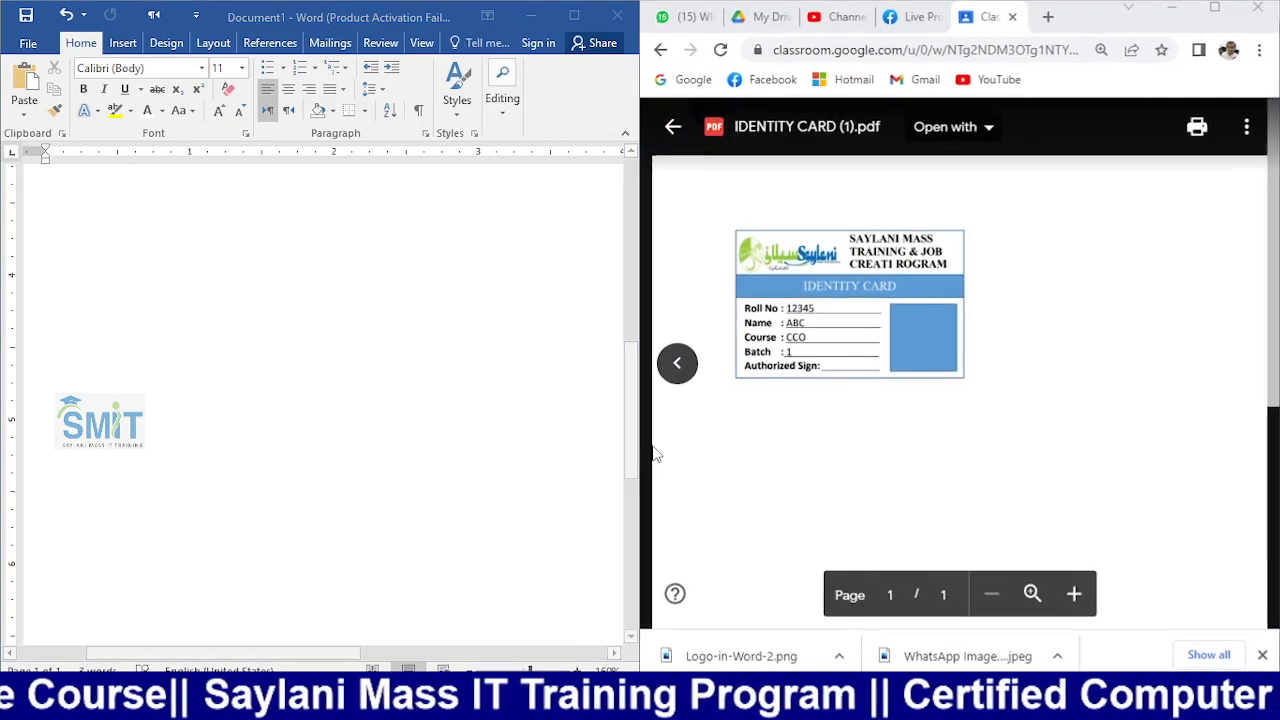
left_click(382, 388)
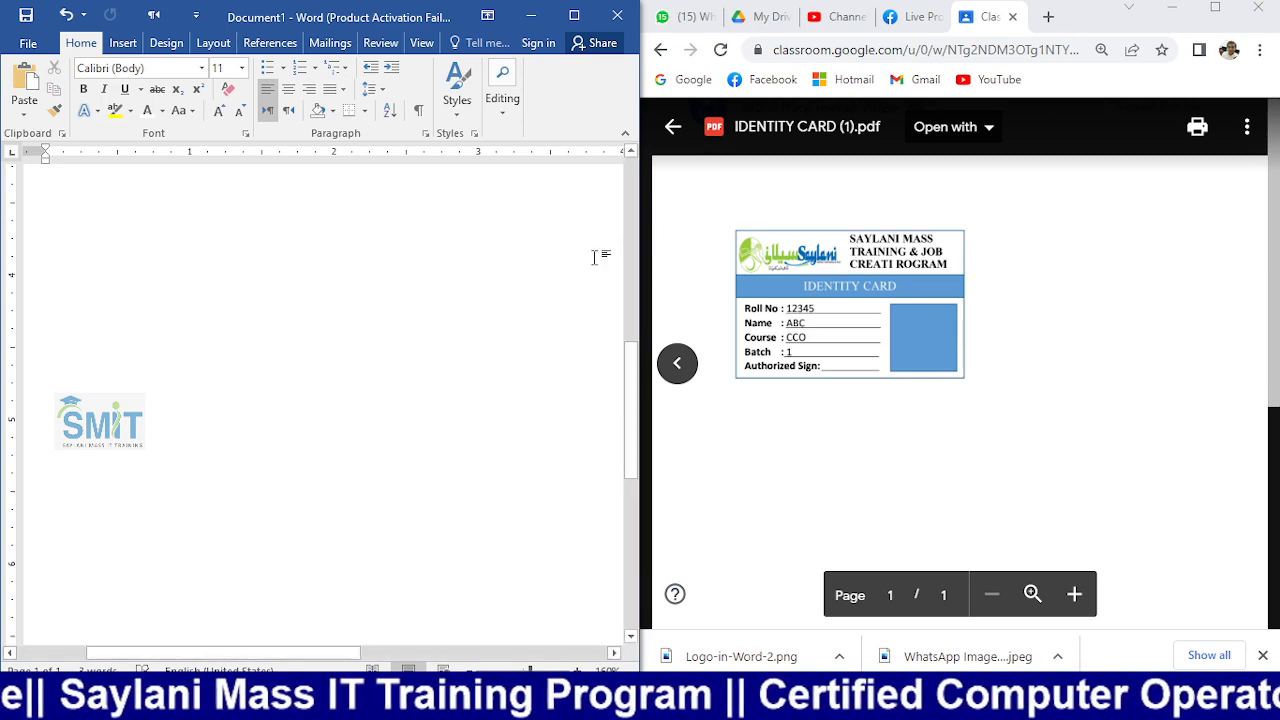
- Draw a rectangle about 0.97" high and 1.77" wide in the blank area below the coffee logo
left_click(132, 50)
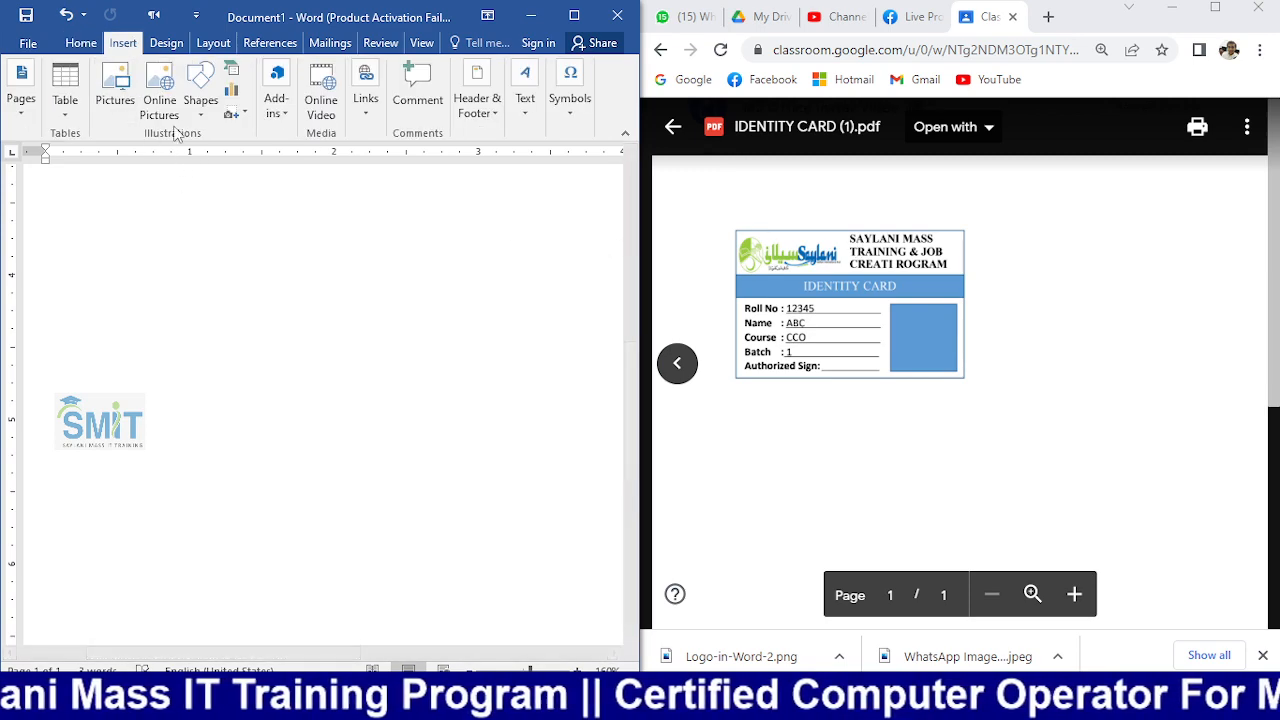
left_click(200, 100)
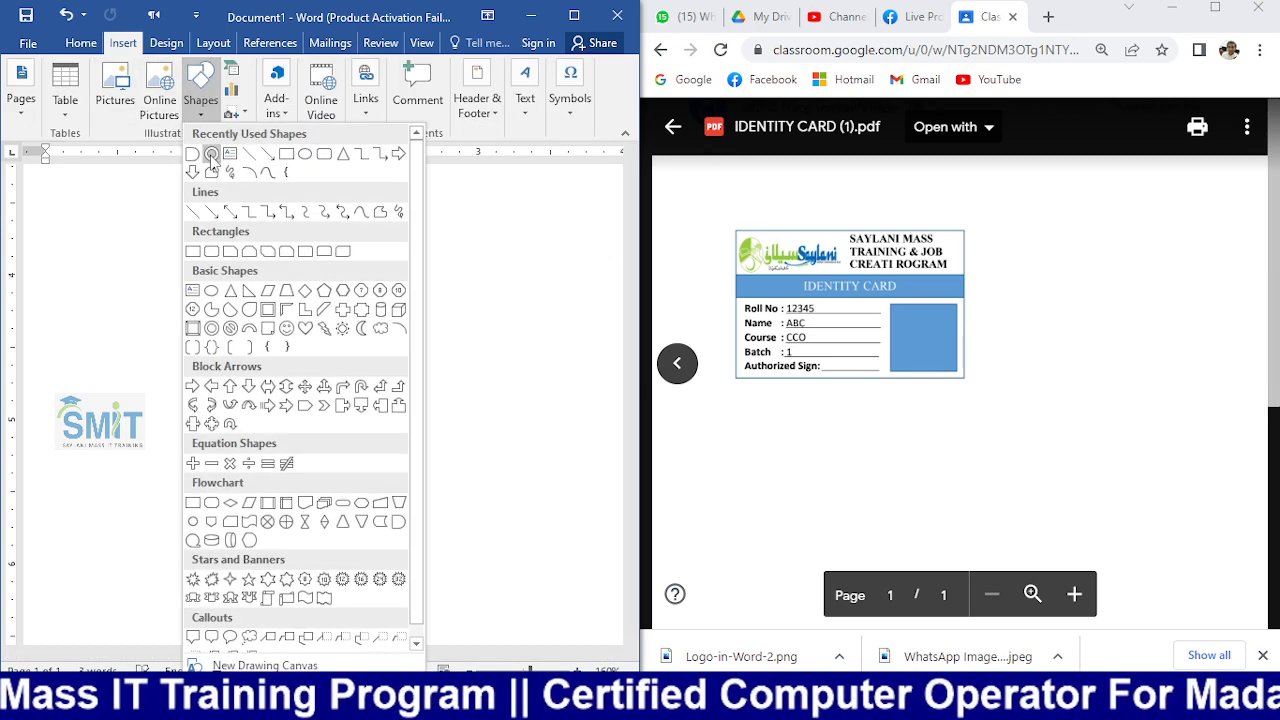
left_click(286, 154)
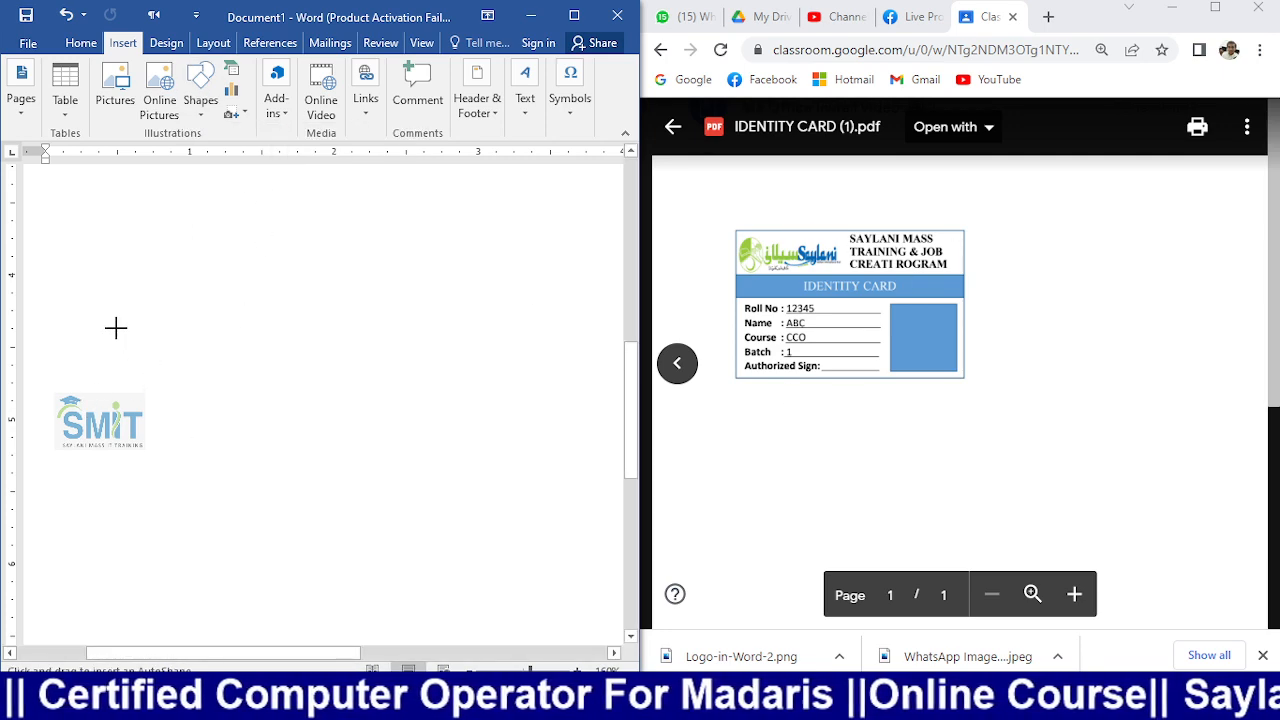
mouse_move(116, 328)
left_mouse_down()
mouse_move(280, 420)
mouse_move(340, 437)
mouse_move(367, 468)
left_mouse_up()
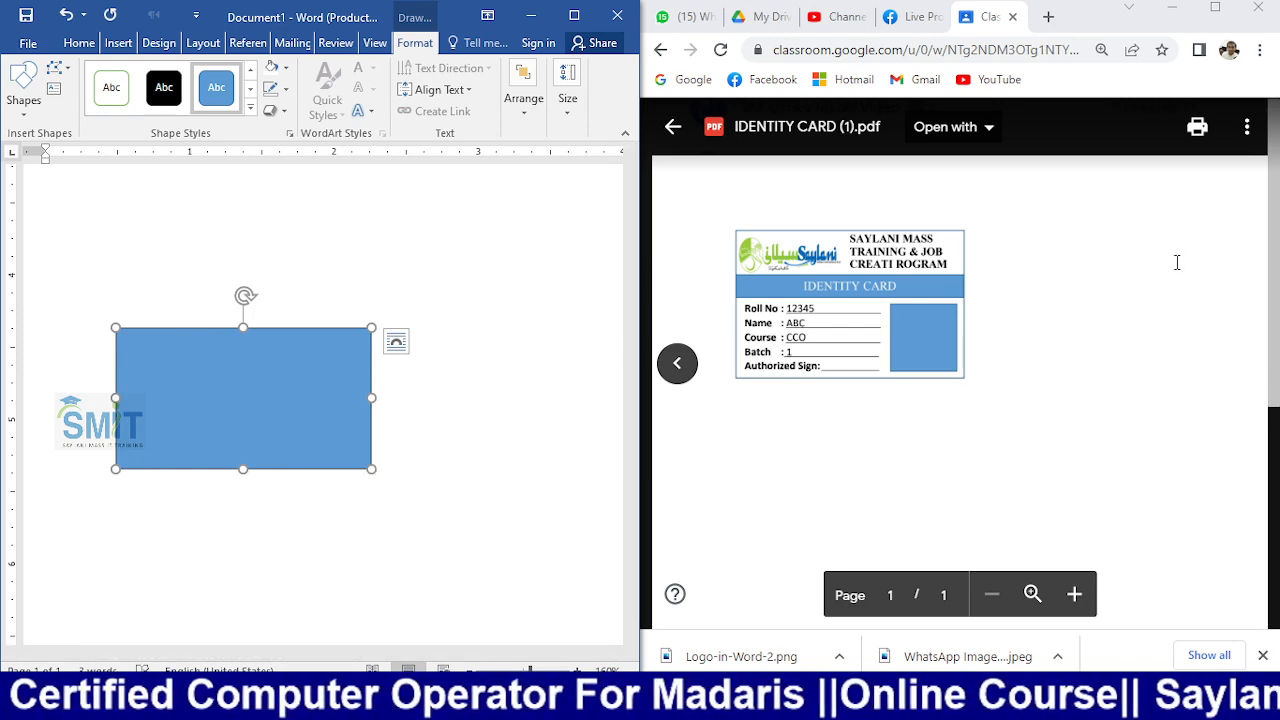
- Switch to Chrome, maximize it, and search Google for "nic card size" in a new tab
left_click(1215, 12)
left_click(1046, 17)
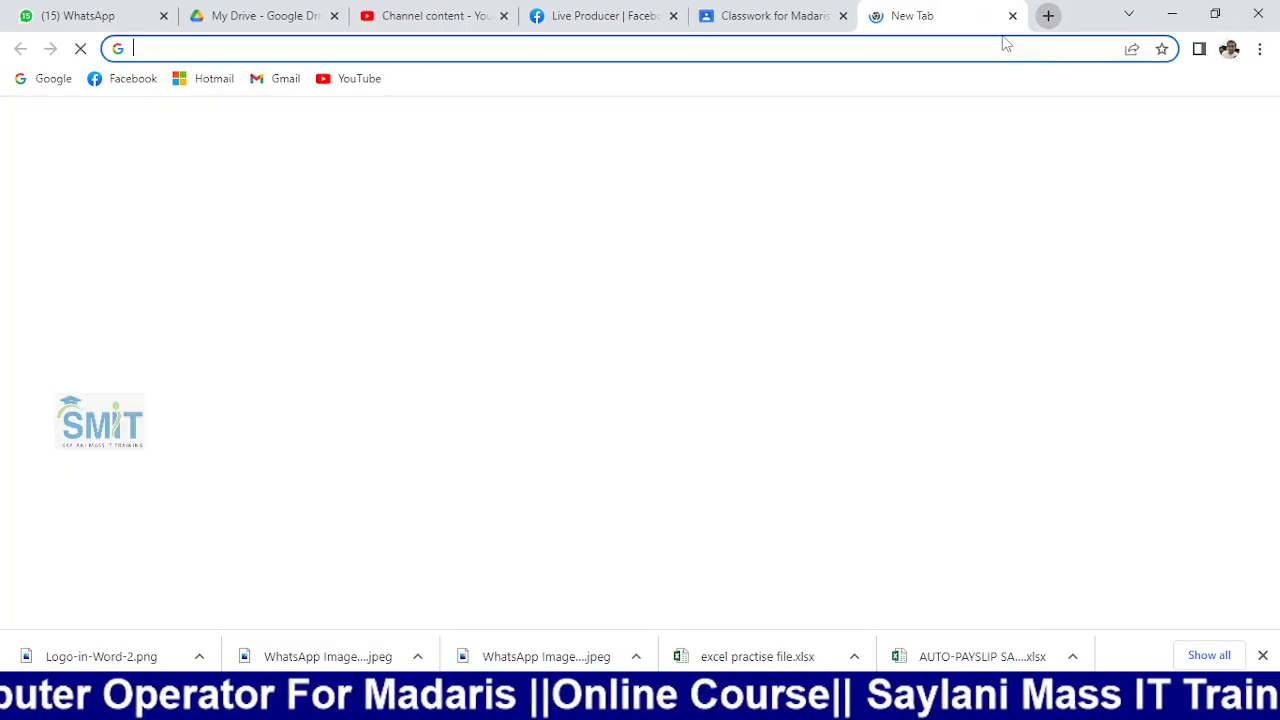
left_click(1003, 45)
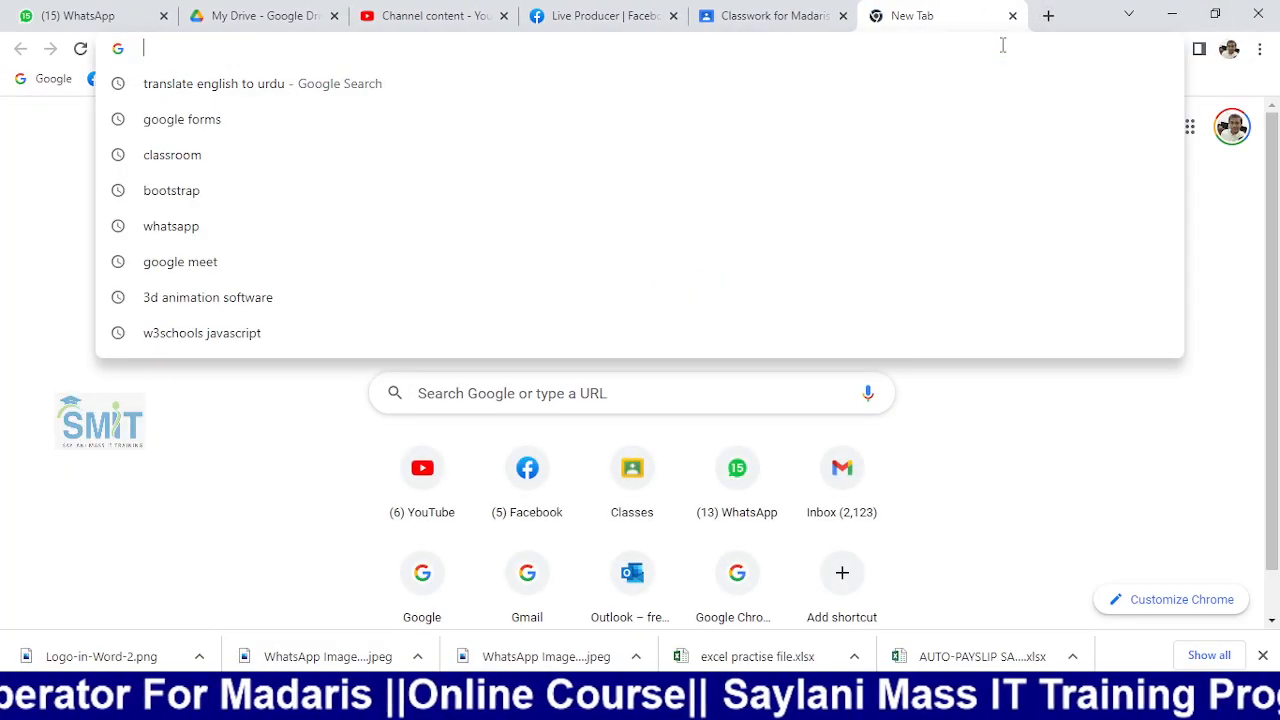
type("nic")
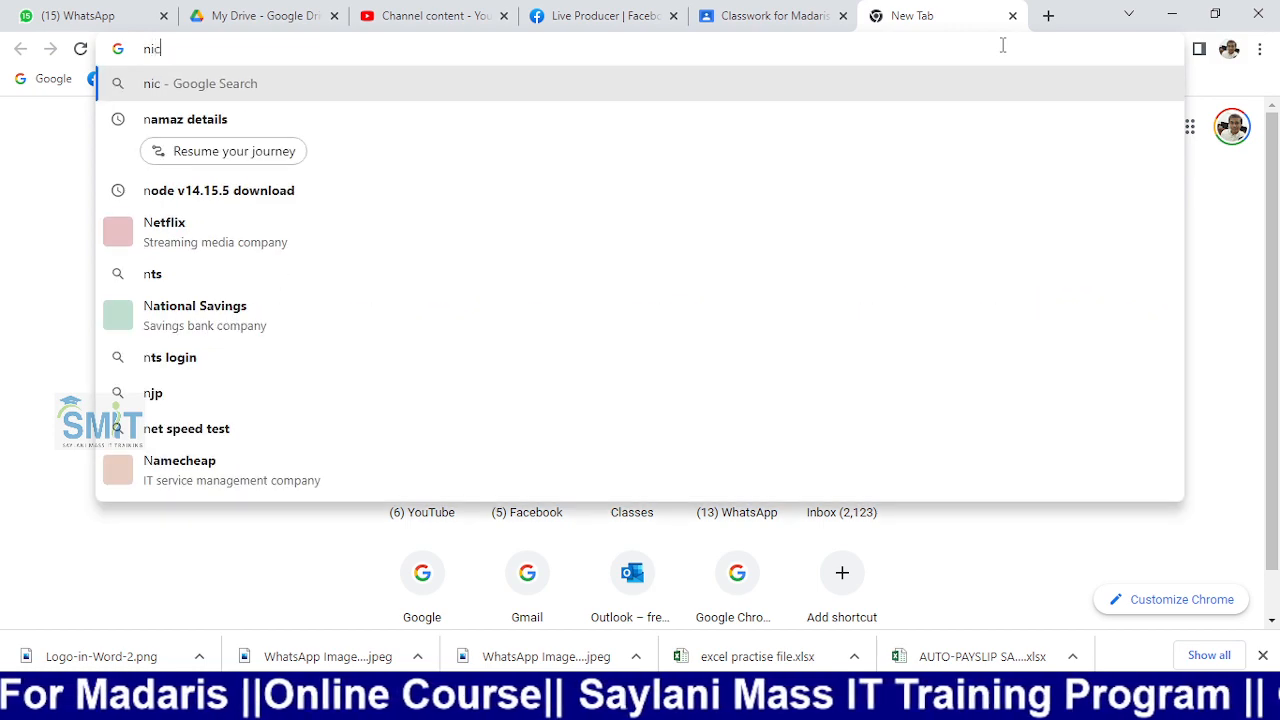
key("Down")
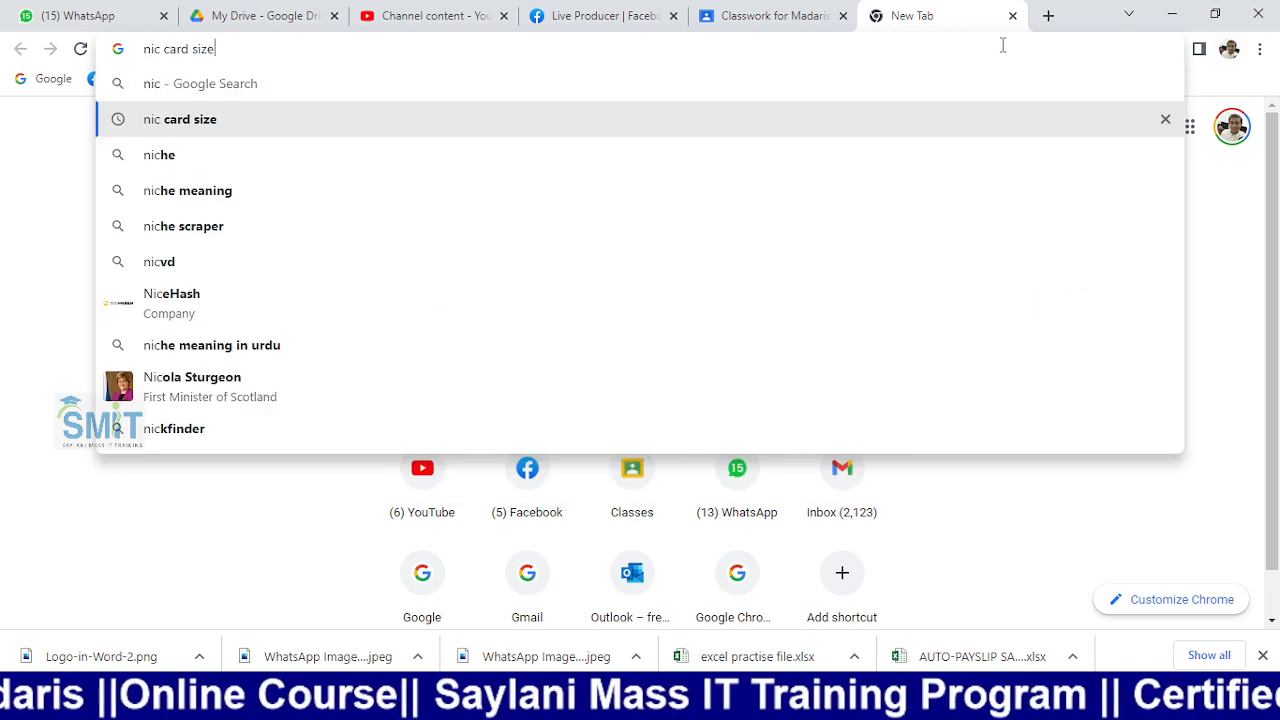
key("Return")
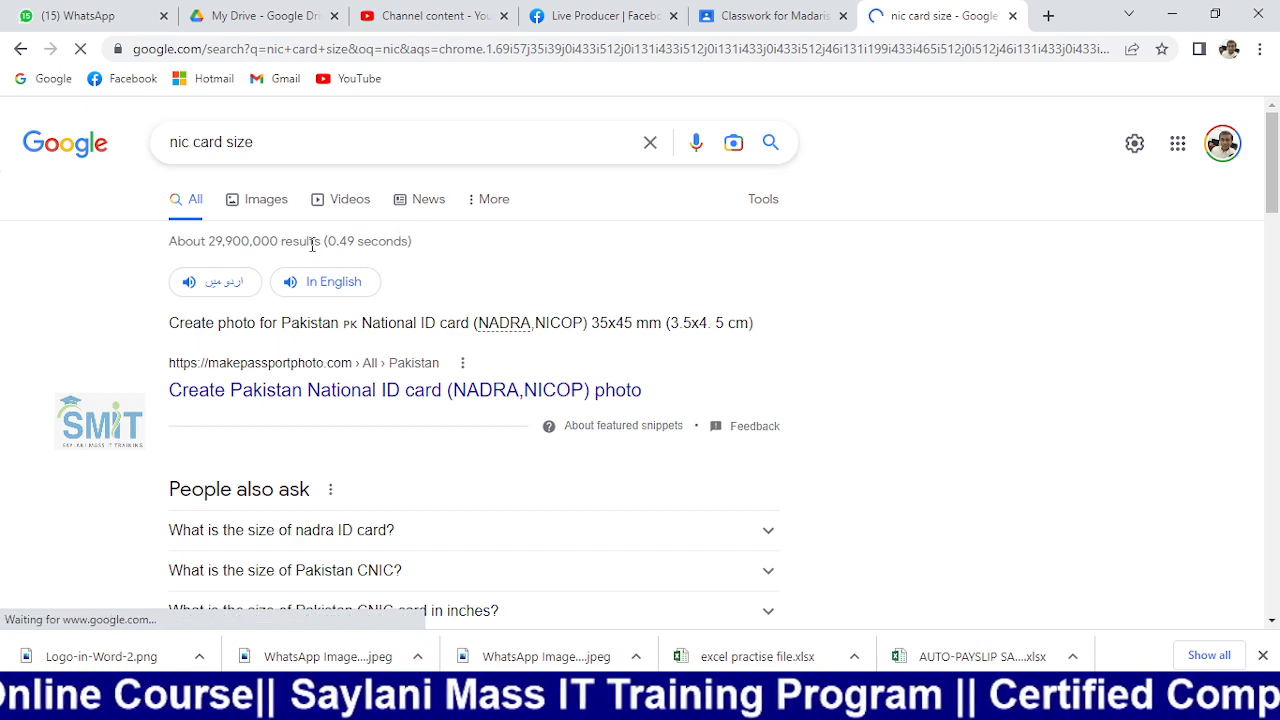
- Examine the ID card dimensions given in millimetres and centimetres in the featured search result
scroll(337, 317, "down", 1)
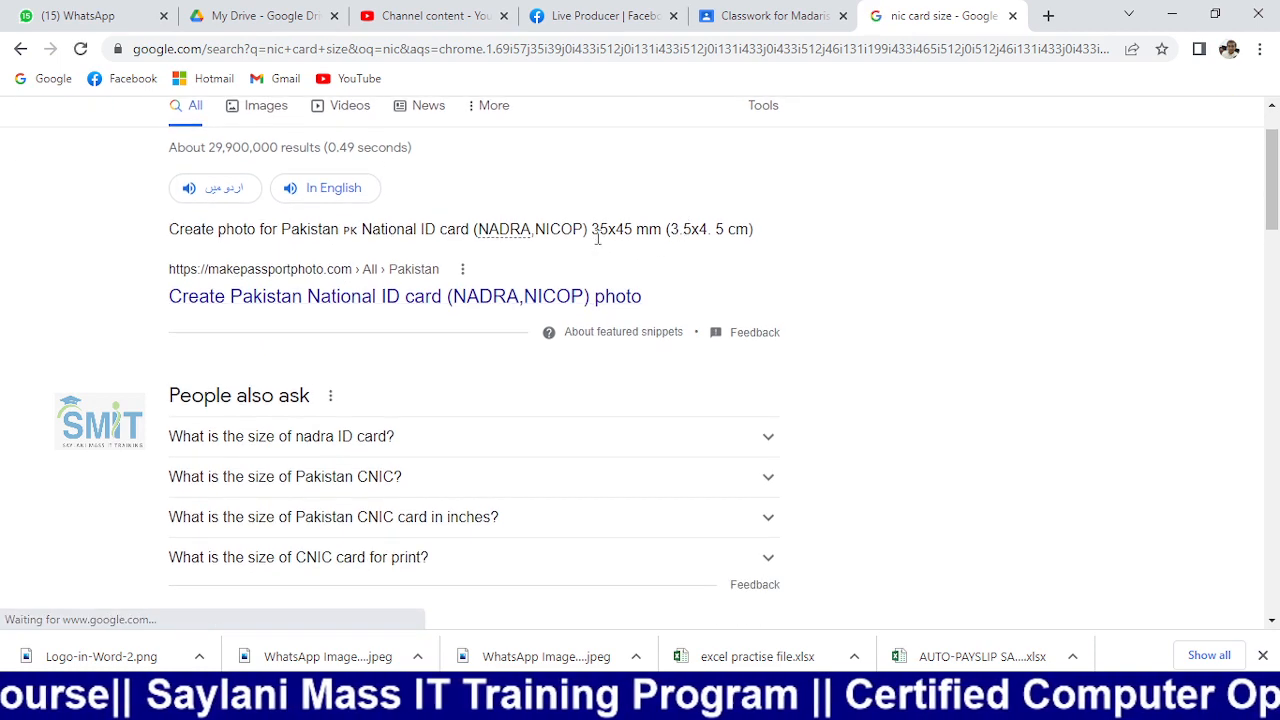
left_click_drag(599, 229, 745, 232)
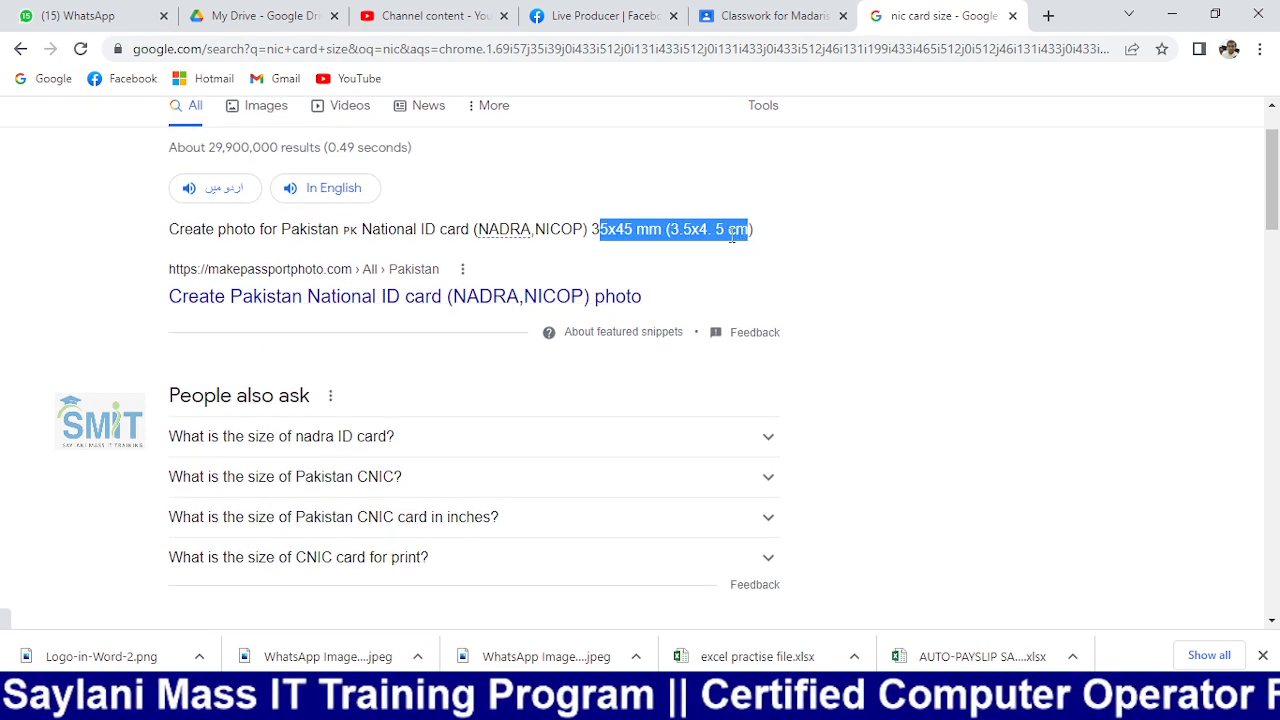
left_click(603, 248)
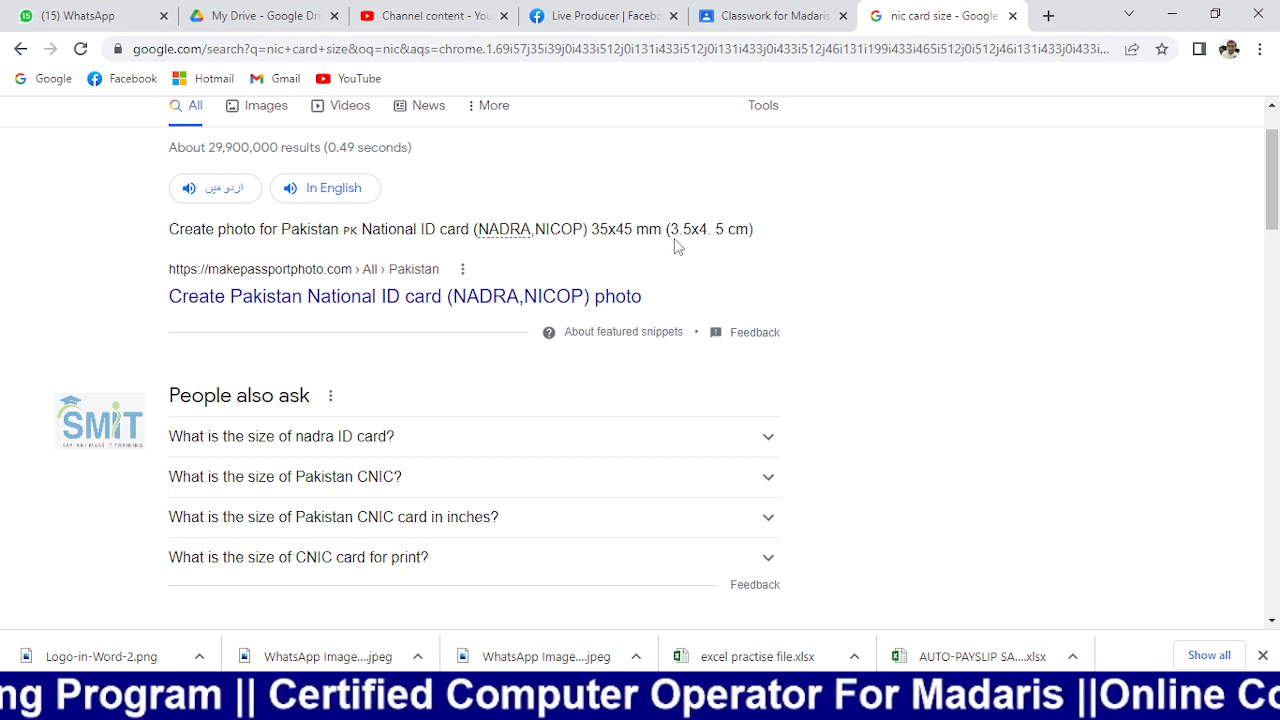
left_click_drag(669, 229, 737, 231)
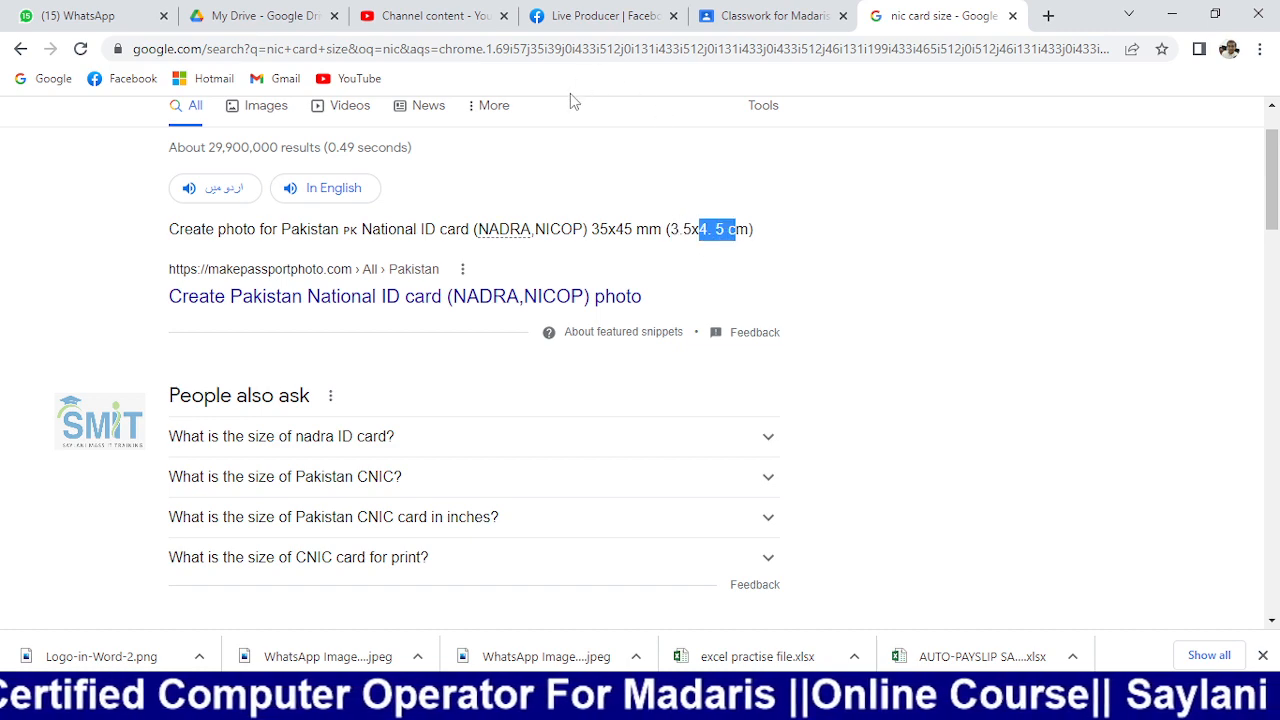
- Switch back to Word and maximize its window, comparing the rectangle's size with the dimensions in the search result
key("alt+Tab")
left_click(574, 15)
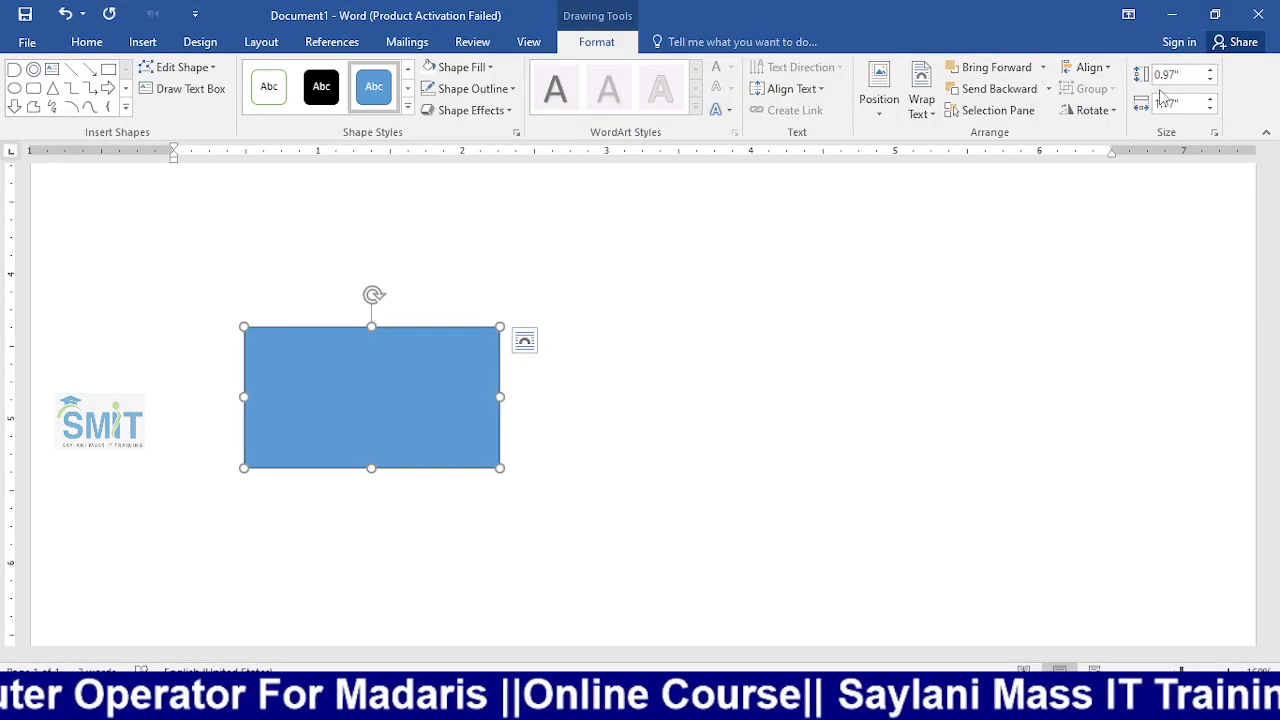
key("alt+Tab")
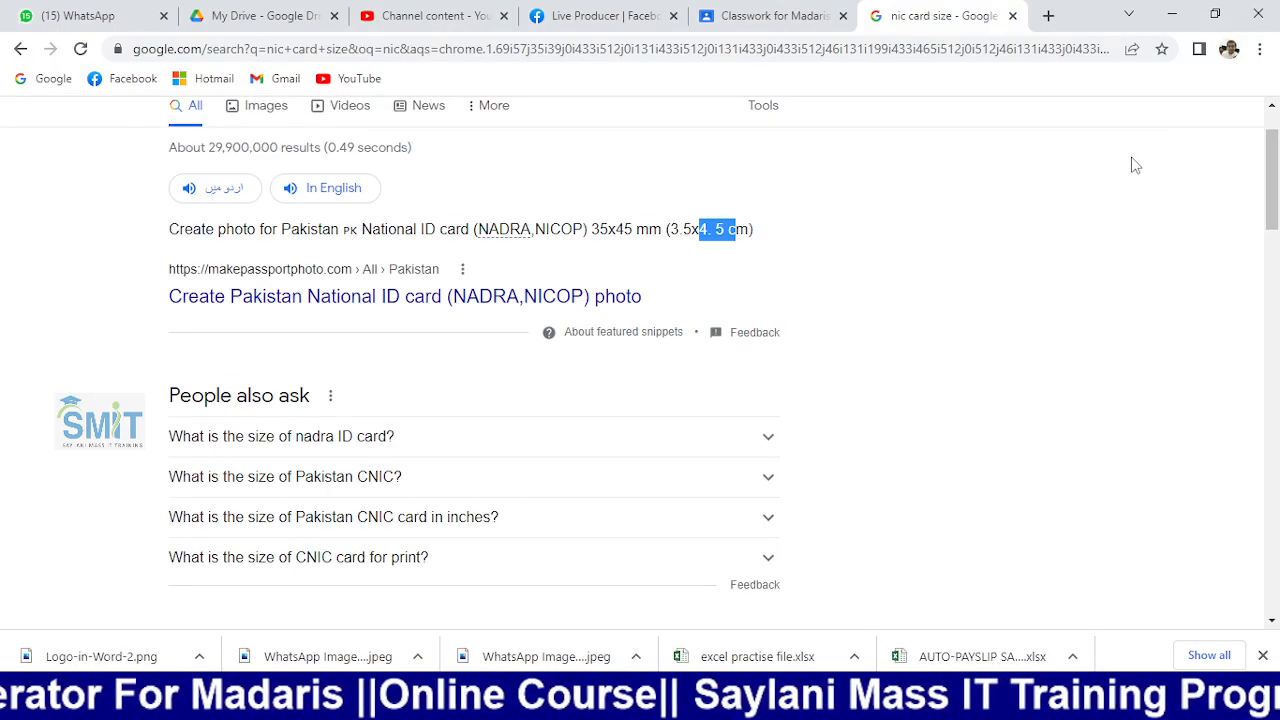
key("alt+Tab")
- Check the rectangle's size and position settings in the Layout dialog, cancel it, and return to the card dimensions in Chrome
left_click(1214, 131)
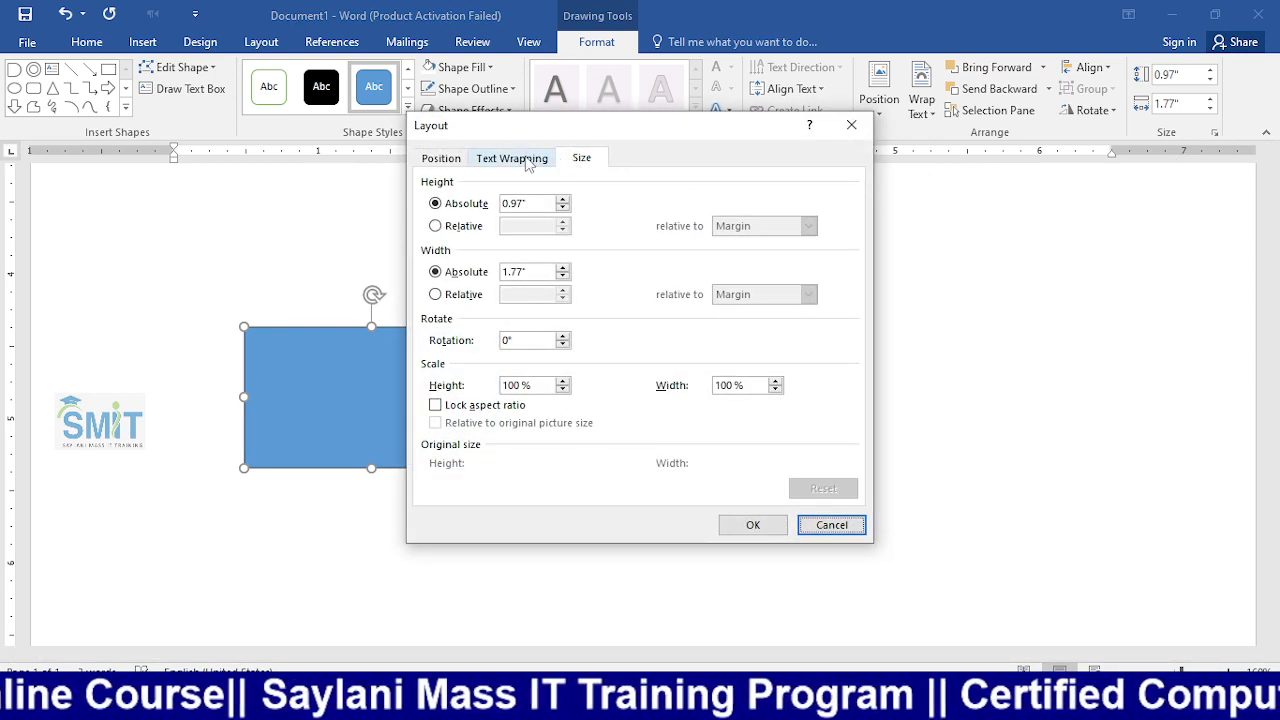
left_click(466, 158)
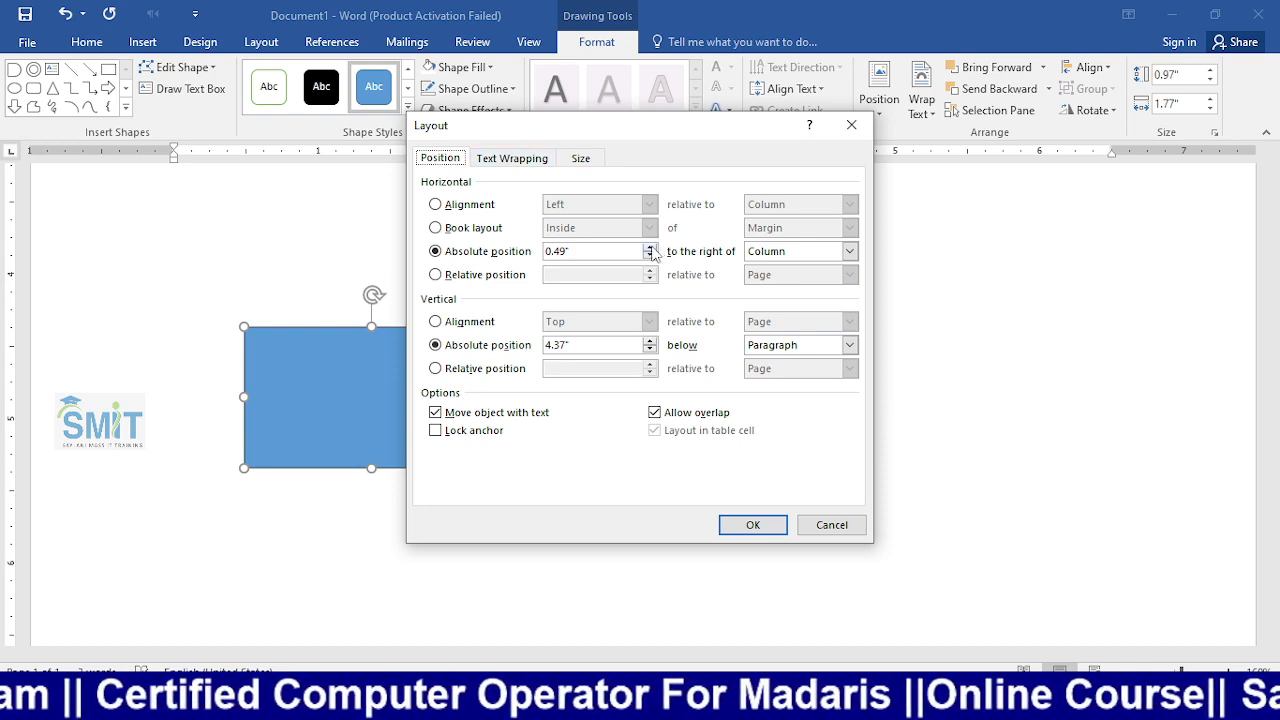
left_click(831, 525)
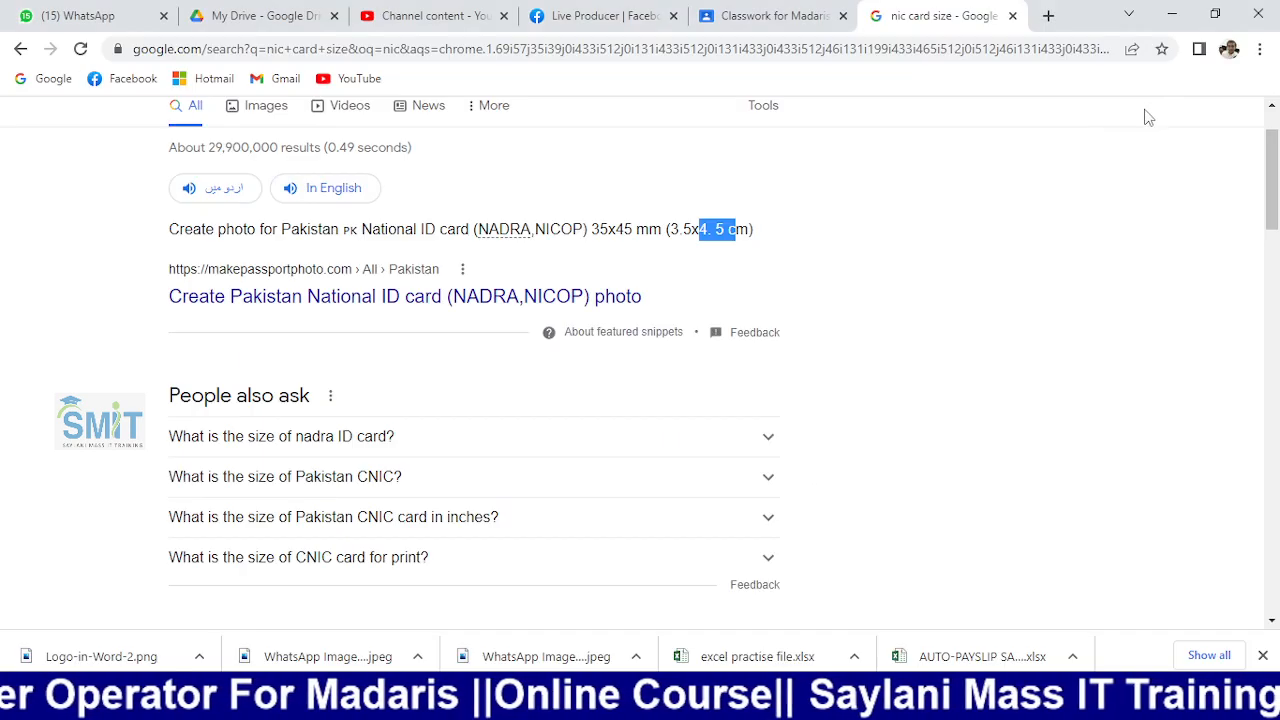
left_click(686, 233)
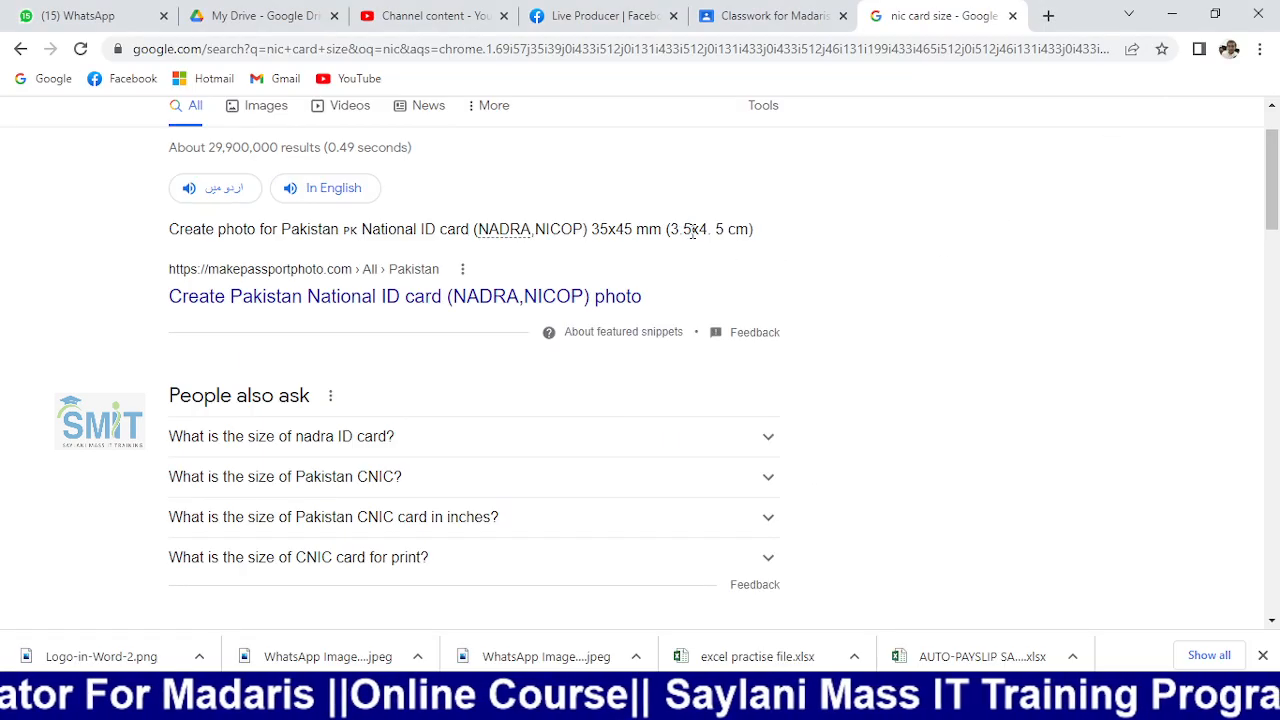
- Copy the 3.5 dimension from the search result, switch to Word and paste it as the rectangle's height
mouse_move(692, 232)
left_mouse_down()
mouse_move(660, 232)
mouse_move(671, 232)
left_mouse_up()
key("ctrl+c")
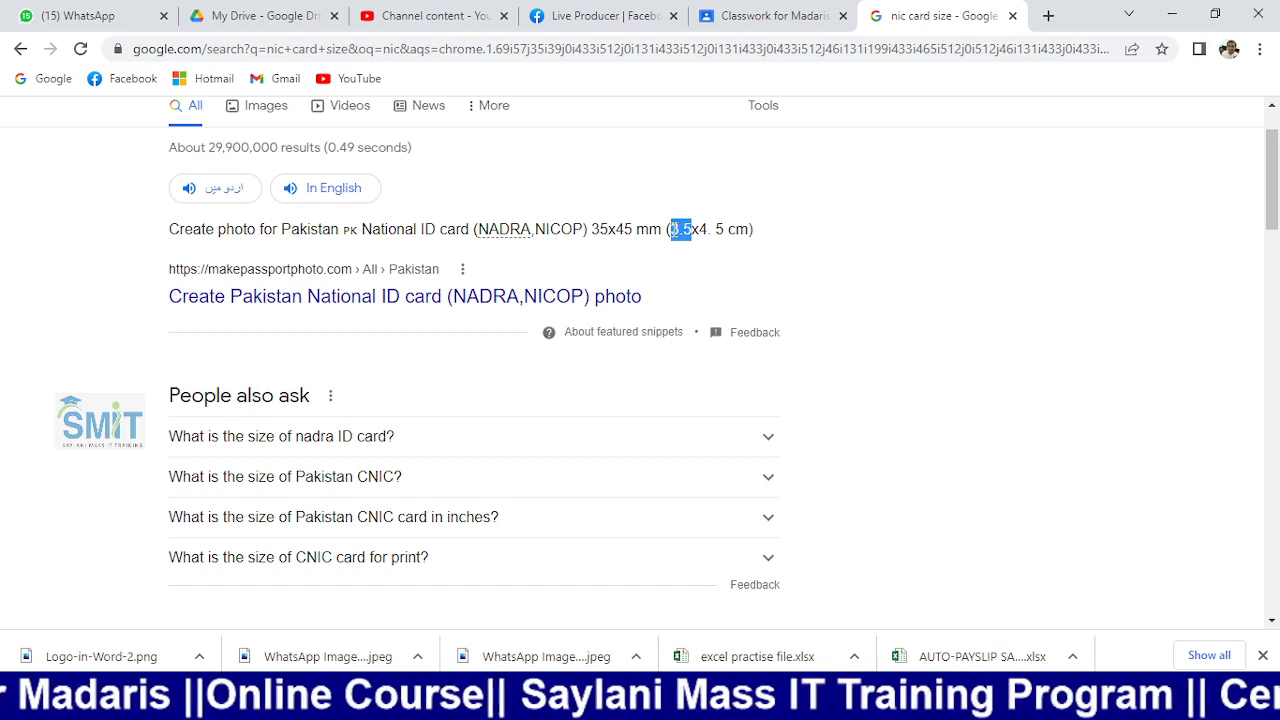
key("alt+Tab")
key("alt+Tab")
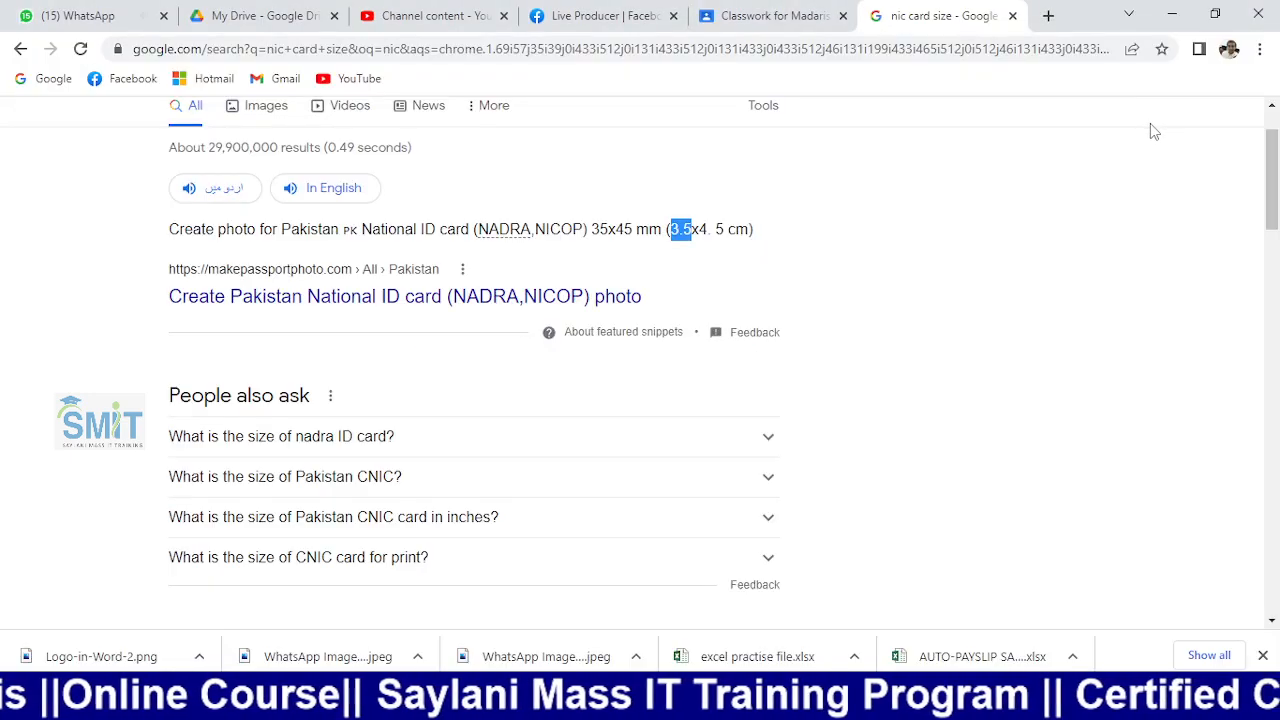
key("alt+Tab")
left_click(1178, 76)
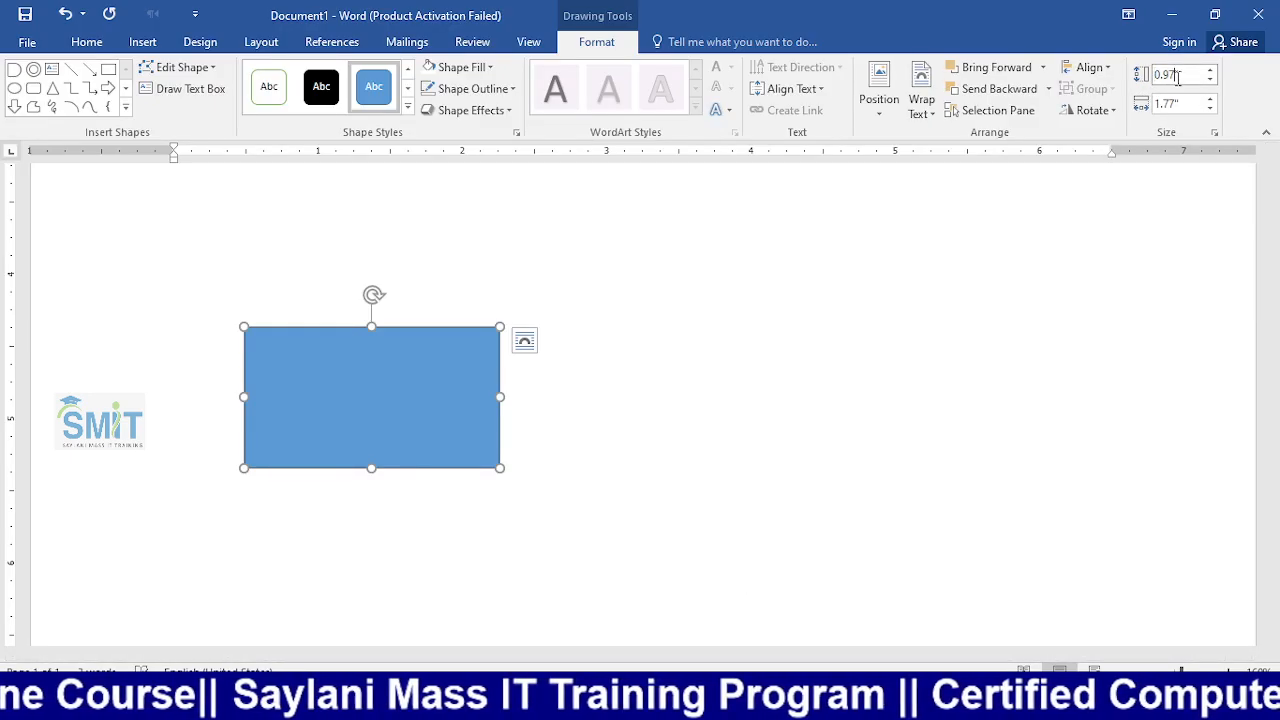
double_click(1178, 76)
key("ctrl+v")
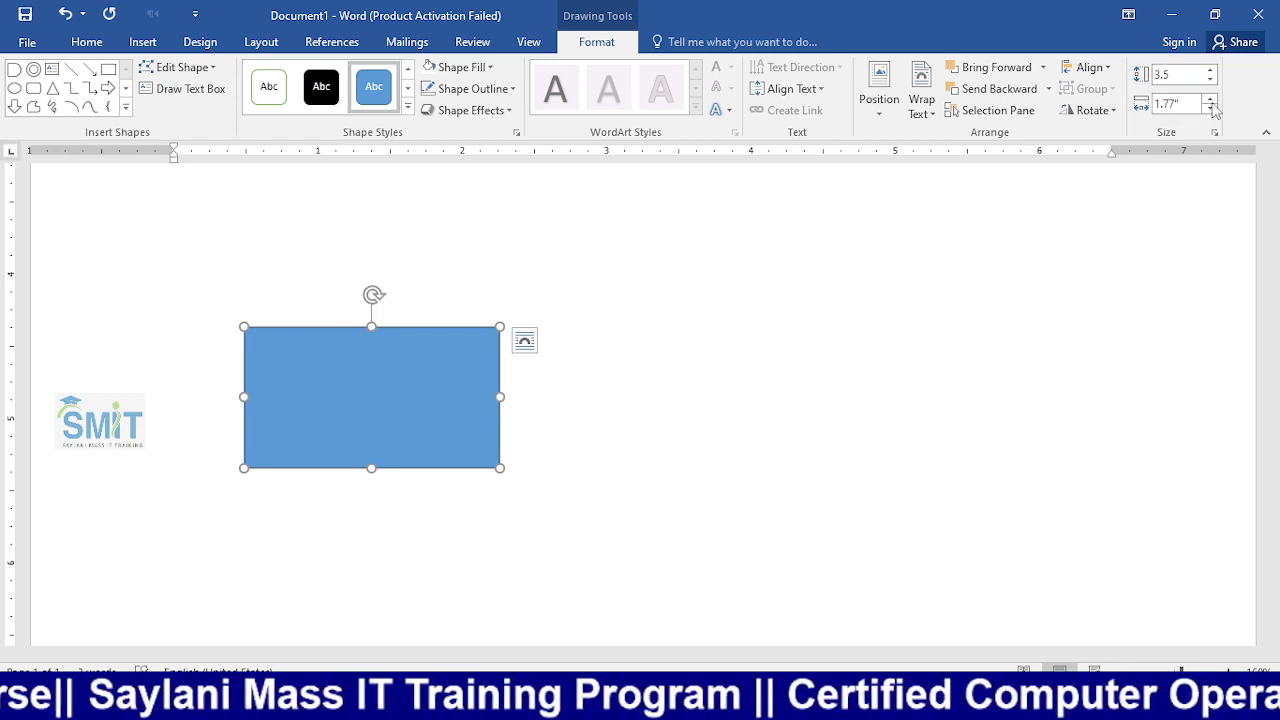
key("Return")
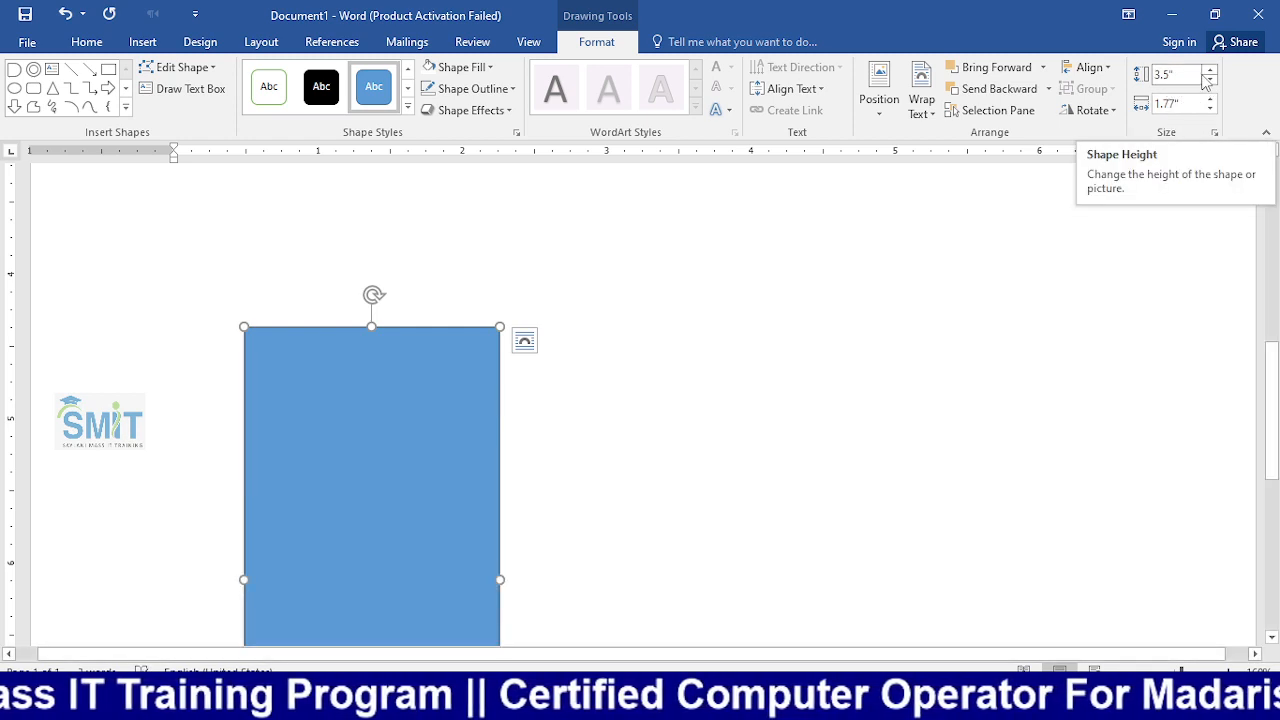
- Change Word's measurement units to centimeters in the advanced display options
left_click(27, 41)
left_click(60, 463)
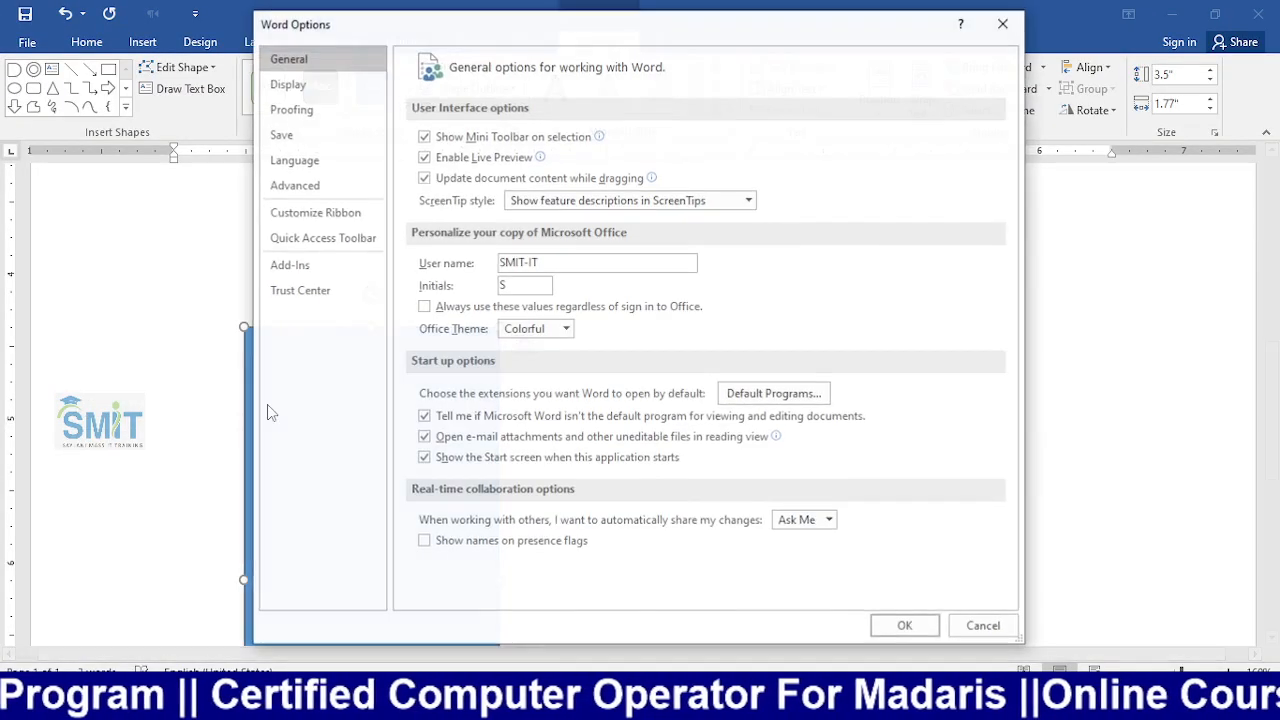
left_click(300, 86)
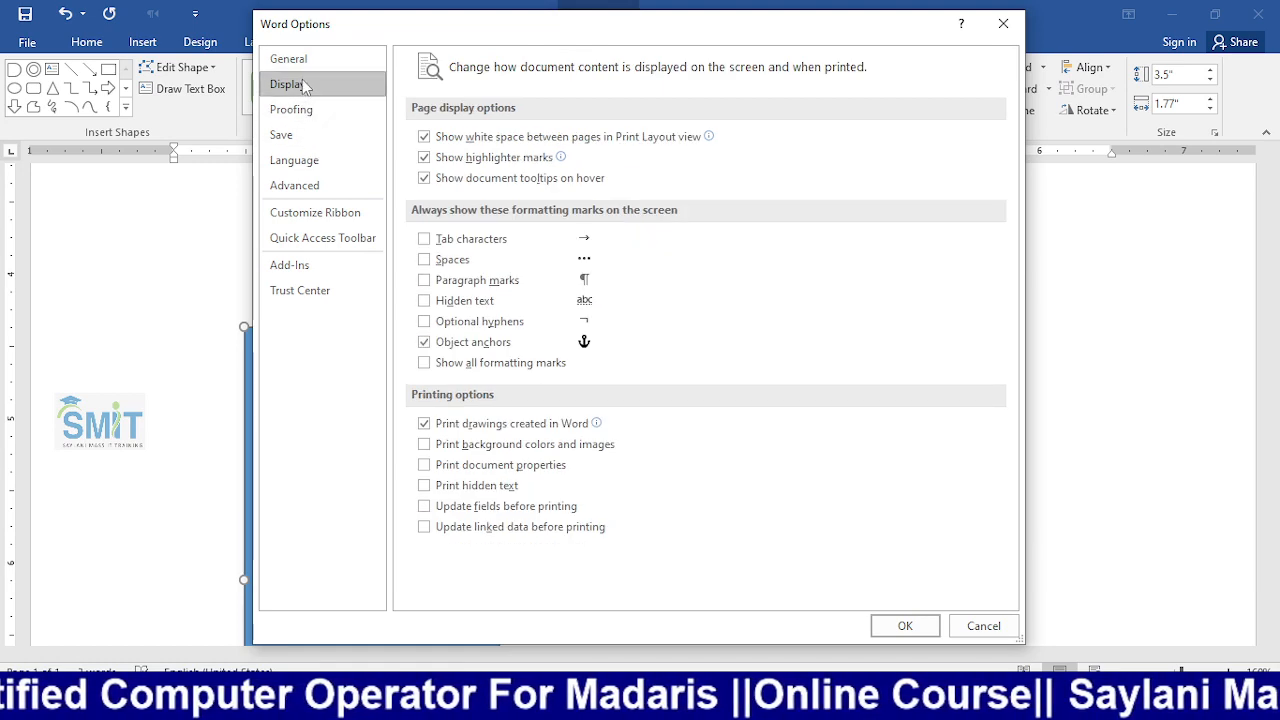
left_click(299, 61)
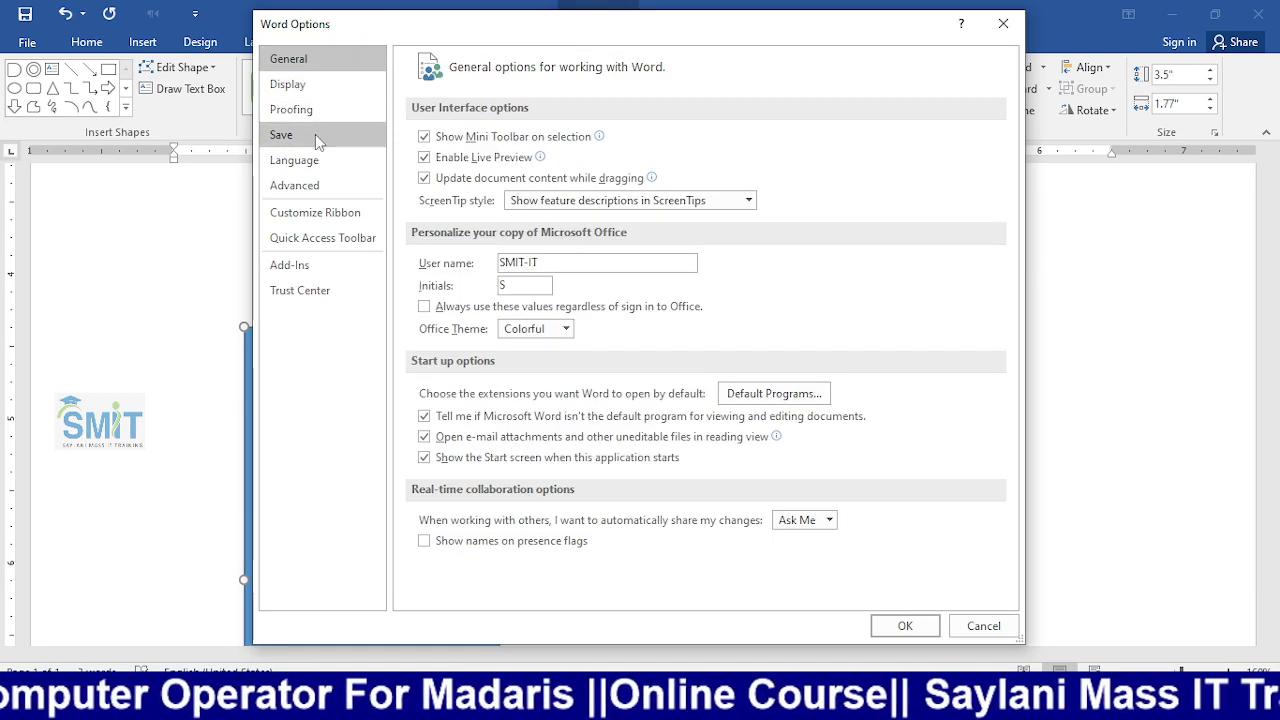
left_click(317, 185)
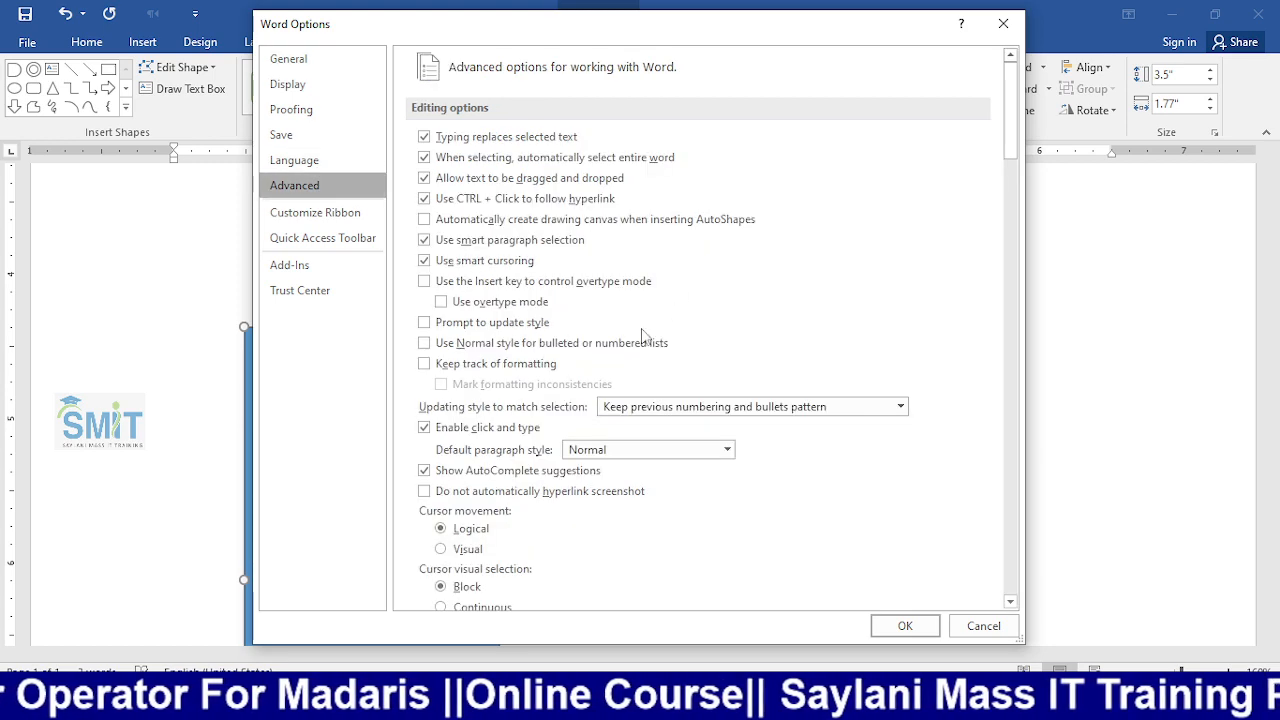
scroll(566, 365, "down", 3)
scroll(566, 368, "down", 8)
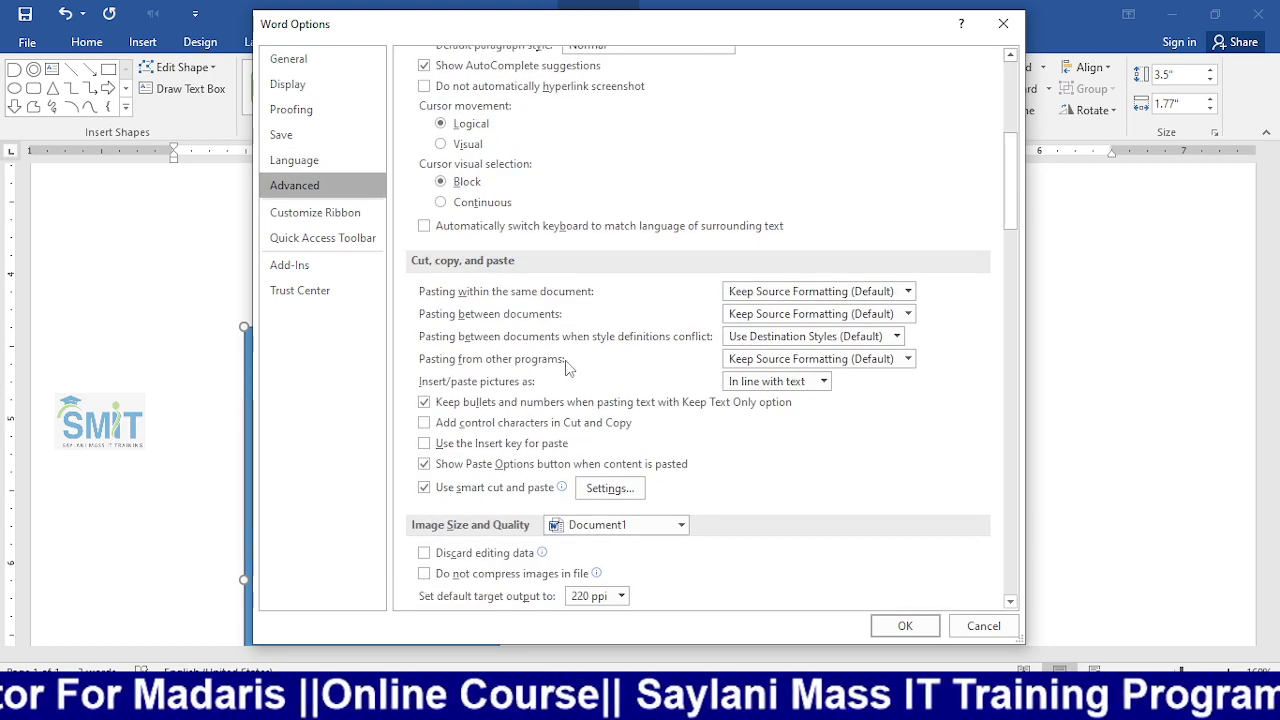
scroll(566, 370, "down", 7)
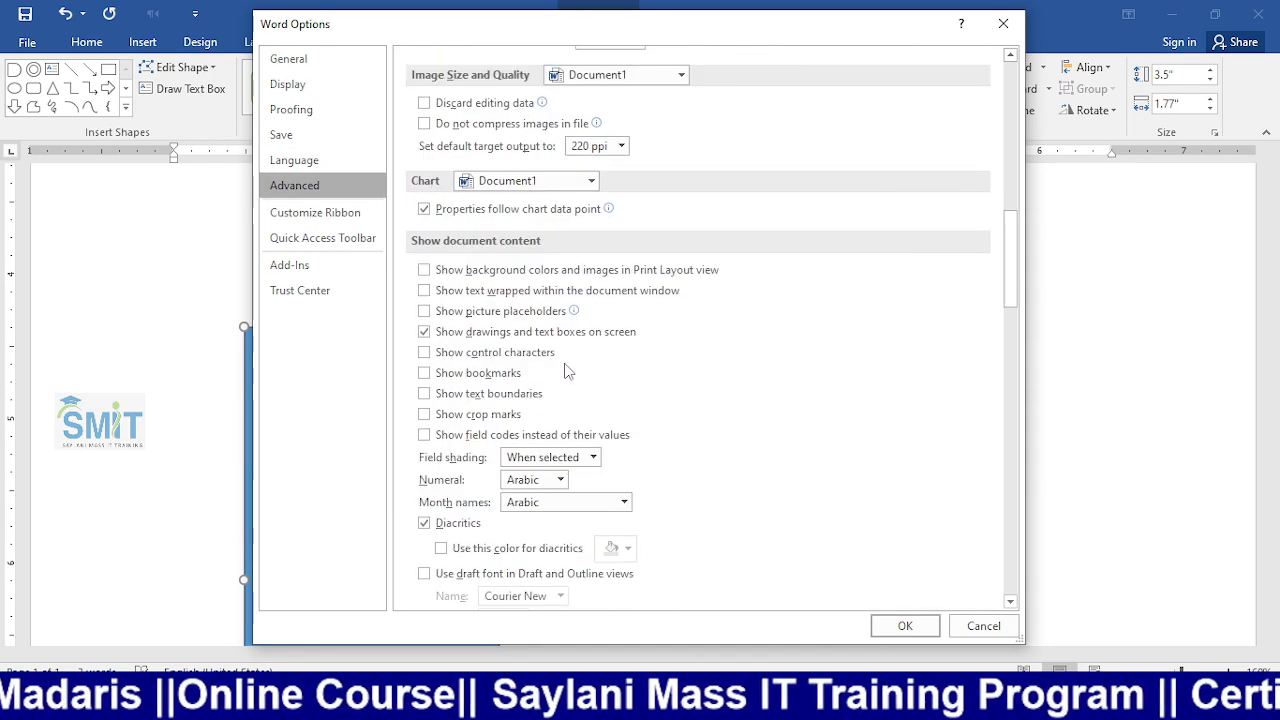
scroll(566, 370, "down", 7)
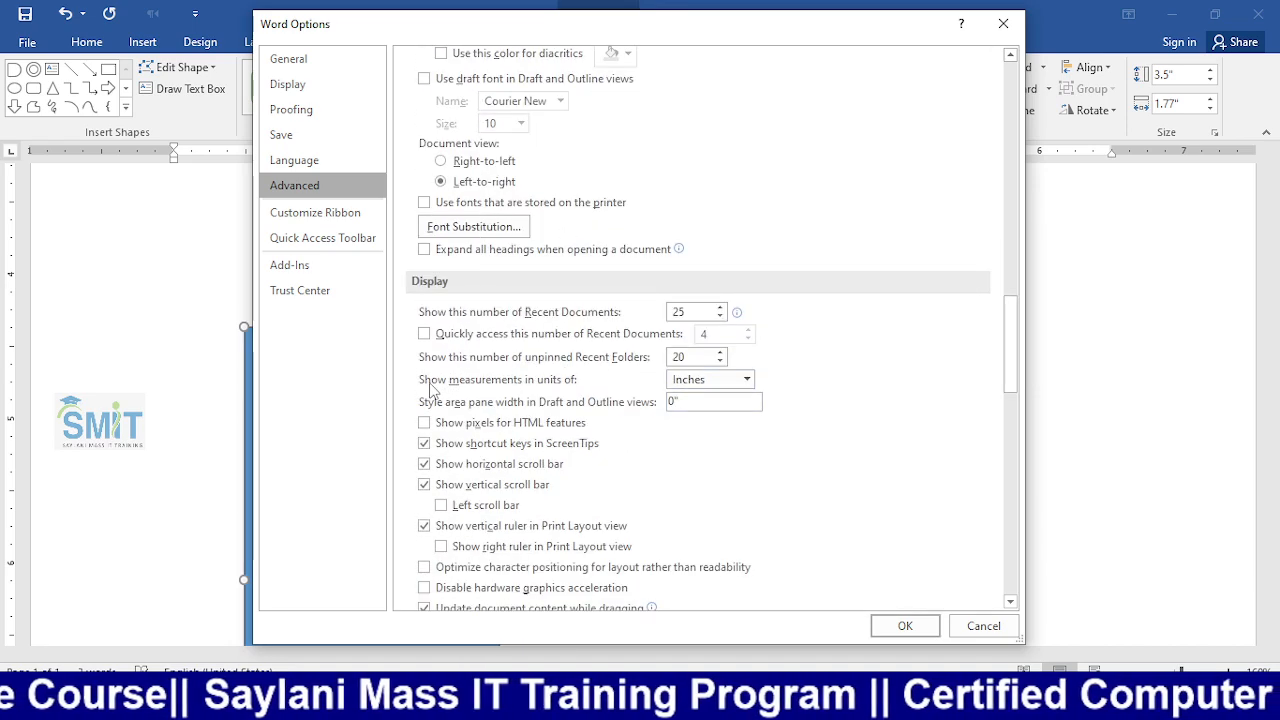
left_click(703, 381)
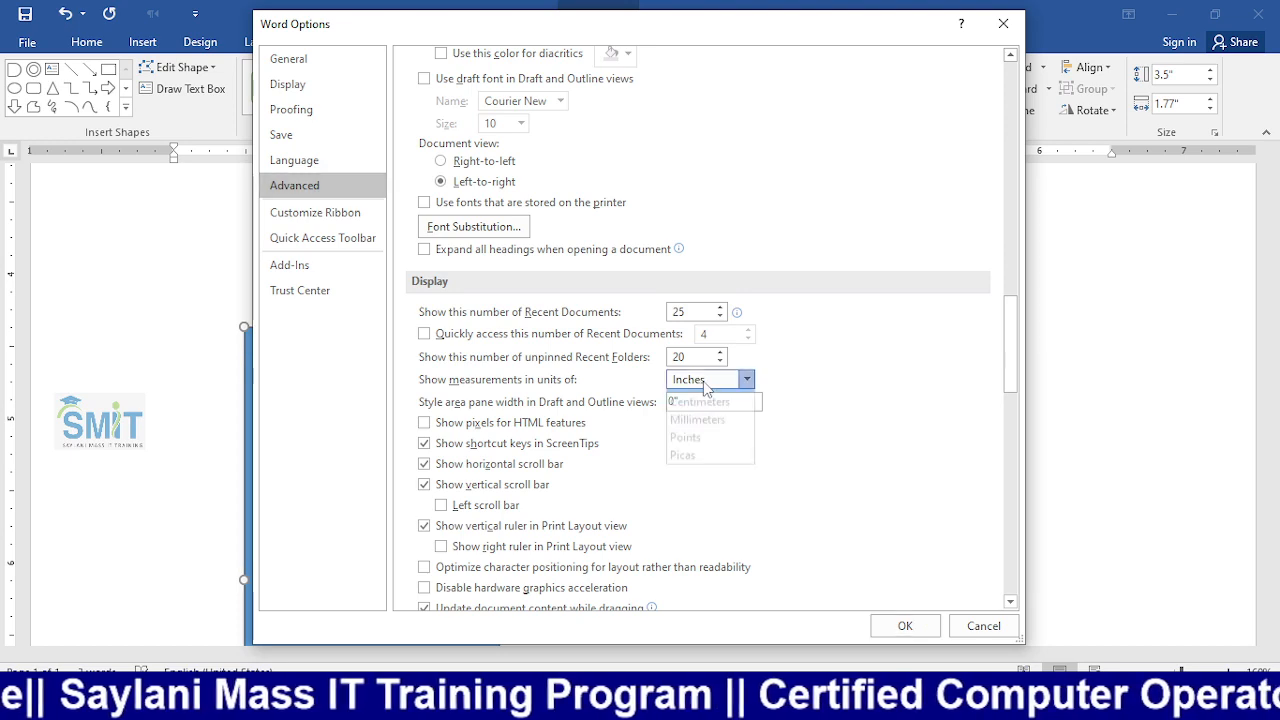
left_click(705, 418)
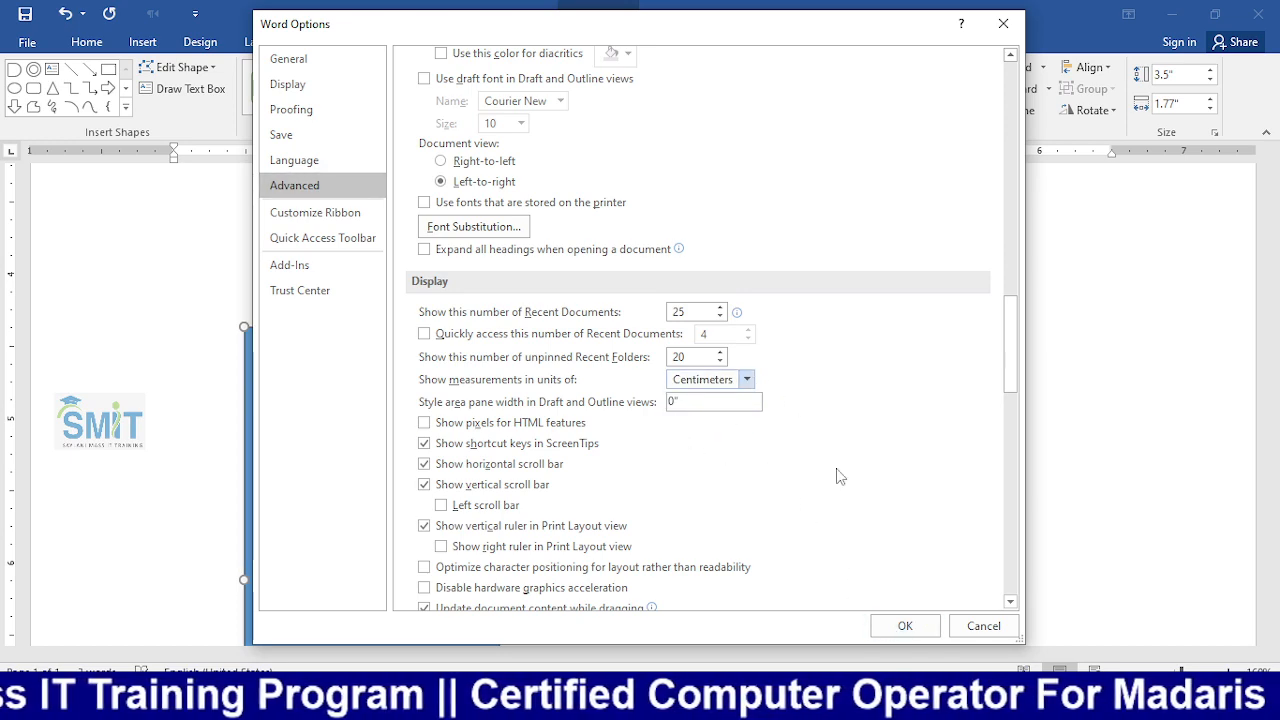
left_click(903, 624)
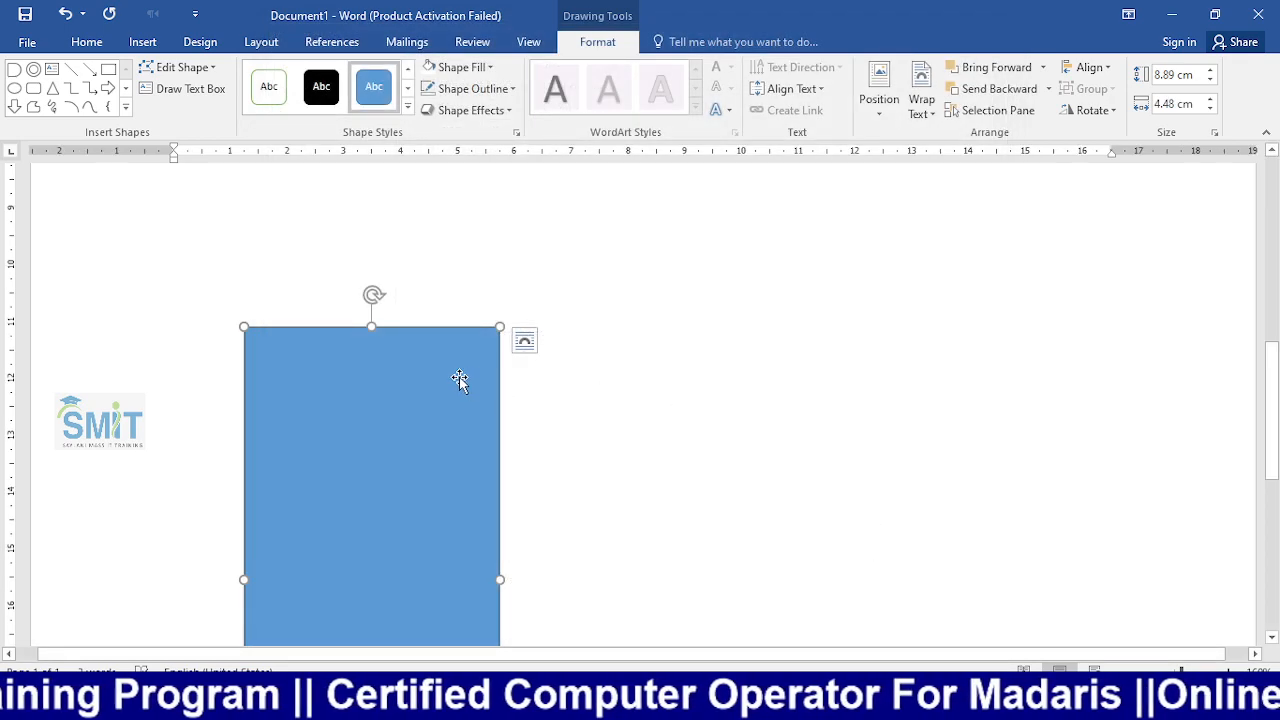
- Set the rectangle's height to 3.5 cm
triple_click(1185, 75)
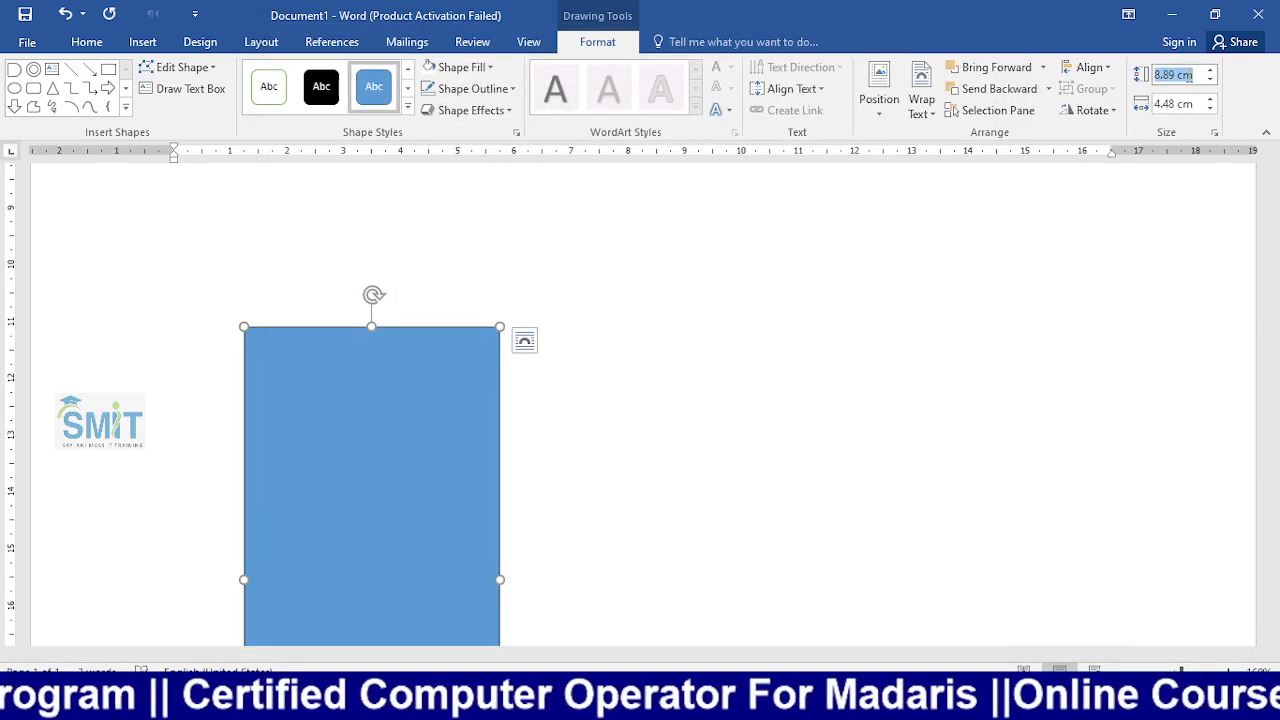
type("3.5")
key("Return")
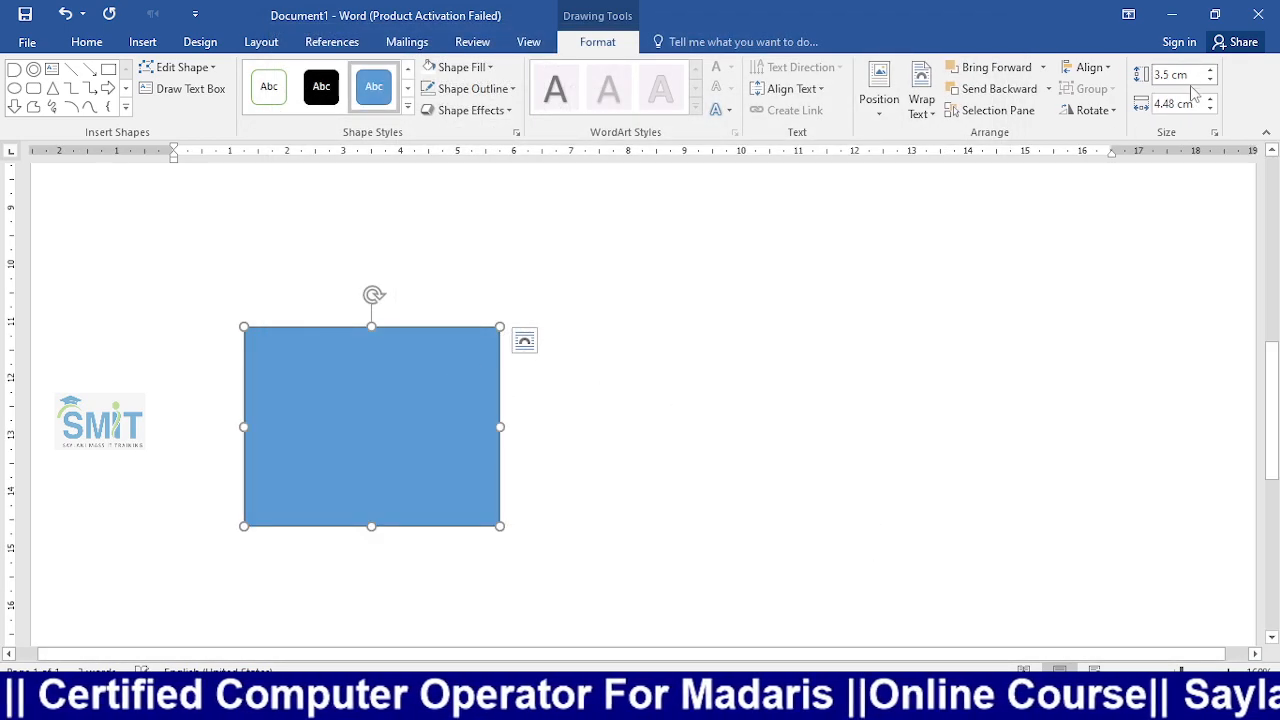
- Try to copy the second centimetre dimension from Chrome's search result into the rectangle's width in Word
key("alt+Tab")
left_click_drag(698, 229, 724, 229)
key("ctrl+c")
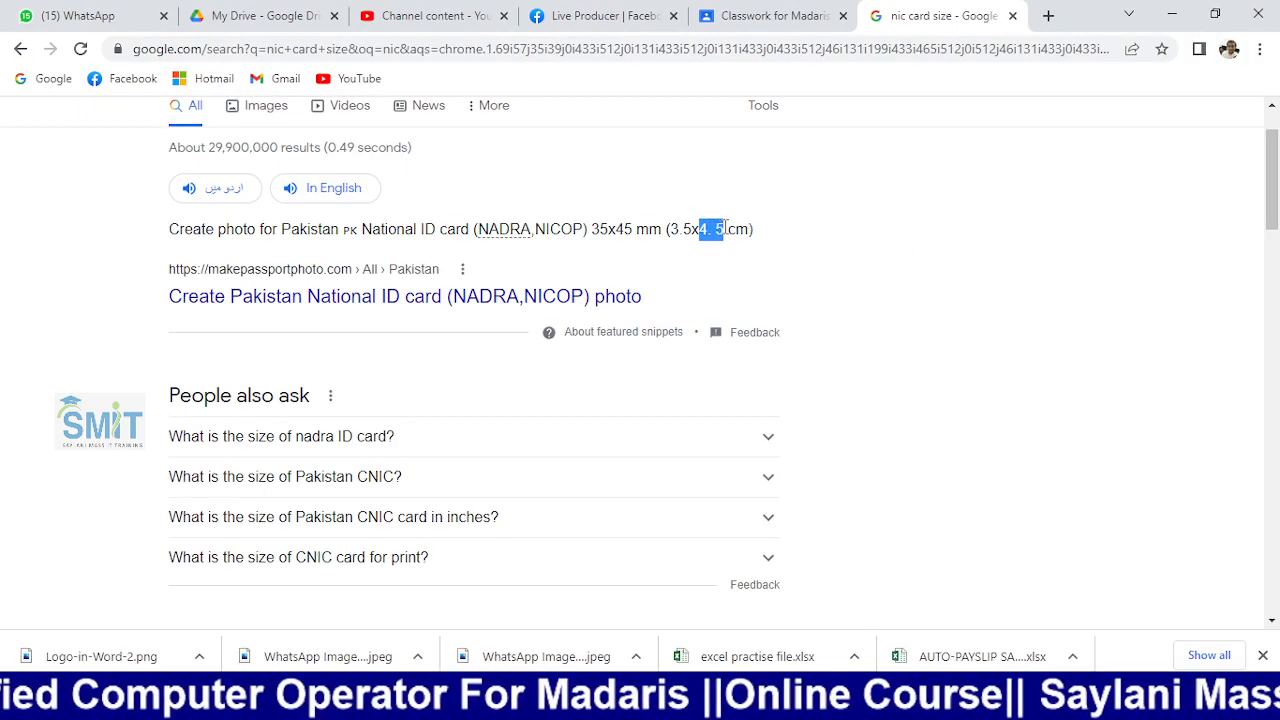
key("alt+Tab")
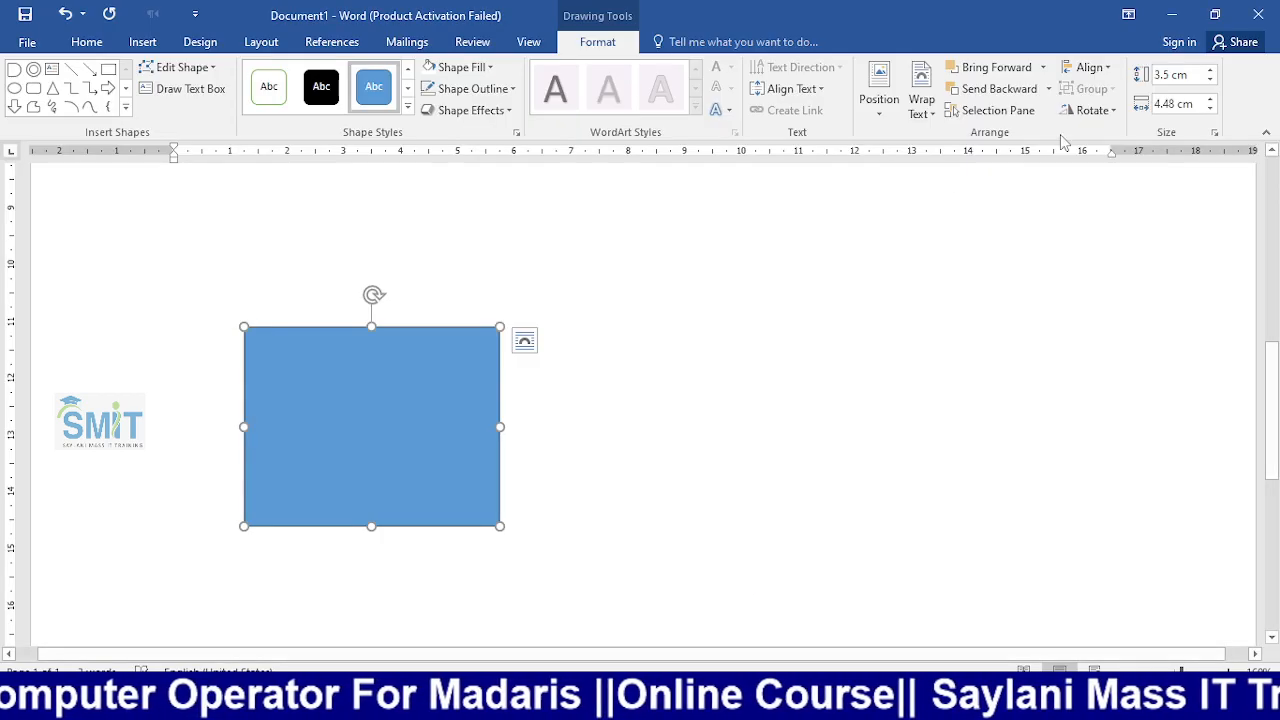
left_click(1183, 104)
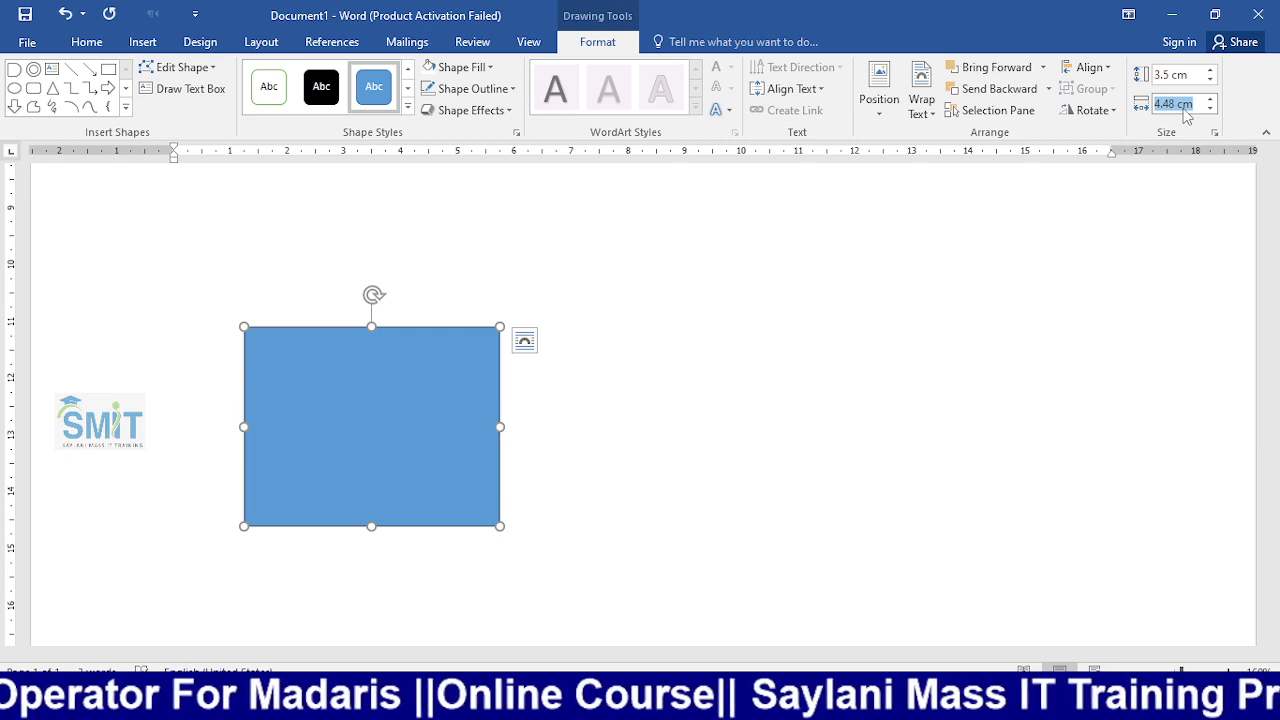
key("ctrl+v")
key("Return")
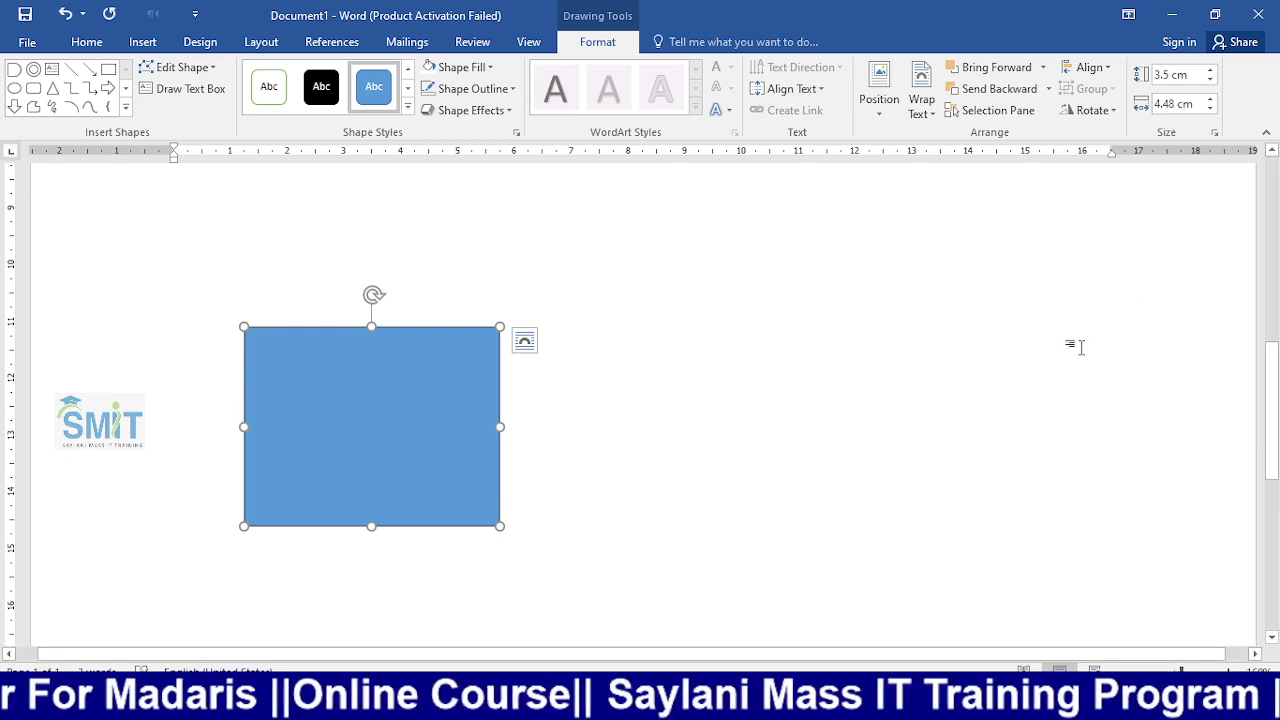
key("alt+Tab")
key("alt+Tab")
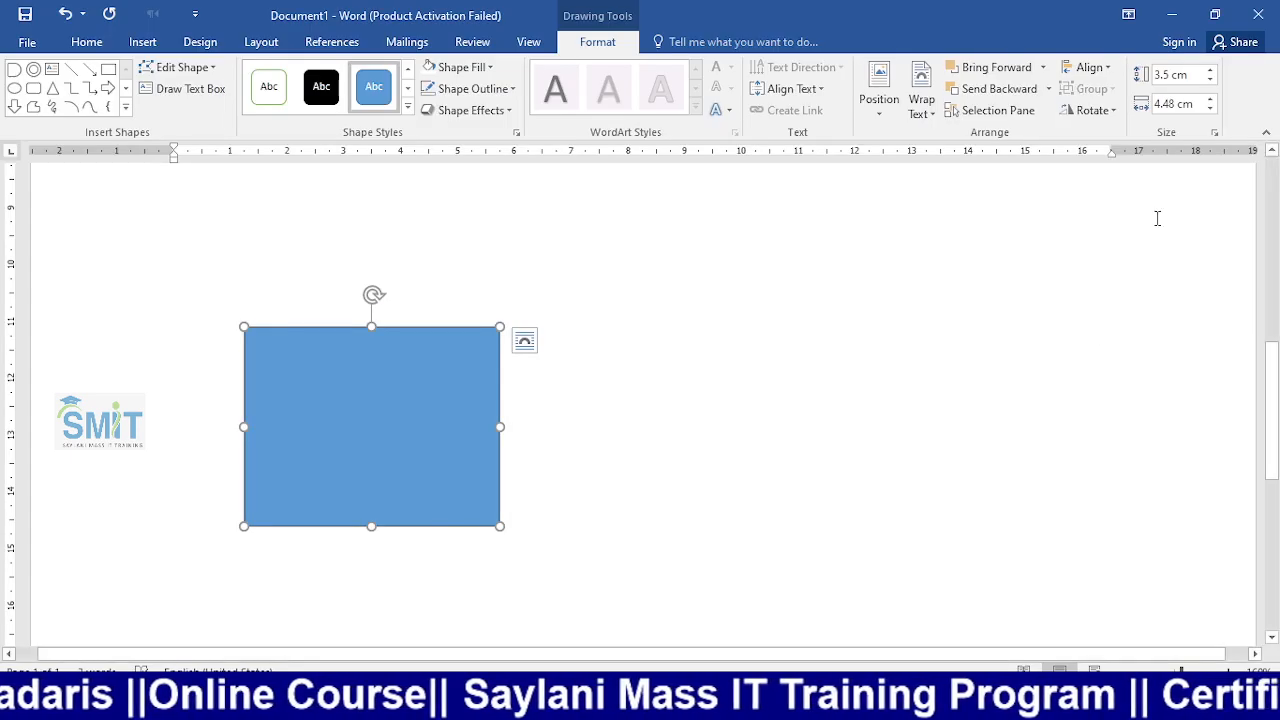
left_click(1183, 104)
key("Return")
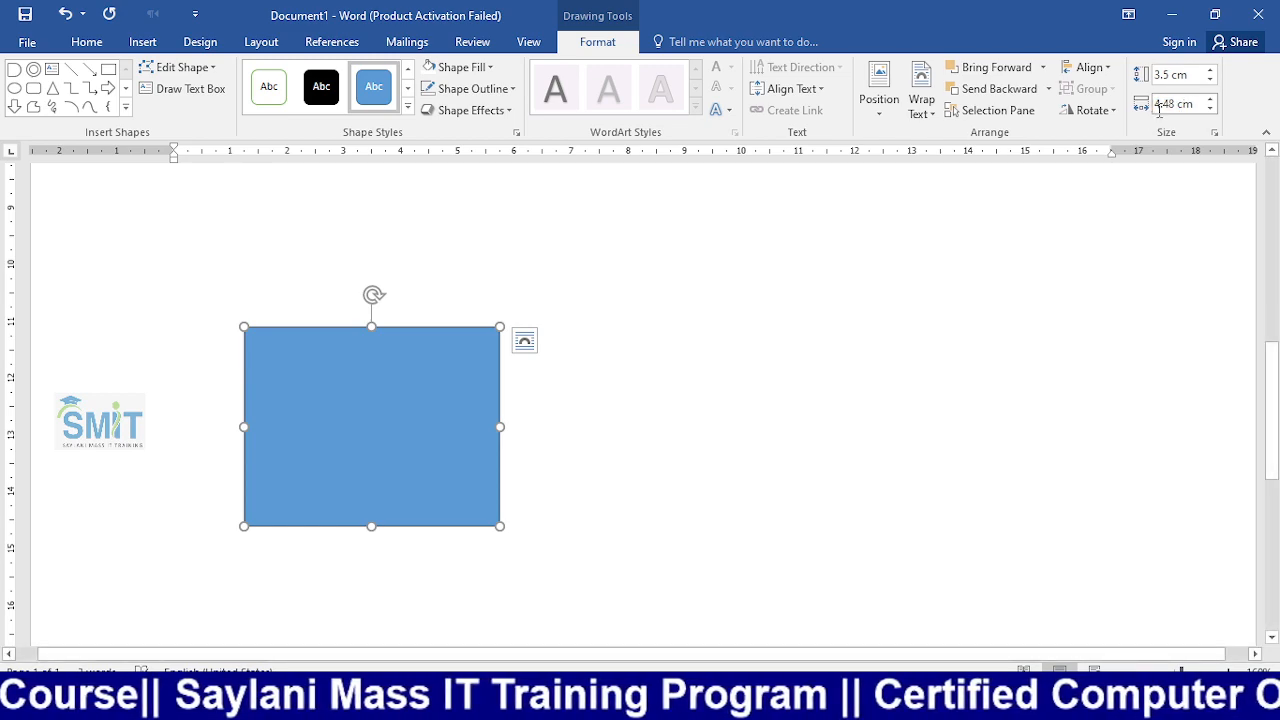
- Recheck the second card dimension in Chrome, then return to Word and set the rectangle's width to 4.5 cm
key("alt+Tab")
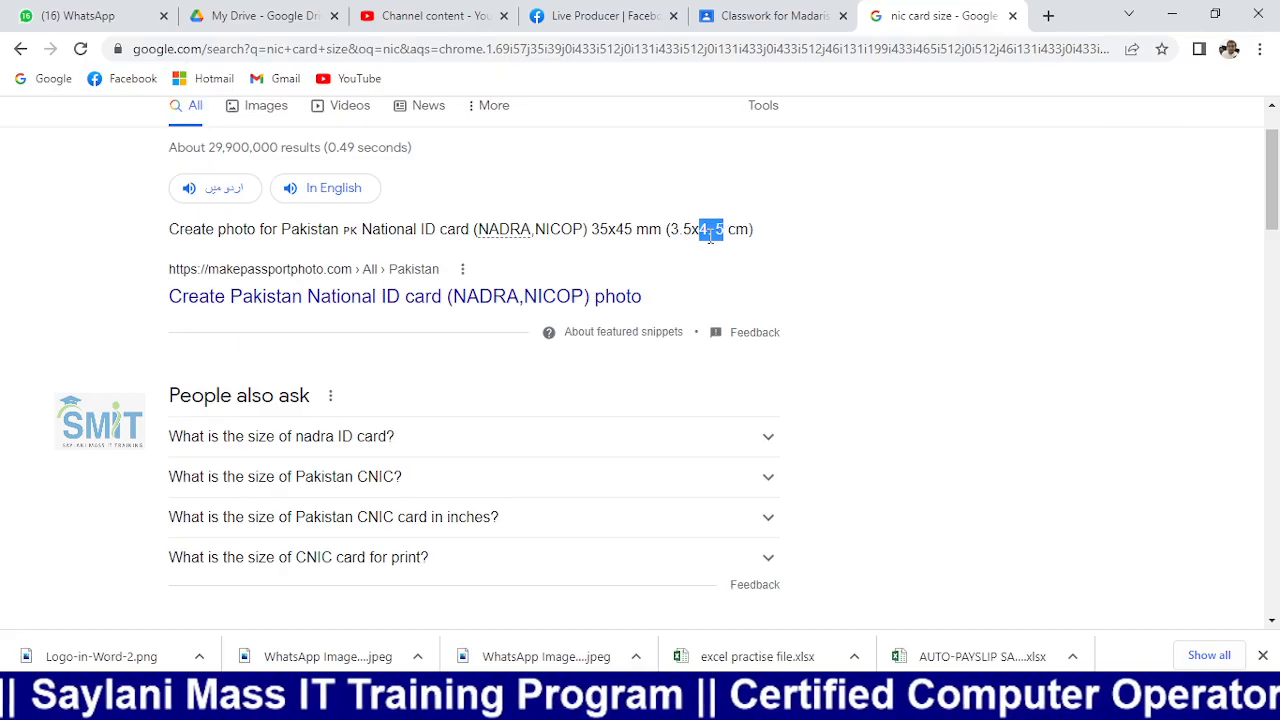
key("alt+Tab")
left_click(1176, 105)
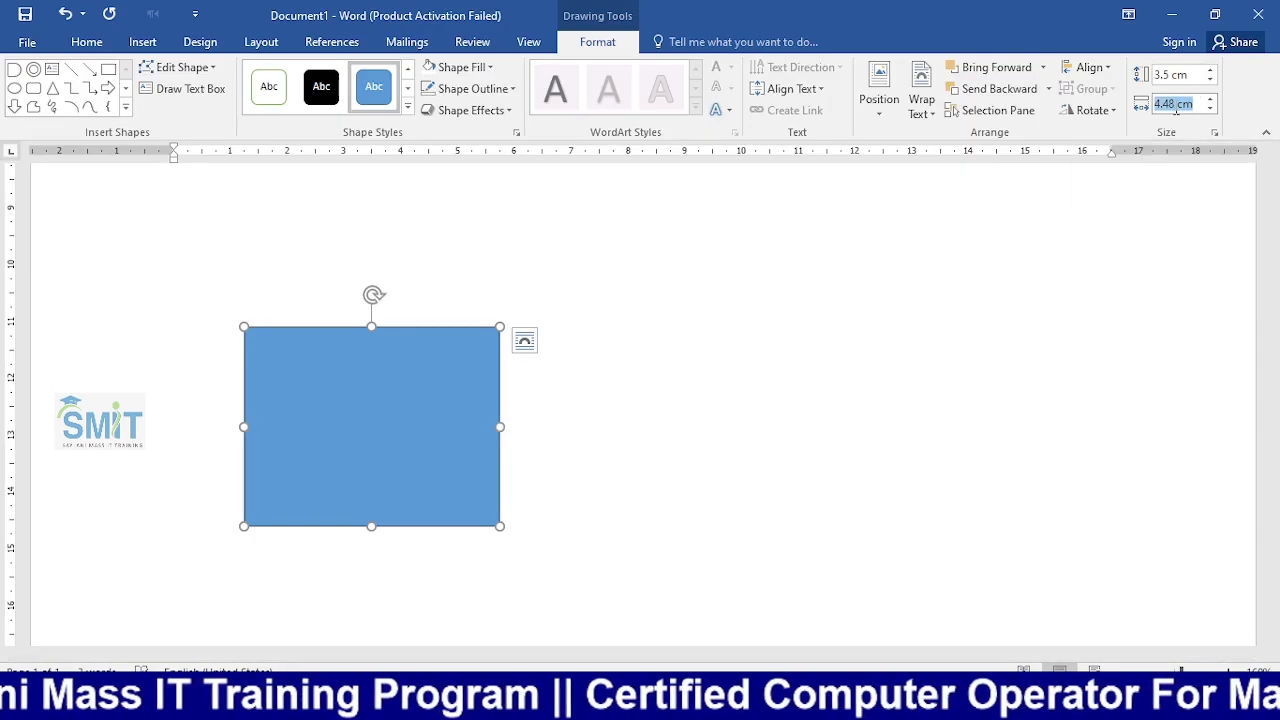
double_click(1176, 105)
type("4.")
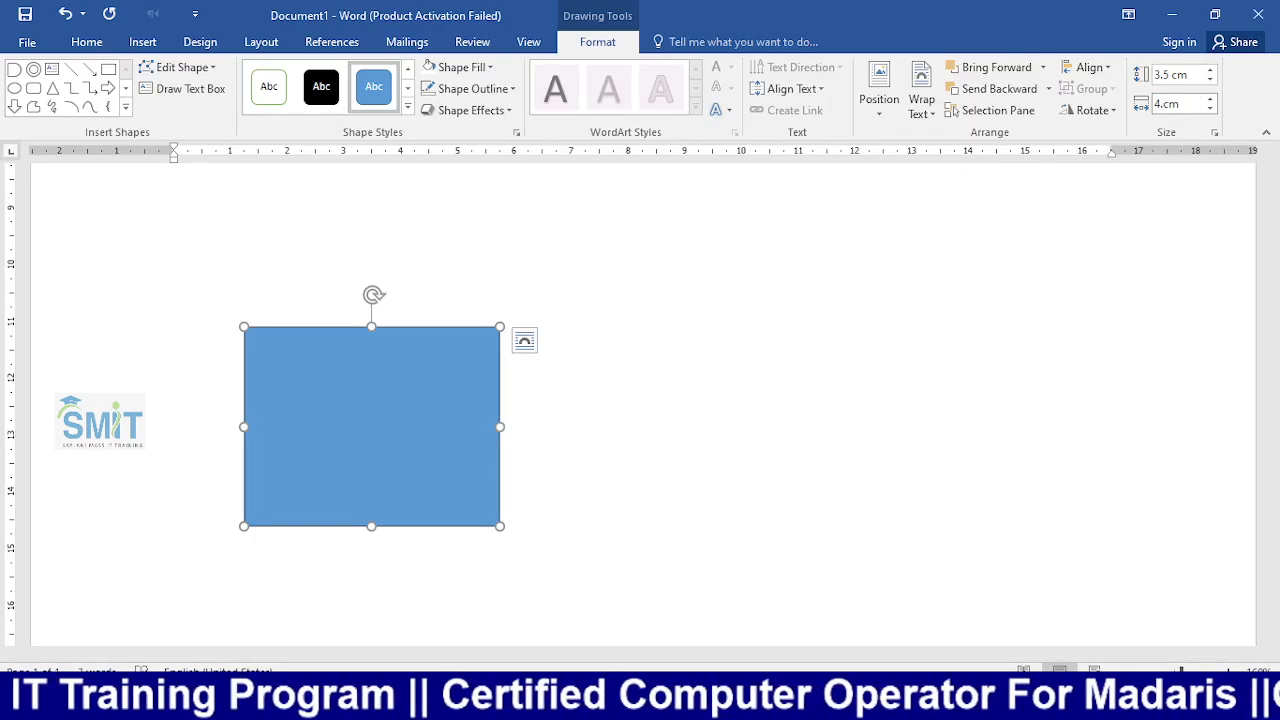
type("5")
key("Return")
- Inspect the resized rectangle on the page and compare it with the card dimensions in Chrome's search result
scroll(678, 452, "up", 3)
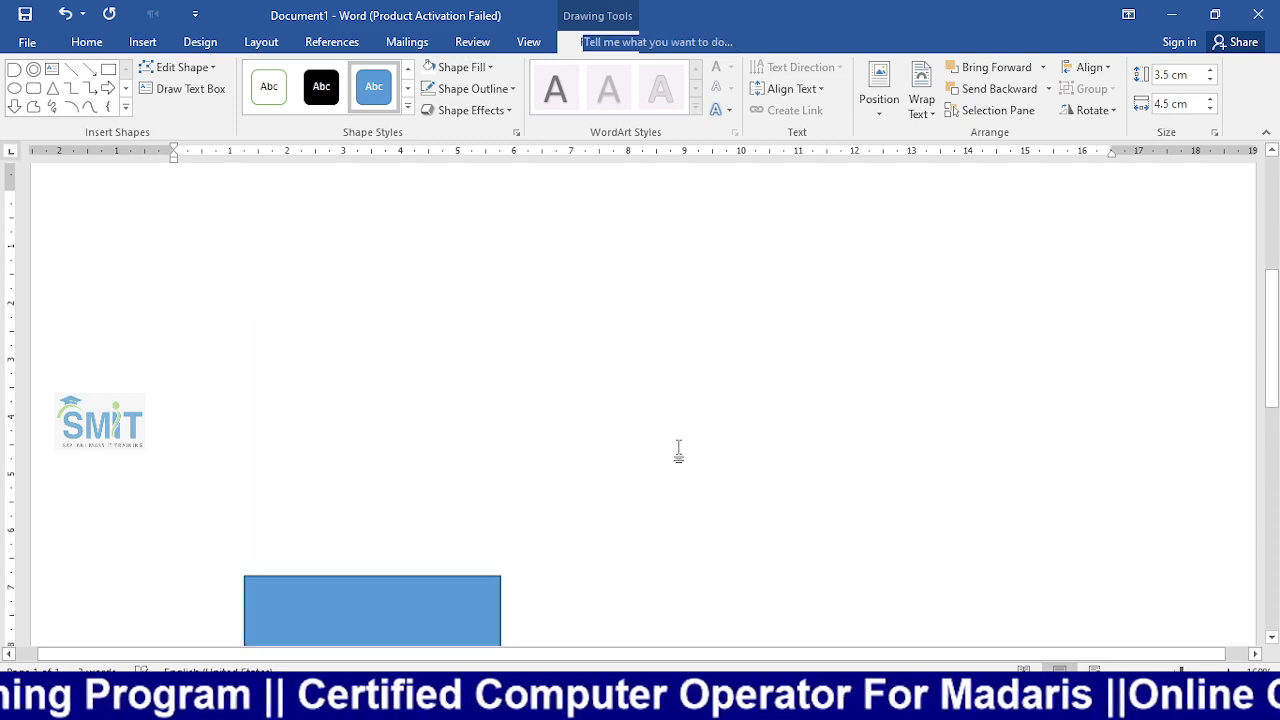
left_click(678, 452)
scroll(678, 452, "up", 3)
scroll(357, 471, "down", 8)
left_click(362, 463)
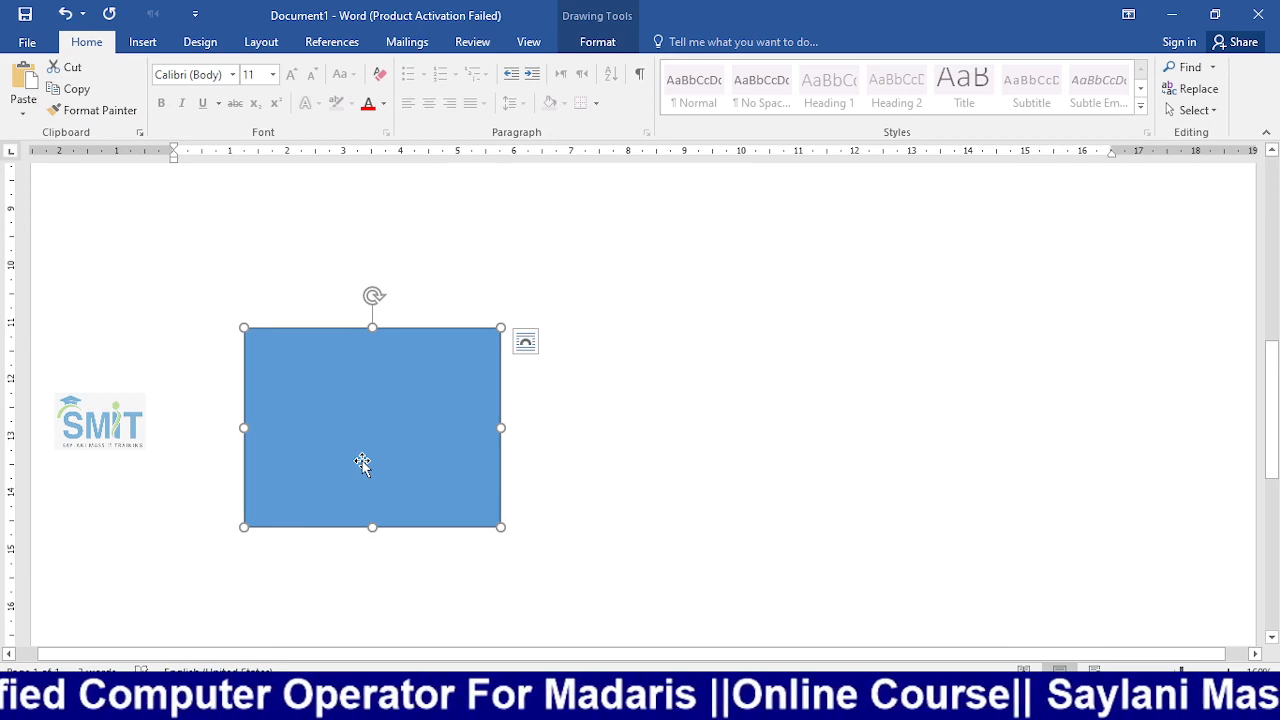
key("alt+Tab")
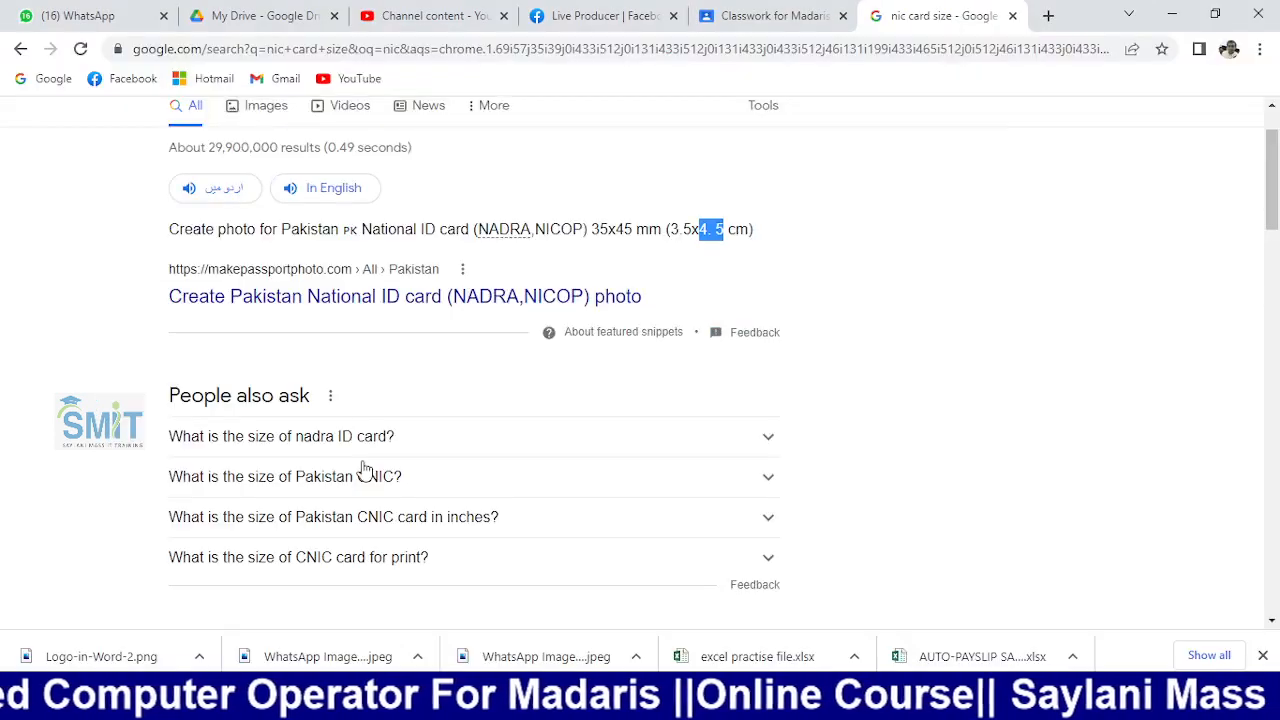
key("alt+Tab")
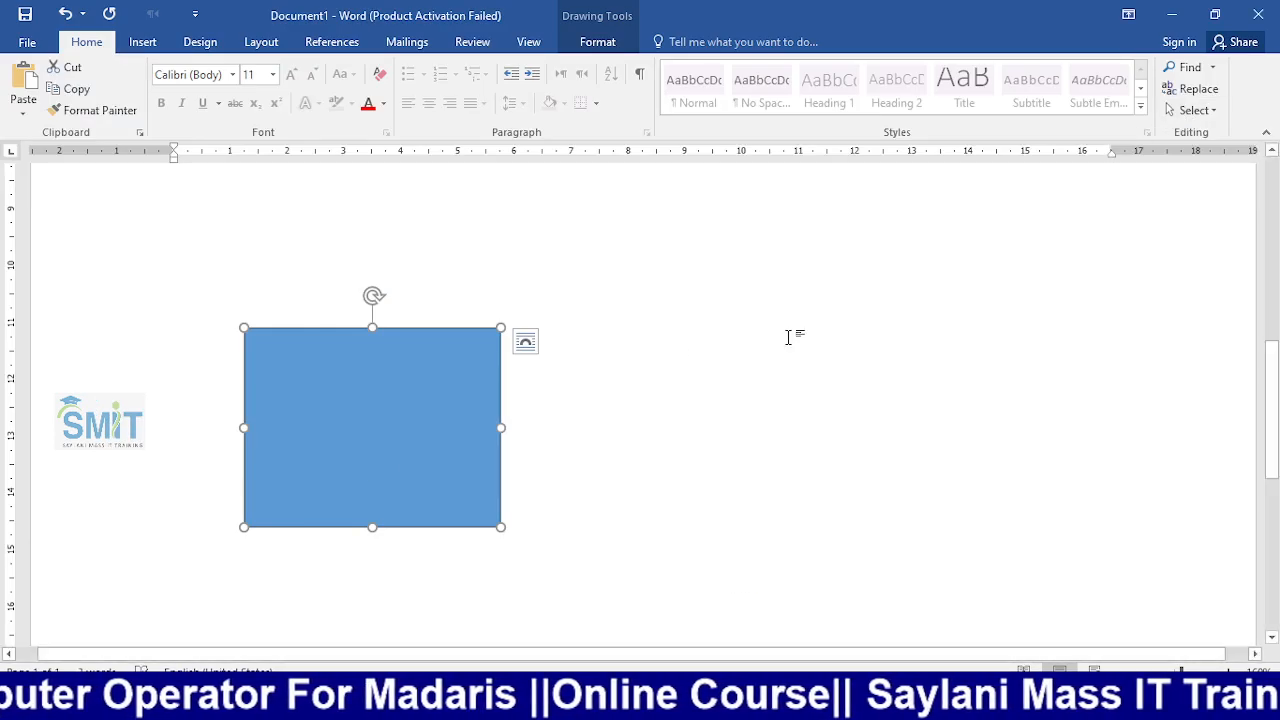
- Try the rectangle at 4.5 cm high and 3.5 cm wide, and undo the size changes
left_click(582, 50)
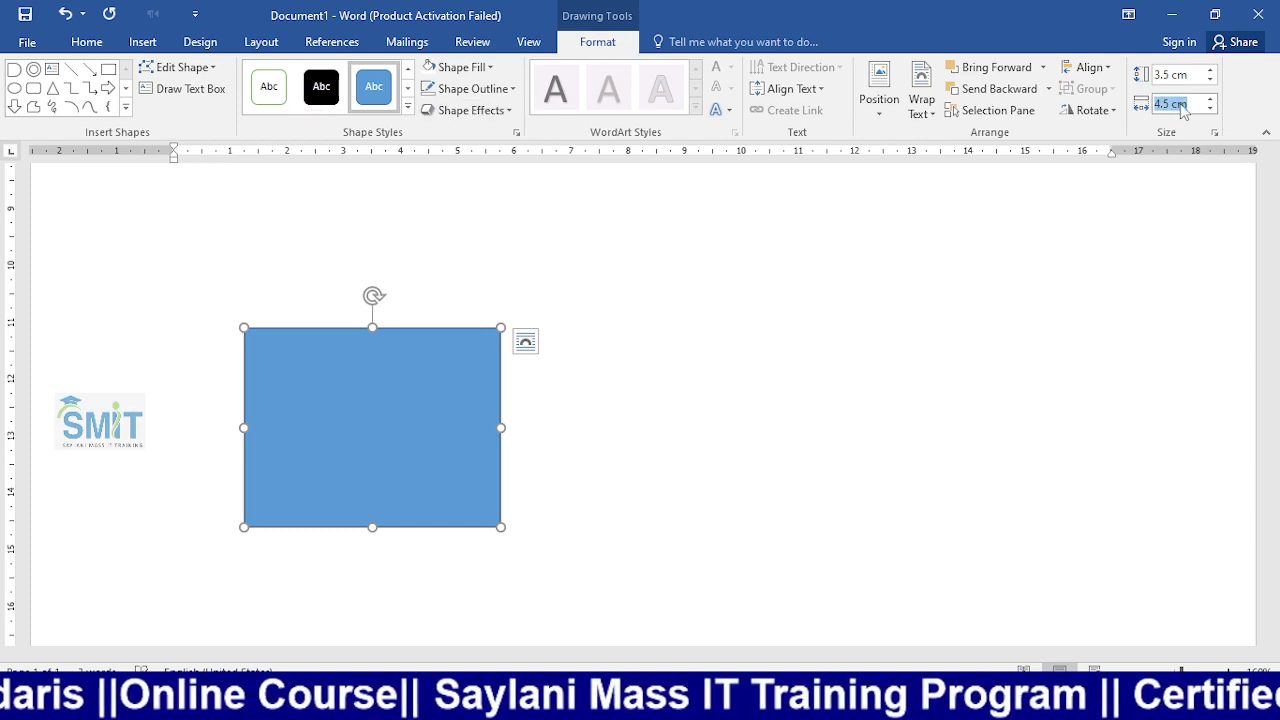
left_click(1160, 74)
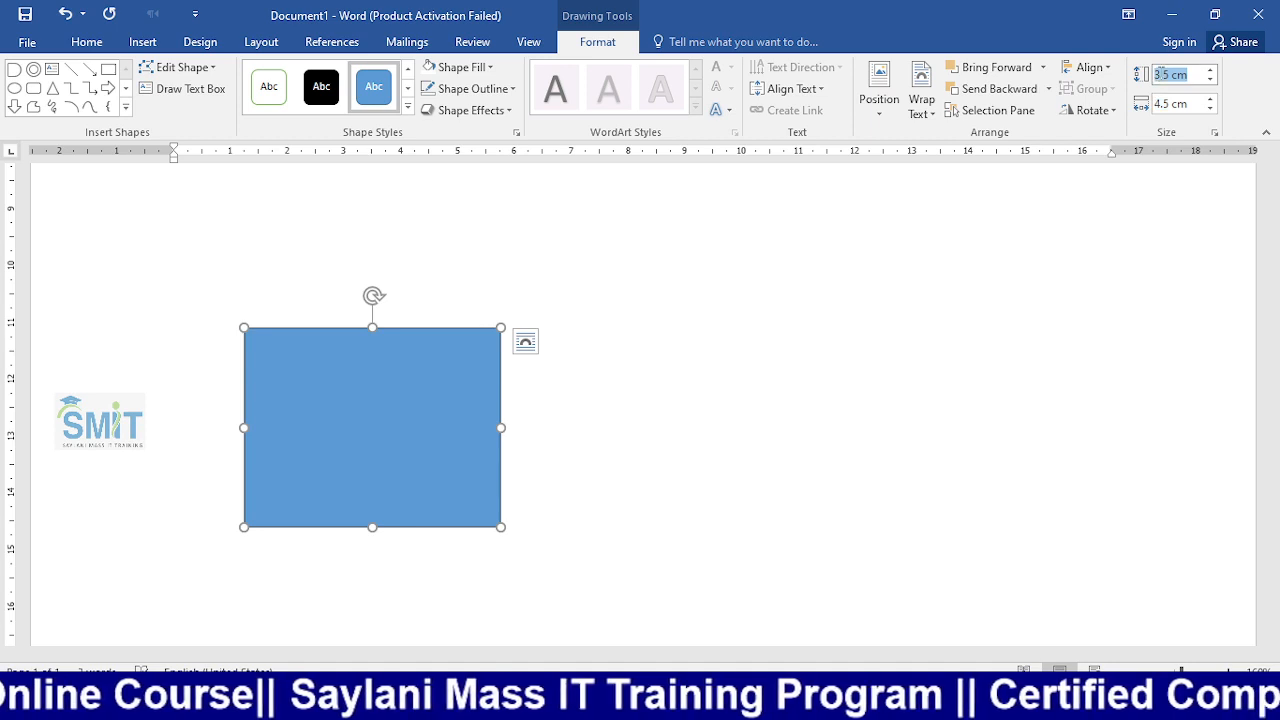
left_click(1160, 74)
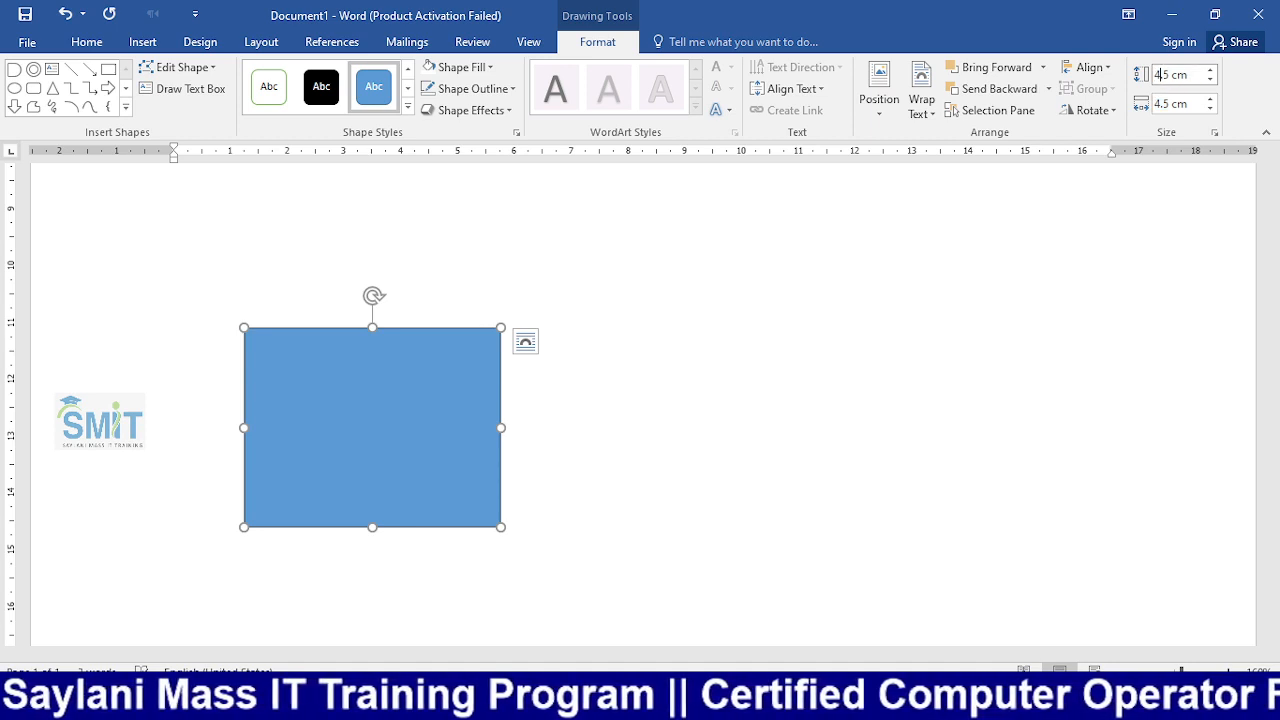
type("4")
left_click(1172, 104)
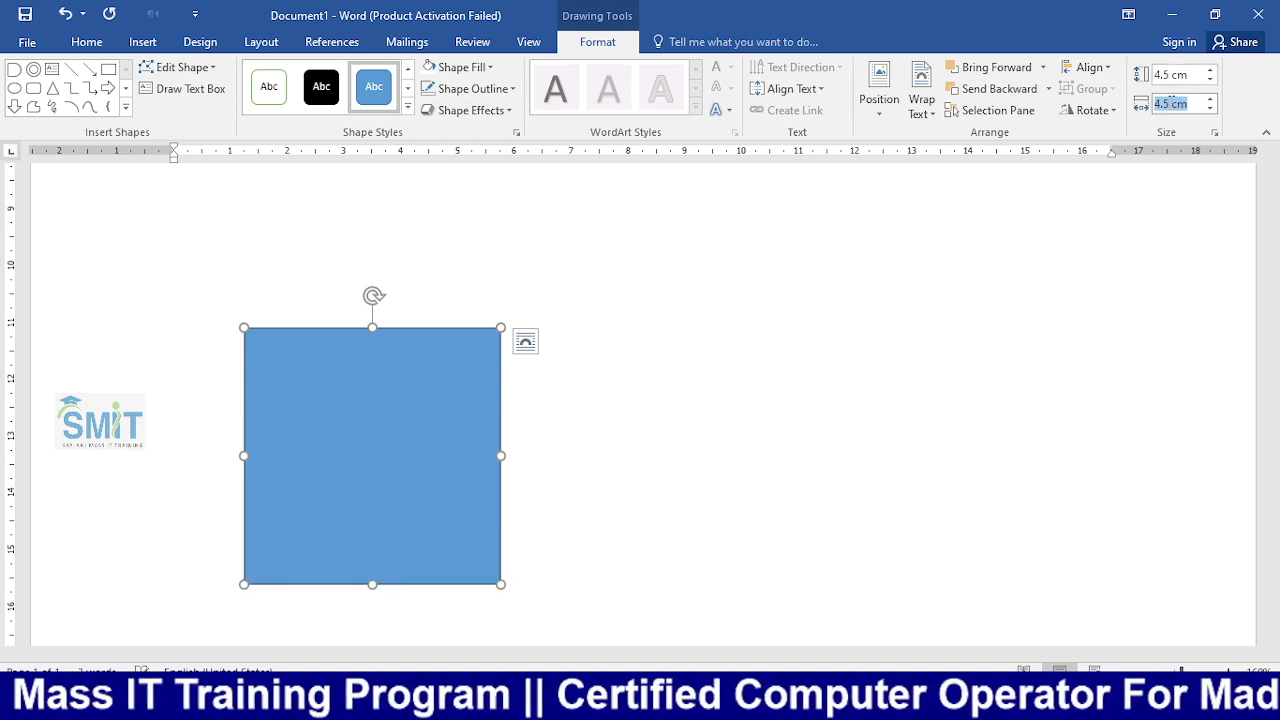
left_click(1164, 104)
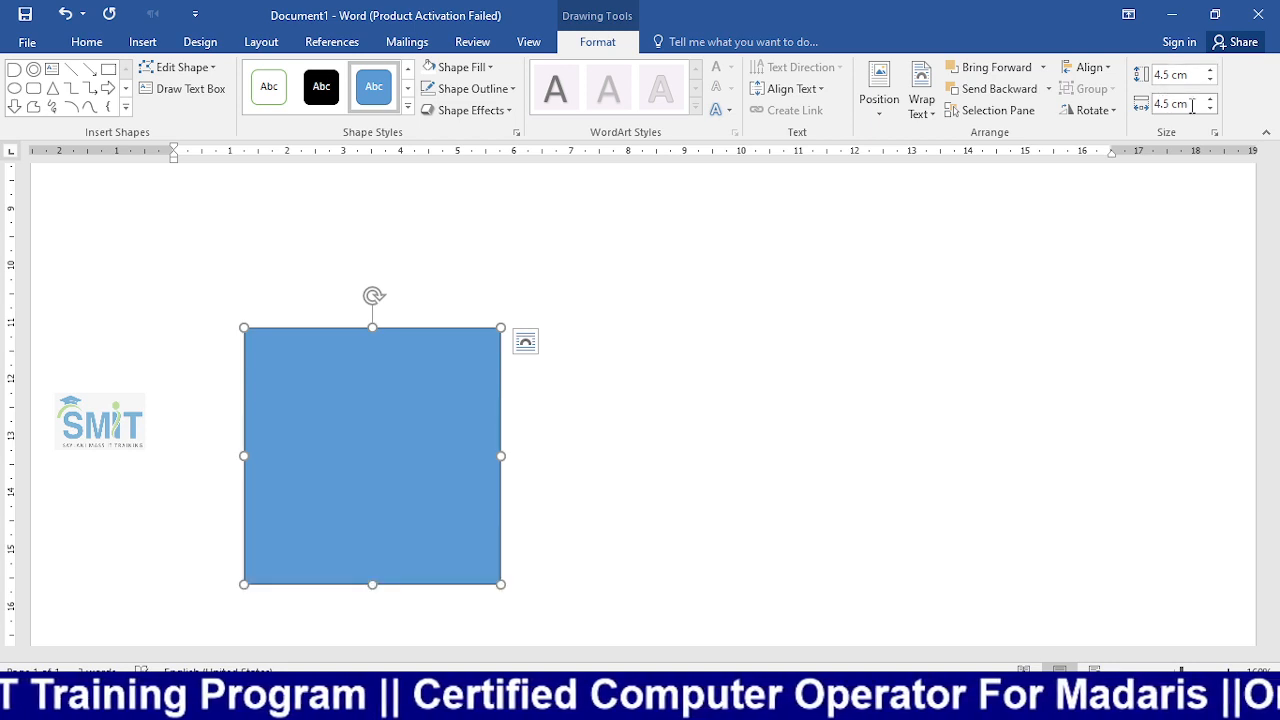
key("Return")
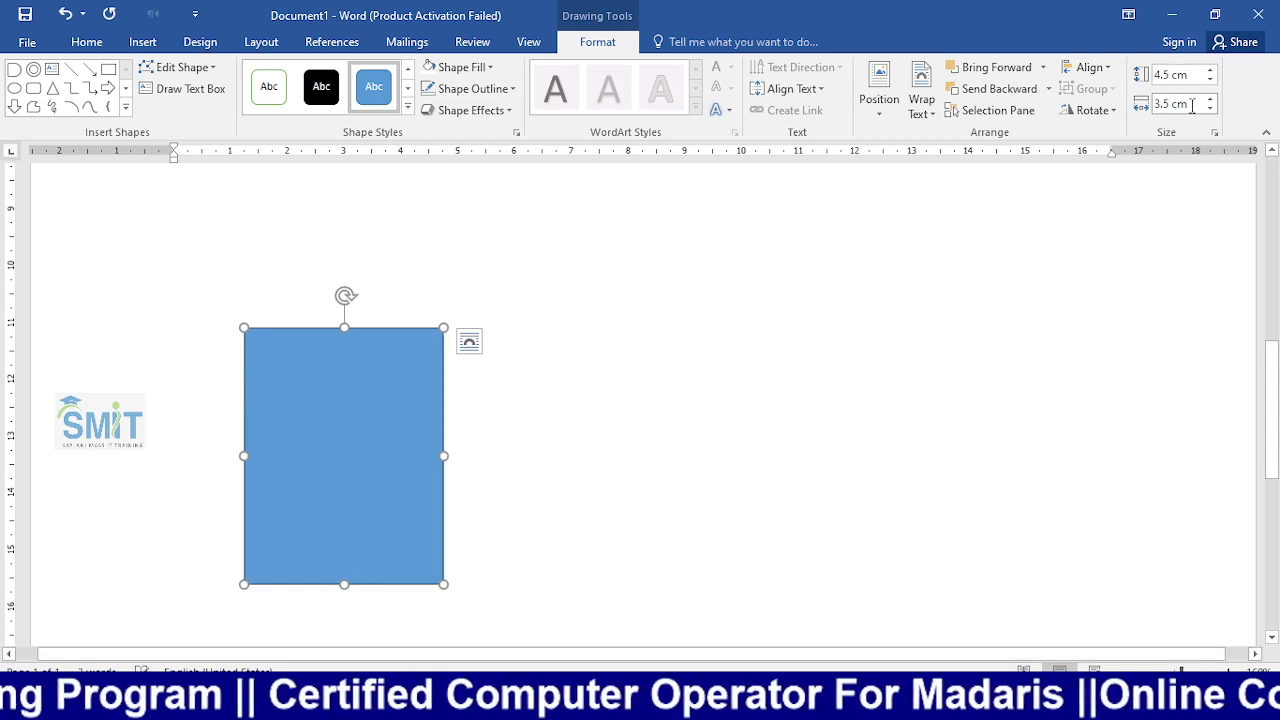
key("ctrl+z")
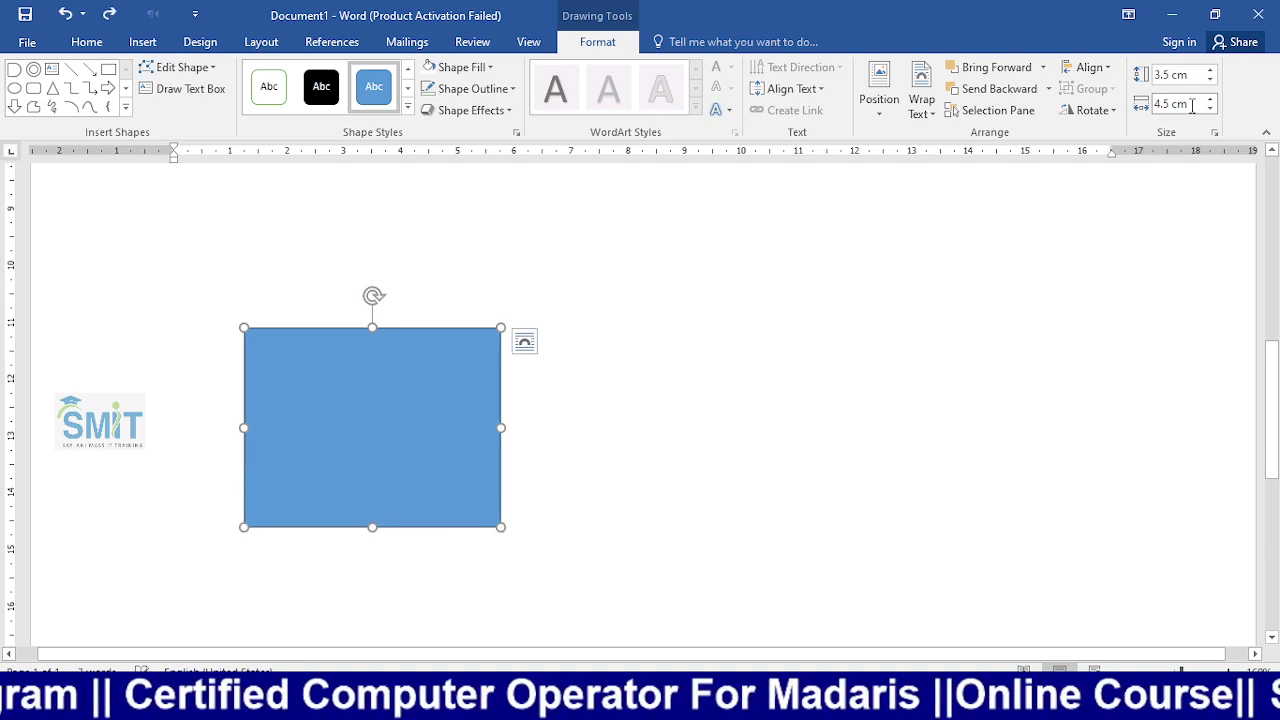
key("ctrl+z")
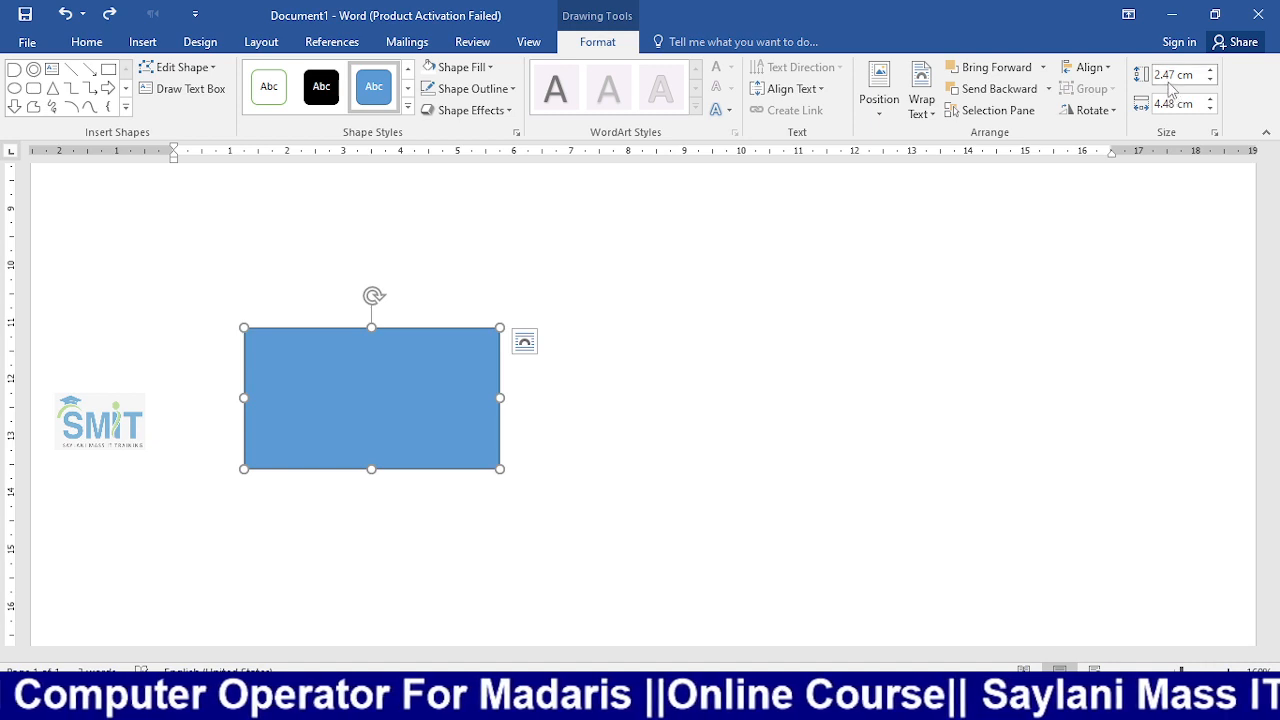
- Set the rectangle's height to 3.5 cm and its width to 4.5 cm
left_click(1163, 75)
left_click(1163, 75)
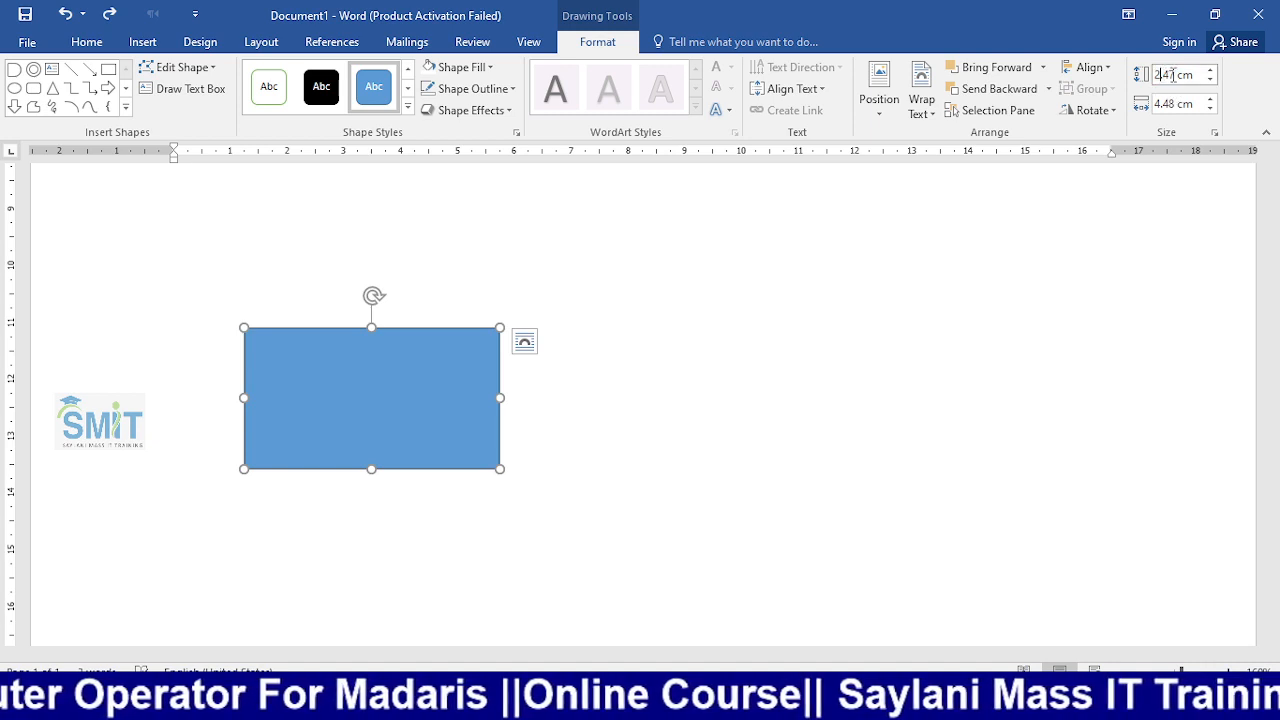
key("BackSpace")
key("BackSpace")
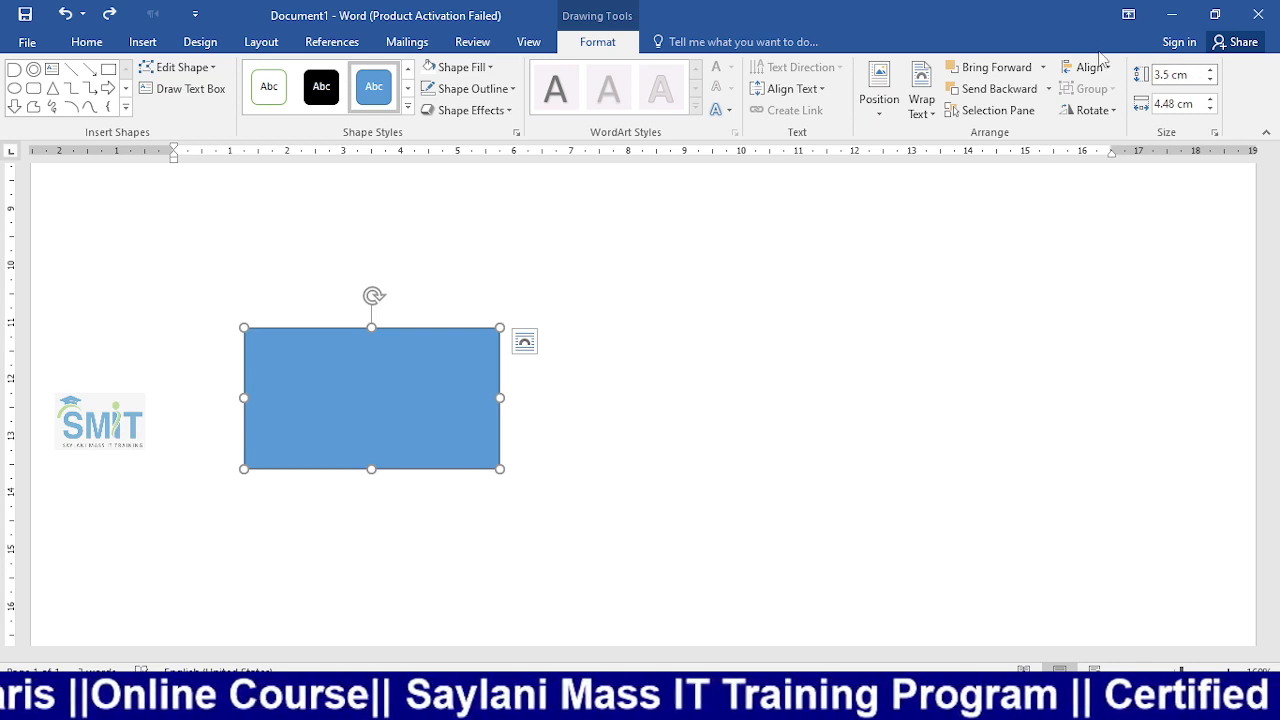
left_click(1180, 104)
left_click(1181, 104)
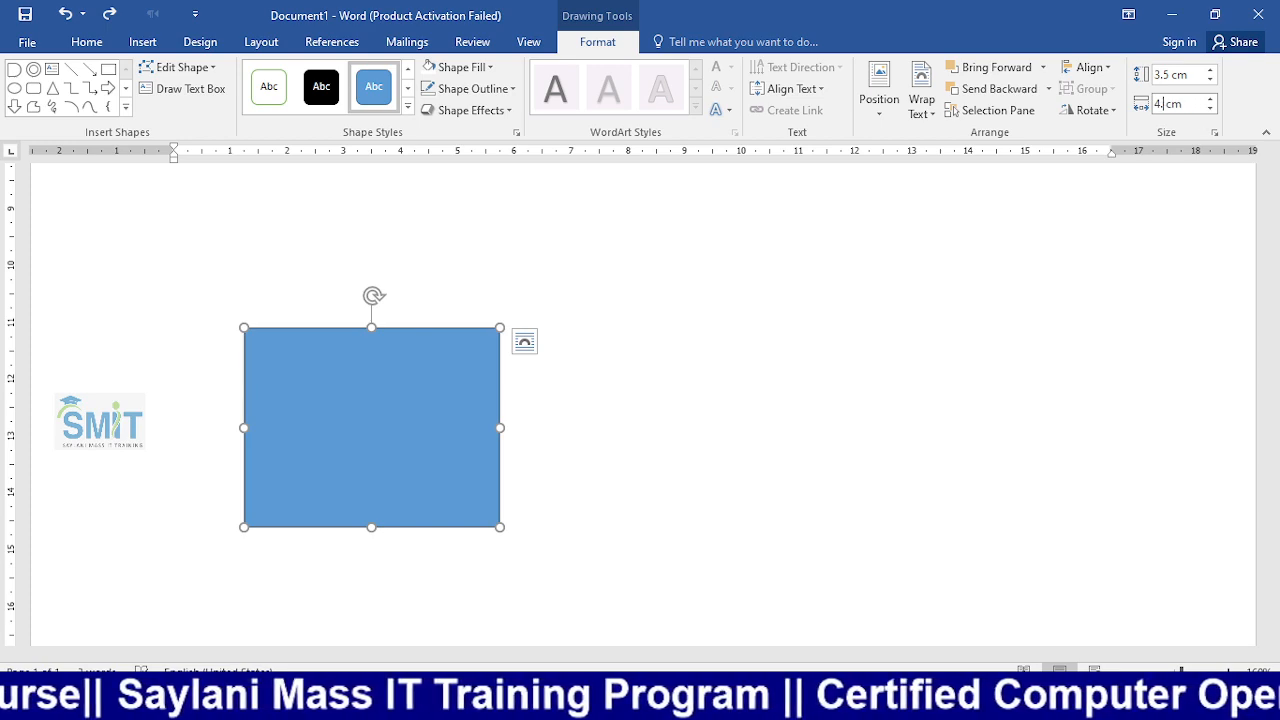
key("Return")
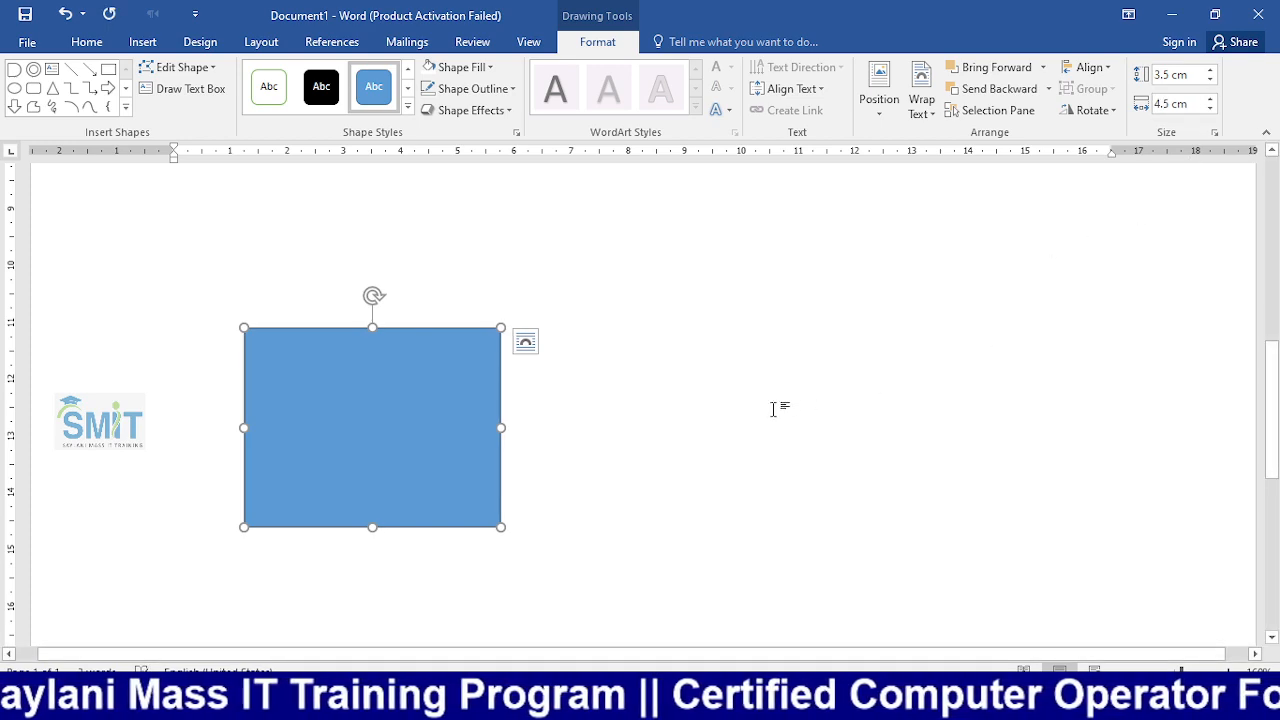
left_click(775, 408)
- Place Word side by side with Chrome, showing the IDENTITY CARD (1).pdf preview from Google Classroom as the reference
scroll(696, 395, "down", 3)
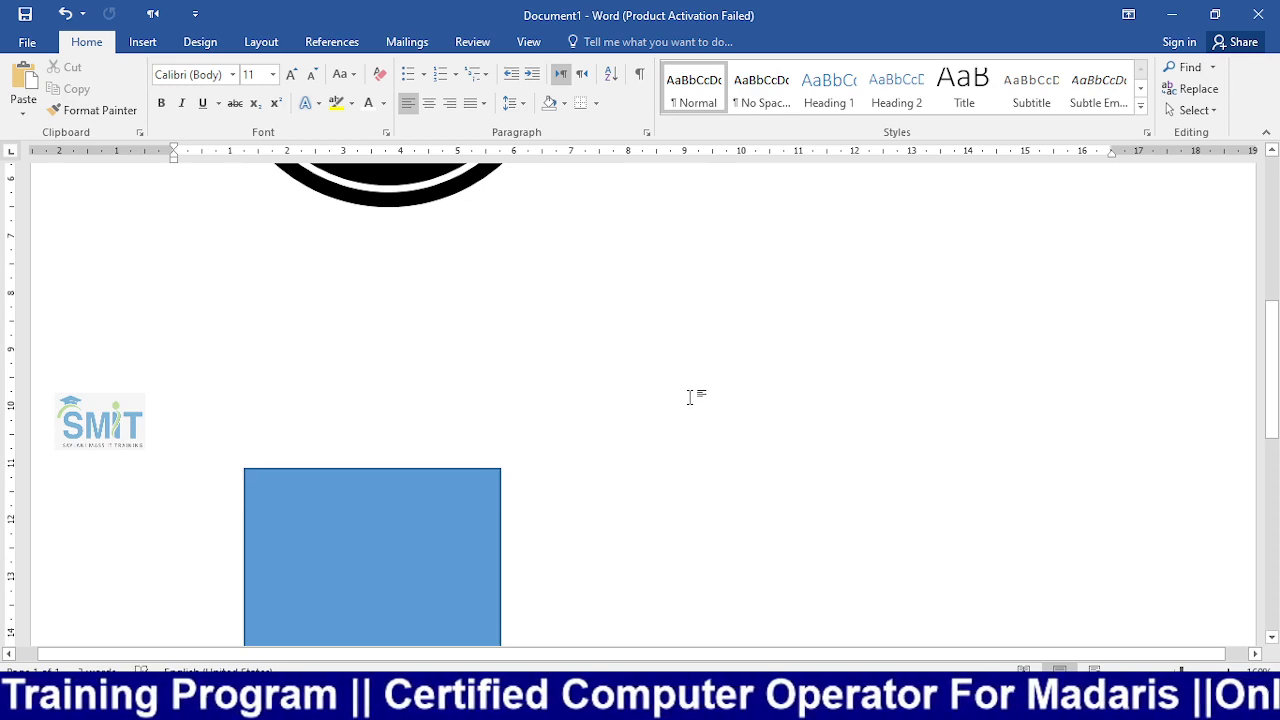
scroll(461, 405, "down", 3)
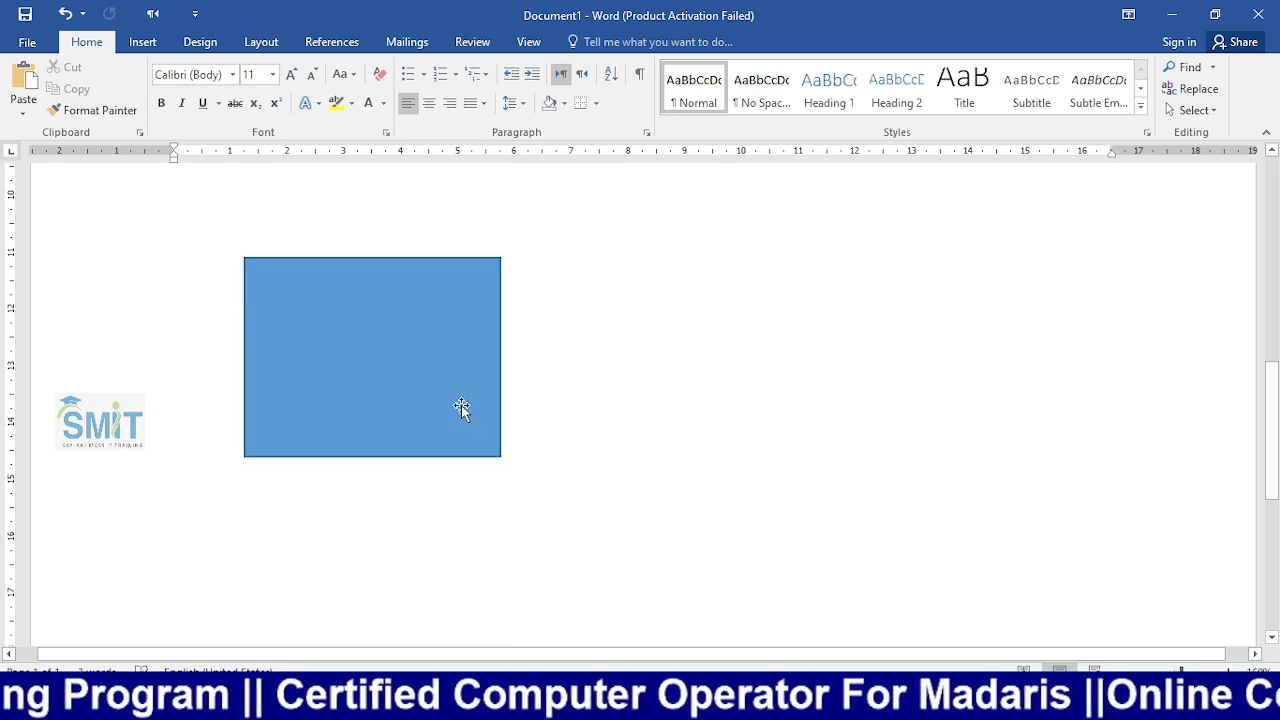
left_click(389, 353)
key("alt")
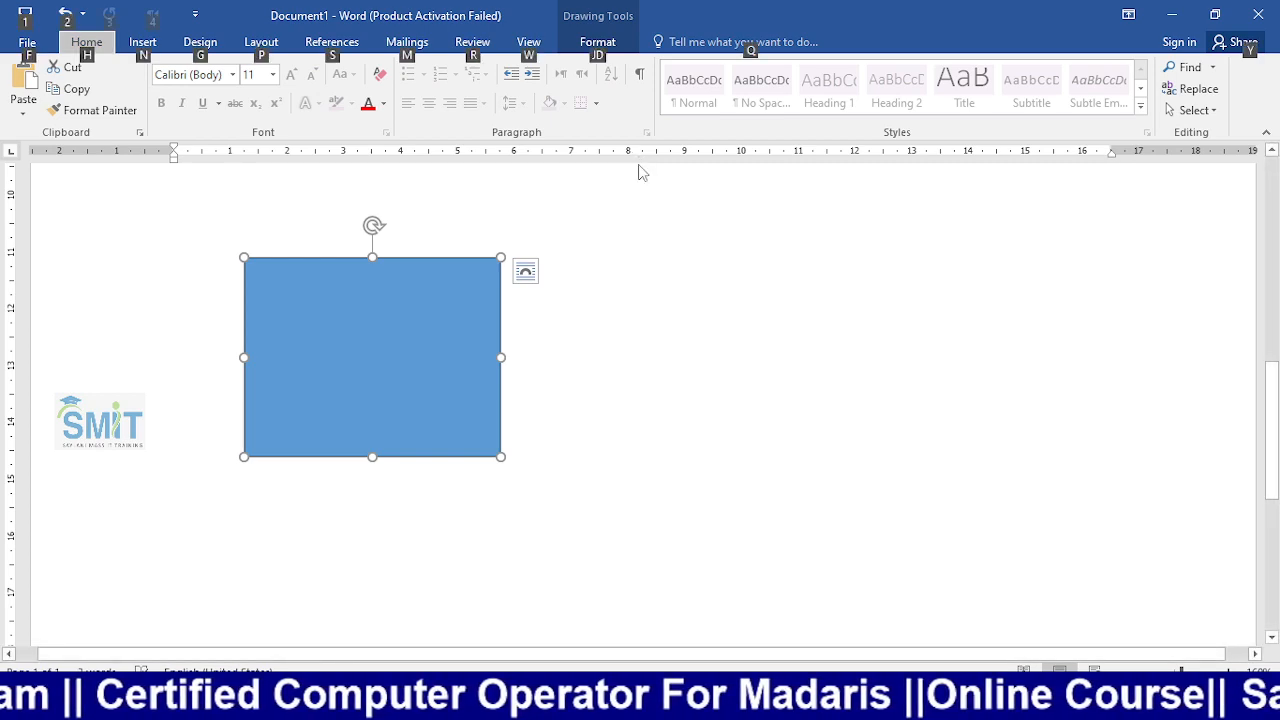
key("super+Left")
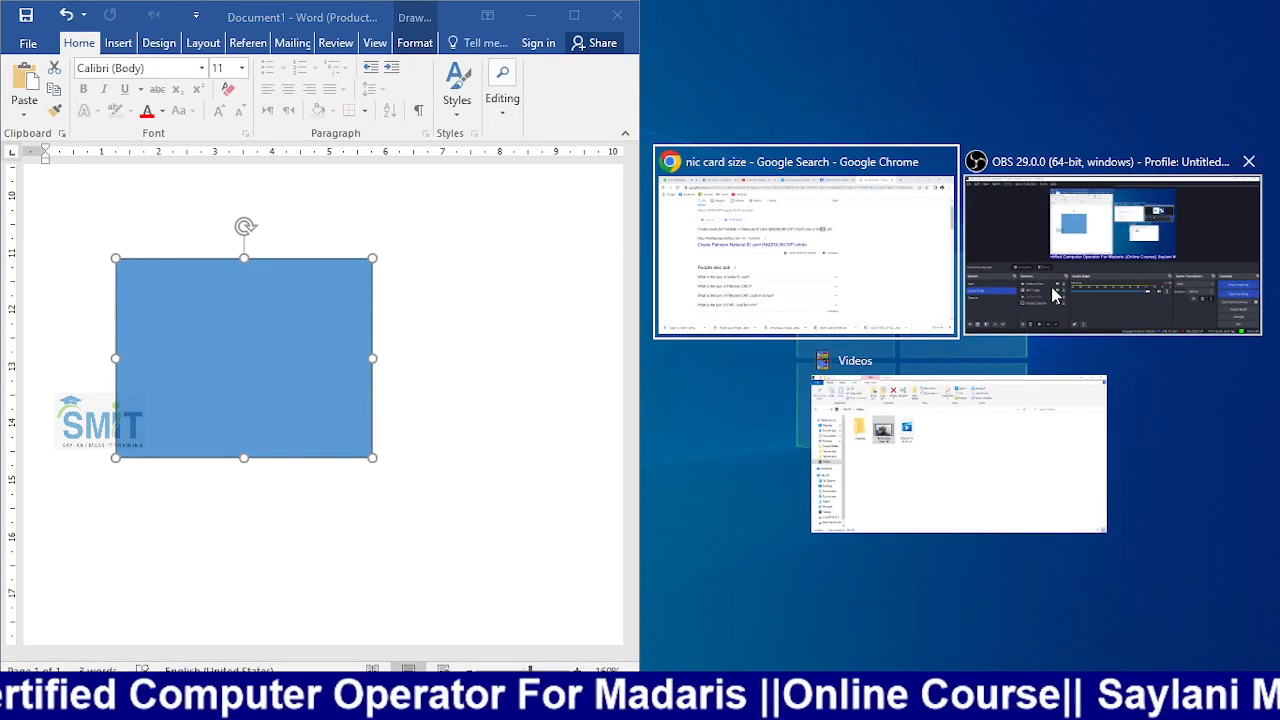
left_click(805, 245)
left_click(920, 17)
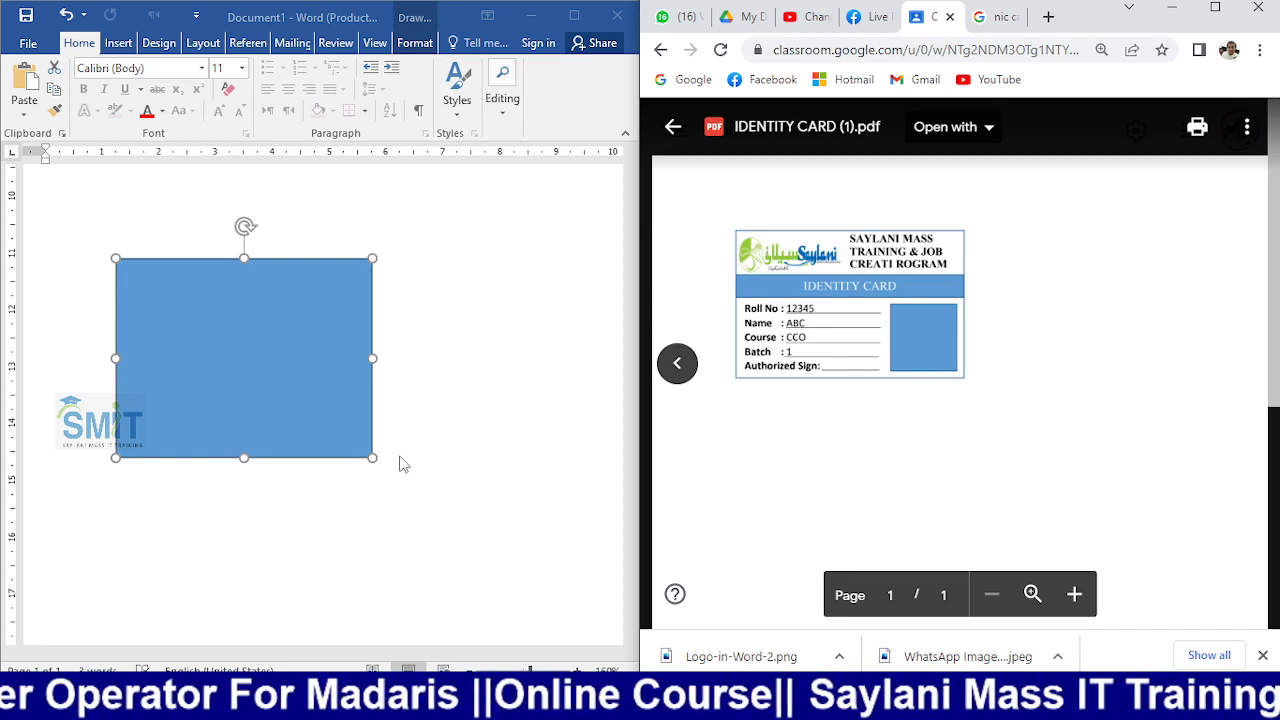
- Remove the fill from the card rectangle in Word, keeping the identity card PDF displayed in Chrome
left_click(245, 462)
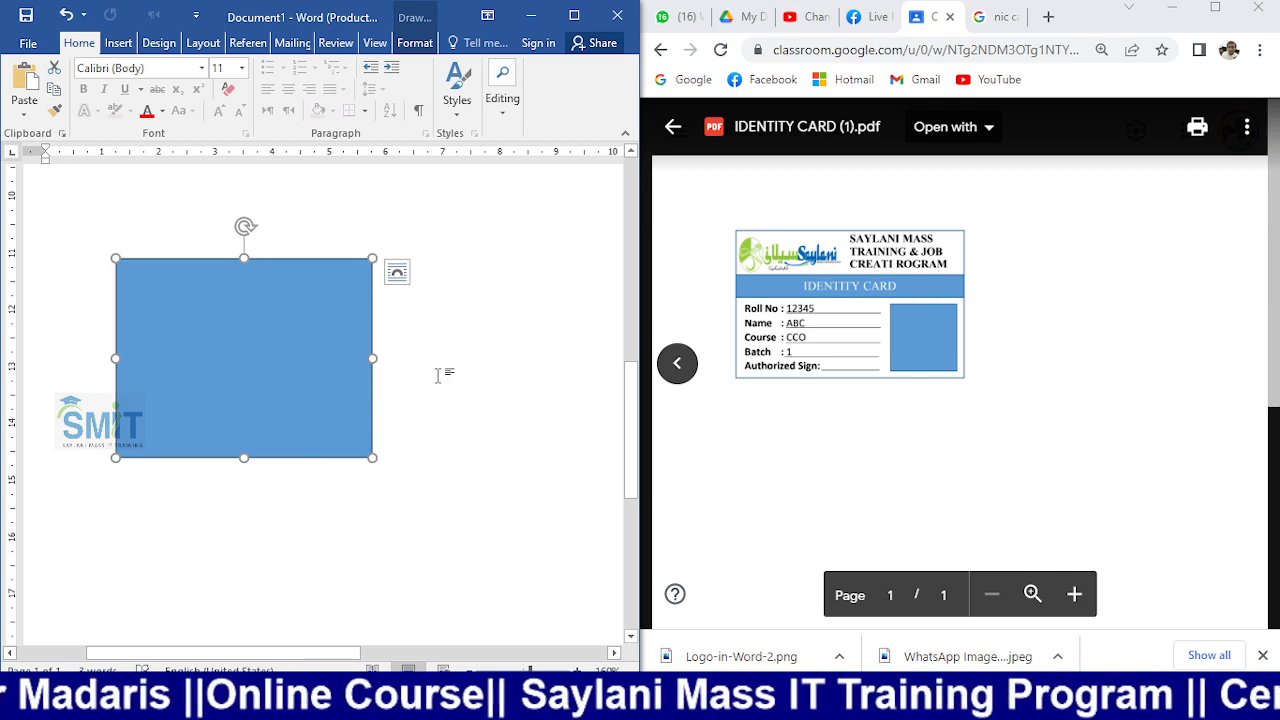
left_click(414, 42)
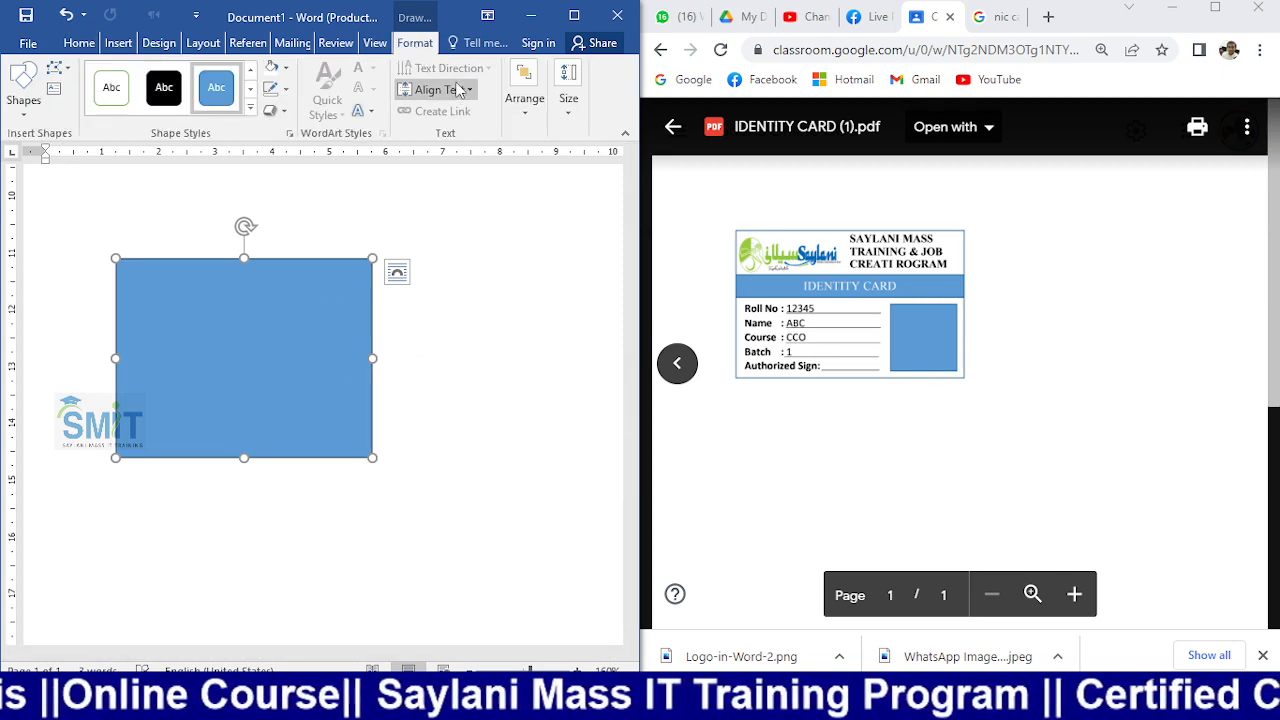
left_click(285, 67)
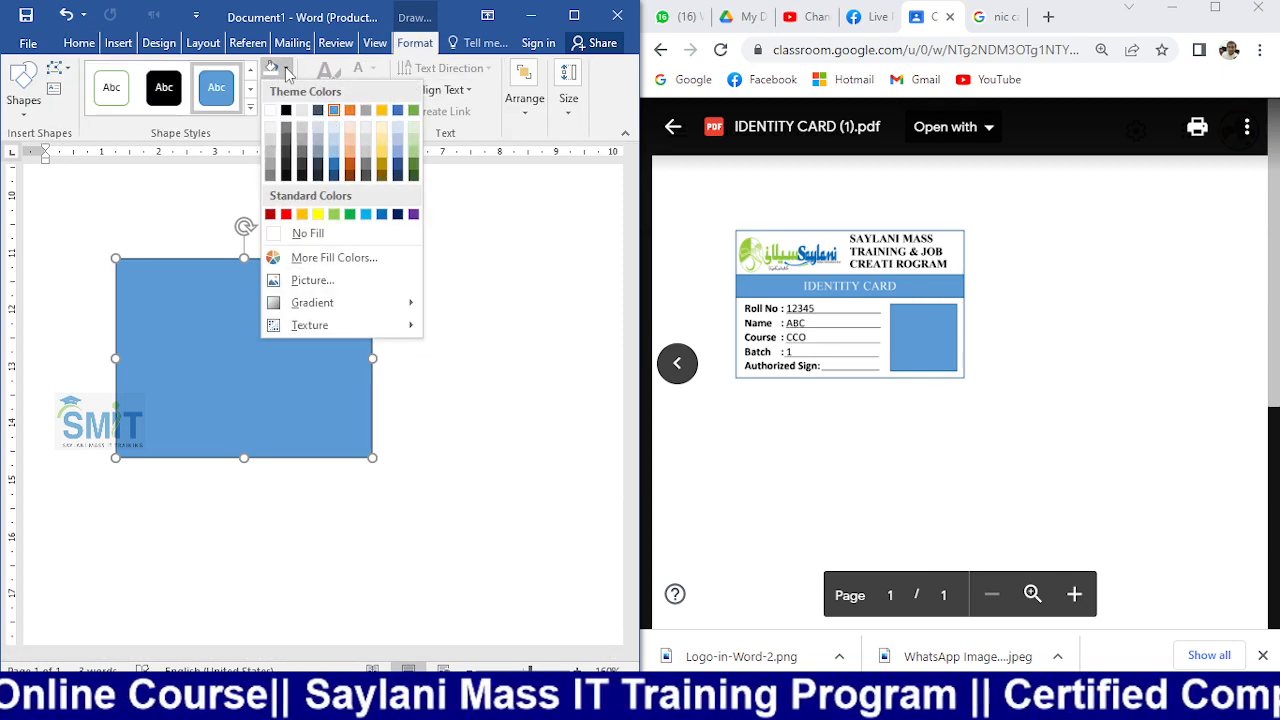
left_click(289, 231)
left_click(670, 356)
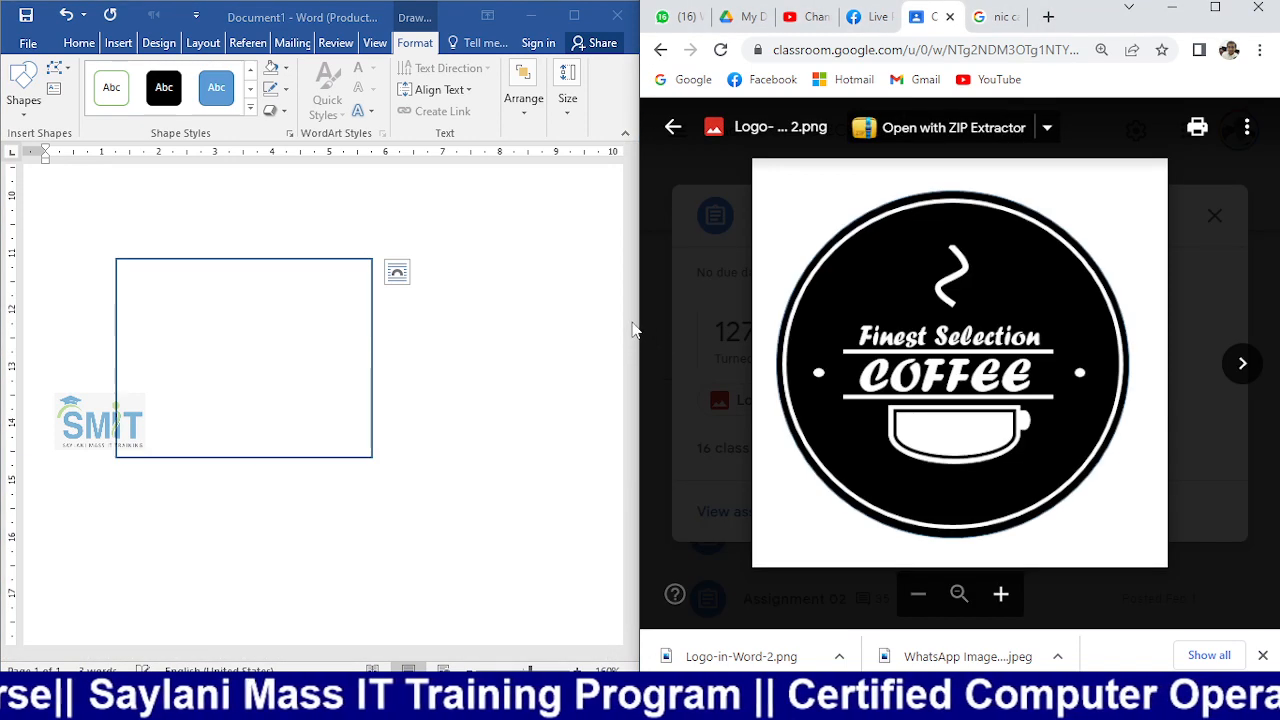
left_click(1242, 363)
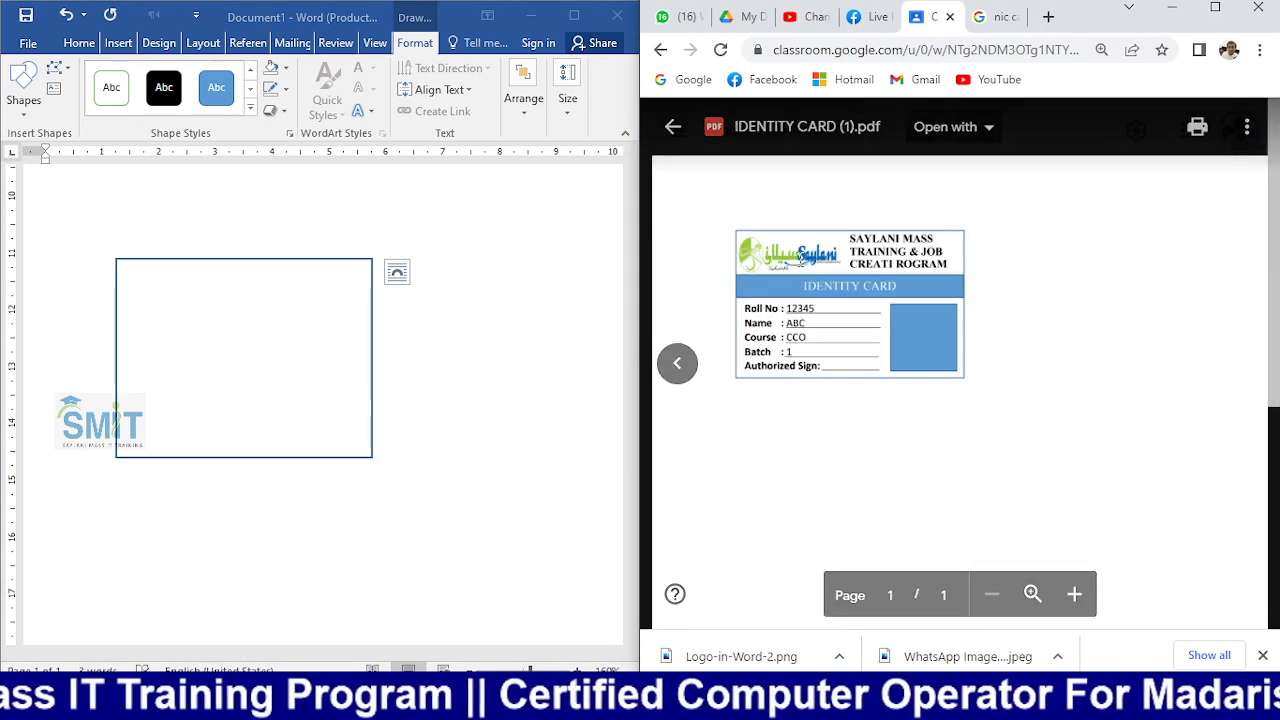
- Maximize Chrome and search Google Images for "saylani logo png" in a new tab, browsing the logo results
left_click(1215, 8)
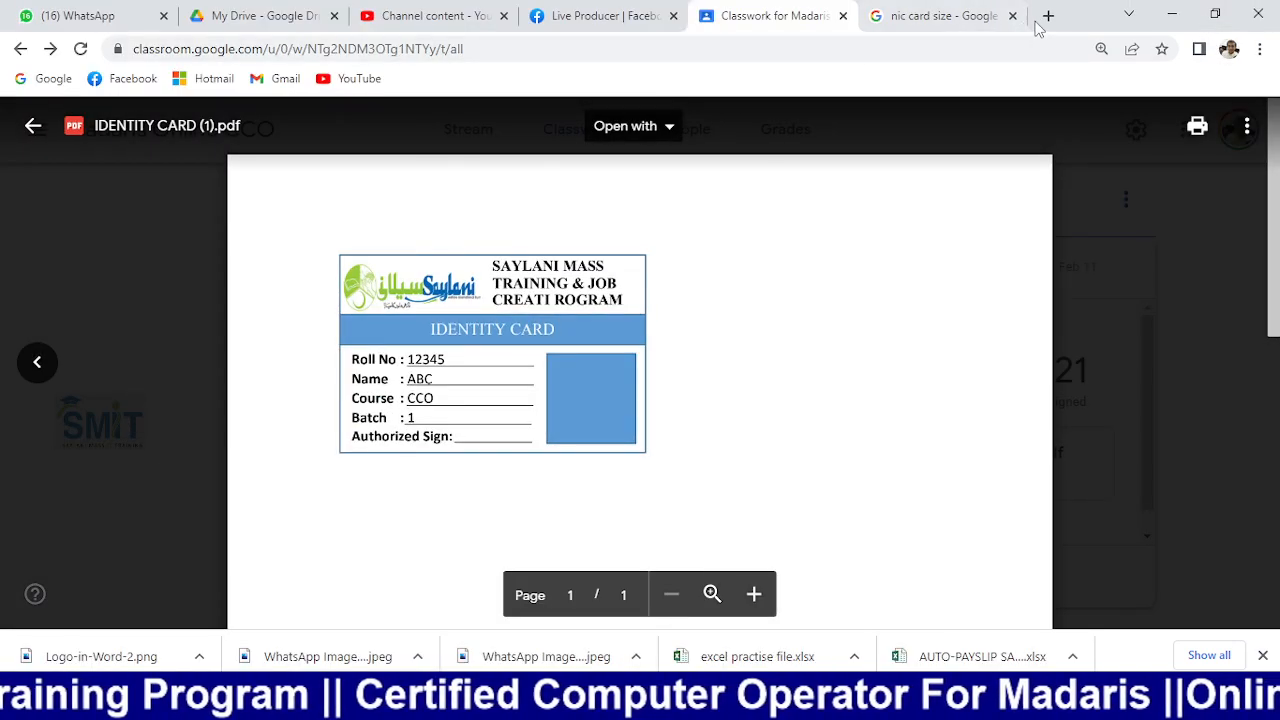
left_click(1047, 15)
left_click(917, 51)
type("sa")
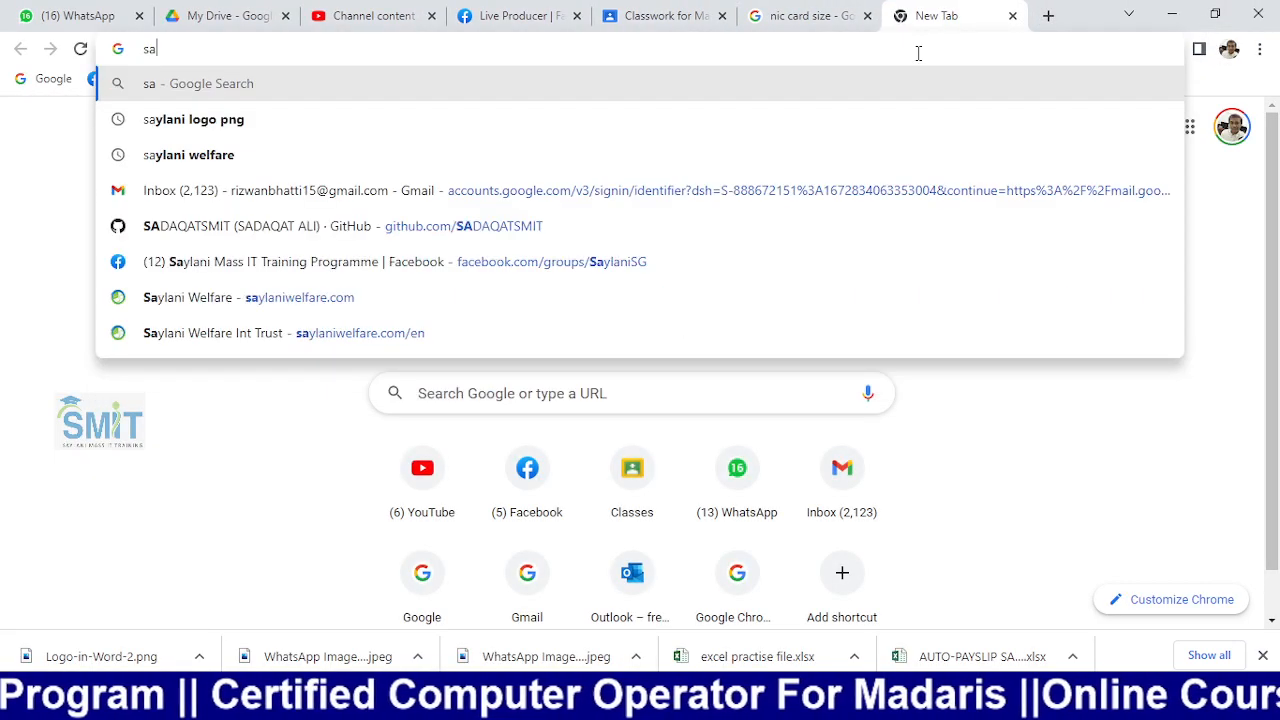
key("Down")
key("Return")
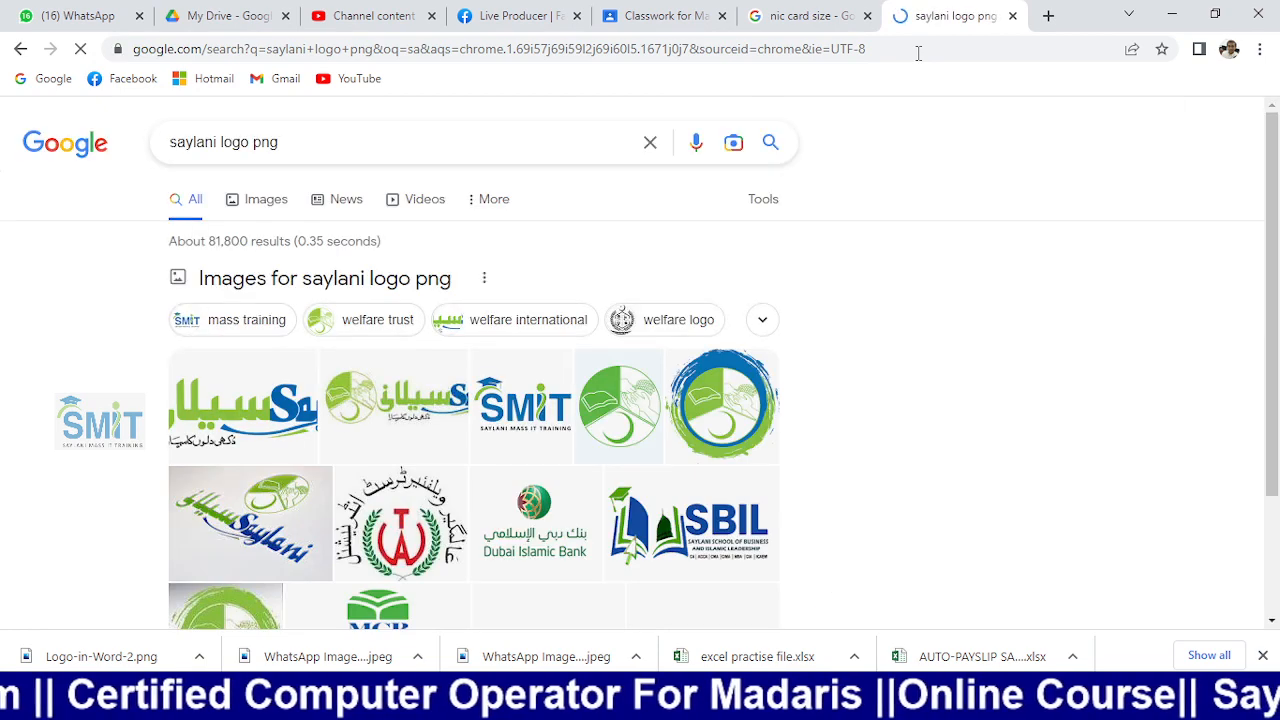
left_click(300, 195)
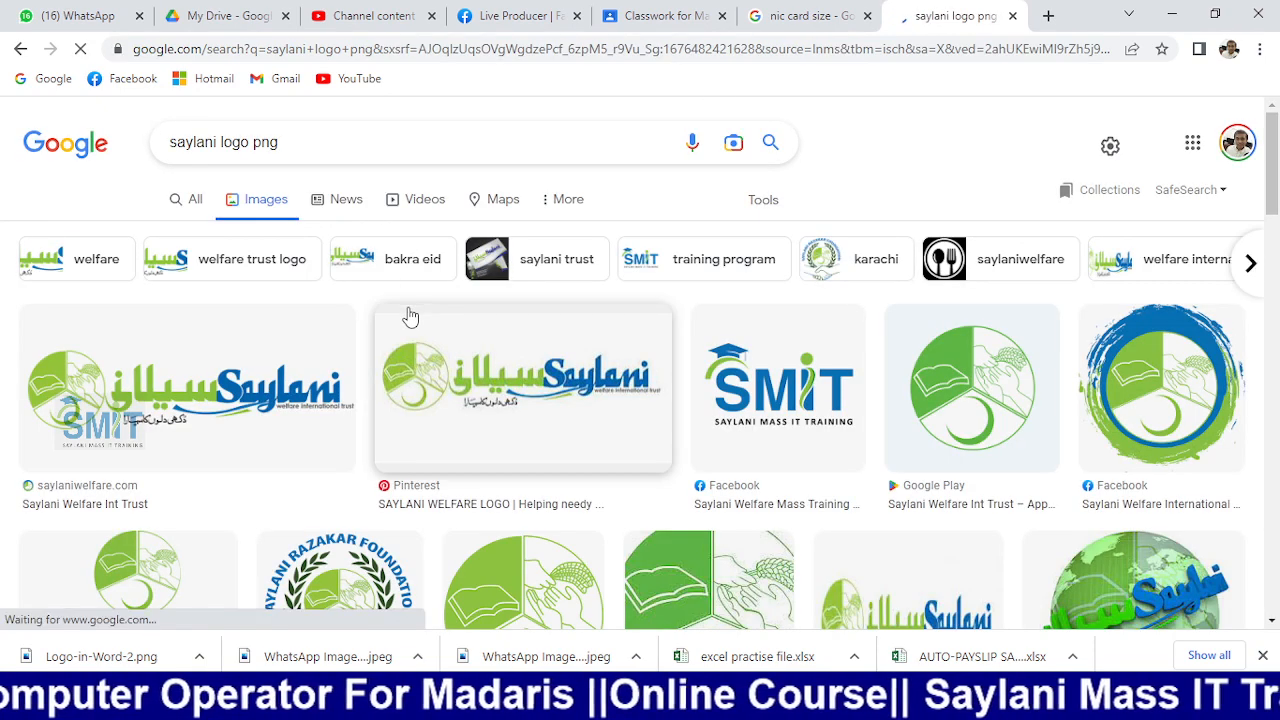
scroll(674, 428, "down", 3)
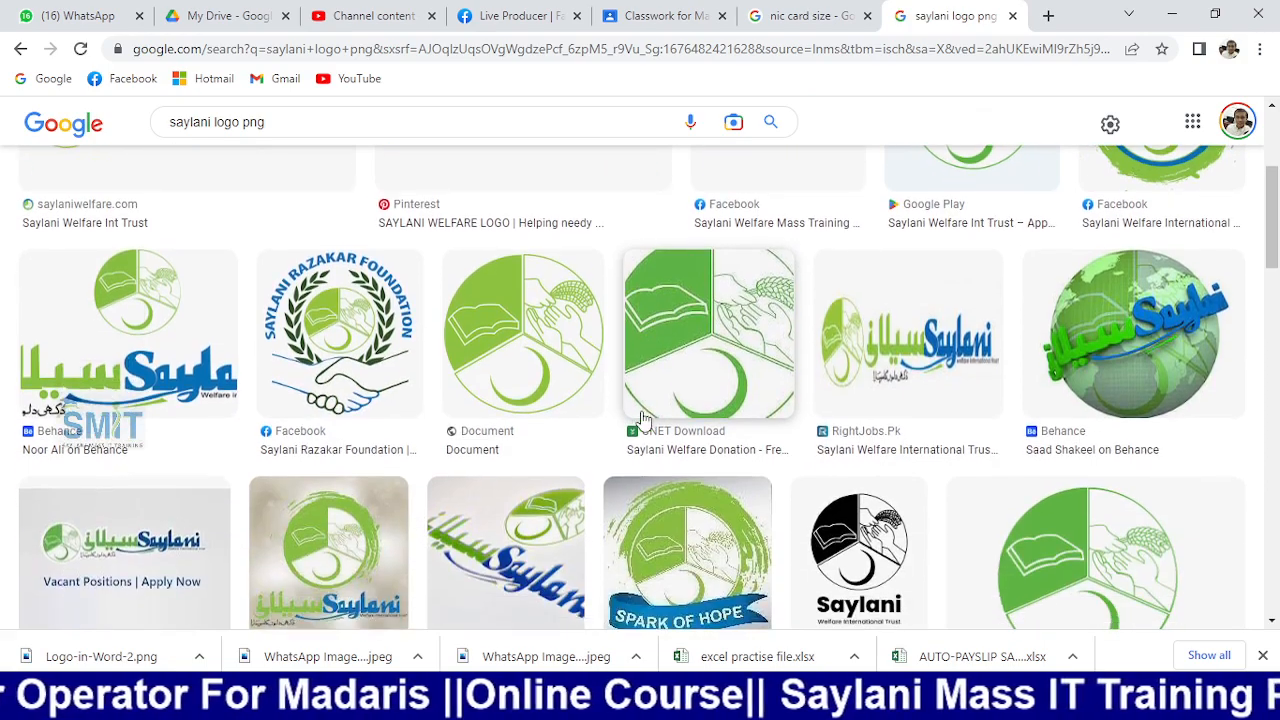
scroll(644, 420, "down", 2)
scroll(644, 420, "up", 5)
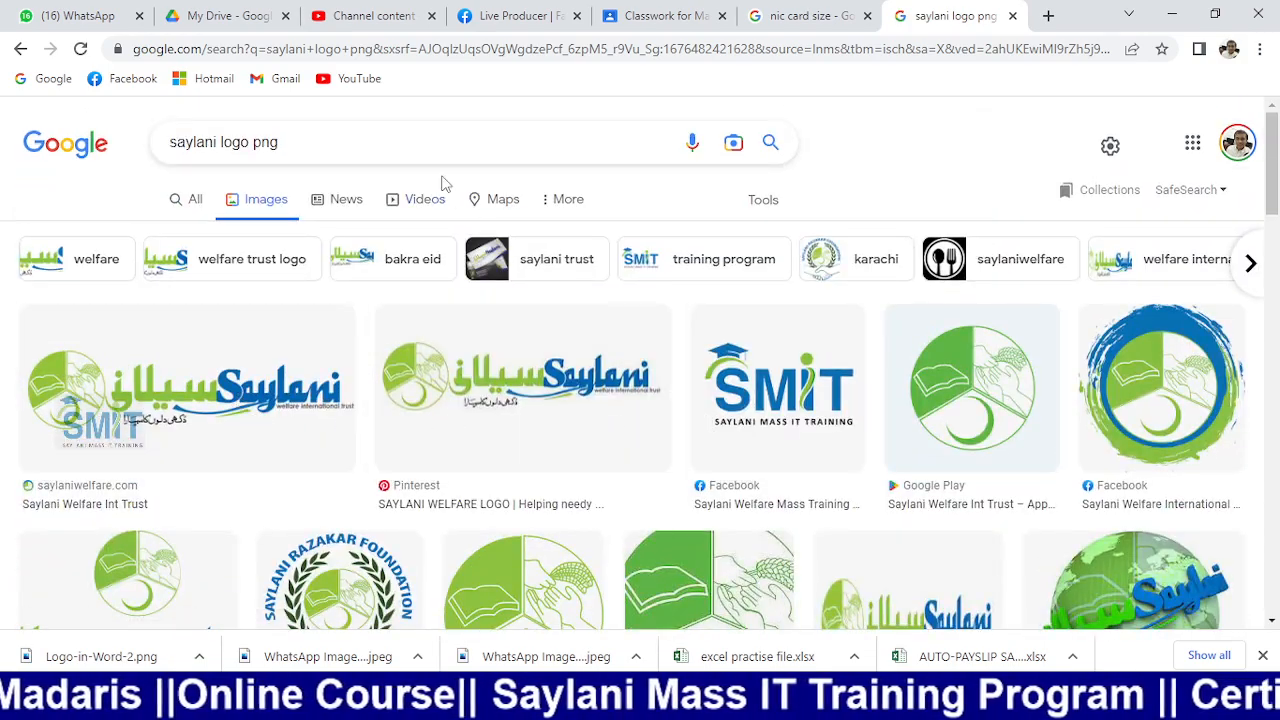
left_click(415, 146)
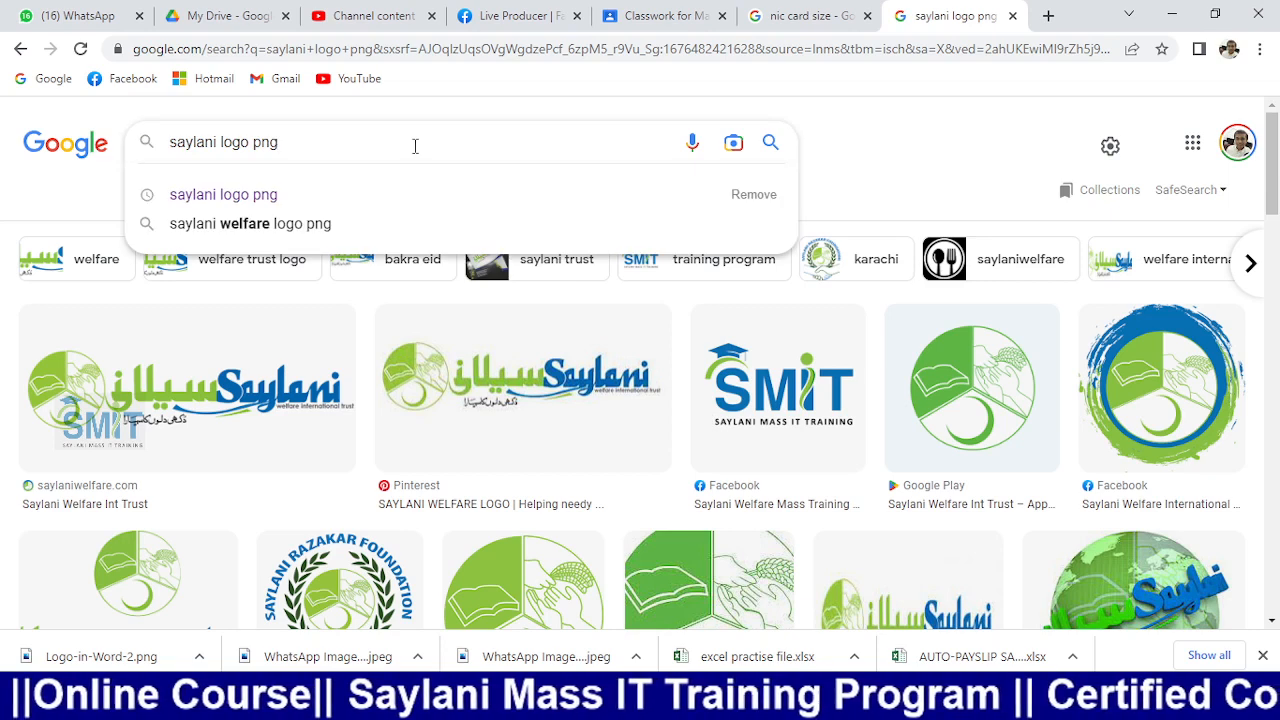
key("Return")
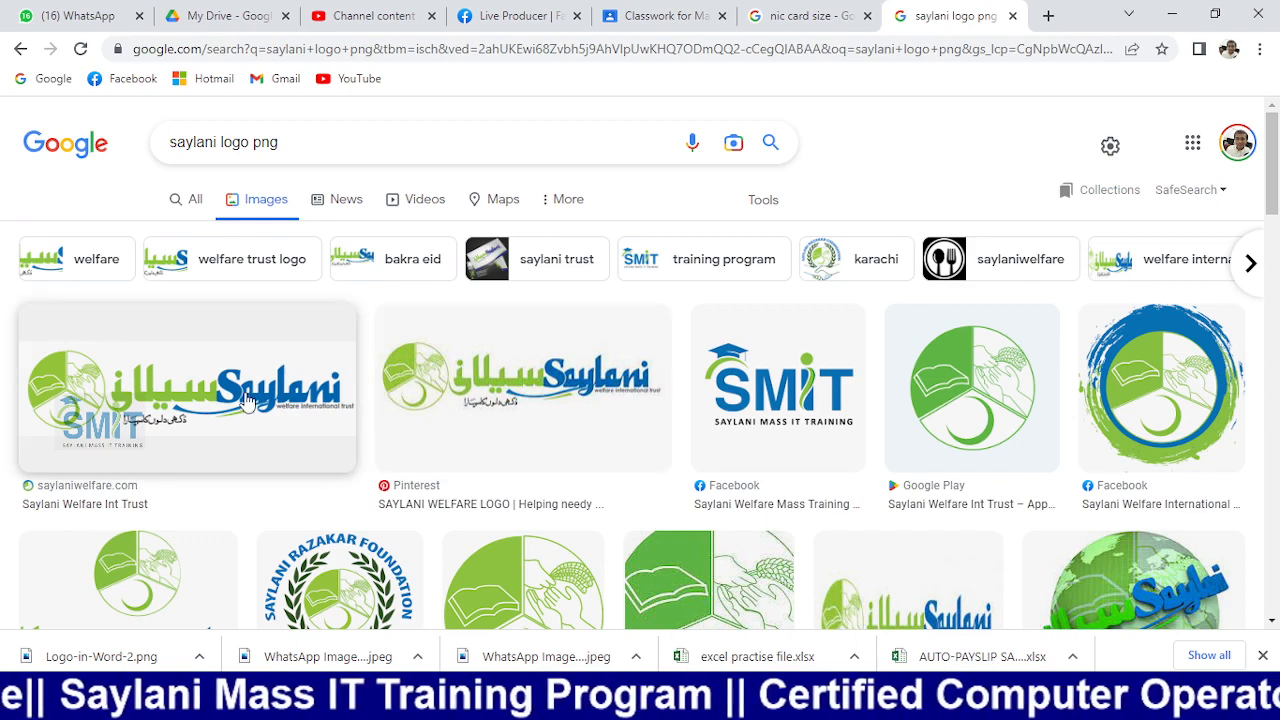
- Save the Saylani Welfare Int Trust logo image from the saylaniwelfare.com result to the computer, and return to Word
left_click(247, 400)
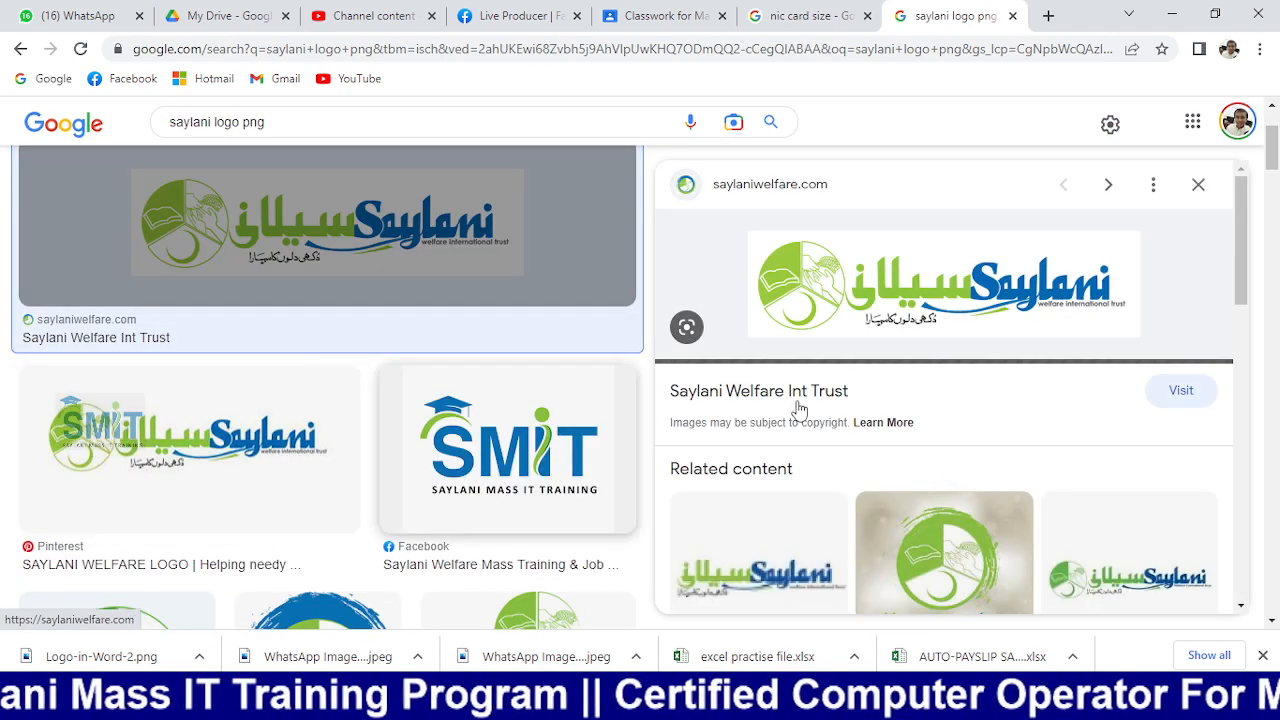
right_click(884, 298)
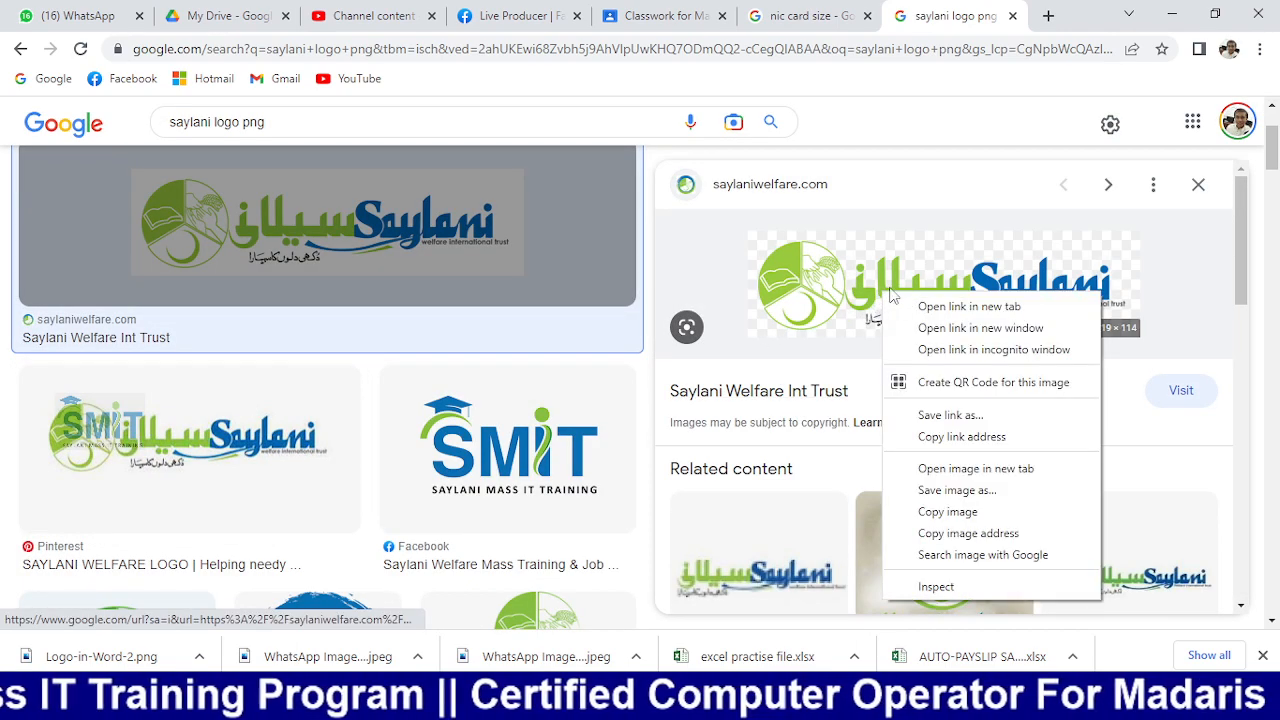
left_click(960, 490)
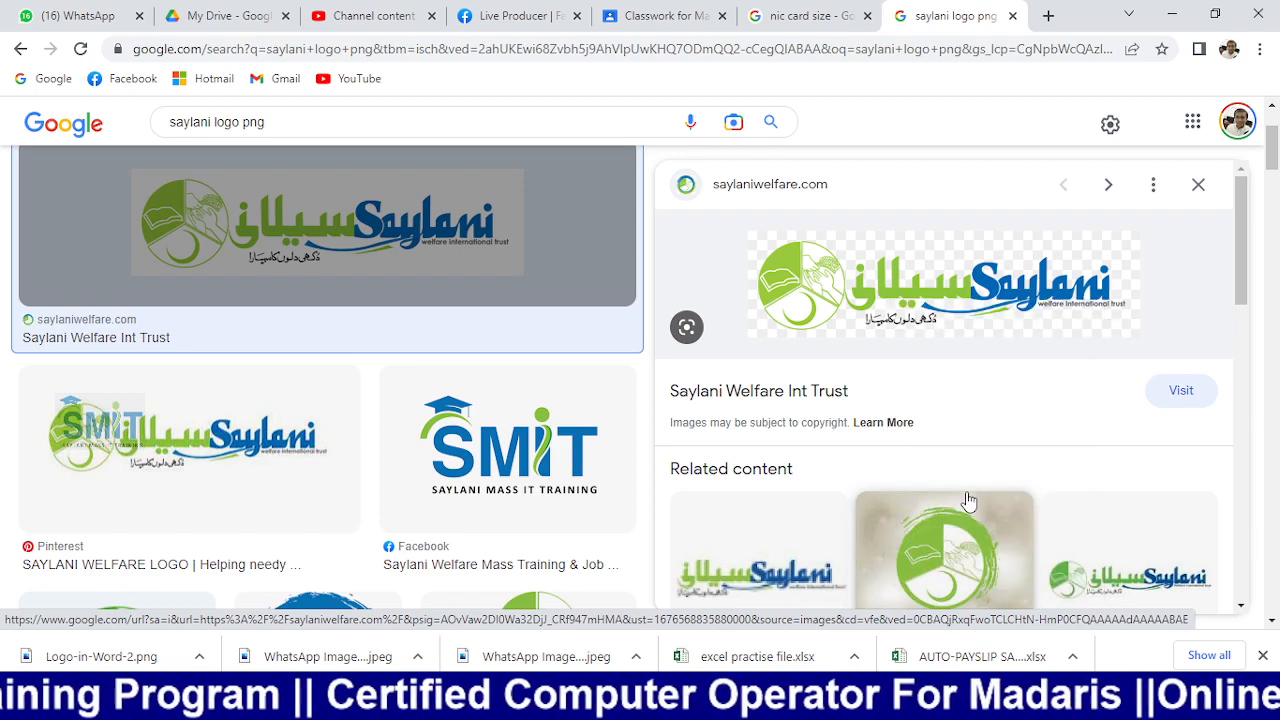
left_click(481, 428)
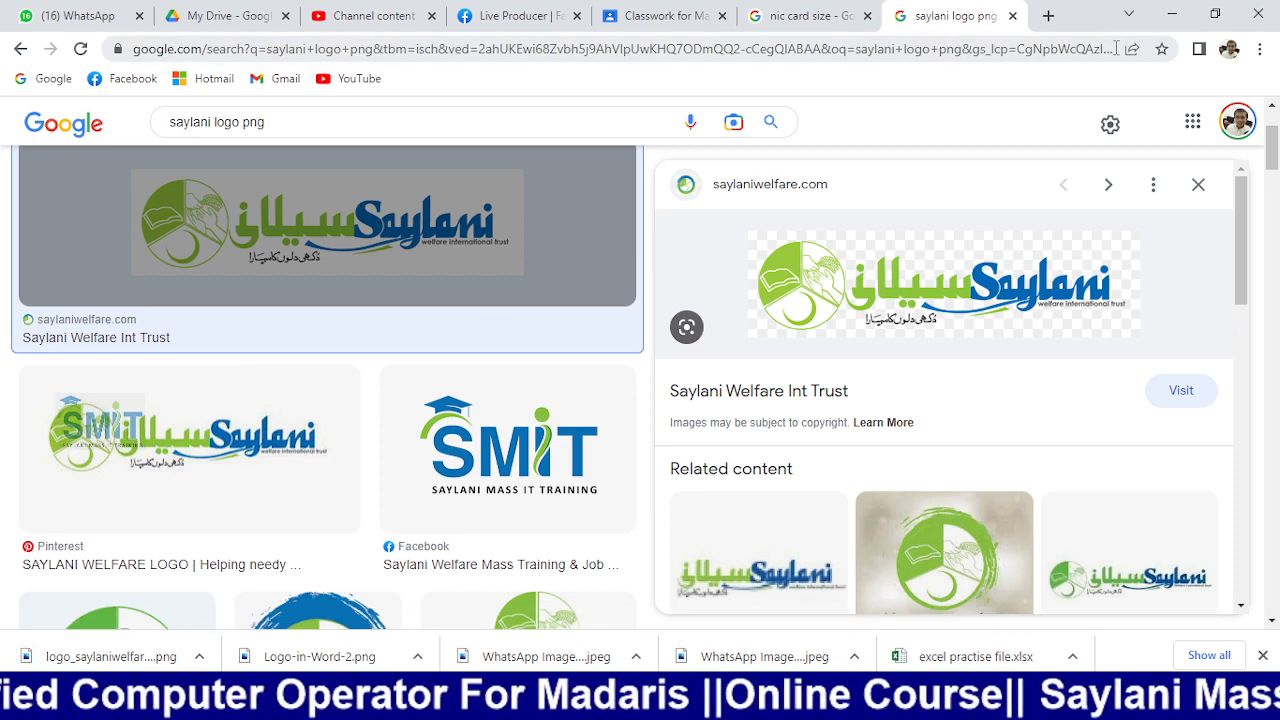
key("alt+Tab")
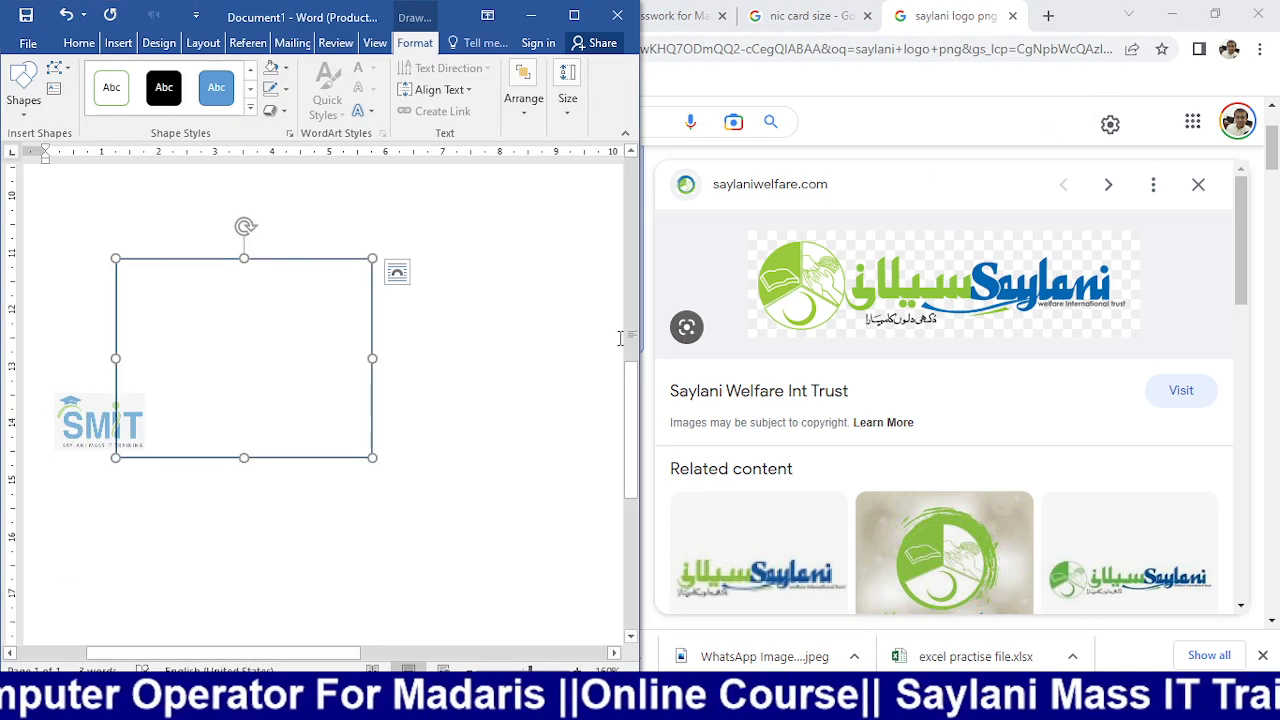
- Start inserting a picture into the Word document and look for the Saylani logo in the Downloads folder
left_click(338, 385)
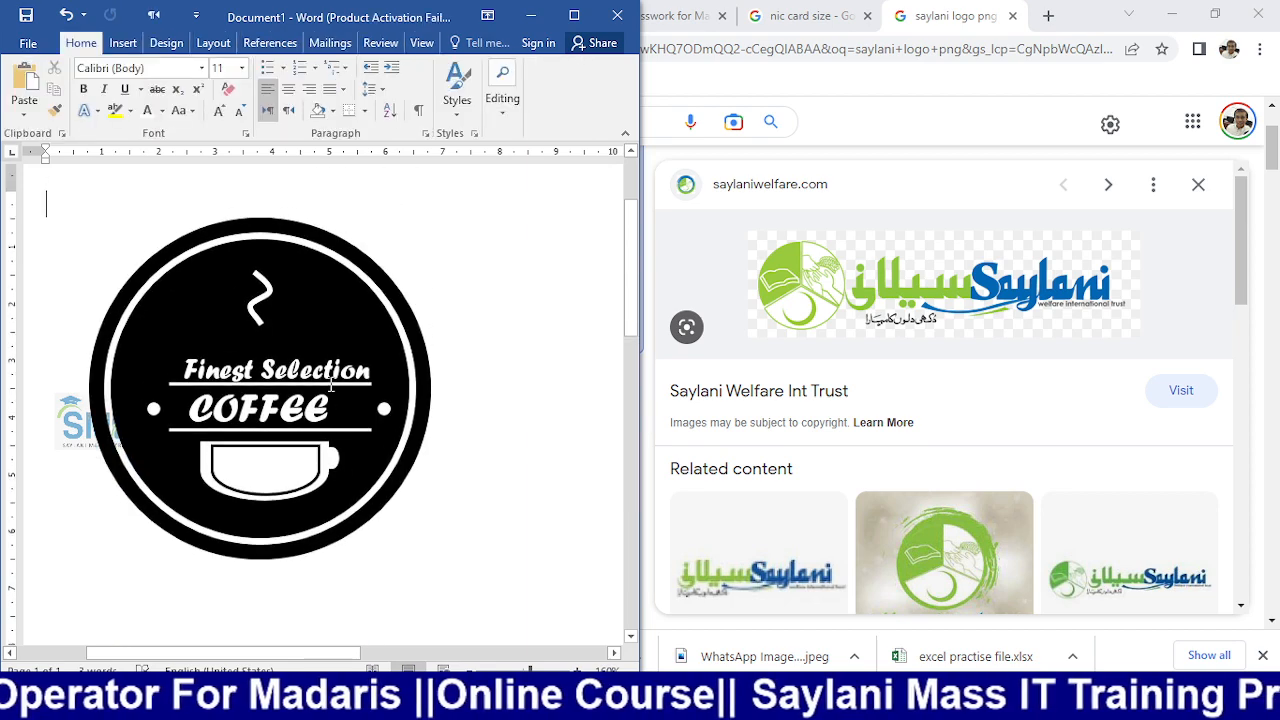
scroll(331, 384, "down", 5)
left_click(123, 42)
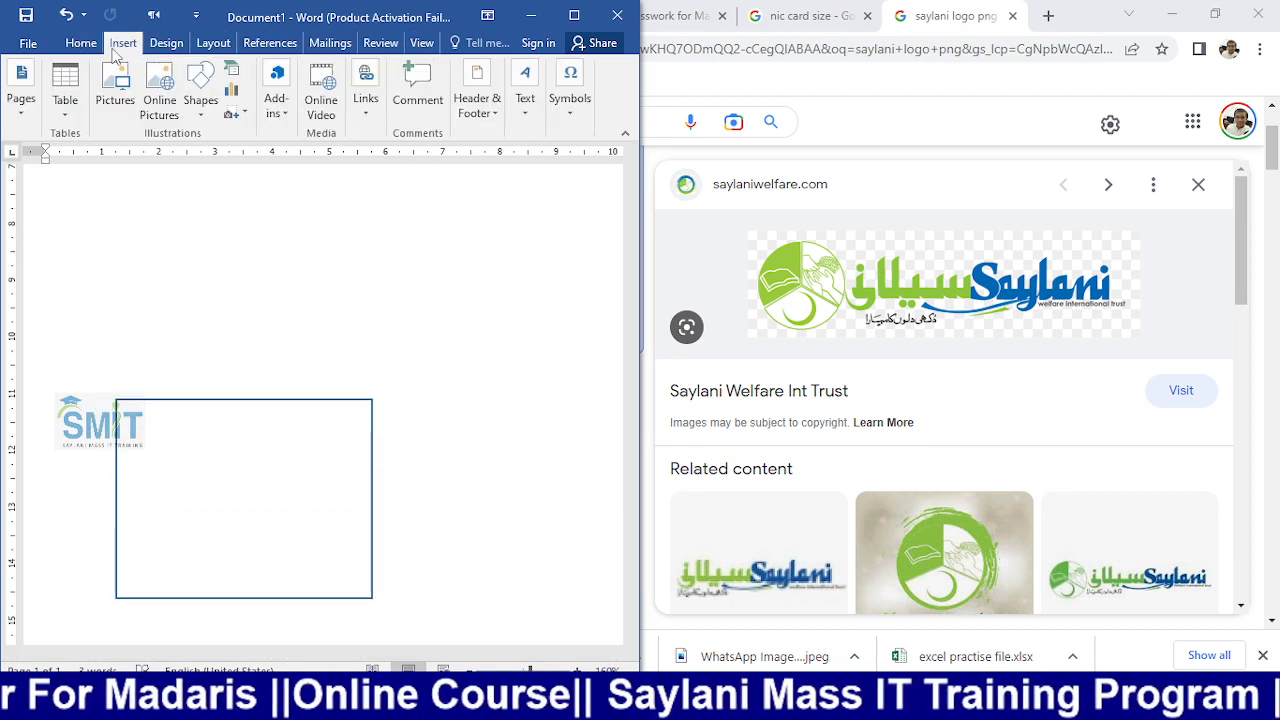
left_click(115, 90)
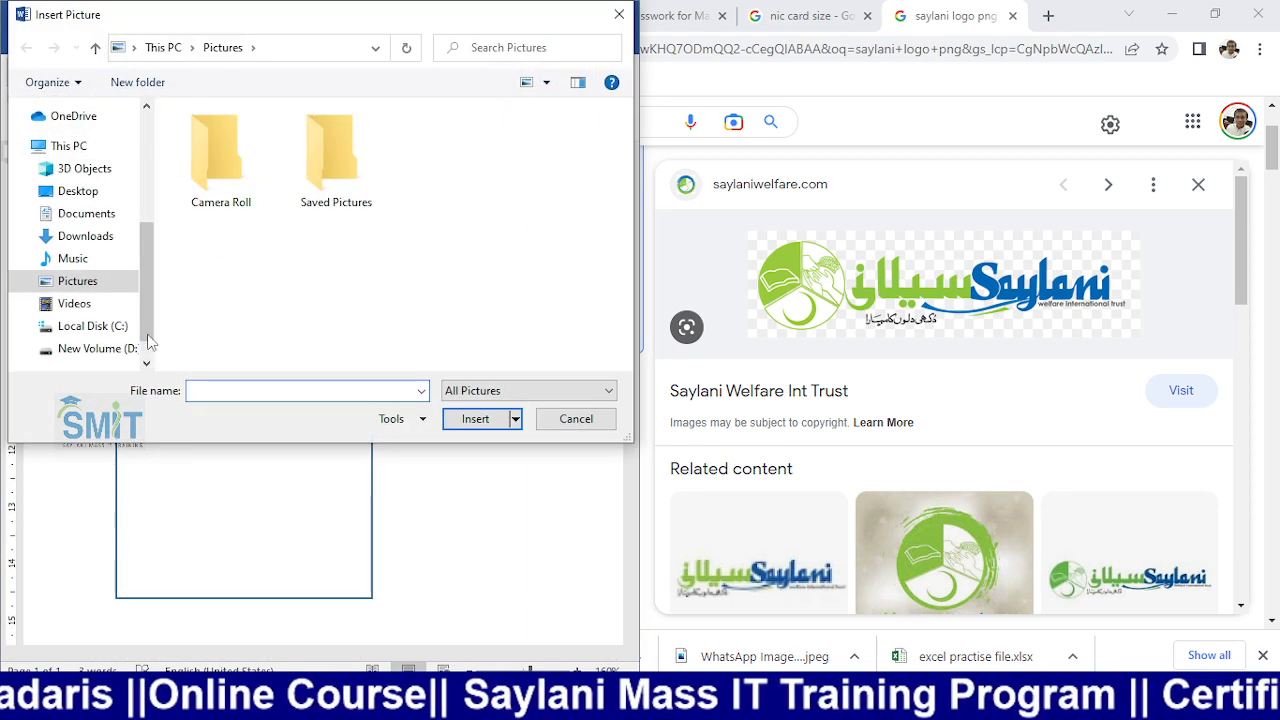
scroll(93, 350, "down", 1)
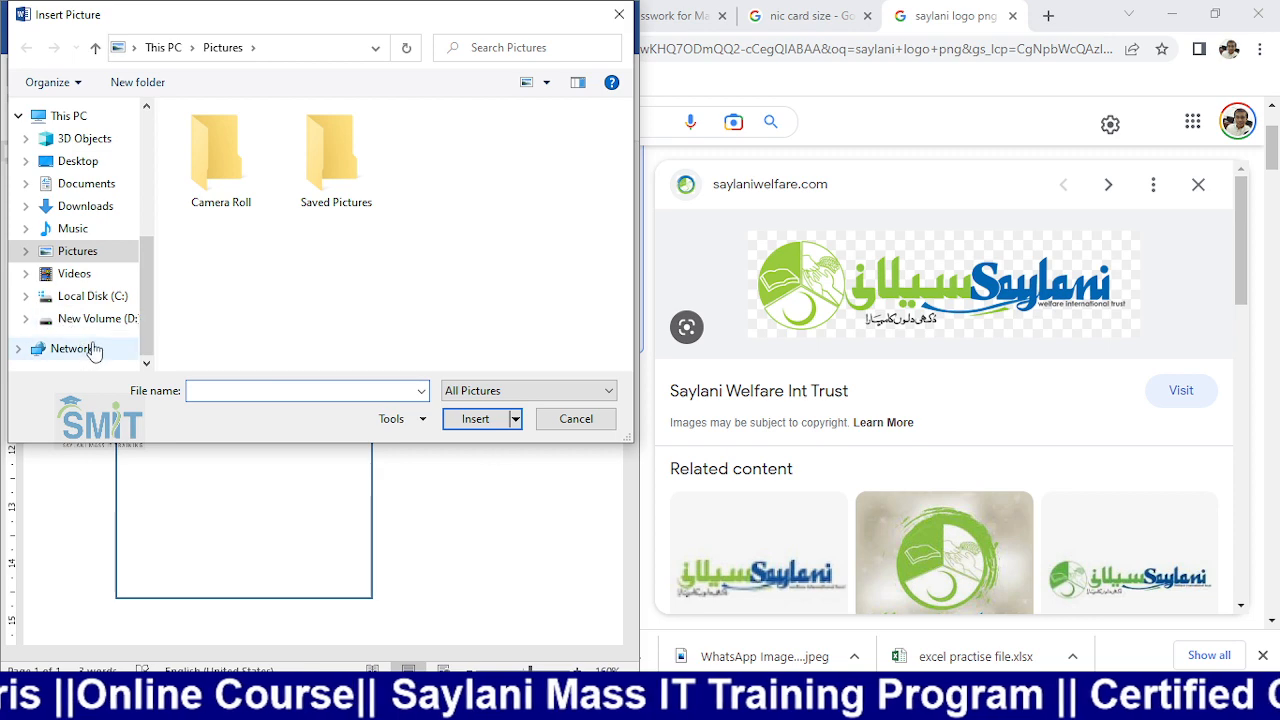
left_click(98, 185)
left_click(101, 210)
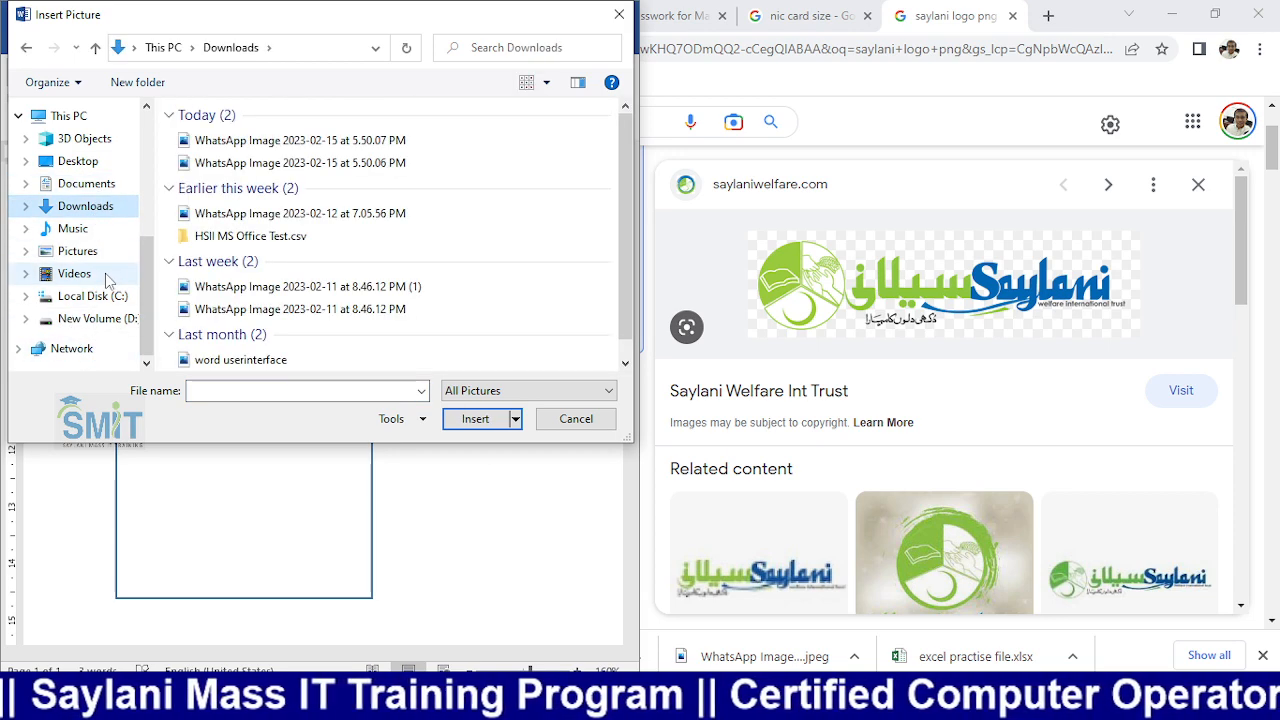
- Switch to Chrome and check the download list and the image's save location to find where the Saylani logo is stored
left_click(1259, 49)
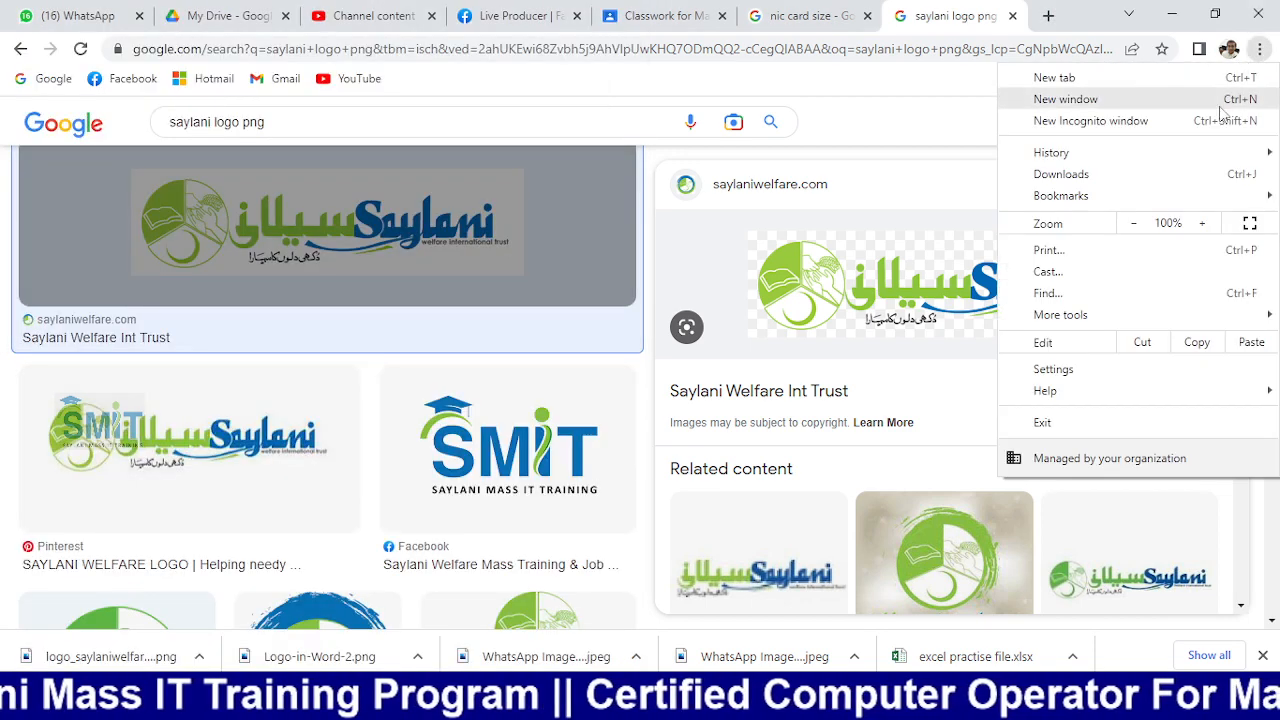
left_click(1145, 175)
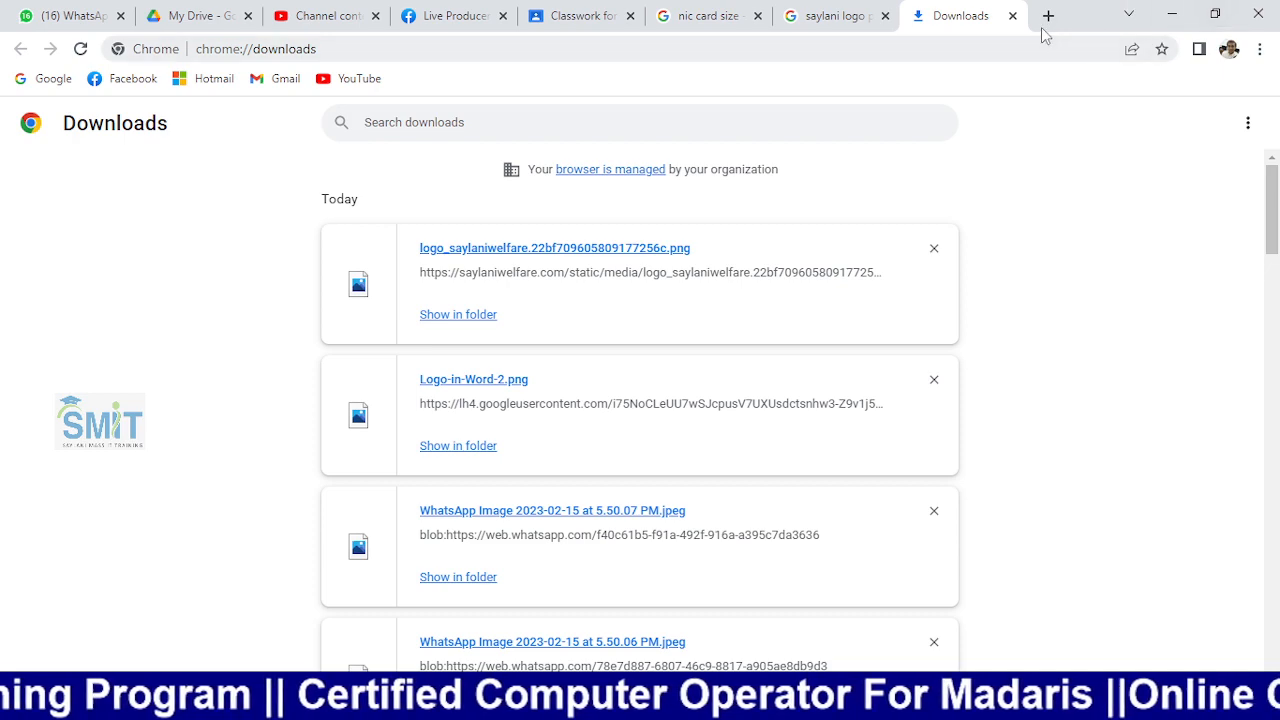
left_click(1012, 16)
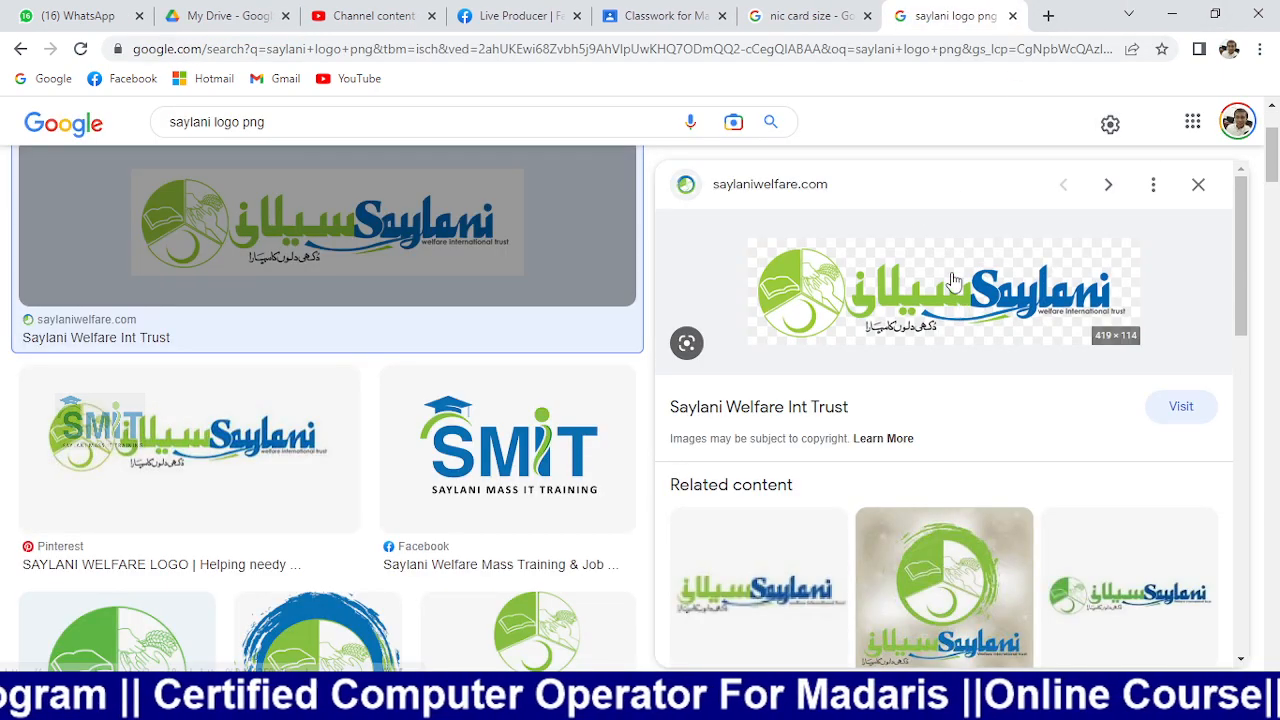
right_click(951, 273)
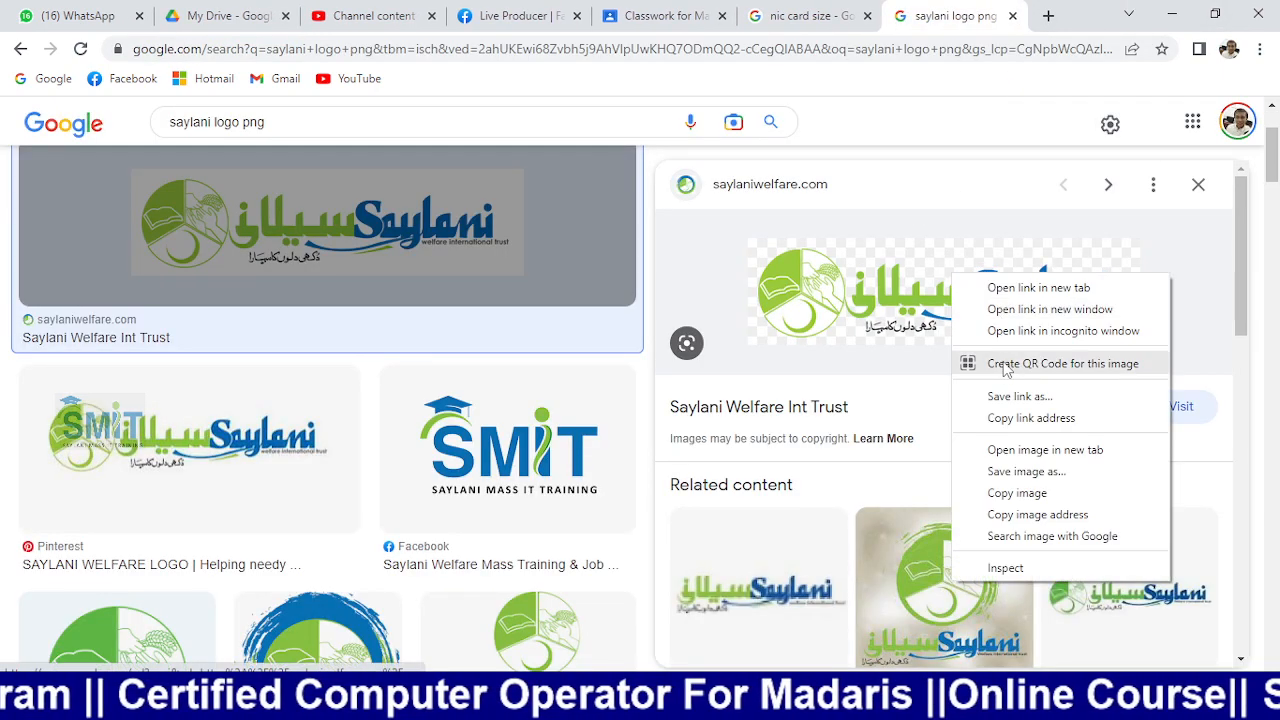
left_click(1045, 476)
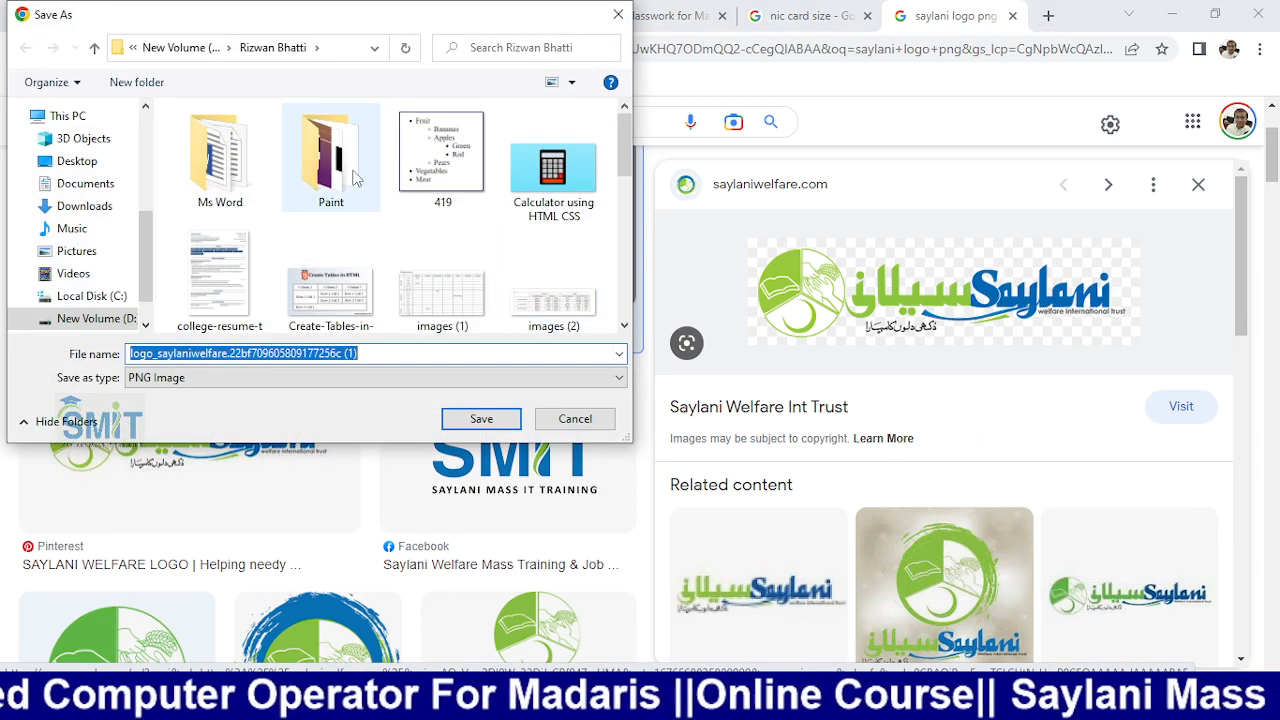
left_click(618, 14)
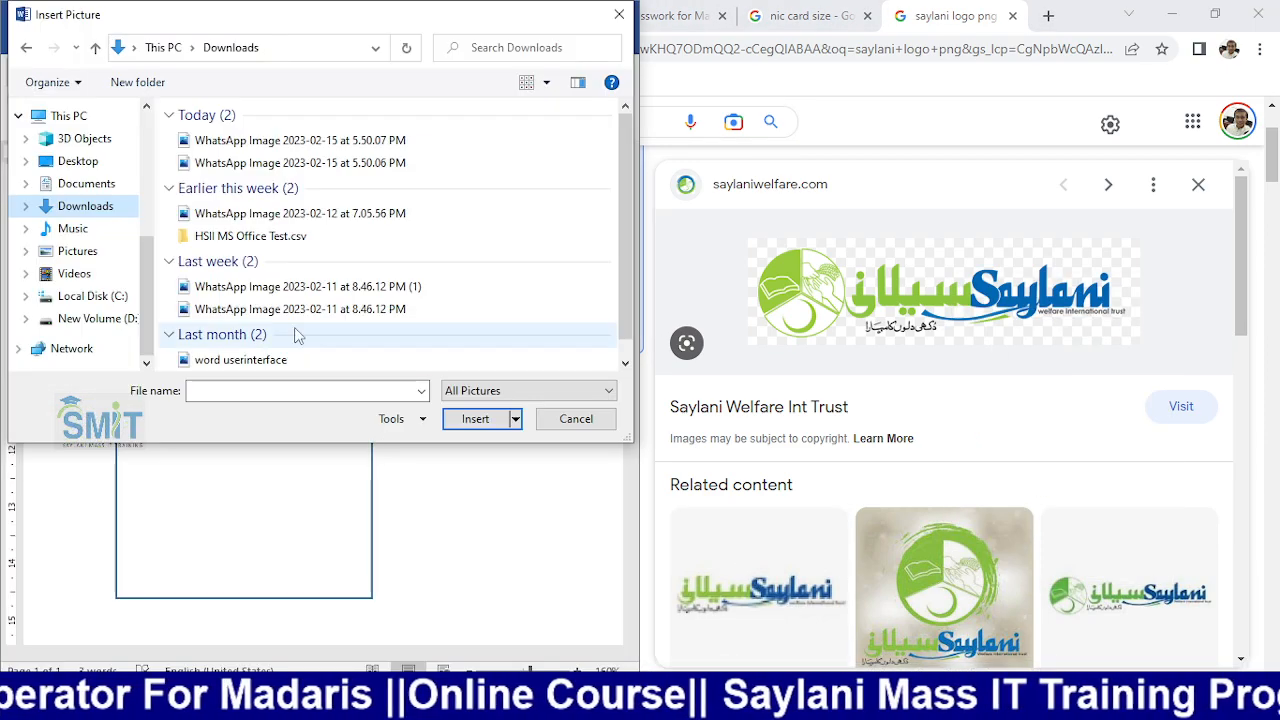
left_click(97, 318)
double_click(279, 218)
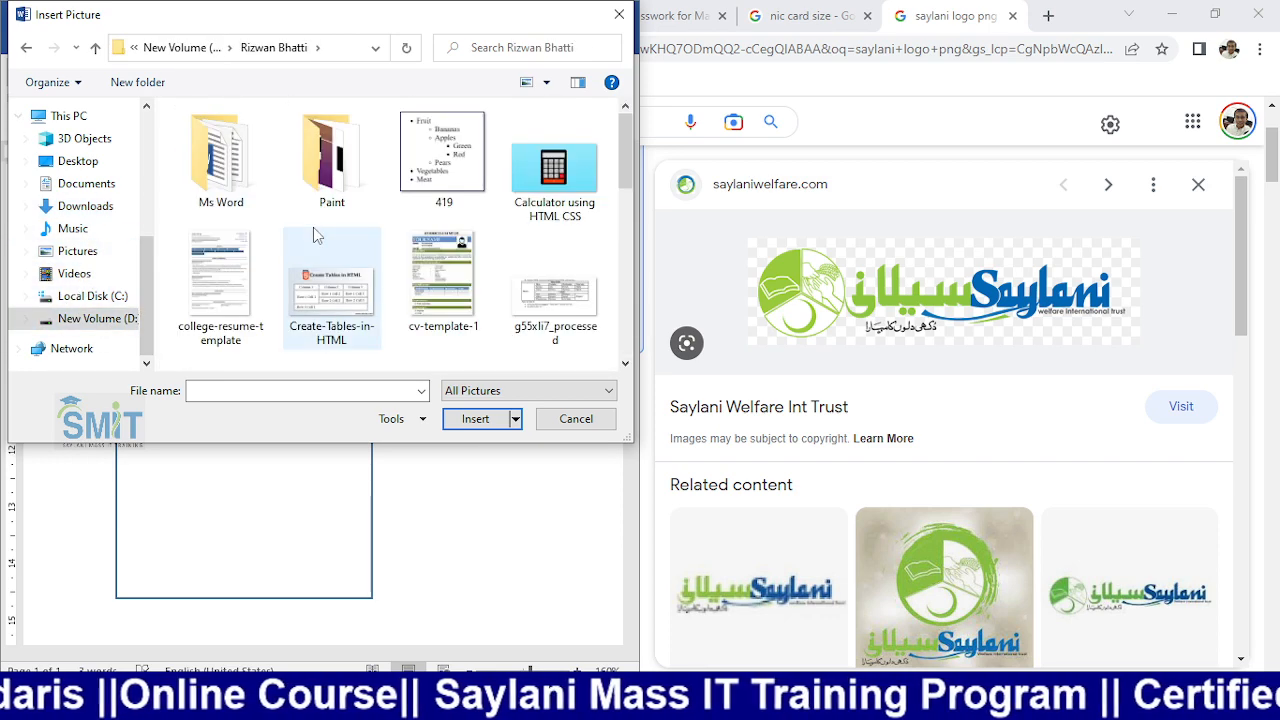
scroll(313, 227, "down", 5)
scroll(443, 310, "up", 2)
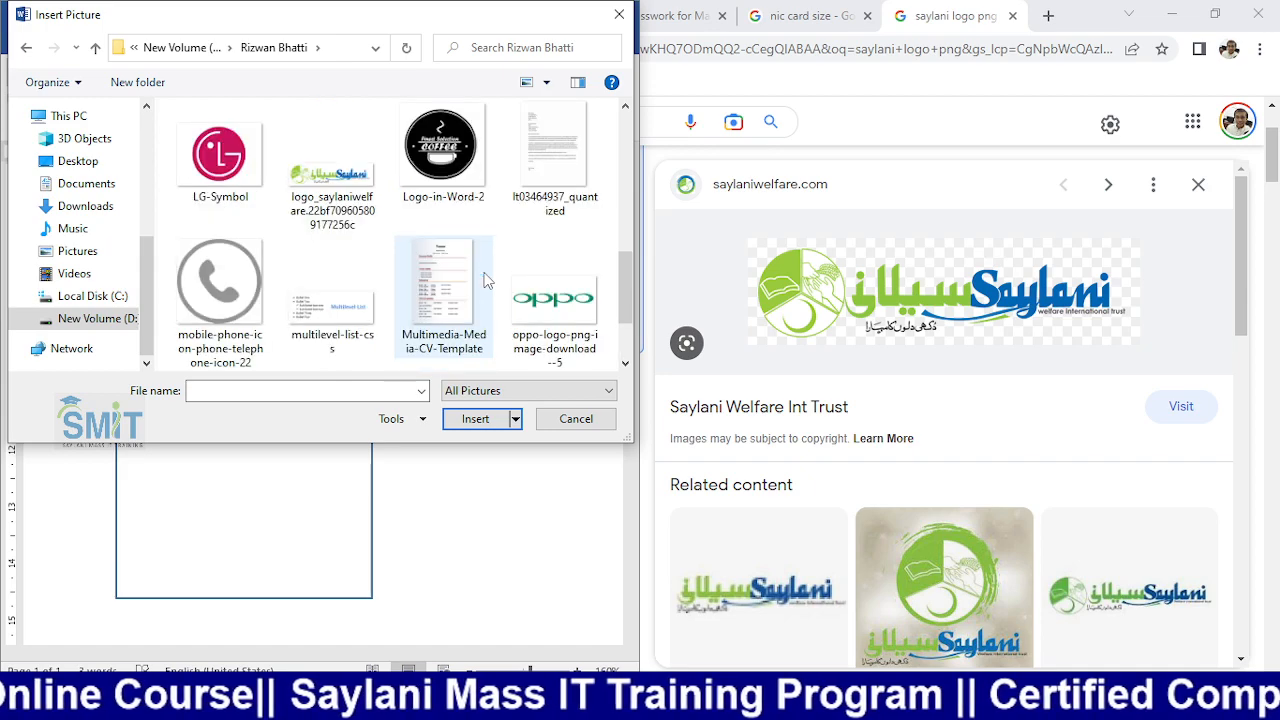
left_click(347, 197)
double_click(347, 197)
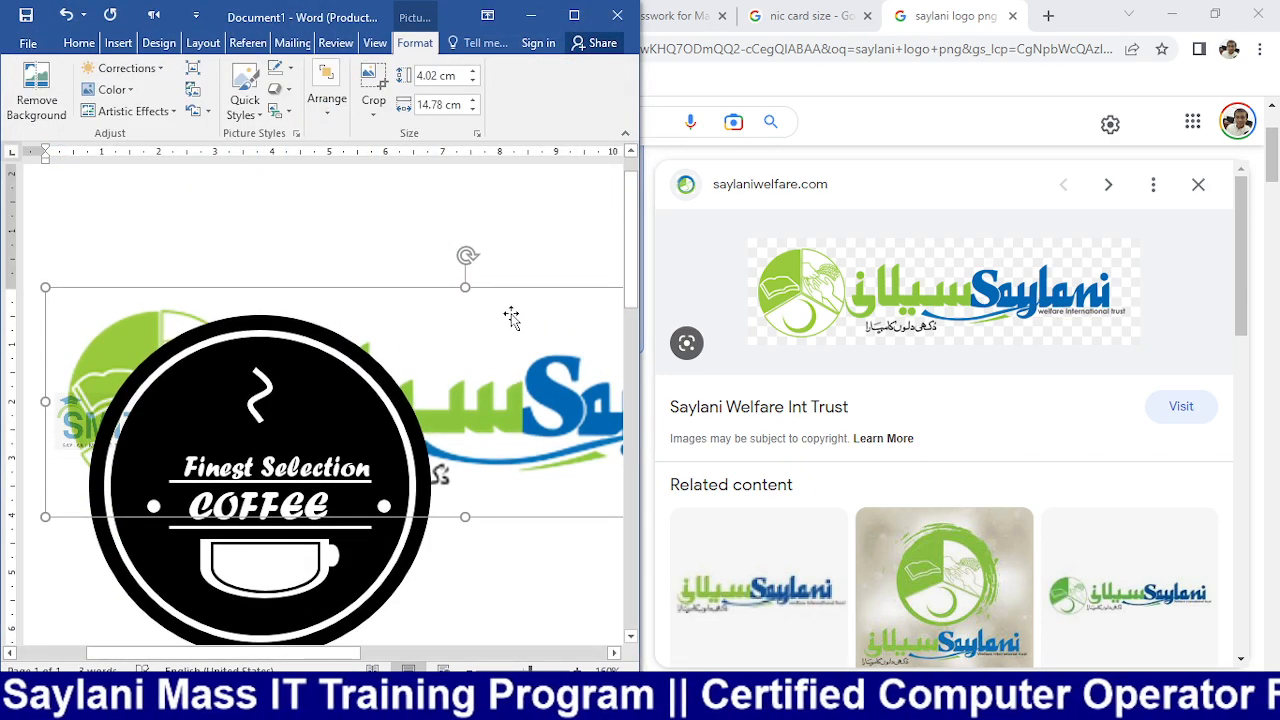
- Shrink the inserted Saylani logo to about 0.8 by 2.93 cm and set its text wrapping to Square
left_click_drag(45, 289, 212, 333)
left_click_drag(161, 288, 355, 293)
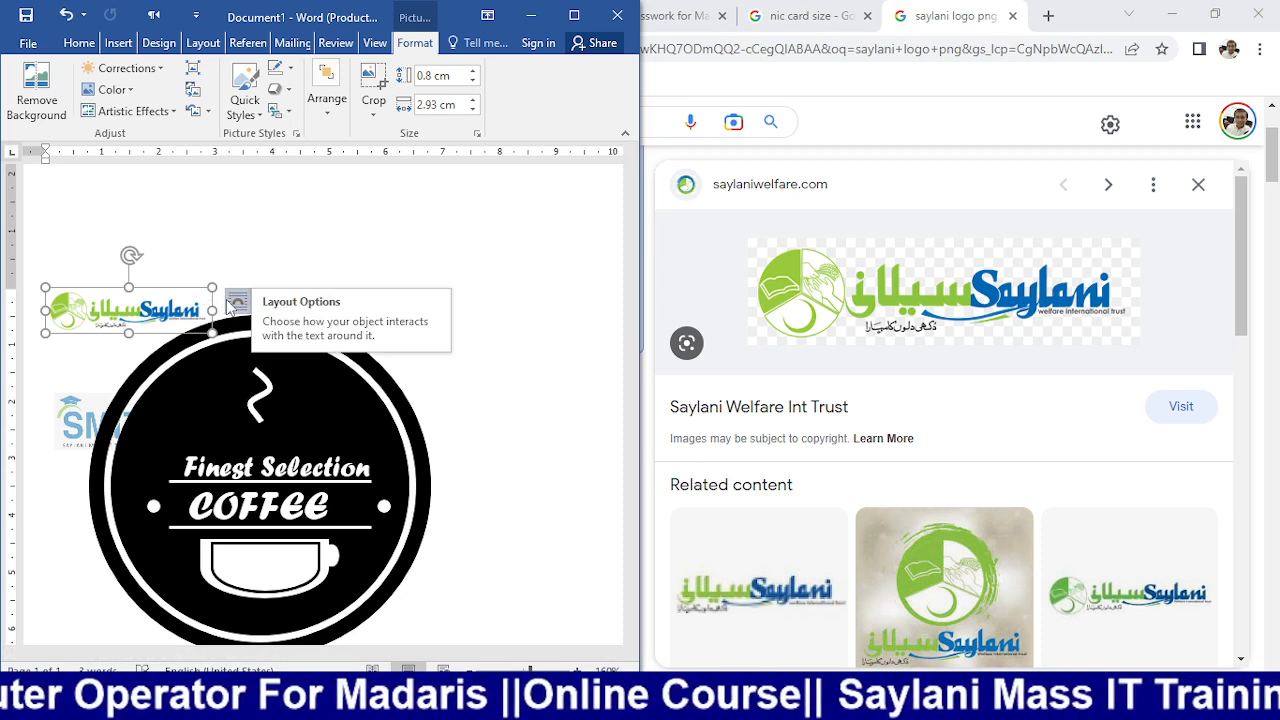
left_click(237, 302)
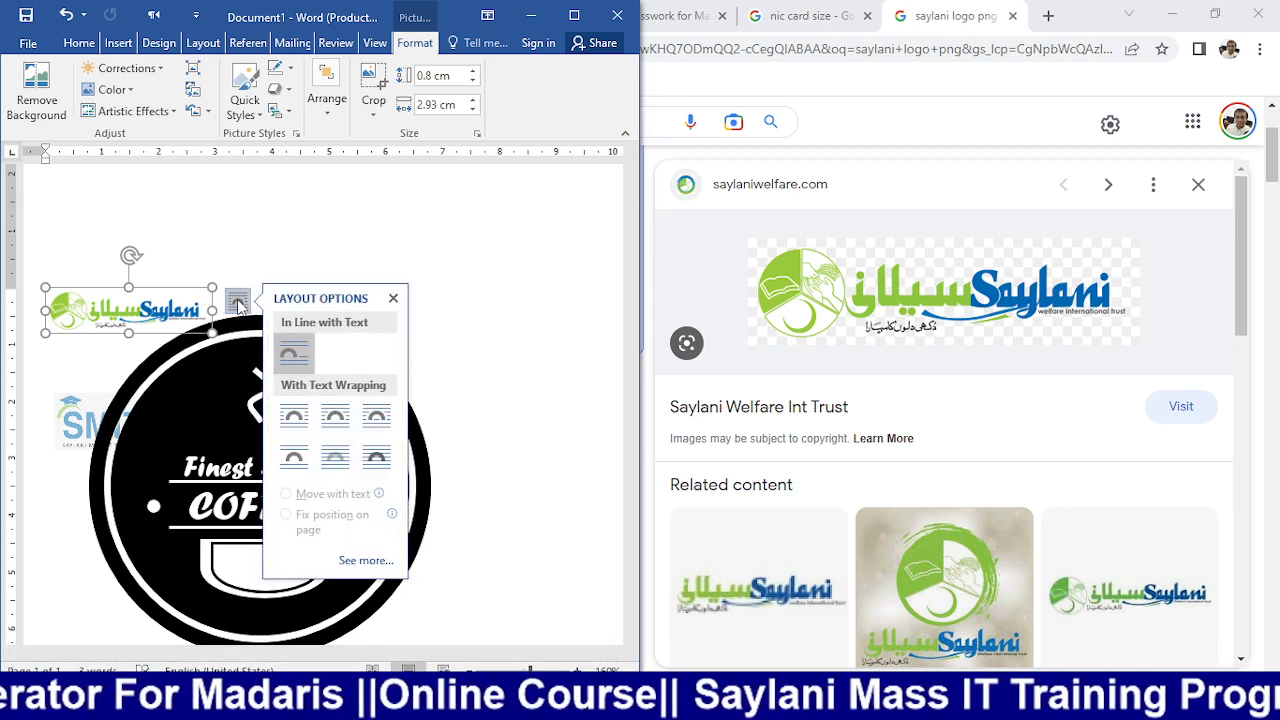
left_click(293, 417)
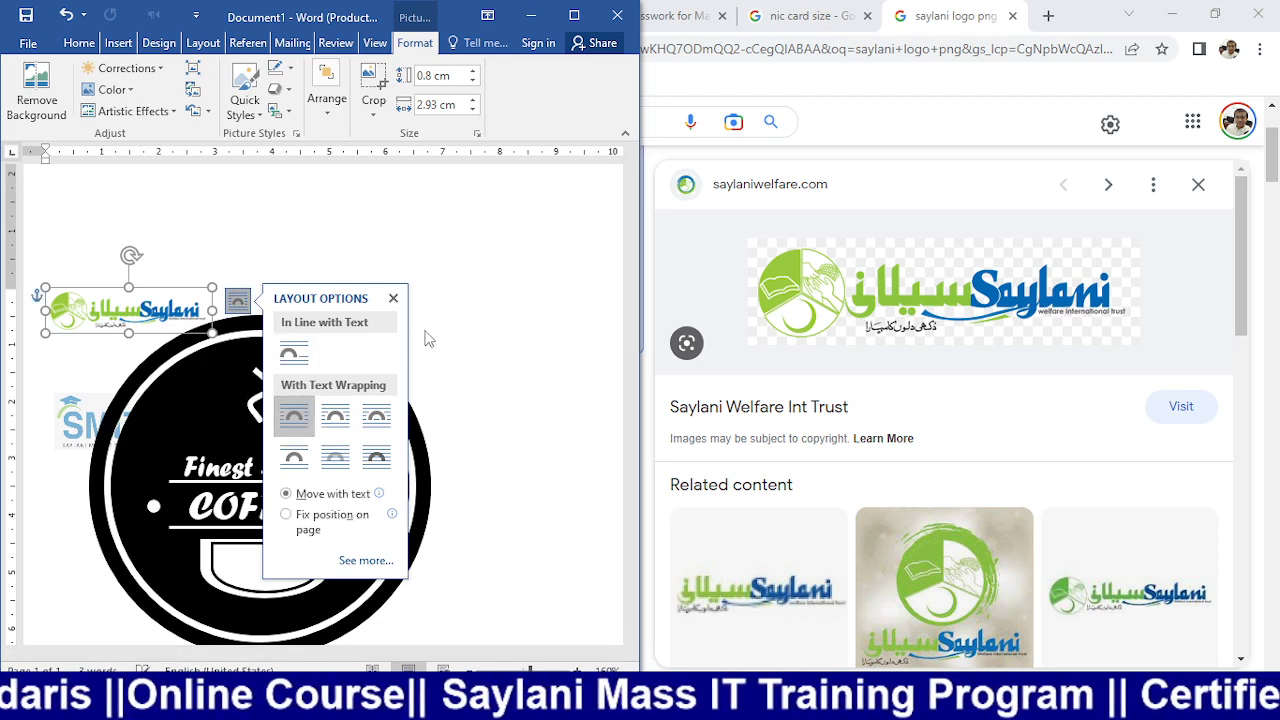
left_click(500, 297)
- Move the Saylani logo into the card rectangle's top-left corner and shrink it to about 0.58 by 2.12 cm
left_click(150, 290)
left_click_drag(150, 290, 489, 508)
scroll(462, 390, "down", 3)
scroll(462, 390, "down", 1)
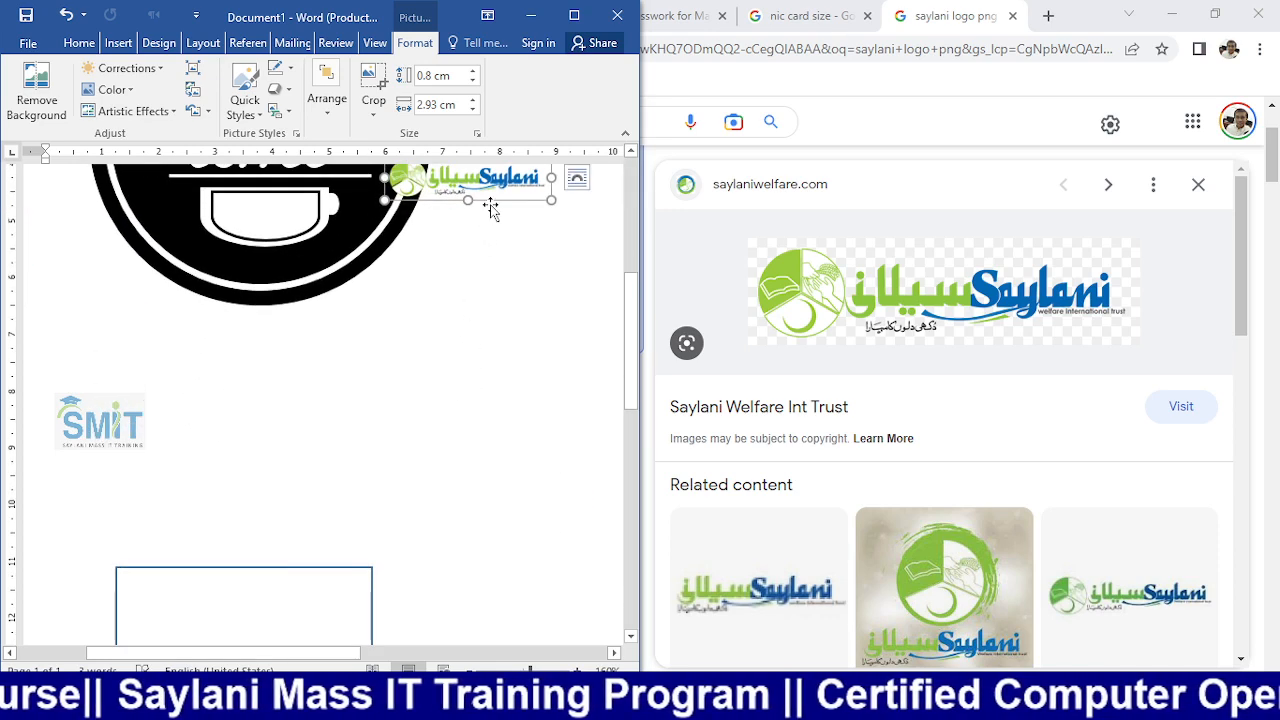
left_click_drag(490, 200, 224, 611)
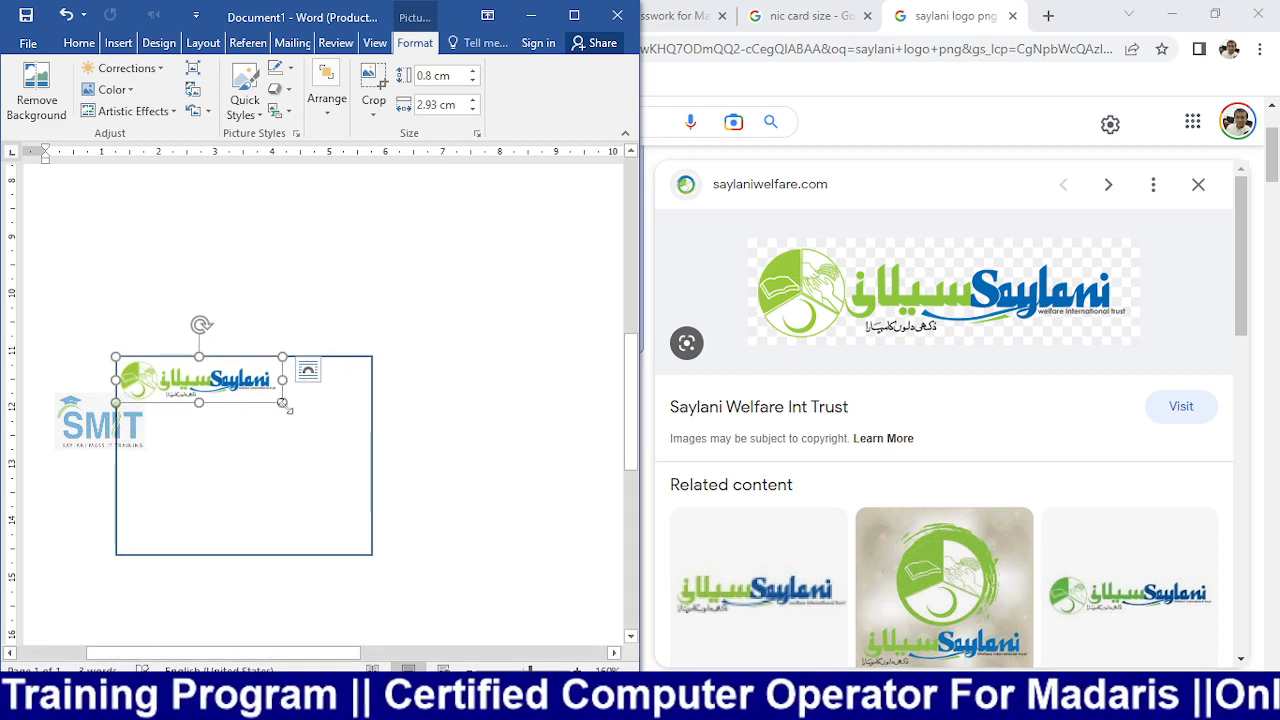
left_click_drag(286, 406, 203, 391)
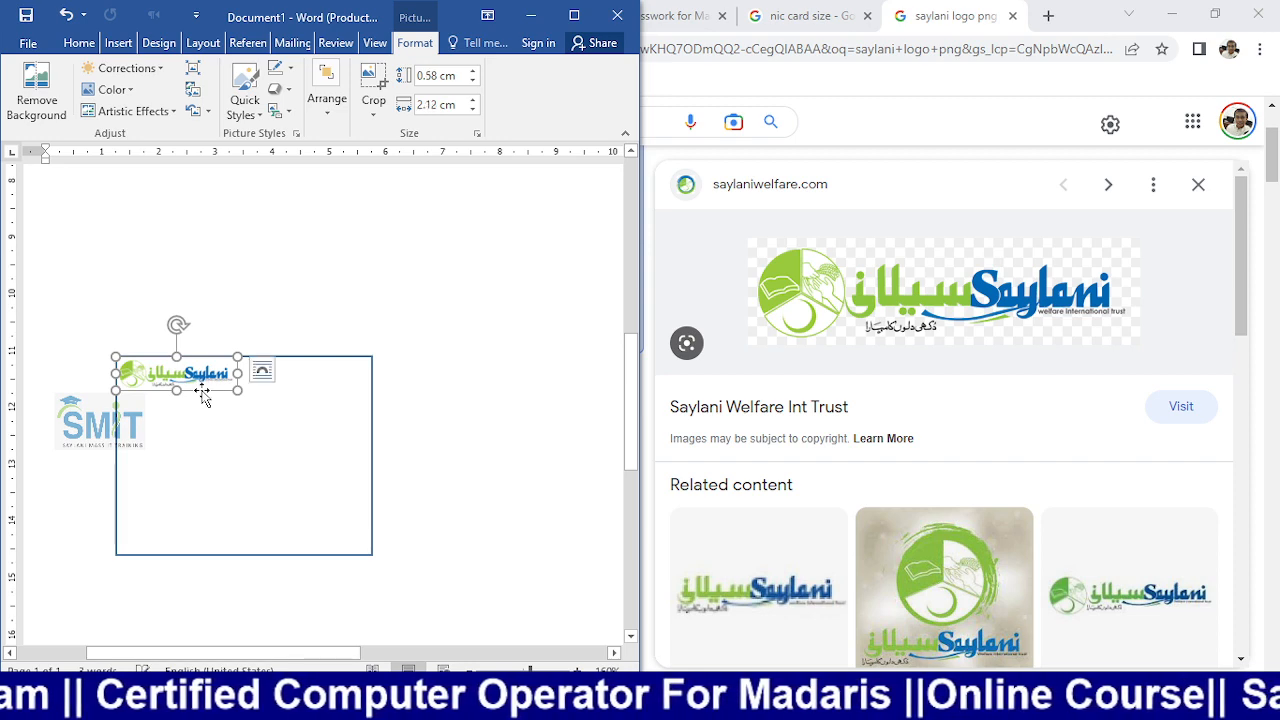
left_click(449, 370)
- Arrange Word and Chrome side by side, showing the IDENTITY CARD (1).pdf preview in Chrome as the reference
scroll(447, 360, "down", 3)
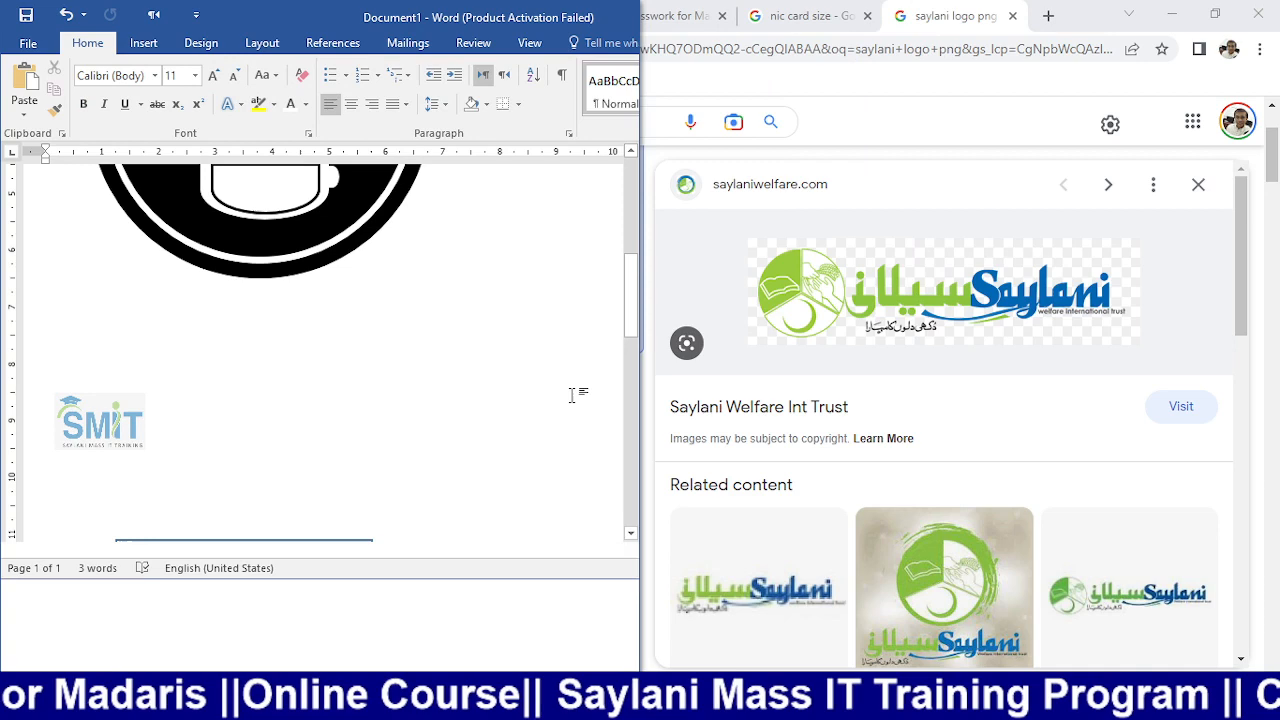
key("super+Left")
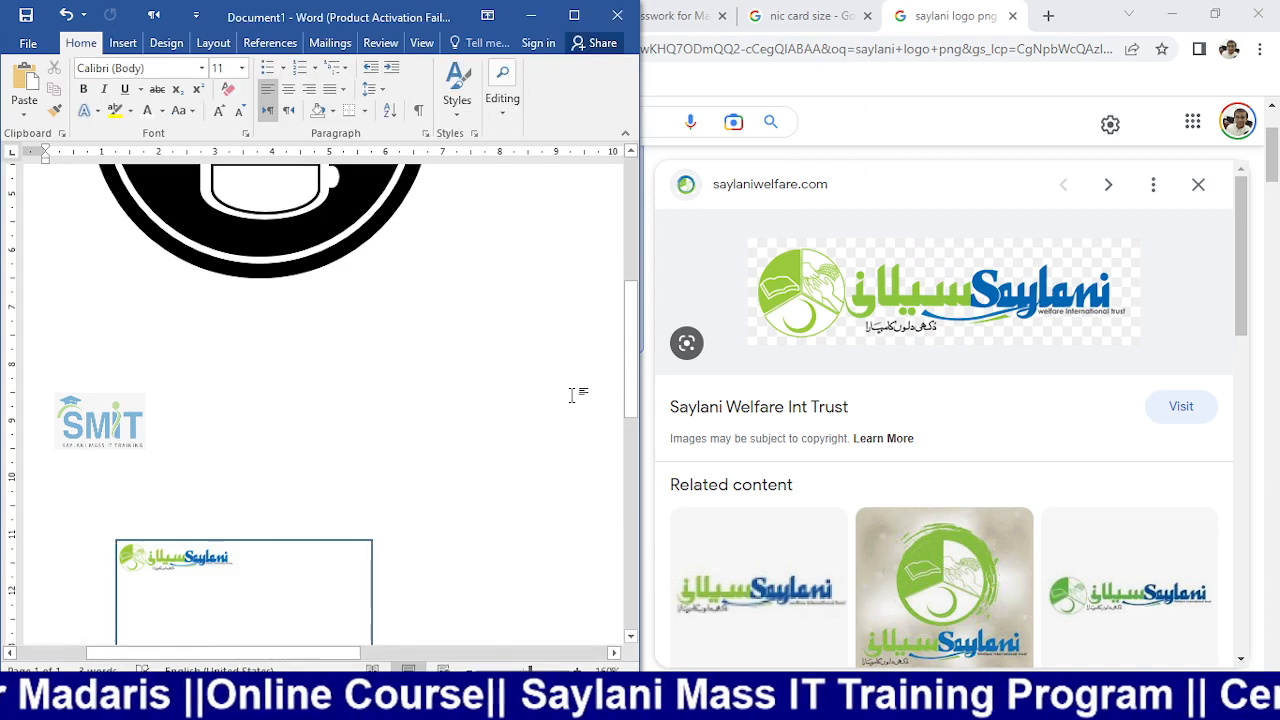
left_click(855, 280)
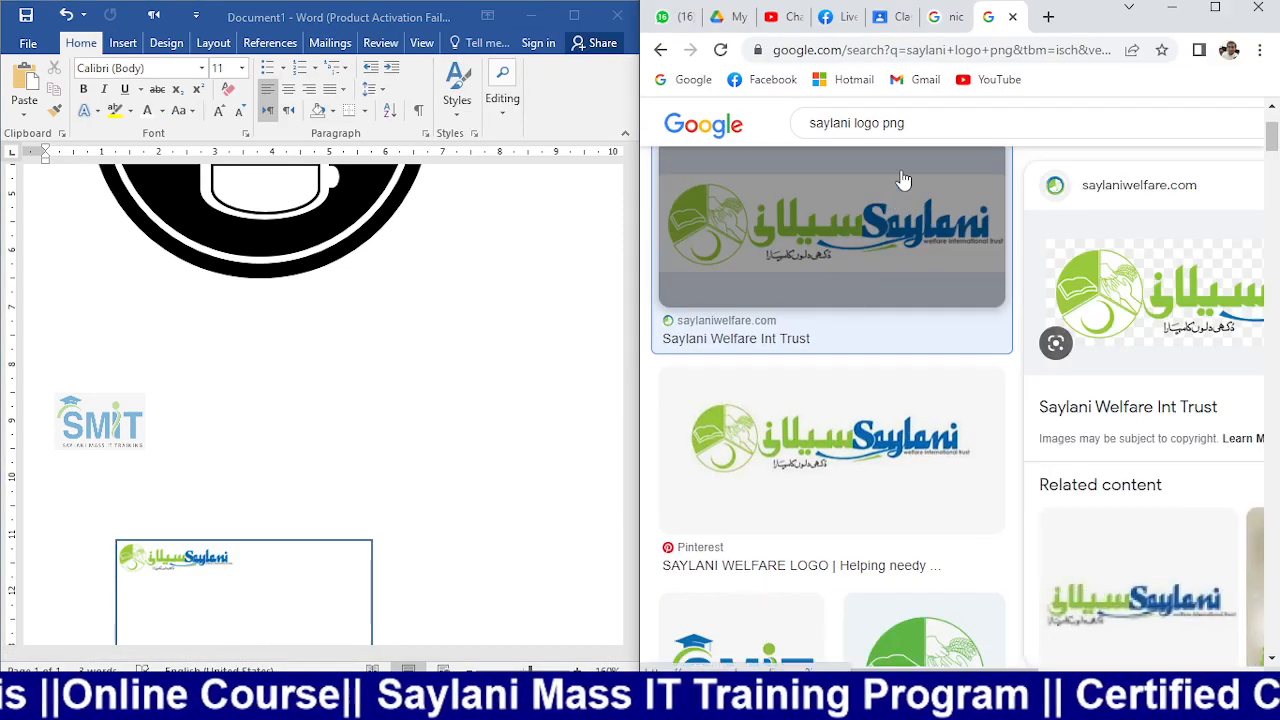
left_click(950, 17)
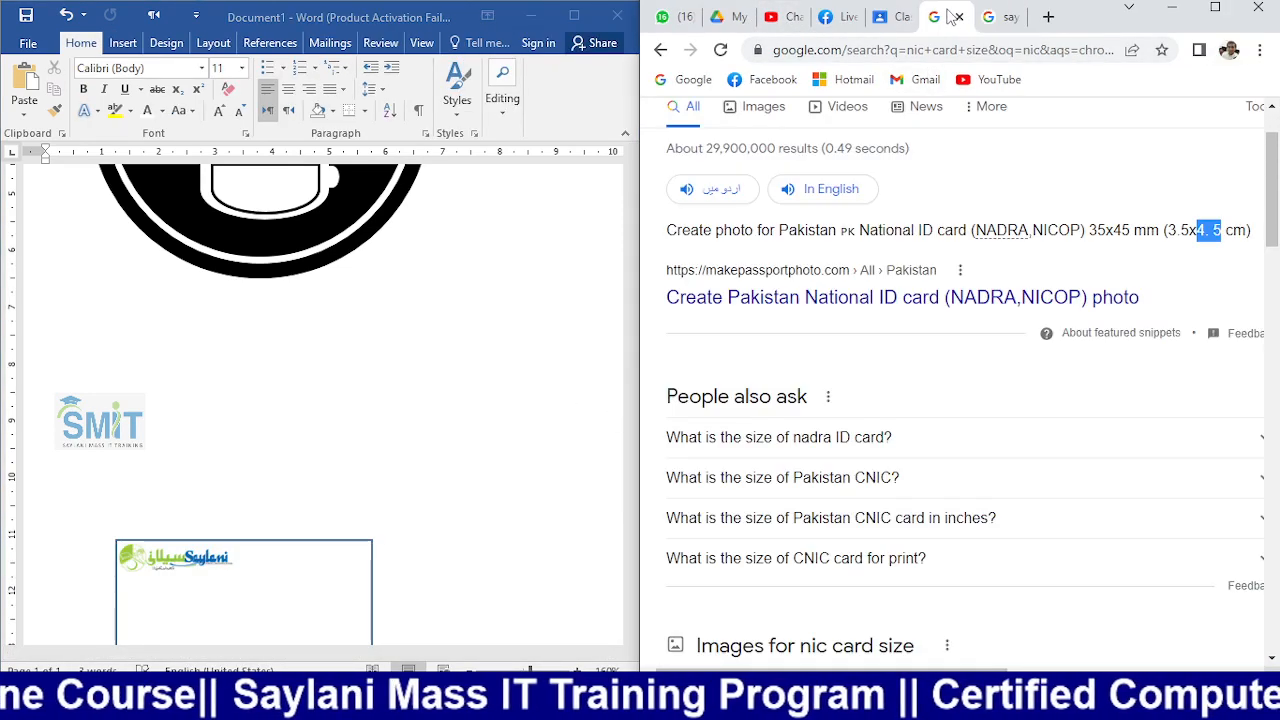
left_click(722, 17)
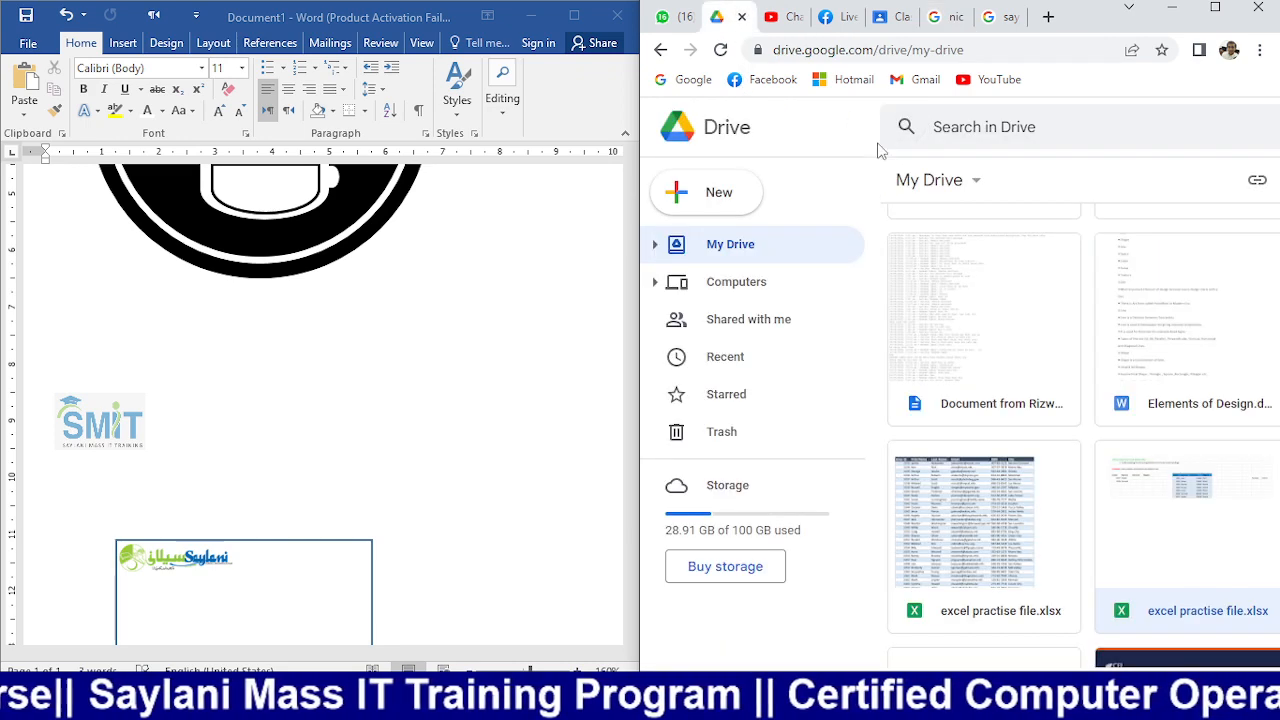
left_click(895, 12)
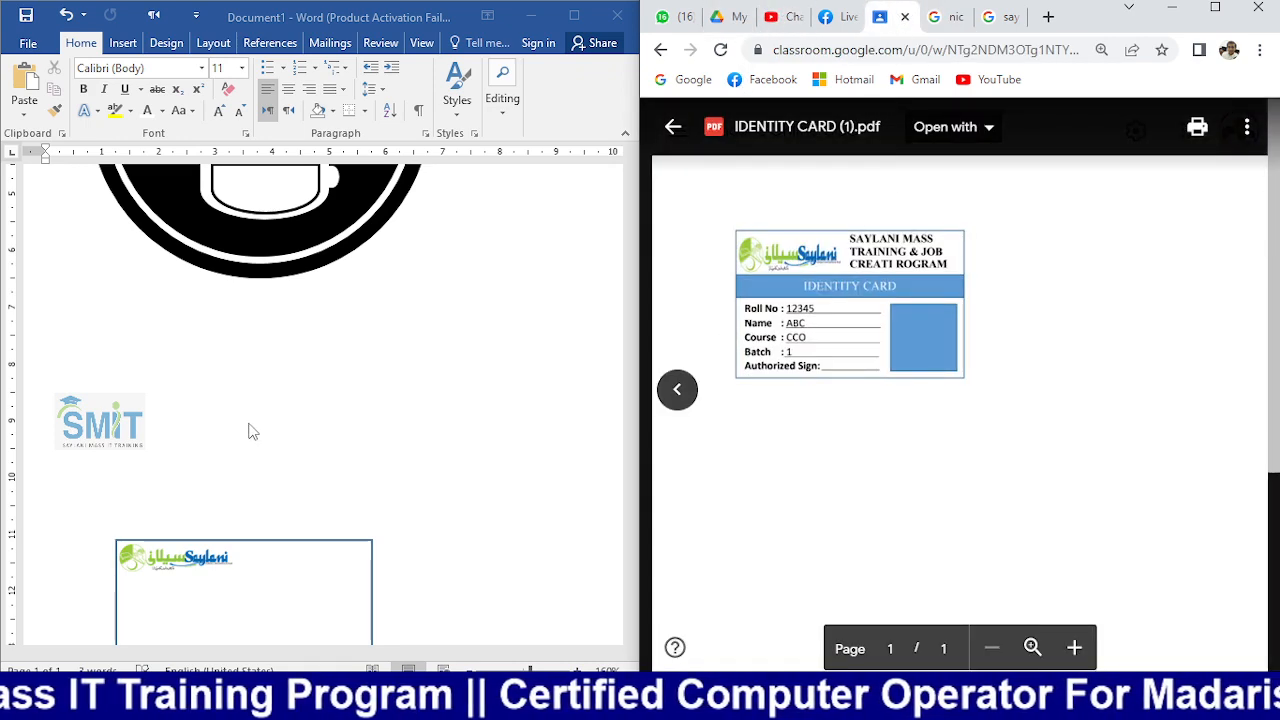
- Stretch the Saylani logo slightly taller inside the card, keeping its width, to match the reference card
scroll(250, 433, "down", 4)
left_click(180, 355)
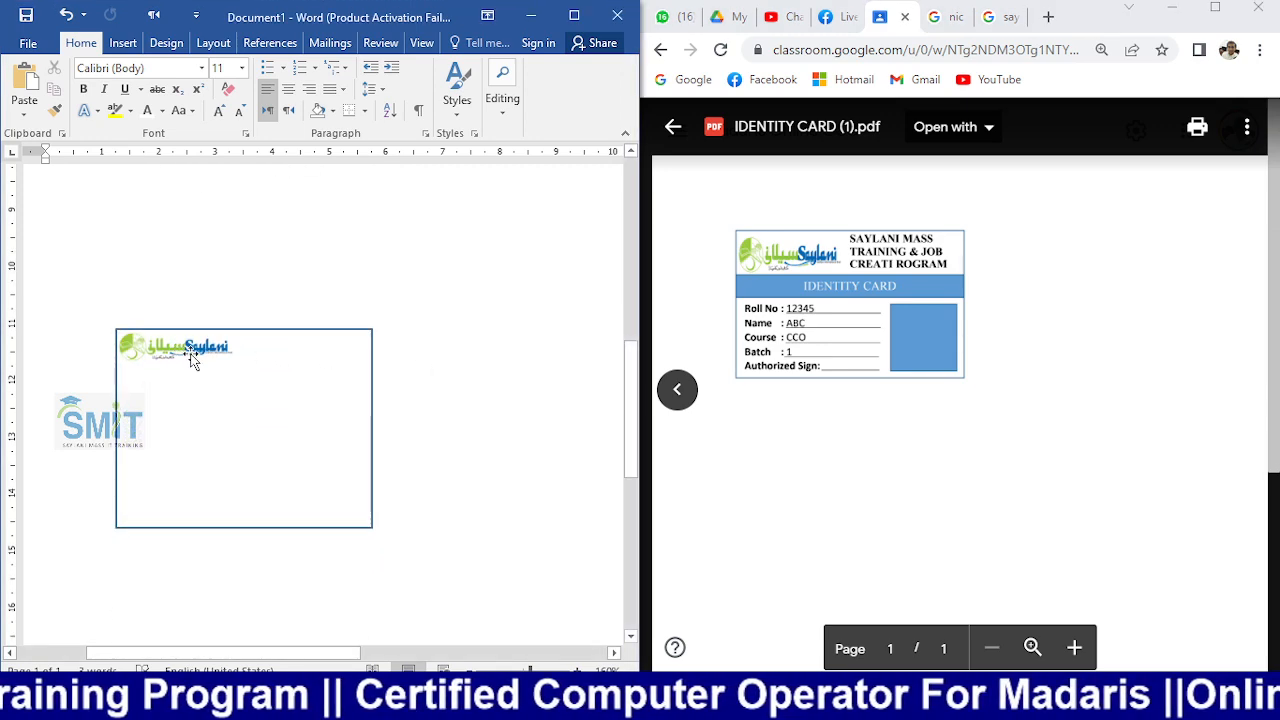
left_click(191, 357)
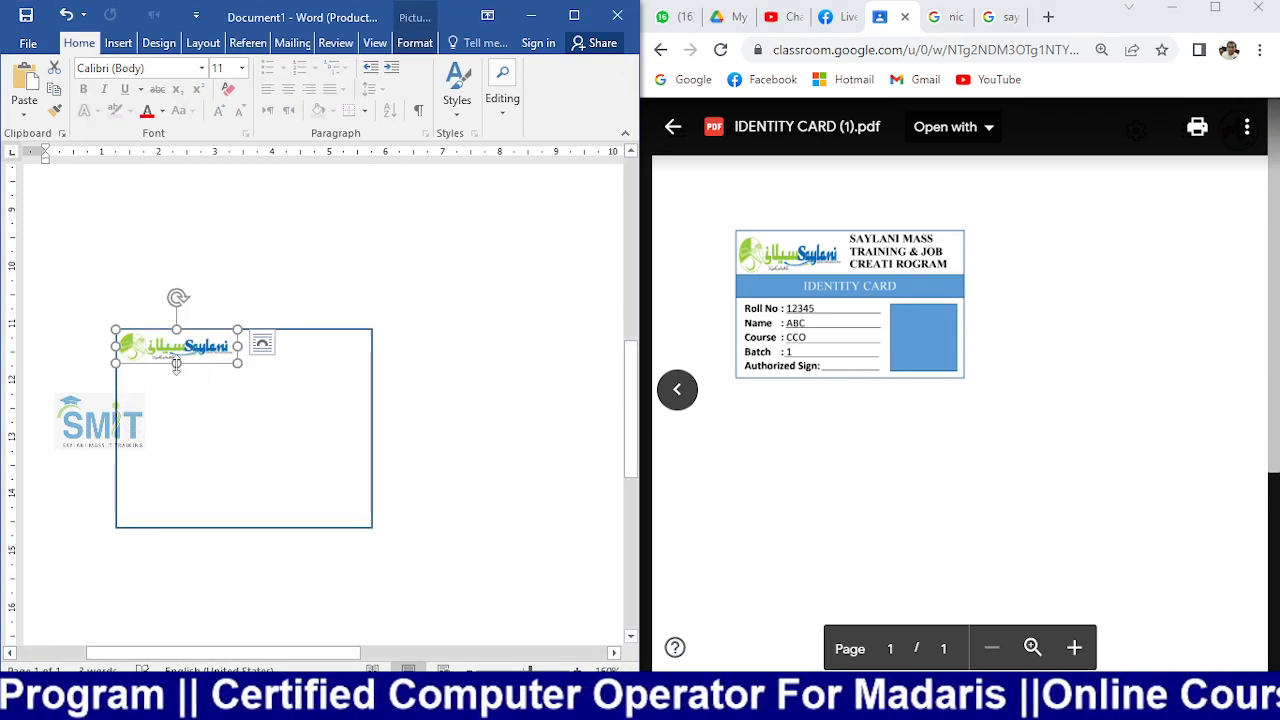
left_click_drag(176, 364, 178, 379)
left_click(542, 371)
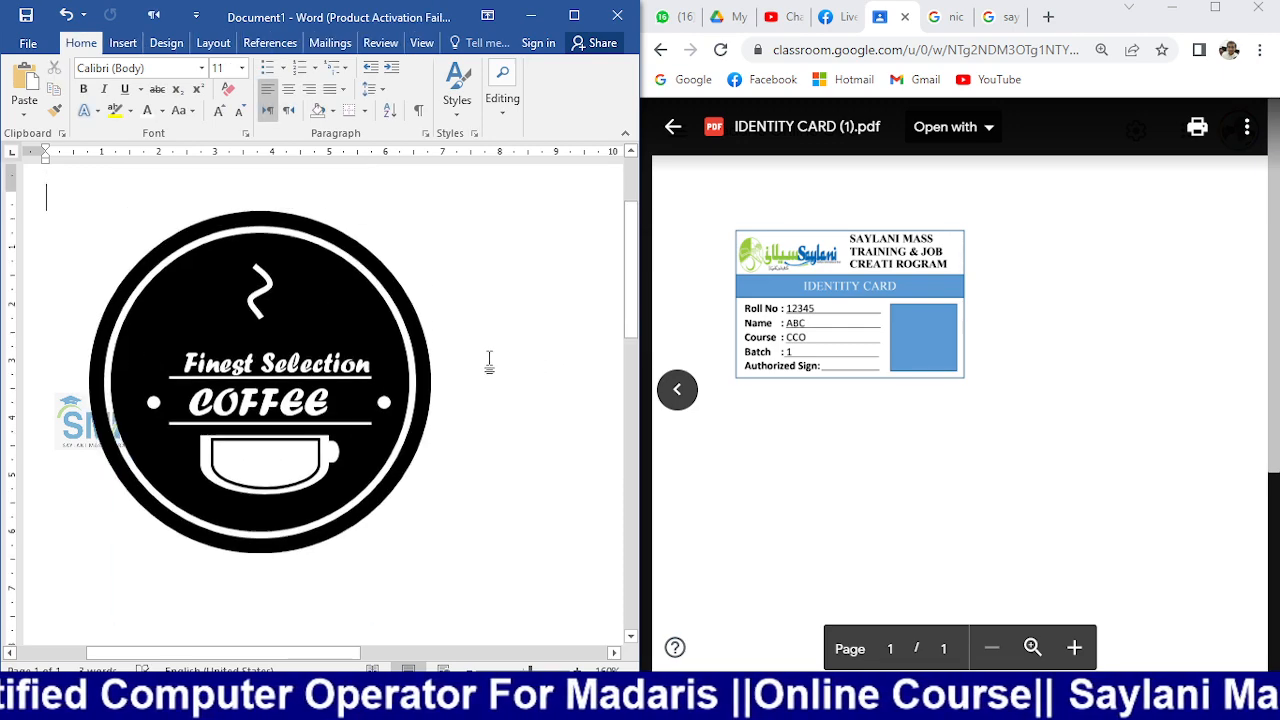
scroll(475, 345, "down", 8)
scroll(462, 335, "up", 4)
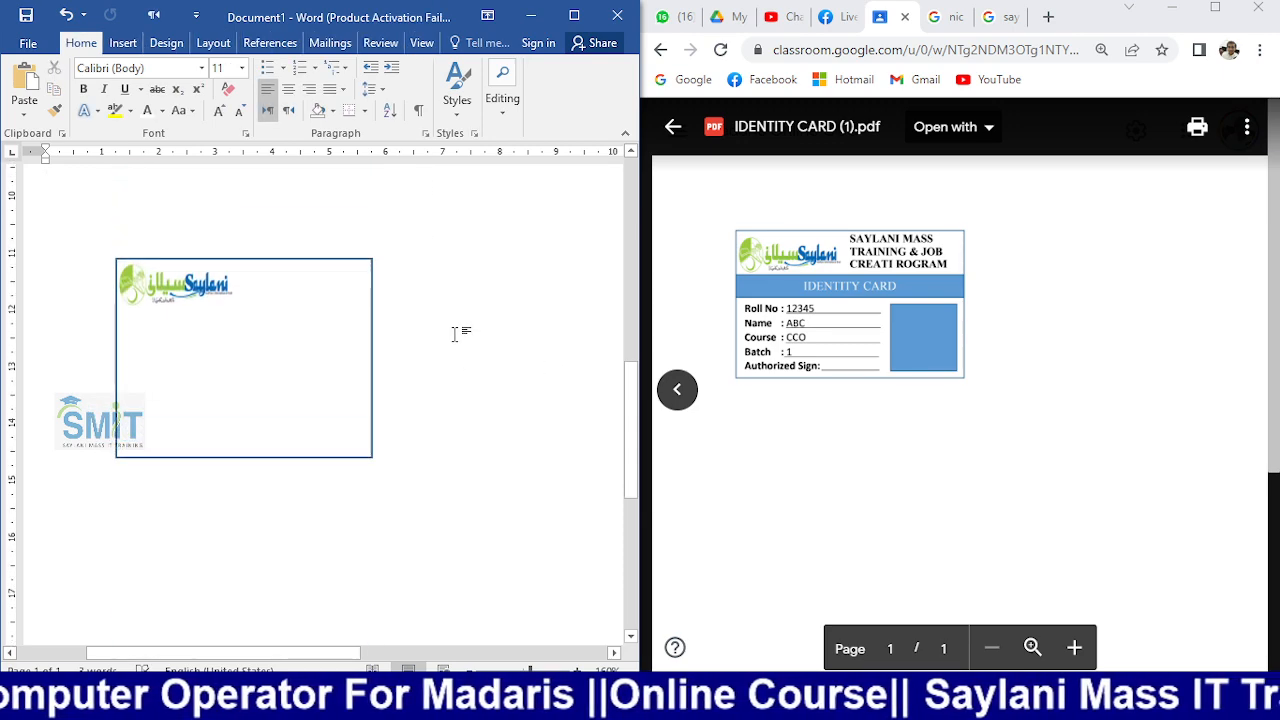
- Draw a thin blue rectangle across the card's full width just below the Saylani logo
left_click(123, 42)
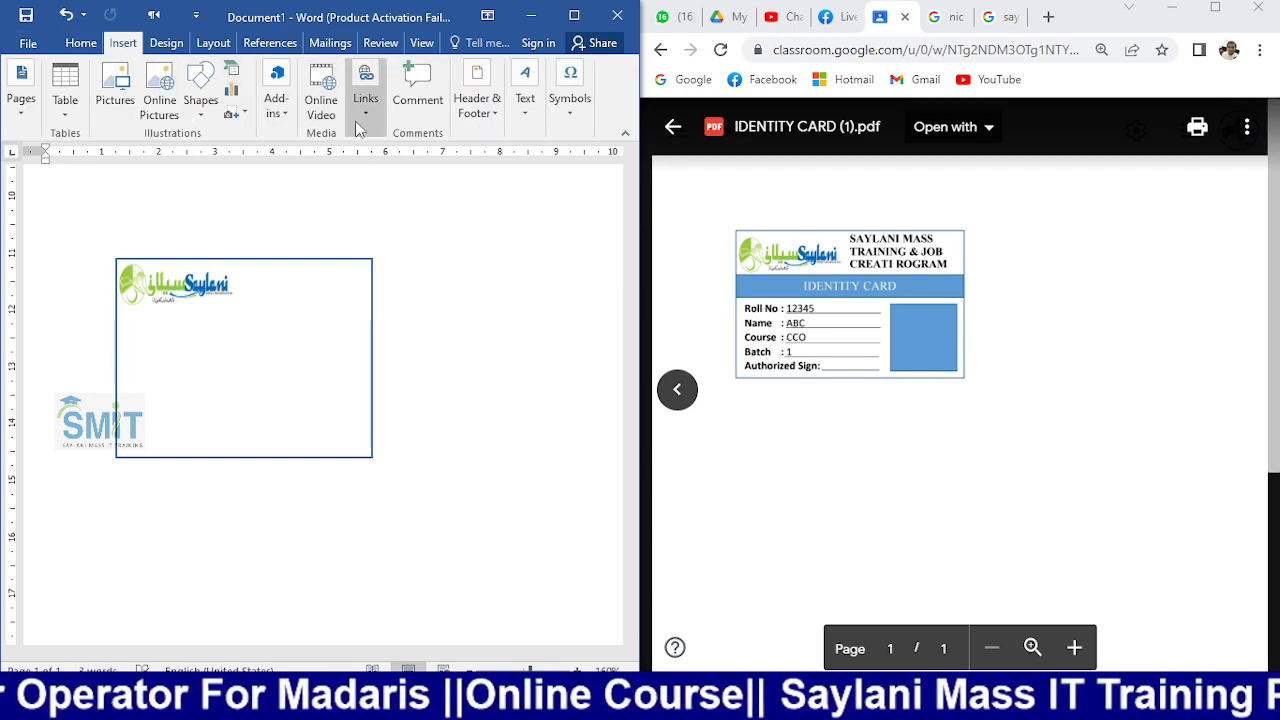
left_click(200, 92)
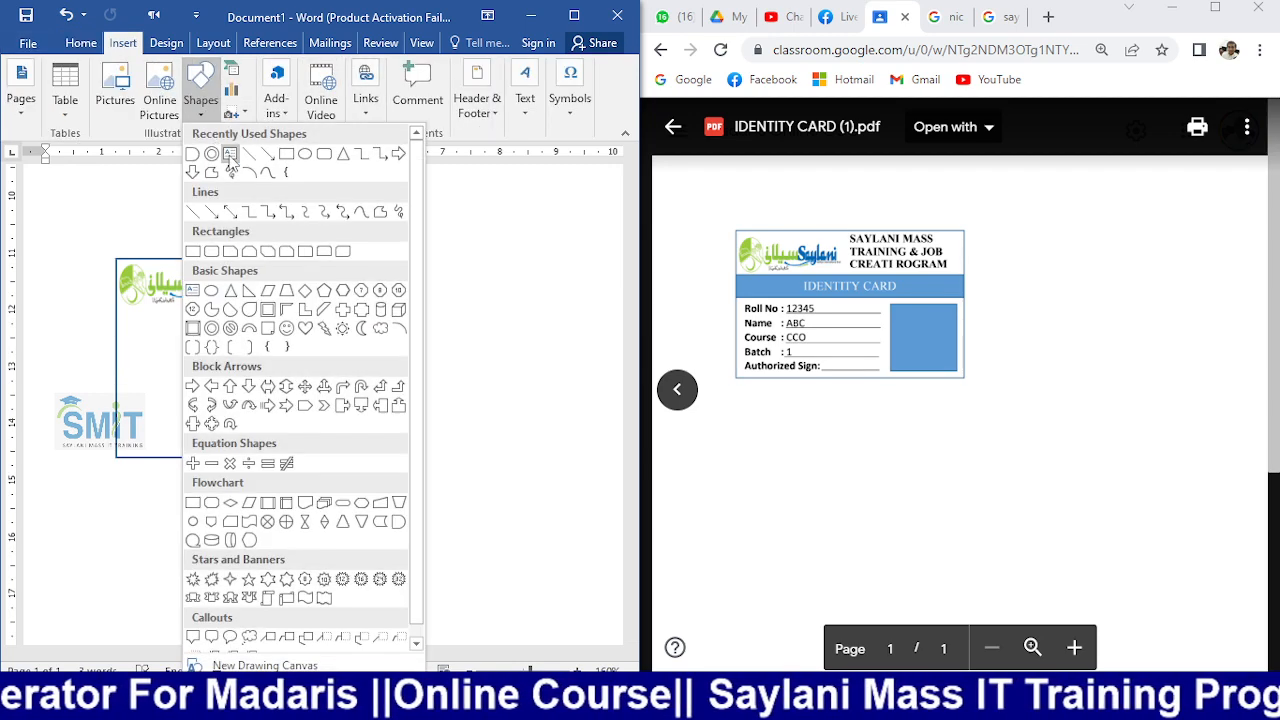
left_click(286, 154)
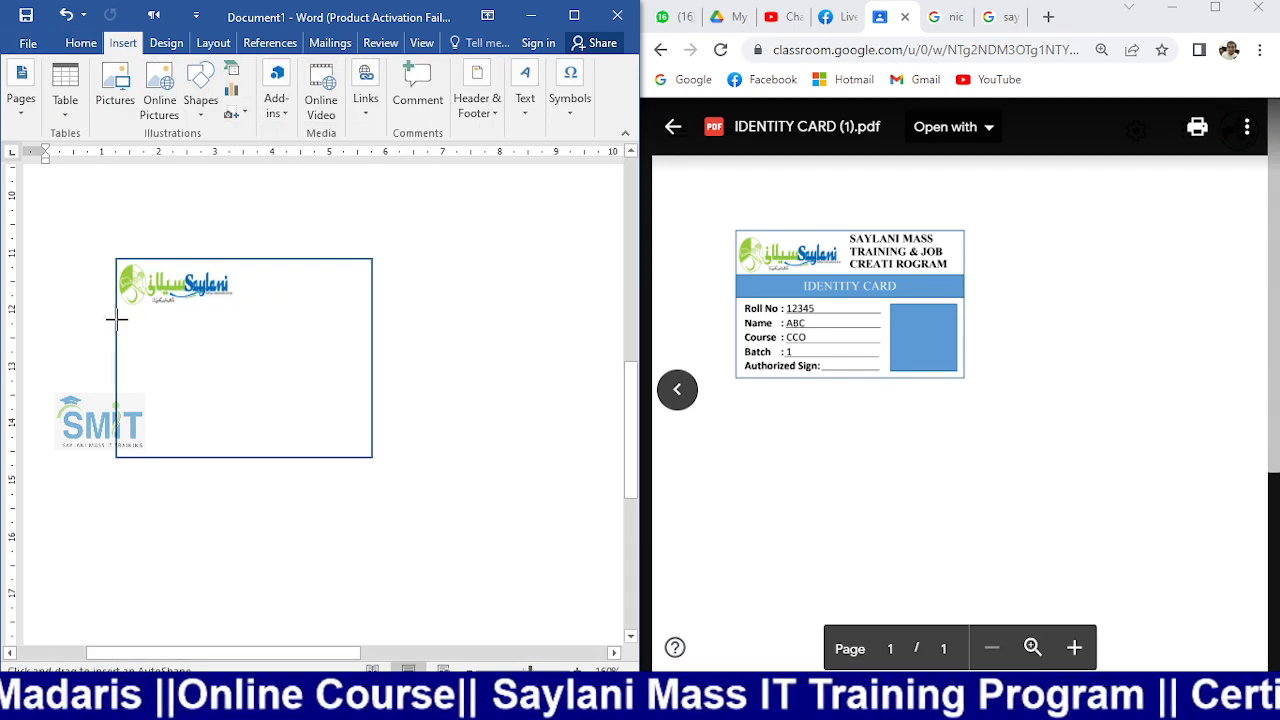
left_click_drag(116, 321, 314, 331)
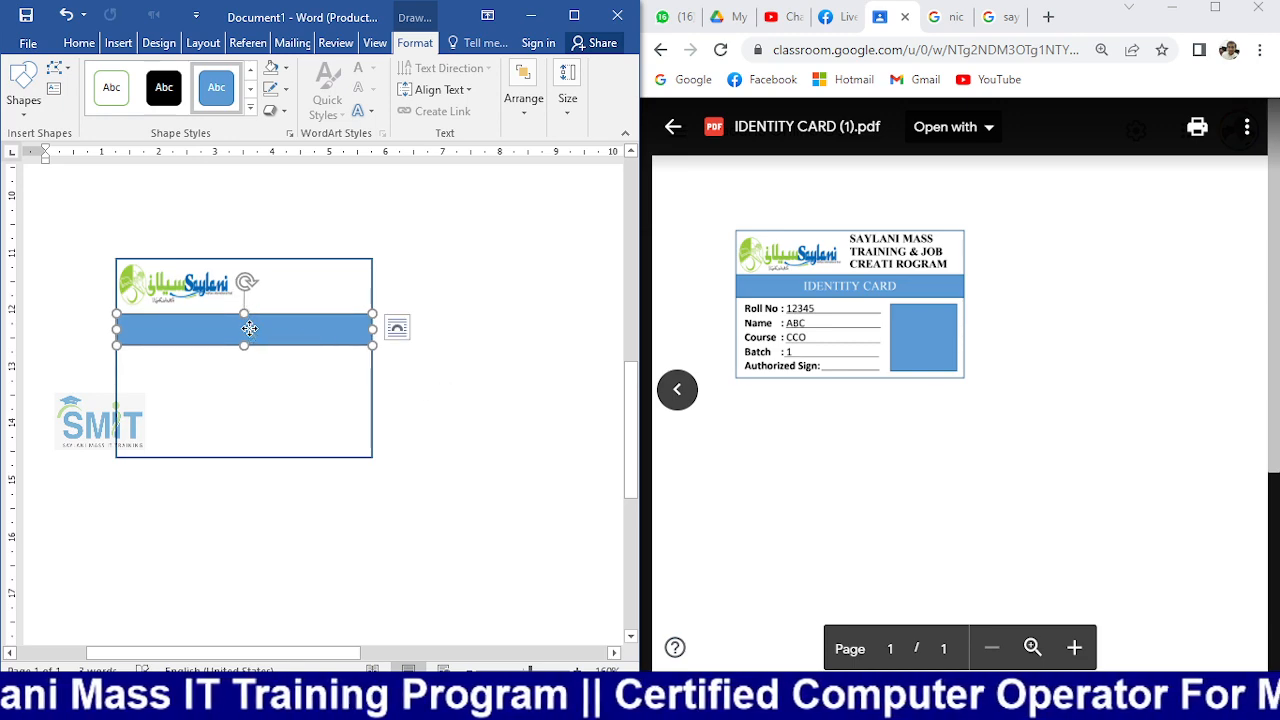
- Add the text IDENTITY CARD inside the blue band below the Saylani logo
right_click(251, 331)
left_click(311, 441)
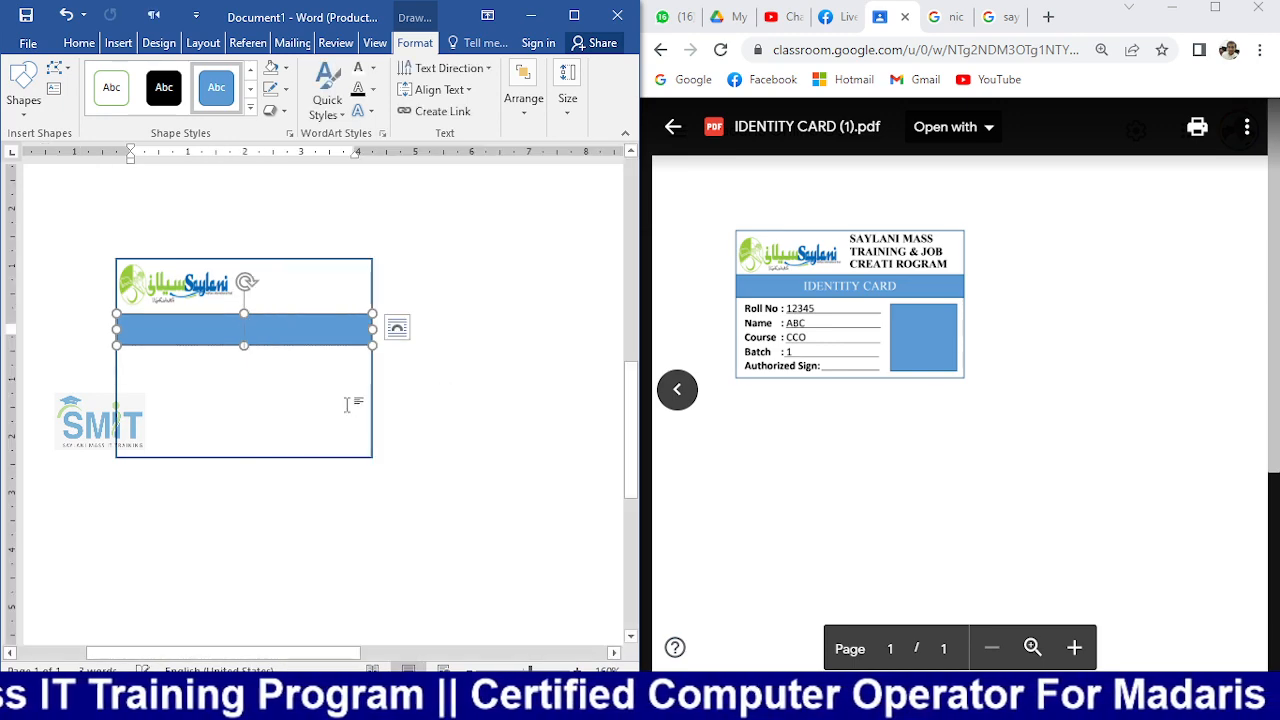
type("IDEN")
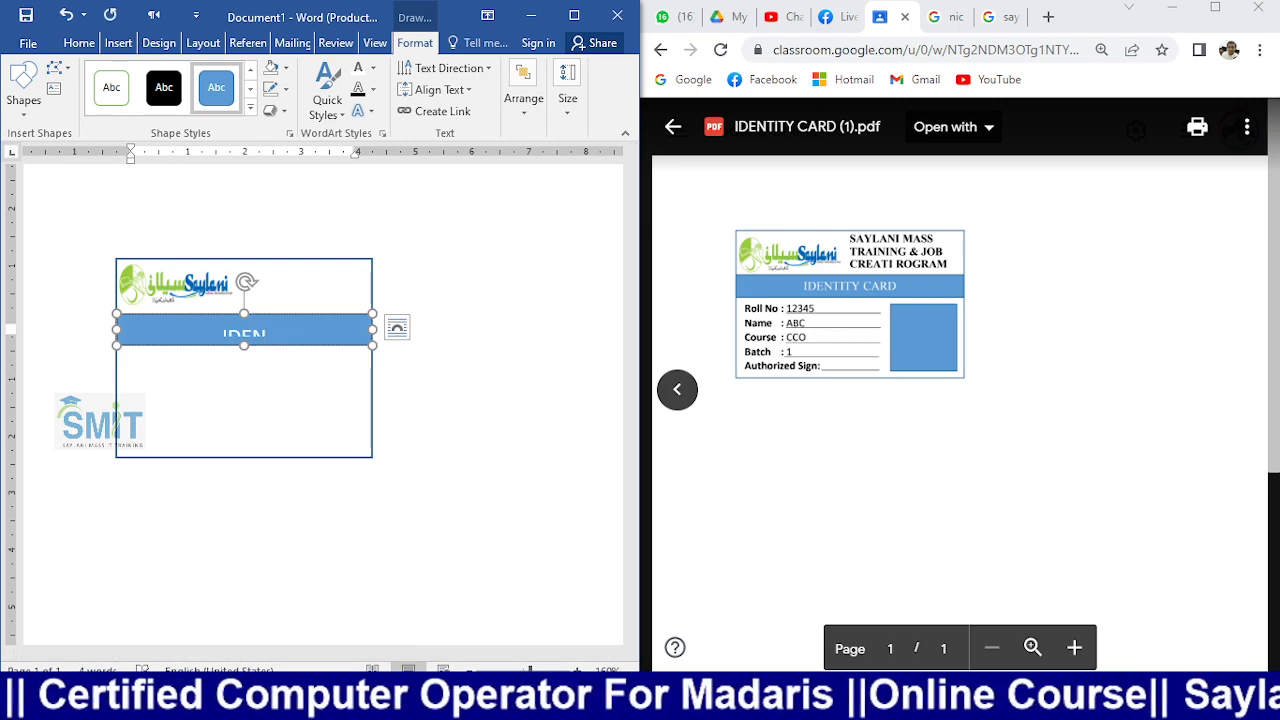
type("TI")
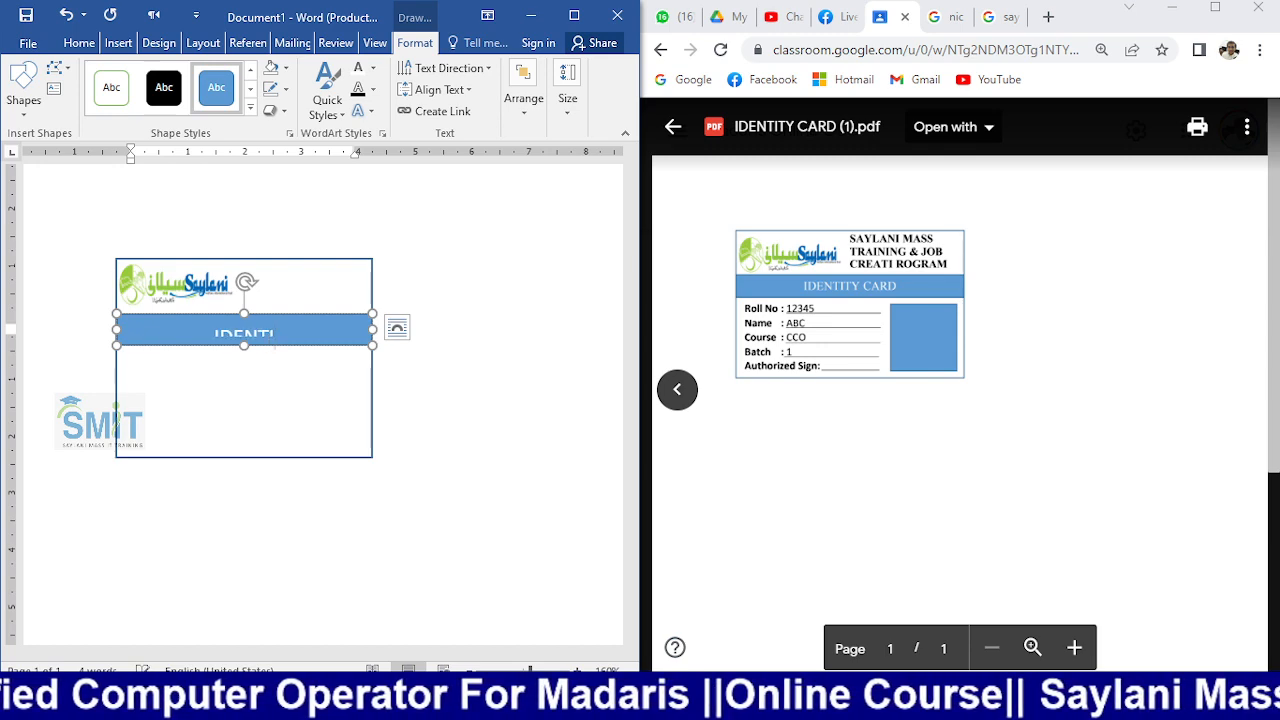
type("TY")
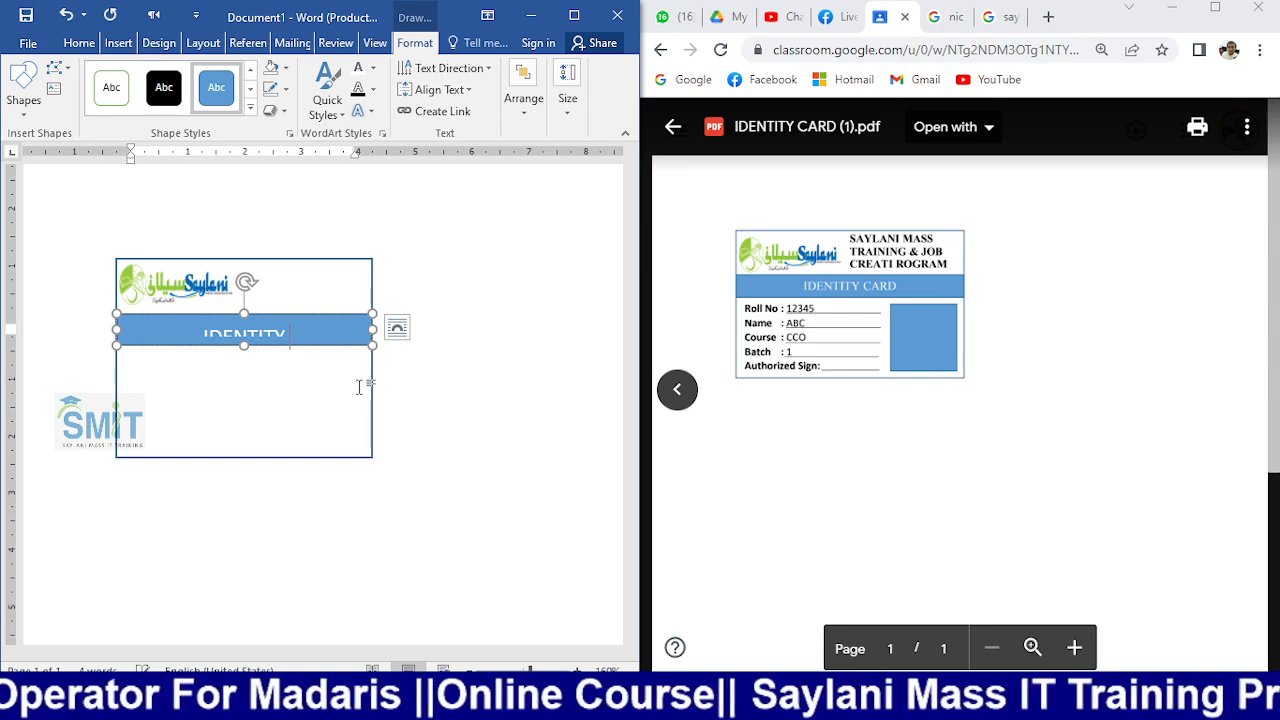
type(" CARD")
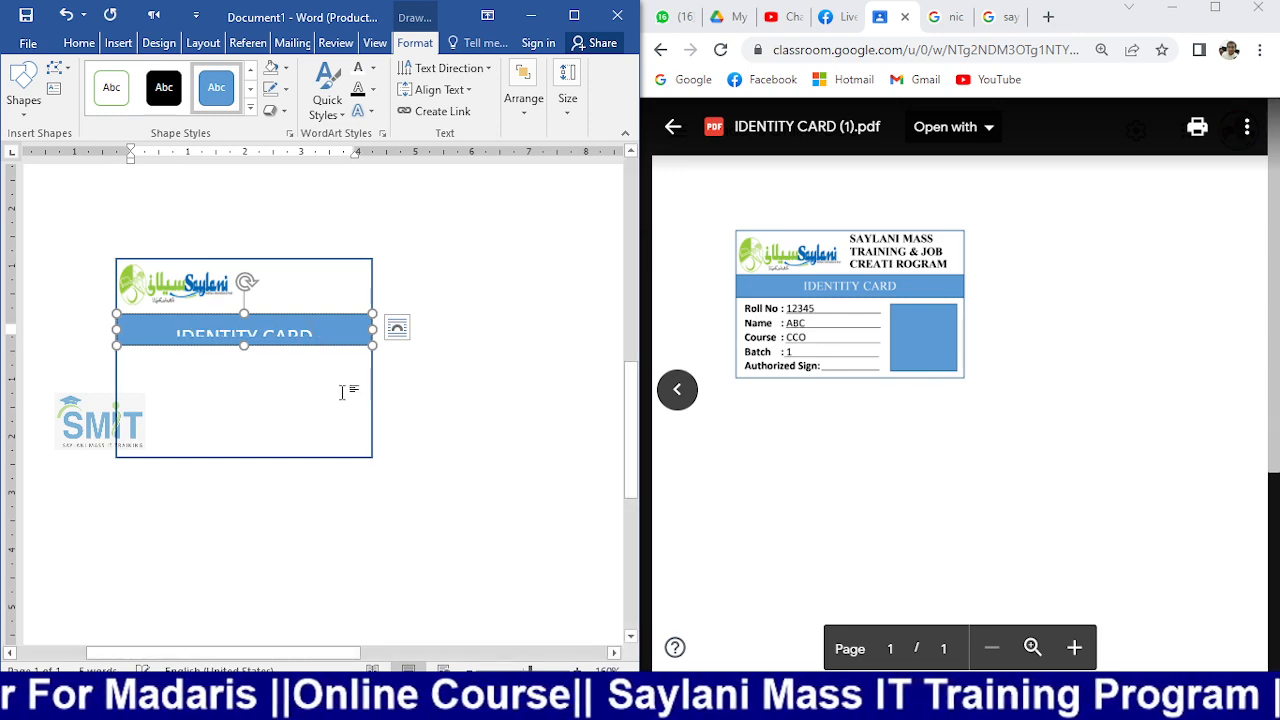
- Make the blue band slightly taller and set its IDENTITY CARD text to font size 10
key("ctrl+shift+Left")
key("ctrl+shift+Left")
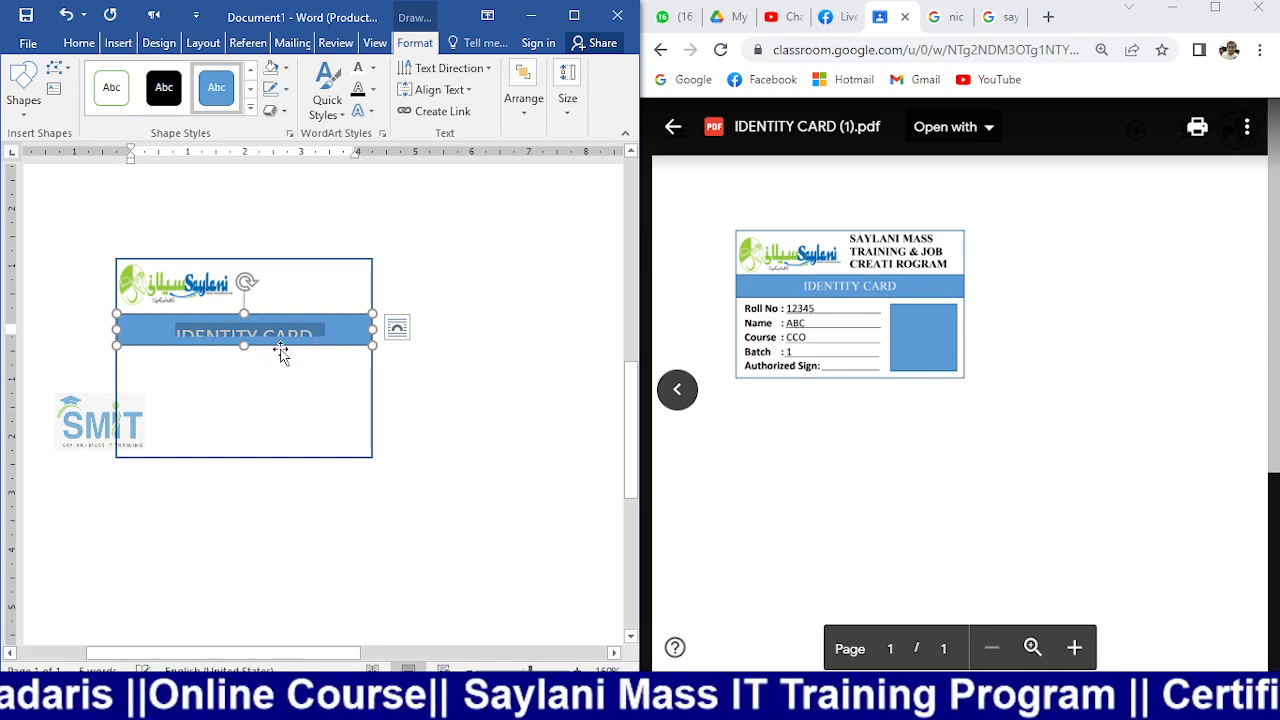
left_click(79, 42)
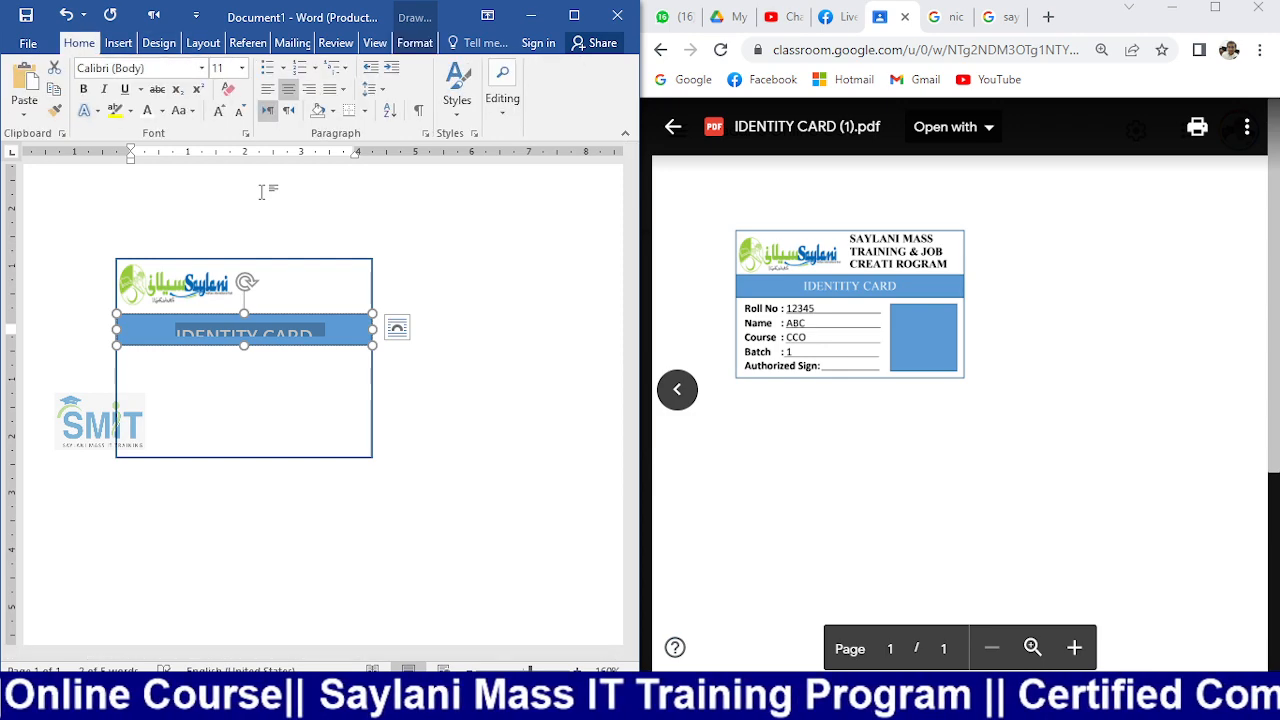
left_click_drag(244, 345, 242, 355)
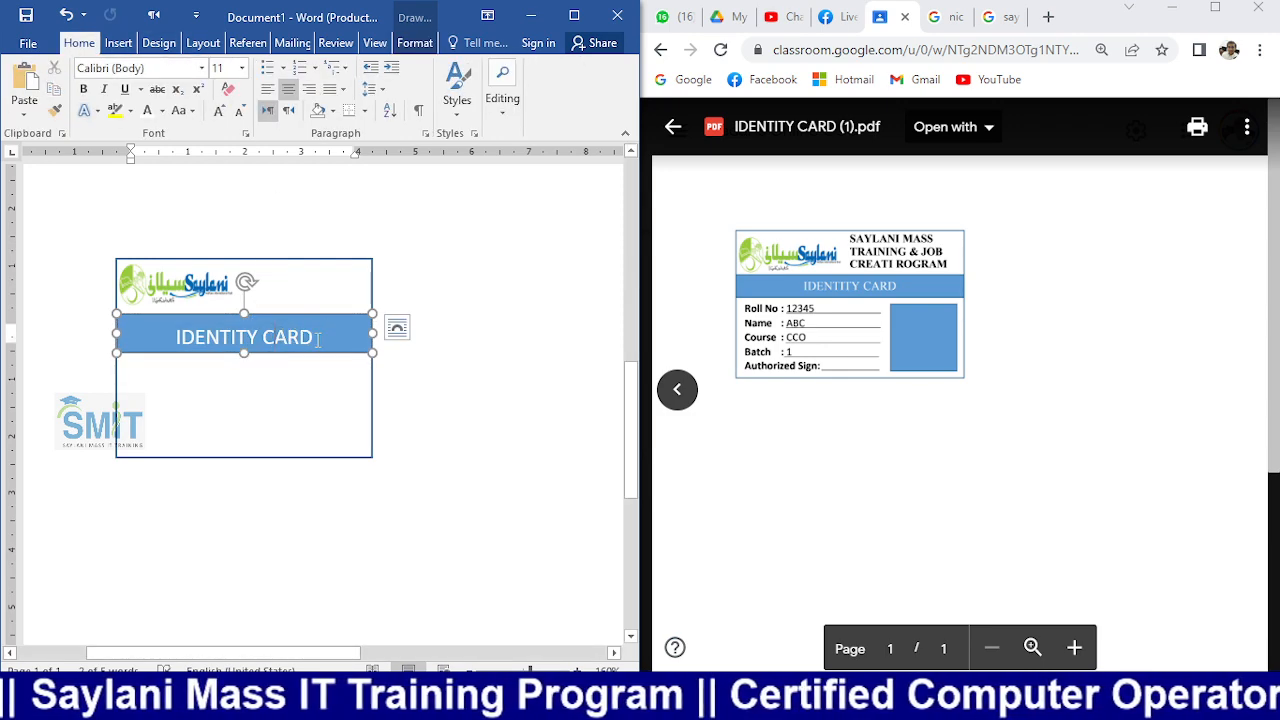
left_click_drag(320, 338, 191, 336)
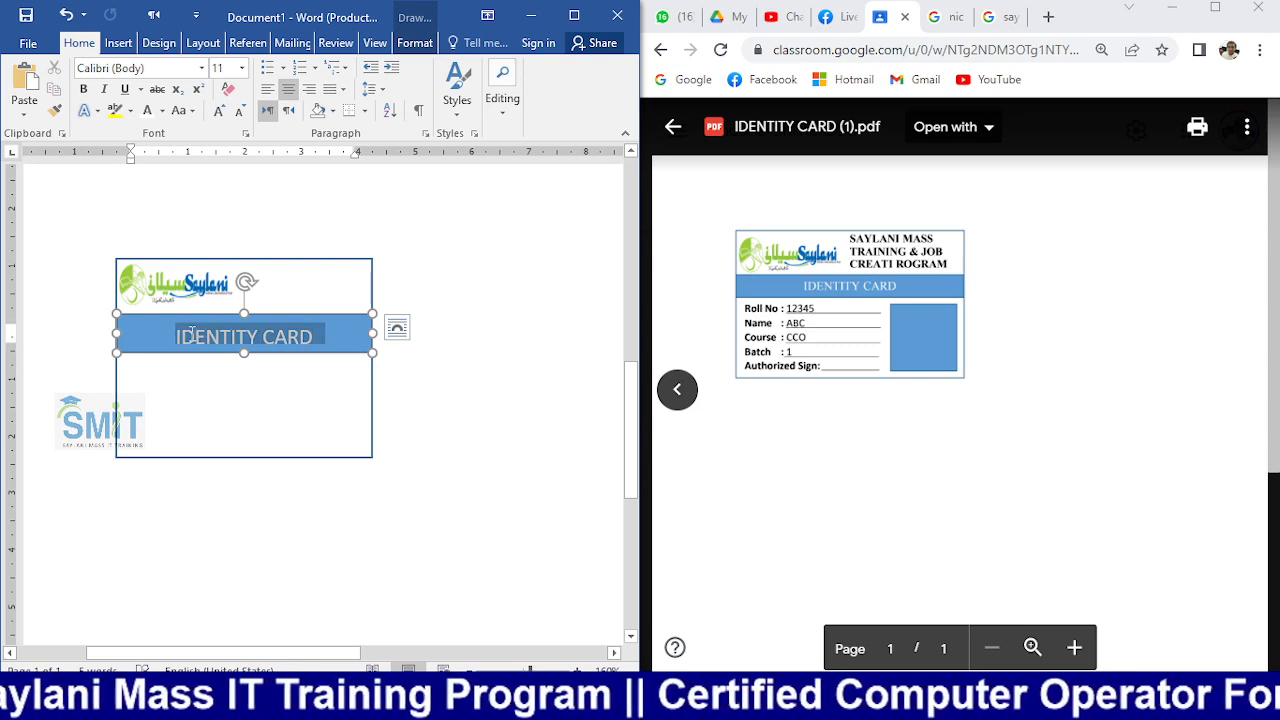
left_click(242, 68)
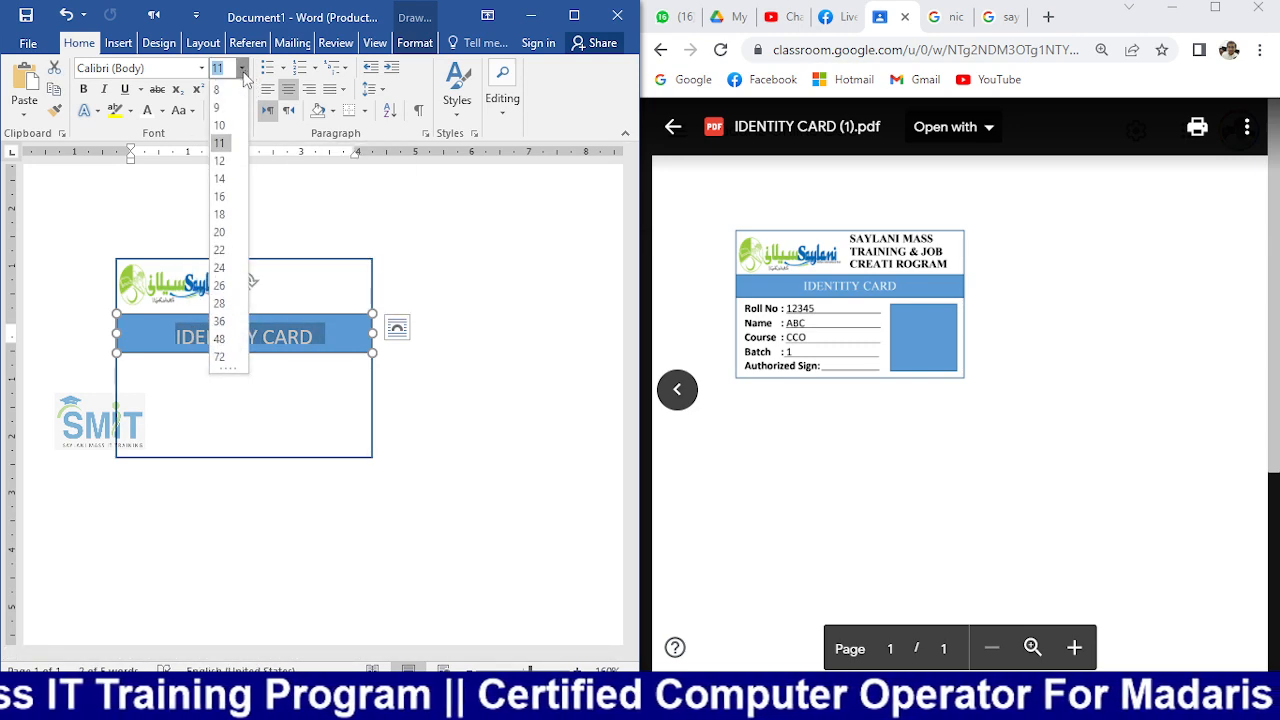
left_click(228, 128)
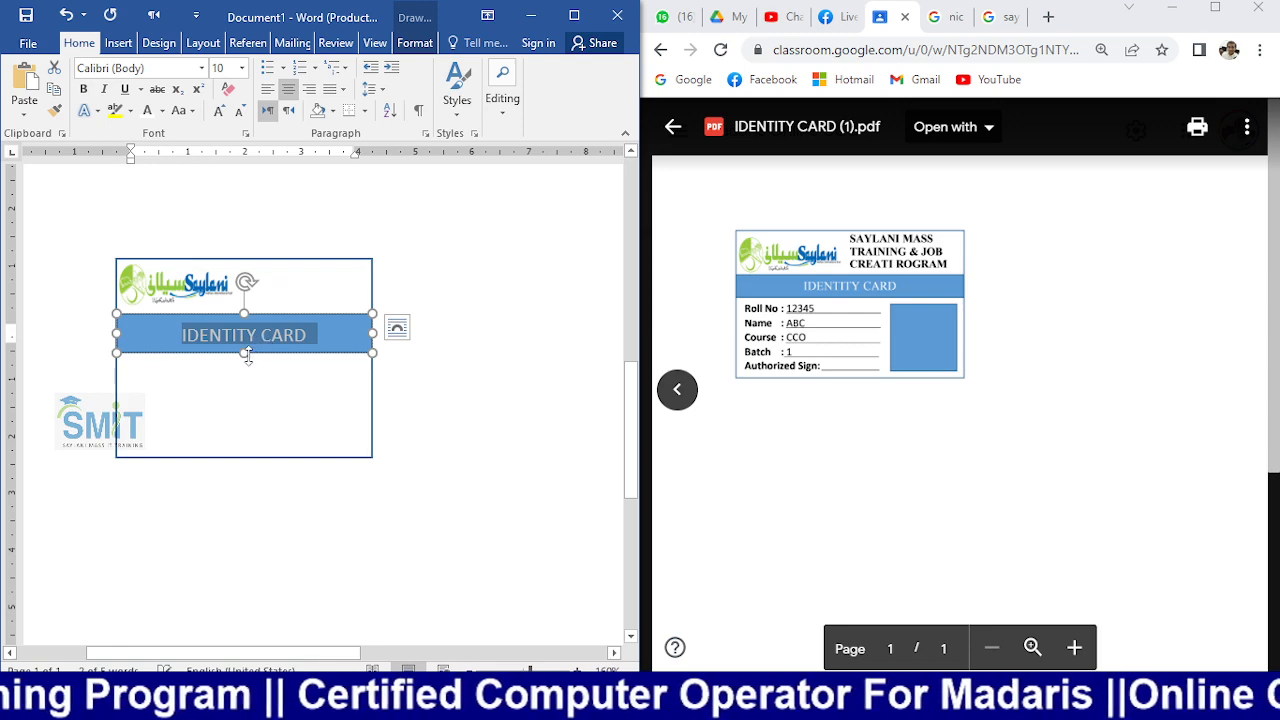
- Remove the space after the IDENTITY CARD paragraph and adjust the blue band's height to just fit the text
left_click(244, 352)
left_click_drag(244, 352, 242, 347)
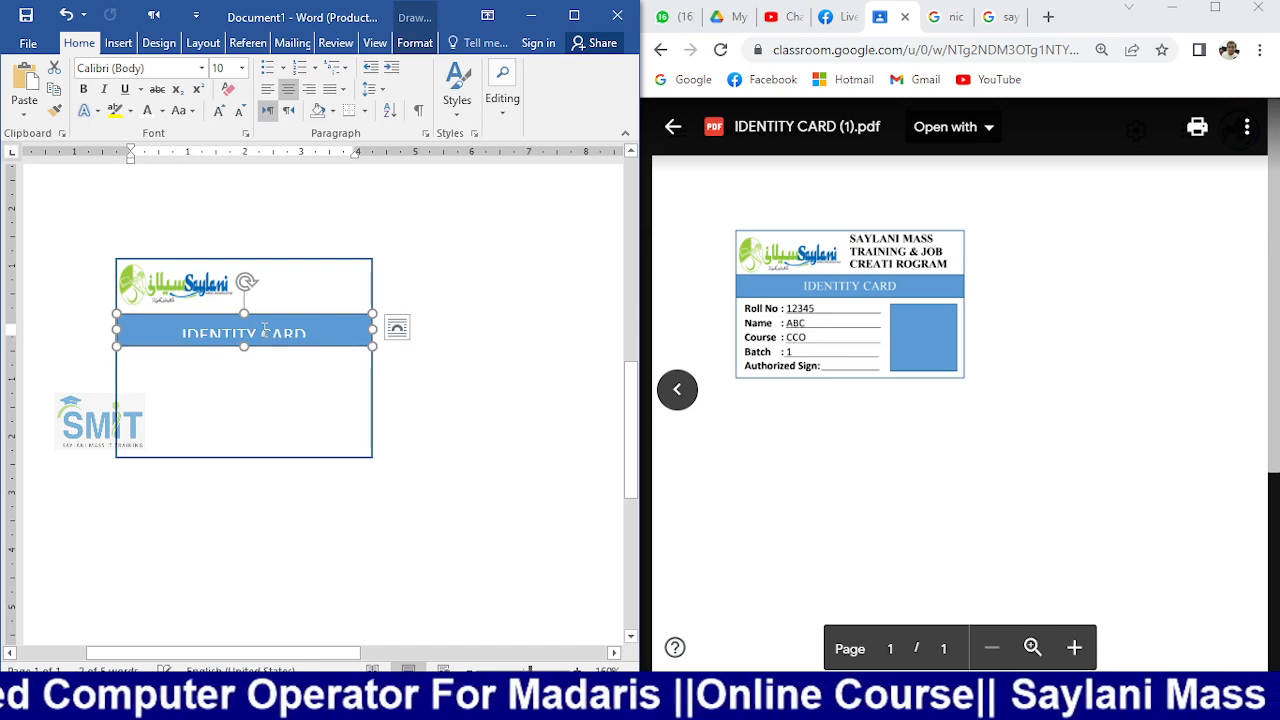
triple_click(266, 332)
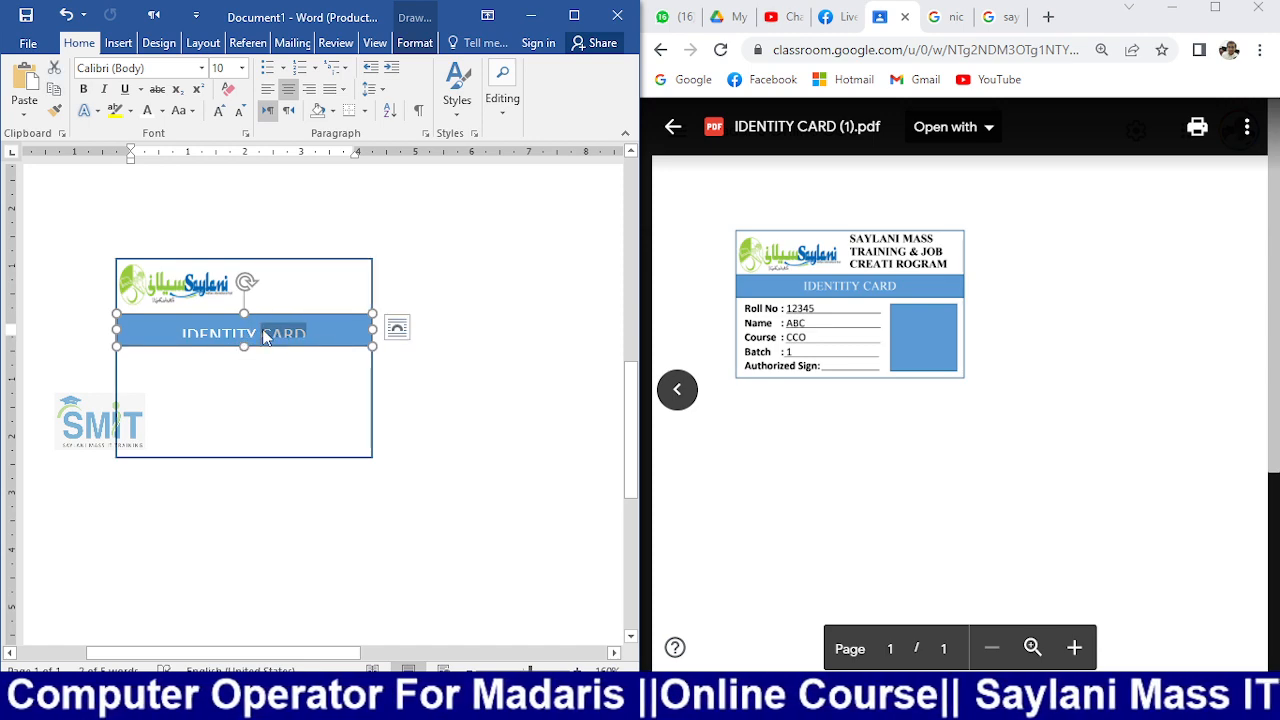
left_click(372, 89)
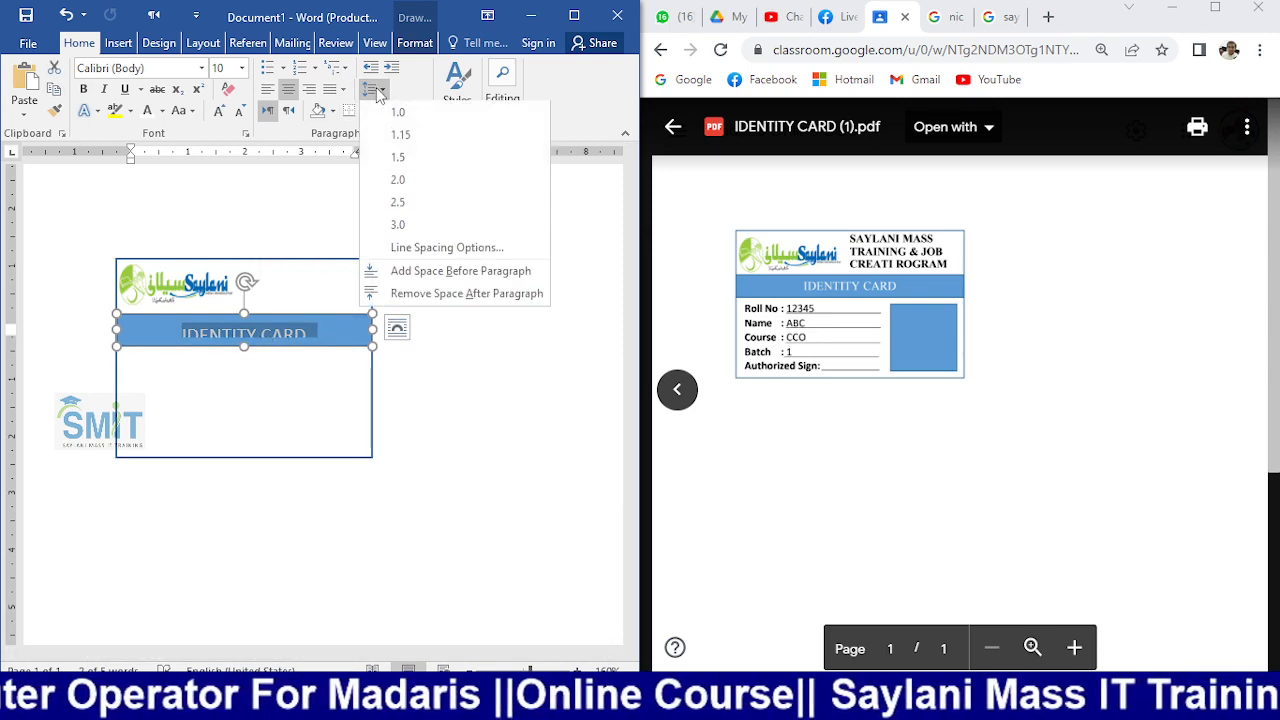
left_click(420, 296)
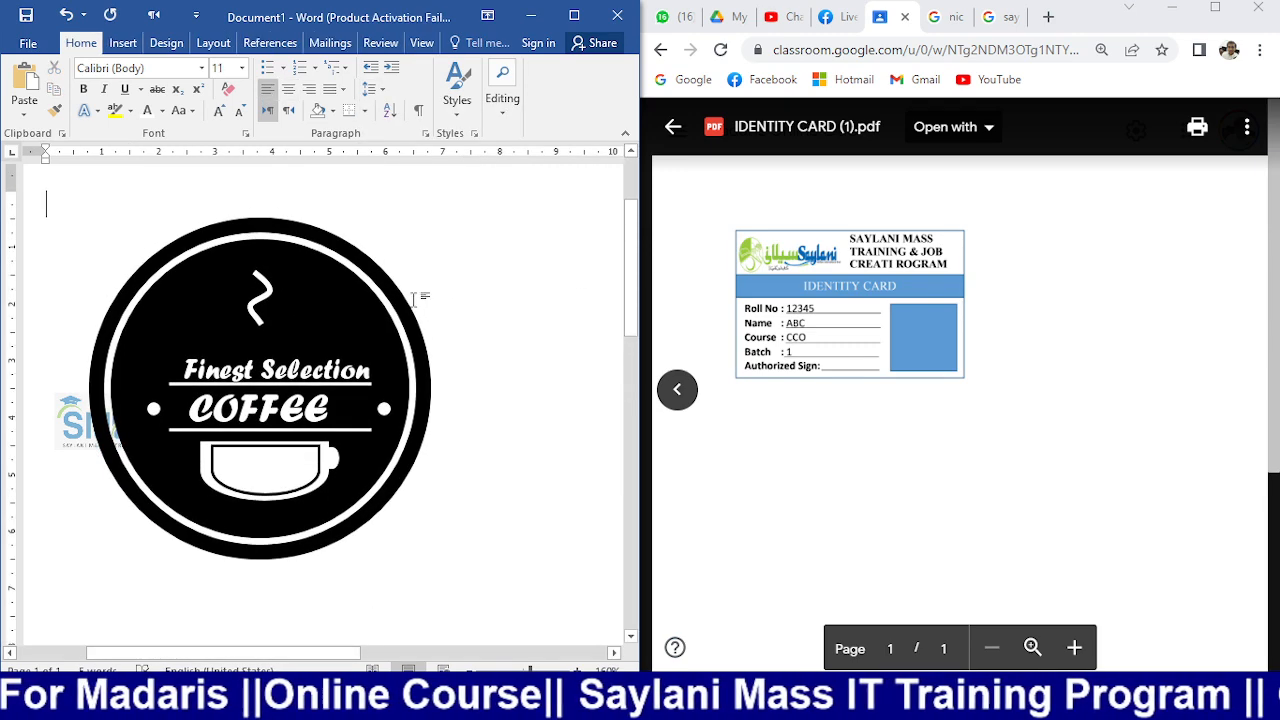
left_click(414, 277)
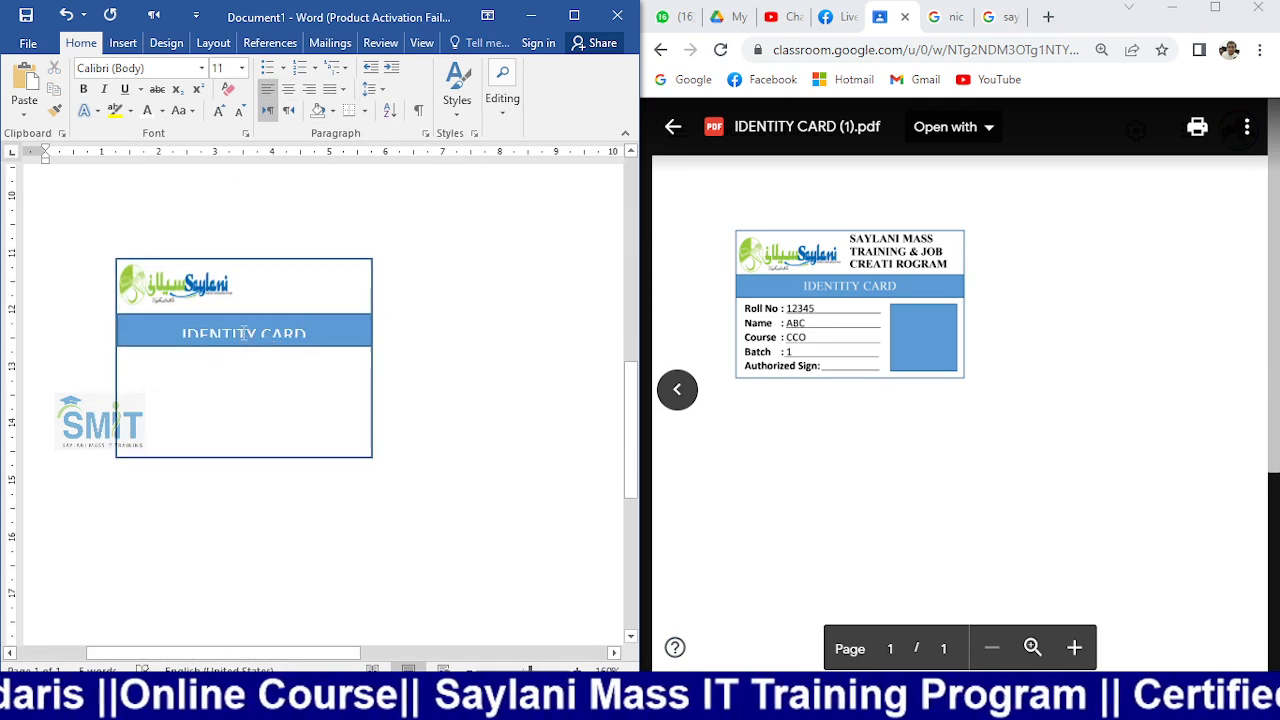
left_click(241, 318)
left_click_drag(244, 347, 245, 350)
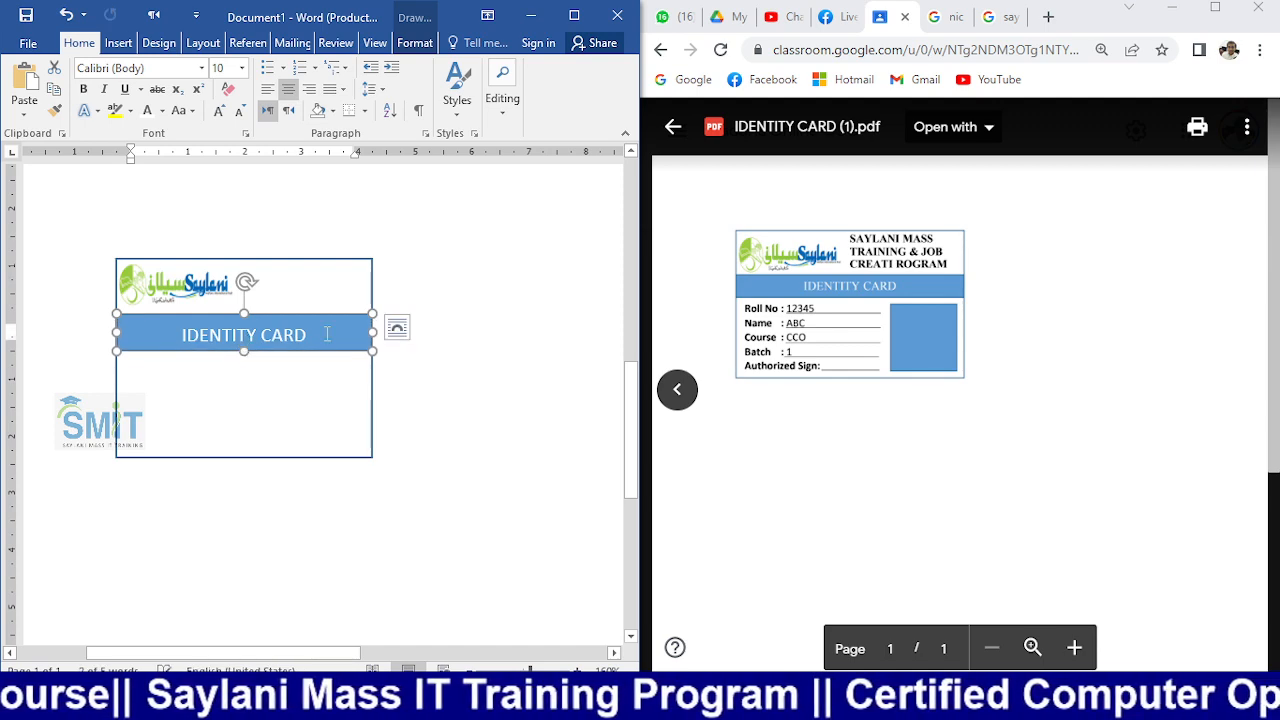
- Draw a small text box beside the card and copy the band's IDENTITY CARD text into it
left_click(500, 280)
scroll(468, 274, "down", 4)
scroll(363, 360, "down", 3)
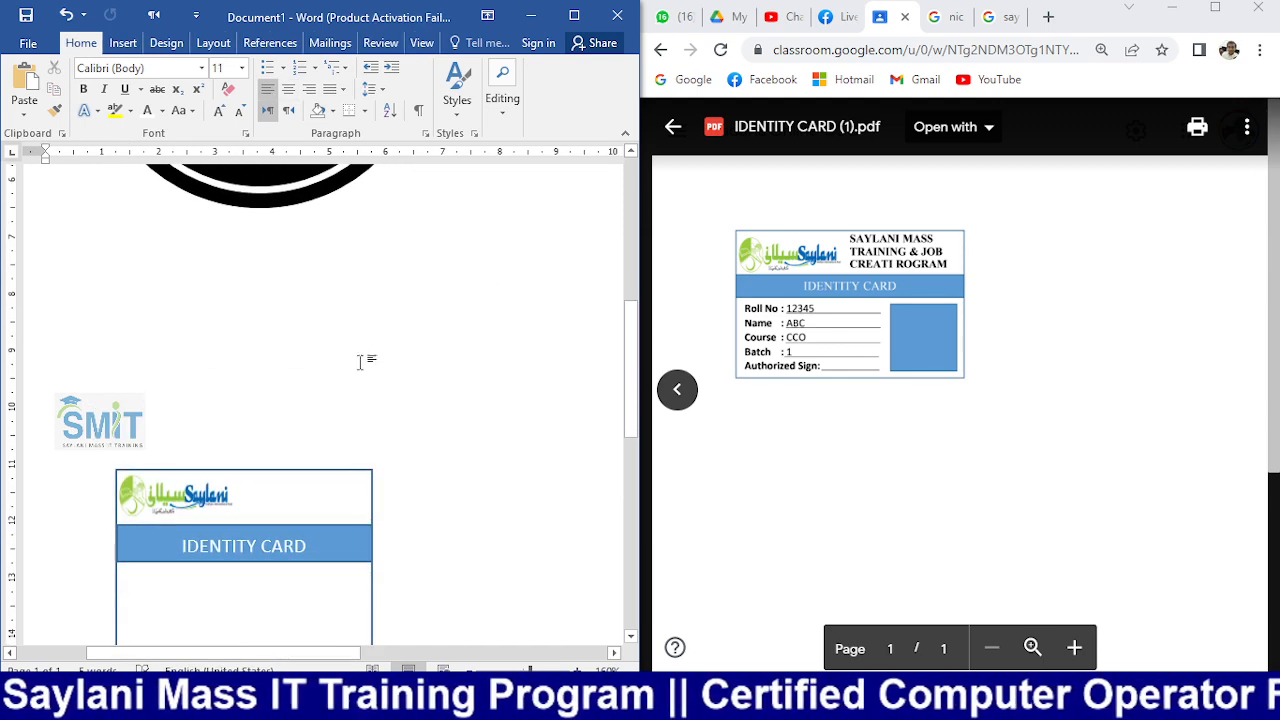
left_click(123, 42)
left_click(200, 107)
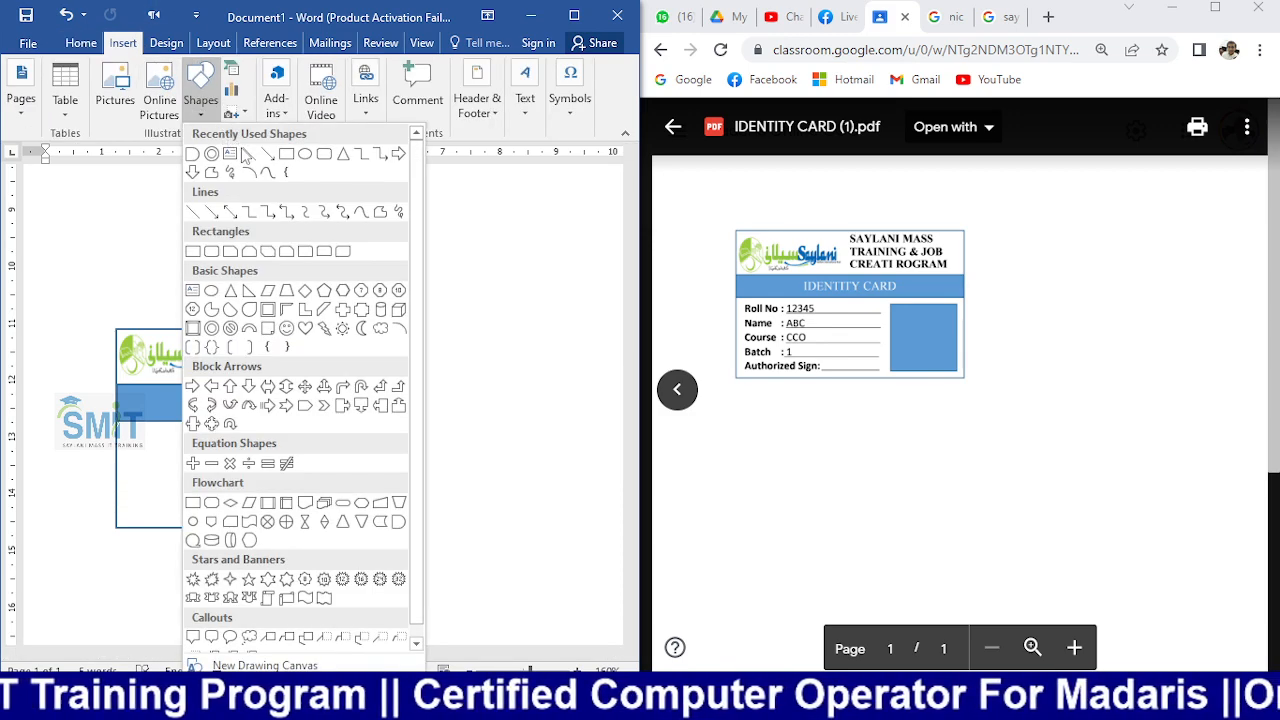
left_click(236, 157)
left_click_drag(414, 360, 538, 402)
left_click(298, 410)
triple_click(297, 412)
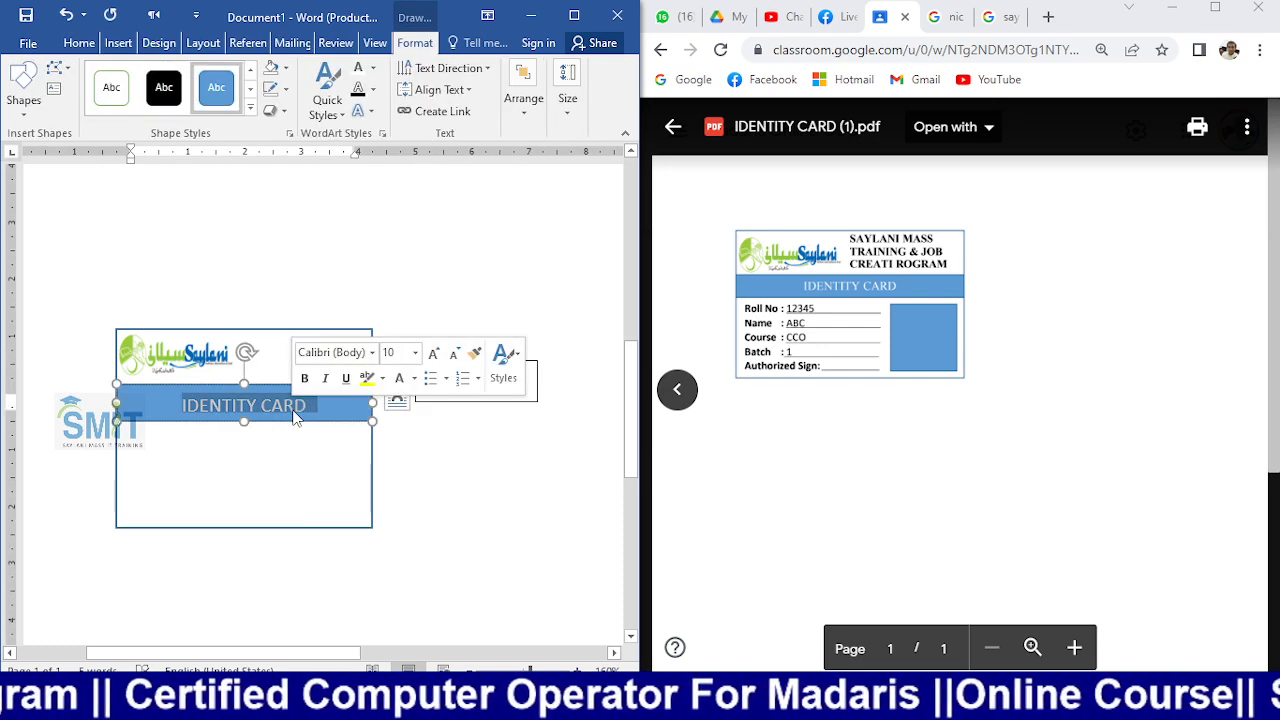
left_click(472, 382)
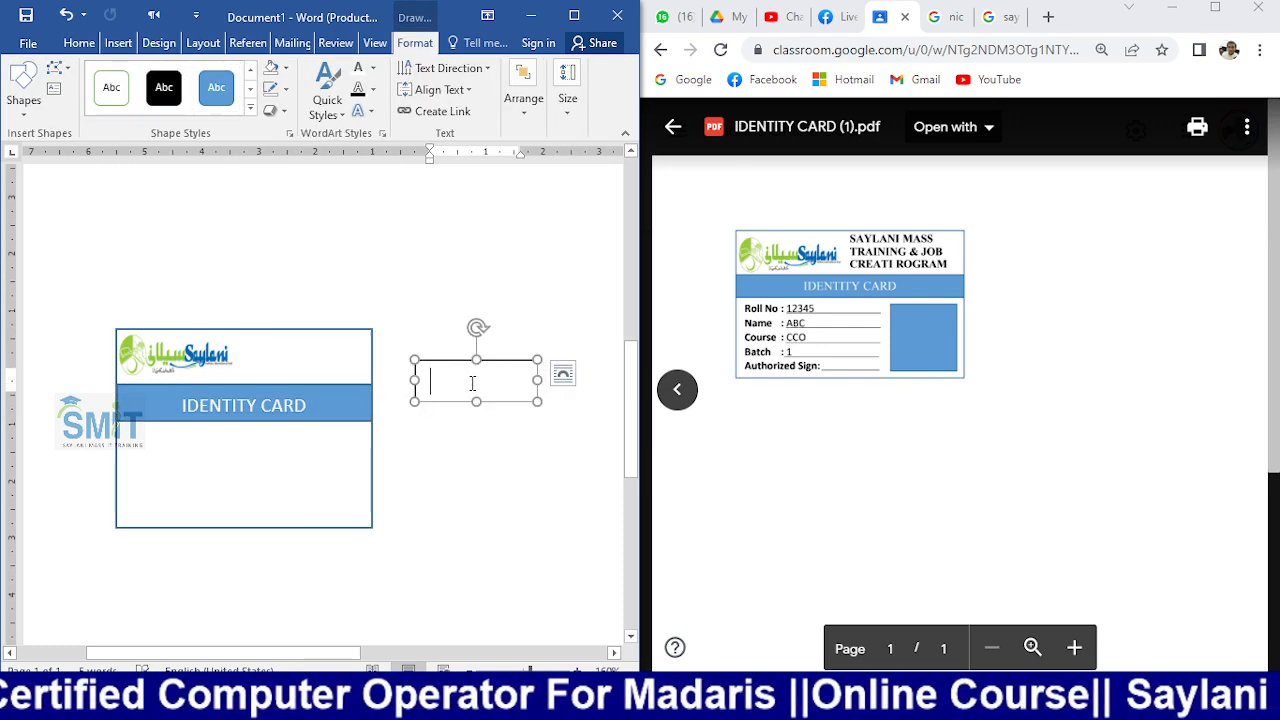
type("IDENTITY")
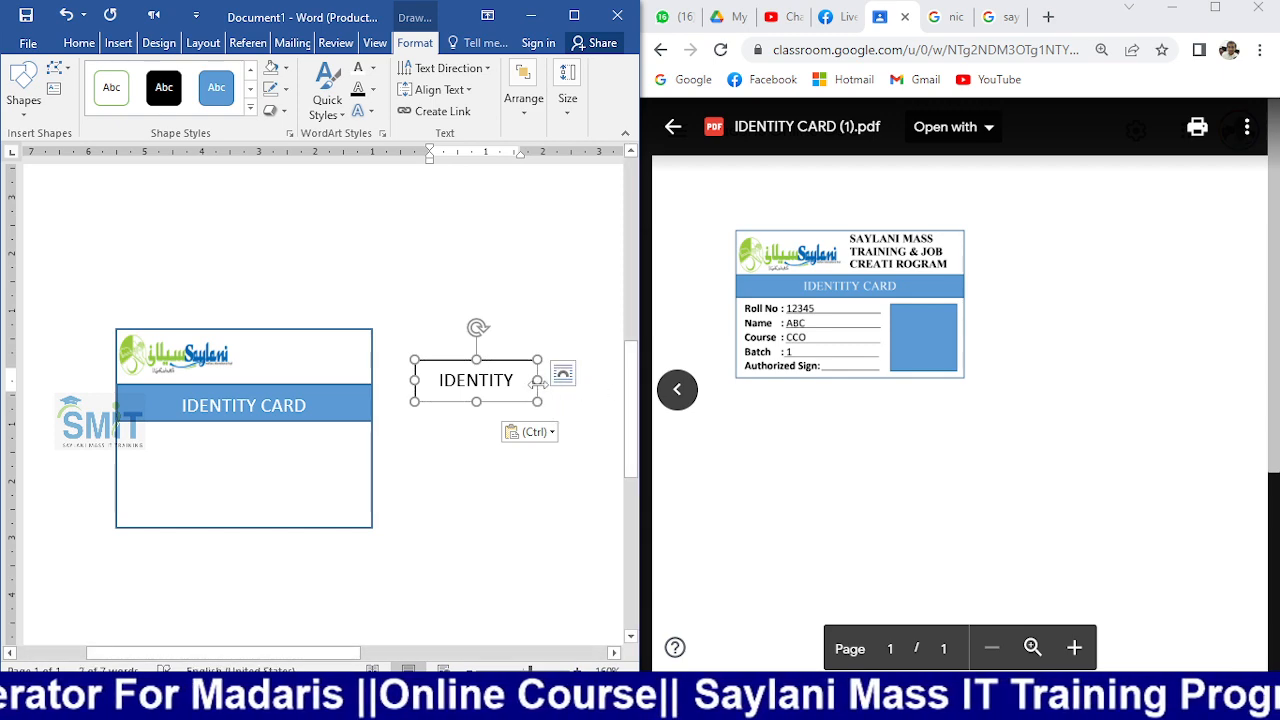
- Widen the text box so IDENTITY CARD fits on one line, and remove its outline
left_click_drag(537, 381, 588, 380)
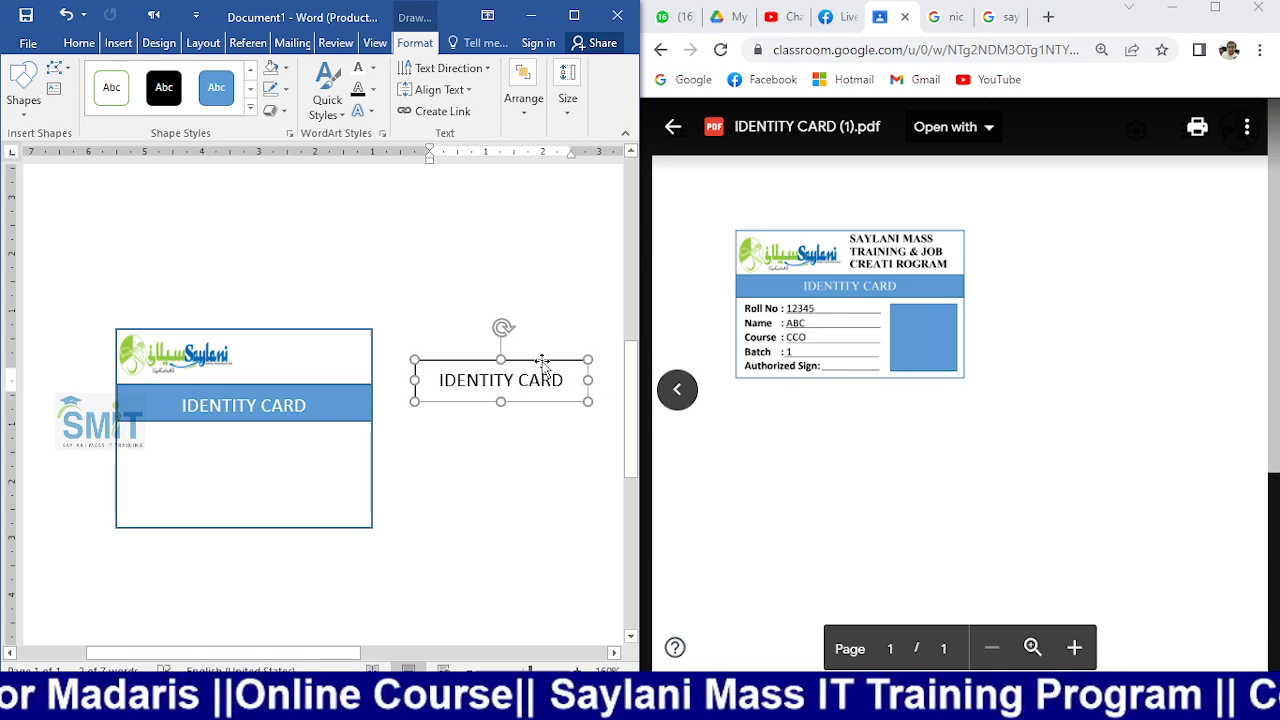
left_click(284, 89)
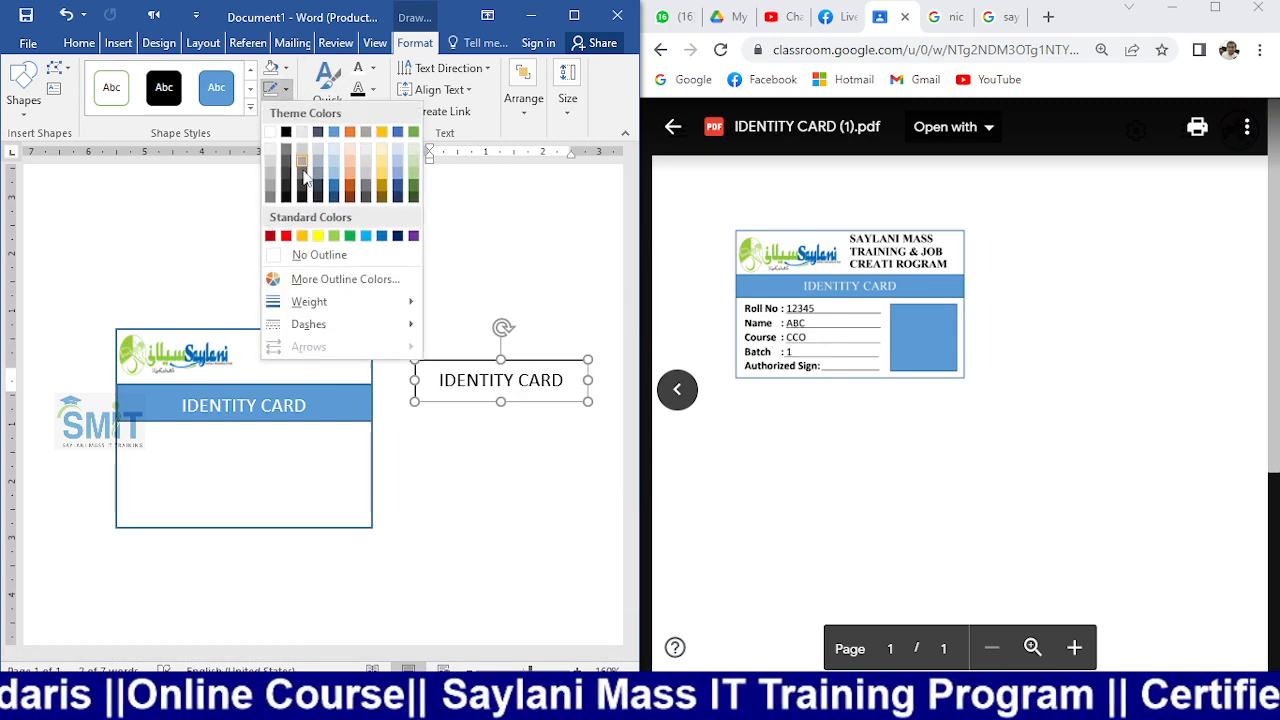
left_click(318, 256)
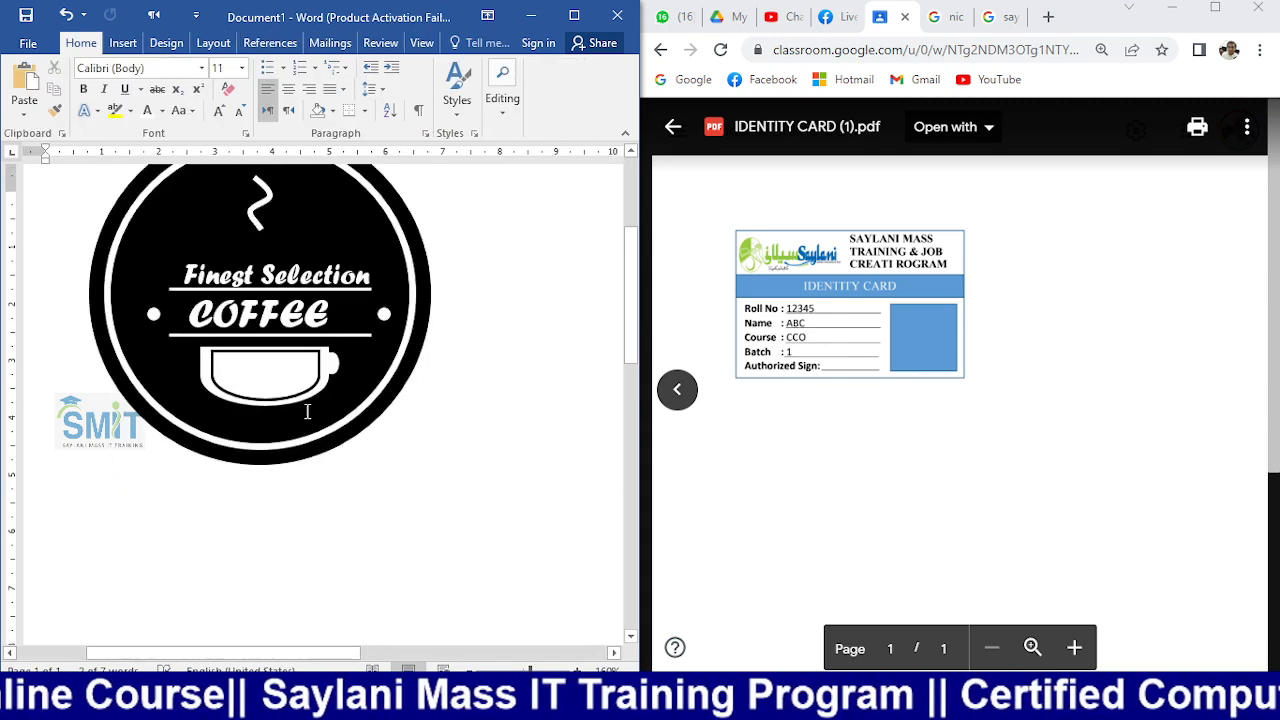
- Delete the text inside the blue band and move the IDENTITY CARD text box onto the band
scroll(300, 400, "down", 6)
left_click_drag(305, 548, 183, 548)
key("Delete")
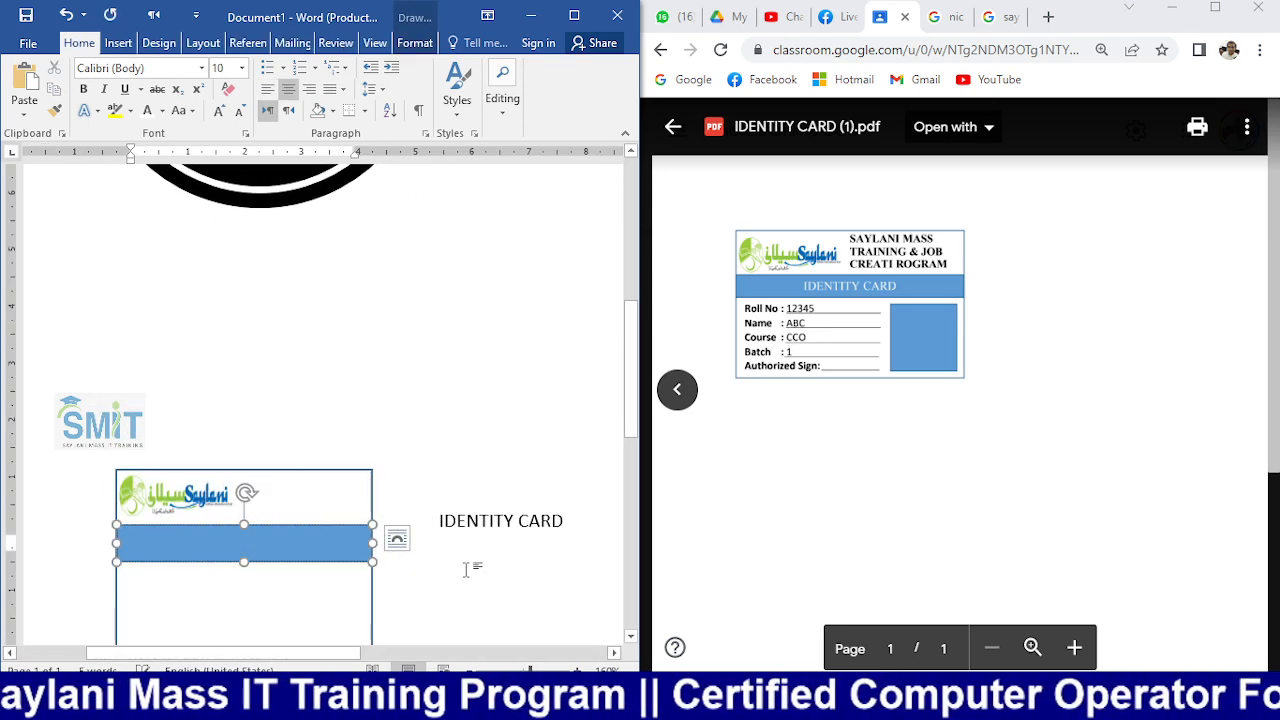
left_click(471, 568)
scroll(466, 520, "down", 6)
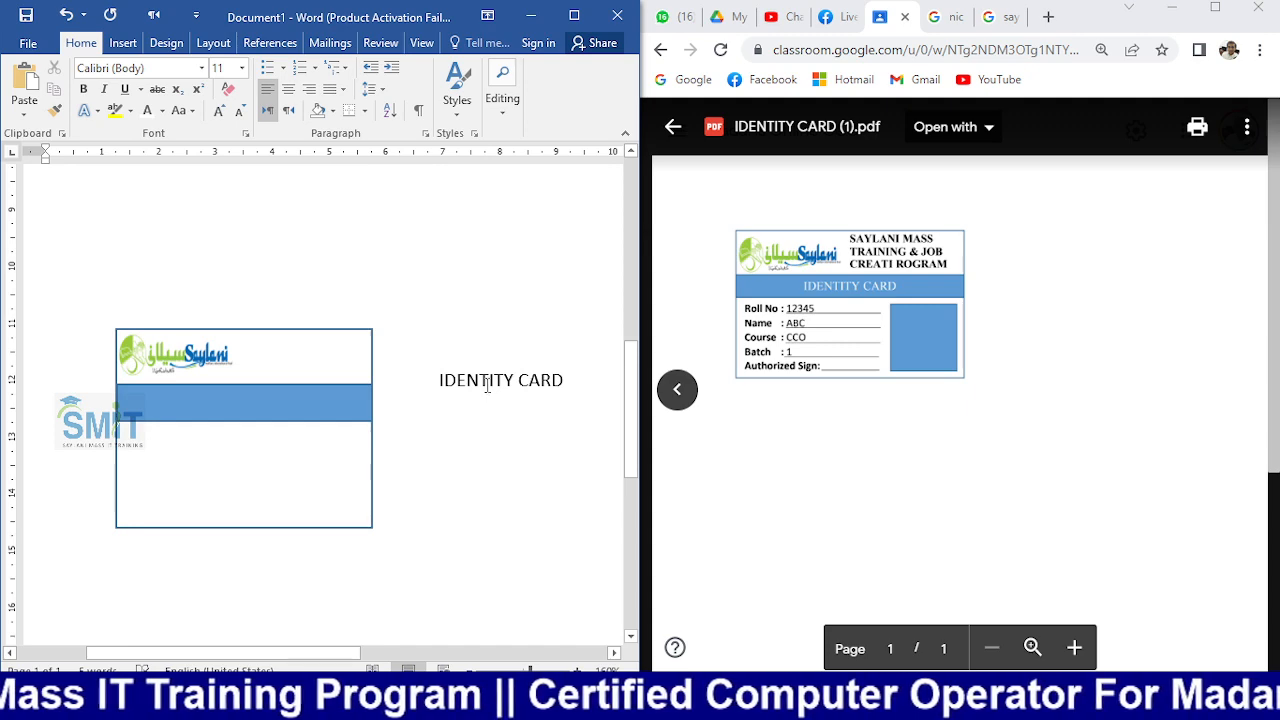
left_click(487, 380)
left_click_drag(475, 358, 227, 383)
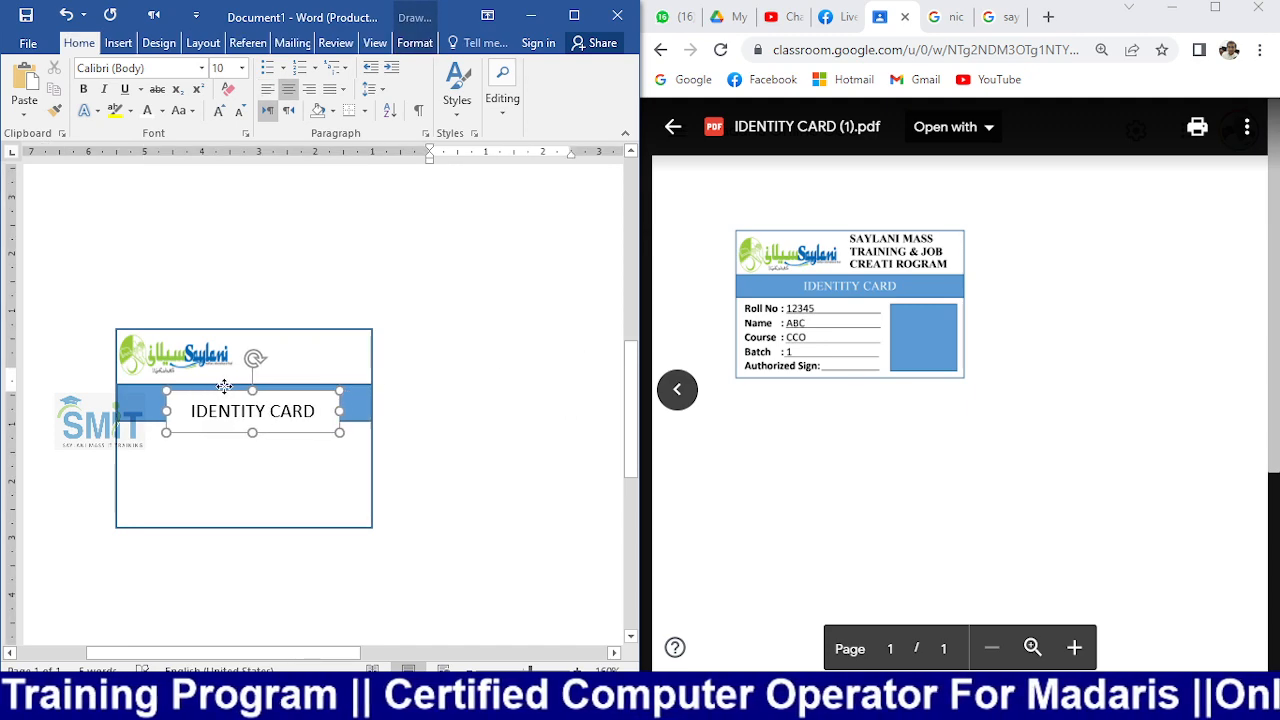
- Set the IDENTITY CARD text box to No Fill so the blue band shows behind it
left_click(414, 42)
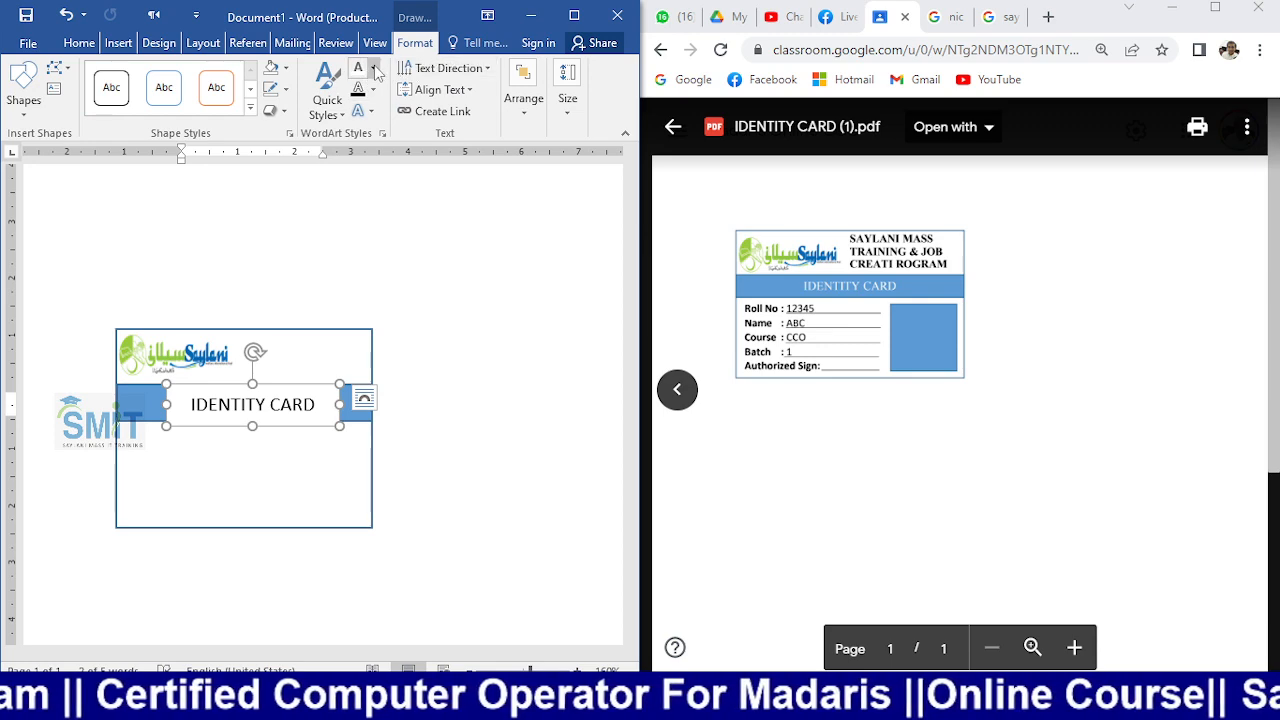
left_click(286, 68)
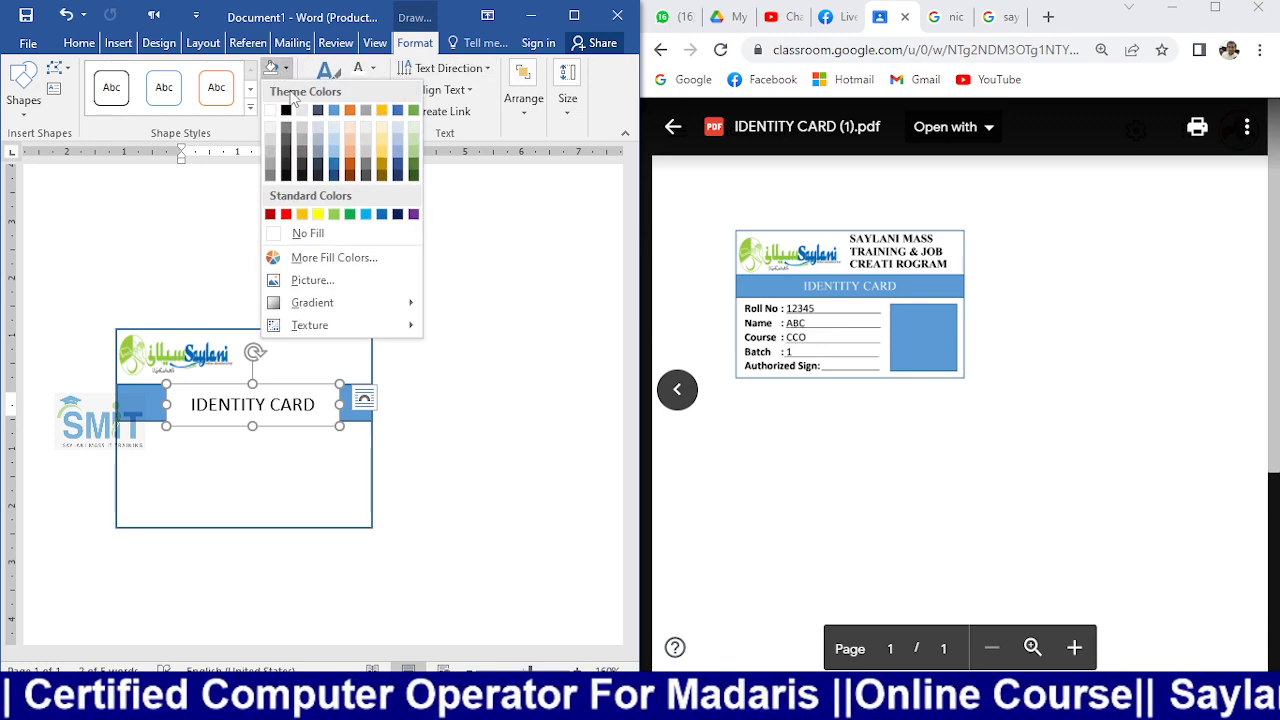
left_click(305, 235)
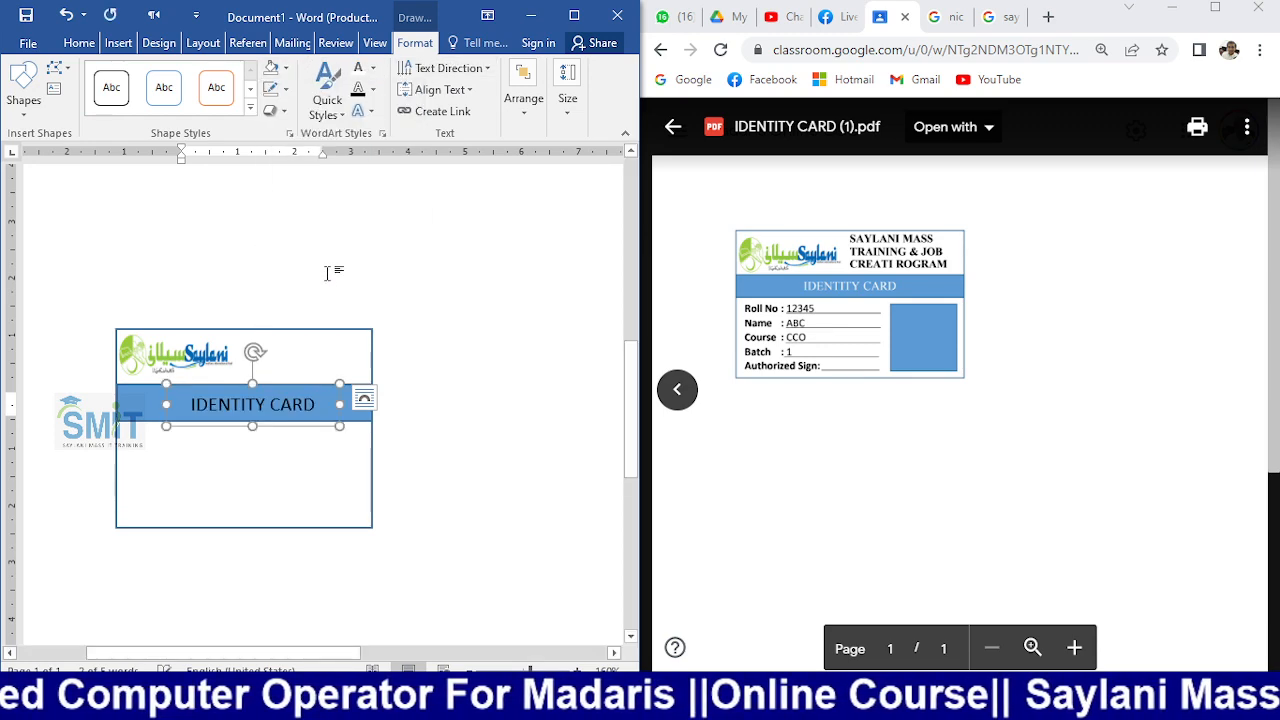
left_click(286, 89)
left_click(539, 261)
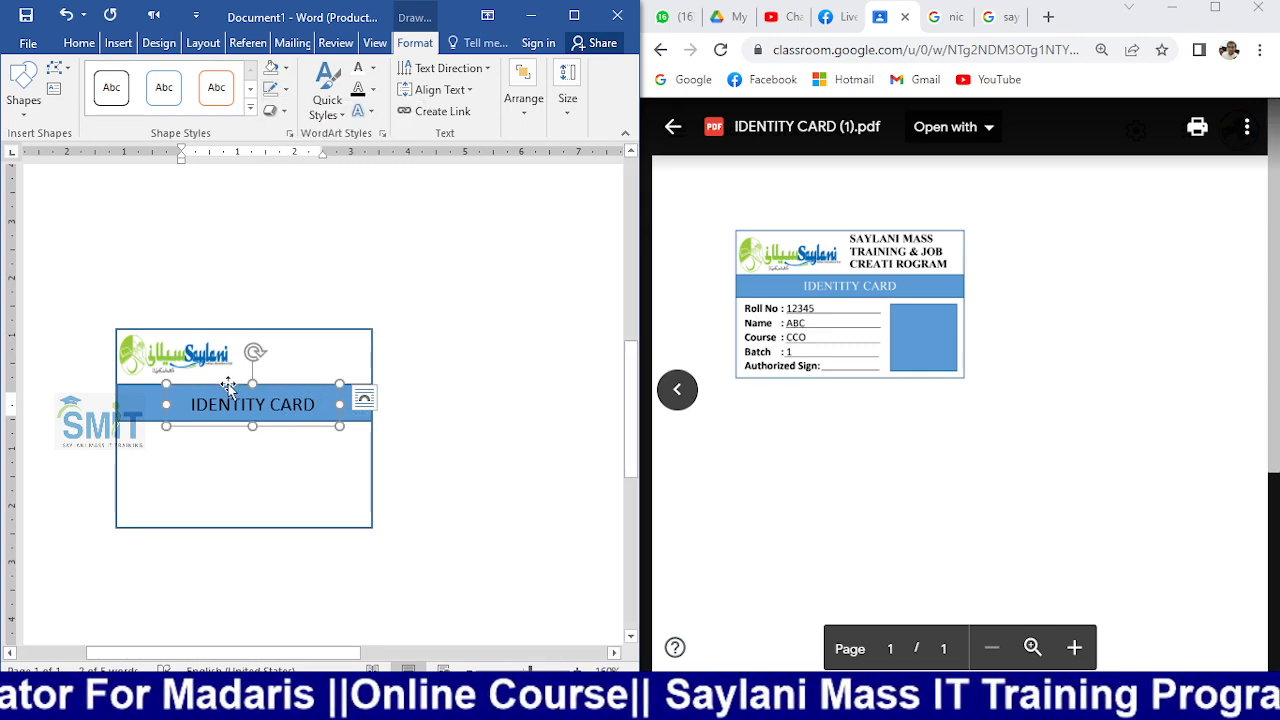
- Shift the IDENTITY CARD text box slightly upward and reduce the blue band's height from its lower edge
left_click_drag(253, 425, 233, 373)
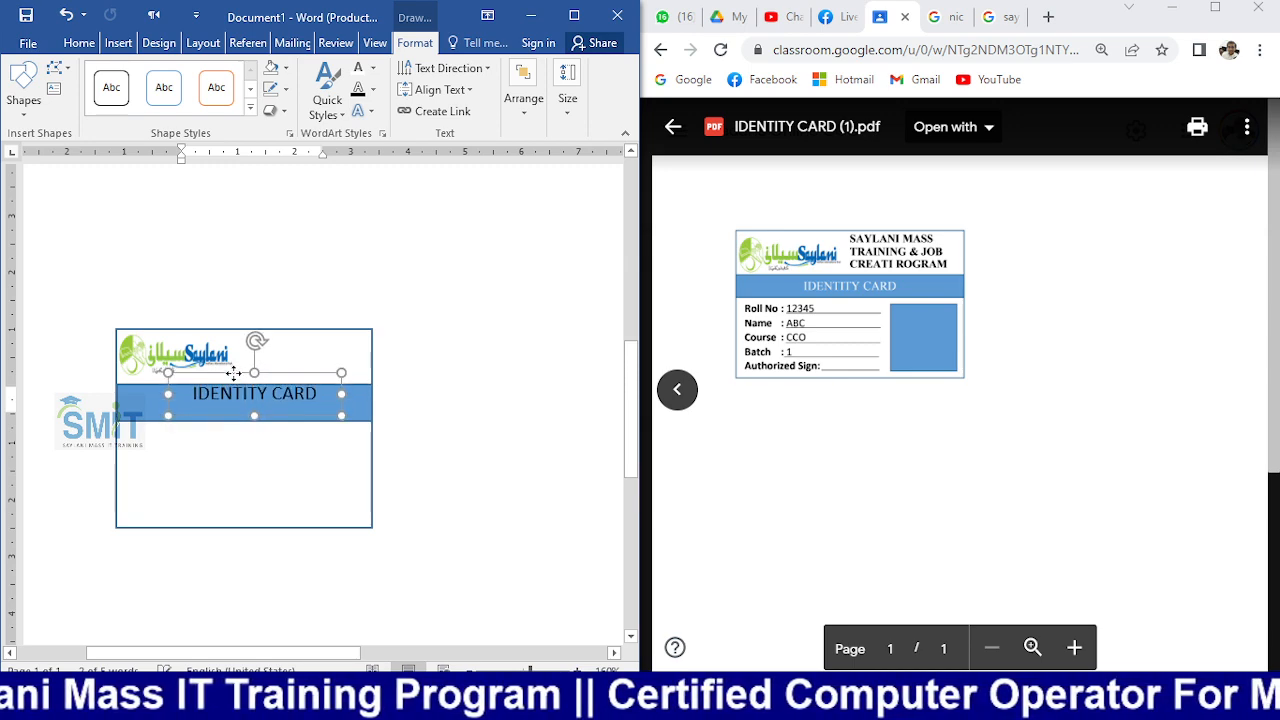
left_click(127, 405)
left_click(145, 420)
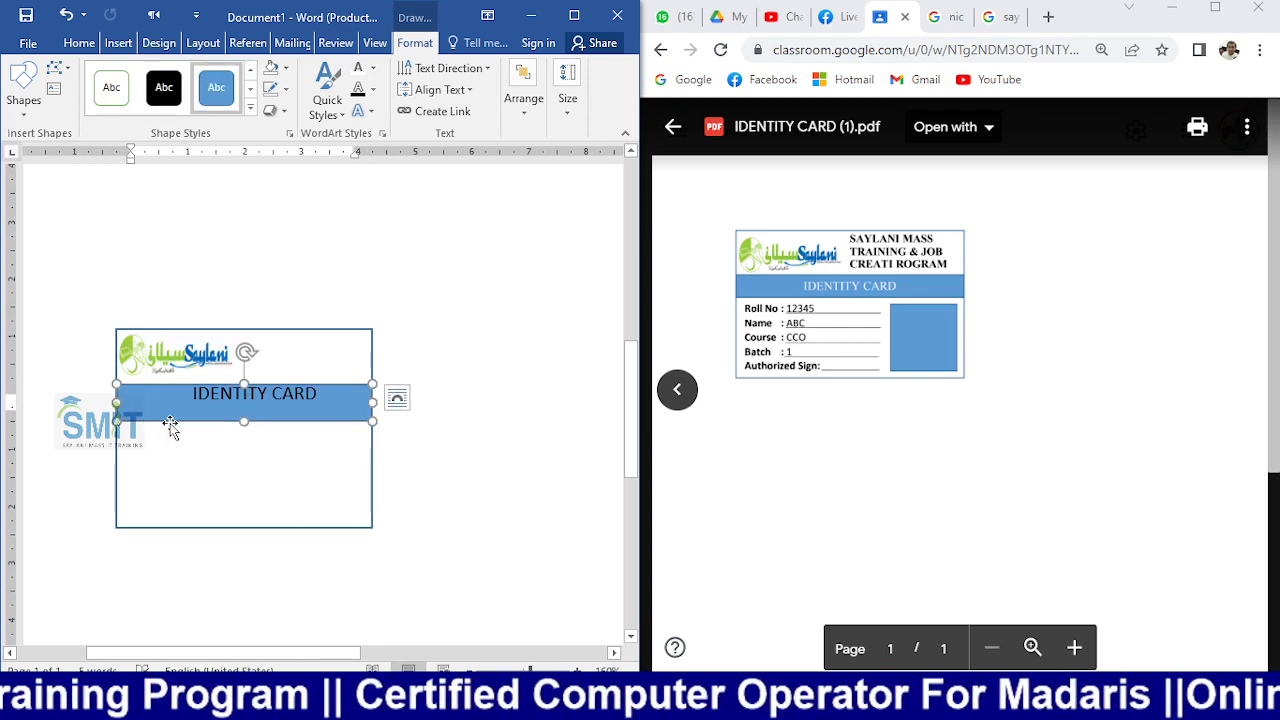
mouse_move(240, 424)
left_mouse_down()
mouse_move(240, 404)
mouse_move(241, 419)
left_mouse_up()
left_click(270, 392)
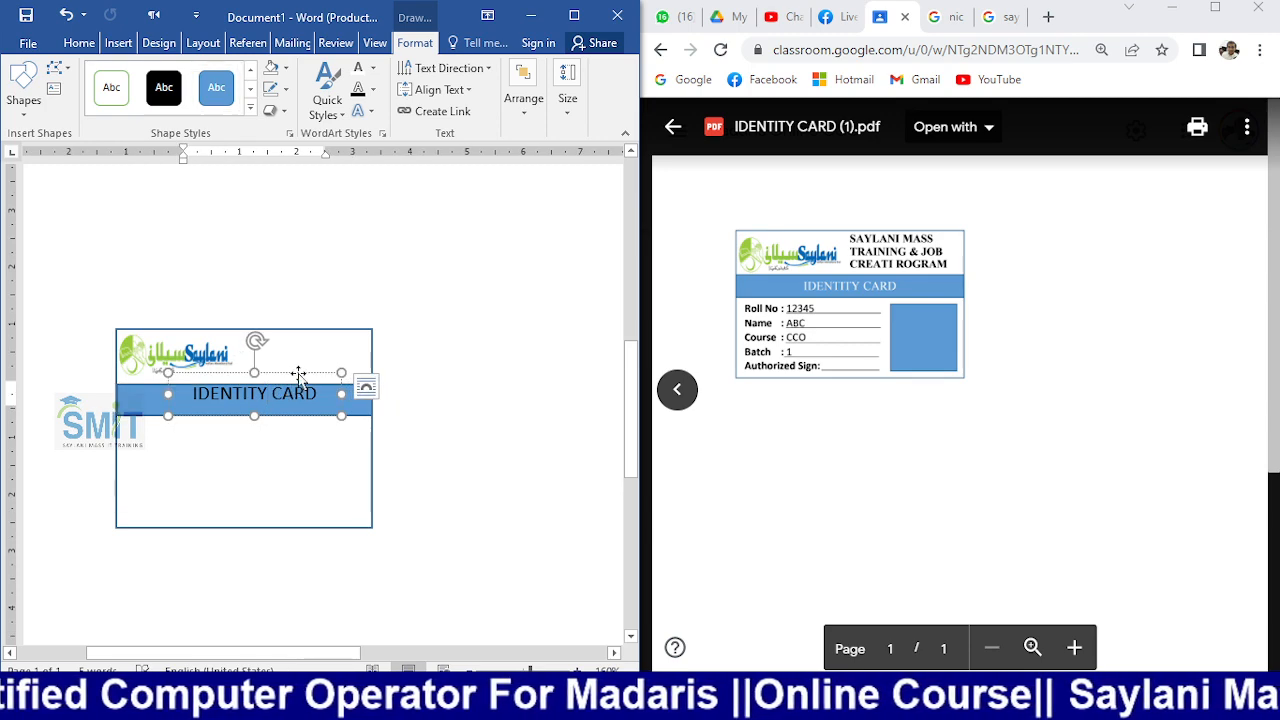
- Undo the recent text box and band edits until the blue band holds its own IDENTITY CARD text and the text box sits beside the card
left_click_drag(297, 374, 522, 265)
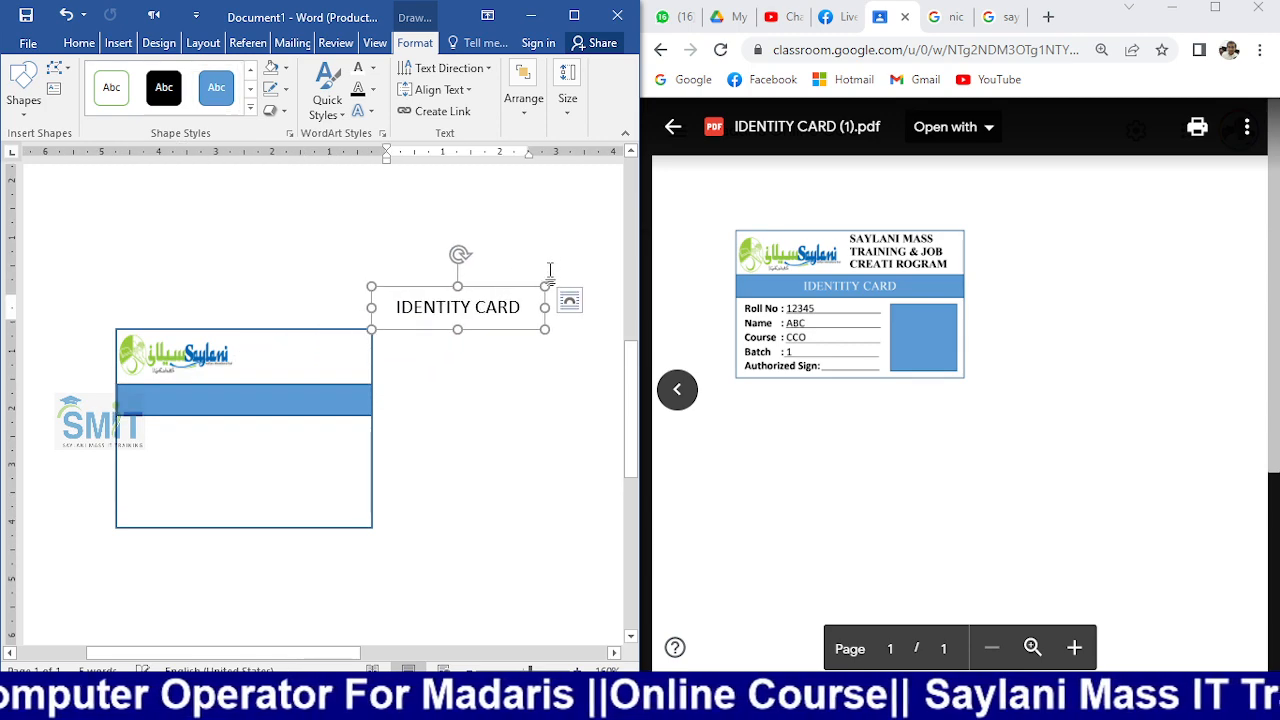
key("ctrl+z")
key("ctrl+z")
key("ctrl+z")
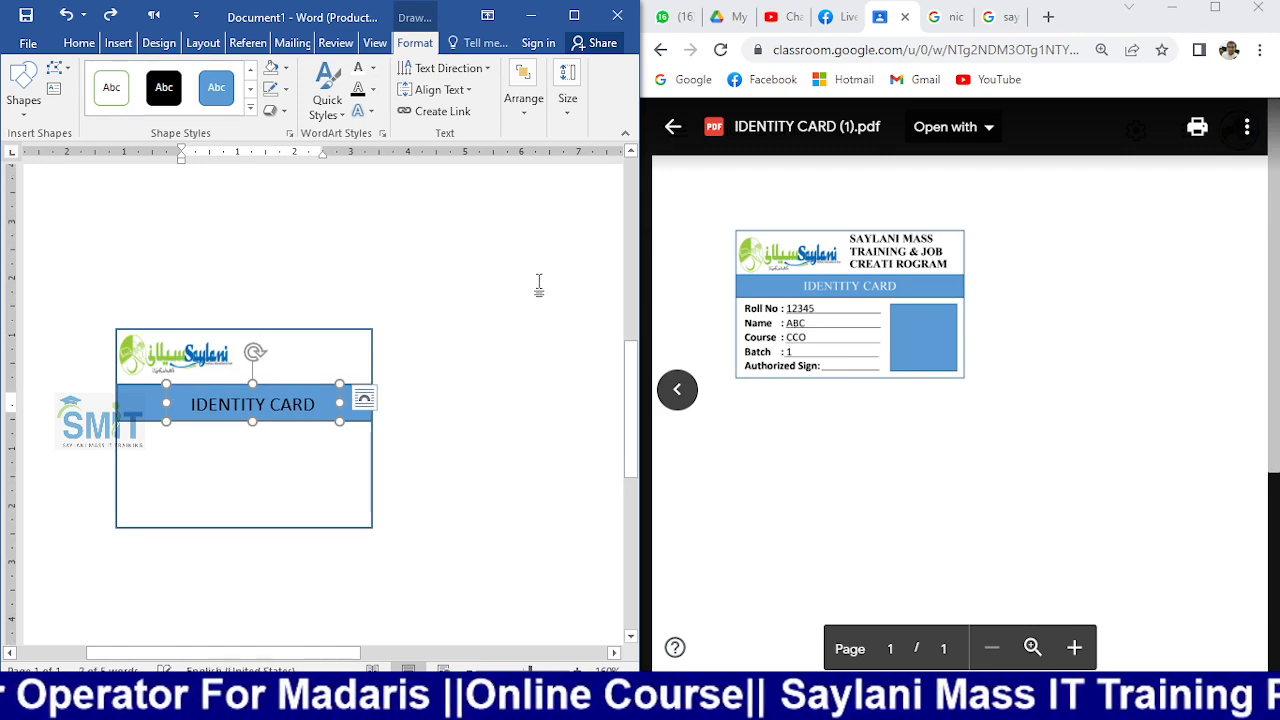
key("ctrl+z")
key("ctrl+z")
key("ctrl+z")
key("ctrl+z")
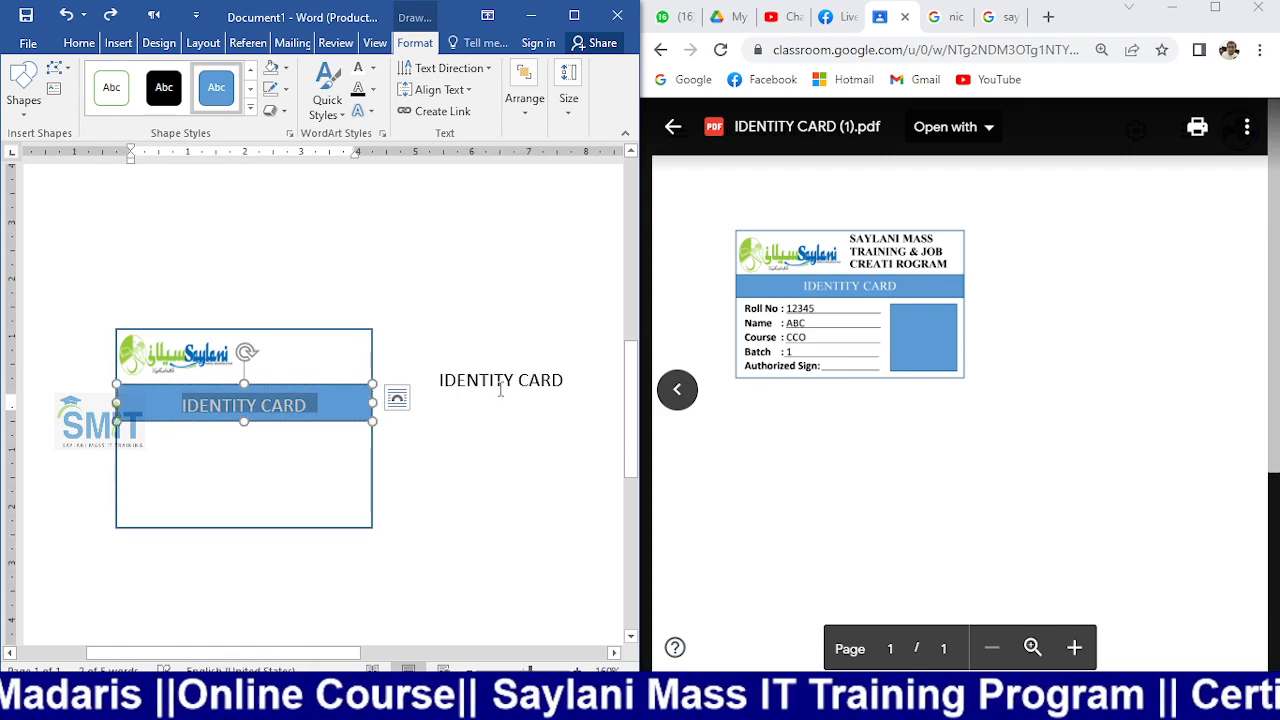
- Increase the height of the blue IDENTITY CARD band slightly from its lower edge
left_click(492, 382)
left_click(328, 385)
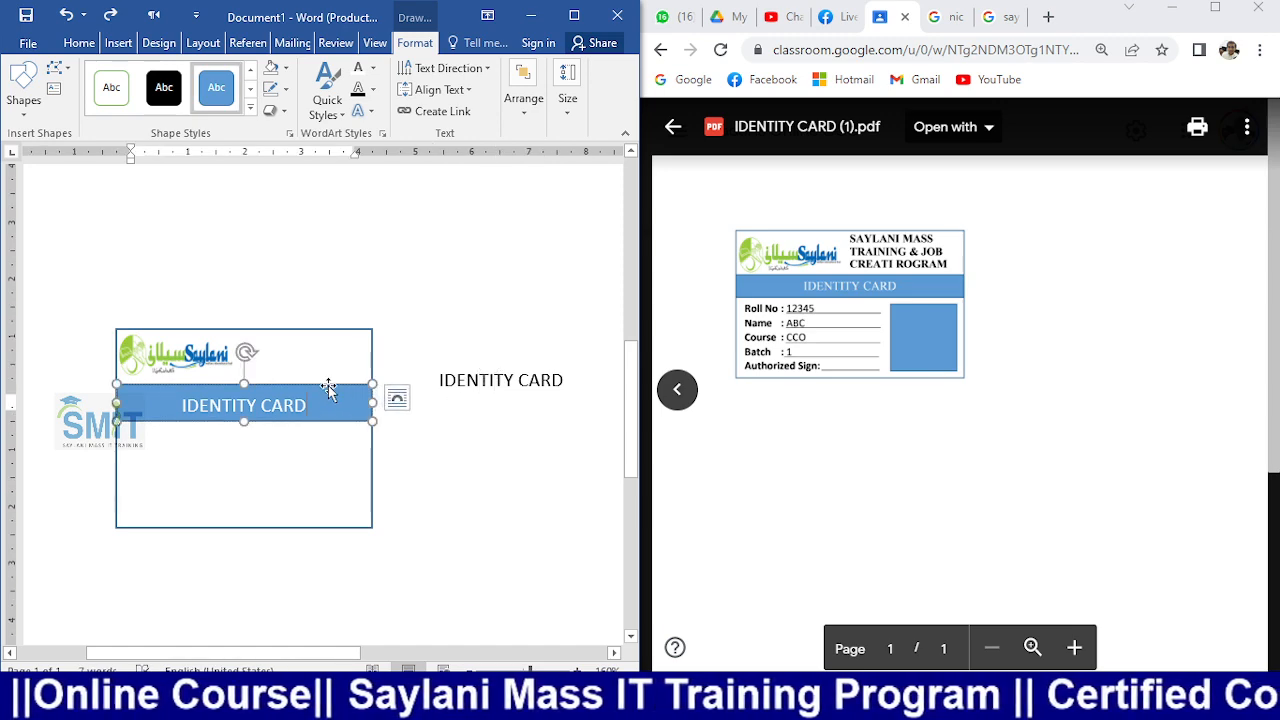
left_click_drag(243, 420, 249, 430)
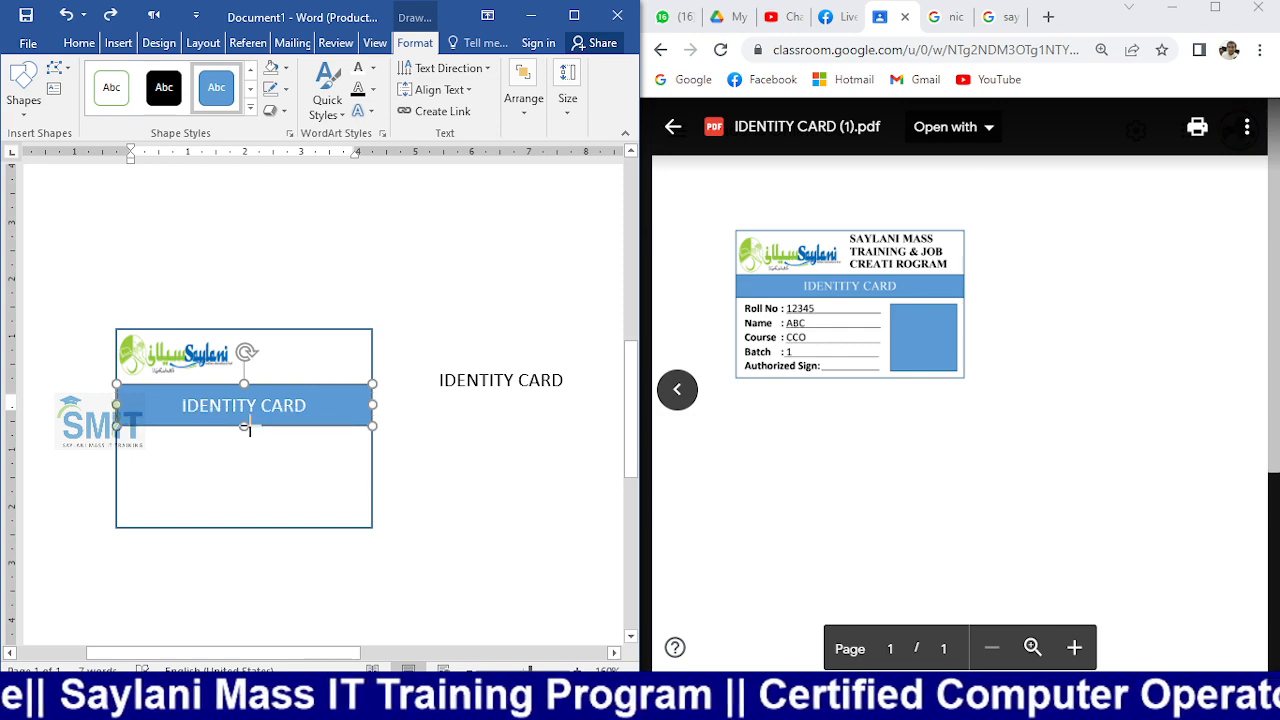
- Delete the spare IDENTITY CARD text box beside the card
left_click(448, 440)
scroll(438, 399, "down", 6)
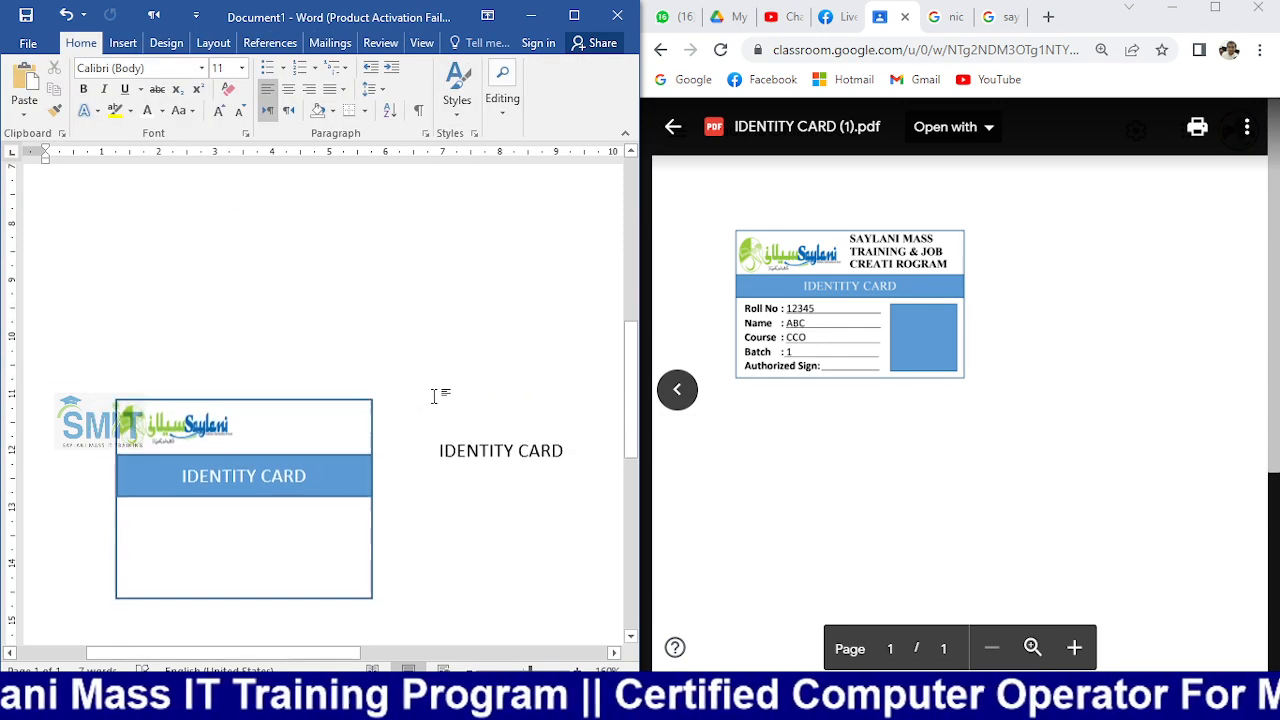
left_click(507, 445)
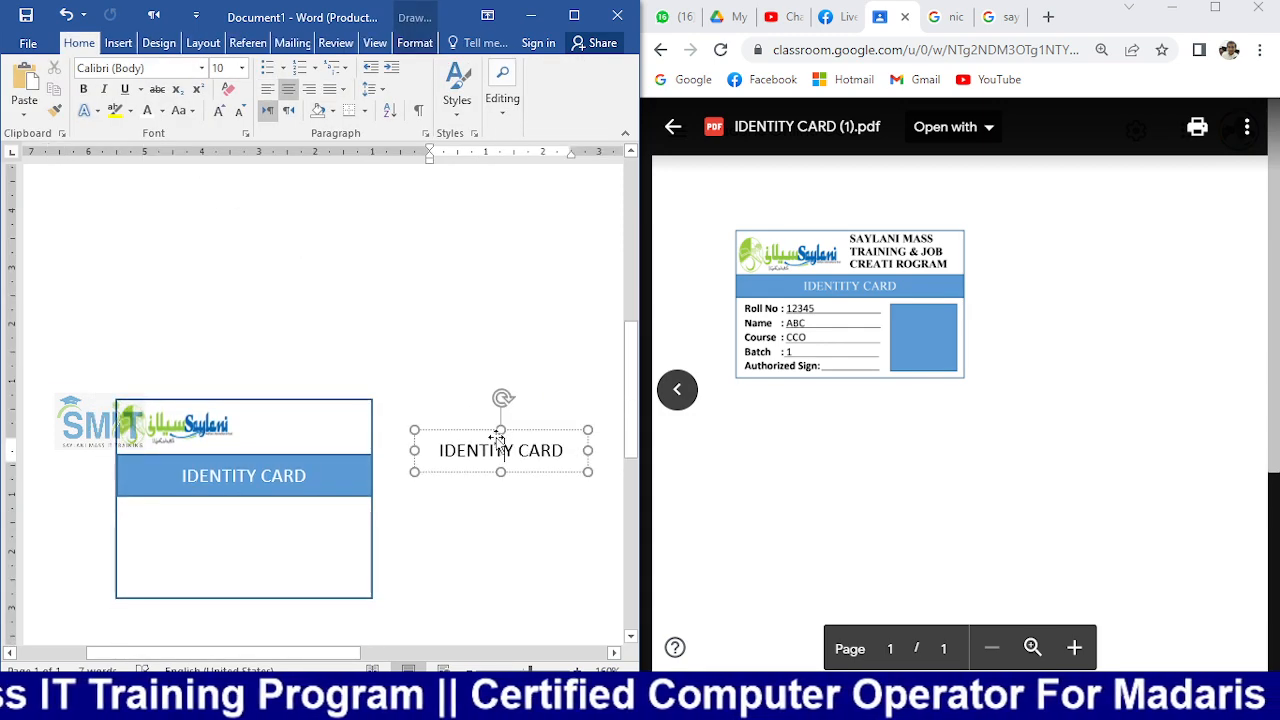
key("Delete")
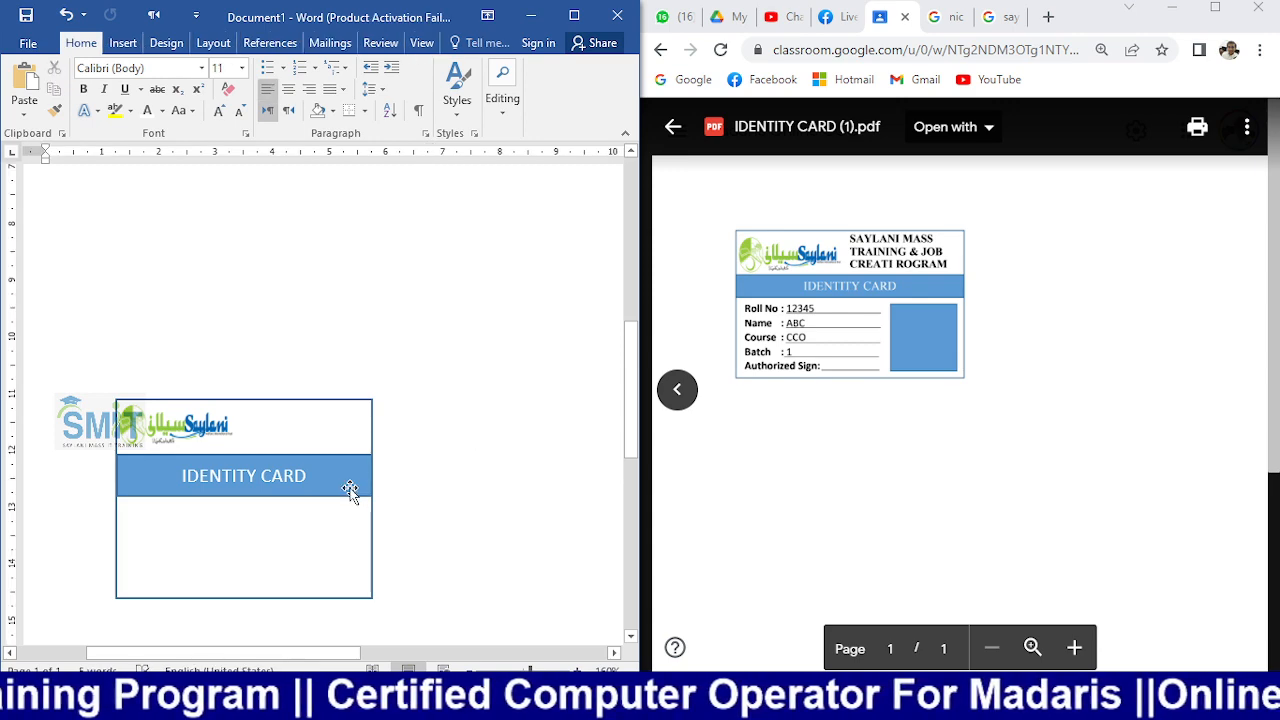
- Draw a text box in the empty area of the card below the blue band
left_click(125, 43)
left_click(200, 88)
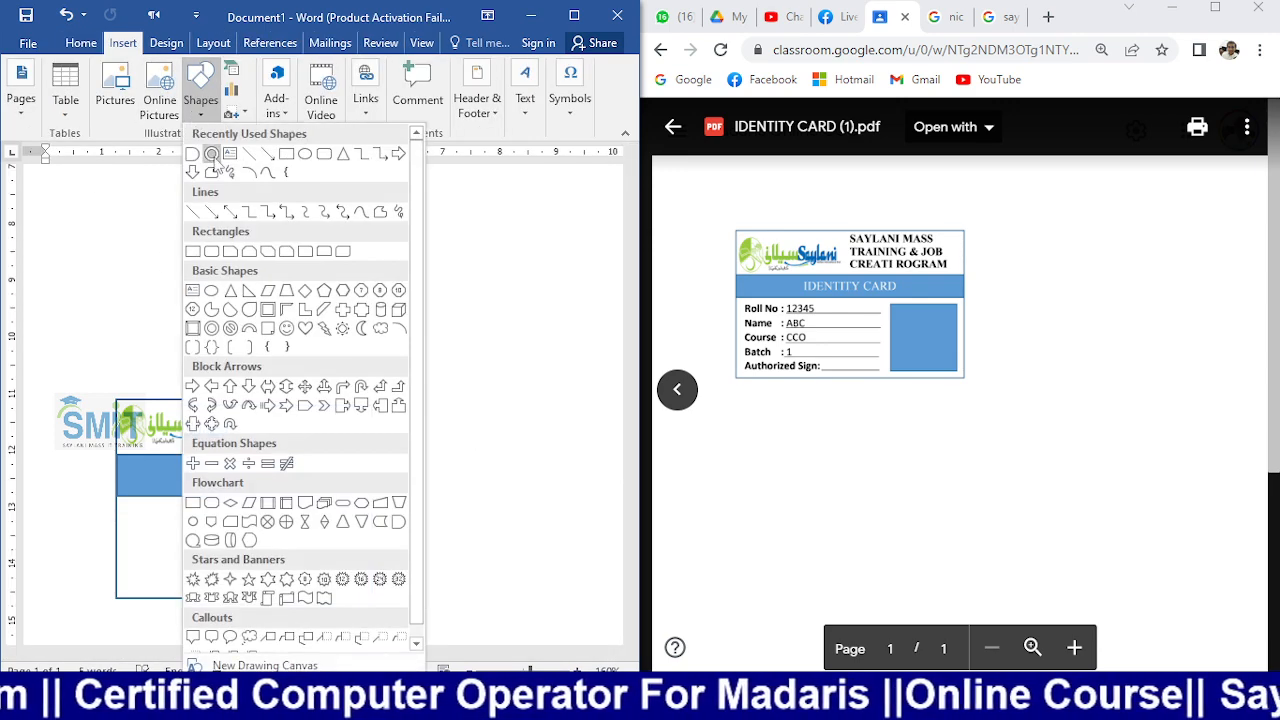
left_click(247, 154)
scroll(217, 433, "down", 3)
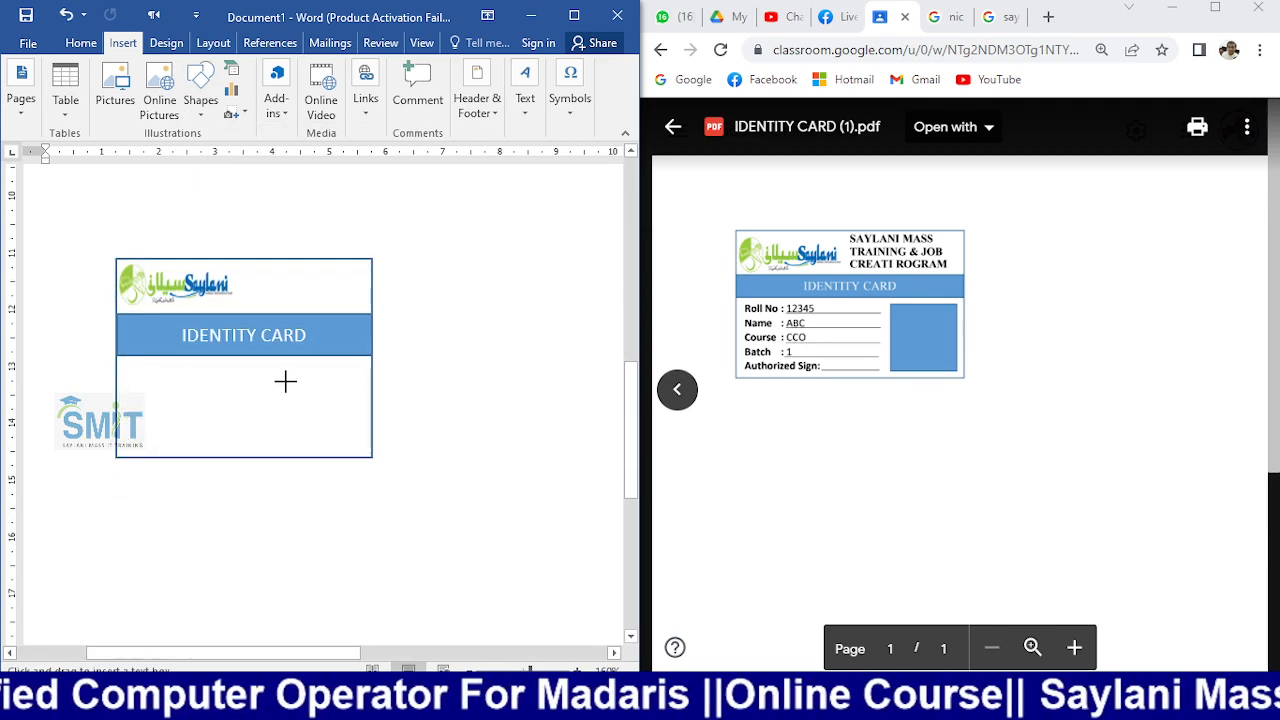
left_click_drag(136, 366, 290, 457)
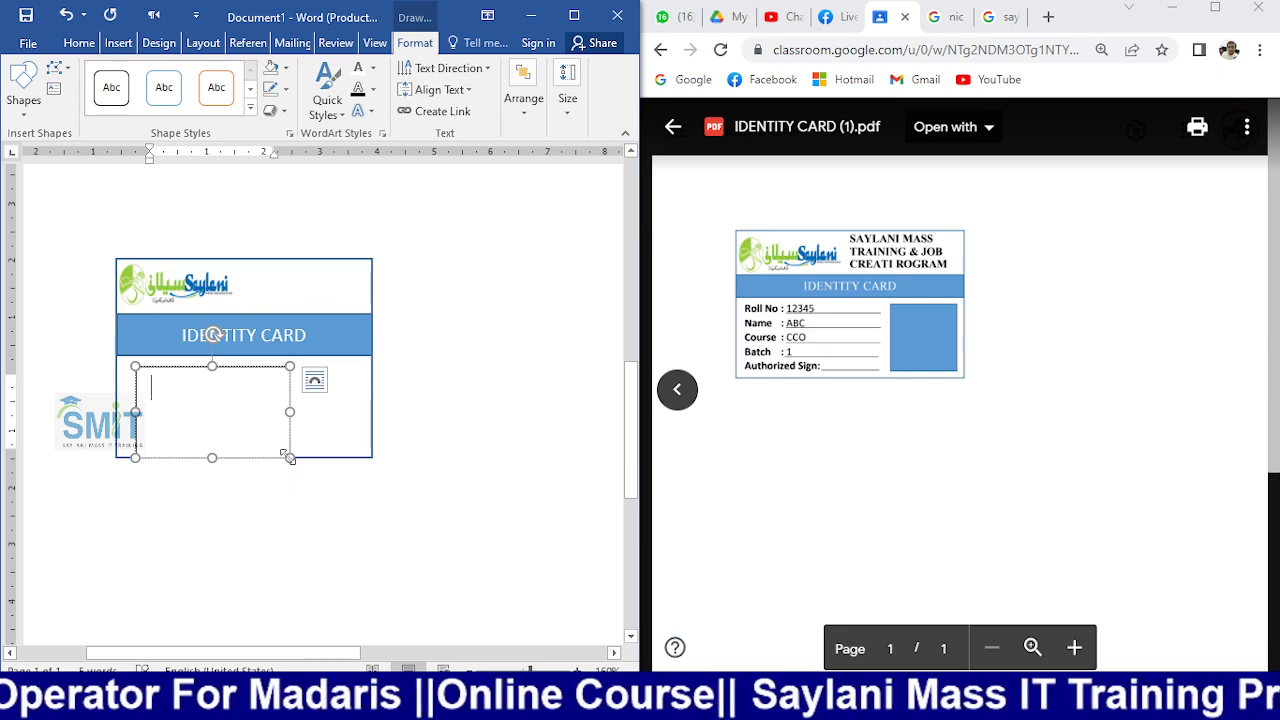
- Enter "Roll No :" followed by an underscore line, and widen the text box so it fits on one line
type("Roll")
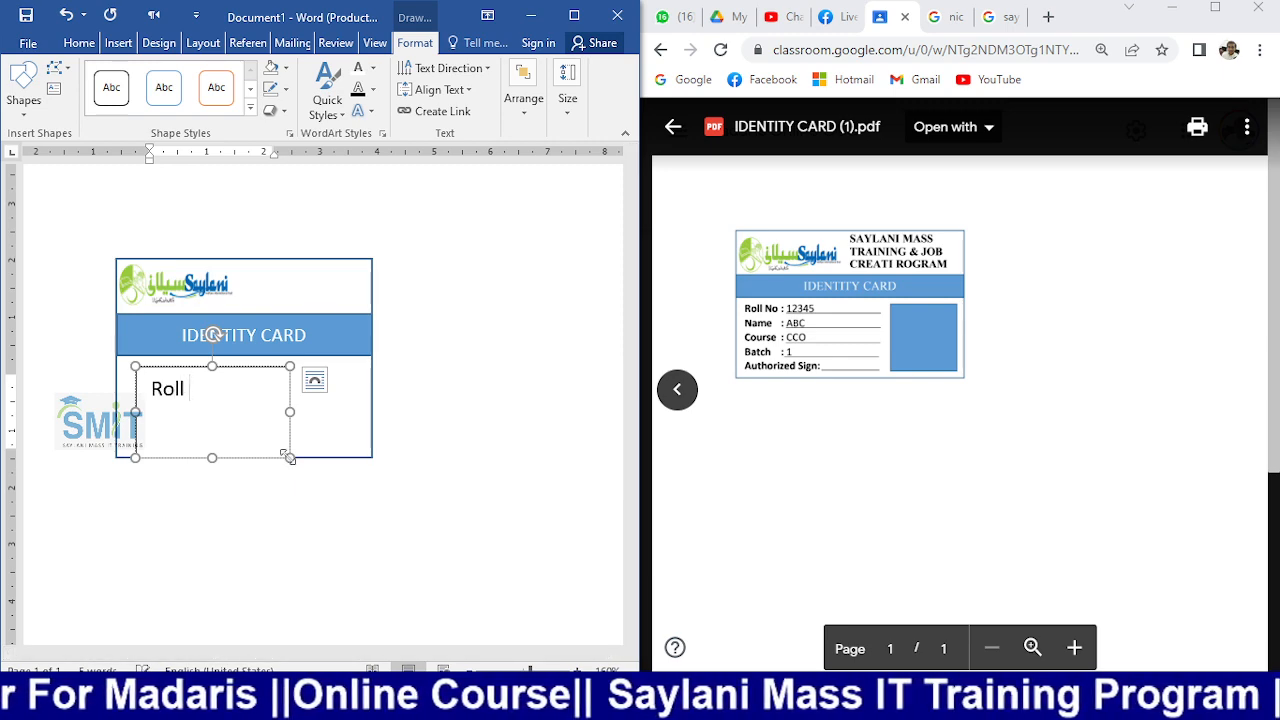
type(" N")
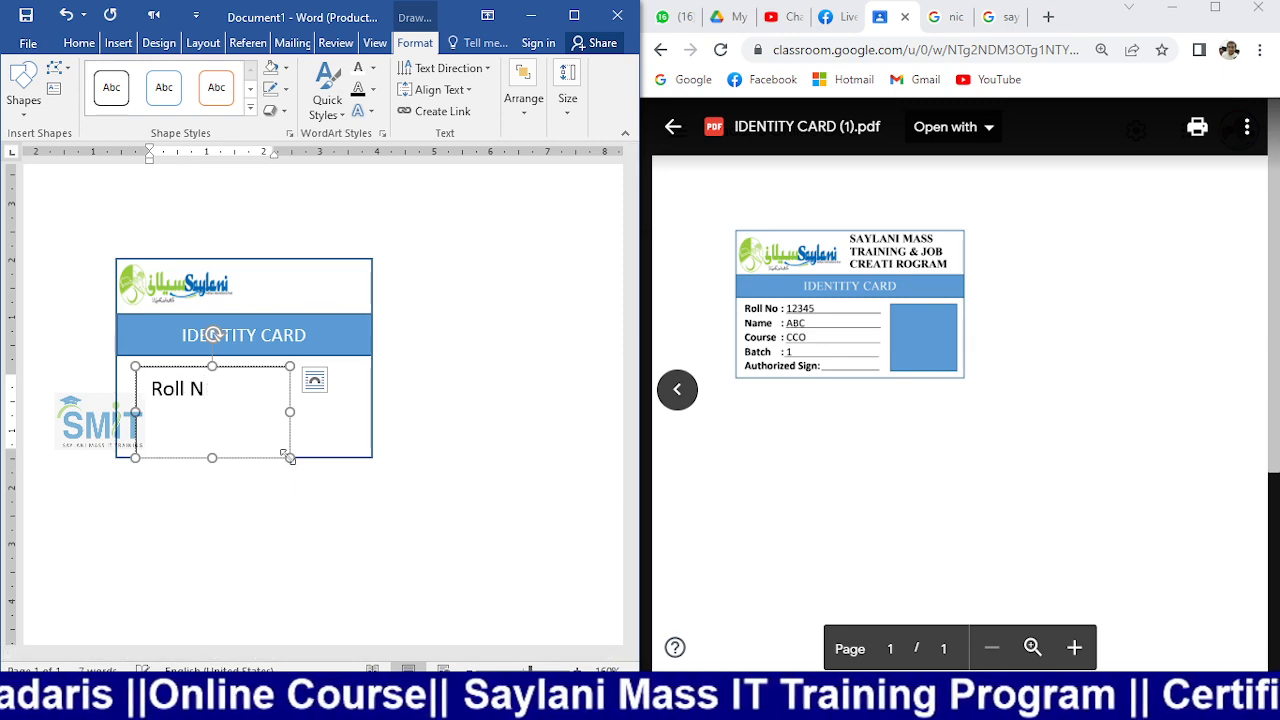
type("o :")
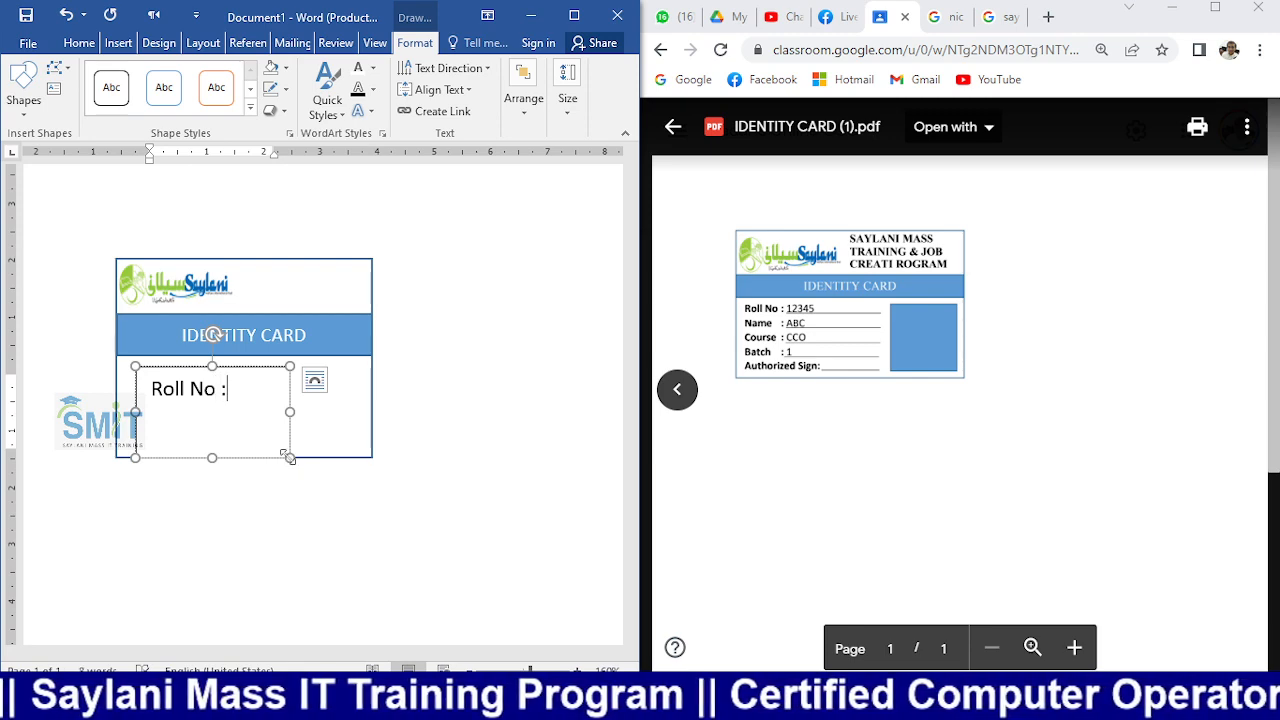
type("_____________")
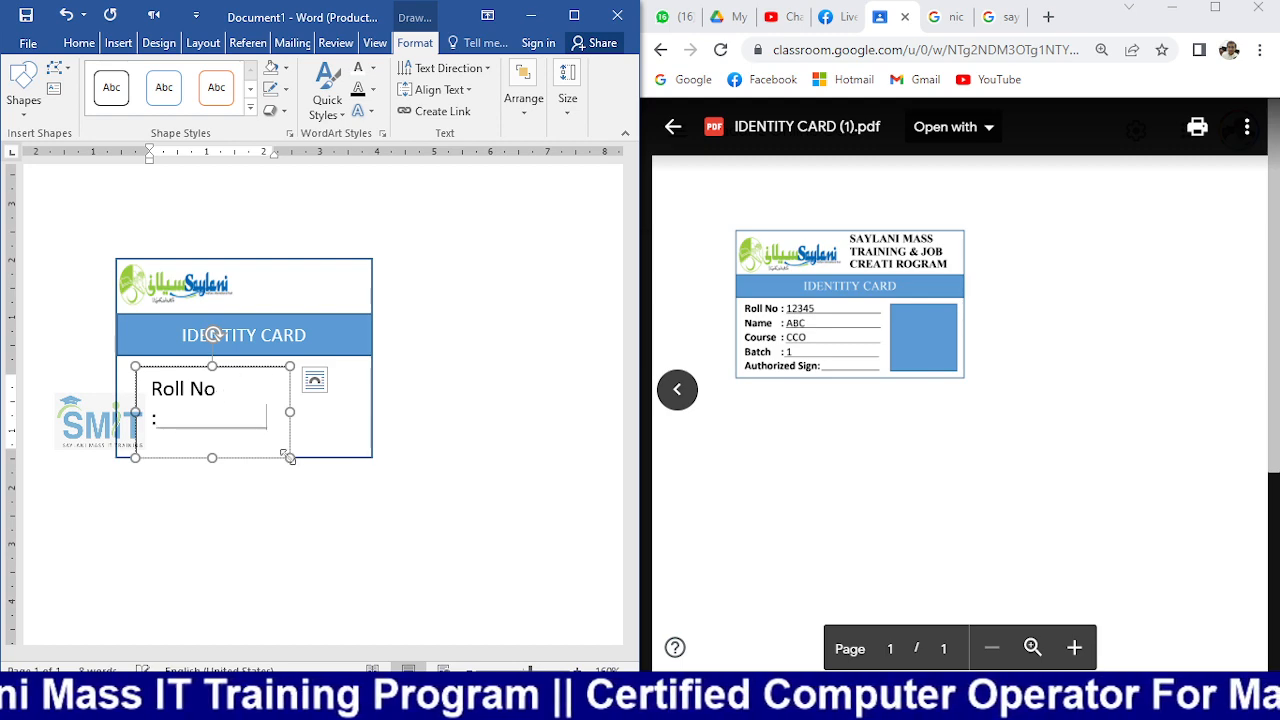
left_click_drag(289, 411, 362, 408)
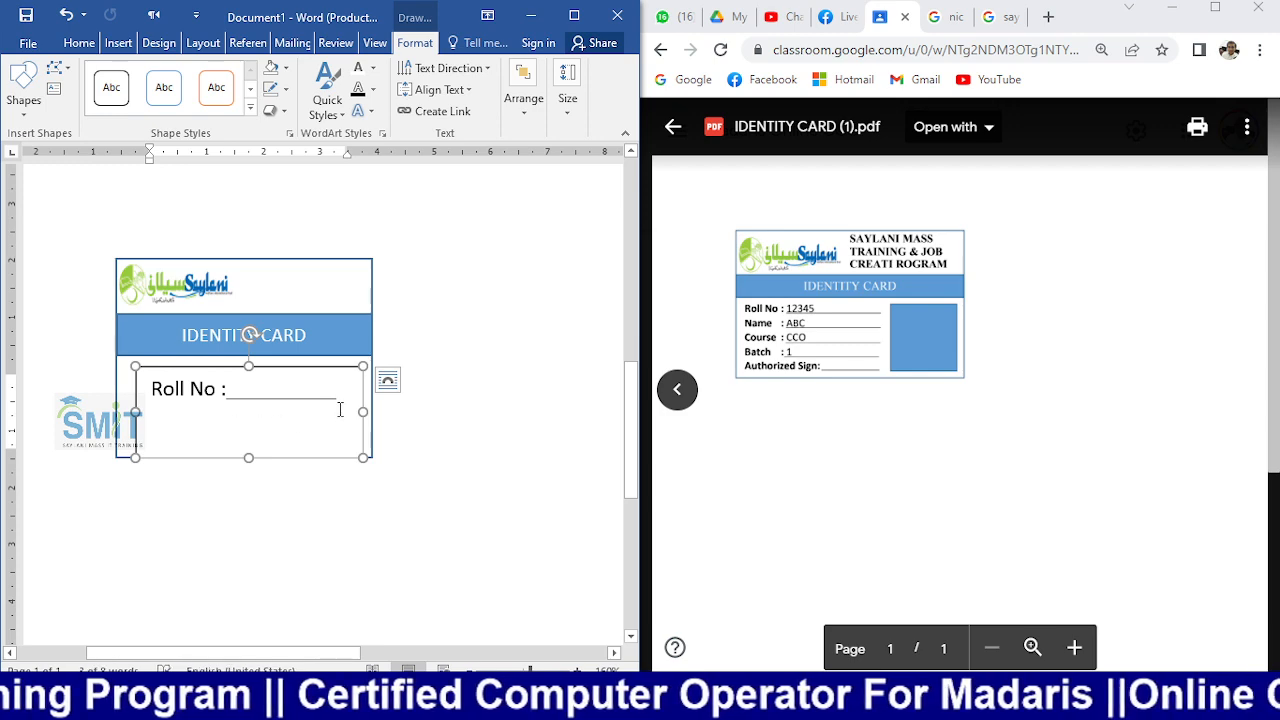
- Add a second line reading "Name" with spacing and a colon below the Roll No line
key("Return")
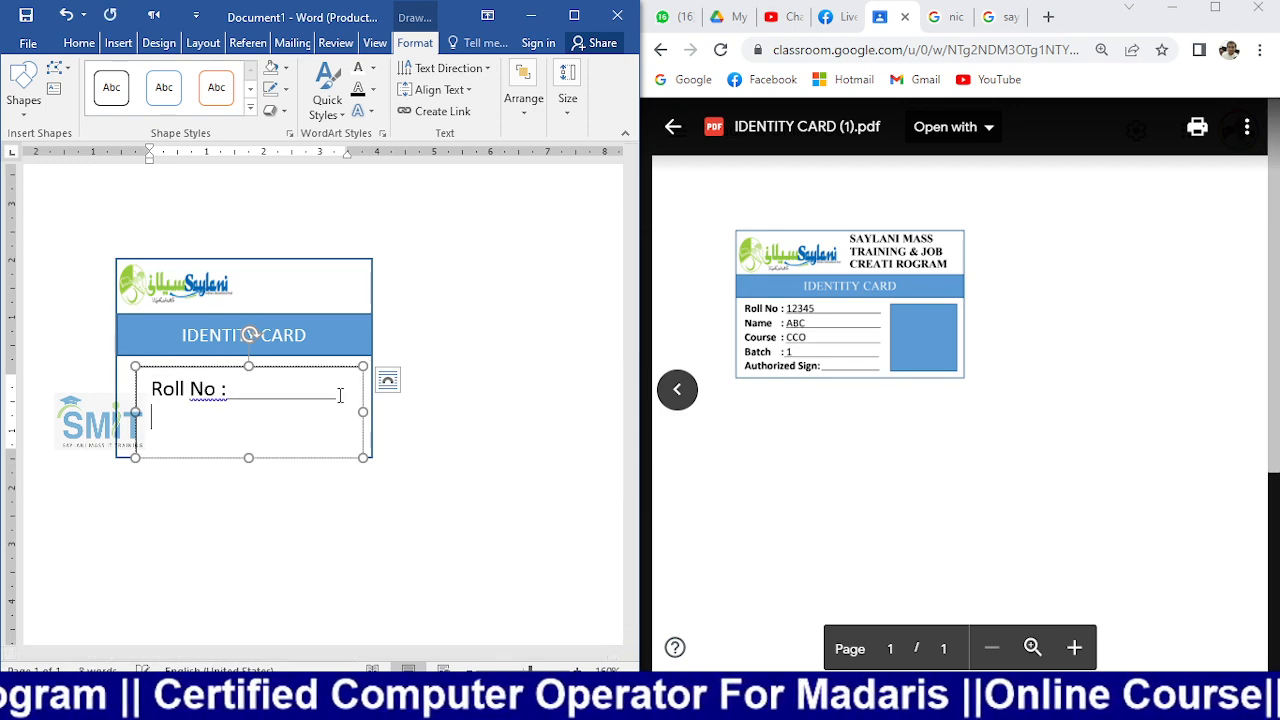
type("NA")
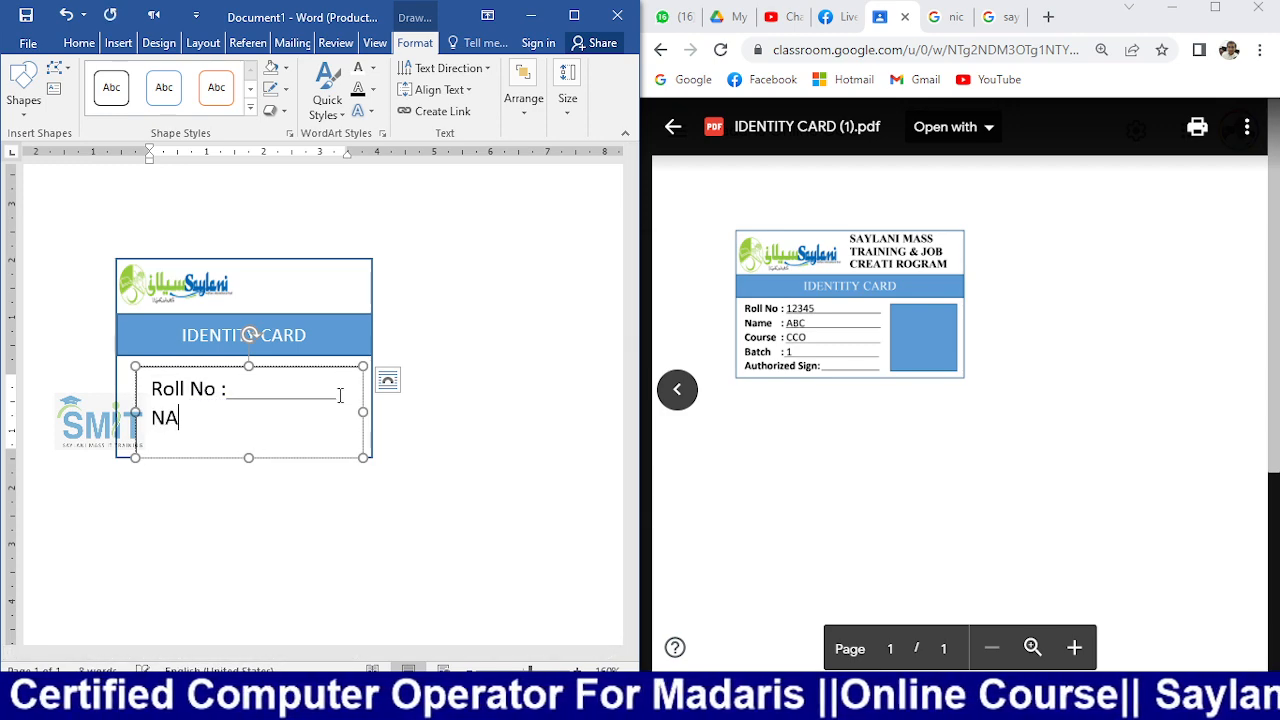
key("BackSpace")
type("ame")
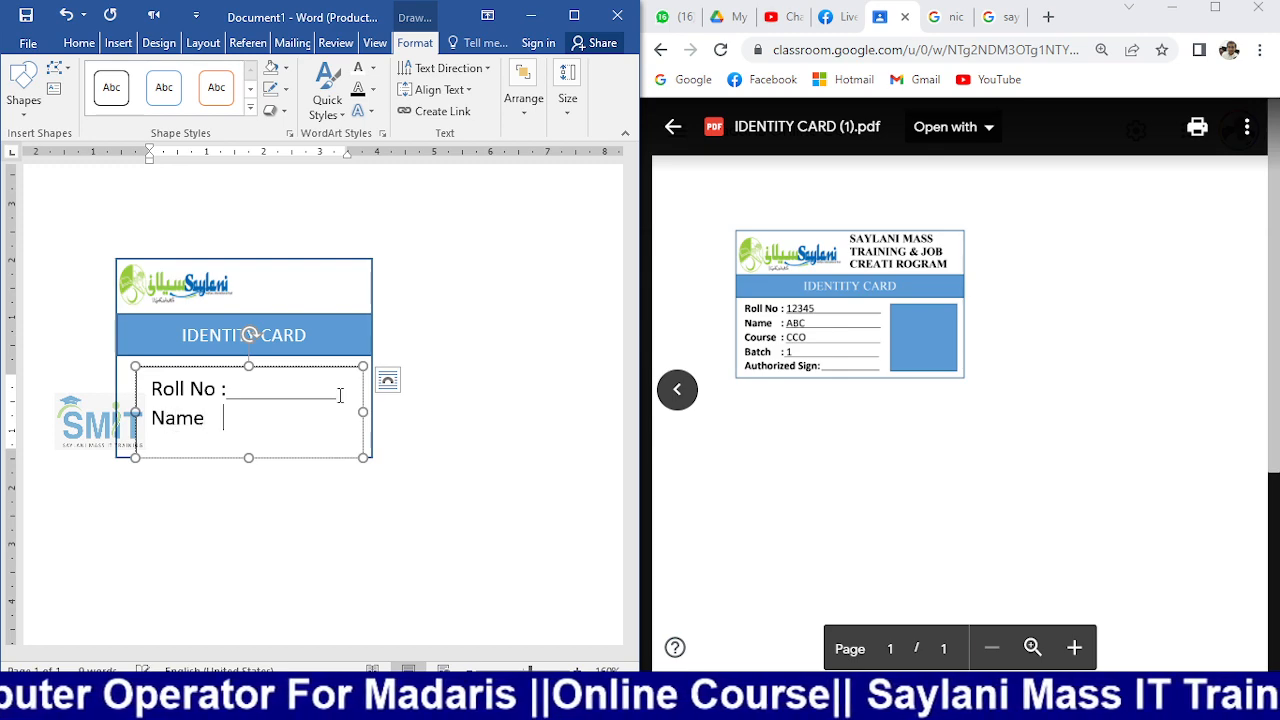
type("    :")
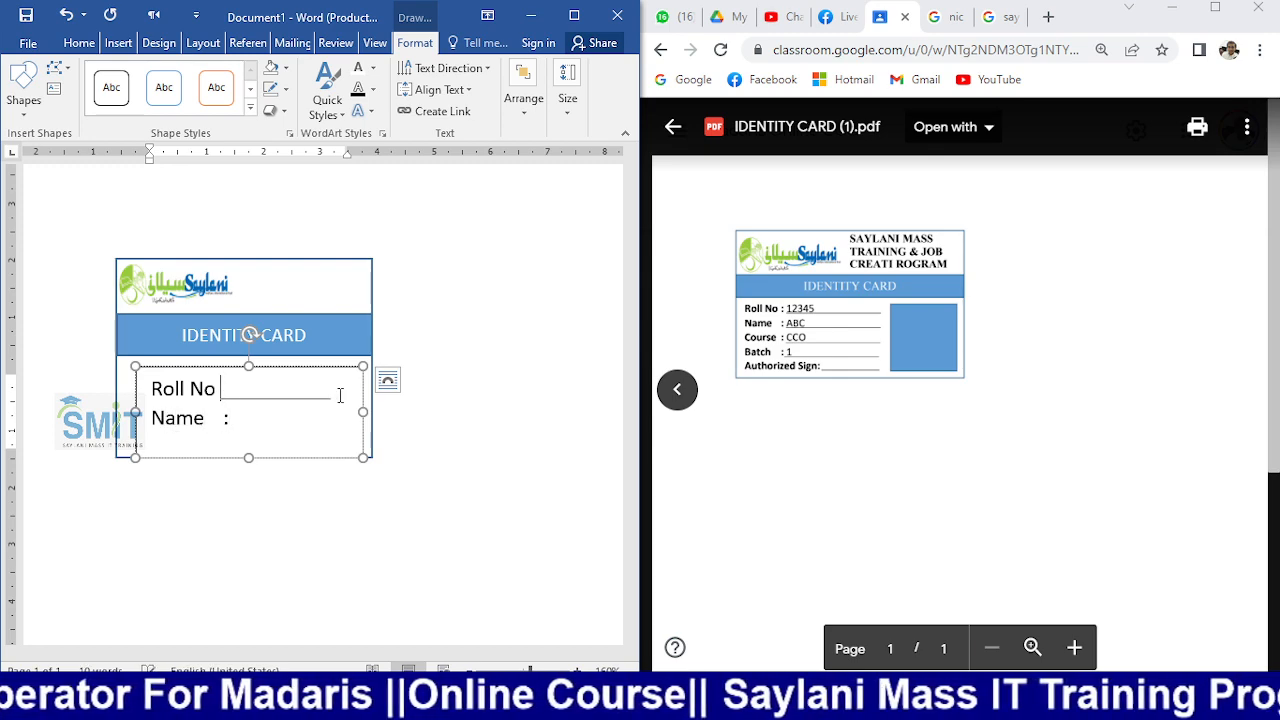
- Remove the colon and underscore line after Roll No, and the spacing and colon after Name
key("BackSpace")
key("Tab")
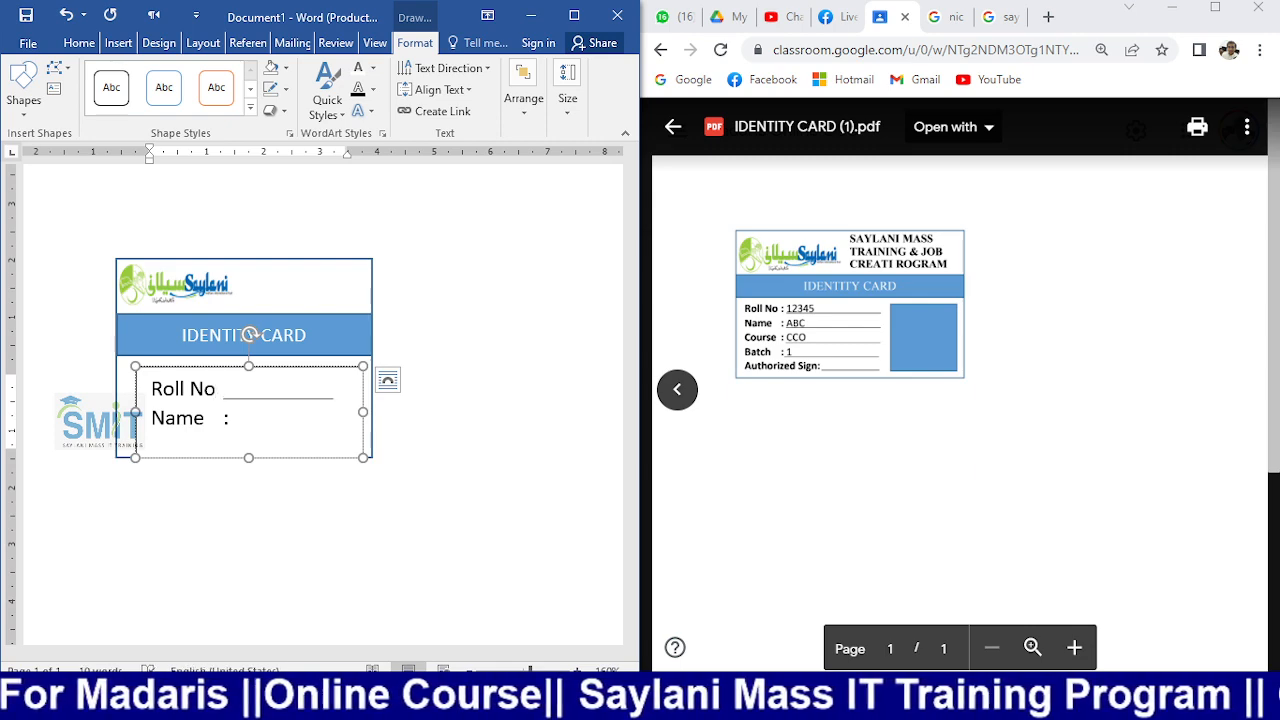
key("shift+End")
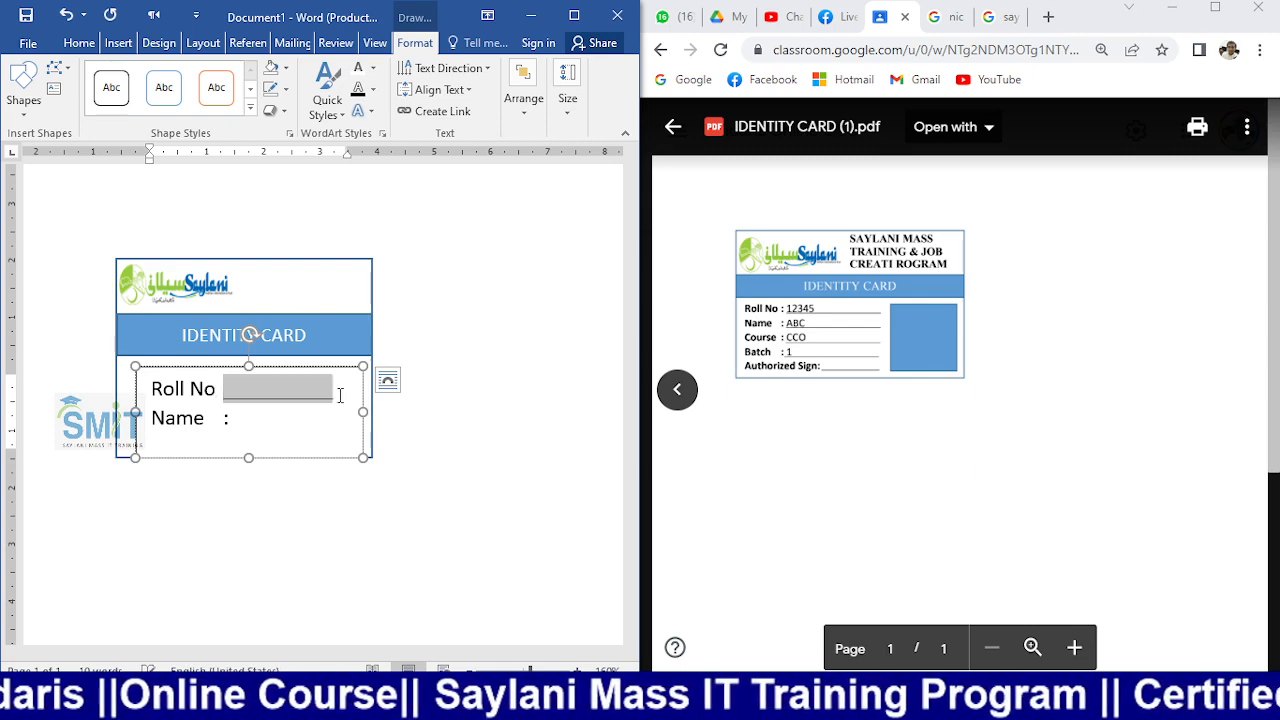
key("Delete")
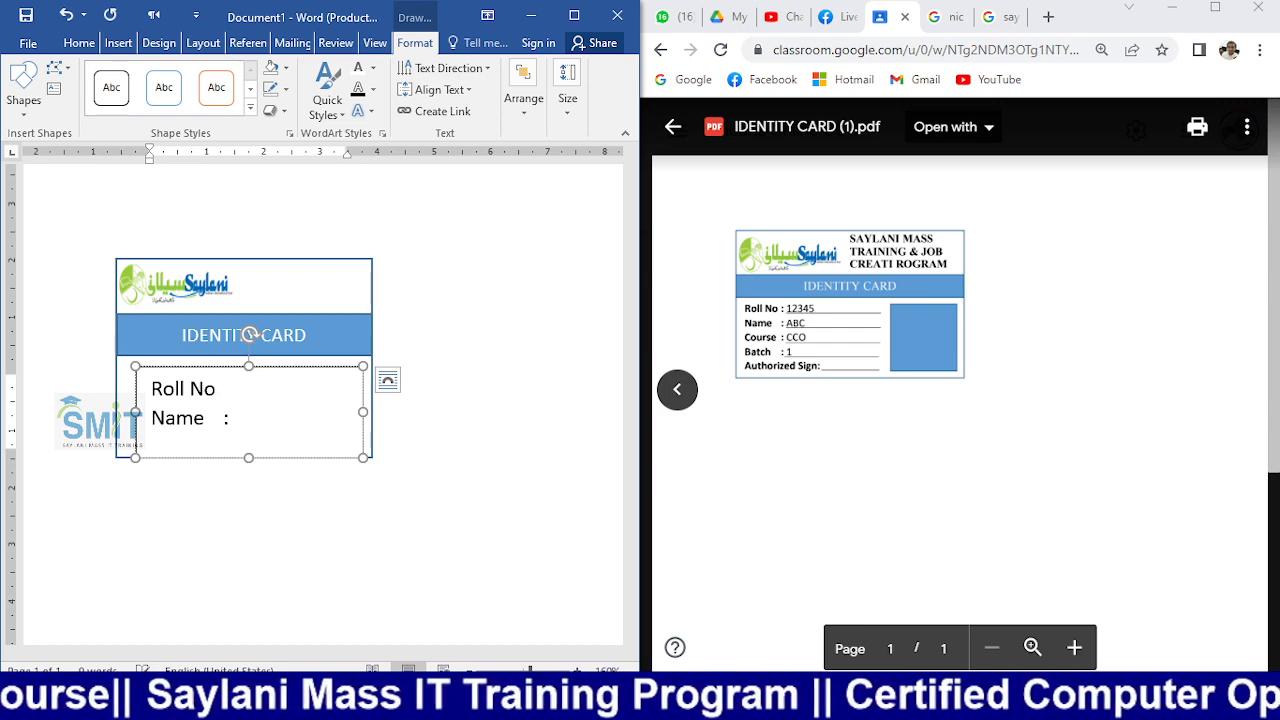
key("BackSpace")
key("Down")
key("BackSpace")
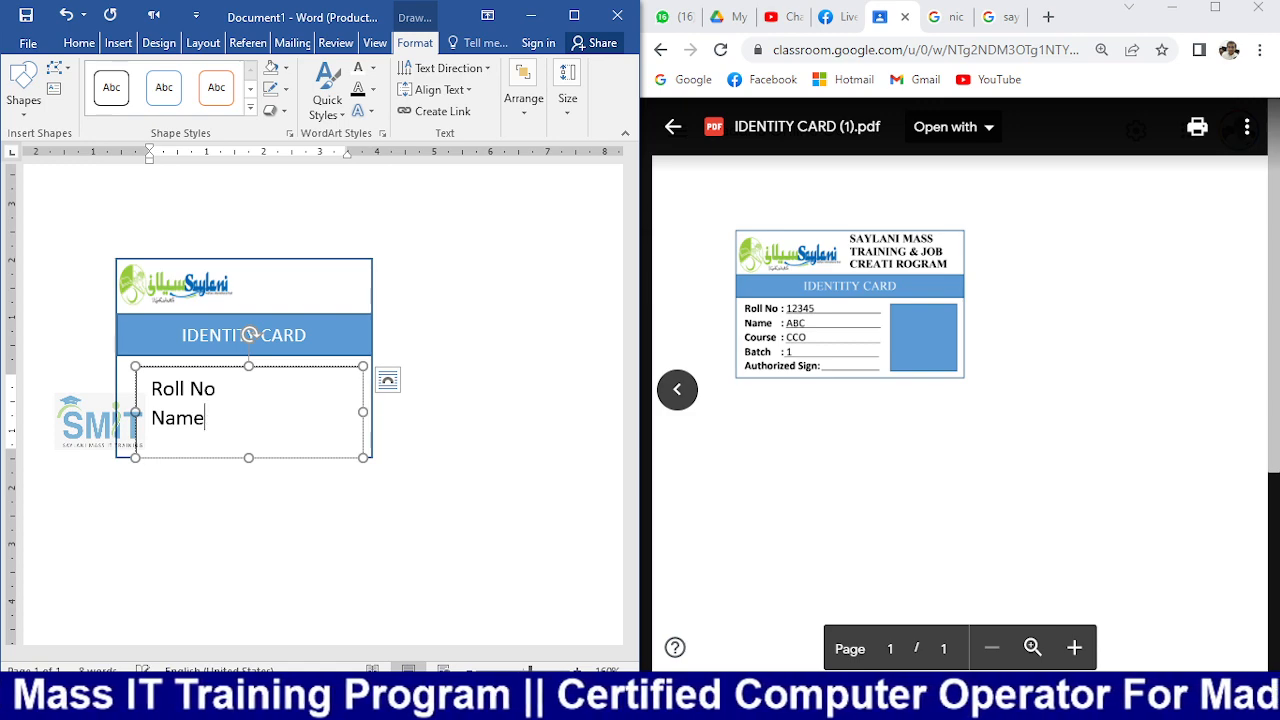
- Add vertically aligned colons after Name and Roll No using tab spacing
key("ctrl")
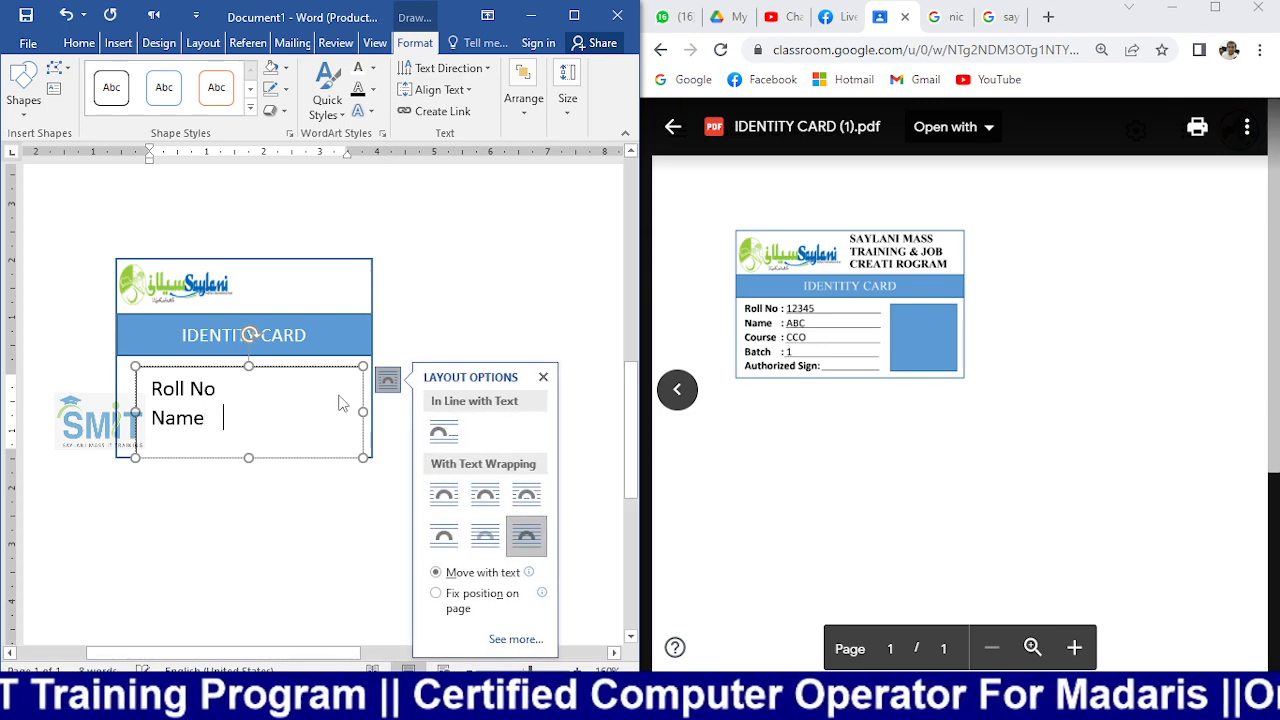
type(":")
key("Up")
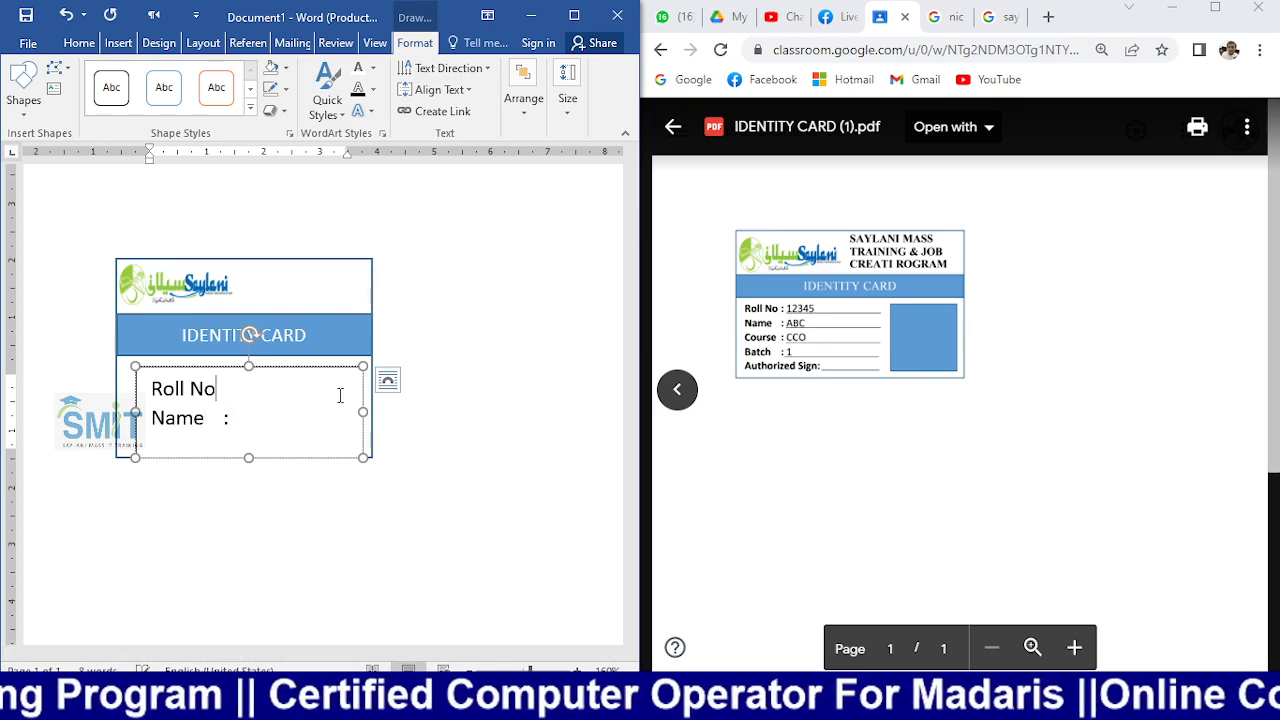
type(":")
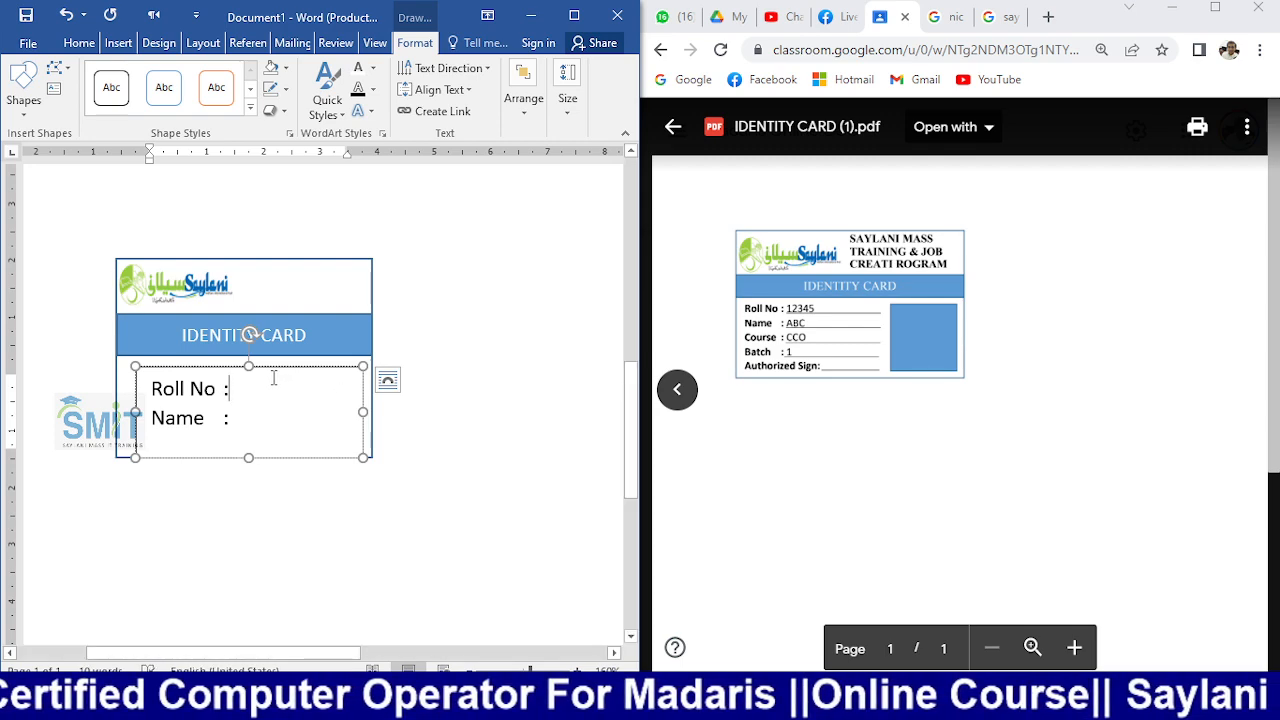
- Add underscore lines of equal length after the Roll No and Name colons
type("___________")
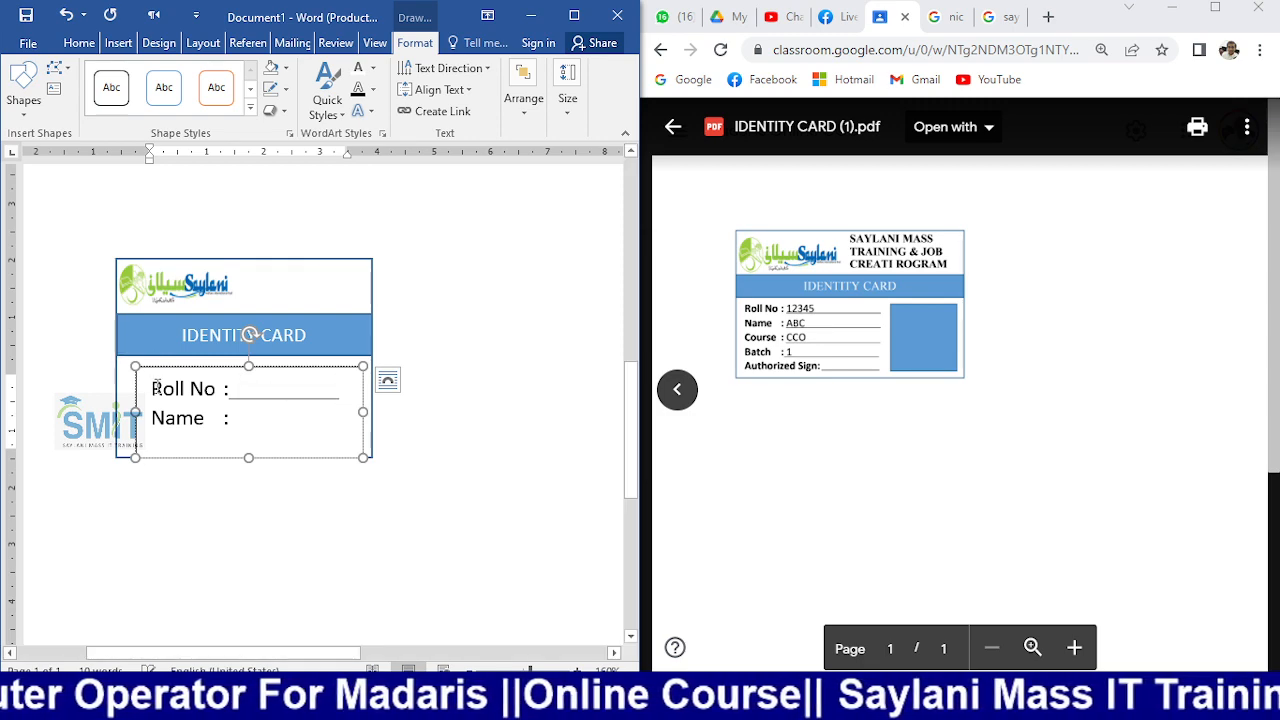
left_click(234, 420)
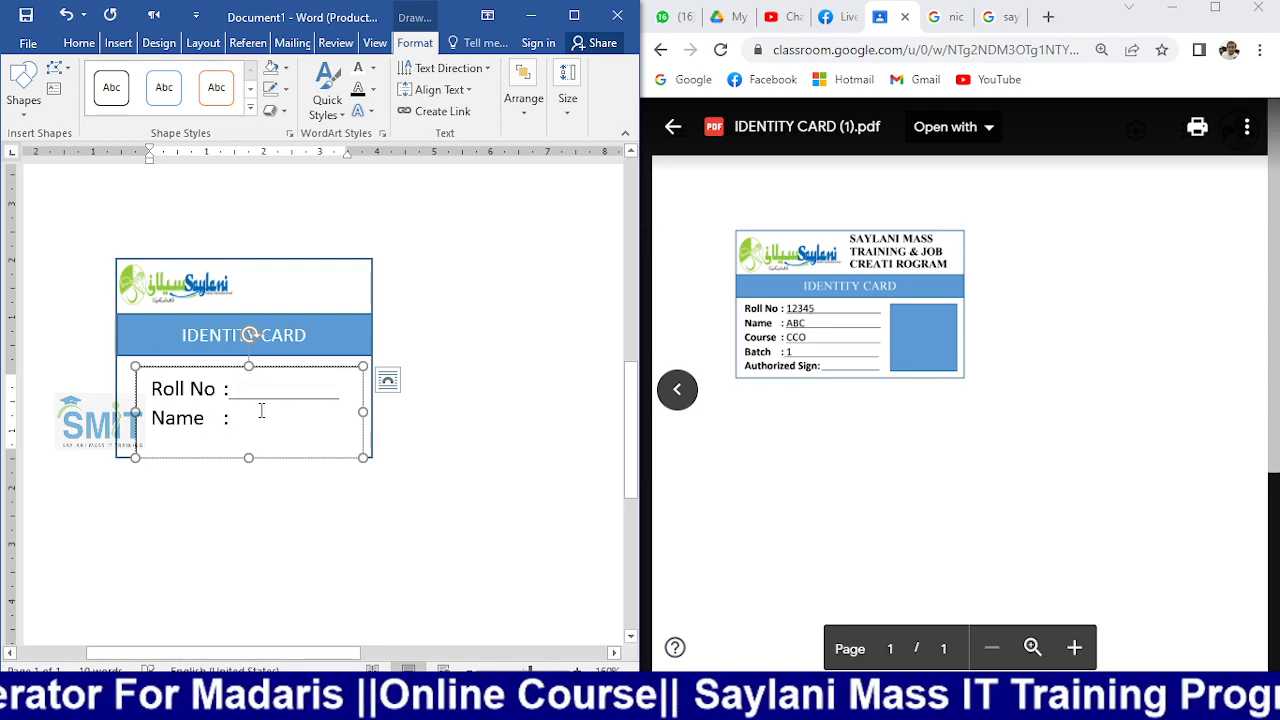
type("_______")
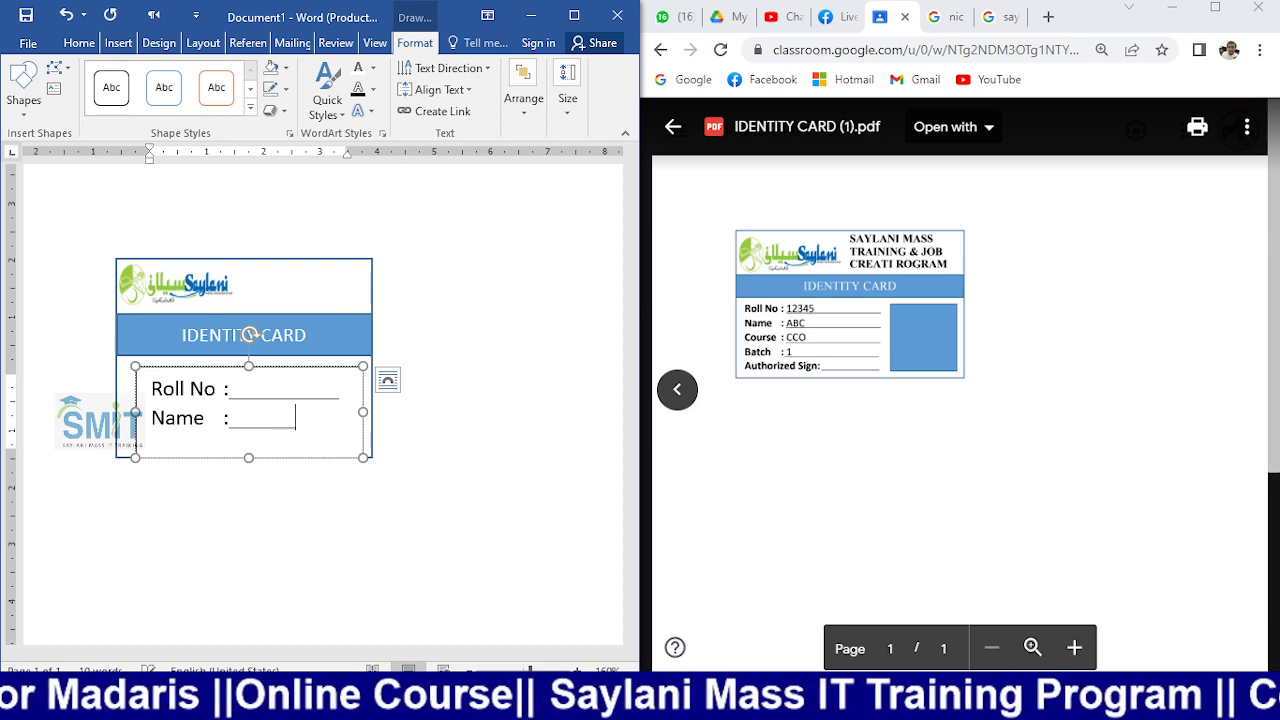
type("____")
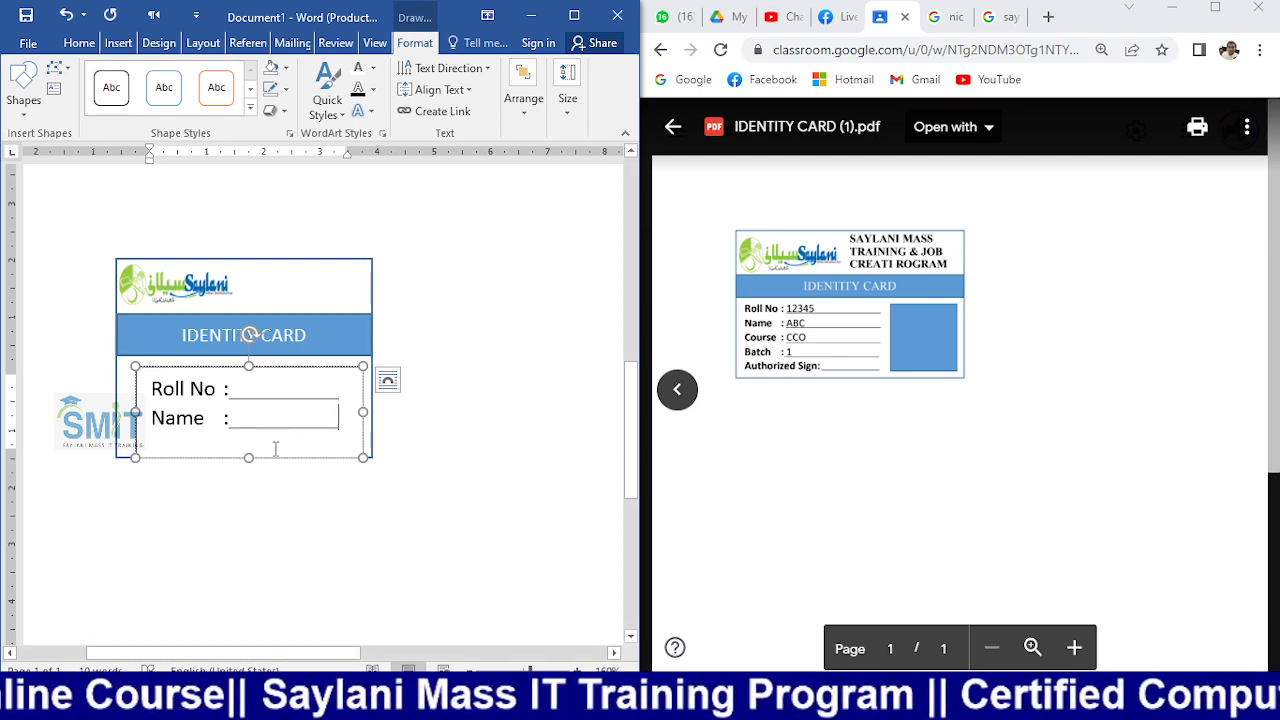
- Add a third line reading "Course :" with an underscore line, and extend the text box downward to make room for more lines
key("Return")
type("C")
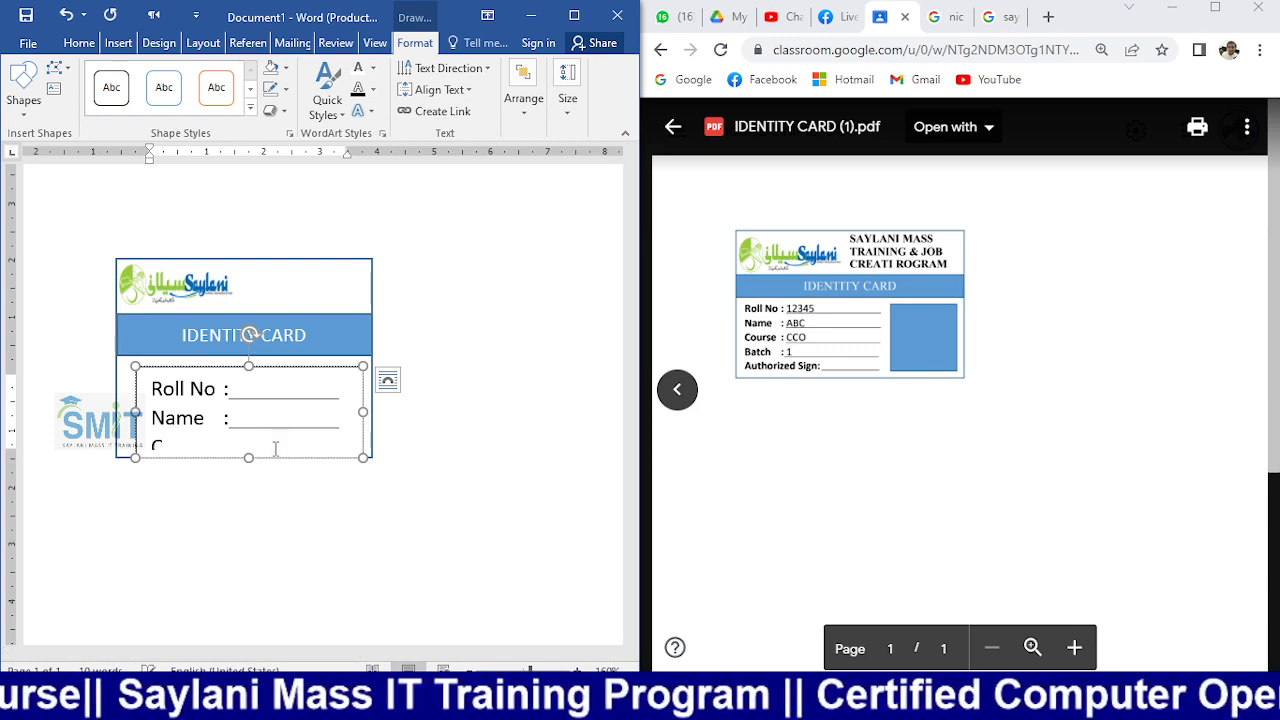
type("ourse")
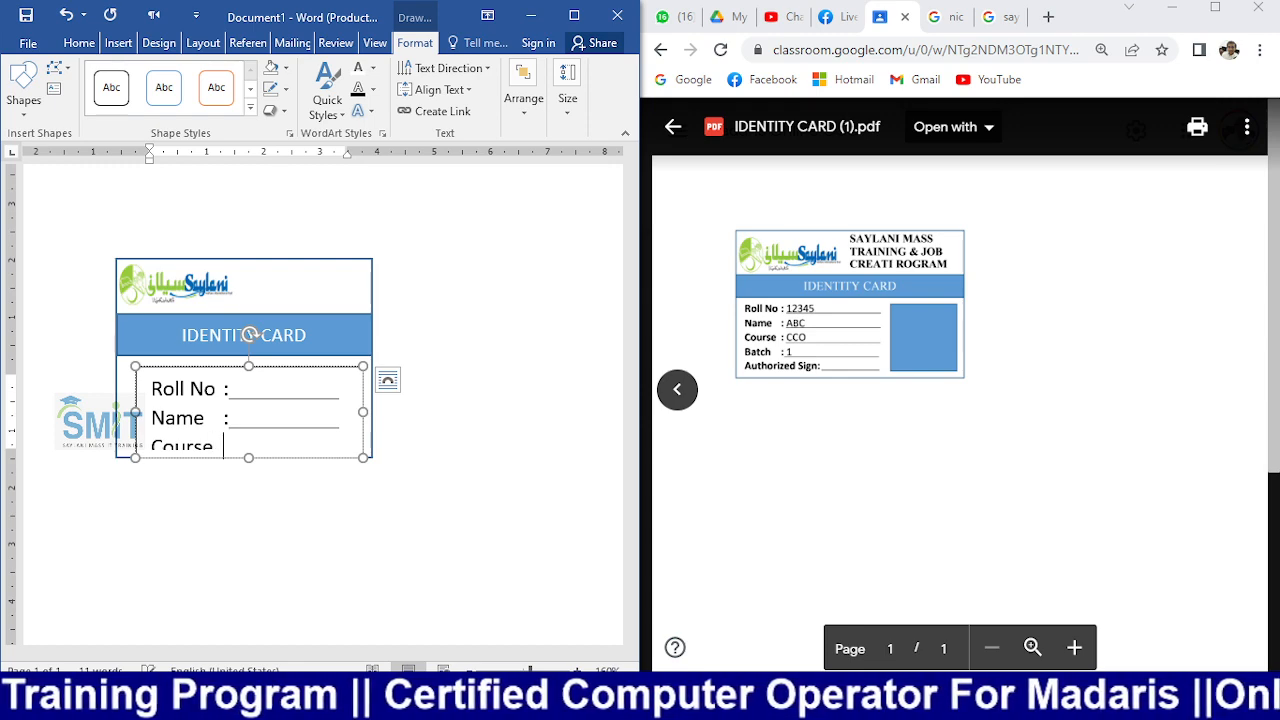
type(" :")
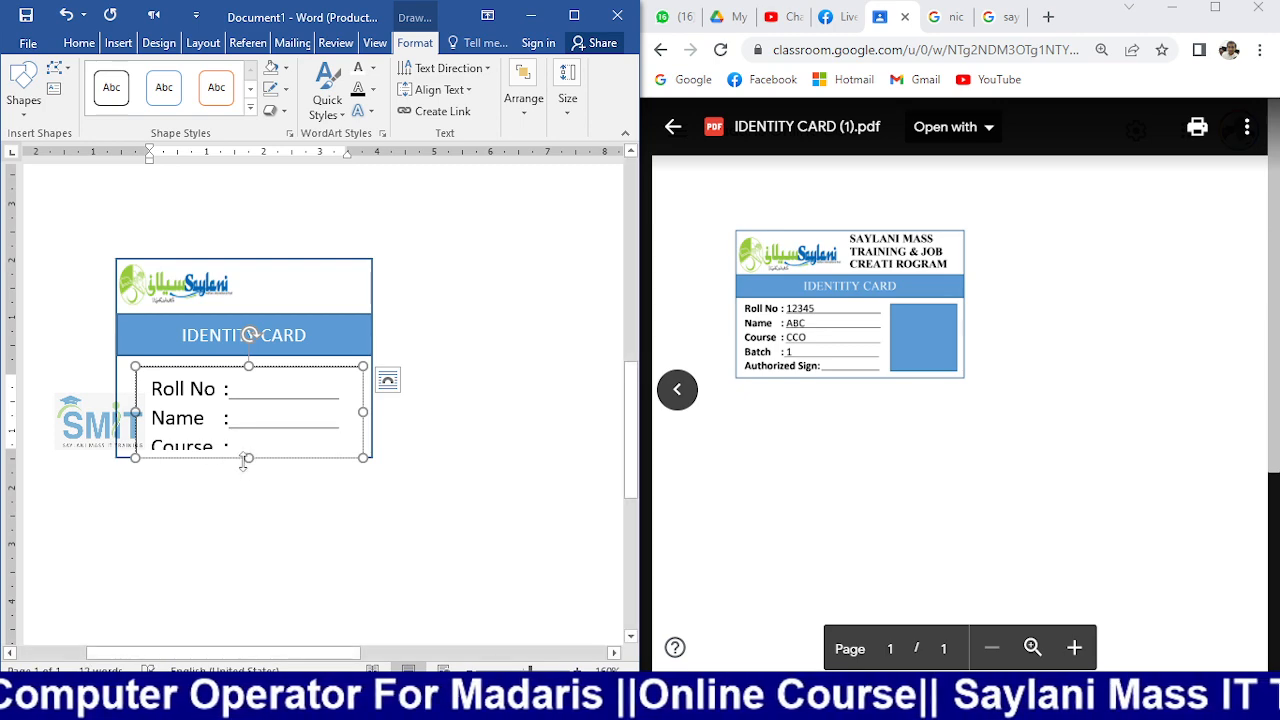
left_click_drag(248, 457, 250, 548)
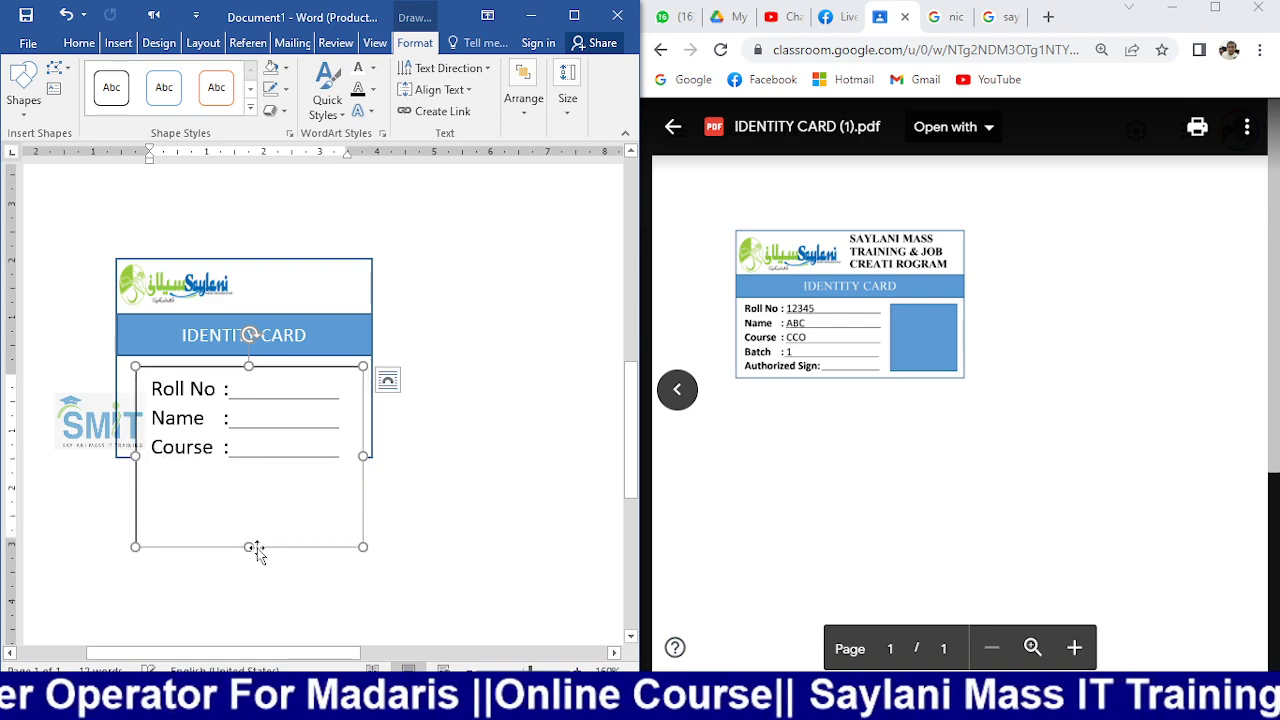
- Add a fourth line reading "Batch :" with the colon aligned and an underscore line matching the lines above
left_click(344, 455)
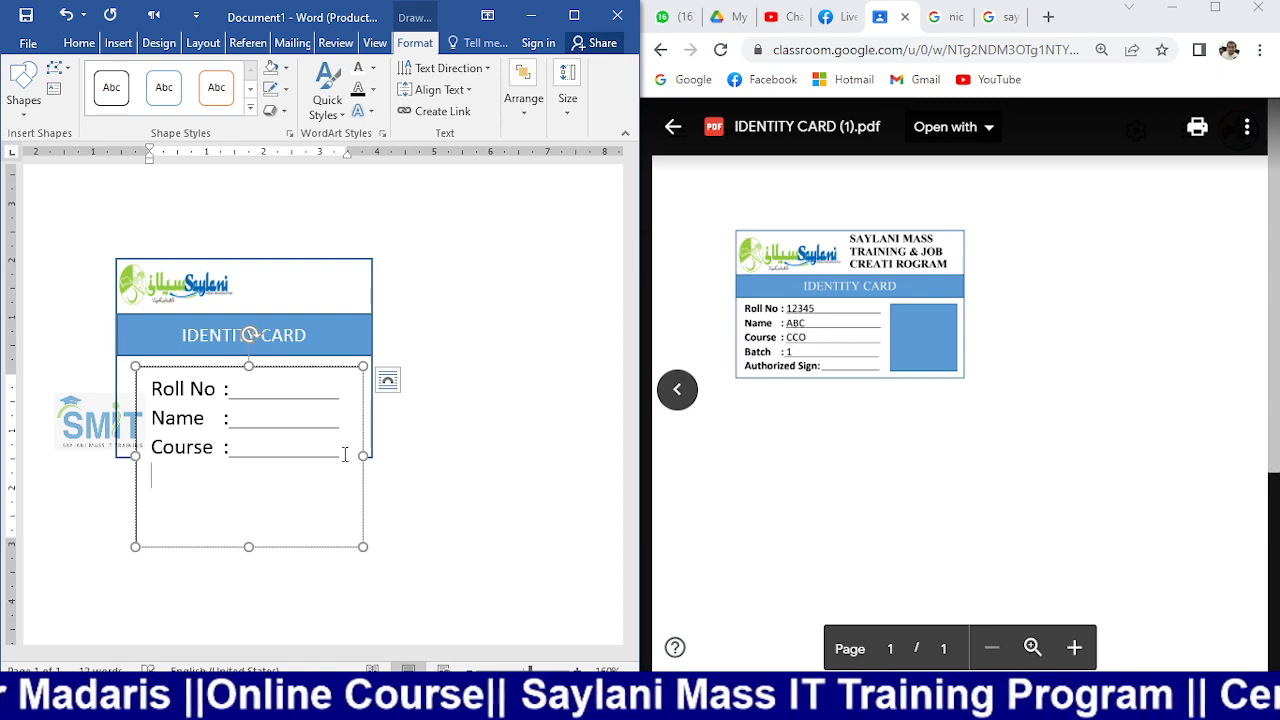
type("Batch")
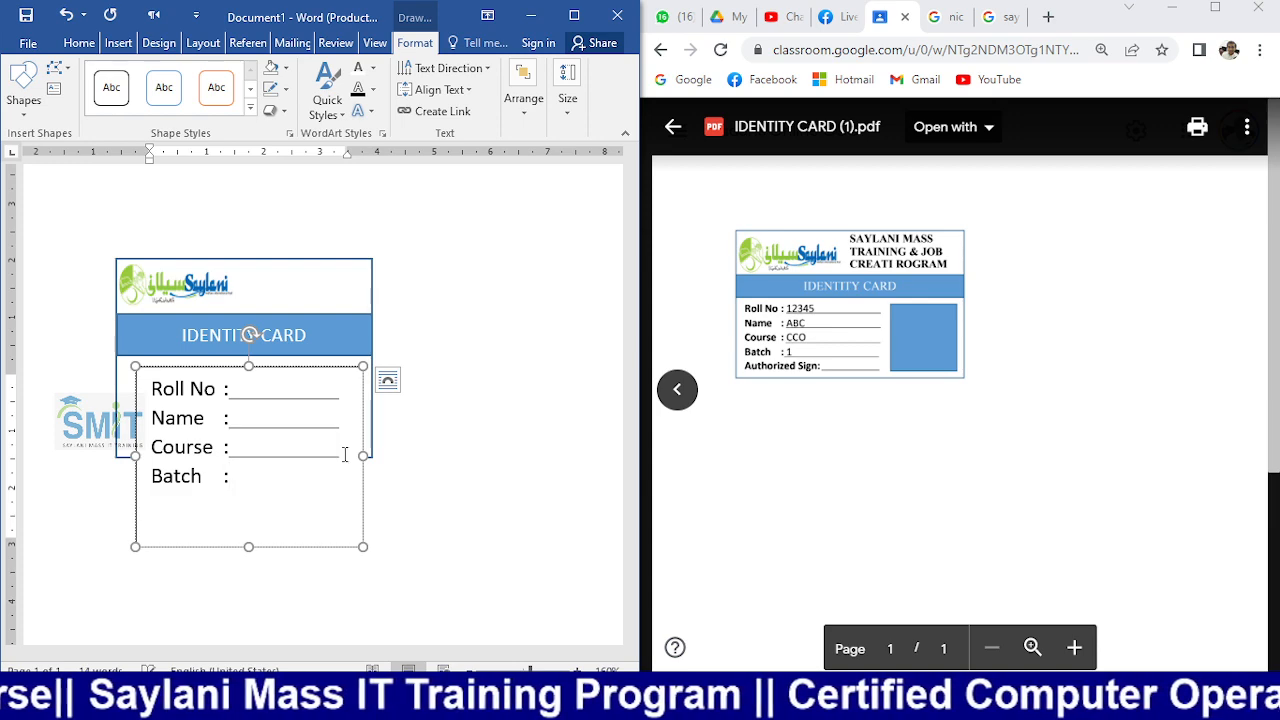
type("    :____________")
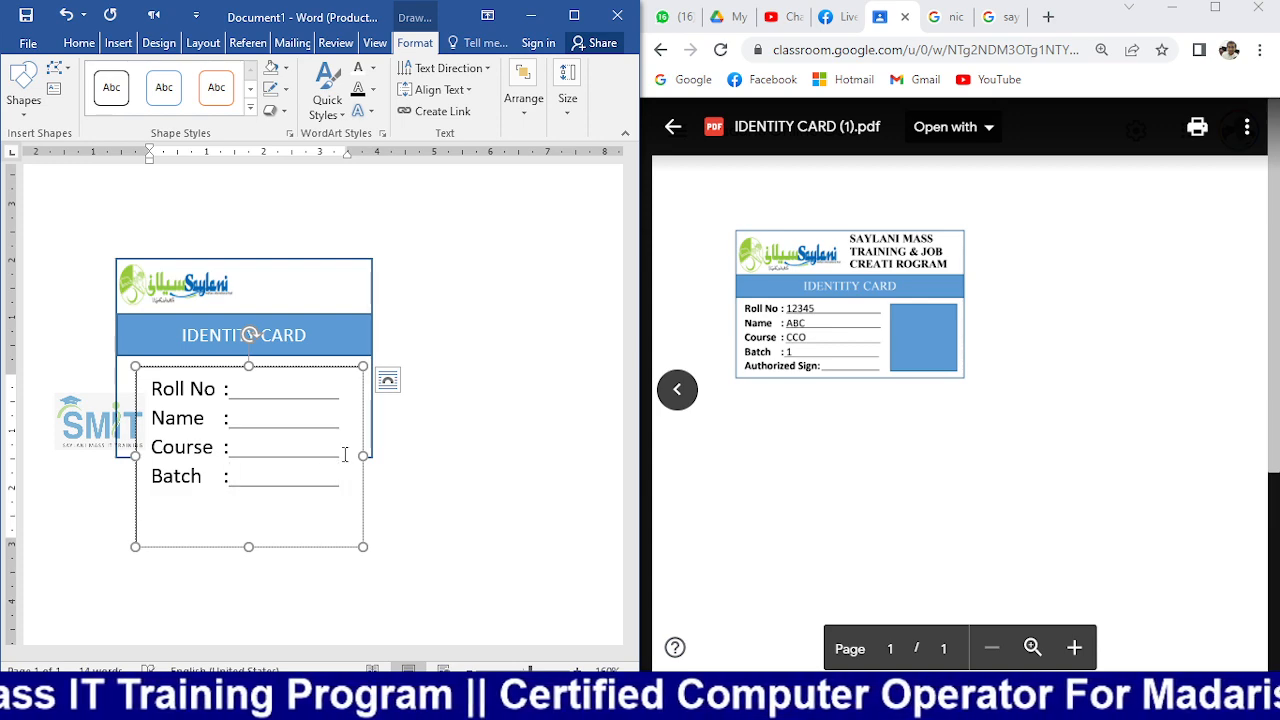
key("Return")
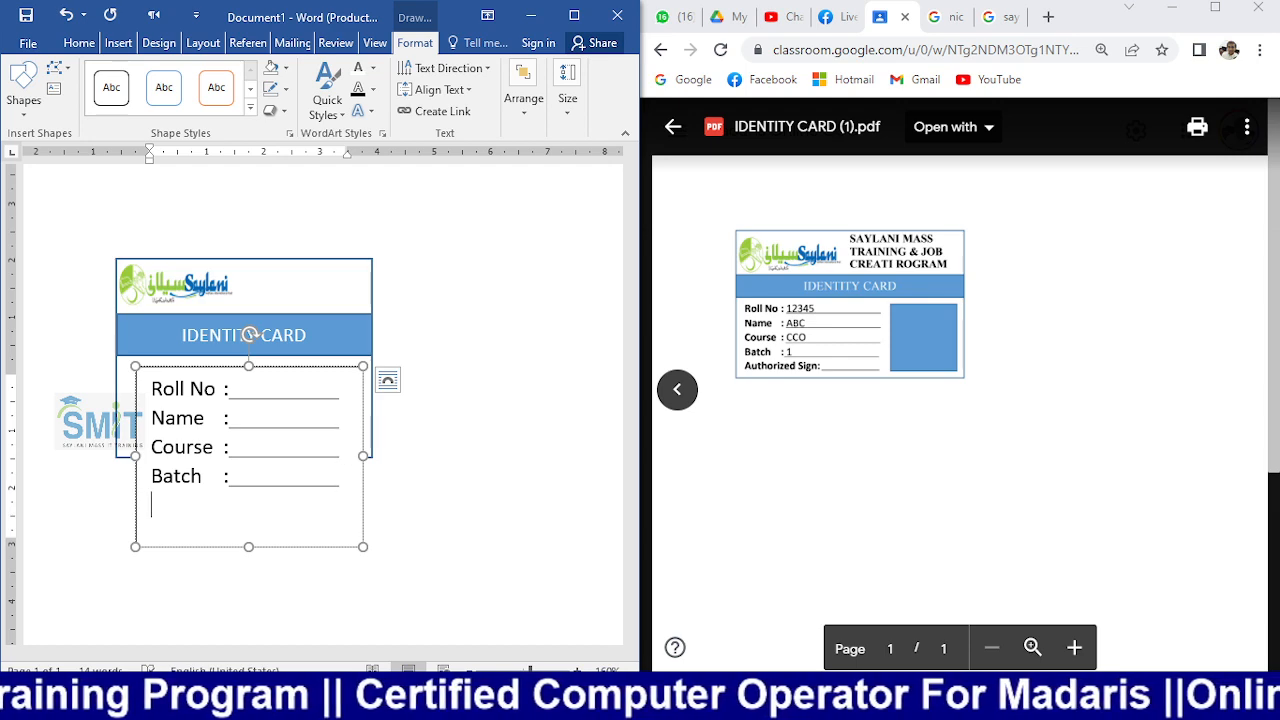
- Add a last line reading "Authorized Sign:" with a short underscore line, and widen the text box so it fits on one line
type("Aut")
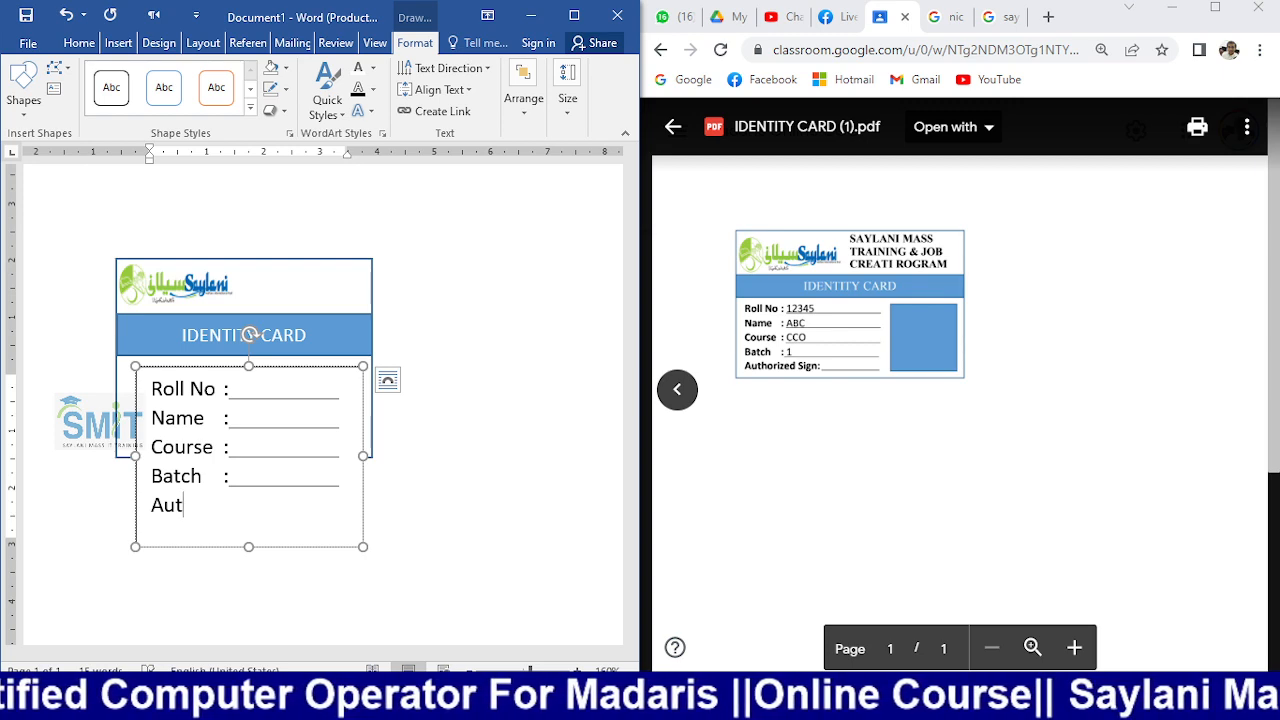
type("ho")
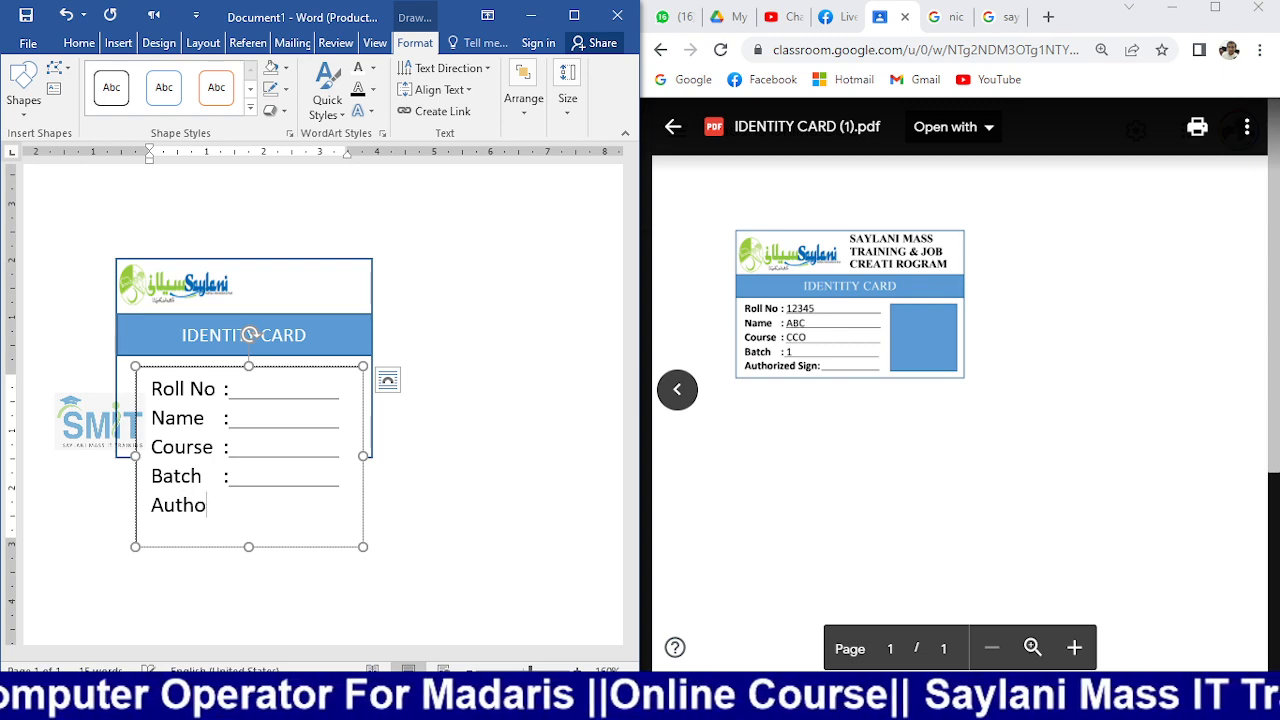
type("rized")
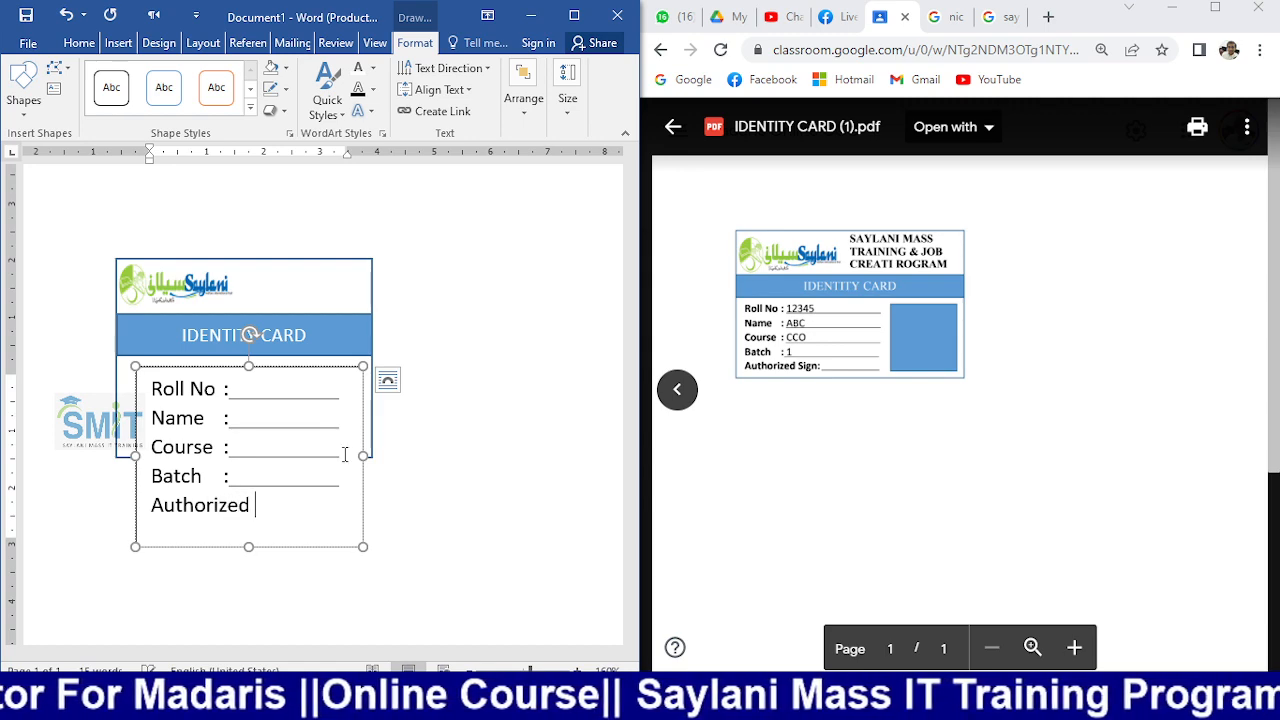
type(" Sign")
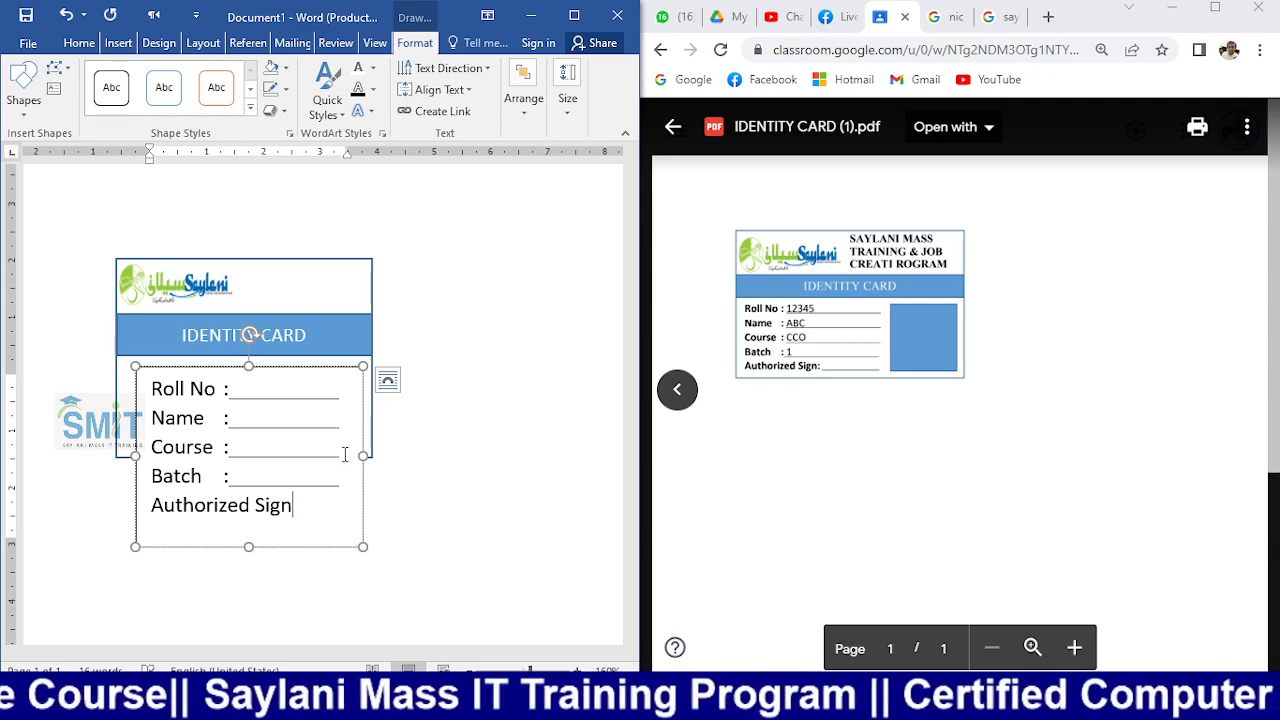
type(":______")
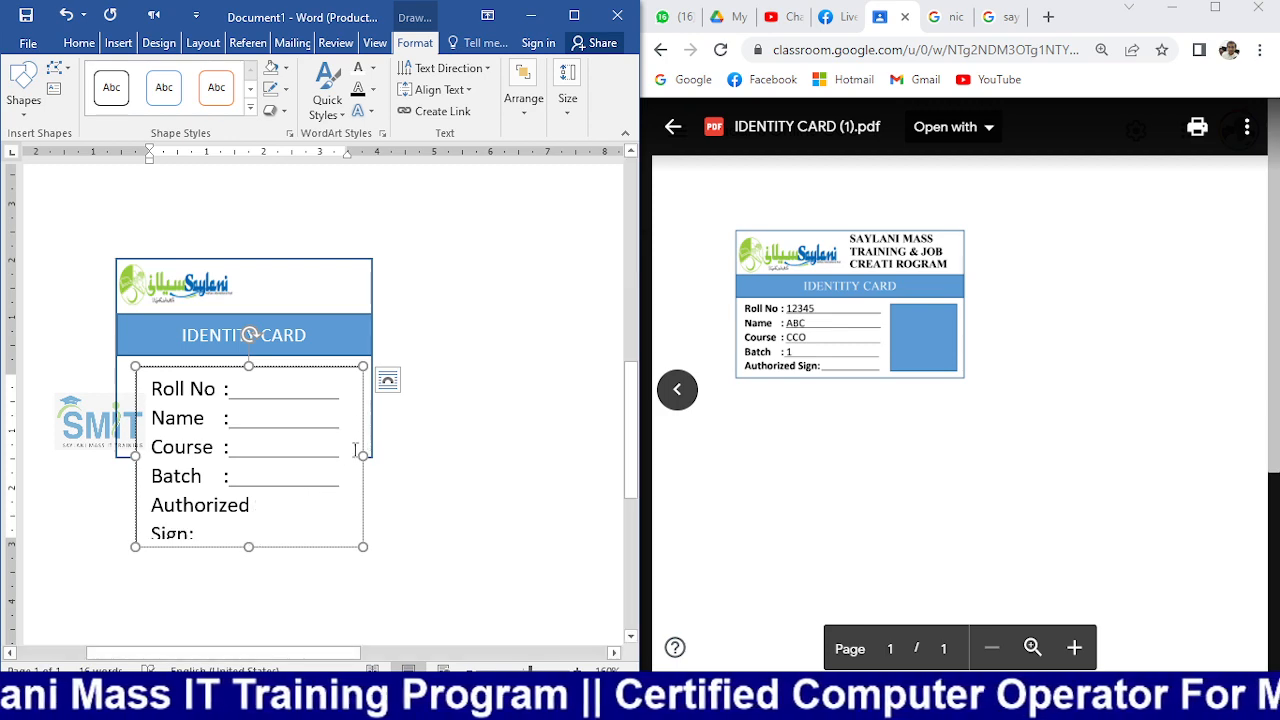
left_click_drag(362, 455, 449, 456)
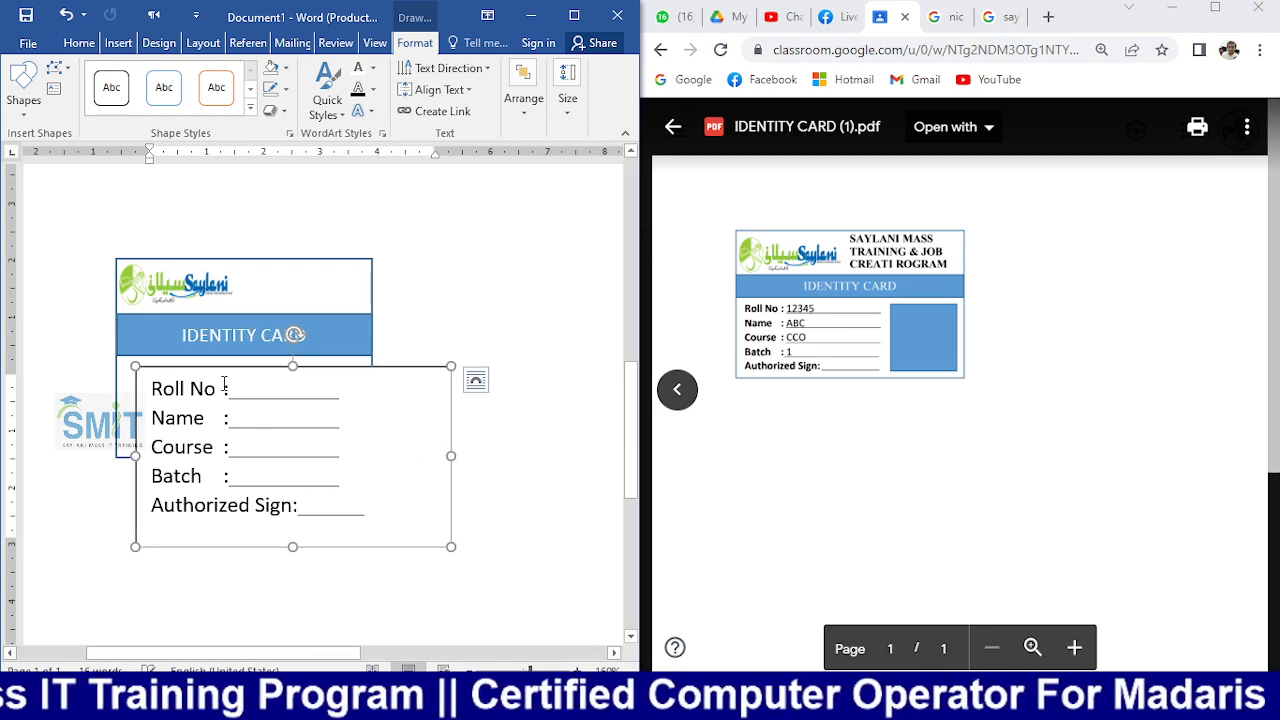
- Move the text box against the card's left edge under the blue band, and remove the space after paragraph from all five lines
left_click_drag(218, 366, 198, 352)
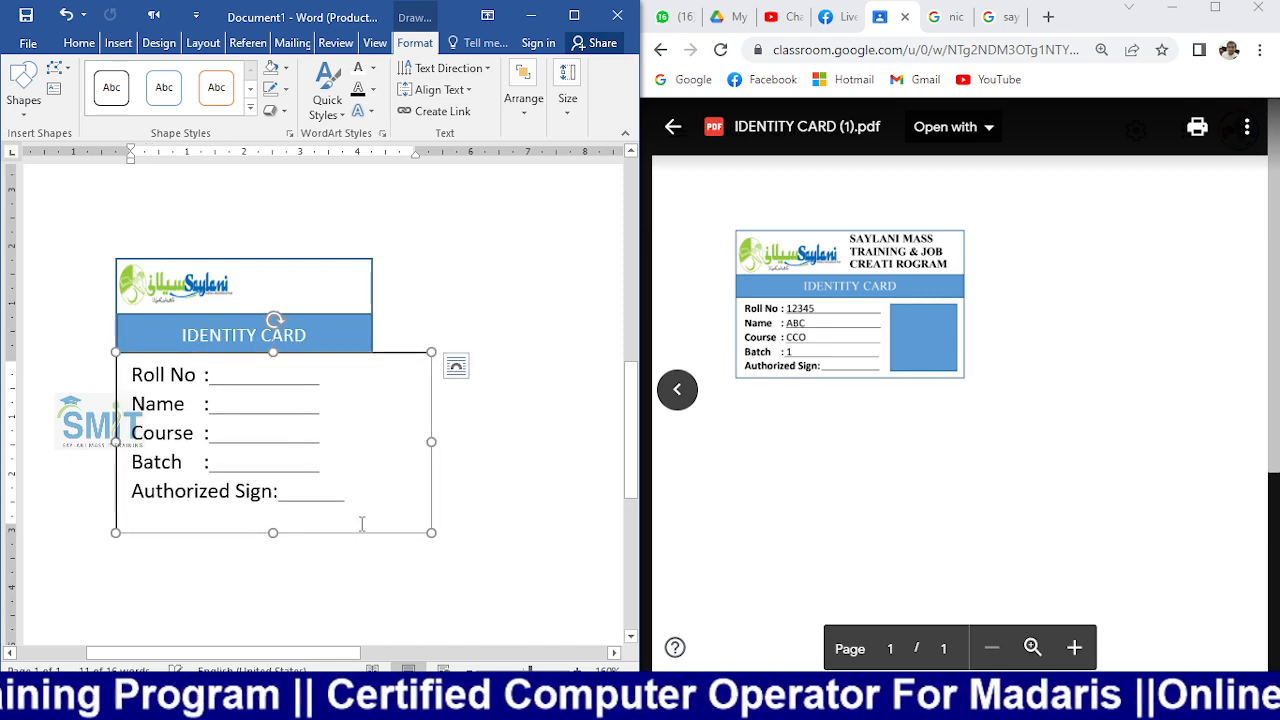
left_click_drag(314, 490, 140, 372)
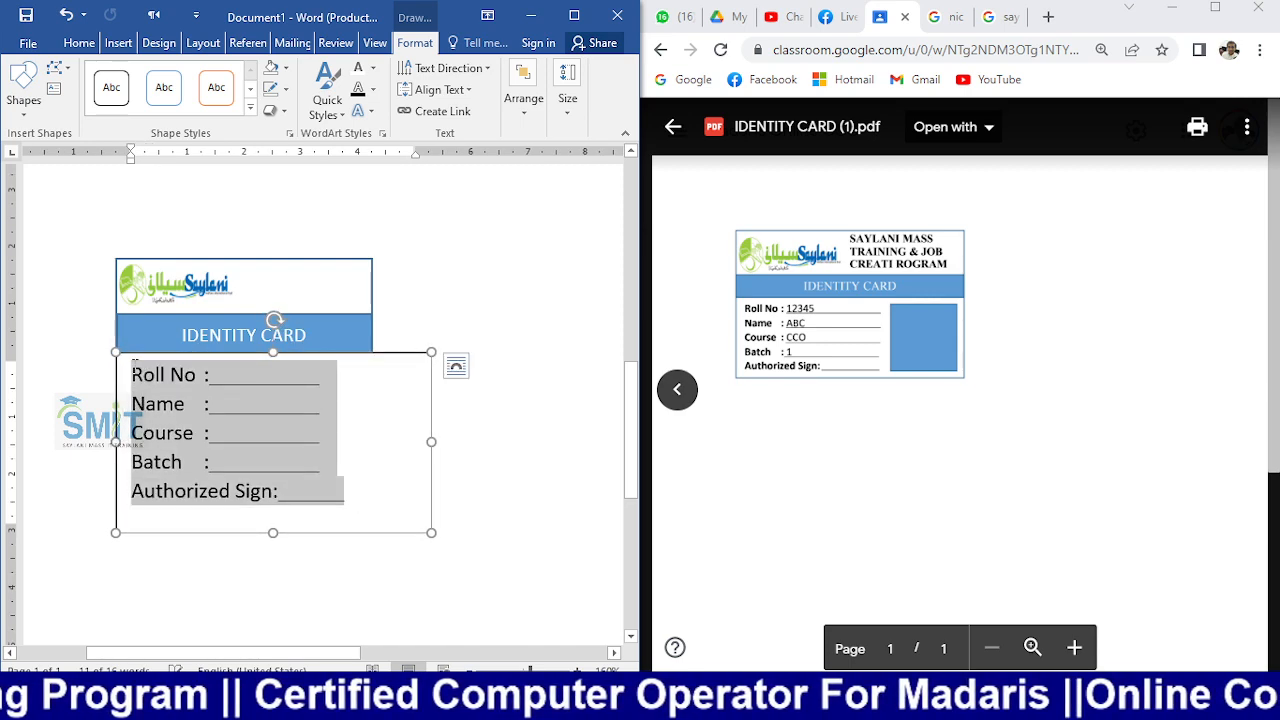
left_click(79, 42)
left_click(381, 92)
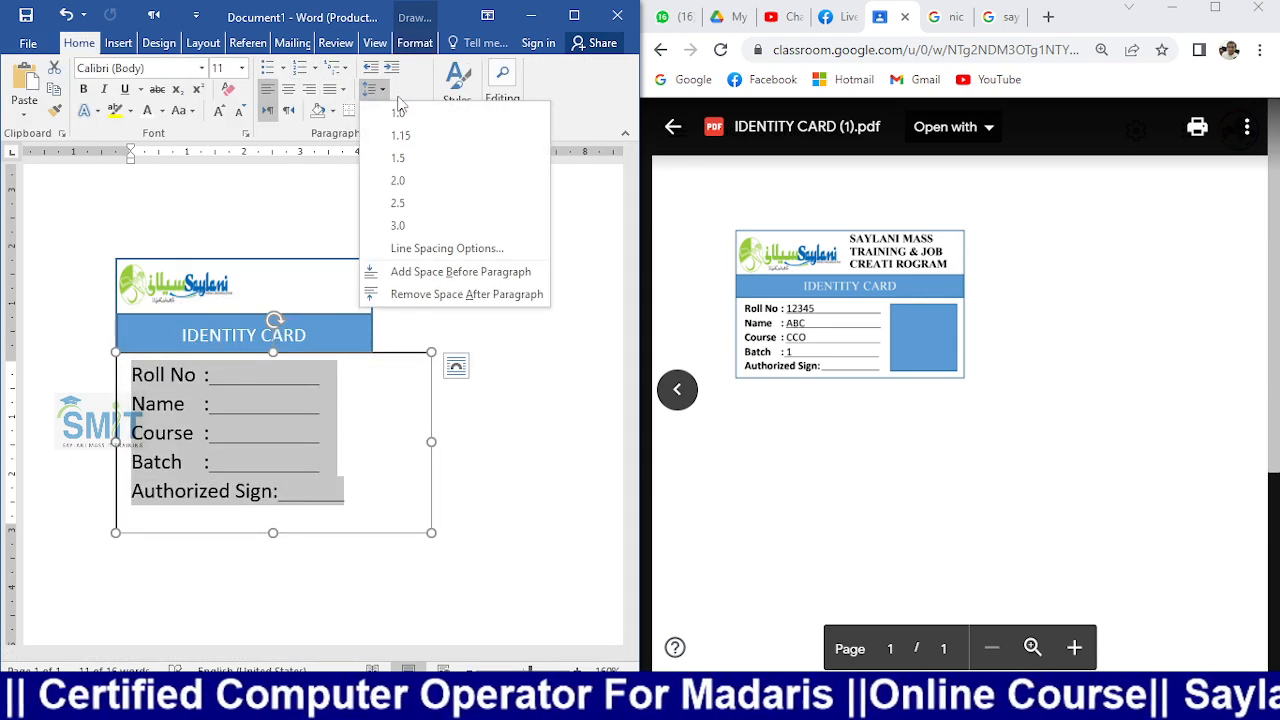
left_click(428, 294)
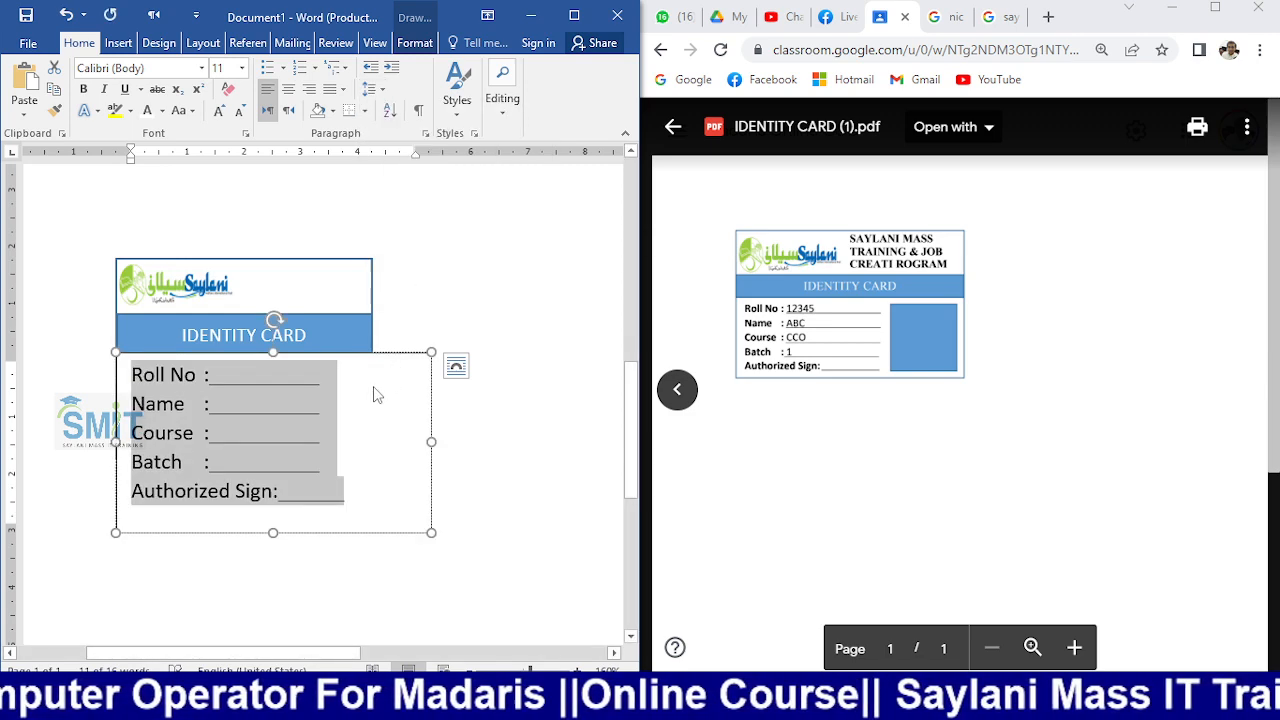
- Set the font size of the five detail lines to 8 and shorten the text box to just below Authorized Sign
left_click(242, 68)
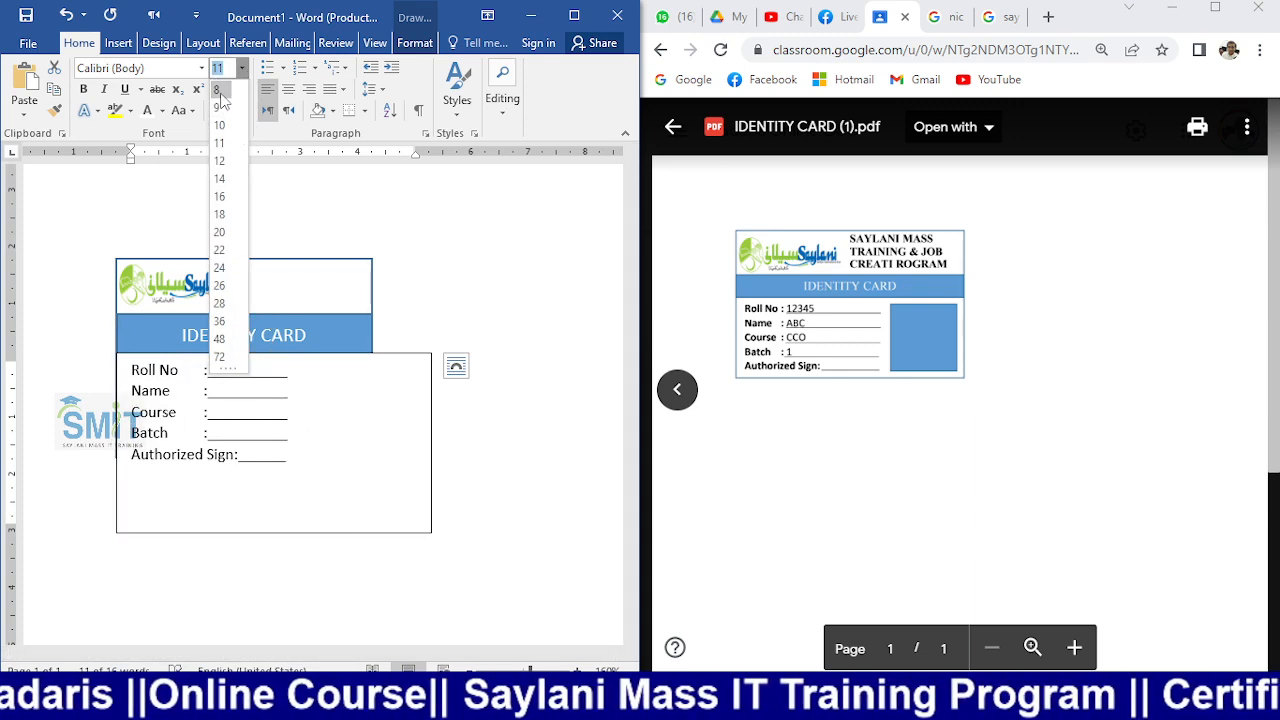
left_click(219, 91)
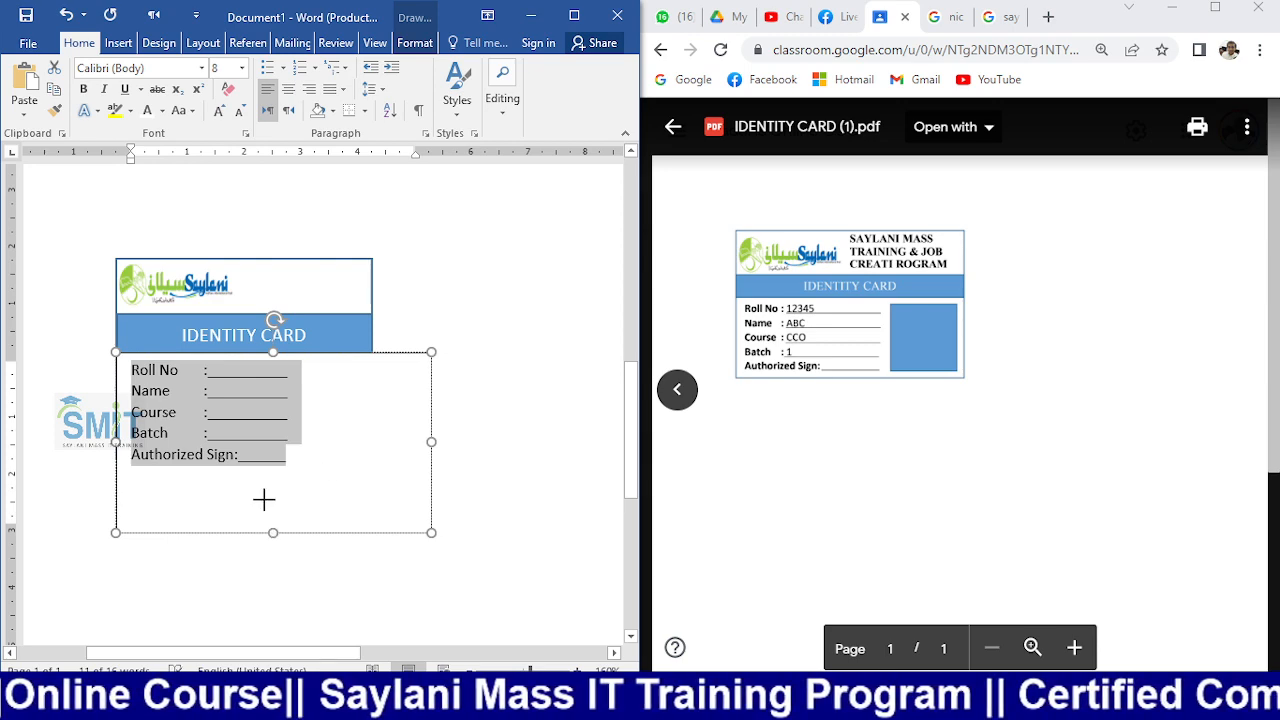
left_click_drag(273, 532, 273, 472)
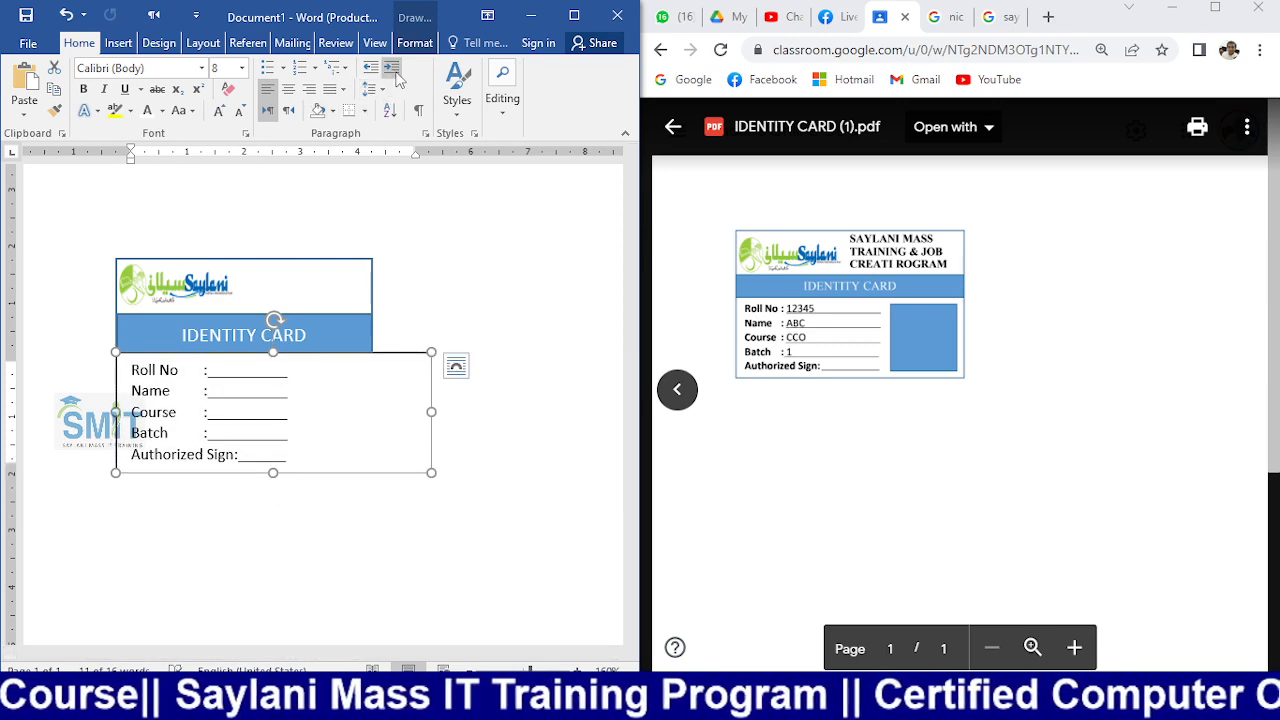
- Set the details text box to No Fill and shift it slightly upward on the card
left_click(415, 42)
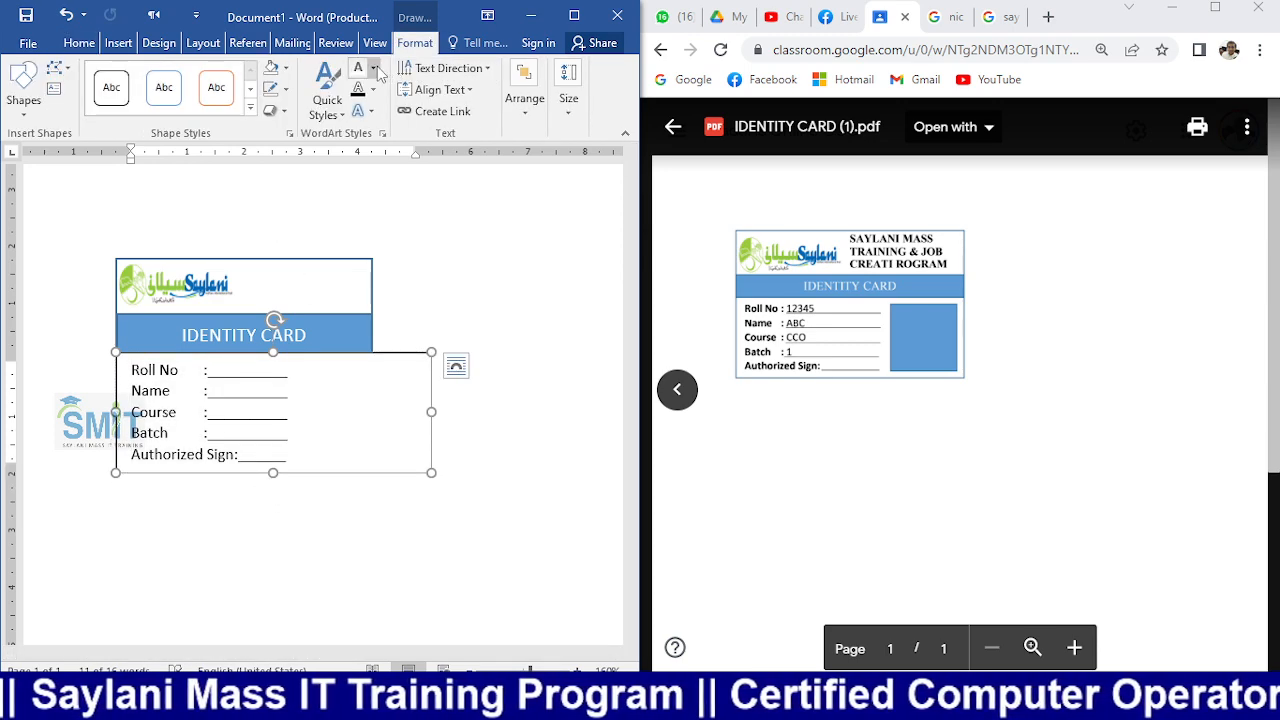
left_click(286, 67)
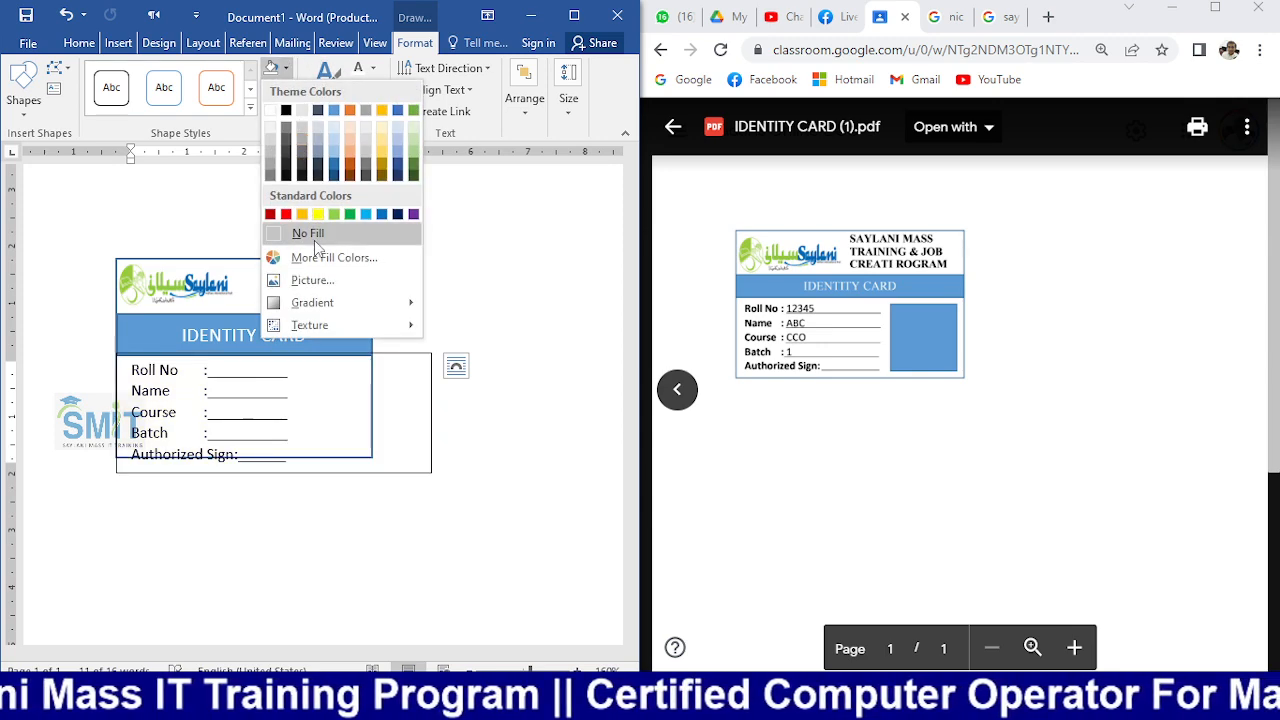
left_click(314, 240)
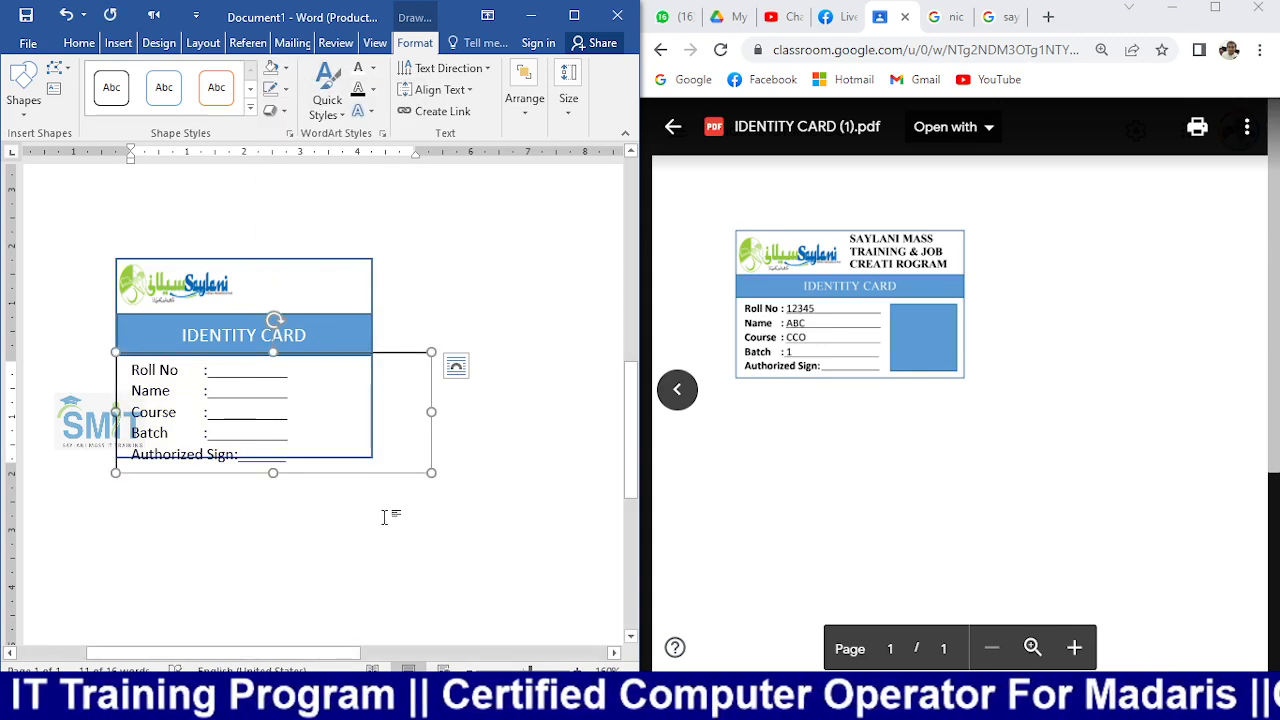
left_click_drag(397, 352, 397, 347)
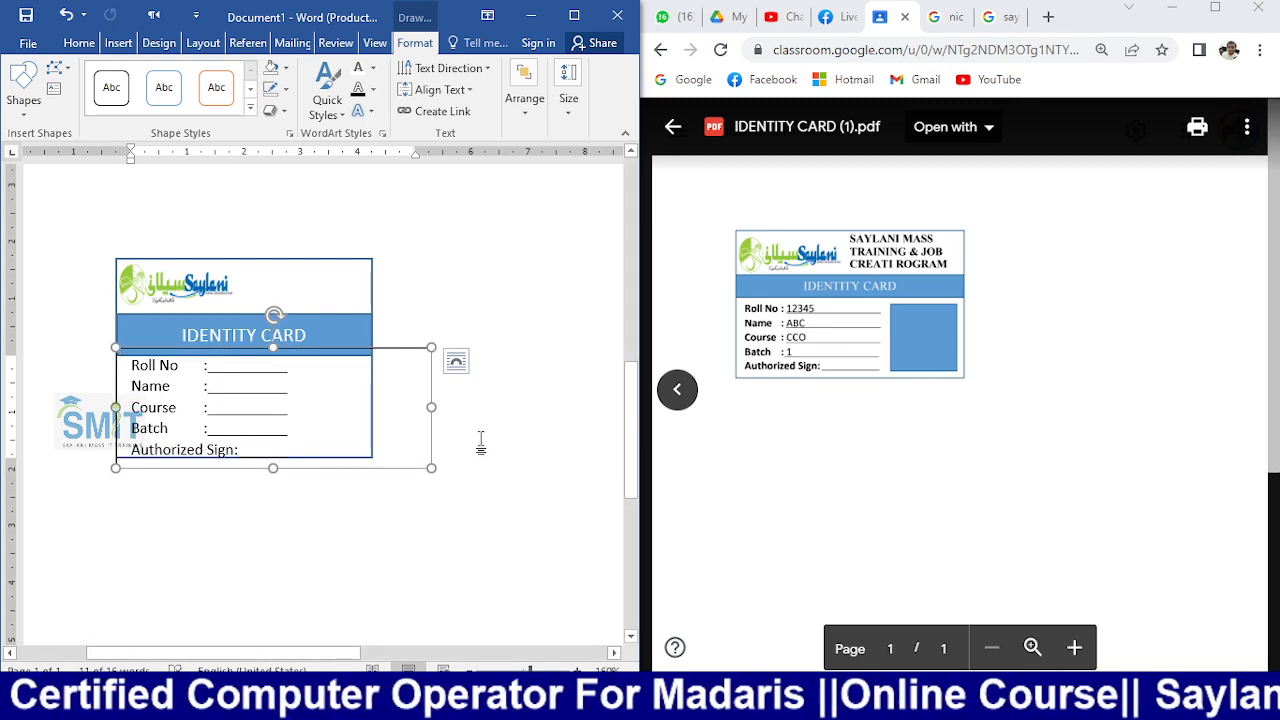
- Reduce the font size of all five detail lines to 7
left_click_drag(292, 450, 131, 366)
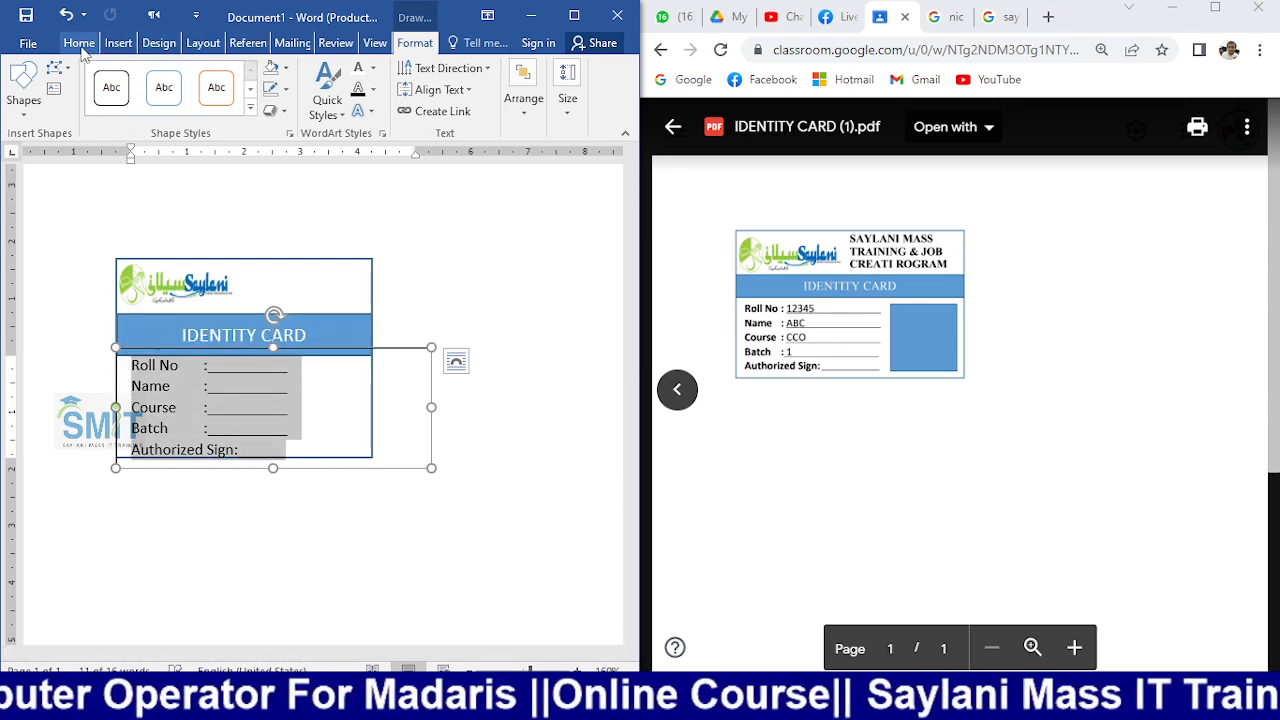
left_click(79, 42)
left_click(242, 68)
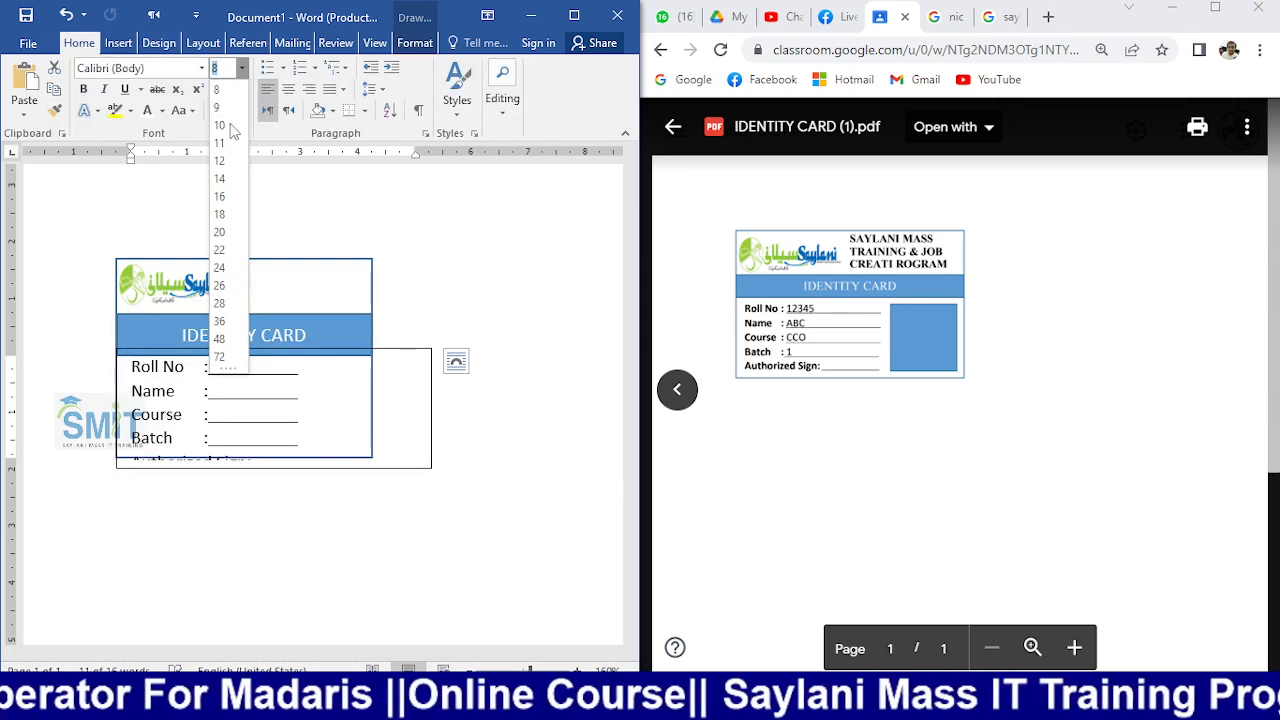
left_click(202, 132)
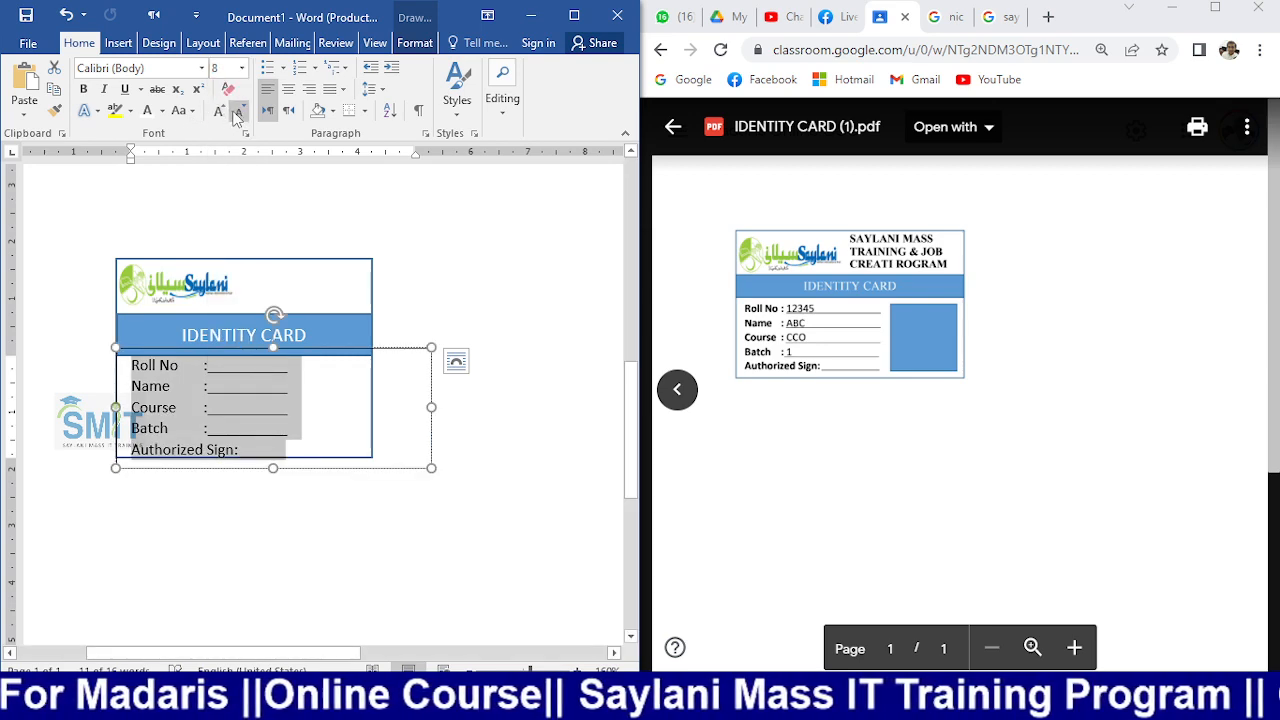
left_click(238, 114)
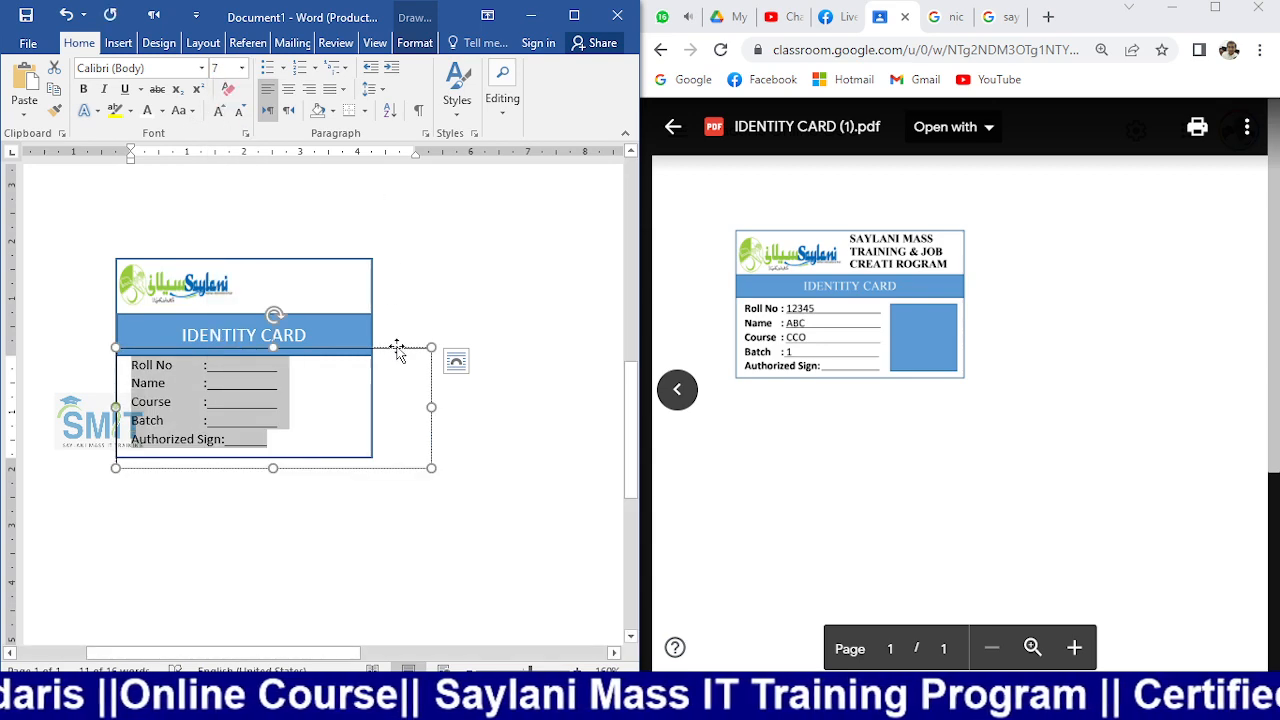
- Align the details text box with the blue band's lower edge and shrink its width and height closely around the text
left_click_drag(396, 347, 395, 353)
left_click(480, 398)
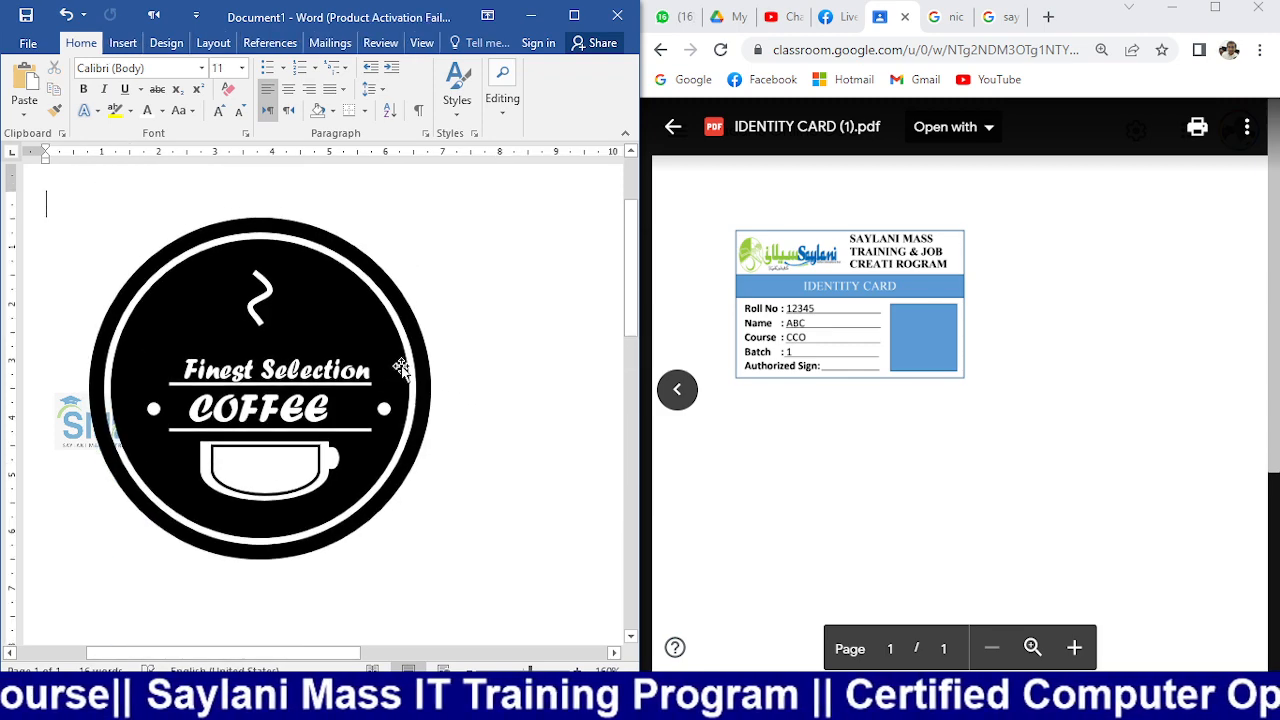
scroll(401, 366, "down", 5)
left_click(414, 365)
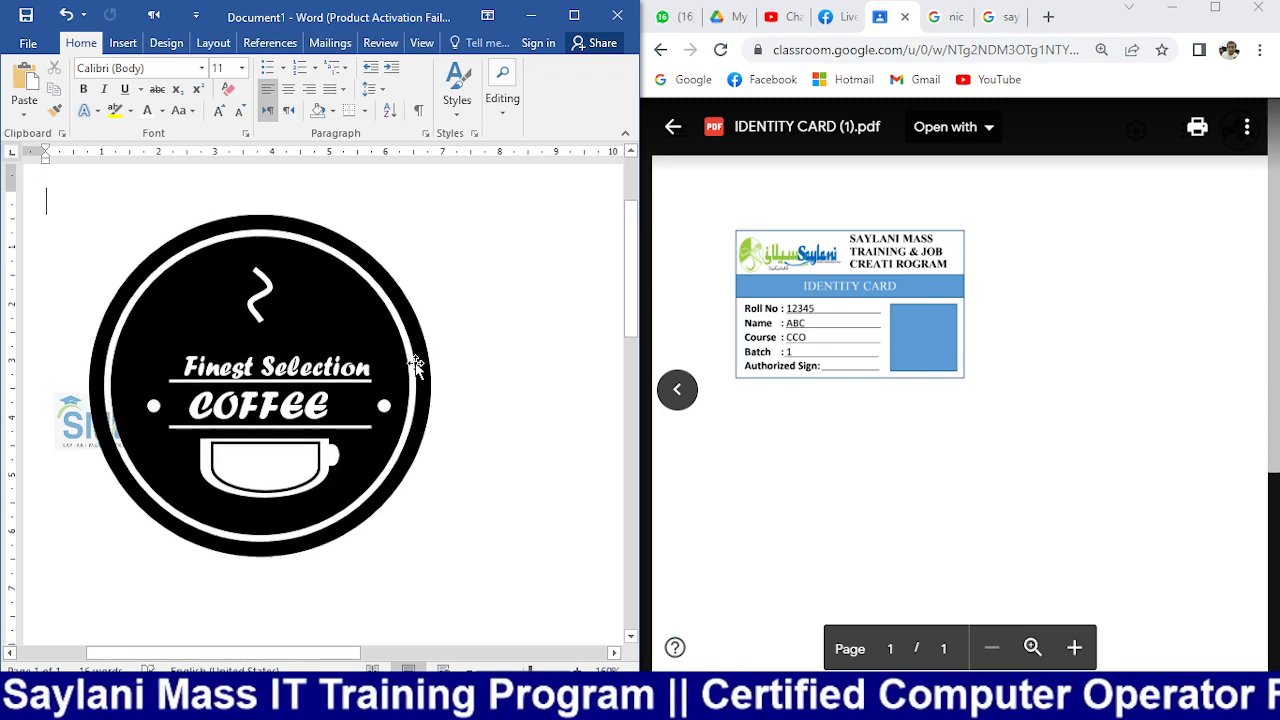
scroll(414, 366, "down", 5)
scroll(413, 444, "down", 3)
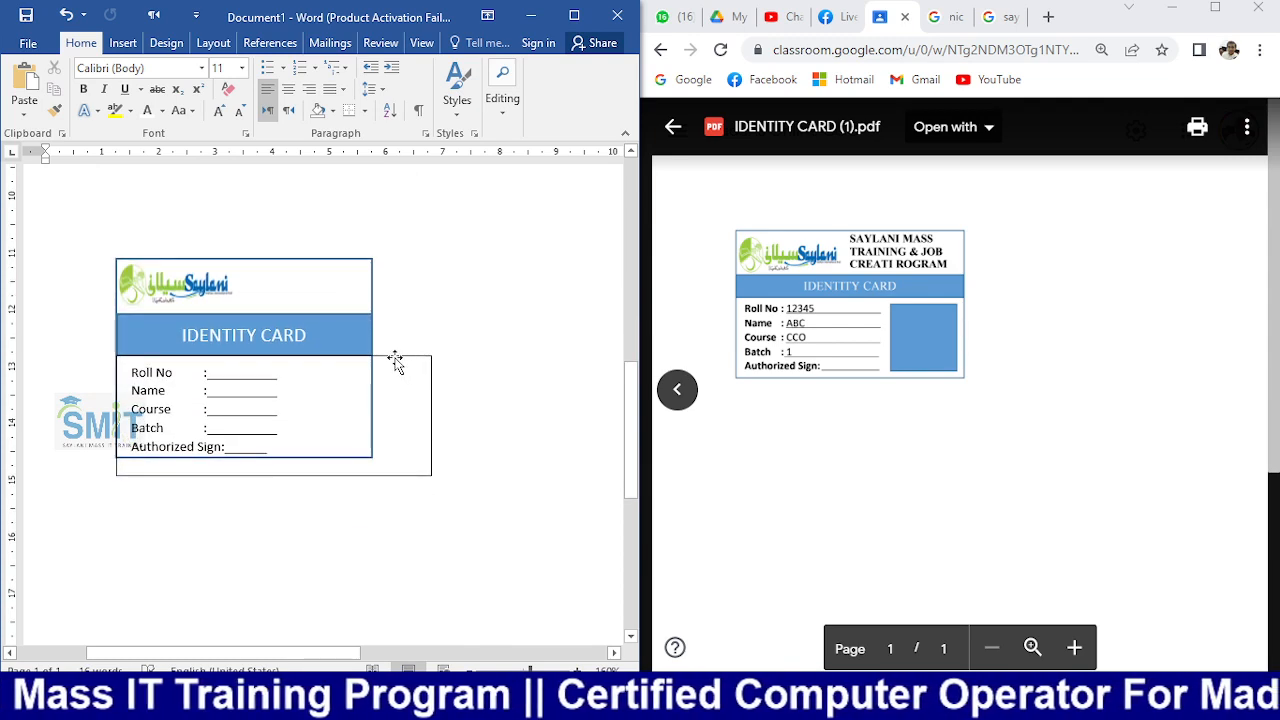
left_click(397, 356)
left_click_drag(431, 415, 306, 409)
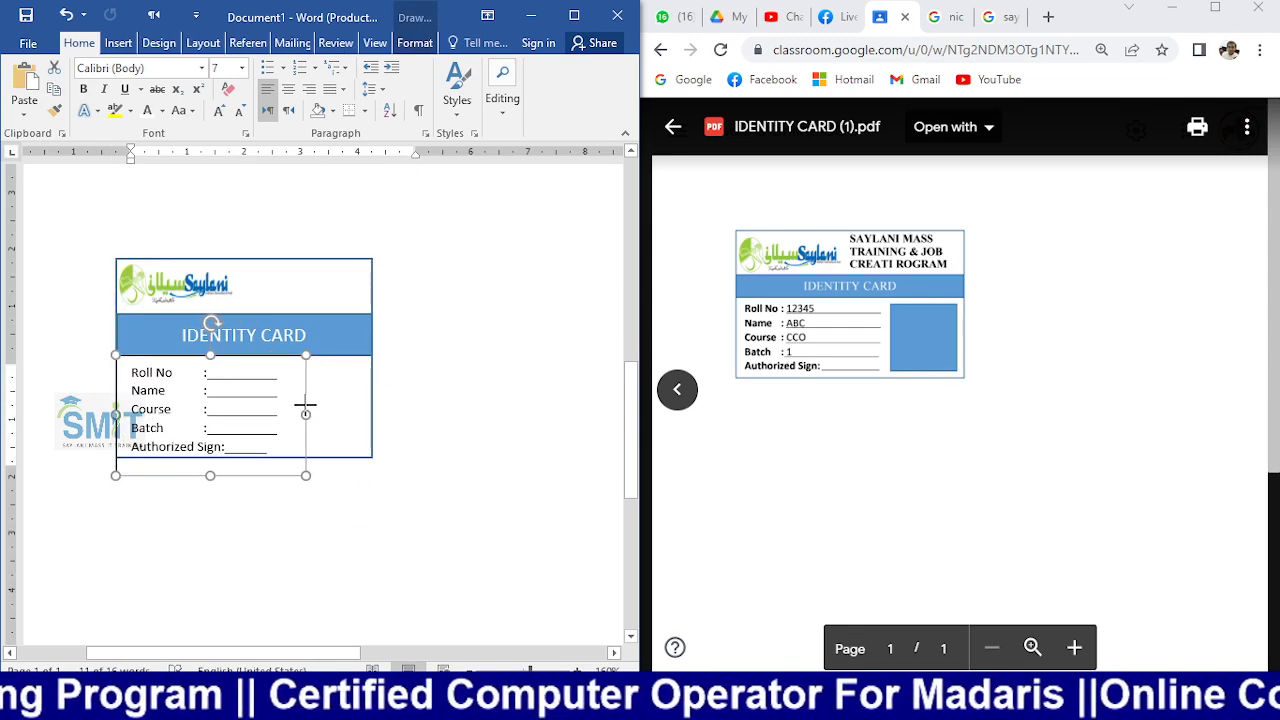
left_click_drag(211, 475, 211, 464)
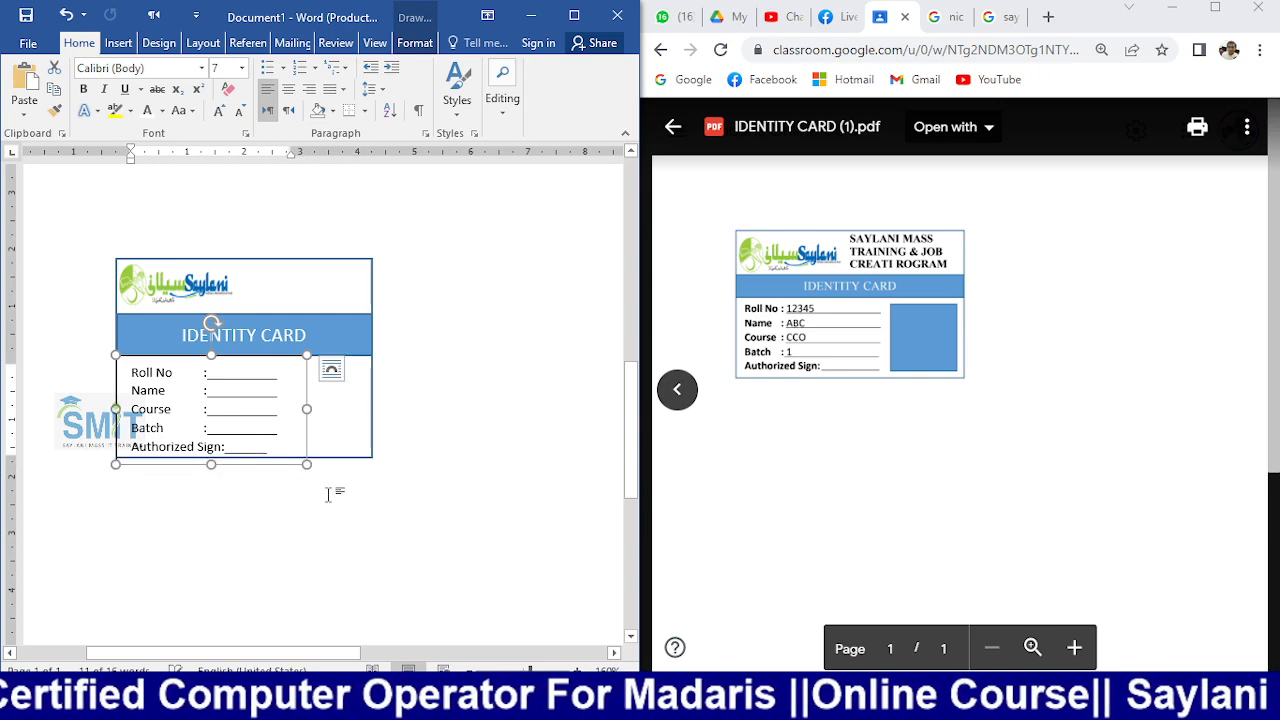
- Nudge the details text box upward in small steps until all five lines sit inside the card's lower area
key("Up")
key("Up")
key("Up")
key("Up")
key("Up")
key("Up")
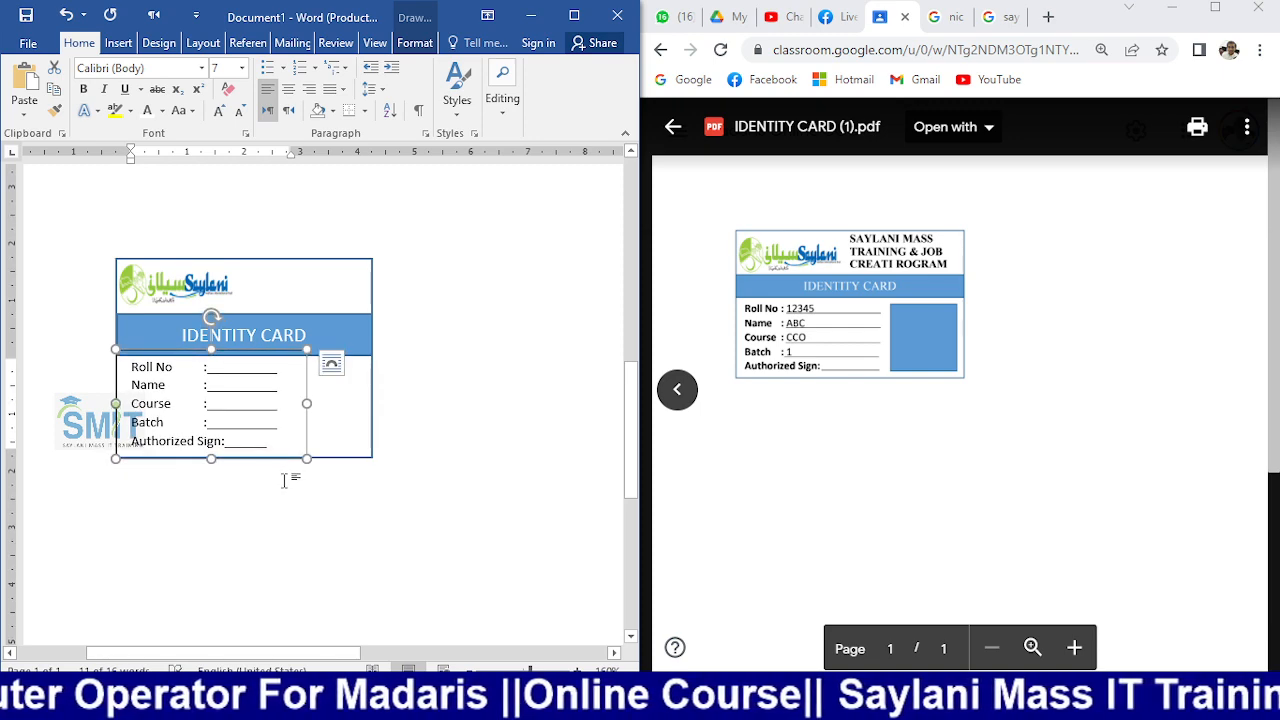
key("Down")
key("Down")
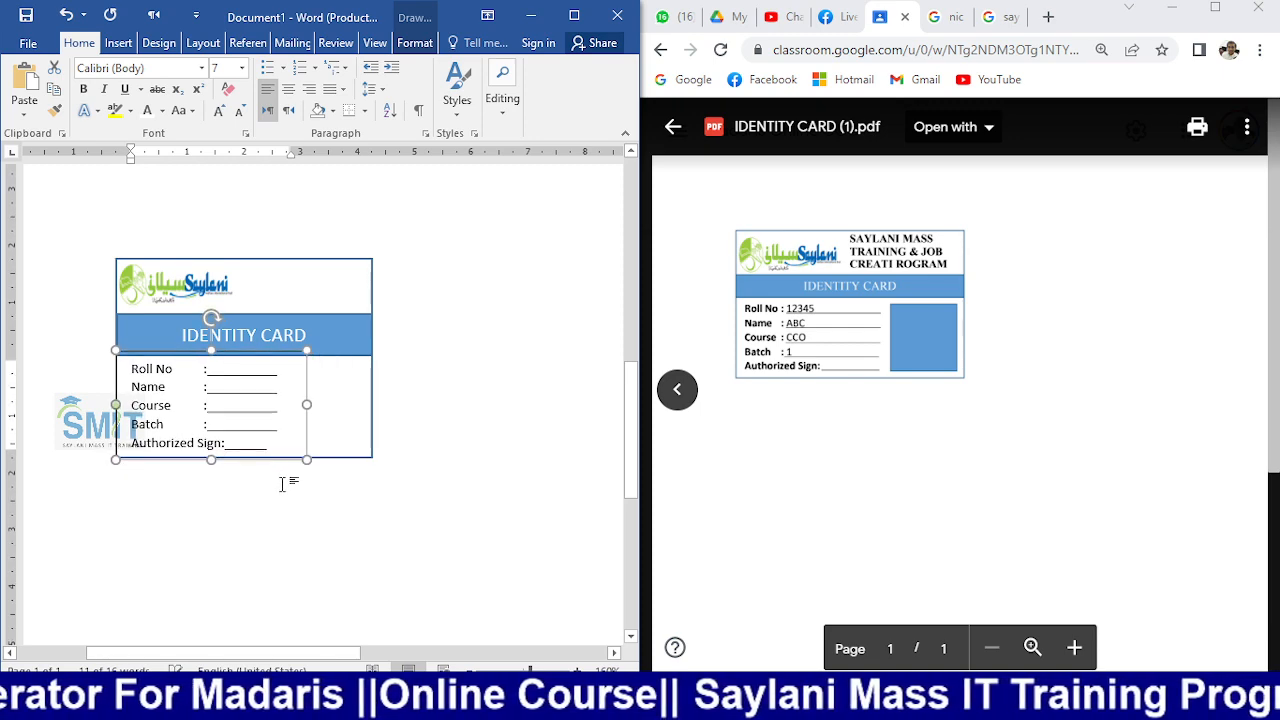
left_click(462, 477)
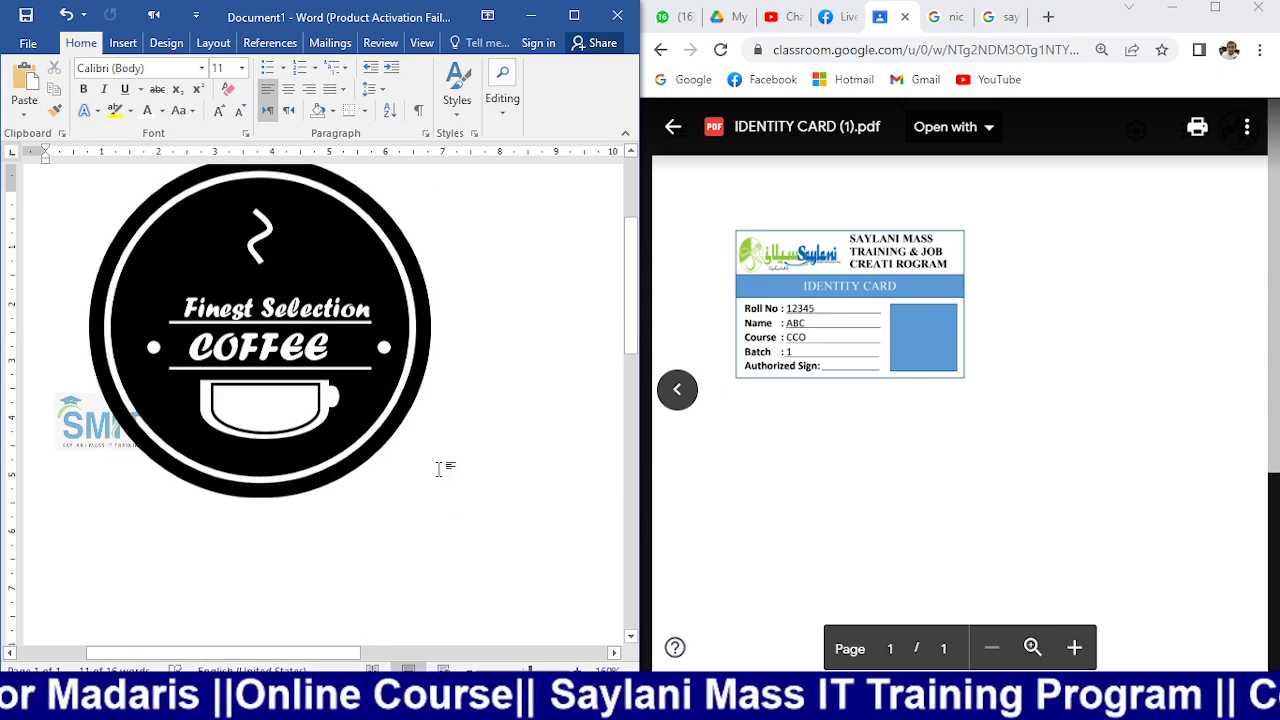
scroll(368, 490, "down", 7)
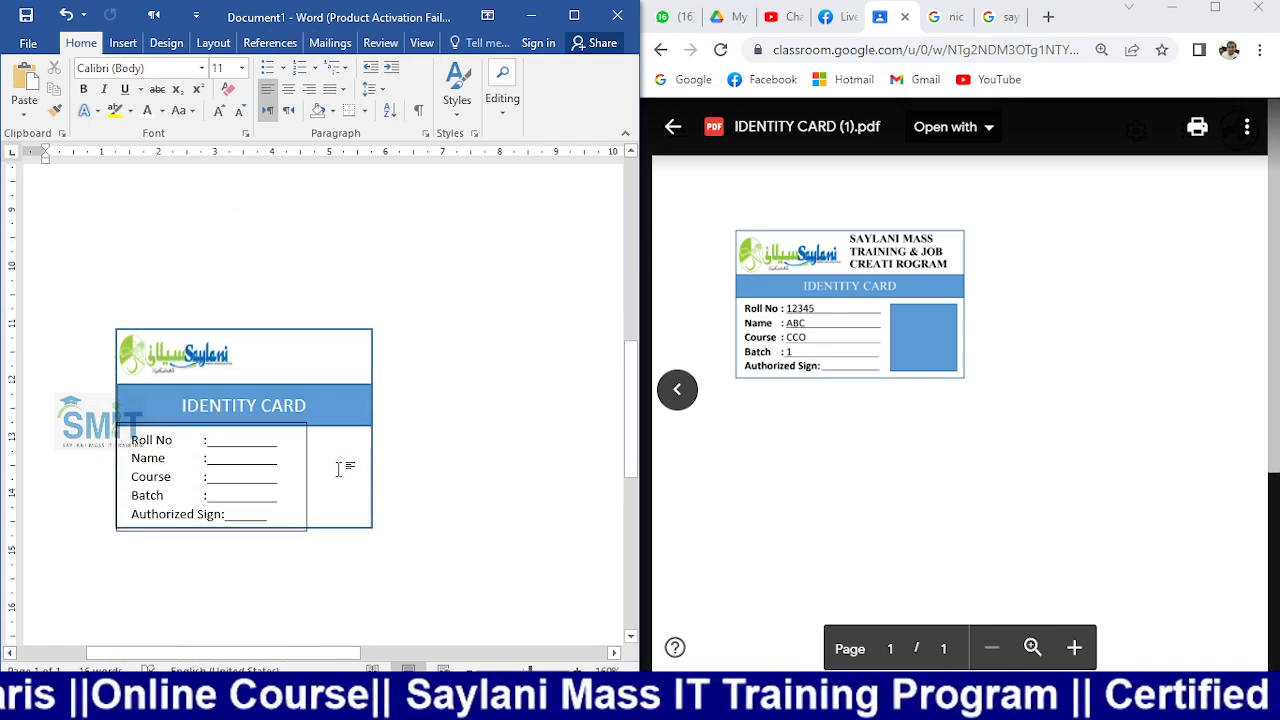
left_click(380, 491)
scroll(314, 493, "down", 5)
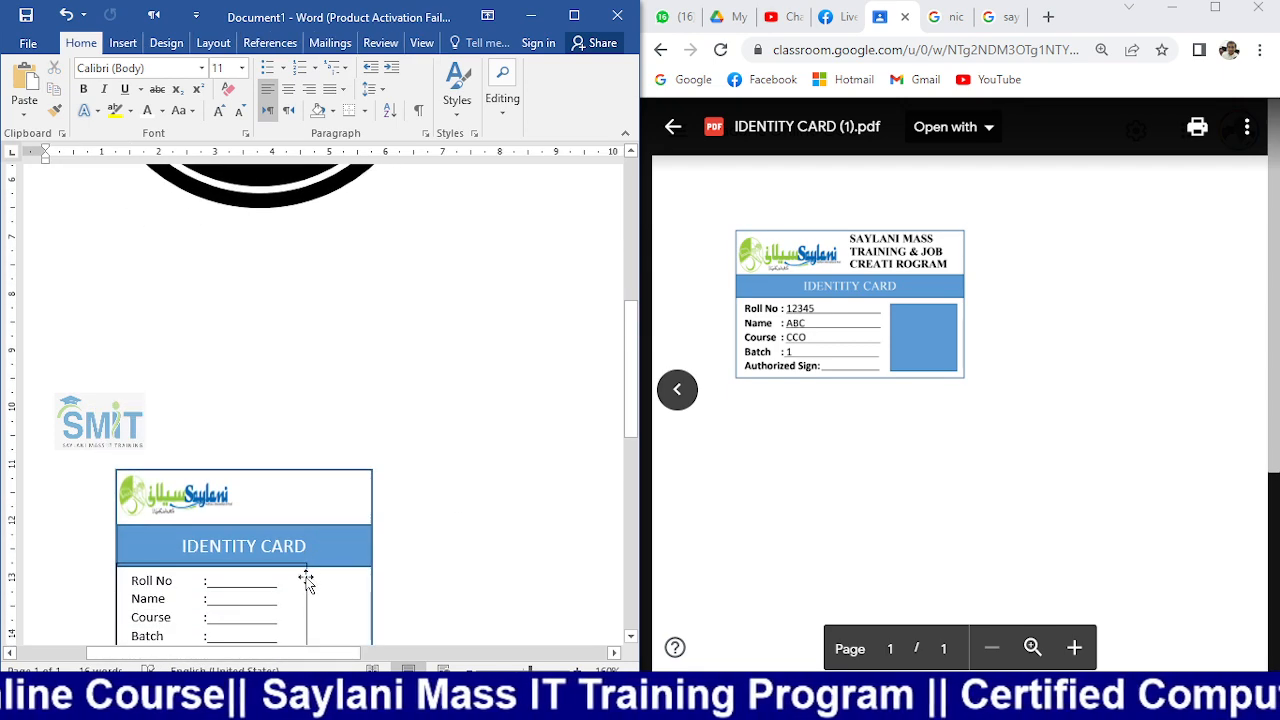
- Remove the outline from the details text box on the card
left_click(306, 580)
left_click(414, 42)
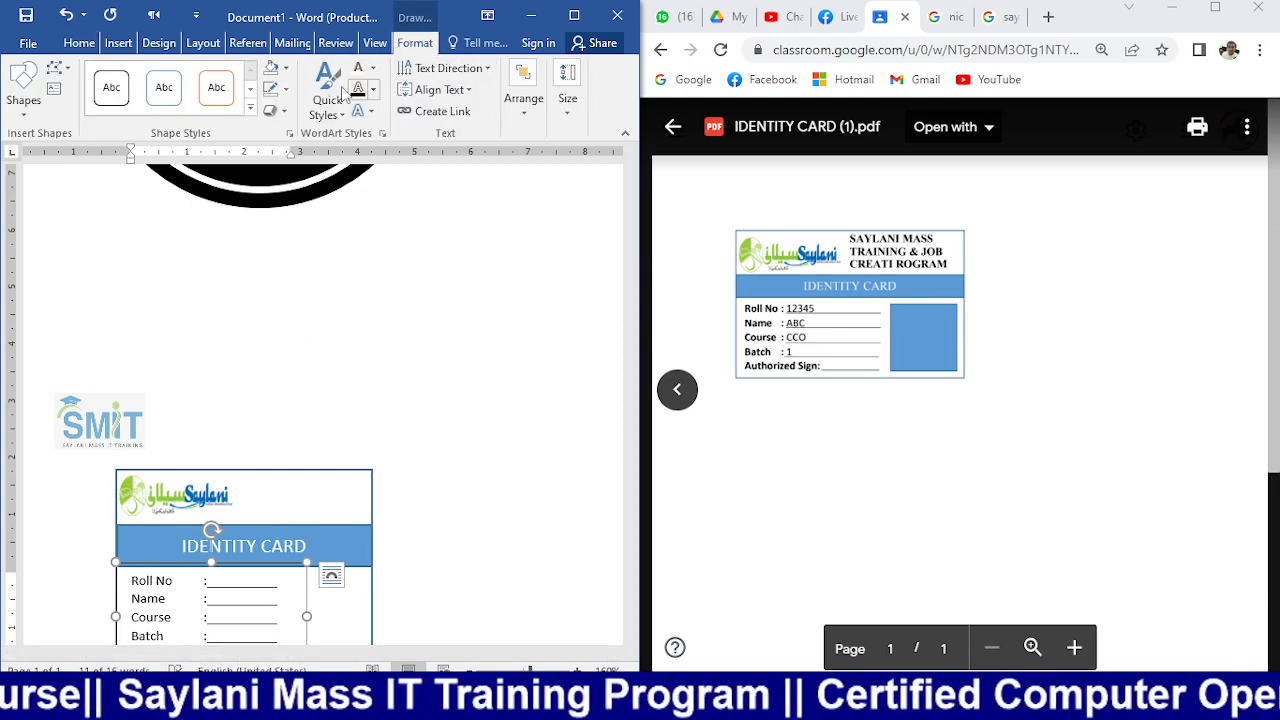
left_click(466, 419)
- Draw a blue photo square about 1.2 cm wide beside the five detail lines on the card
scroll(466, 419, "down", 8)
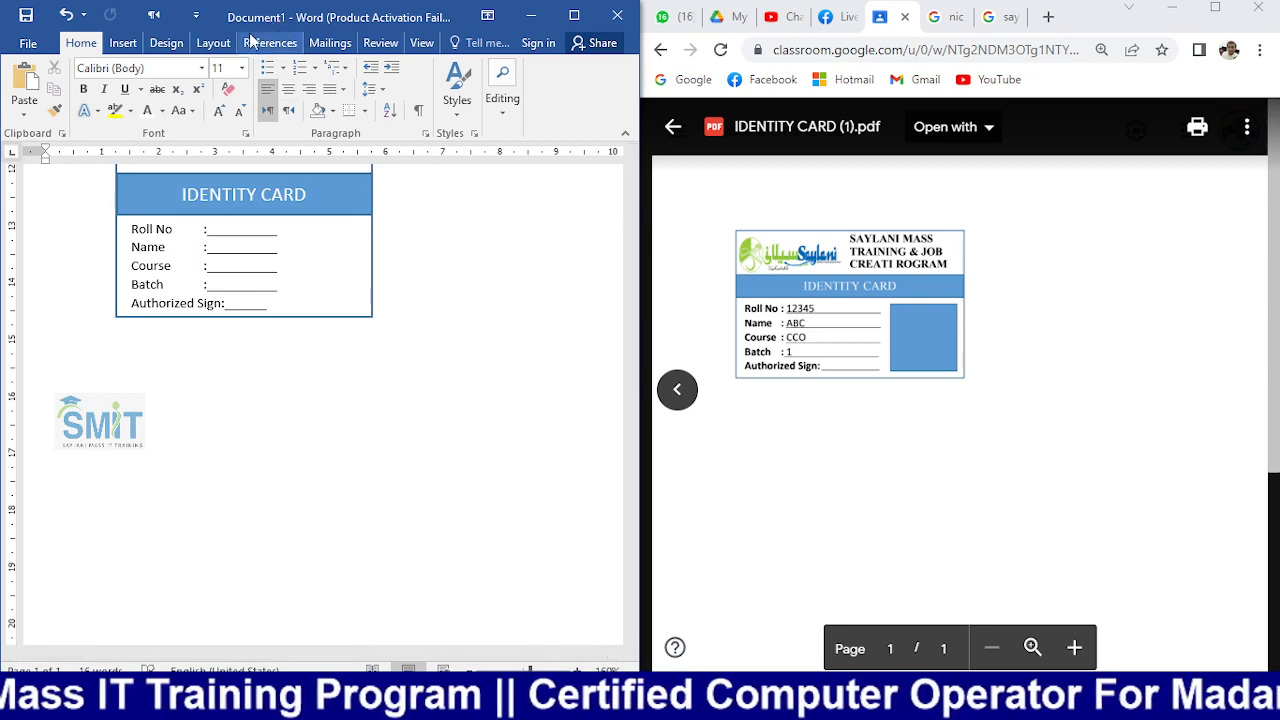
left_click(123, 43)
left_click(205, 113)
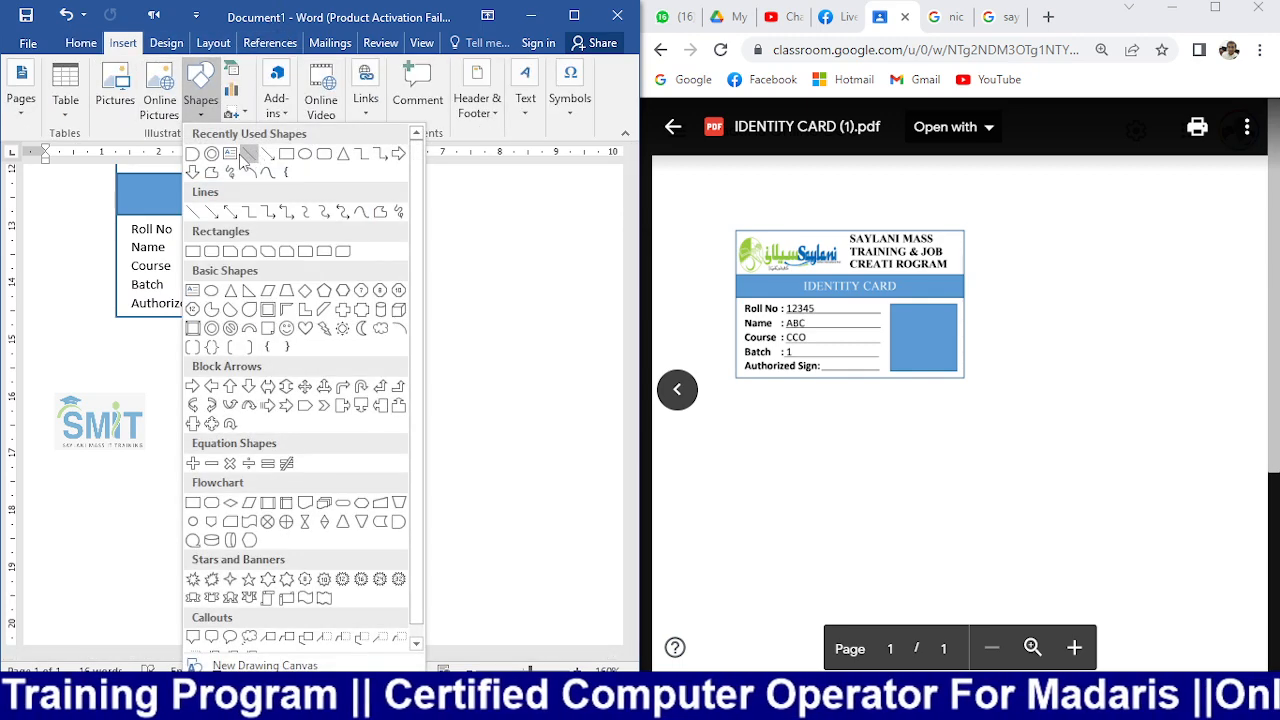
left_click(298, 158)
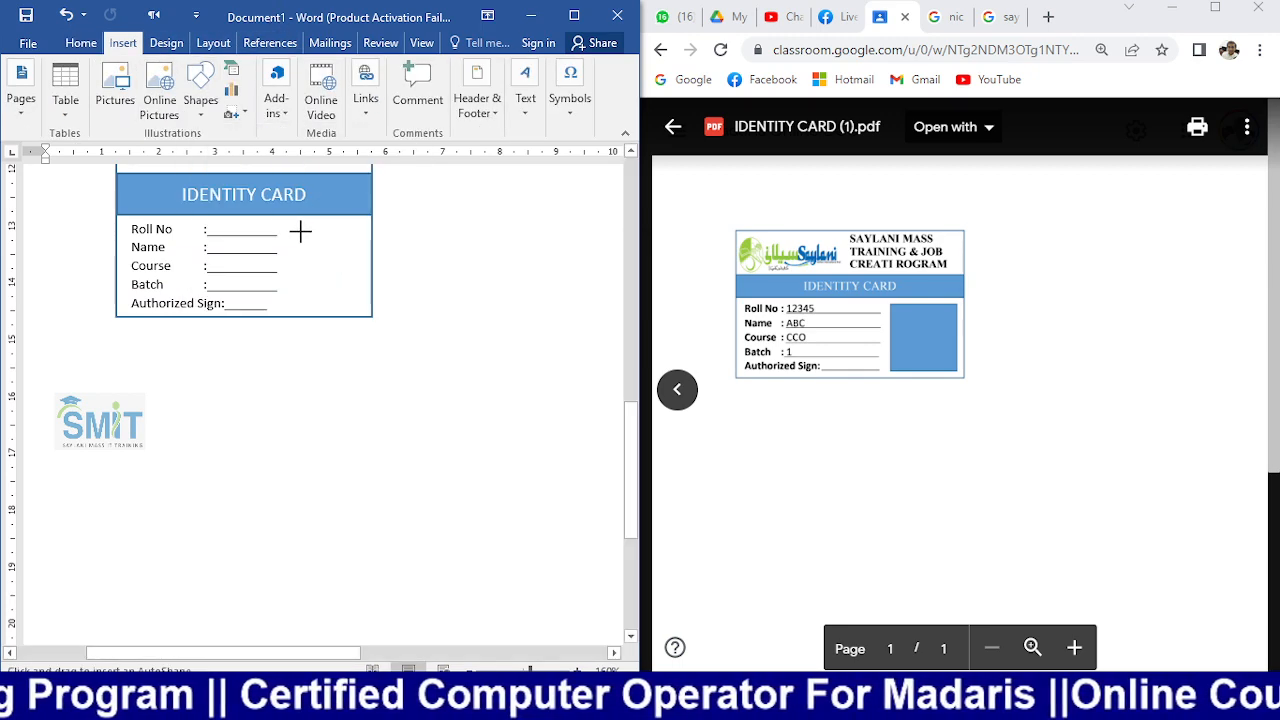
mouse_move(300, 230)
left_mouse_down()
mouse_move(370, 306)
mouse_move(318, 281)
left_mouse_up()
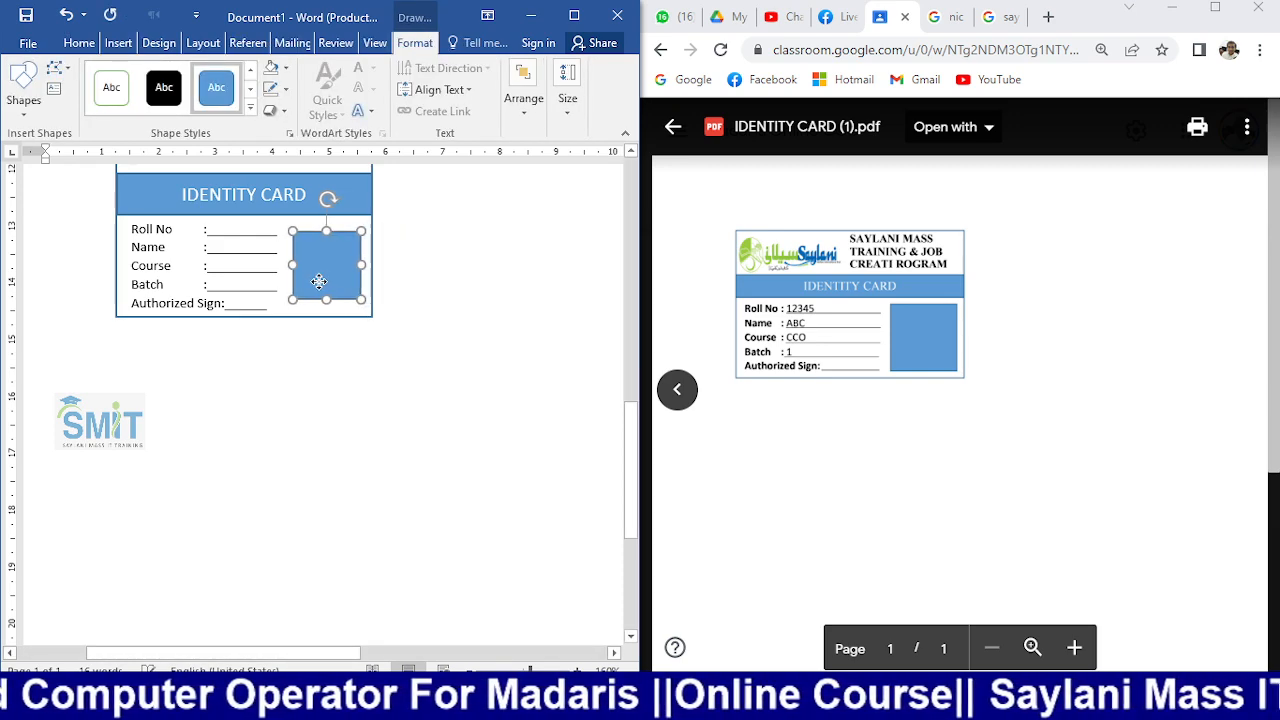
left_click(474, 271)
scroll(474, 271, "up", 6)
scroll(474, 268, "down", 4)
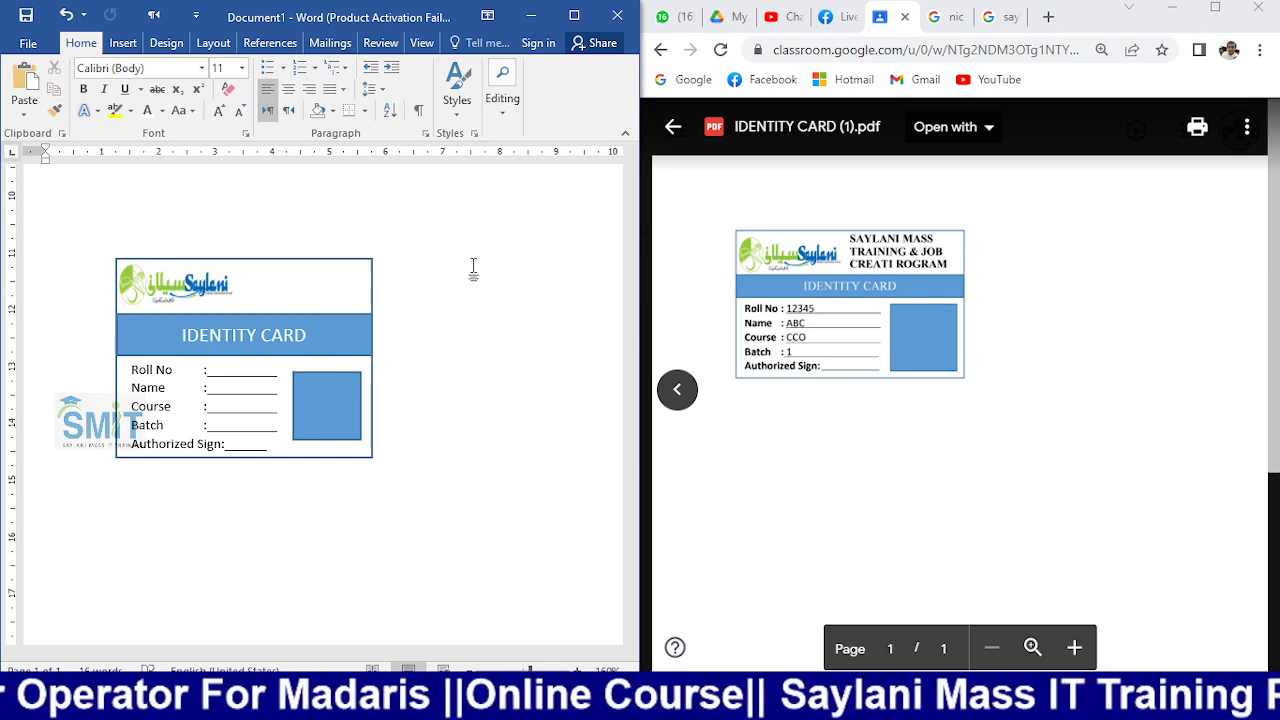
- Add a row of underscores on the empty first line above the coffee logo
key("ctrl+v")
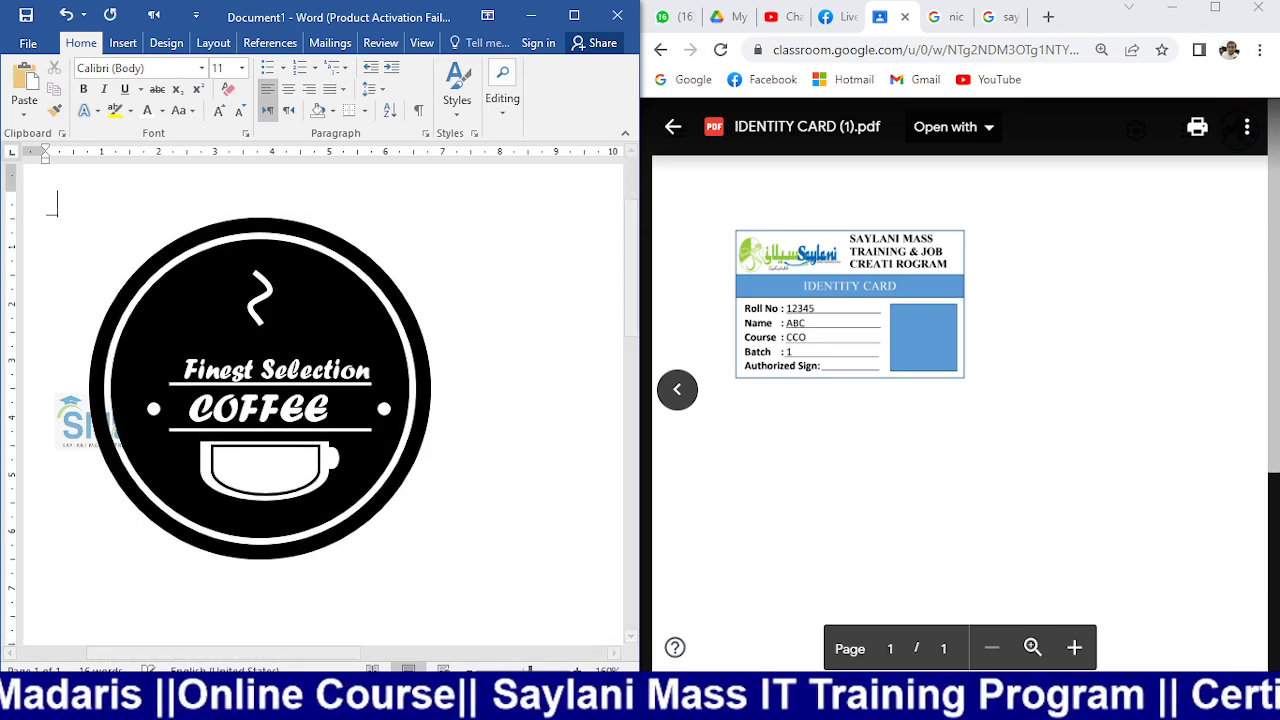
type("_________________________________________")
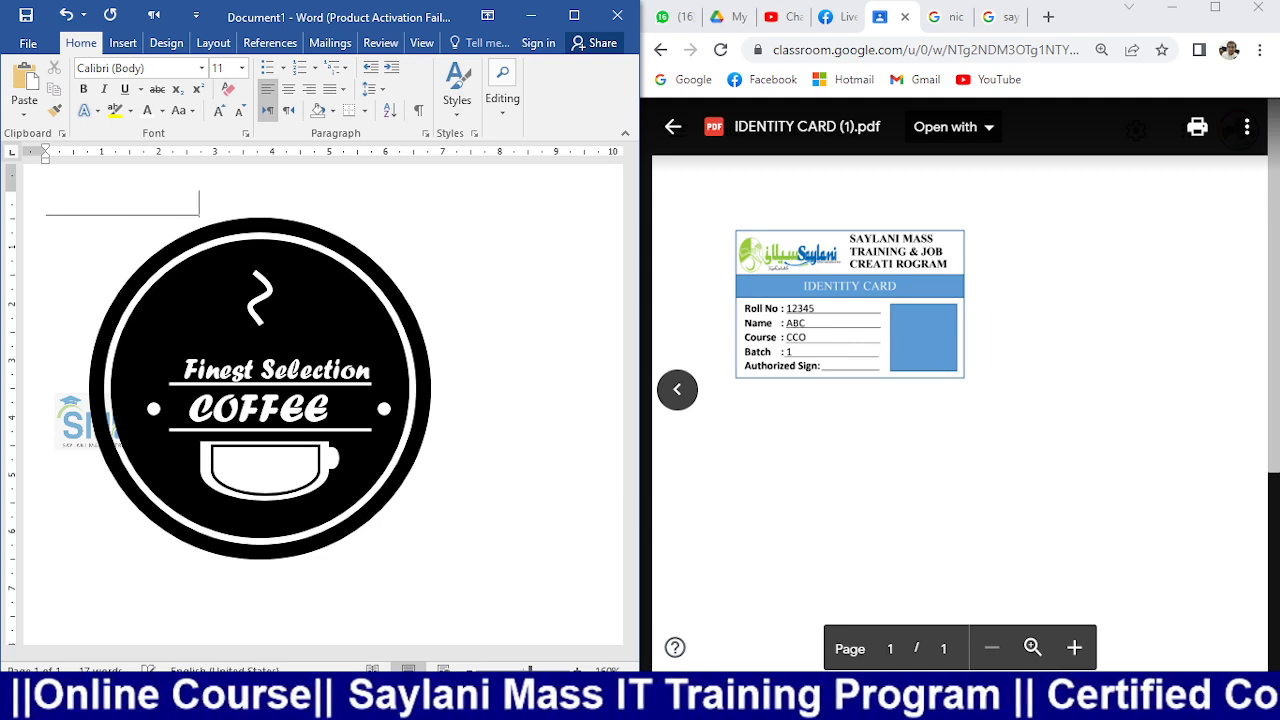
- Draw a straight horizontal line about 3 cm long in the blank area below the coffee logo
scroll(257, 223, "down", 3)
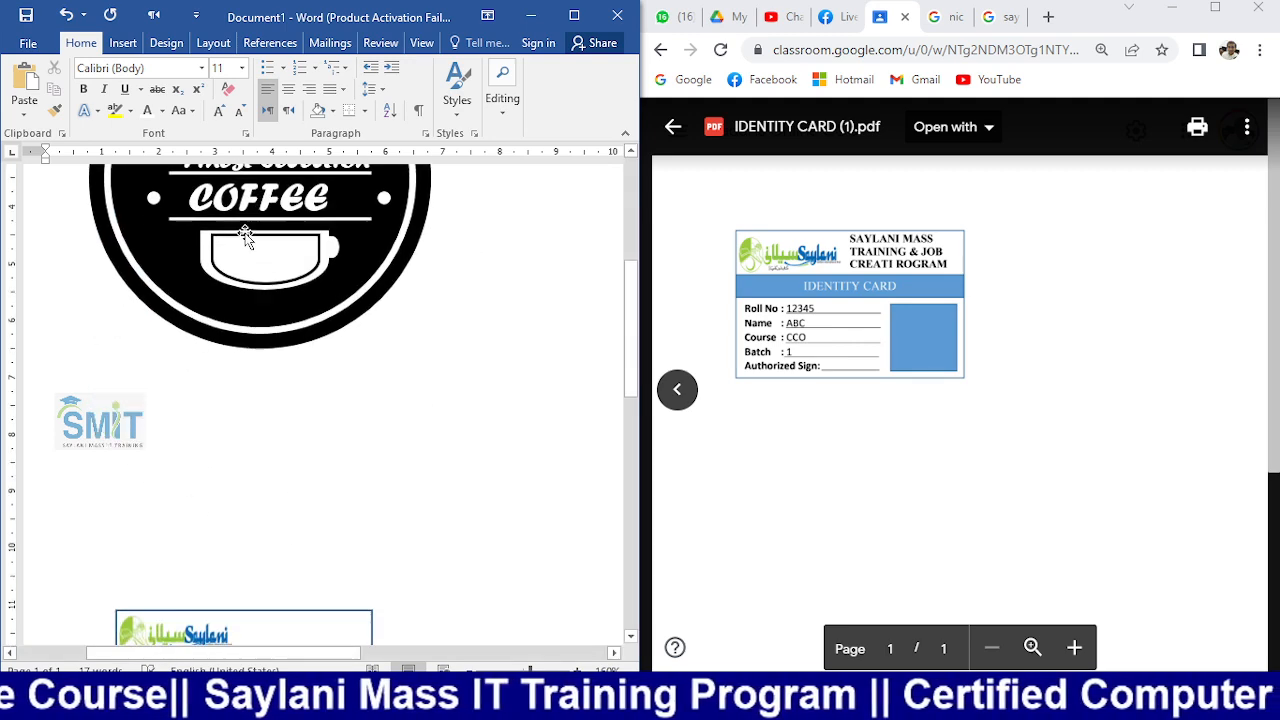
scroll(243, 234, "up", 1)
left_click(123, 43)
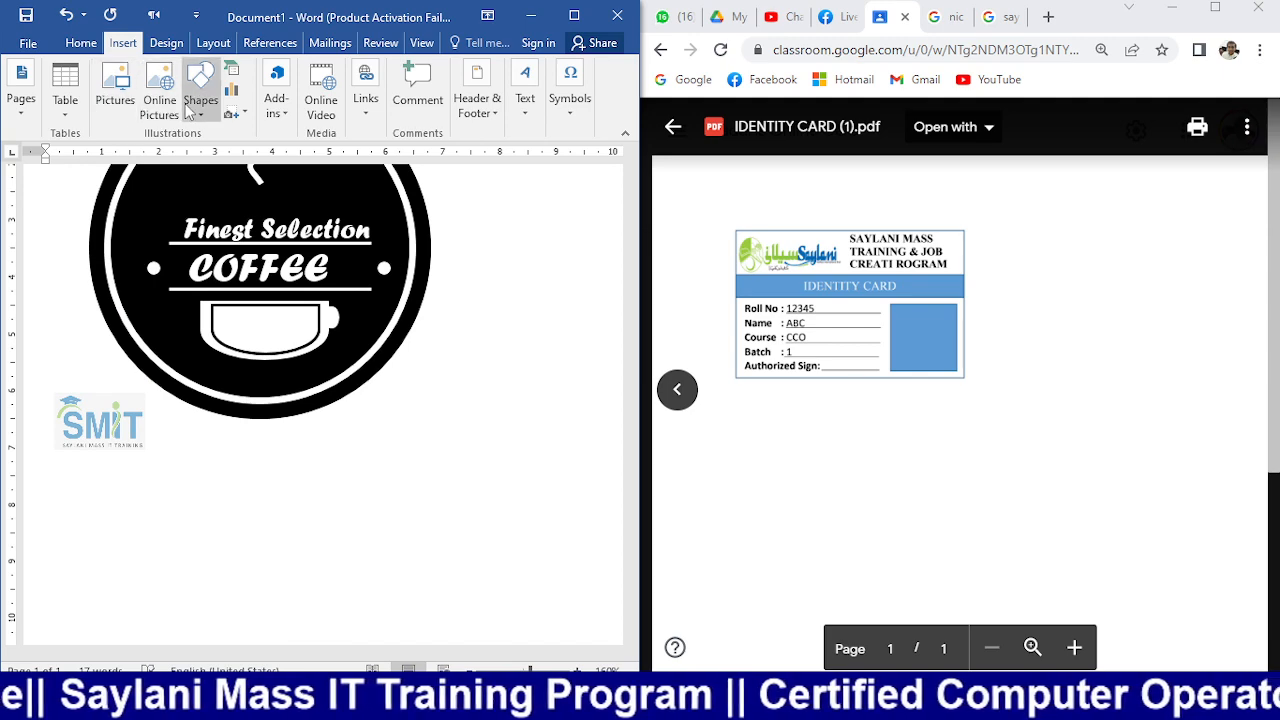
left_click(200, 90)
left_click(287, 174)
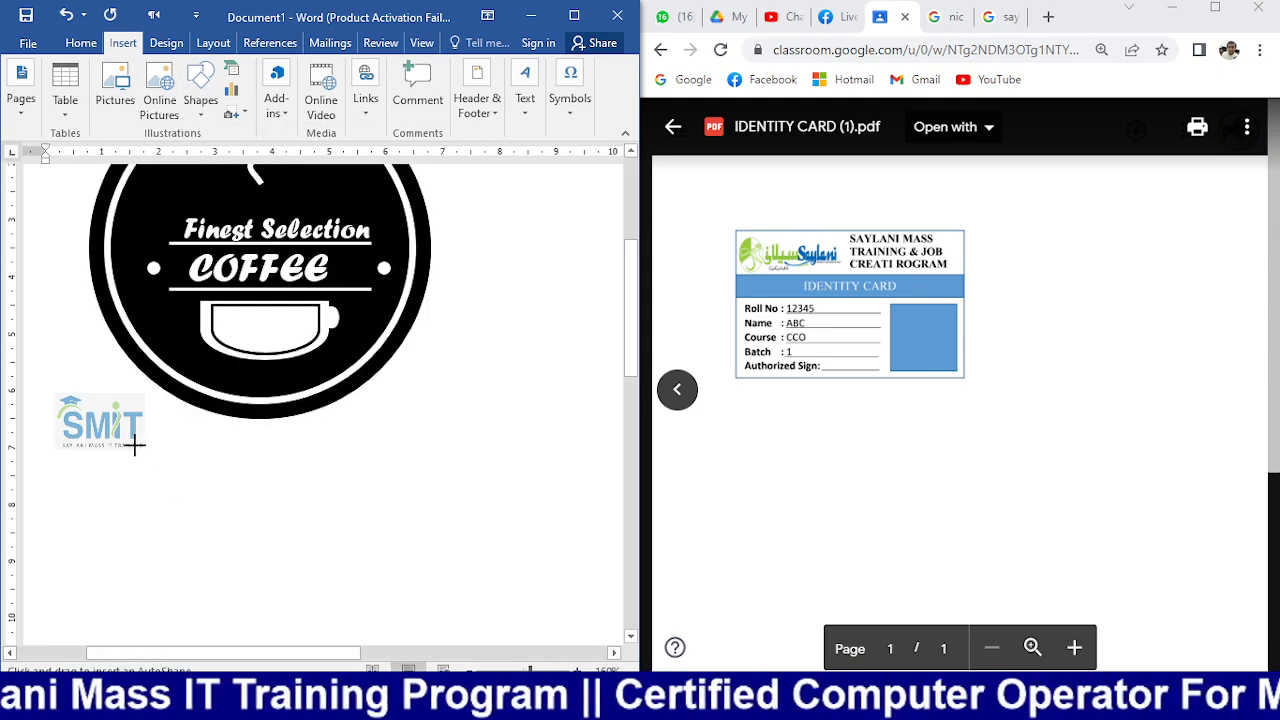
left_click_drag(138, 479, 305, 479)
scroll(298, 447, "down", 7)
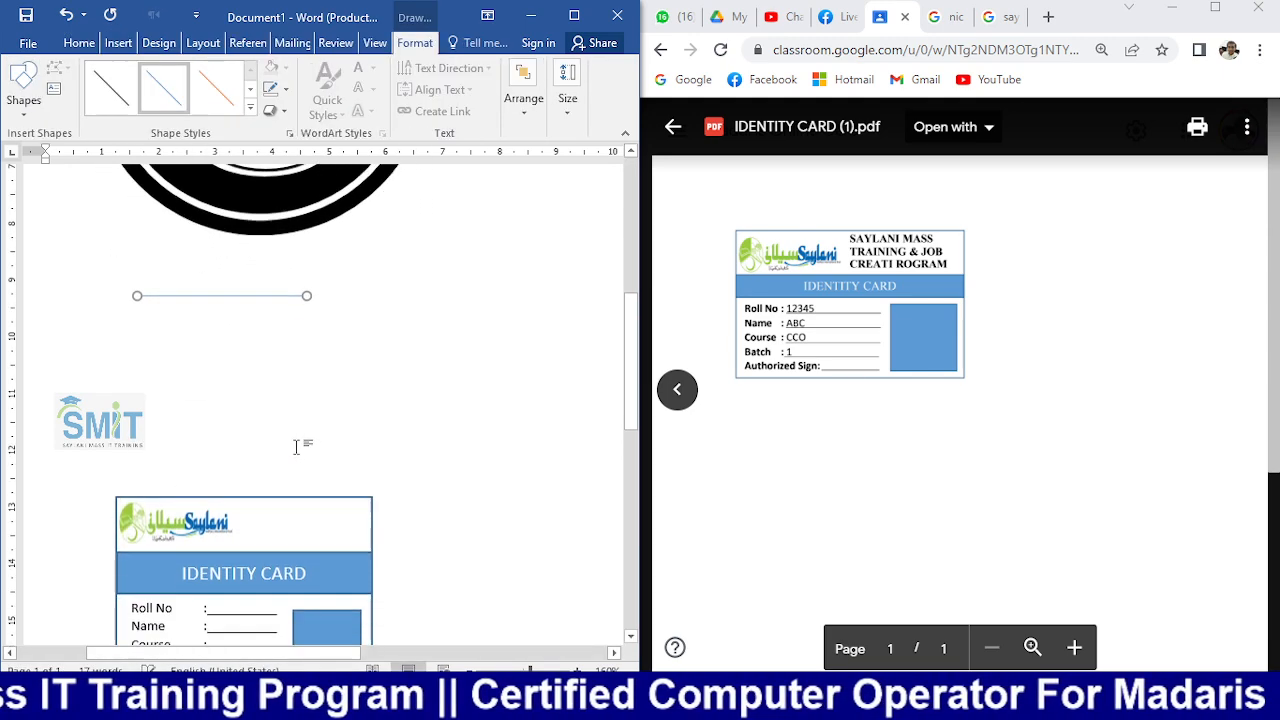
left_click(157, 262)
scroll(160, 280, "down", 5)
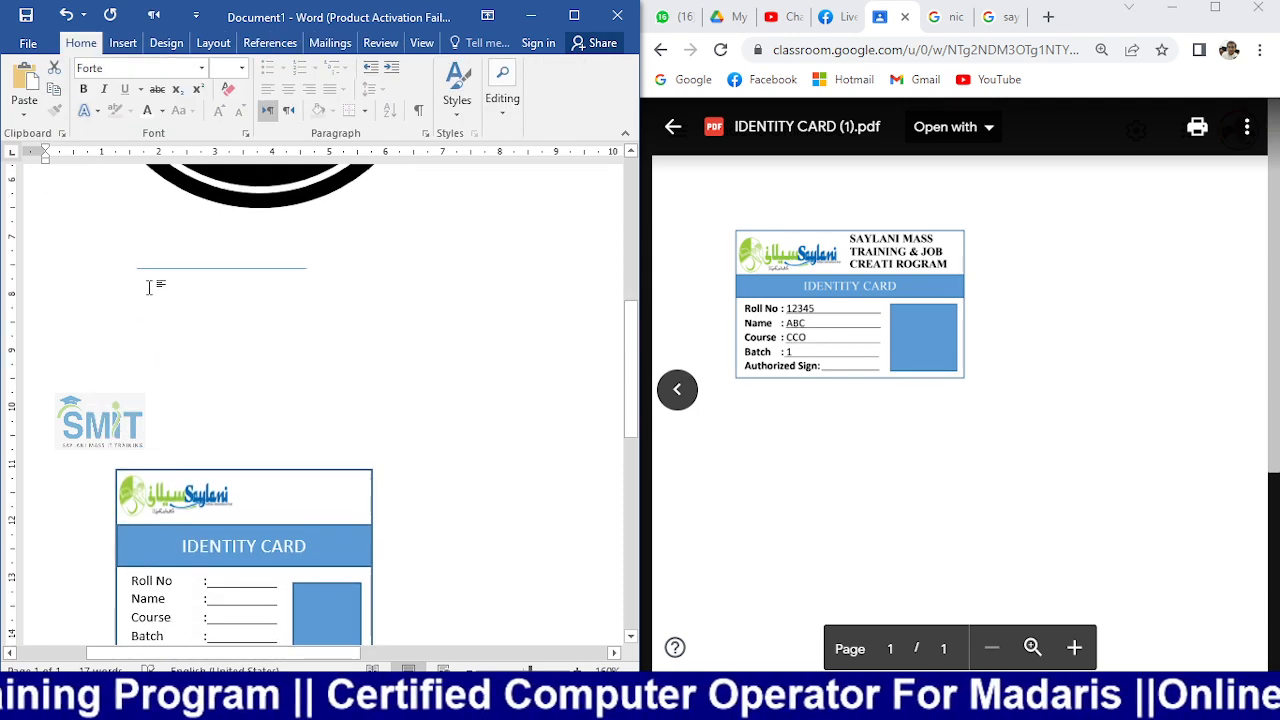
- Insert the test text "df" at the start and "dfd" in the middle of the underscore row above the coffee logo
scroll(157, 286, "up", 6)
left_click(150, 340)
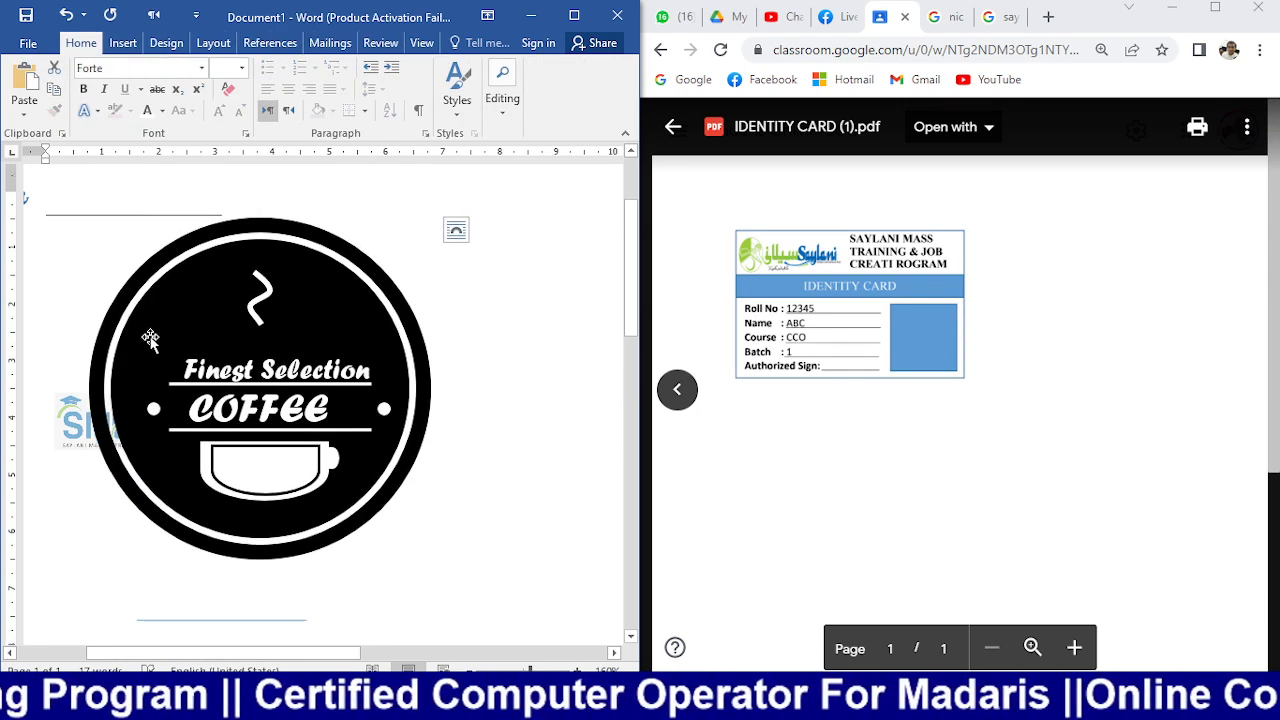
left_click(174, 205)
type("df")
left_click(163, 205)
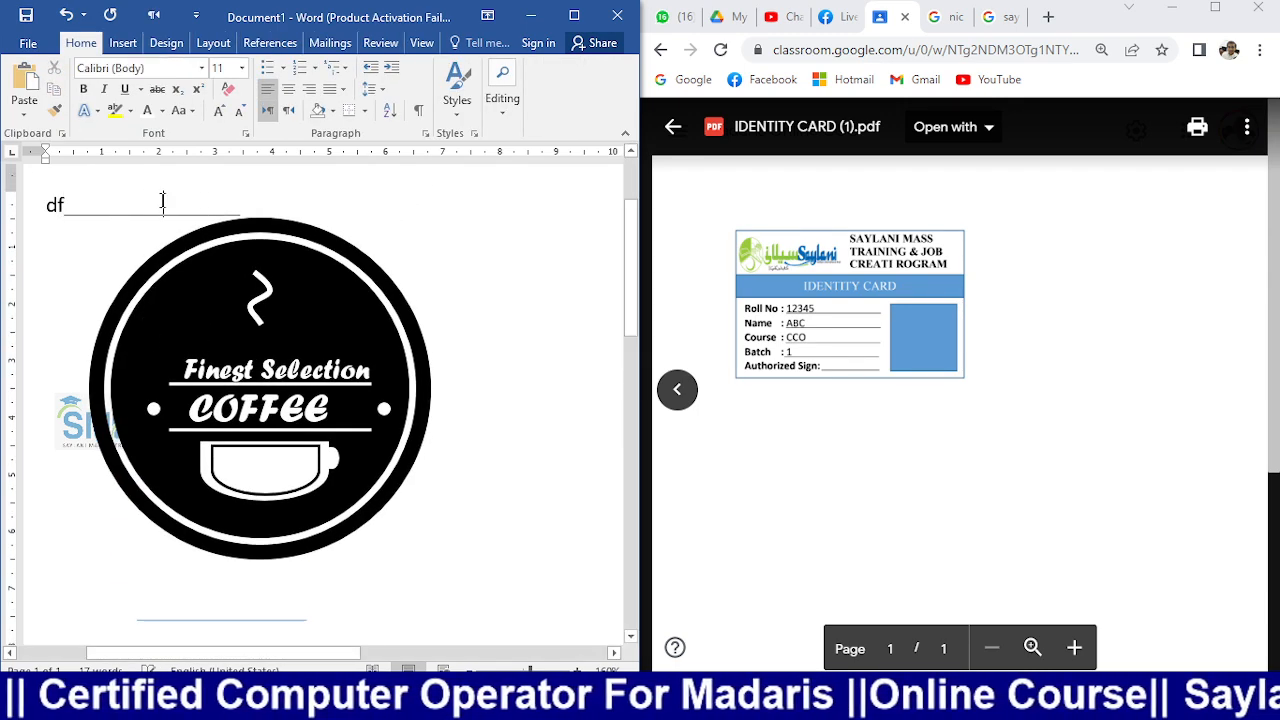
type("dfd")
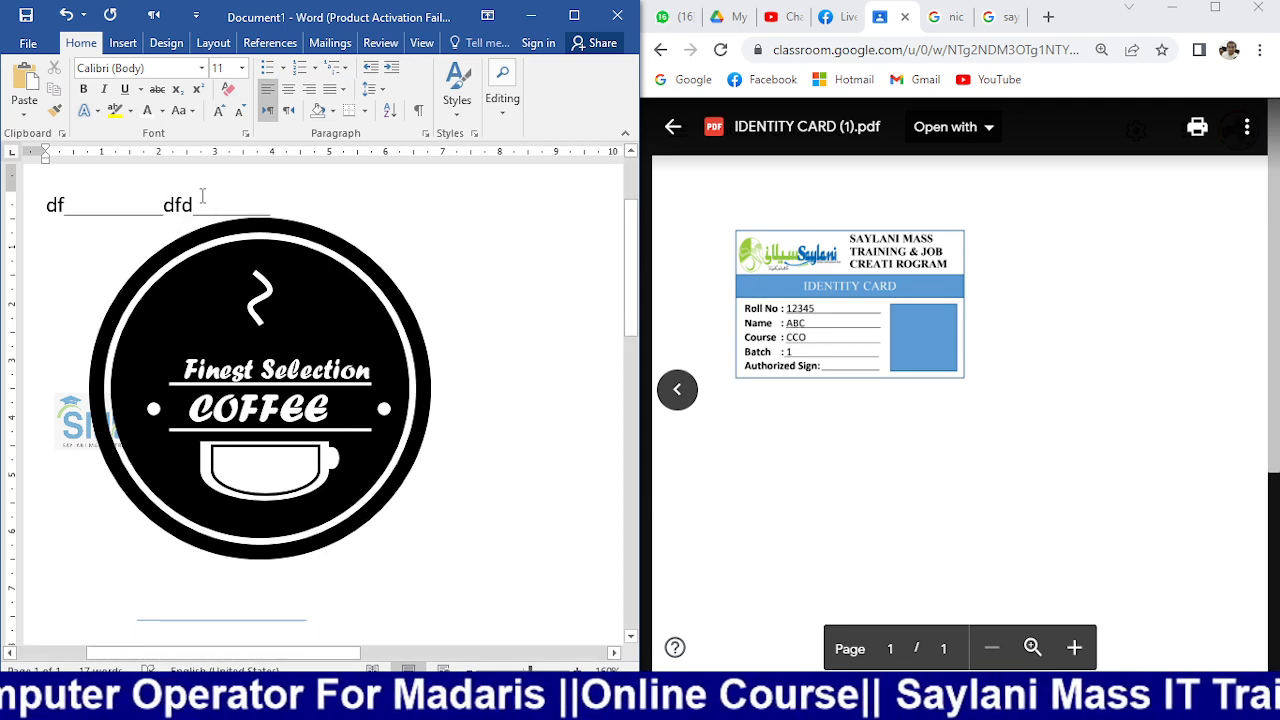
- Delete all the test text and underscores from the line above the coffee logo
left_click_drag(190, 205, 51, 214)
key("BackSpace")
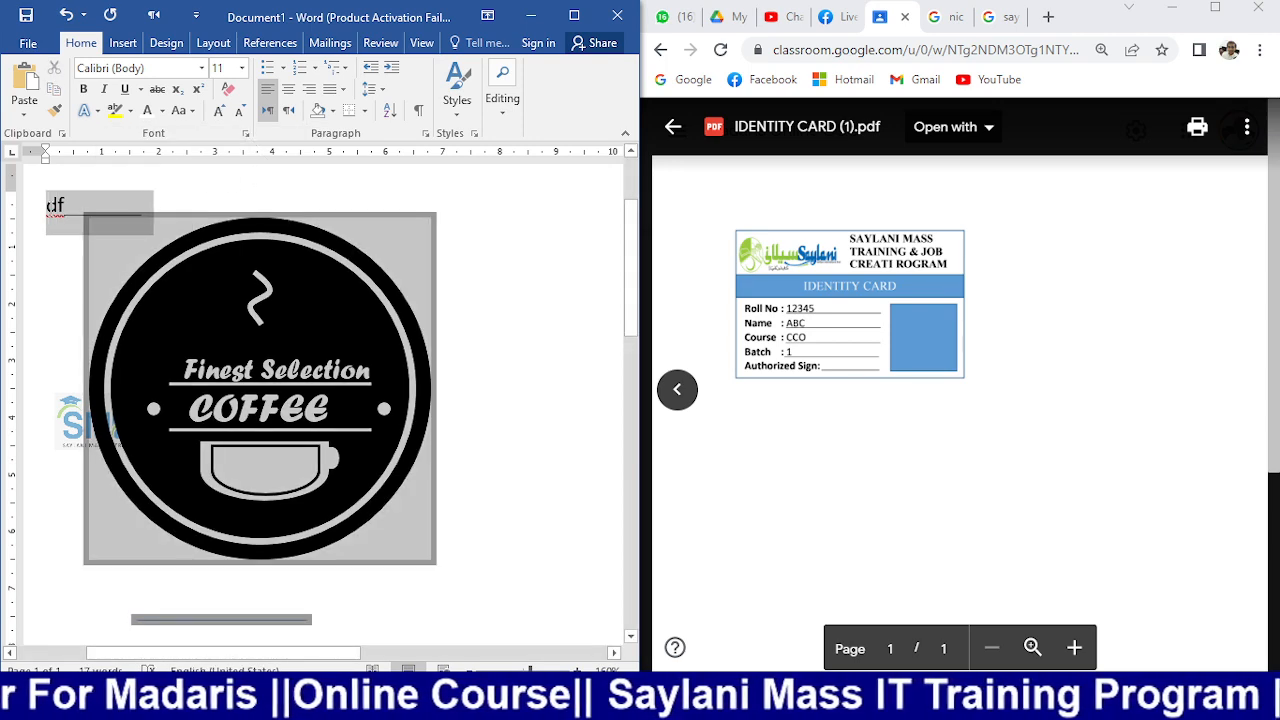
key("Right")
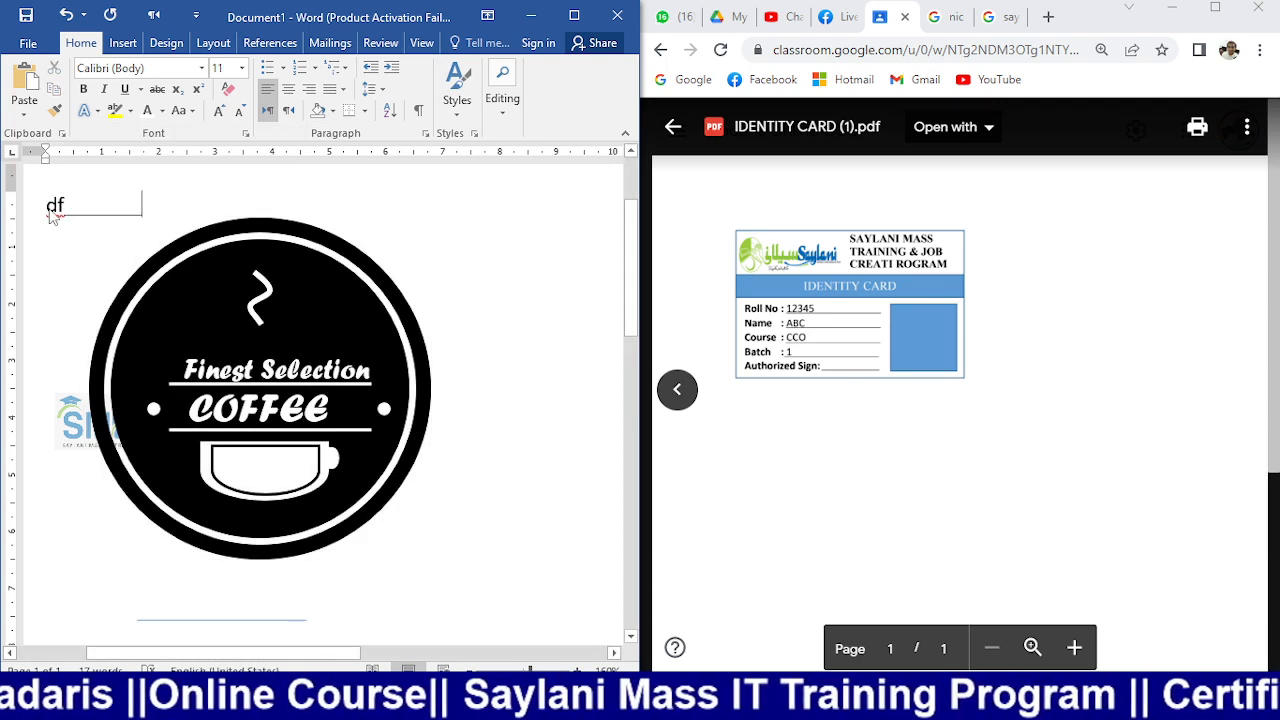
key("BackSpace")
key("BackSpace")
key("BackSpace")
key("BackSpace")
key("BackSpace")
key("BackSpace")
key("BackSpace")
key("BackSpace")
key("BackSpace")
key("BackSpace")
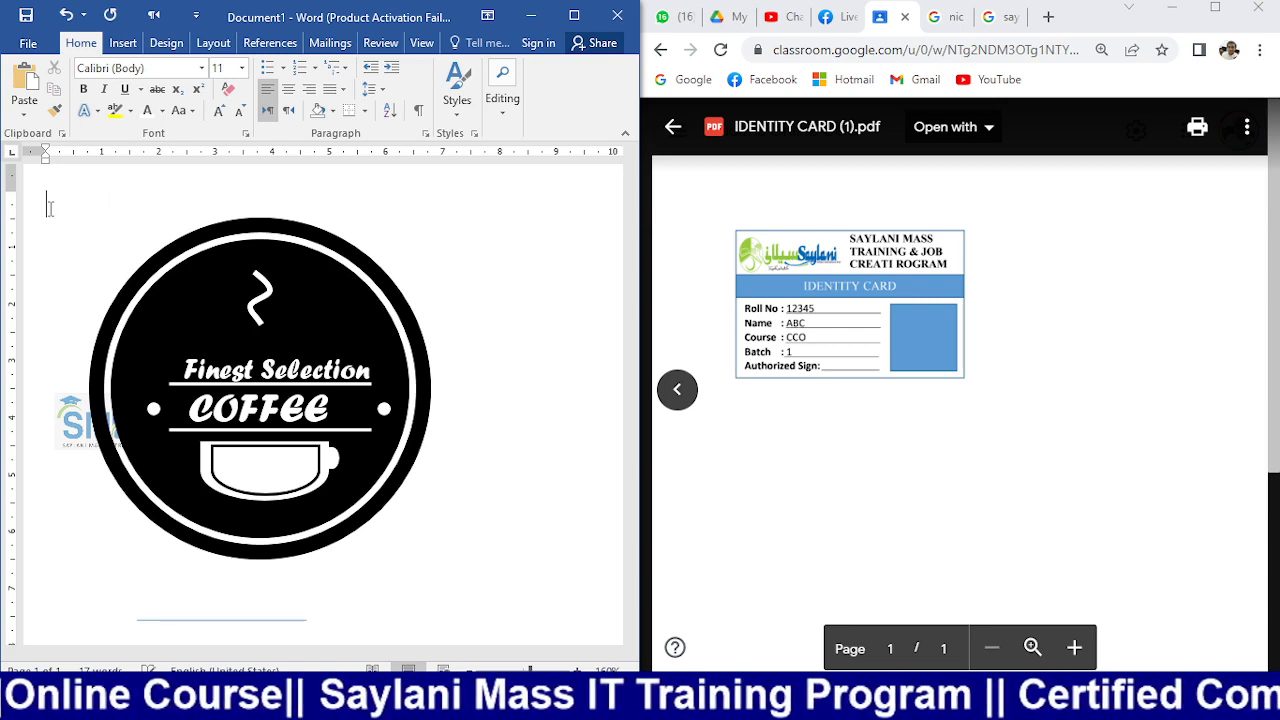
- Delete the underscores after the colon on the card's Roll No line
scroll(233, 369, "down", 10)
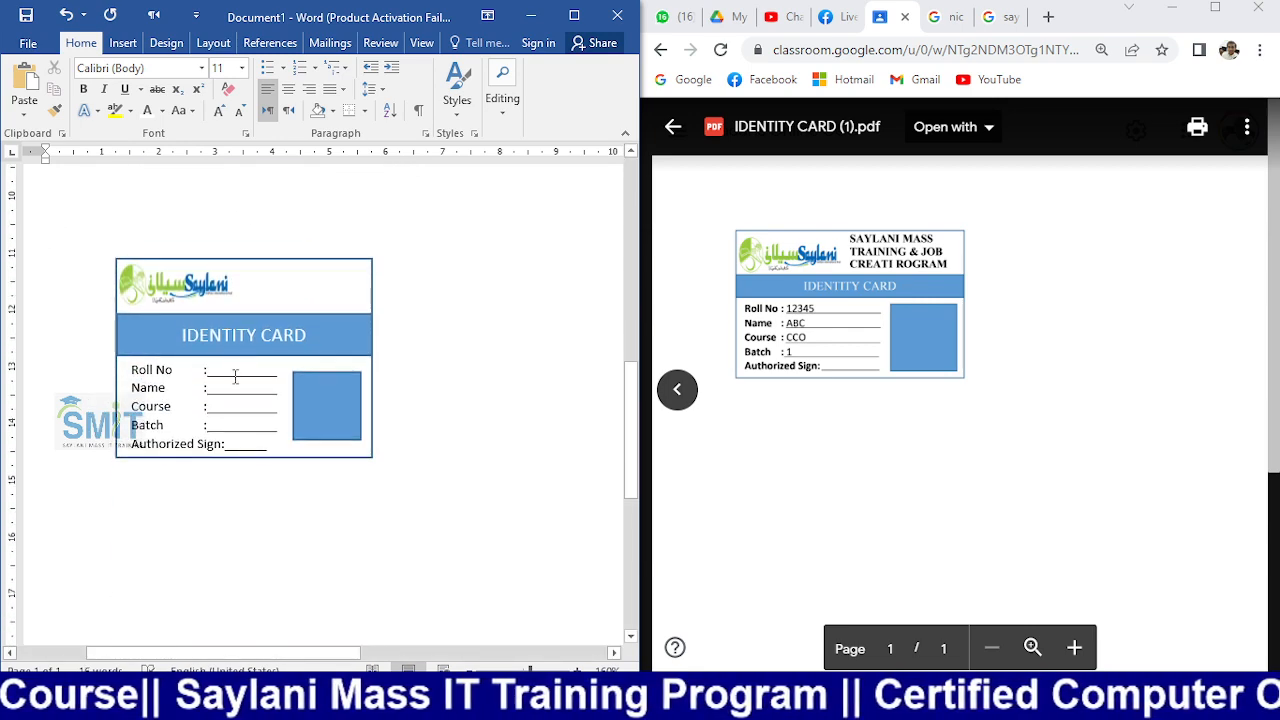
left_click(233, 368)
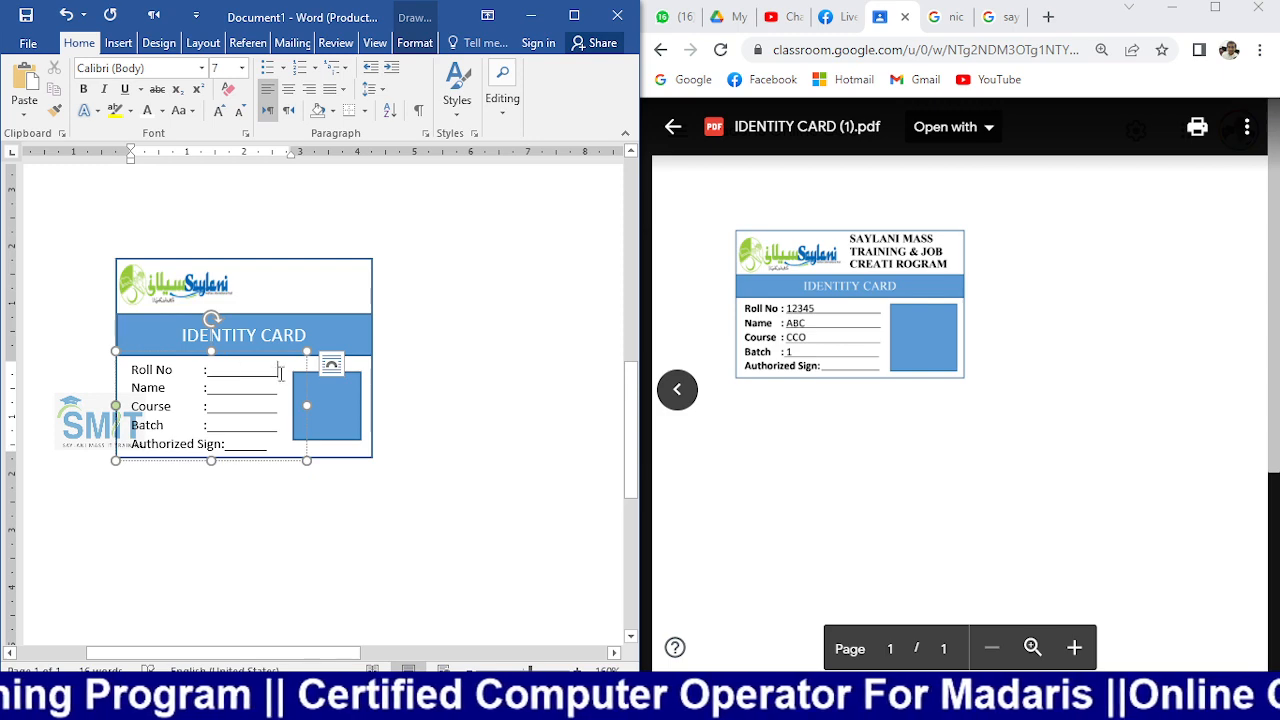
left_click(281, 374)
key("BackSpace")
key("BackSpace")
key("BackSpace")
key("BackSpace")
key("BackSpace")
key("BackSpace")
key("BackSpace")
key("BackSpace")
key("BackSpace")
key("BackSpace")
key("BackSpace")
key("BackSpace")
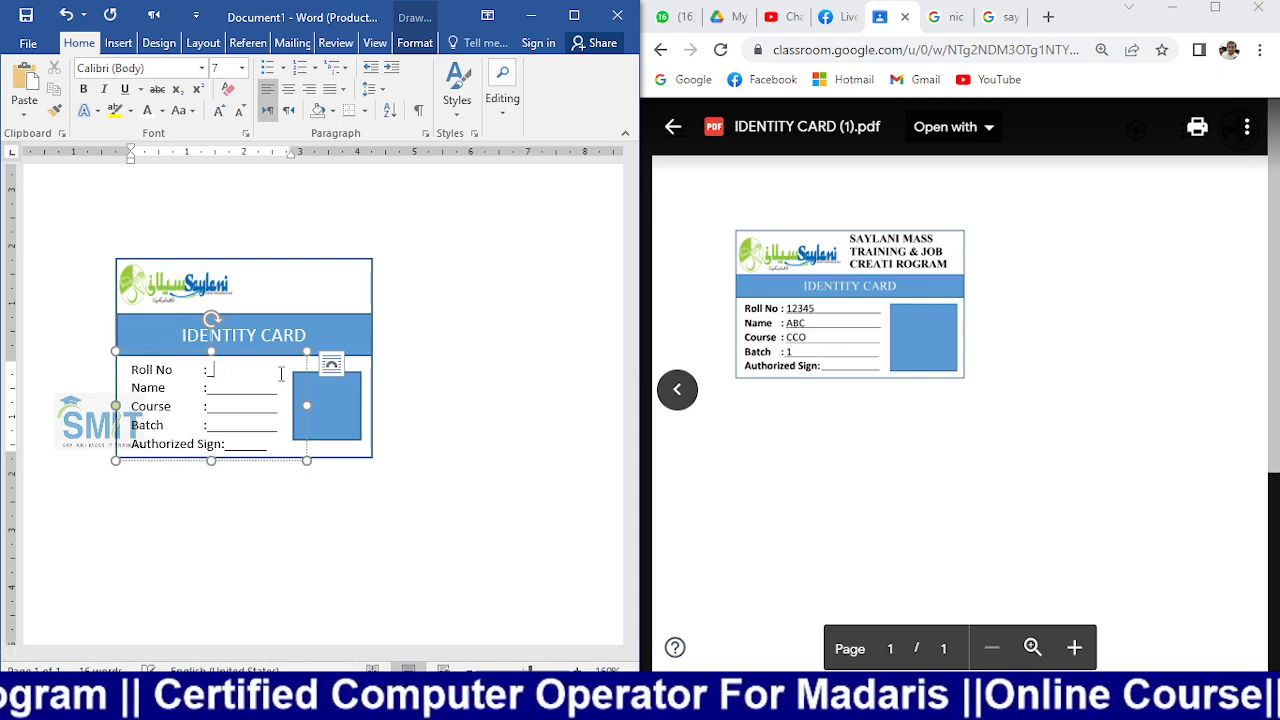
- Delete the underscores after the colon on the card's Name line
key("Down")
key("shift+Right")
key("shift+Right")
key("shift+Right")
key("shift+Right")
key("shift+Right")
key("shift+Right")
key("shift+Right")
key("shift+Right")
key("shift+Right")
key("shift+Right")
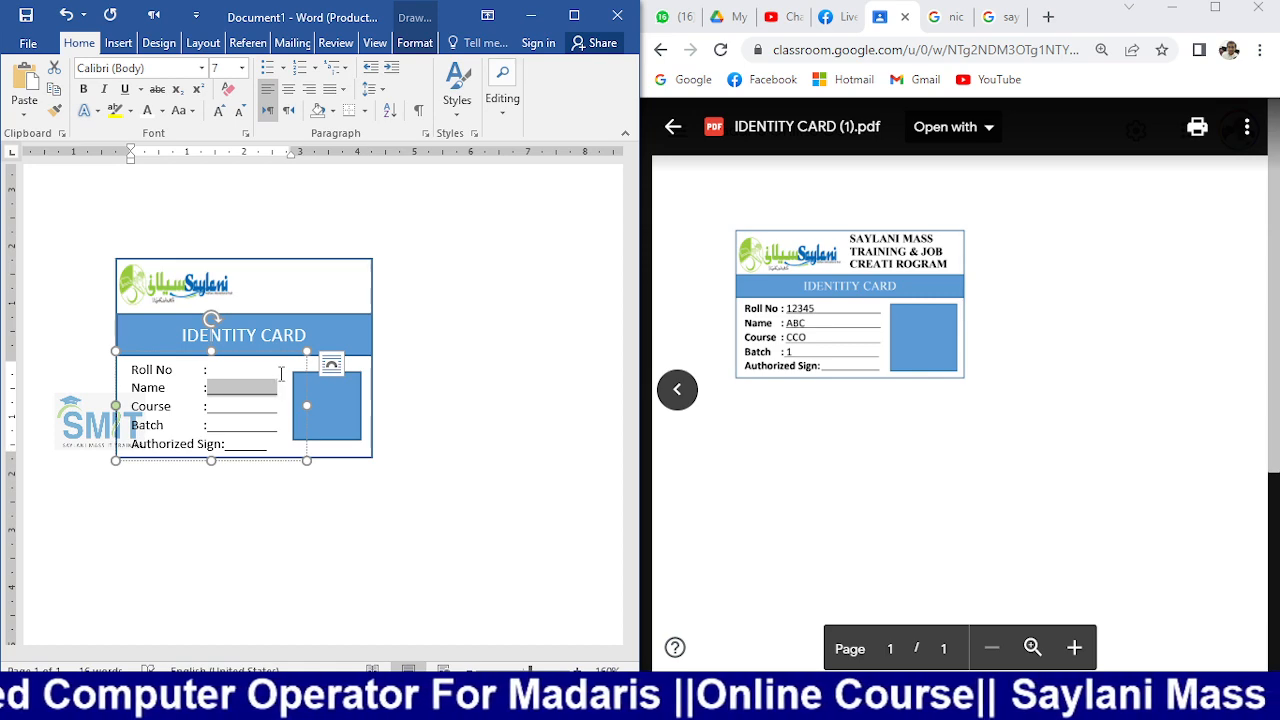
key("BackSpace")
- Delete the underscores after the colon on the card's Course line
key("Down")
key("shift+Right")
key("shift+Right")
key("shift+Right")
key("shift+Right")
key("shift+Right")
key("shift+Right")
key("shift+Right")
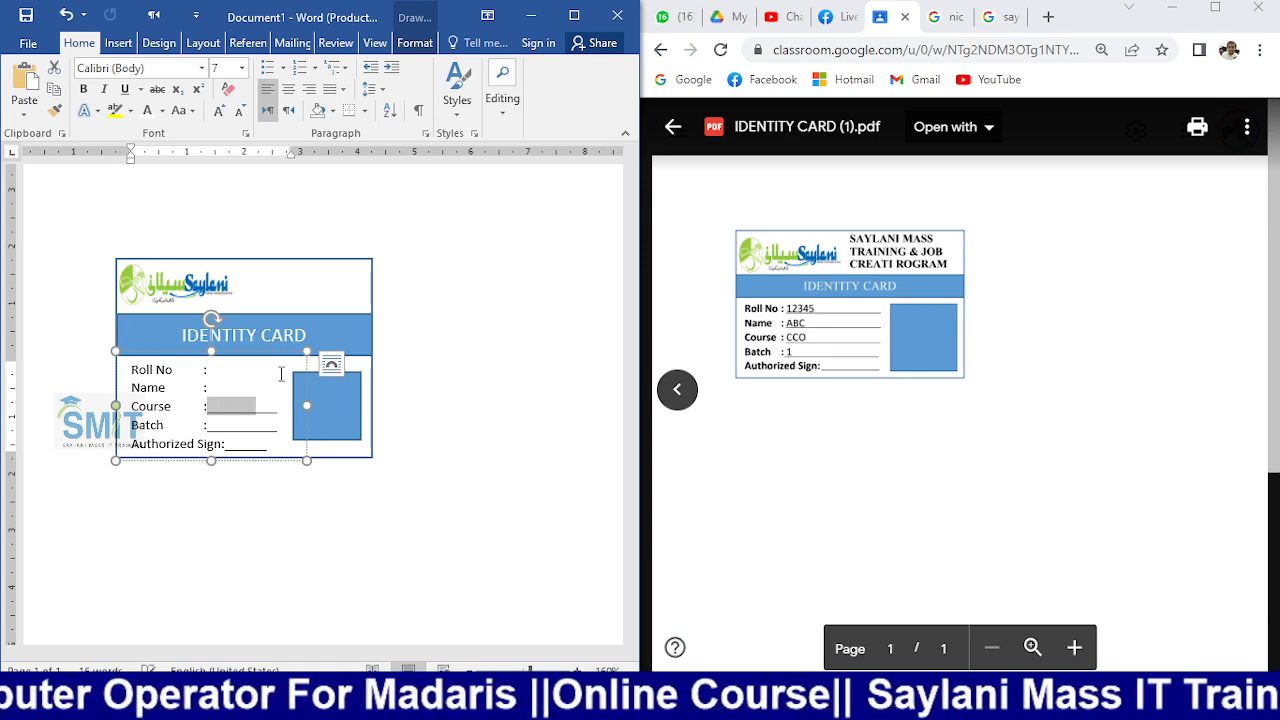
key("shift+Right")
key("shift+Right")
key("shift+Right")
key("BackSpace")
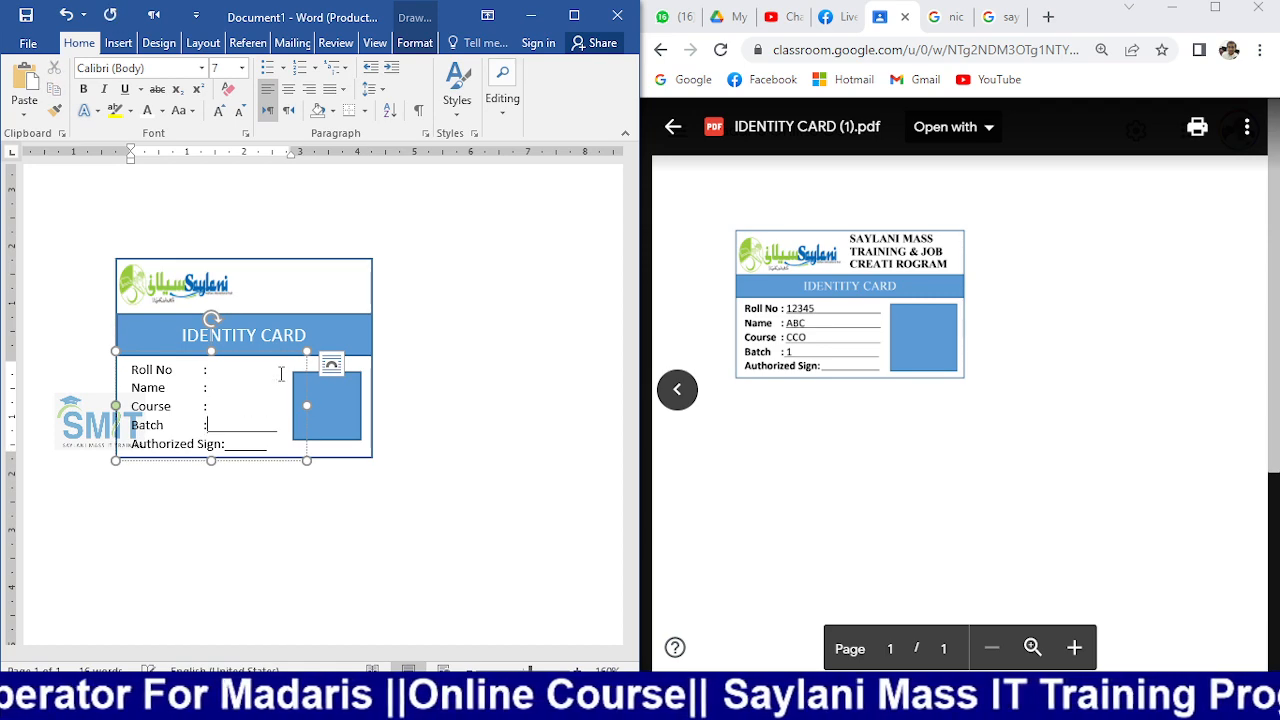
- Try out the characters d, 1 and U inside the underscores on the card's Batch line
key("shift+Right")
key("shift+Right")
key("shift+Right")
key("shift+Right")
key("shift+Right")
key("shift+Right")
key("shift+Right")
key("shift+Right")
key("shift+Right")
key("shift+Right")
key("BackSpace")
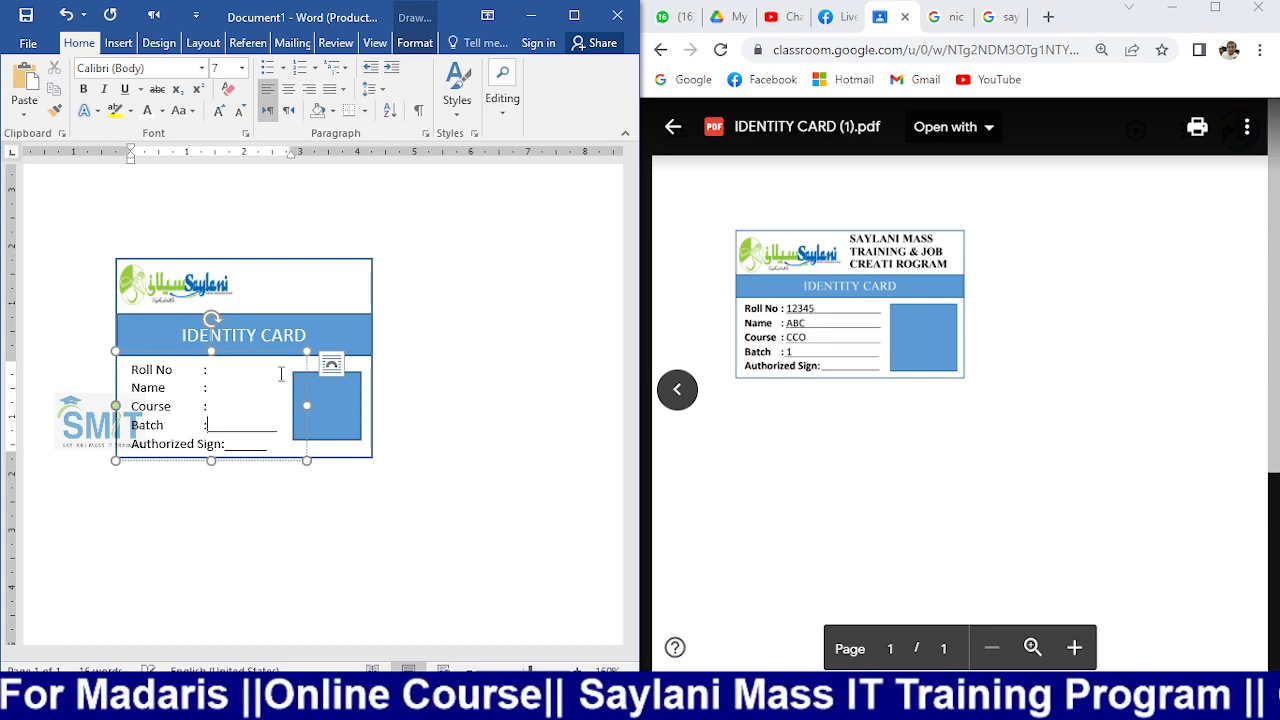
type("d")
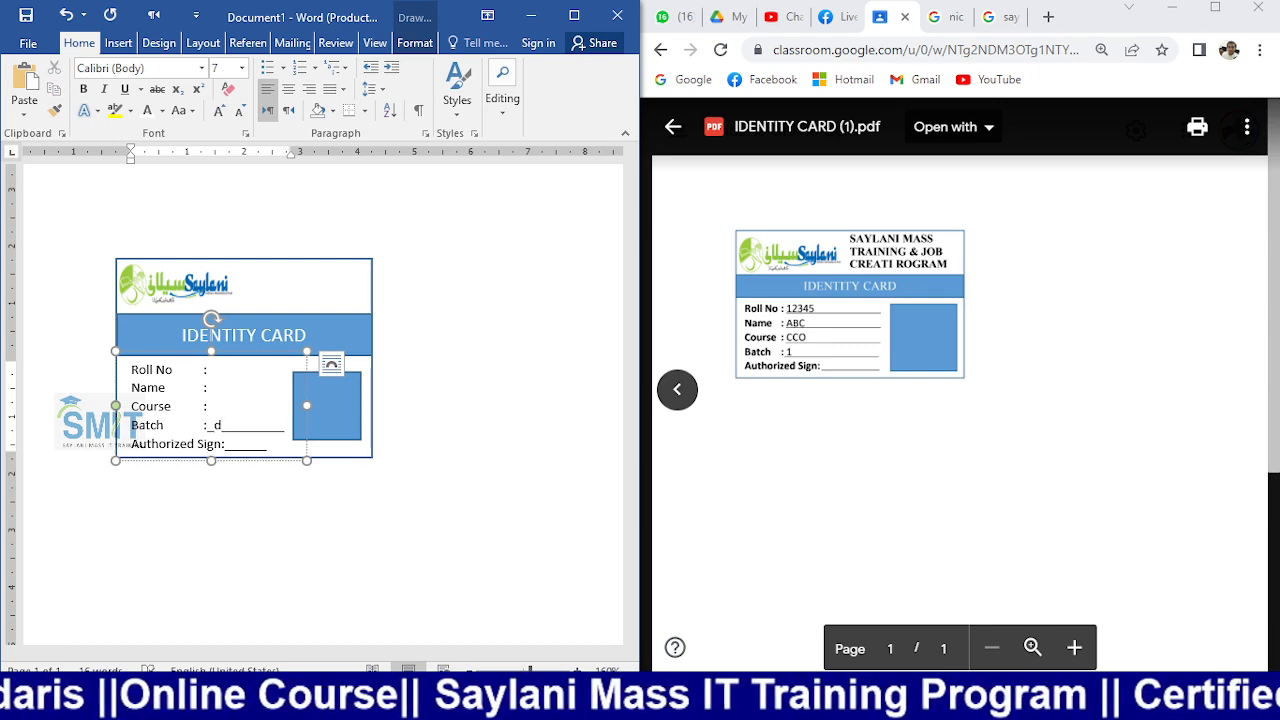
key("BackSpace")
type("1")
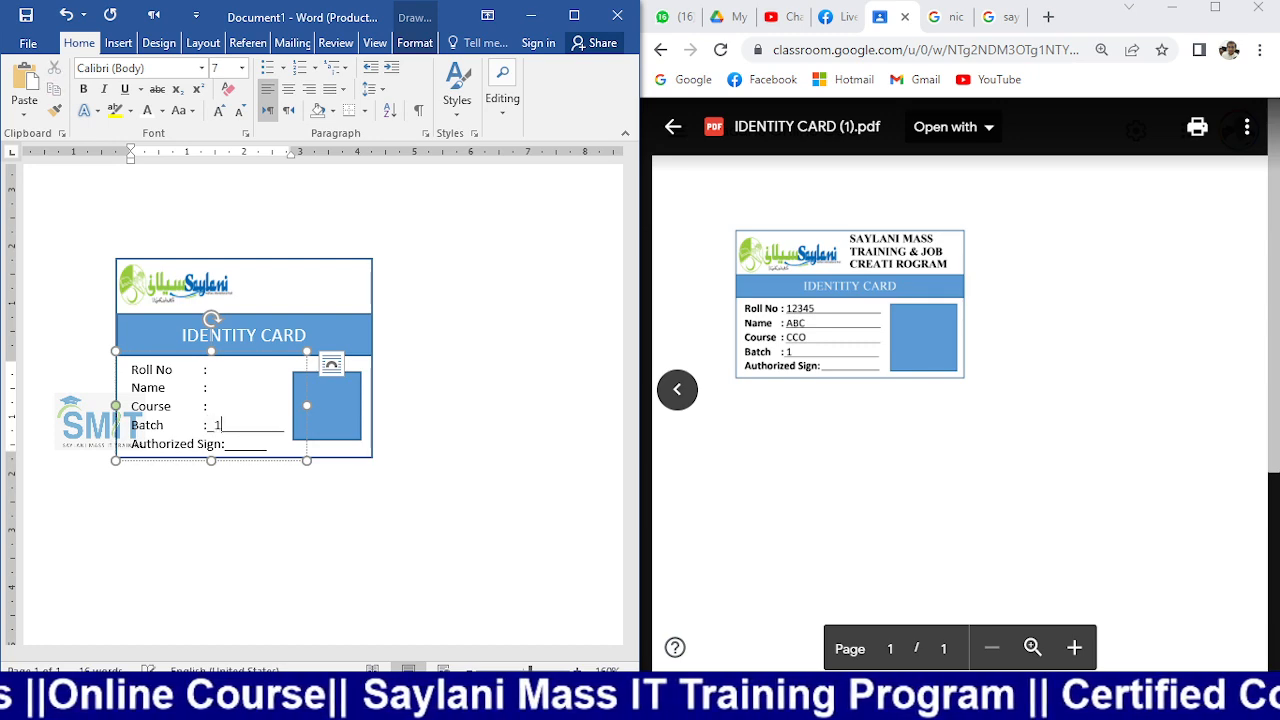
double_click(217, 425)
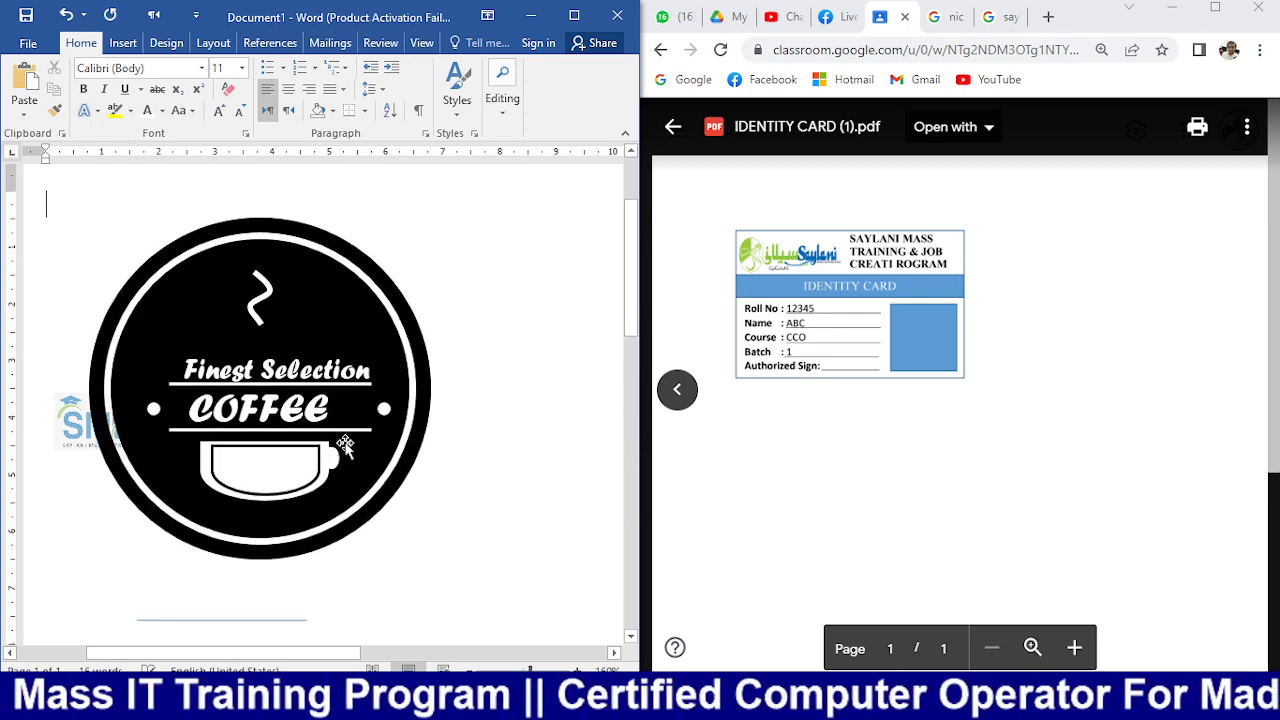
- Select the Batch line's character with its following underscores and apply underline formatting
scroll(345, 447, "down", 7)
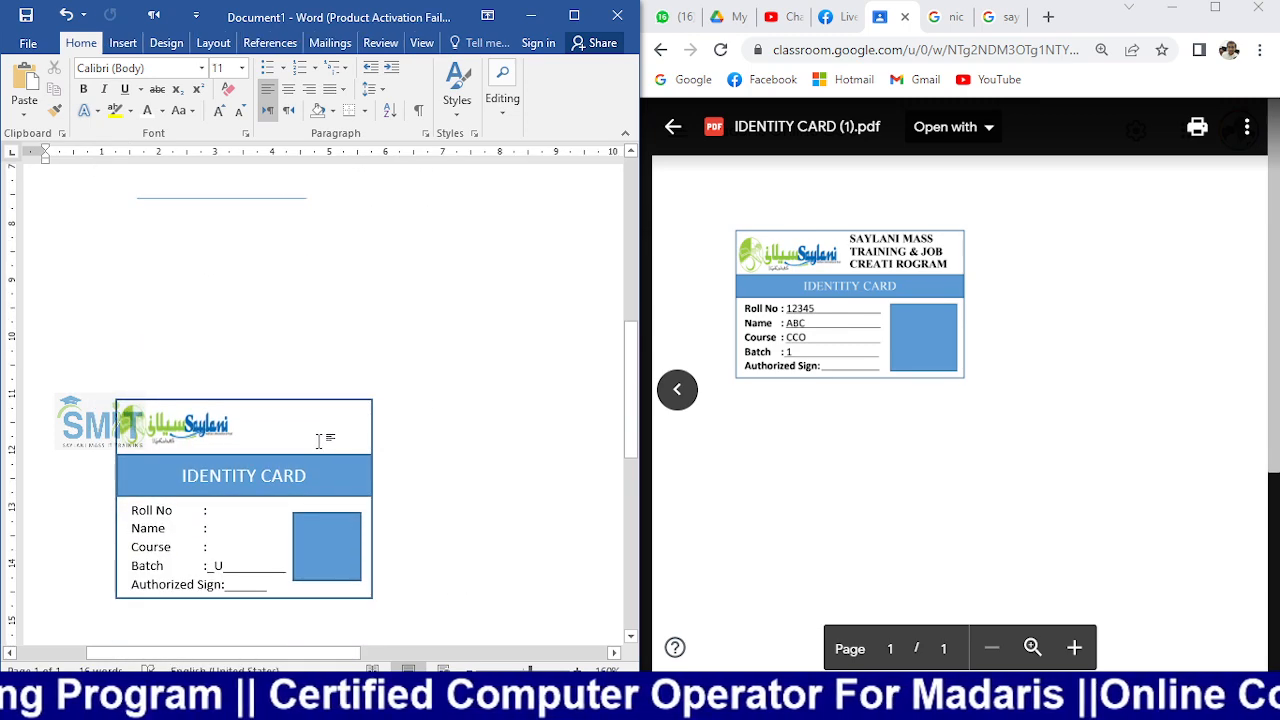
double_click(230, 566)
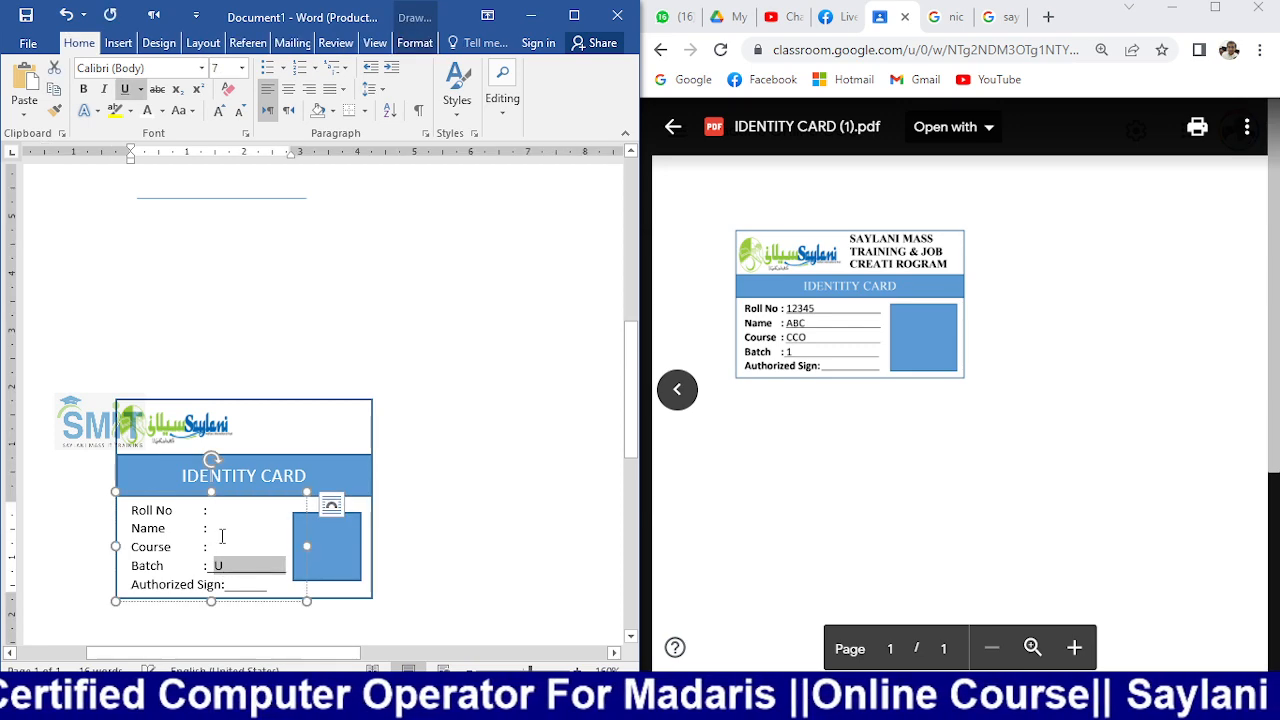
key("ctrl+Home")
- Start a new text line reading "Roll" in the blank area below the card
scroll(457, 446, "down", 10)
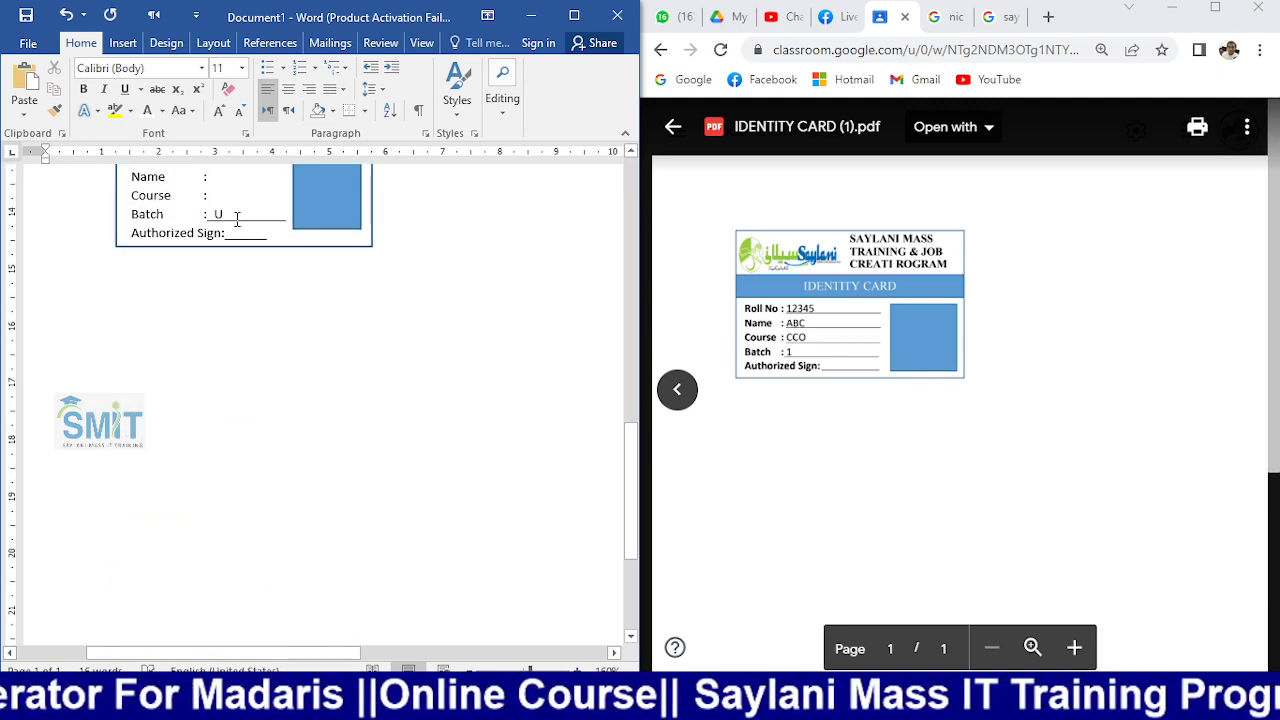
scroll(237, 218, "up", 3)
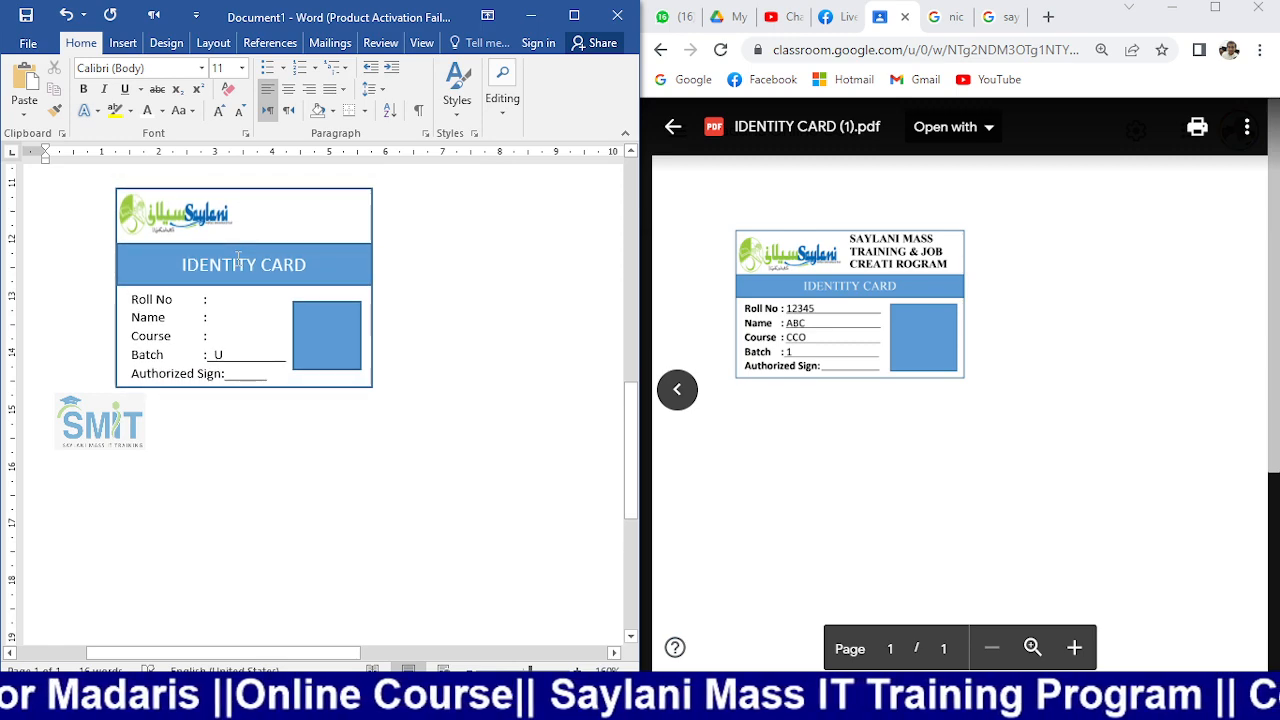
left_click(140, 468)
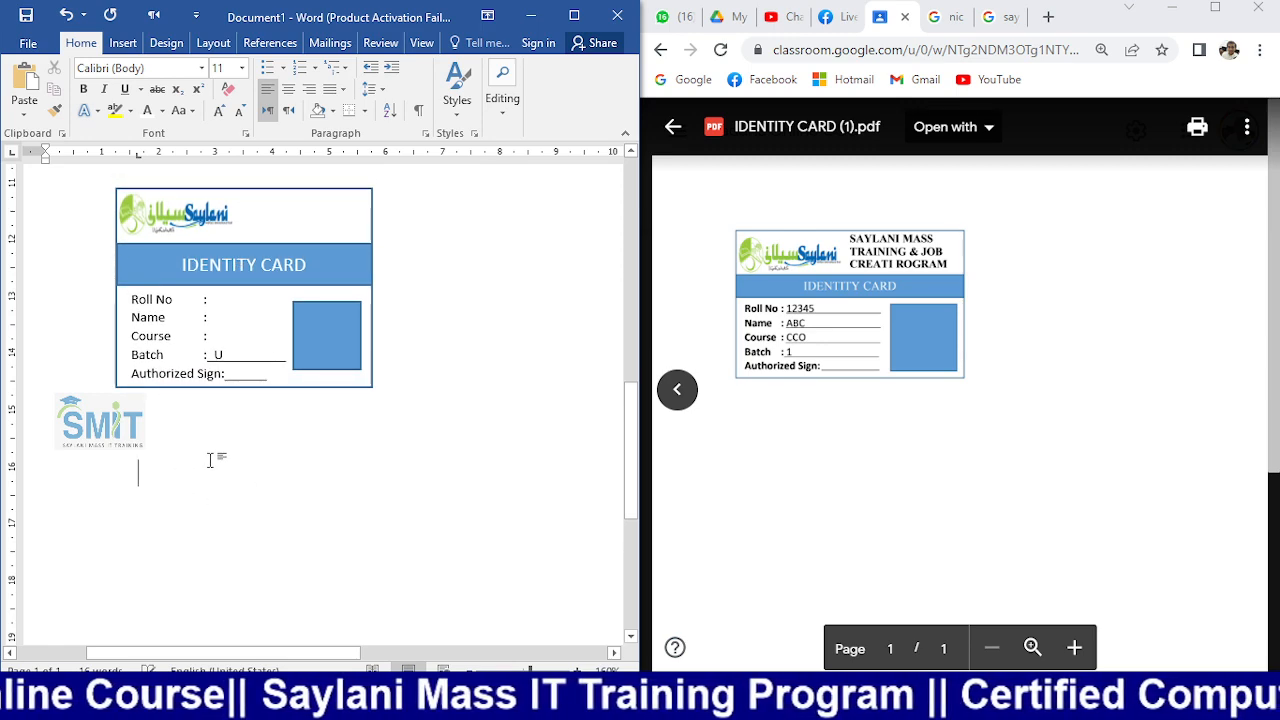
type("Roll")
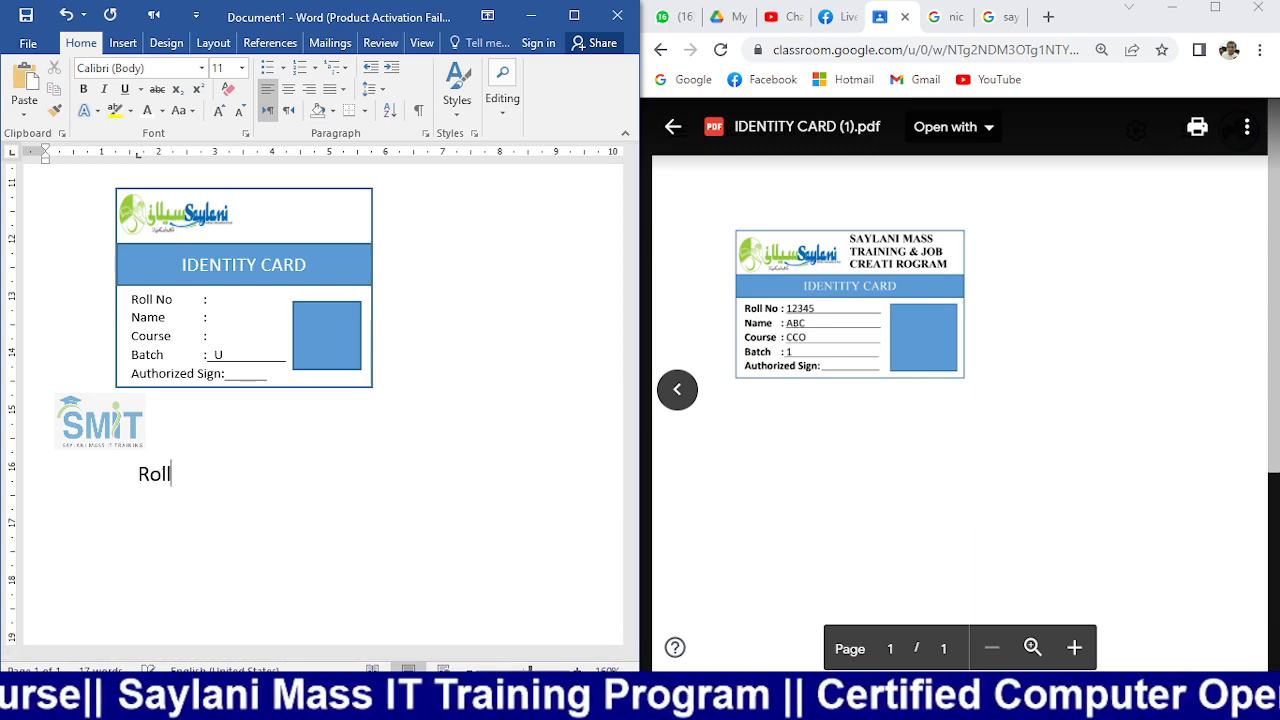
- Complete the label below the card as "Roll No :" followed by a tab space
type(" No :")
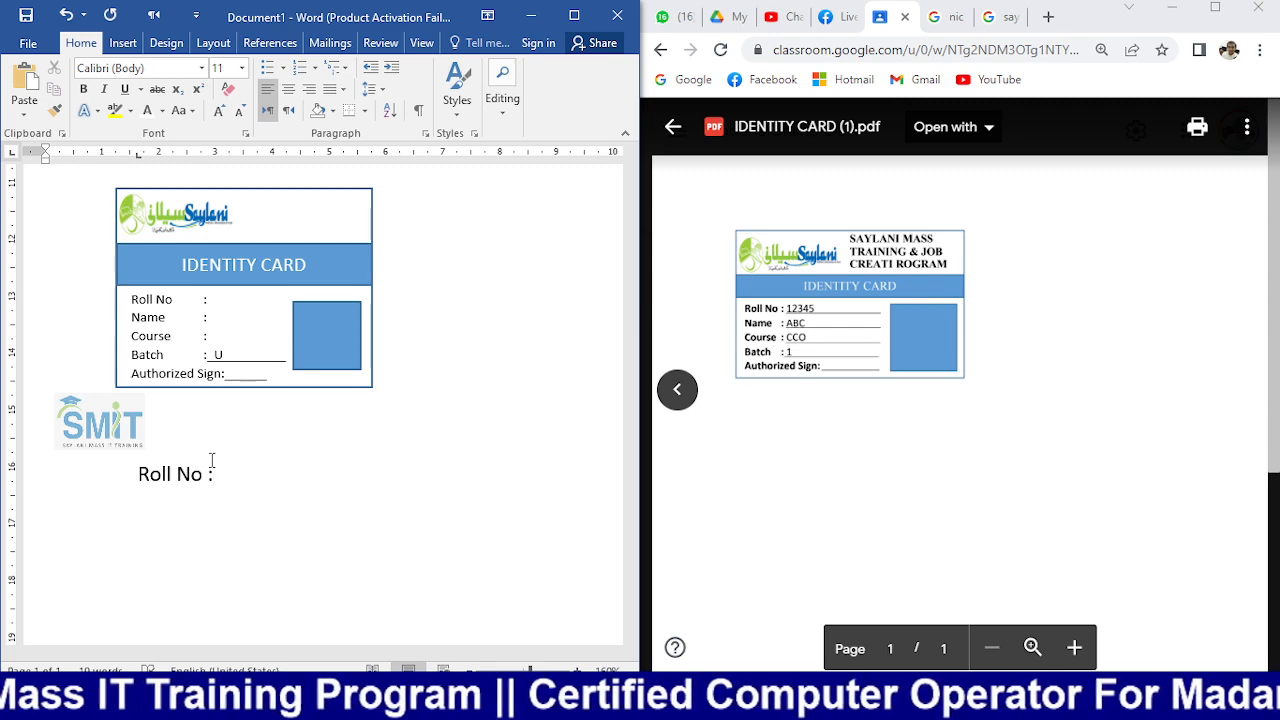
key("Tab")
- Add a blank line of ten underscores directly after the Roll No label's colon, without the tab space between them
type("_")
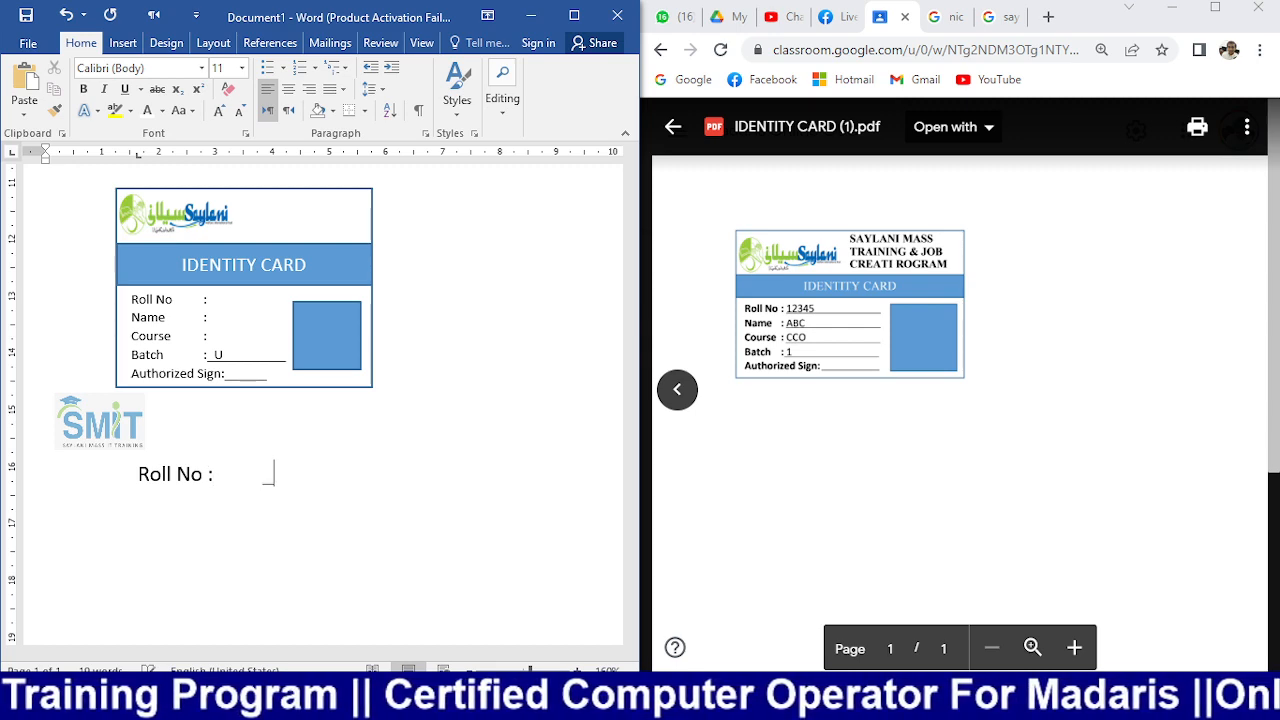
type("_________")
key("Left")
key("Left")
key("Left")
key("Left")
key("Left")
key("Left")
key("Left")
key("Left")
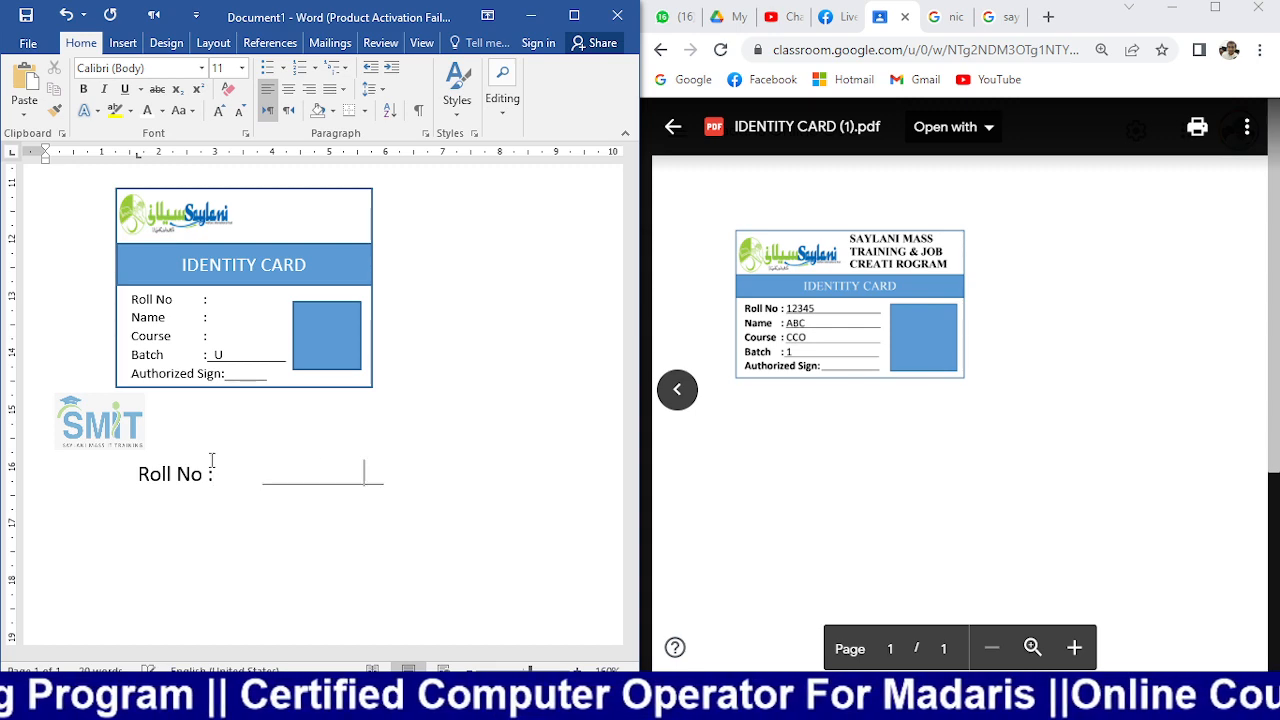
key("Left")
key("Left")
key("BackSpace")
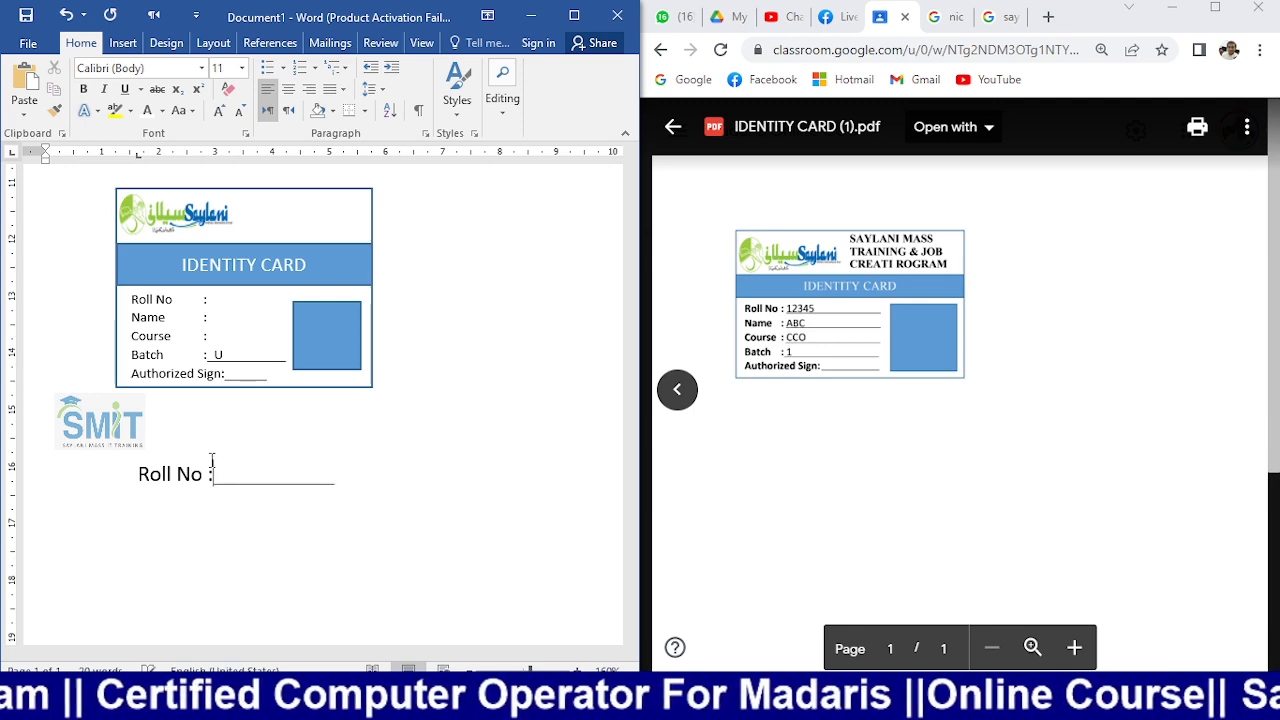
- Insert "hfgh" after the second underscore of the Roll No line and underline the inserted text
key("Right")
key("Right")
type("hfgh")
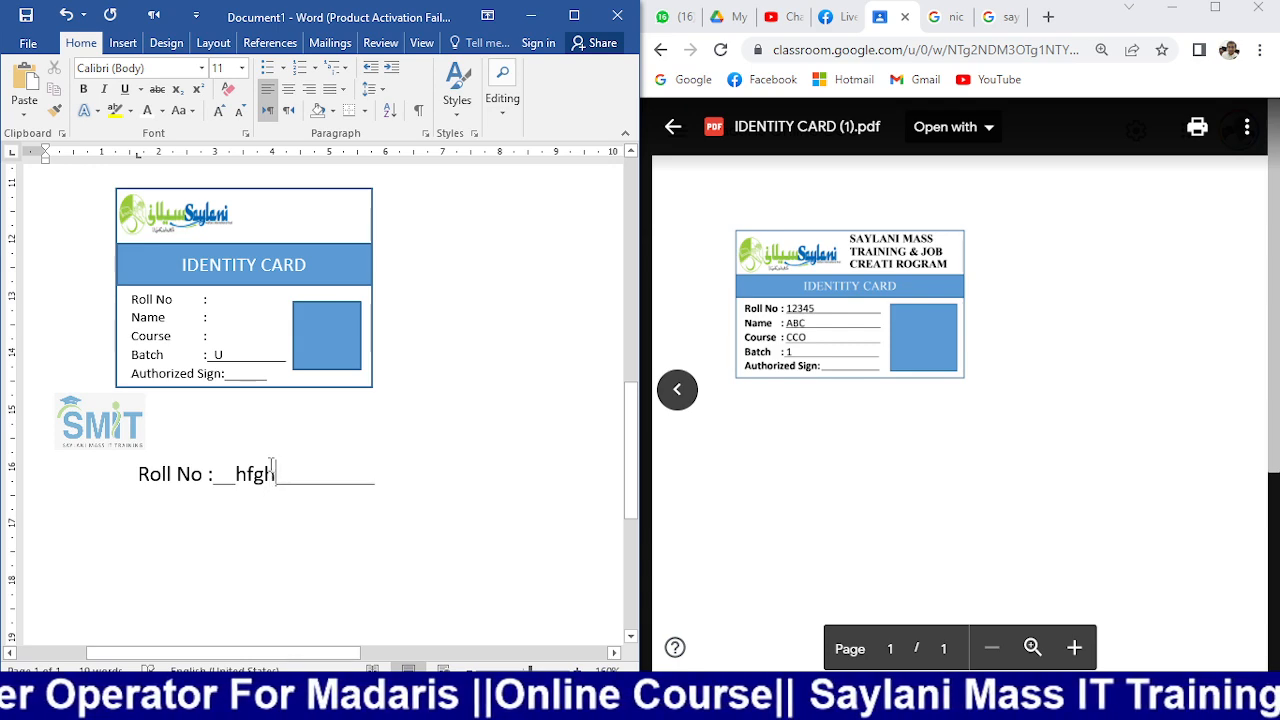
left_click_drag(276, 472, 234, 474)
key("ctrl+u")
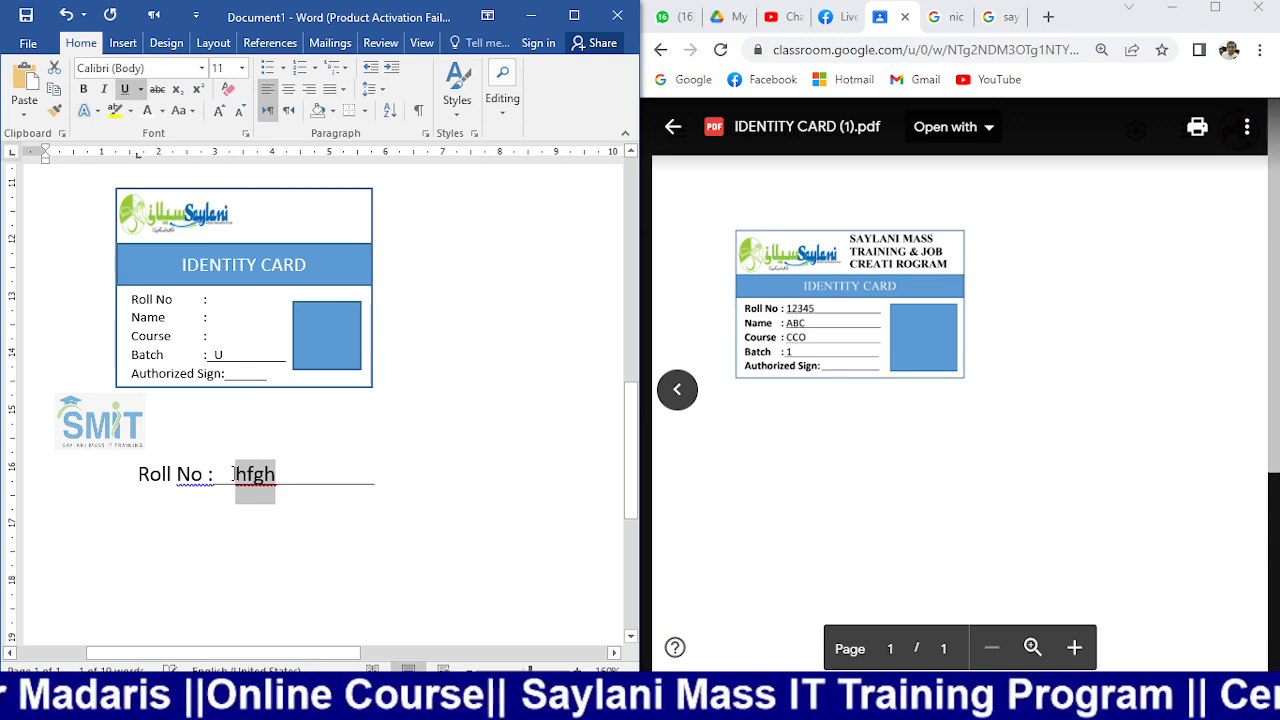
- Remove the space between "No" and the colon in the Roll No label below the card
left_click(401, 515)
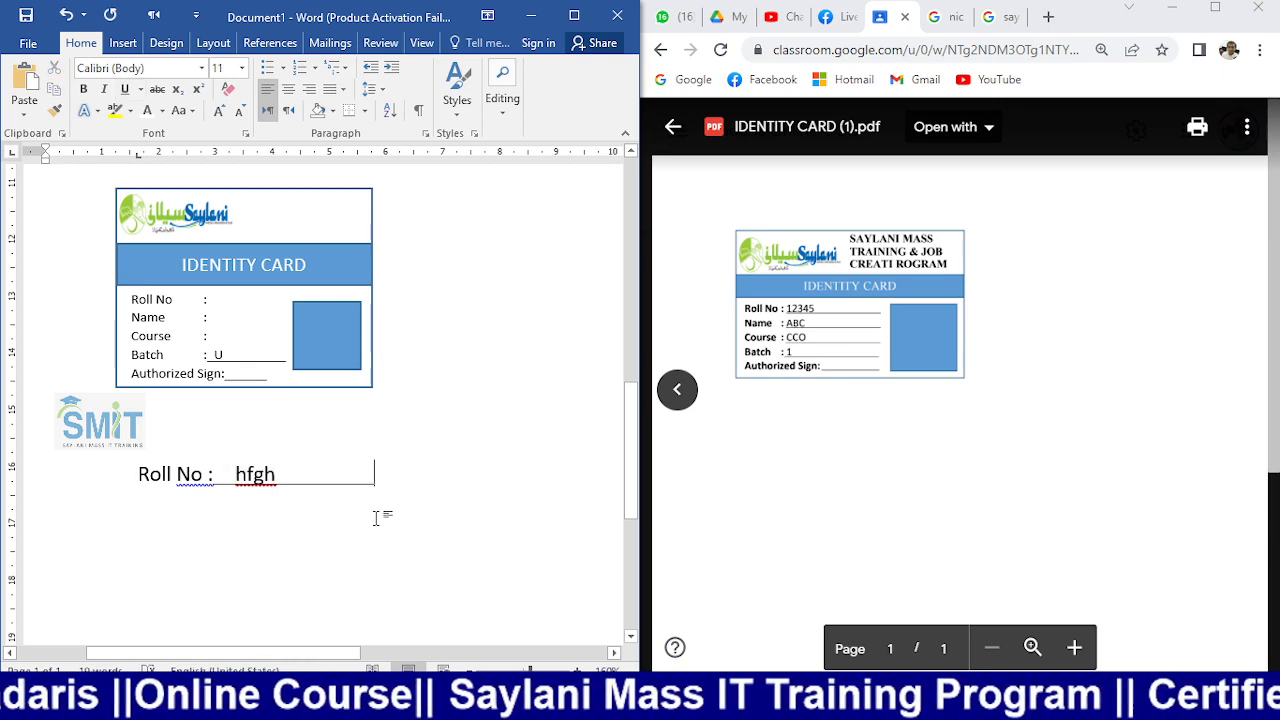
left_click(203, 472)
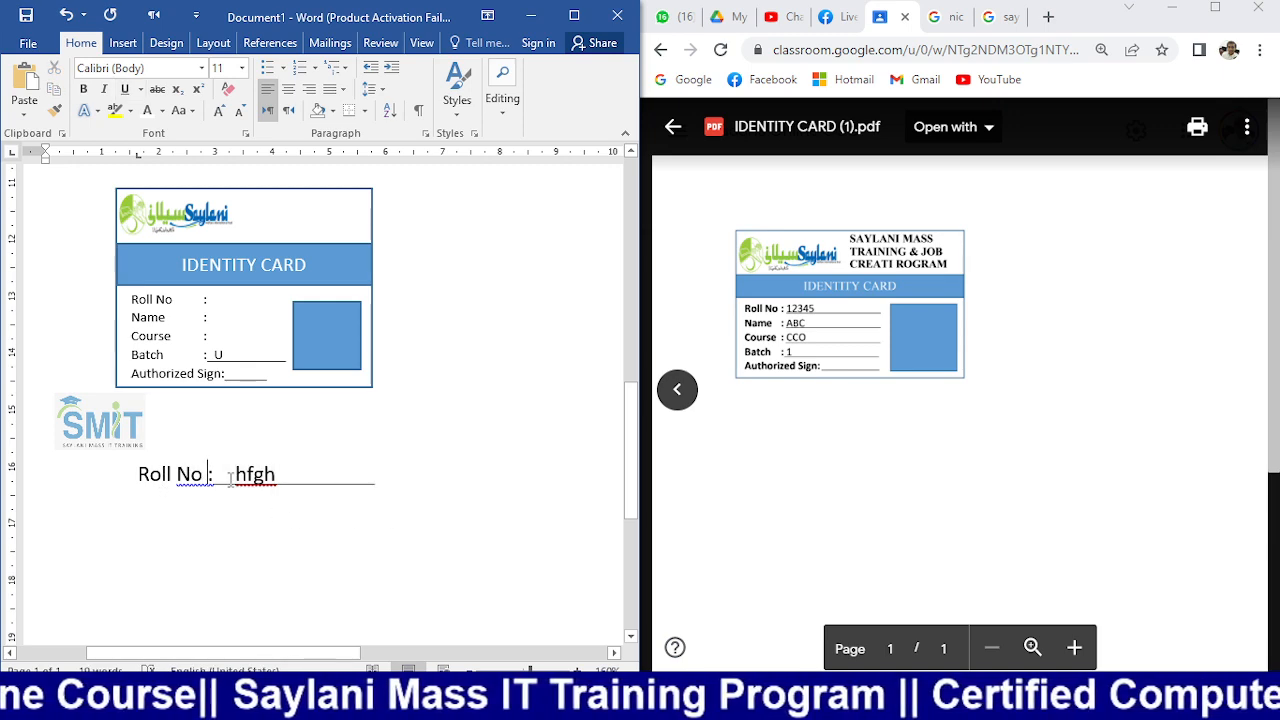
key("Delete")
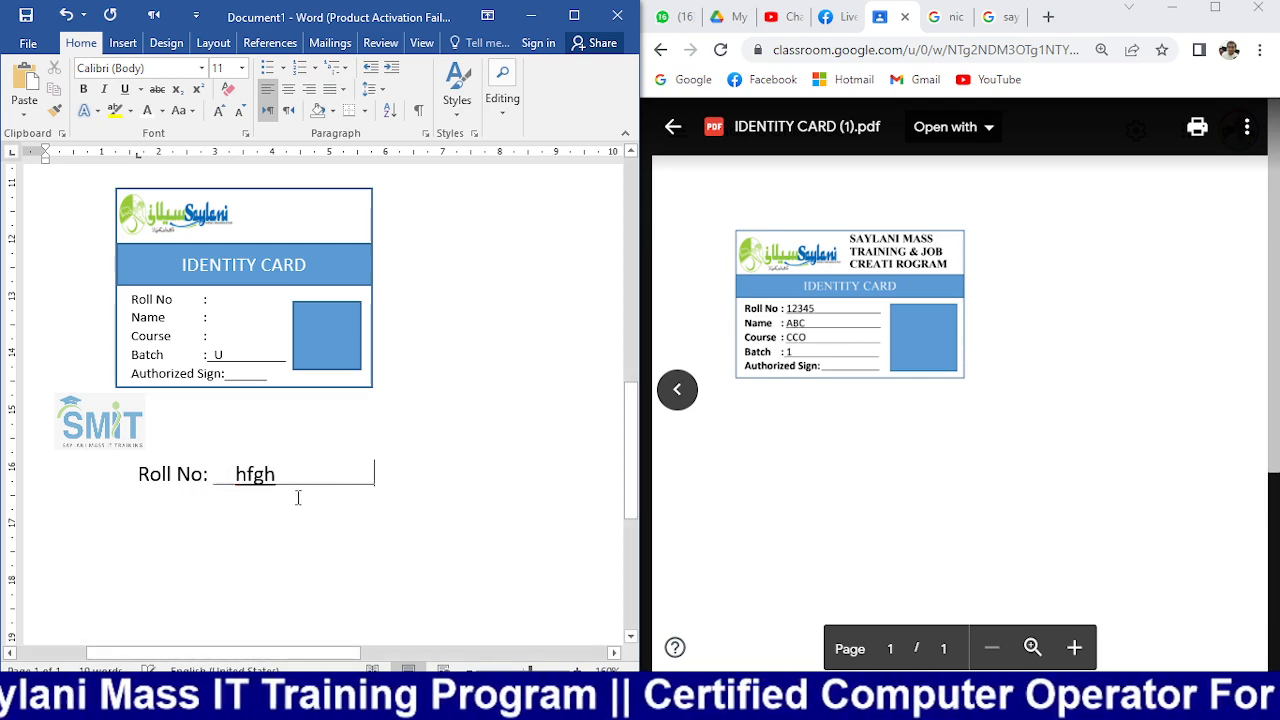
key("End")
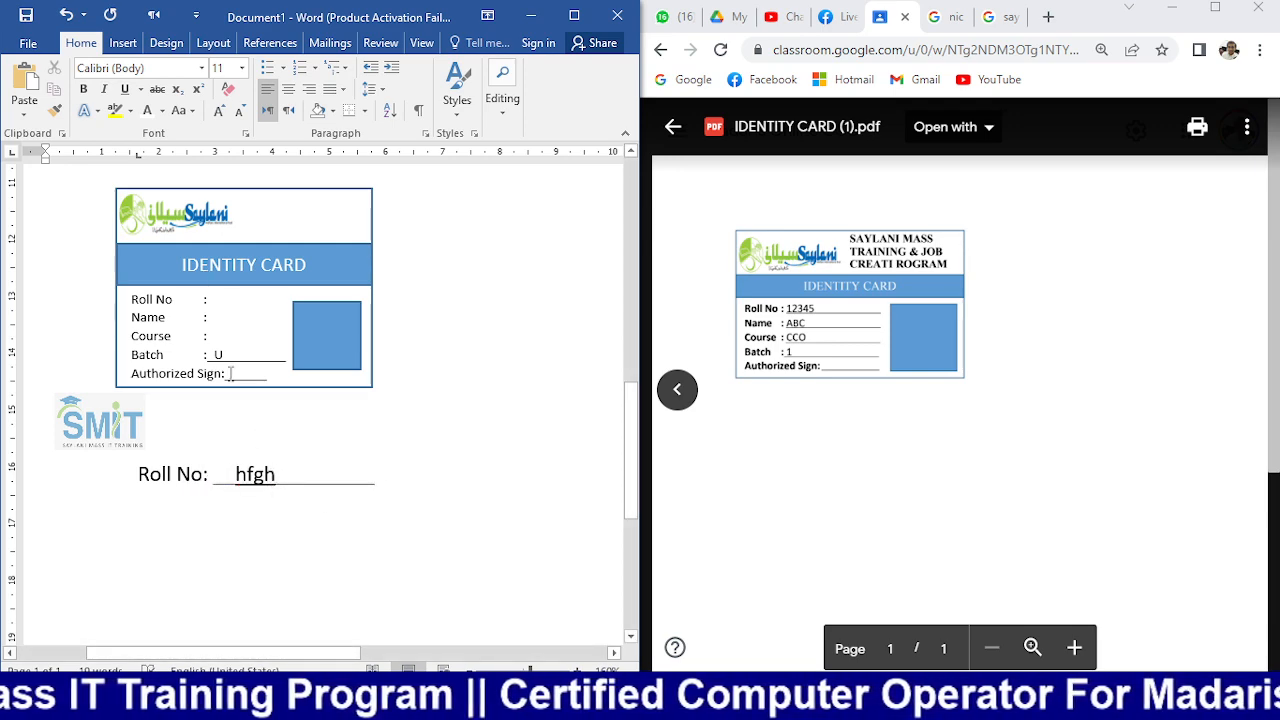
scroll(208, 320, "up", 12)
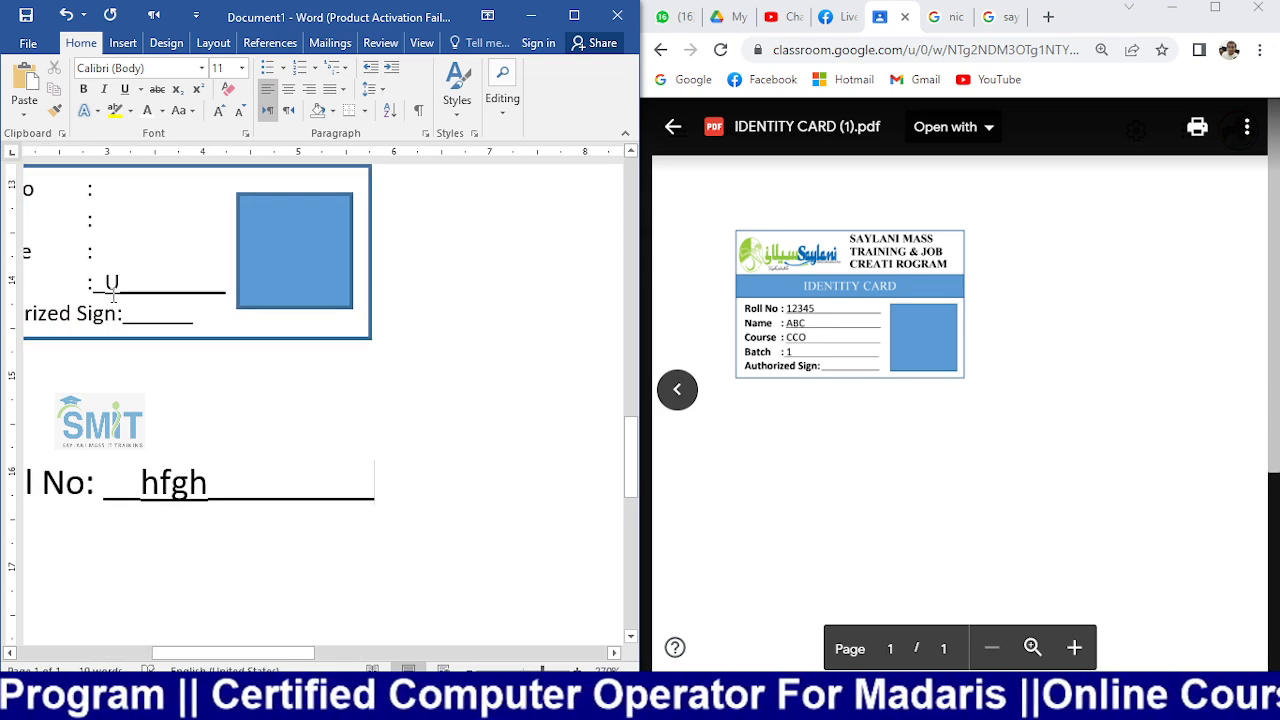
- Undo the edits on the Roll No line back to the label without underscores or filler text
key("ctrl+z")
key("ctrl+z")
key("ctrl+z")
key("ctrl+z")
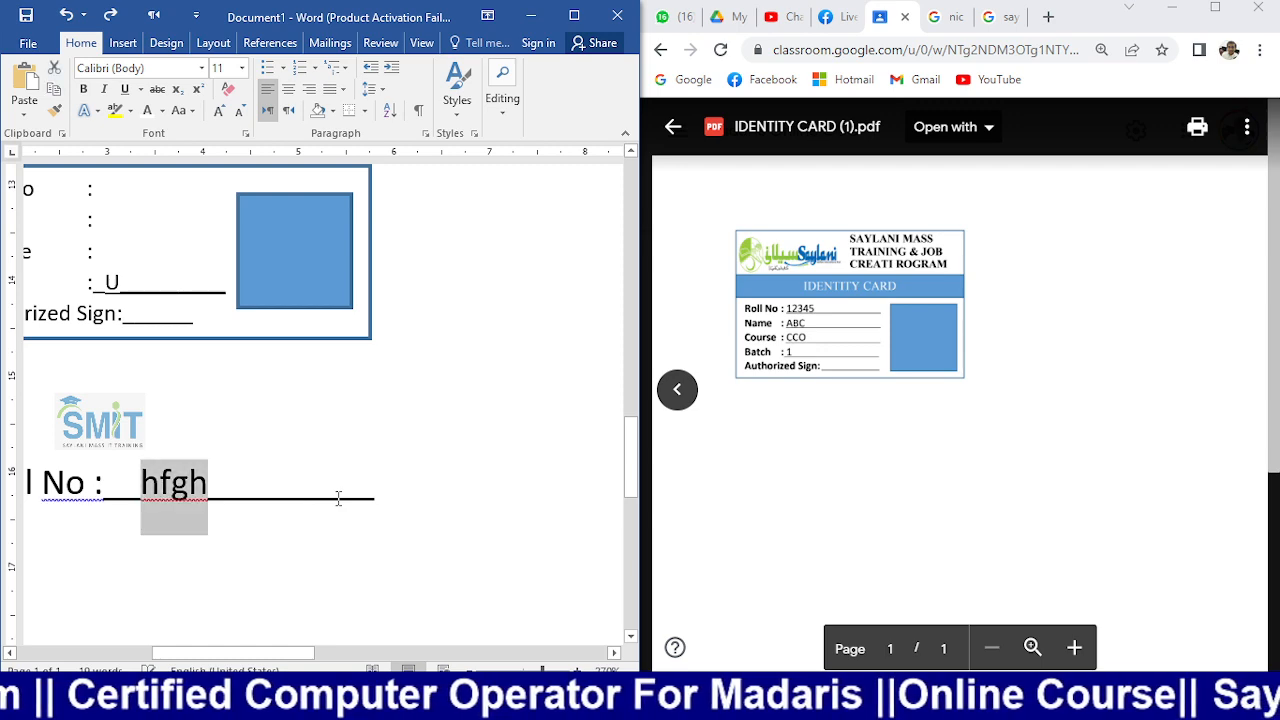
key("ctrl+z")
key("ctrl+z")
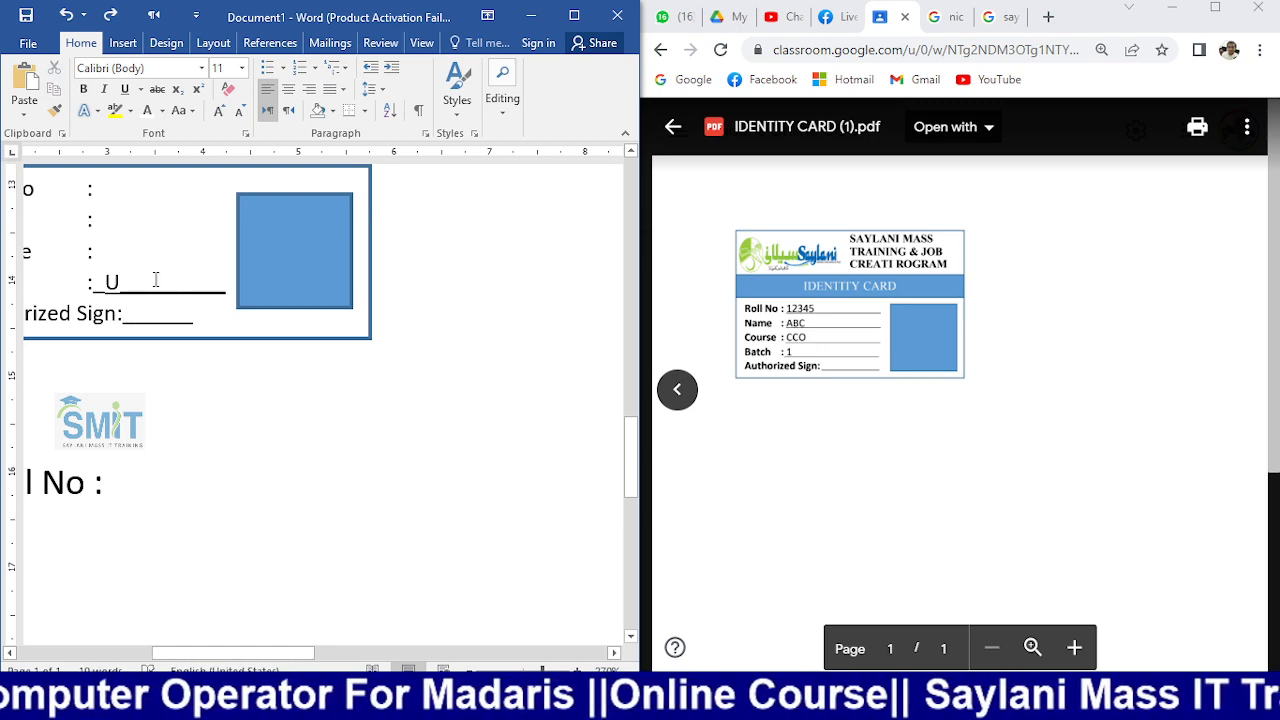
- Draw a horizontal line shape after the Roll No label's colon and enter "gfd" above it
left_click(123, 43)
left_click(200, 100)
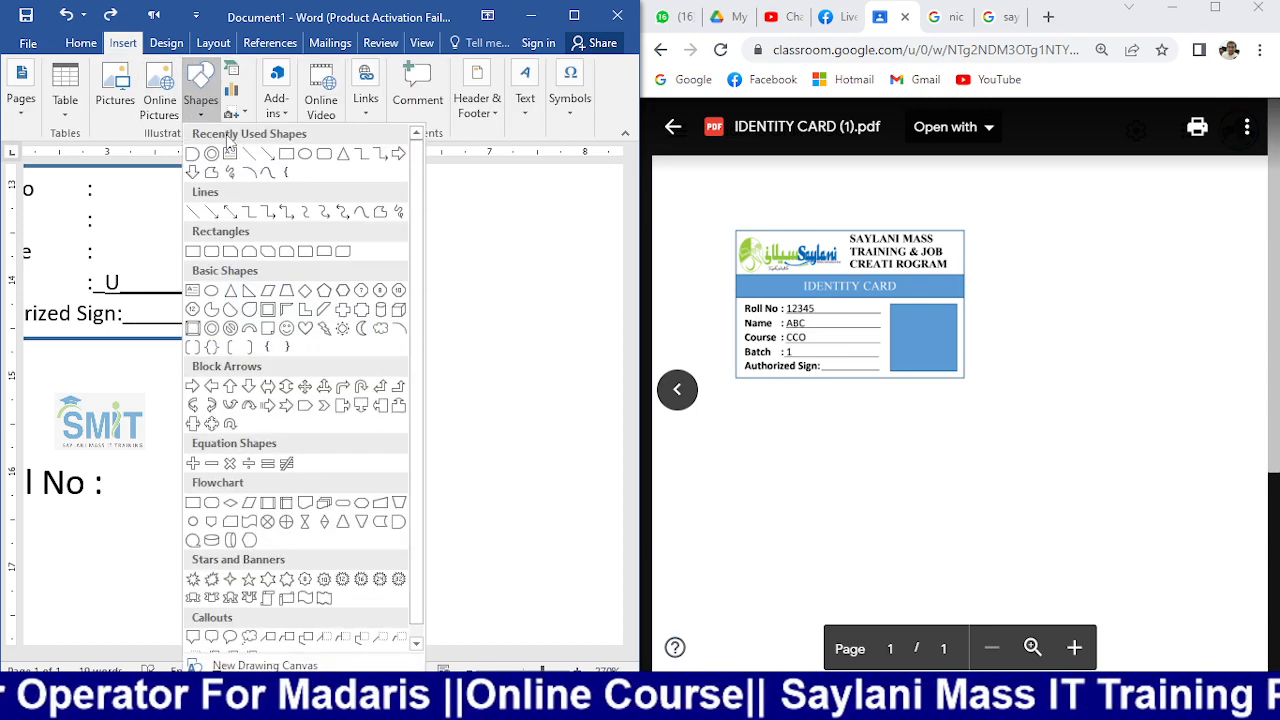
left_click(256, 156)
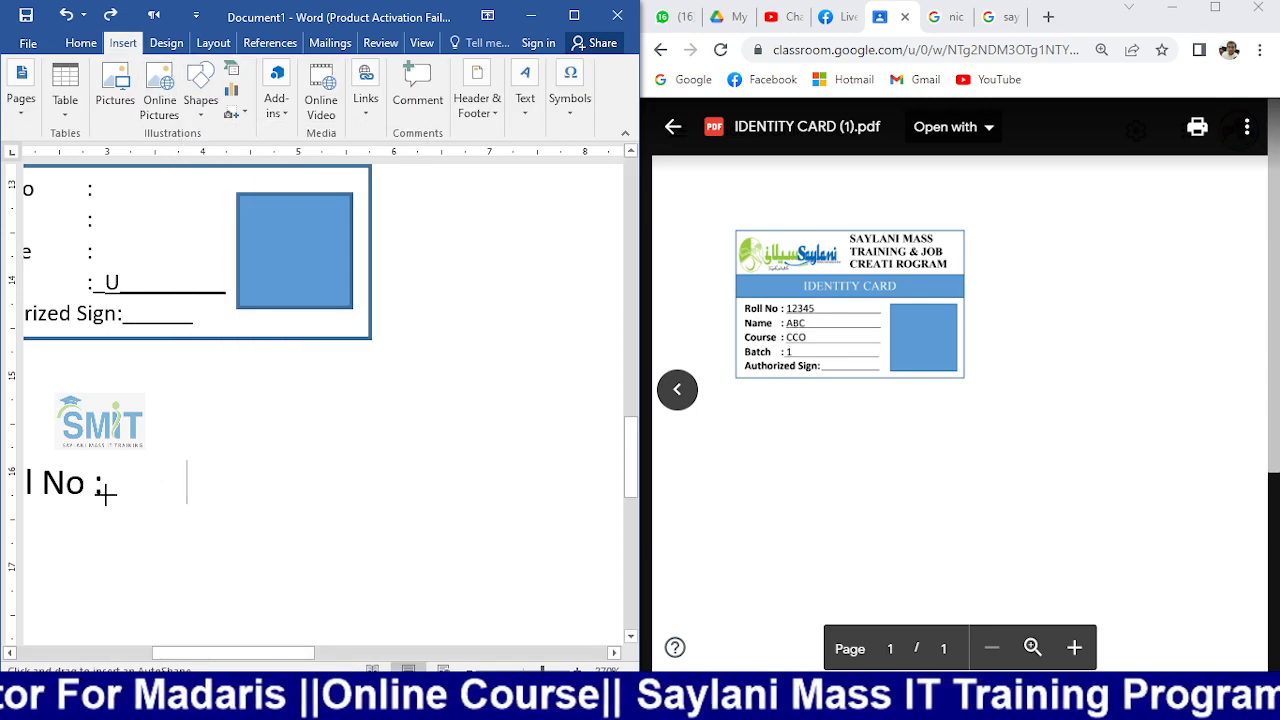
left_click_drag(104, 494, 358, 496)
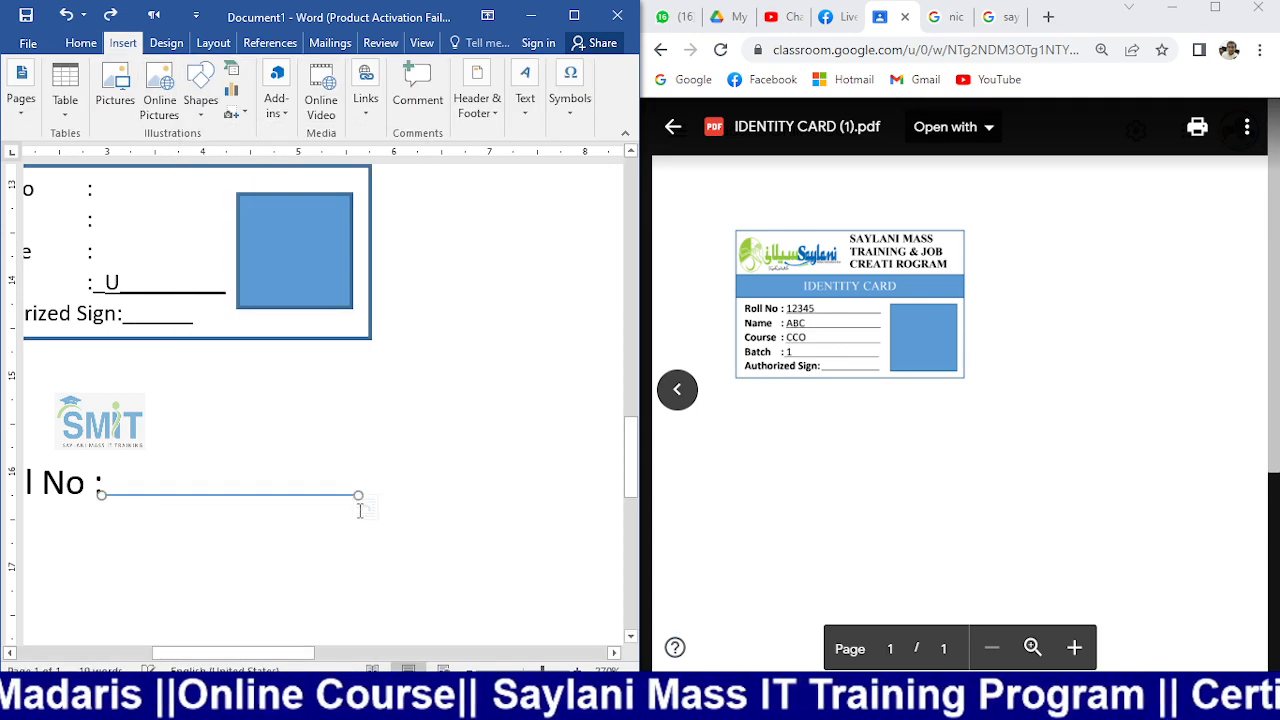
left_click(219, 480)
type("gfd")
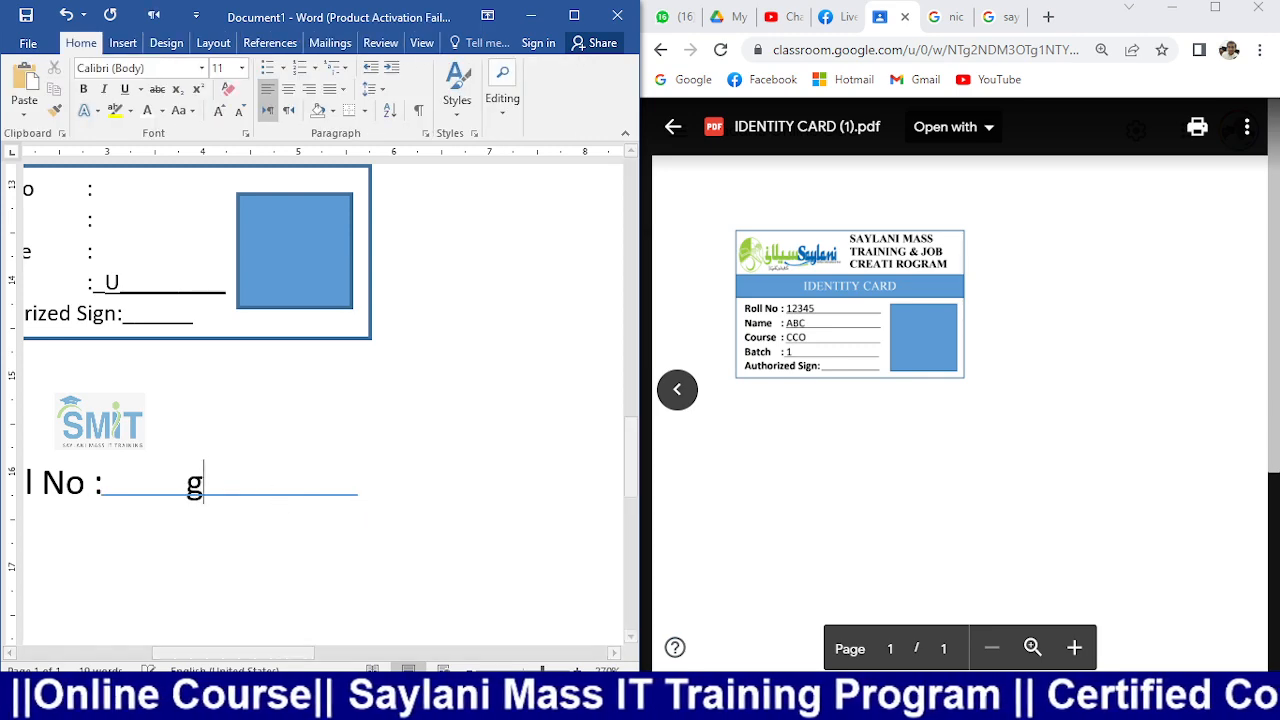
- Nudge the drawn line slightly down so it sits just beneath the "gfd" text
left_click(151, 496)
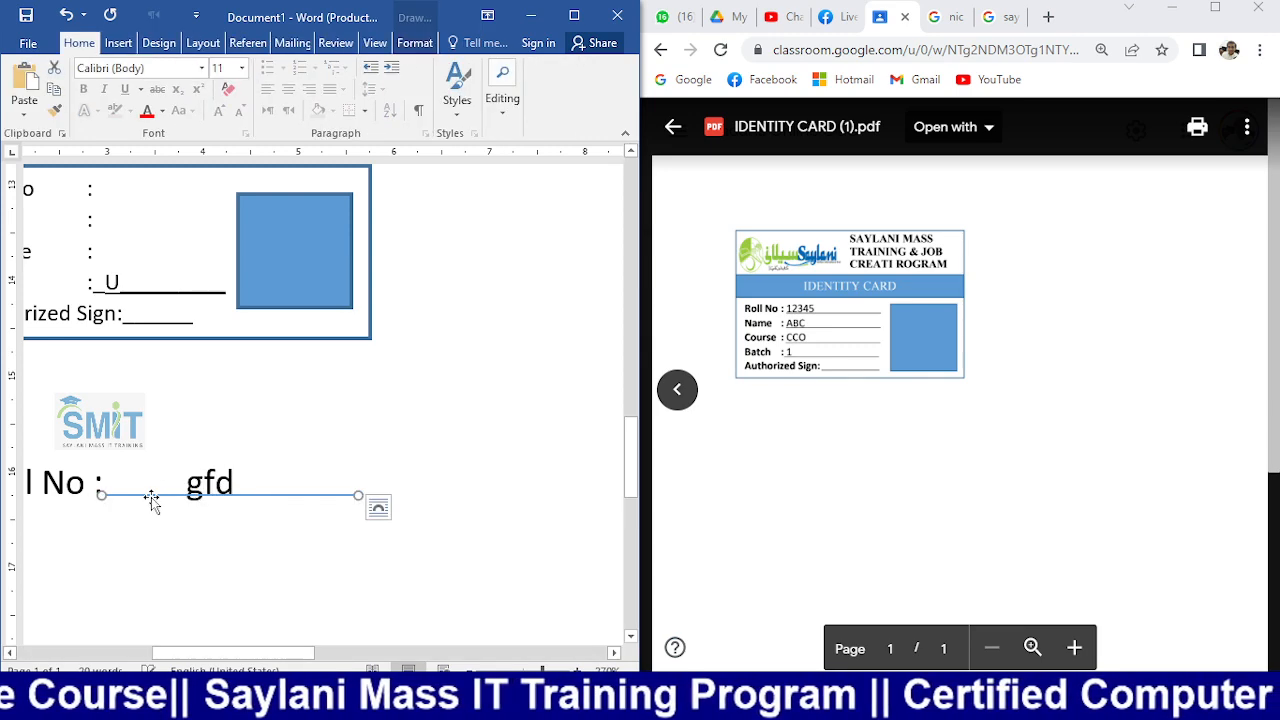
key("Down")
key("Down")
key("Down")
key("Down")
key("Down")
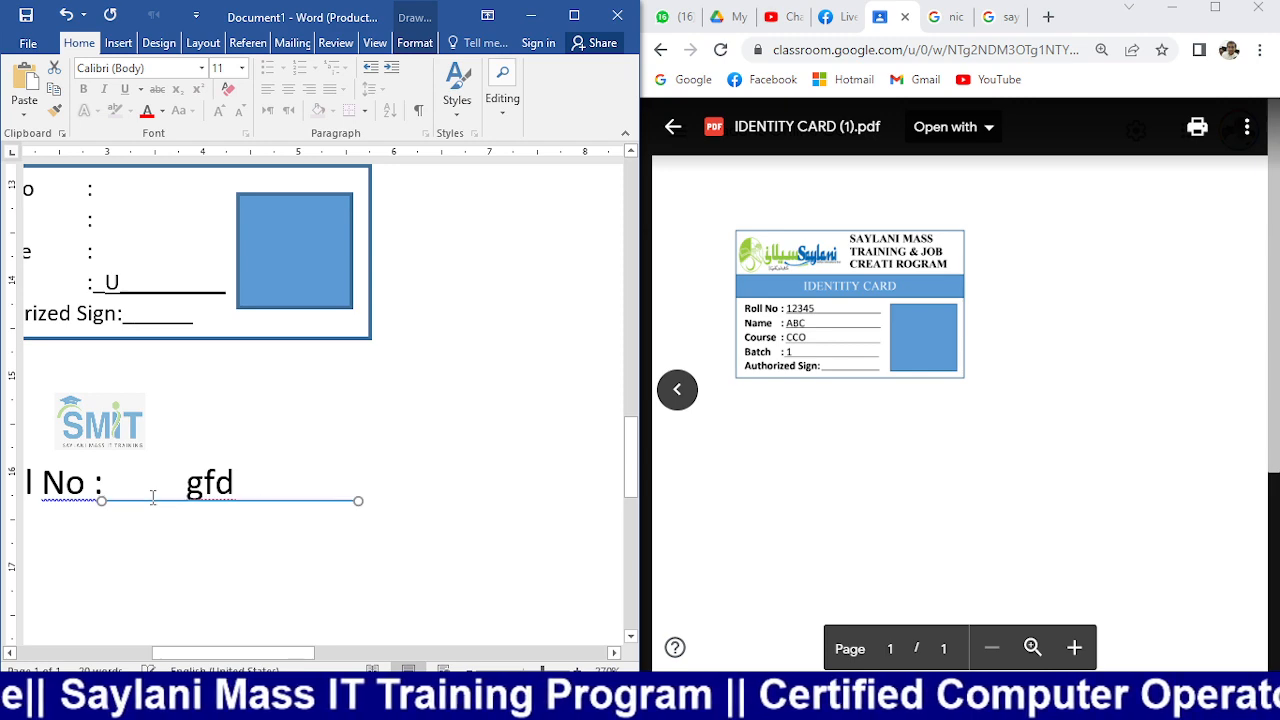
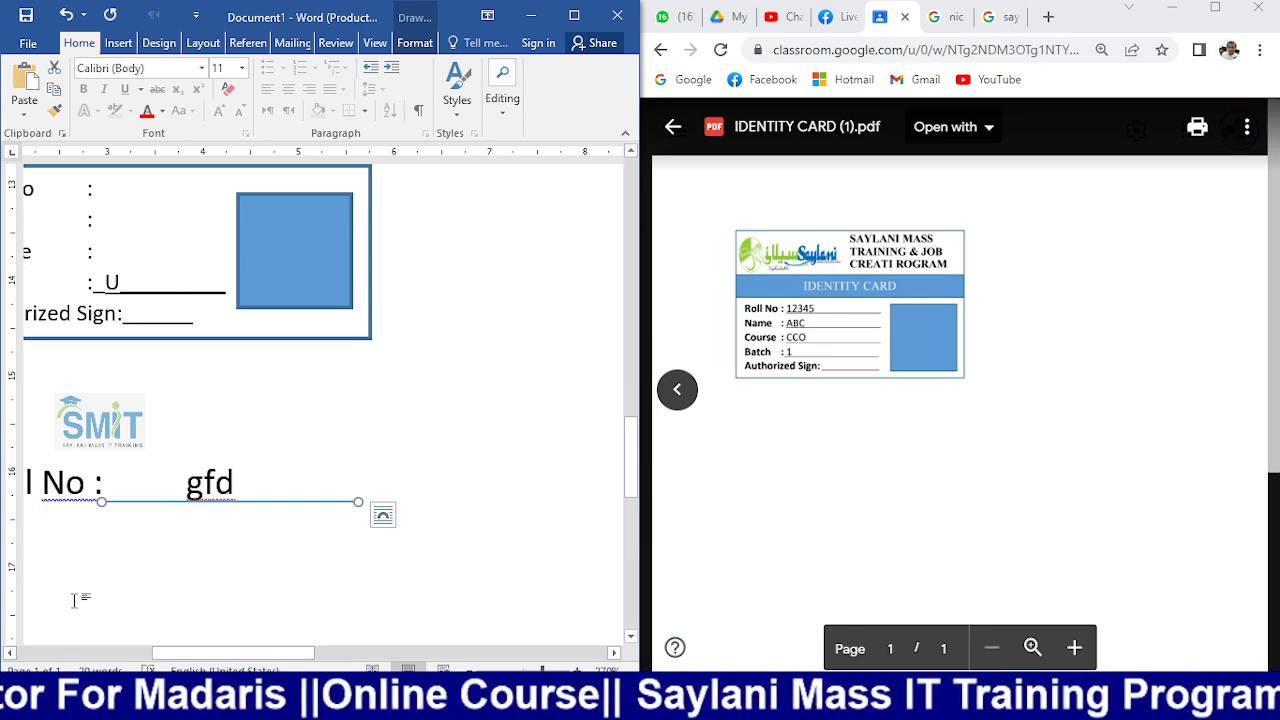
- Switch to Chrome and copy the saylaniwelfare.com logo image from the "saylani logo png" search results
scroll(120, 466, "left", 5)
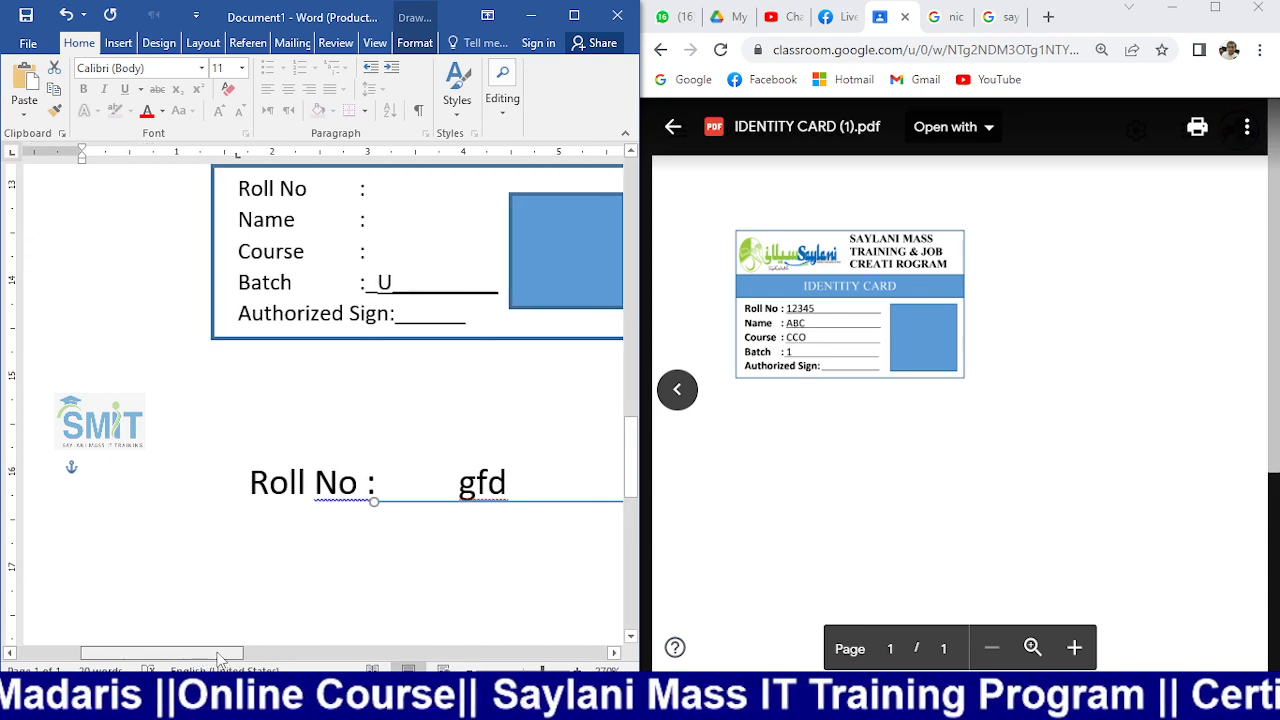
scroll(227, 614, "up", 5)
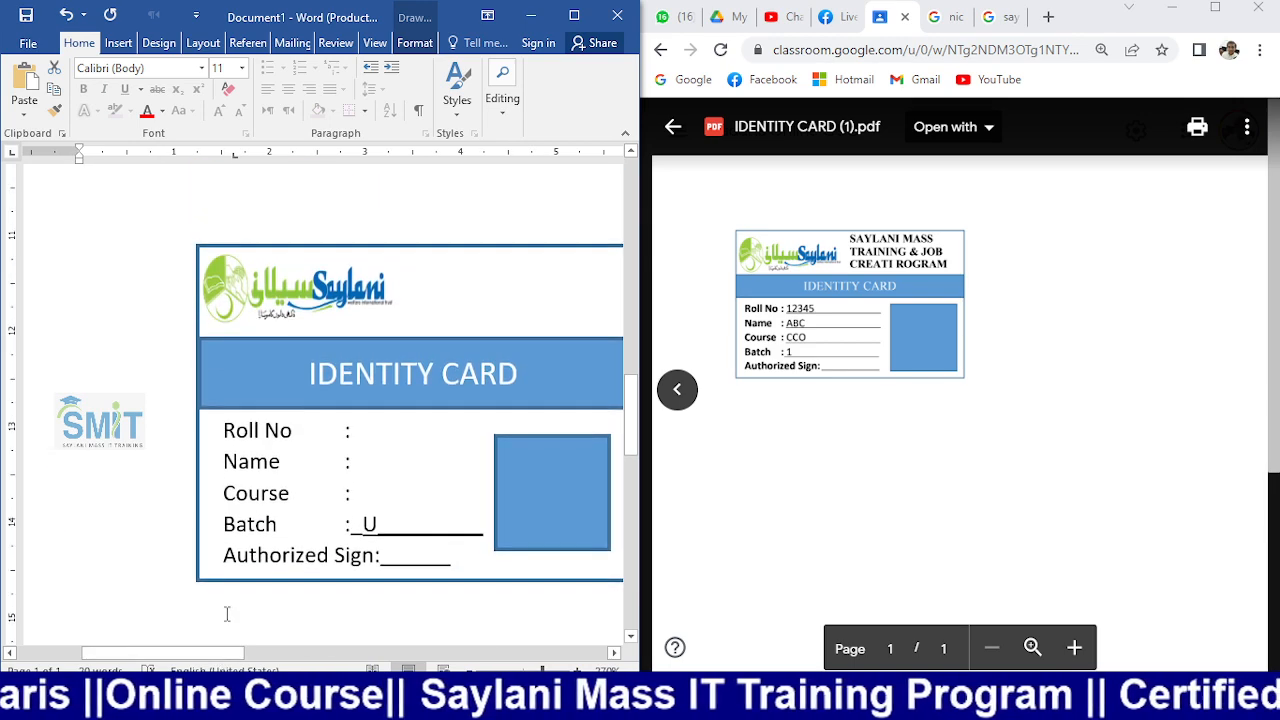
left_click(305, 313)
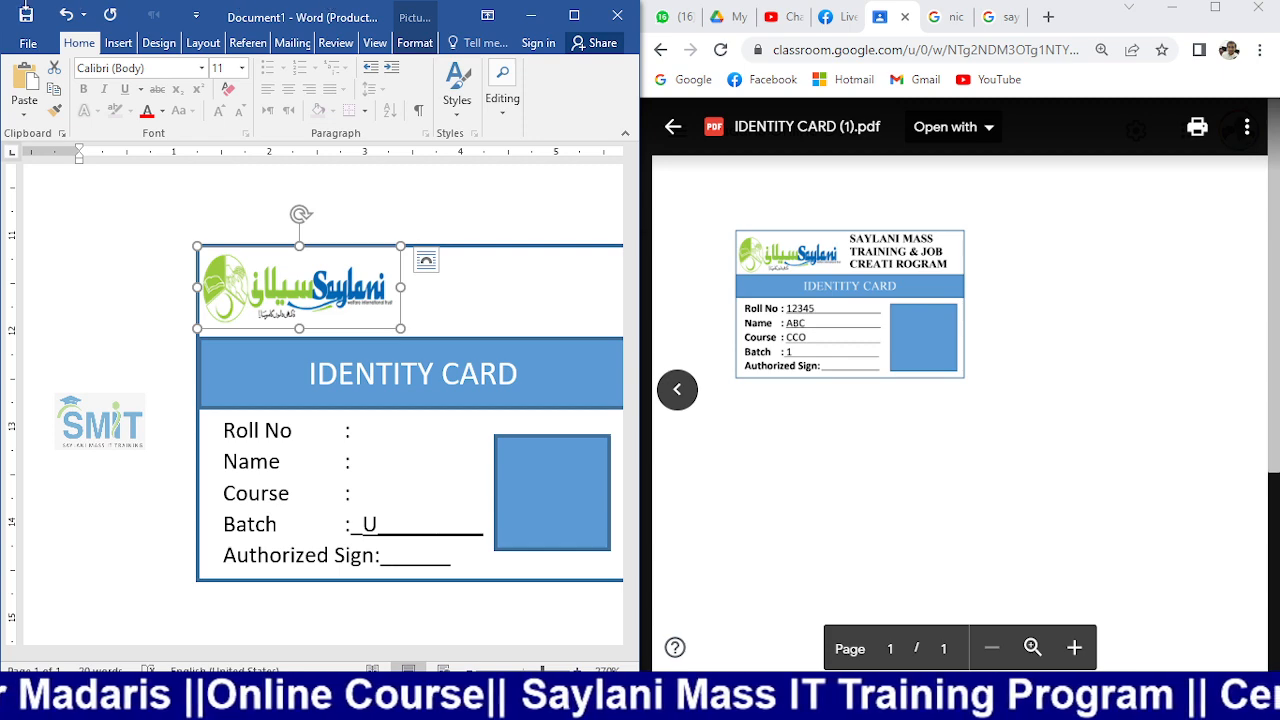
left_click(1215, 8)
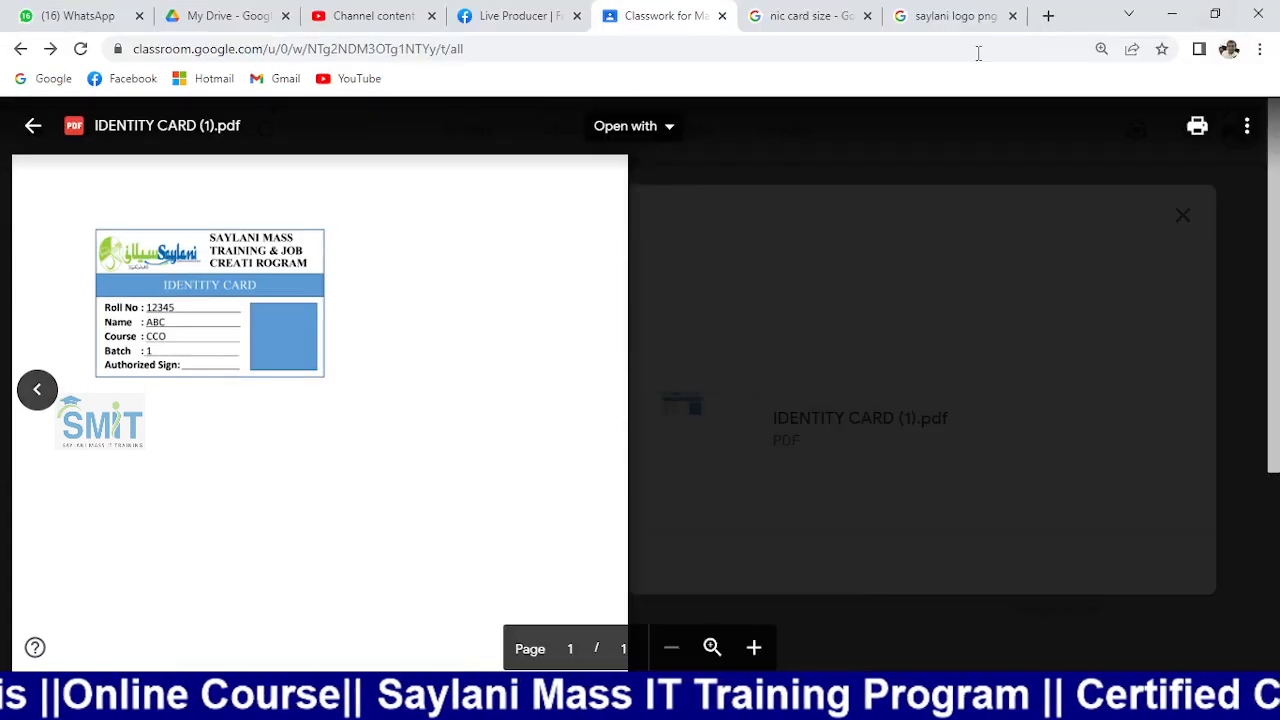
left_click(958, 15)
right_click(846, 278)
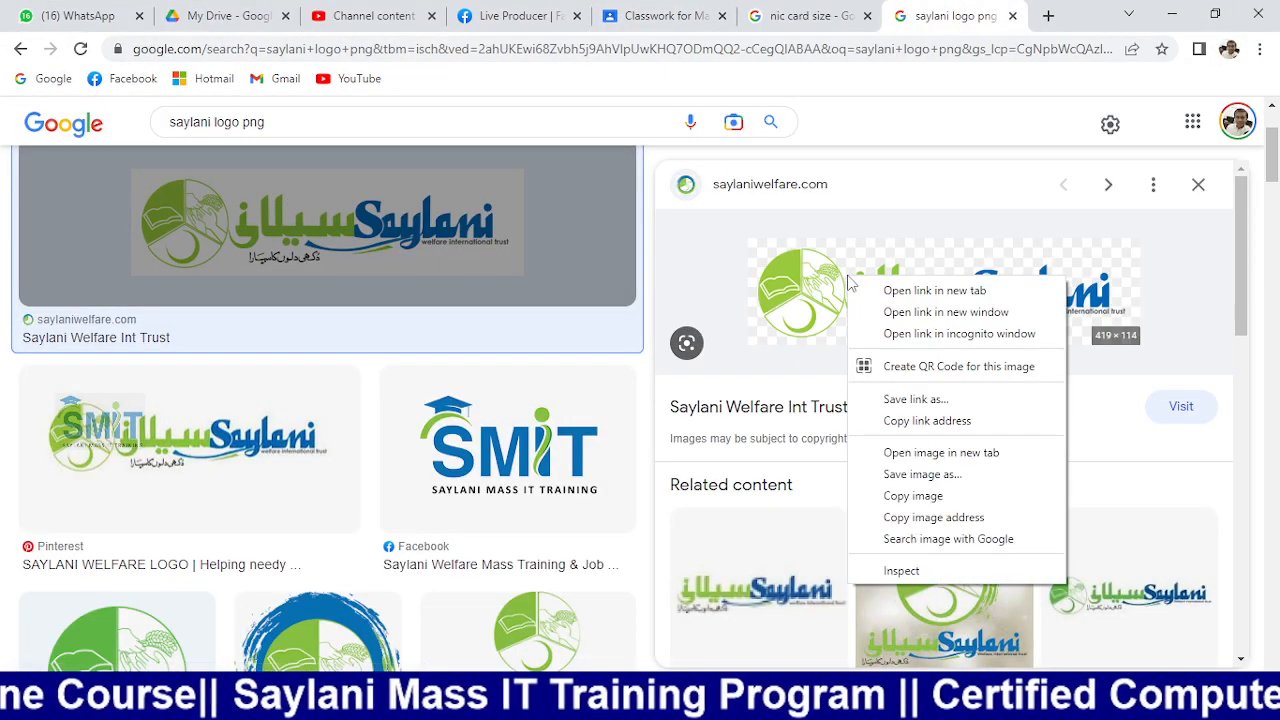
left_click(940, 496)
- Switch back to Word, paste the copied Saylani logo beside the card and shrink it proportionally
key("alt+Tab")
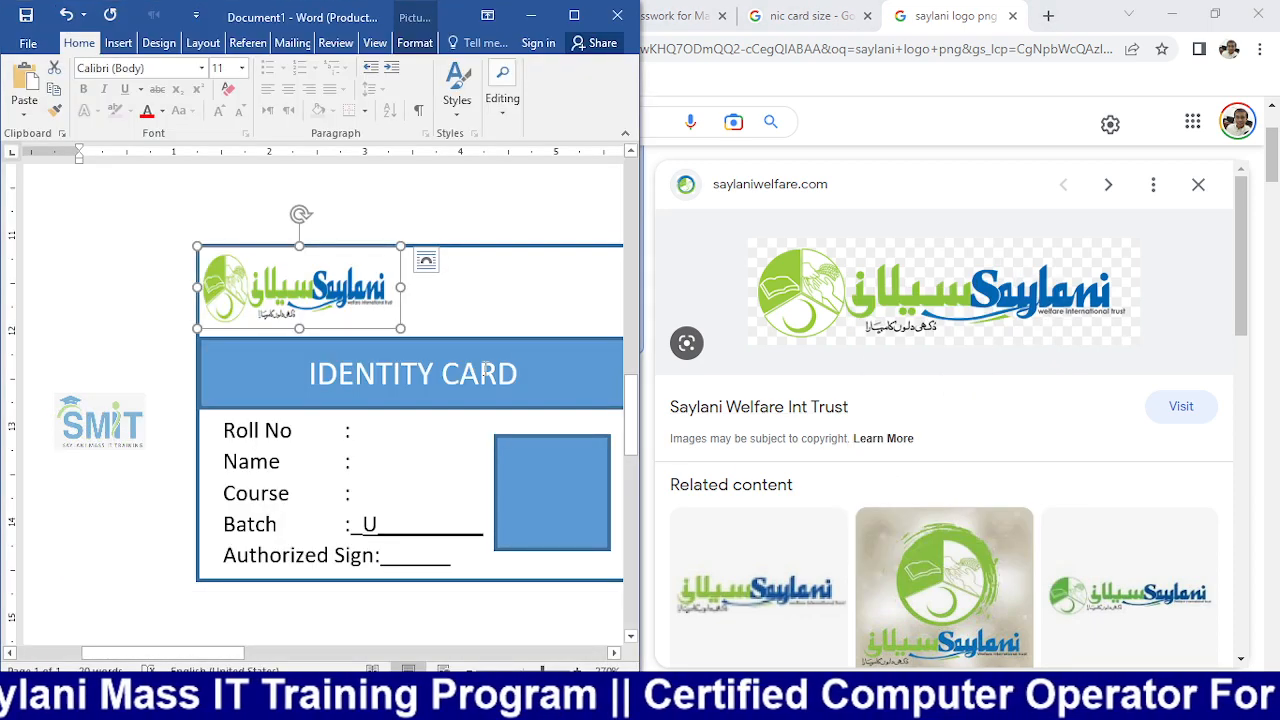
left_click(546, 317)
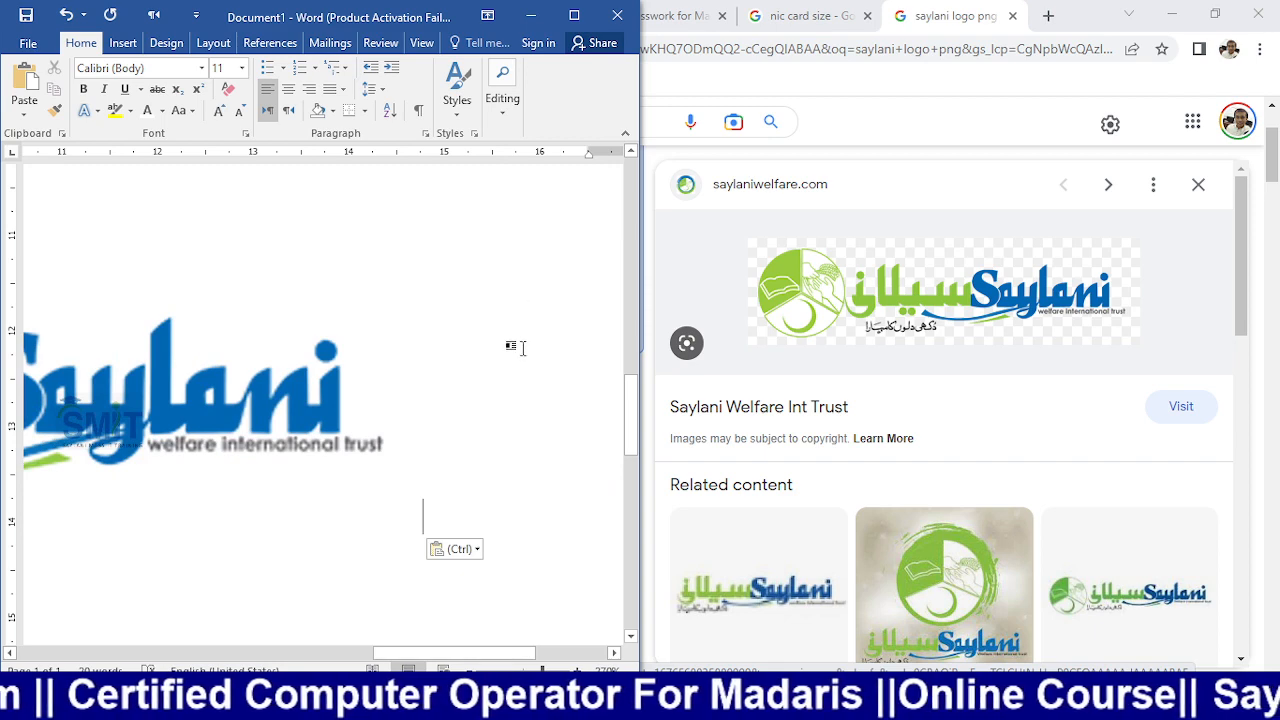
left_click(308, 410)
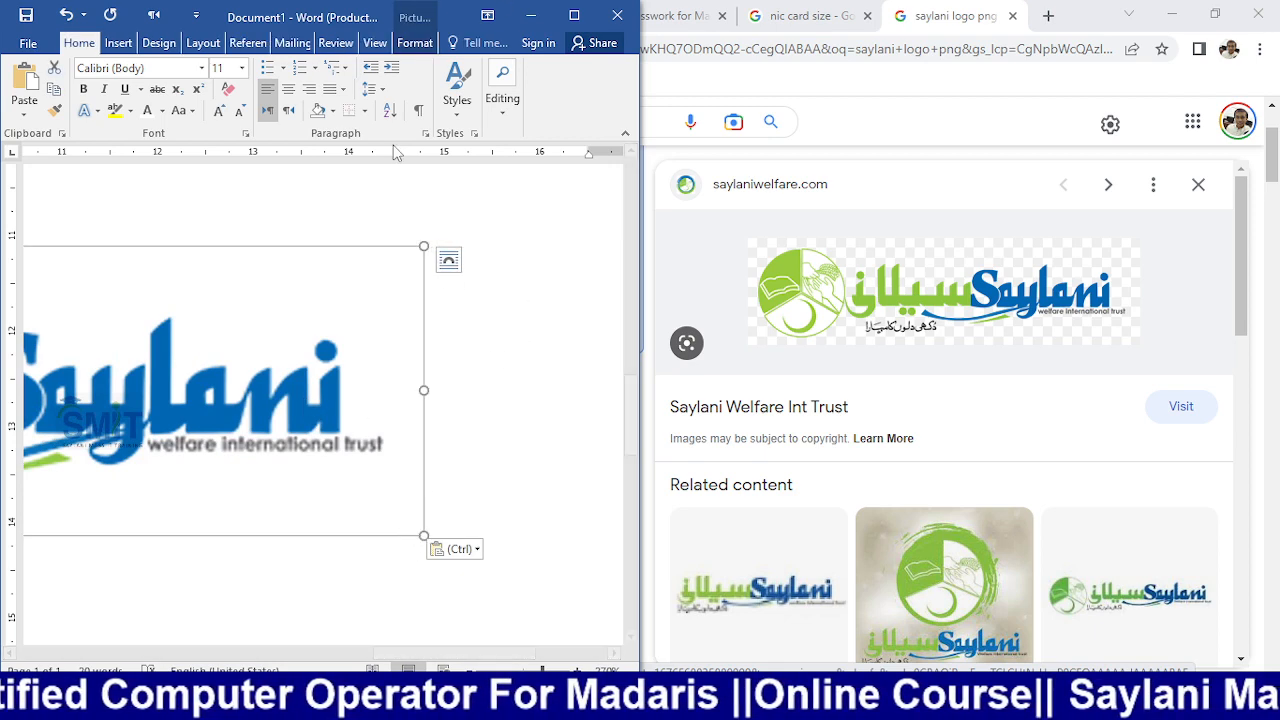
left_click_drag(425, 537, 370, 526)
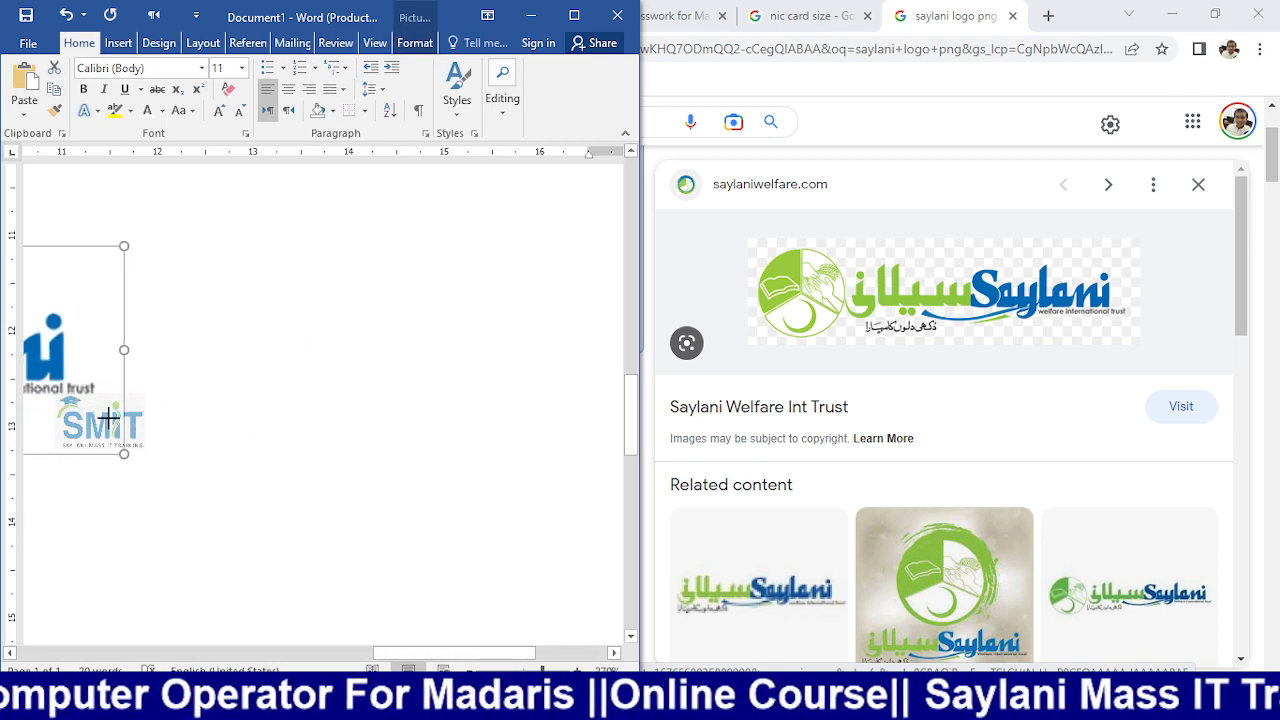
left_click_drag(410, 652, 248, 652)
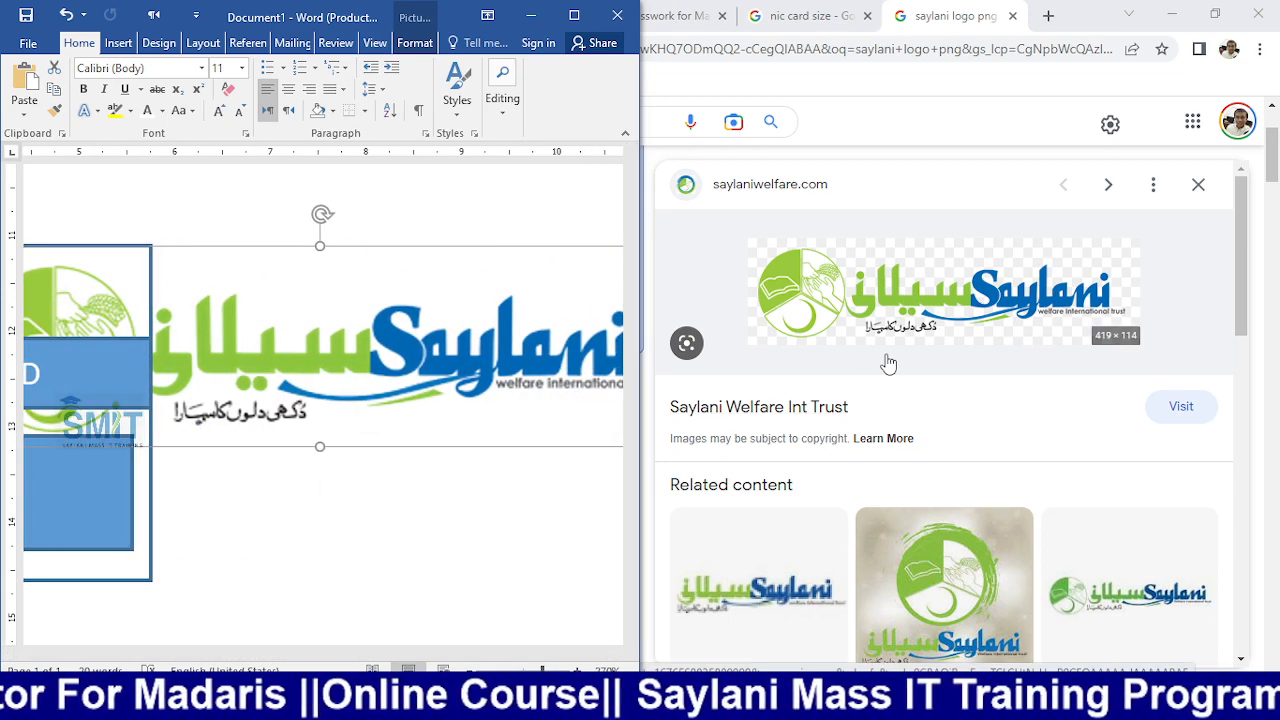
- Switch to Chrome and copy the LinkedIn version of the Saylani logo from the related images
left_click(1200, 597)
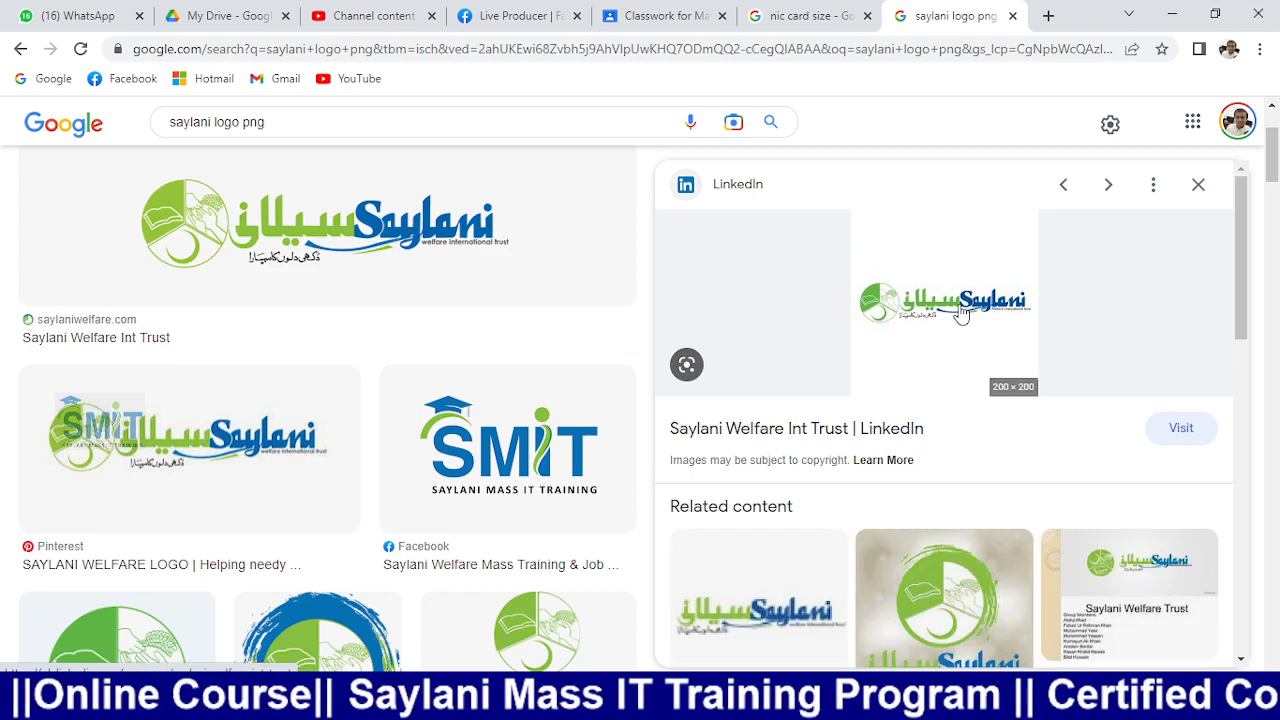
right_click(960, 313)
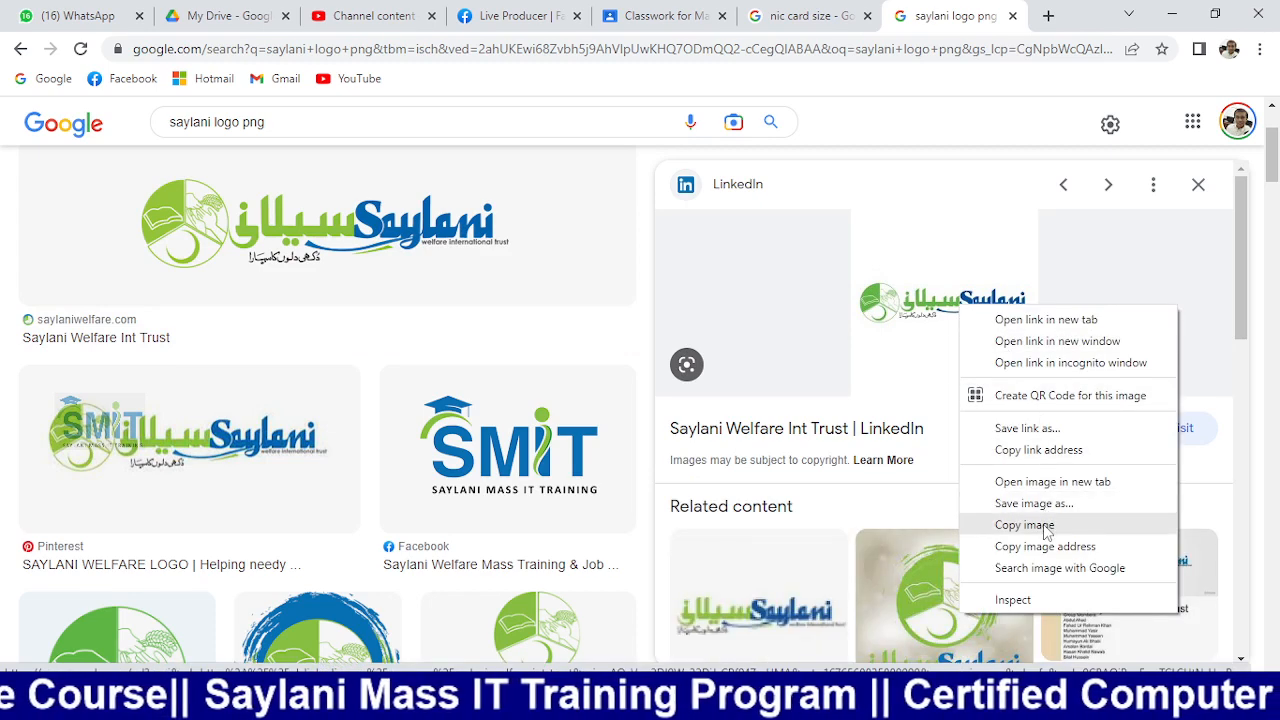
left_click(1010, 528)
- Switch to Word, maximize its window and paste the LinkedIn logo into the blank area below the card
key("alt+Tab")
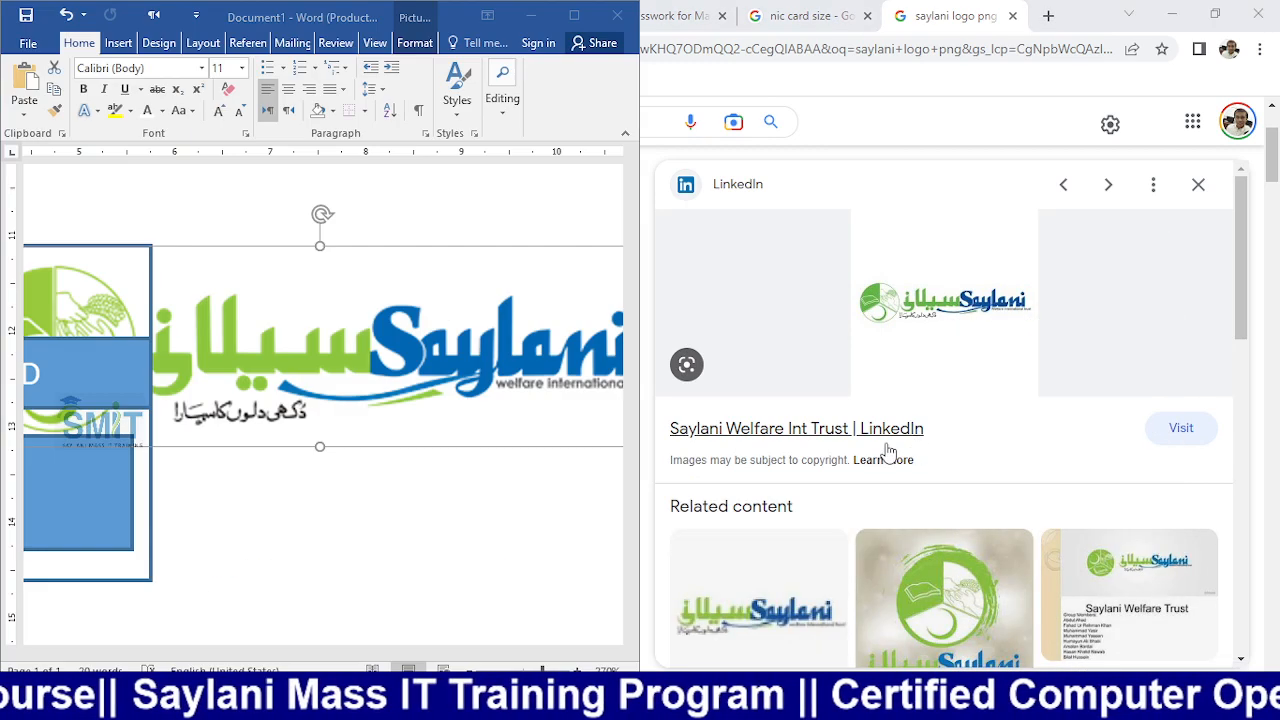
left_click(574, 17)
left_click(713, 592)
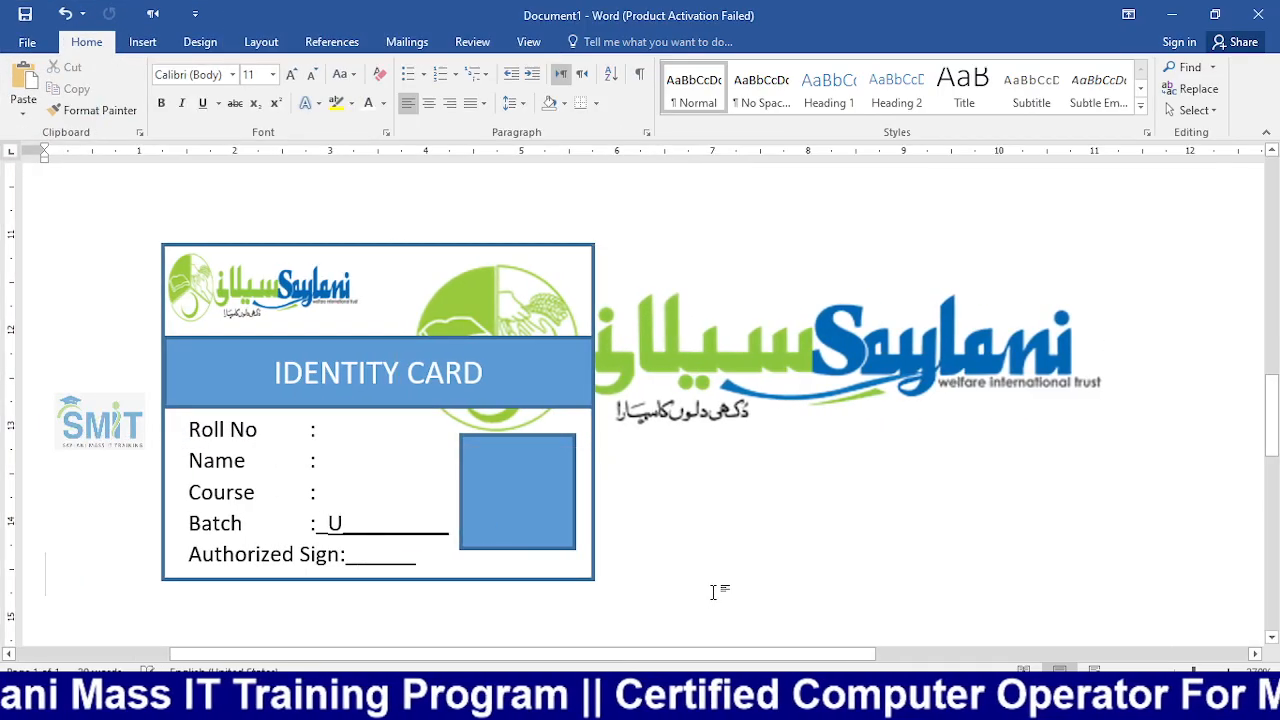
key("ctrl+v")
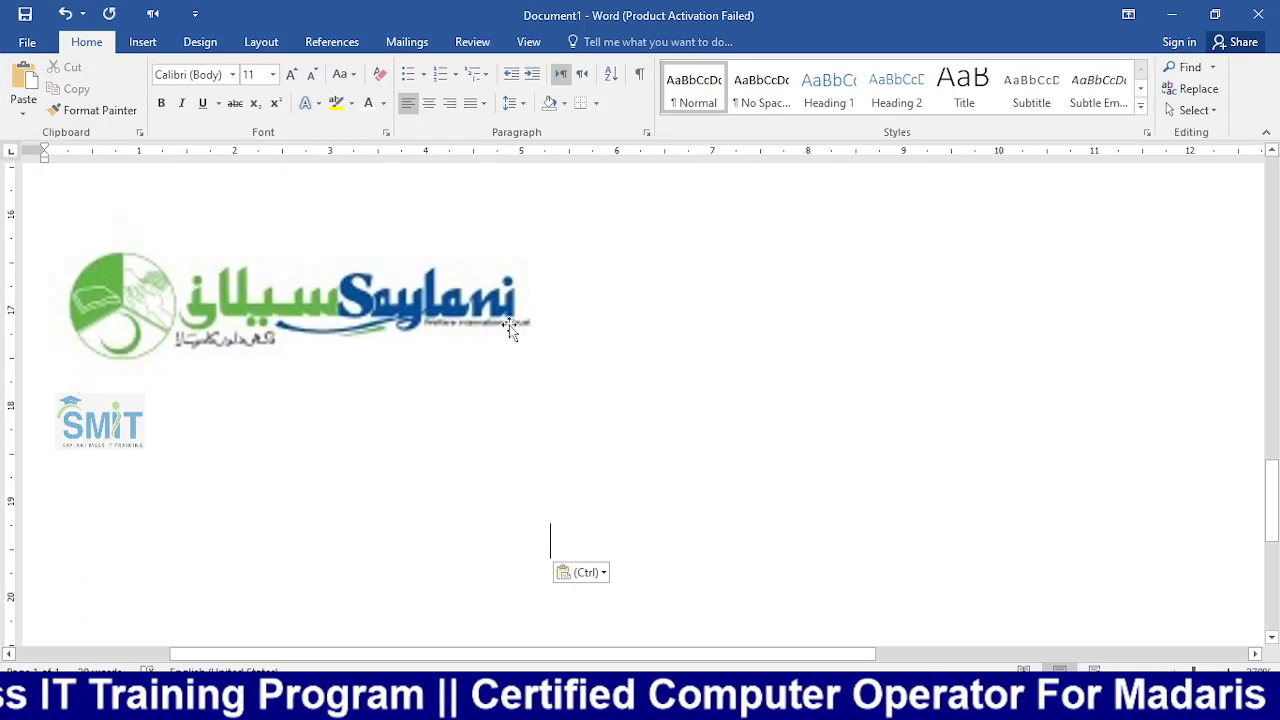
- Shrink the height of the pasted LinkedIn Saylani logo, leaving its width as it is
left_click(426, 305)
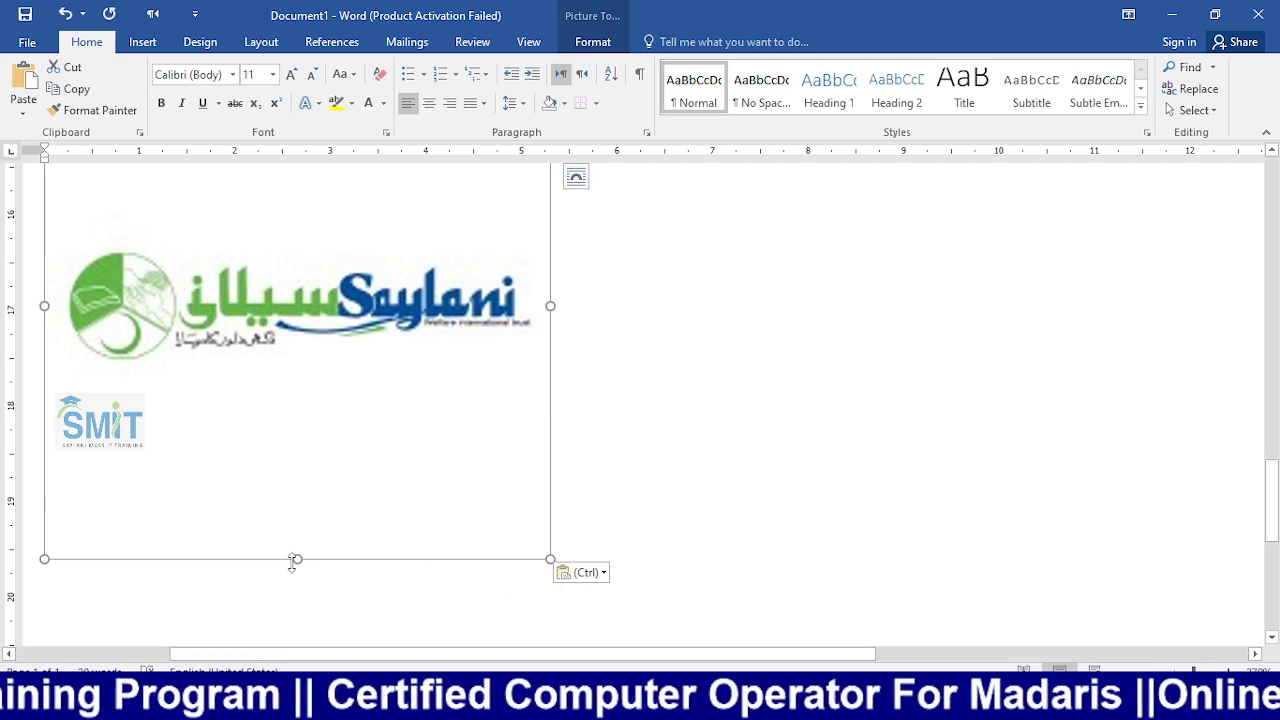
left_click_drag(297, 559, 351, 223)
scroll(397, 423, "up", 6)
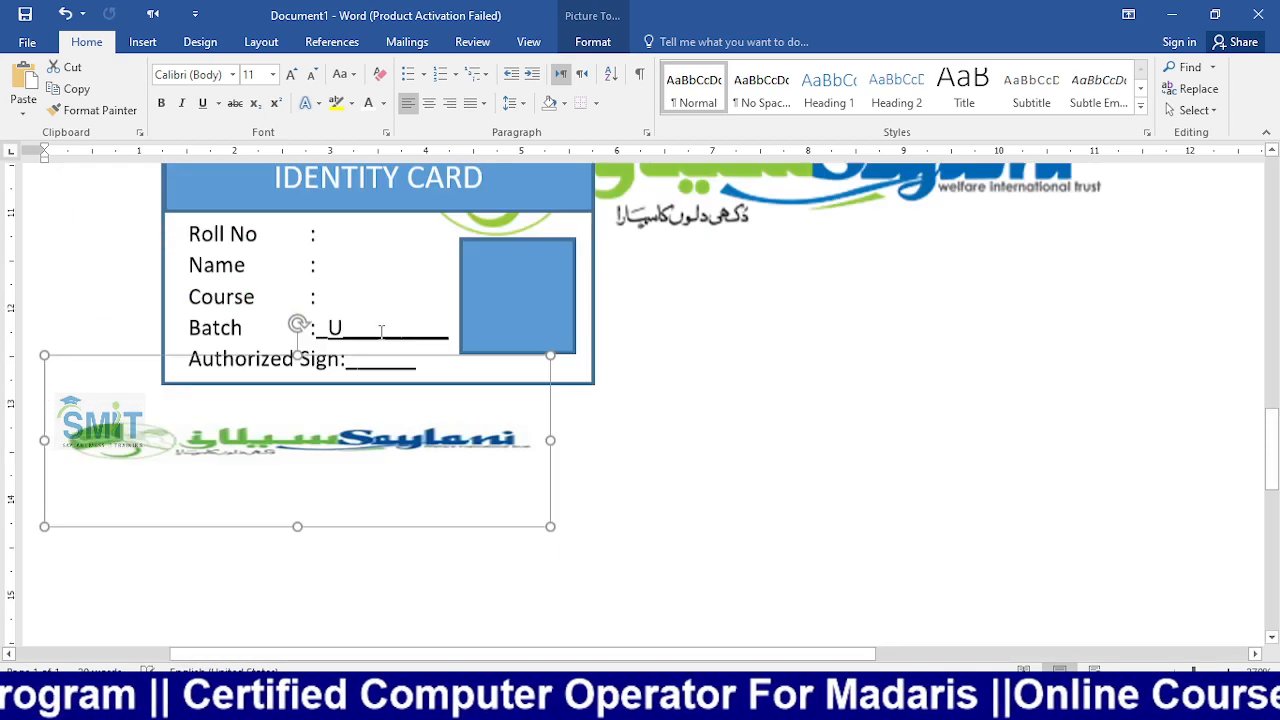
scroll(385, 430, "down", 6)
scroll(374, 434, "up", 3)
scroll(480, 450, "up", 1)
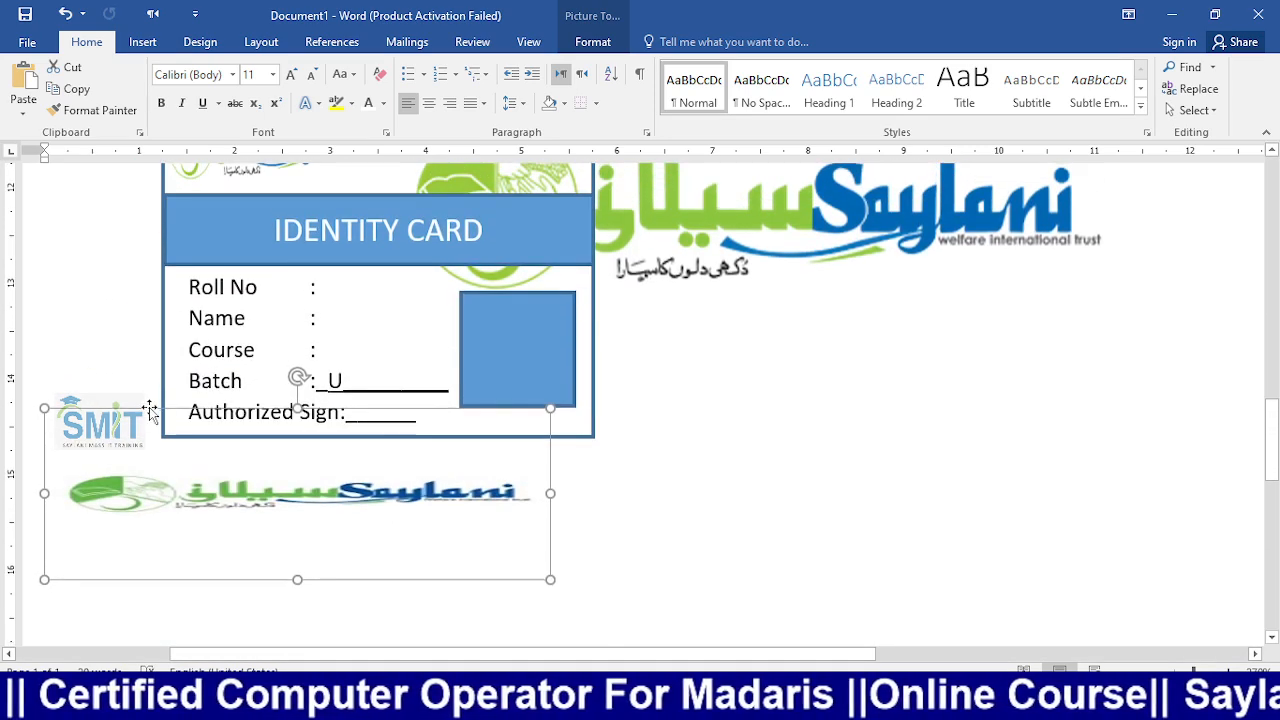
- Set the LinkedIn logo's text wrapping to Square and reposition it beside the identity card at a taller height
left_click(579, 436)
left_click(482, 491)
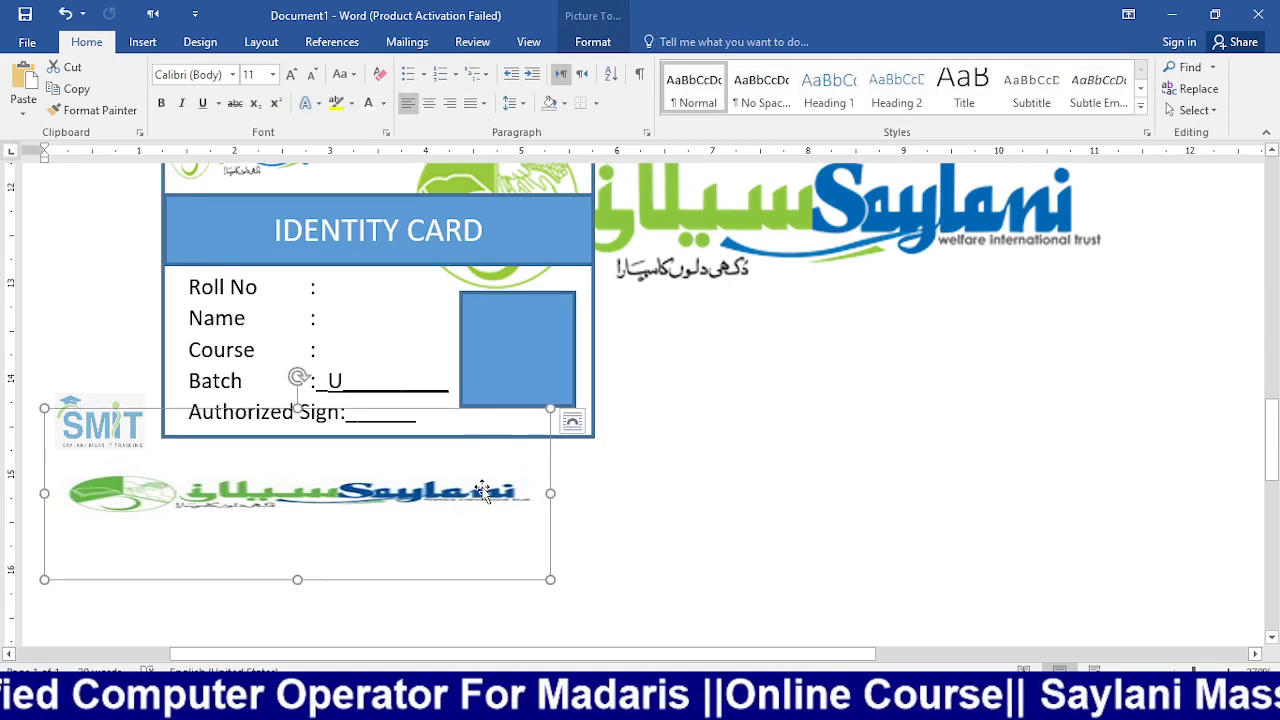
left_click(576, 424)
left_click(632, 518)
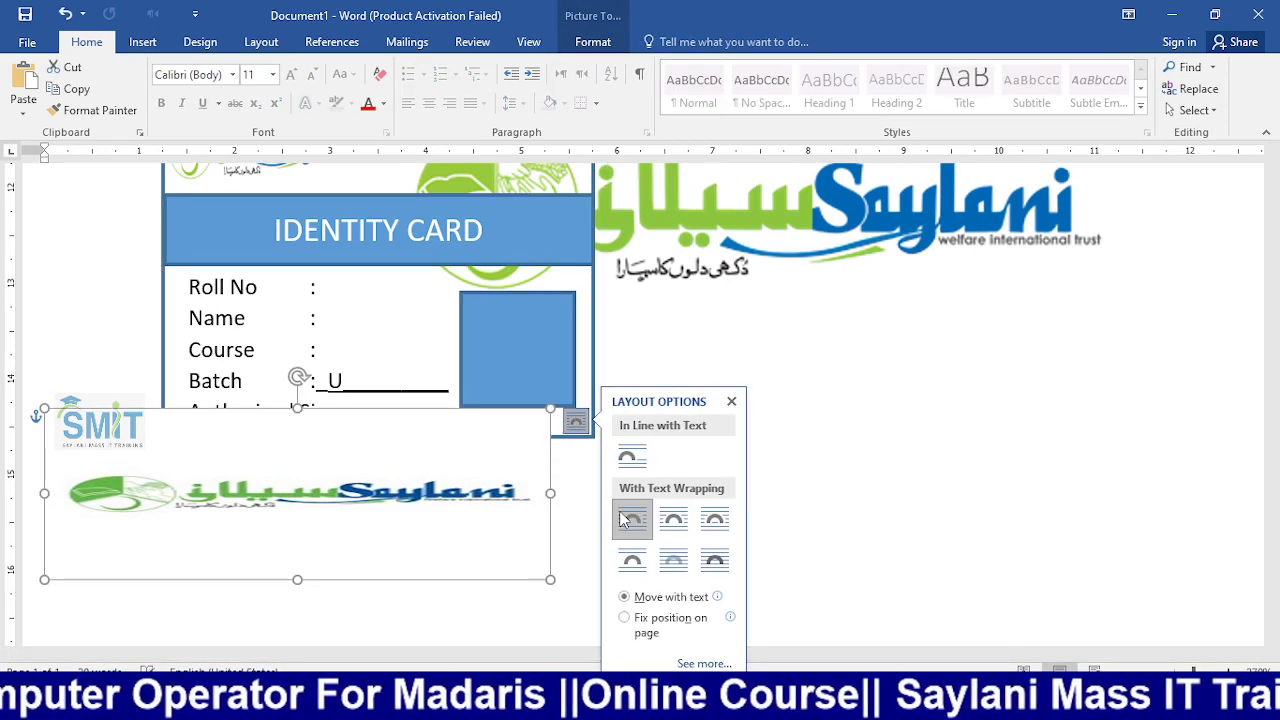
left_click_drag(484, 566, 977, 409)
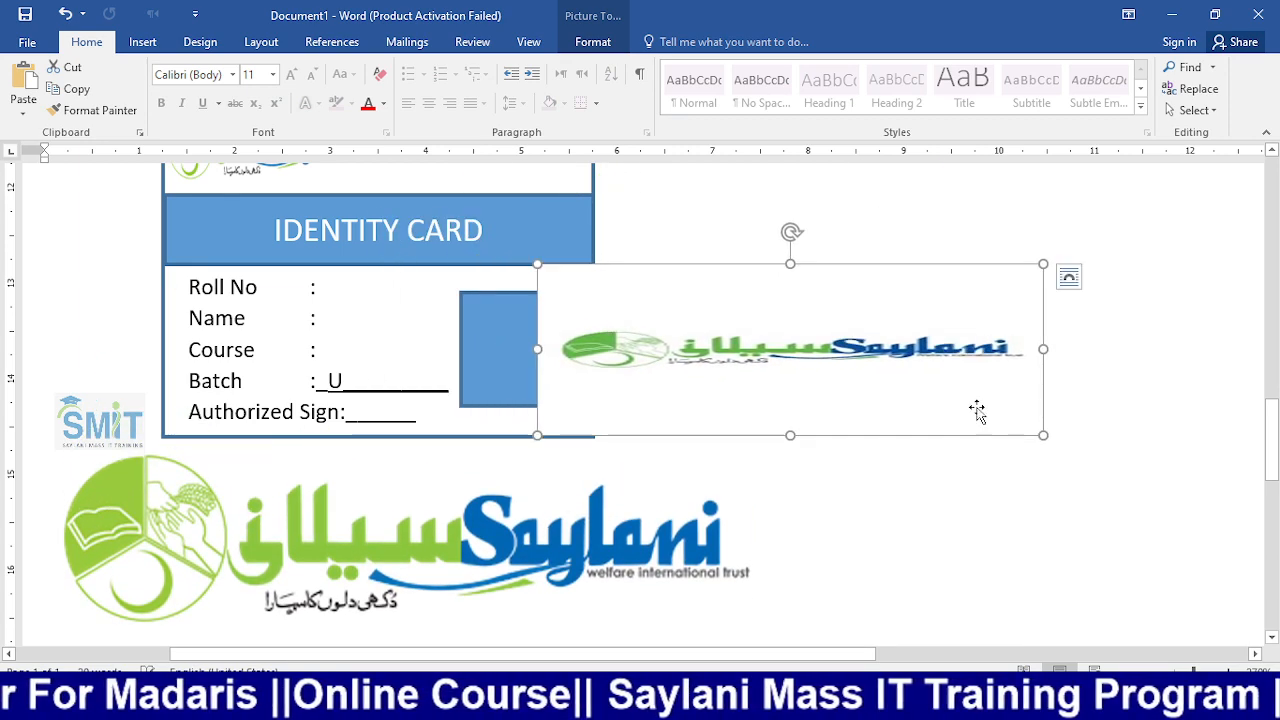
left_click_drag(790, 435, 790, 548)
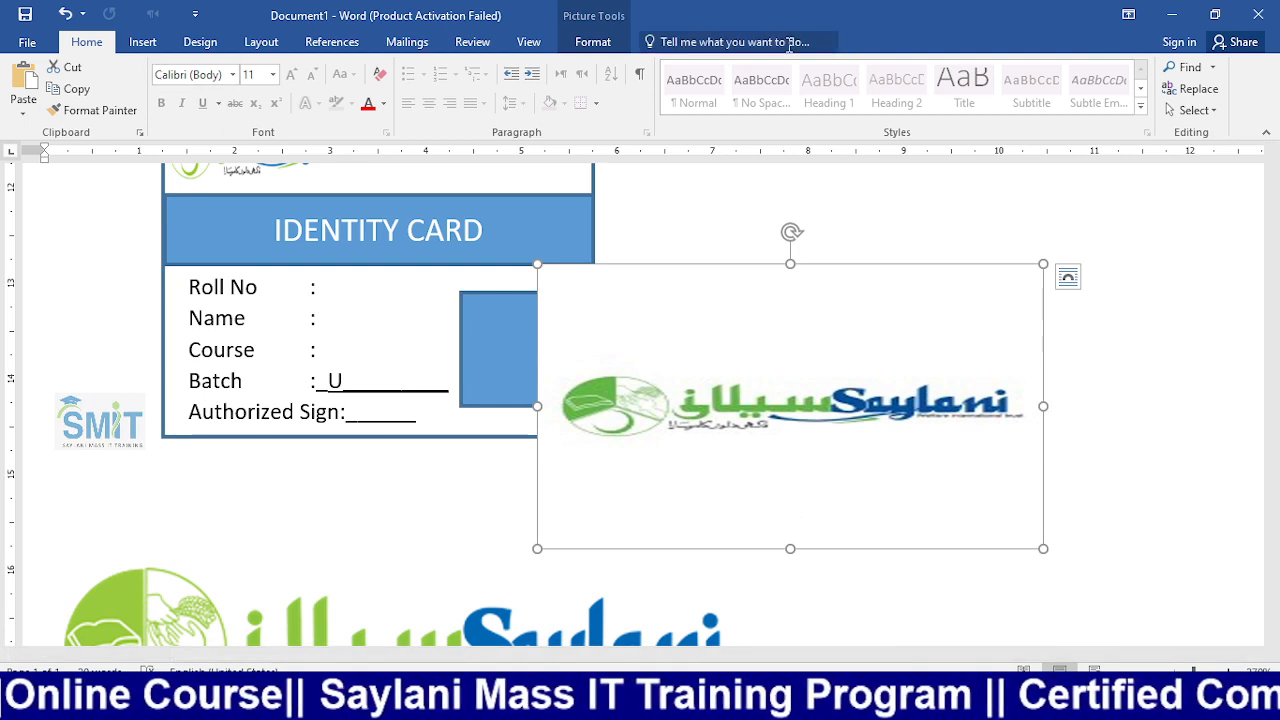
- Start Remove Background on the LinkedIn logo and widen the selection frame on both sides to span the entire logo
left_click(593, 41)
left_click(30, 88)
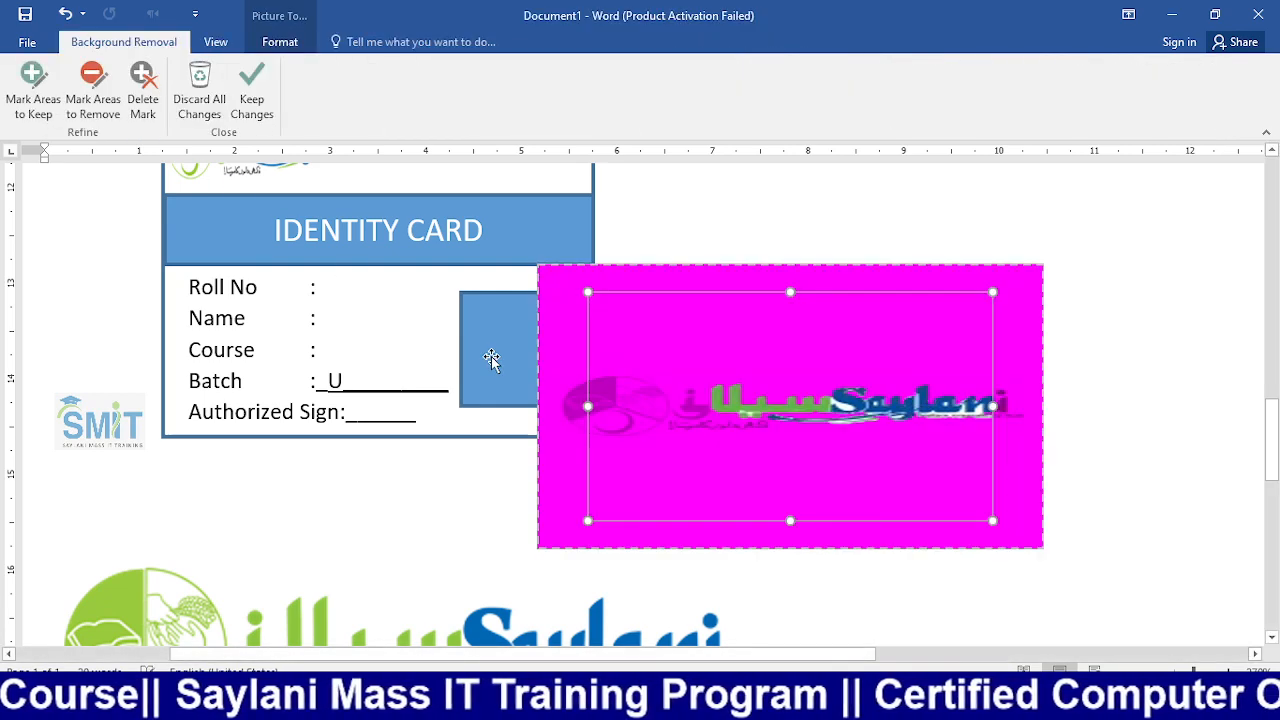
left_click_drag(586, 406, 555, 406)
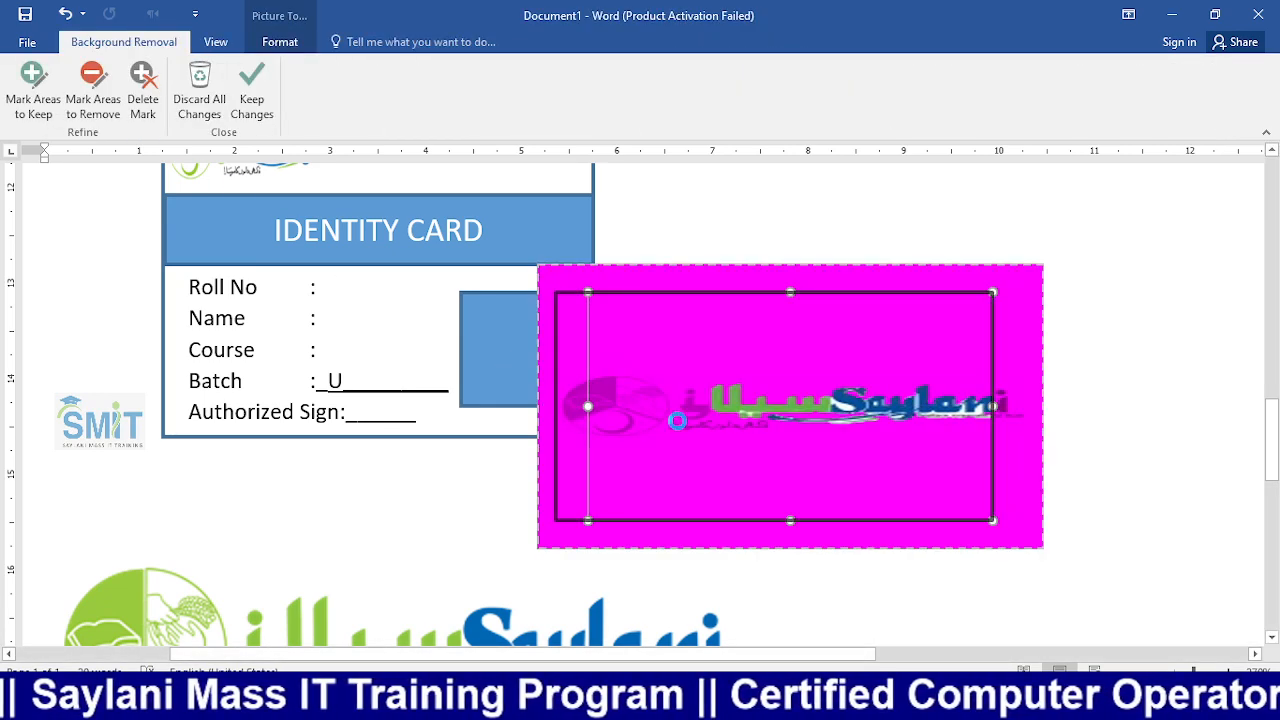
left_click_drag(992, 406, 1027, 406)
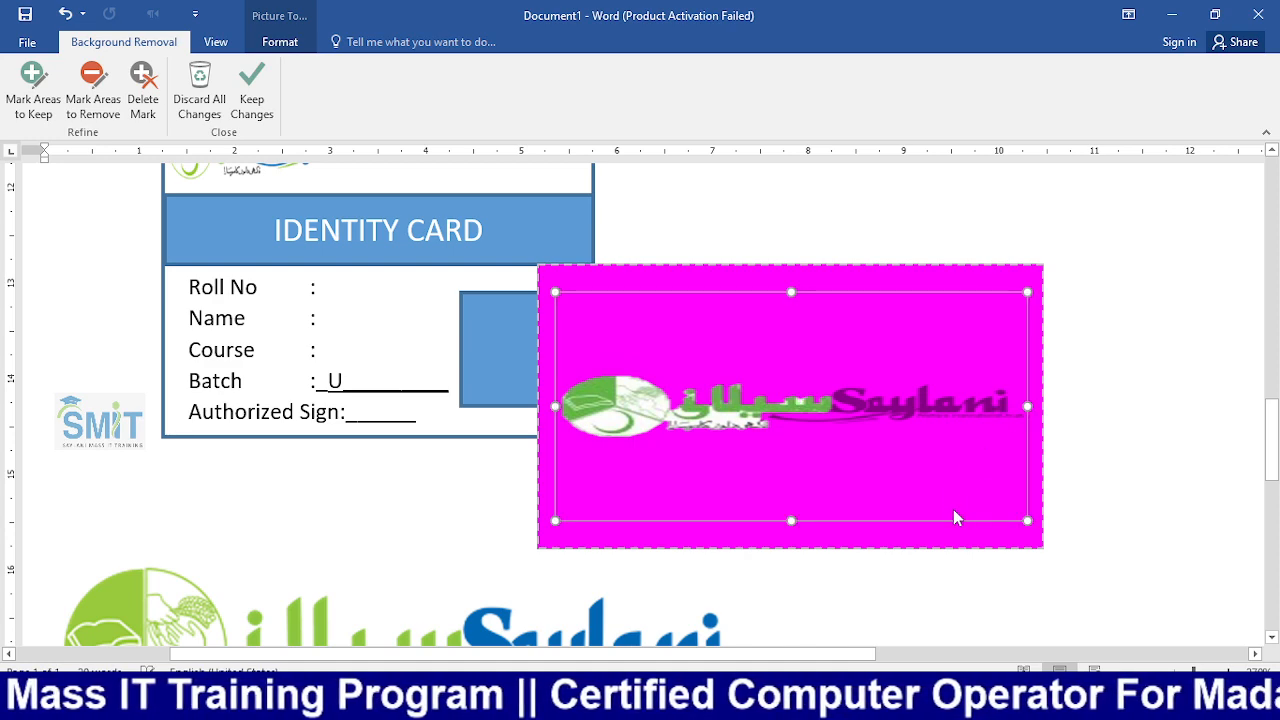
- Mark the blue Saylani lettering, the swoosh beneath it and the end of the tagline as areas to keep
left_click(40, 110)
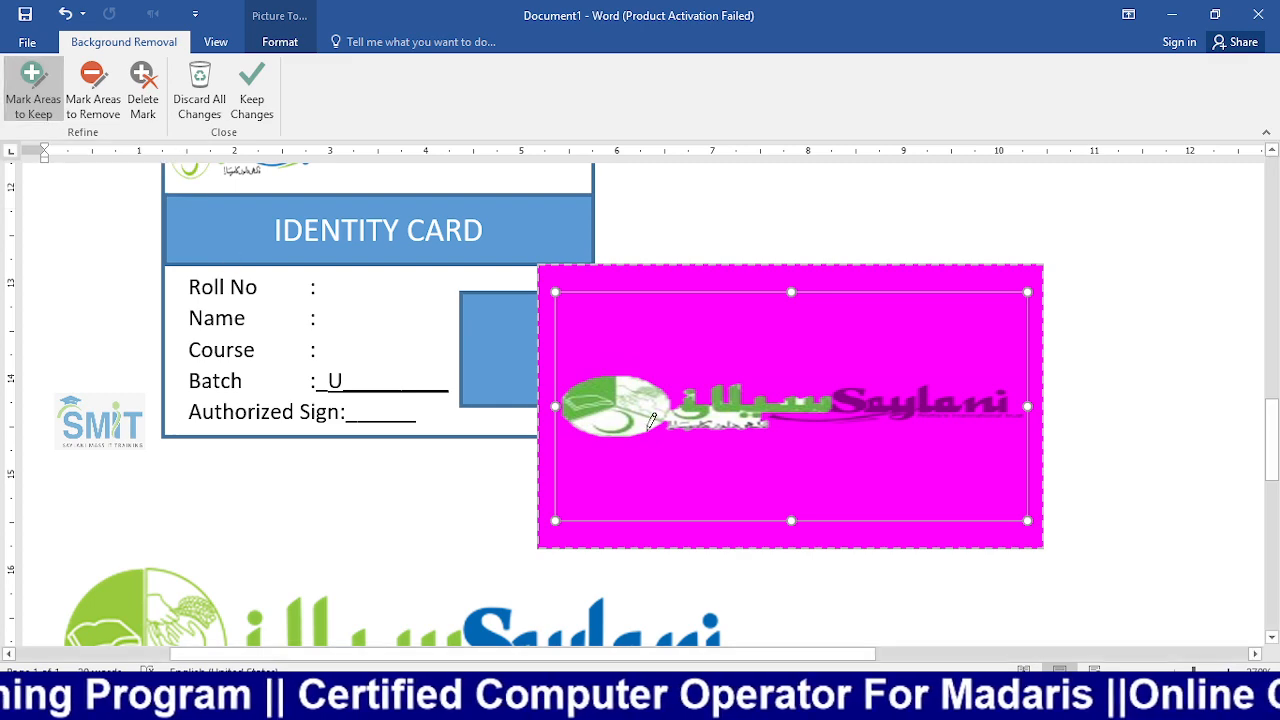
left_click(848, 400)
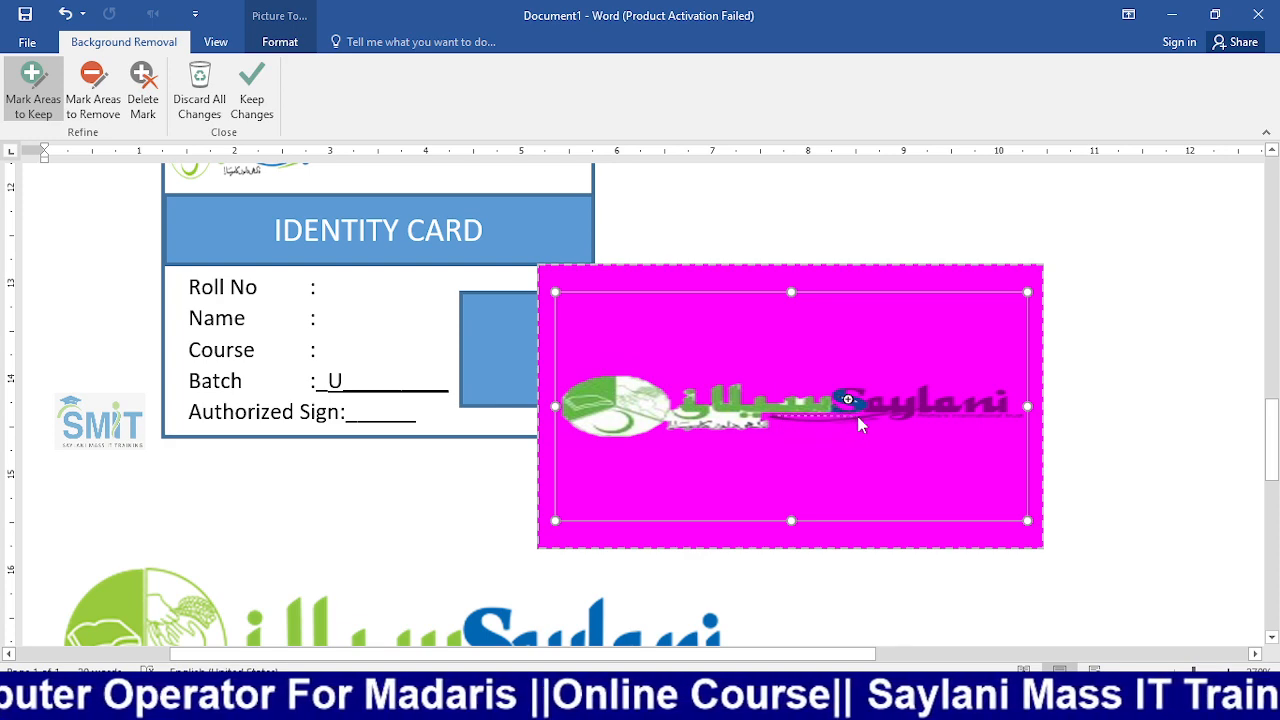
left_click(792, 418)
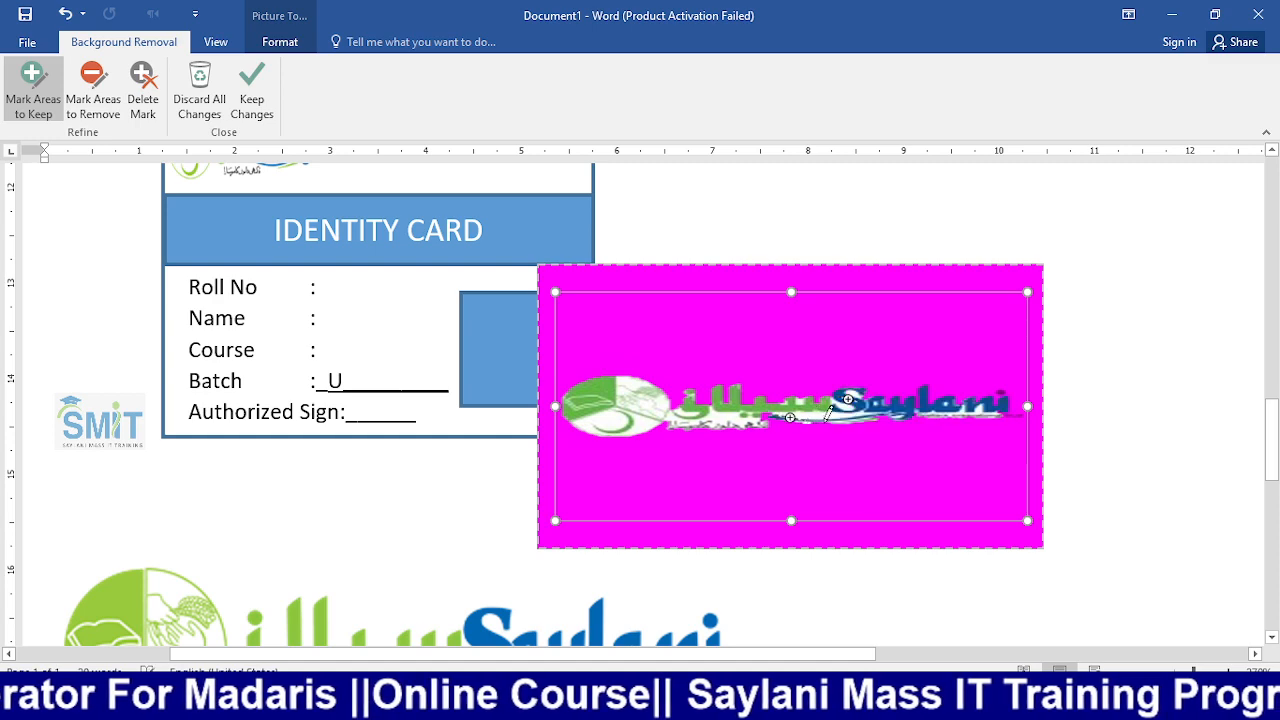
left_click(1013, 416)
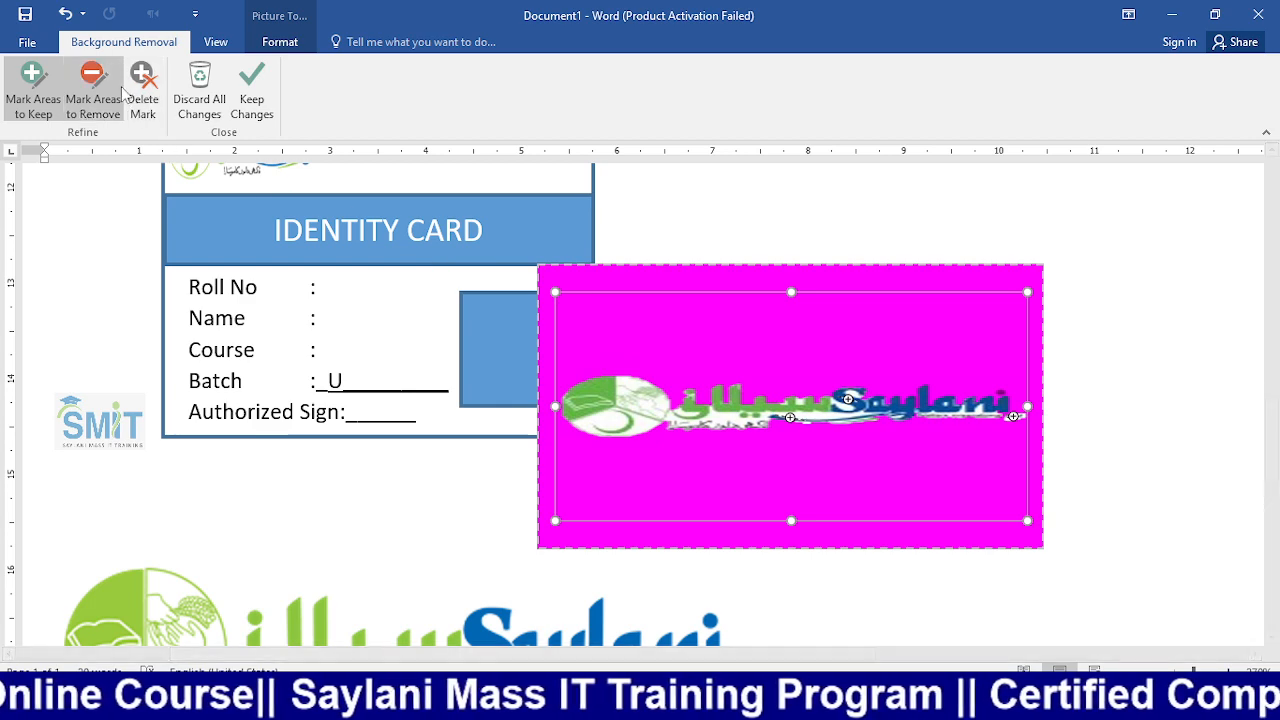
- Mark the white patches beneath the green Urdu lettering and beside the blue S as areas to remove
left_click(93, 100)
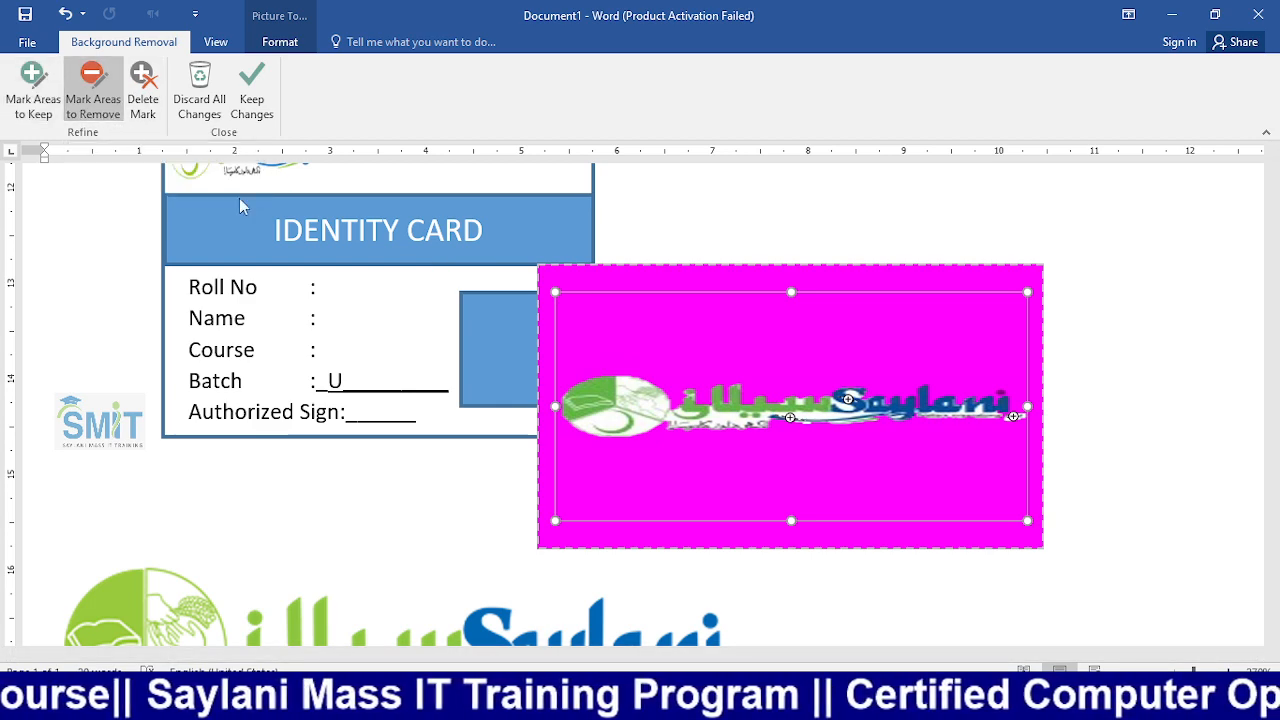
left_click_drag(808, 415, 832, 416)
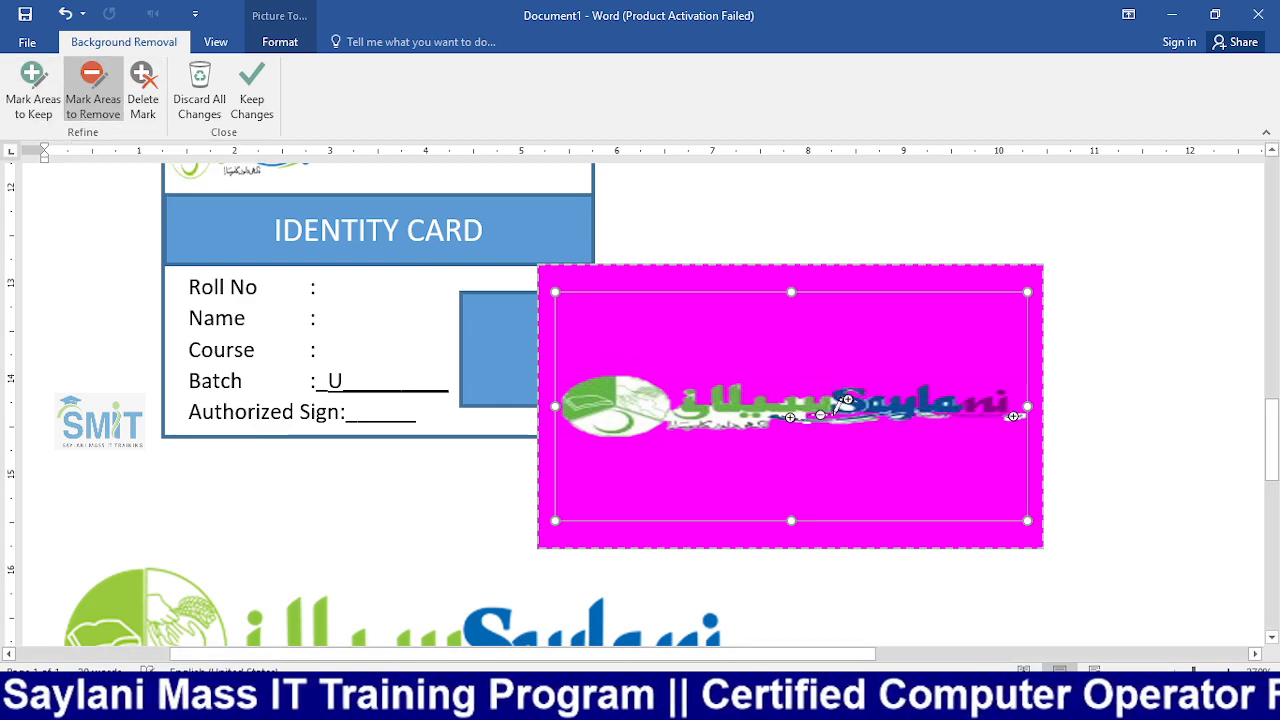
scroll(913, 434, "up", 5)
scroll(916, 430, "up", 3)
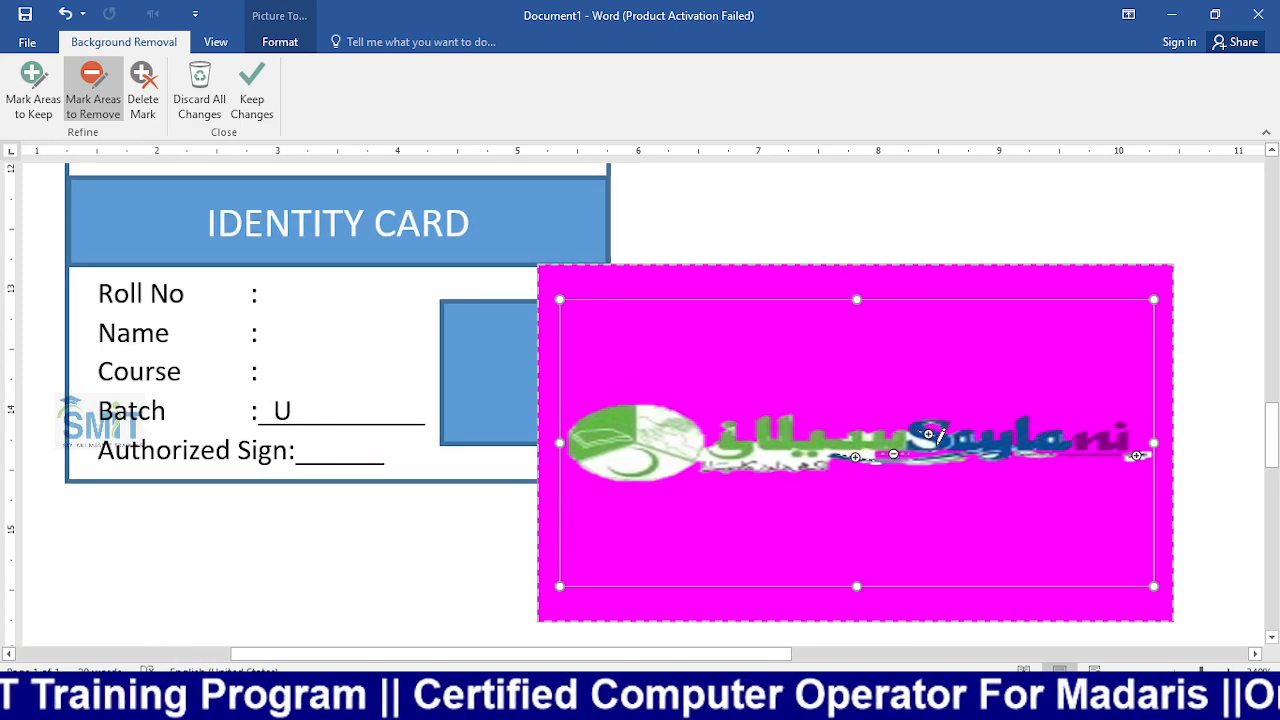
left_click_drag(763, 455, 795, 455)
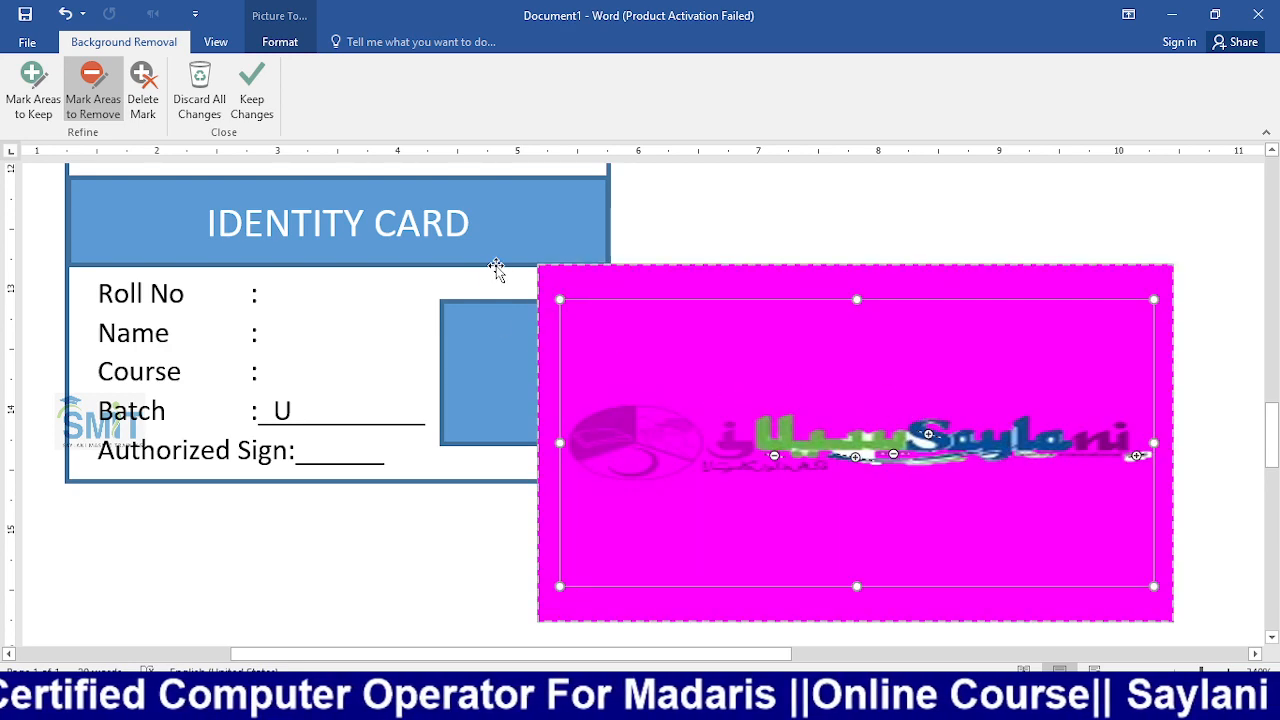
- Mark the round emblem, the end of the green Urdu lettering and the last blue Saylani letters as areas to keep
left_click(33, 90)
left_click_drag(606, 420, 646, 452)
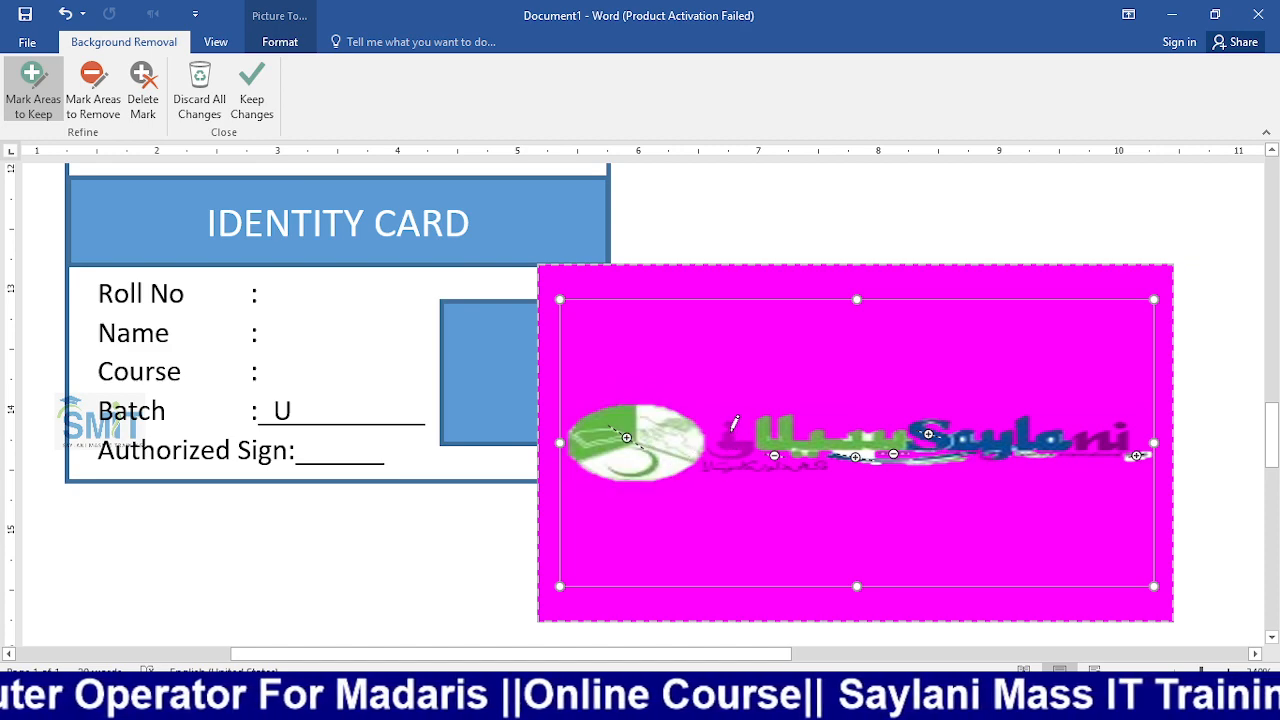
left_click(729, 440)
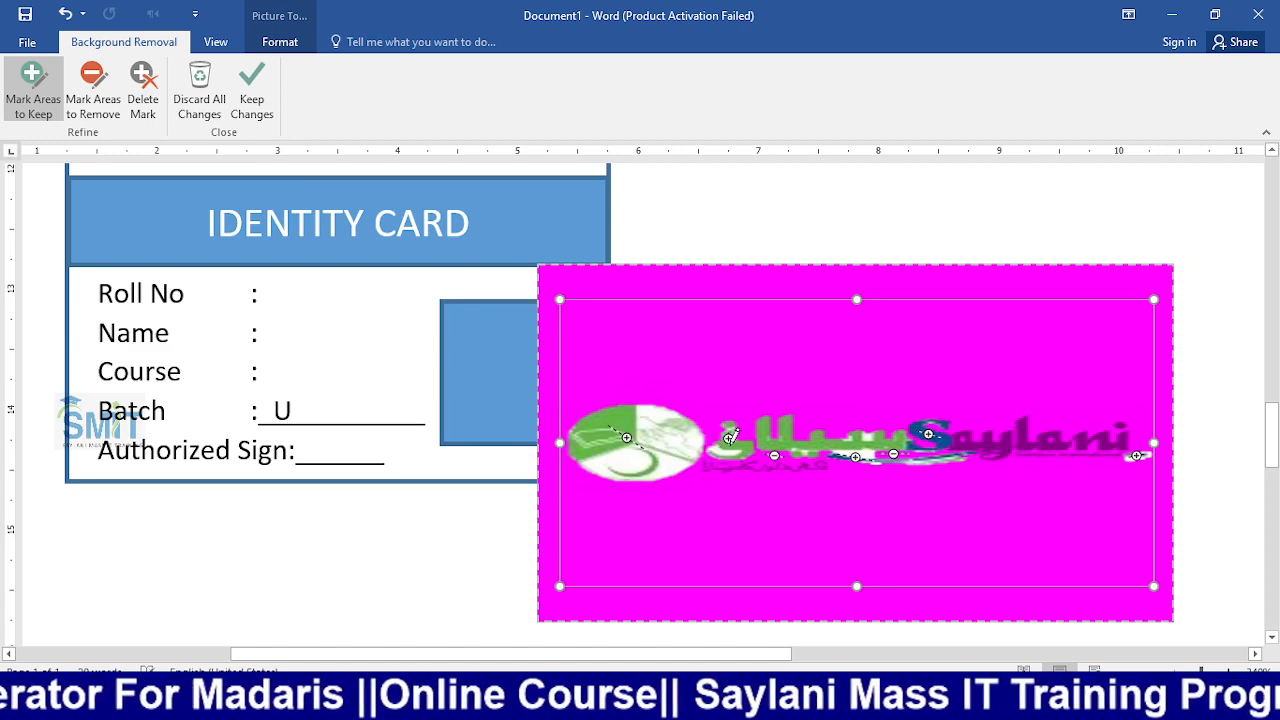
mouse_move(1026, 422)
left_mouse_down()
mouse_move(1024, 447)
mouse_move(1087, 455)
mouse_move(1118, 436)
left_mouse_up()
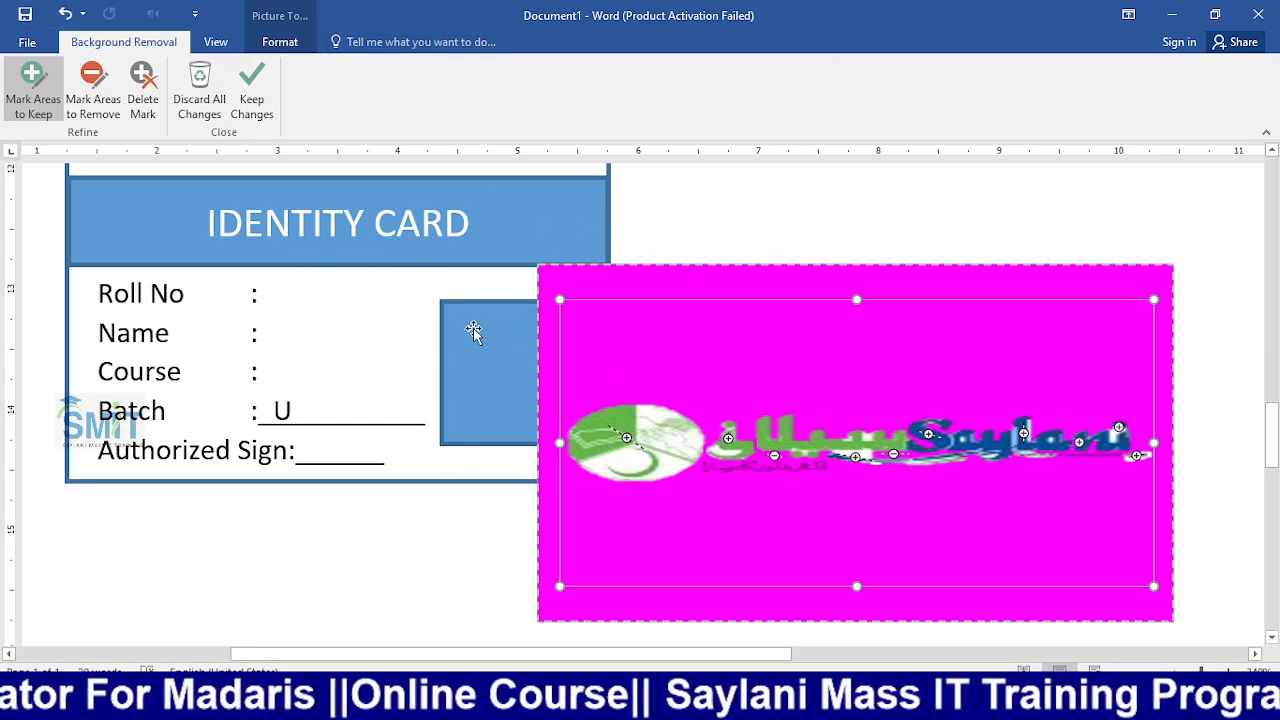
- Create a new blank document, zoom it out to 100% and enter the sample text "dfgdfgdfgf"
key("ctrl+n")
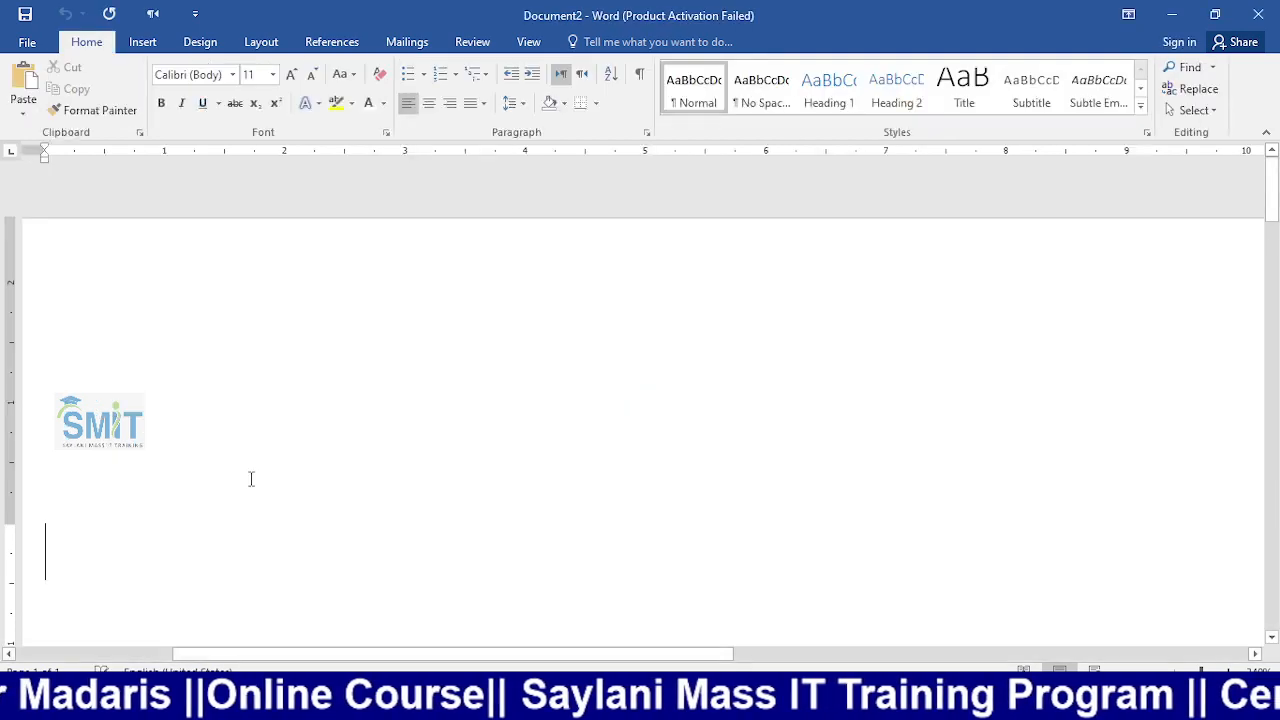
left_click(142, 41)
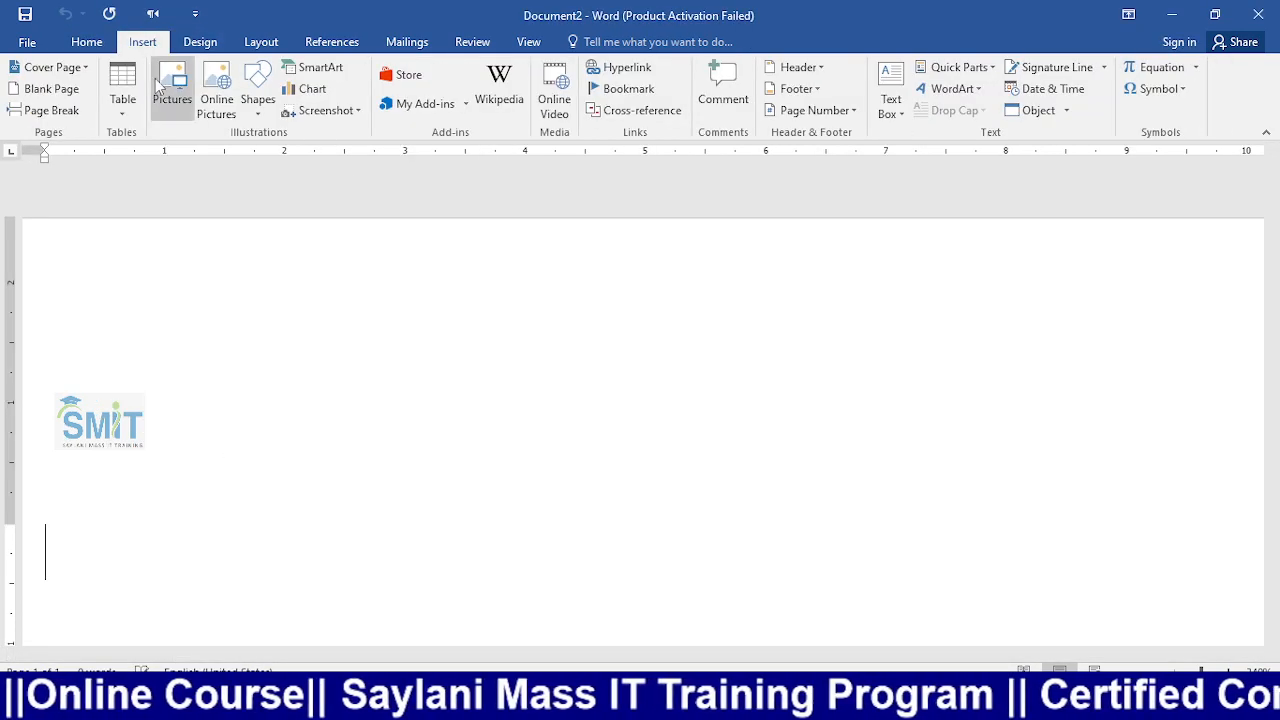
left_click(258, 100)
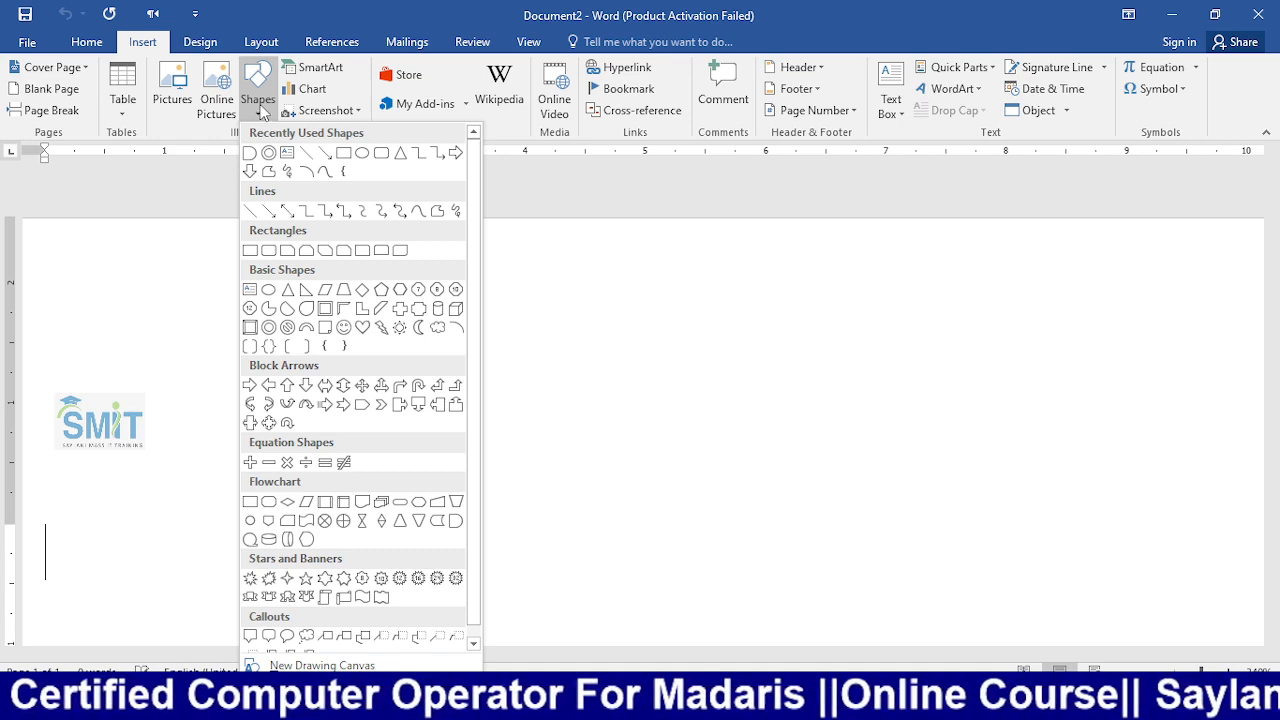
left_click(590, 358)
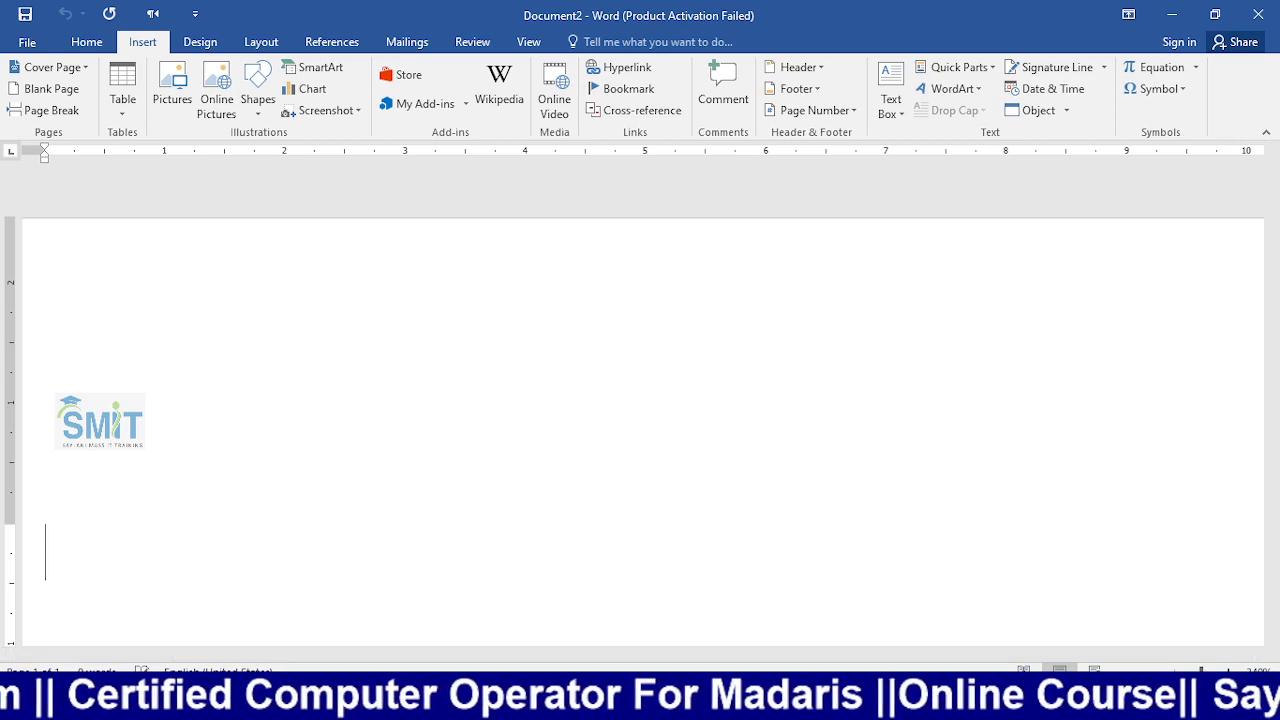
left_click_drag(1201, 671, 1183, 671)
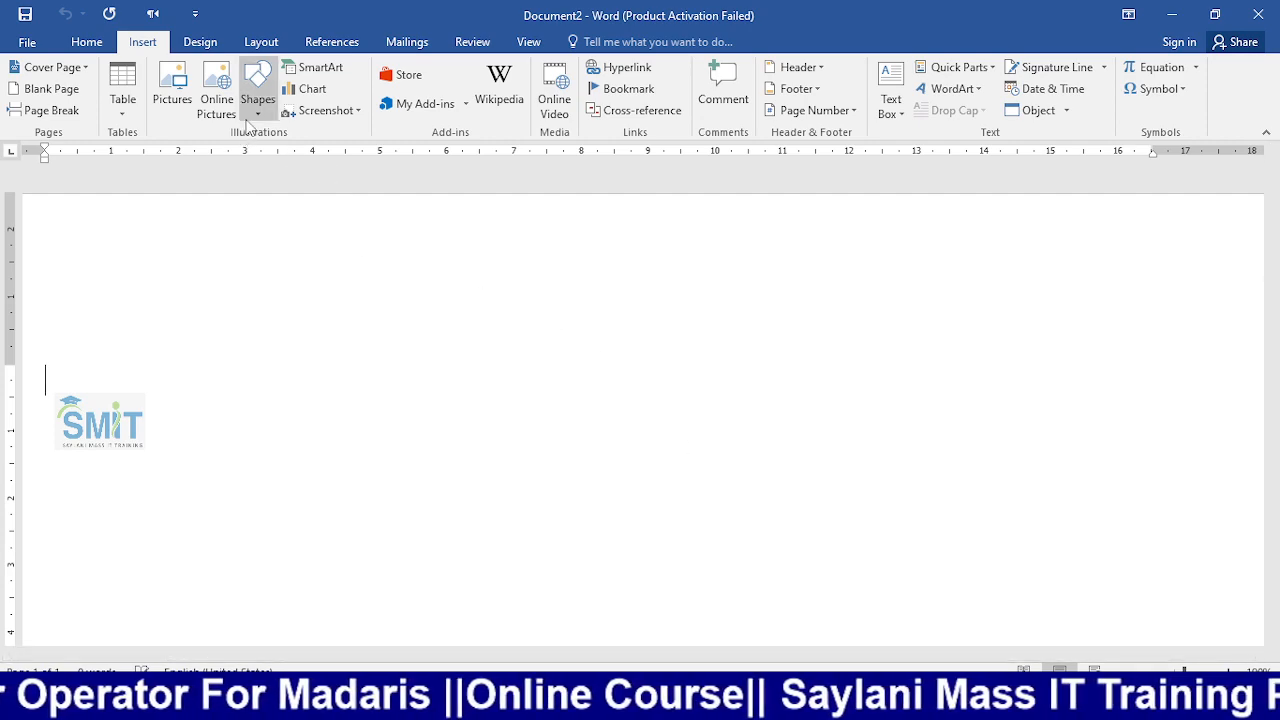
left_click(257, 88)
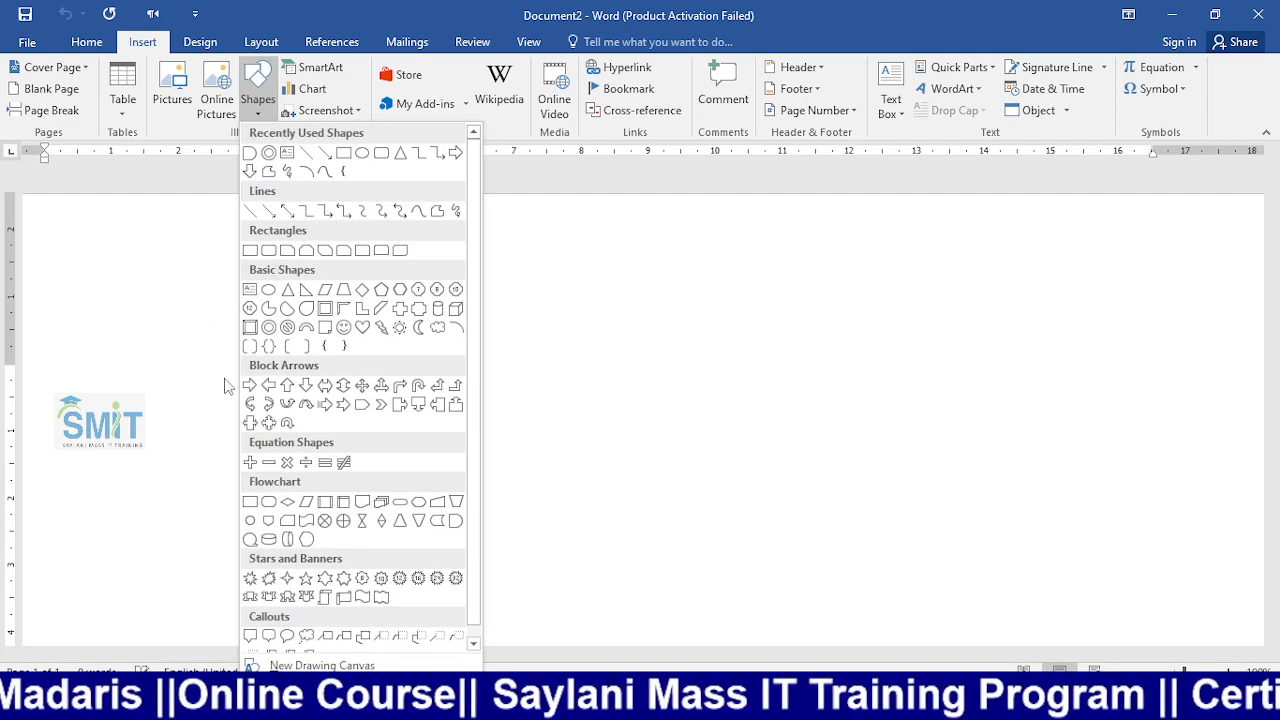
left_click(150, 388)
type("dfgdfgdfgf")
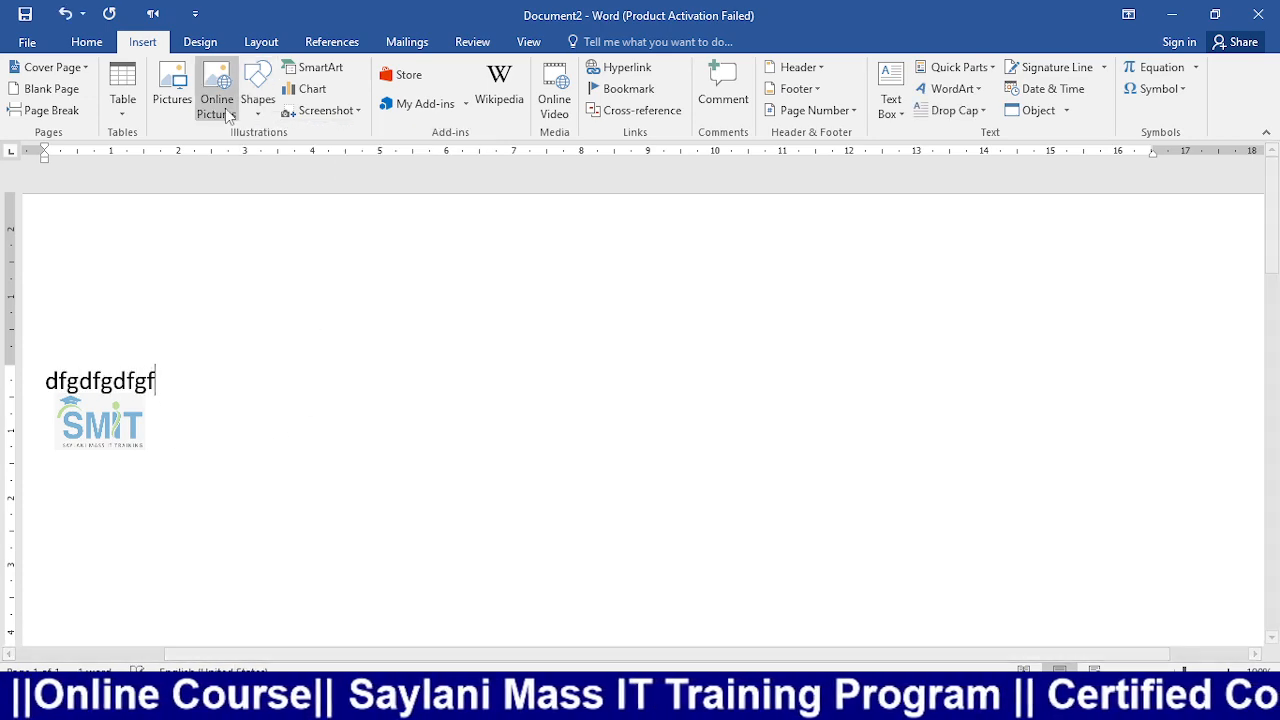
- Draw a horizontal straight line about 1.77 cm long directly under the sample text and nudge it slightly left
left_click(256, 104)
left_click(296, 155)
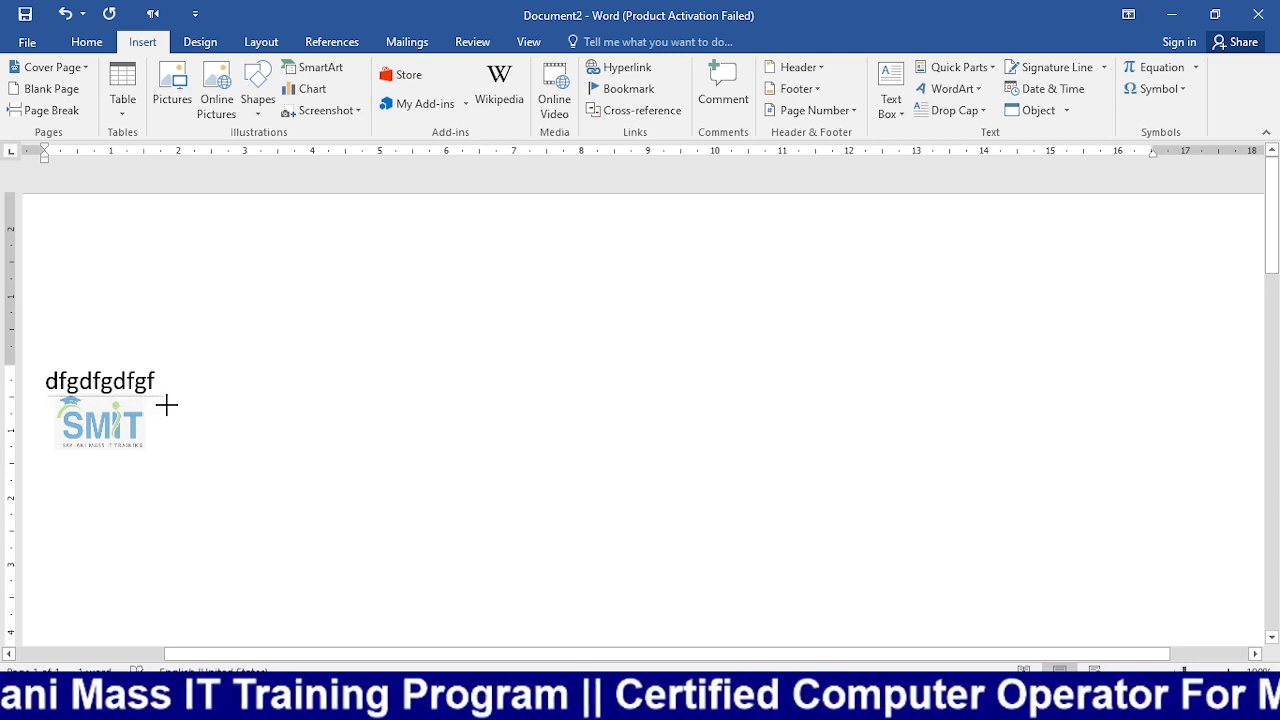
left_click_drag(166, 400, 47, 396)
key("Left")
key("Left")
key("Left")
key("Left")
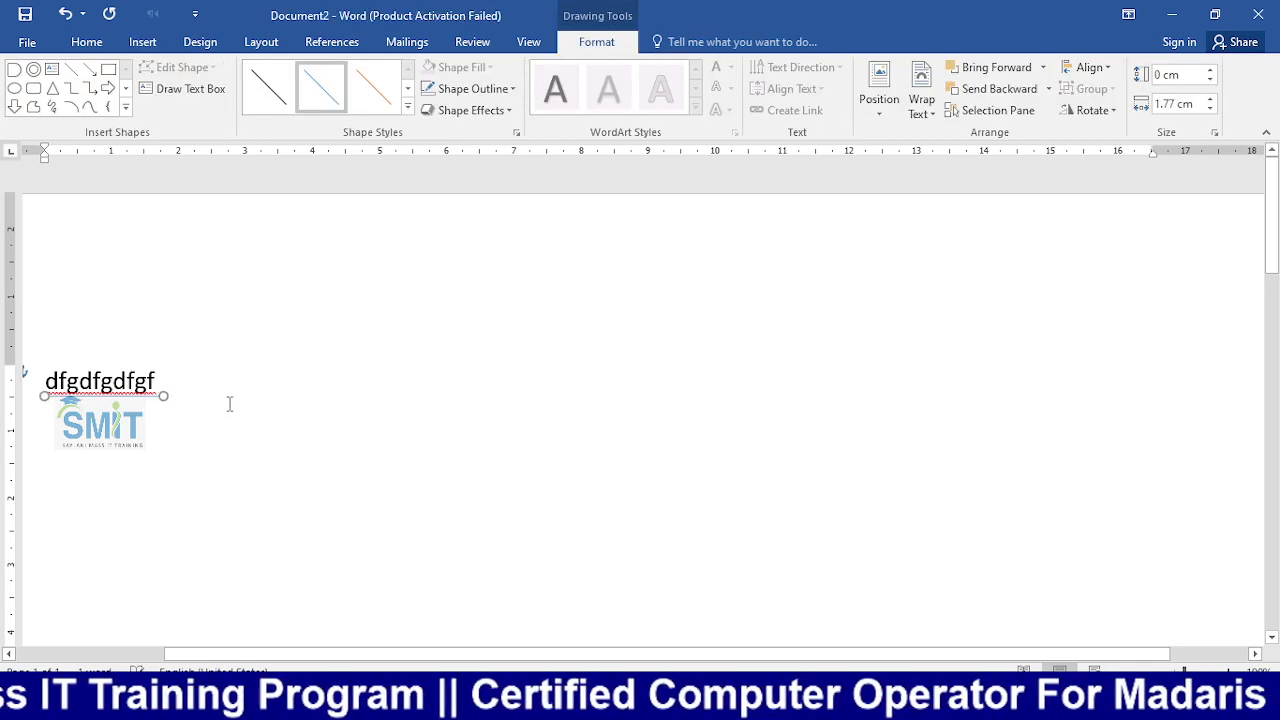
- Change the outline weight of the line under the sample text and colour it black
left_click(491, 87)
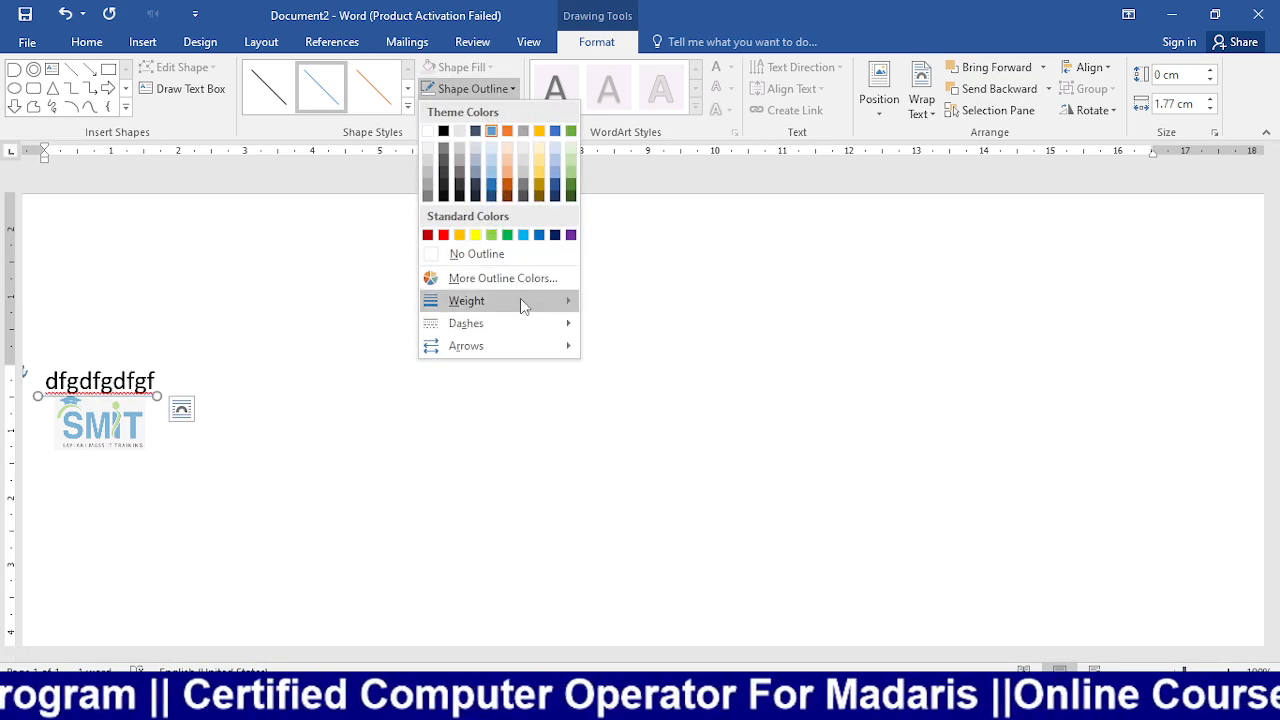
mouse_move(520, 298)
left_click(645, 340)
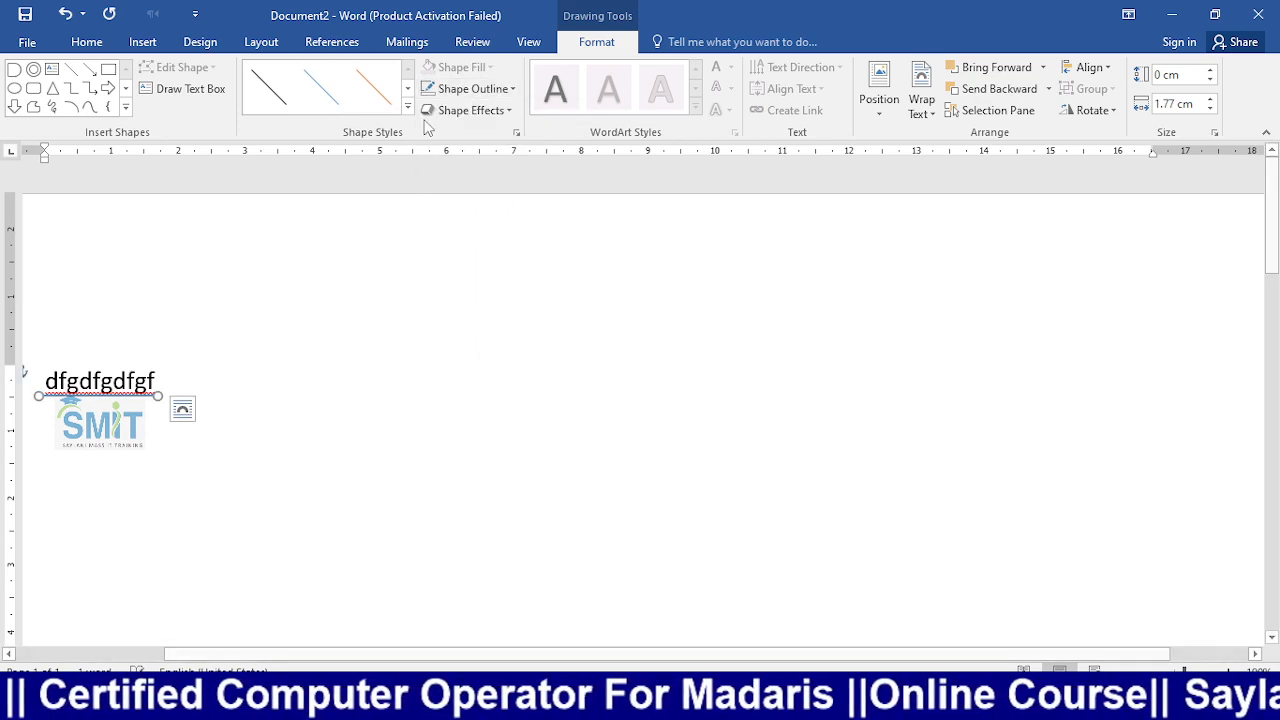
left_click(478, 88)
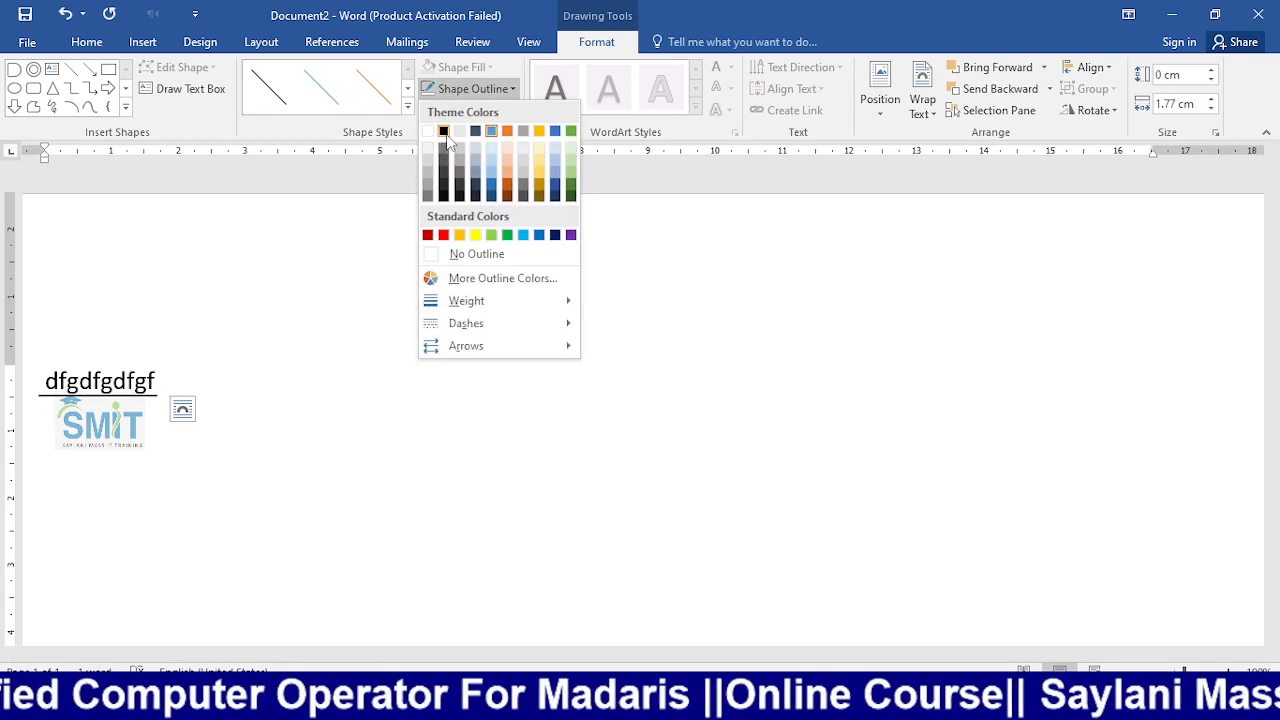
left_click(443, 127)
left_click(575, 361)
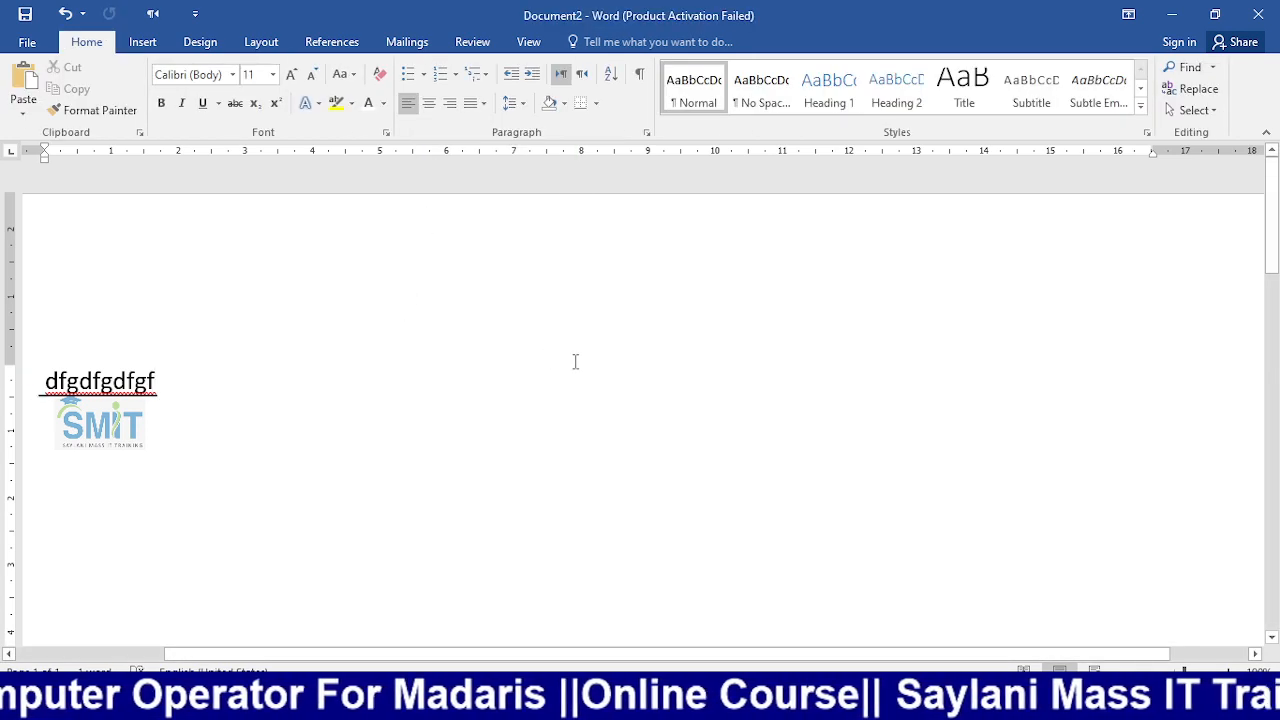
- Ignore the spelling error in the sample text and draw a horizontal straight line about 4.3 cm long lower on the page
right_click(92, 390)
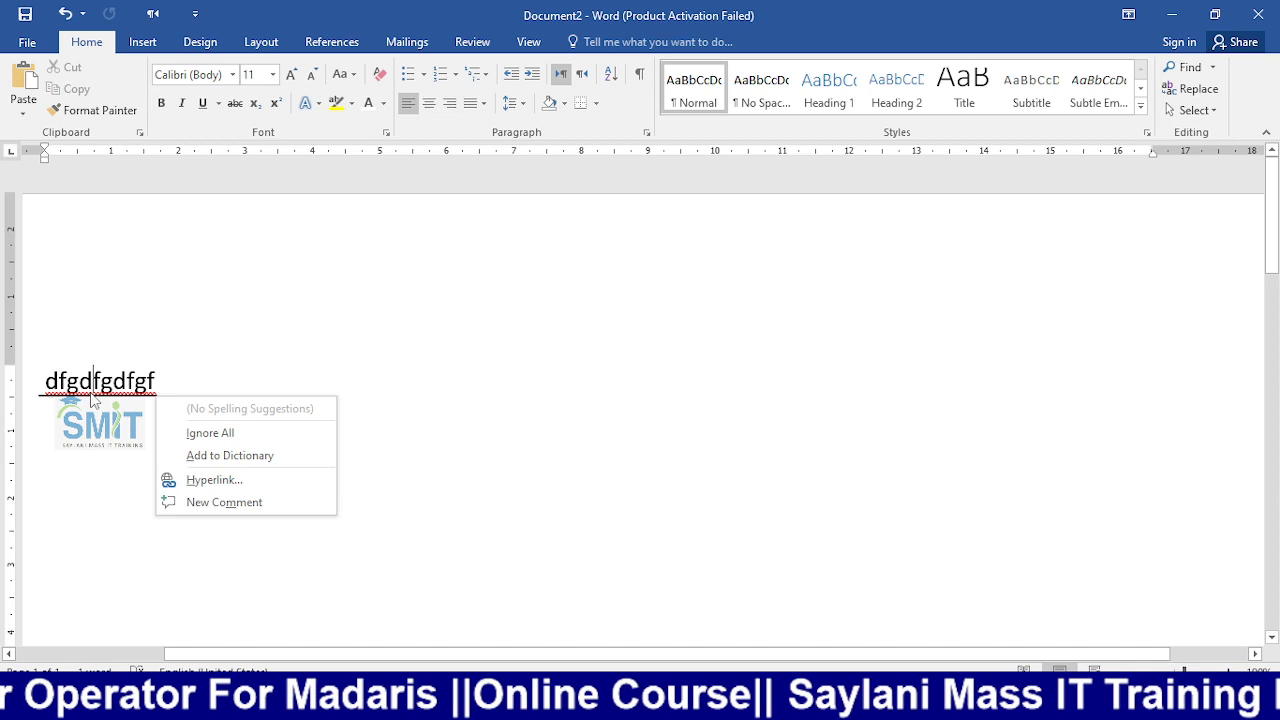
left_click(209, 438)
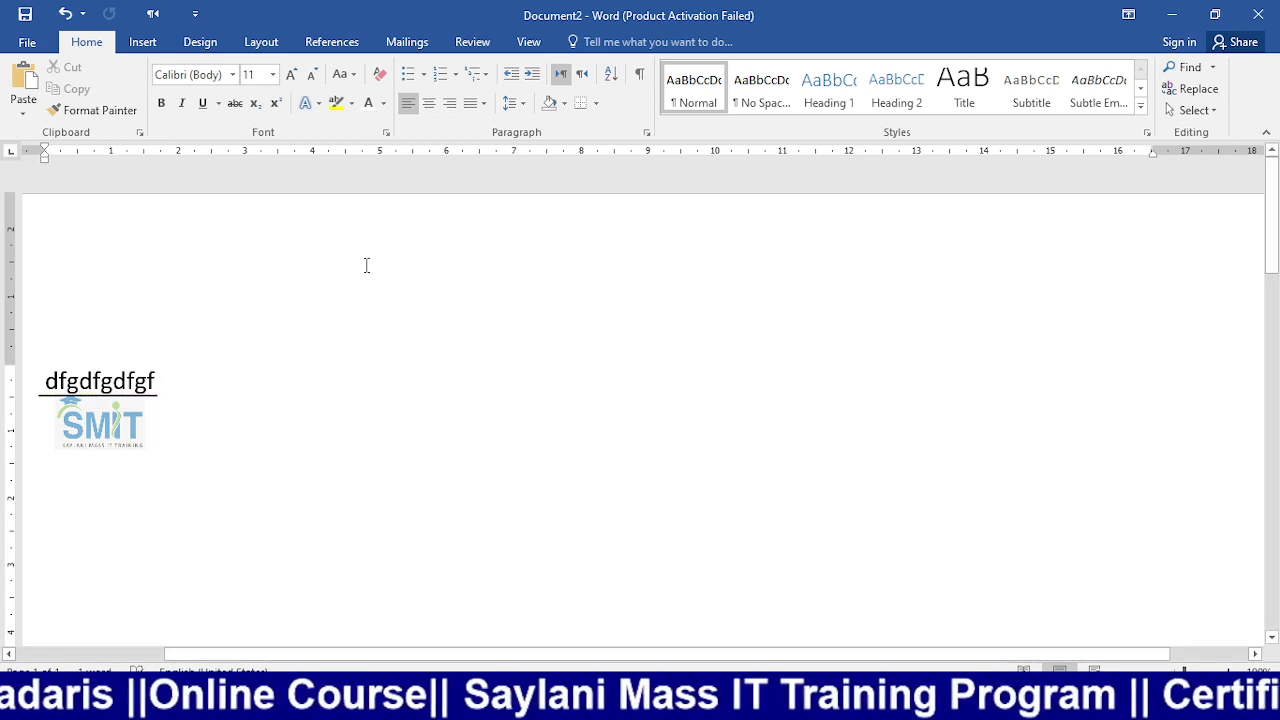
left_click(140, 43)
left_click(257, 98)
left_click(297, 168)
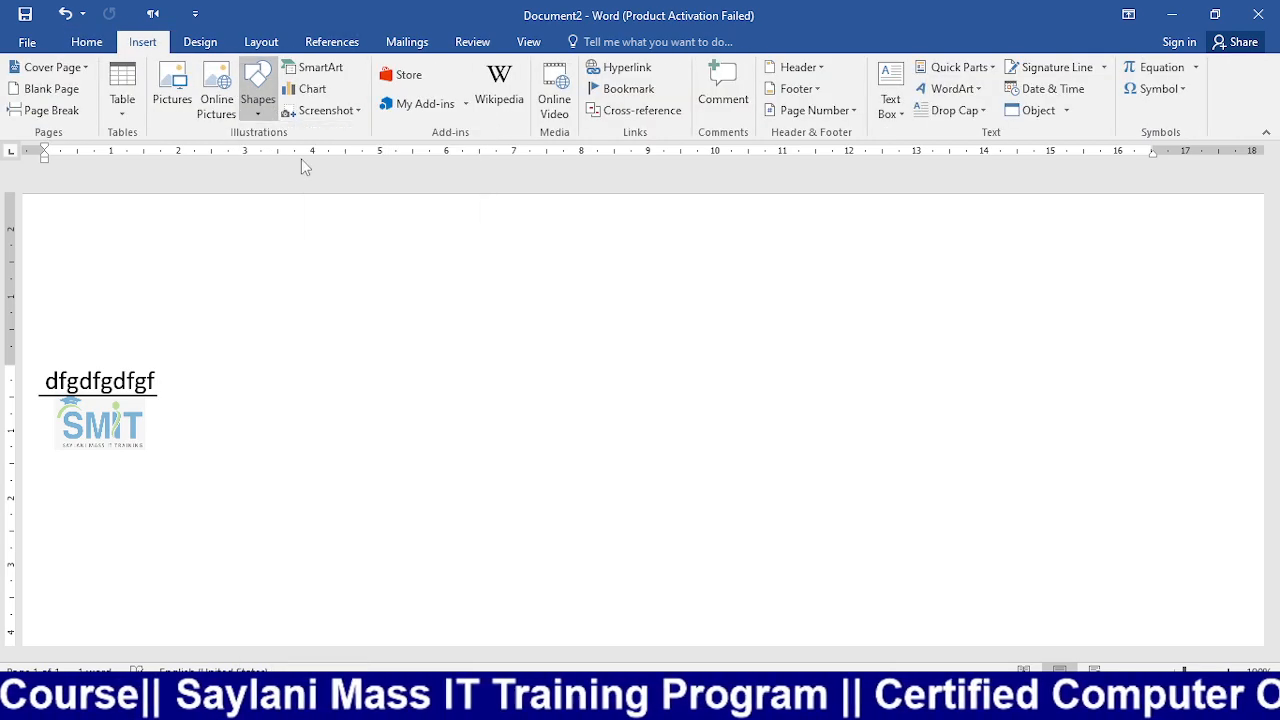
left_click_drag(240, 535, 531, 533)
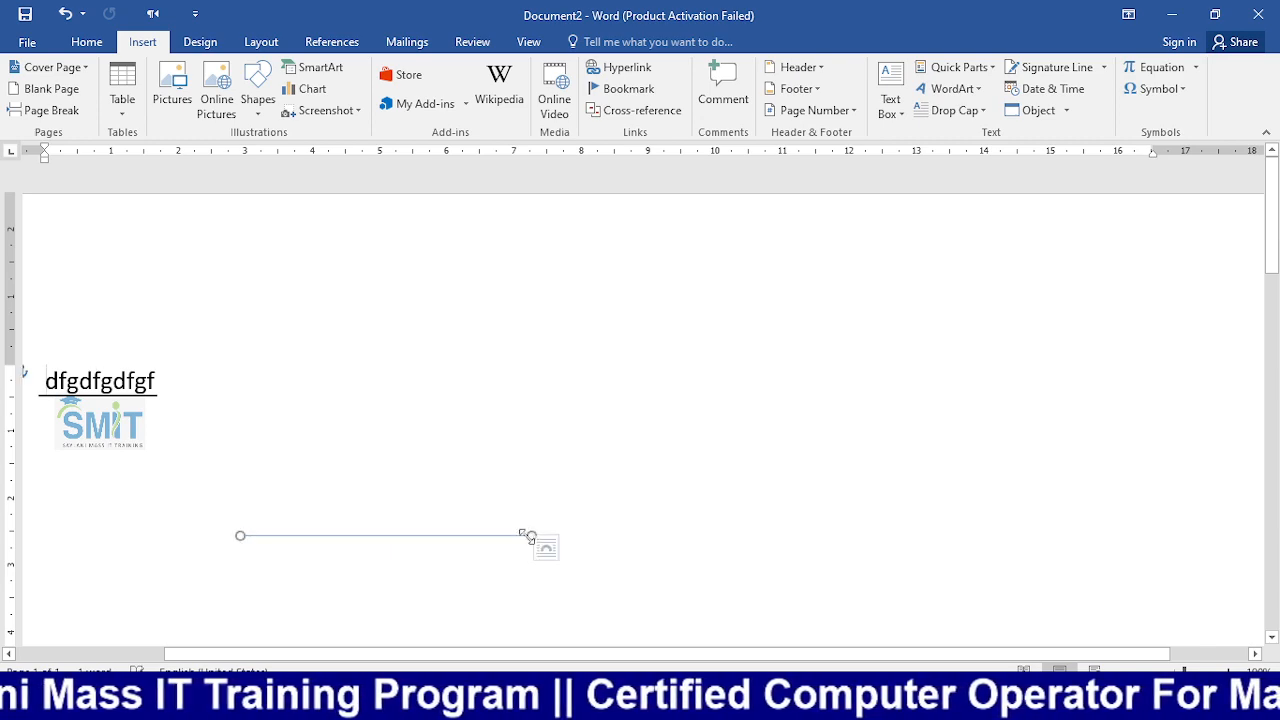
- Move the blue line slightly down and enter the sample text "sdsadsadsadas" directly above it
left_click(276, 513)
double_click(263, 525)
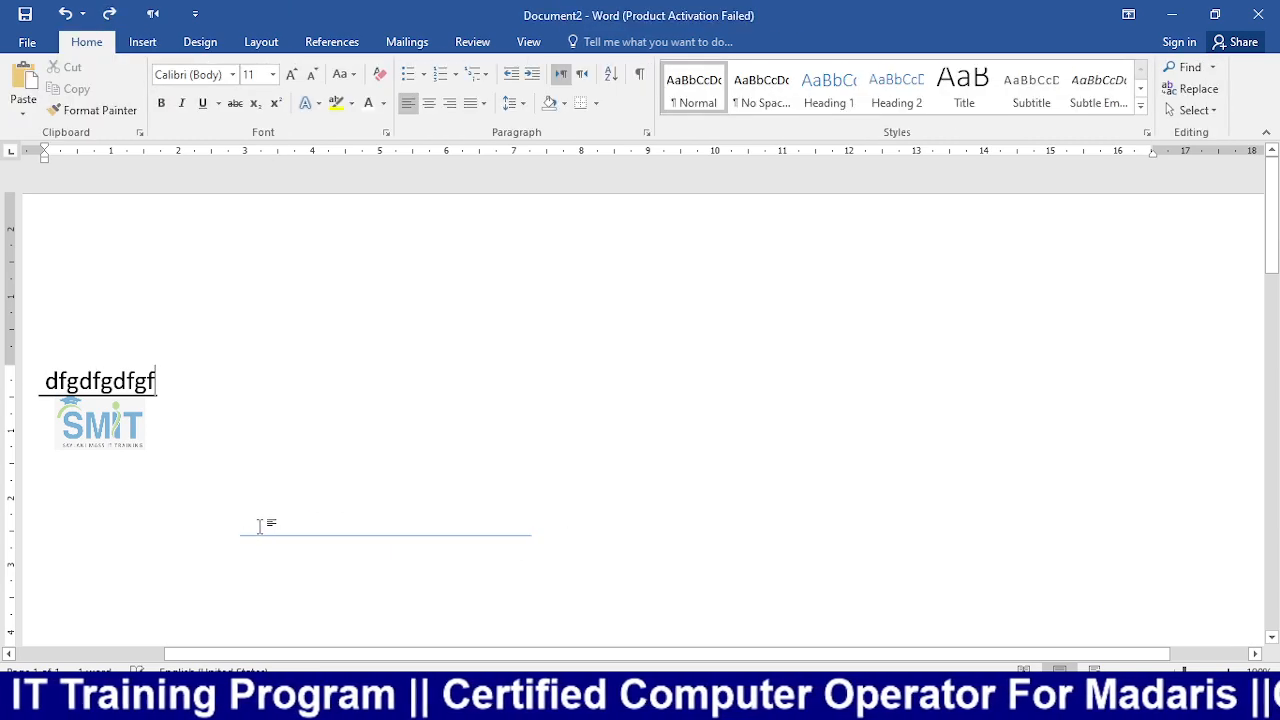
left_click_drag(322, 540, 322, 556)
double_click(321, 534)
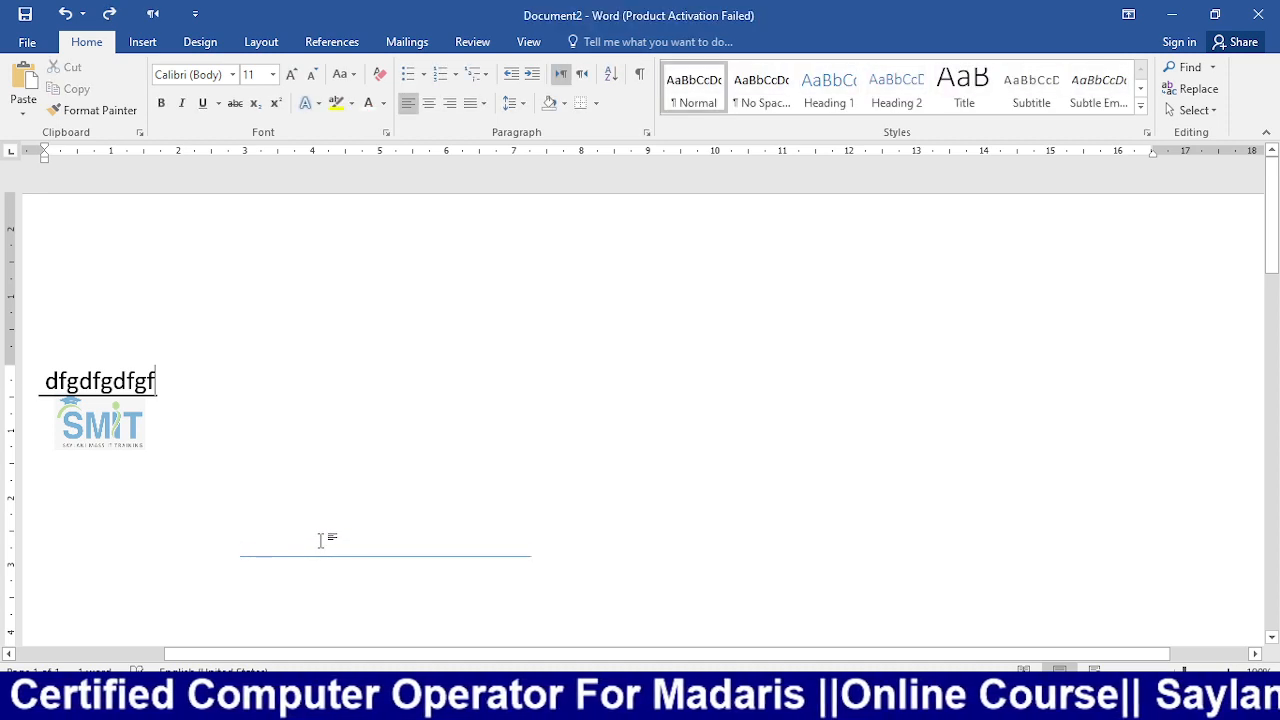
type("sdsadsadsadas")
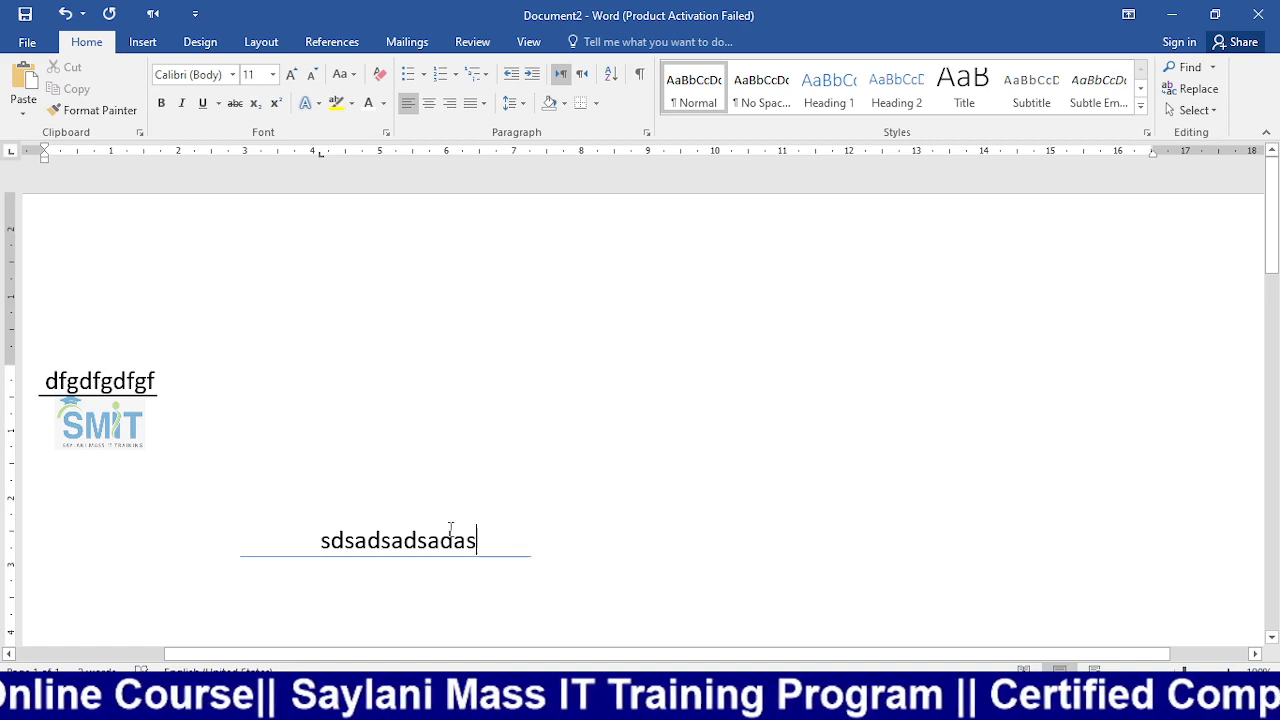
- Delete both sample texts together with the lines under them to empty the page
left_click_drag(512, 540, 42, 382)
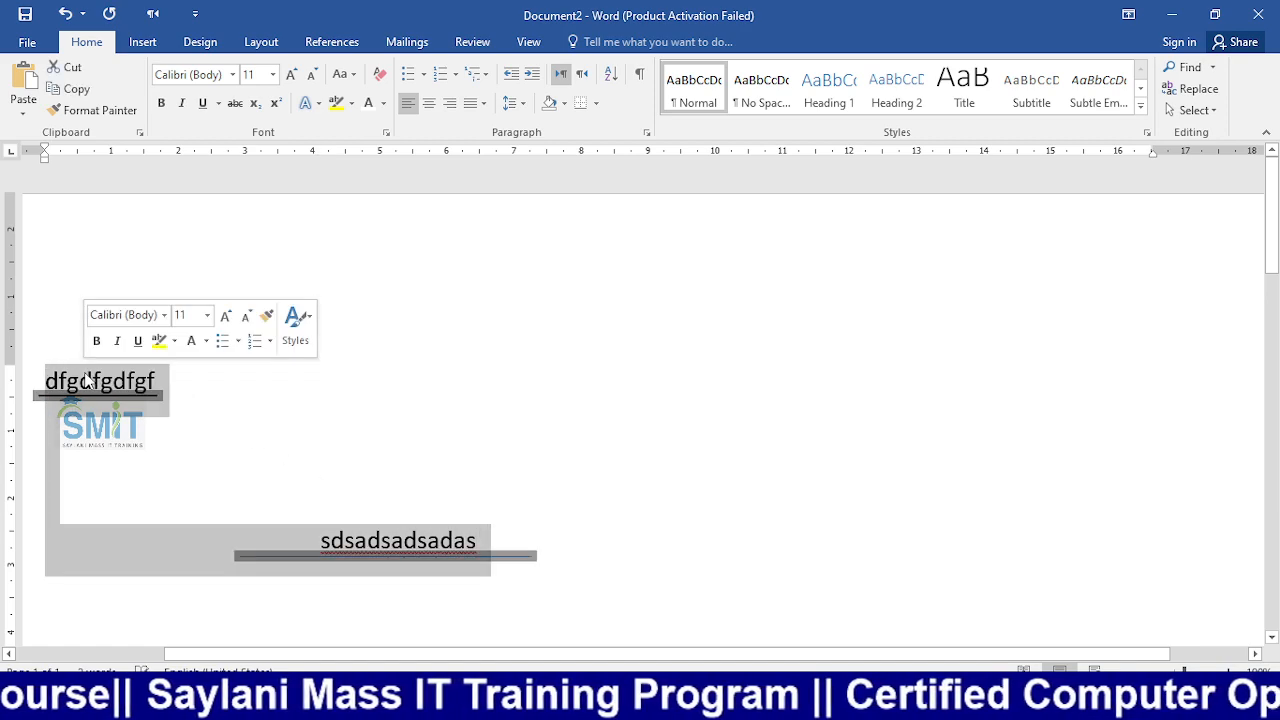
key("Delete")
left_click(140, 47)
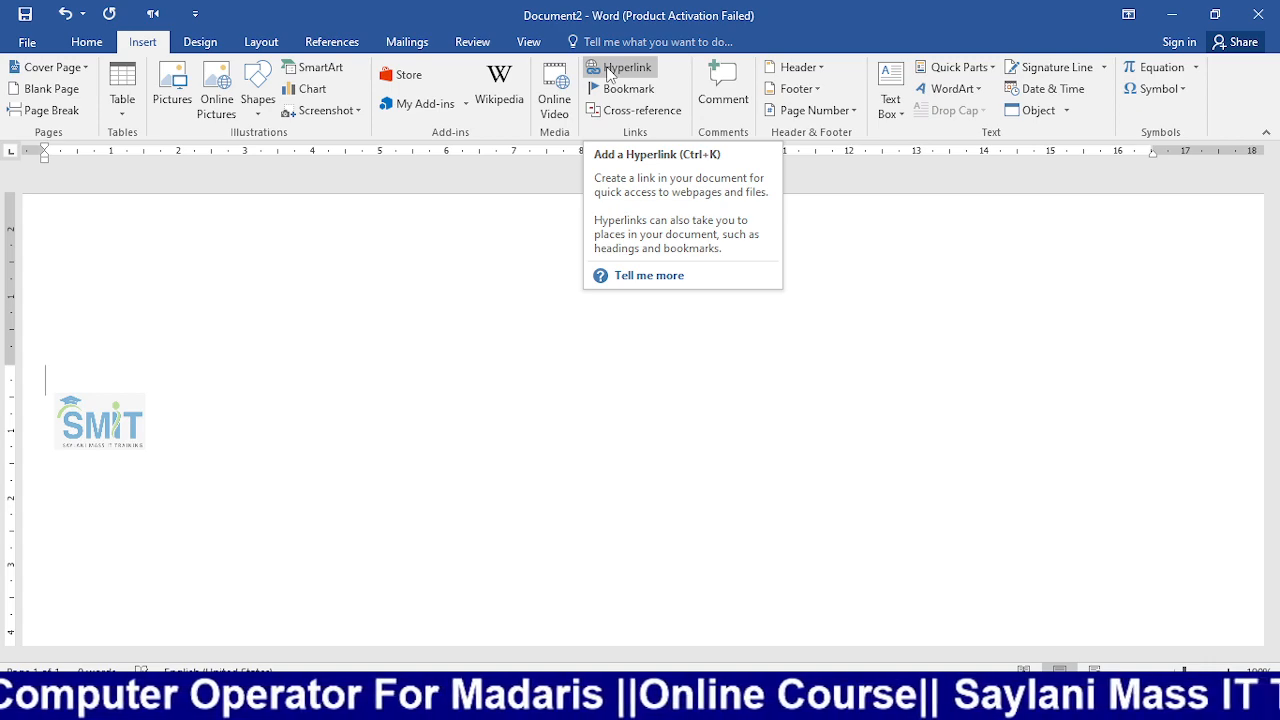
key("XF86AudioLowerVolume")
key("XF86AudioLowerVolume")
key("XF86AudioLowerVolume")
key("XF86AudioLowerVolume")
key("XF86AudioLowerVolume")
key("XF86AudioLowerVolume")
key("XF86AudioLowerVolume")
key("XF86AudioLowerVolume")
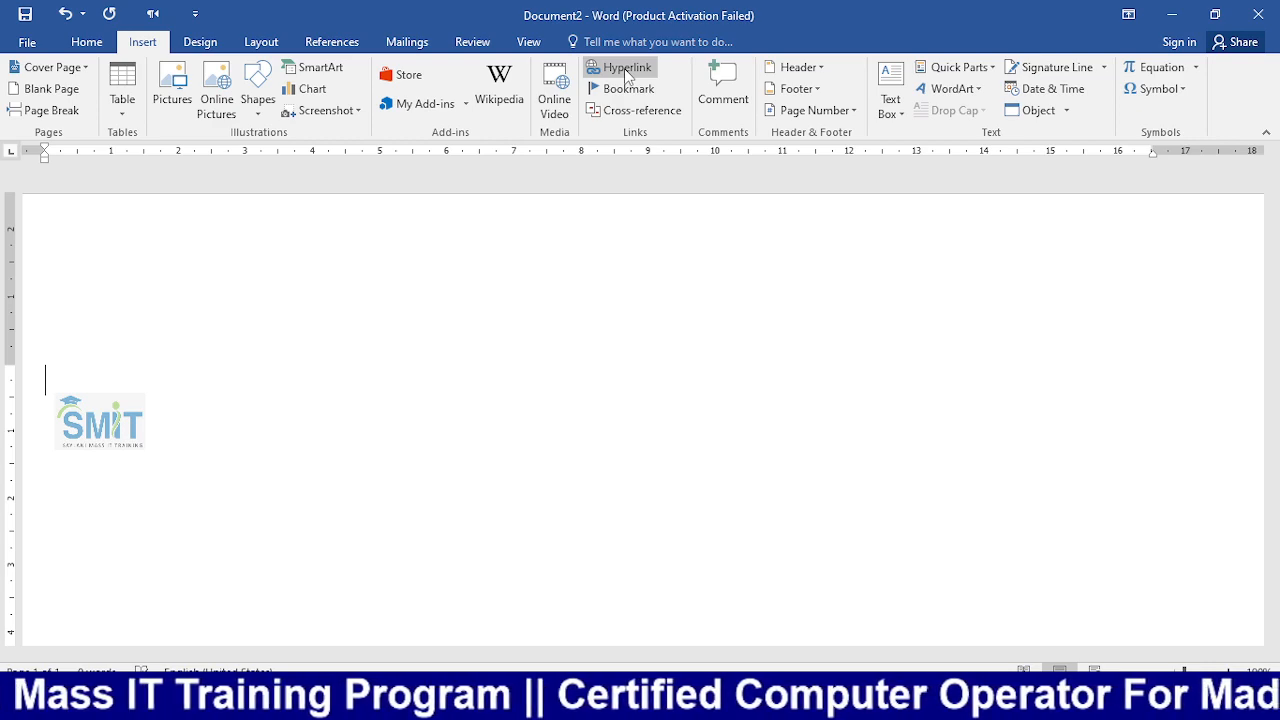
- Switch to Chrome, show the "nic card size" search results and reduce the browser to a smaller window over the document
left_click(562, 700)
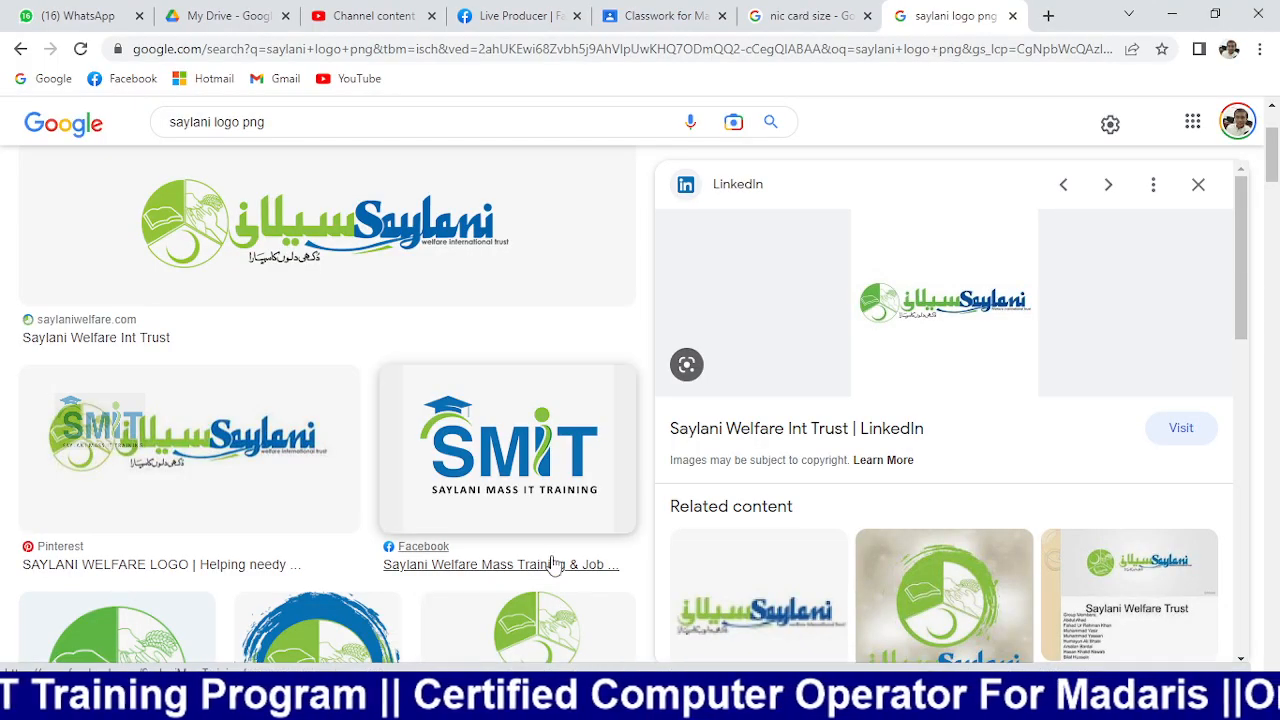
key("ctrl+shift+Tab")
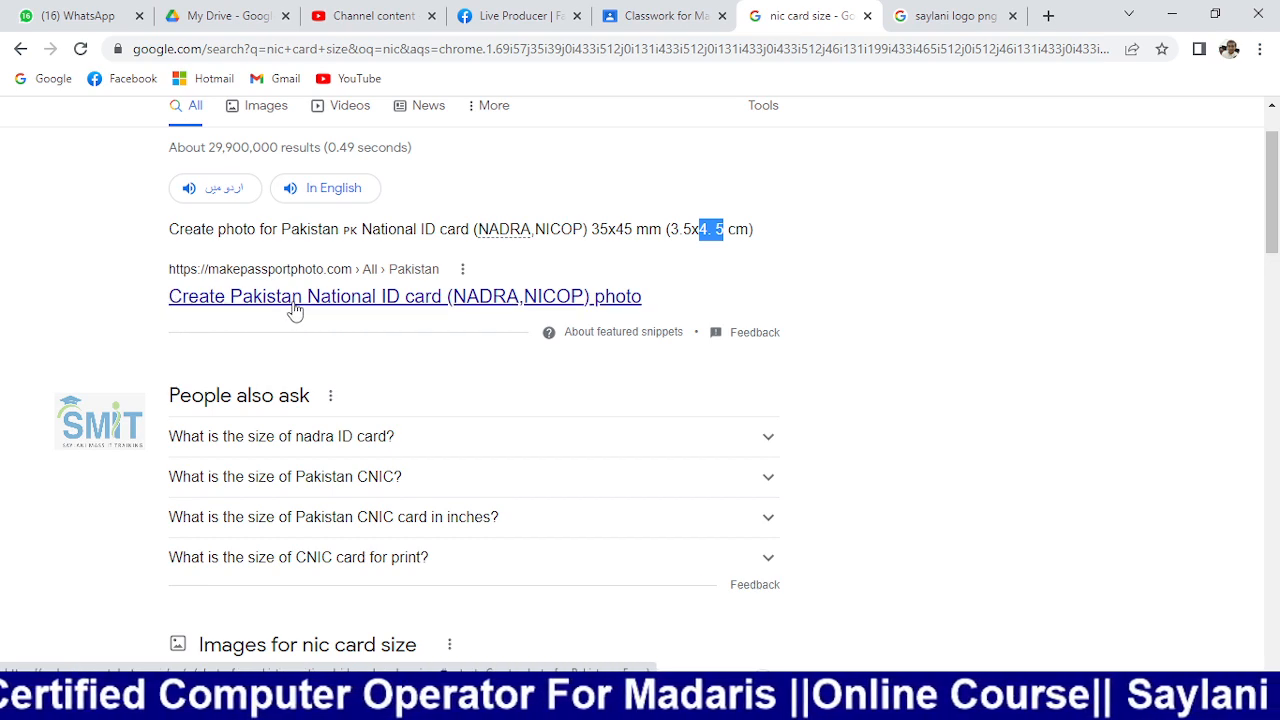
left_click(1216, 14)
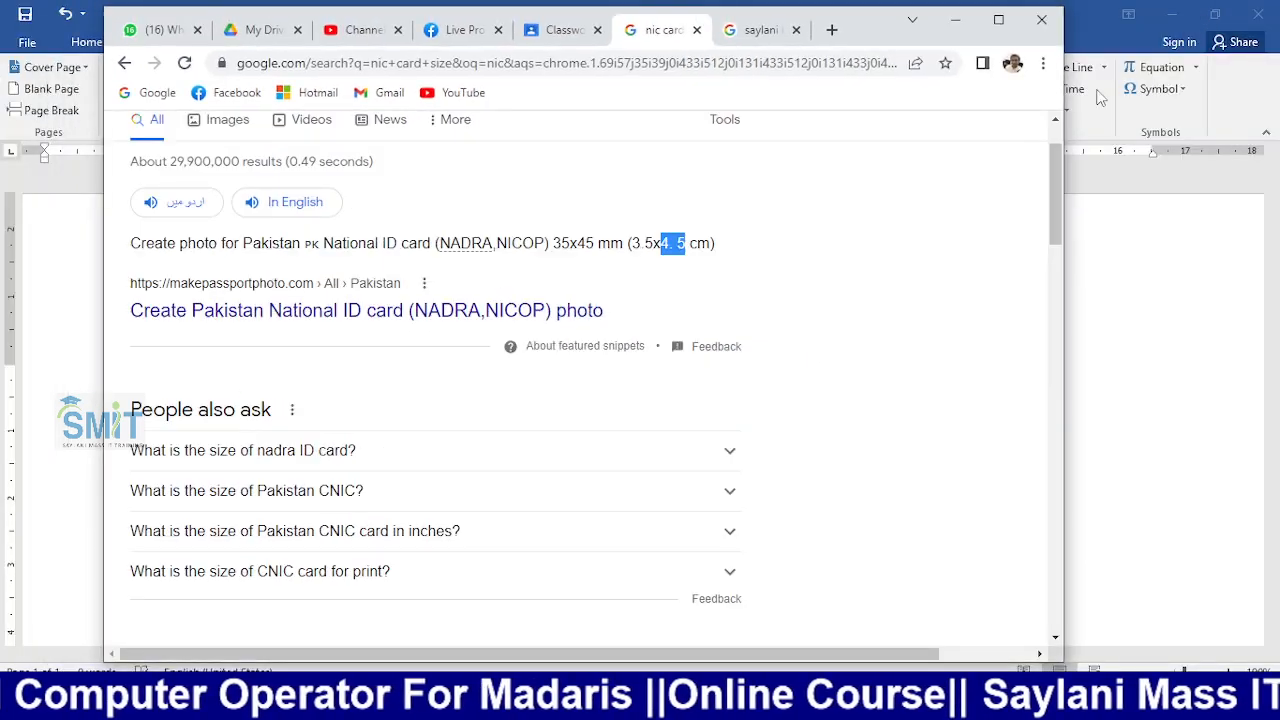
left_click_drag(870, 30, 846, 19)
double_click(846, 19)
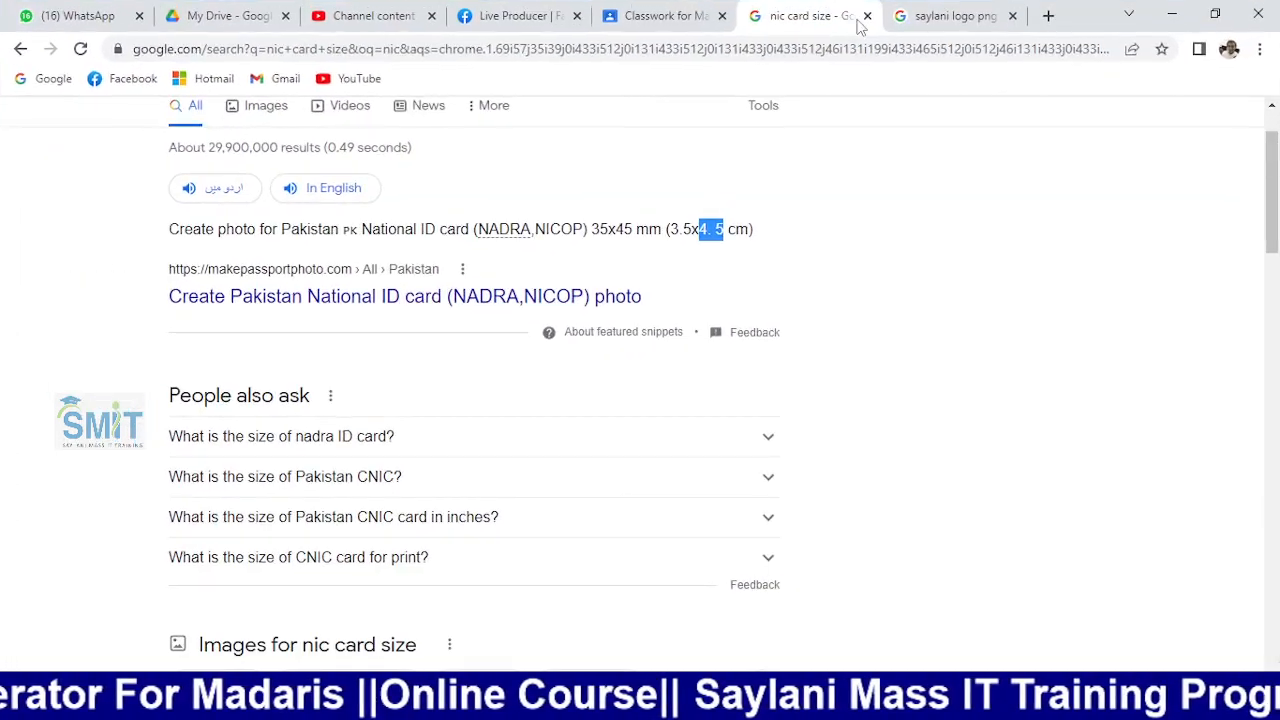
left_click(1208, 15)
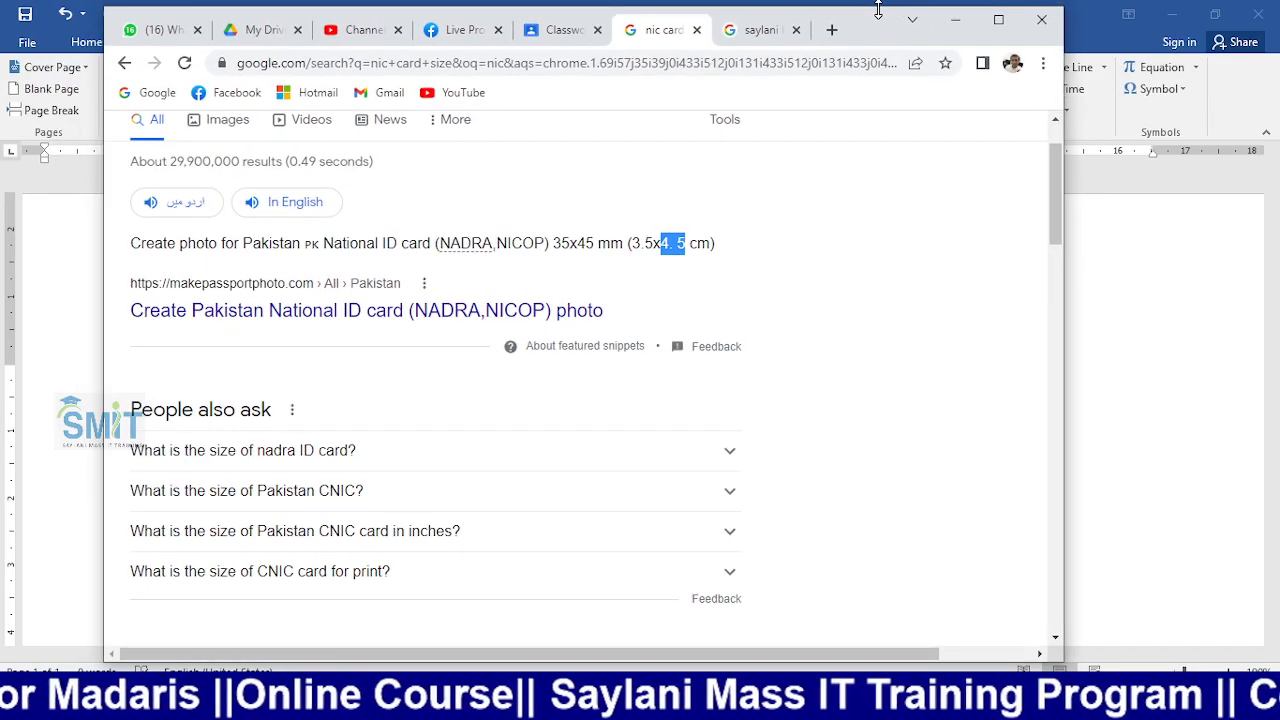
left_click_drag(880, 8, 898, 60)
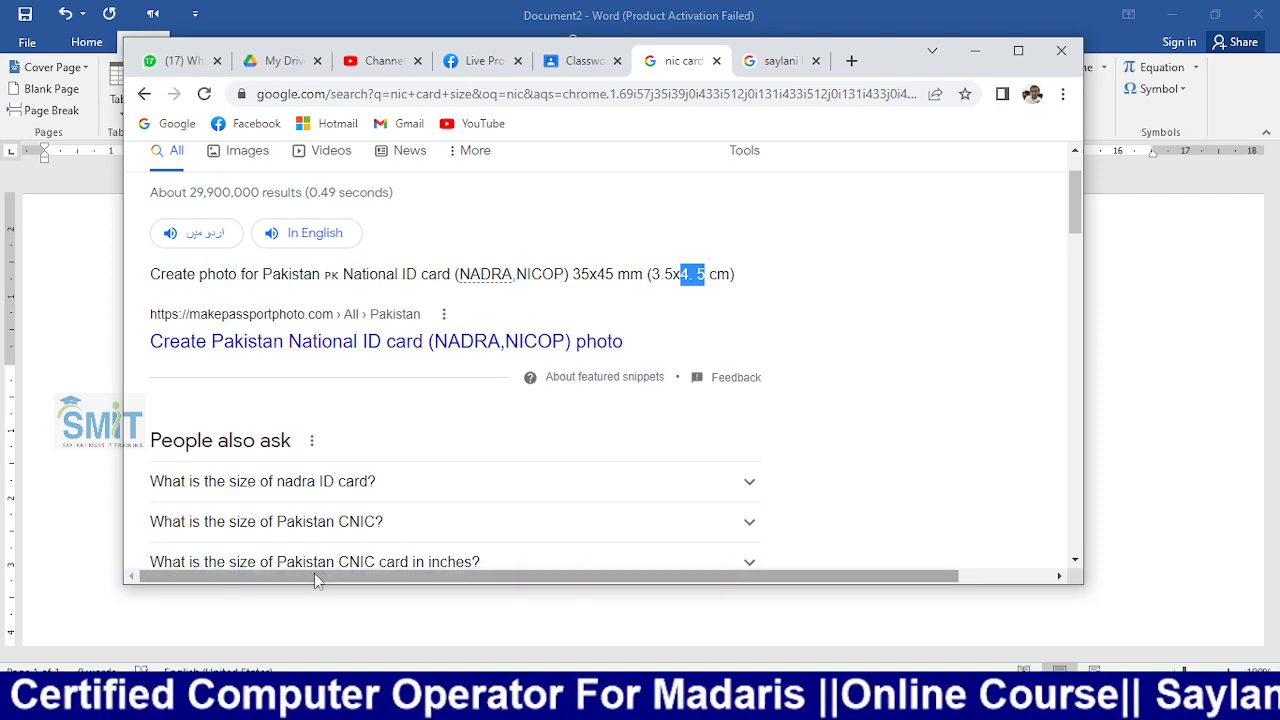
left_click_drag(253, 577, 211, 577)
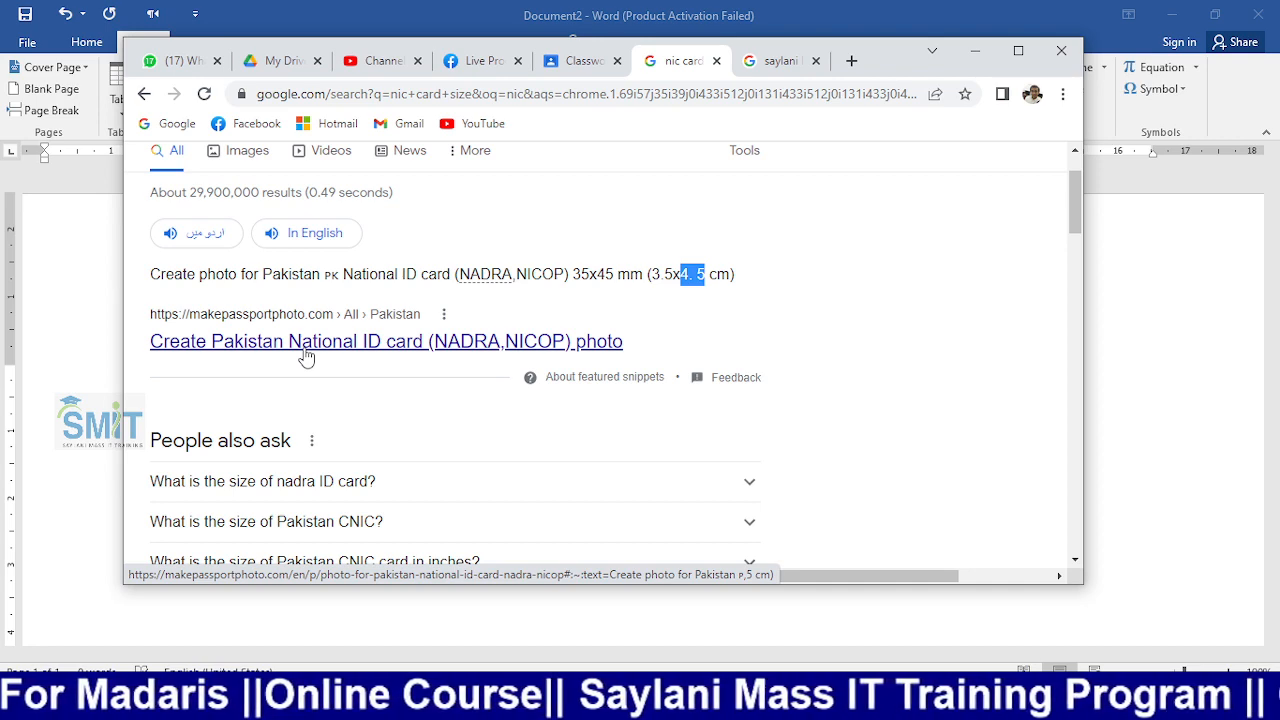
- Look through the links in the "nic card size" search results and return to the Word document
scroll(390, 368, "down", 6)
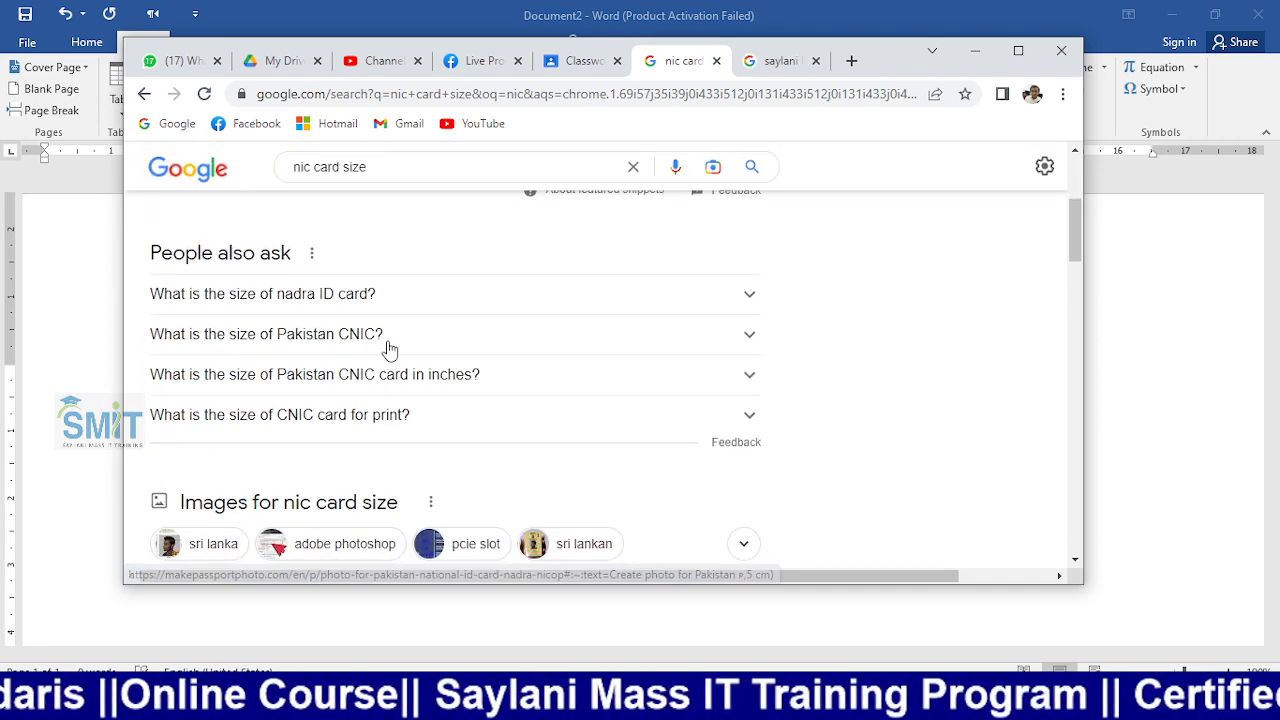
scroll(390, 368, "down", 3)
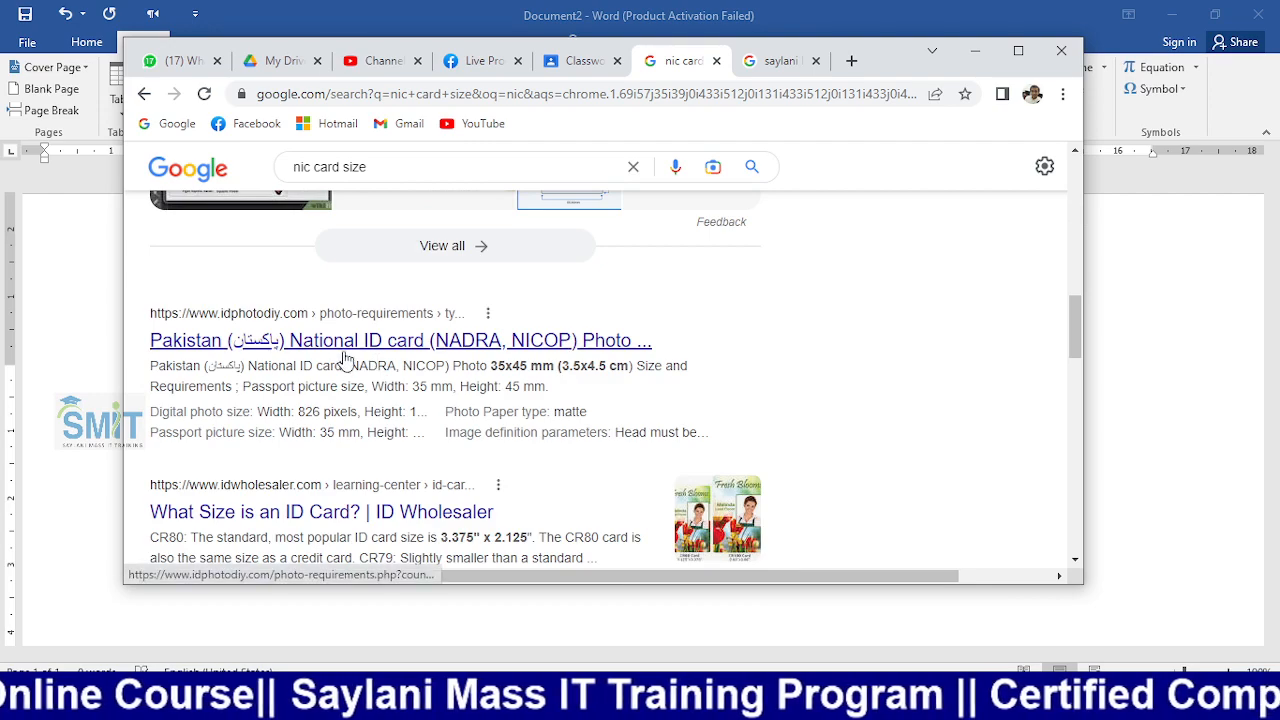
scroll(345, 425, "down", 5)
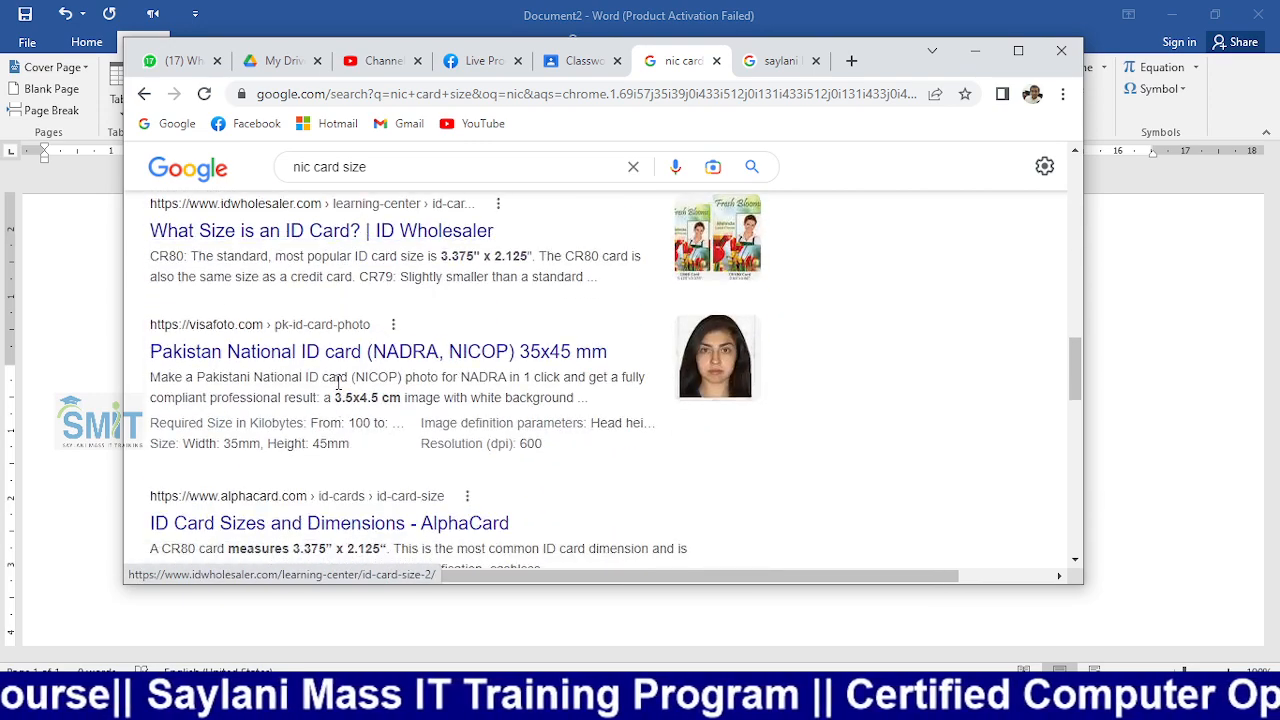
scroll(338, 382, "down", 4)
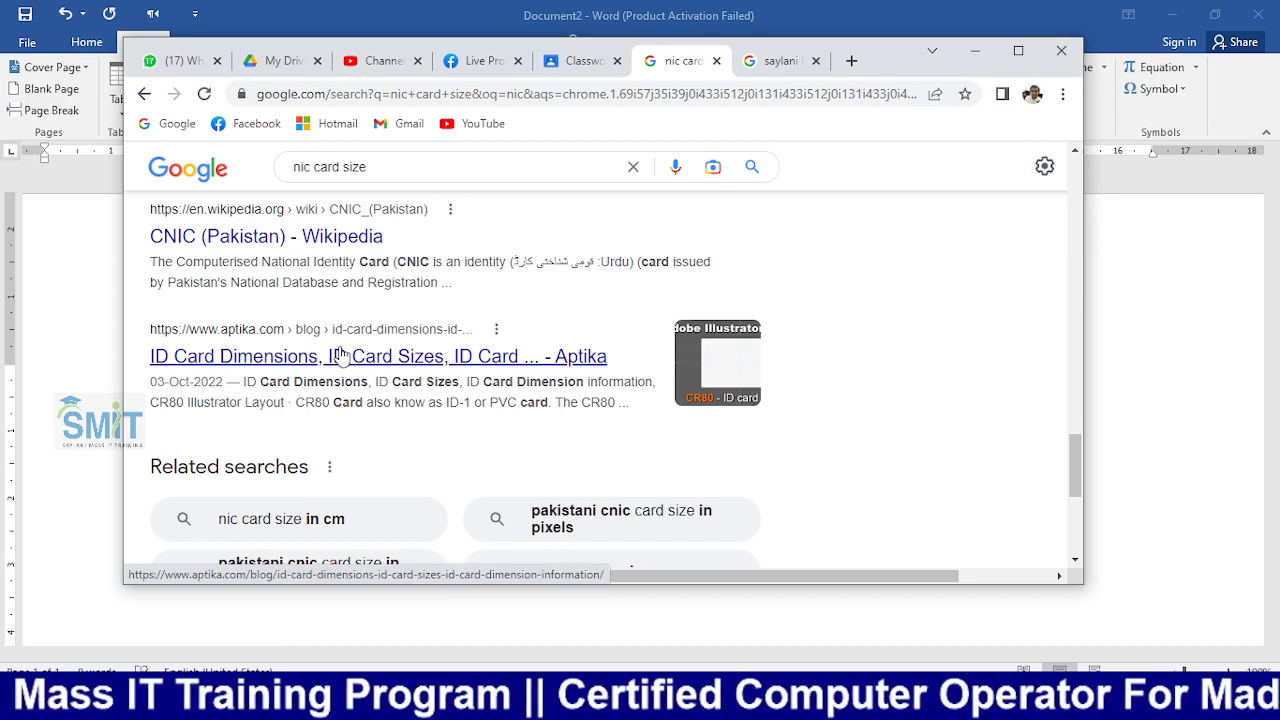
scroll(340, 357, "up", 10)
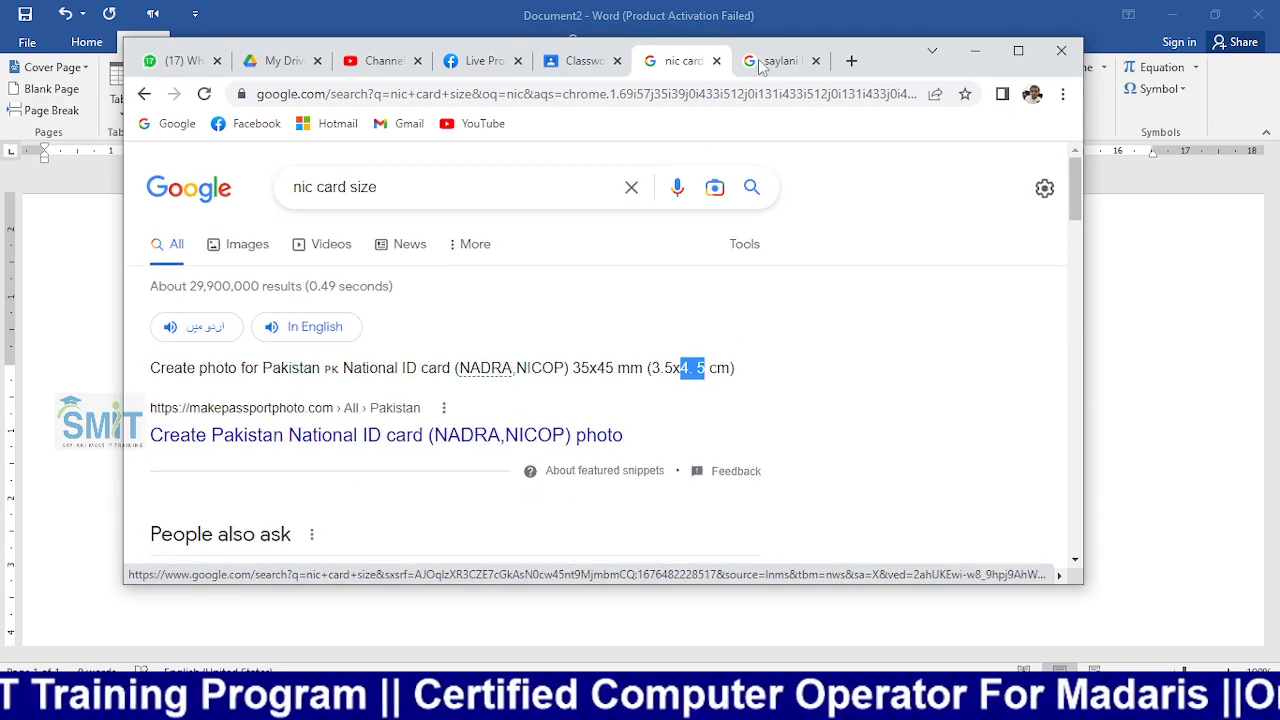
left_click(975, 50)
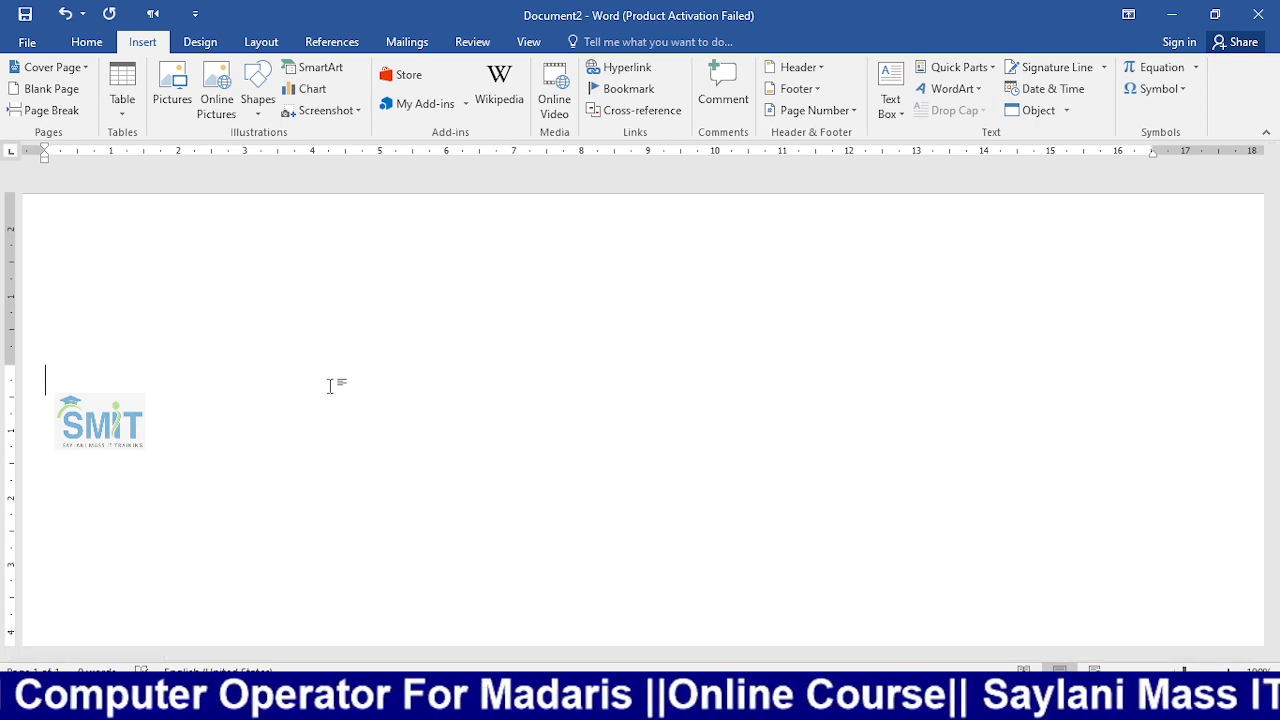
type("facebook")
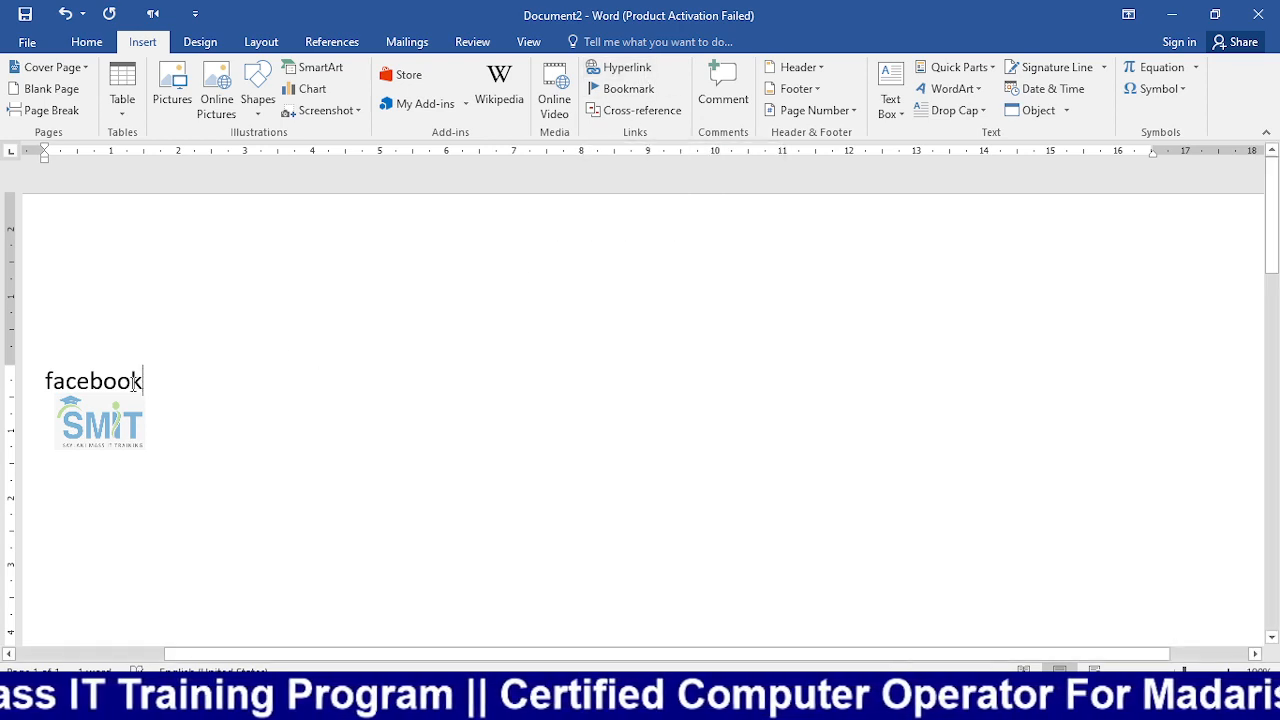
left_click_drag(150, 380, 46, 390)
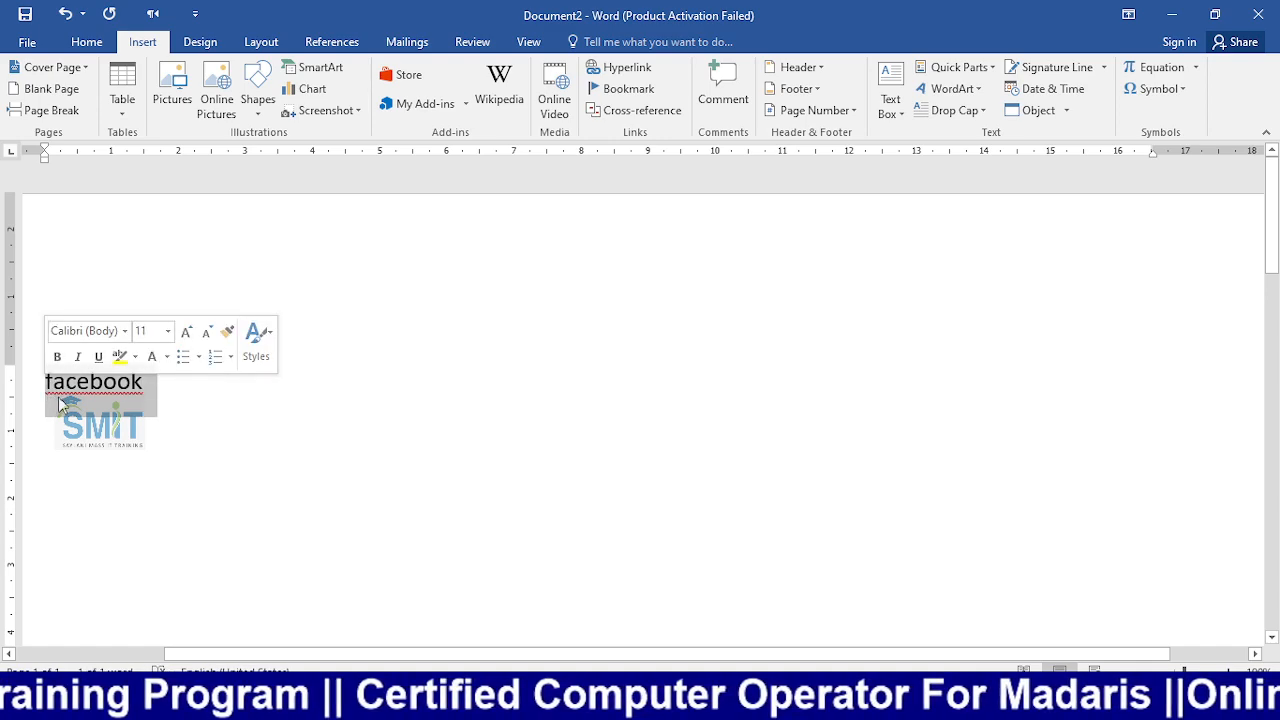
key("ctrl+k")
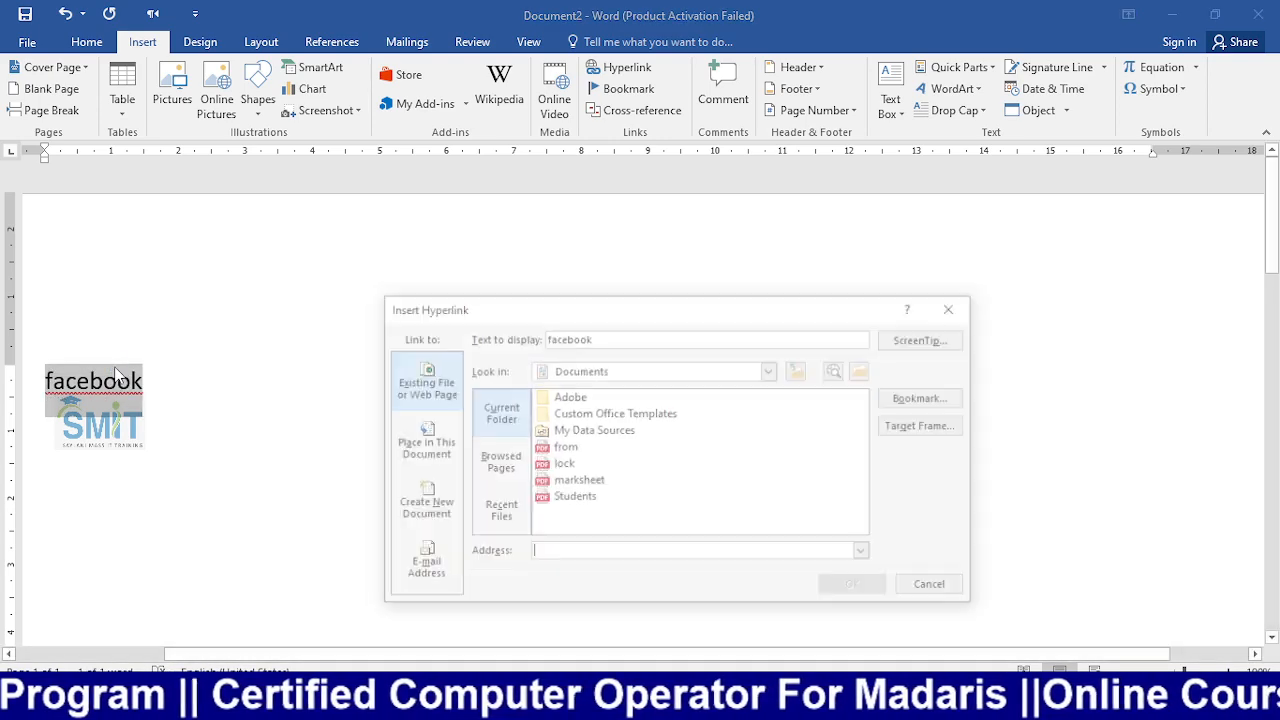
left_click_drag(548, 311, 524, 260)
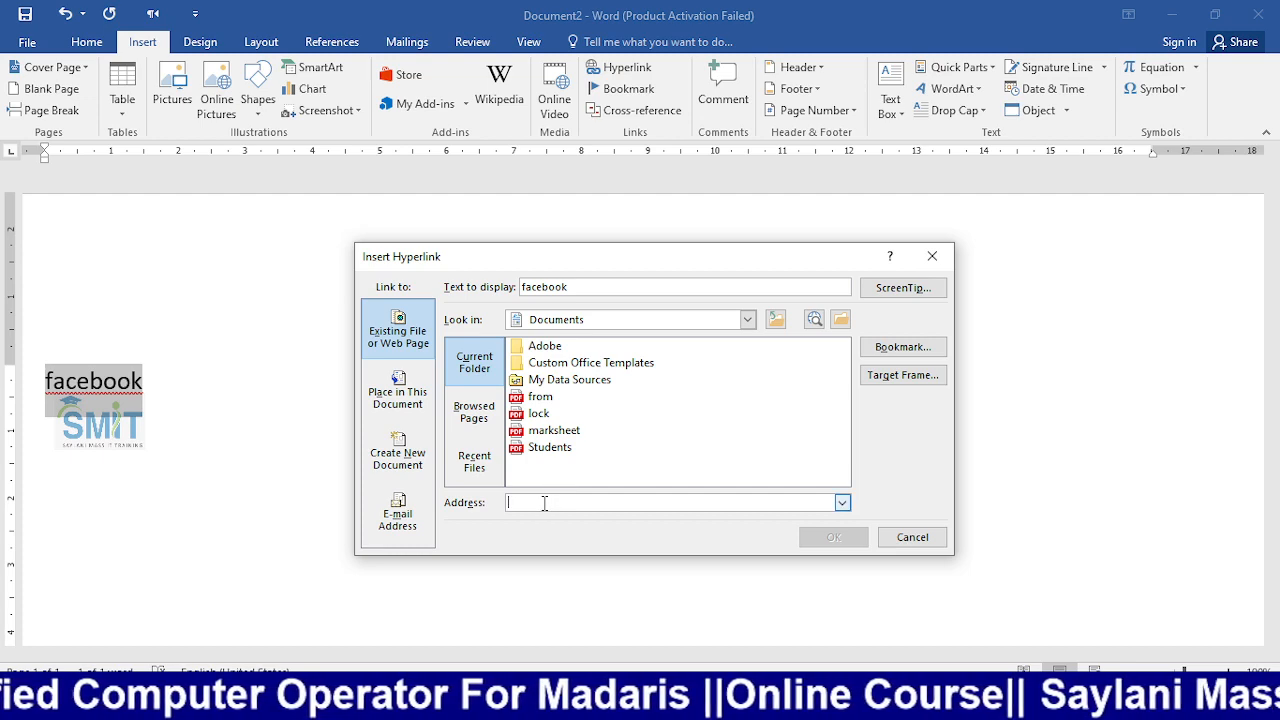
type("www.")
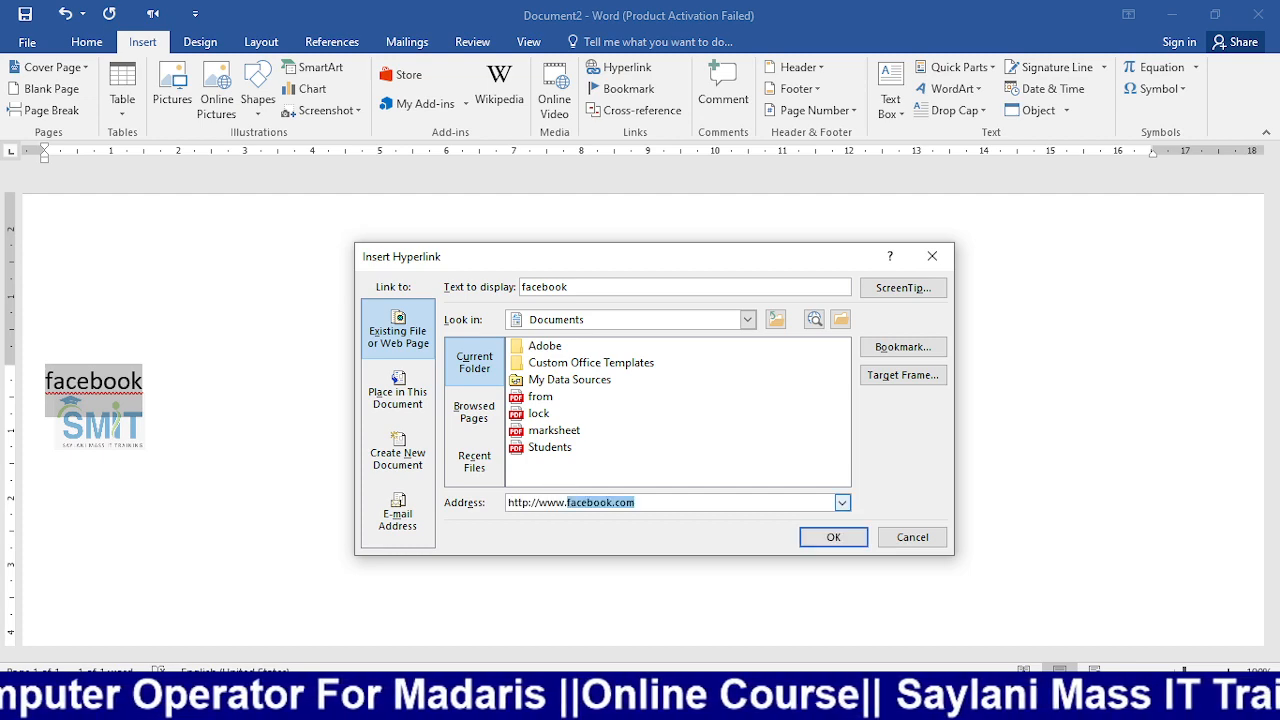
key("End")
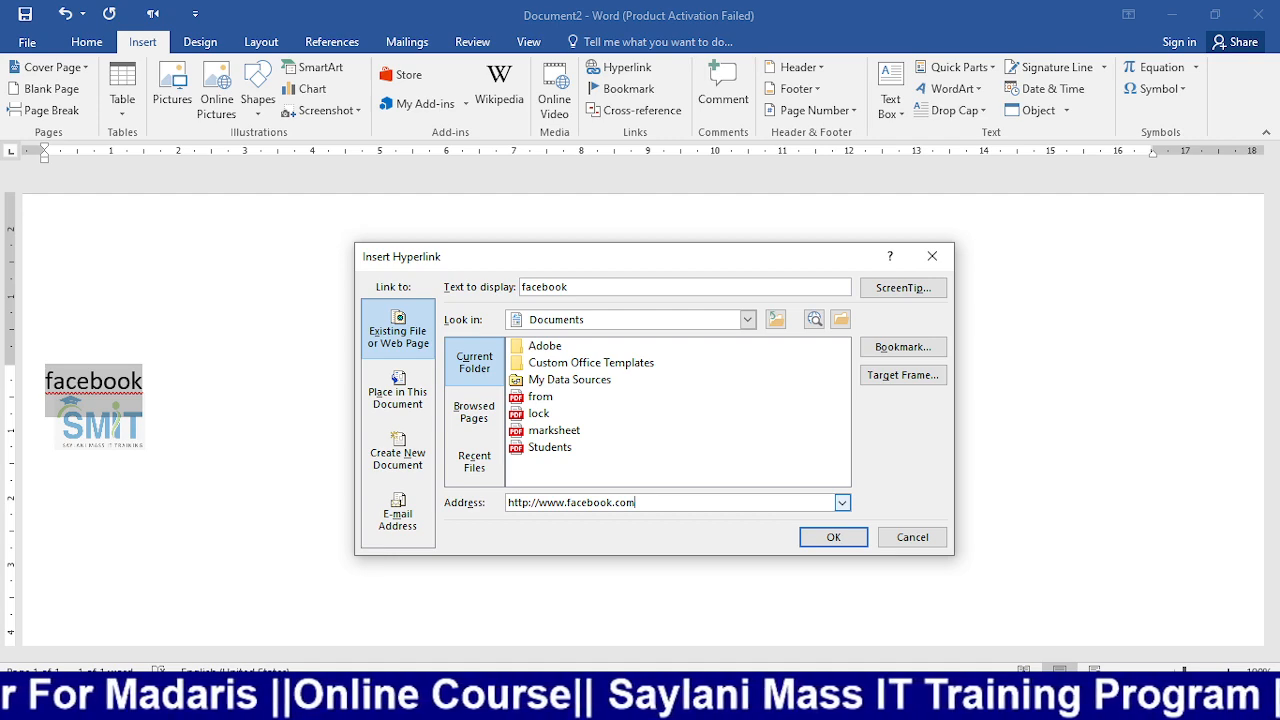
key("Return")
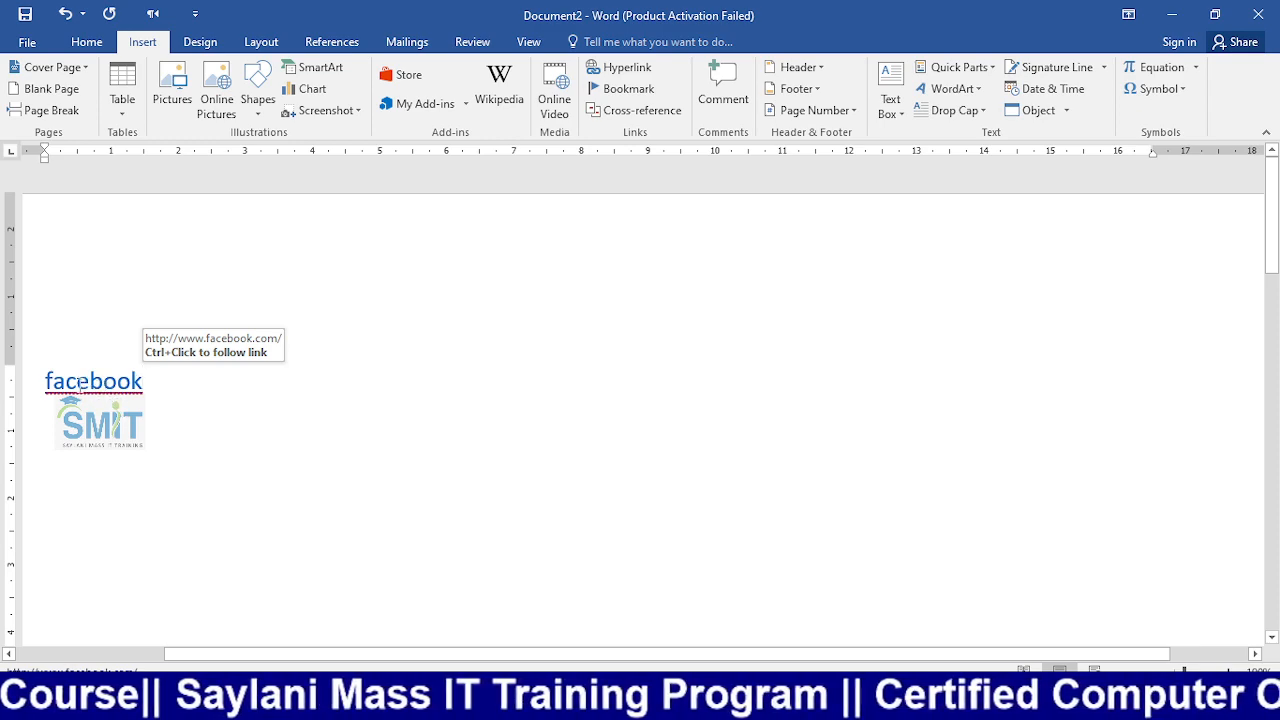
- Ignore the spelling error in the "facebook" link and follow the link to open the website in the browser
right_click(143, 394)
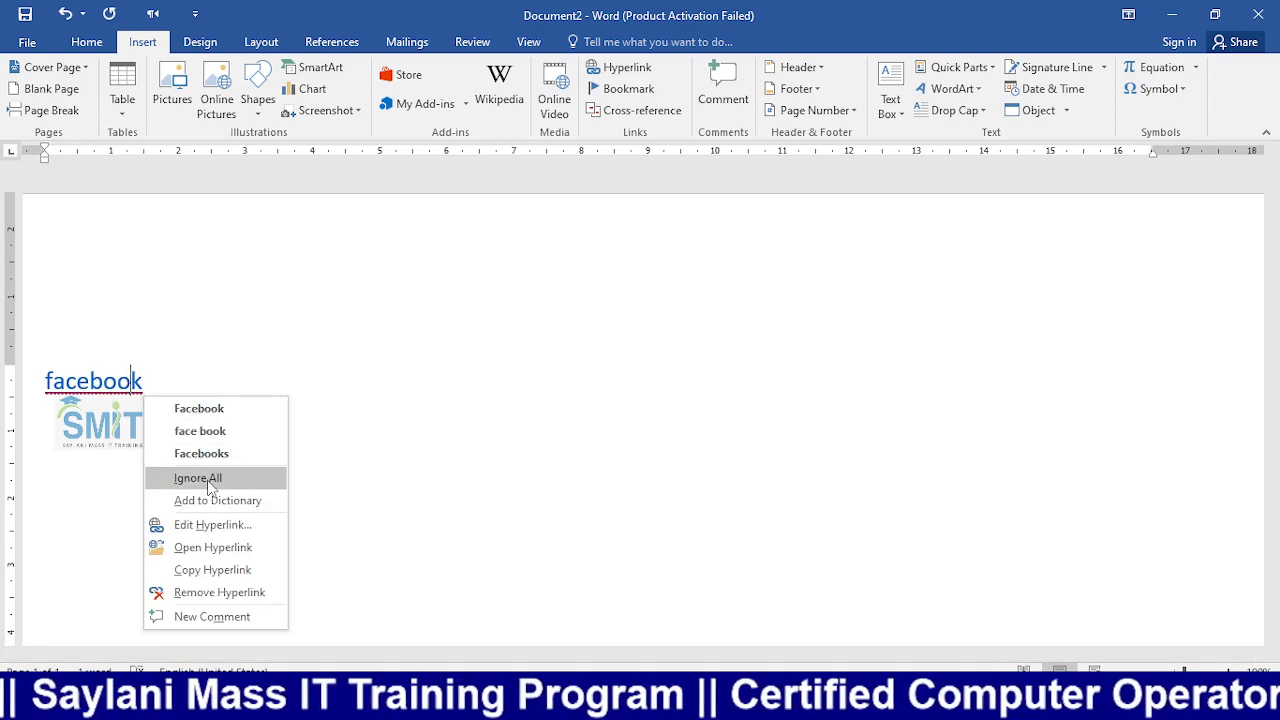
left_click(198, 478)
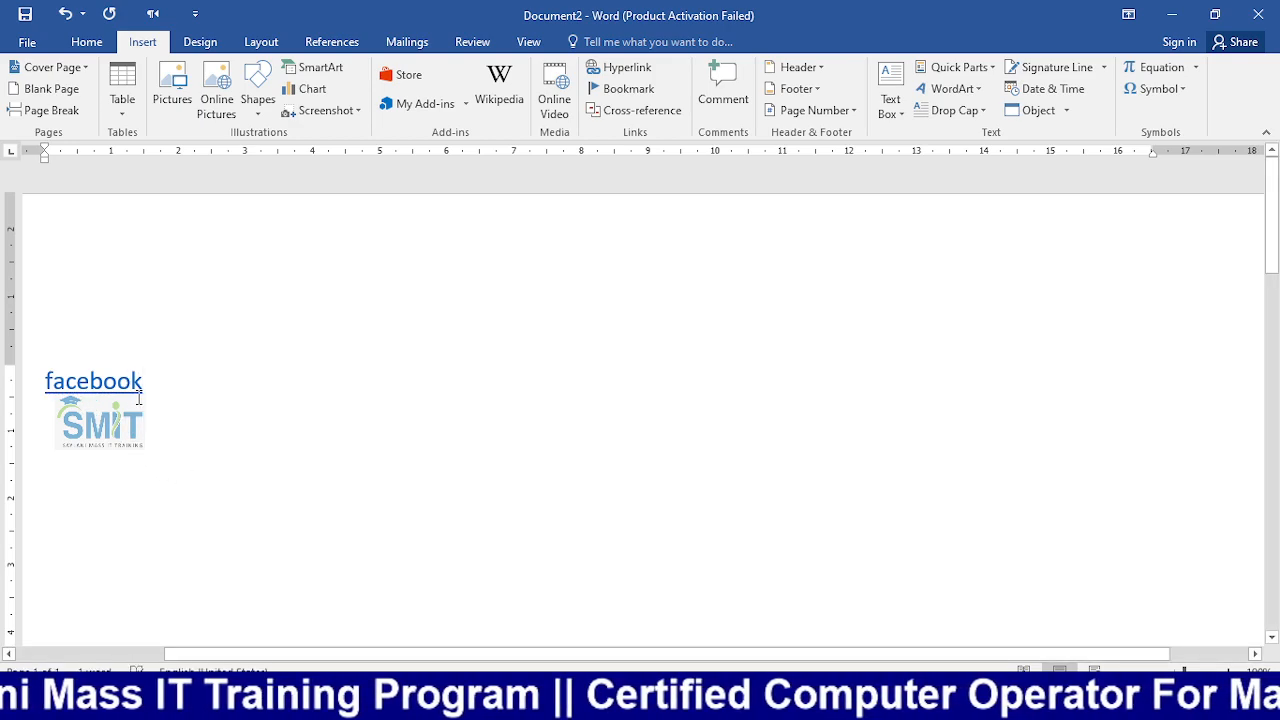
left_click_drag(132, 380, 48, 385)
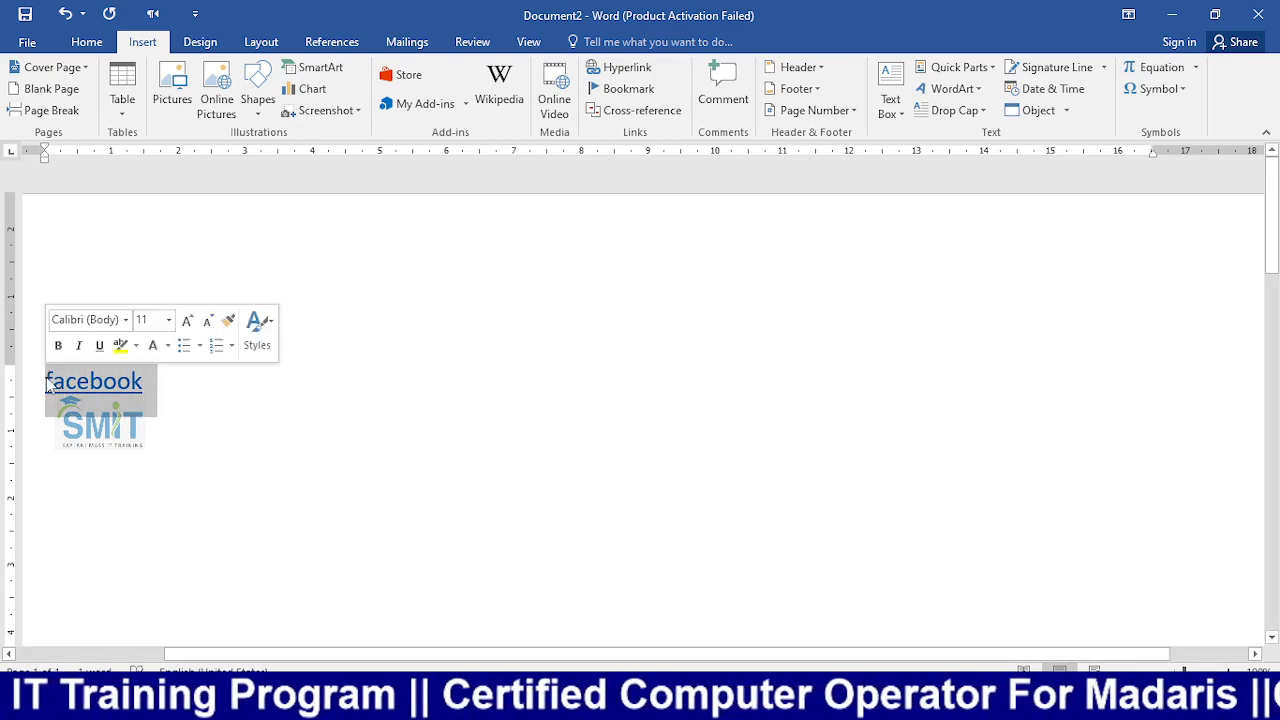
left_click(110, 385)
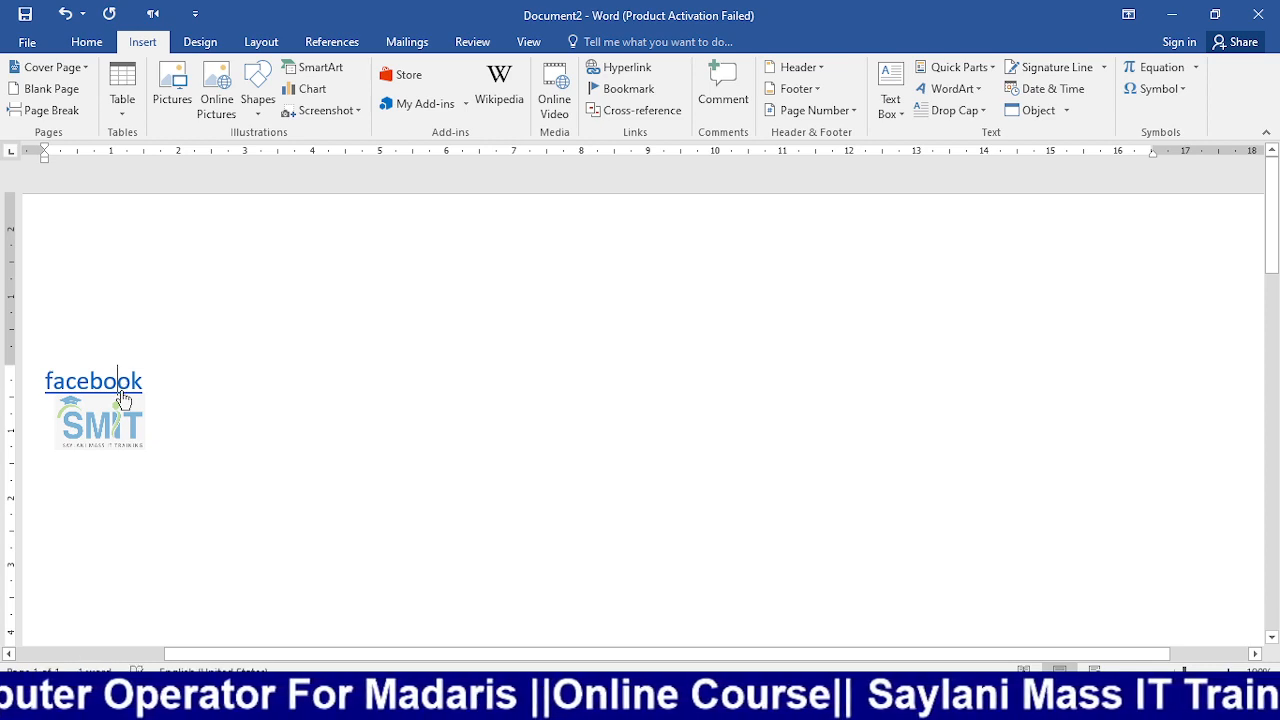
left_click(120, 388, "ctrl")
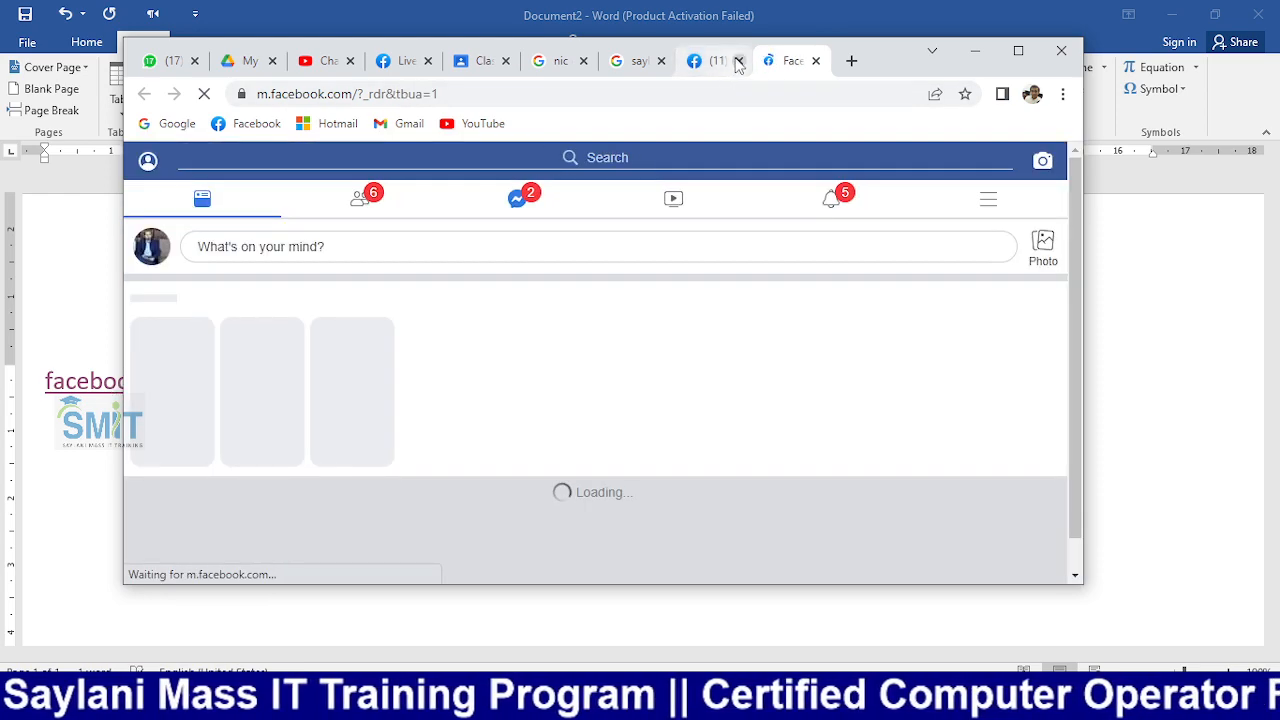
- Close the extra Facebook tab, return to the Word document, and enter and select the text "saylani" two lines below the "facebook" link
left_click(739, 61)
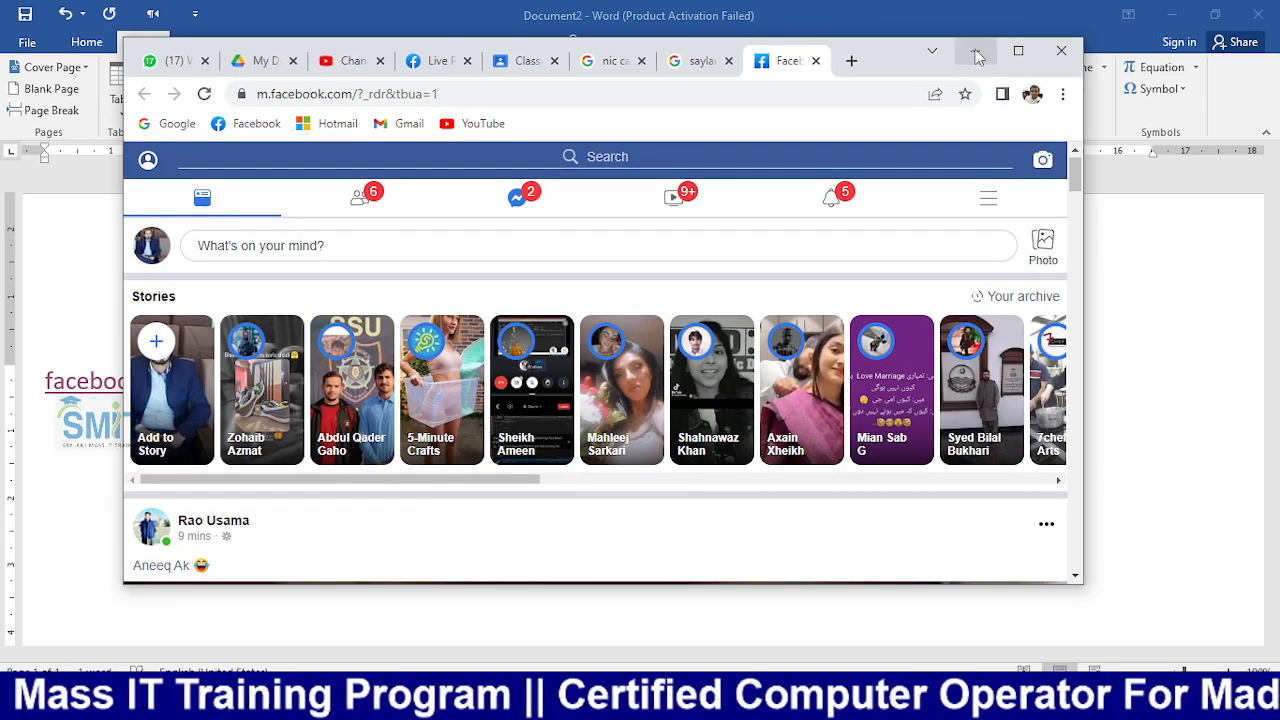
left_click(975, 51)
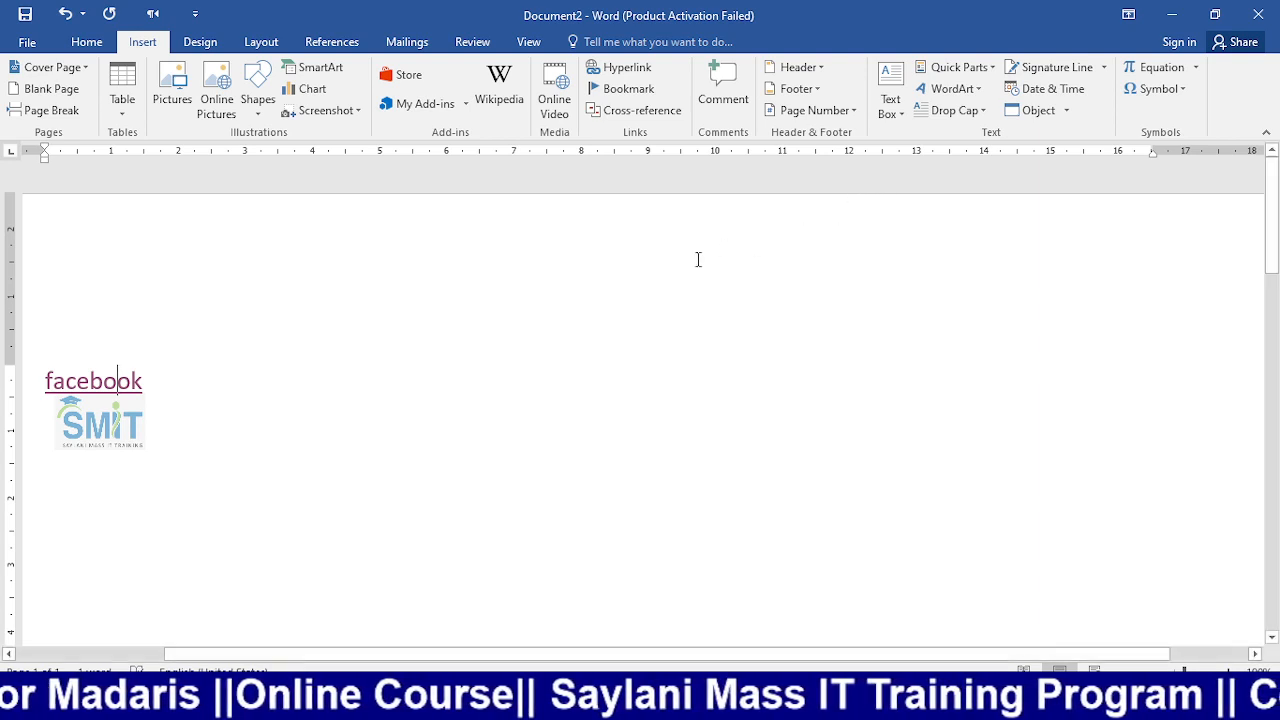
left_click(189, 377)
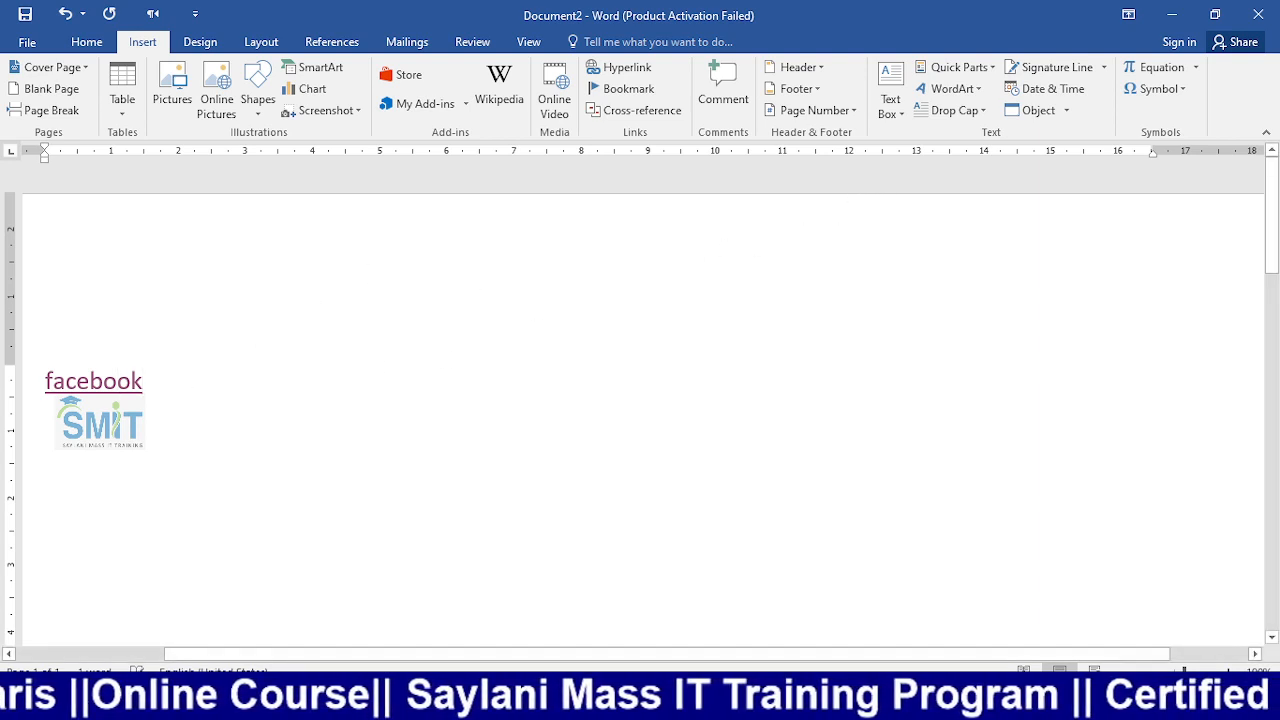
key("Return")
key("Return")
type("say")
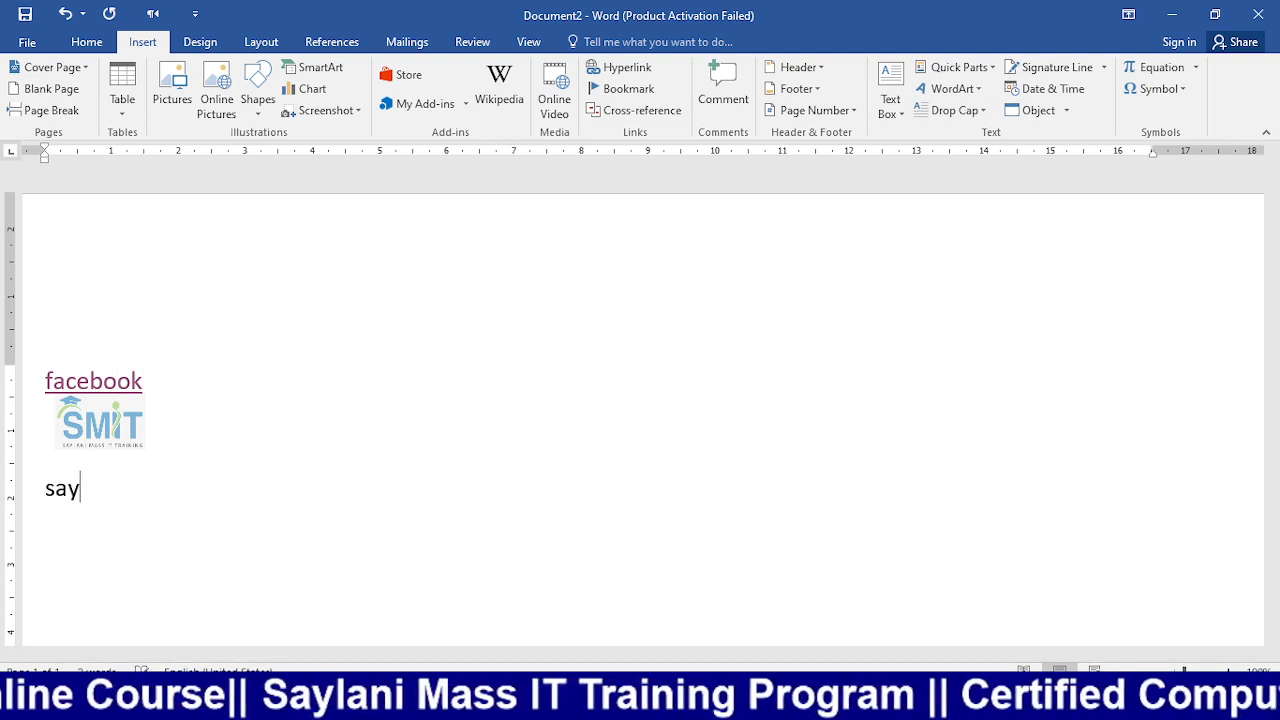
type("lani")
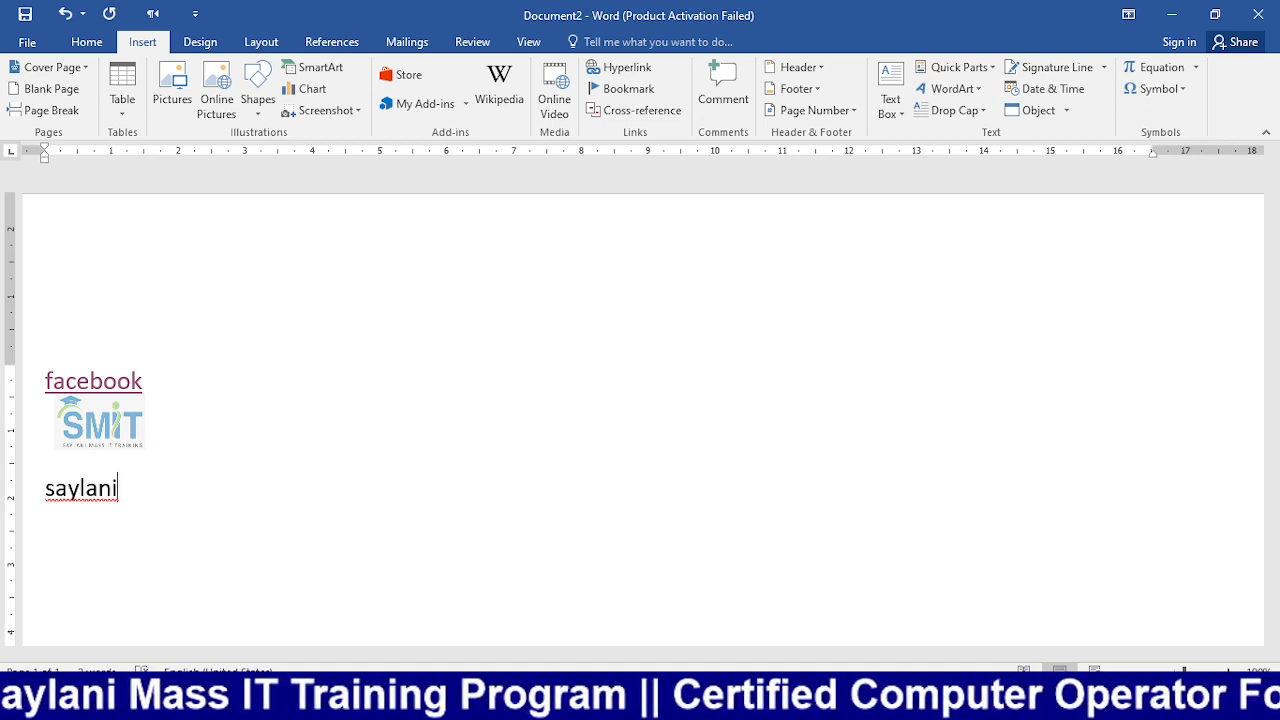
key("shift+Home")
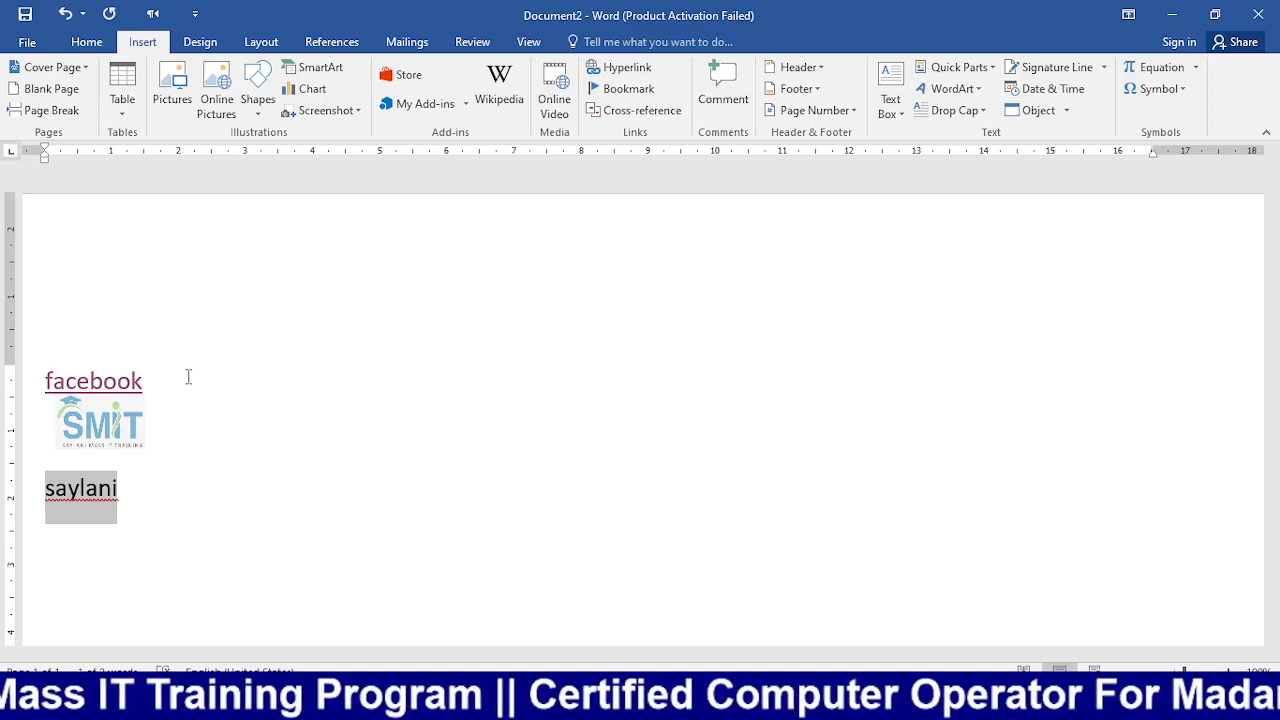
key("ctrl+k")
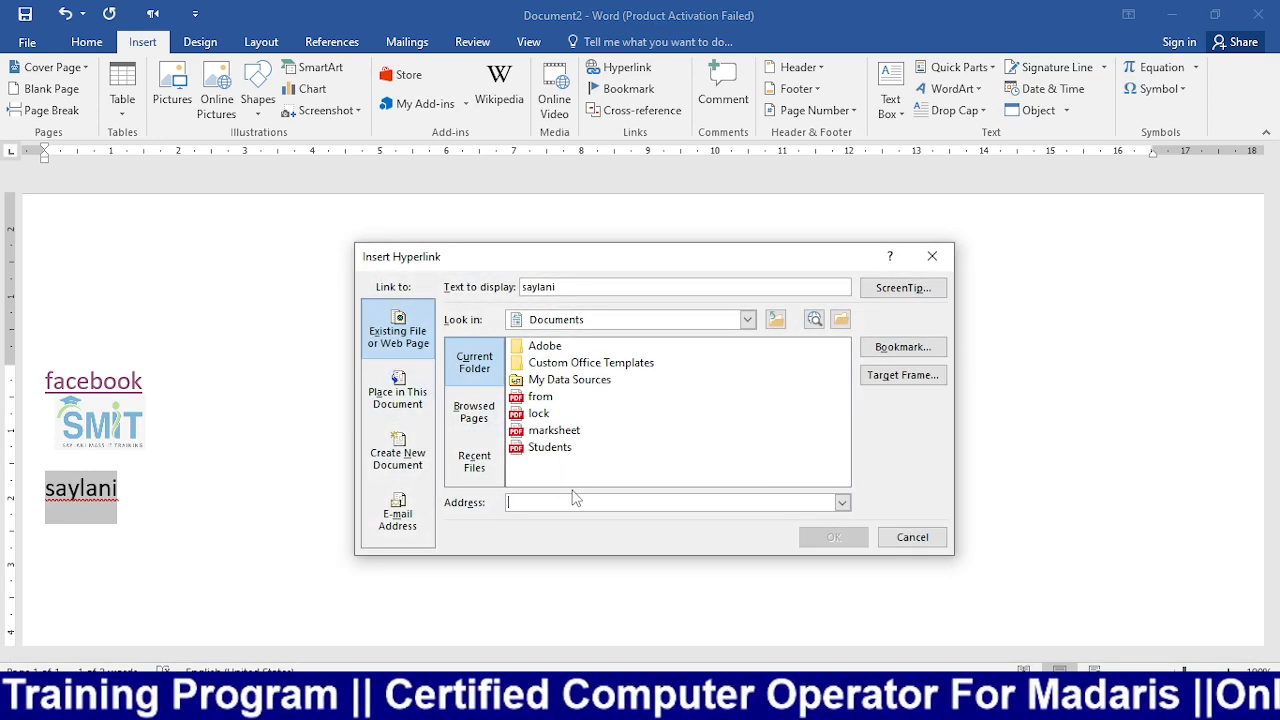
left_click(909, 539)
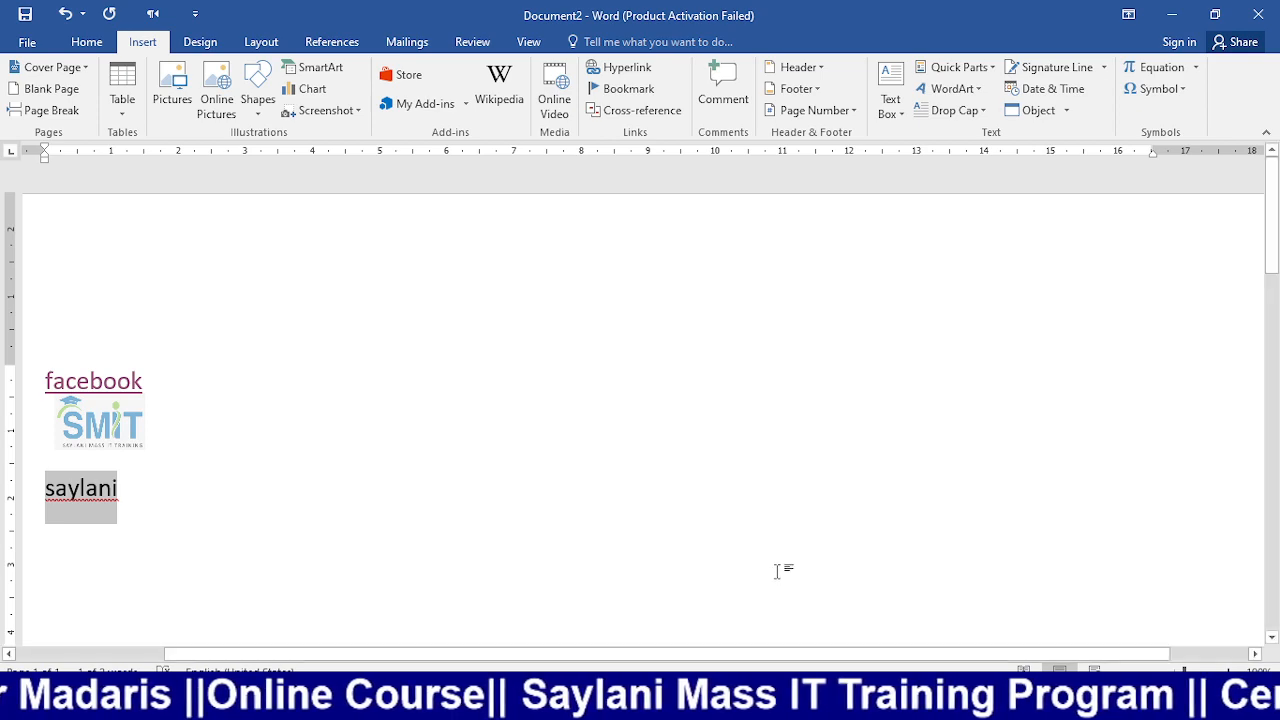
- Open a new Chrome window and maximize it
right_click(568, 703)
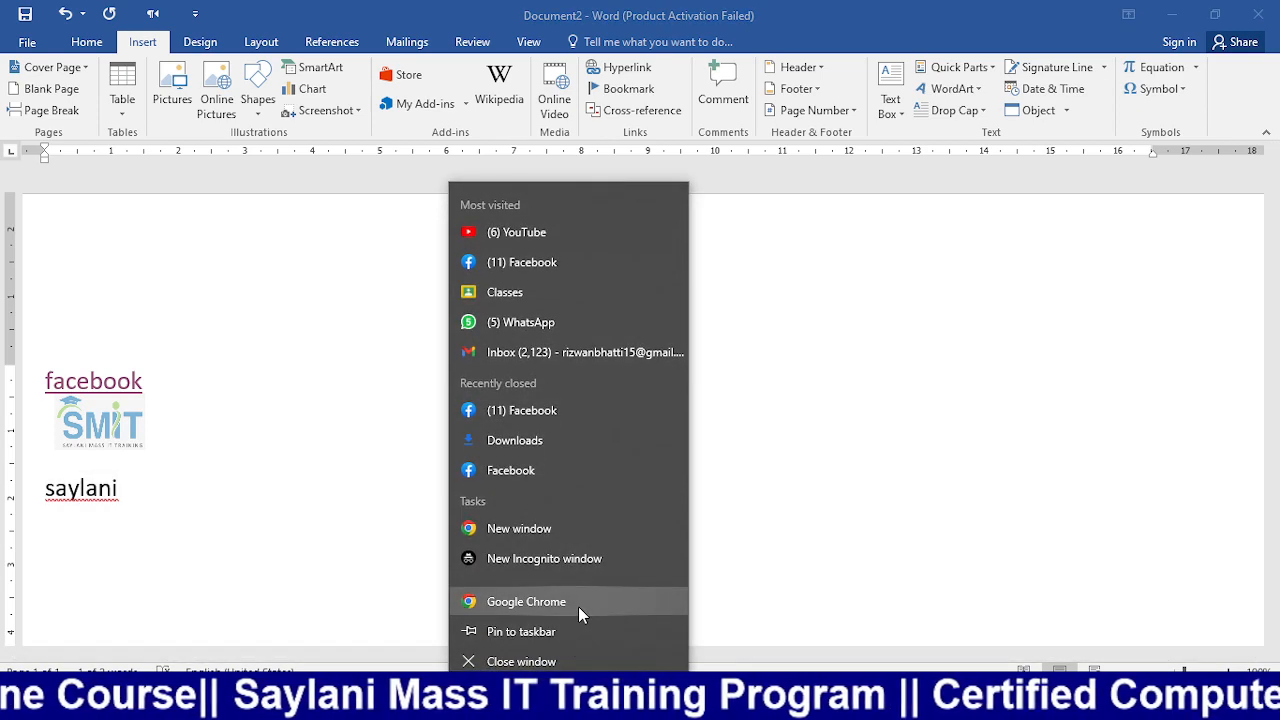
left_click(550, 531)
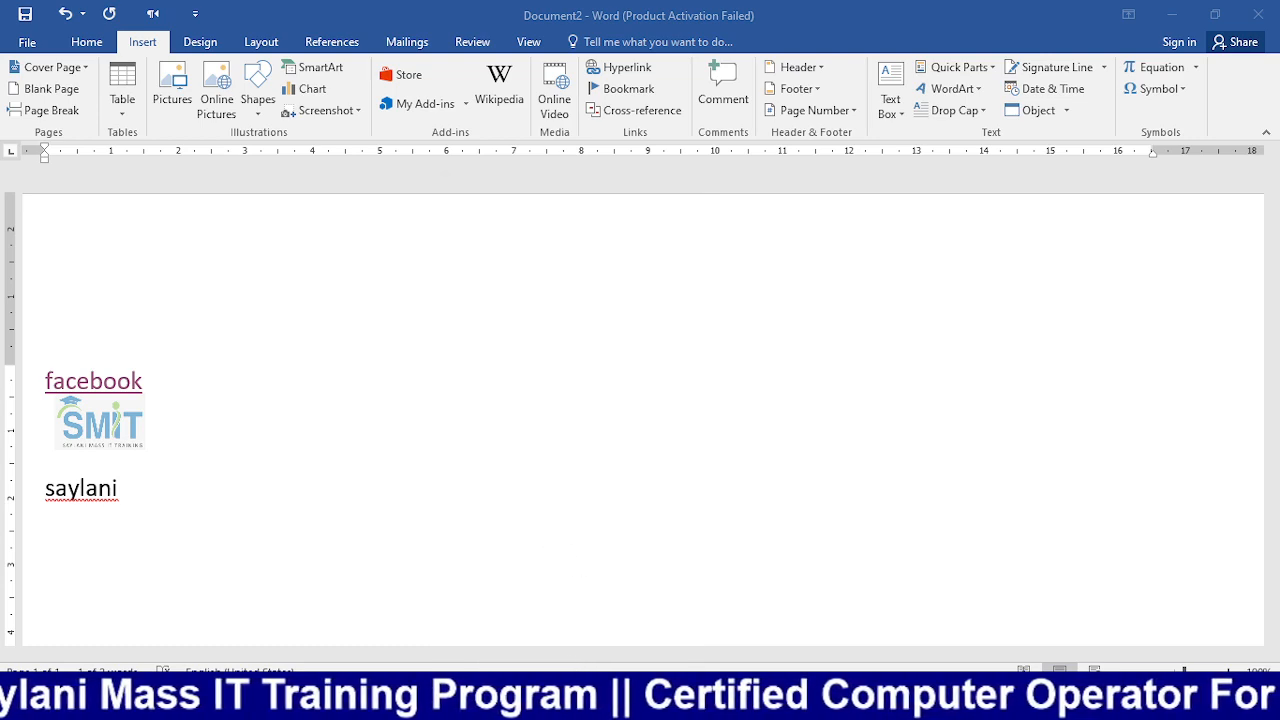
mouse_move(573, 700)
left_click(614, 623)
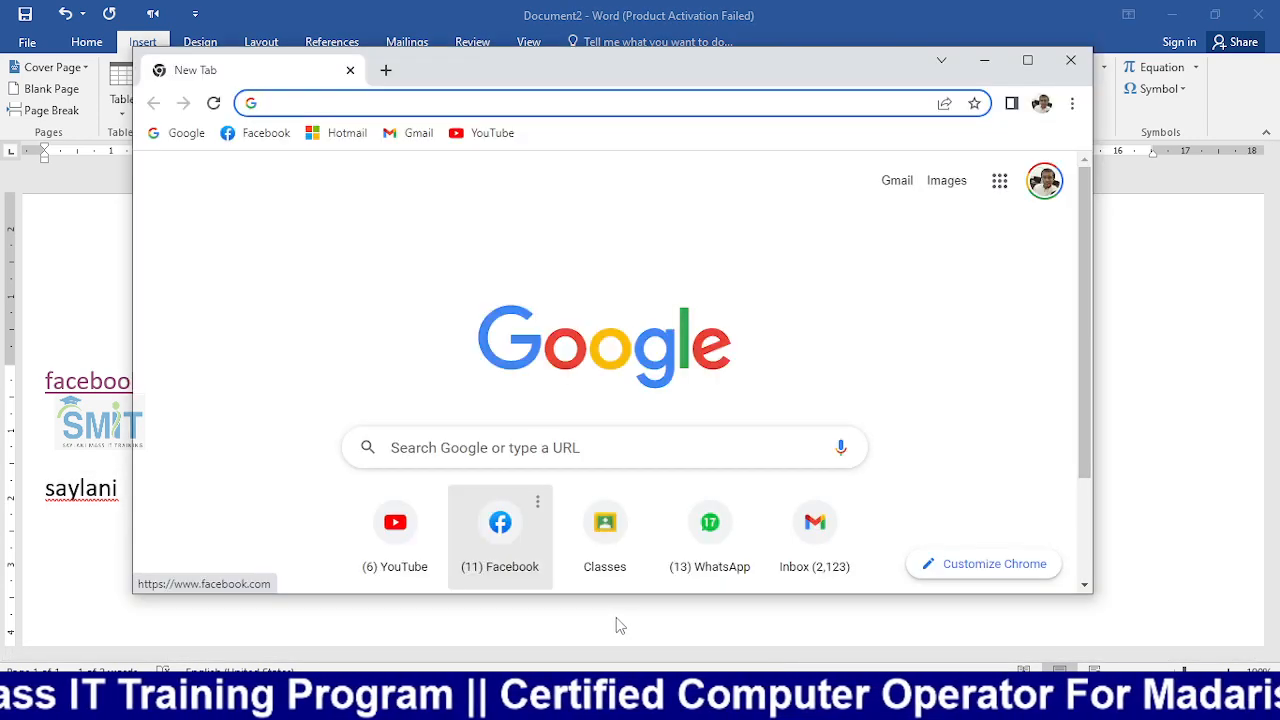
left_click(1027, 60)
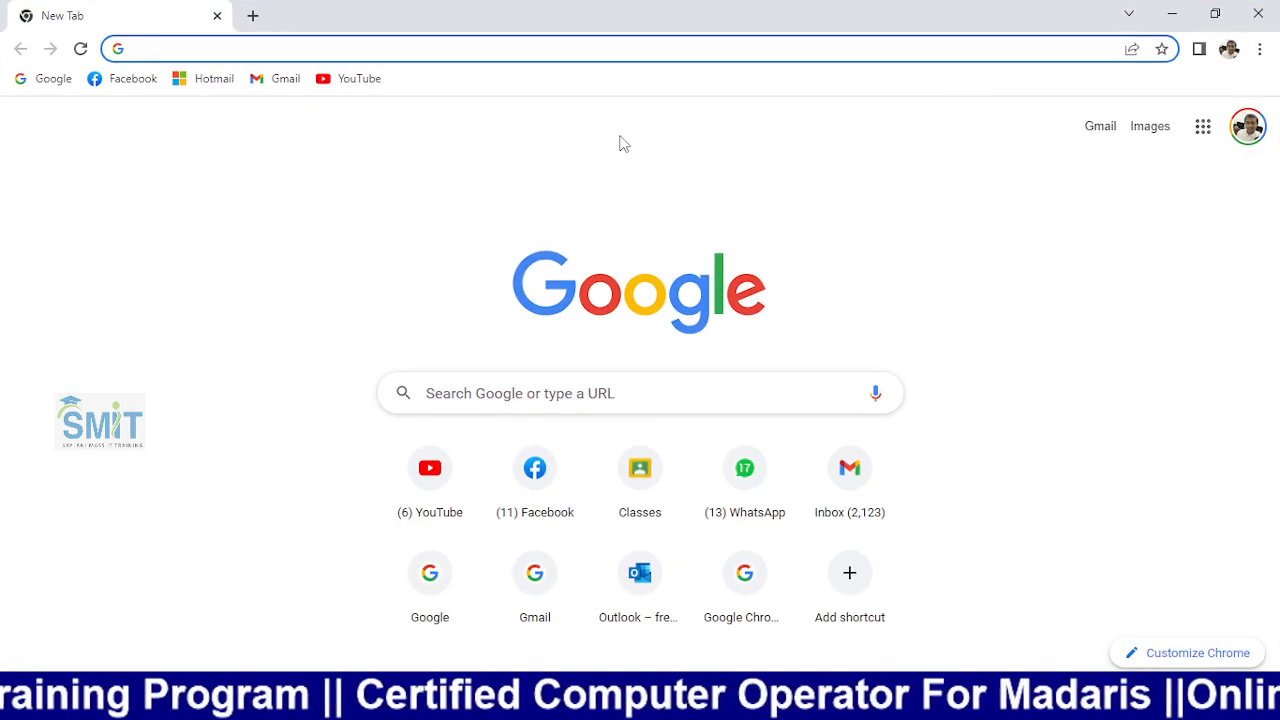
- Search Google for "saylani welfare" and open the Saylani Welfare Int Trust website from the results
left_click(595, 50)
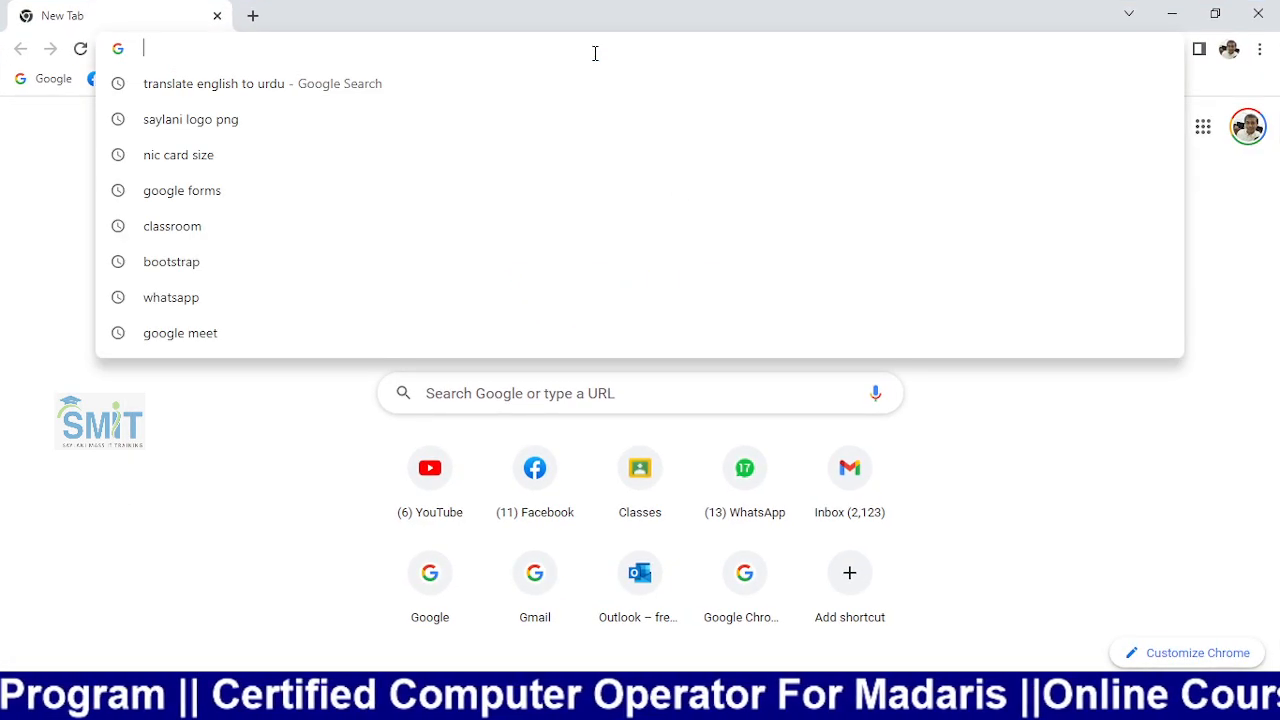
type("sa")
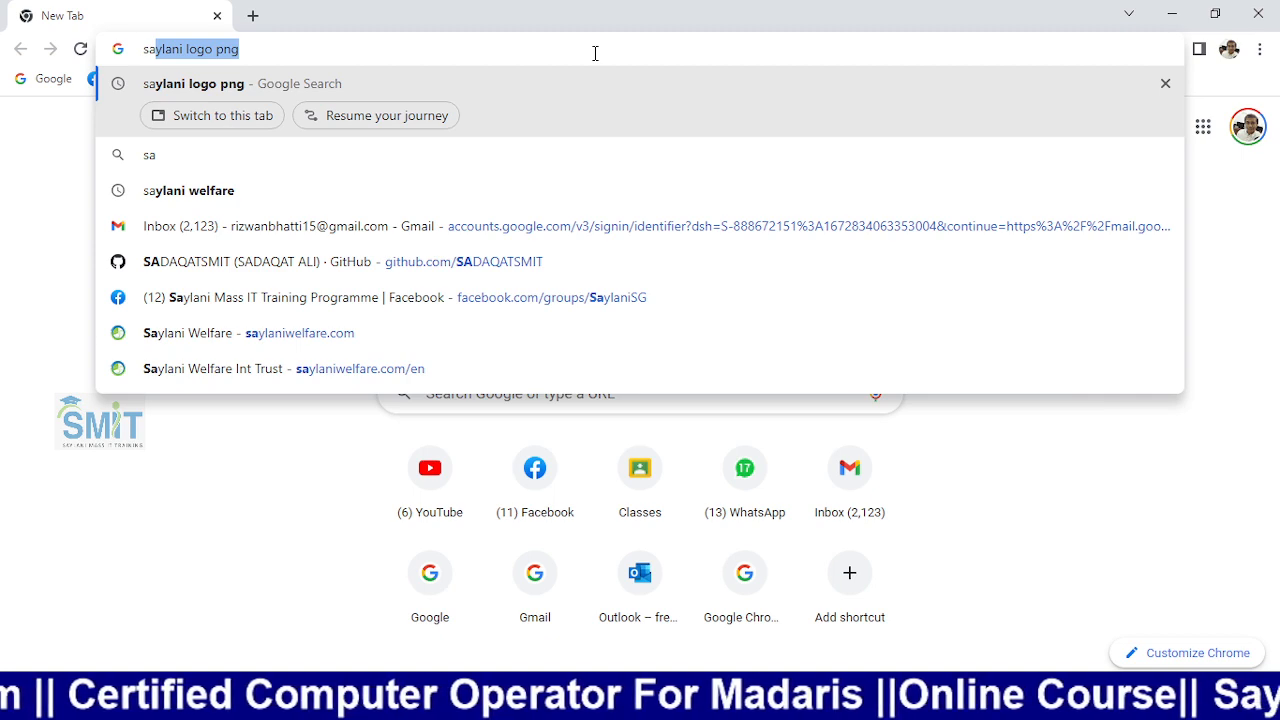
key("Down")
key("Down")
key("Return")
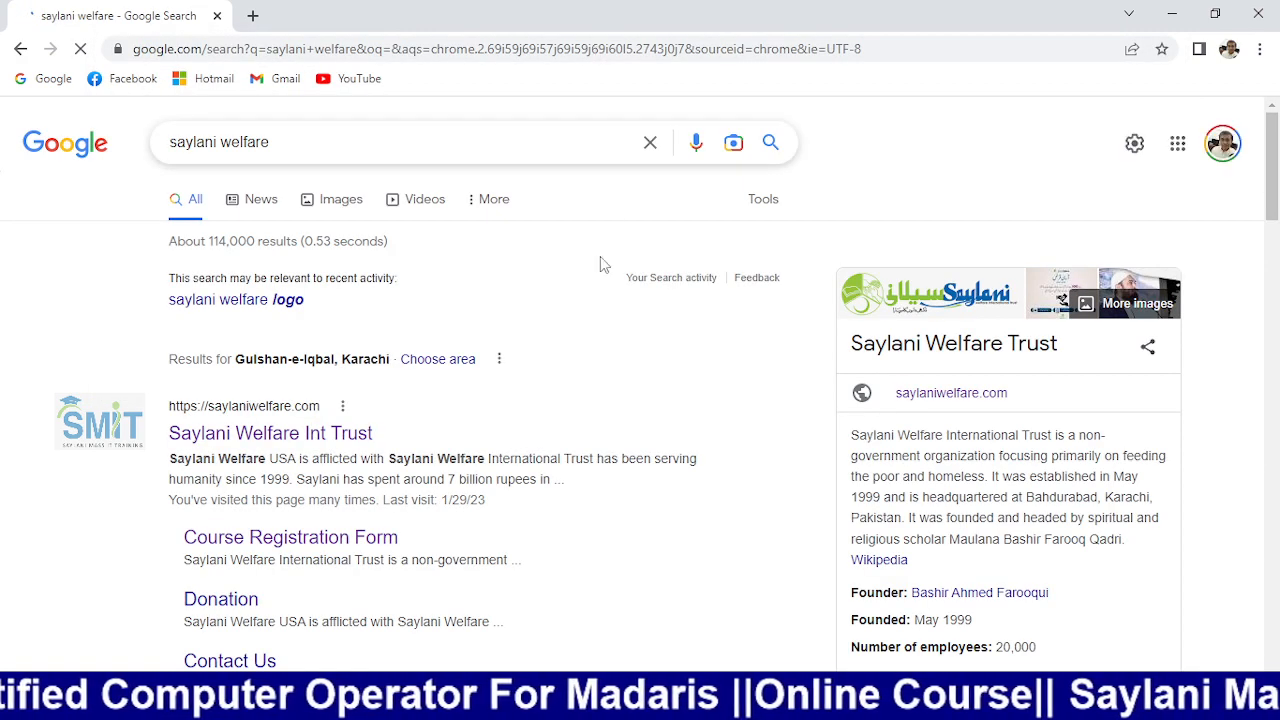
left_click(285, 436)
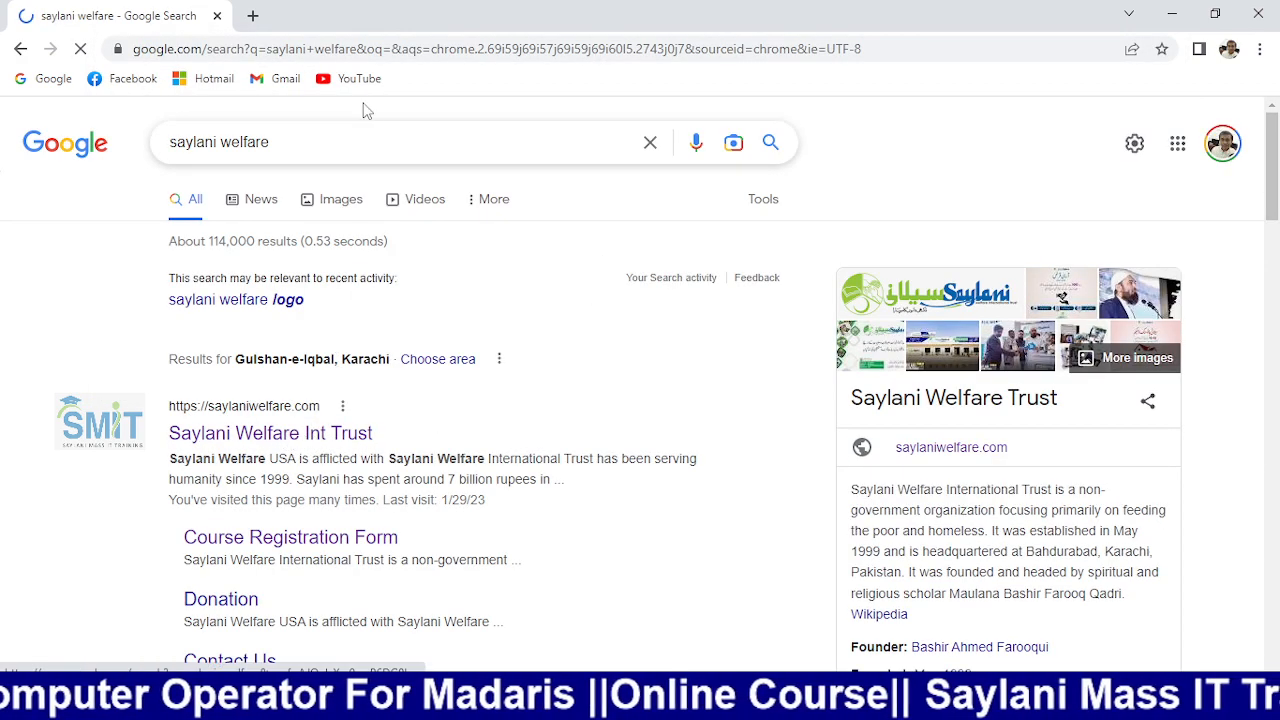
- Copy the Saylani Welfare website's address and switch back to the Word document
left_click(384, 46)
key("ctrl+c")
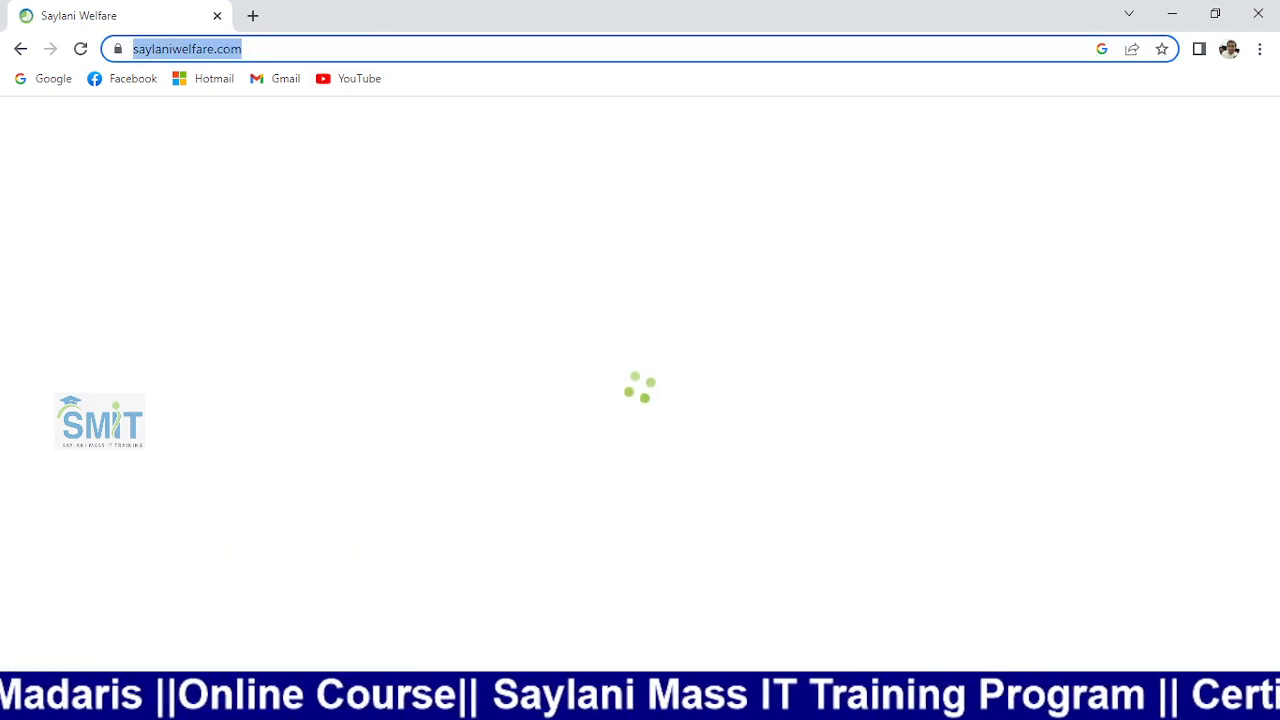
mouse_move(657, 705)
left_click(694, 631)
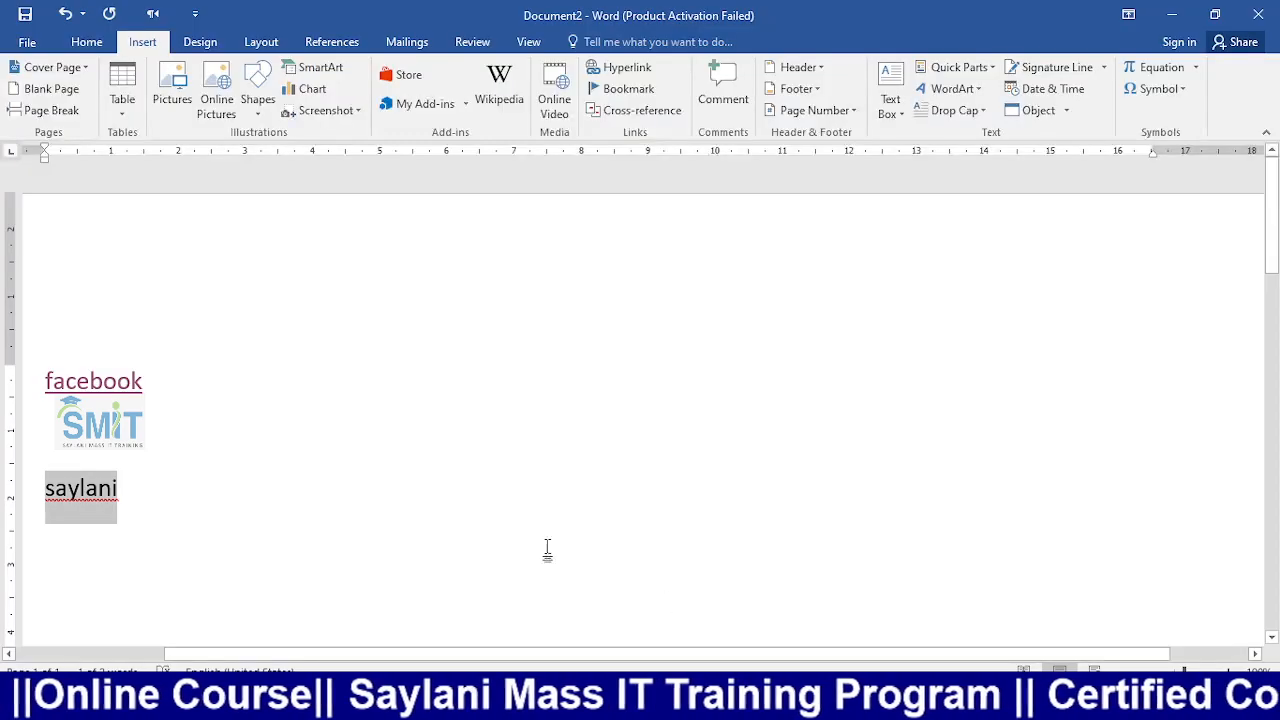
key("ctrl+k")
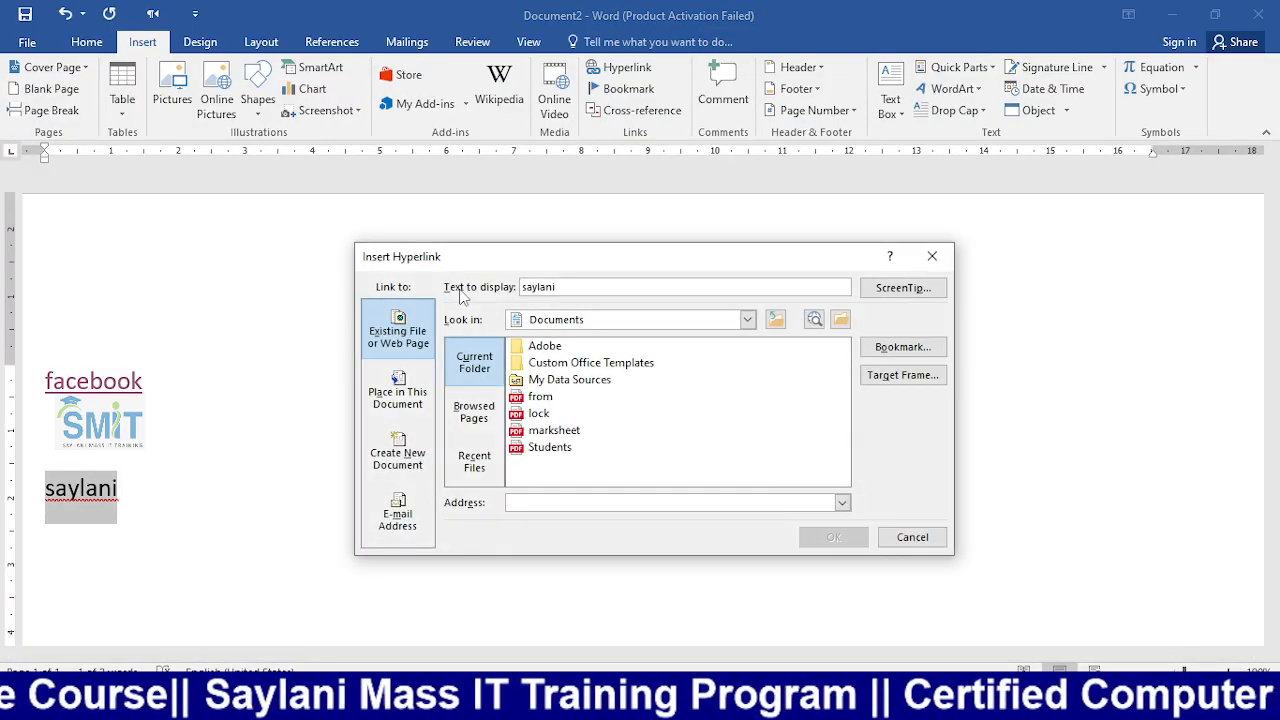
left_click(669, 503)
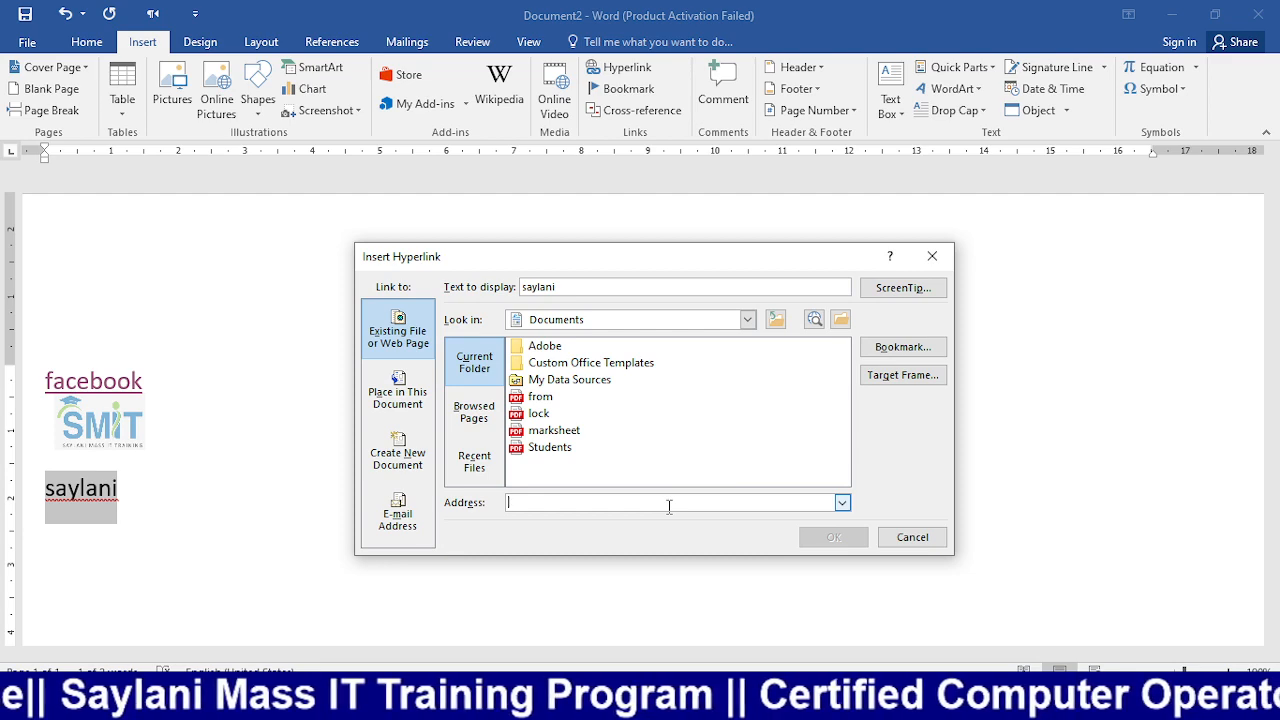
key("ctrl+v")
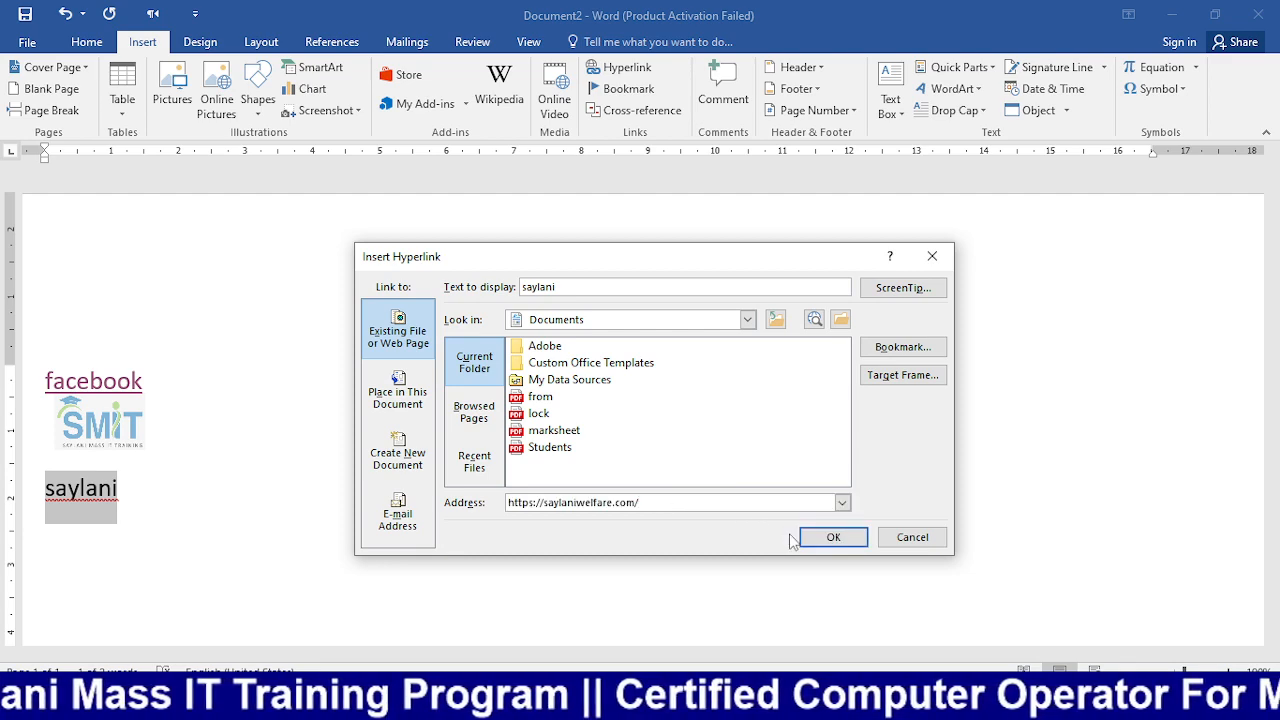
left_click(832, 537)
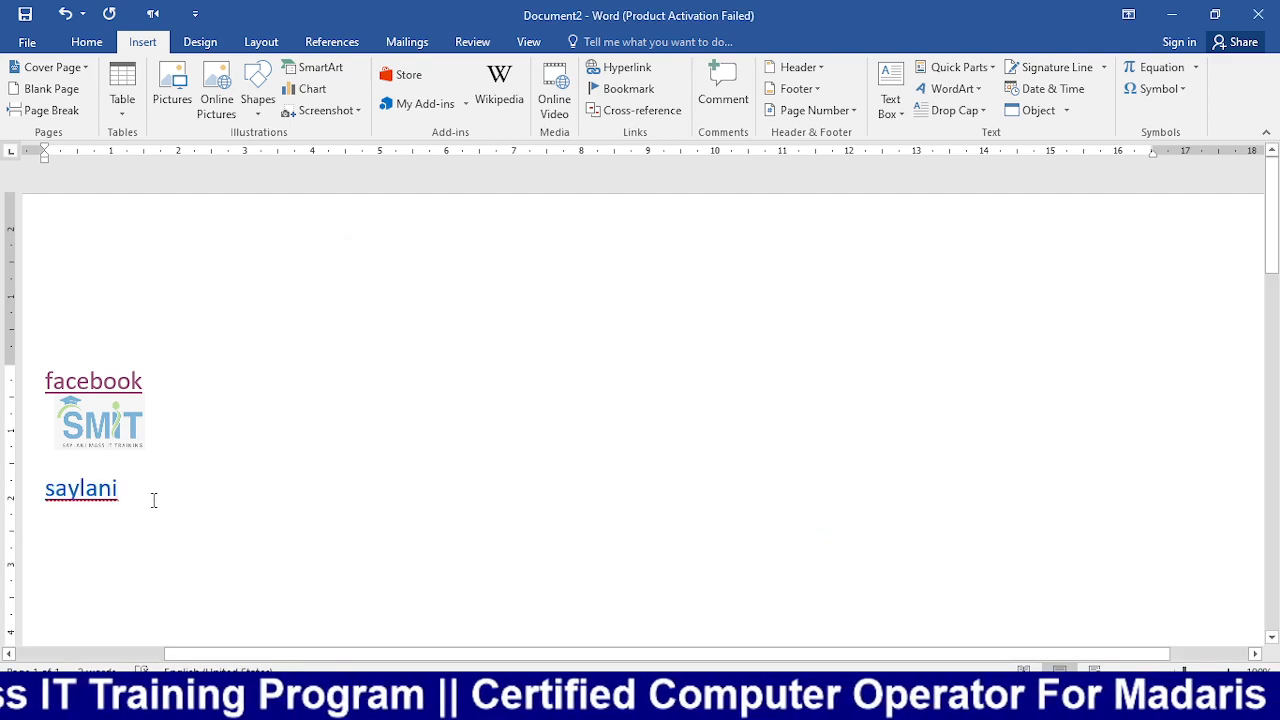
left_click(104, 488)
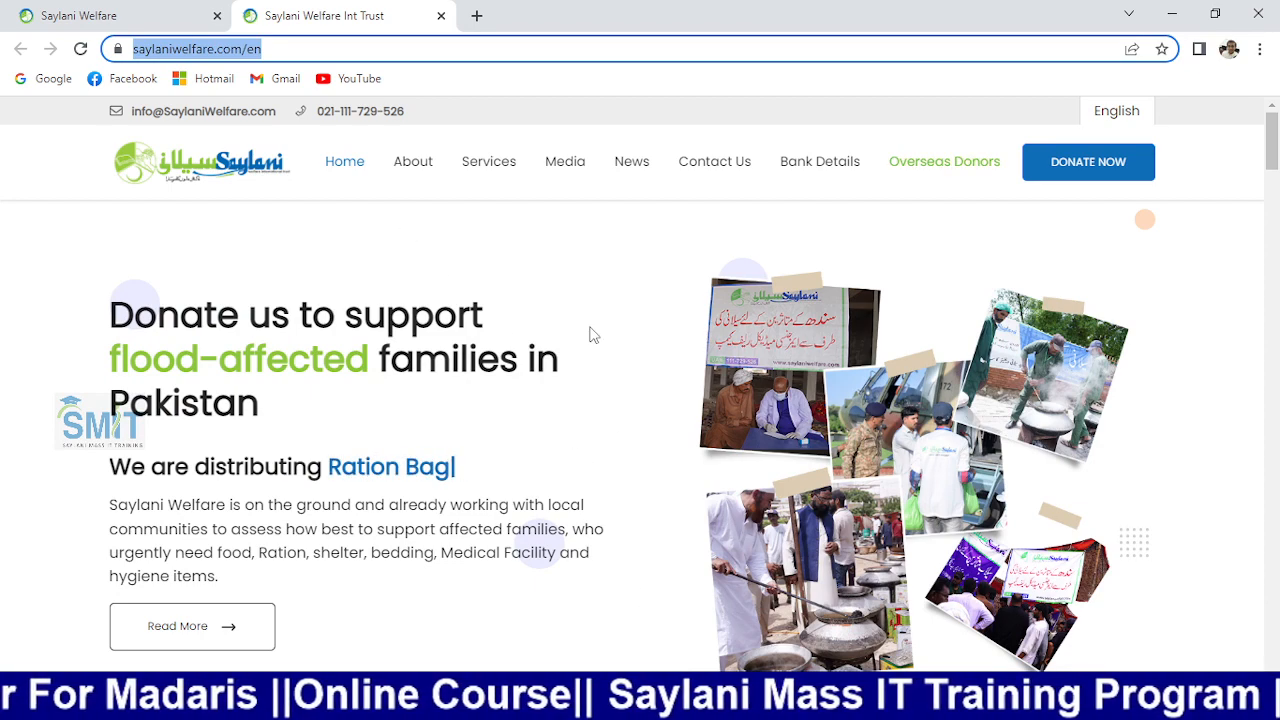
- Search for "dawateislami" in a new browser tab and open the Dawateislami.net website from the results
left_click(478, 16)
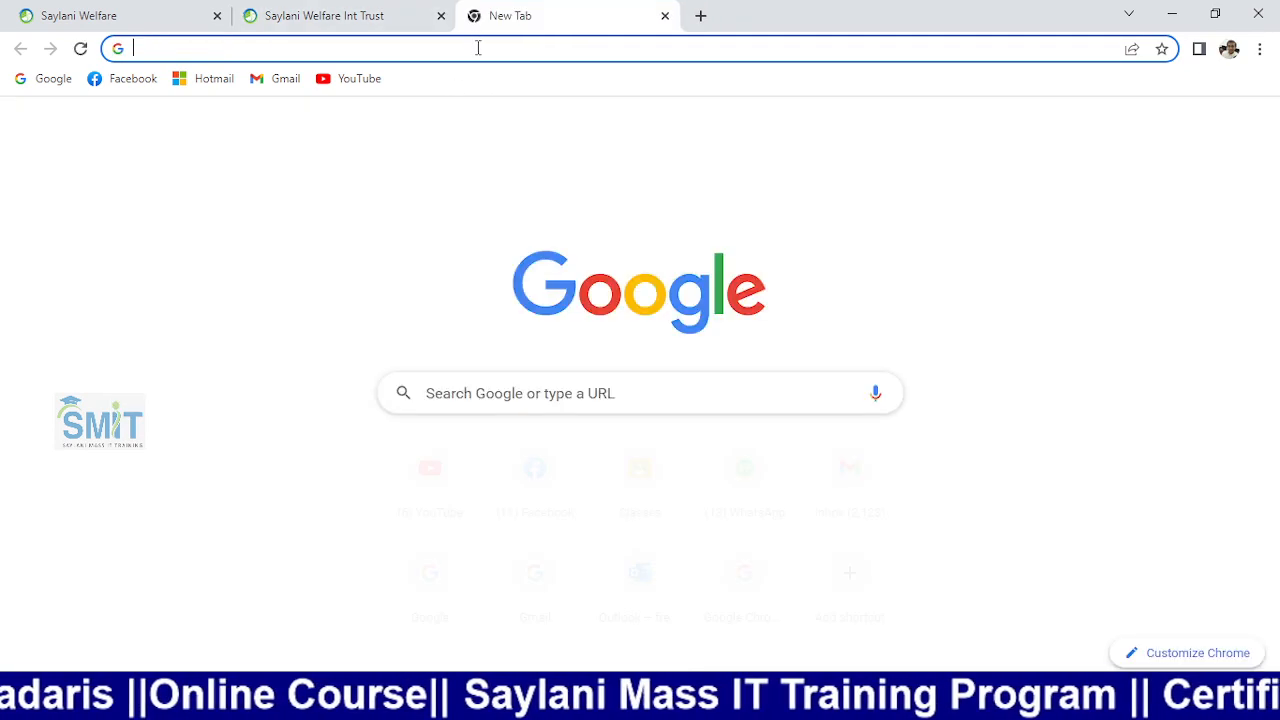
left_click(476, 48)
type("da")
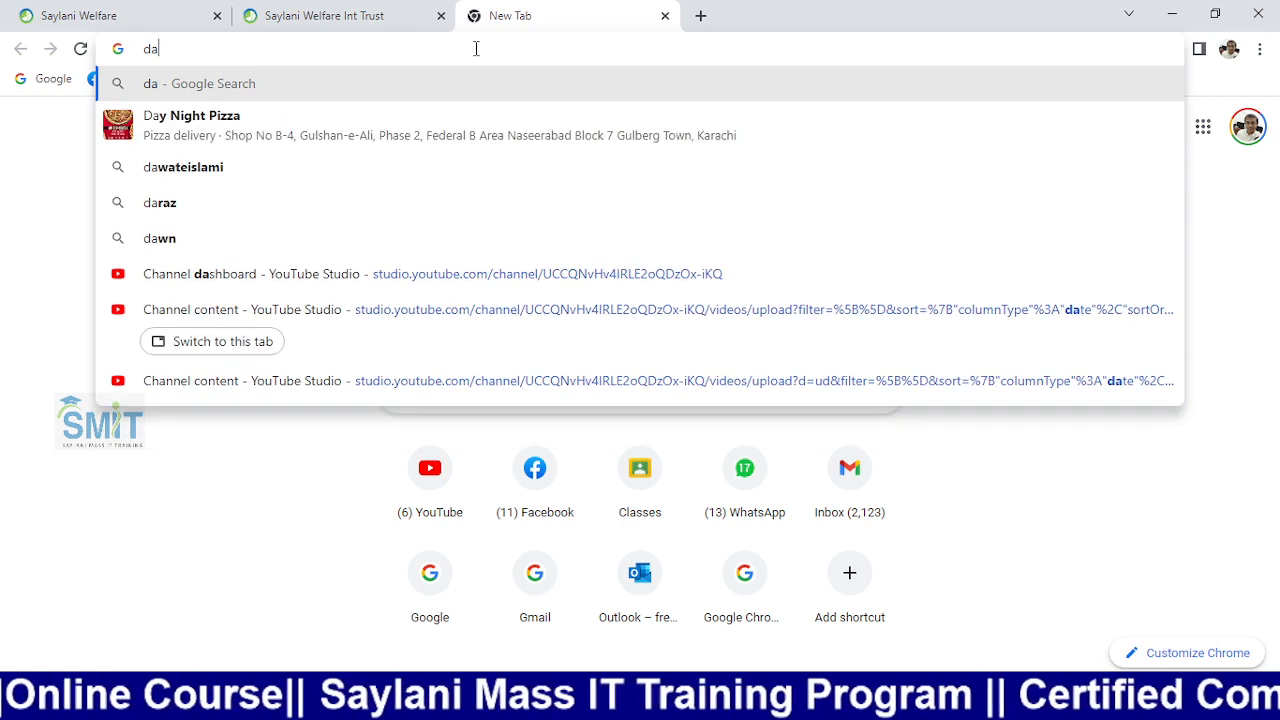
key("Down")
key("Down")
key("Down")
key("Up")
key("Return")
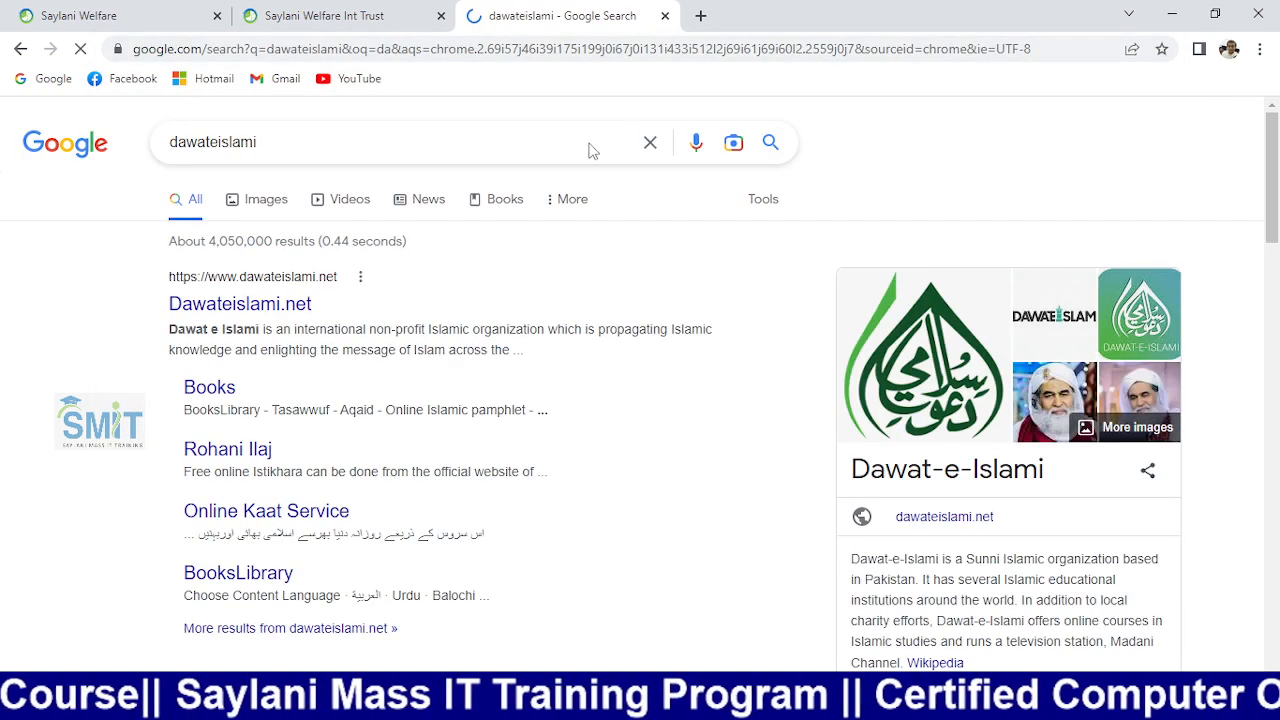
left_click(302, 303)
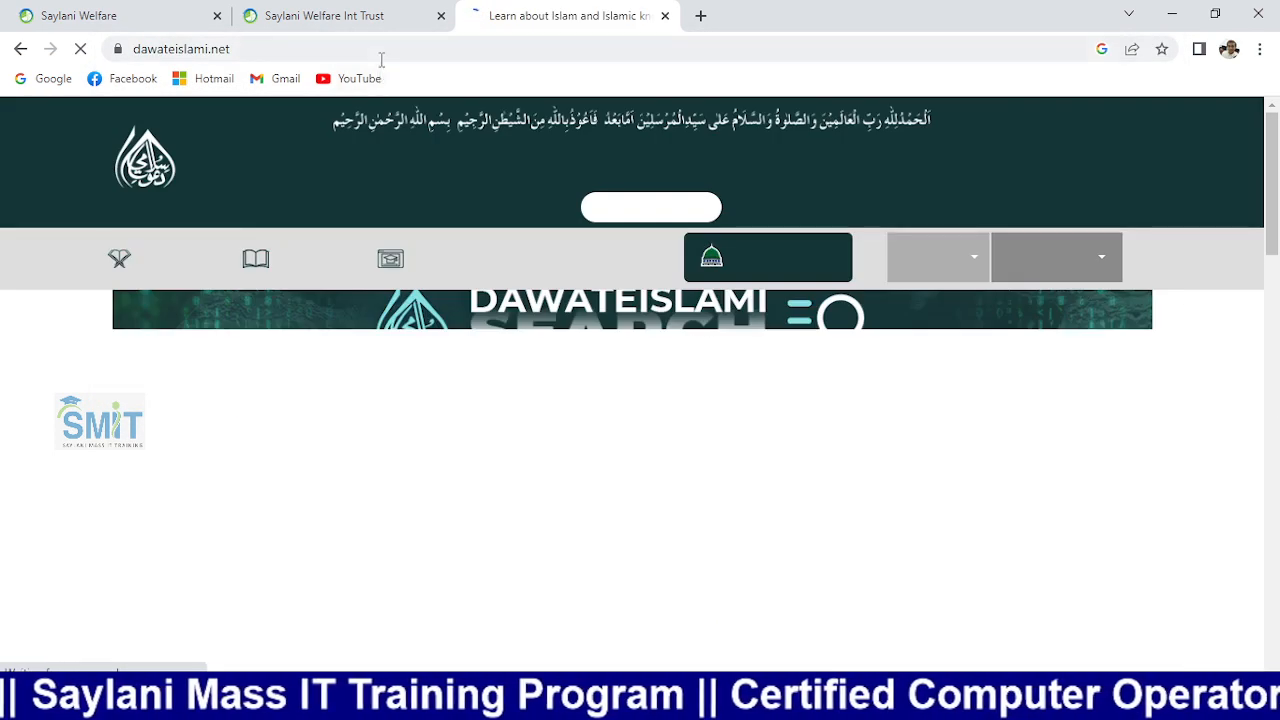
- Copy the Dawateislami website's address, switch back to Word and start a new line below the "saylani" link
left_click(378, 54)
key("ctrl+c")
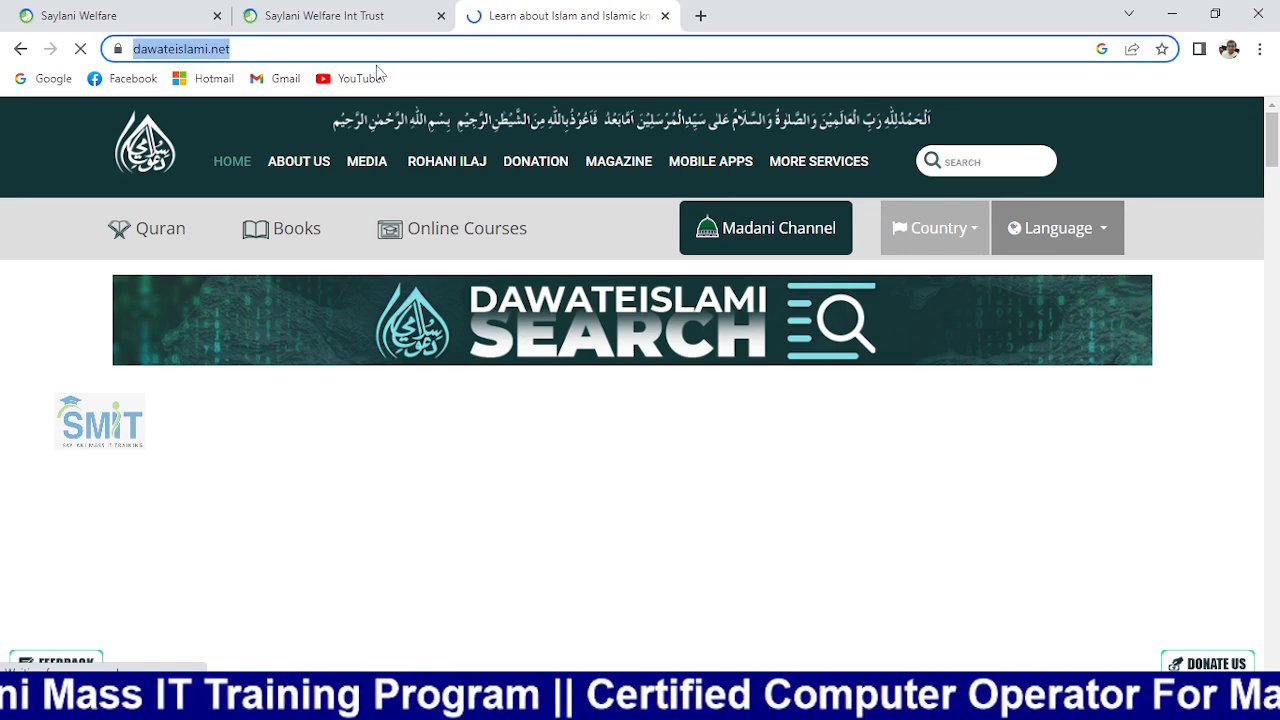
key("alt+Tab")
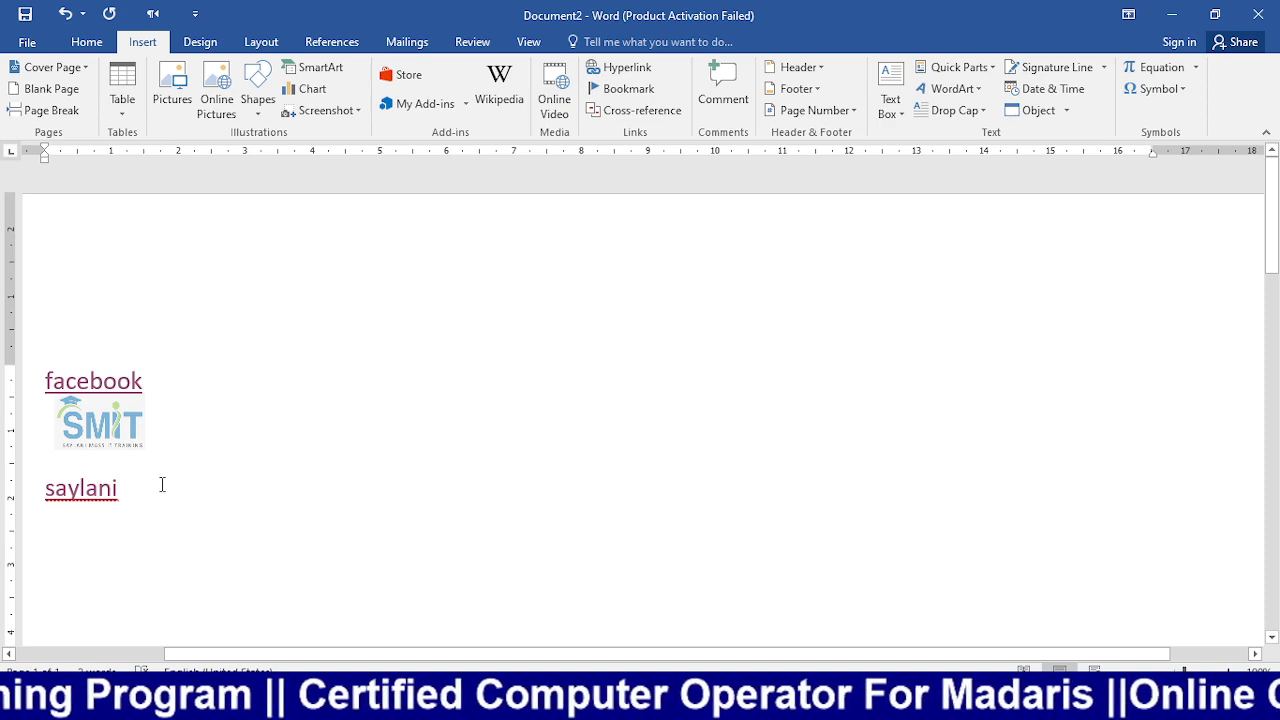
key("Return")
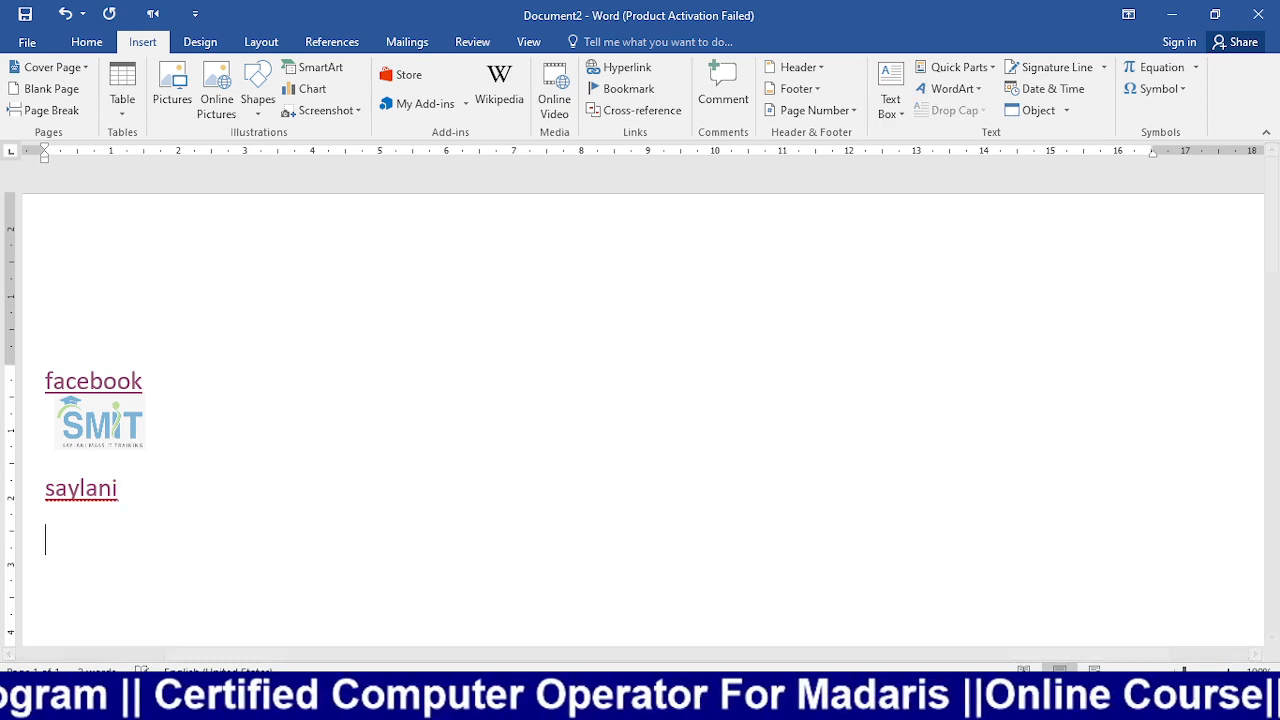
left_click(630, 68)
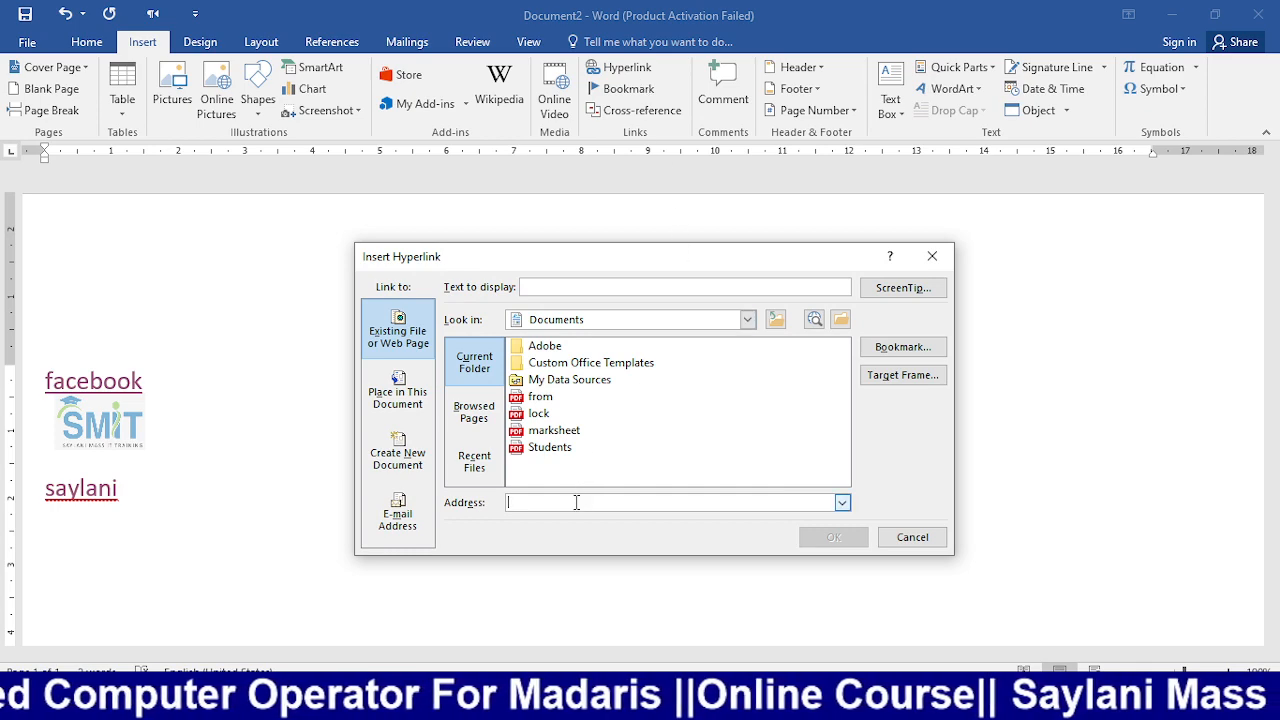
key("ctrl+v")
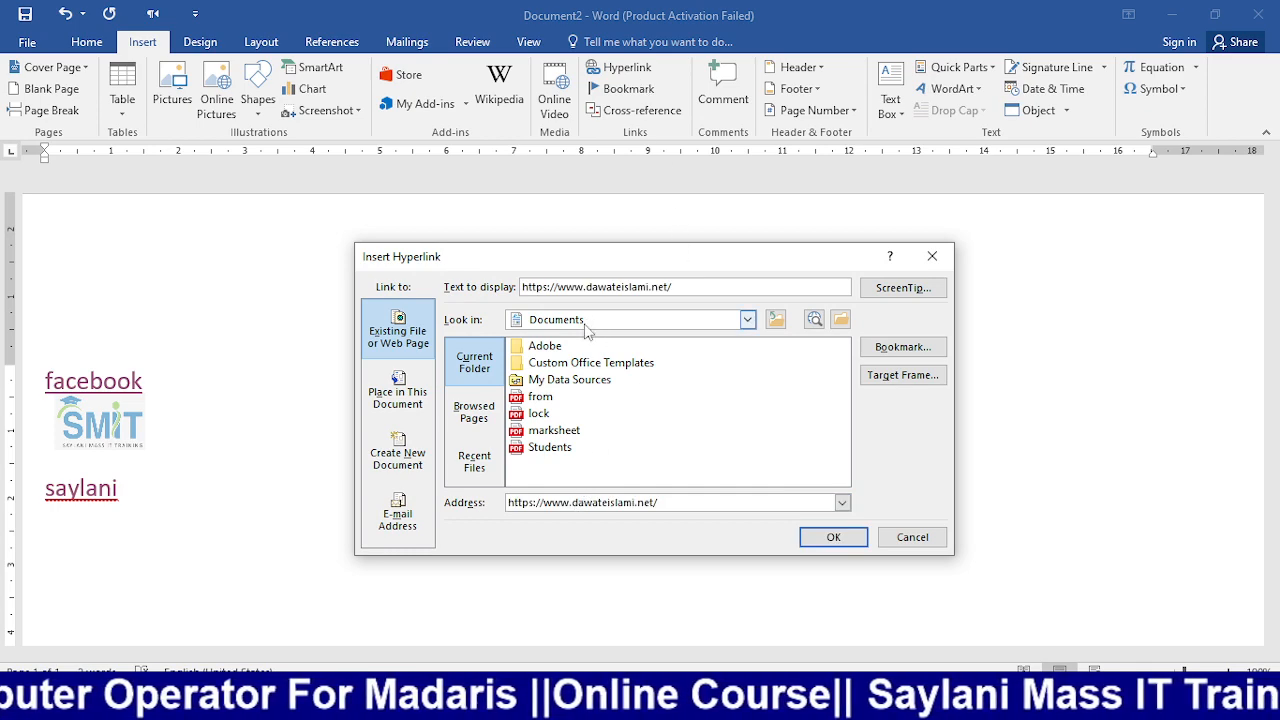
left_click_drag(671, 287, 524, 287)
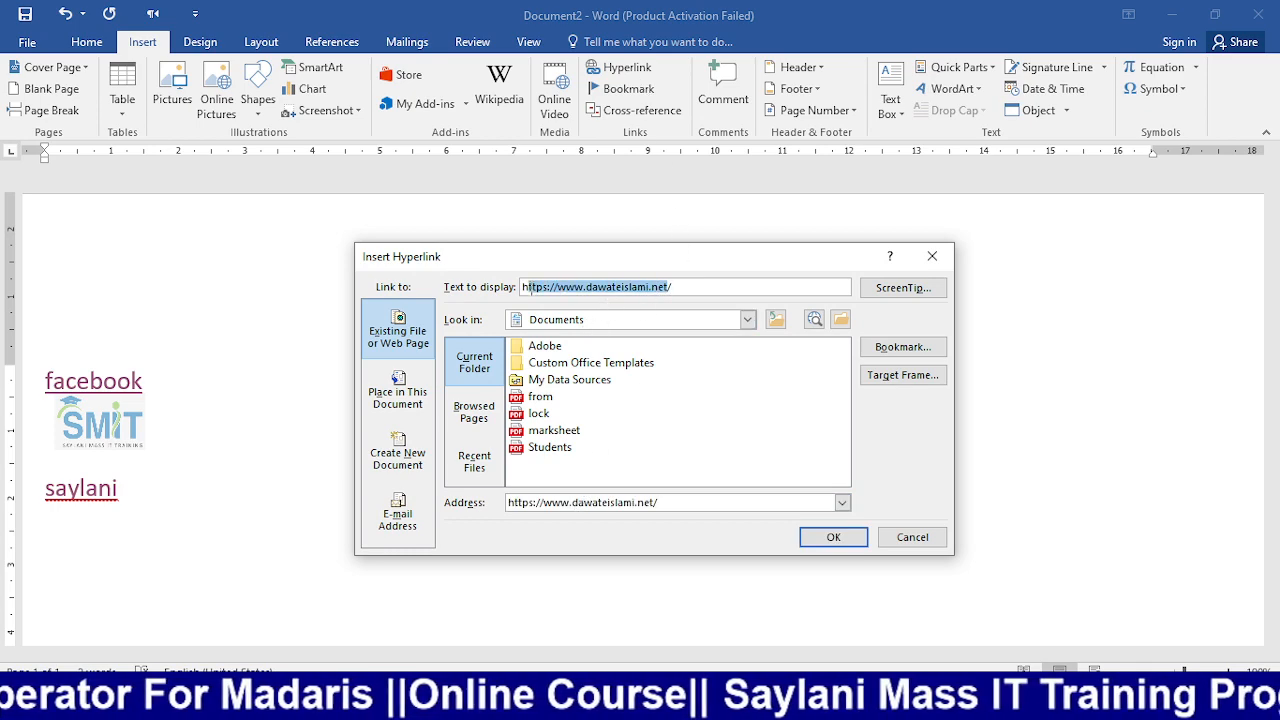
left_click_drag(692, 287, 516, 287)
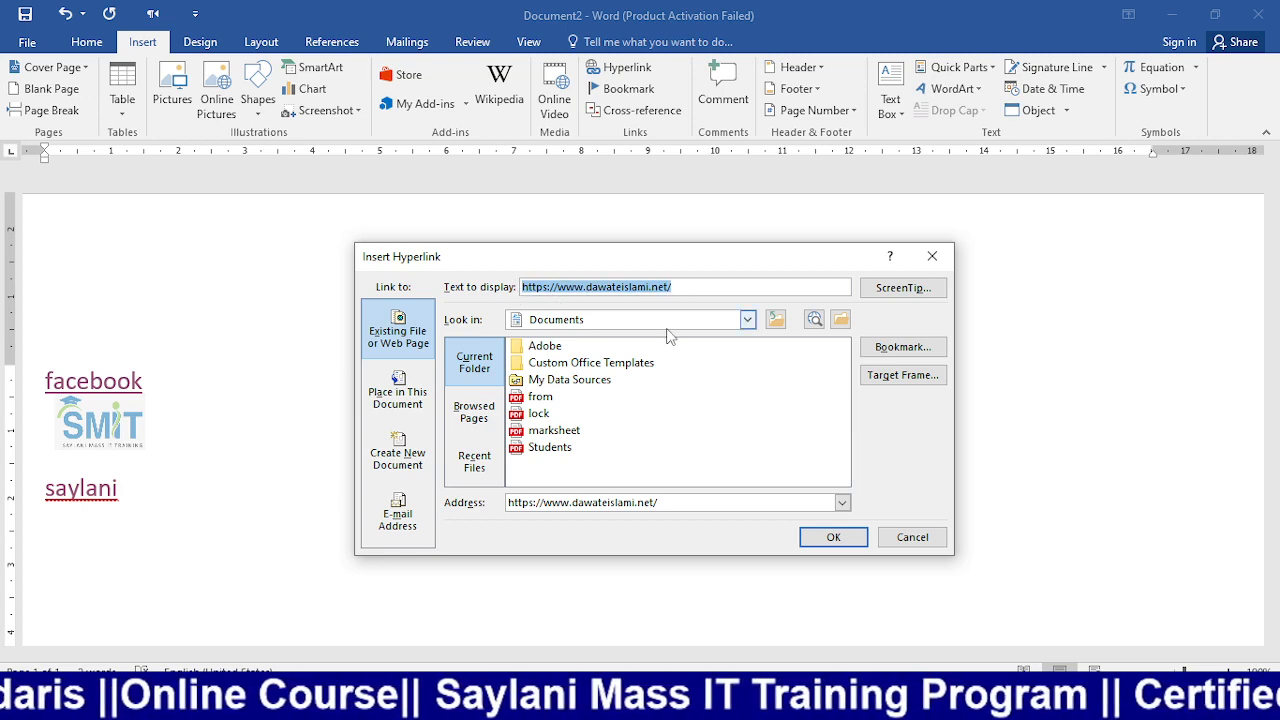
type("Dawate Islami")
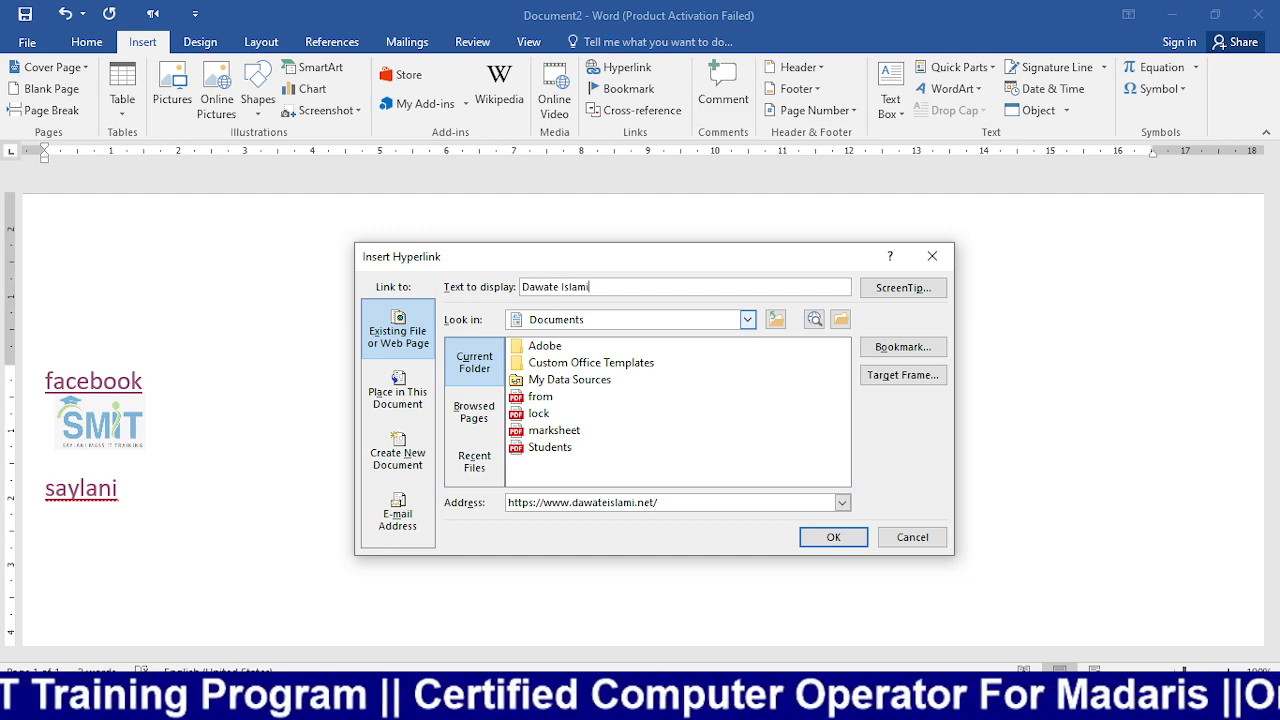
left_click(812, 537)
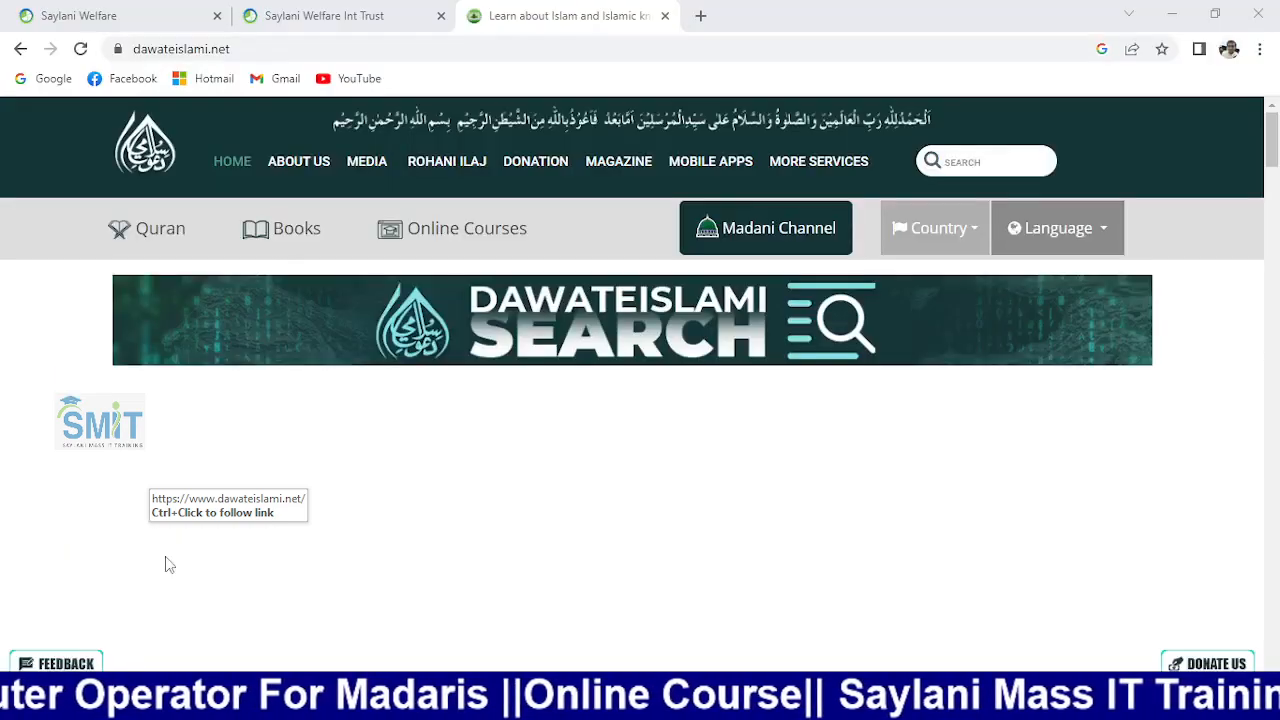
- Look through the home page of the opened Dawateislami website and switch back to Document2 in Word
scroll(253, 457, "down", 4)
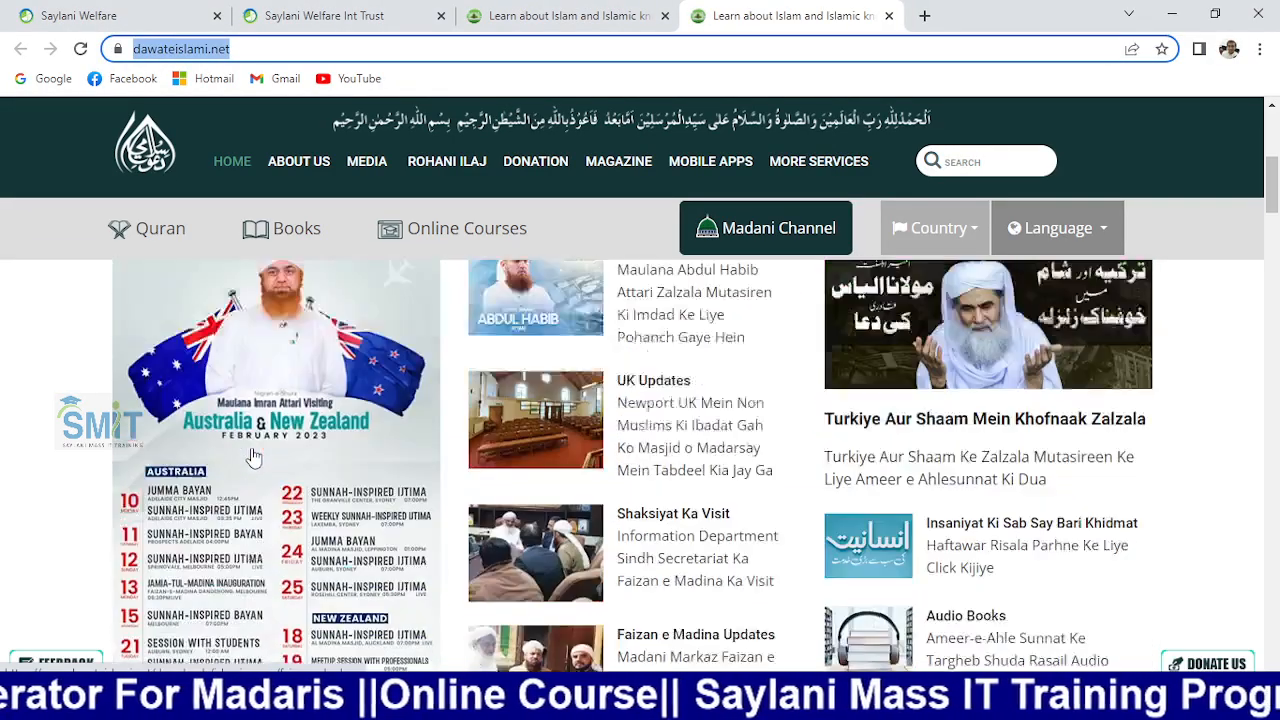
scroll(253, 457, "down", 1)
scroll(253, 457, "up", 5)
scroll(253, 457, "down", 1)
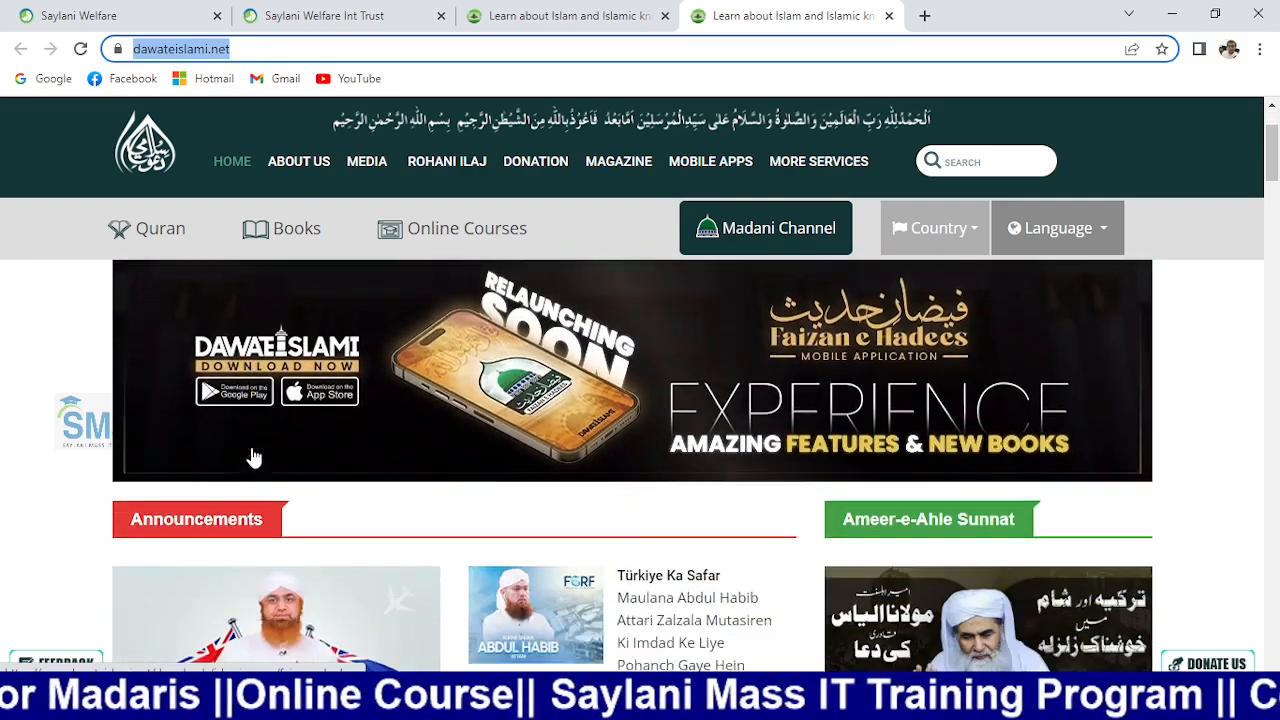
scroll(253, 457, "down", 2)
scroll(253, 457, "up", 3)
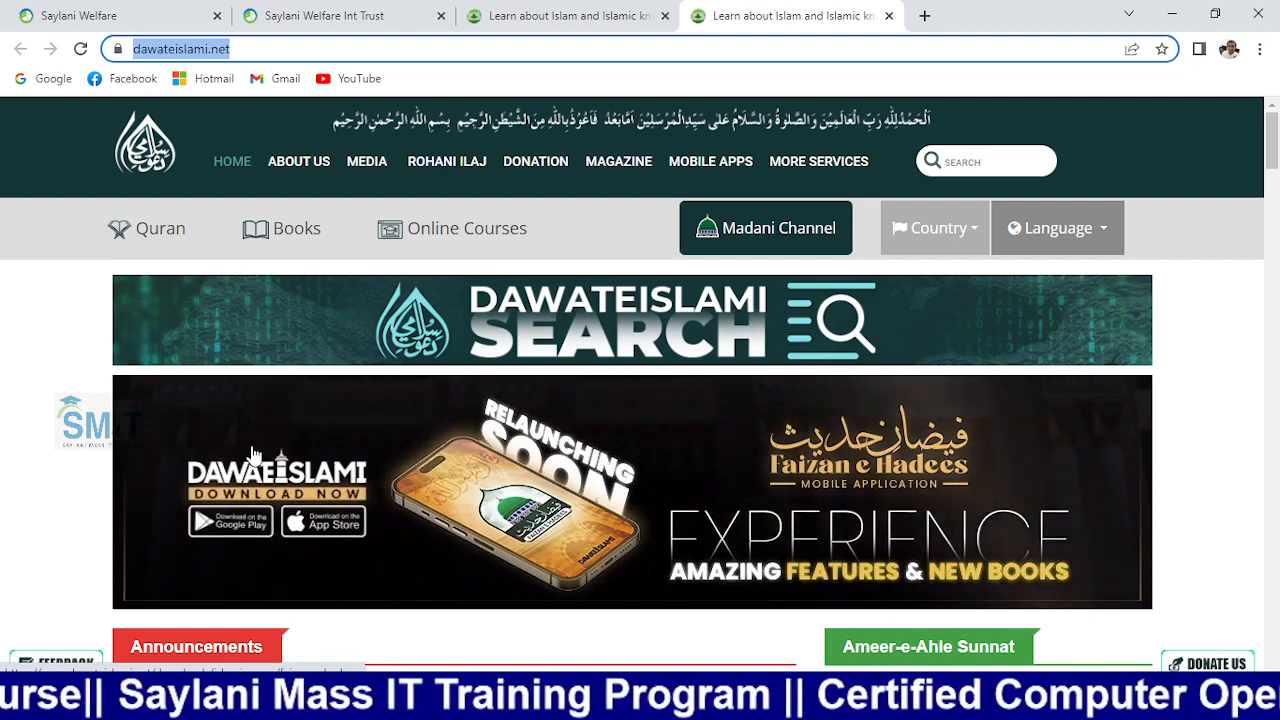
left_click(660, 703)
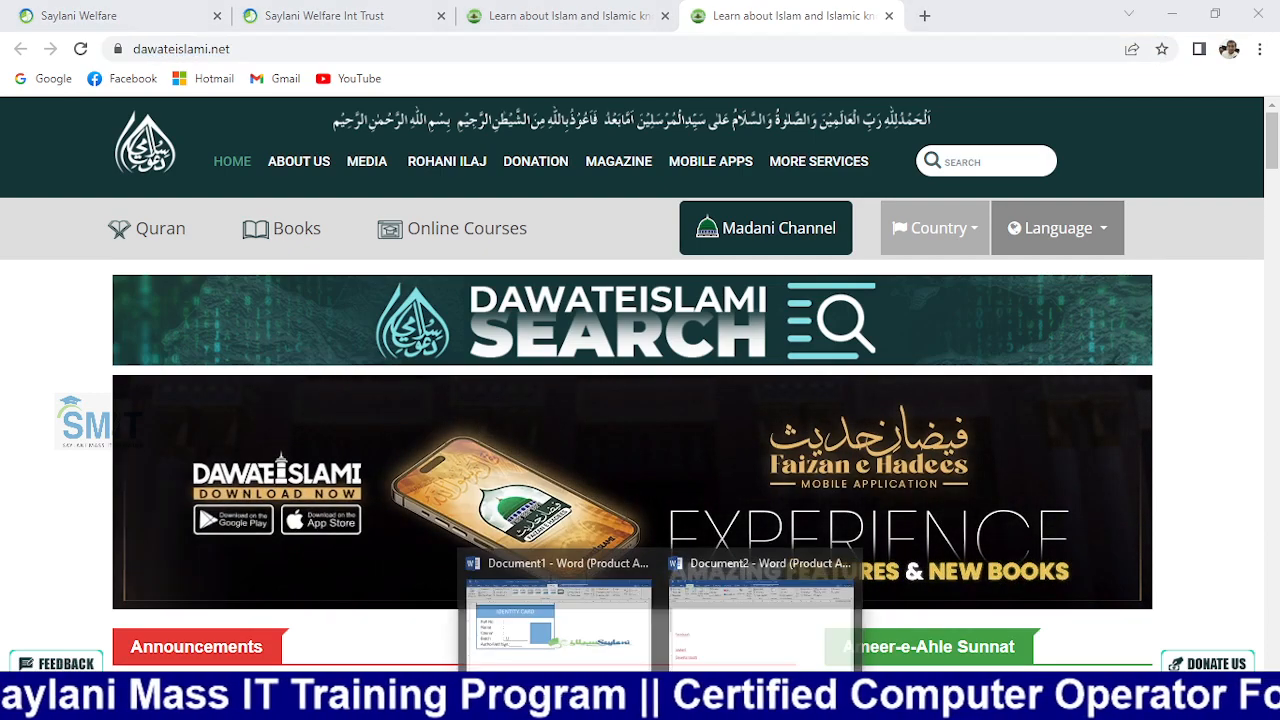
left_click(760, 620)
- Delete the three hyperlinks "facebook", "saylani" and "Dawate Islami" from the document
scroll(371, 497, "down", 4)
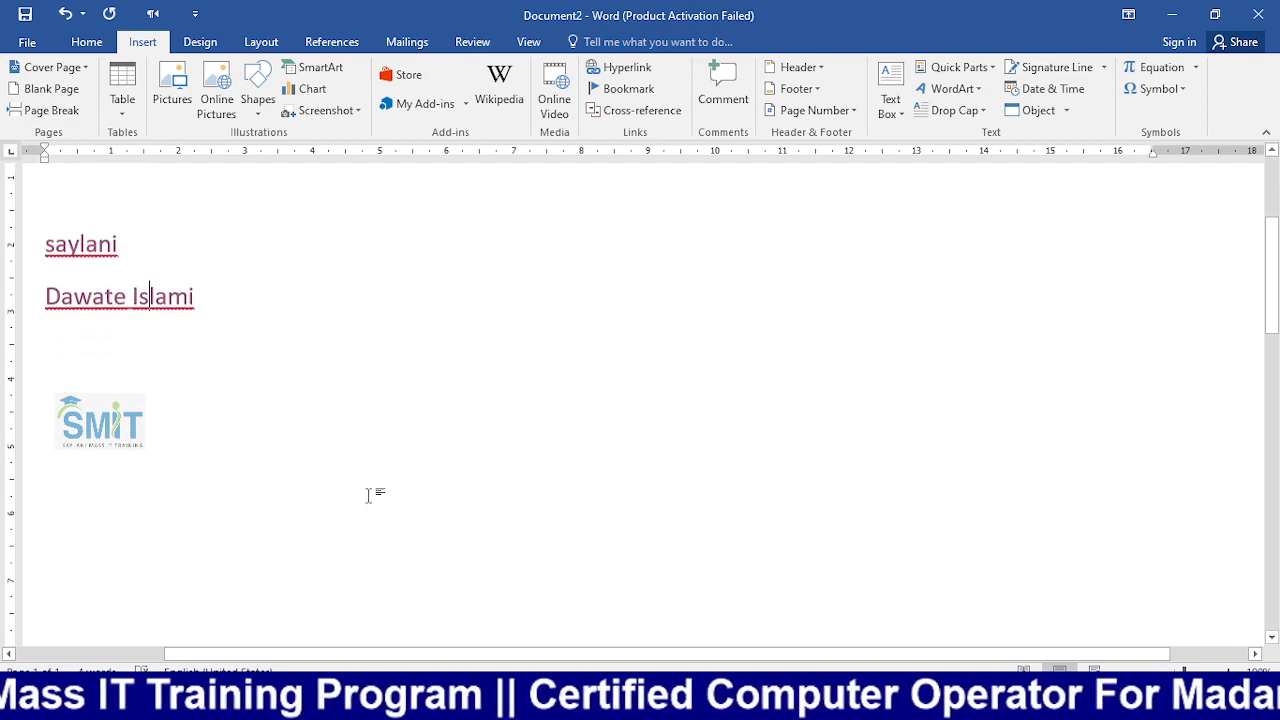
scroll(240, 322, "up", 1)
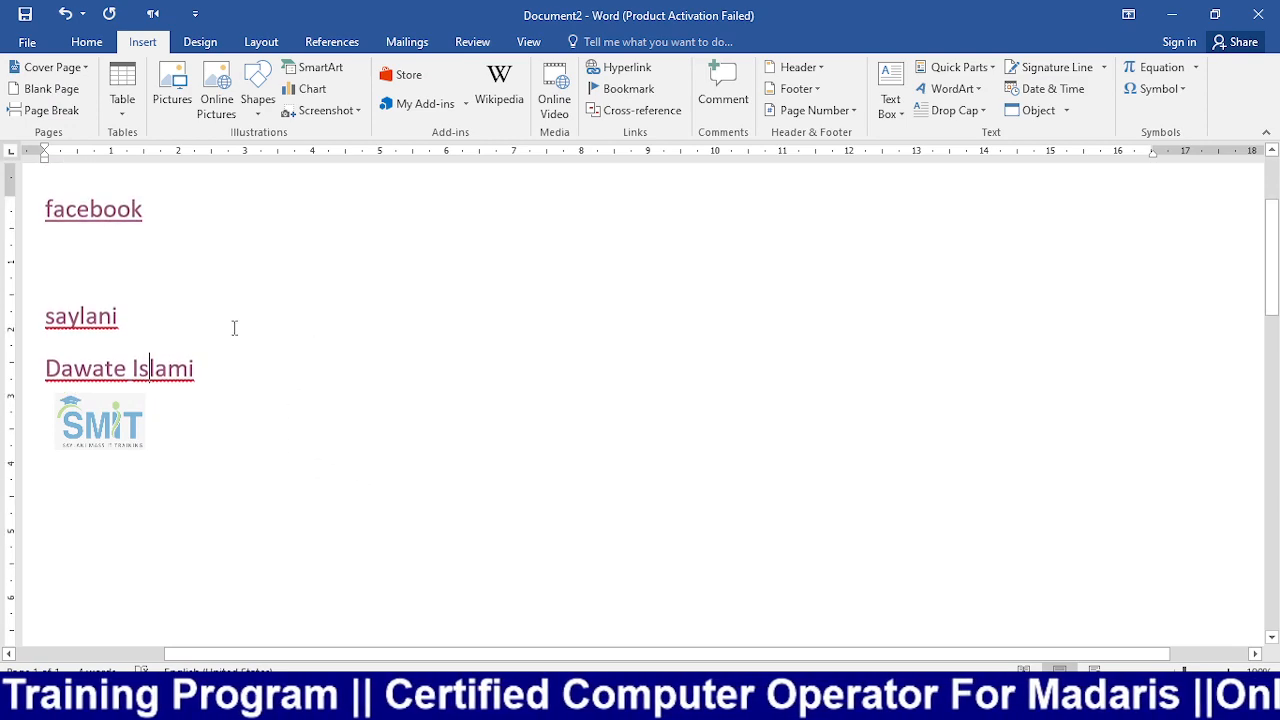
scroll(234, 328, "up", 1)
left_click_drag(229, 466, 44, 296)
left_click(221, 480)
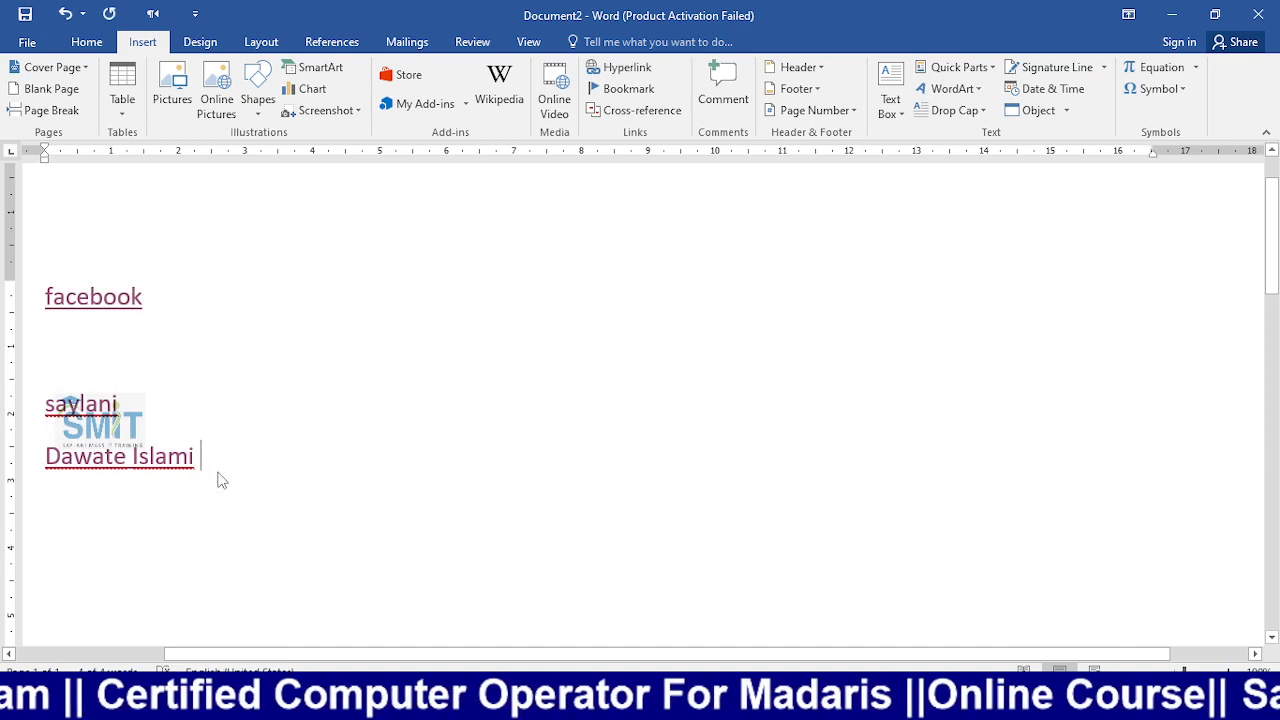
left_click_drag(221, 480, 44, 292)
key("Delete")
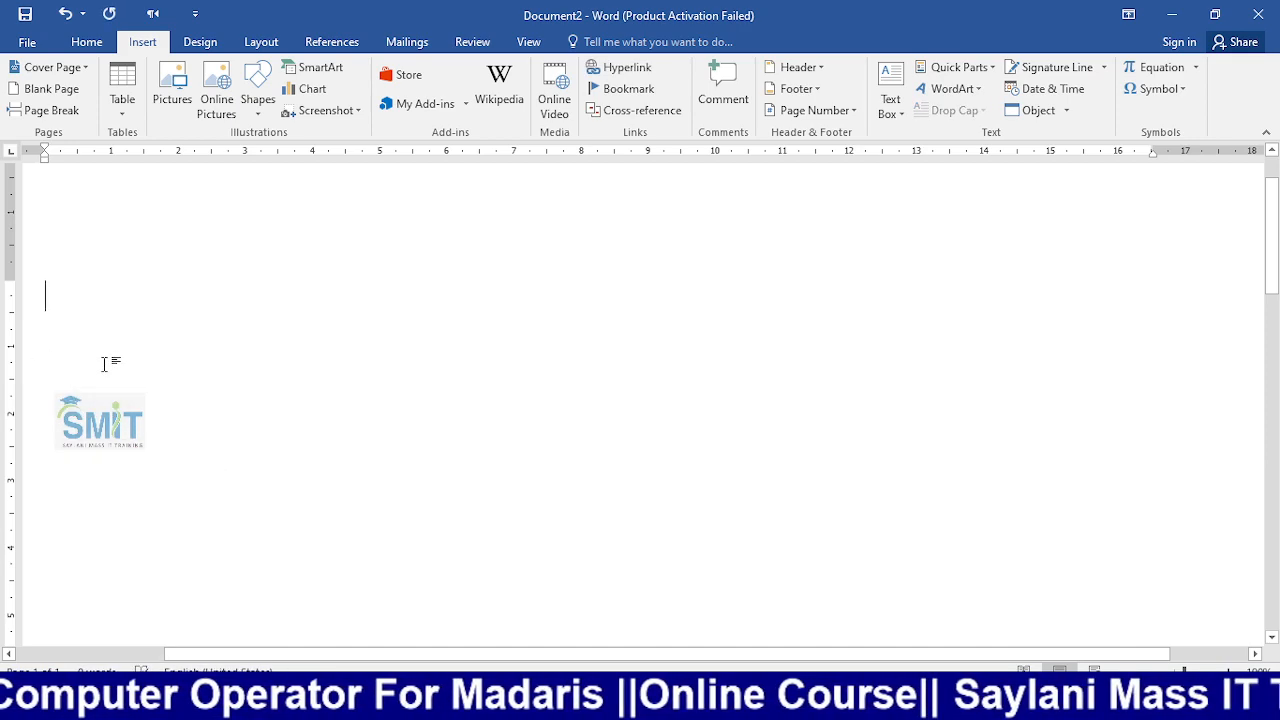
- Write "Saylani logo" on the first line of the emptied document
type("Sa")
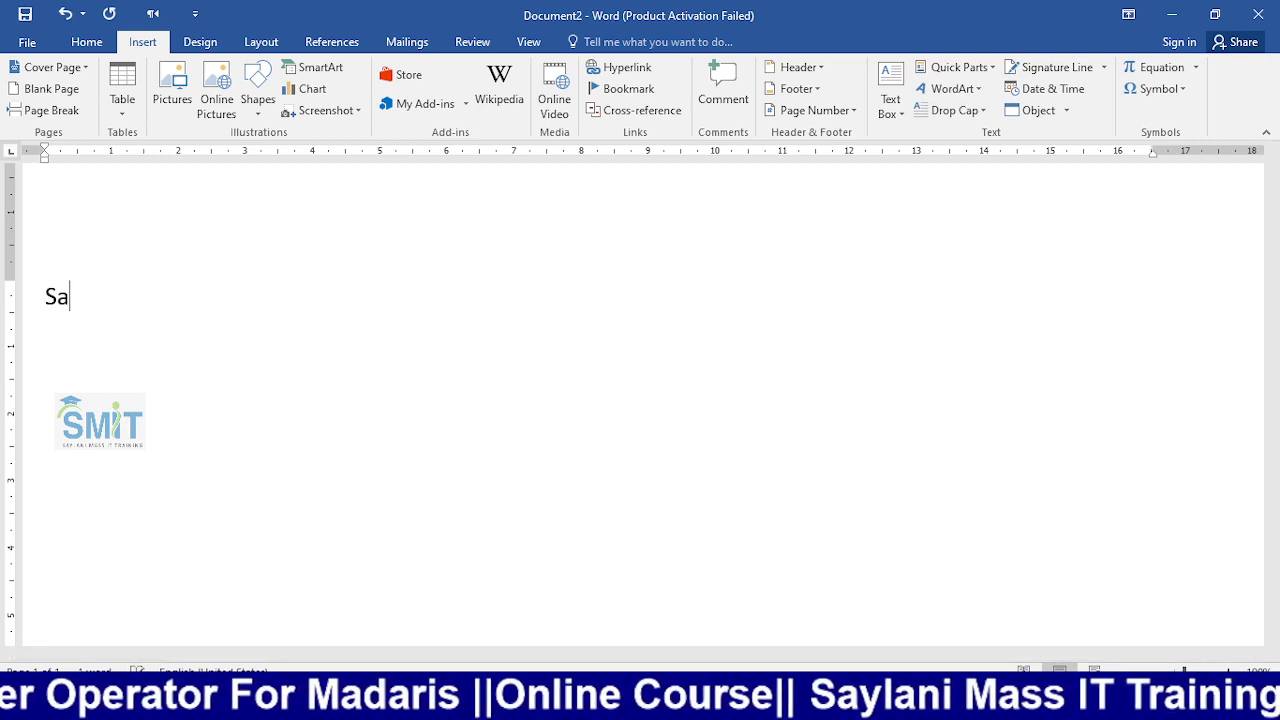
type("yla")
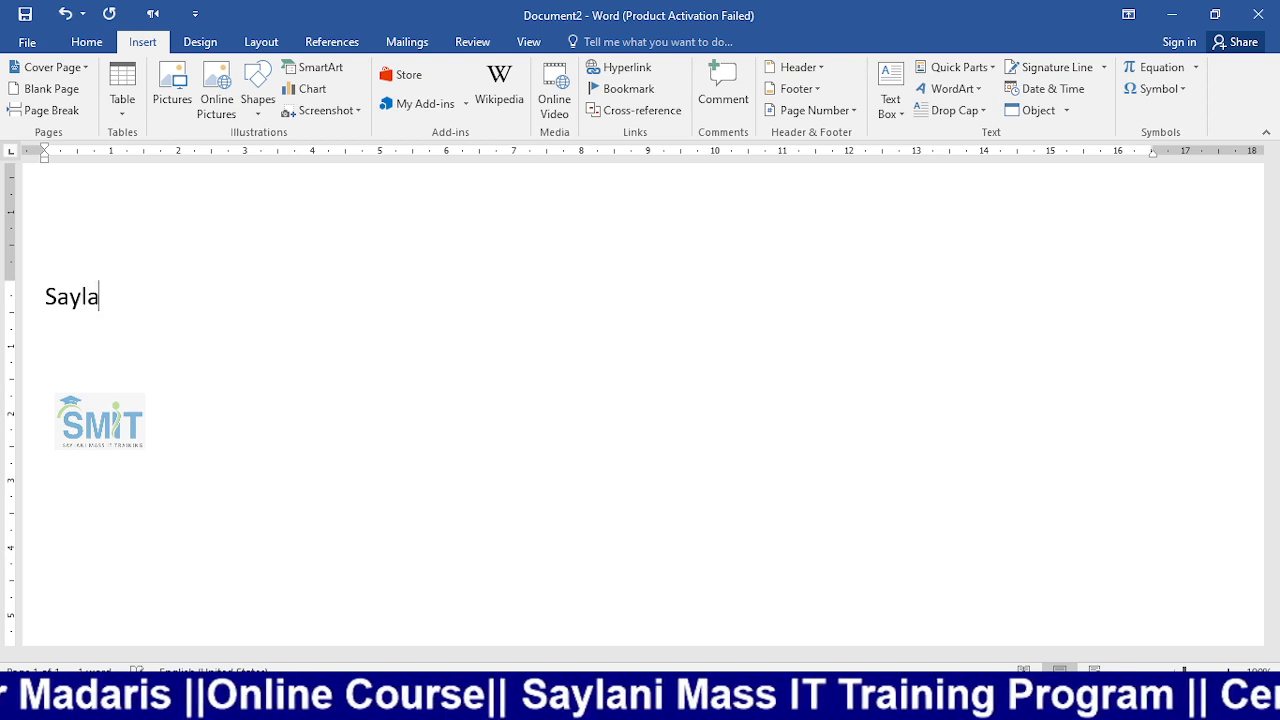
type("ni I")
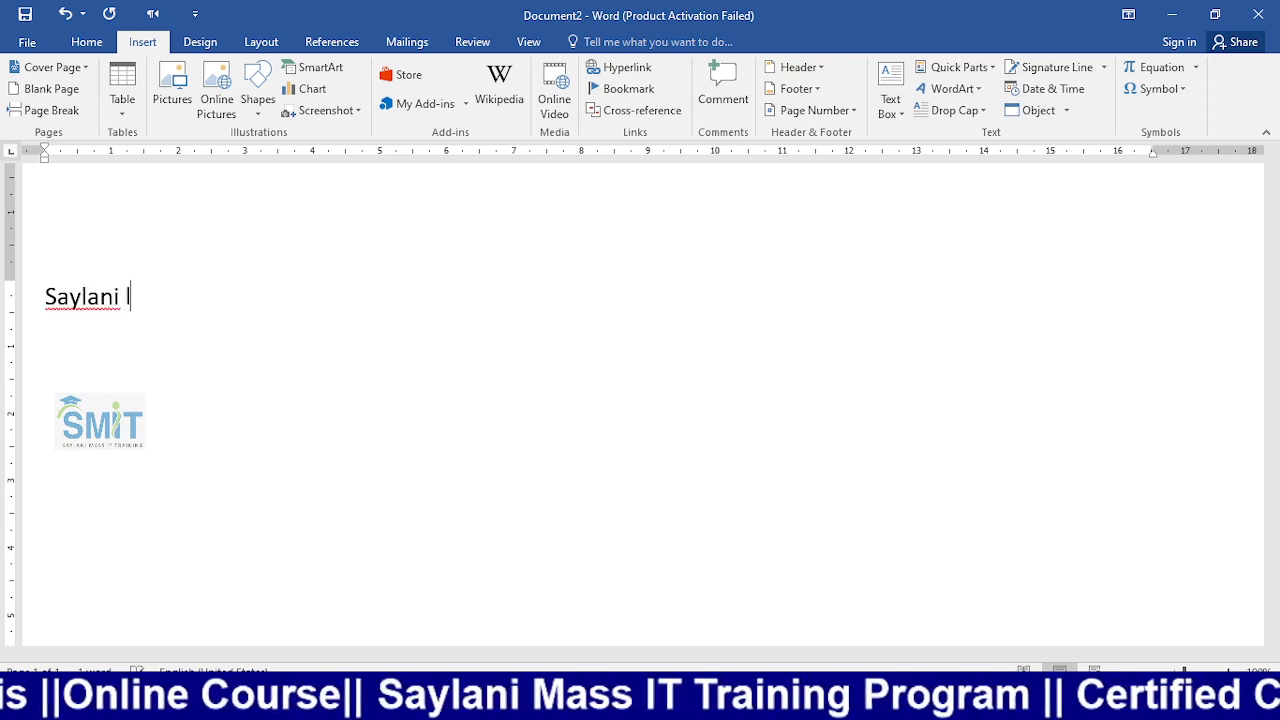
- Start a hyperlink to an existing file for the "Saylani logo" text and browse to the instructor's personal folder on New Volume (D:)
key("ctrl+shift+Left")
key("ctrl+shift+Left")
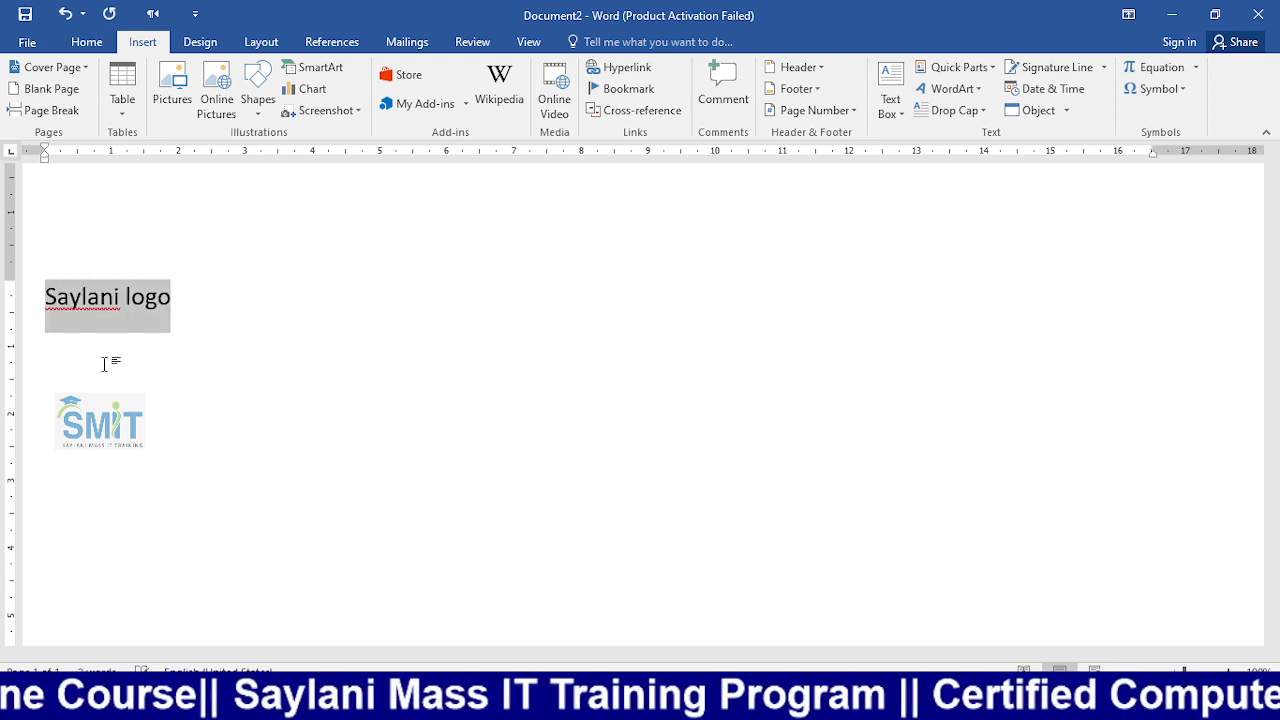
key("ctrl+k")
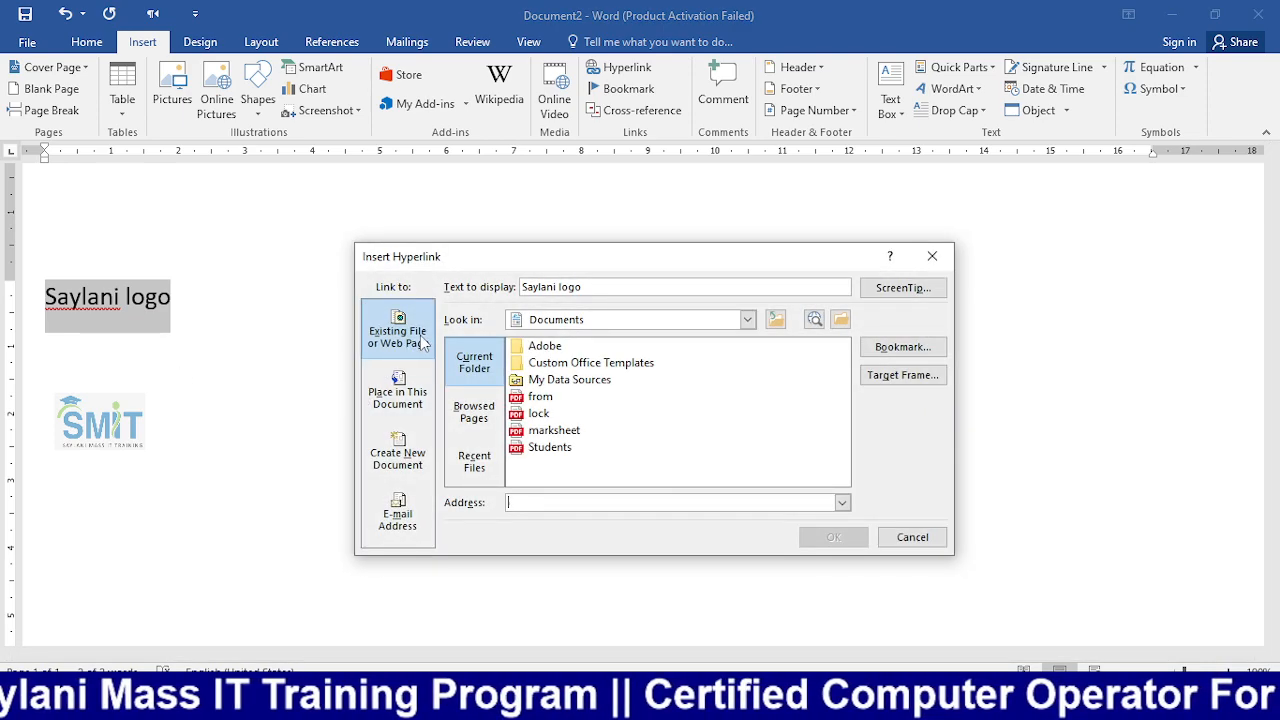
left_click(775, 326)
scroll(582, 477, "down", 2)
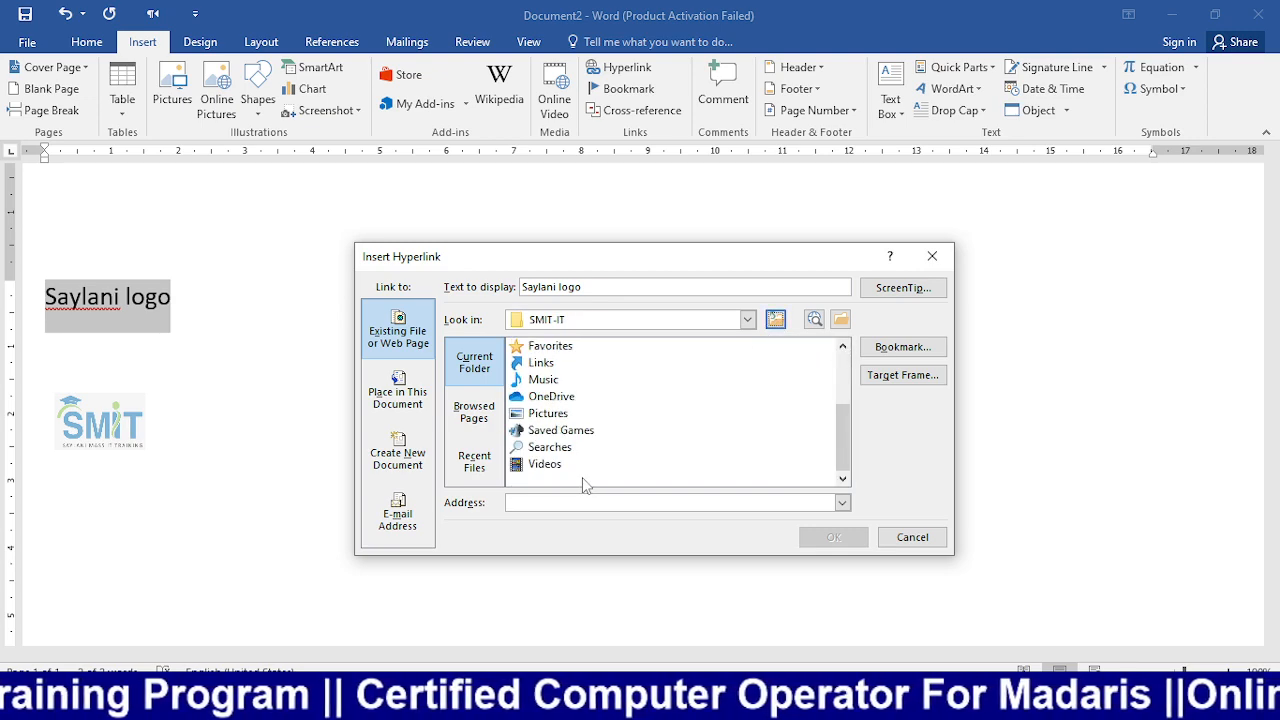
scroll(582, 477, "up", 2)
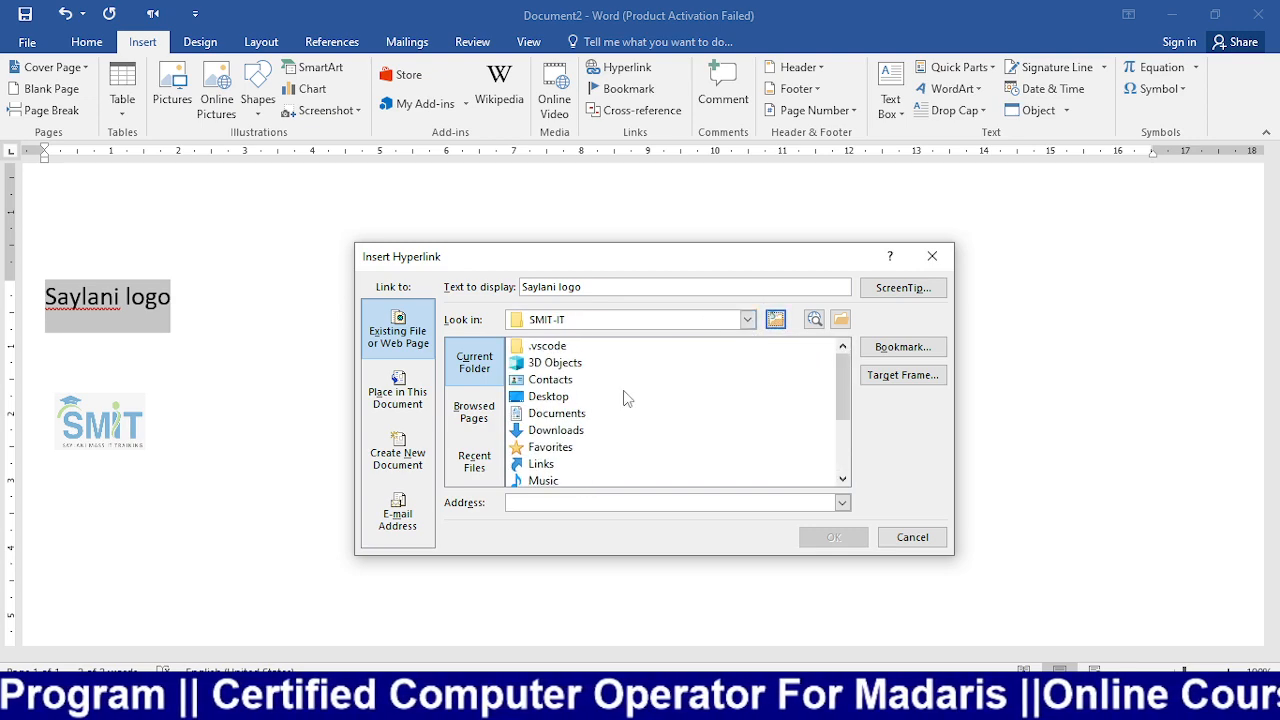
double_click(568, 398)
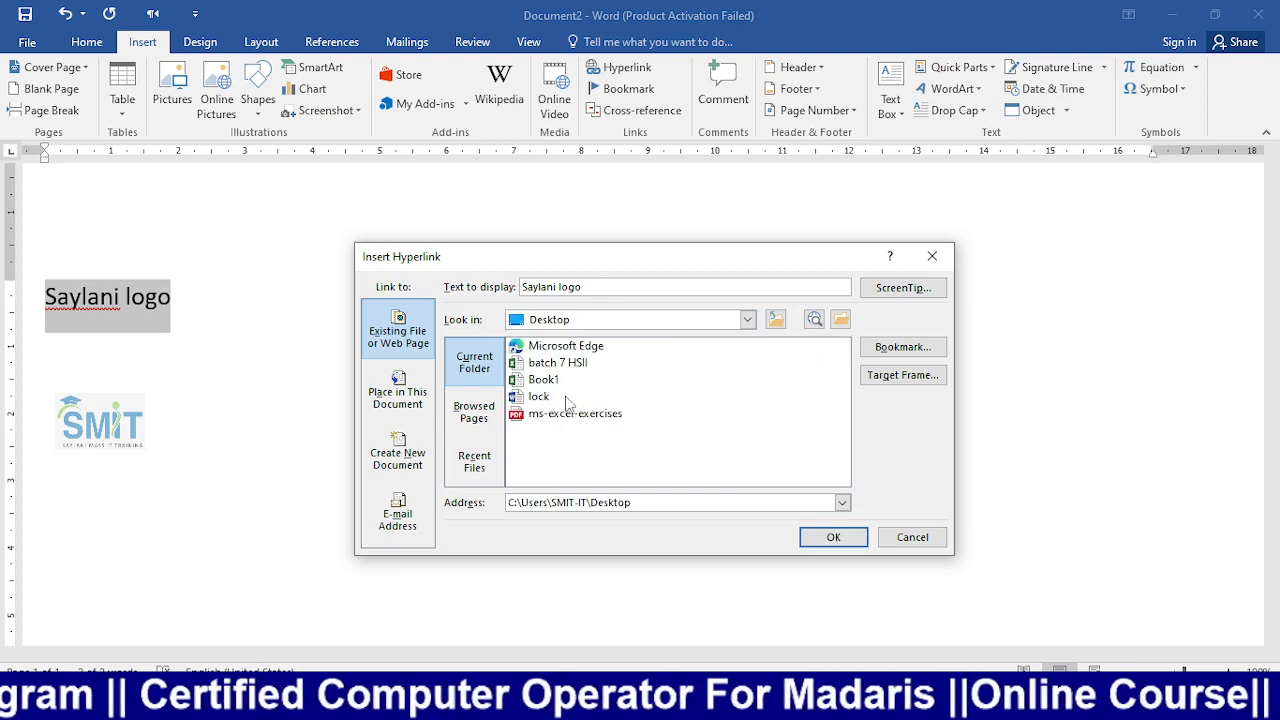
left_click(747, 319)
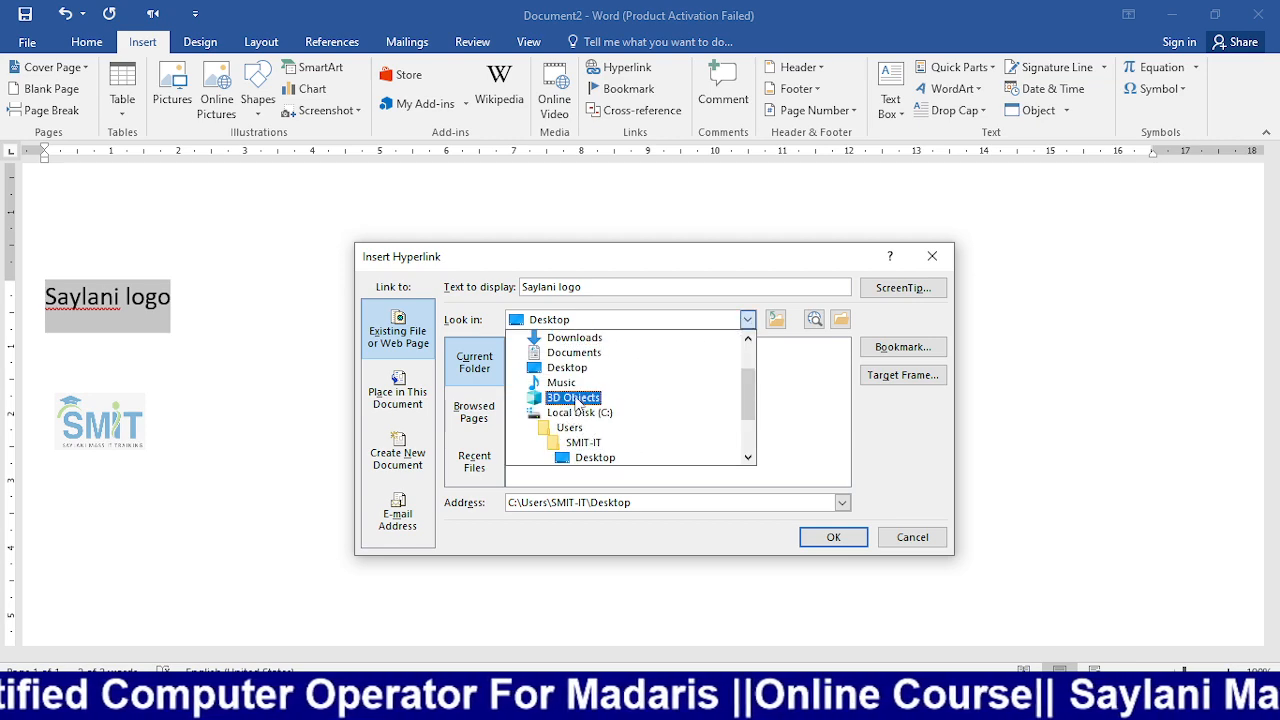
scroll(580, 420, "down", 1)
left_click(585, 447)
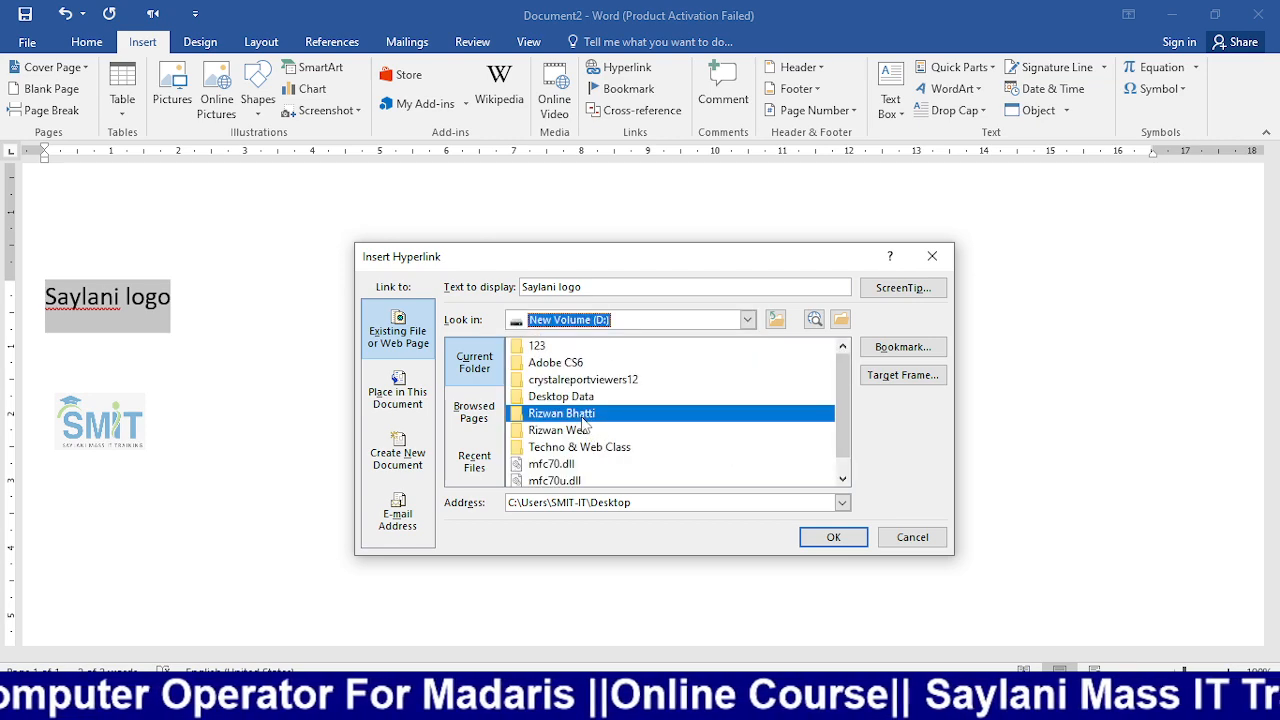
double_click(584, 418)
scroll(598, 458, "down", 5)
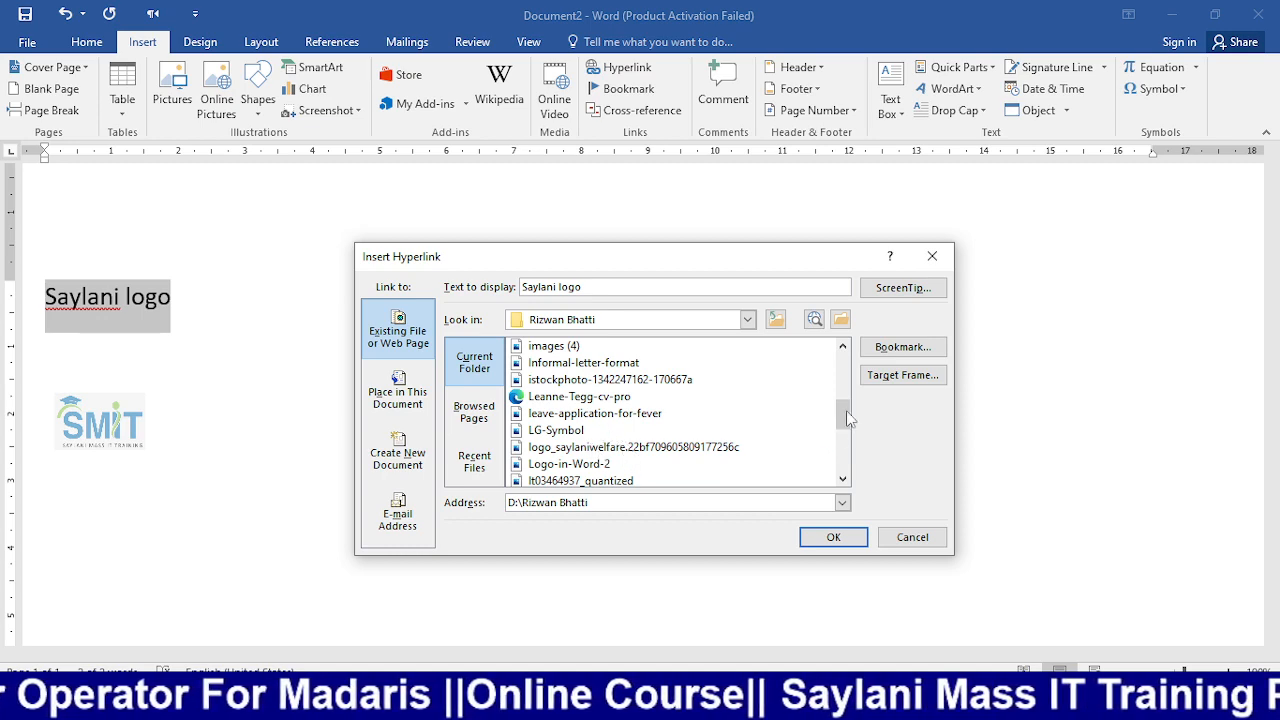
- Link the "Saylani logo" text to the cv-template-1 image, follow the link to view the picture and close the viewer
scroll(588, 456, "down", 3)
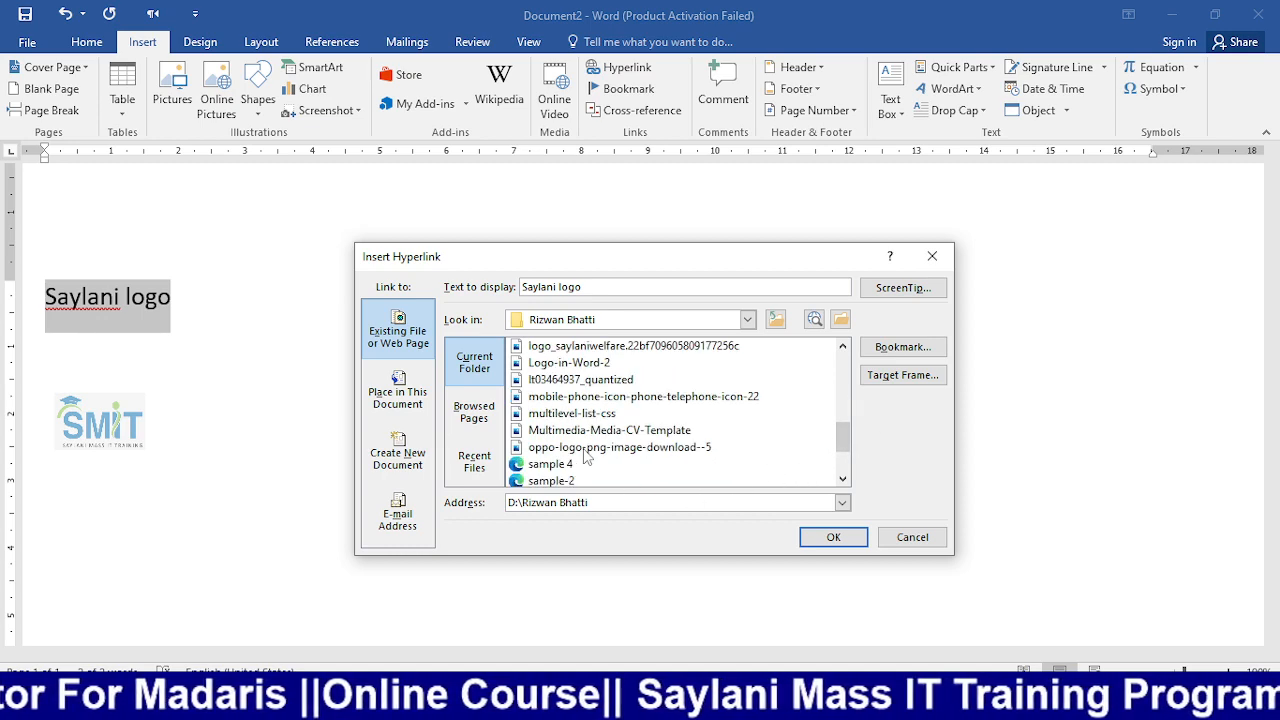
scroll(587, 456, "up", 1)
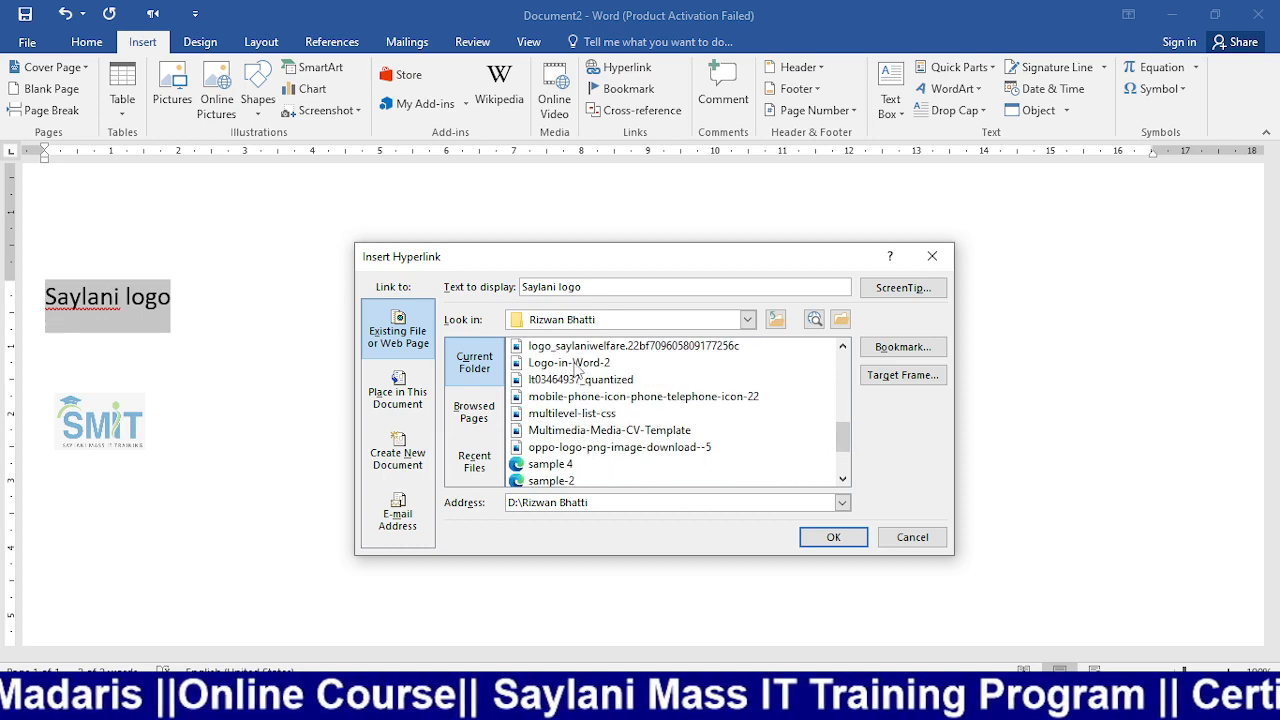
scroll(587, 445, "down", 2)
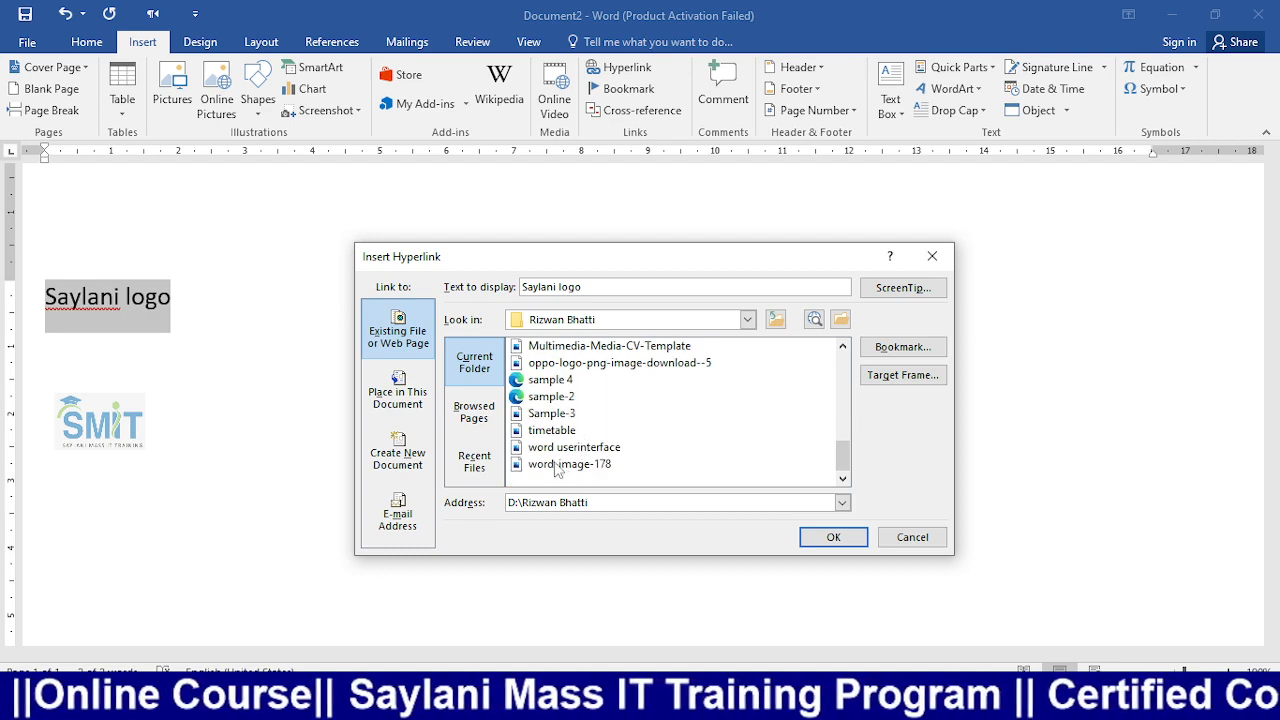
scroll(549, 443, "up", 1)
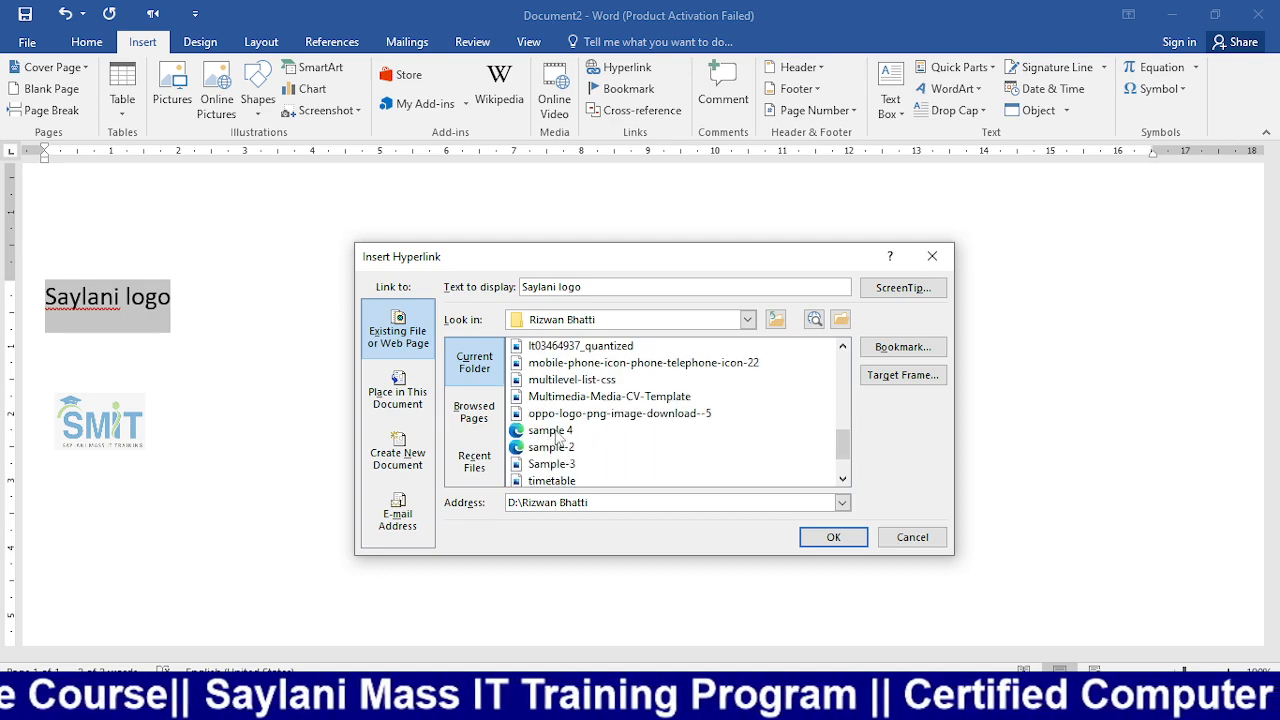
scroll(556, 437, "up", 4)
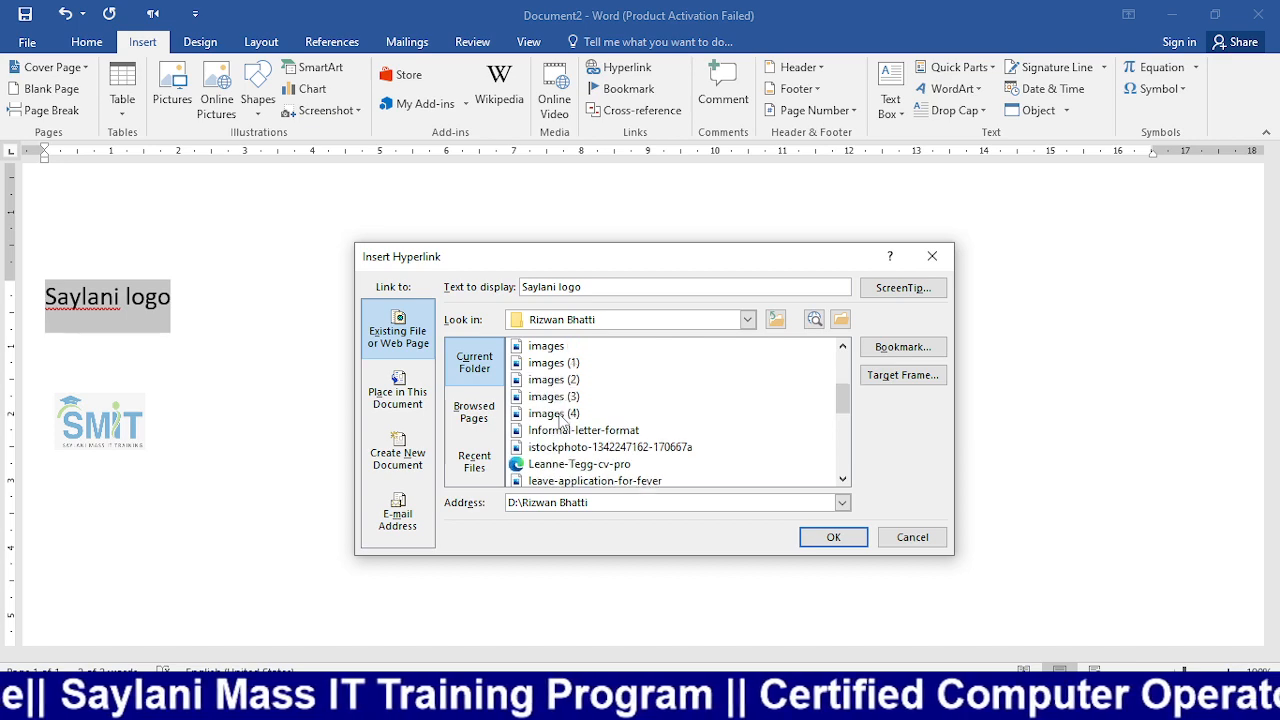
scroll(560, 422, "up", 2)
scroll(563, 420, "up", 1)
scroll(565, 421, "down", 1)
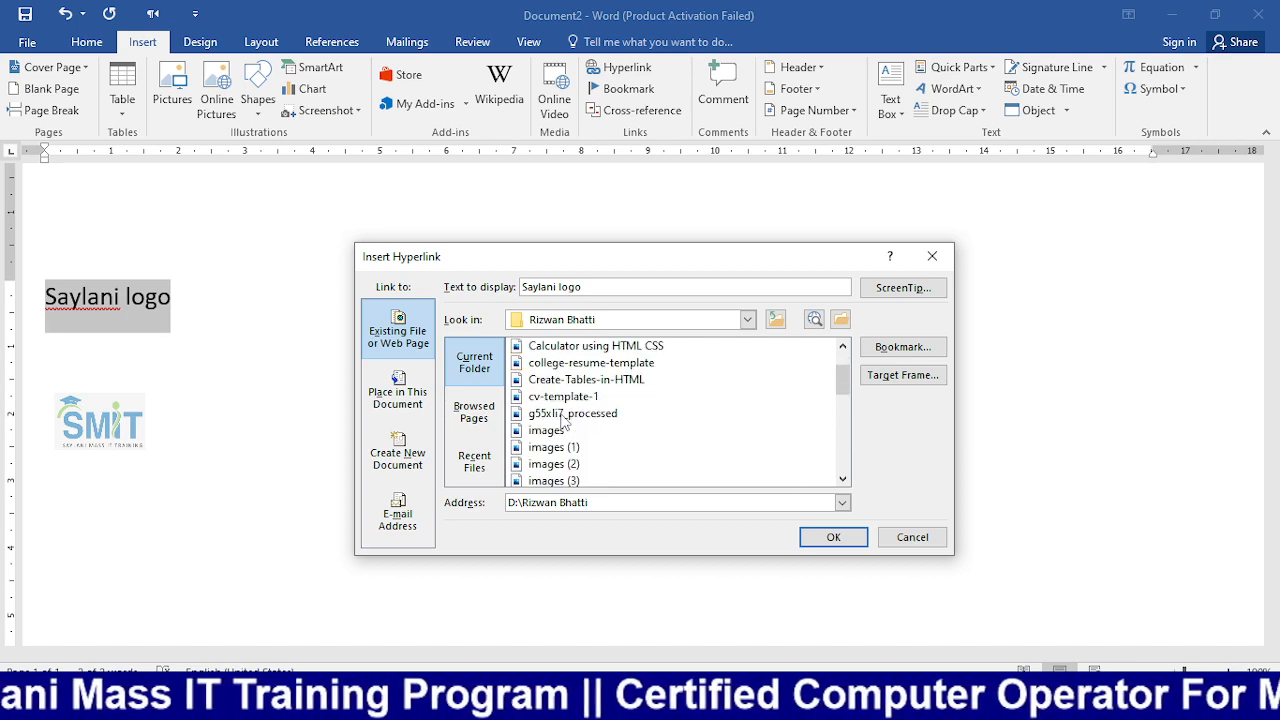
left_click(565, 397)
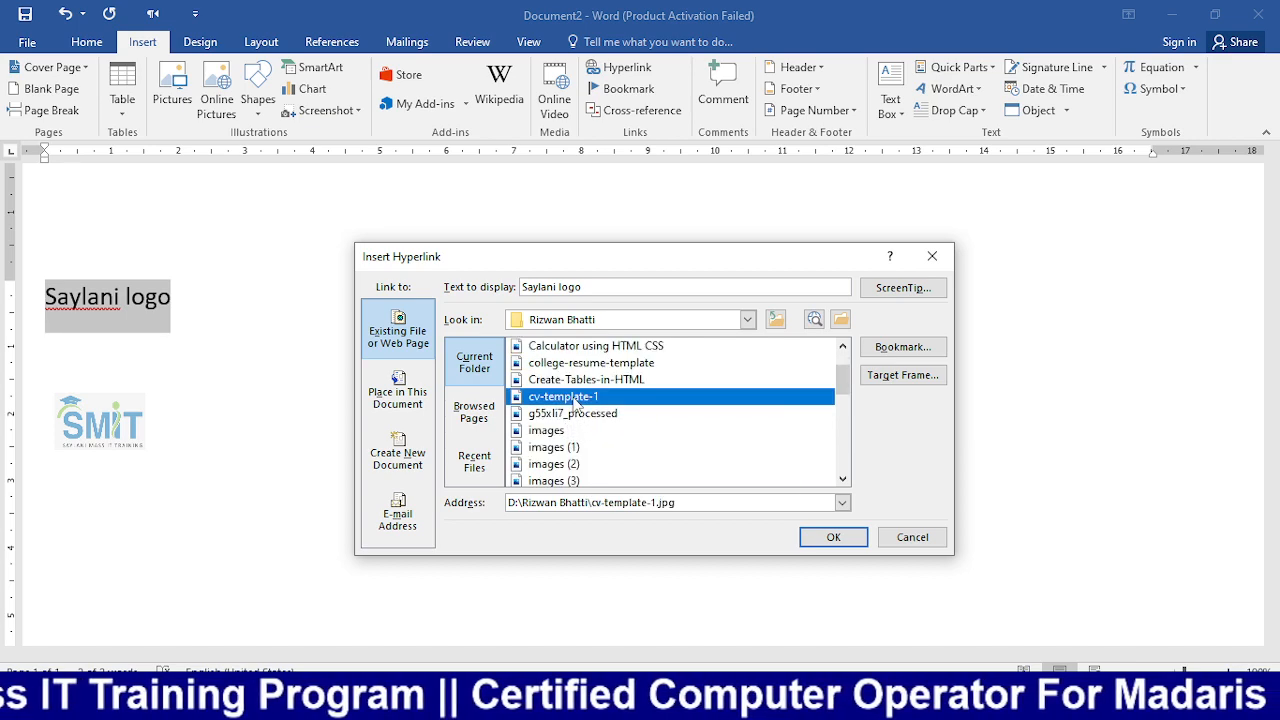
left_click(831, 537)
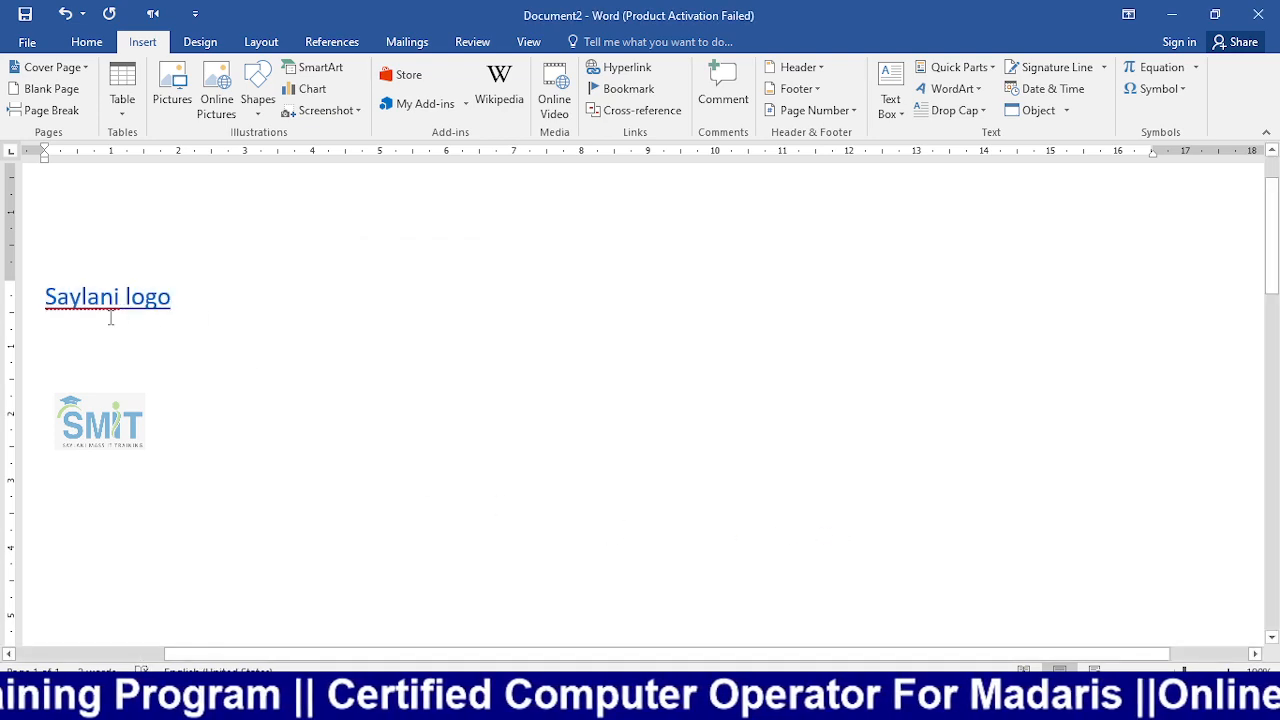
left_click(117, 294, "ctrl")
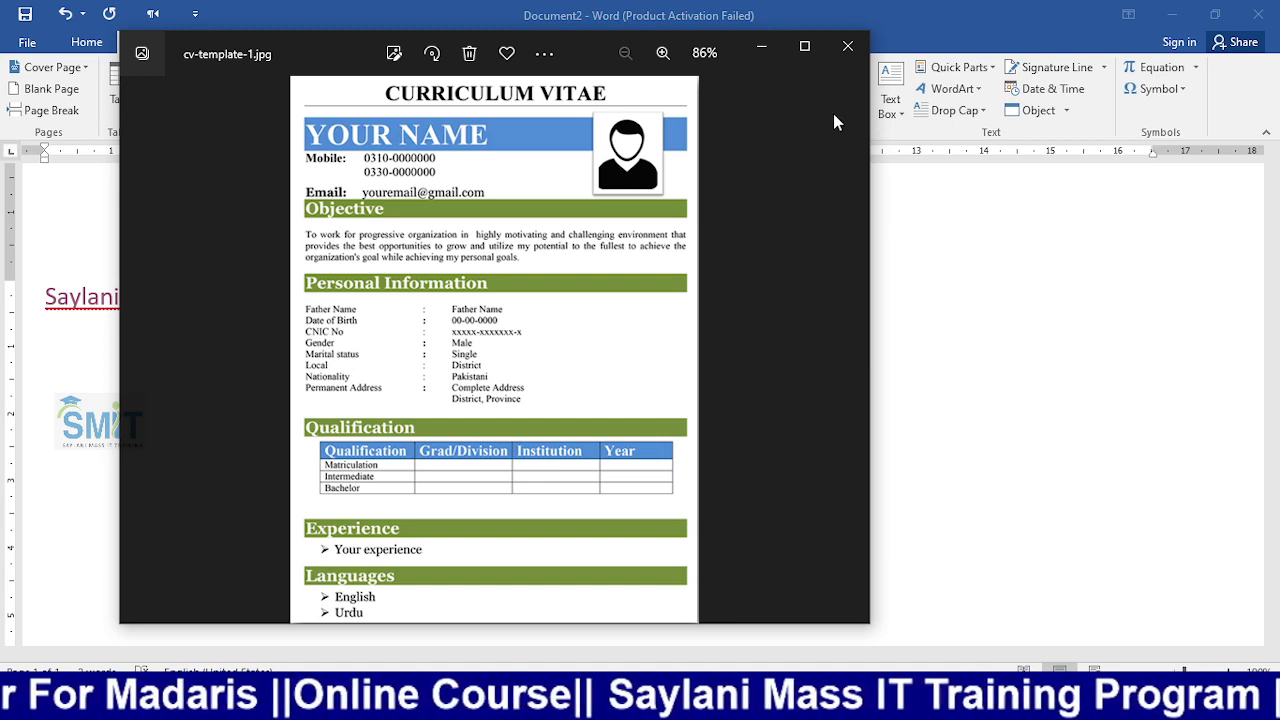
left_click(846, 47)
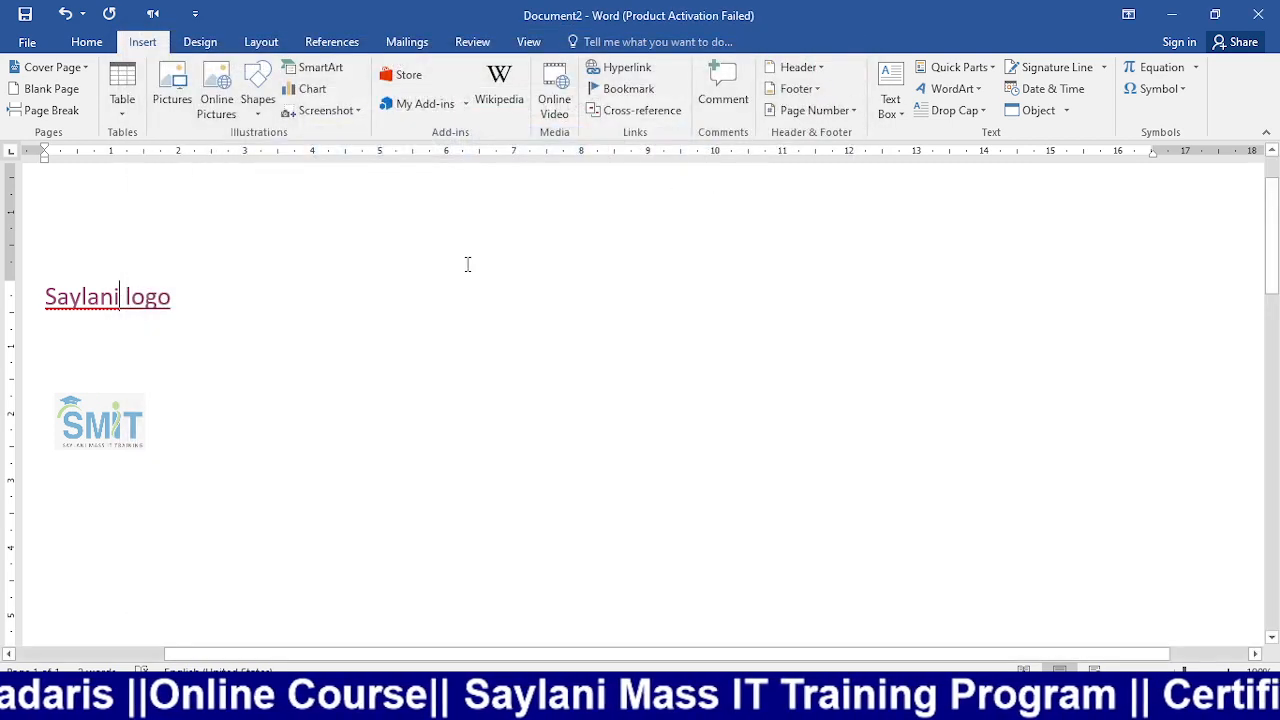
- Start a new hyperlink to an existing file or web page below the "Saylani logo" line with the display text "google"
left_click(5, 297)
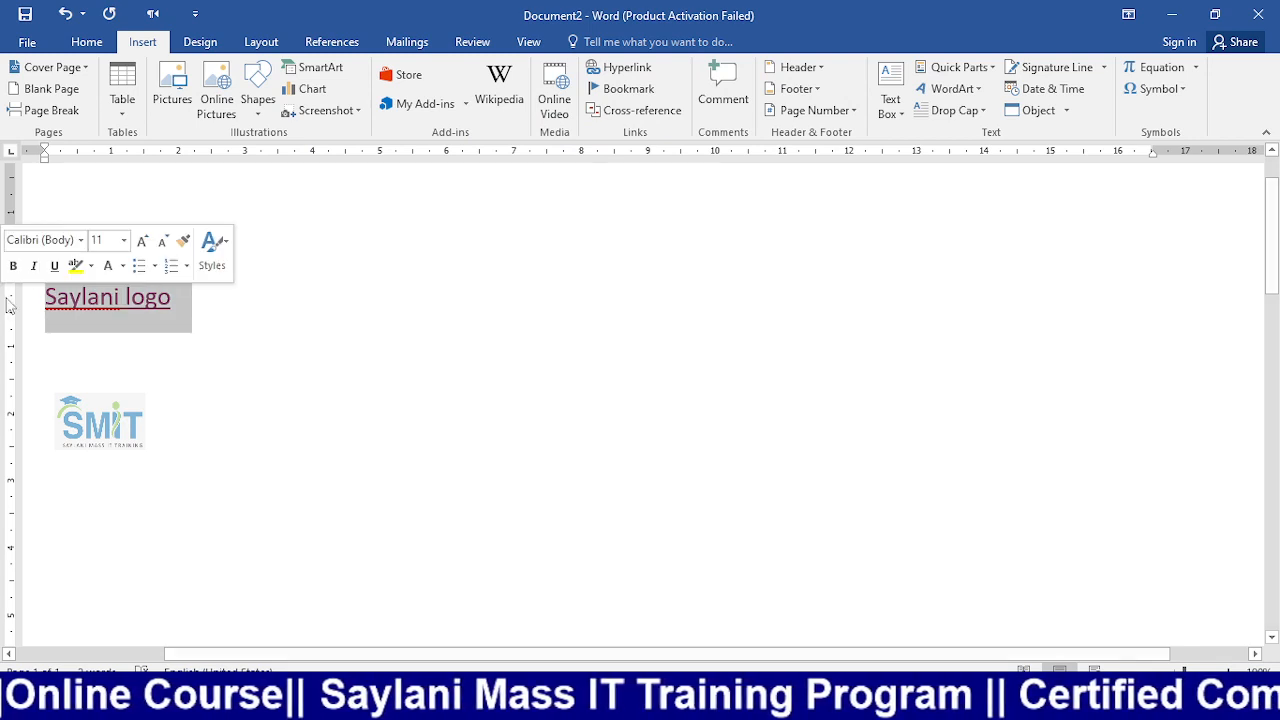
key("Down")
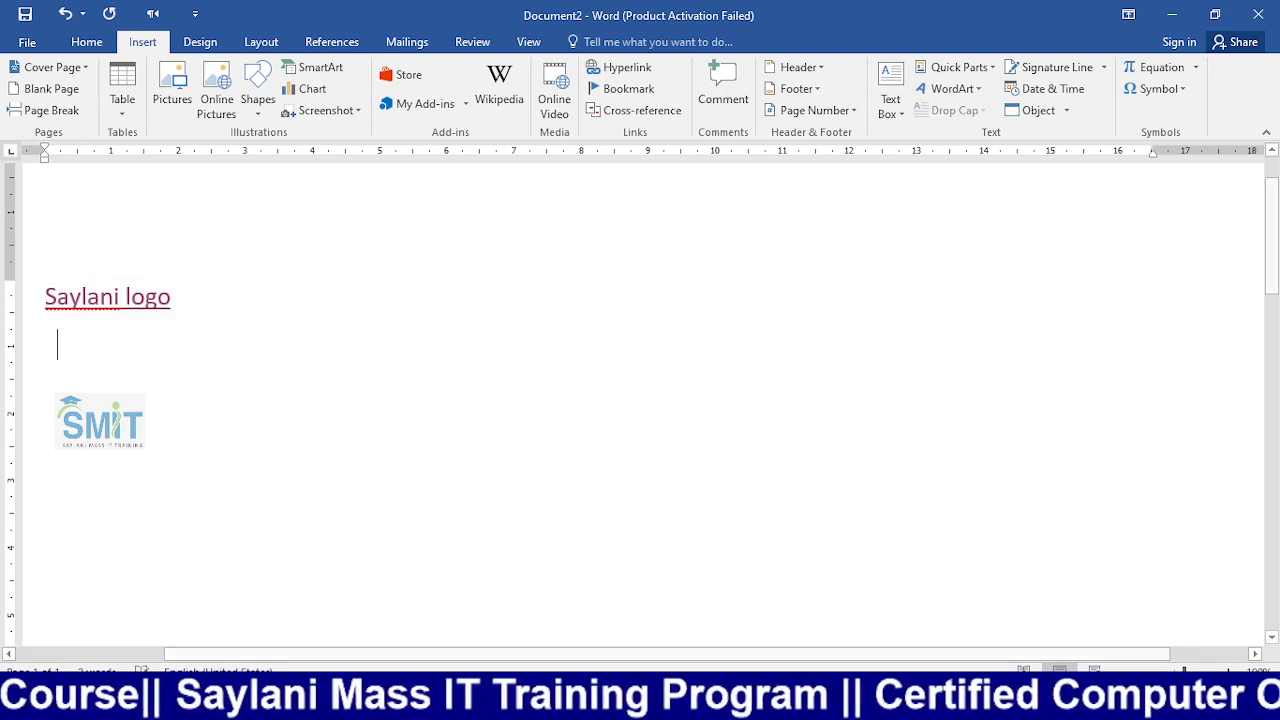
key("Down")
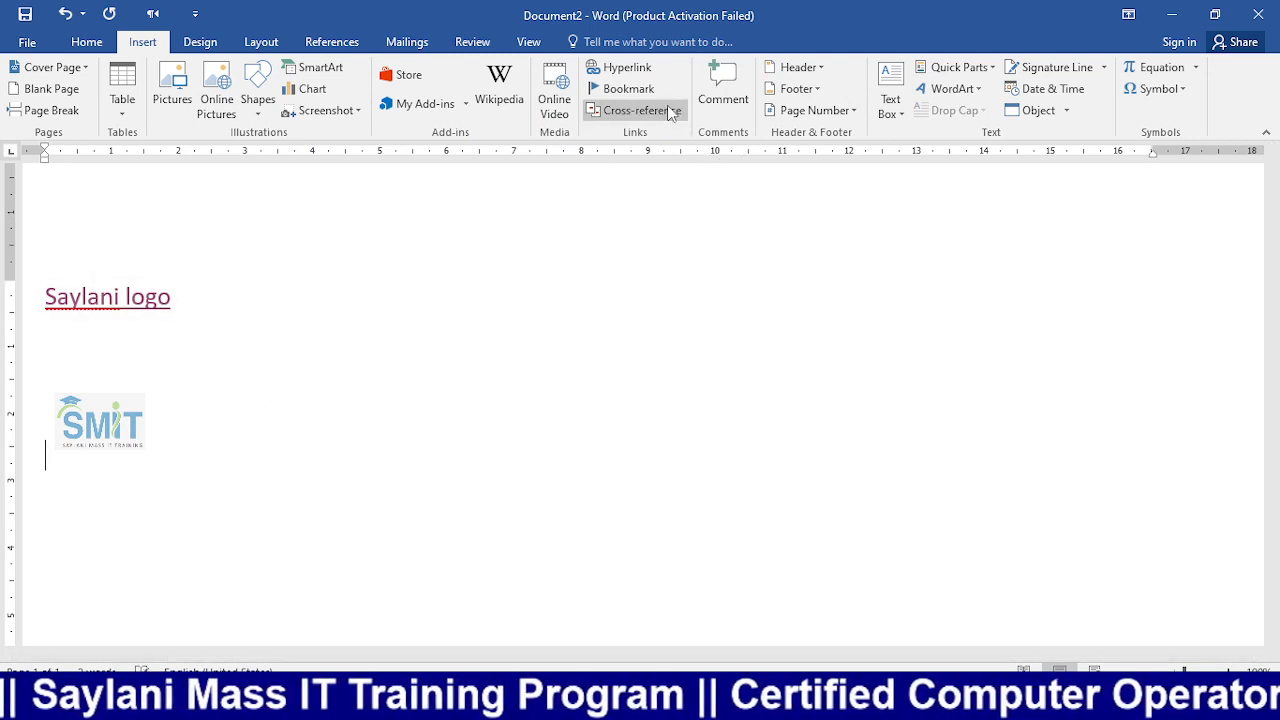
left_click(628, 68)
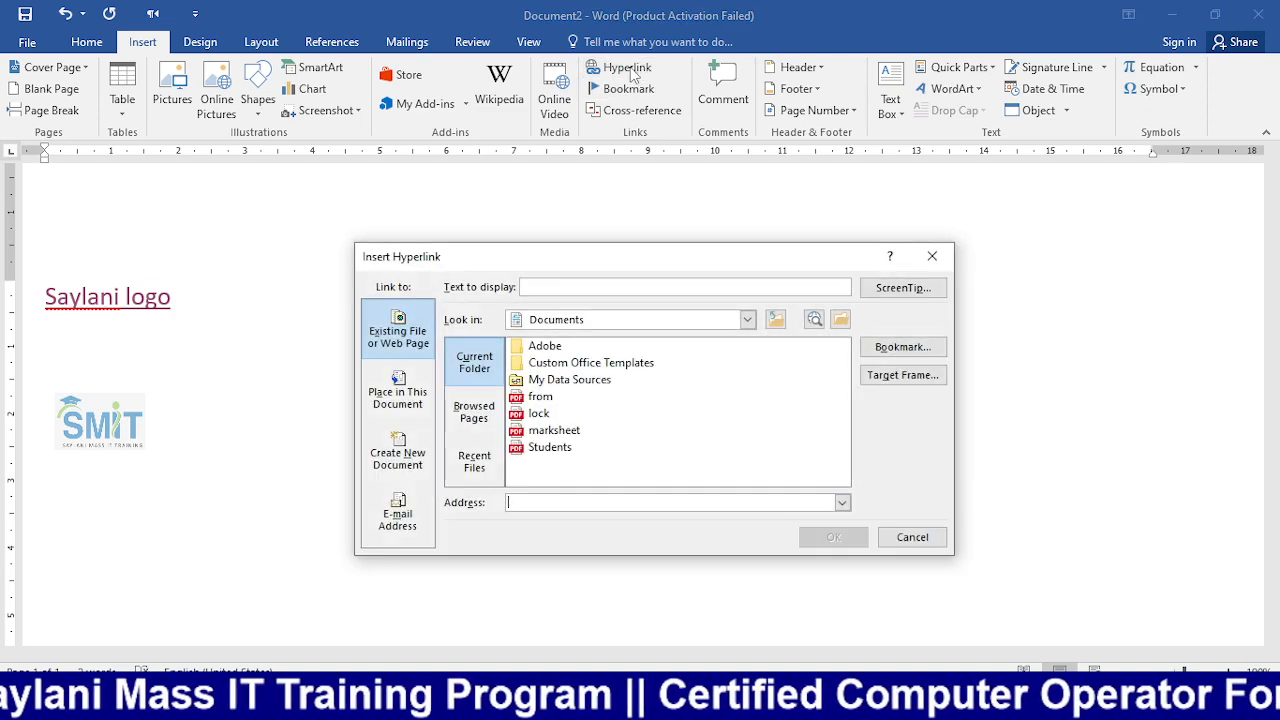
left_click(932, 256)
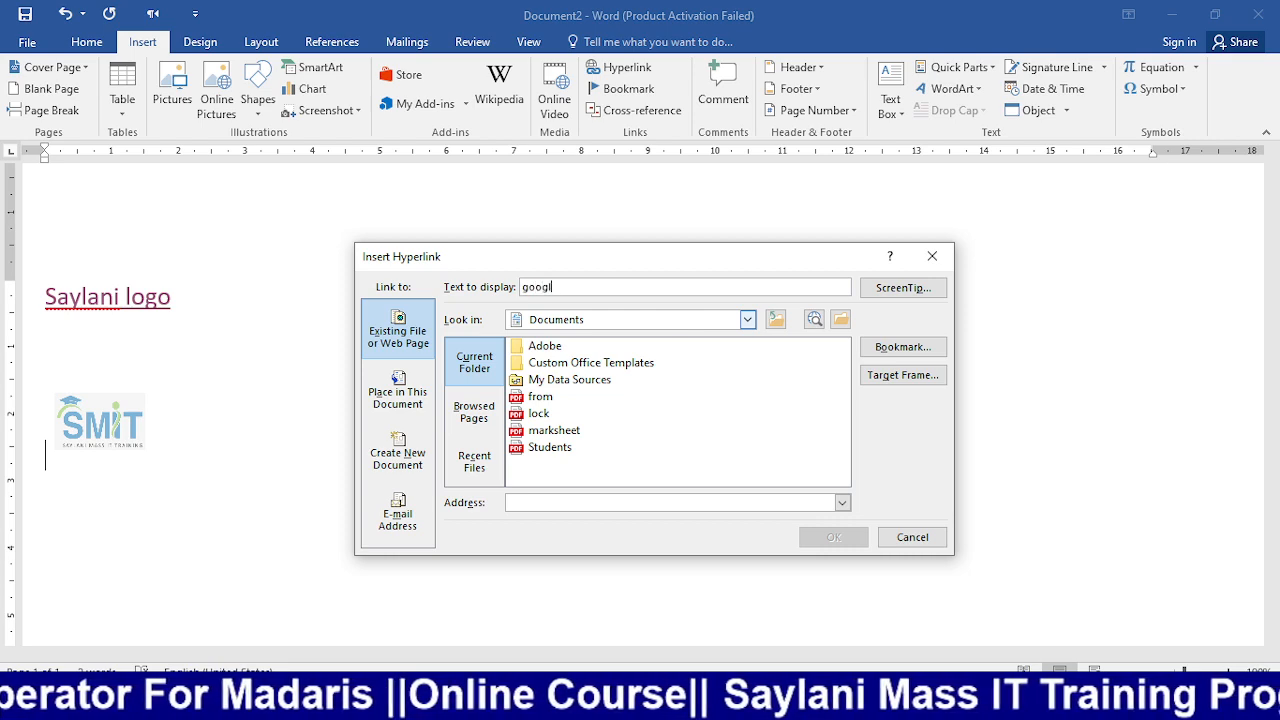
left_click(591, 503)
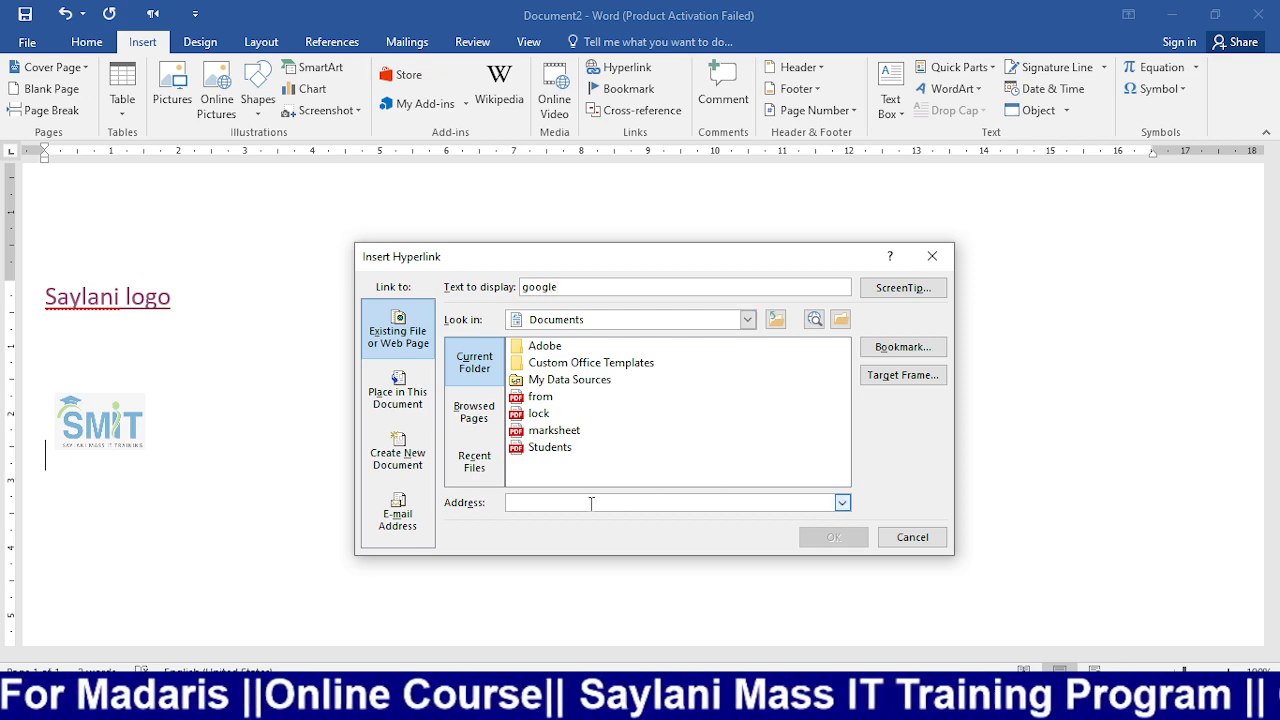
type("www.facebook.com")
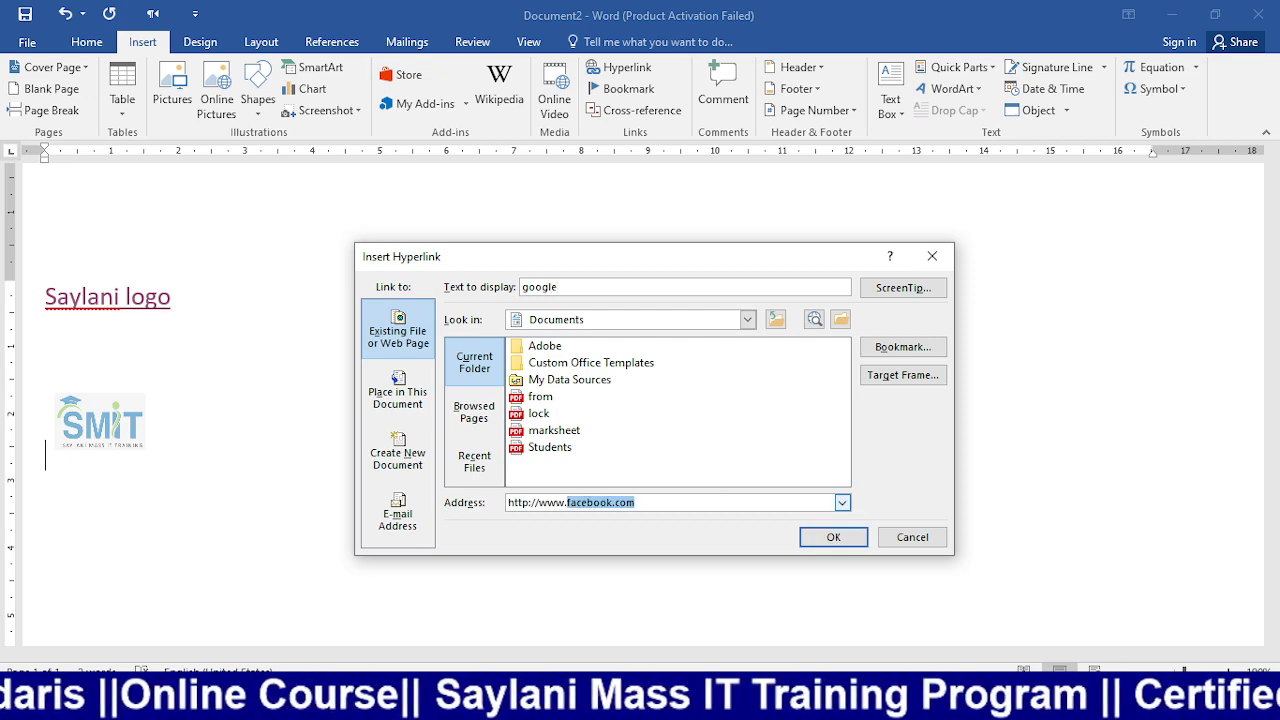
left_click(615, 503)
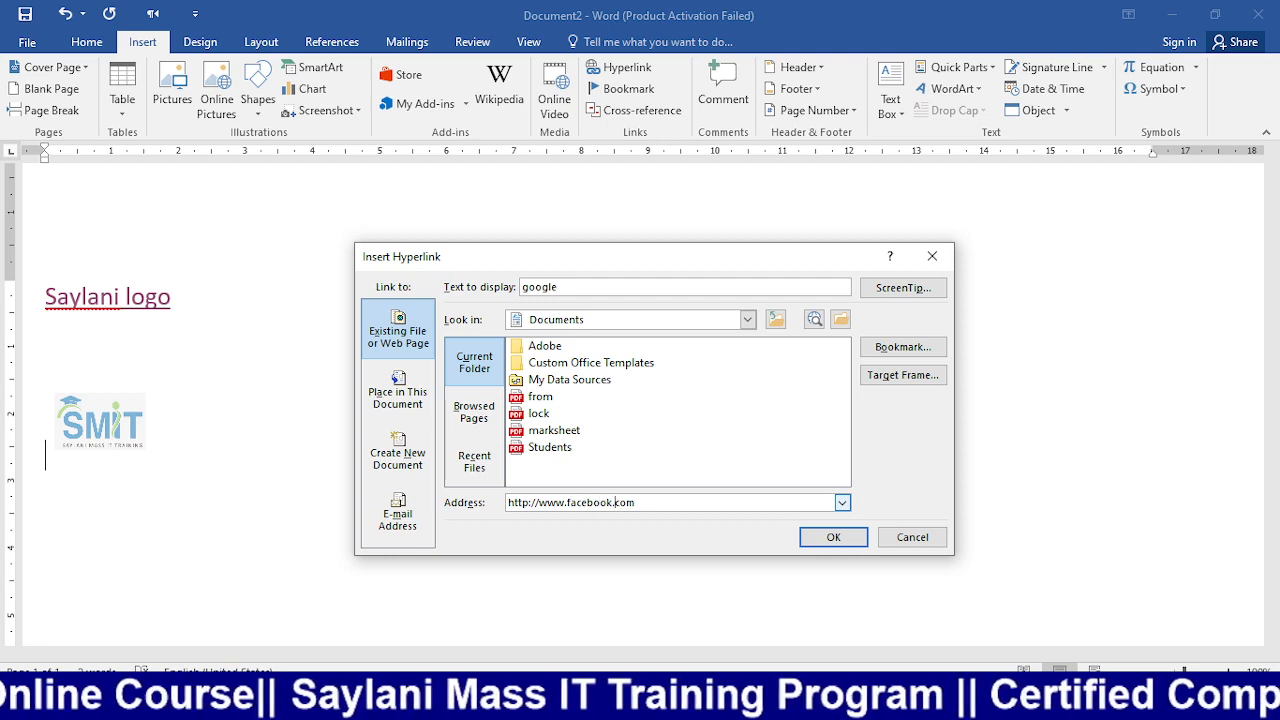
key("BackSpace")
key("BackSpace")
key("BackSpace")
key("BackSpace")
key("BackSpace")
key("BackSpace")
key("BackSpace")
key("BackSpace")
key("BackSpace")
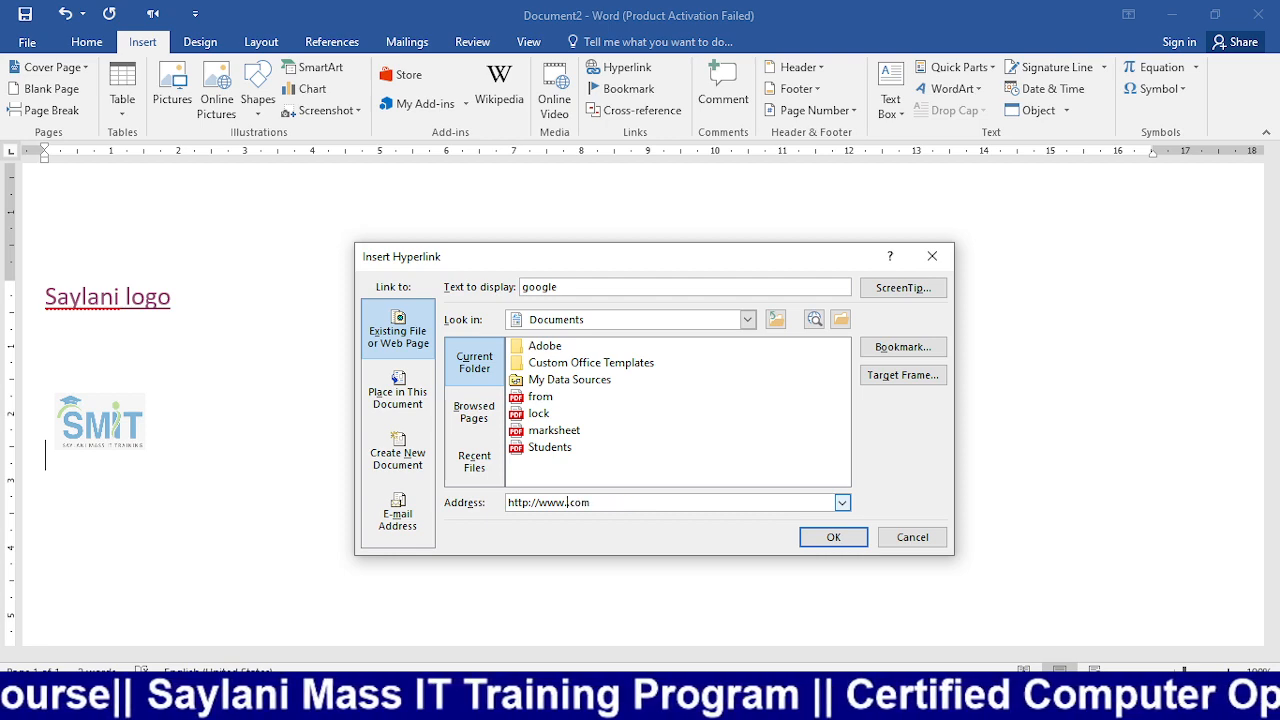
type("google.")
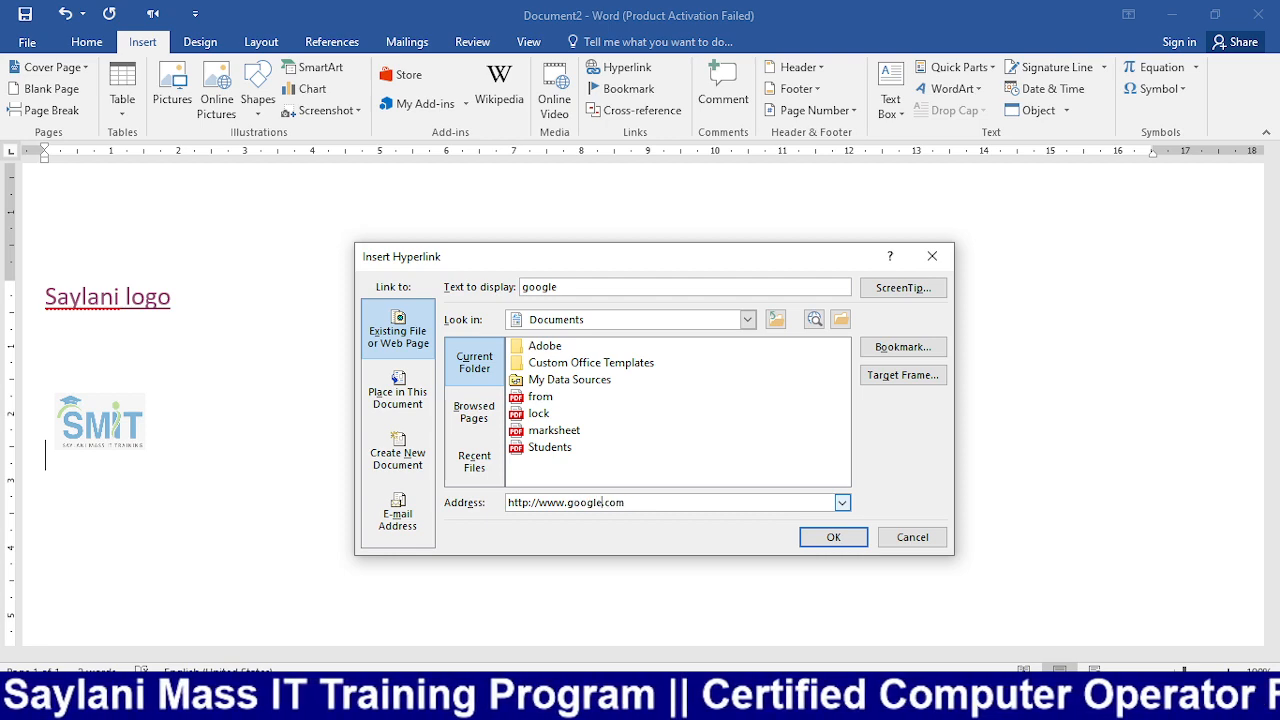
key("Return")
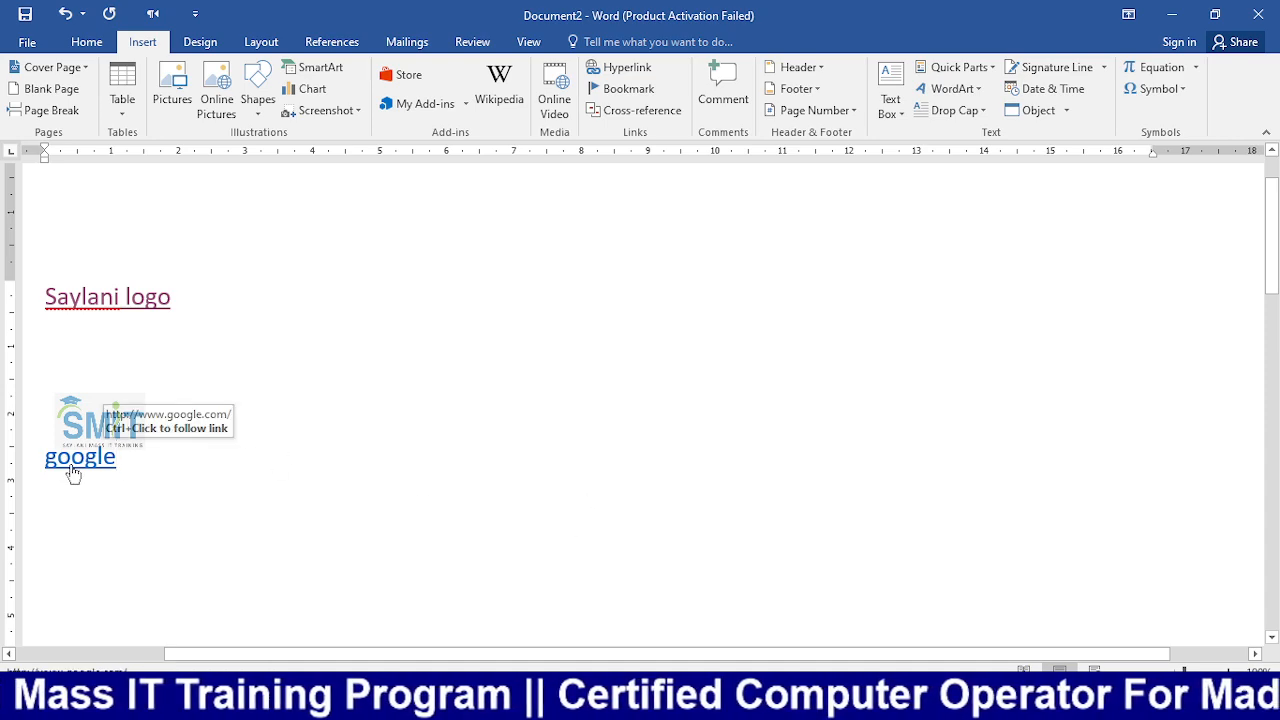
- Follow the "google" link to the website in the browser and return to the Word document
left_click(75, 465, "ctrl")
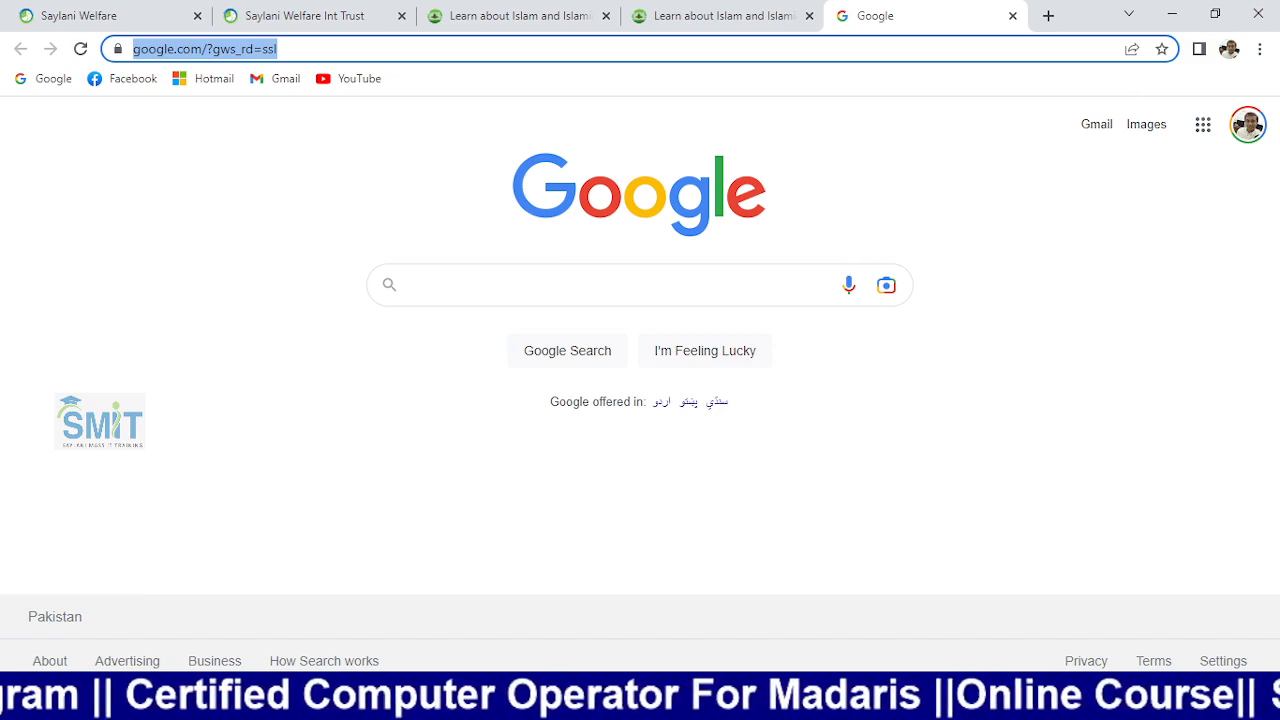
left_click(661, 700)
left_click(717, 650)
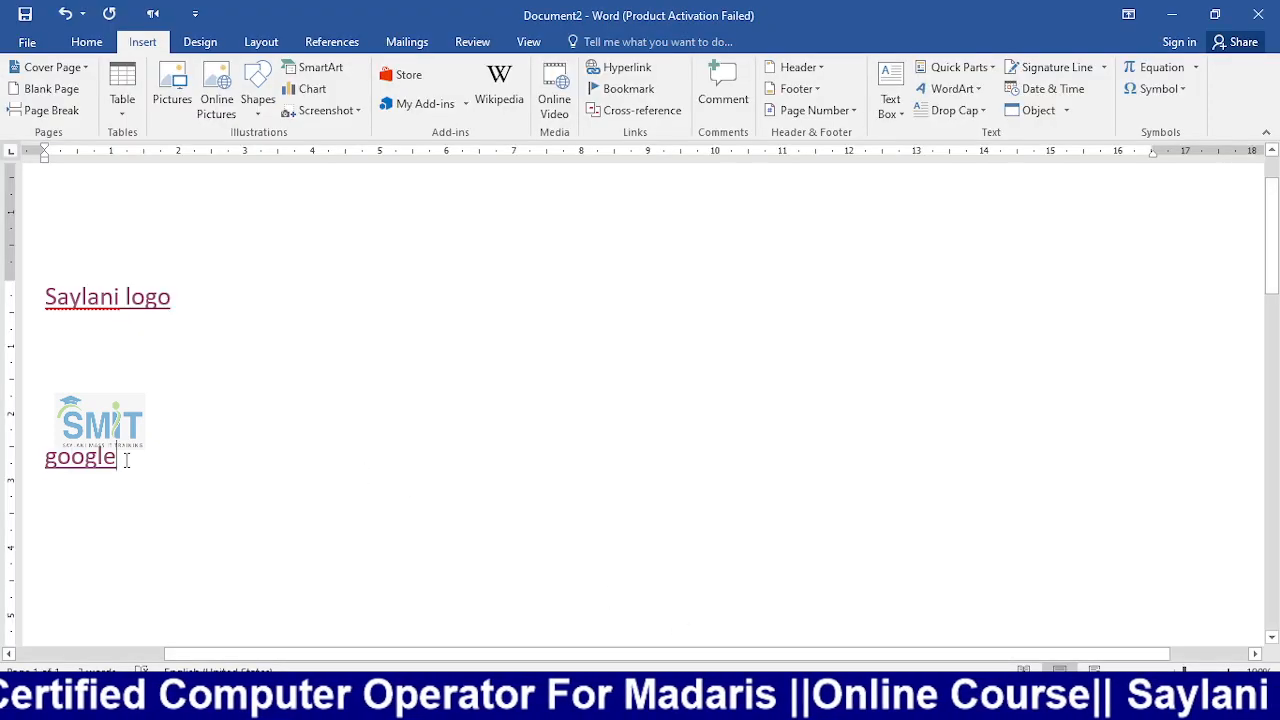
- Write a person's first name below the "google" link, leaving a blank line between them
key("Return")
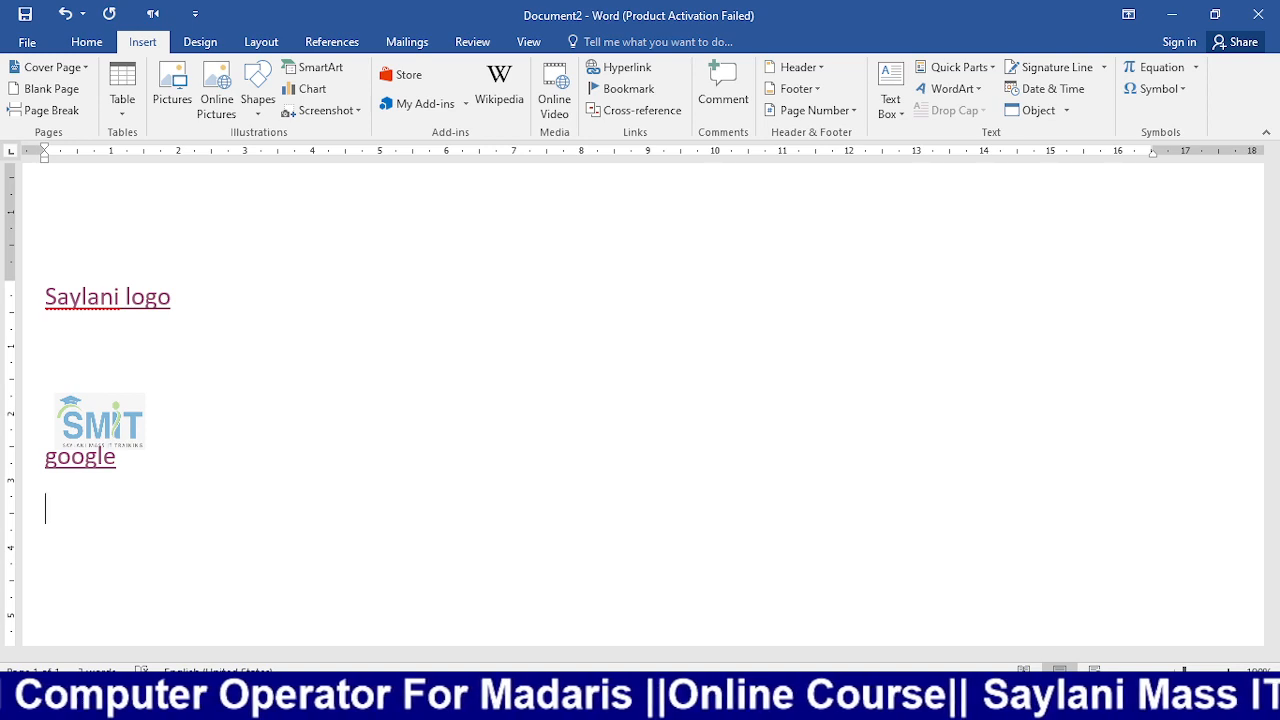
type("rizw")
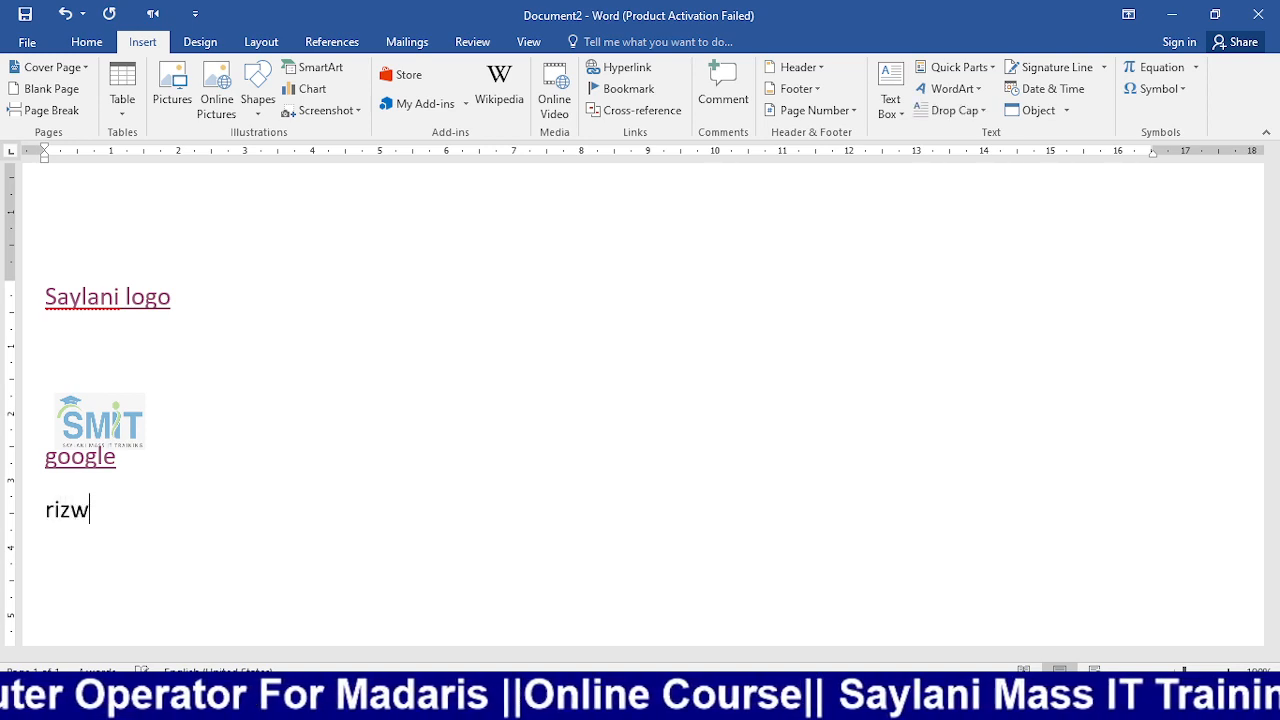
type("an")
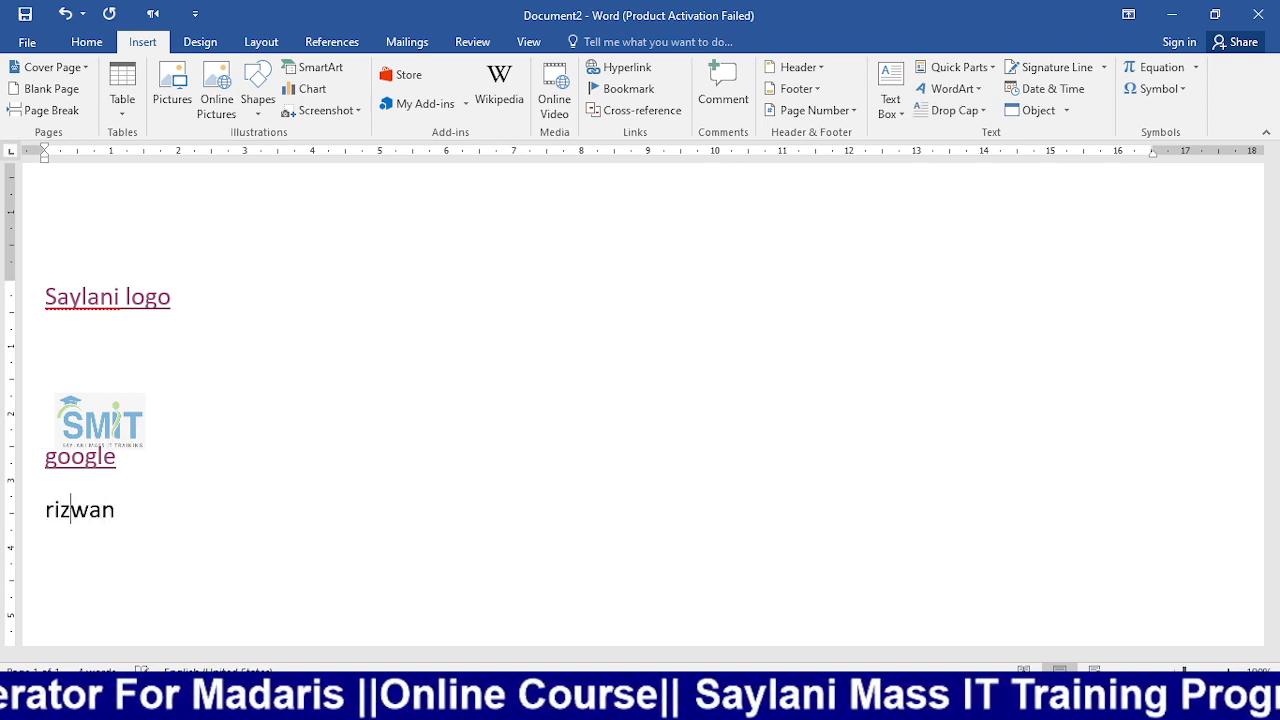
left_click(46, 510)
key("Return")
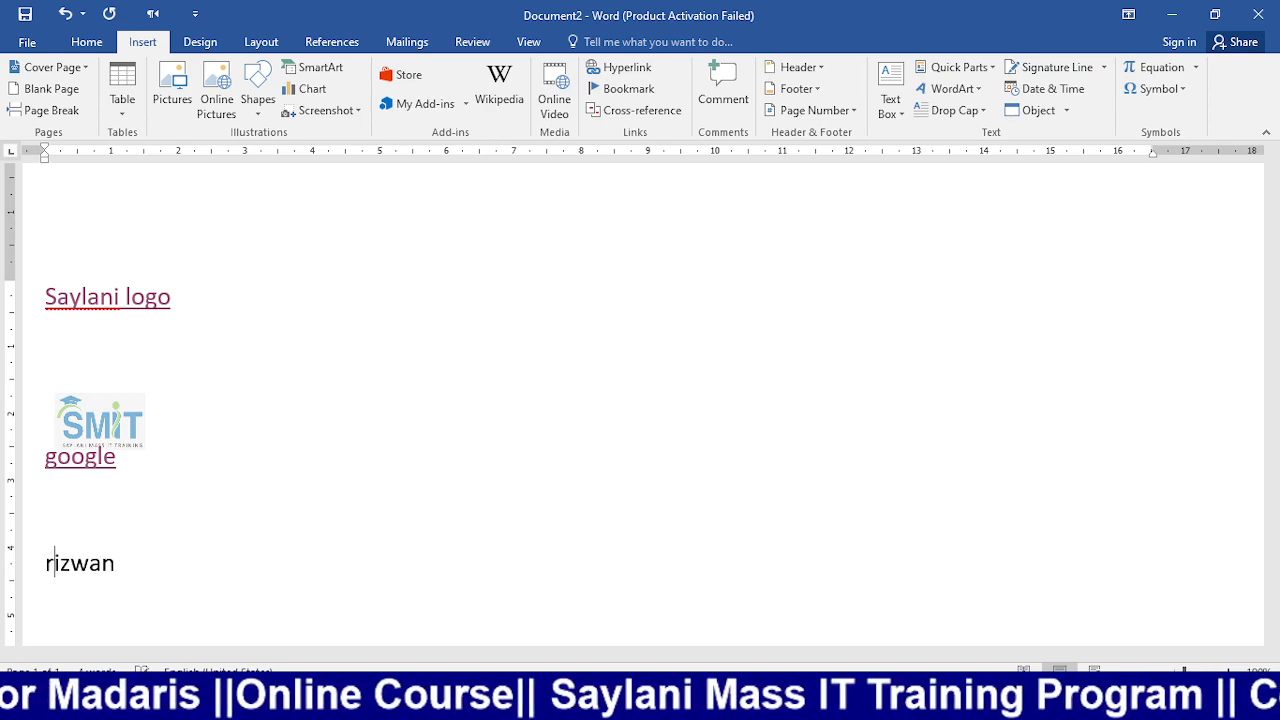
key("Left")
key("shift+End")
key("ctrl+k")
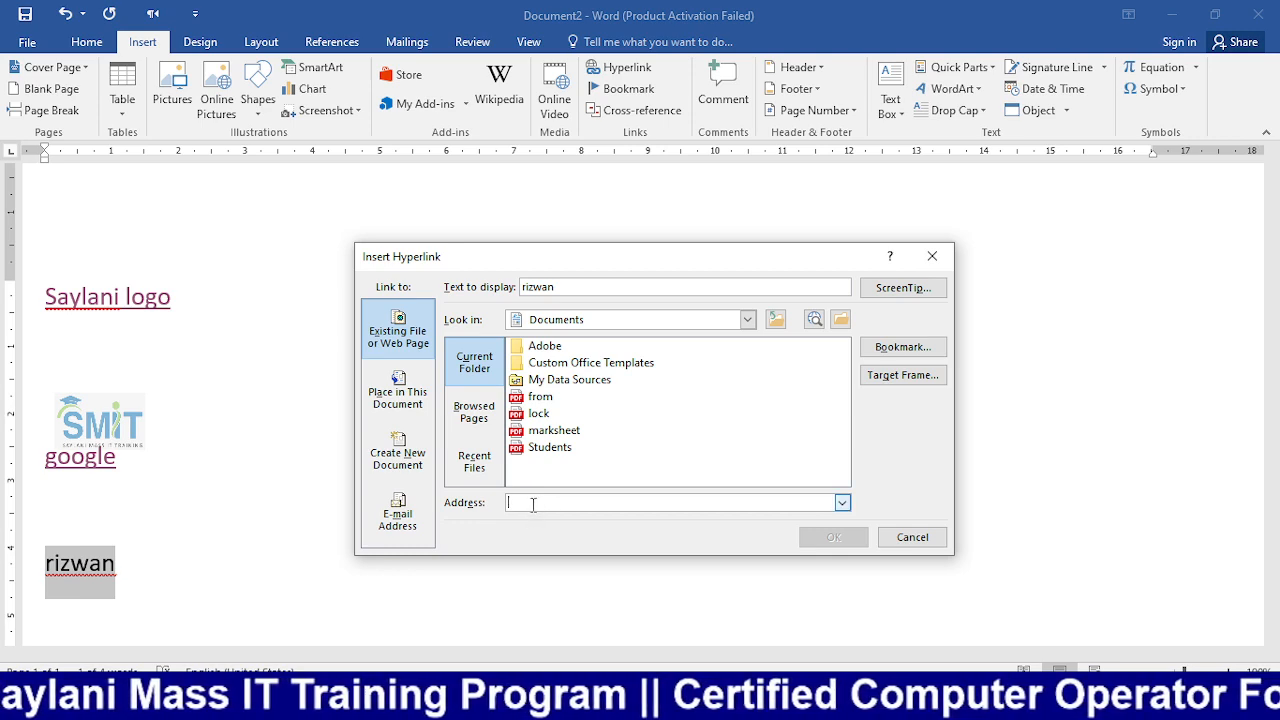
type("https://www.dawateislami.net/")
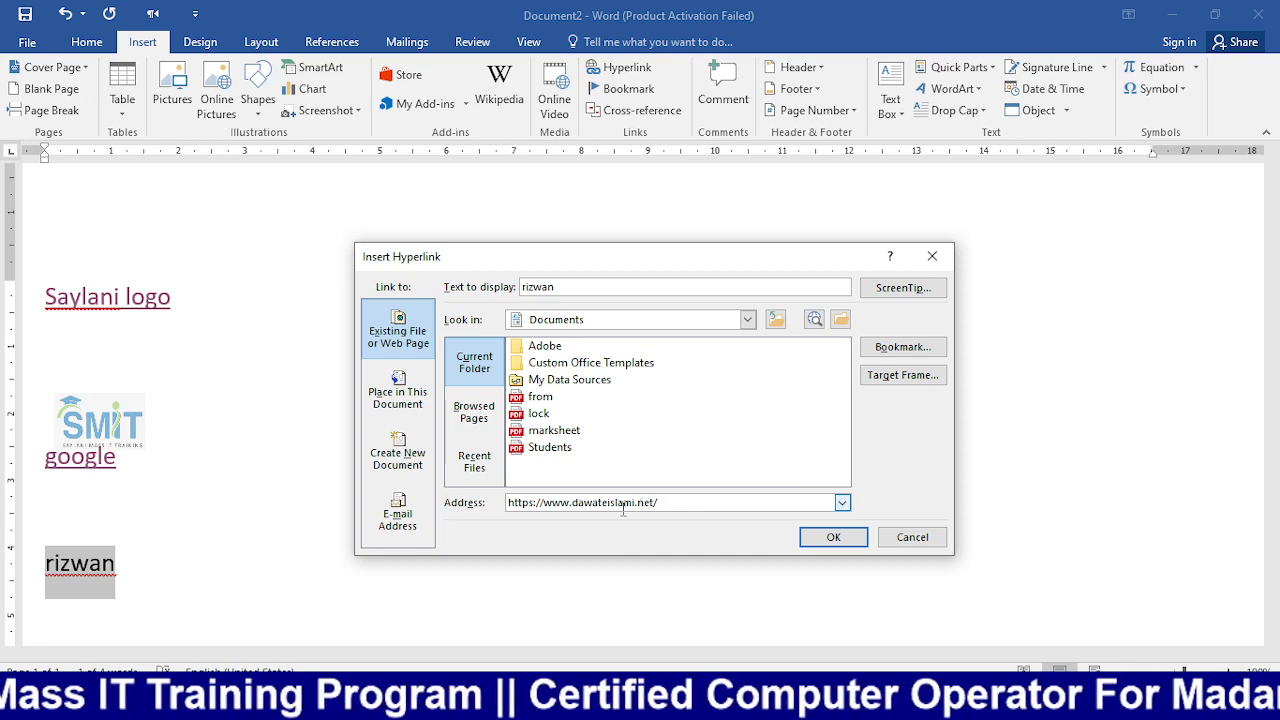
left_click(851, 543)
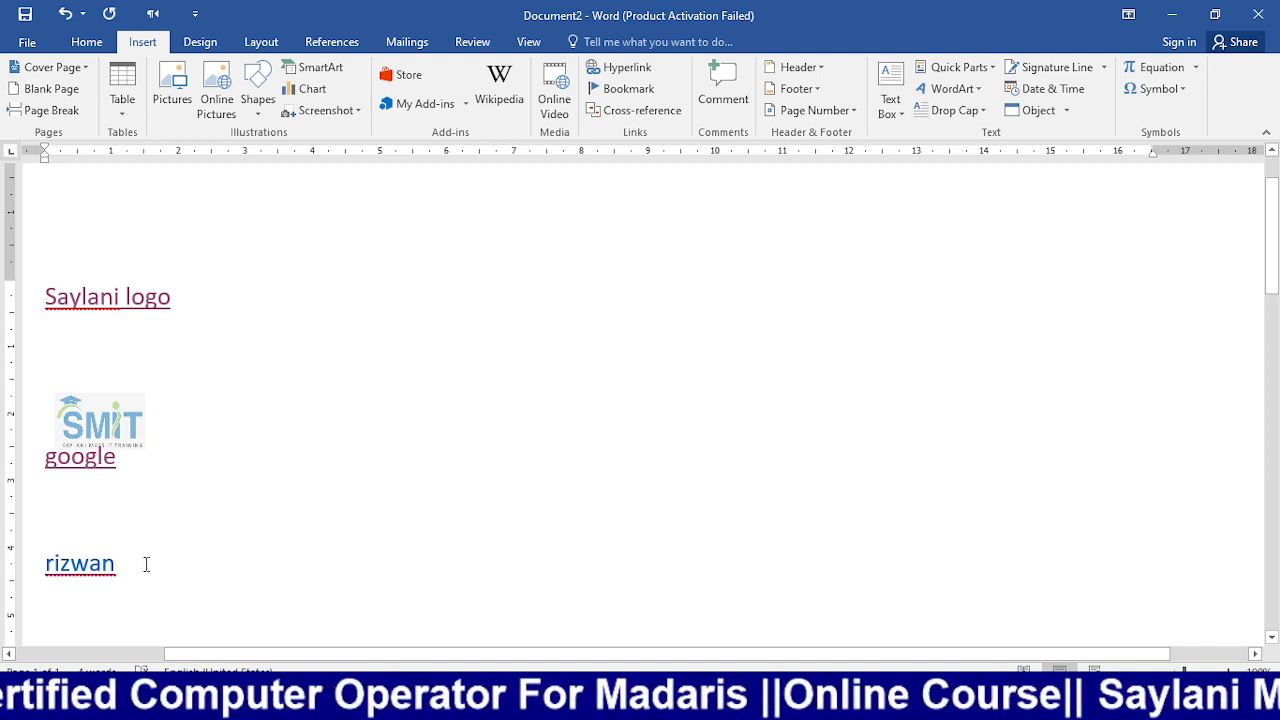
- Follow the link on the first-name text to its website and return to the Word document
left_click(84, 566, "ctrl")
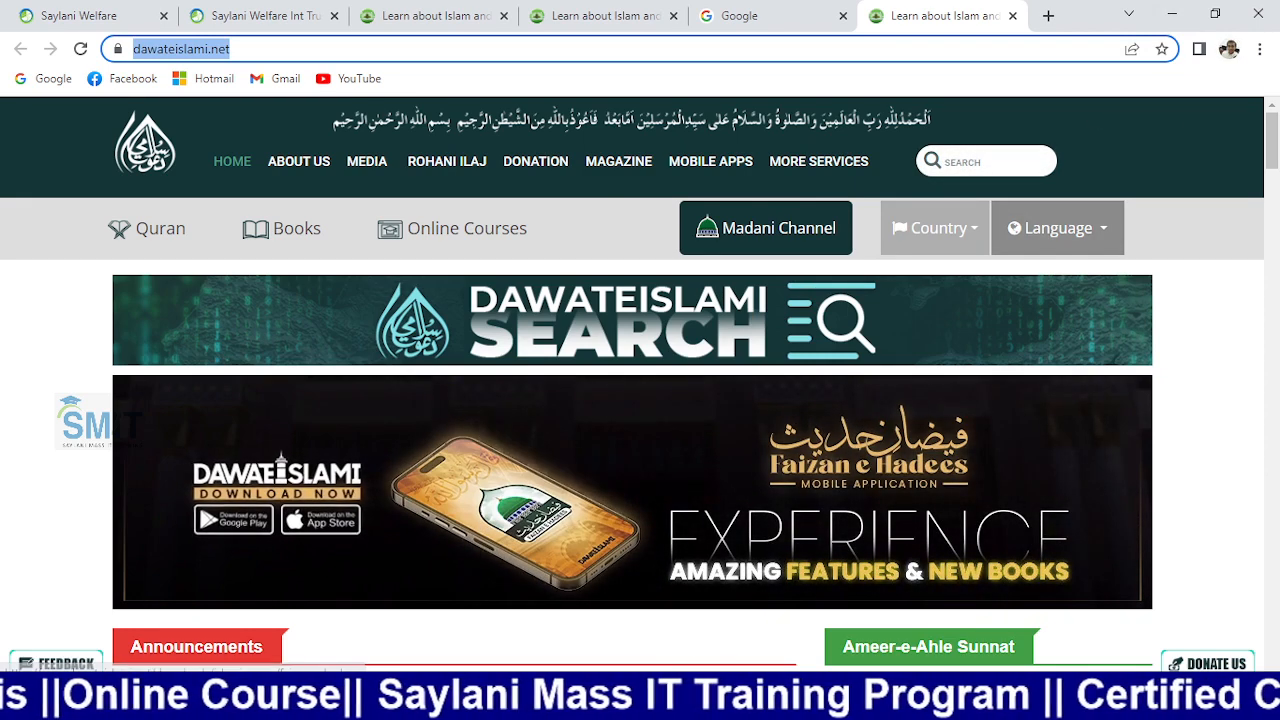
left_click(657, 705)
left_click(713, 657)
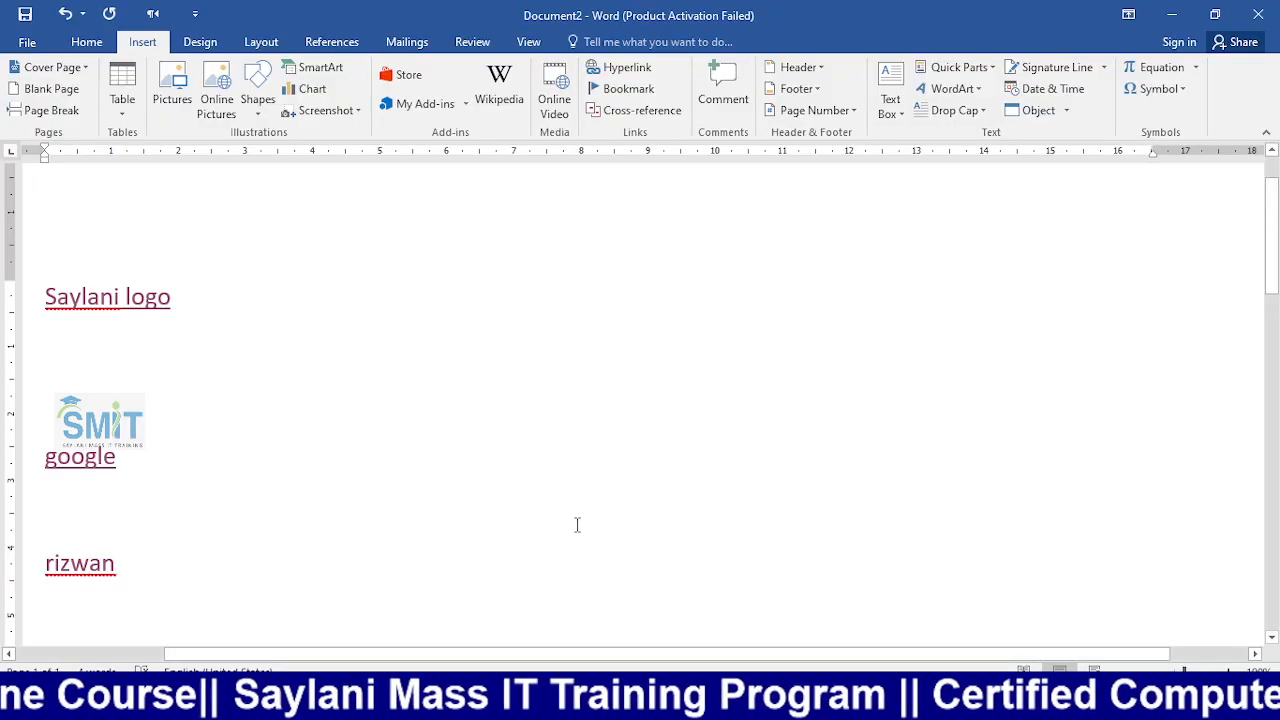
- Clear the whole document and fill it with 100 paragraphs of sample text using =rand(100)
key("ctrl+a")
key("Delete")
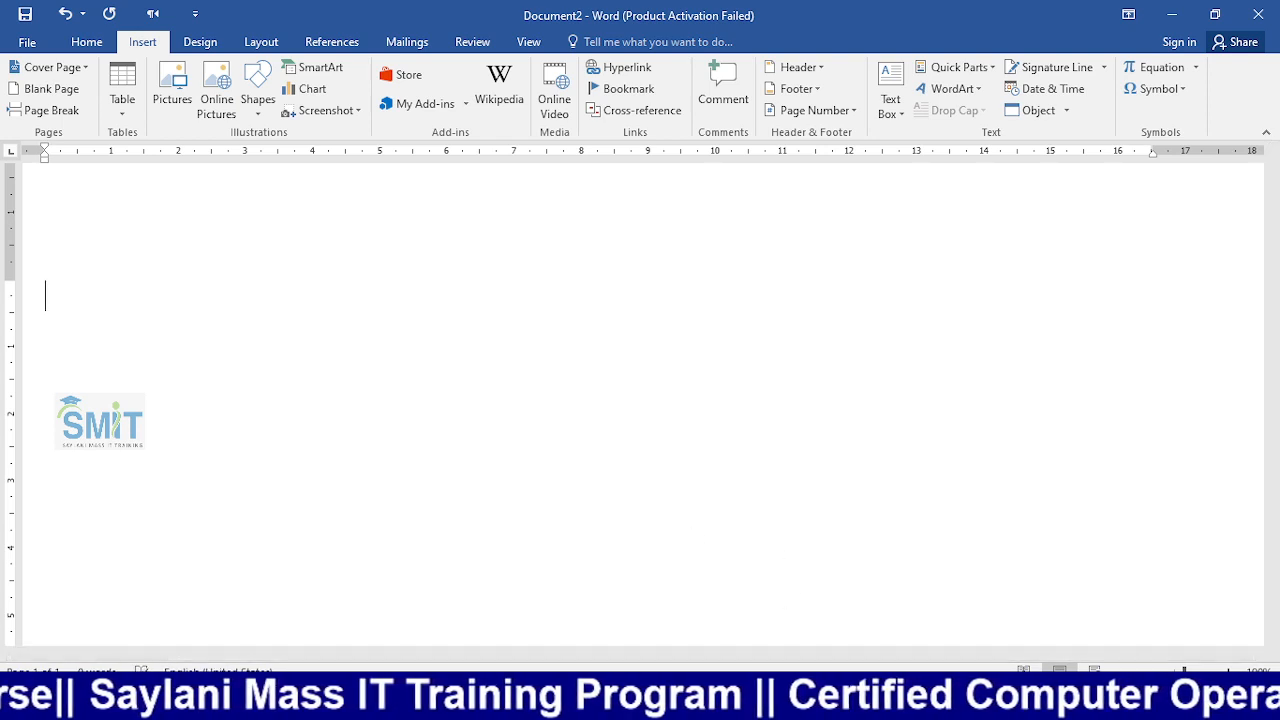
scroll(880, 537, "down", 6)
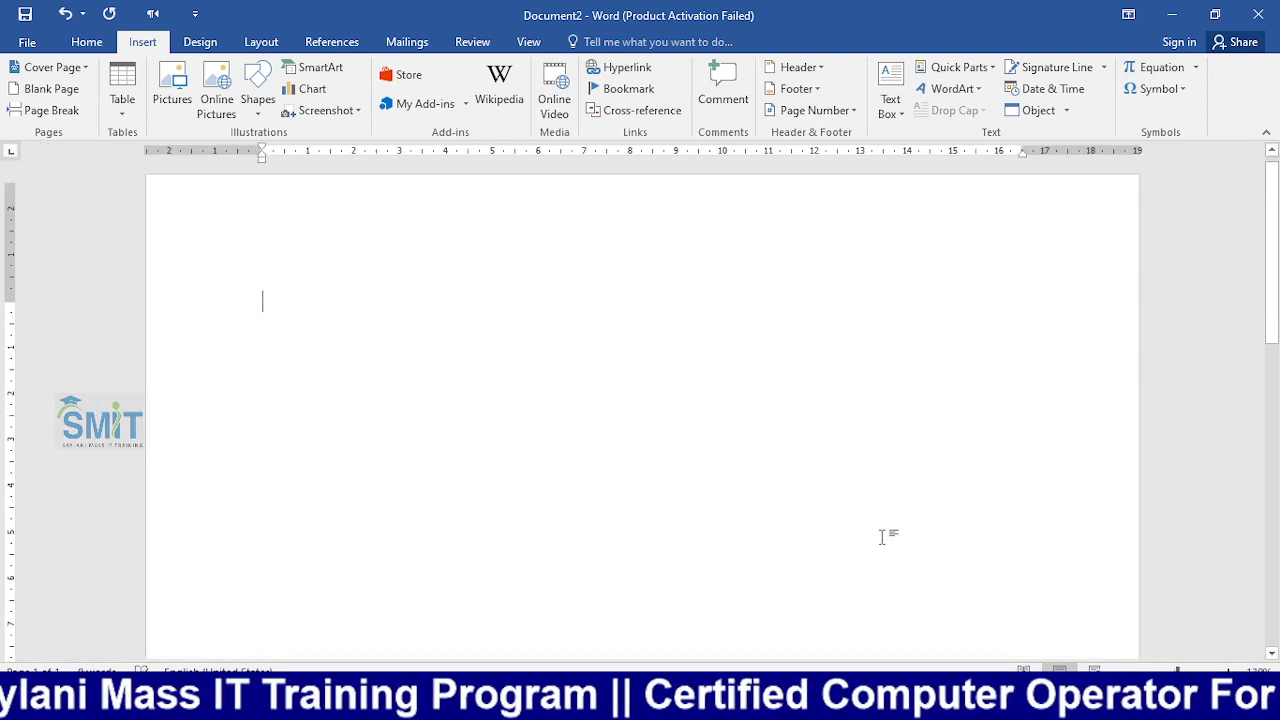
type("=")
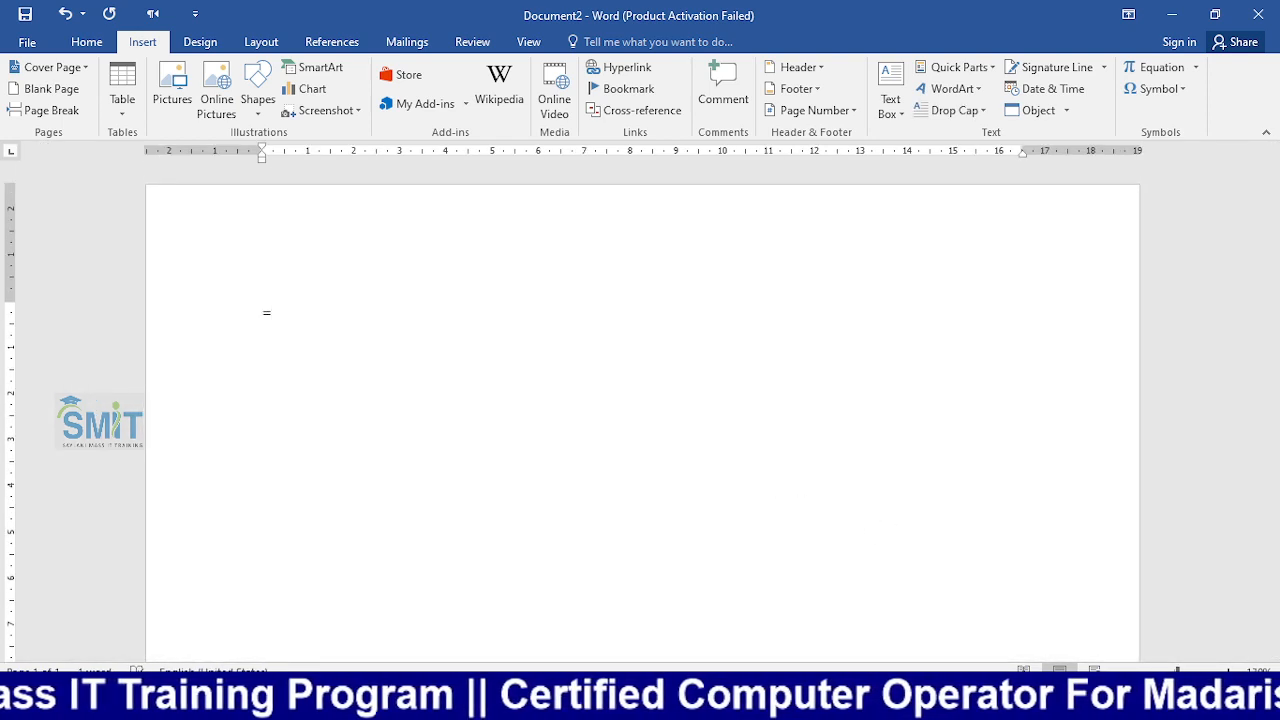
type("rand")
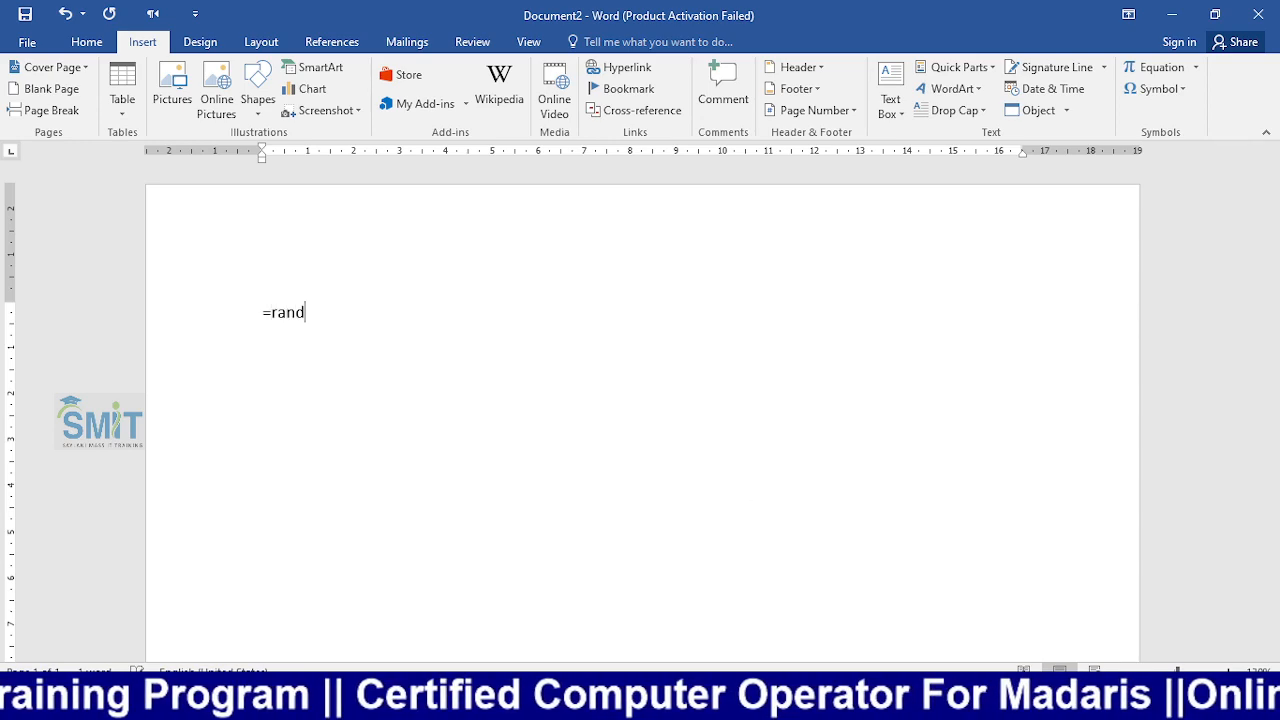
type("(100")
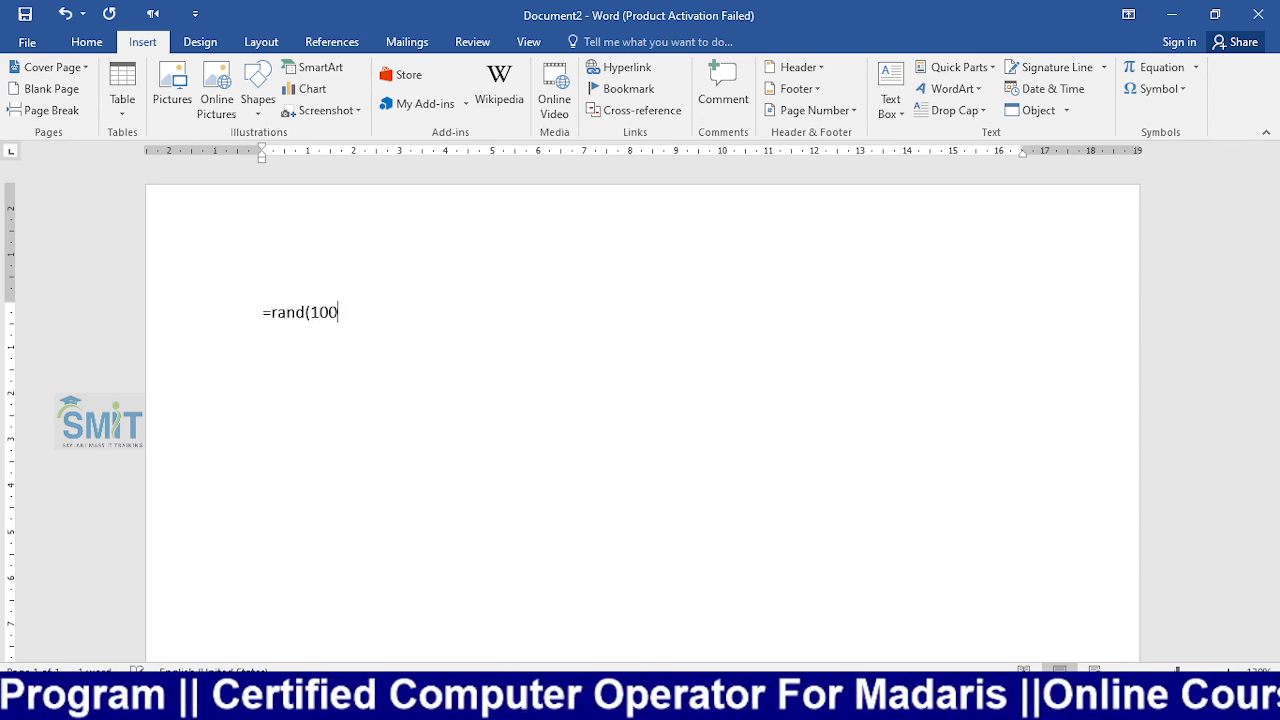
type(")")
key("Return")
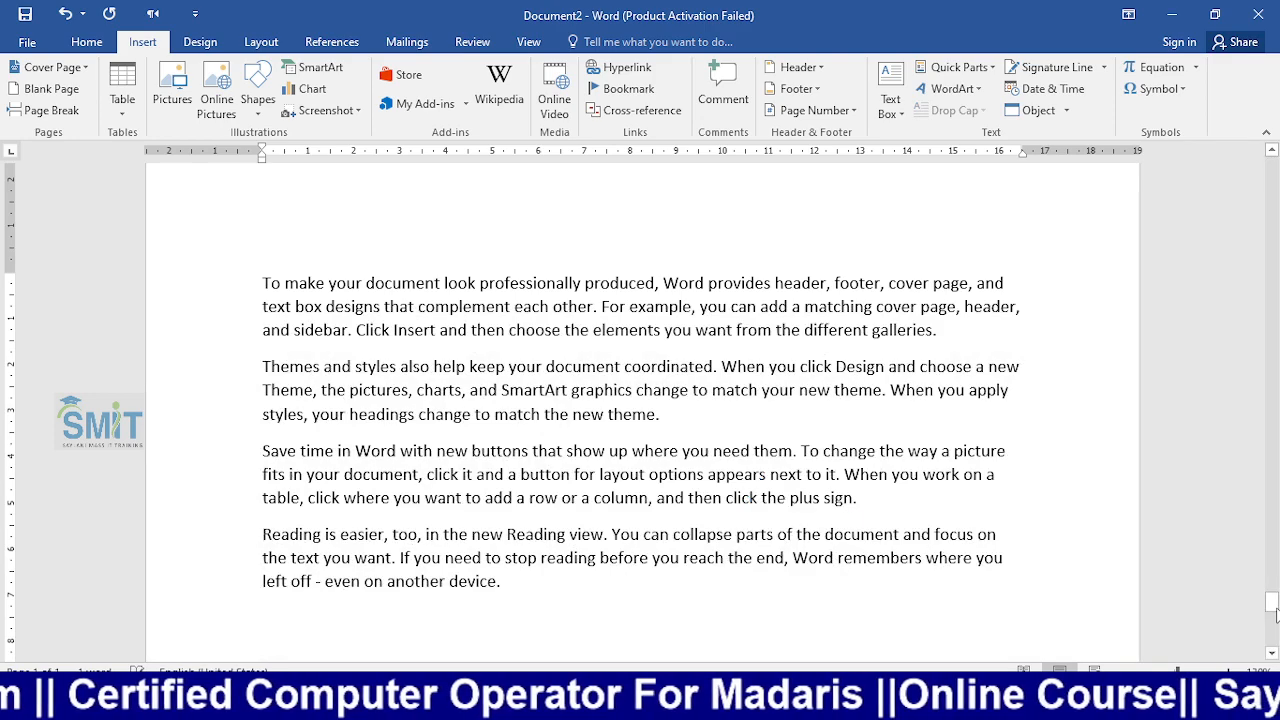
- Add the heading "Chp 1" on a new line above the document's first paragraph and copy its "Chp" text
left_click_drag(1272, 603, 1271, 166)
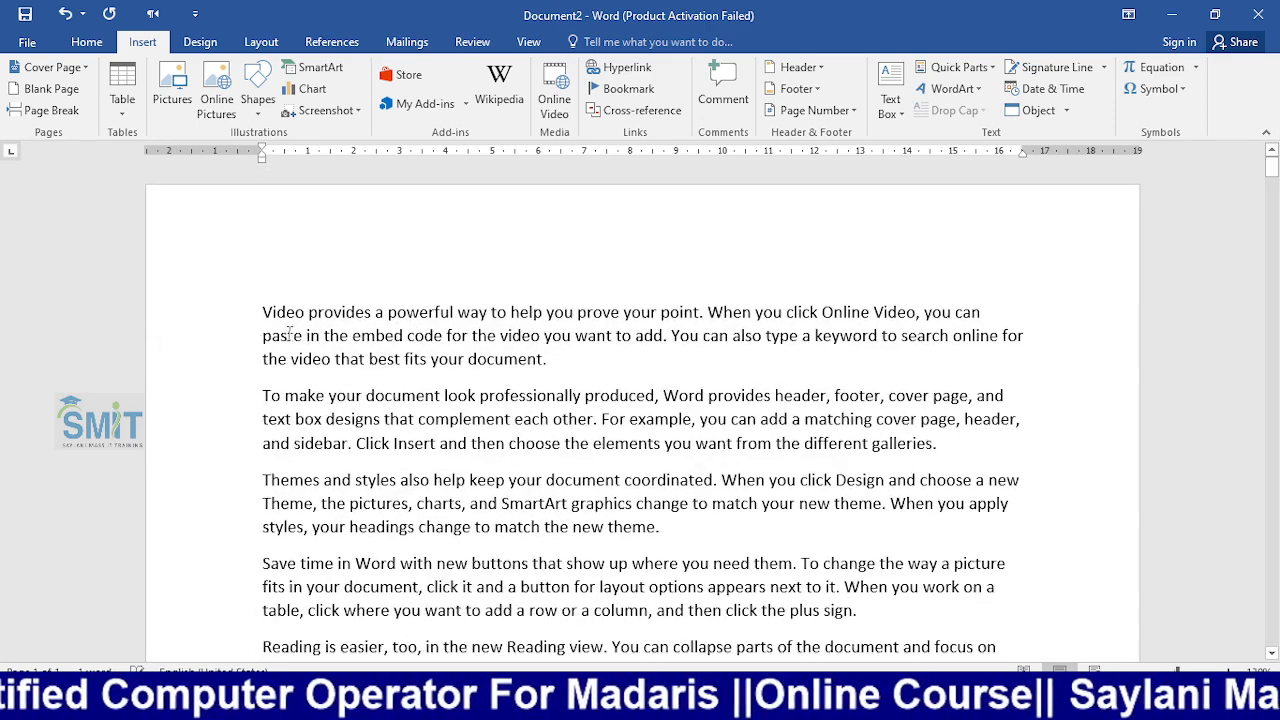
left_click(260, 315)
key("Return")
key("Up")
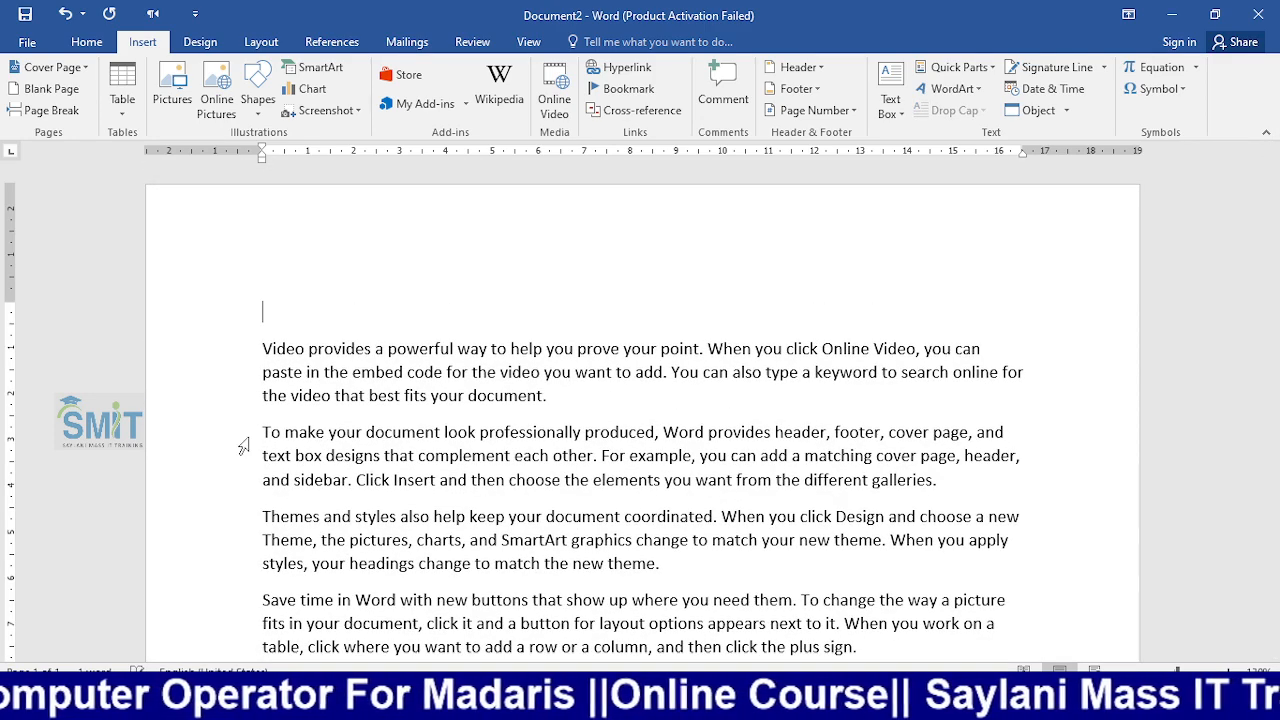
type("Chp")
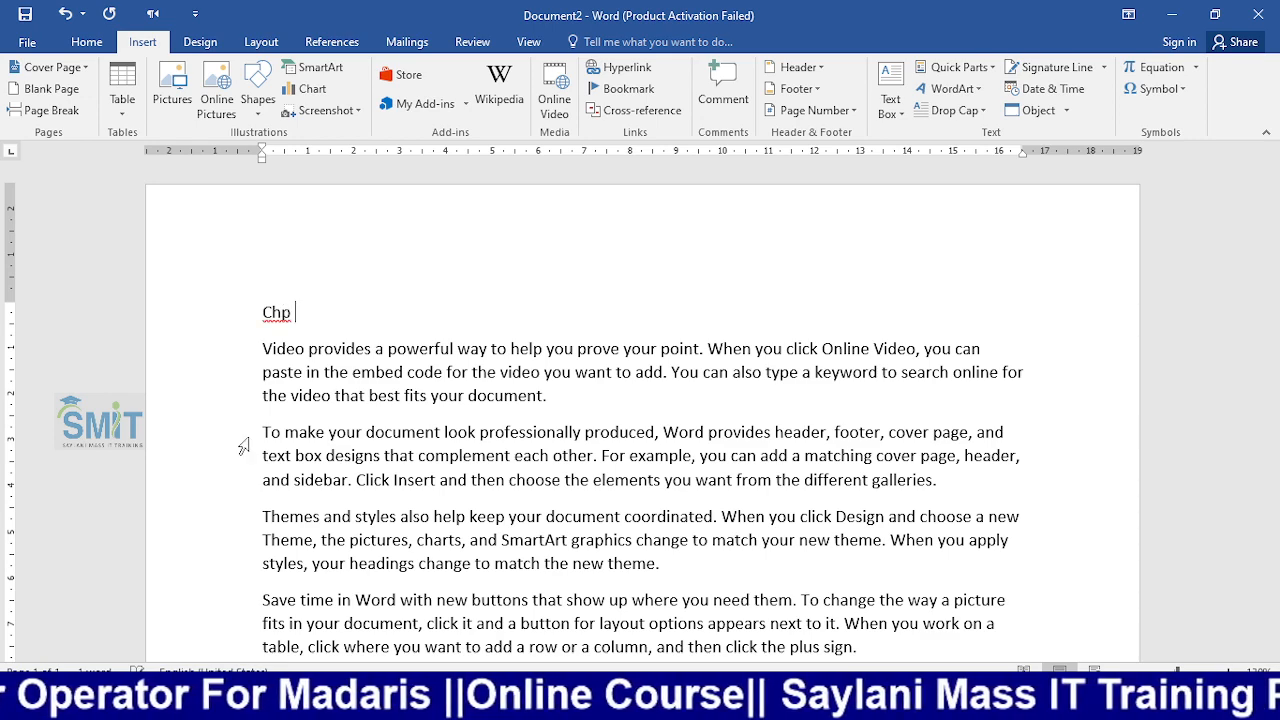
key("shift+Home")
key("ctrl+c")
key("Down")
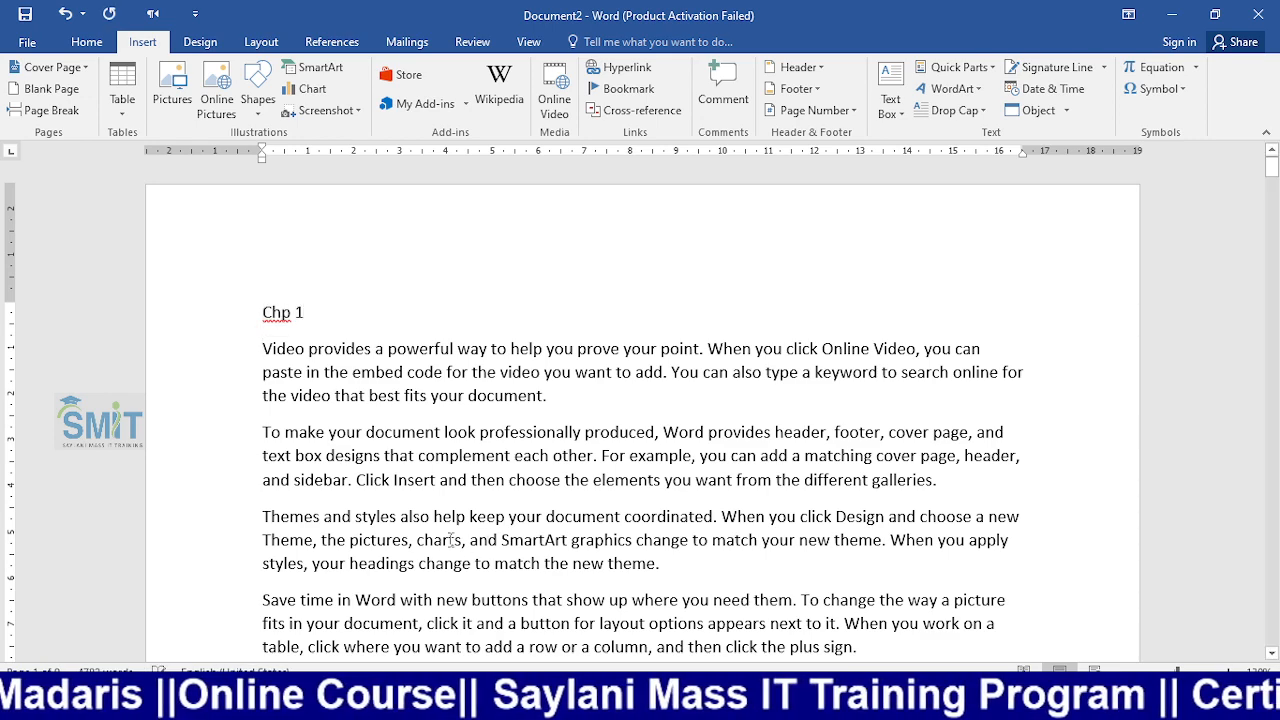
- Add the heading "Chp 2" on its own line above the "Reading is easier" paragraph that starts page 3, leaving no extra blank line
scroll(432, 504, "down", 5)
scroll(432, 504, "down", 10)
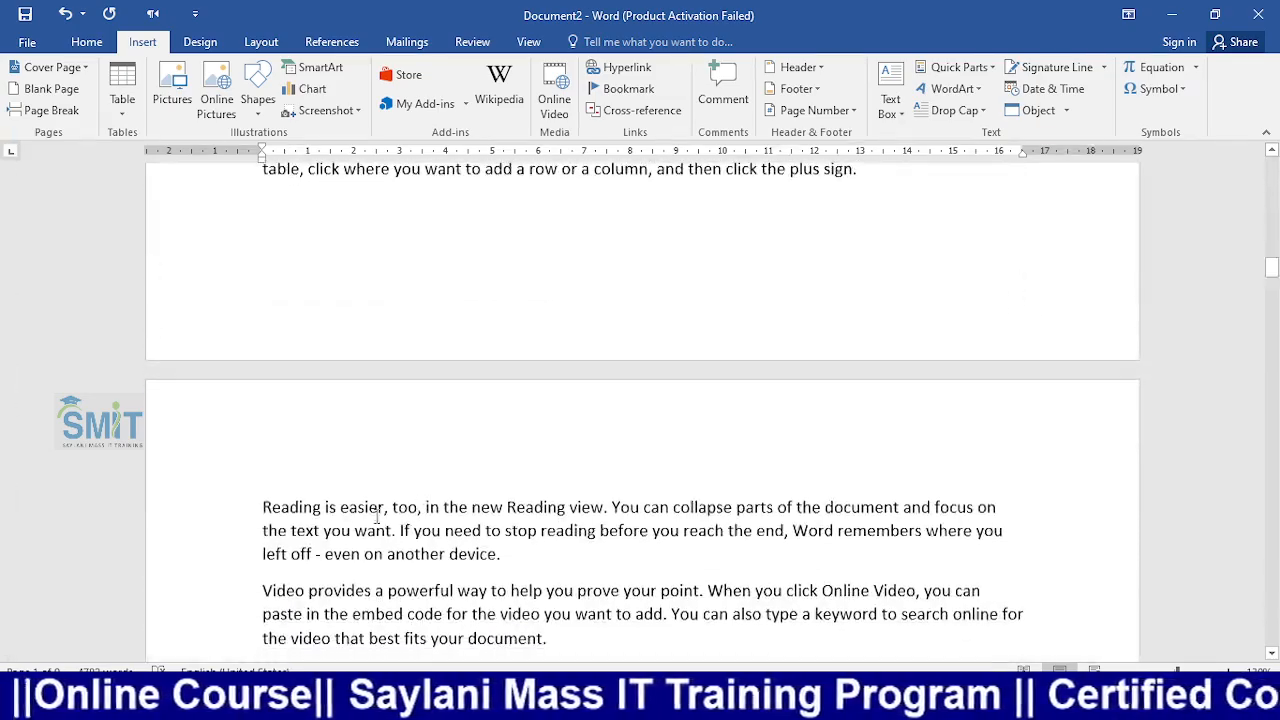
left_click(264, 505)
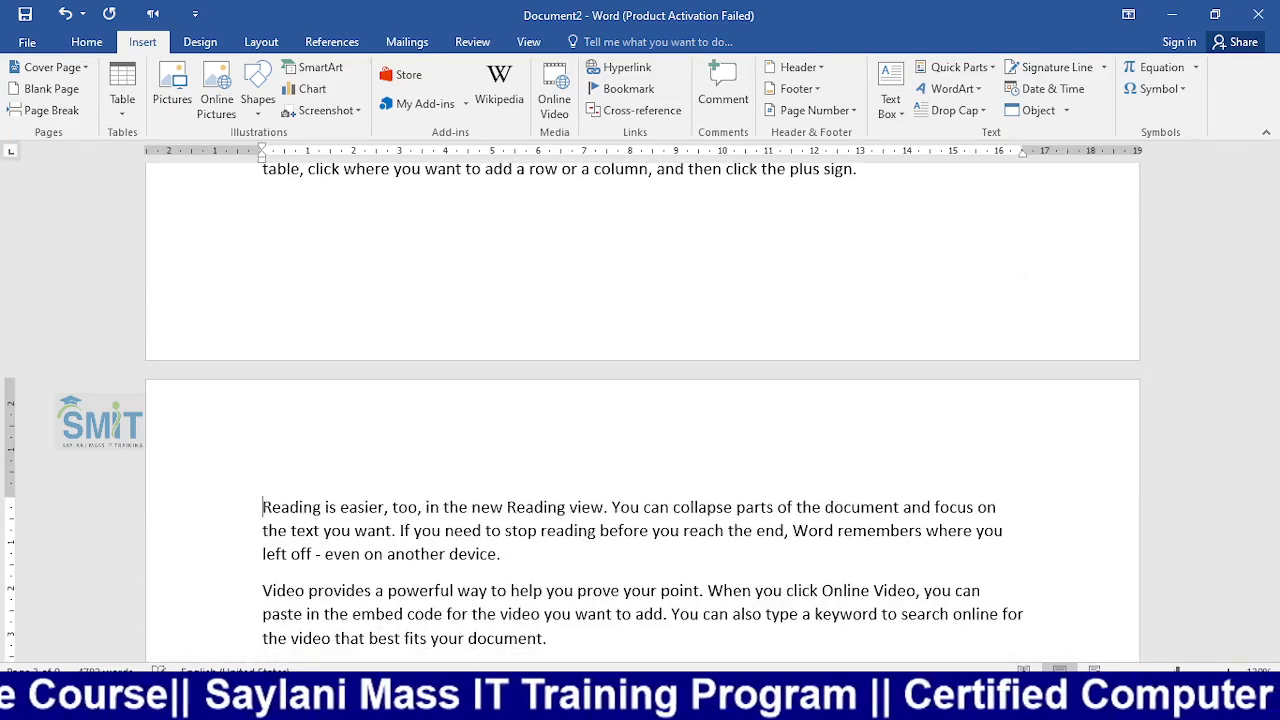
key("Return")
key("ctrl+v")
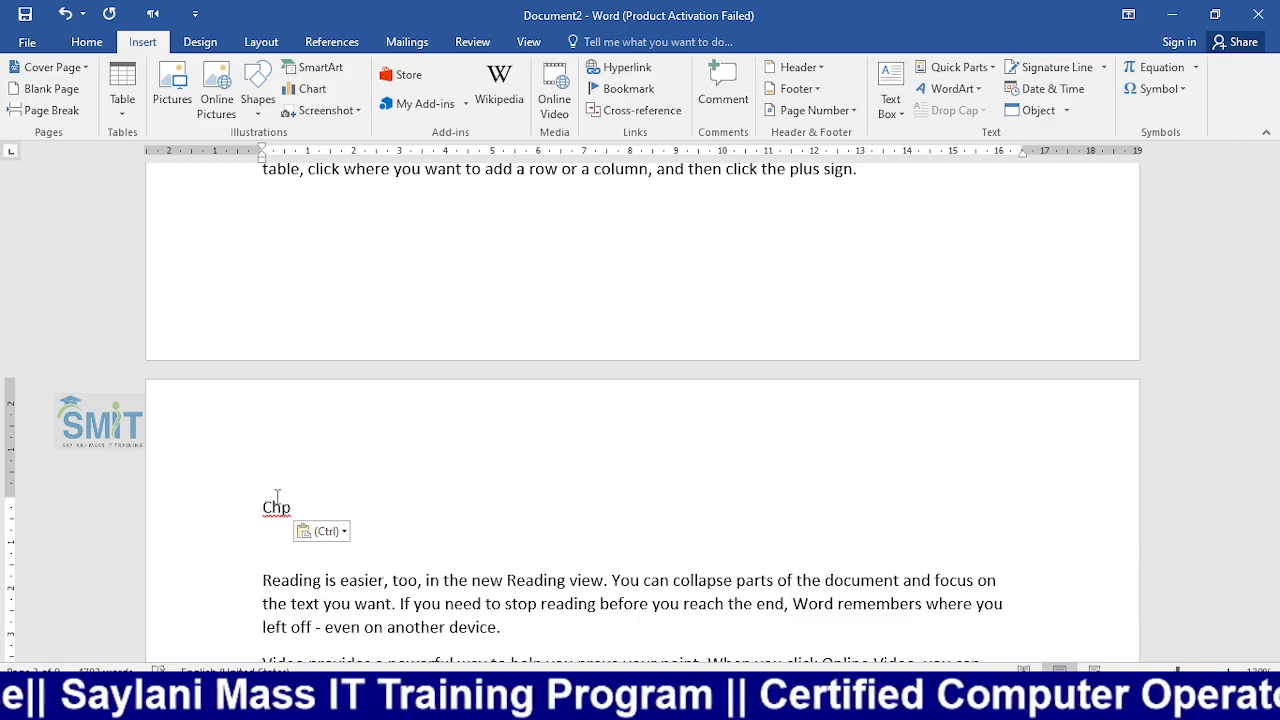
type("2")
key("Down")
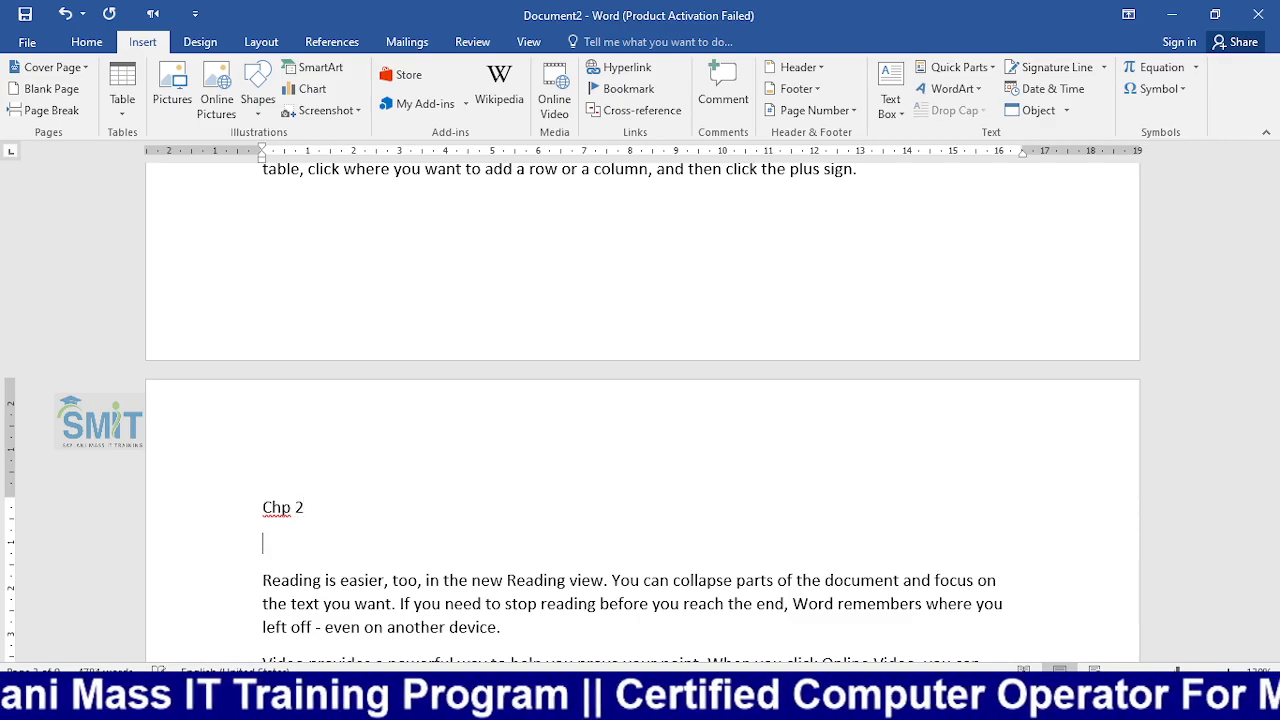
key("BackSpace")
- Add the heading "Chp 3" on its own line above the "Save time in Word" paragraph that starts page 5
scroll(478, 566, "down", 10)
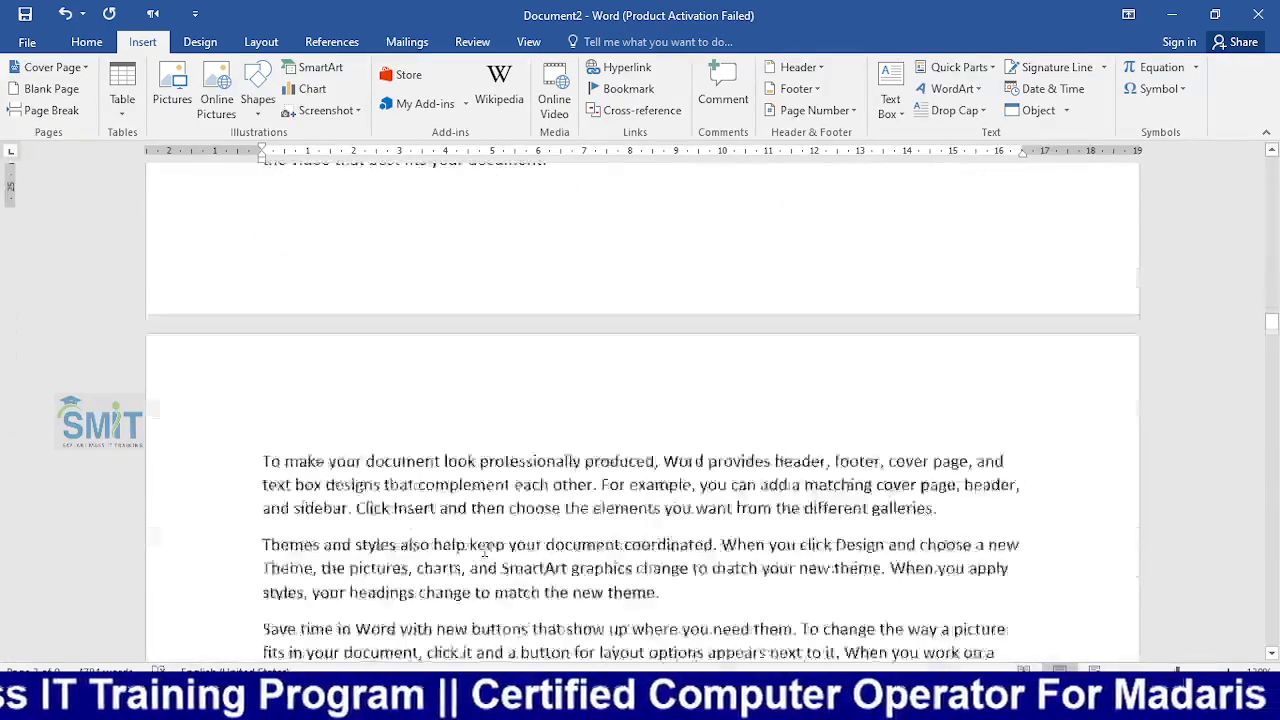
scroll(484, 550, "down", 5)
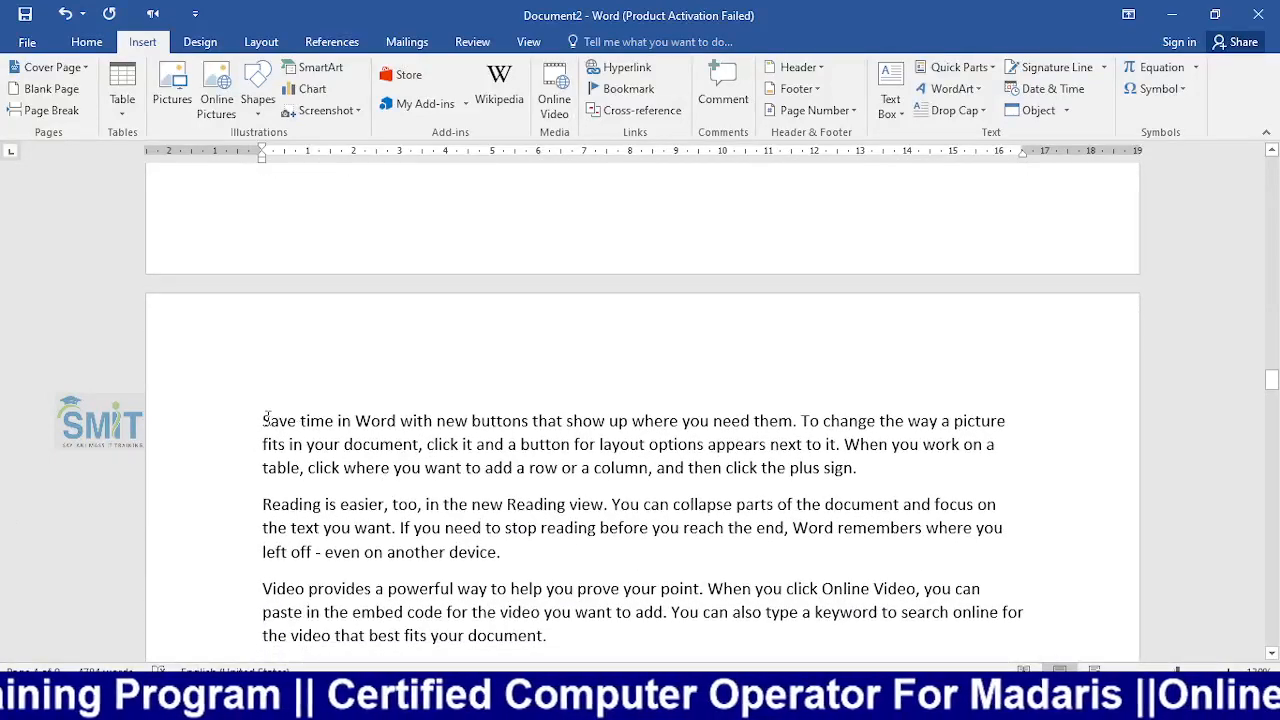
left_click(265, 420)
key("Return")
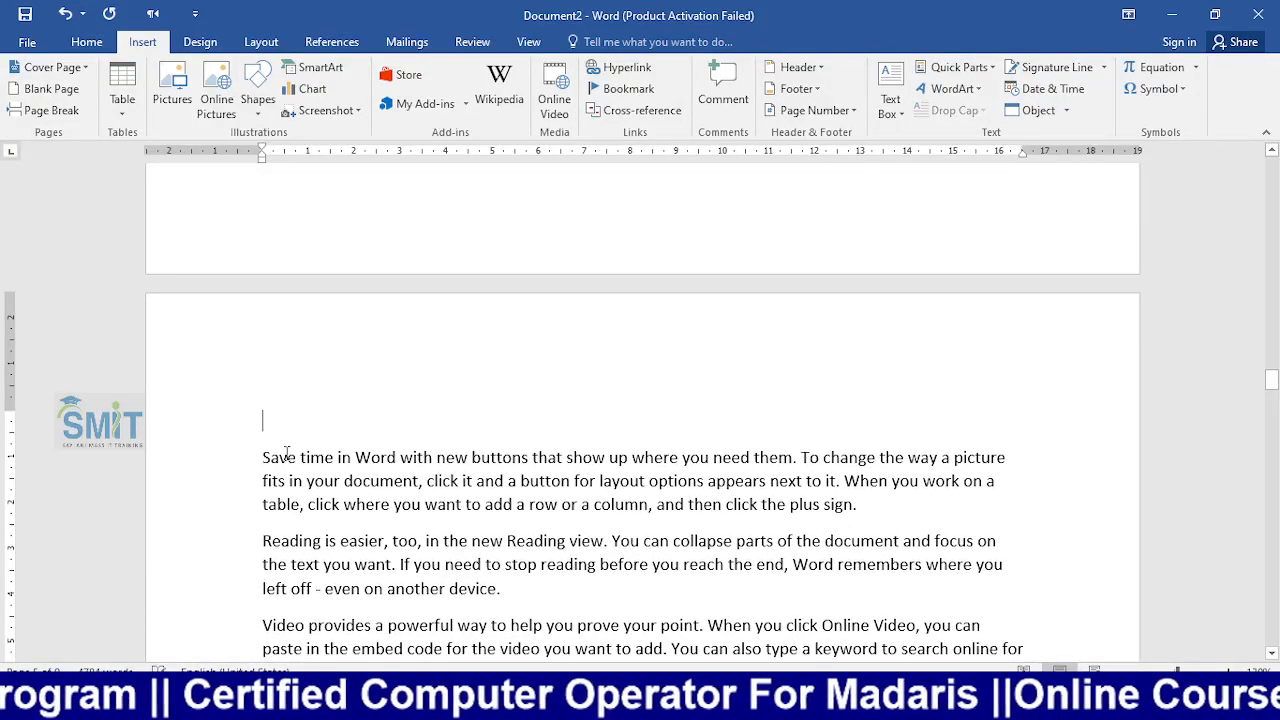
key("ctrl+v")
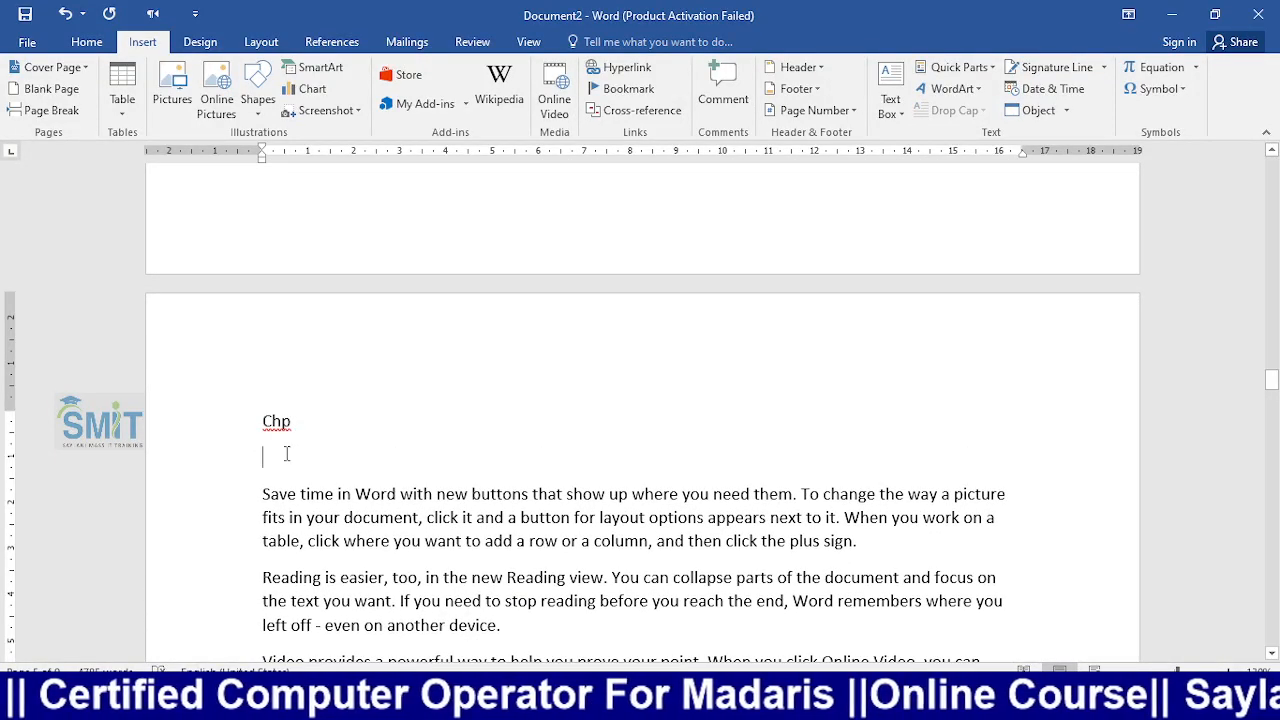
key("BackSpace")
- Add the heading "Chp 4" on its own line above the "Themes and styles" paragraph that starts page 7
scroll(301, 476, "down", 12)
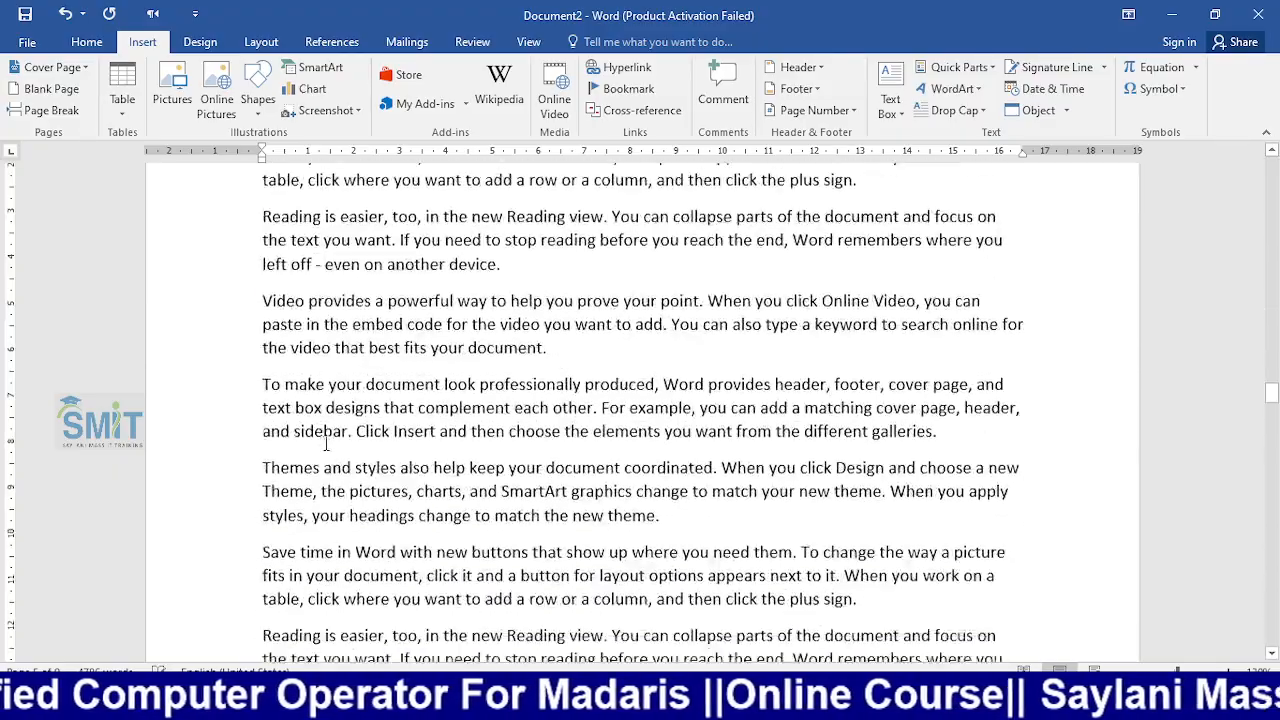
scroll(323, 455, "down", 6)
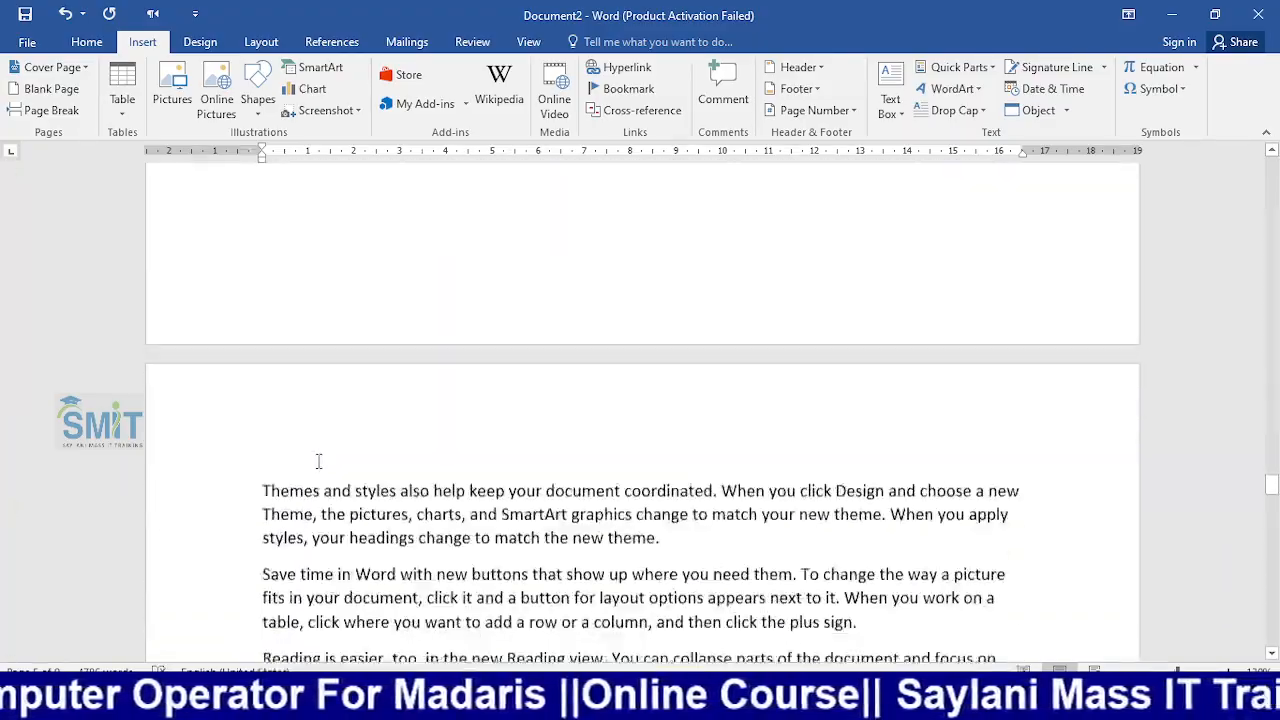
left_click(263, 285)
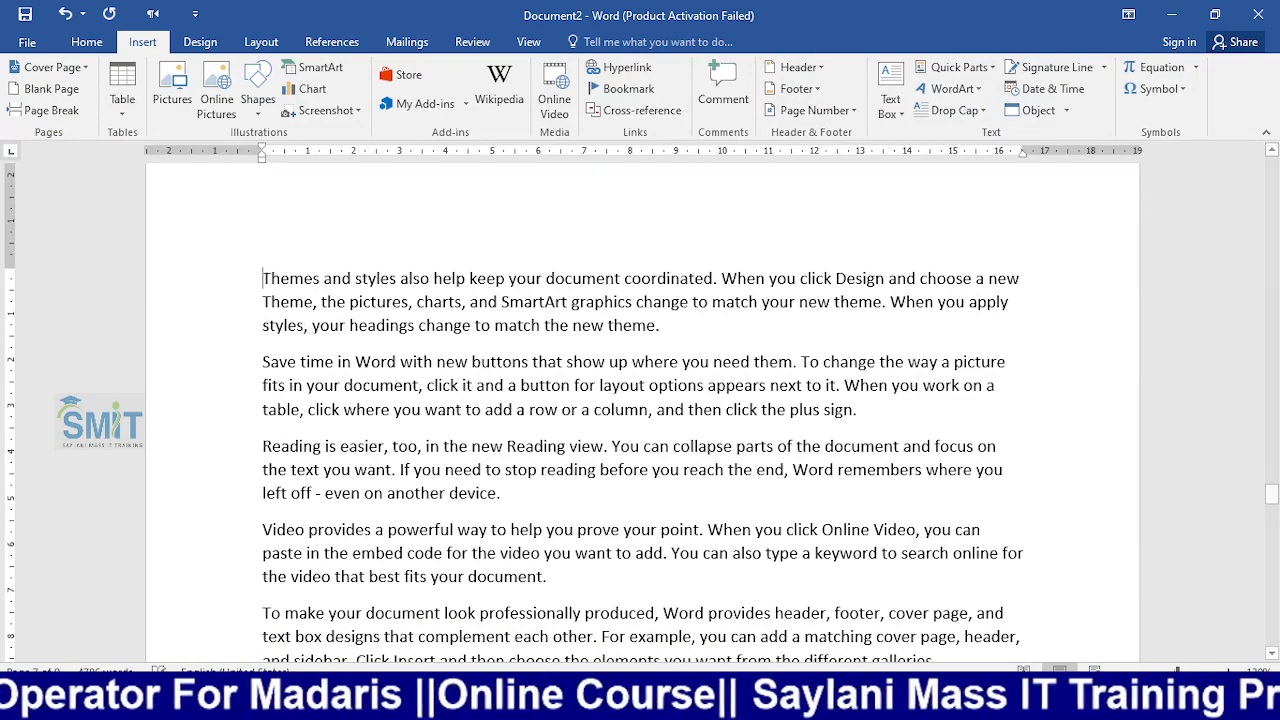
key("Return")
key("Up")
type("Chp")
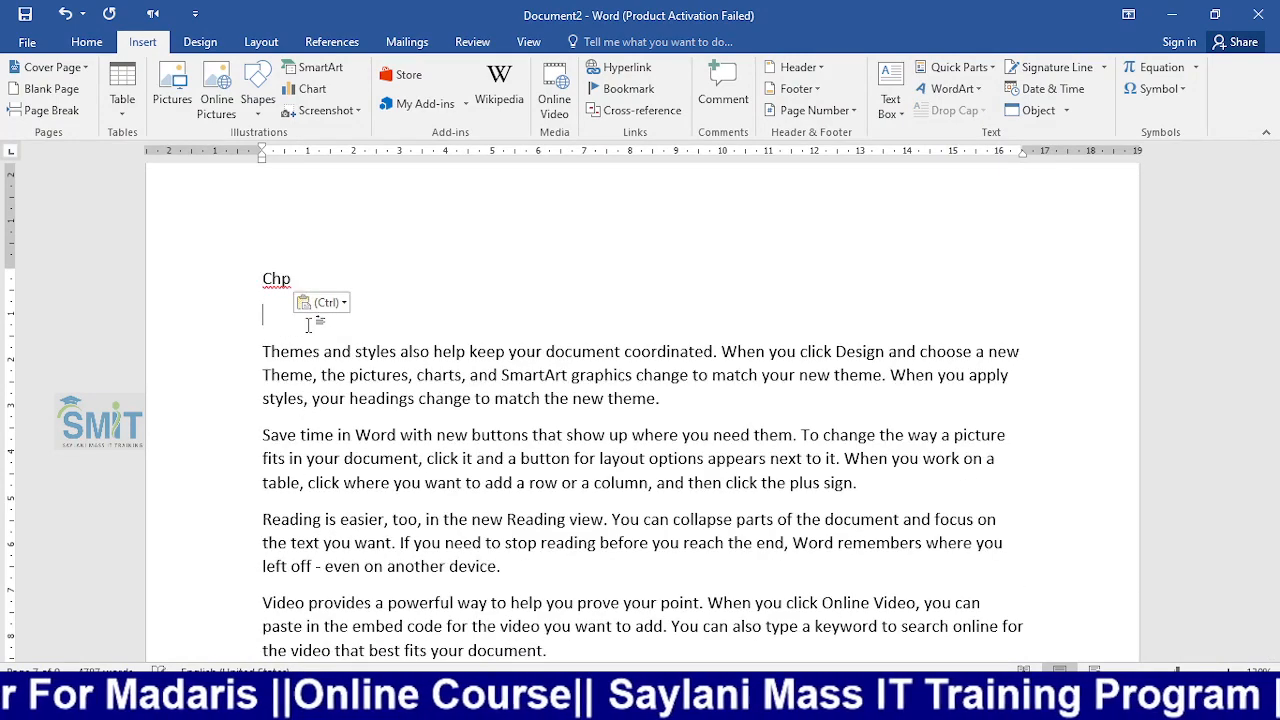
key("BackSpace")
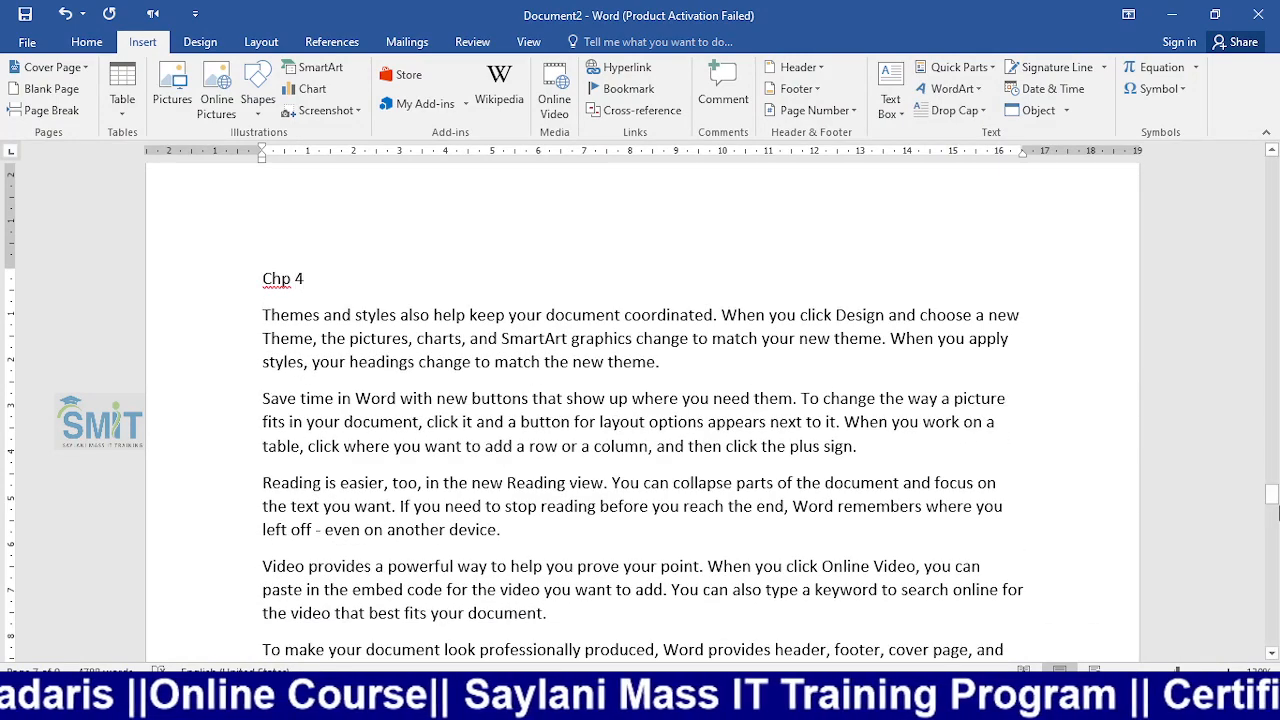
- Insert a blank page before the "Chp 1" heading at the document's start and place the cursor on it
left_click_drag(1272, 503, 1272, 160)
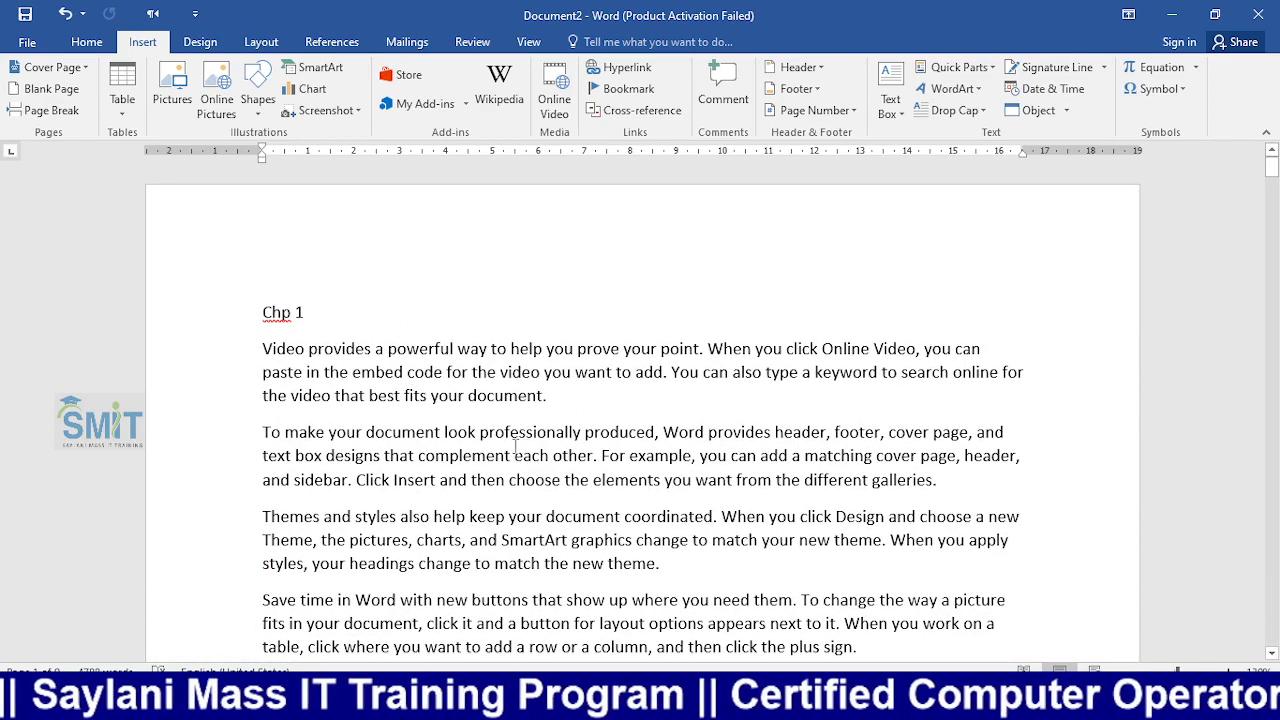
left_click(259, 302)
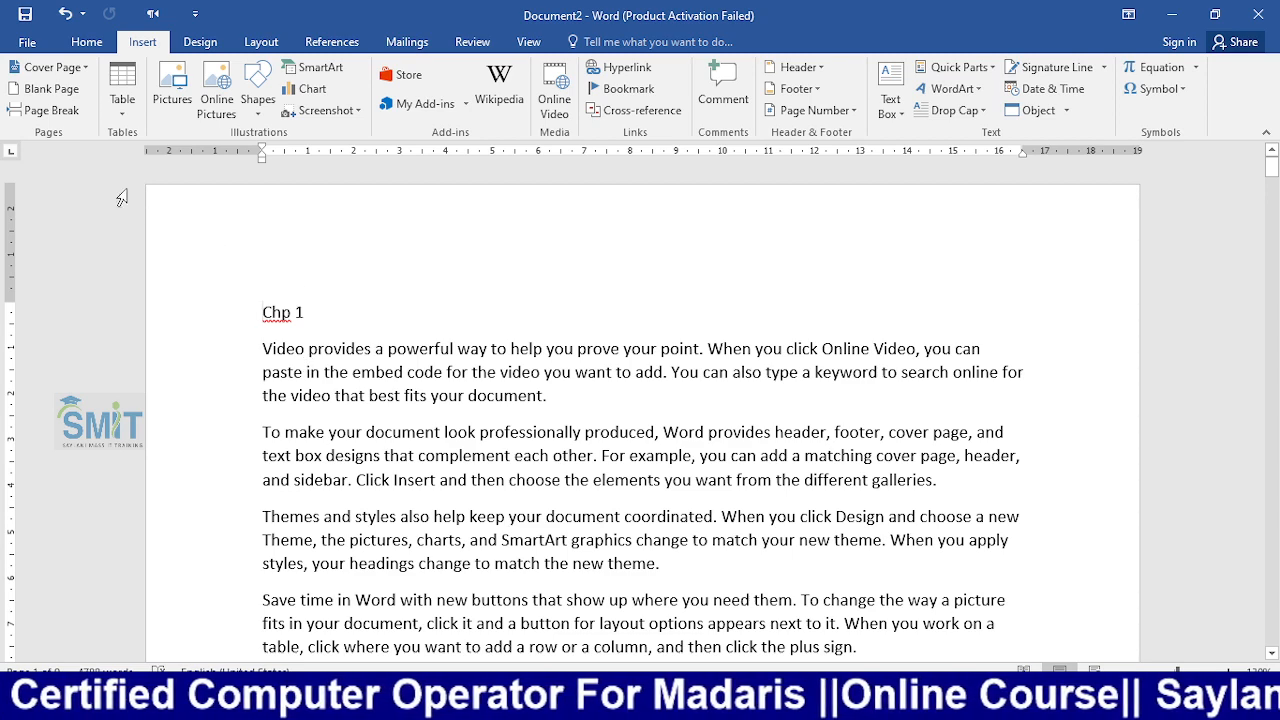
left_click(45, 88)
scroll(600, 514, "up", 5)
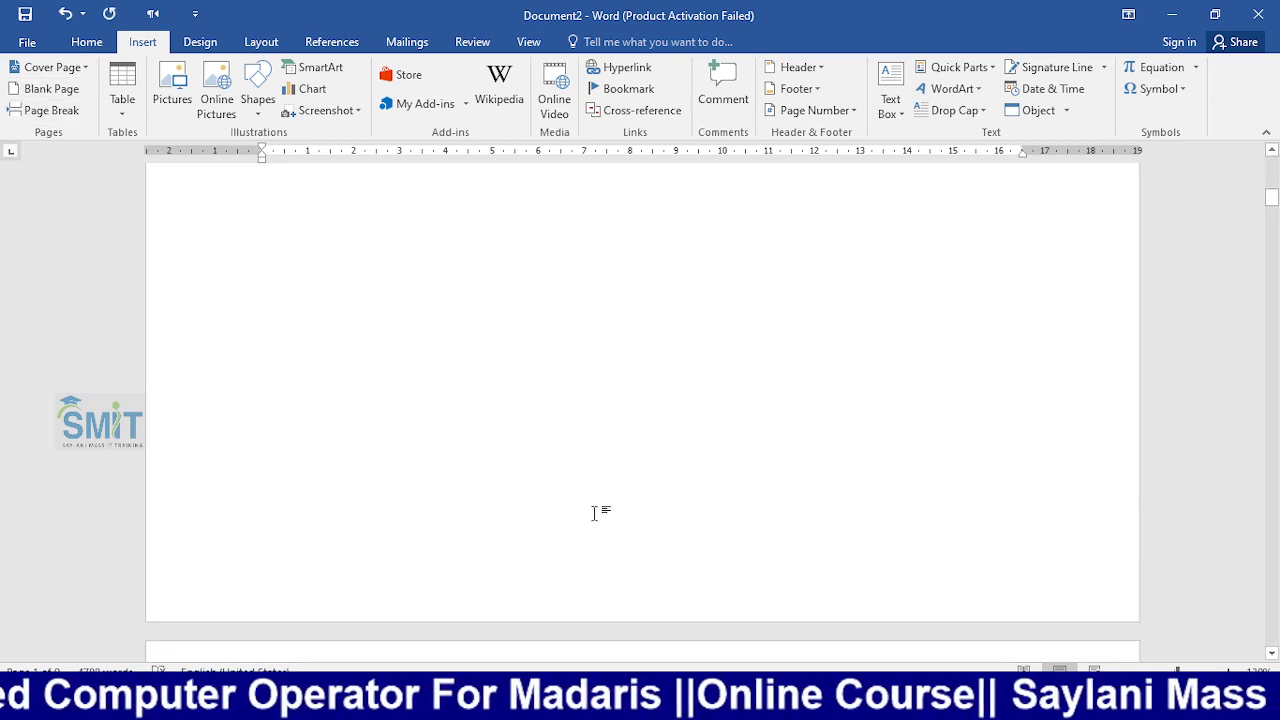
left_click(300, 241)
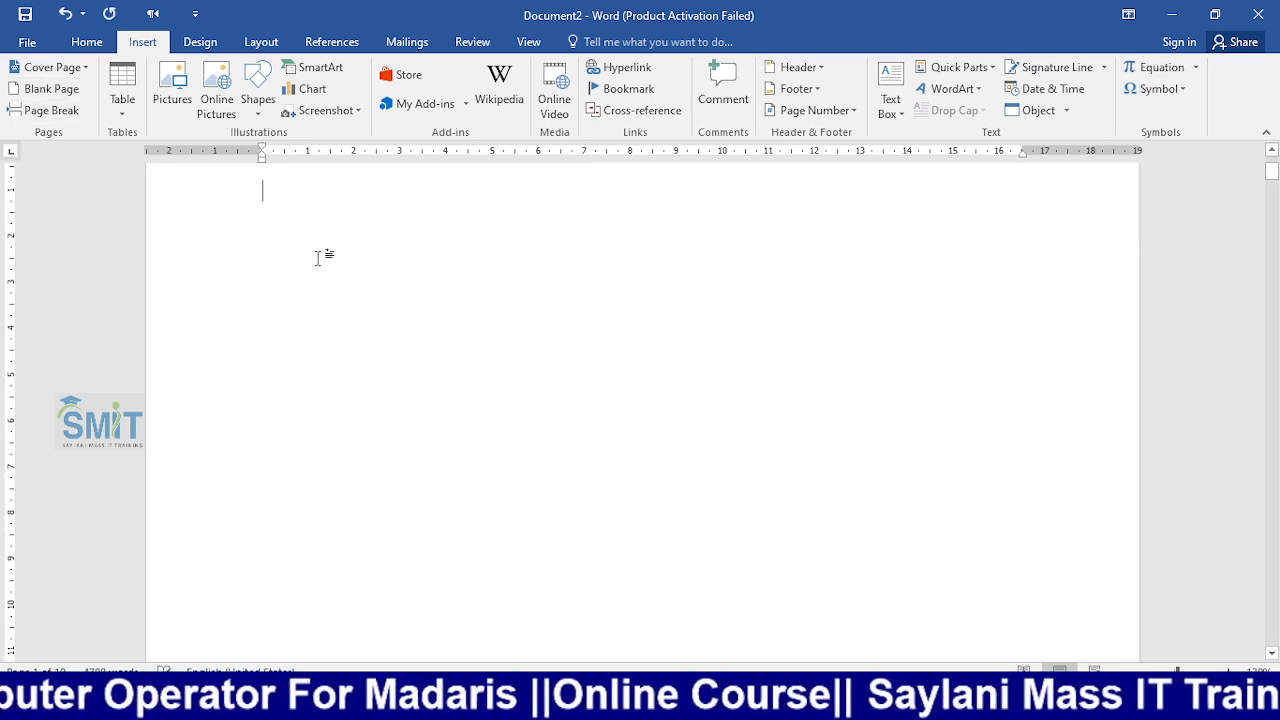
scroll(331, 289, "up", 1)
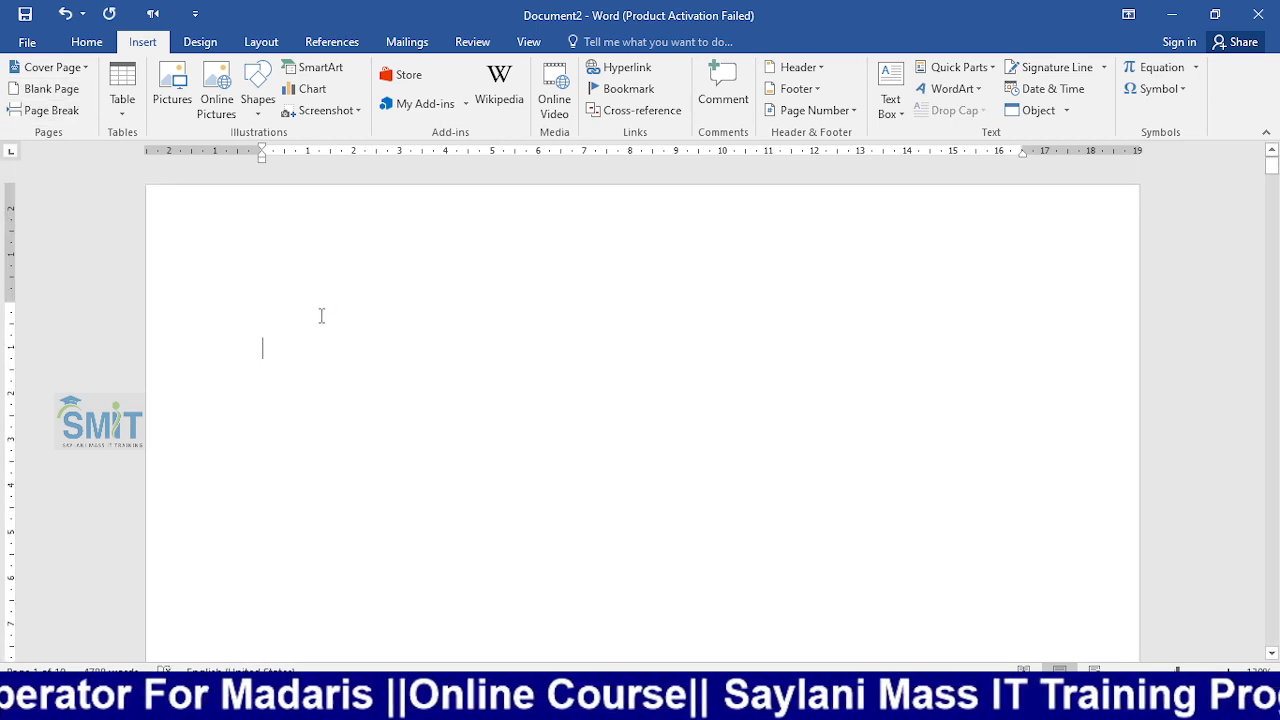
- List the entries "Chp 1", "Chp 2", "Chp 3" and "Chp 4" on separate lines of the blank first page
type("C")
key("BackSpace")
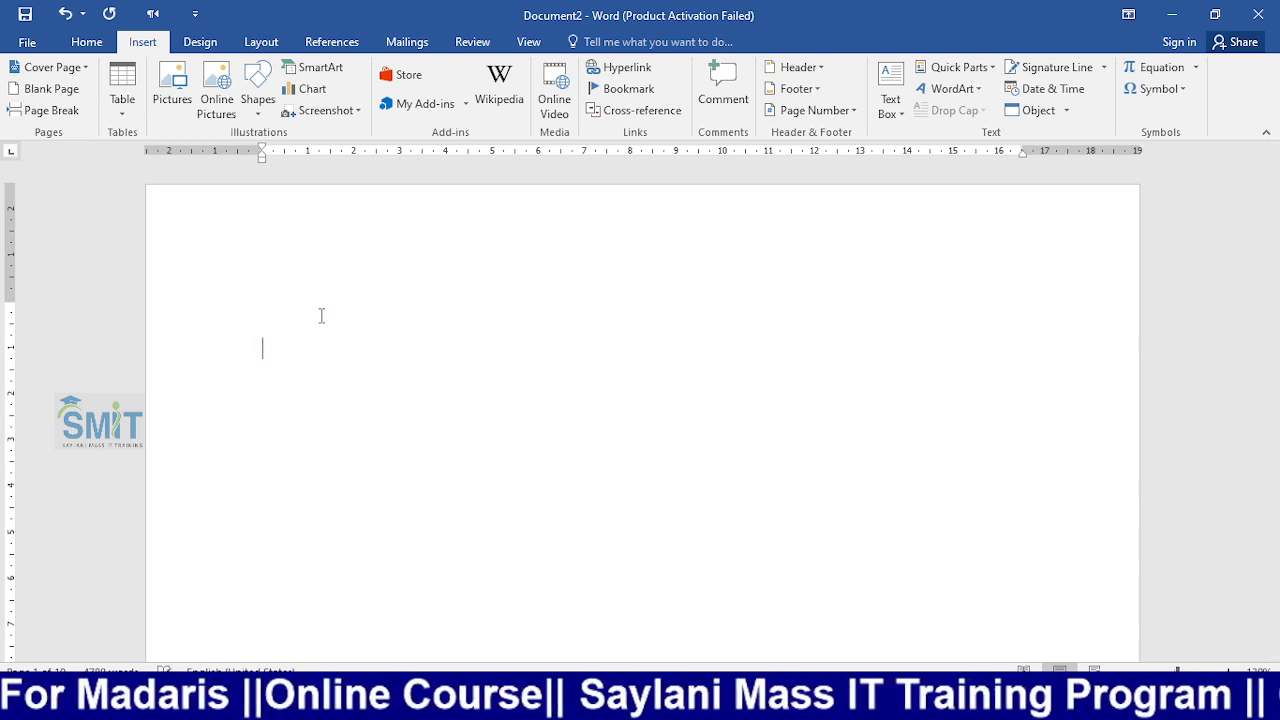
type("Chp")
type("1")
key("Return")
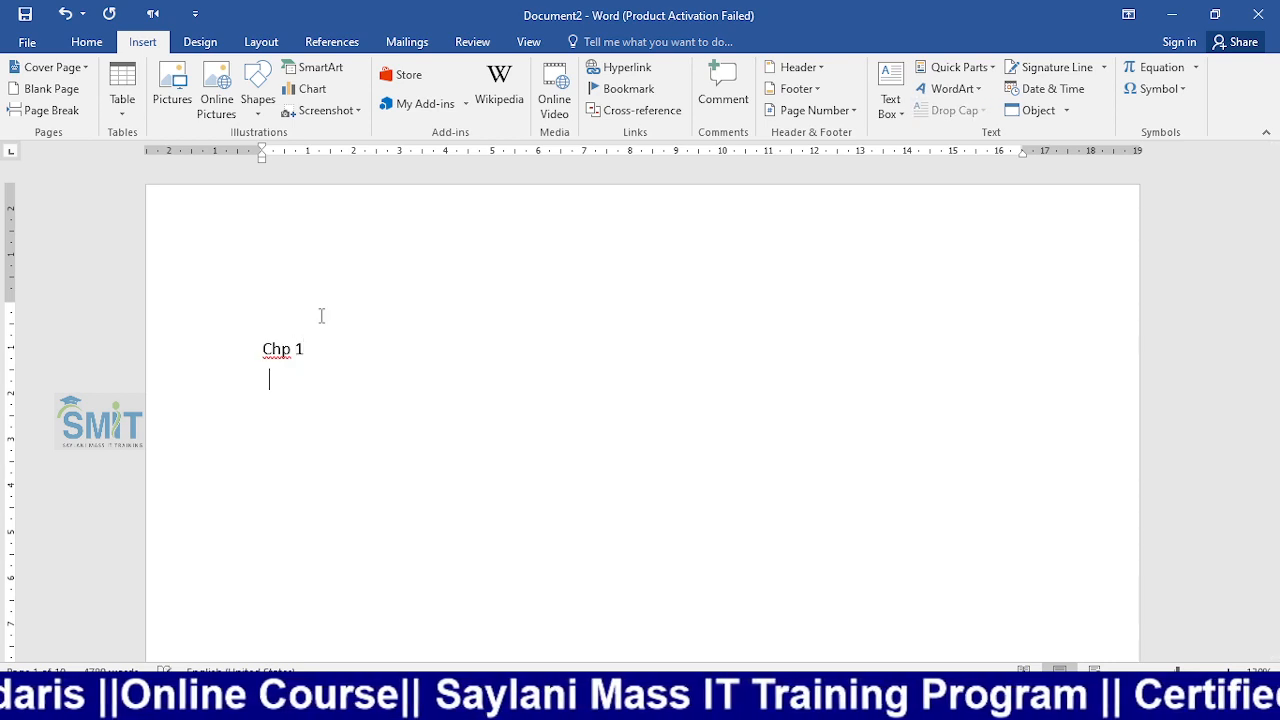
type("Chp")
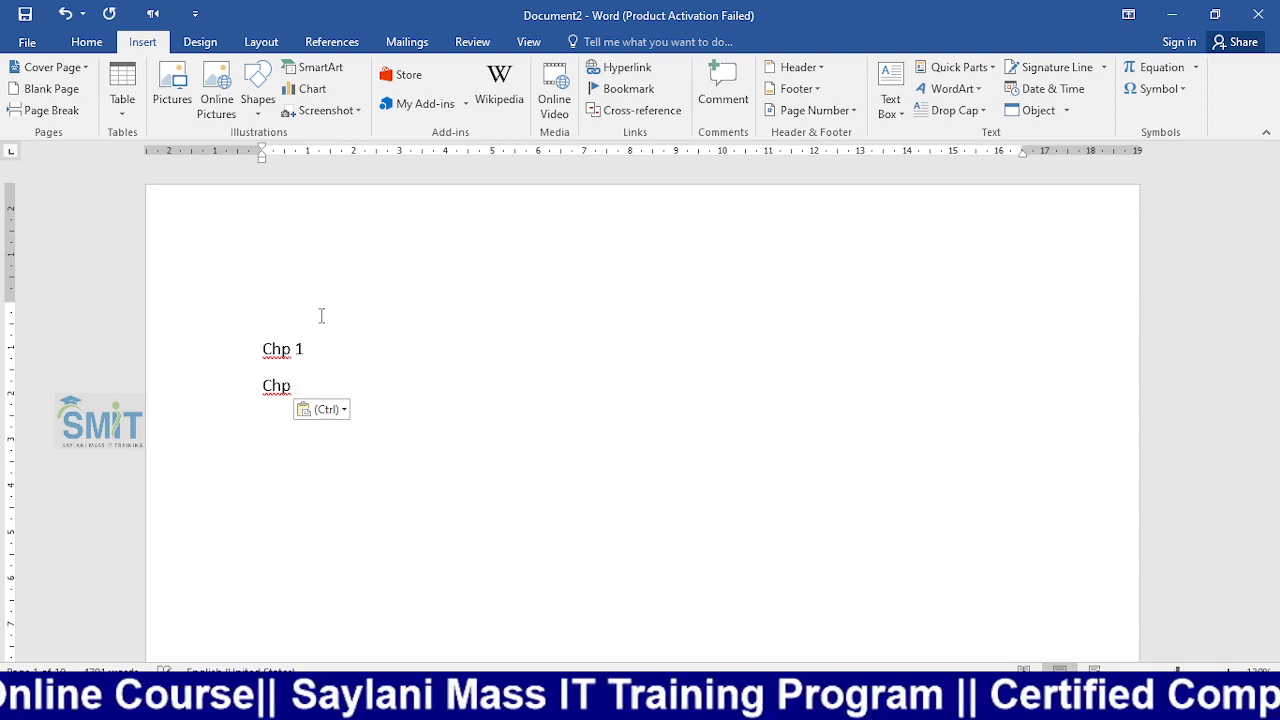
type("2")
key("Return")
type("Chp")
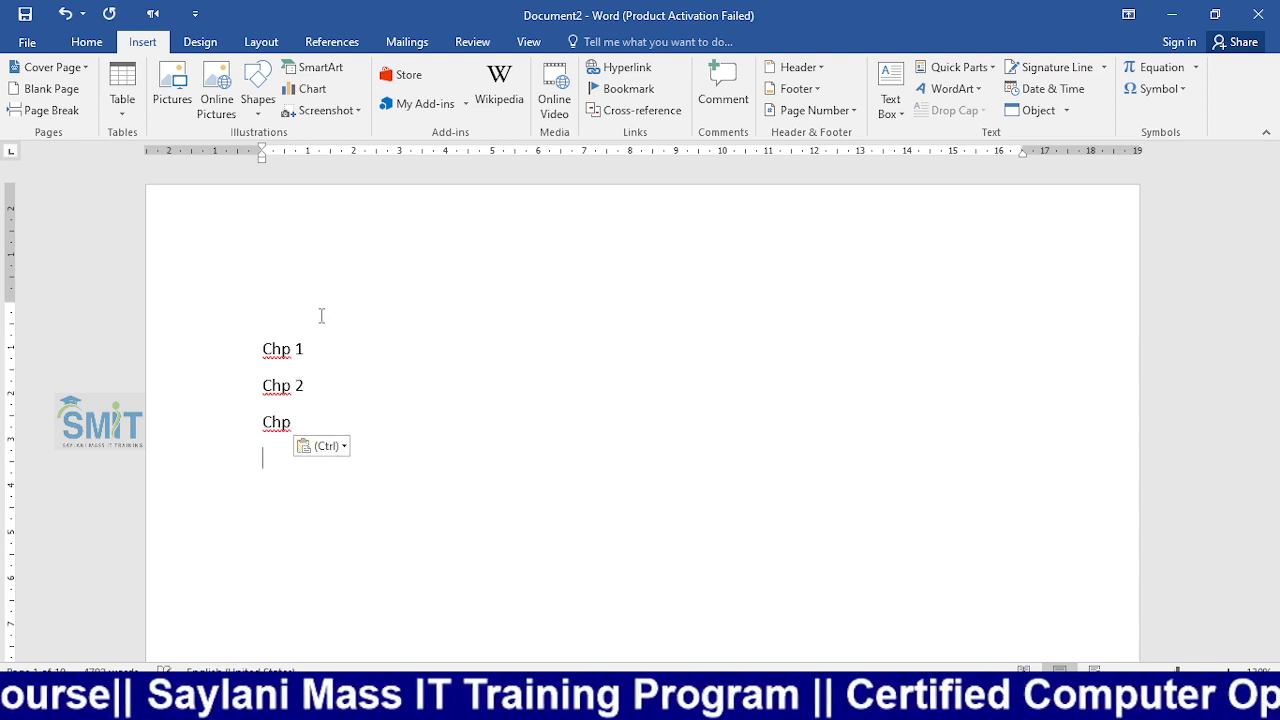
type("3")
key("Return")
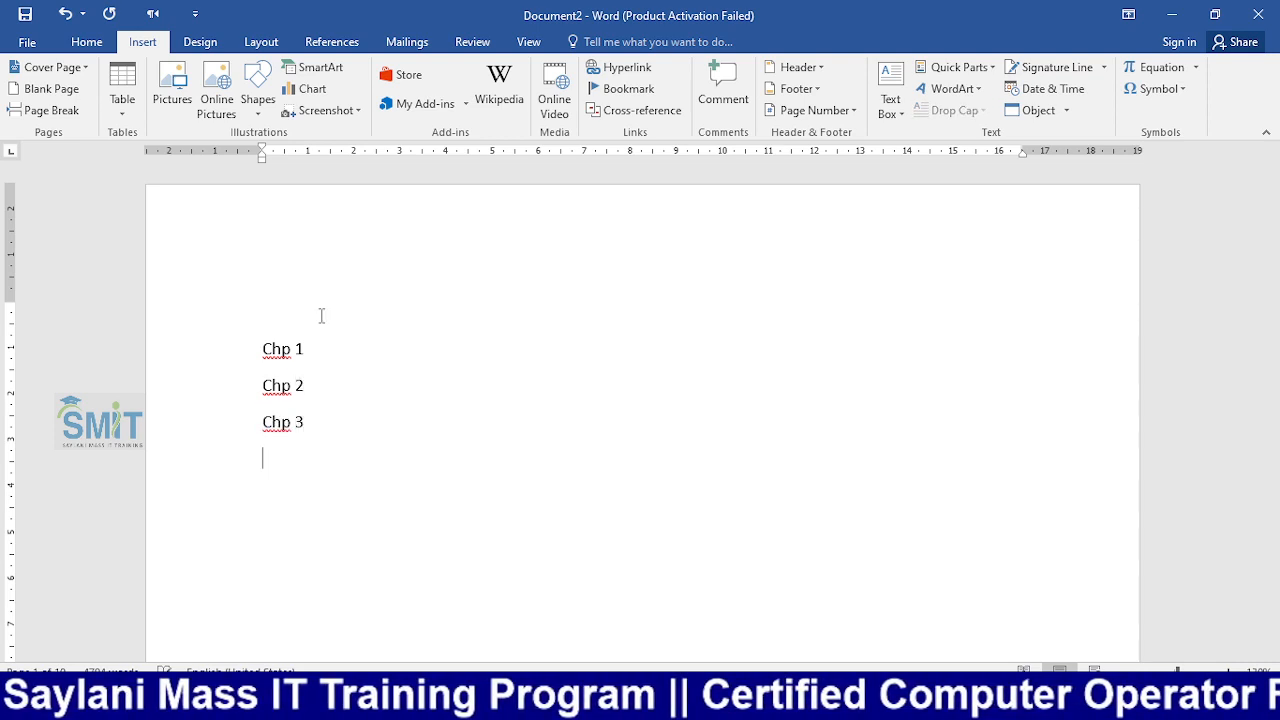
type("Chp")
type("4")
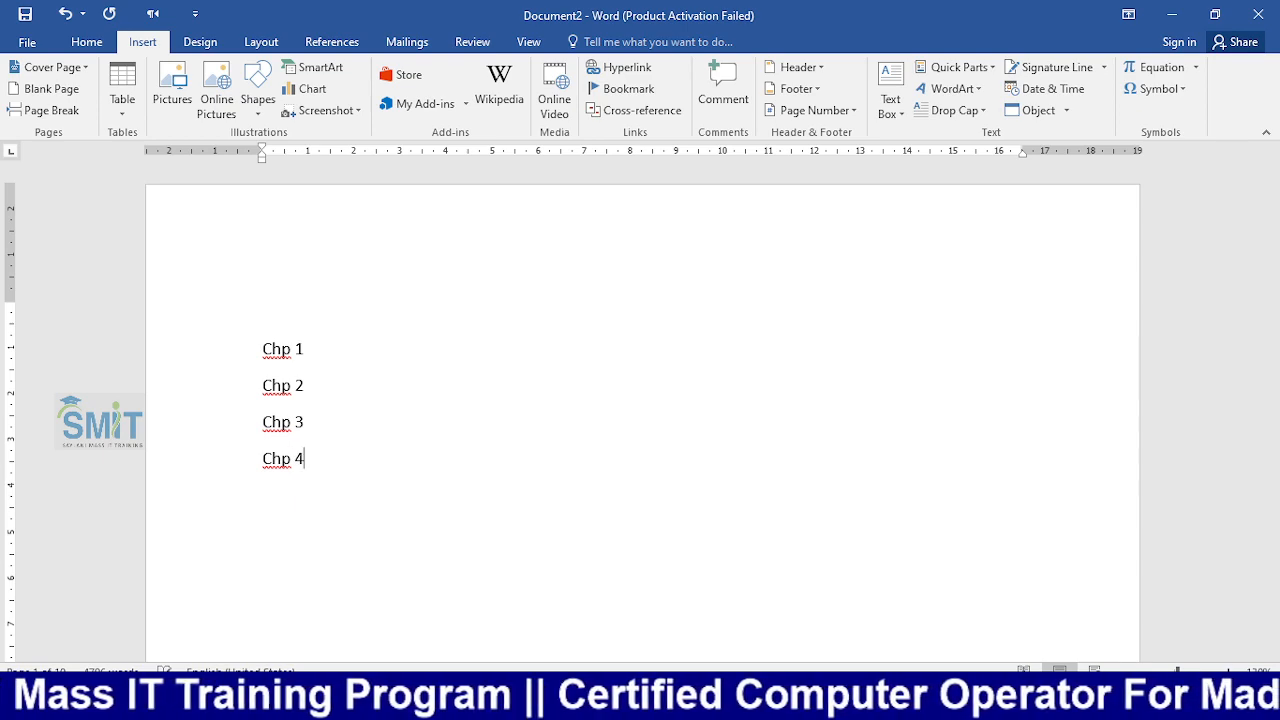
- Compare the chapter list entries on the first page with the matching chapter headings further down the document
left_click(323, 345)
left_click_drag(323, 345, 262, 348)
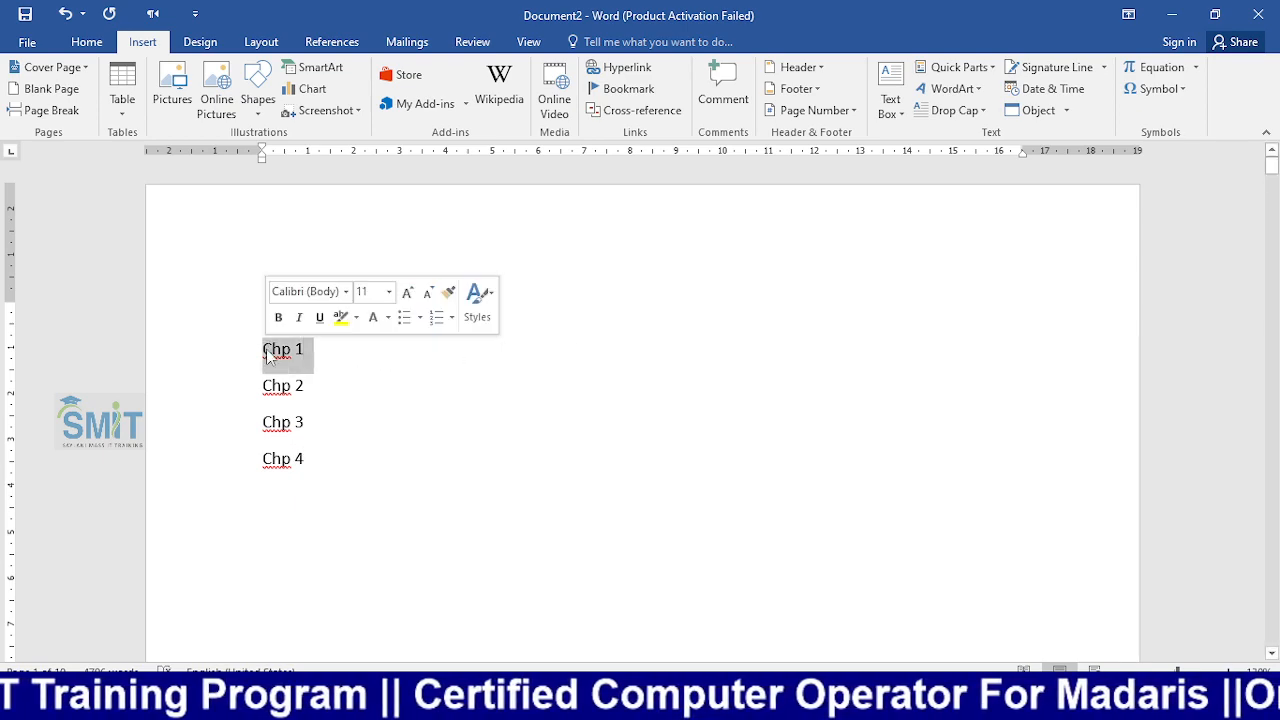
scroll(368, 383, "down", 15)
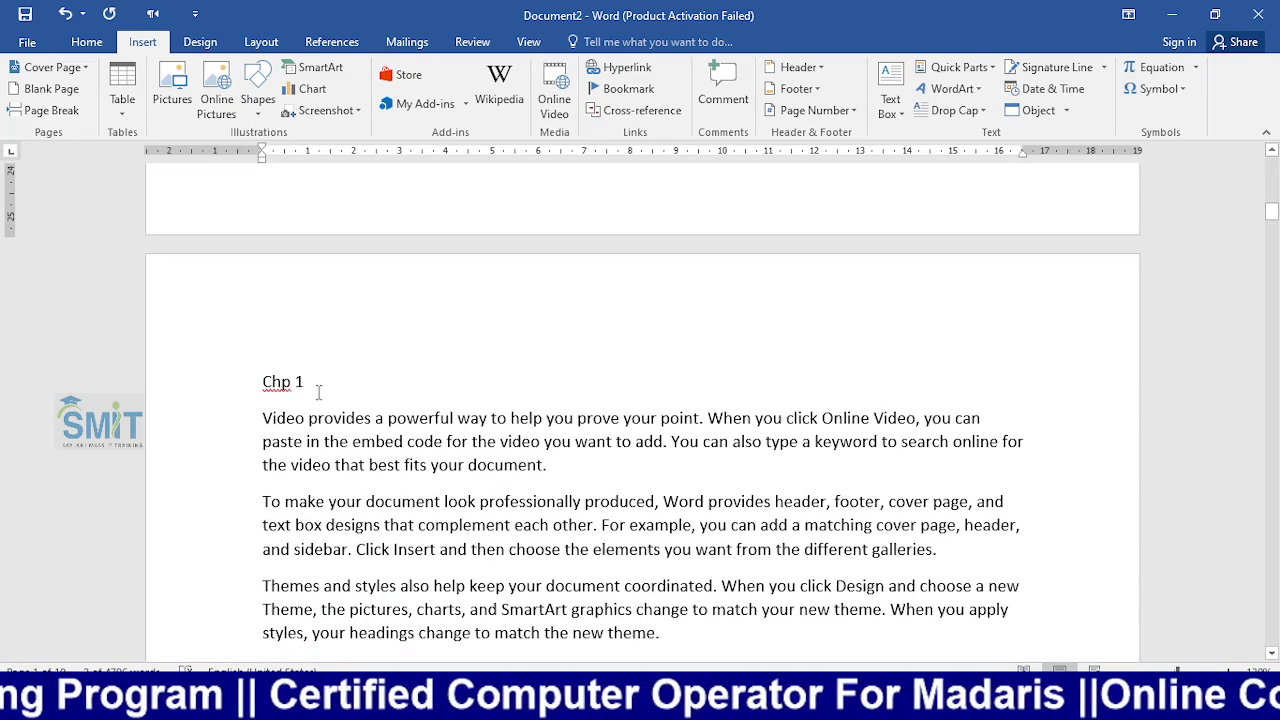
scroll(330, 390, "up", 15)
left_click_drag(290, 352, 215, 415)
left_click_drag(329, 386, 262, 386)
scroll(300, 451, "down", 15)
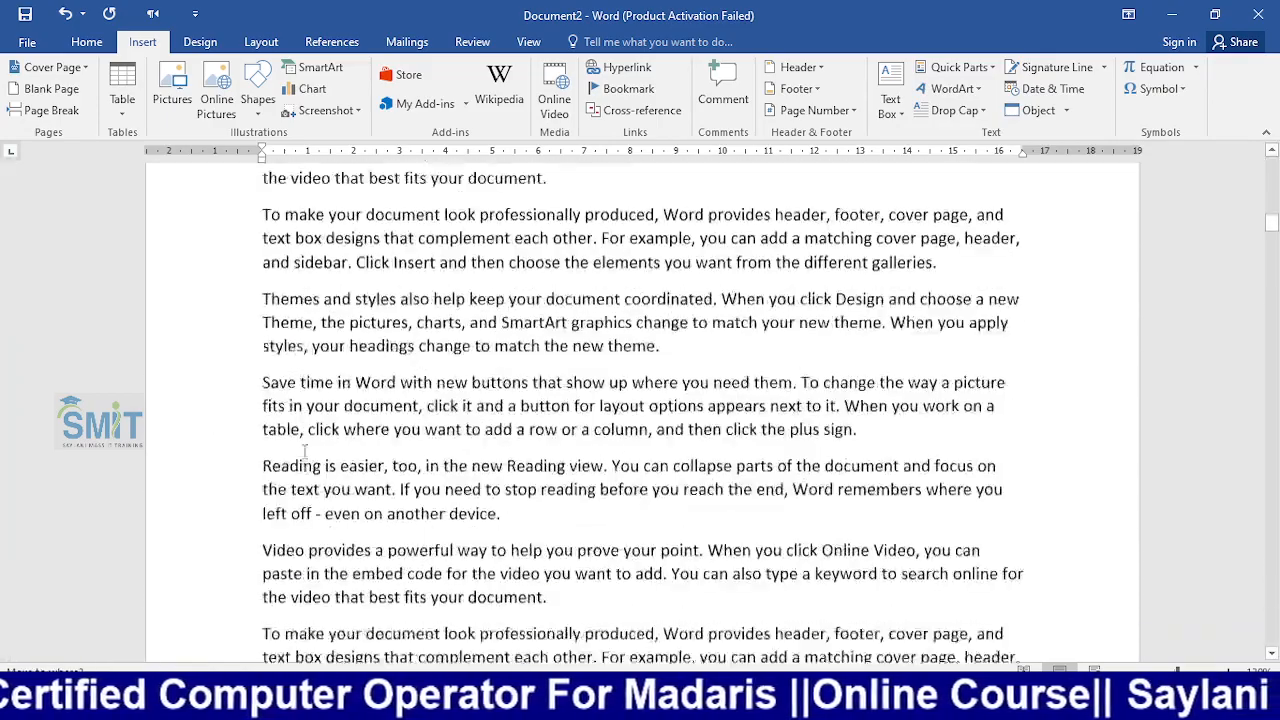
scroll(305, 451, "up", 10)
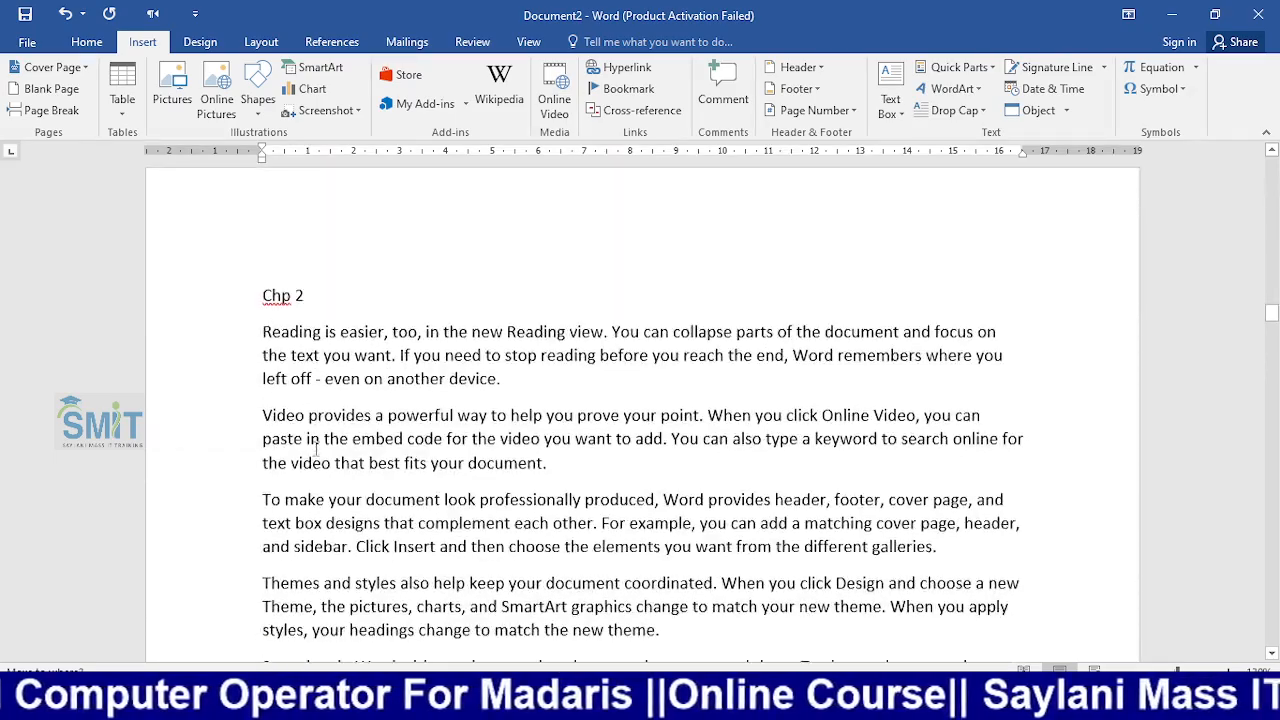
scroll(320, 445, "down", 15)
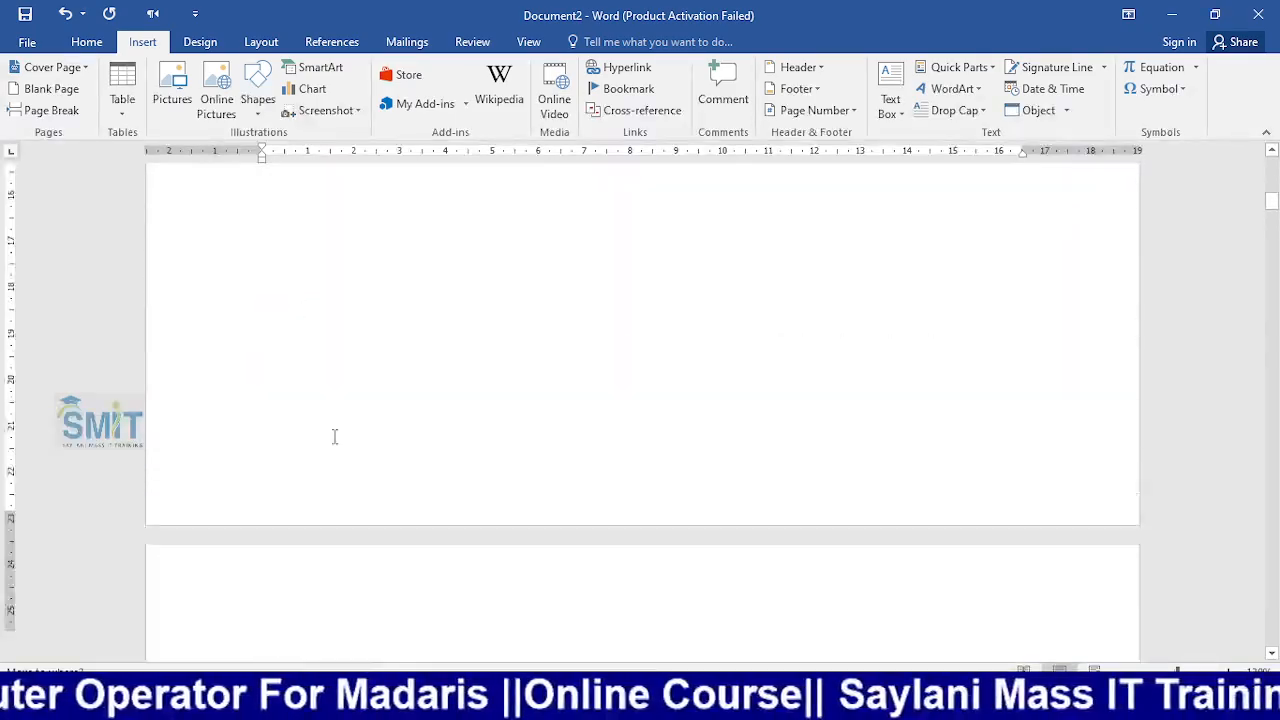
scroll(335, 436, "up", 20)
left_click(348, 347)
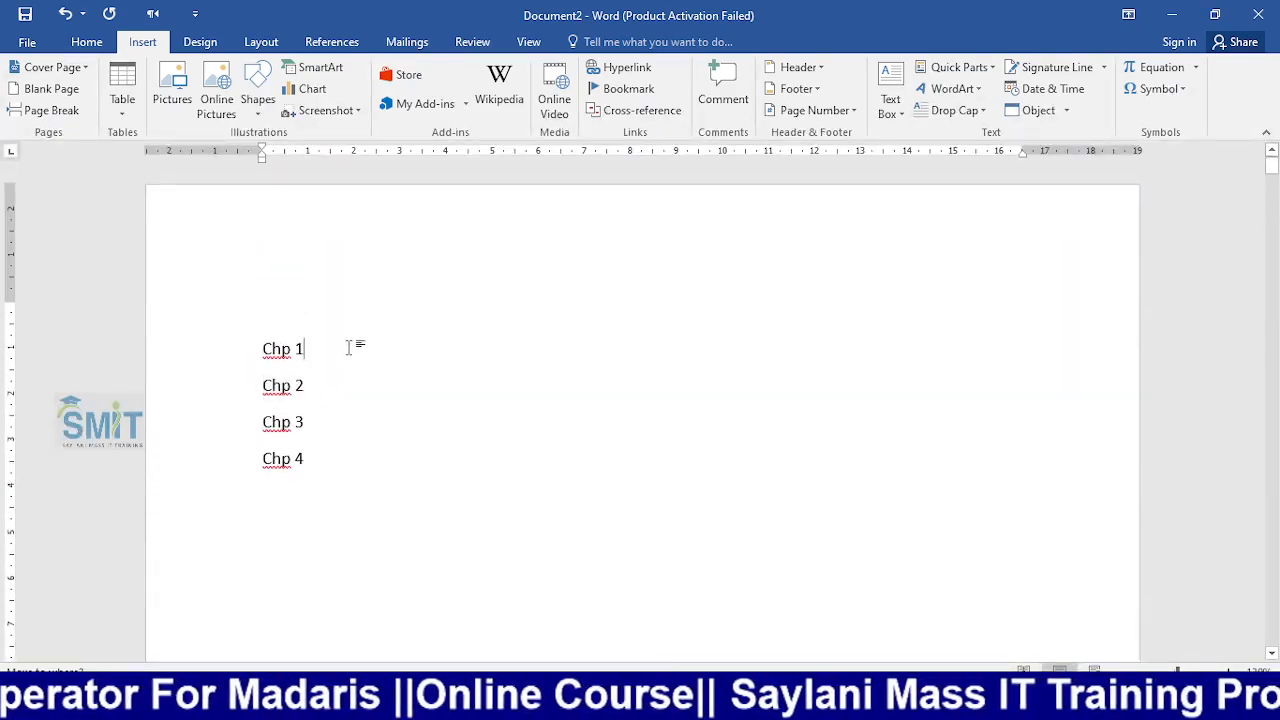
- Check which headings and bookmarks in this document the "Chp 1" list entry can be hyperlinked to, without creating a link
triple_click(298, 348)
key("ctrl+k")
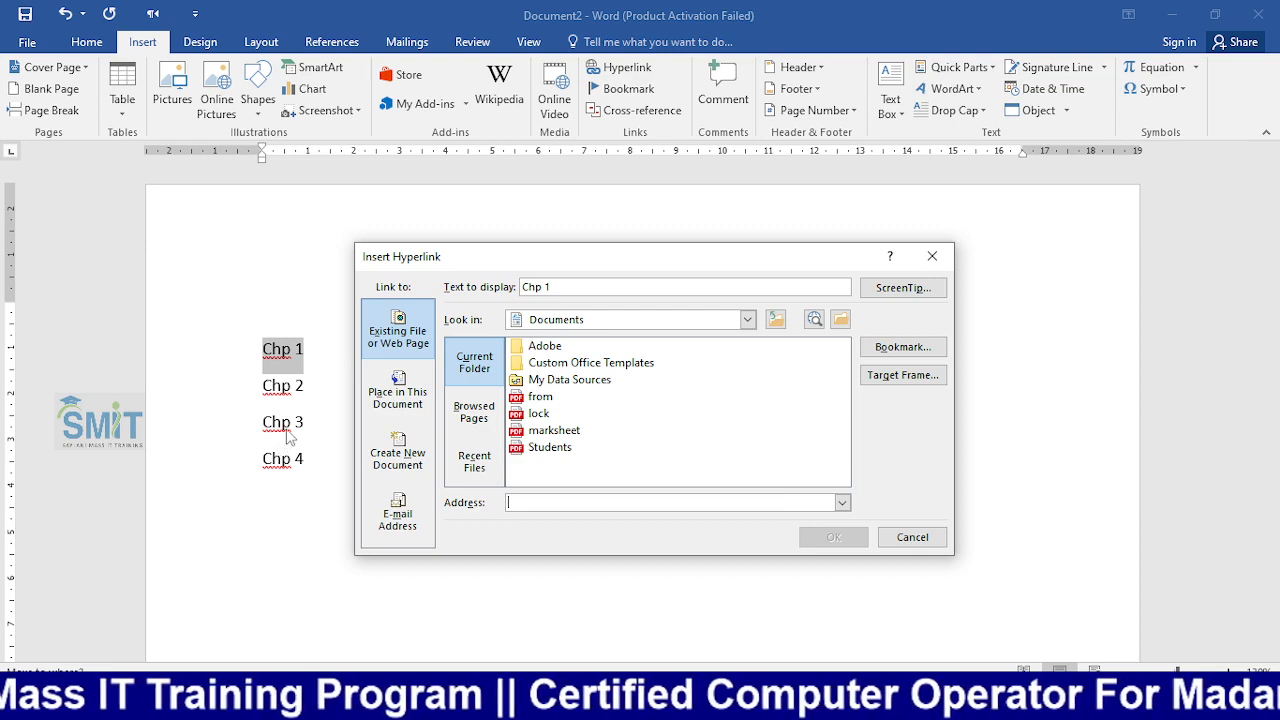
left_click(402, 397)
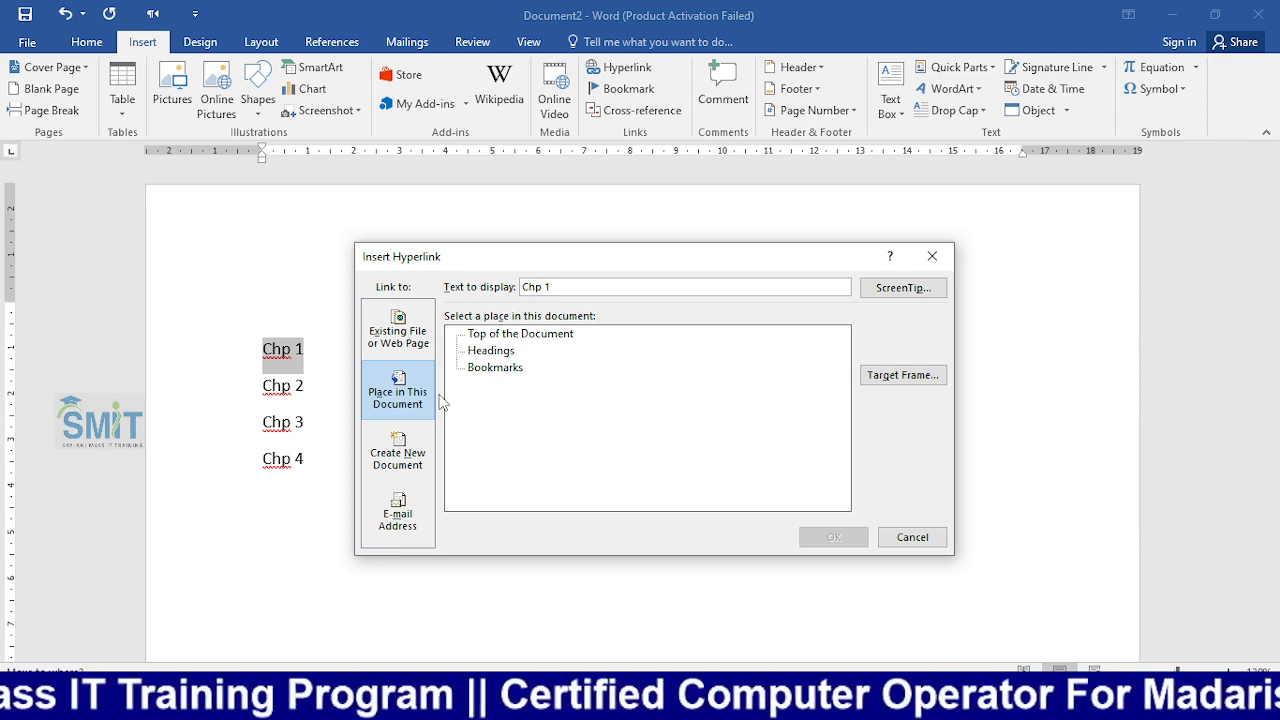
left_click(480, 354)
left_click(488, 370)
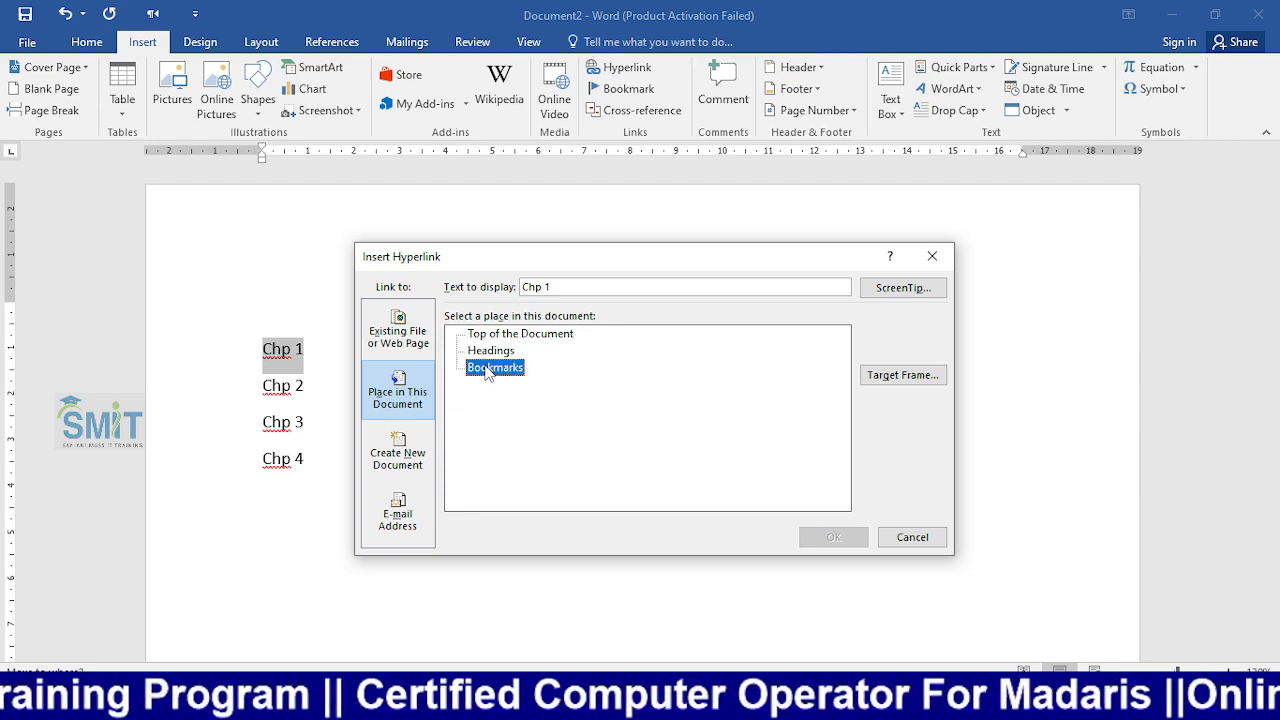
left_click(912, 537)
- Apply the Heading 1 style to the "Chp 1" heading above the chapter's text
scroll(571, 560, "down", 5)
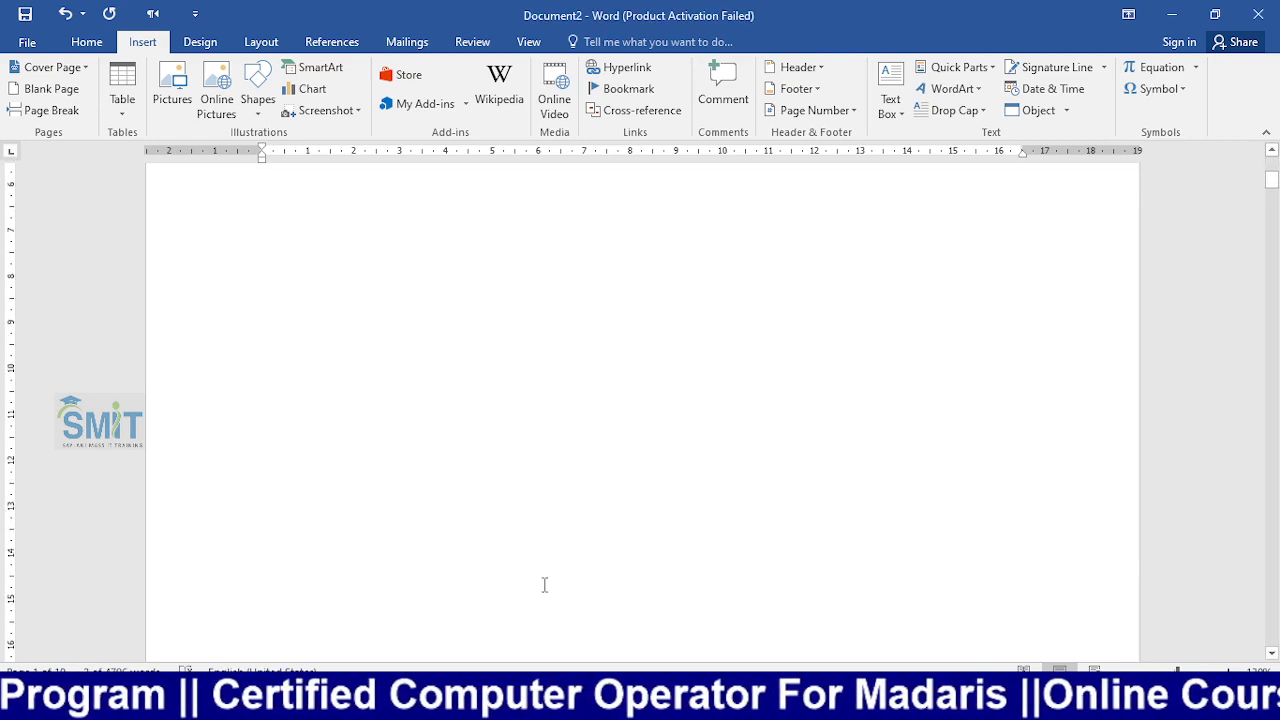
scroll(545, 585, "down", 8)
triple_click(330, 487)
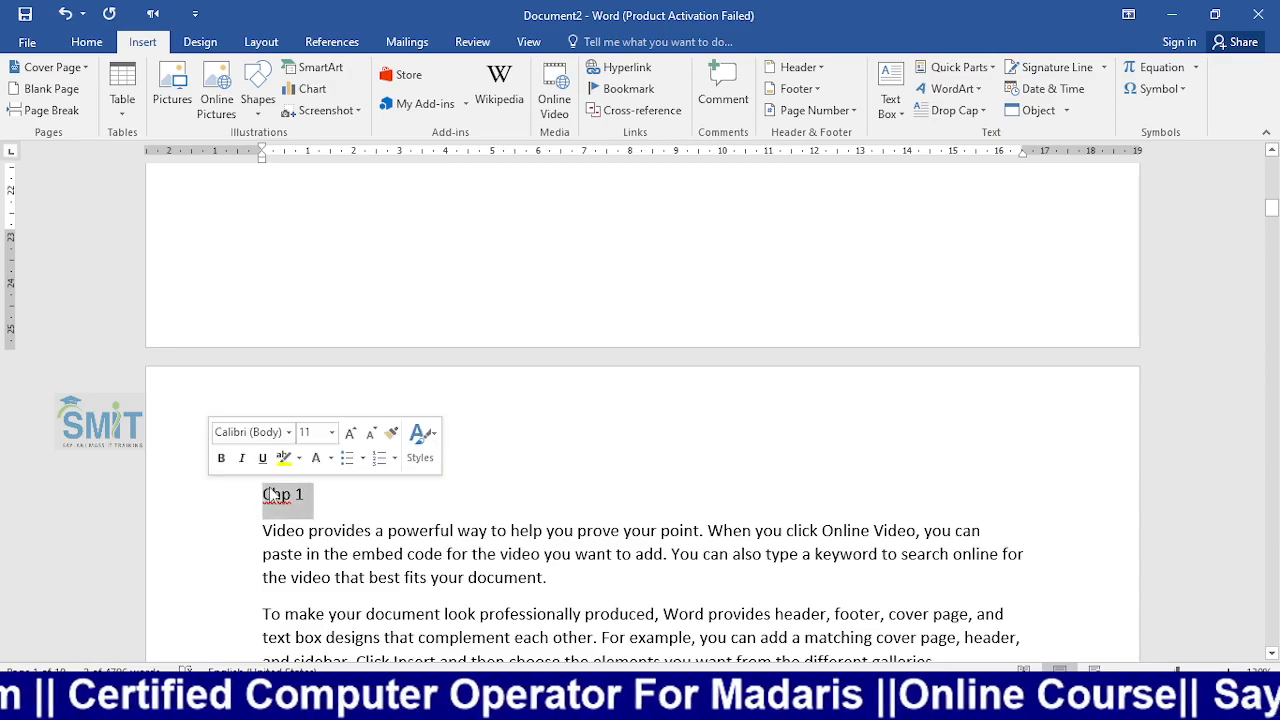
left_click(97, 47)
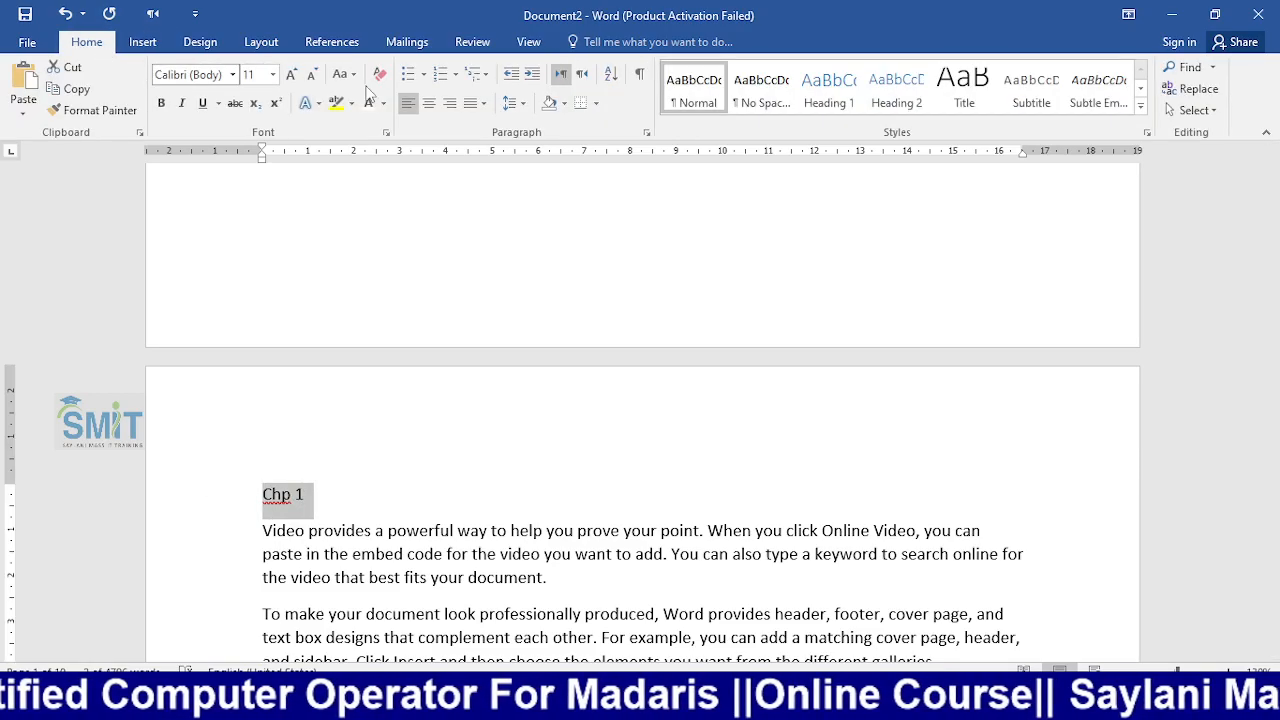
left_click(829, 90)
- Apply the Heading 2 style to the "Chp 2" heading above the chapter's text
scroll(505, 436, "down", 15)
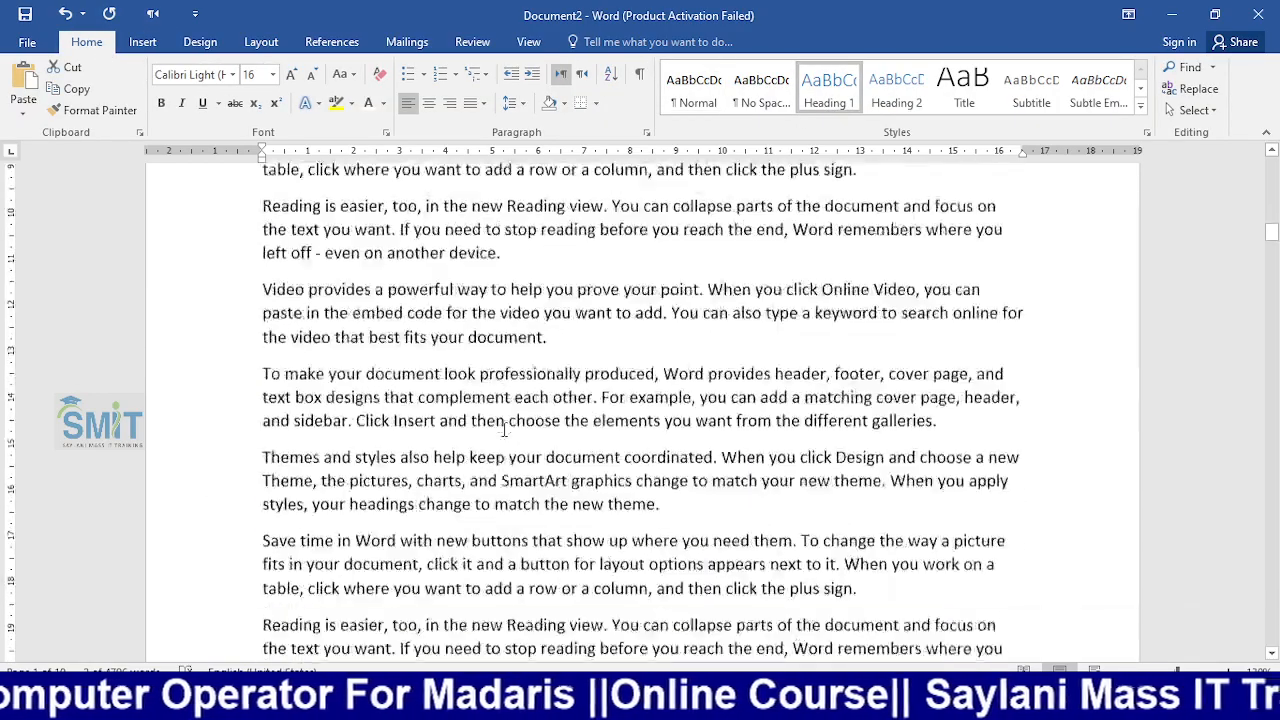
scroll(505, 430, "down", 5)
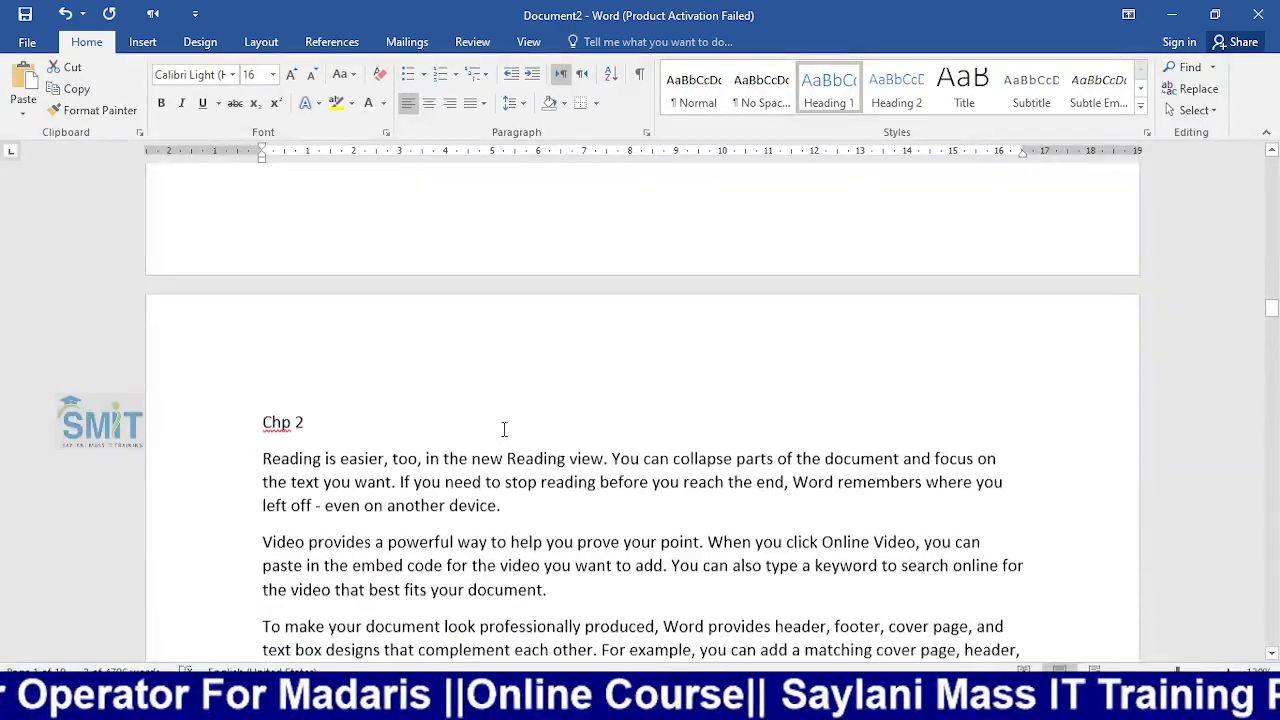
left_click(210, 410)
left_click(915, 92)
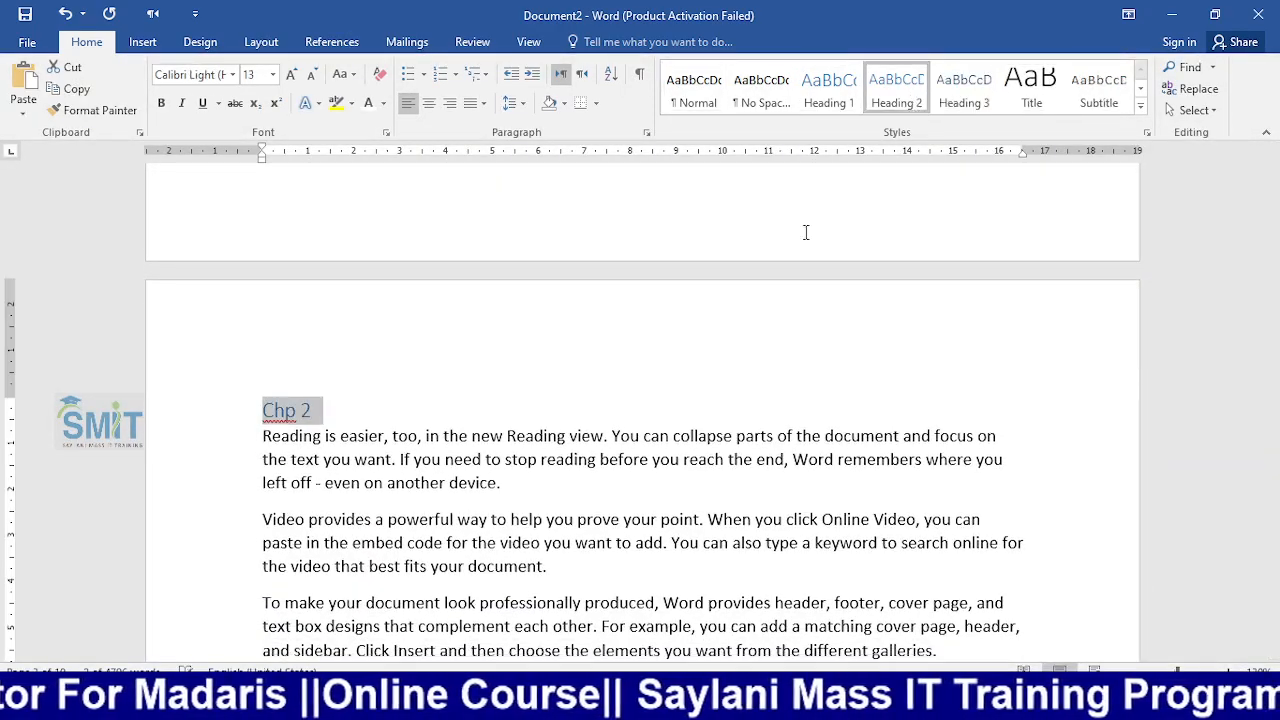
- Hyperlink the "Chp 1" list entry on the first page to the "Chp 1" heading in this document
scroll(1270, 255, "down", 2)
left_click_drag(1270, 310, 1266, 160)
left_click(240, 352)
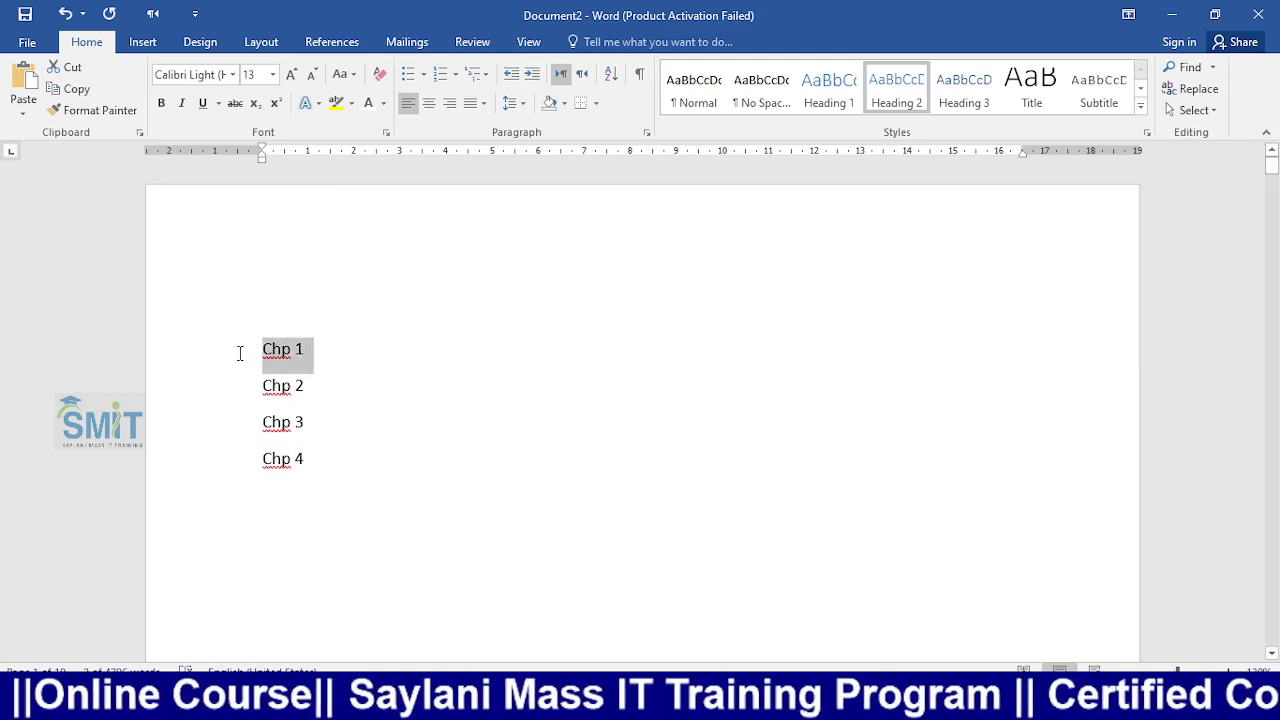
key("ctrl+k")
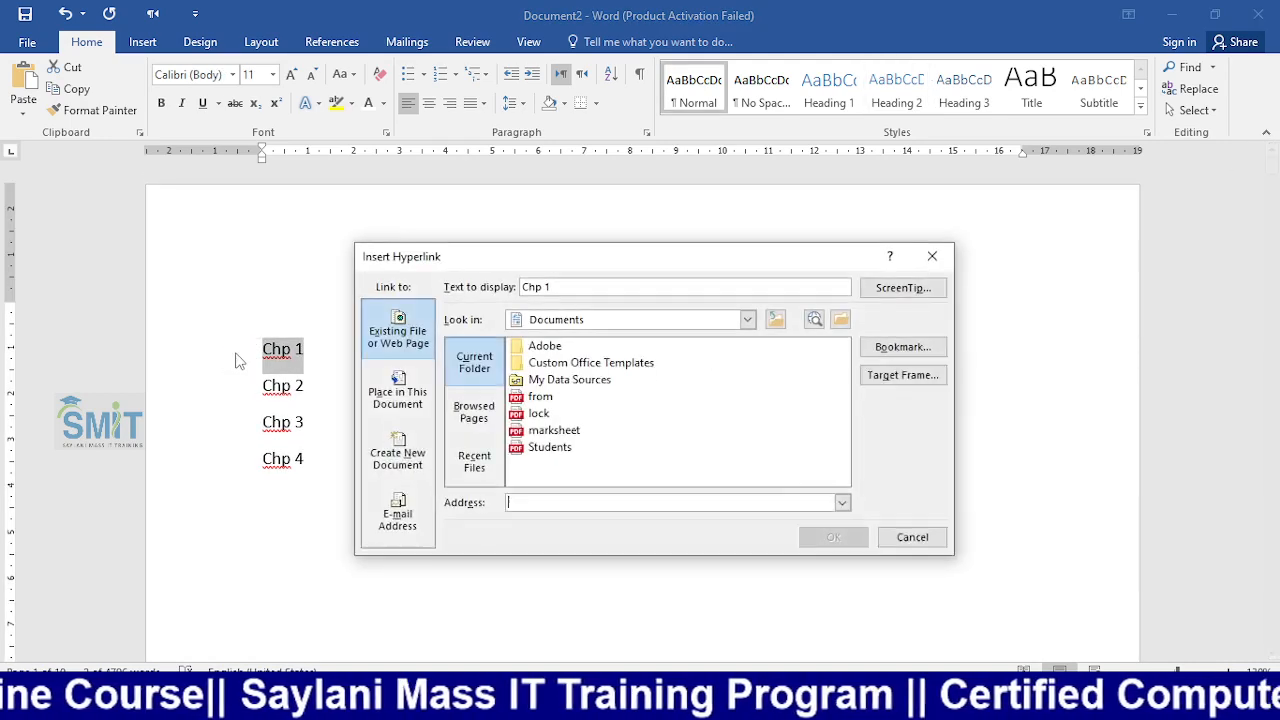
left_click(405, 396)
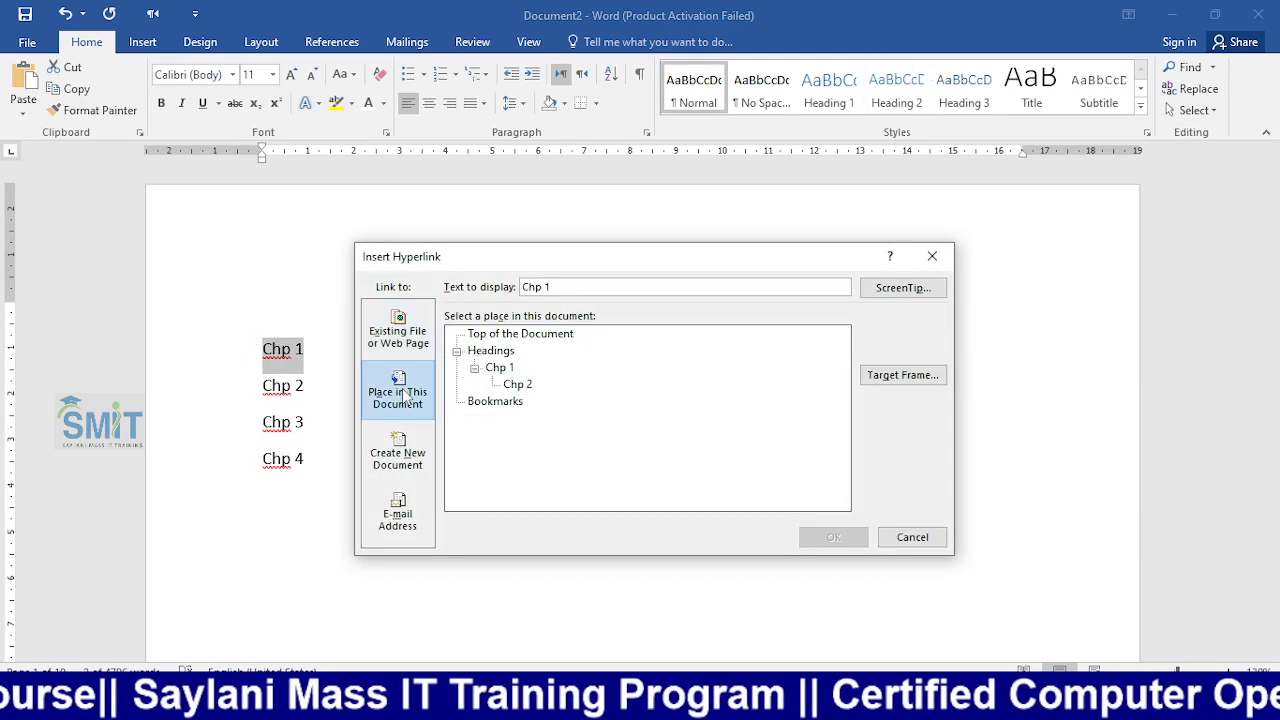
left_click(498, 368)
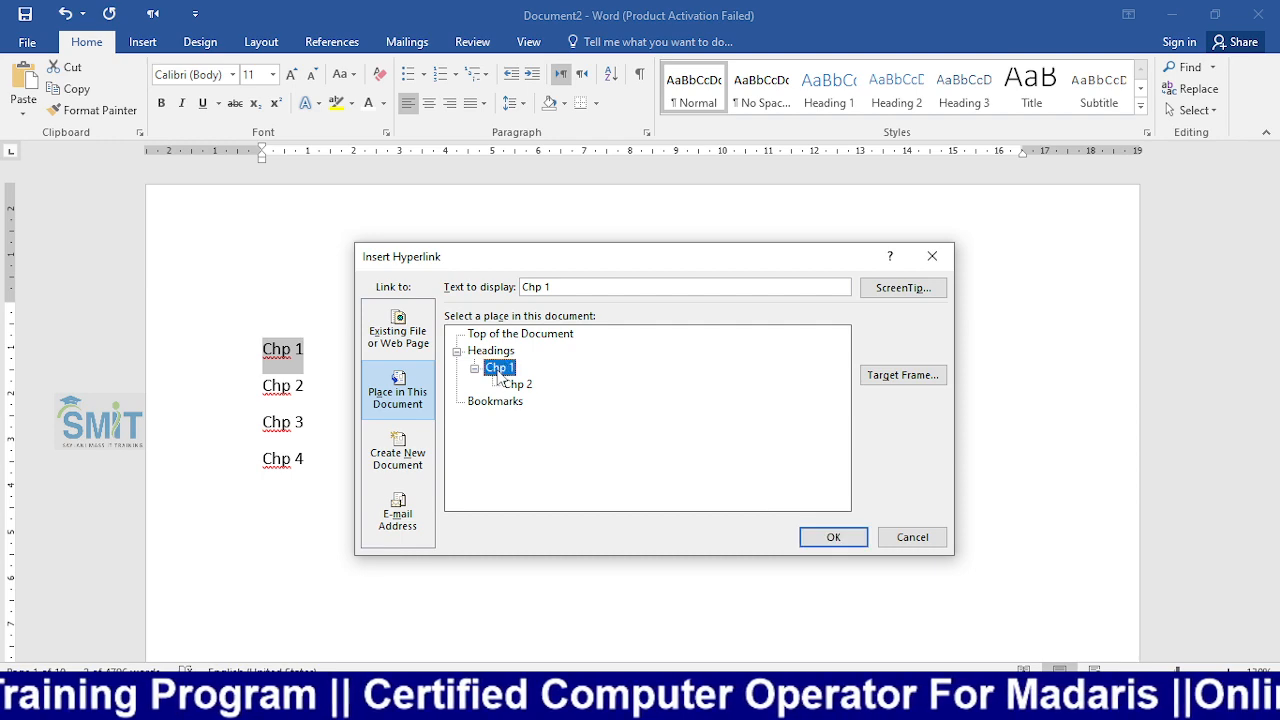
left_click(833, 537)
- Follow the "Chp 1" link in the first-page chapter list to test its destination
key("Down")
key("Down")
key("Down")
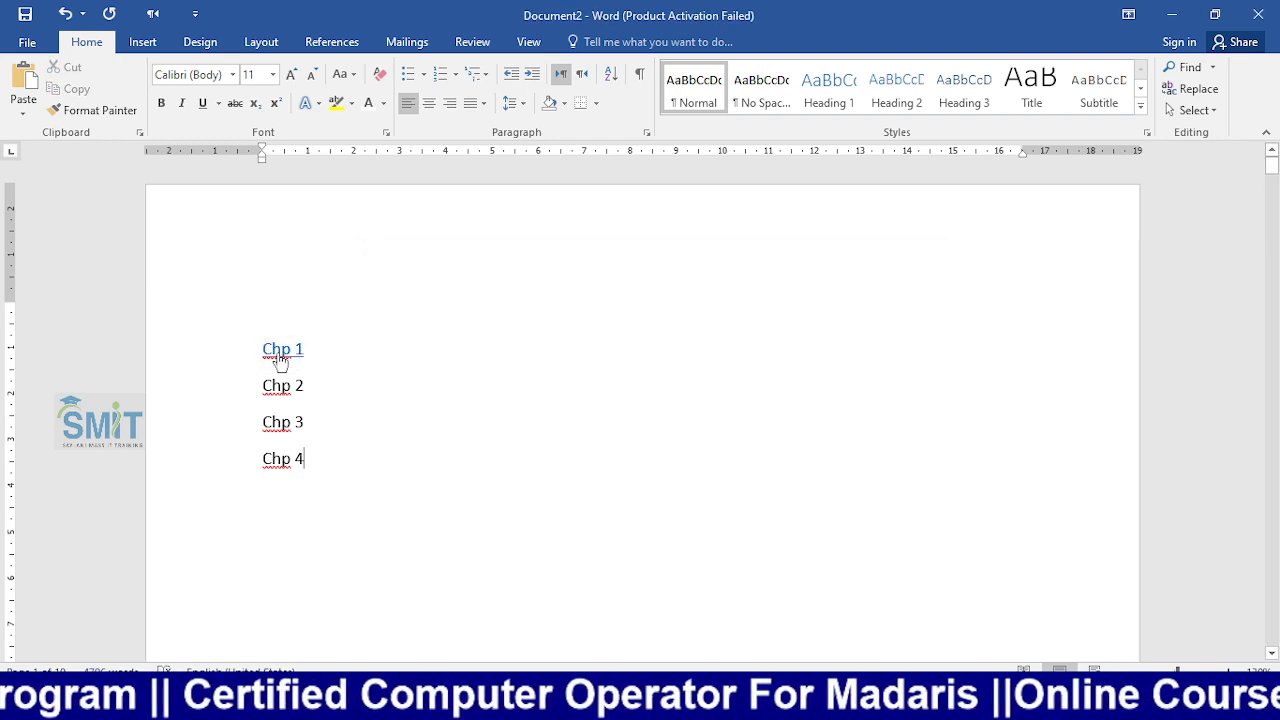
left_click(281, 356, "ctrl")
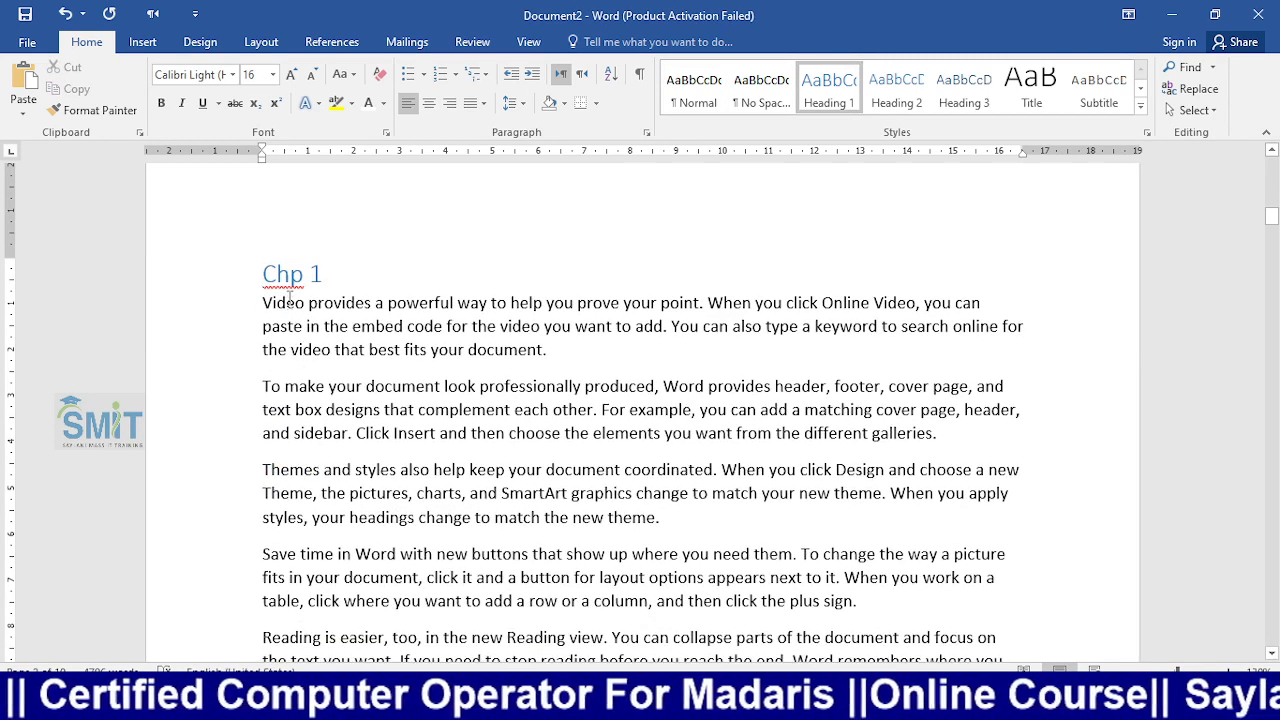
- Change the "Chp 2" heading above the chapter's text to the Heading 1 style
scroll(303, 304, "down", 20)
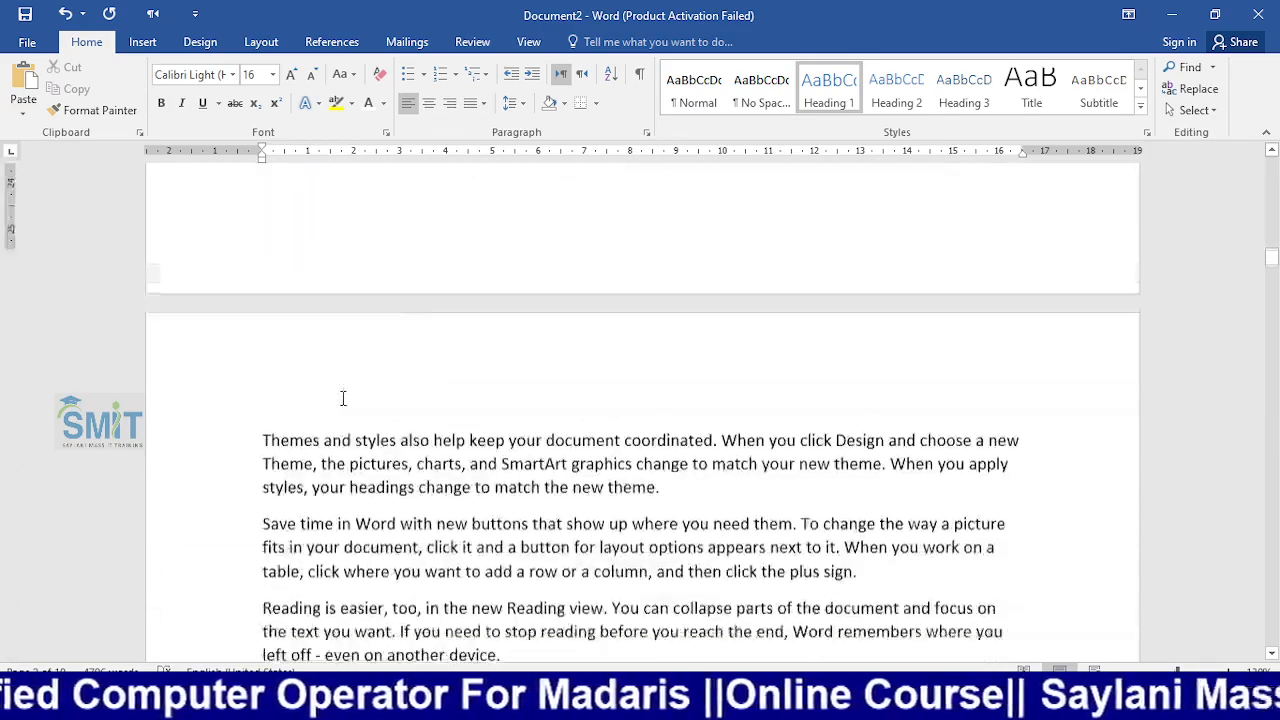
scroll(340, 400, "down", 3)
left_click(296, 464)
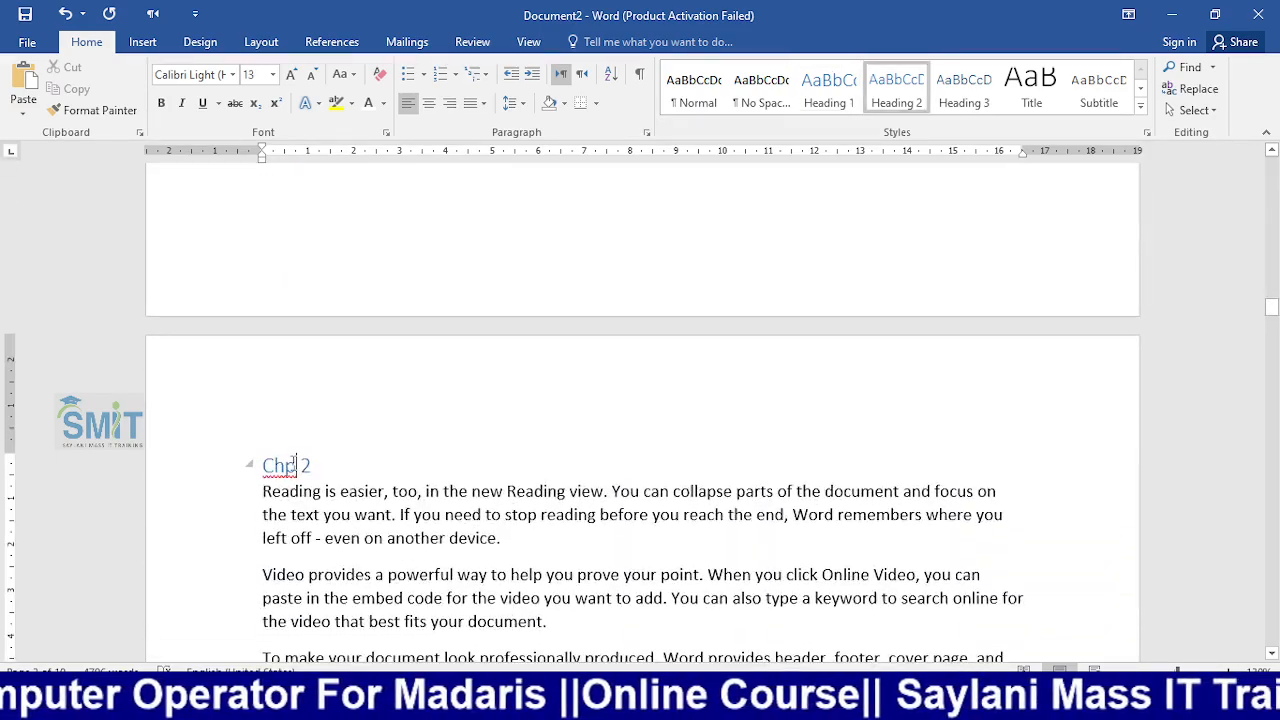
triple_click(352, 460)
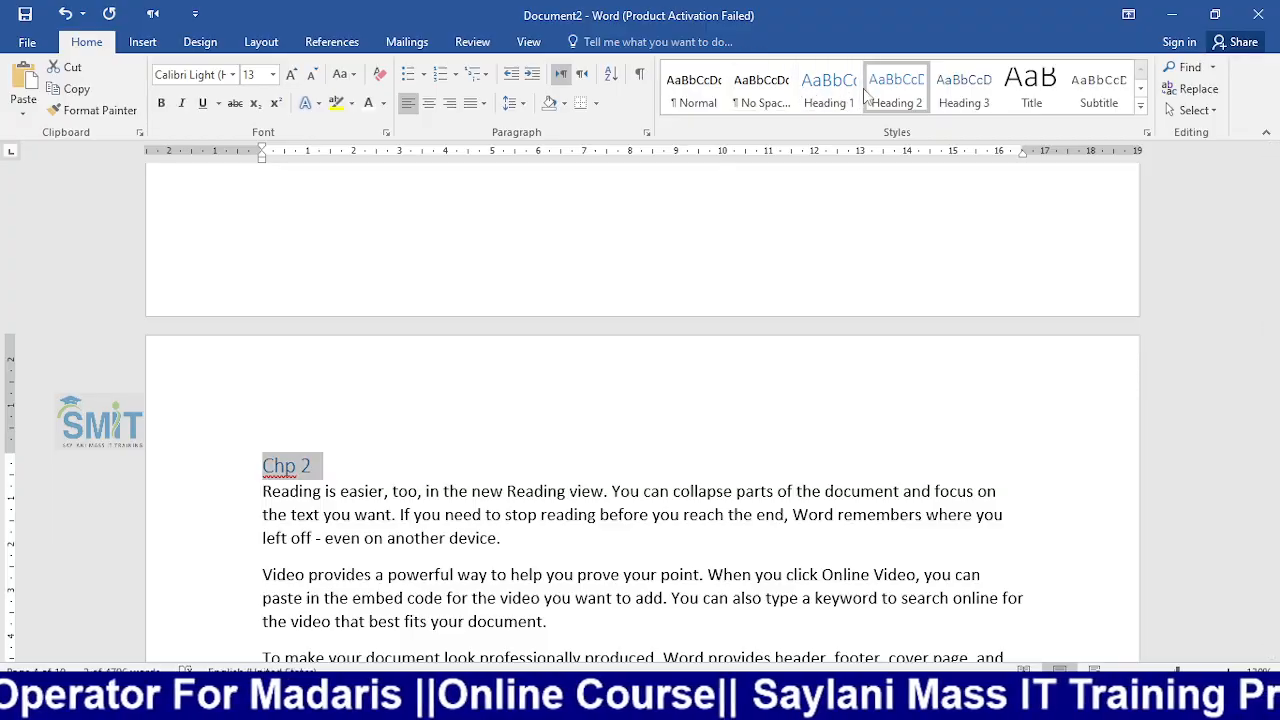
left_click(828, 90)
- Apply the Heading 1 style to the "Chp 3" heading above the chapter's text
scroll(478, 519, "down", 5)
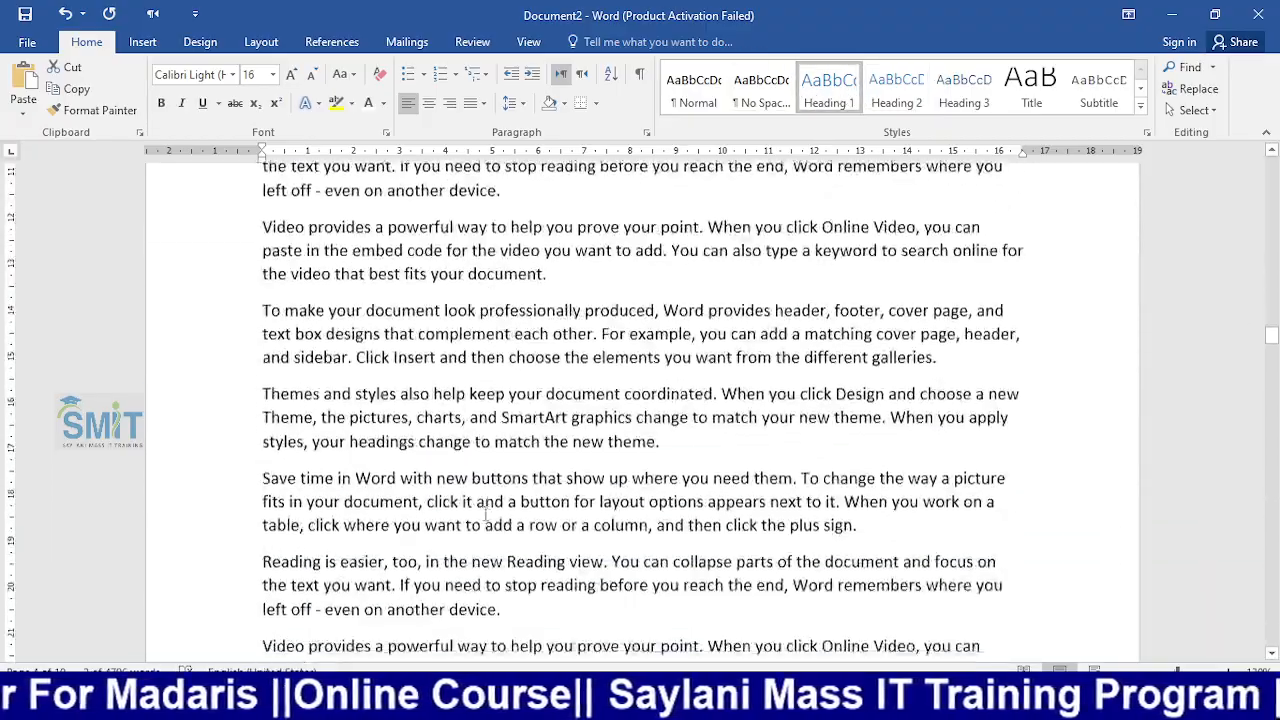
scroll(478, 519, "down", 10)
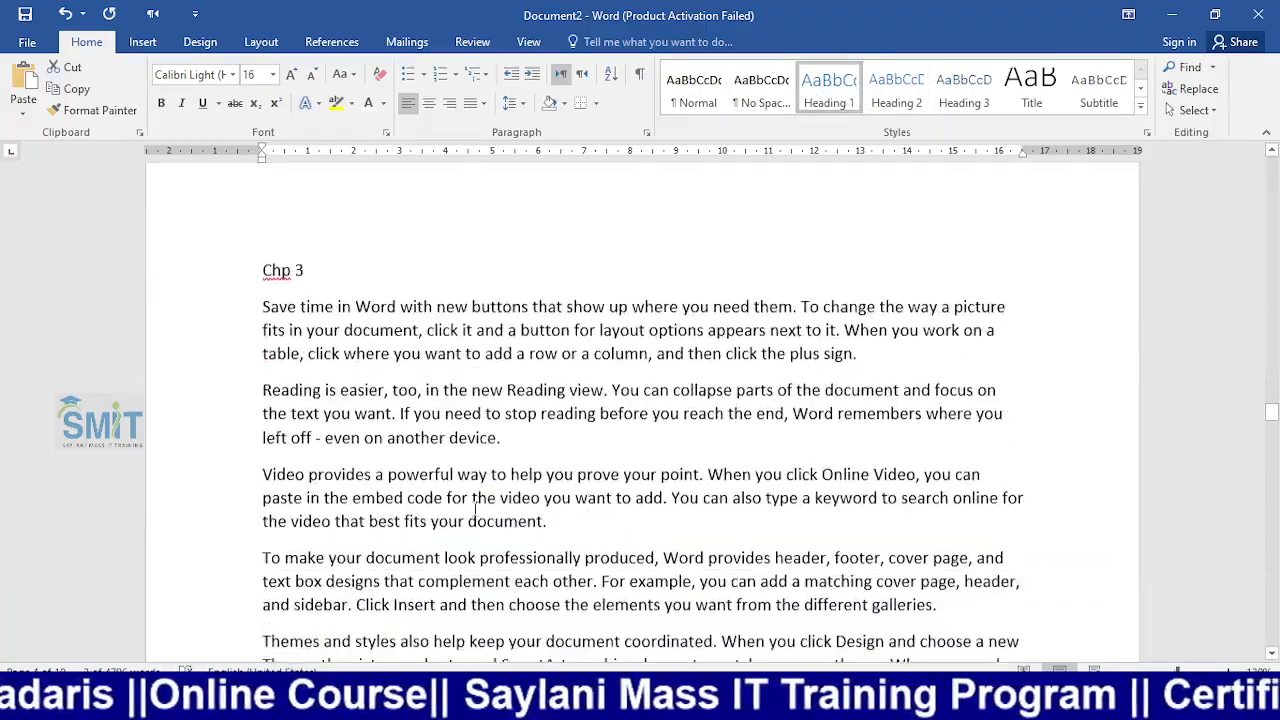
scroll(323, 496, "up", 5)
triple_click(342, 538)
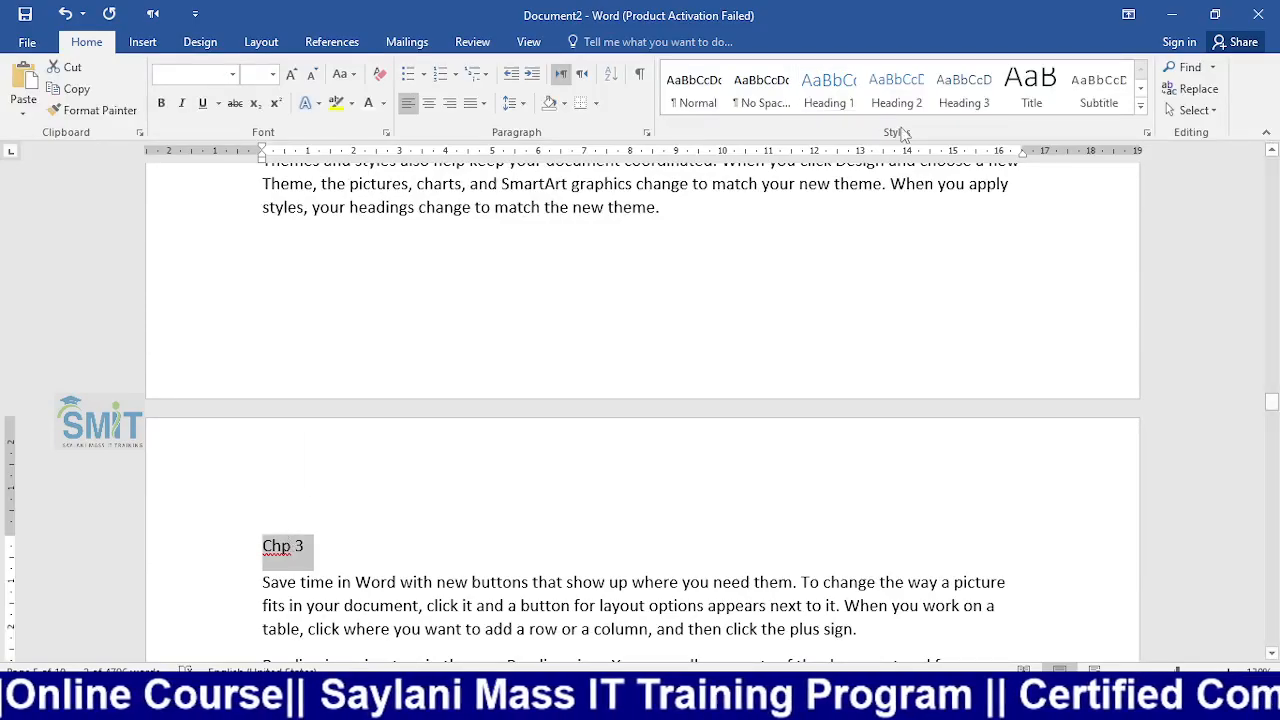
left_click(850, 100)
- Apply the Heading 1 style to the "Chp 4" heading above the chapter's text
scroll(487, 447, "down", 10)
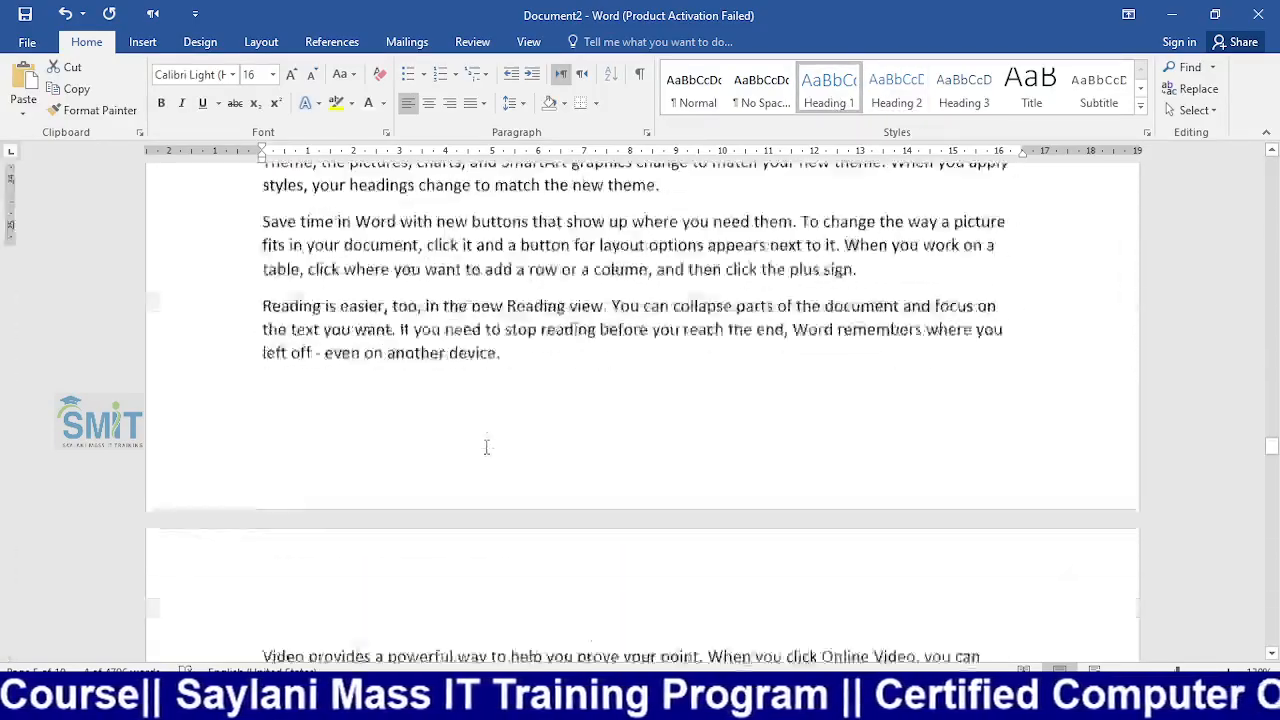
scroll(486, 447, "down", 15)
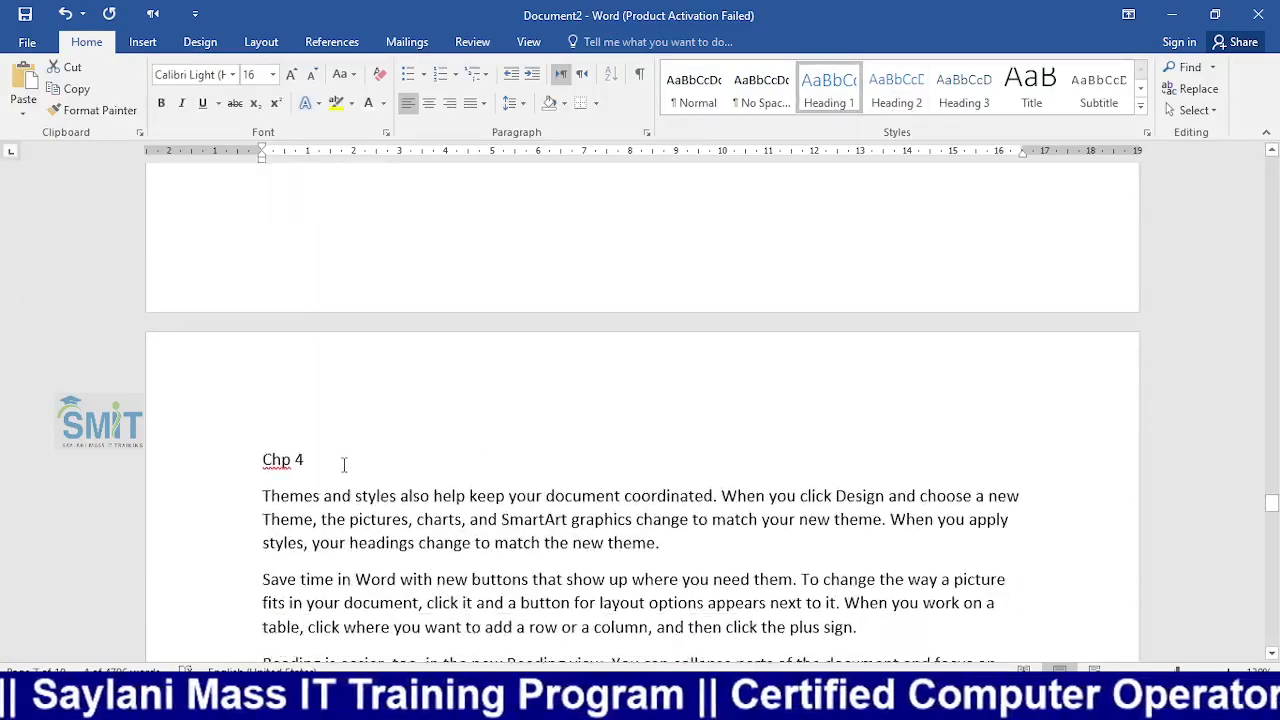
triple_click(288, 466)
left_click(828, 90)
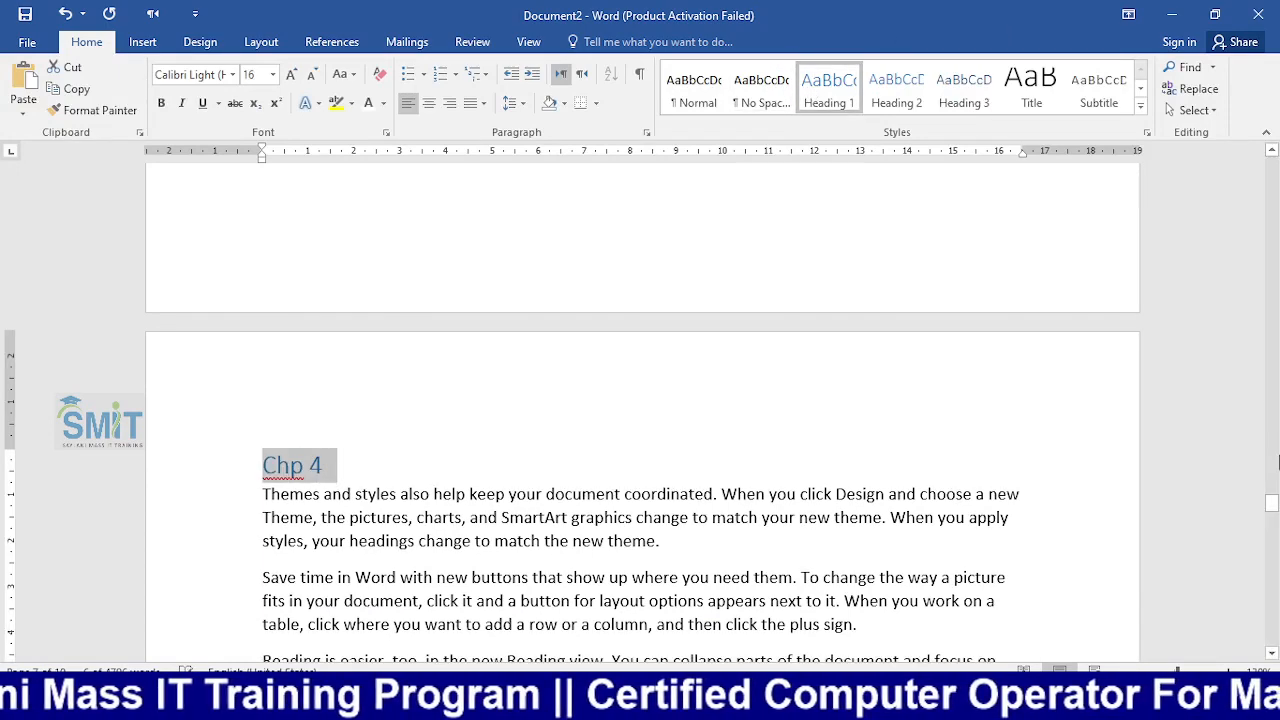
- Hyperlink the "Chp 2" list entry on the first page to the "Chp 2" heading and follow the link
left_click_drag(1272, 504, 1271, 162)
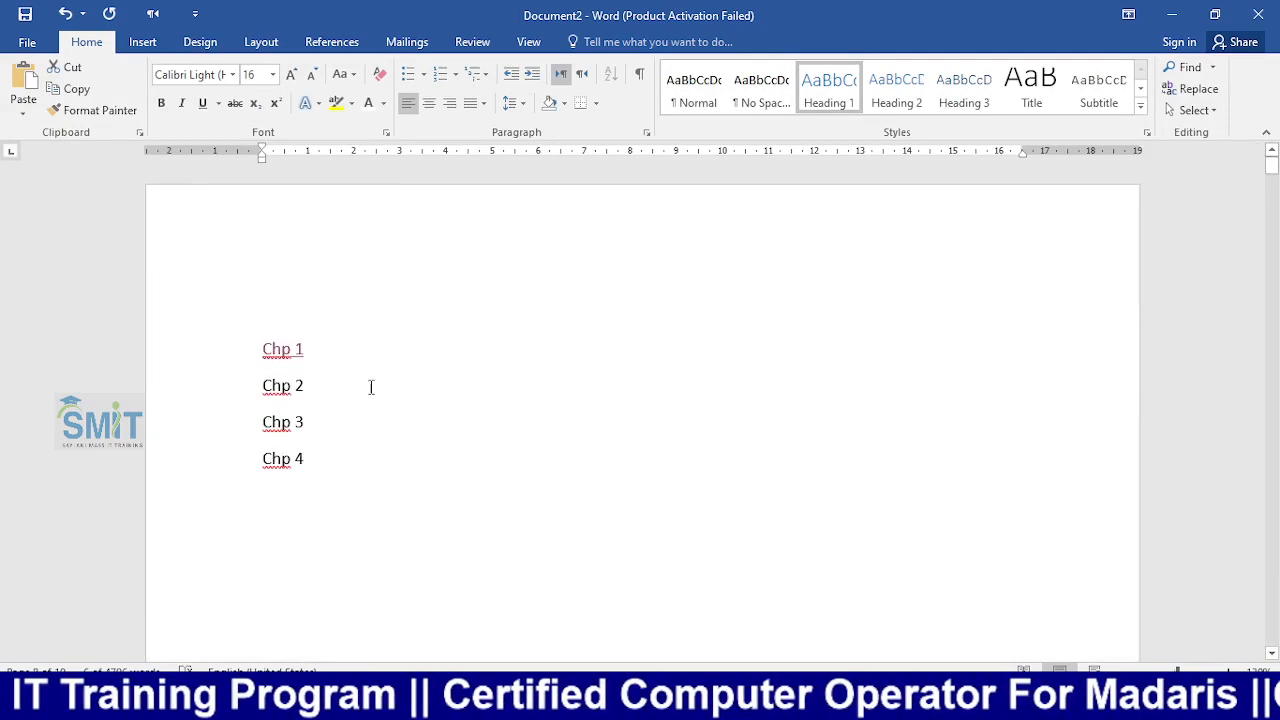
triple_click(243, 393)
key("ctrl+k")
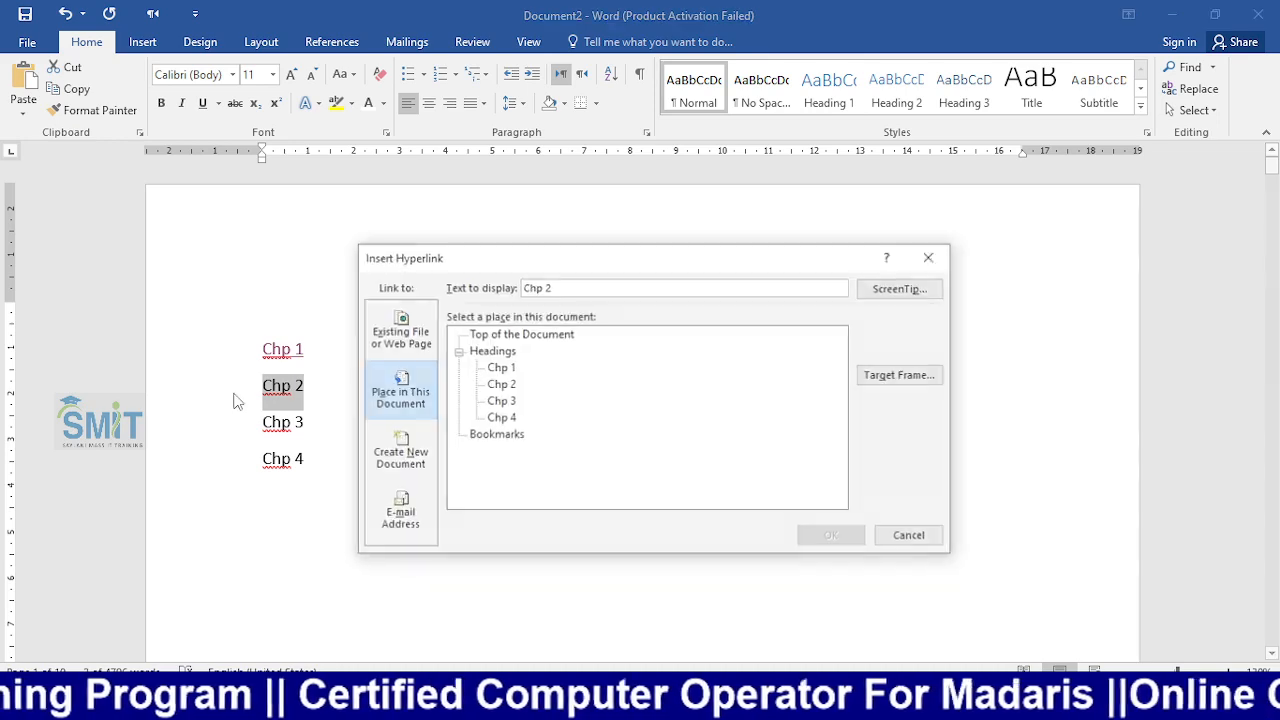
left_click(498, 385)
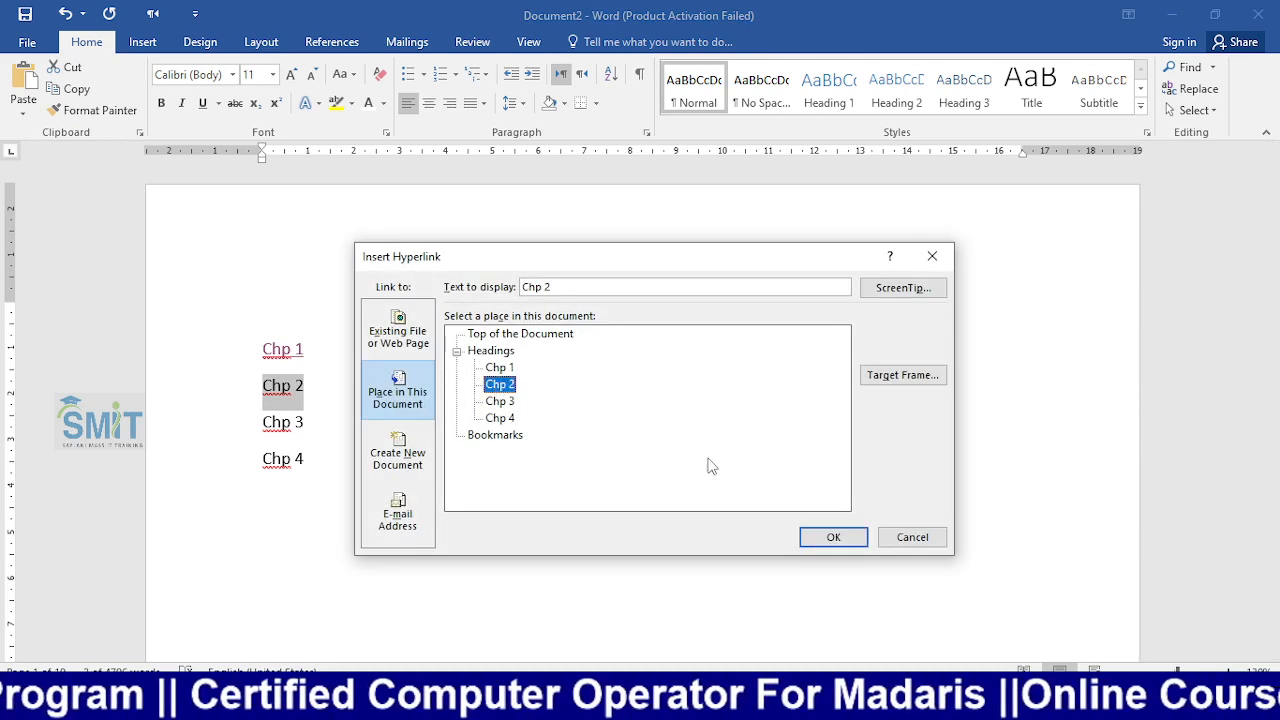
left_click(854, 542)
left_click(288, 388, "ctrl")
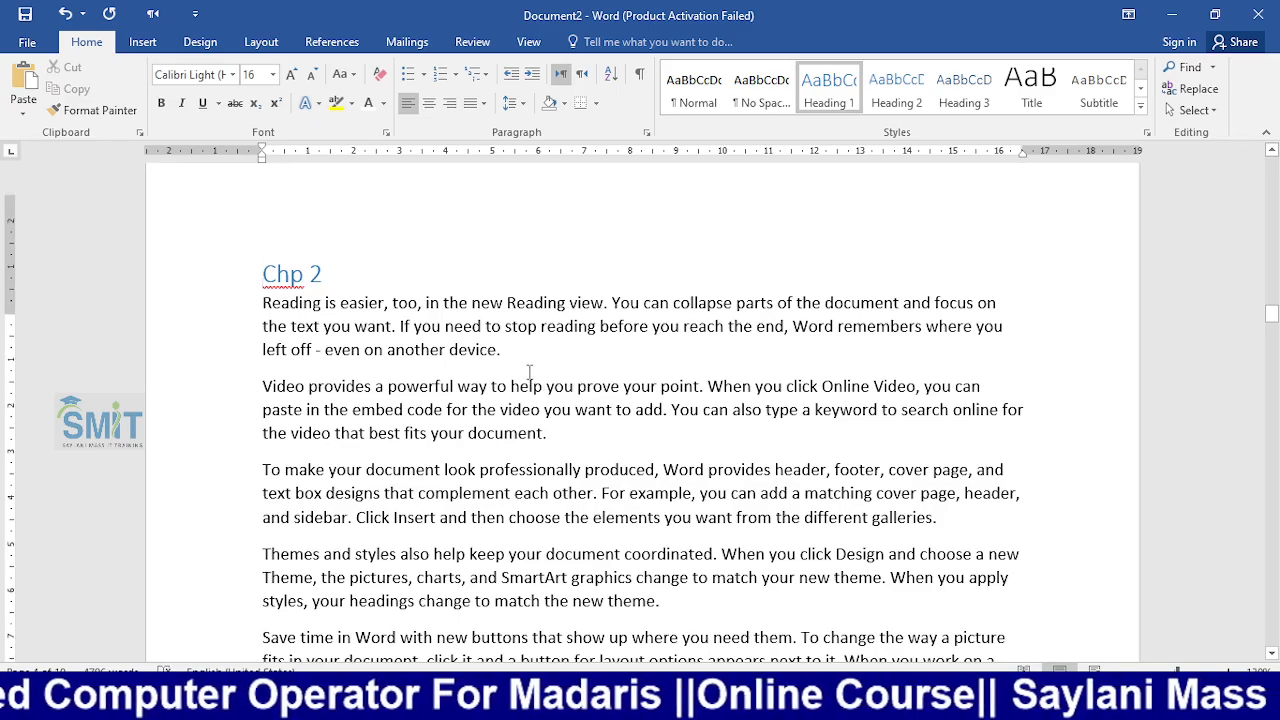
- Hyperlink the "Chp 3" list entry on the first page to the "Chp 4" heading in this document
scroll(537, 380, "down", 7)
scroll(532, 378, "up", 10)
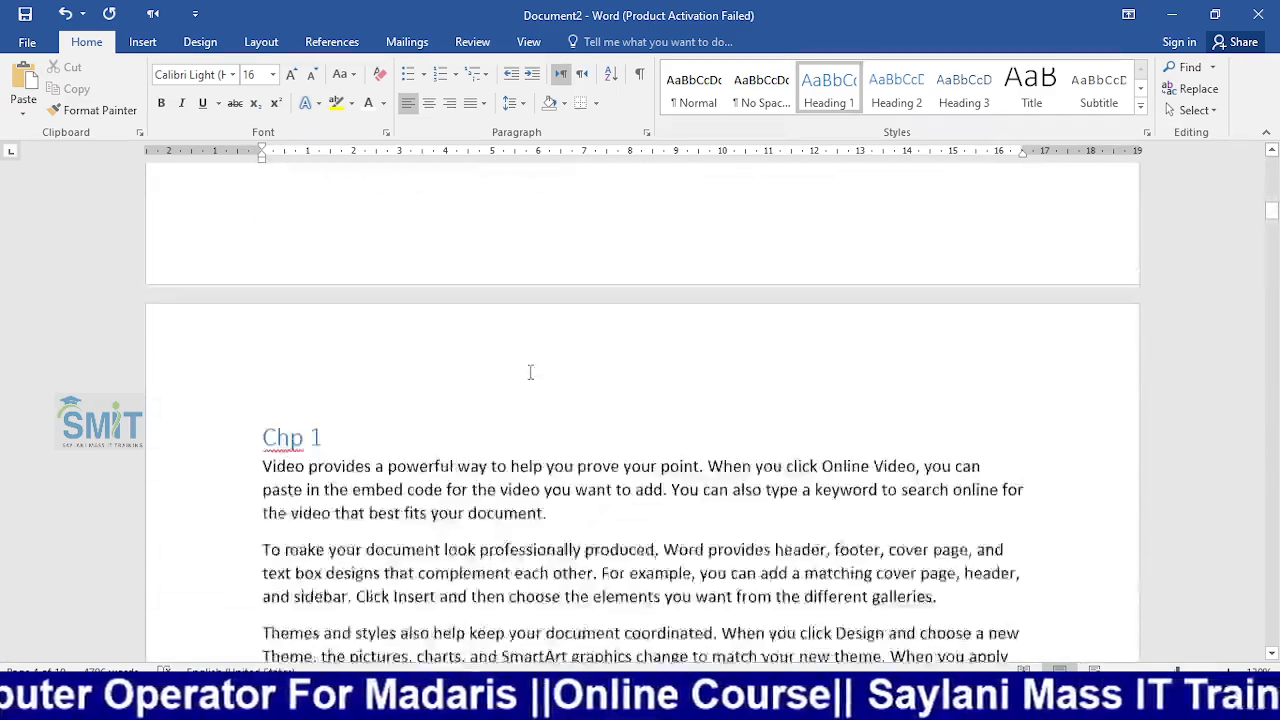
scroll(535, 385, "down", 2)
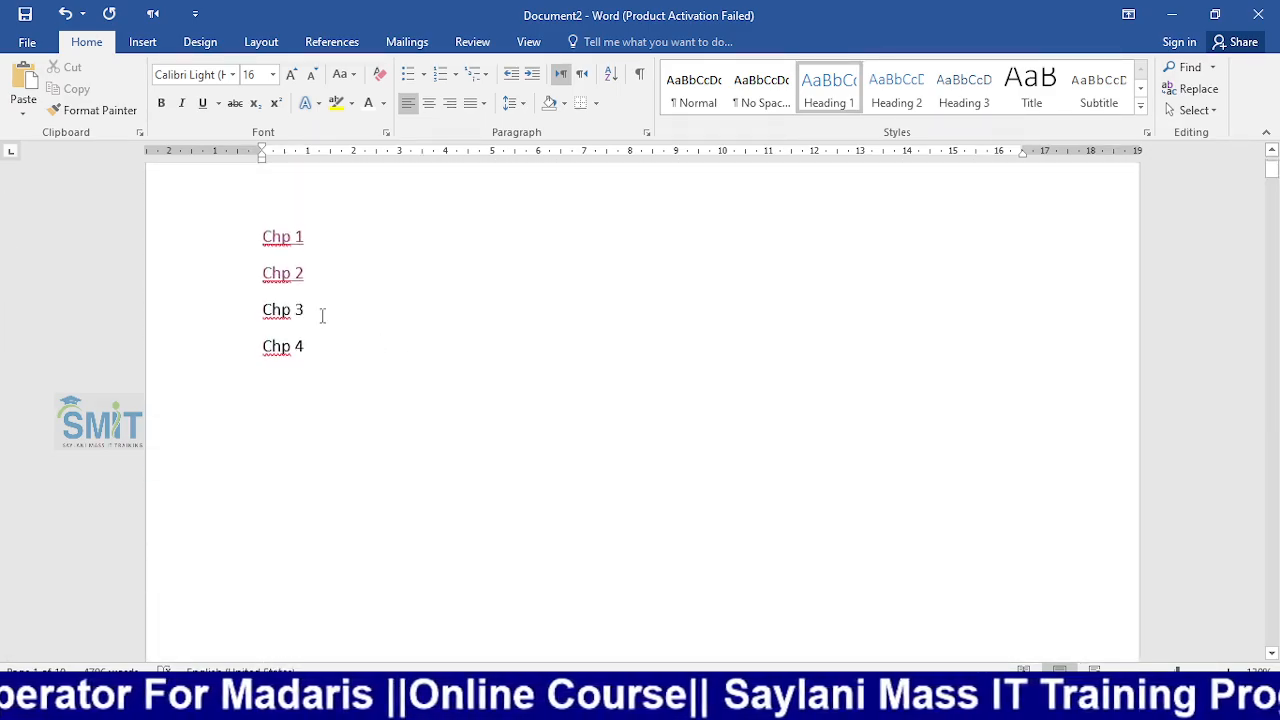
left_click_drag(322, 312, 270, 318)
key("ctrl+k")
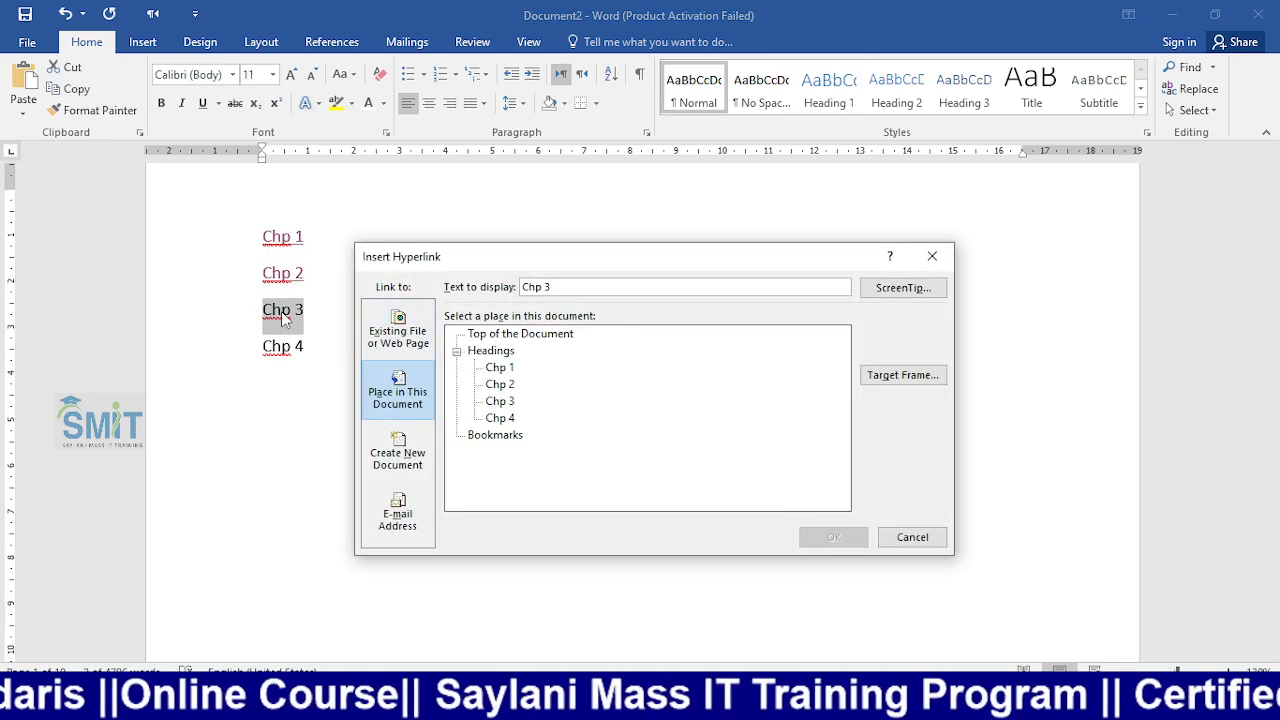
left_click(500, 419)
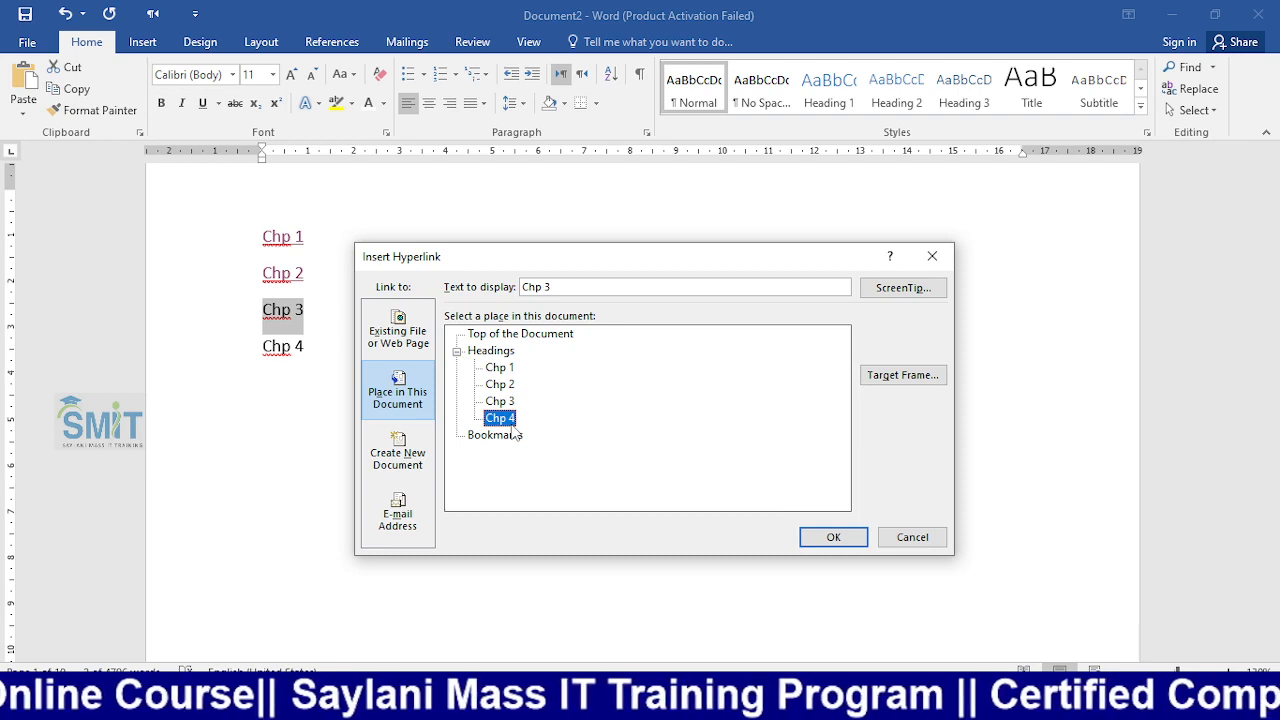
left_click(814, 539)
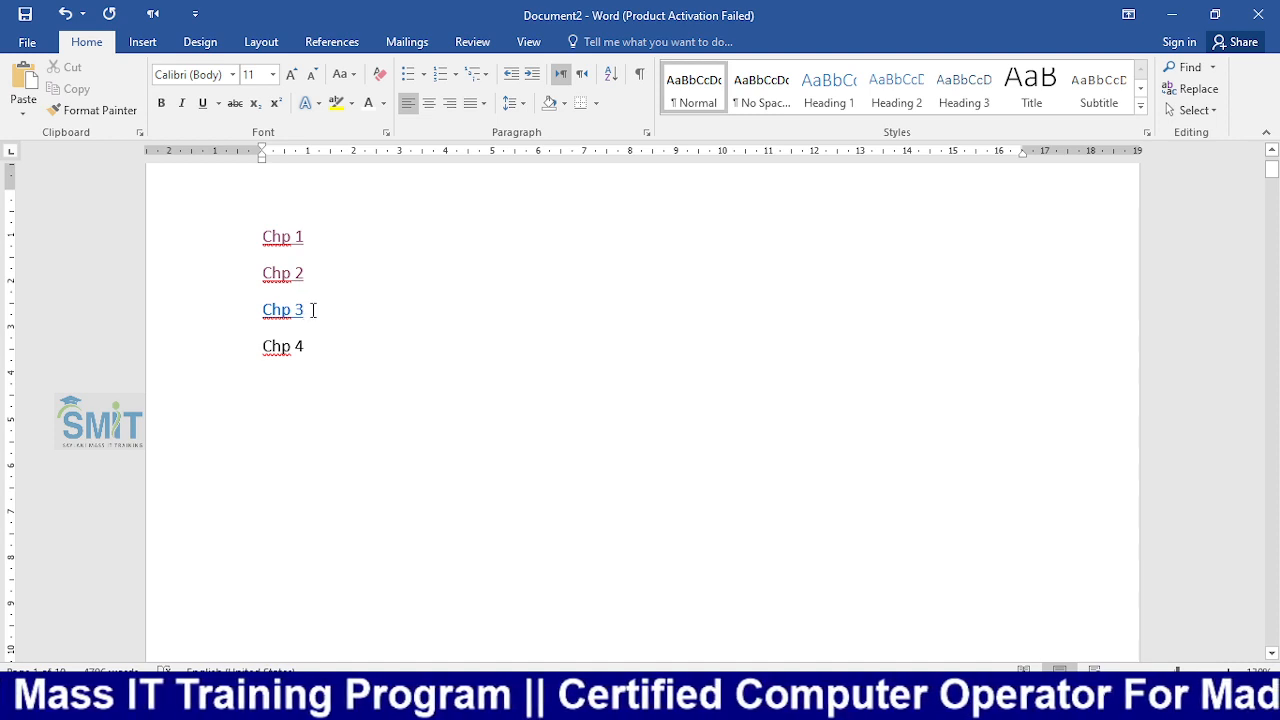
- Follow the "Chp 3" link in the first-page chapter list to check where it leads
left_click_drag(317, 309, 240, 316)
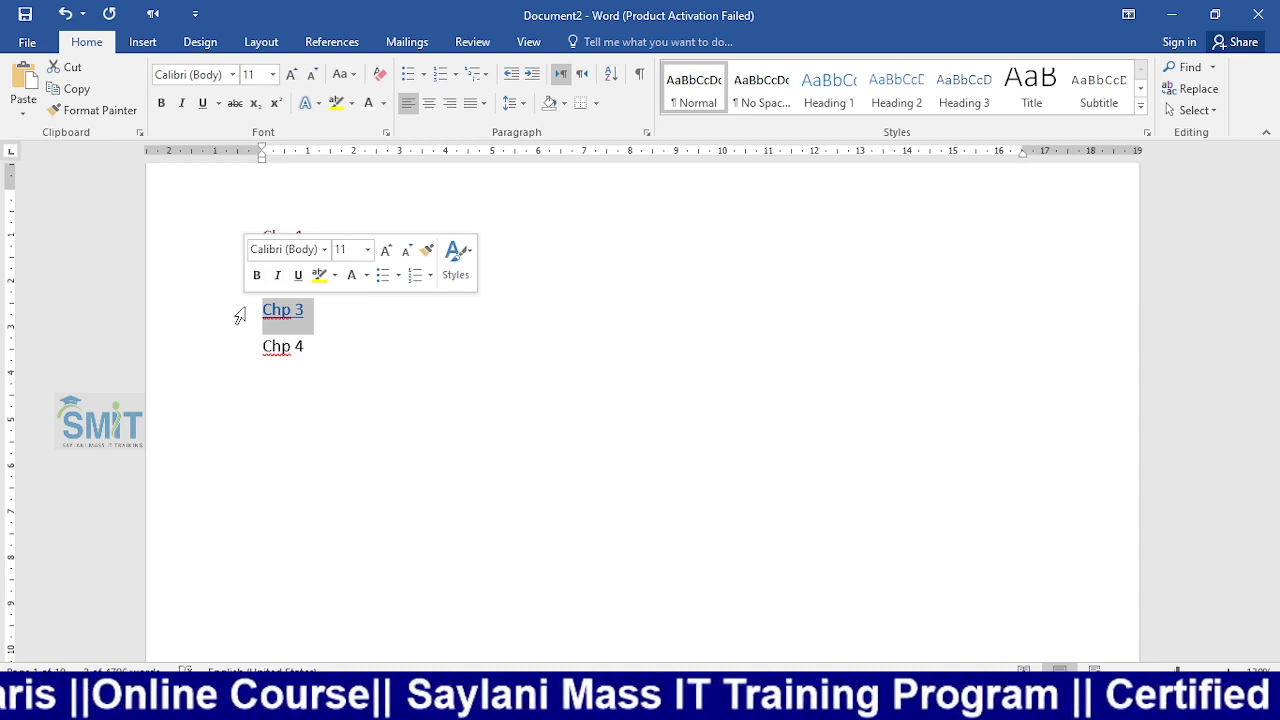
left_click(372, 333)
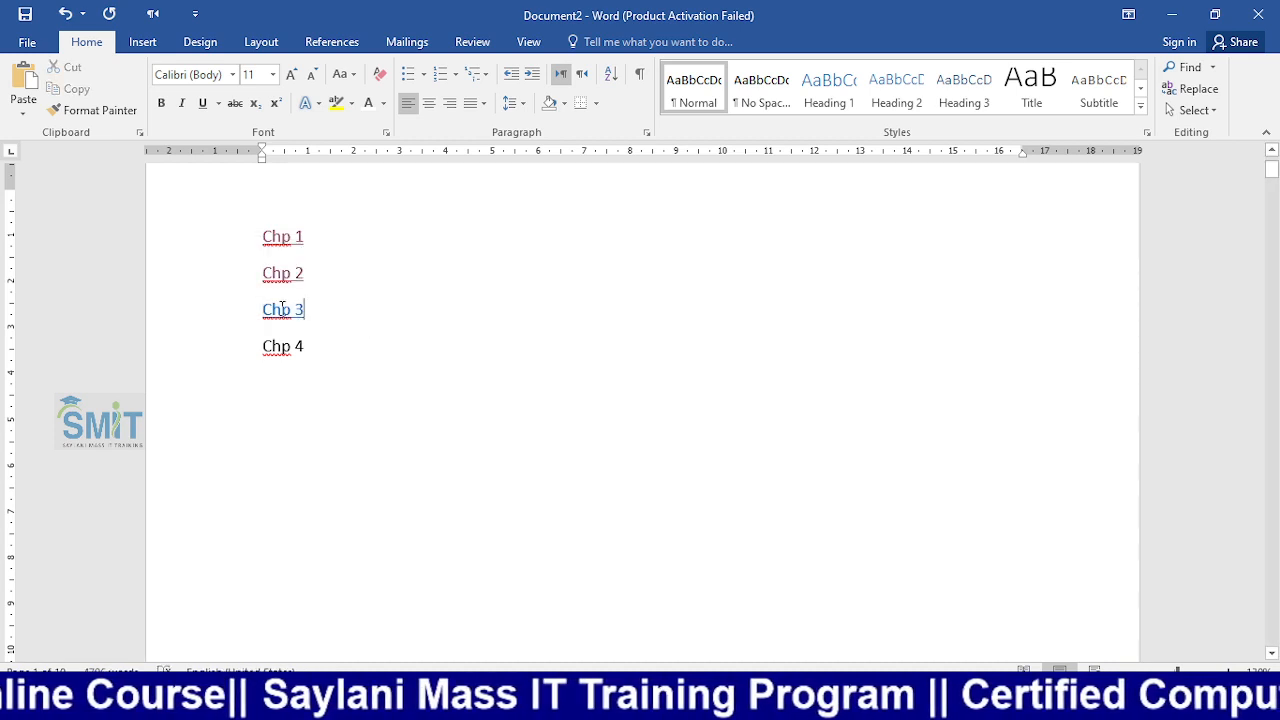
left_click(278, 313)
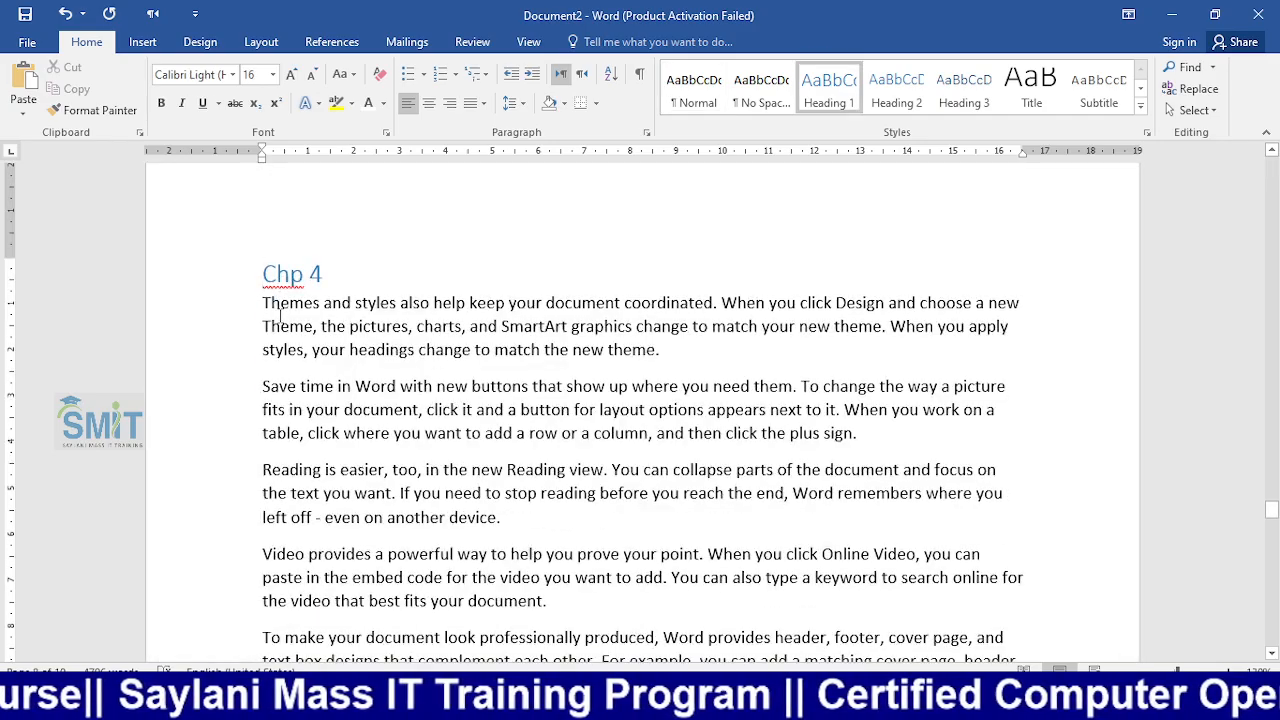
- Return to the chapter list on the first page and open the Insert Hyperlink dialog for the "Chp 4" entry
scroll(312, 355, "up", 20)
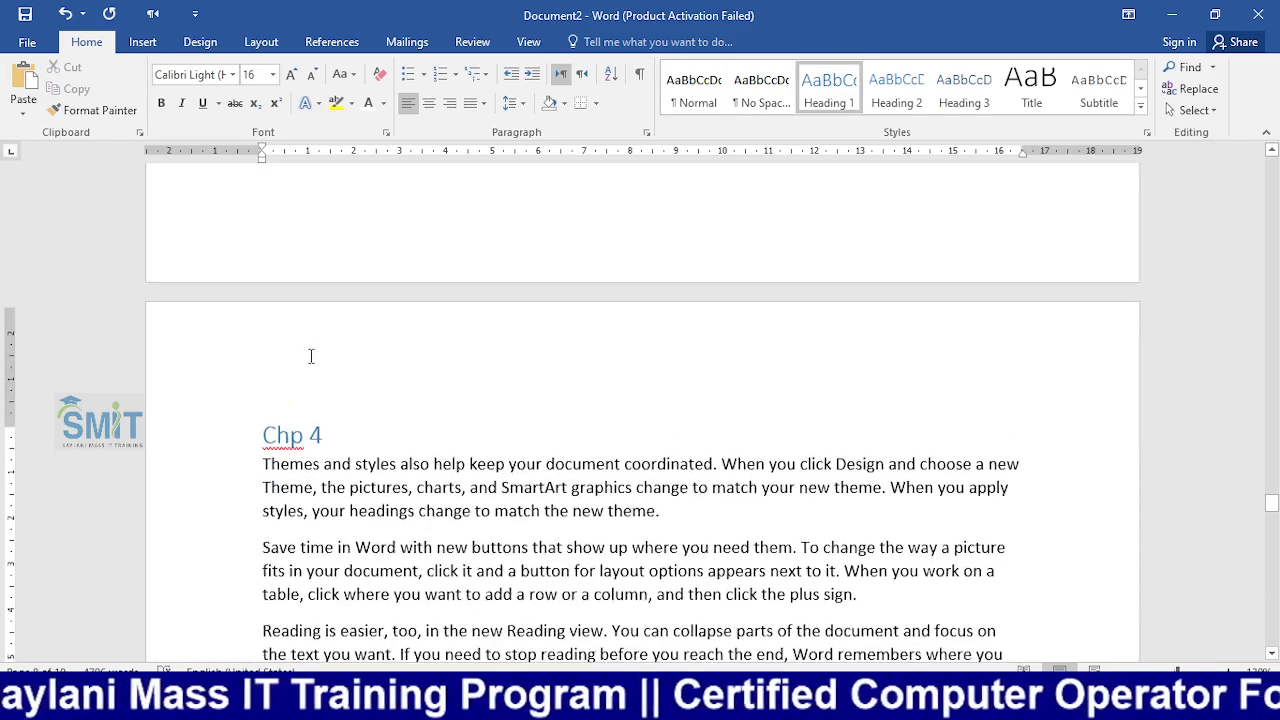
scroll(326, 350, "up", 20)
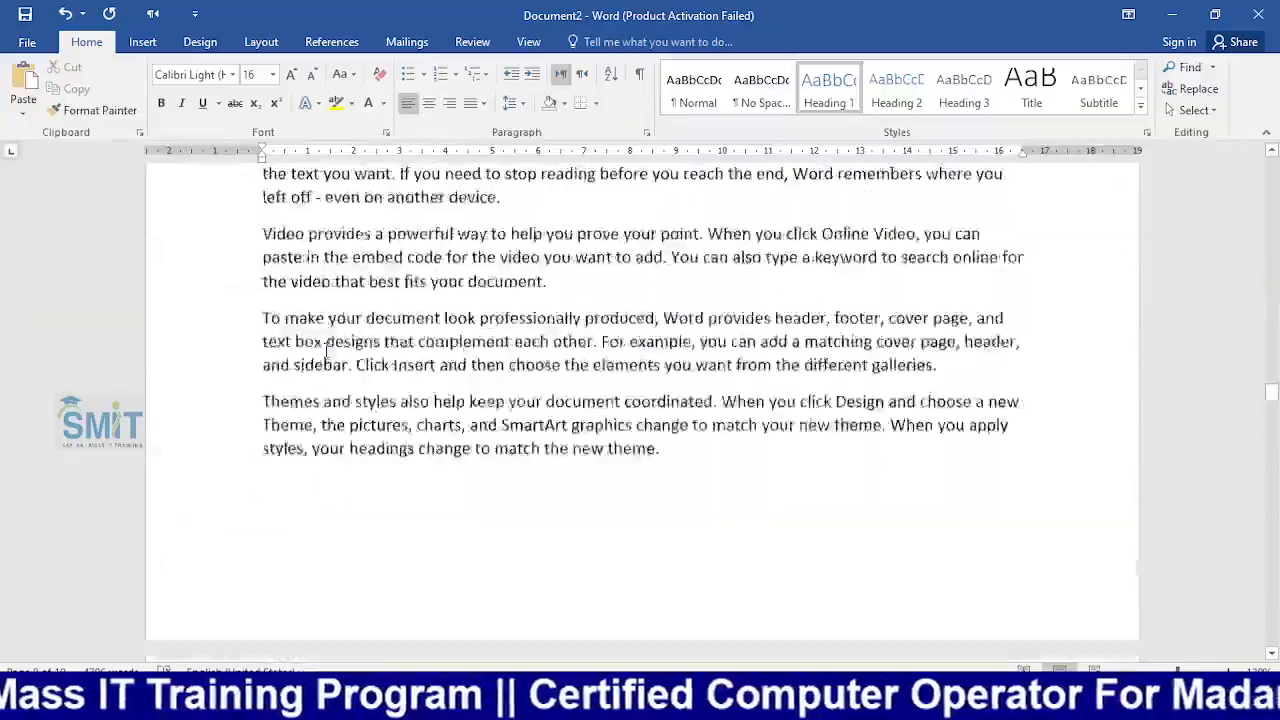
scroll(326, 350, "up", 20)
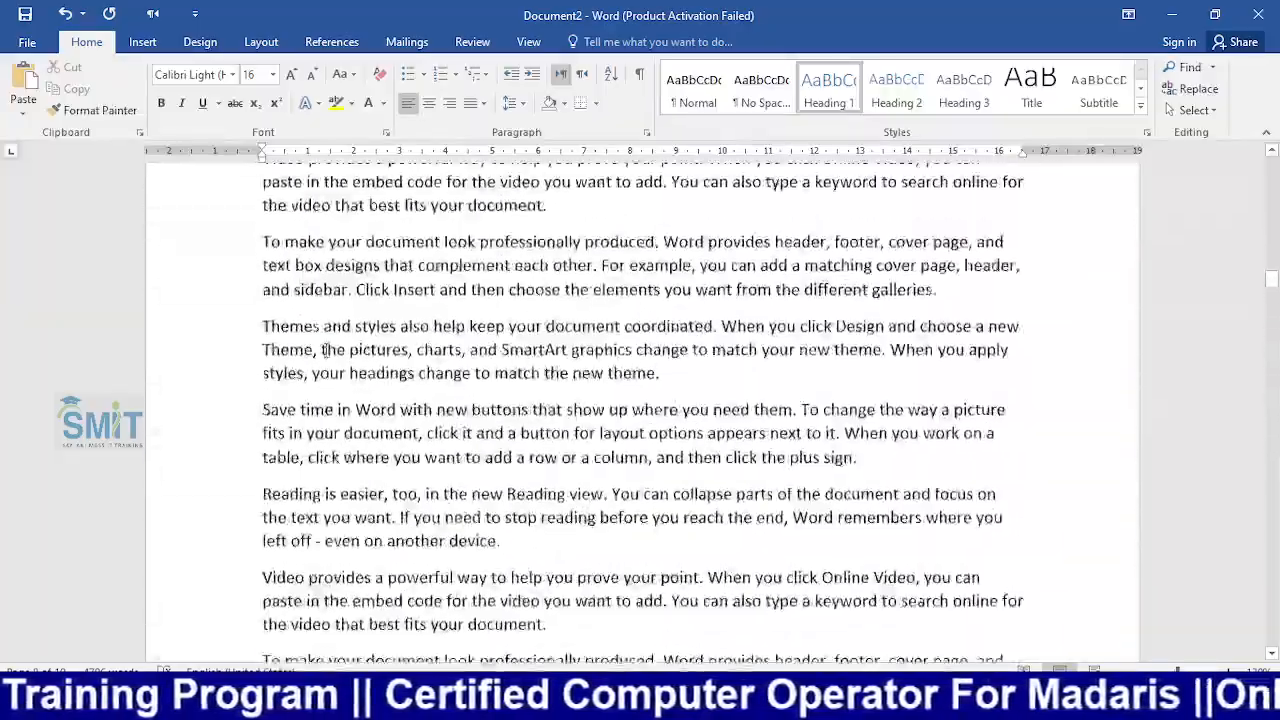
scroll(326, 350, "up", 5)
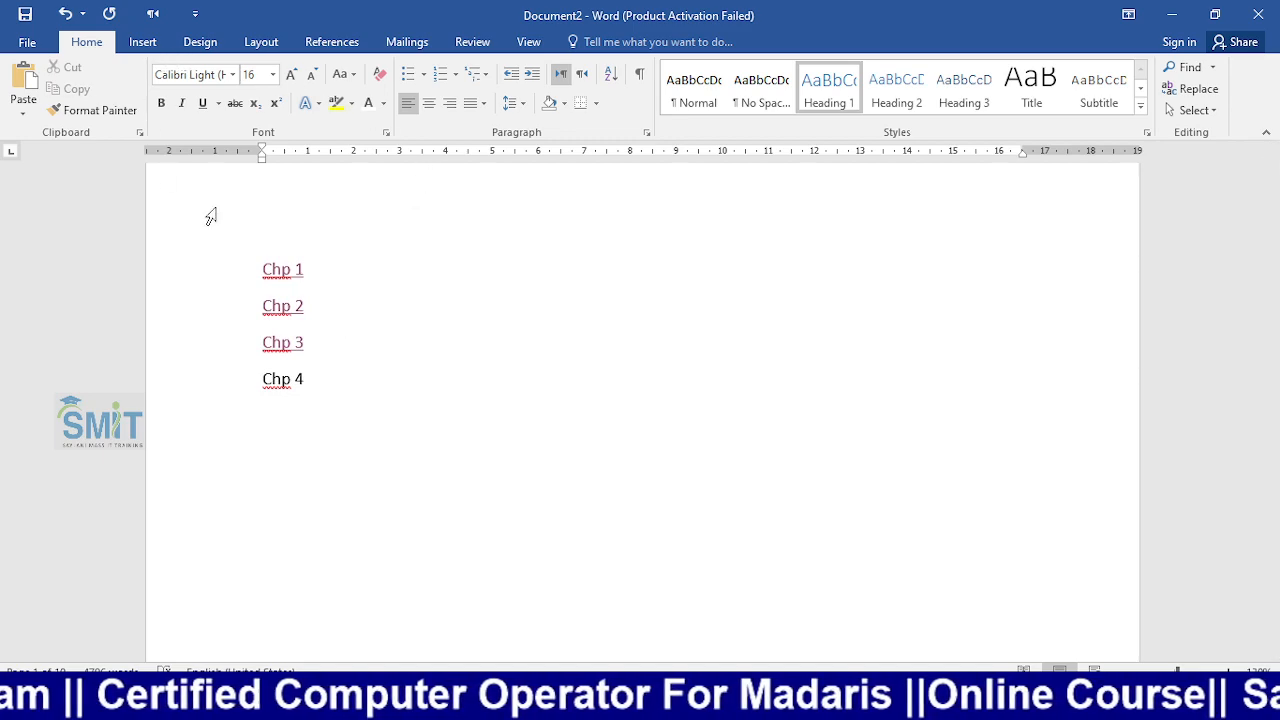
left_click(258, 385)
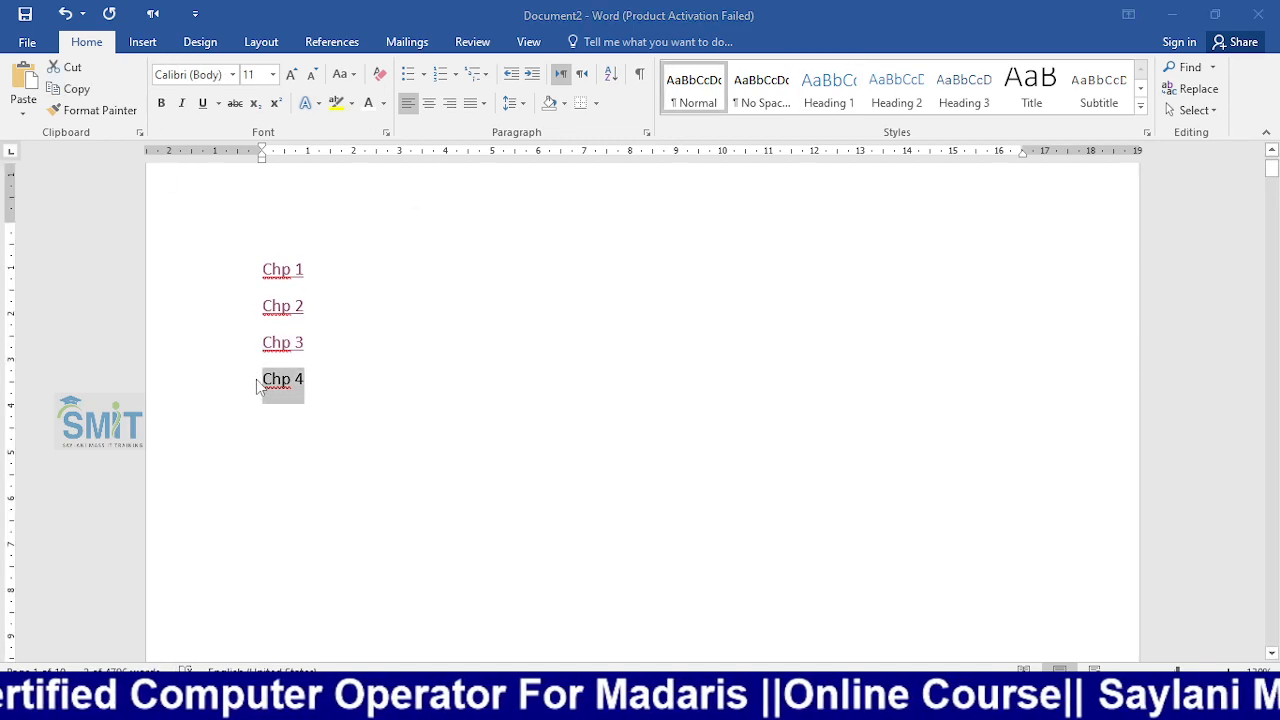
key("ctrl+k")
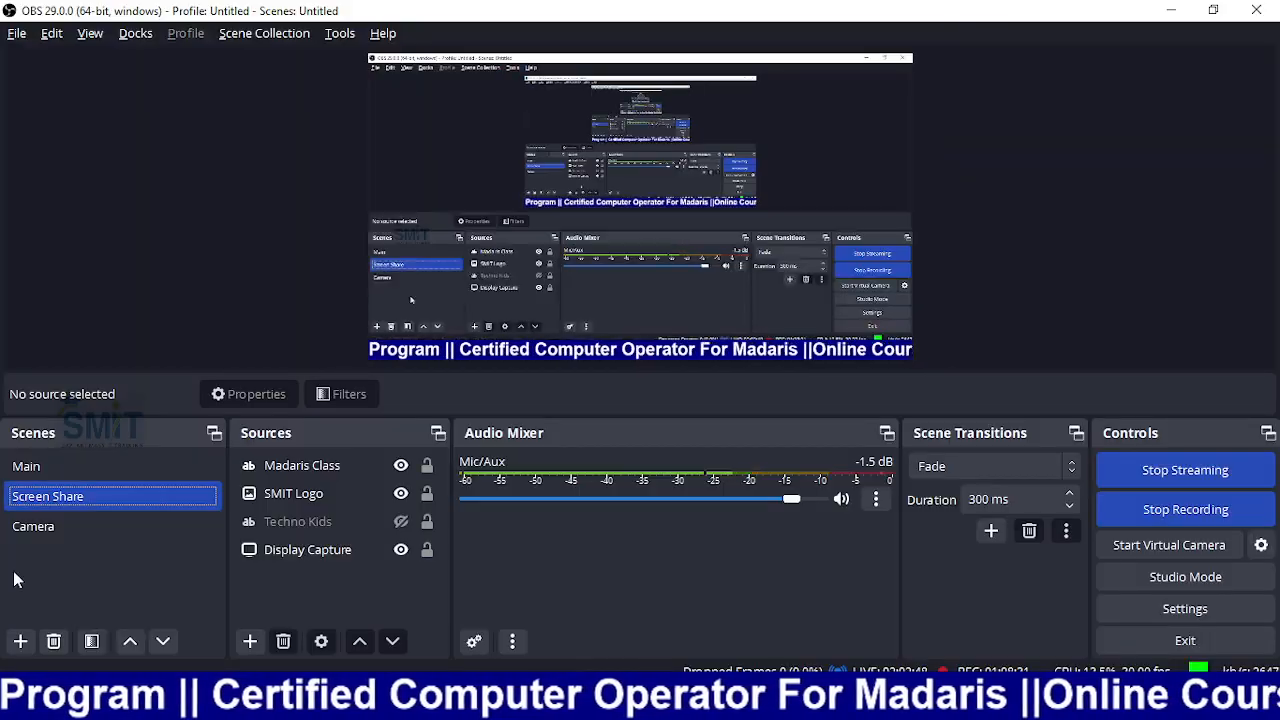
- Switch to OBS and activate the Camera scene
left_click(34, 530)
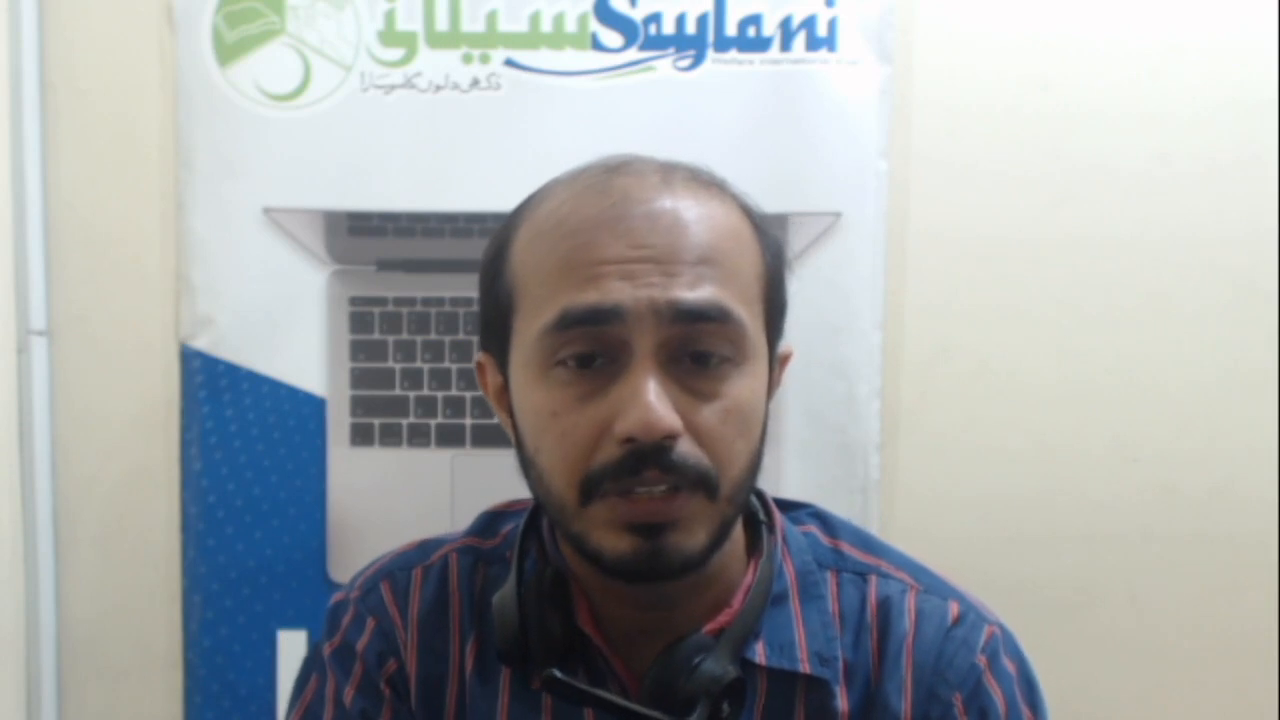